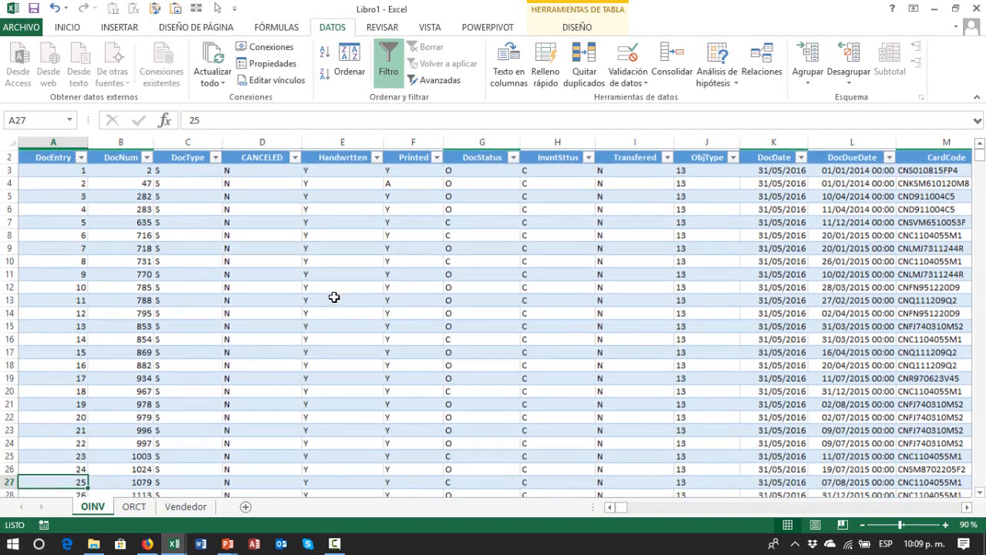
- Go to the DocEntry header cell at the start of the OINV table
click(56, 190)
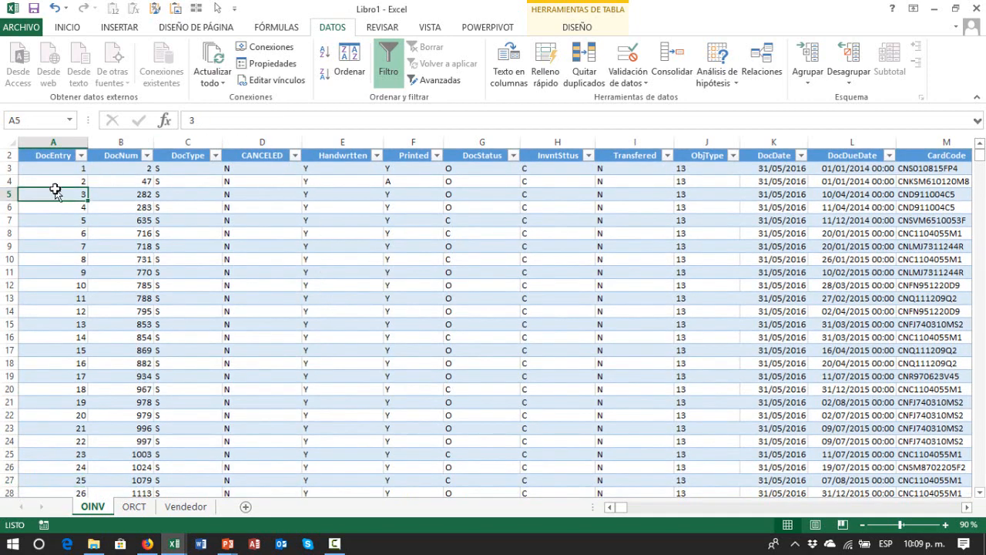
key(Up)
key(Up)
key(Up)
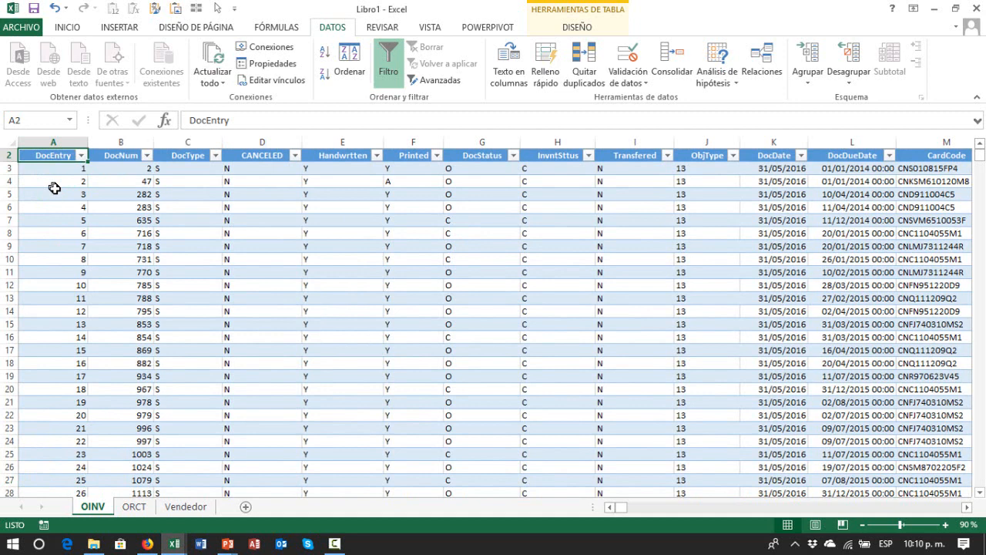
- Open the ORCT sheet and examine its leading column headers, starting from DocEntry
click(144, 510)
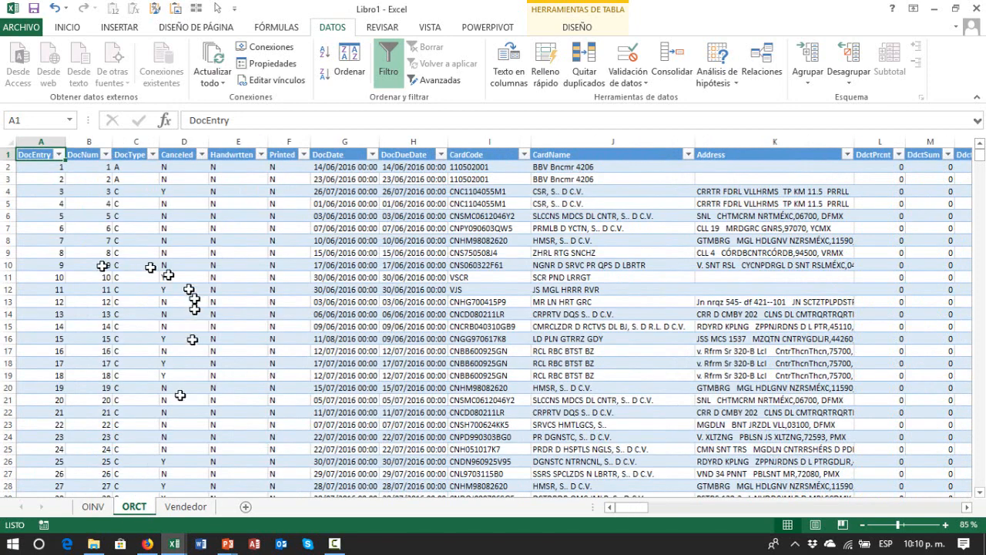
click(102, 265)
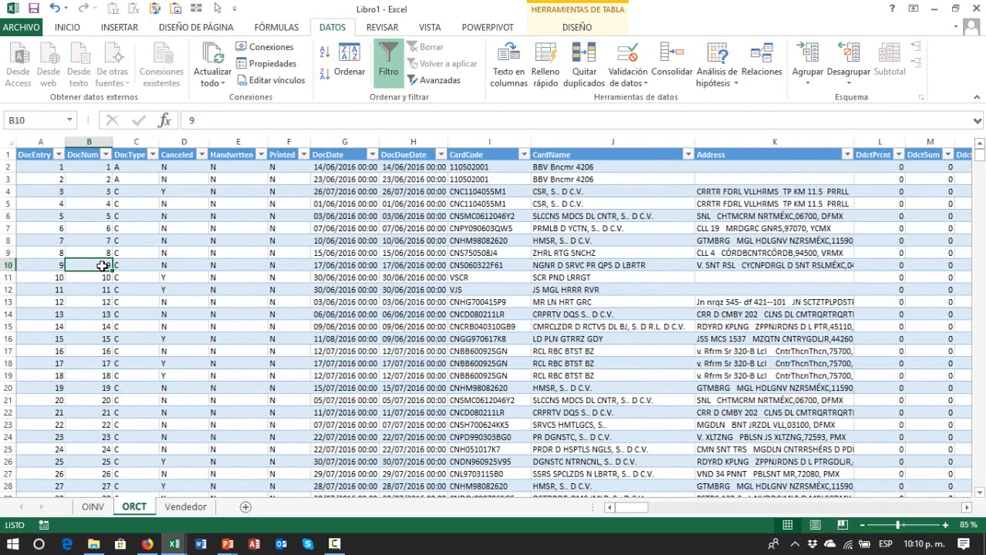
key(Left)
key(Up)
key(Up)
key(Up)
key(Up)
key(Up)
key(Up)
key(Up)
key(Up)
key(Up)
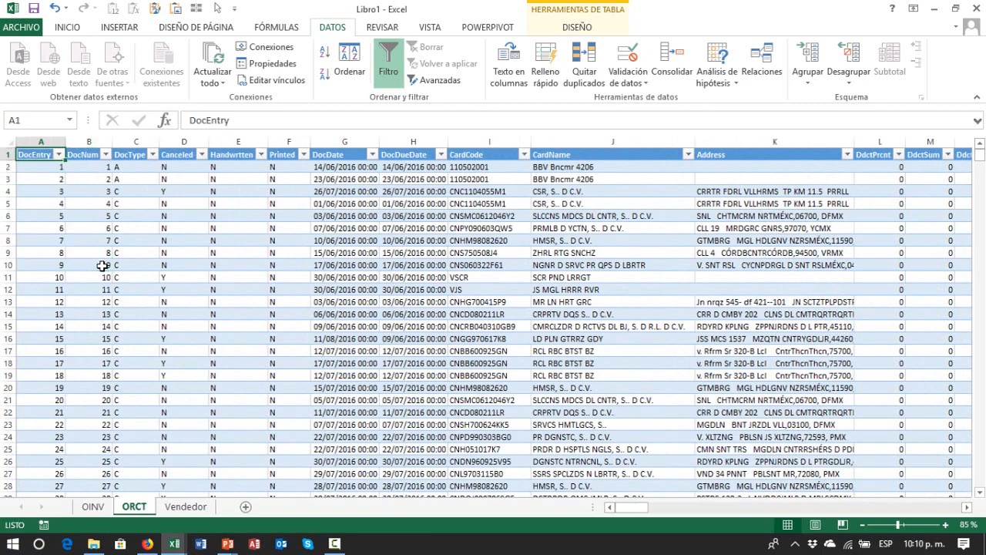
key(Right)
key(Right)
key(Right)
key(Left)
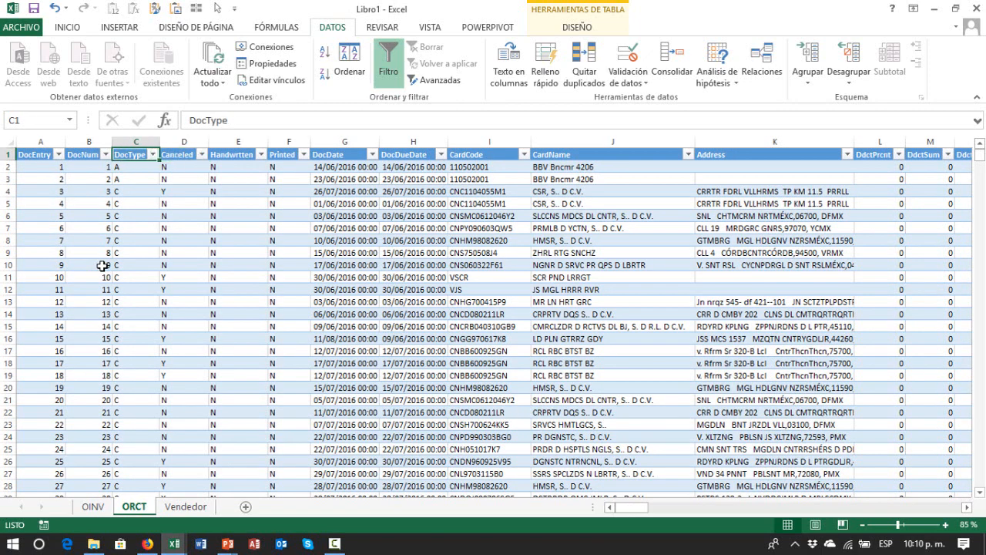
key(Left)
key(Left)
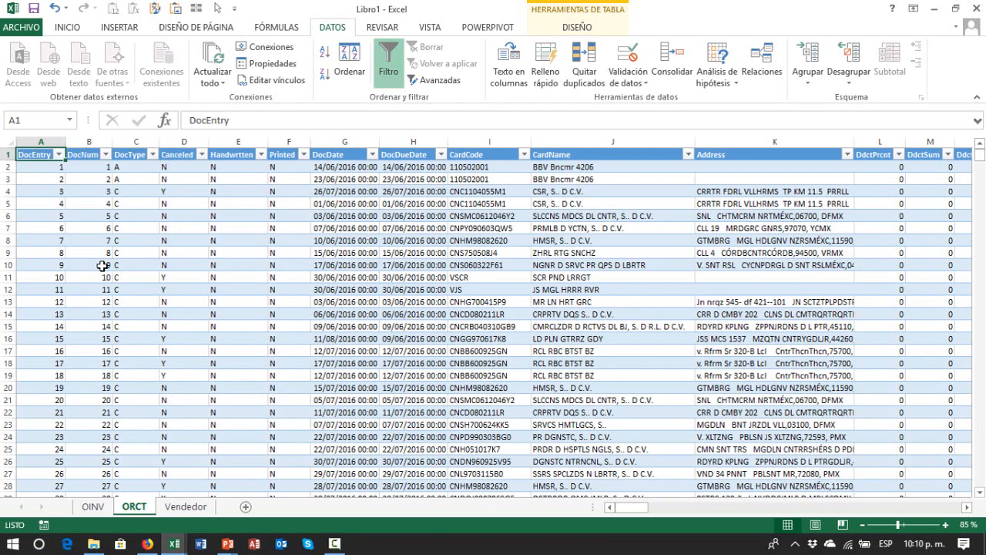
- Return to the OINV sheet and examine its column headers across row 2, from DocEntry through to BPChCode
click(99, 507)
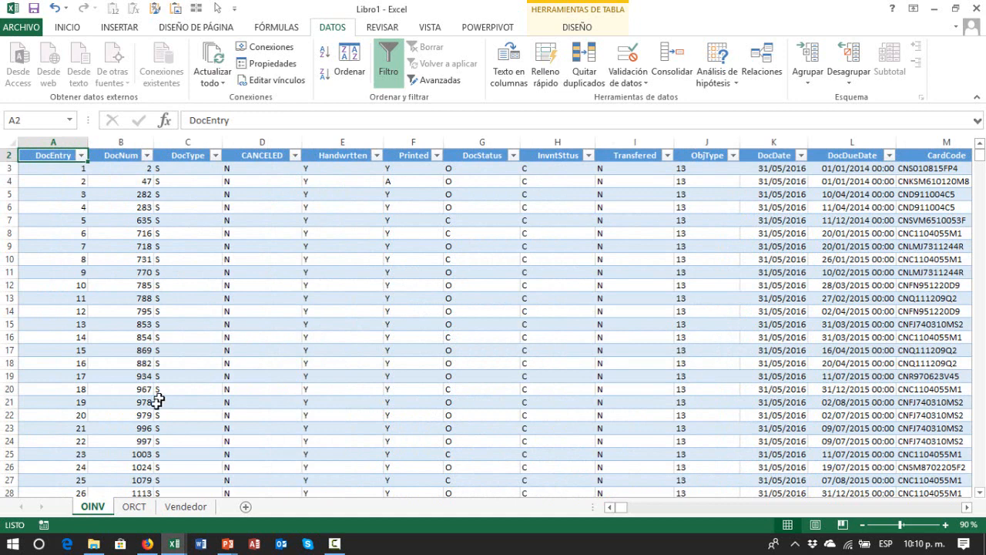
click(135, 285)
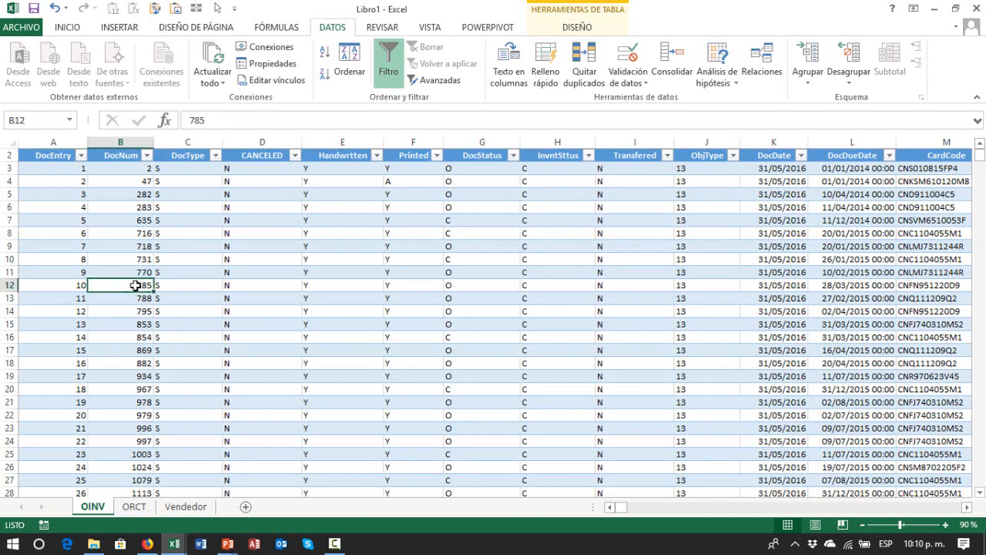
key(Left)
key(Up)
key(Up)
key(Up)
key(Up)
key(Up)
key(Up)
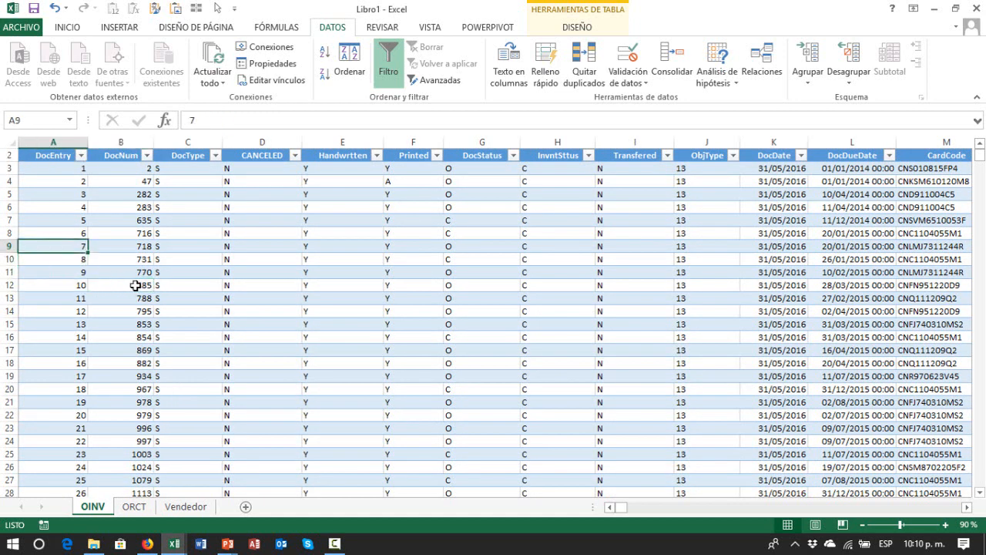
key(Up)
key(Up)
key(Up)
key(Up)
key(Right)
key(Right)
key(Right)
key(Right)
key(Right)
key(Right)
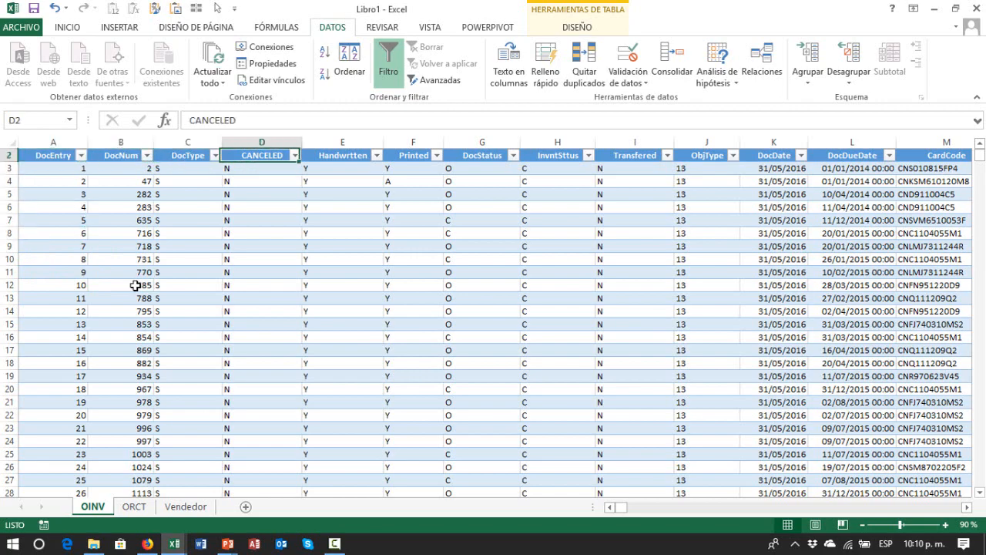
key(Right)
key(Right)
key(Right)
key(Right)
key(Right)
key(Right)
key(Right)
key(Right)
key(Right)
key(Right)
key(Right)
key(Right)
key(Right)
key(Right)
key(Right)
key(Right)
key(Right)
key(Right)
key(Right)
key(Right)
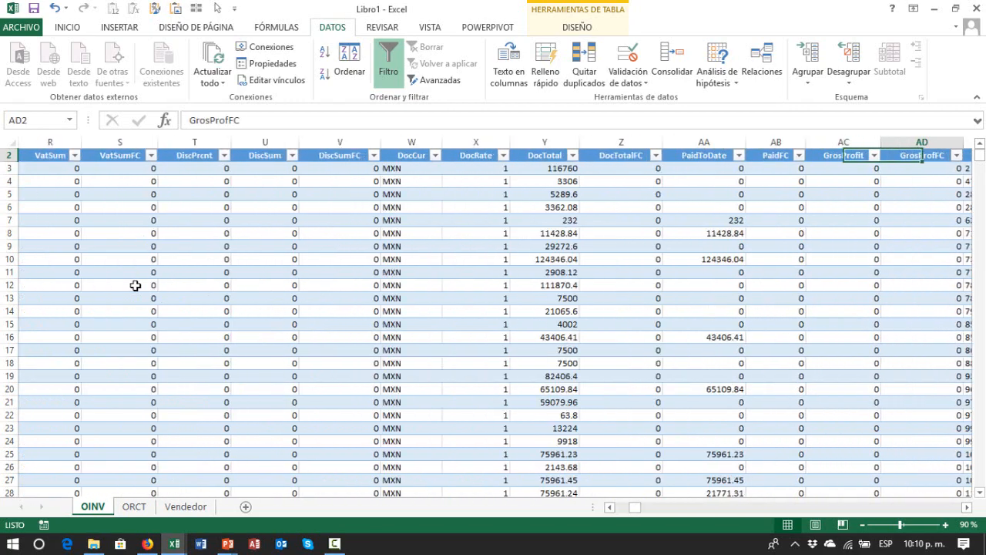
key(Right)
key(Right)
key(Right)
key(Right)
key(Right)
key(Right)
key(Right)
key(Right)
key(Right)
key(Right)
key(Right)
key(Right)
key(Right)
key(Right)
key(Right)
key(Right)
key(Right)
key(Right)
key(Right)
key(Right)
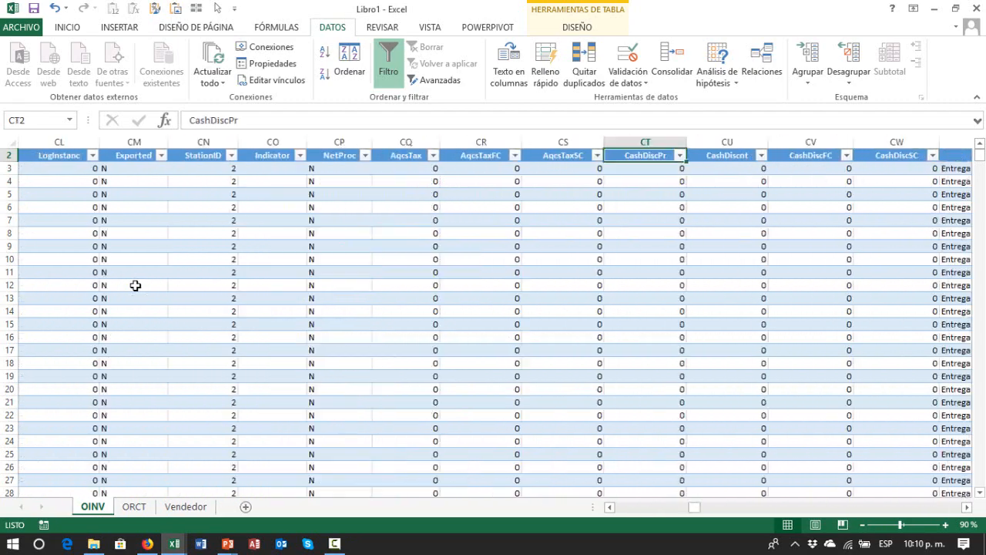
key(Right)
key(Right)
key(Right)
key(Right)
key(Right)
key(Right)
key(Right)
key(Right)
key(Right)
key(Right)
key(Right)
key(Right)
key(Right)
key(Right)
key(Right)
key(Right)
key(Right)
key(Right)
key(Right)
key(Right)
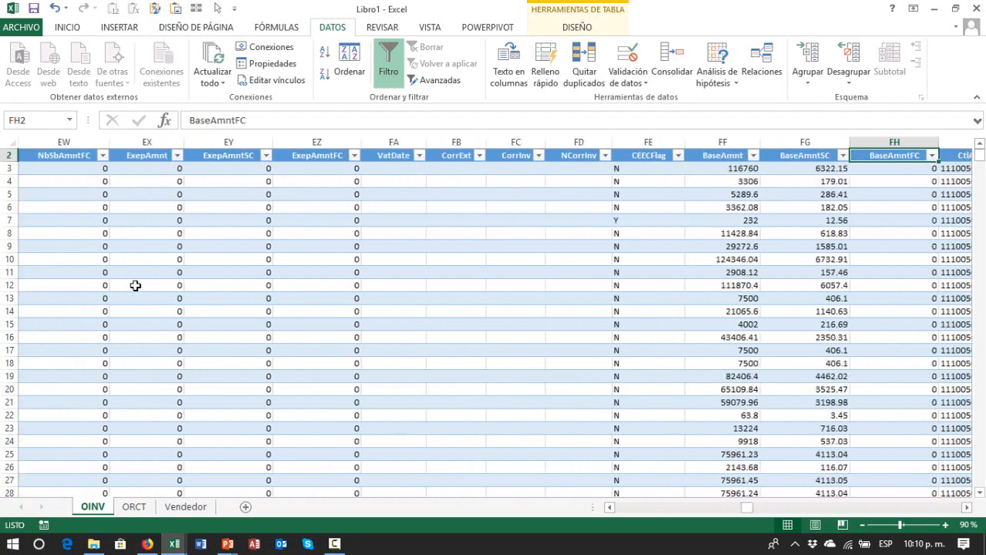
key(Right)
key(Right)
key(Right)
key(Right)
key(Right)
key(Right)
key(Right)
key(Right)
key(Right)
key(Right)
key(Right)
key(Right)
key(Right)
key(Right)
key(Right)
key(Right)
key(Right)
key(Right)
key(Right)
key(Right)
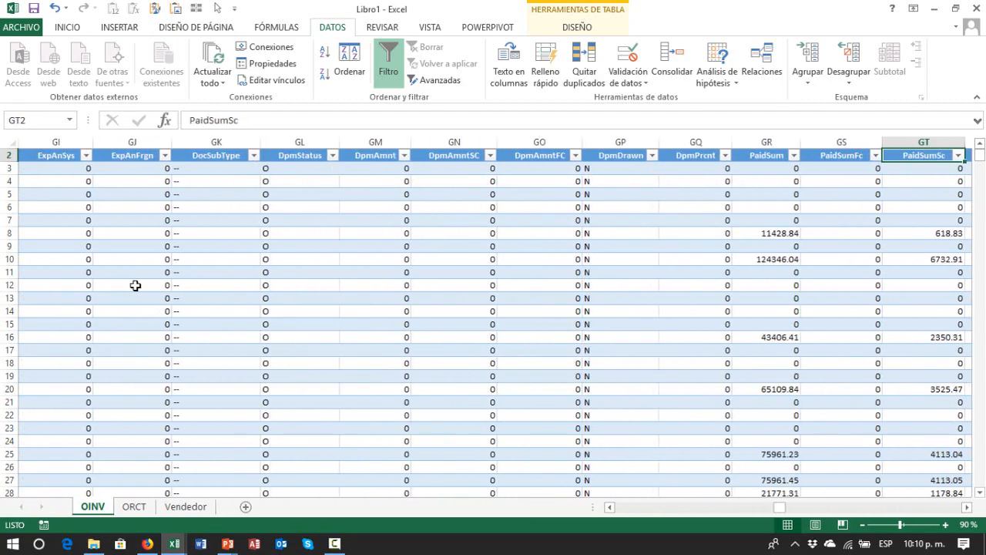
key(Right)
key(Right)
key(Right)
key(Right)
key(Right)
key(Right)
key(Right)
key(Right)
key(Right)
key(Right)
key(Right)
key(Right)
key(Right)
key(Right)
key(Right)
key(Right)
key(Right)
key(Right)
key(Right)
key(Right)
key(Right)
key(Right)
key(Right)
key(Right)
key(Right)
key(Right)
key(Right)
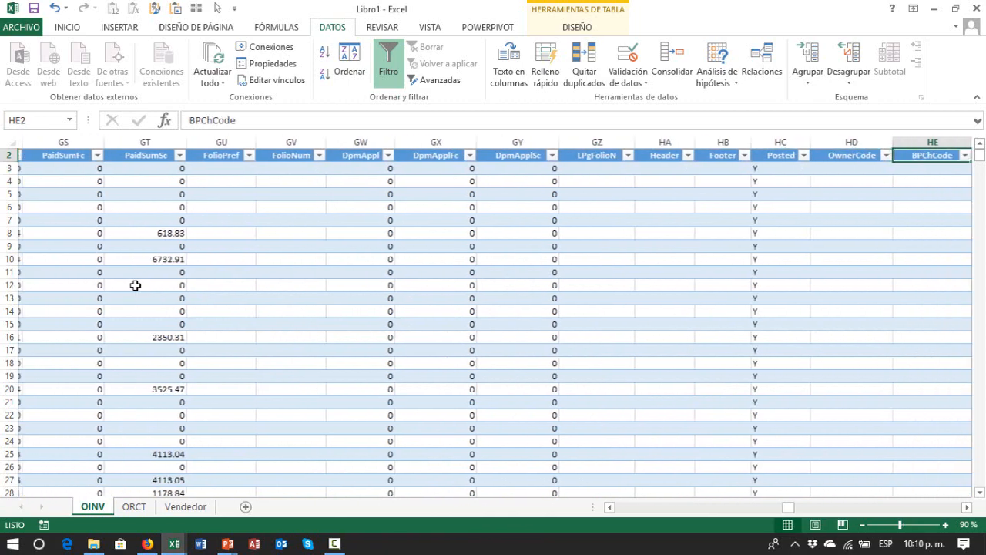
- Examine the OINV column headers across row 2, from BPChCode through to Fecha de Cobro
key(Right)
key(Right)
key(Right)
key(Right)
key(Right)
key(Right)
key(Right)
key(Right)
key(Right)
key(Right)
key(Right)
key(Right)
key(Right)
key(Right)
key(Right)
key(Right)
key(Right)
key(Right)
key(Right)
key(Right)
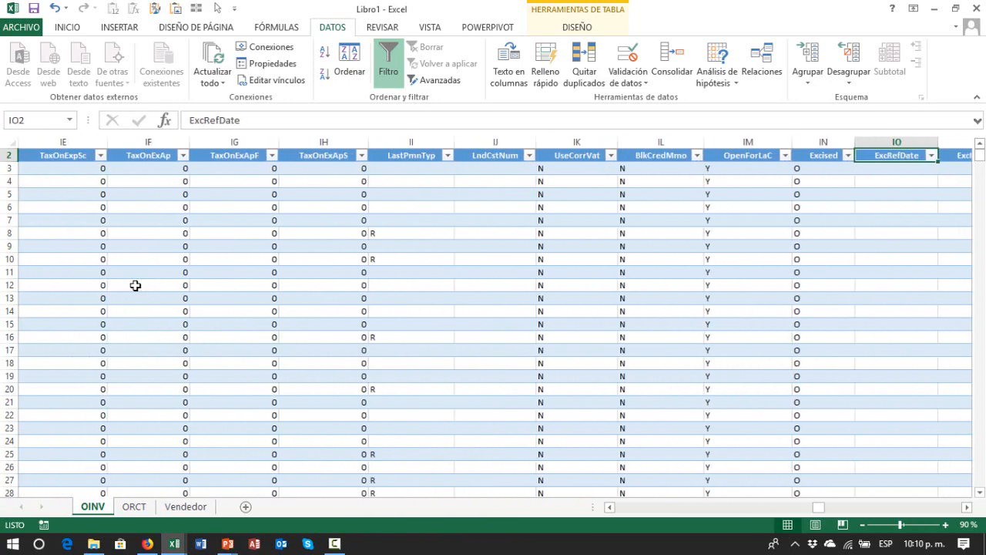
key(Right)
key(Right)
key(Right)
key(Right)
key(Right)
key(Right)
key(Right)
key(Right)
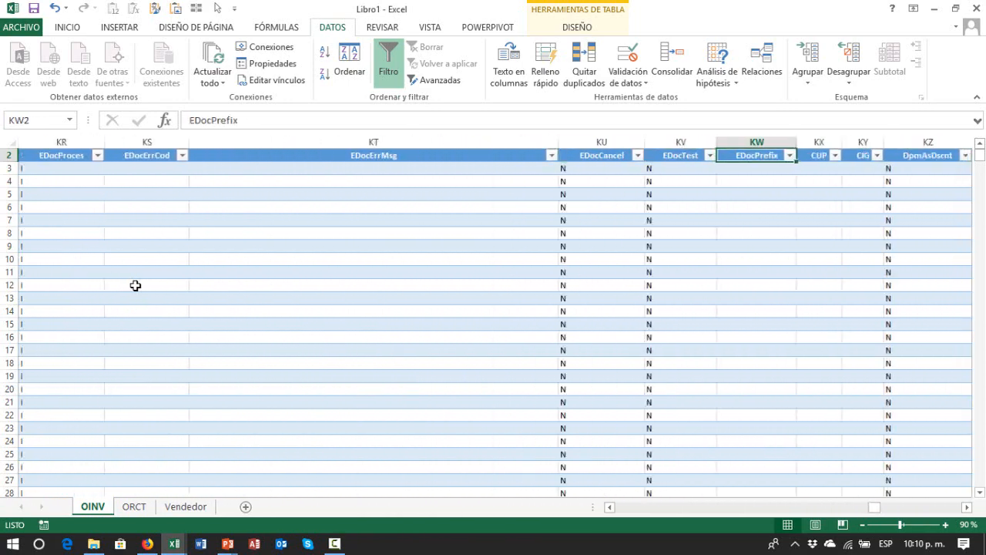
key(Right)
key(Right)
key(Right)
key(Right)
key(Right)
key(Right)
key(Right)
key(Right)
key(Right)
key(Right)
key(Right)
key(Right)
key(Right)
key(Right)
key(Right)
key(Right)
key(Right)
key(Right)
key(Right)
key(Right)
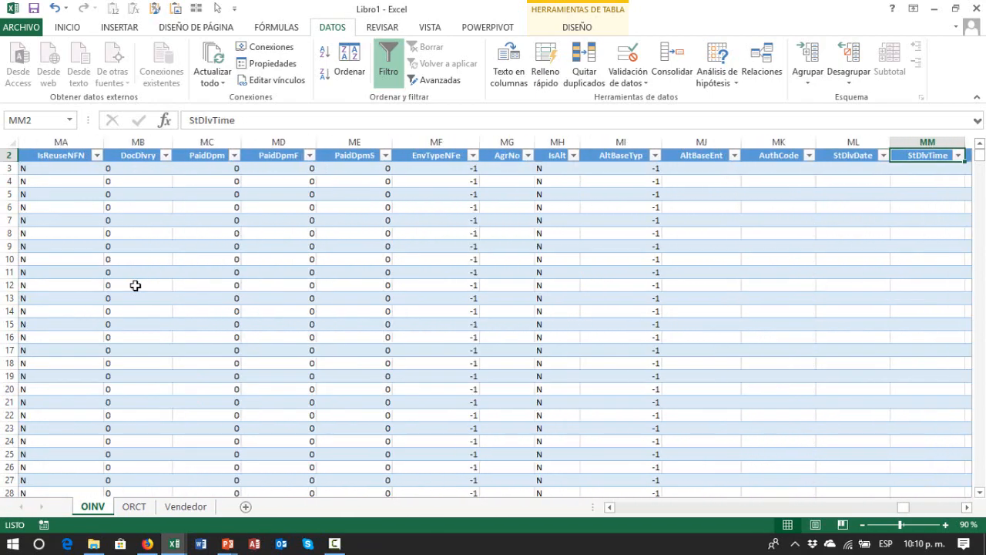
key(Right)
key(Right)
key(Right)
key(Right)
key(Right)
key(Right)
key(Right)
key(Right)
key(Right)
key(Right)
key(Right)
key(Right)
key(Right)
key(Right)
key(Right)
key(Right)
key(Right)
key(Right)
key(Right)
key(Right)
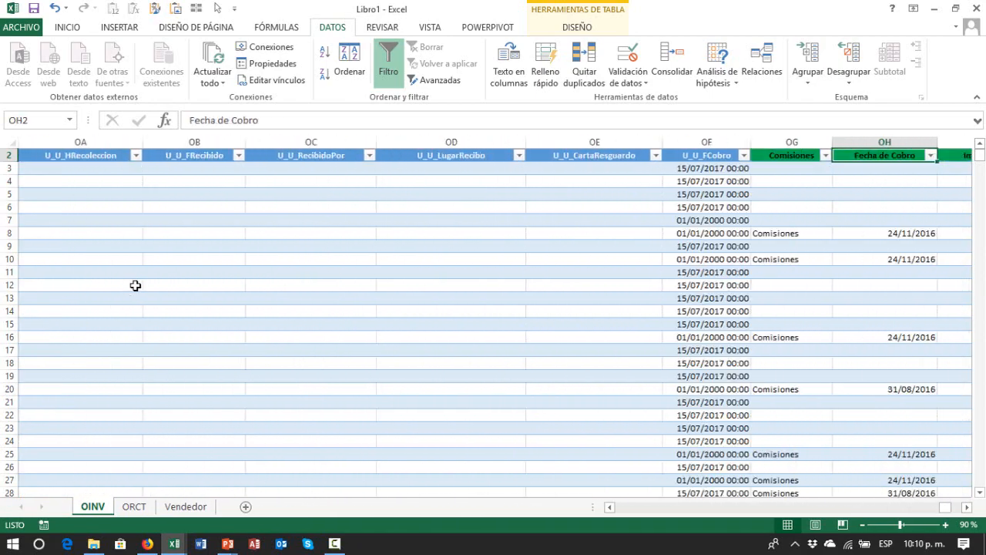
- Examine the headers where the U_U_ fields meet the green columns, around U_U_FRecibido, U_U_FCobro and Comisiones
key(Left)
key(Left)
key(Left)
key(Left)
key(Left)
key(Left)
key(Left)
key(Left)
key(Left)
key(Left)
key(Left)
key(Left)
key(Left)
key(Left)
key(Left)
key(Left)
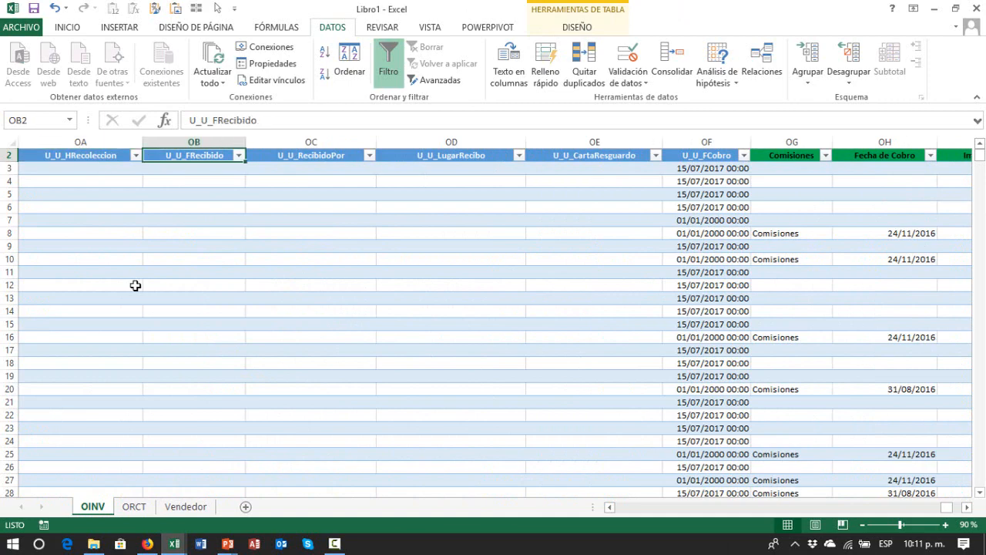
key(Right)
key(Right)
key(Right)
key(Right)
key(Right)
key(Right)
key(Right)
key(Right)
key(Left)
key(Left)
key(Left)
key(Left)
key(Left)
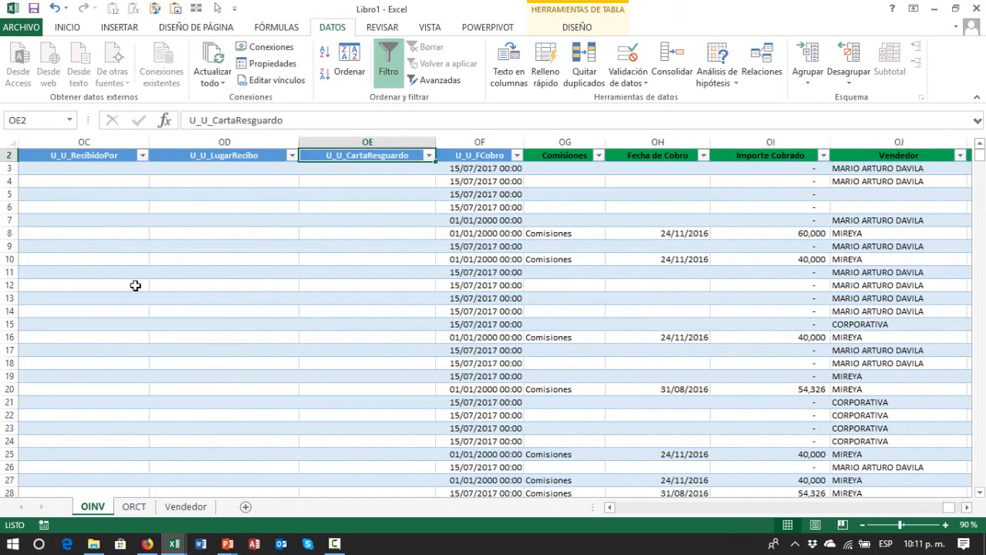
- Bring row 1 into view and highlight the headers and first data row from U_U_FCobro back to U_U_RecibidoPor
key(Up)
key(Down)
key(Left)
key(Up)
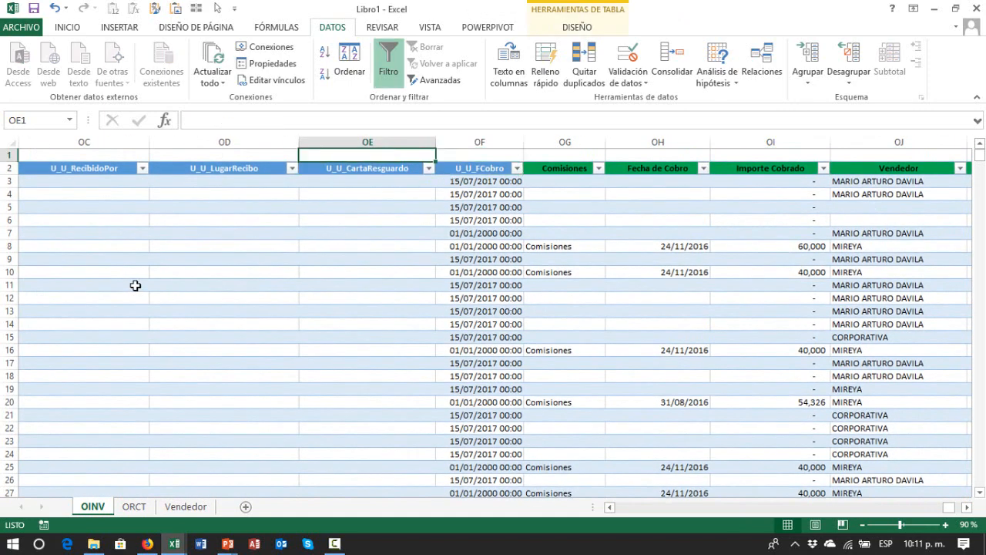
key(Down)
key(Right)
key(shift+Down)
key(shift+Left)
key(shift+Left)
key(shift+Left)
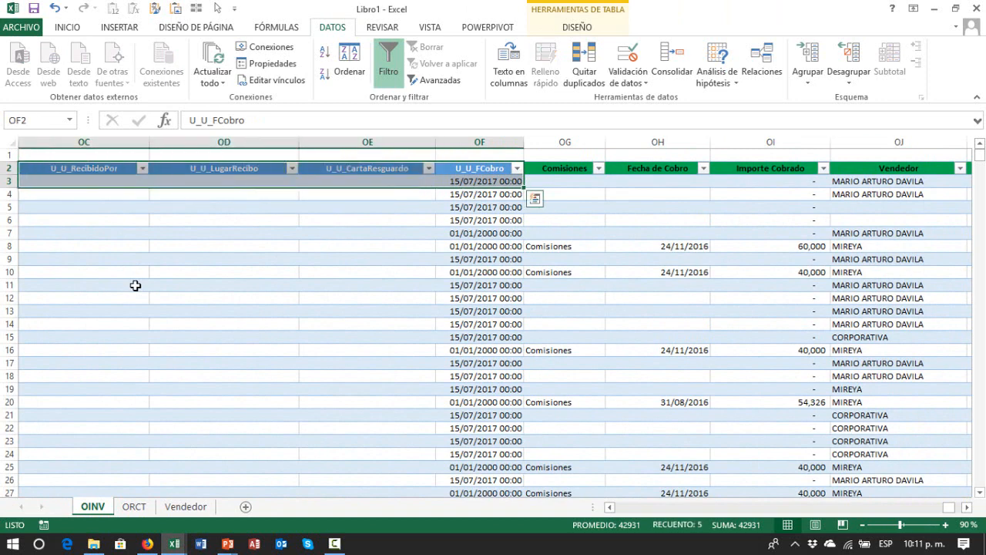
- Highlight the green header cells from Comisiones onward, ending on the first data cell under Comisiones
key(Right)
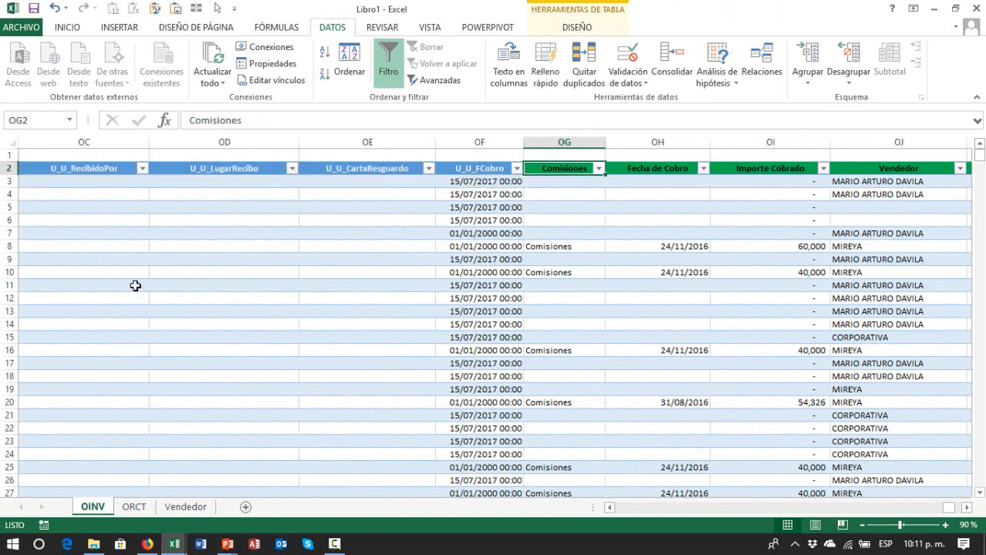
key(shift+Right)
key(shift+Right)
key(shift+Right)
key(shift+Right)
key(shift+Right)
key(shift+Right)
key(shift+Right)
key(Down)
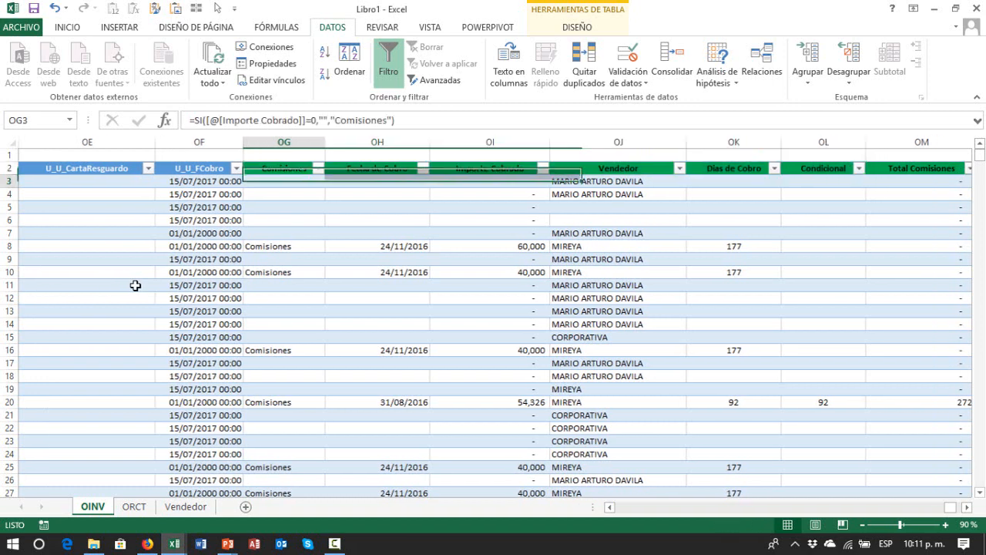
- Examine the formulas in row 3 across the green columns, from Fecha de Cobro to the day-range commission columns
key(Right)
key(Right)
key(Right)
key(Right)
key(Right)
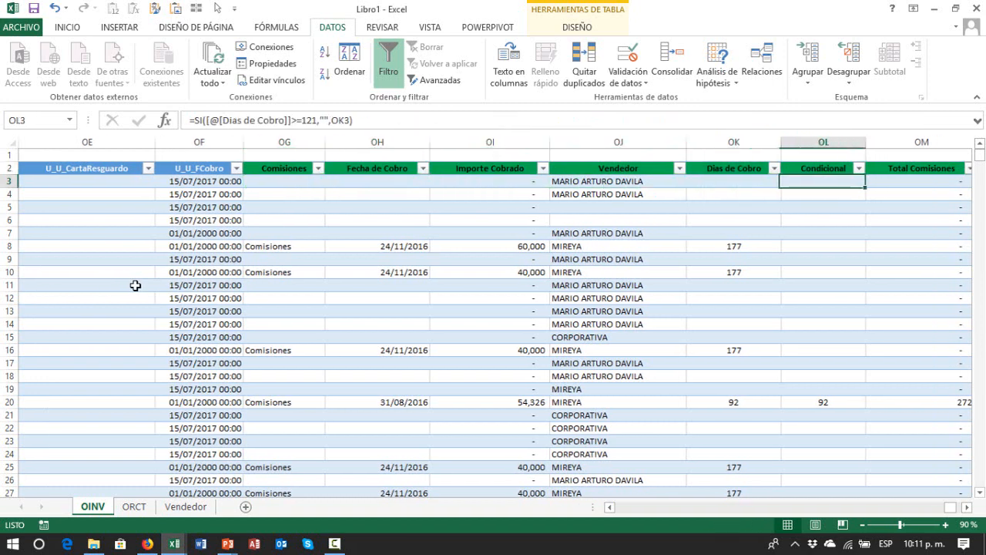
key(Right)
key(Right)
key(Right)
key(Right)
key(Right)
key(Left)
key(Left)
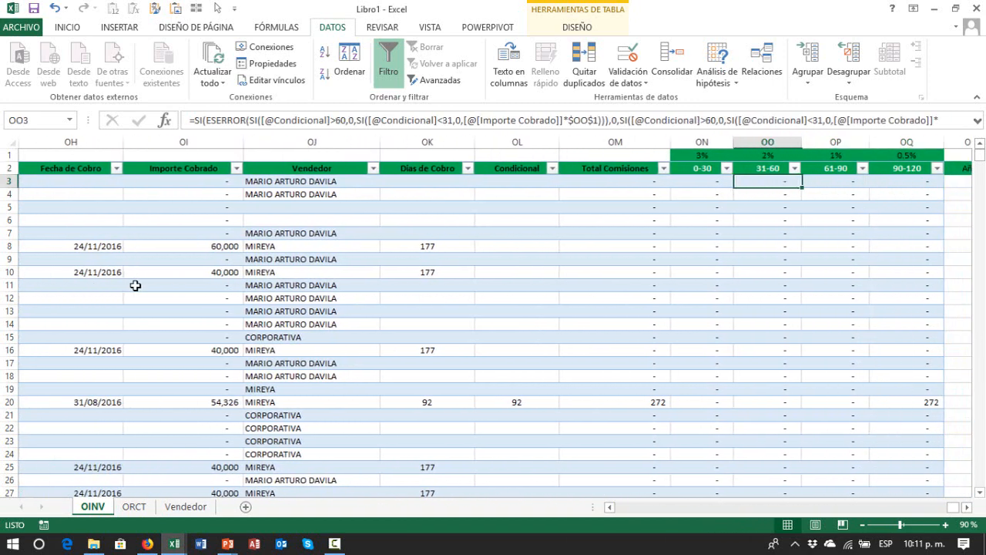
- Examine the Año and Mes headers beyond the table's end, and return to the DocEntry header in A2
key(Right)
key(Right)
key(Right)
key(Up)
key(Right)
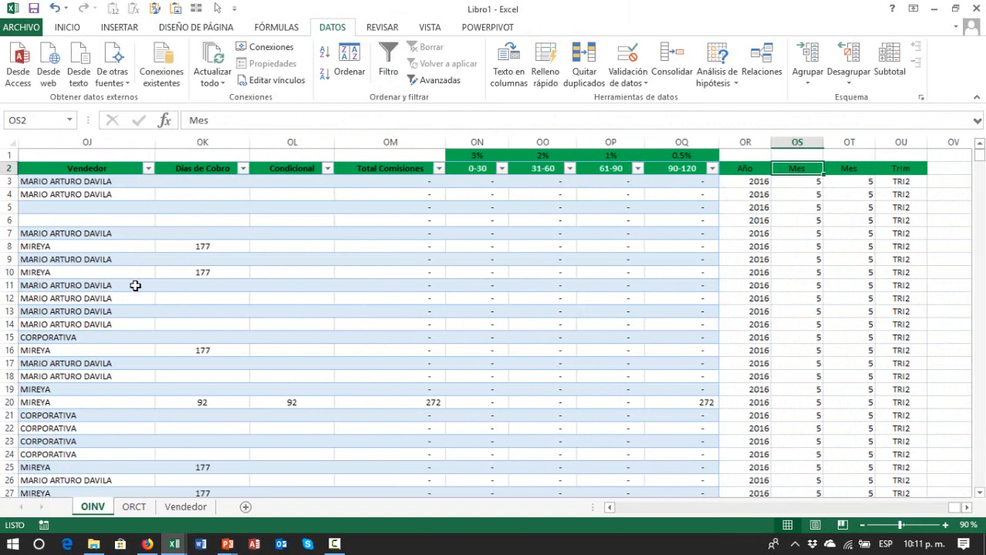
key(Left)
key(Left)
key(ctrl+Left)
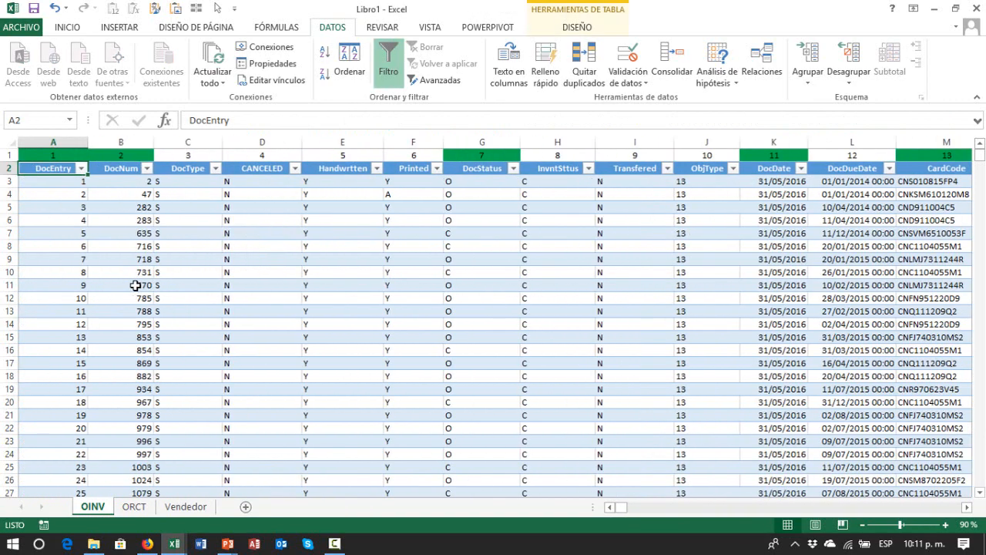
- Look over the leading OINV headers and jump along row 2 to the 61-90 header near the table's end
key(Right)
key(Right)
key(Right)
key(Right)
key(Right)
key(ctrl+Right)
key(Left)
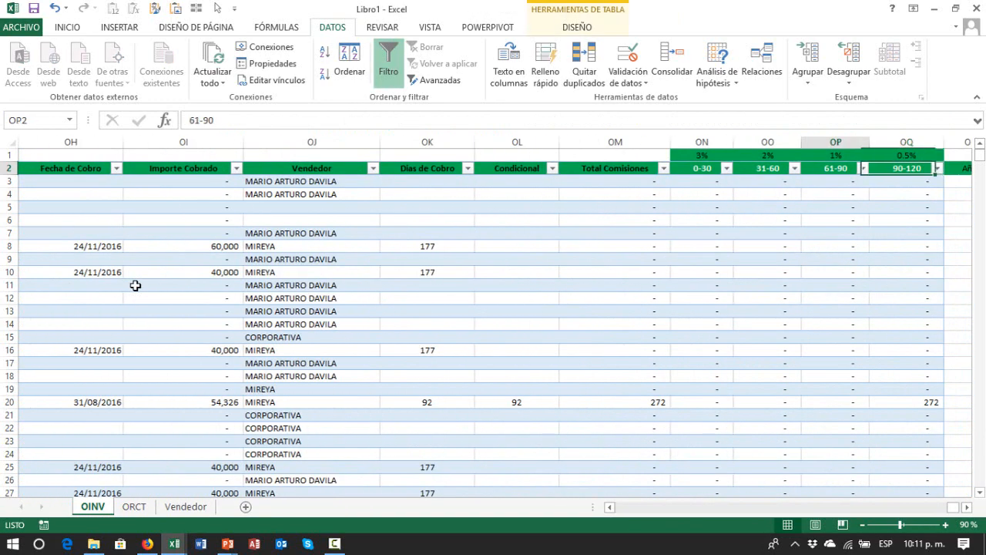
- Examine the Vendedor formula in OJ3, including its BUSCARV lookup on SlpCode and the column index argument, without editing it
key(Left)
key(Left)
key(Left)
key(Left)
key(Left)
key(Left)
key(Down)
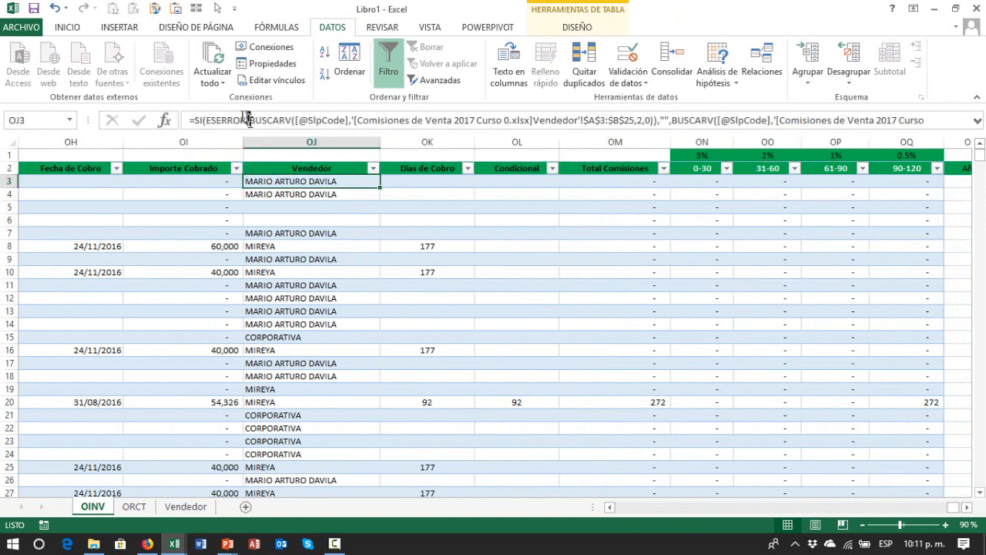
drag(248, 119, 440, 123)
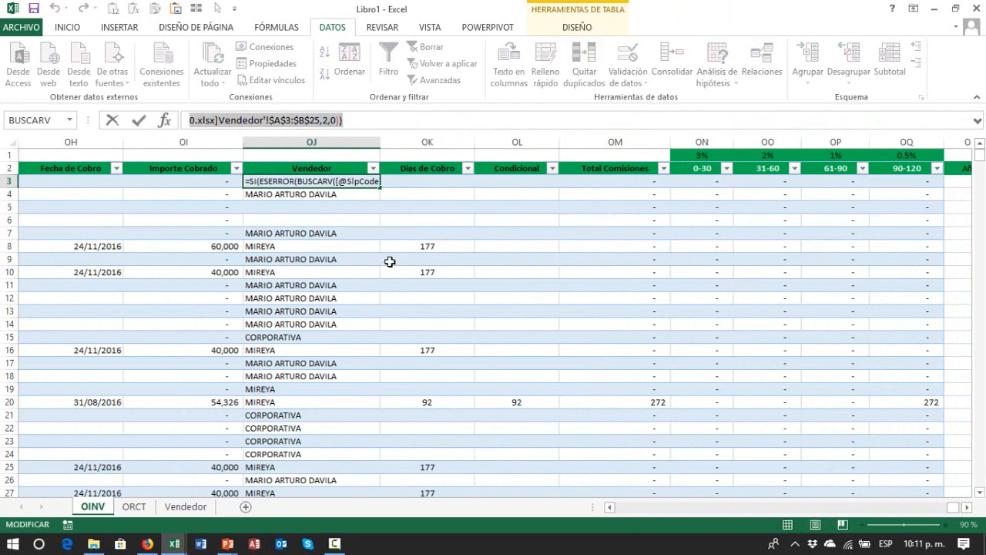
key(Escape)
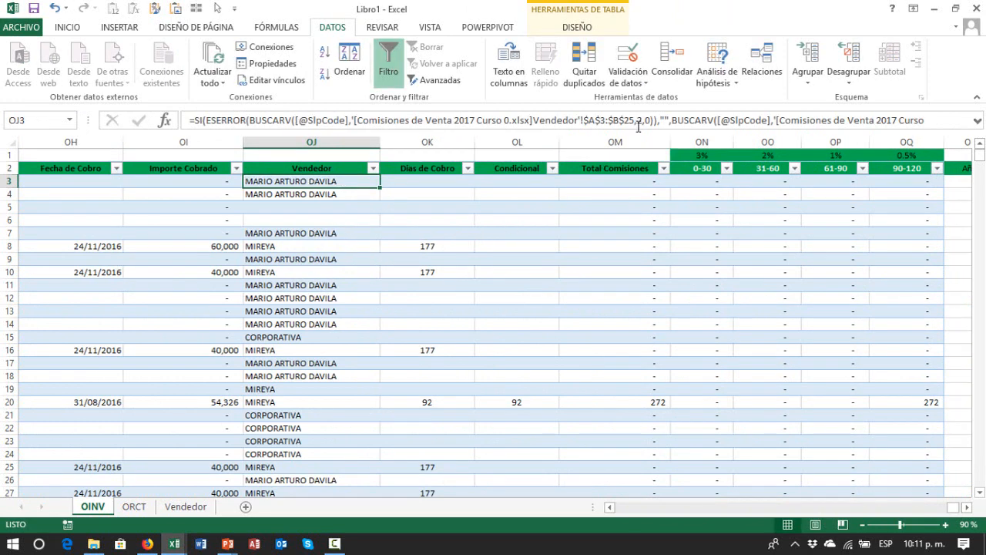
click(638, 122)
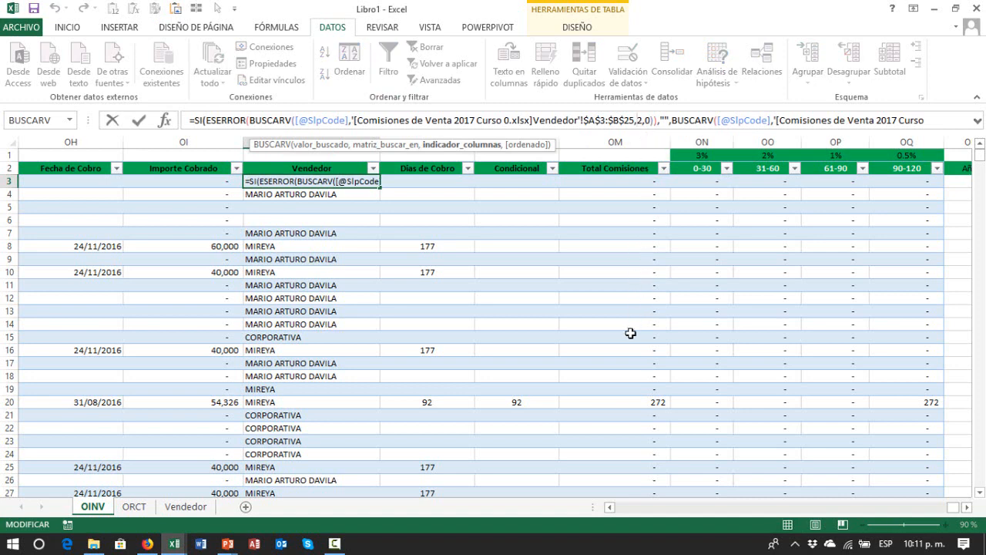
key(Escape)
- Go to the U_U_FCobro header cell in row 2, just before the Comisiones column
key(Left)
key(Up)
key(Home)
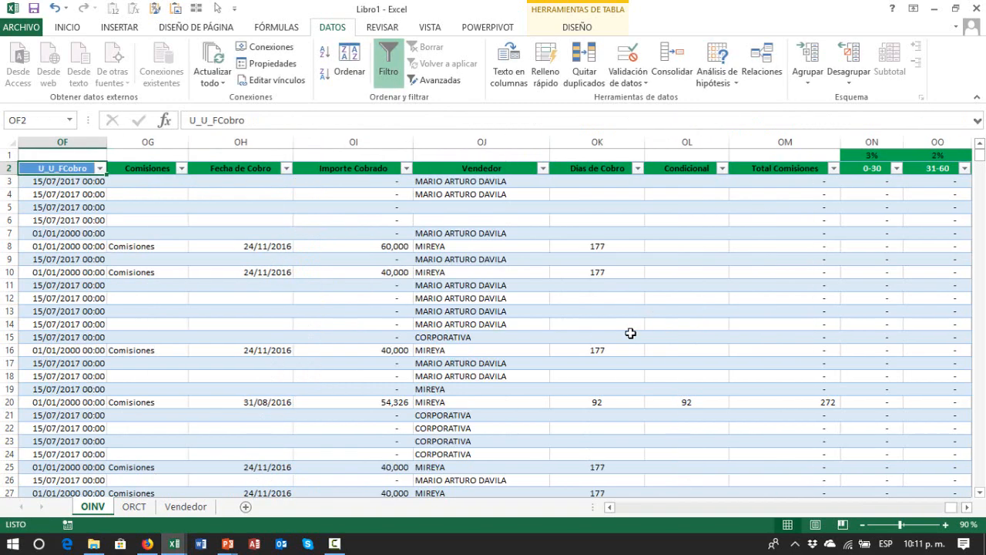
- Go back from the commission columns to cell A1, above the DocEntry header at the start of the OINV table
key(Down)
key(Right)
key(Right)
key(Right)
key(Right)
key(Right)
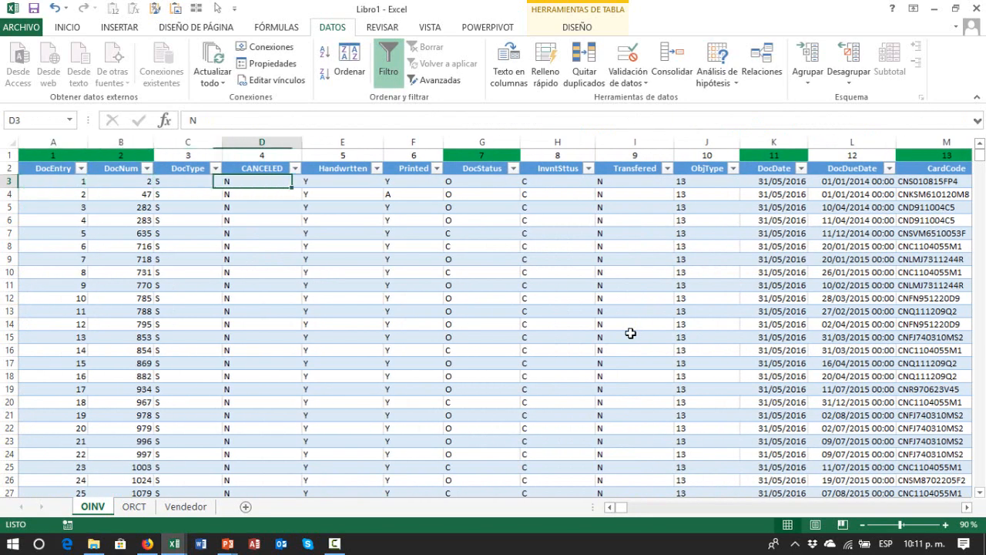
key(Left)
key(Home)
key(Up)
key(Up)
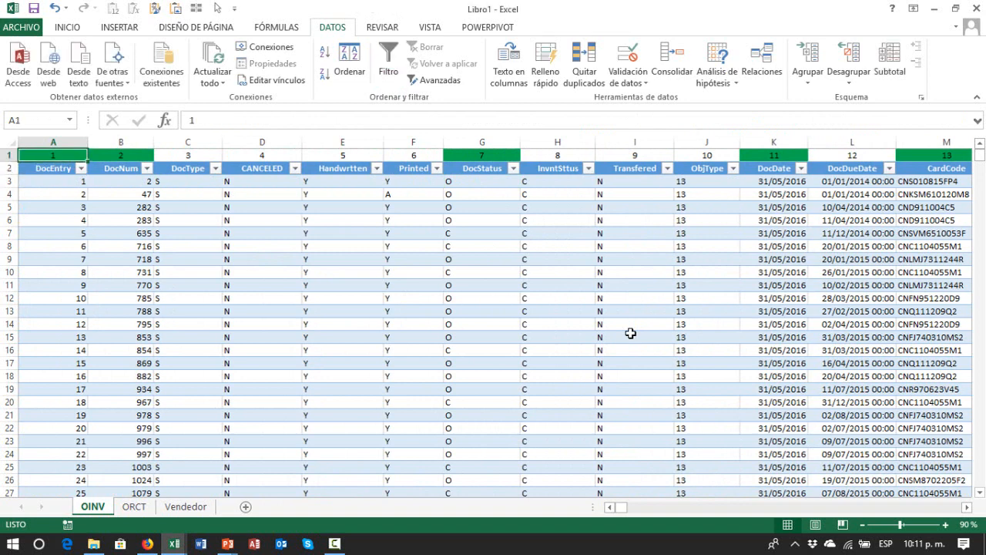
- Highlight the column index numbers in A1:J1 above the OINV headers, and move to the number above DocNum
key(shift+Right)
key(shift+Right)
key(shift+Right)
key(shift+Right)
key(shift+Right)
key(shift+Right)
key(shift+Right)
key(shift+Right)
key(shift+Right)
key(shift+Right)
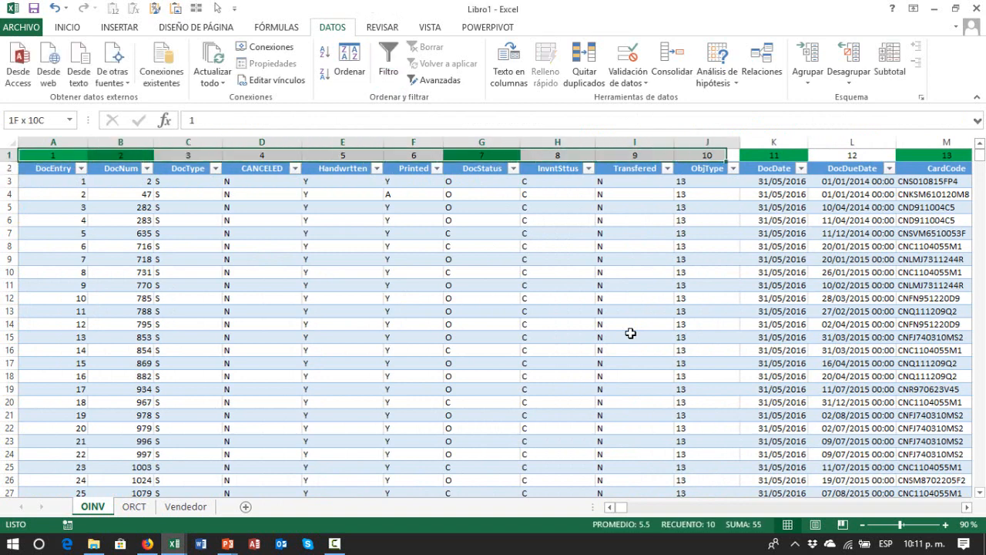
key(Left)
key(shift+Right)
key(Right)
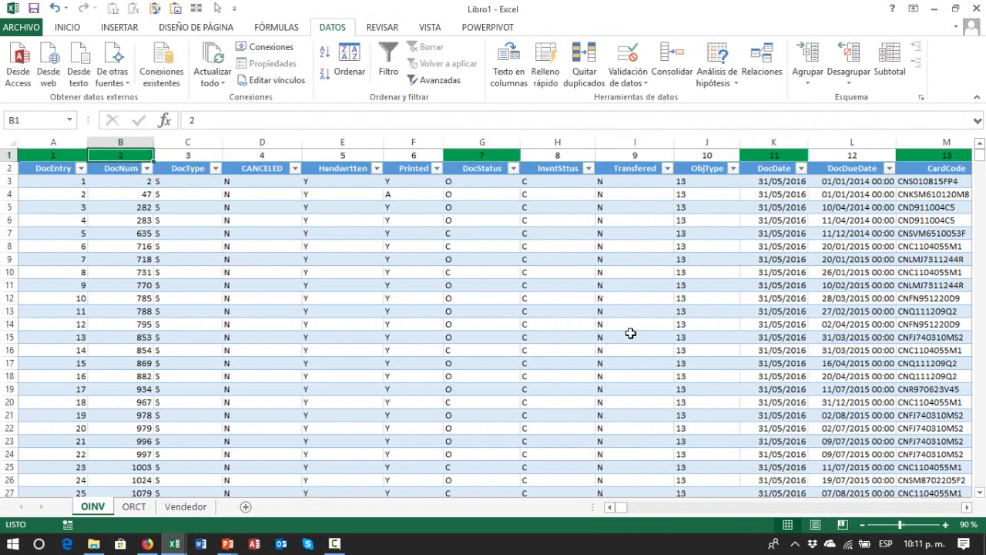
- Examine the column index numbers in row 1 beyond the CardCode column, and return to A1
key(Right)
key(Right)
key(Right)
key(Right)
key(Right)
key(Right)
key(Right)
key(Right)
key(Right)
key(Right)
key(Right)
key(Right)
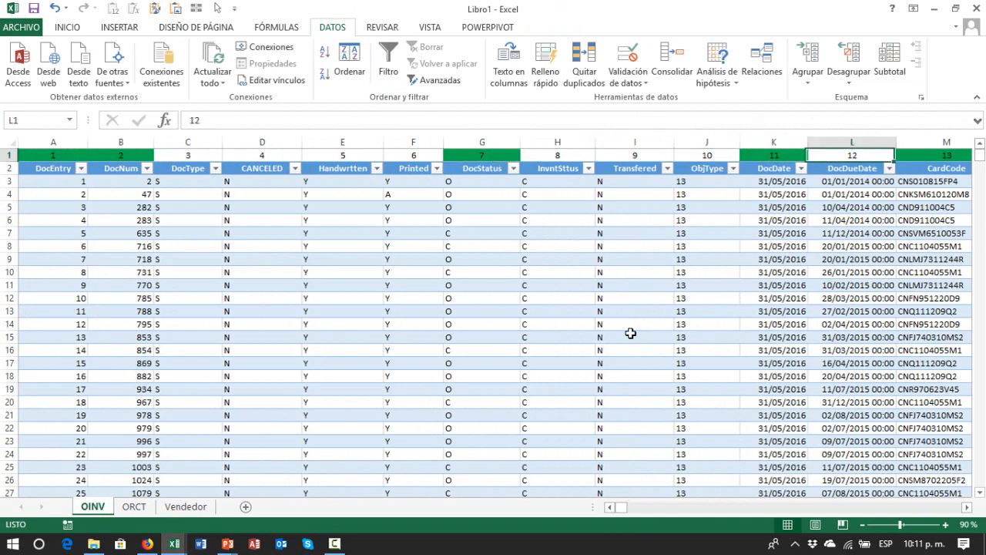
key(Right)
key(Right)
key(Right)
key(Right)
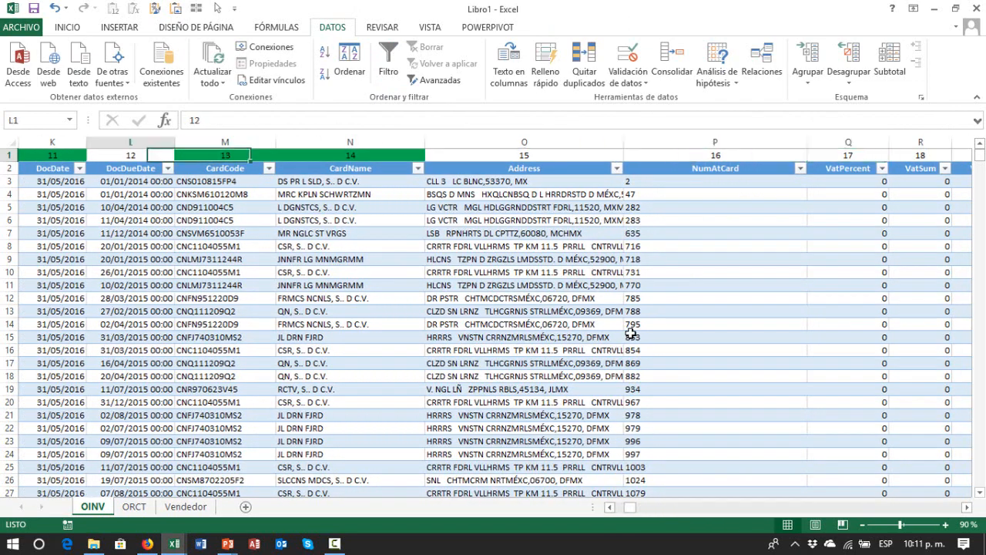
key(Home)
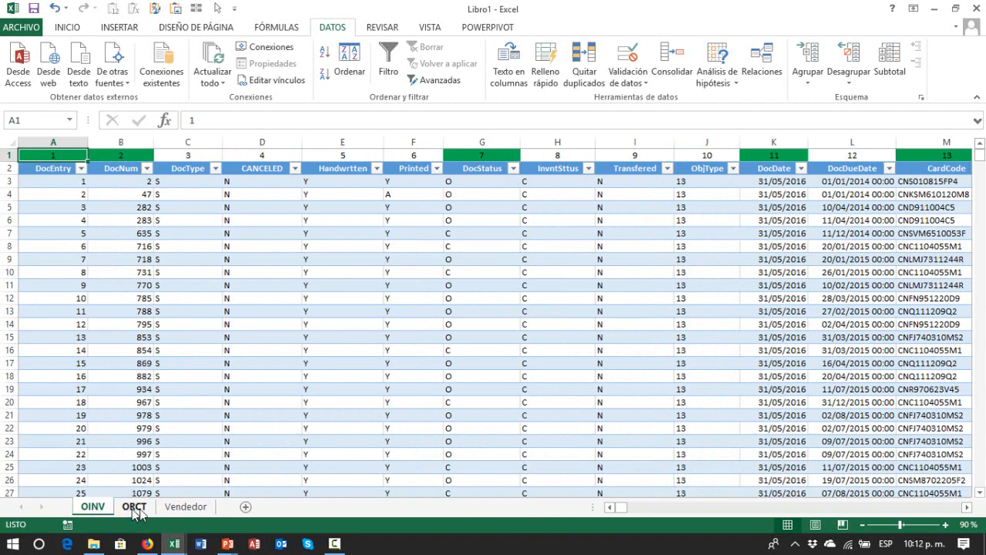
- Open the Vendedor sheet and read down the sales employee names in column B to the end of the list
click(185, 506)
click(202, 323)
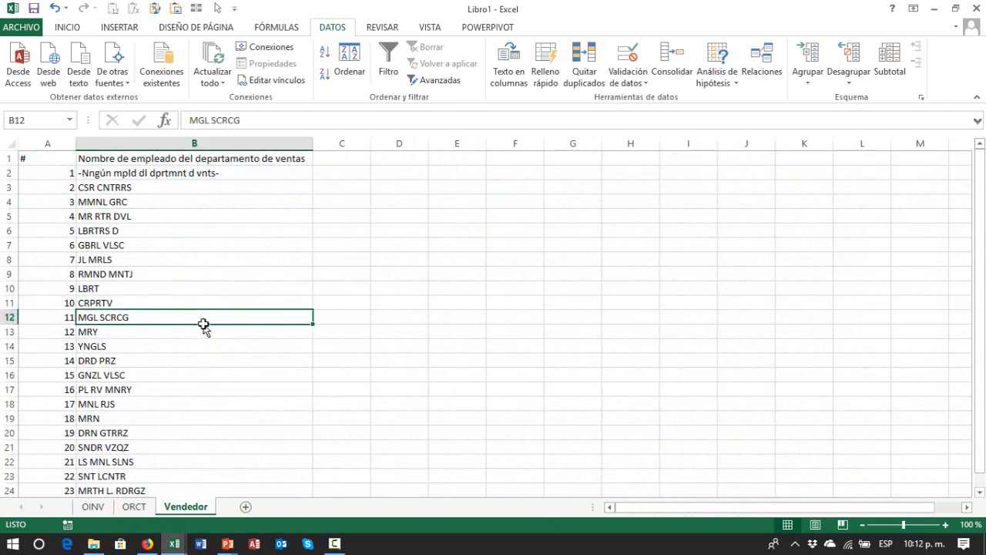
key(Left)
key(ctrl+Up)
key(Right)
key(Down)
key(Down)
key(Down)
key(Down)
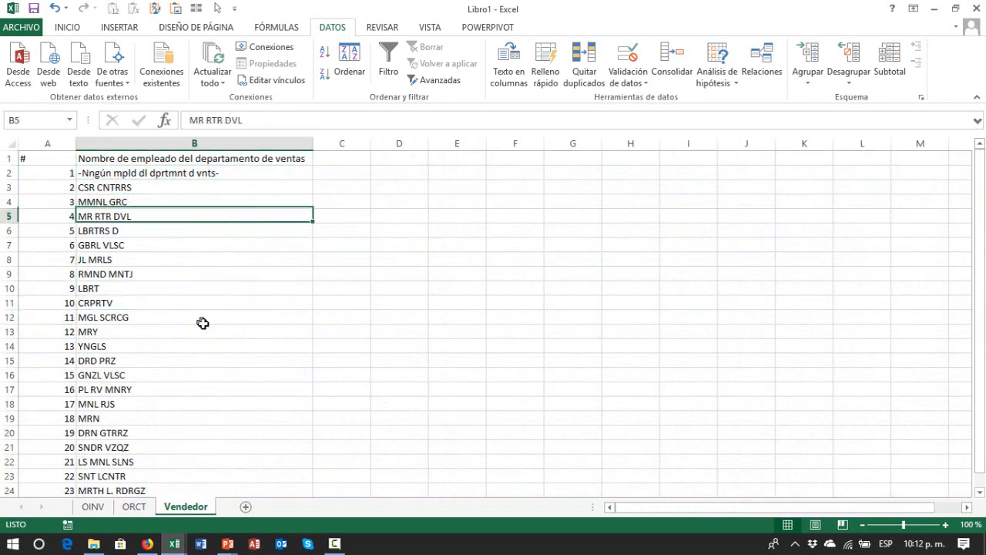
key(Down)
key(Down)
key(Down)
key(Down)
key(Down)
key(Down)
key(Down)
key(Down)
key(Down)
key(Down)
key(Down)
key(Down)
key(Down)
key(Down)
key(Down)
key(Down)
key(Down)
key(Down)
key(Down)
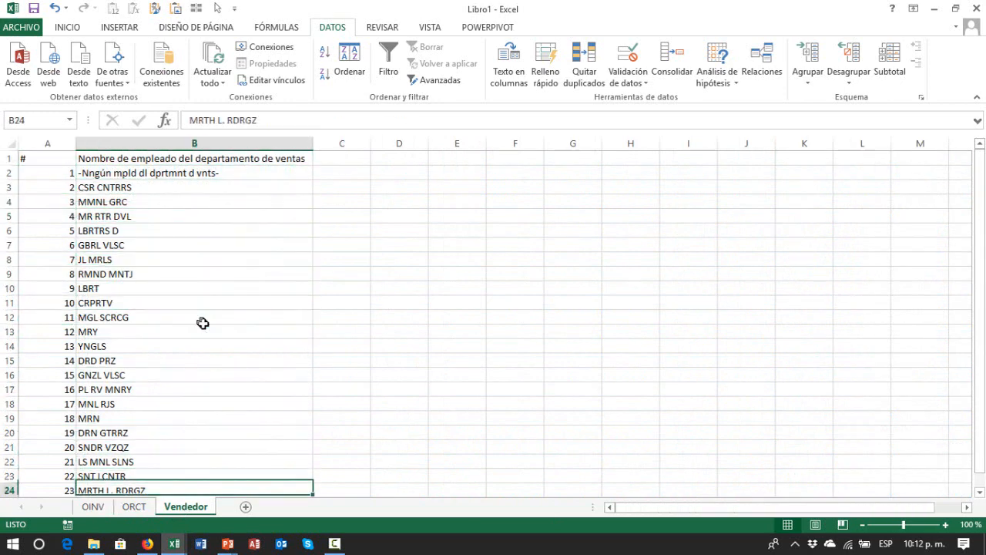
key(Down)
key(Down)
key(Down)
- Go back up the employee list to its header and to the first employee number in A2
key(Up)
key(Up)
key(Up)
key(Up)
key(Up)
key(Up)
key(Up)
key(Up)
key(Up)
key(Up)
key(Up)
key(Up)
key(Up)
key(Up)
key(Up)
key(Up)
key(Up)
key(Up)
key(Up)
key(Up)
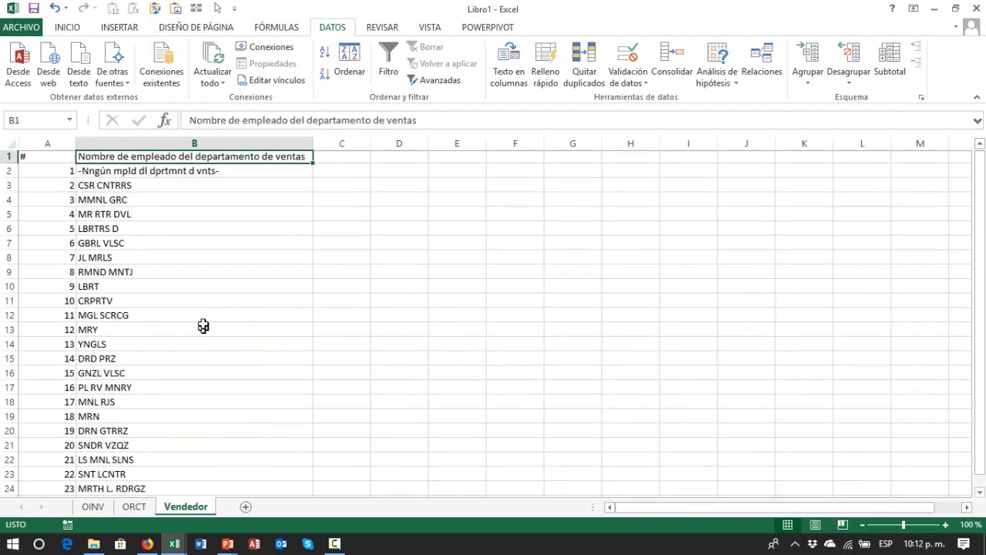
key(Left)
key(Down)
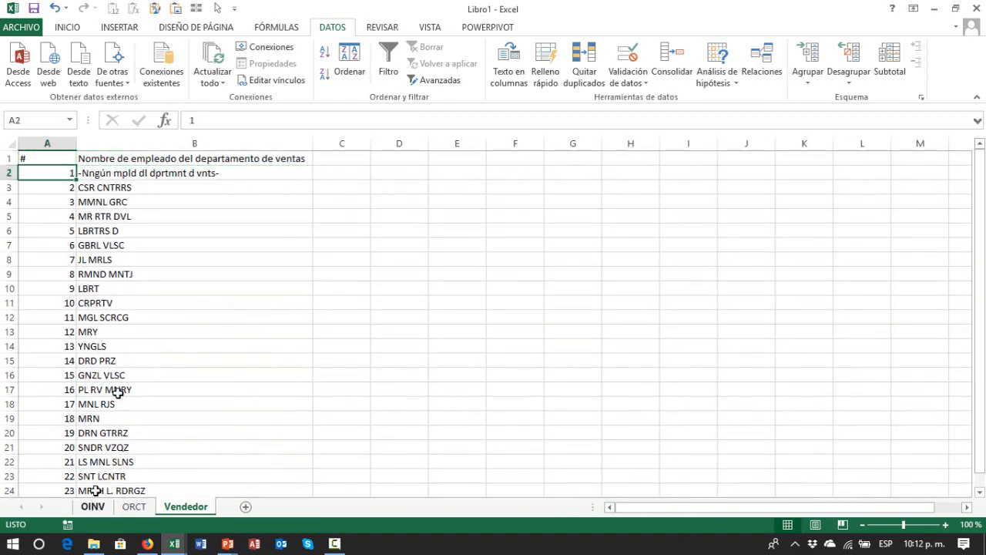
- Examine the sales employee names in column B again, from the header down past the last entry
click(158, 276)
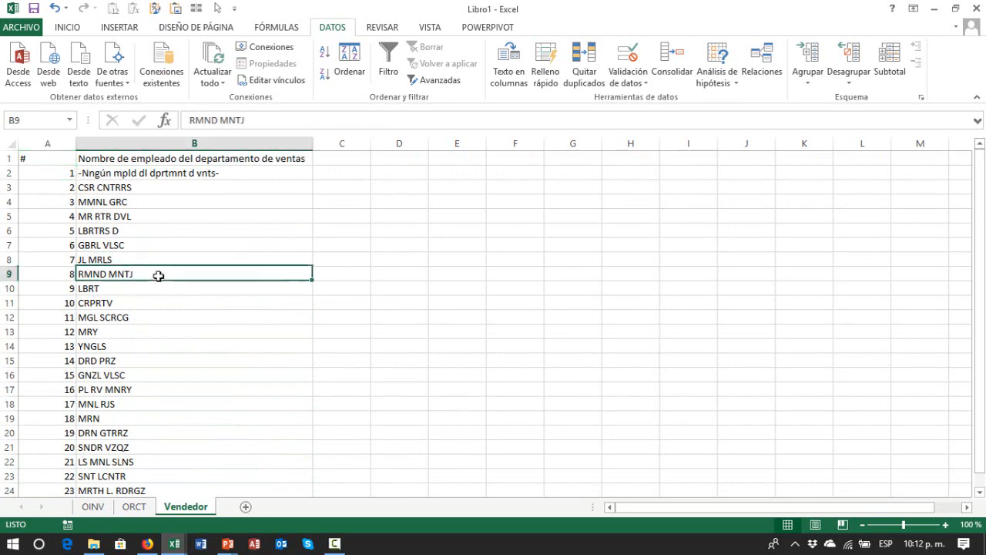
key(Up)
key(Up)
key(Up)
key(Up)
key(Up)
key(Up)
key(Up)
key(Down)
key(Down)
key(Down)
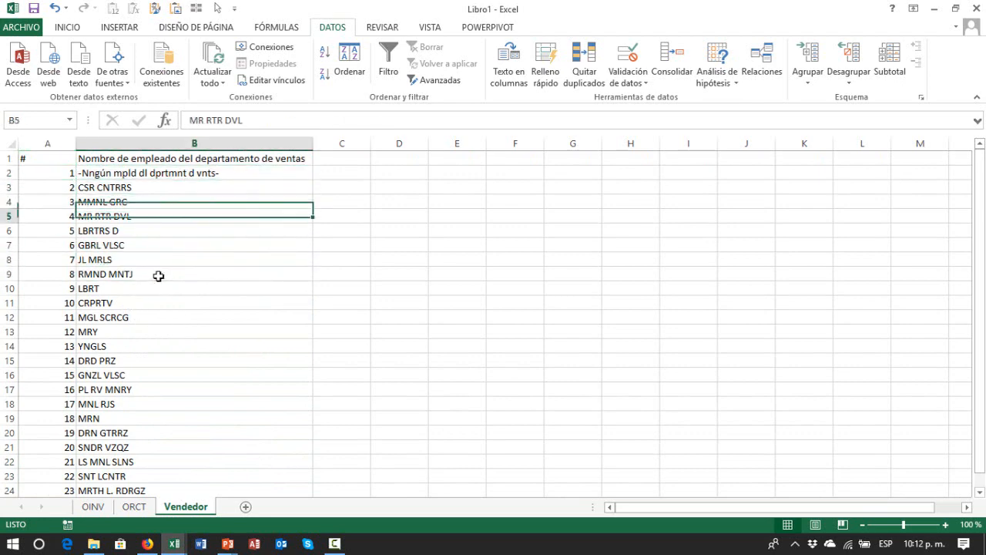
key(Down)
key(Down)
key(Down)
key(Down)
key(Down)
key(Down)
key(Down)
key(Down)
key(Down)
key(Down)
key(Down)
key(Down)
key(Down)
key(Down)
key(Down)
key(Down)
key(Down)
key(Down)
key(Down)
key(Down)
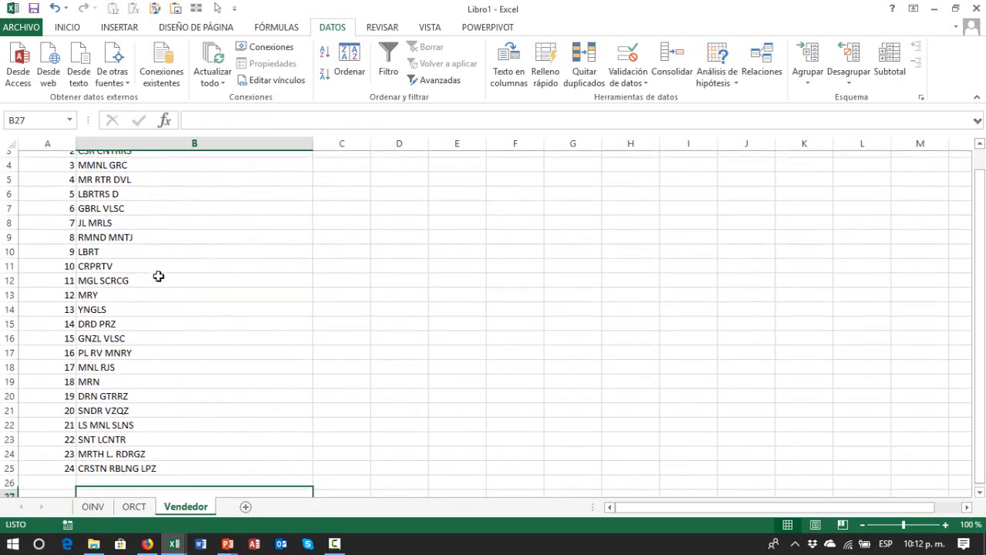
- Return to the # header of the Vendedor list and go to the first number below it
key(Up)
key(Up)
key(Up)
key(Up)
key(Up)
key(Up)
key(Up)
key(Up)
key(Up)
key(Up)
key(Up)
key(Up)
key(Up)
key(Up)
key(Up)
key(Up)
key(Up)
key(Up)
key(Up)
key(Up)
key(Left)
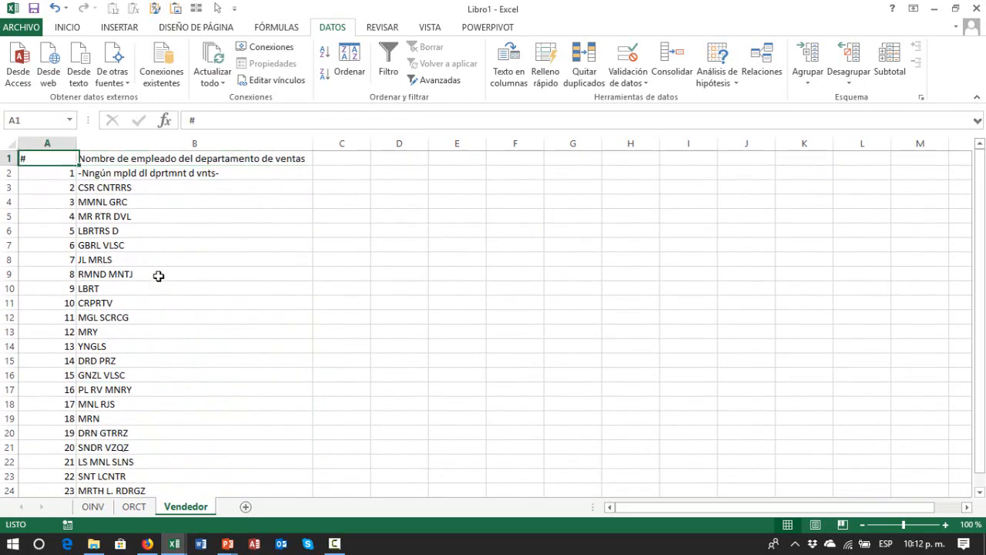
key(Down)
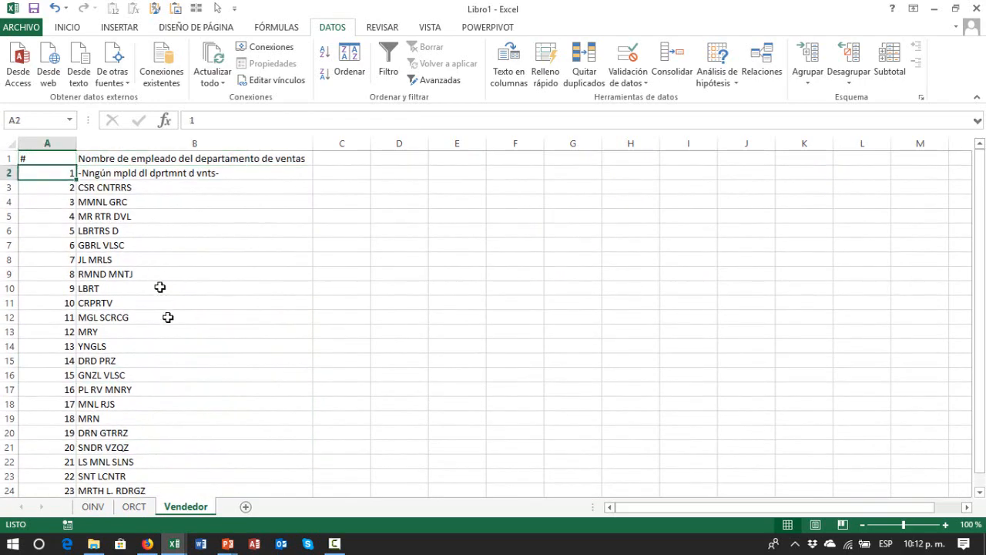
- Open the ORCT sheet and examine the CardName column, including its header and the entries in J3:J14
click(134, 506)
click(222, 277)
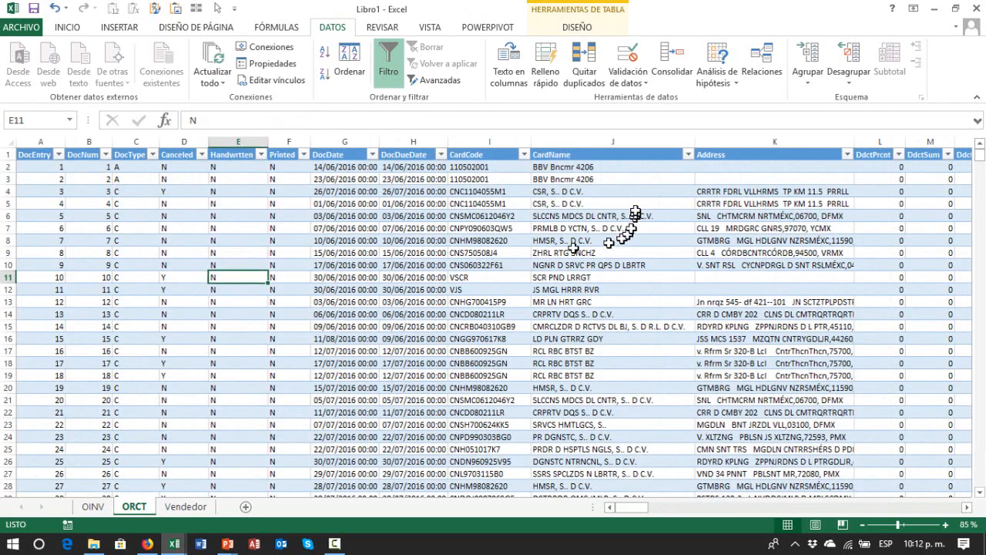
drag(567, 177, 560, 310)
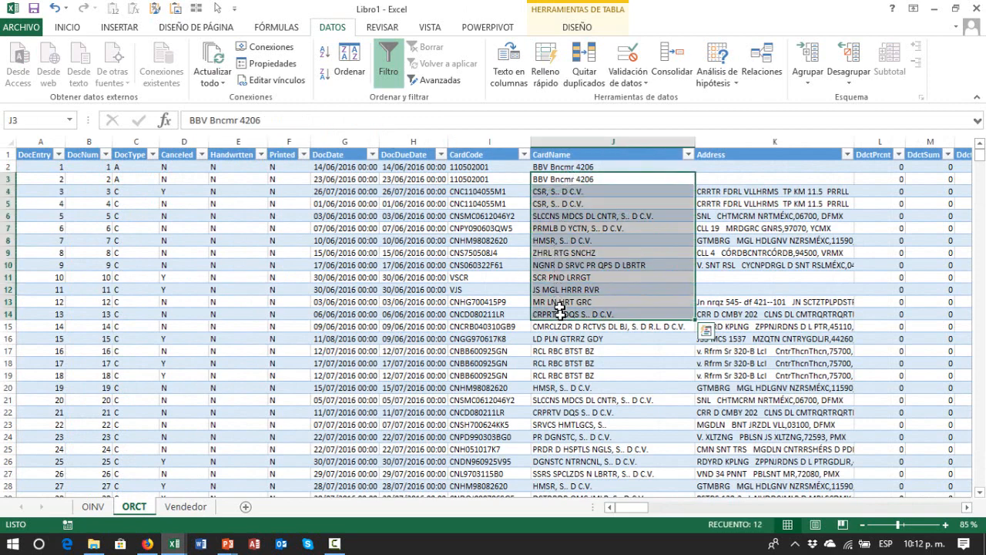
click(603, 206)
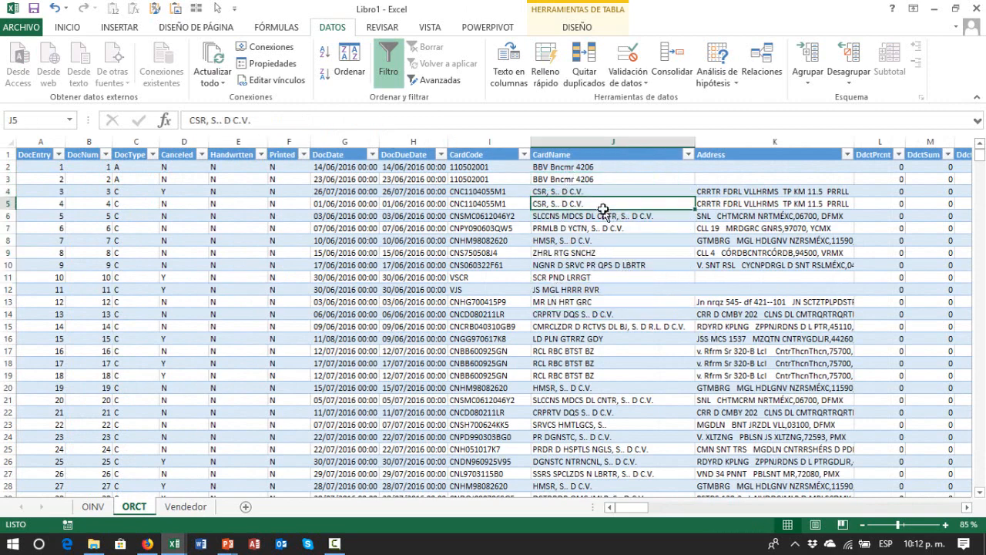
click(556, 153)
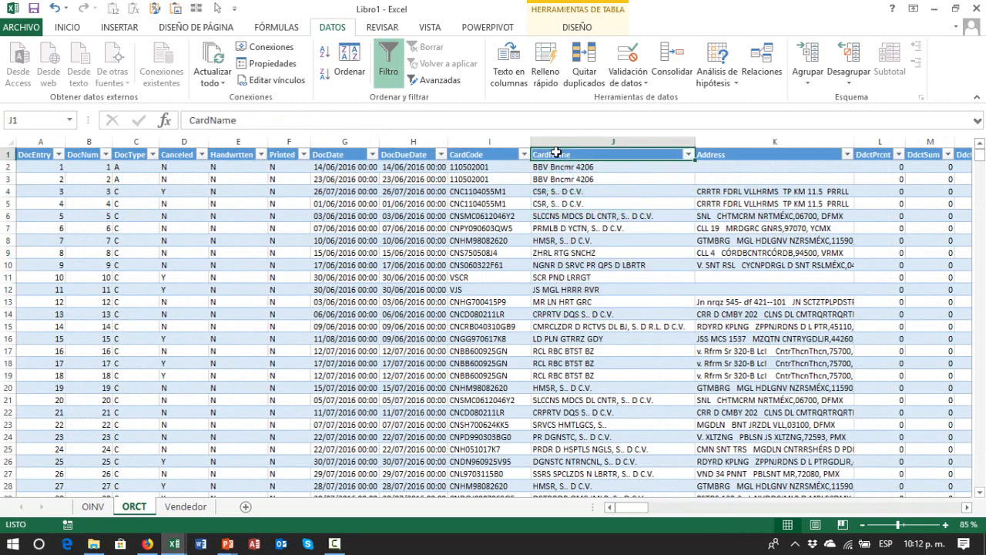
click(594, 205)
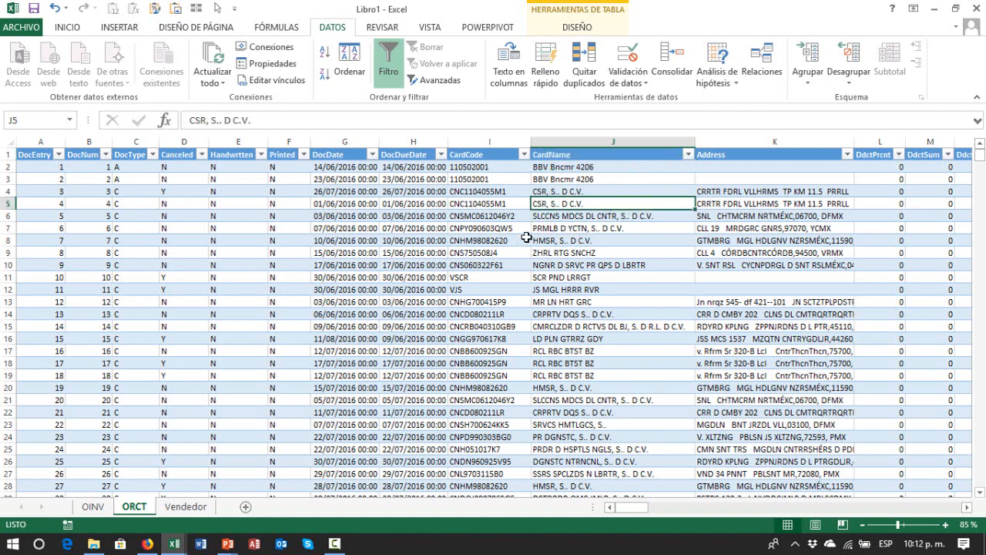
- Look over sample entries in the Address, CardCode and DocDate columns of the ORCT table
click(733, 194)
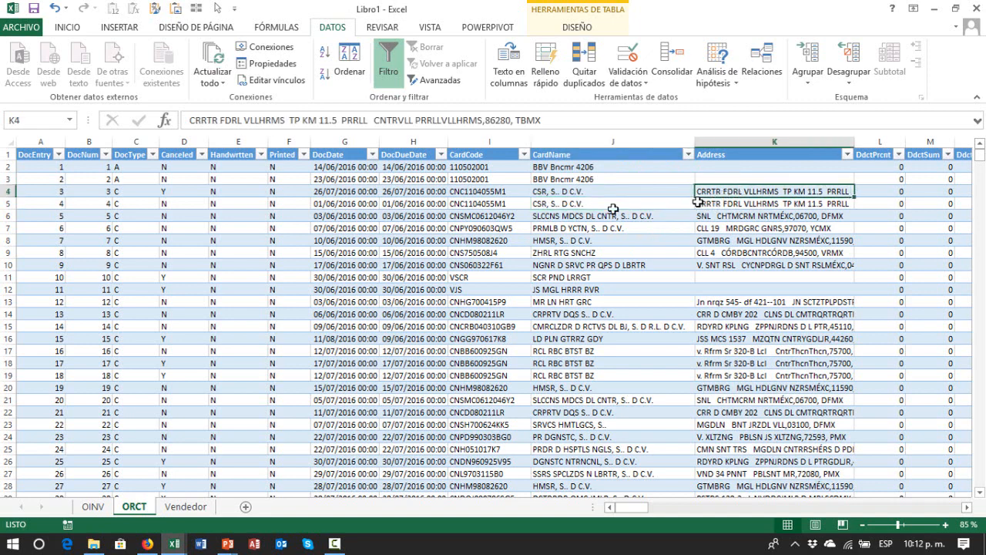
click(473, 225)
click(348, 239)
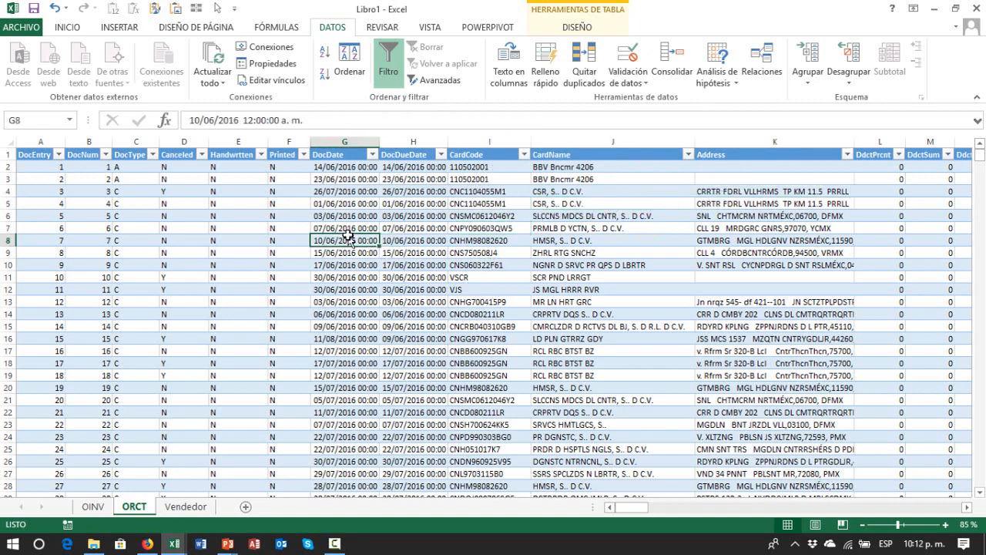
- Return to the DocEntry header in cell A1 of the ORCT table
key(Home)
key(Up)
key(Up)
key(Up)
key(Up)
key(Up)
key(Up)
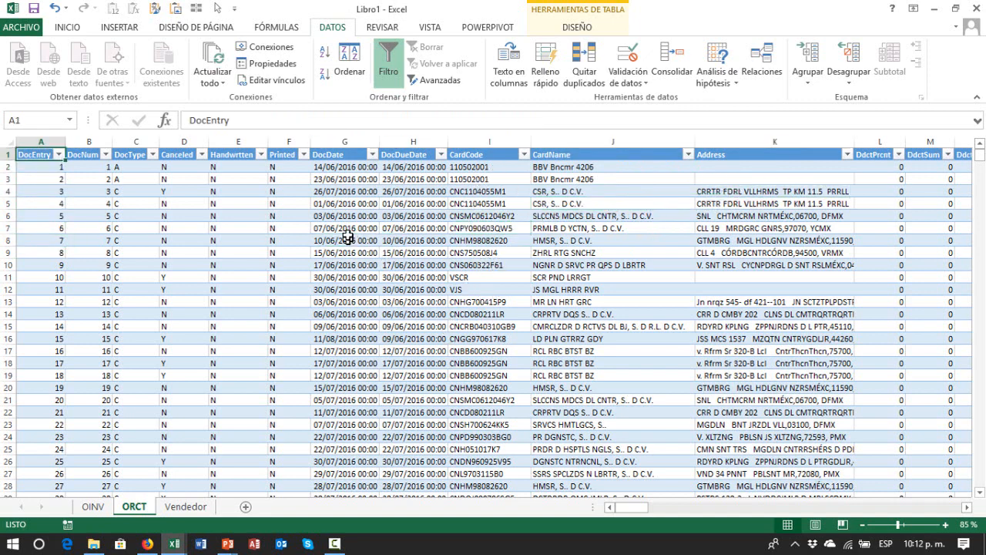
- Open the OINV sheet and look across its header row from DocEntry to the CardCode column
click(96, 506)
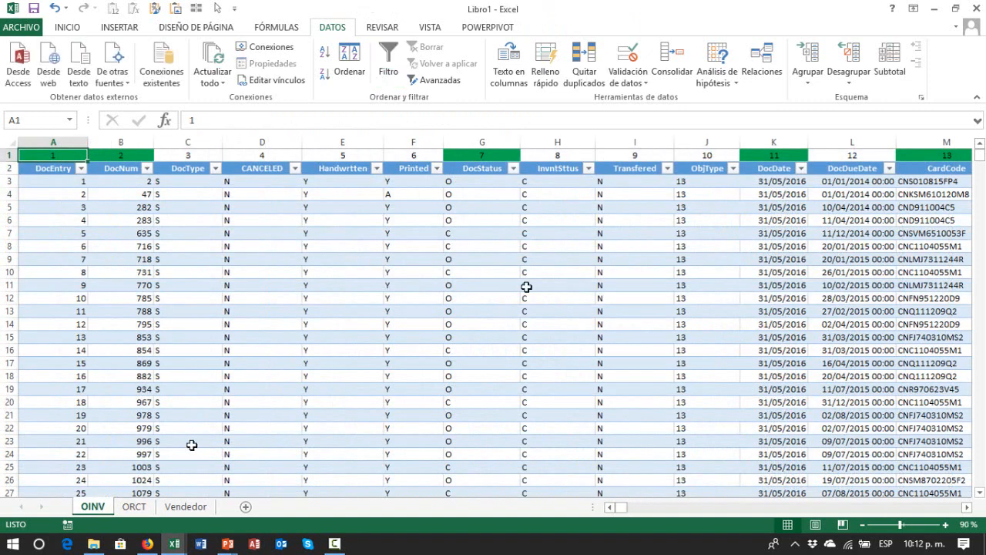
click(531, 285)
key(ctrl+Home)
key(Right)
key(Right)
key(Right)
key(Right)
key(Right)
key(Right)
key(Right)
key(Right)
key(Right)
key(Right)
key(Right)
key(Right)
key(Right)
key(Right)
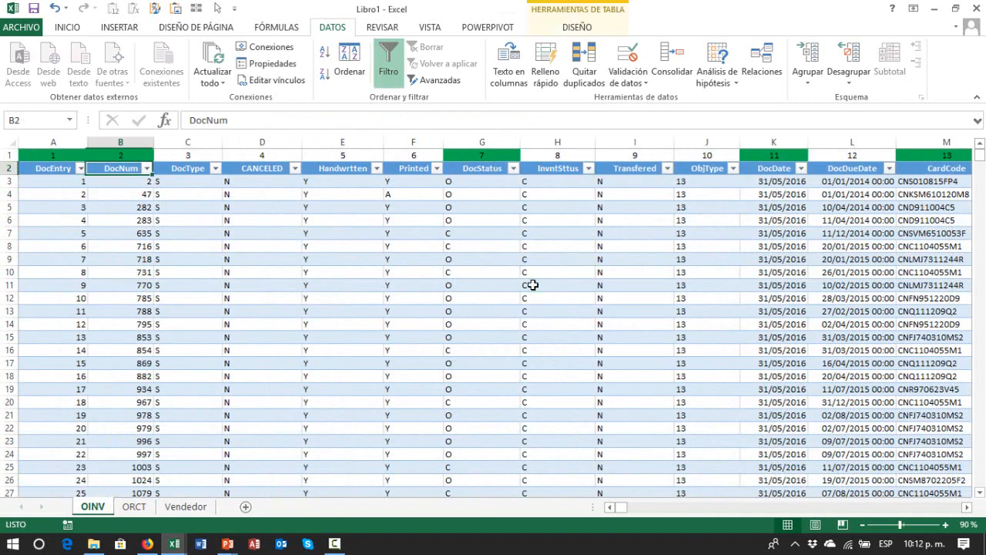
key(Left)
key(Left)
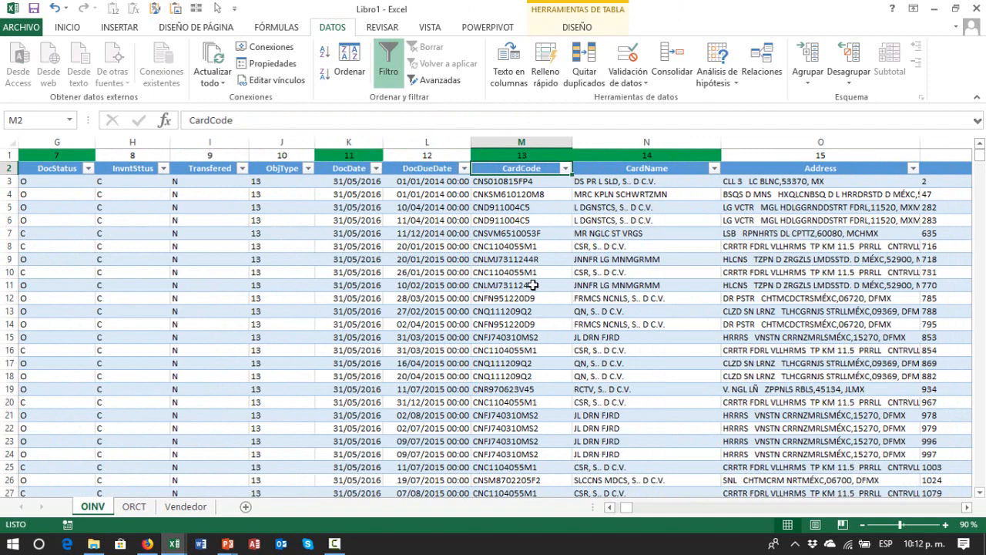
- Select the CardCode, CardName and Address headers together with their first three entries, M2:O5
key(shift+Right)
key(shift+Down)
key(shift+Right)
key(shift+Down)
key(shift+Down)
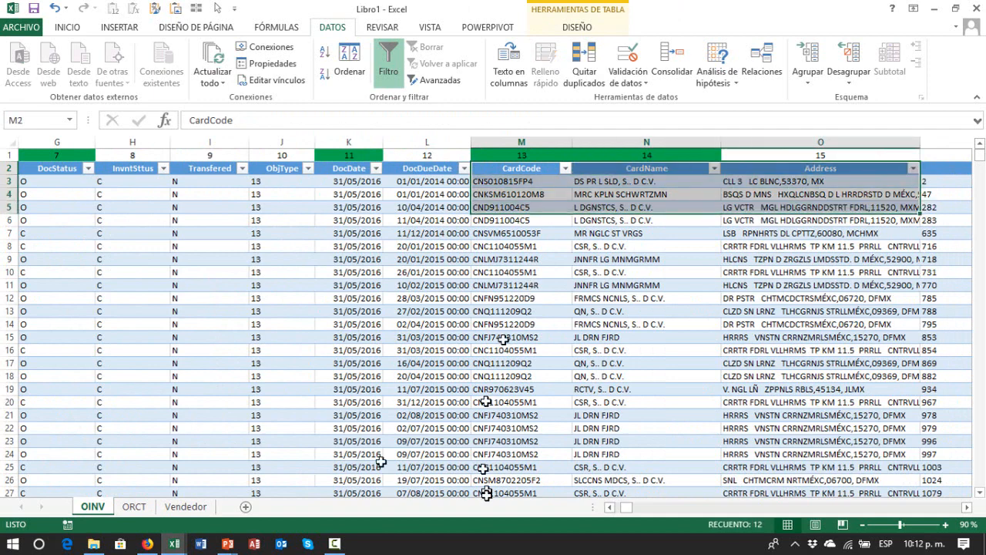
- Return to the DocEntry header of the OINV table in cell A2
click(235, 350)
key(Home)
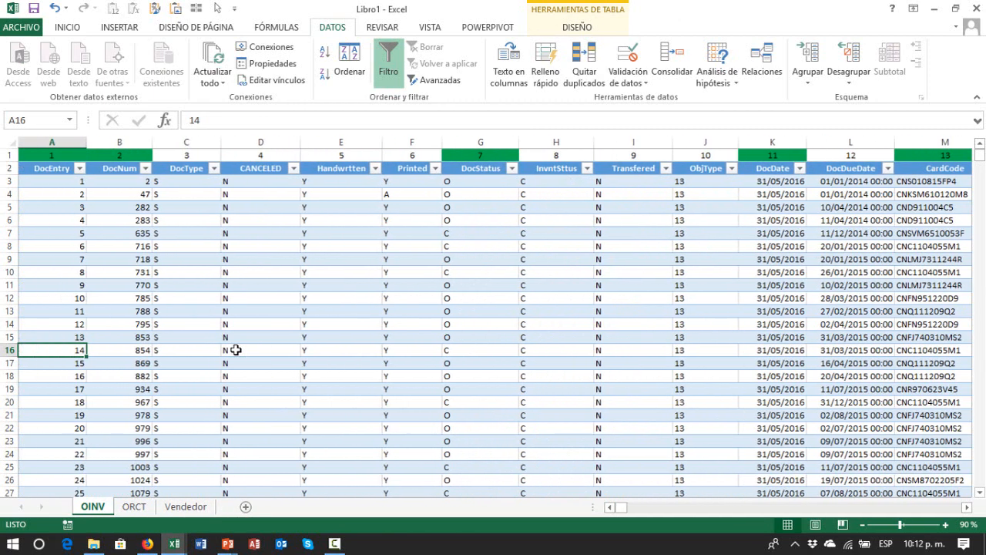
key(ctrl+Up)
key(Up)
key(Down)
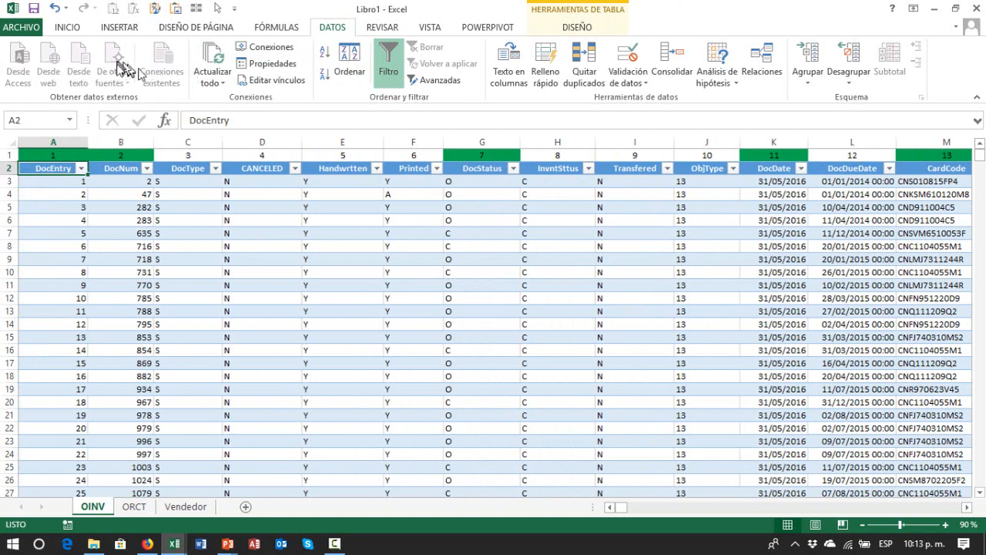
- Examine the last record of the OINV table, including its DocNum and the first empty row below it
click(67, 194)
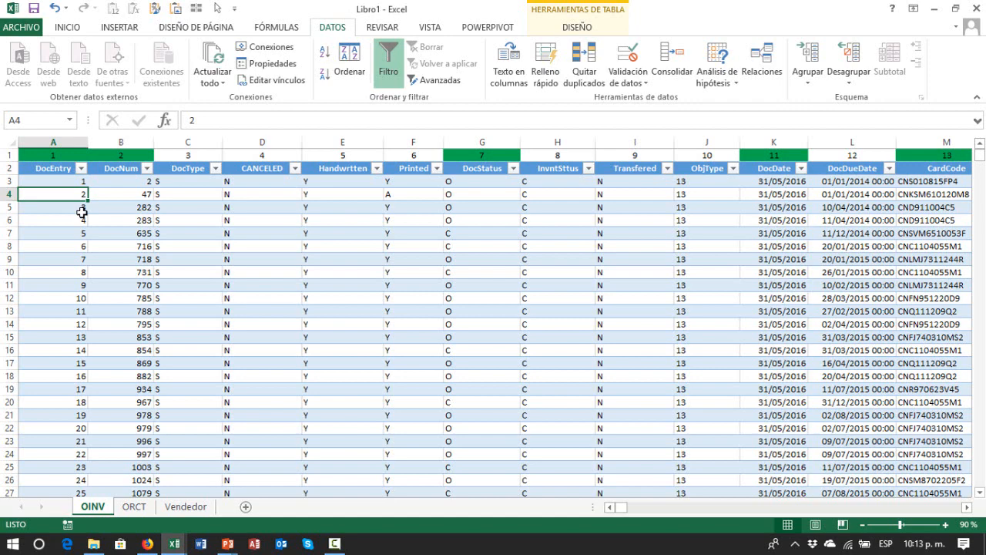
key(ctrl+Down)
scroll(81, 211, down, 5)
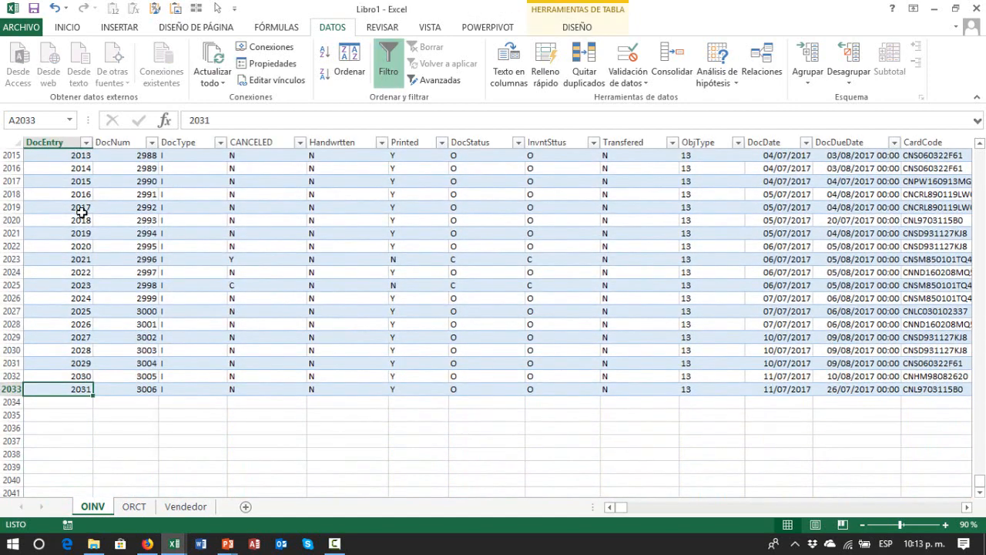
key(Down)
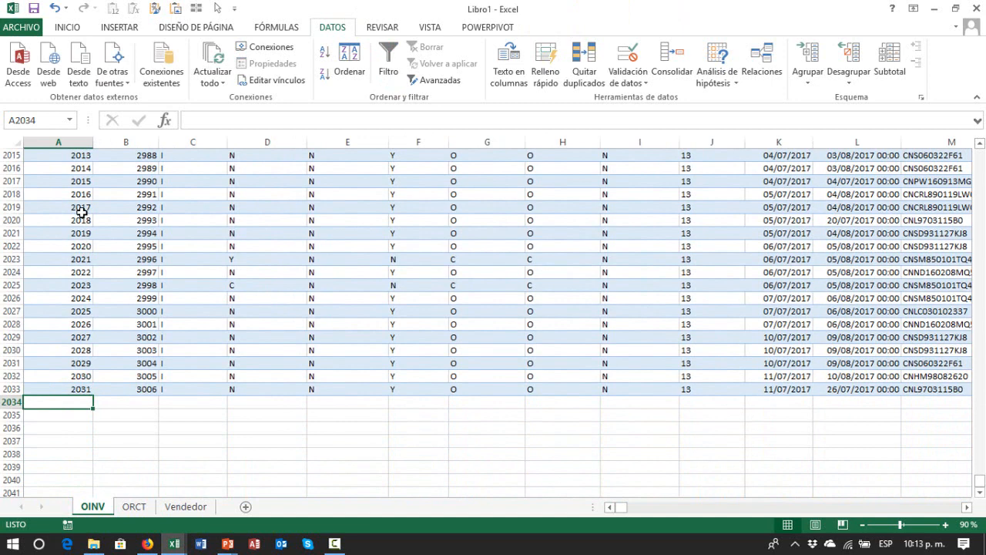
key(Up)
key(Right)
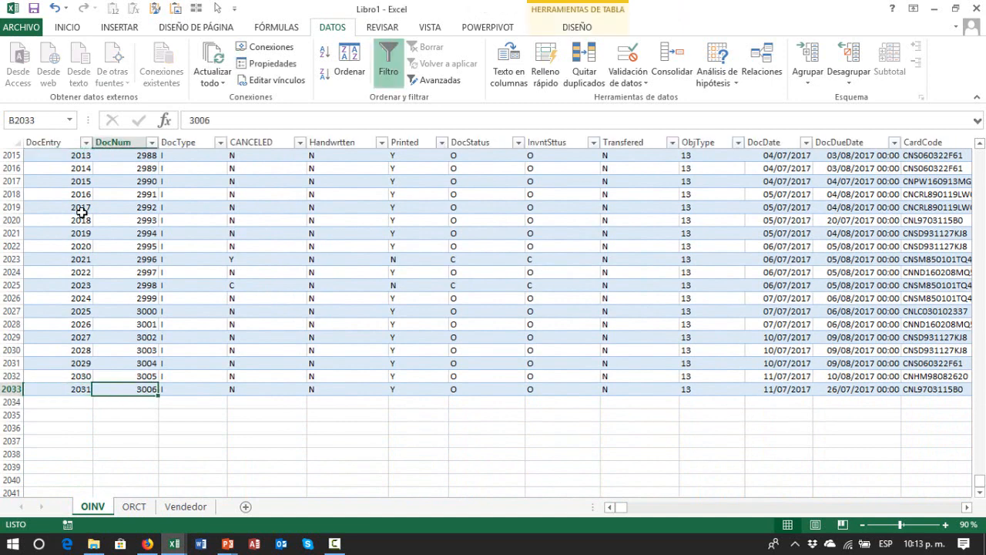
key(Right)
key(Left)
key(Left)
key(Up)
key(Down)
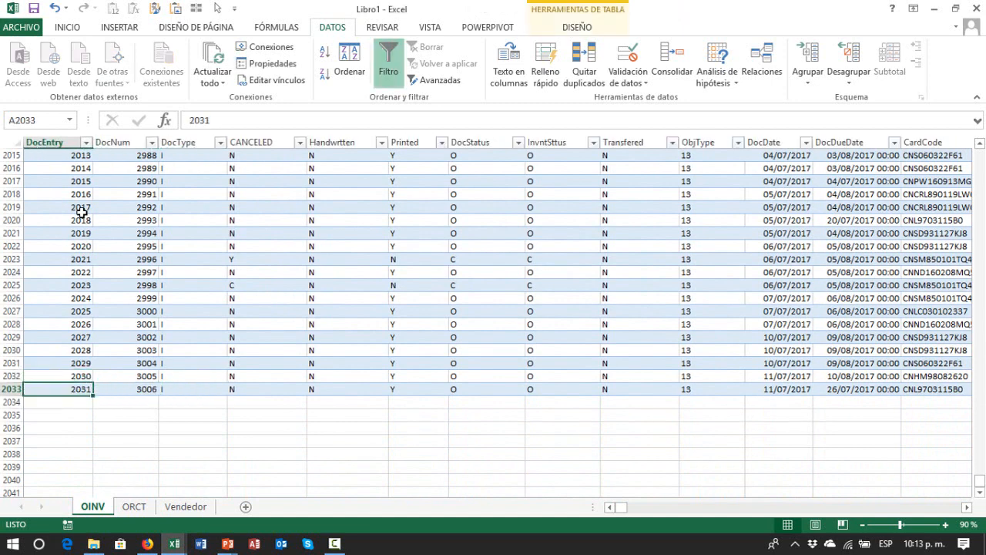
key(Down)
key(Up)
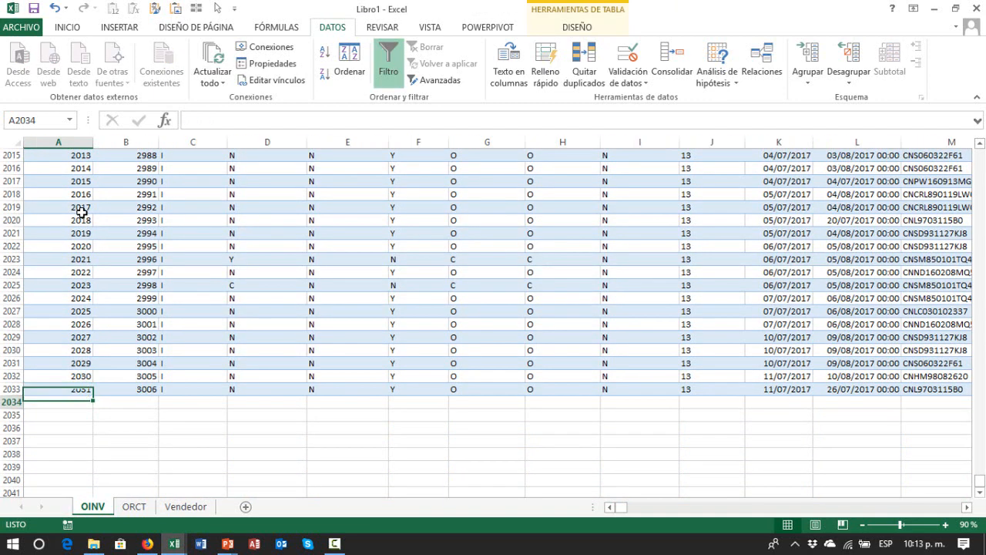
key(Down)
key(Up)
key(Down)
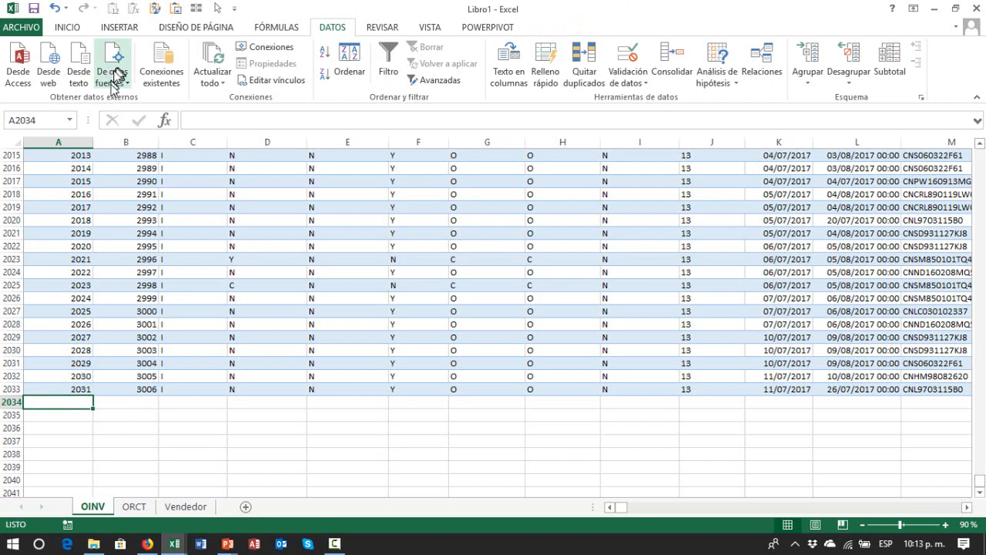
- From cell A2035, try to set up a SQL Server data connection to 192.168.10.7 with user name sa and the account password
key(Down)
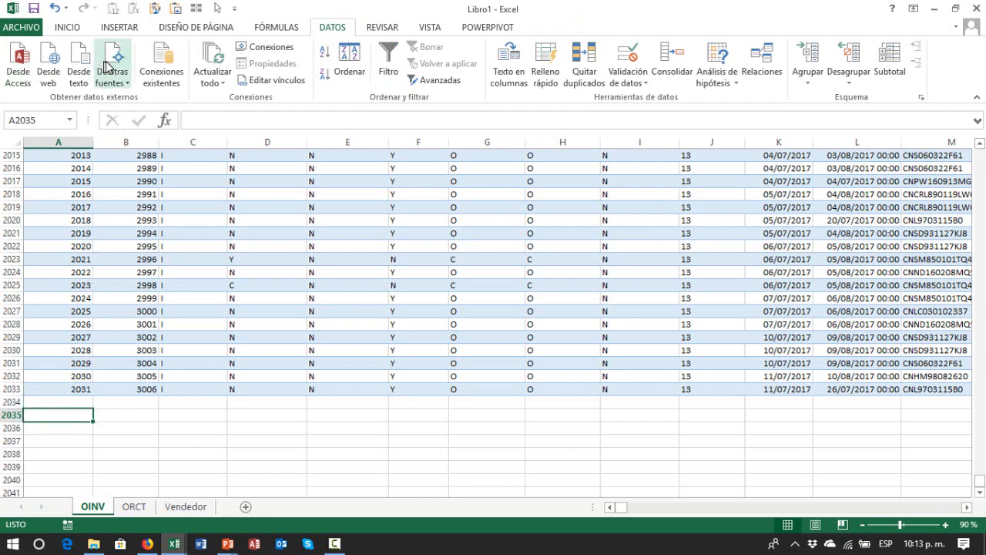
click(123, 83)
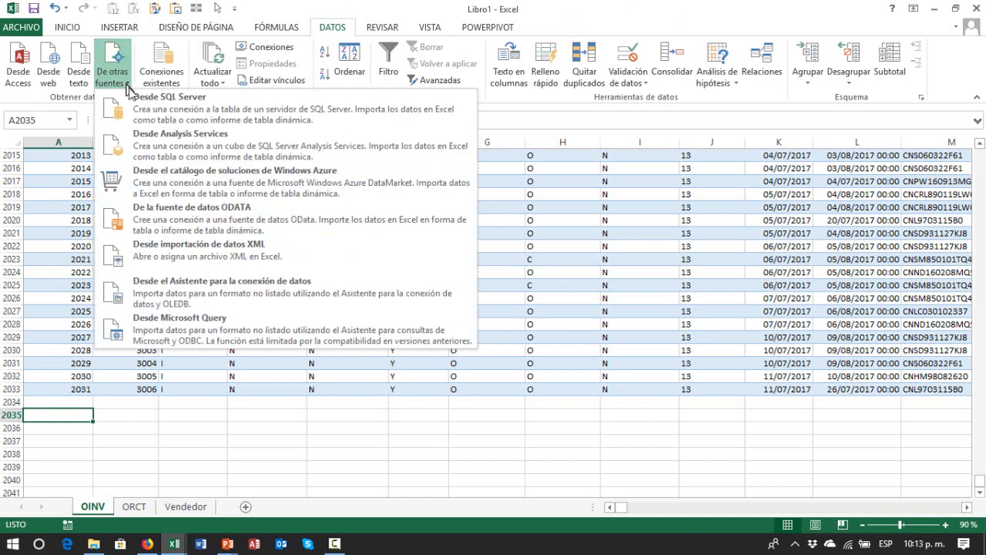
click(209, 115)
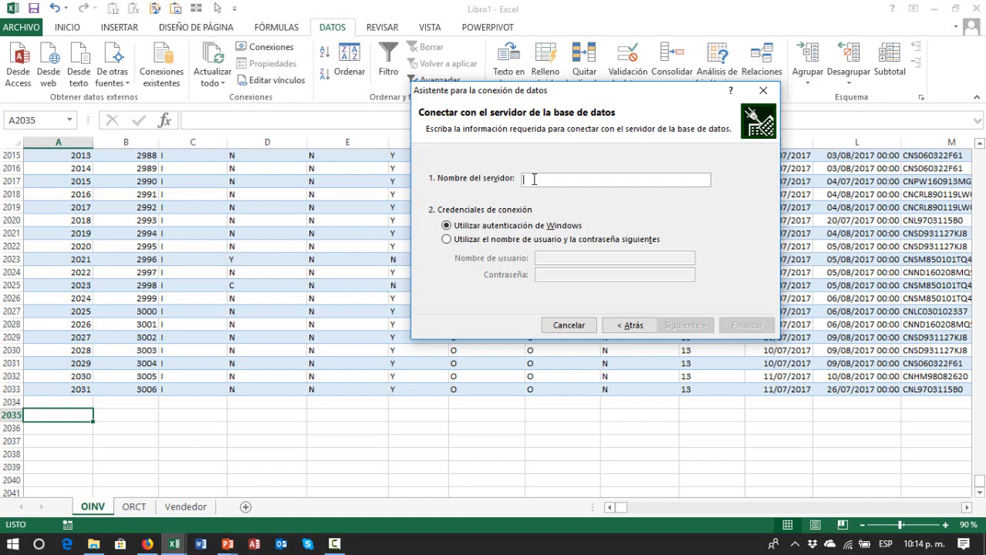
text(192)
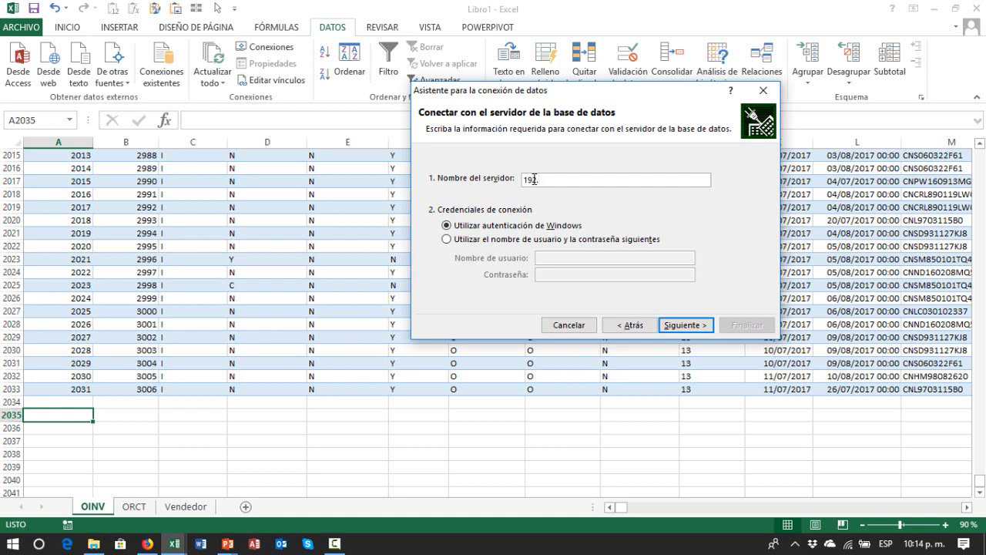
text(.168.10.7)
click(467, 240)
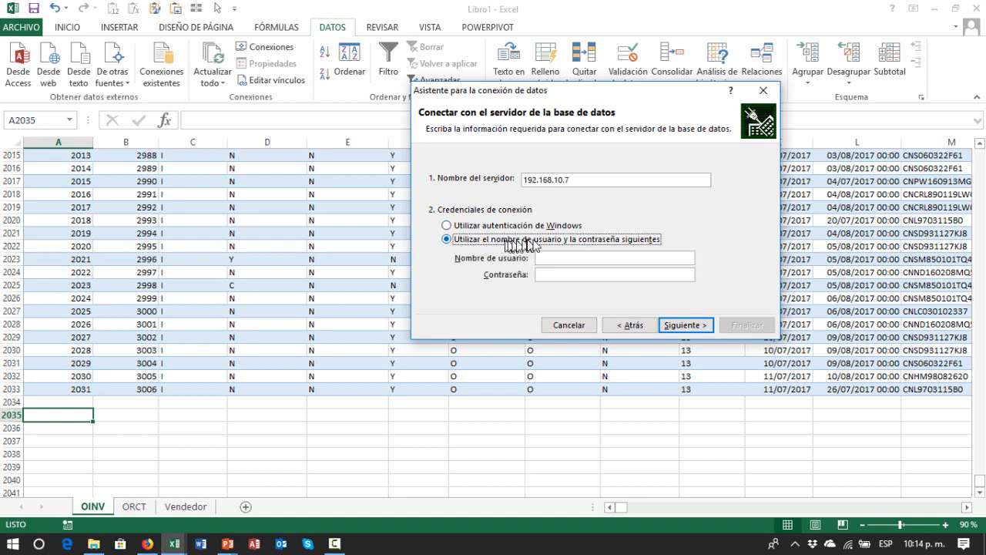
click(570, 258)
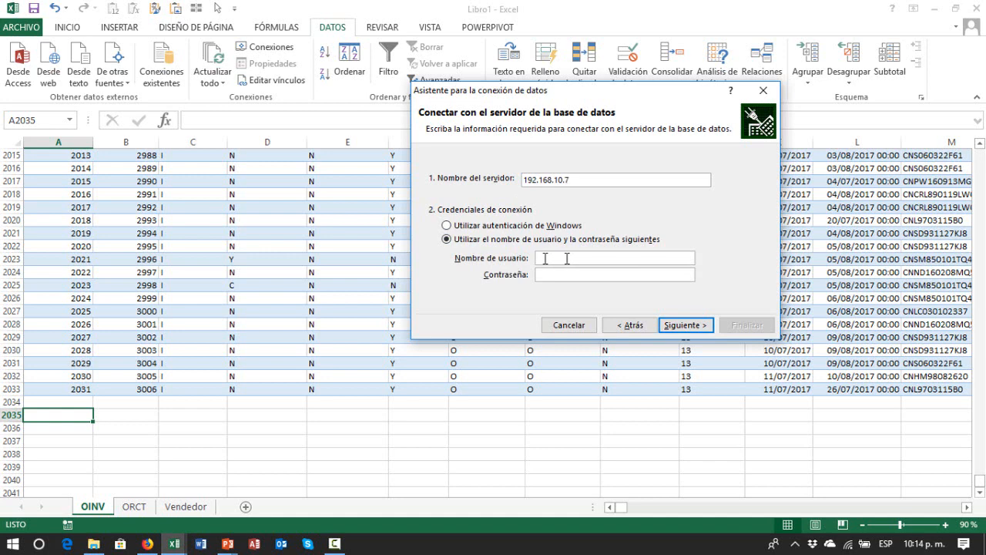
text(sa)
click(548, 274)
text(••••••••)
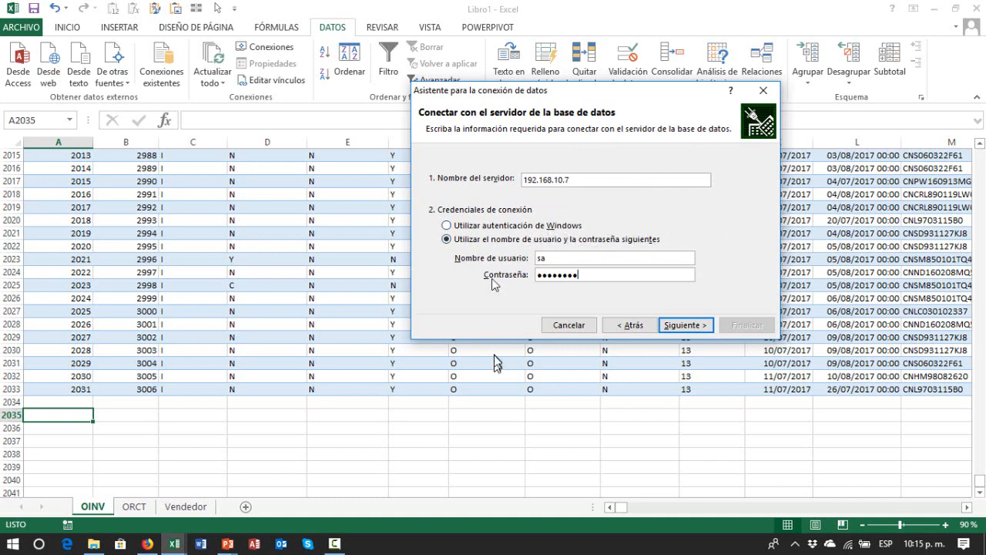
- Switch to the PowerPoint slideshow and review the slides on the SQL Server import option and server login
key(alt+Tab)
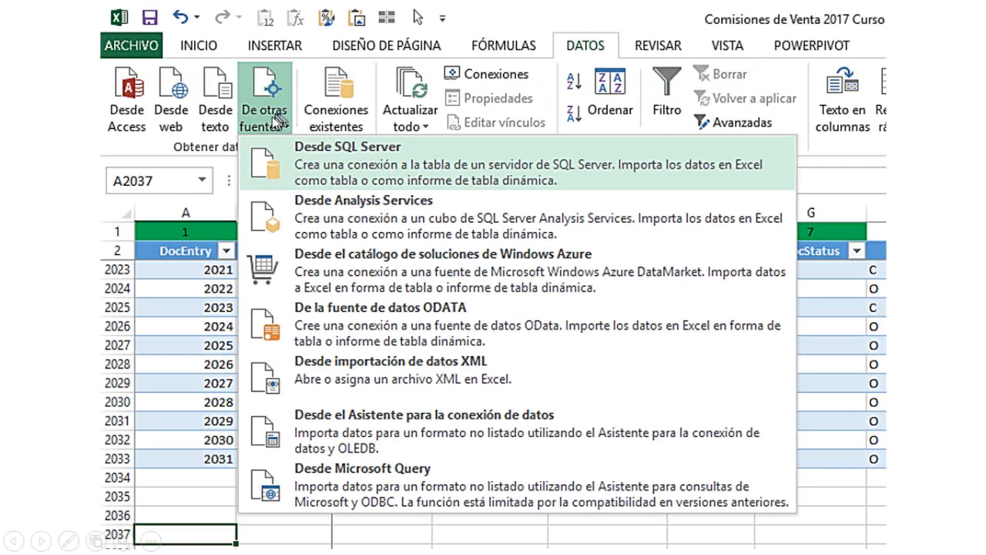
click(333, 154)
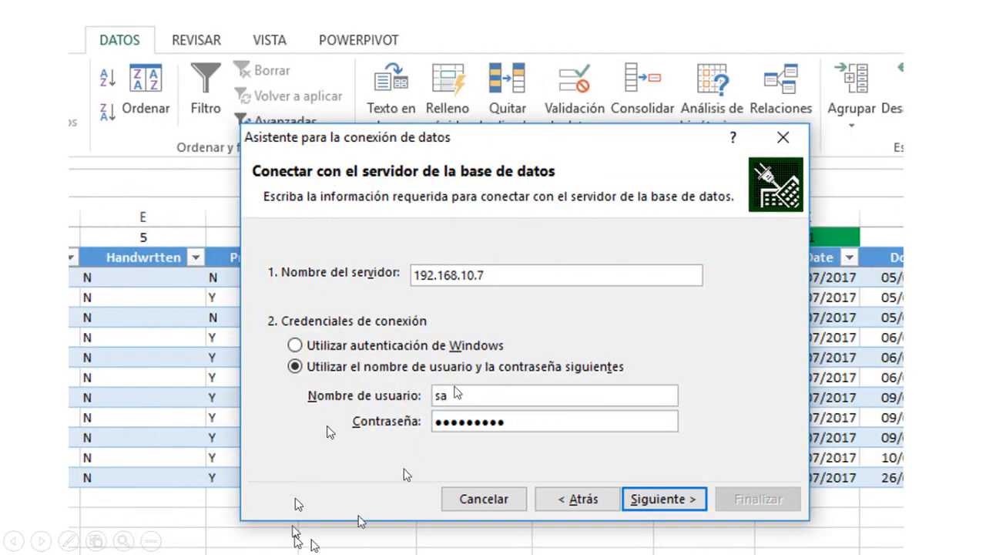
click(493, 254)
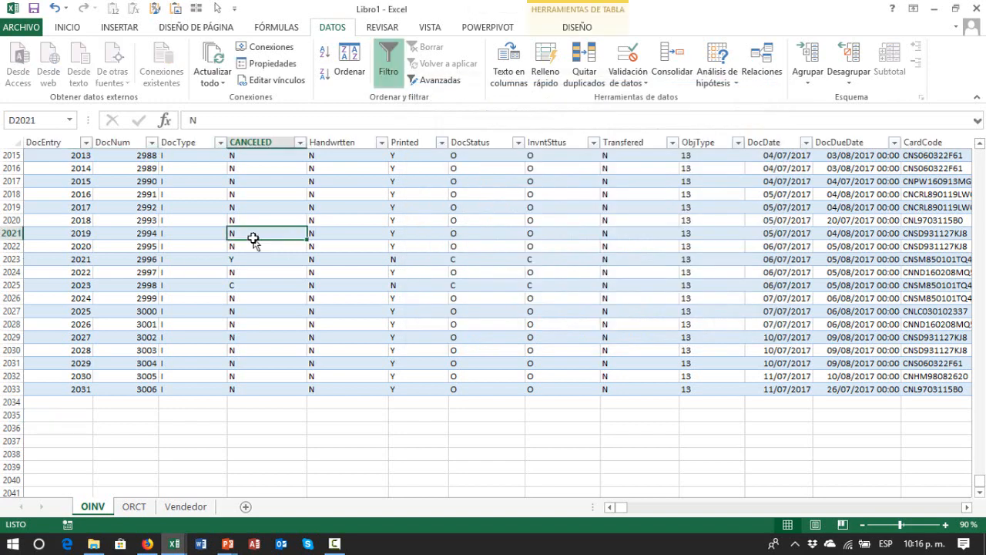
- Return to the top of the OINV table in Excel and look over the first column headers
key(Home)
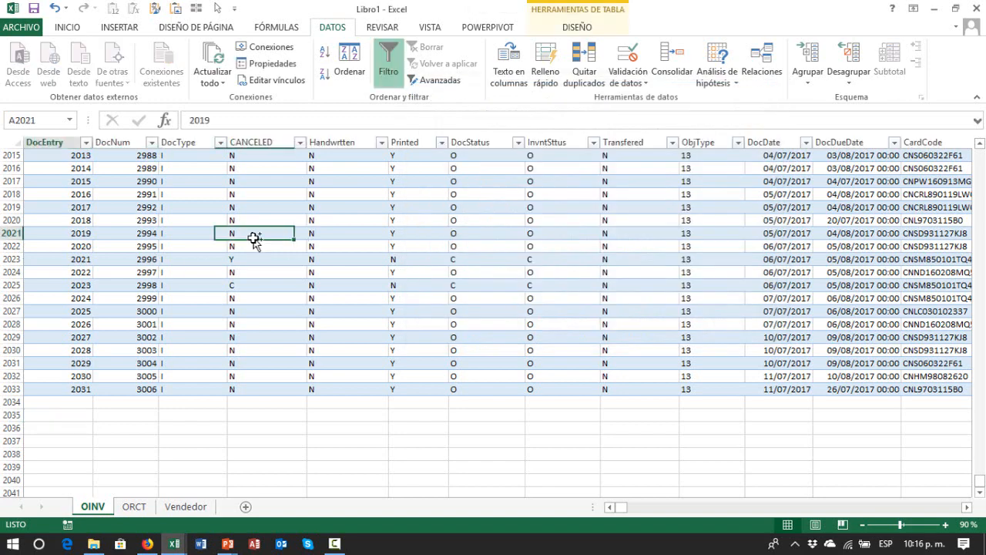
key(ctrl+Up)
key(Right)
key(Right)
key(Right)
key(Right)
key(Right)
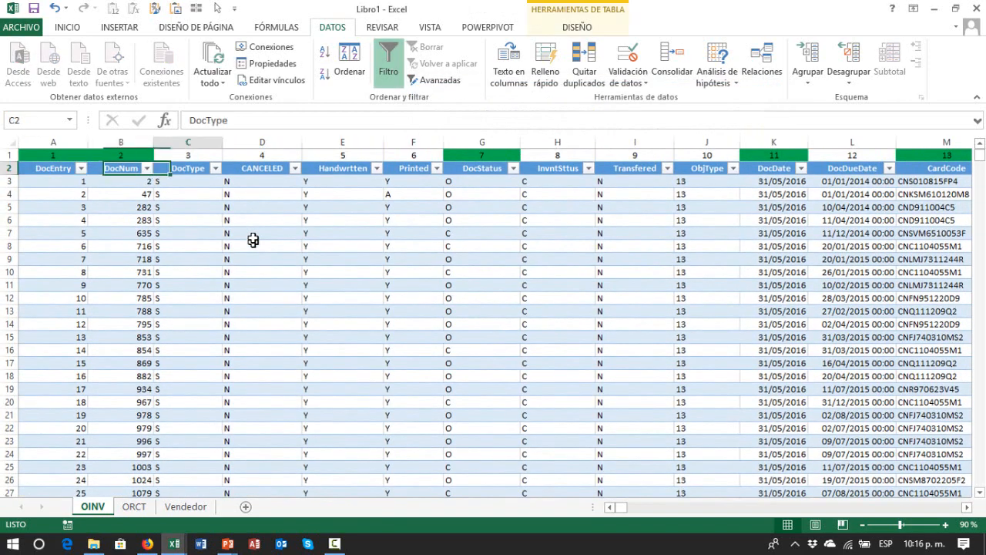
key(Left)
key(Home)
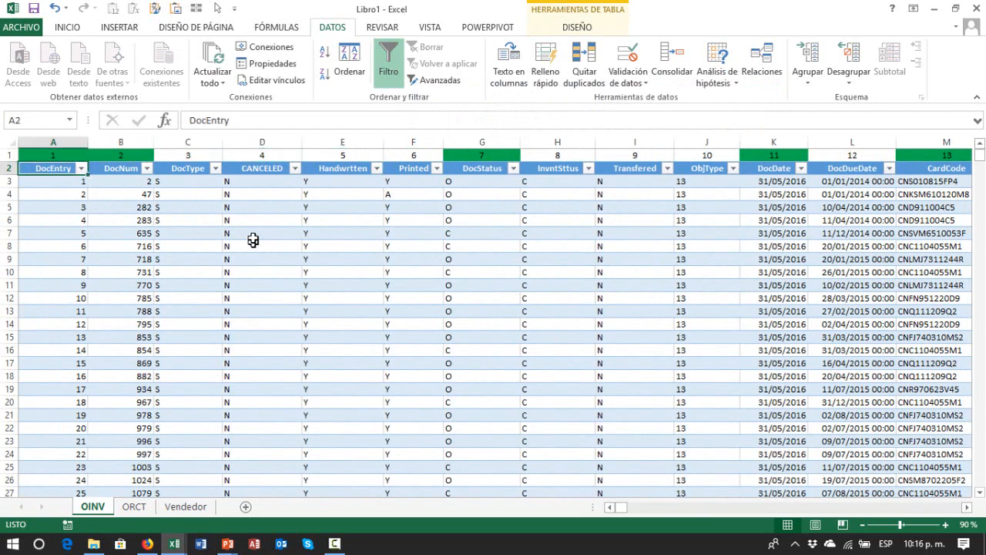
- Look at the DocEntry column again down to its last record in A2033
key(Down)
key(Down)
key(ctrl+Down)
key(Down)
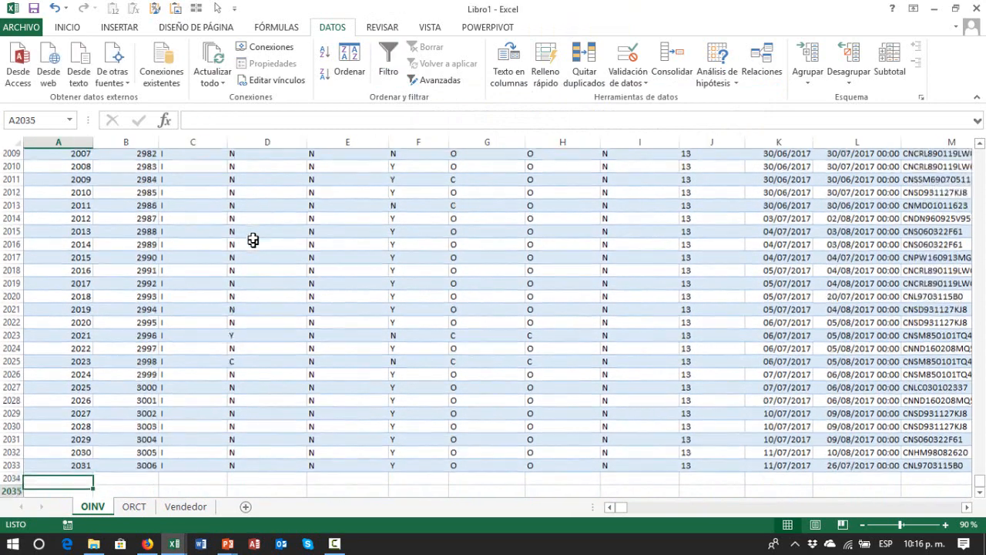
key(Up)
key(Up)
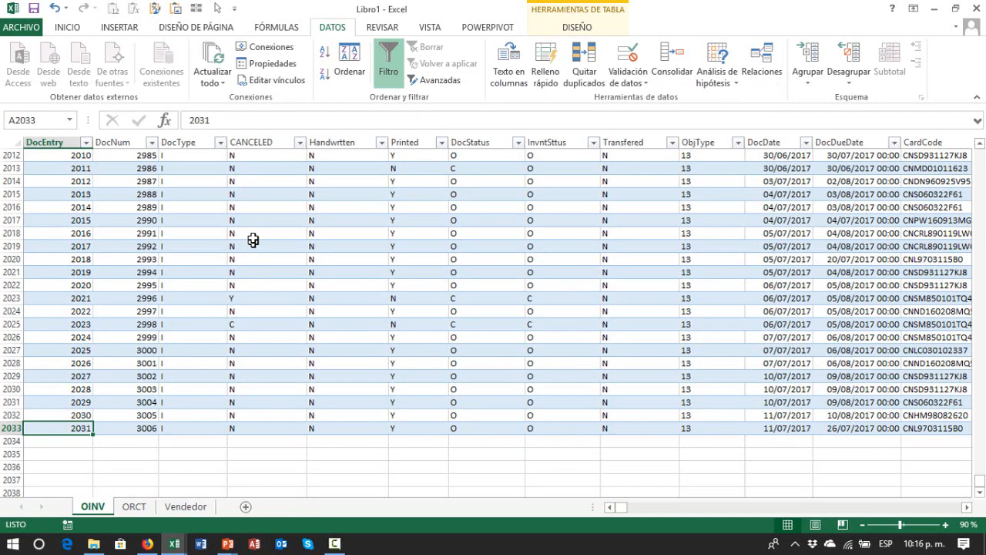
- Go back to the DocEntry header and compare the first headers with the column numbering in row 1
key(ctrl+Up)
key(Down)
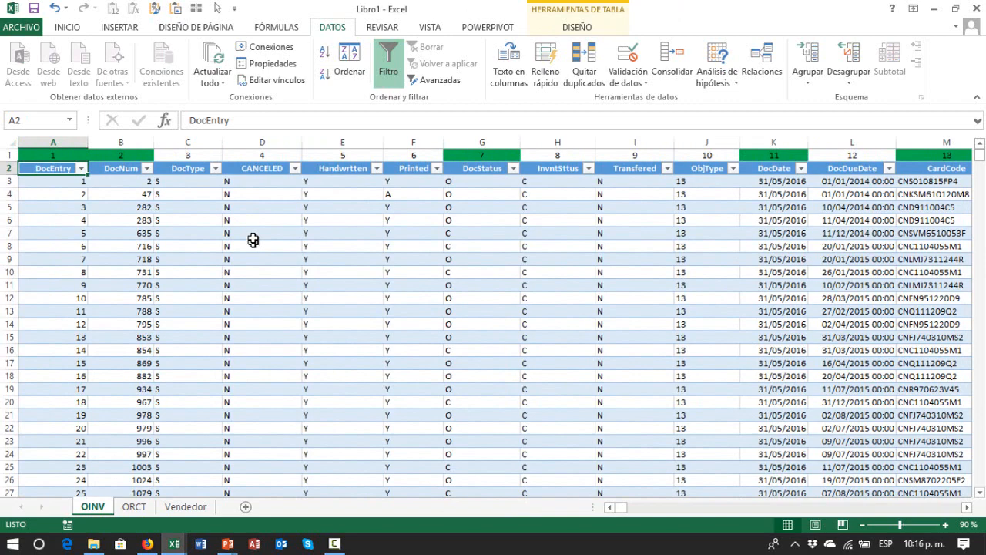
key(Right)
key(Right)
key(Right)
key(Left)
key(Left)
key(Left)
key(Up)
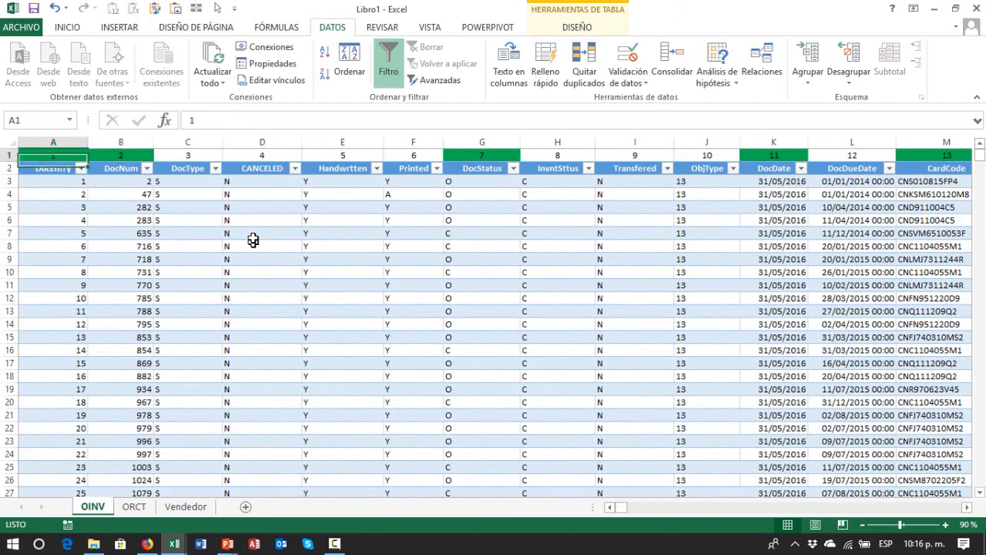
key(Down)
key(Up)
key(Down)
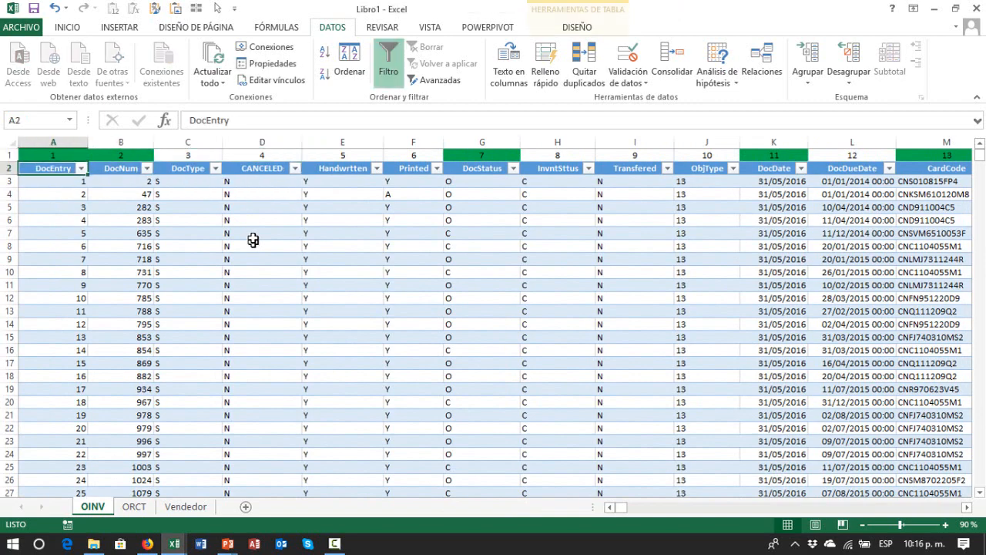
- Switch to the PowerPoint slideshow and go back through the slides to review the REQUERIMIENTOS list
key(alt+Tab)
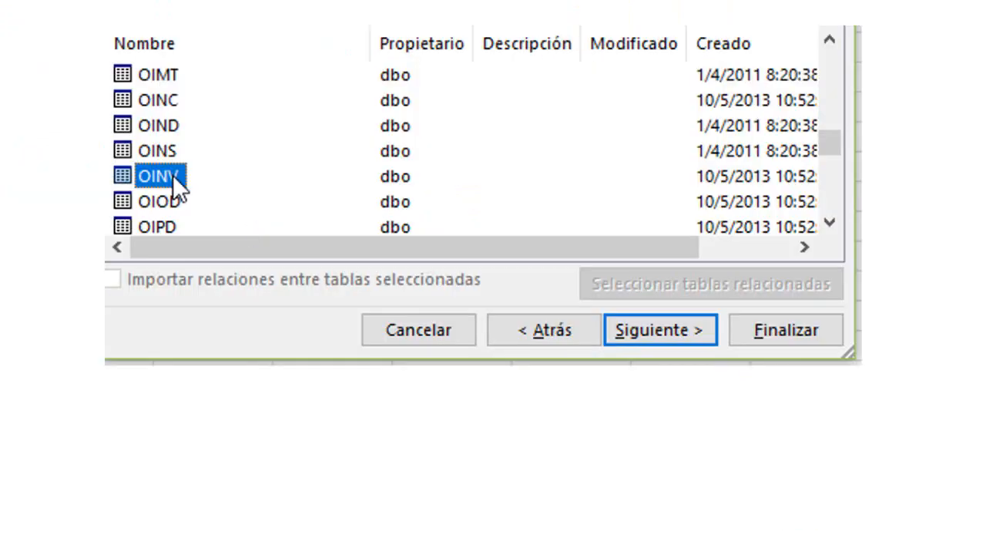
key(Up)
key(Up)
key(Up)
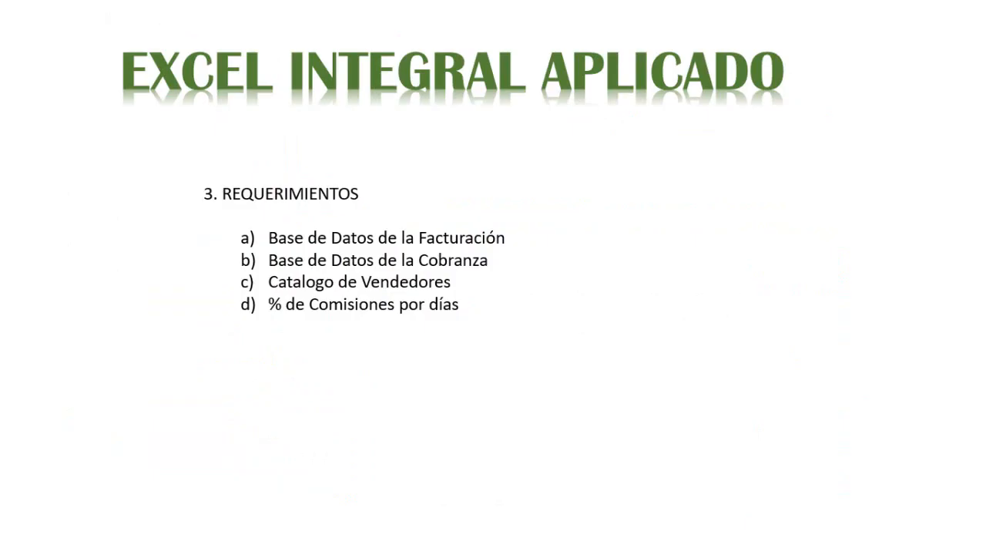
key(Up)
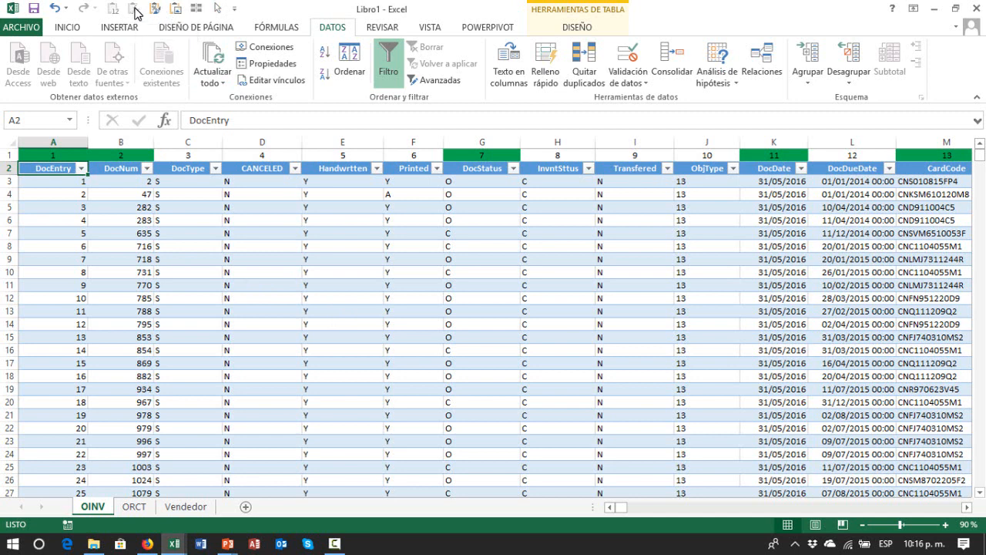
- Open the Quick Access Toolbar customization options and list the available commands under Todos los comandos
right_click(135, 11)
click(139, 16)
right_click(138, 10)
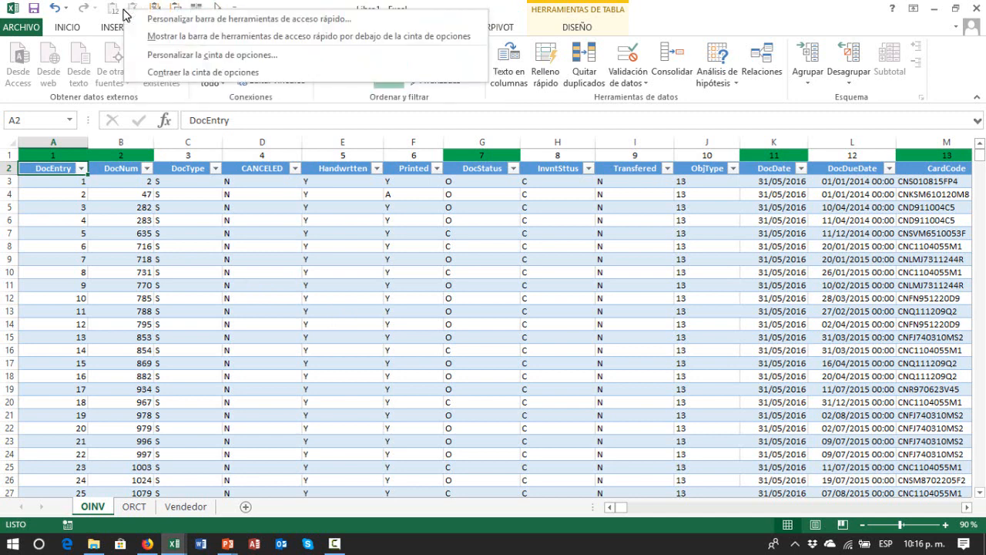
click(185, 21)
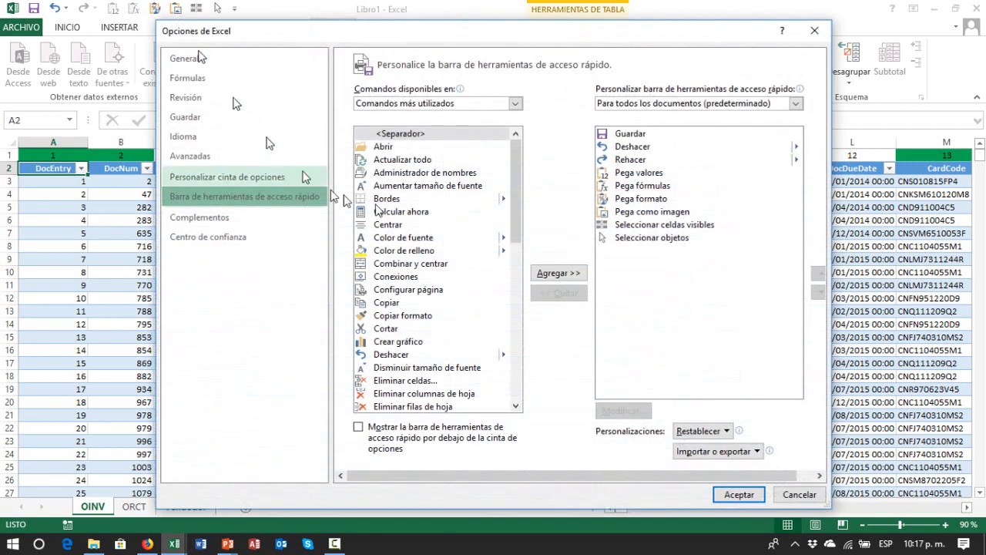
click(515, 108)
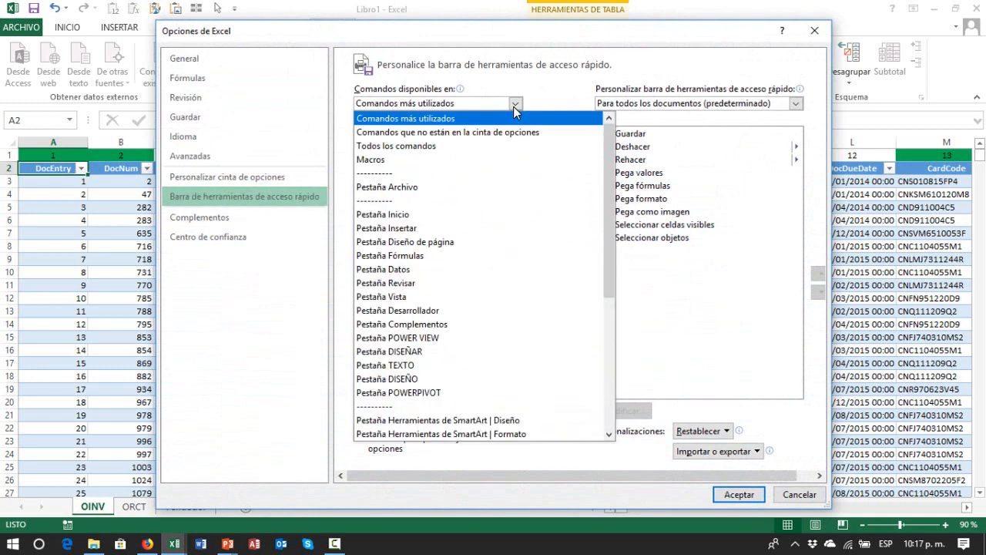
click(418, 146)
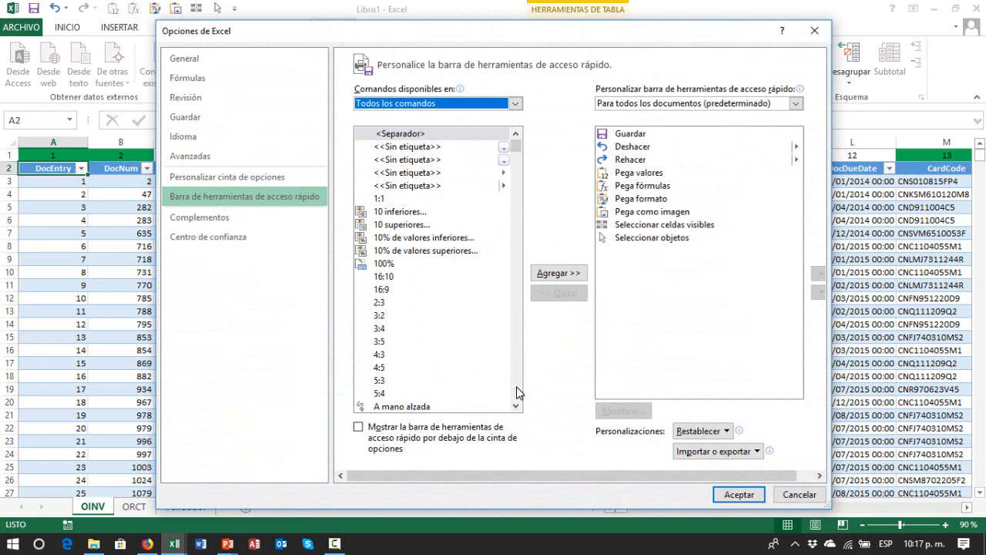
- Browse the alphabetical list of all commands from the beginning down to the entries starting with T and V
scroll(517, 393, down, 20)
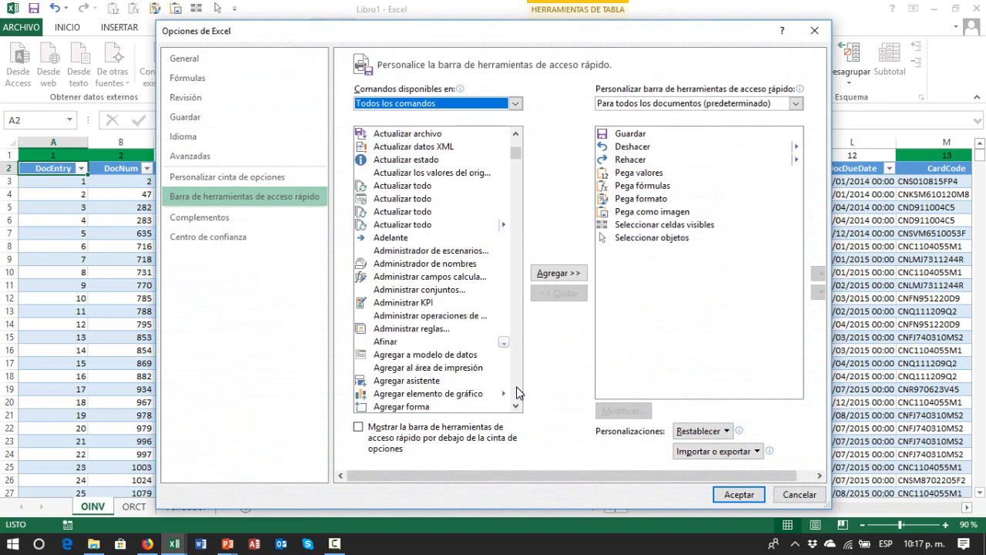
scroll(517, 392, down, 12)
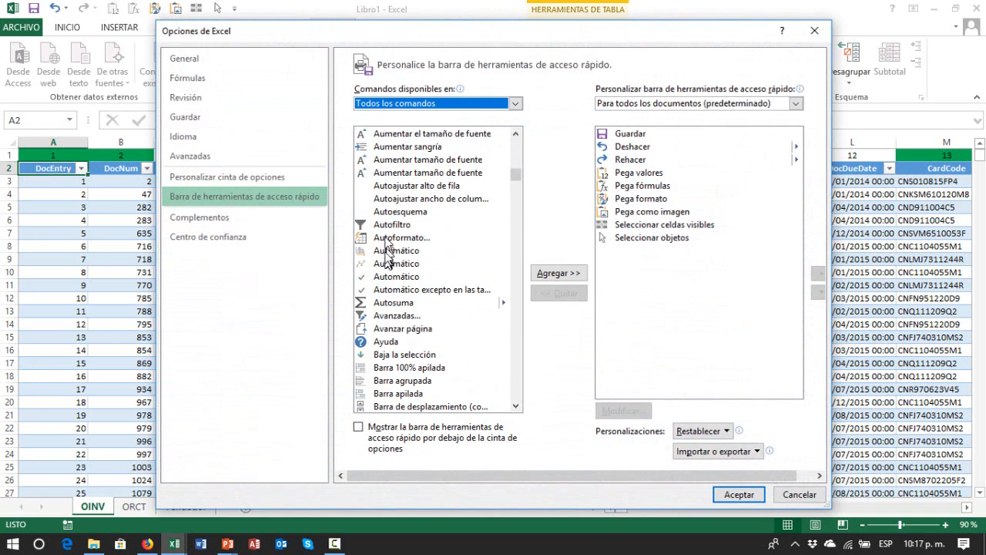
click(517, 148)
click(517, 150)
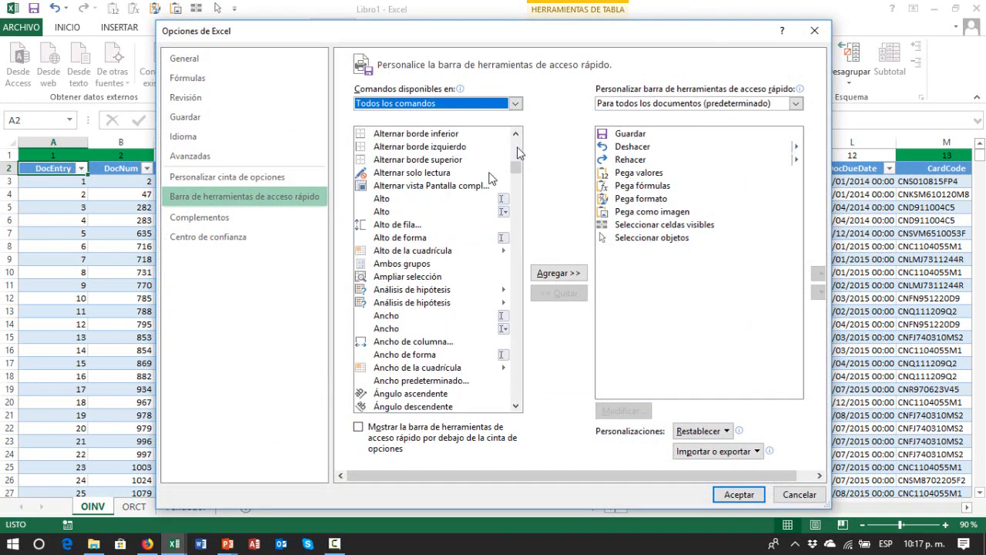
click(517, 394)
click(517, 395)
click(517, 394)
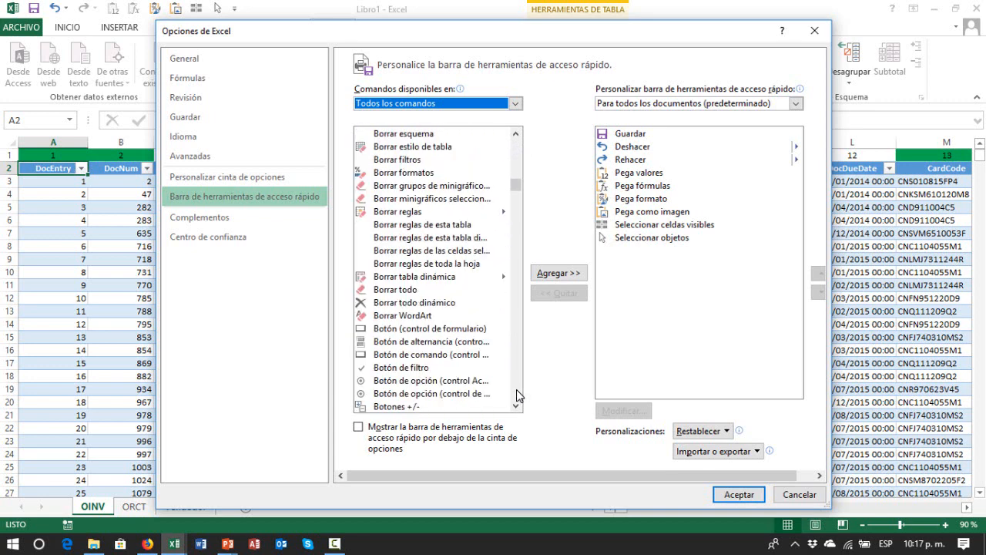
click(517, 395)
click(517, 394)
click(517, 394)
click(517, 394)
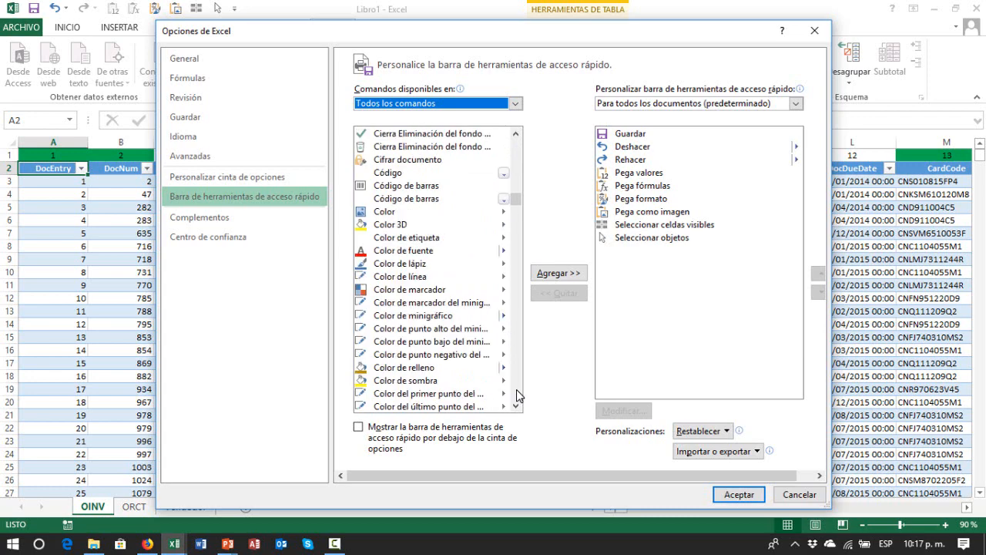
click(517, 395)
click(516, 395)
click(517, 395)
click(517, 395)
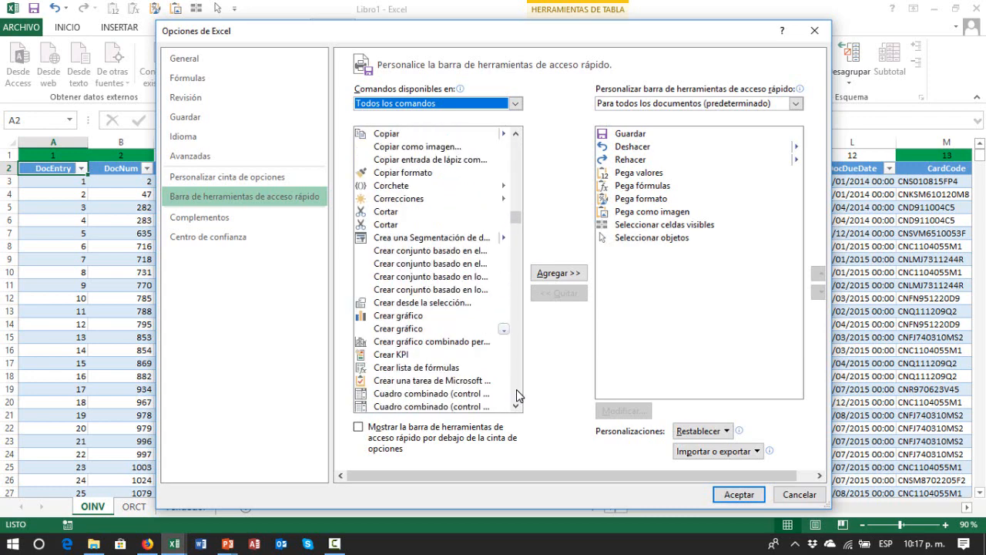
click(517, 394)
click(517, 395)
click(517, 394)
click(517, 394)
click(517, 395)
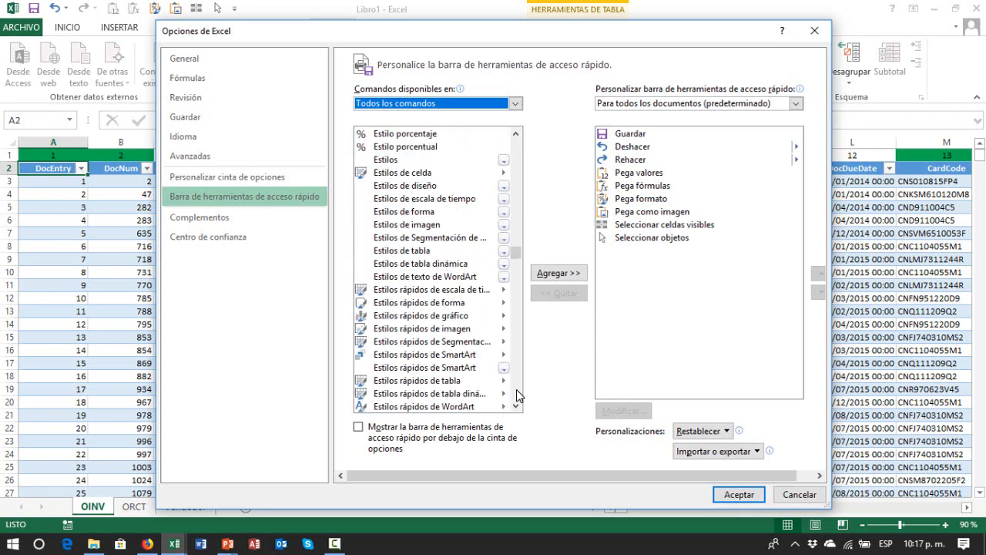
click(516, 394)
click(517, 394)
click(517, 395)
click(517, 395)
click(517, 394)
click(517, 395)
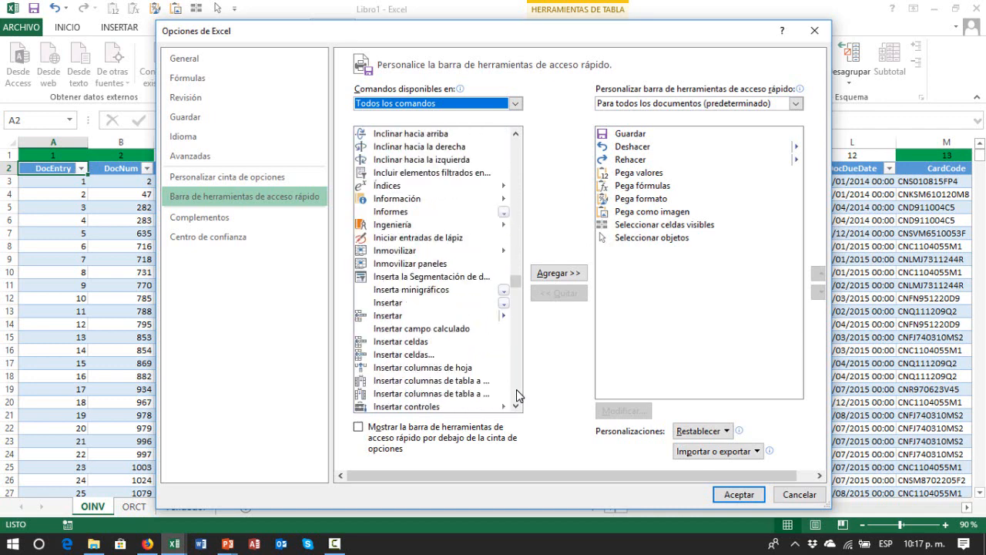
click(517, 394)
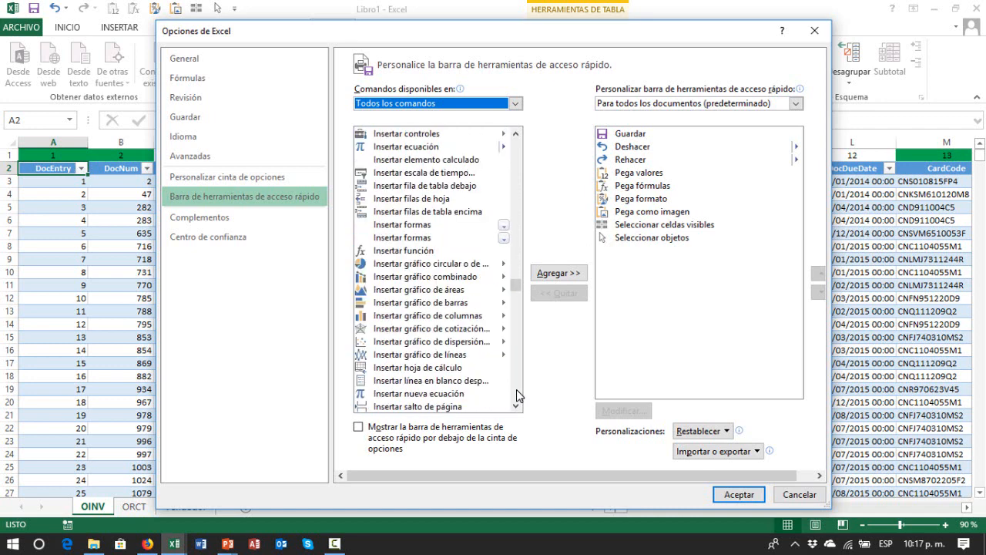
click(517, 395)
click(517, 394)
click(517, 395)
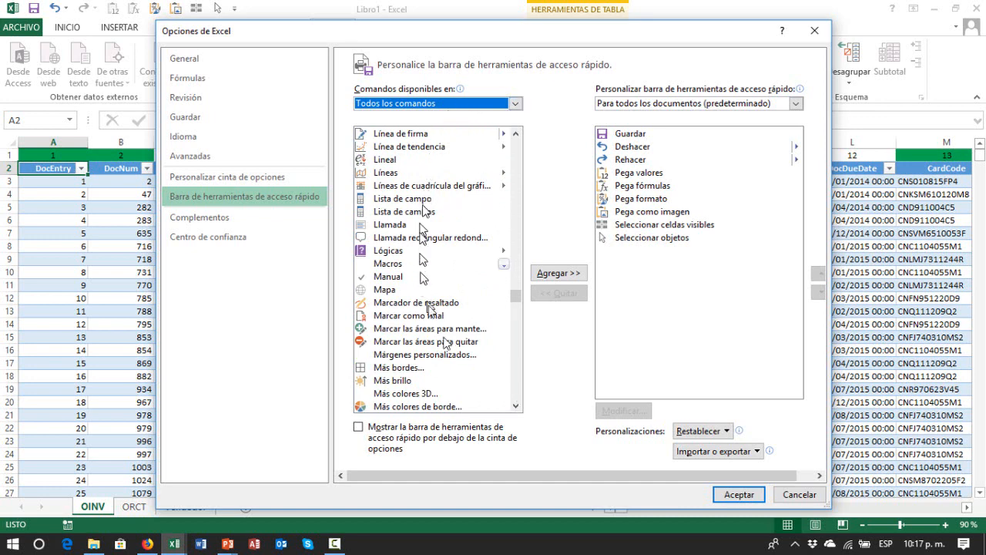
click(517, 394)
click(517, 394)
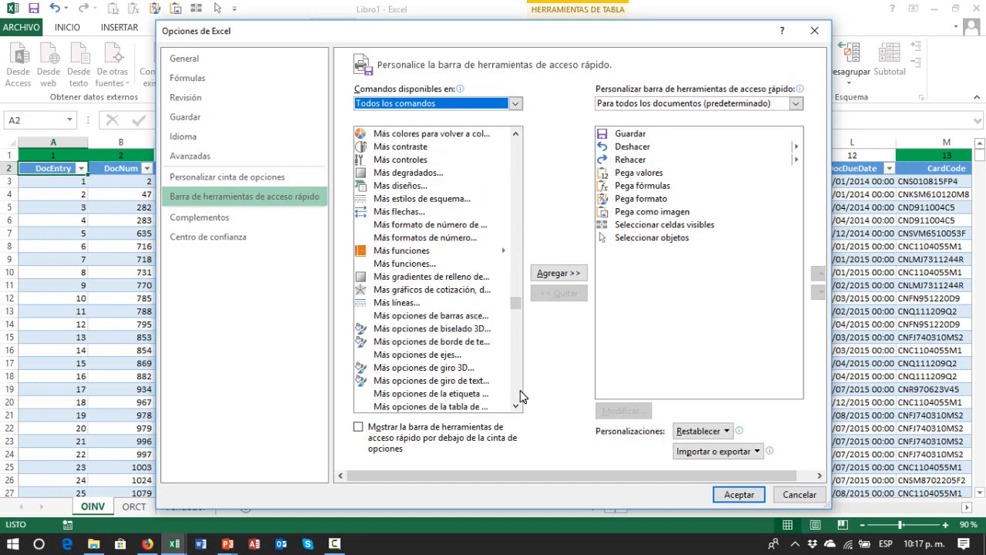
click(520, 395)
click(520, 395)
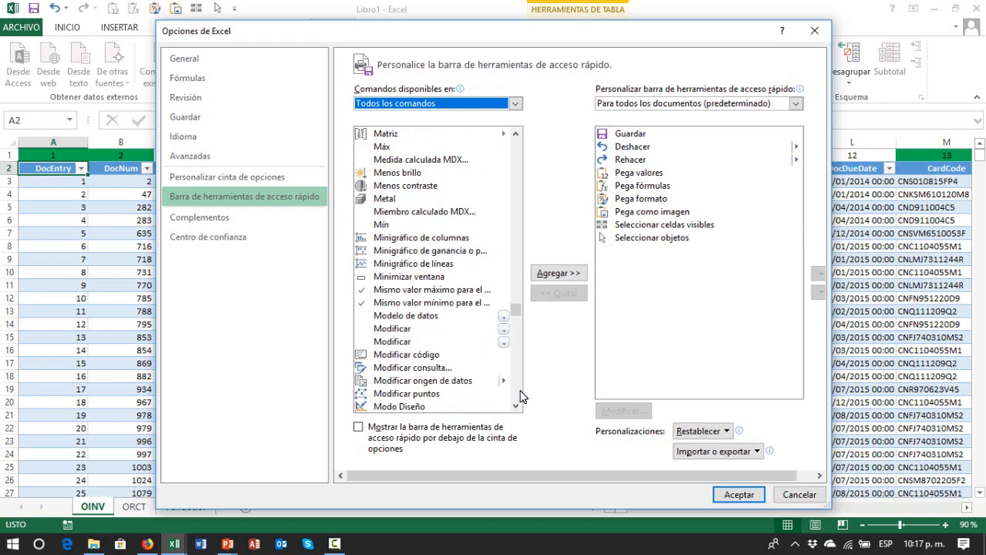
click(520, 395)
click(520, 394)
click(520, 395)
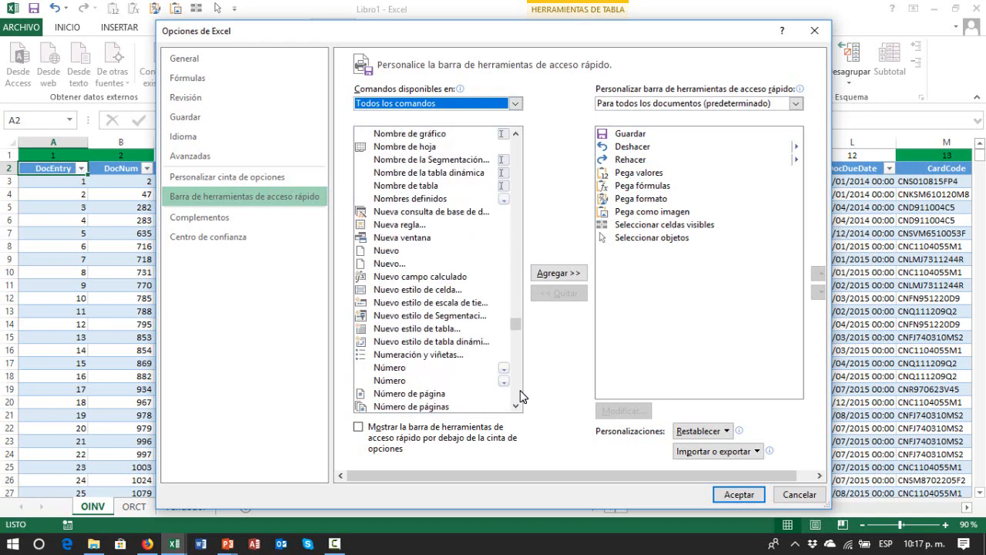
click(520, 394)
click(520, 394)
click(520, 394)
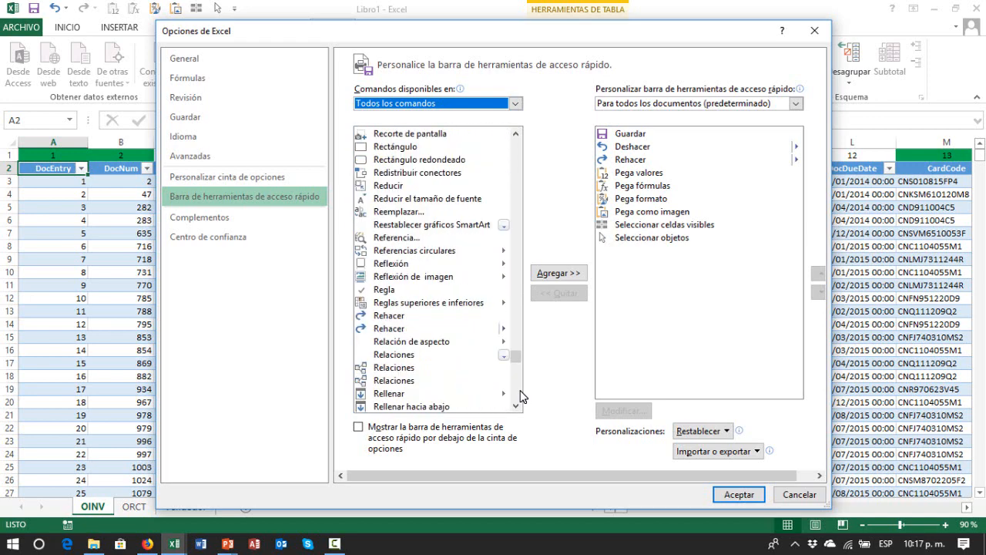
click(520, 394)
click(520, 395)
click(520, 395)
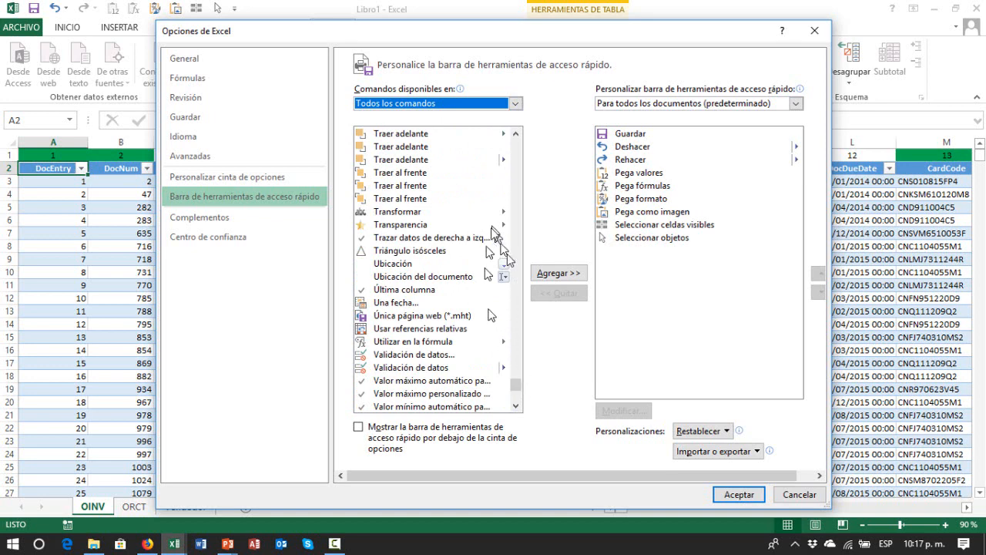
click(517, 378)
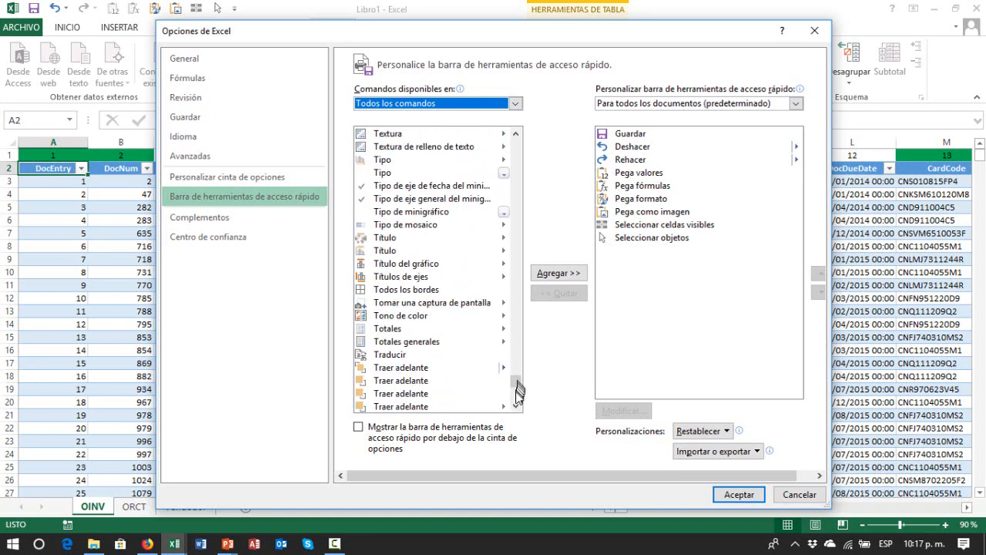
- Look back up through the command list past the Seleccionar, Pegar and Ordenar entries to the Mostrar commands
click(518, 189)
click(518, 189)
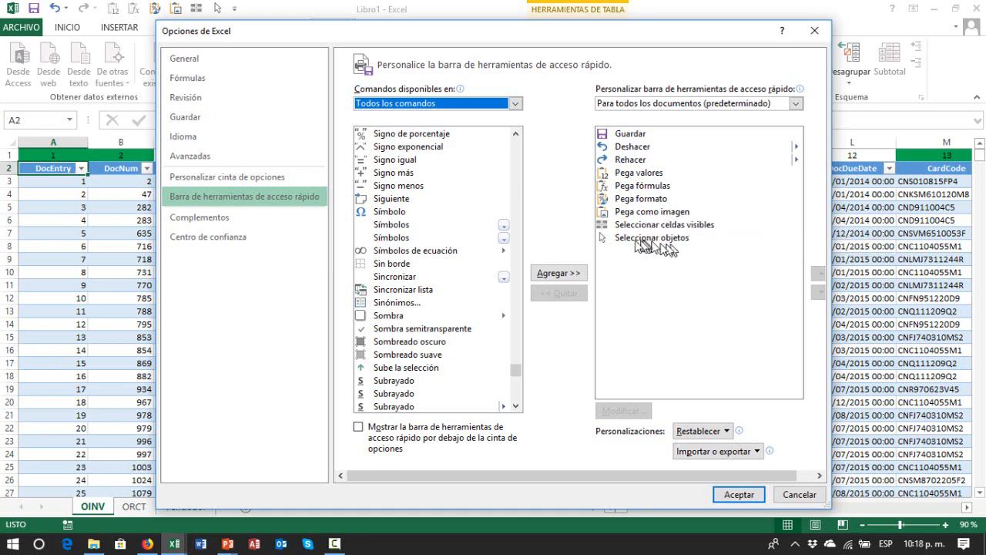
scroll(521, 162, up, 7)
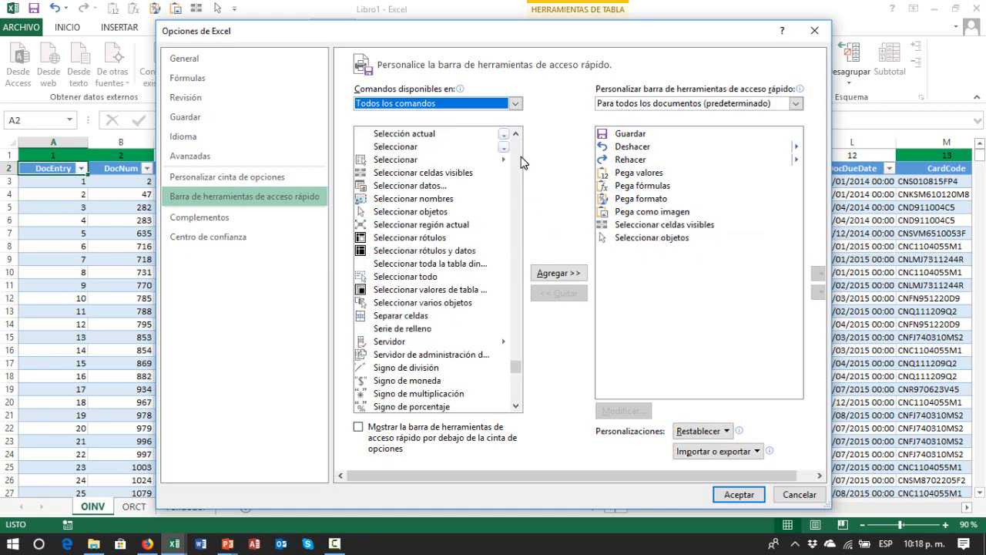
scroll(520, 161, up, 14)
scroll(521, 162, up, 7)
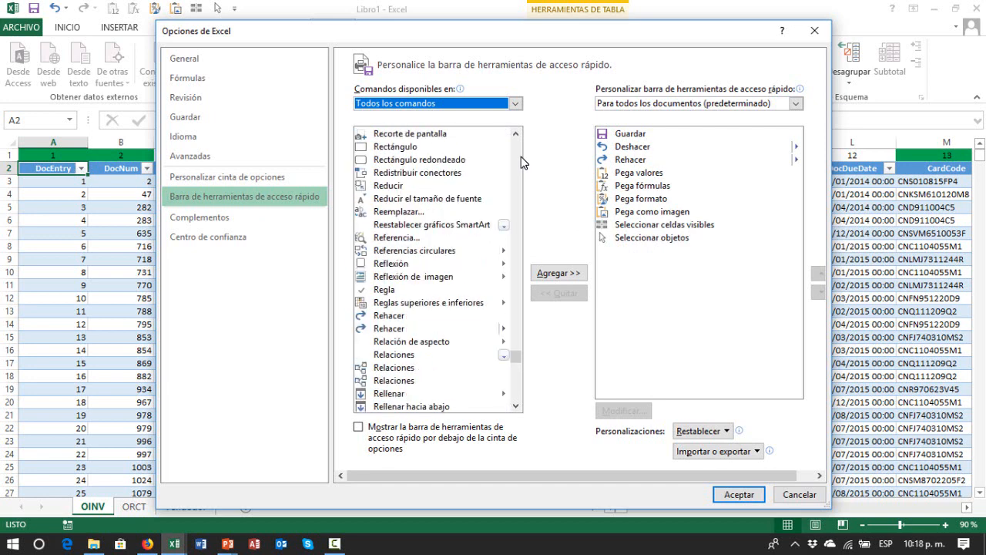
scroll(521, 162, up, 7)
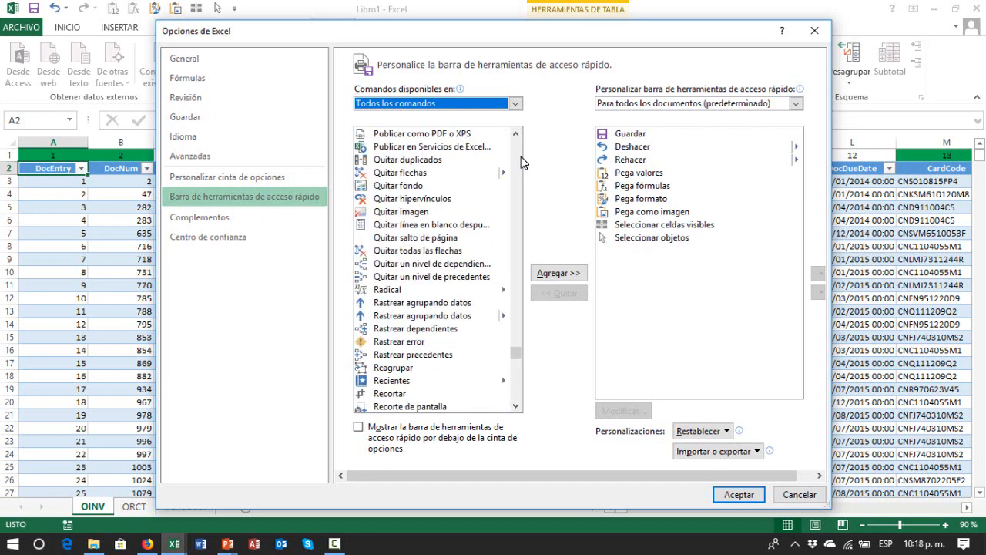
scroll(521, 162, up, 14)
scroll(521, 161, up, 7)
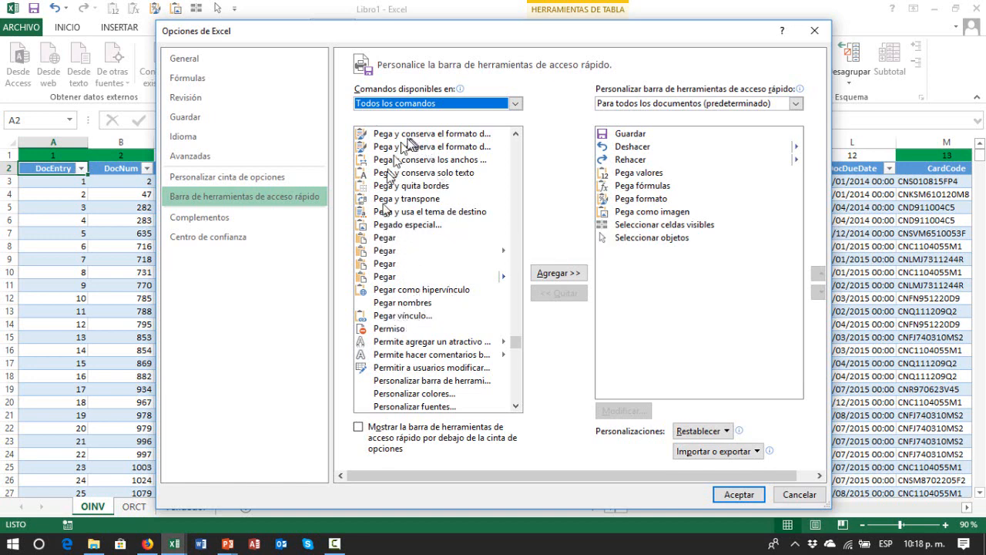
click(518, 150)
click(518, 151)
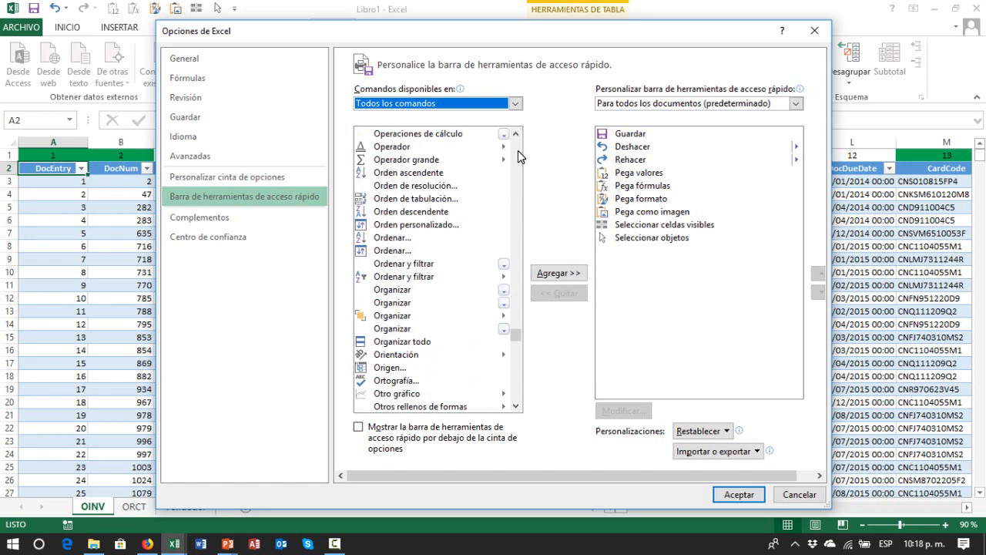
click(517, 150)
click(518, 151)
click(518, 150)
click(518, 151)
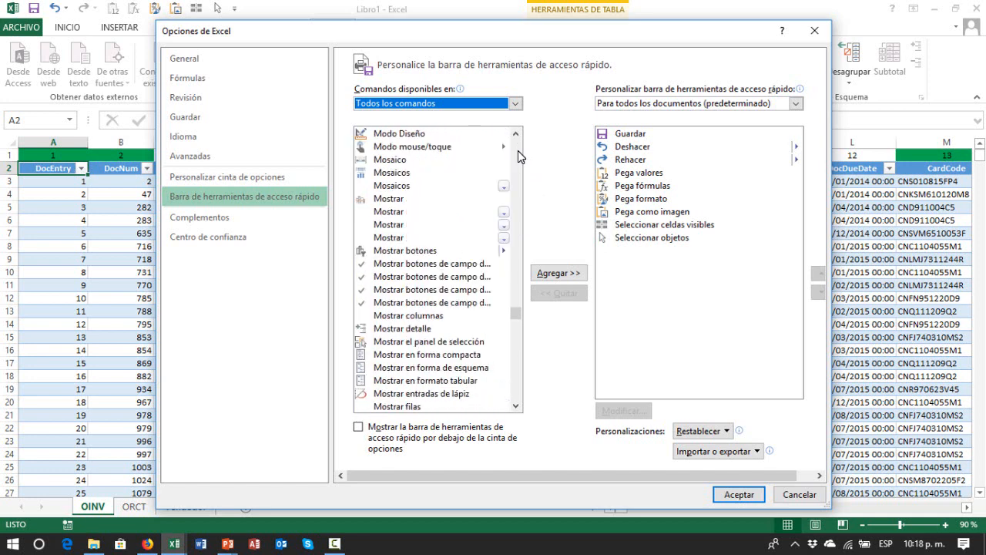
- Add the Mostrar márgenes command to the Quick Access Toolbar and apply the change
click(517, 350)
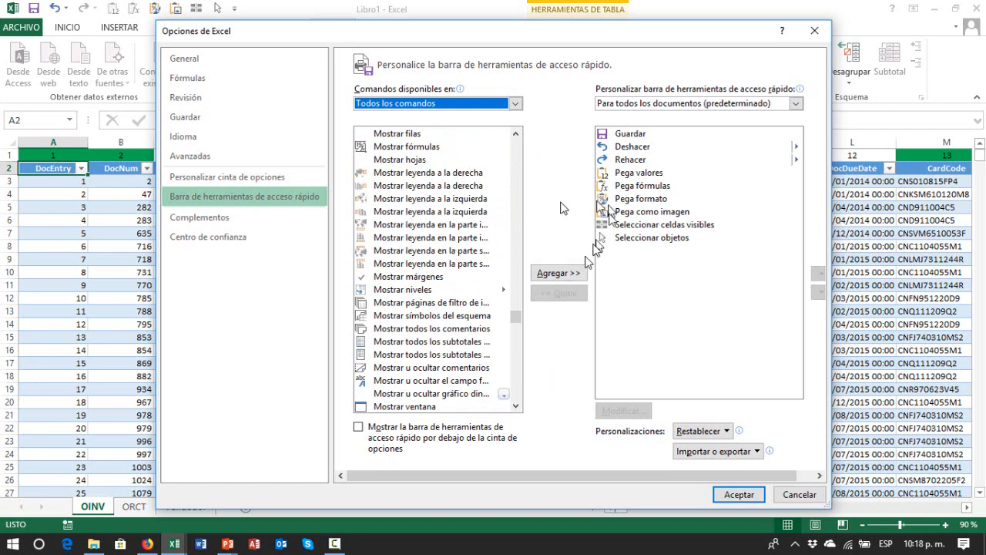
click(413, 277)
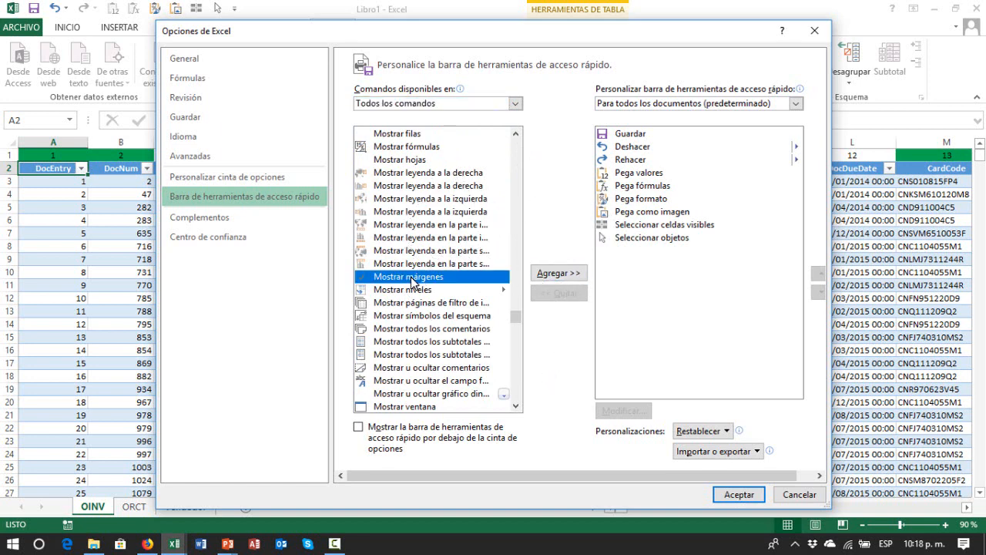
click(553, 276)
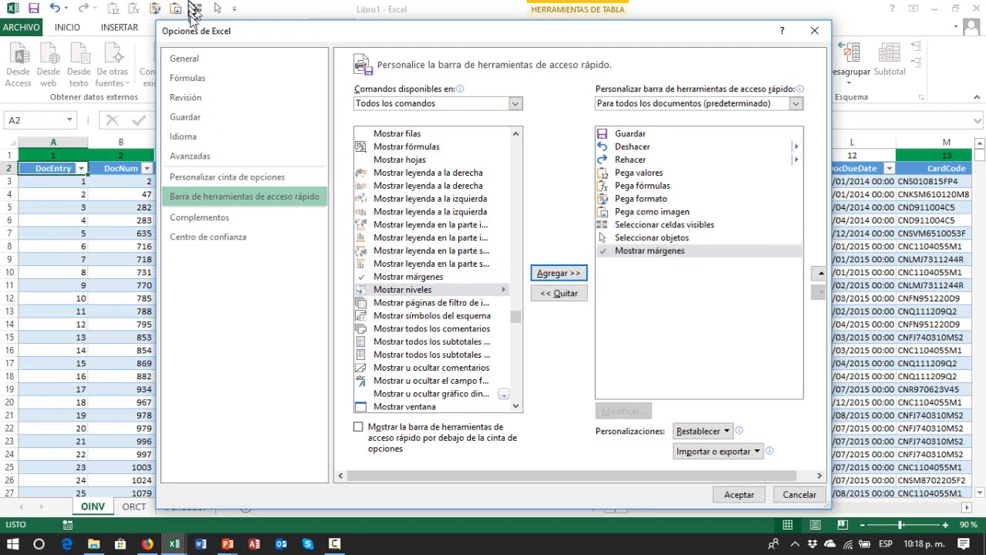
click(737, 494)
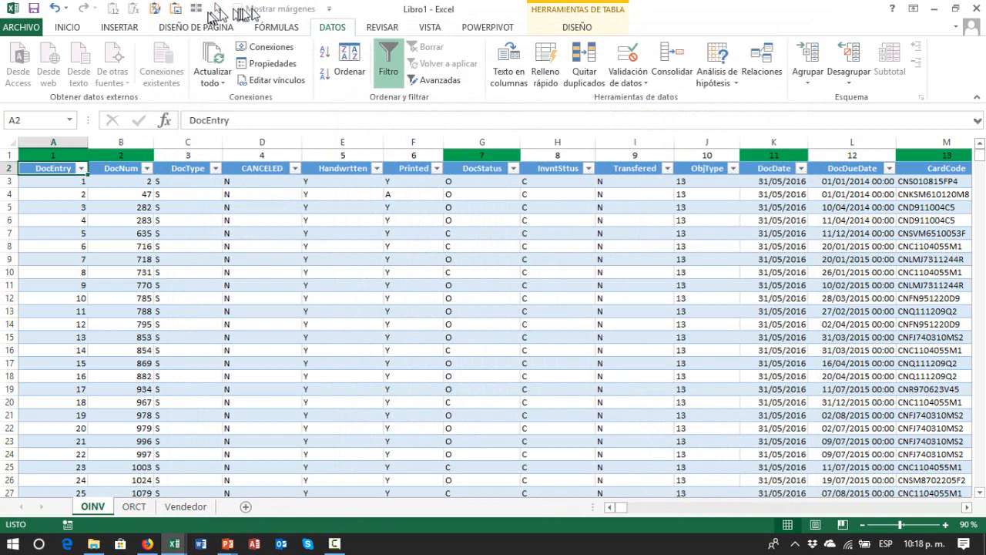
- Remove the Mostrar márgenes command from the Quick Access Toolbar and apply the change
right_click(280, 14)
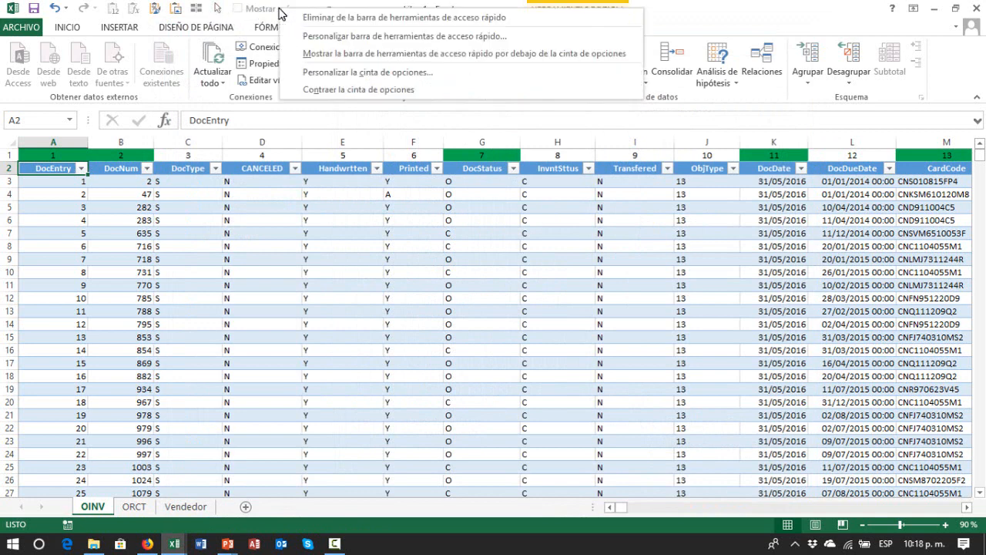
click(351, 37)
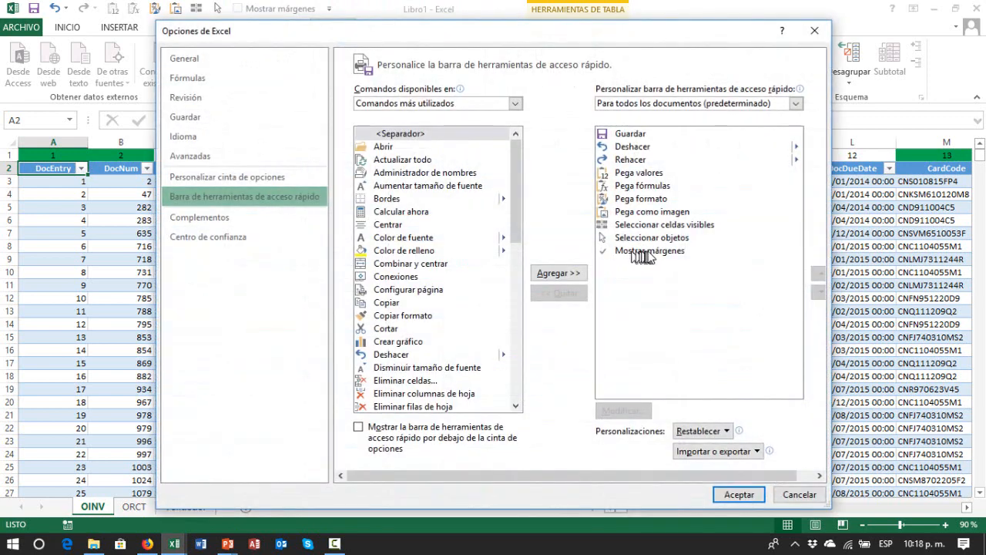
click(649, 252)
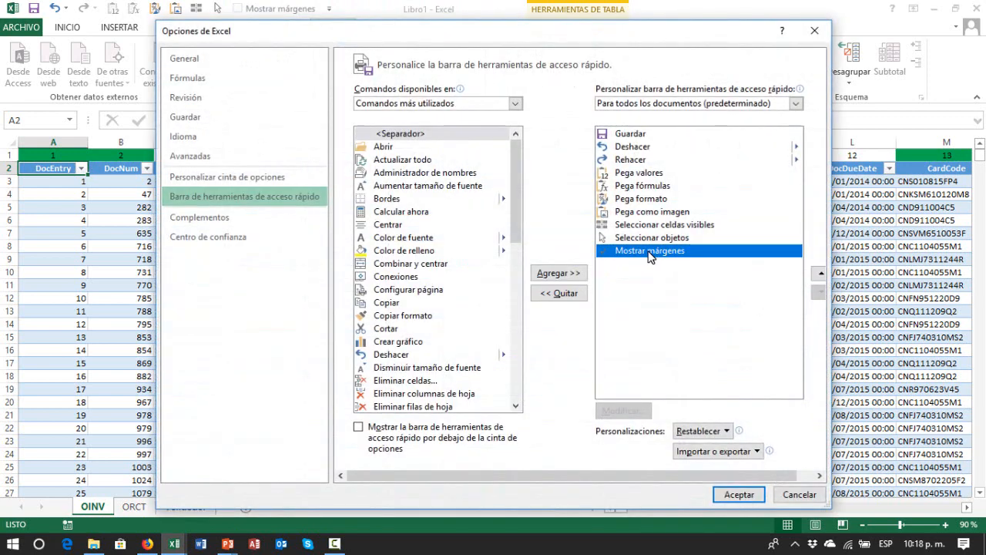
click(568, 296)
click(569, 297)
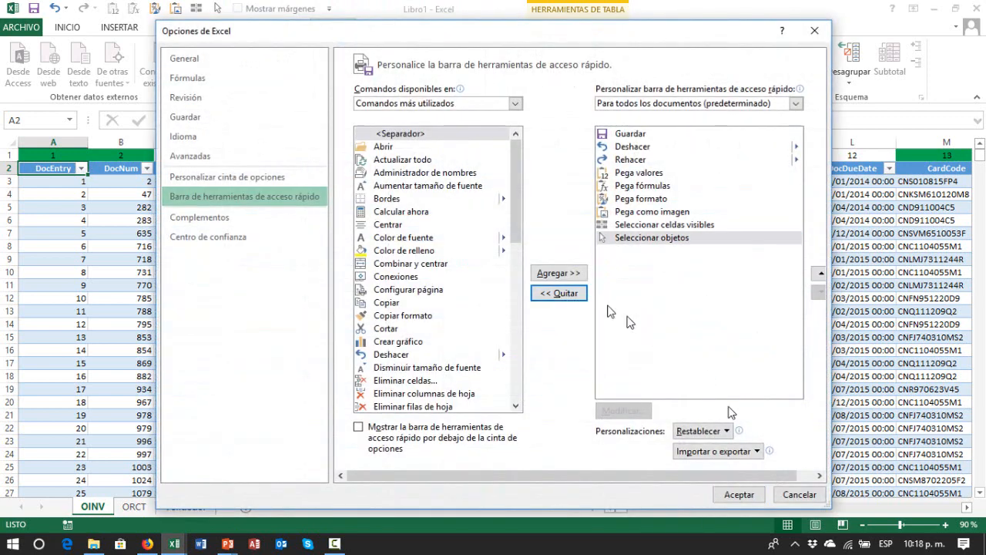
click(735, 493)
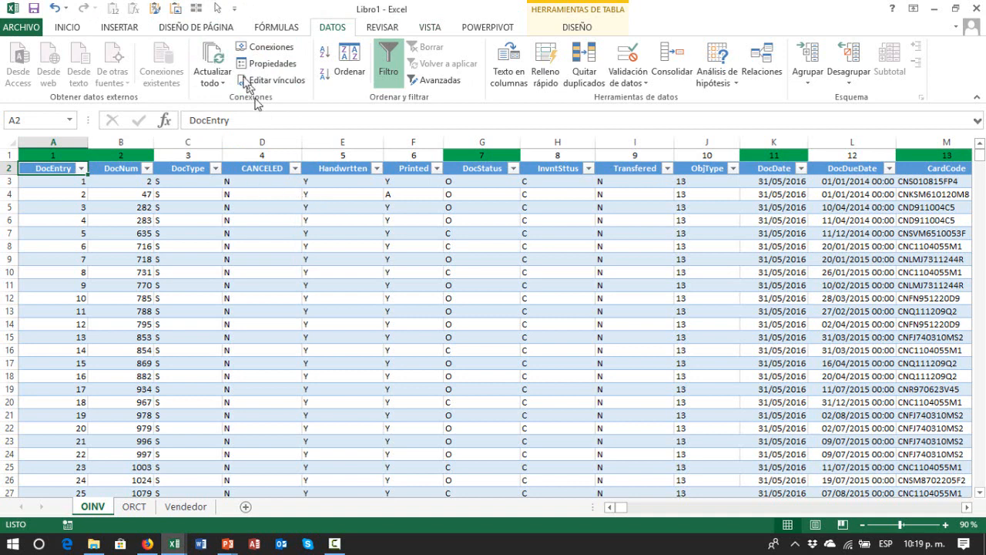
- Look across the OINV table's header row from DocEntry to the ShowSCN column
click(287, 259)
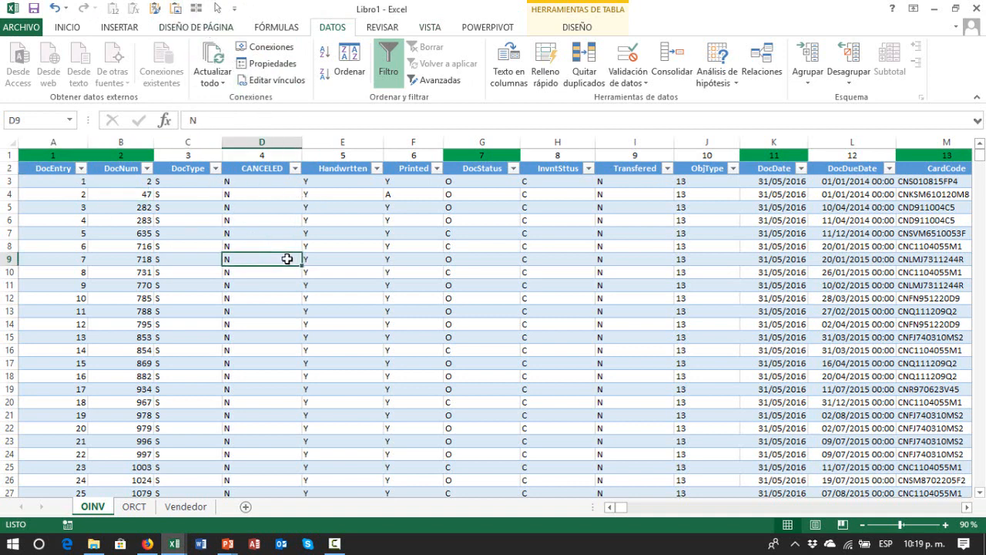
key(ctrl+Left)
key(ctrl+Up)
key(ctrl+Up)
key(Down)
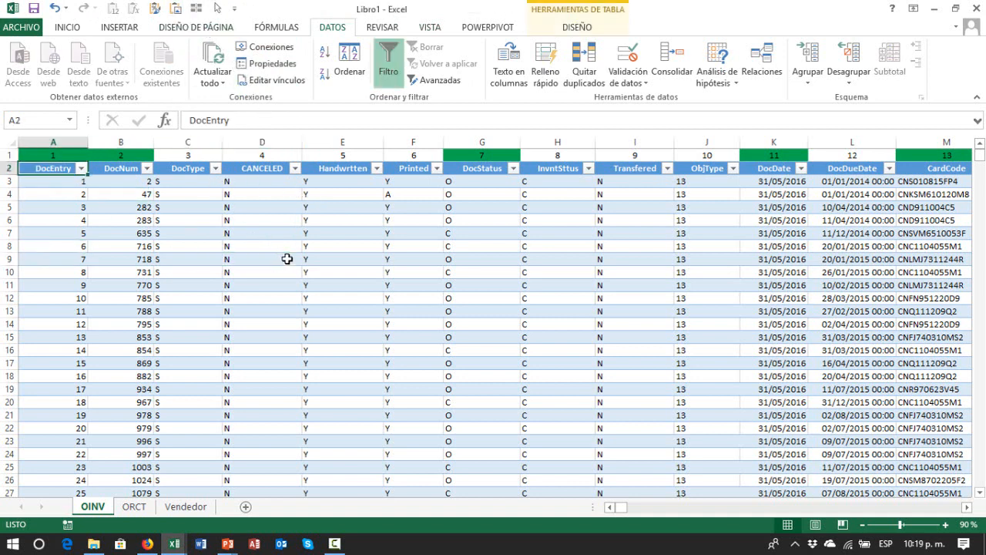
key(Right)
key(Right)
key(Right)
key(Right)
key(Right)
key(Right)
key(Right)
key(Right)
key(Right)
key(Right)
key(Right)
key(Right)
key(Right)
key(Right)
key(Right)
key(Right)
key(Right)
key(Right)
key(Right)
key(Right)
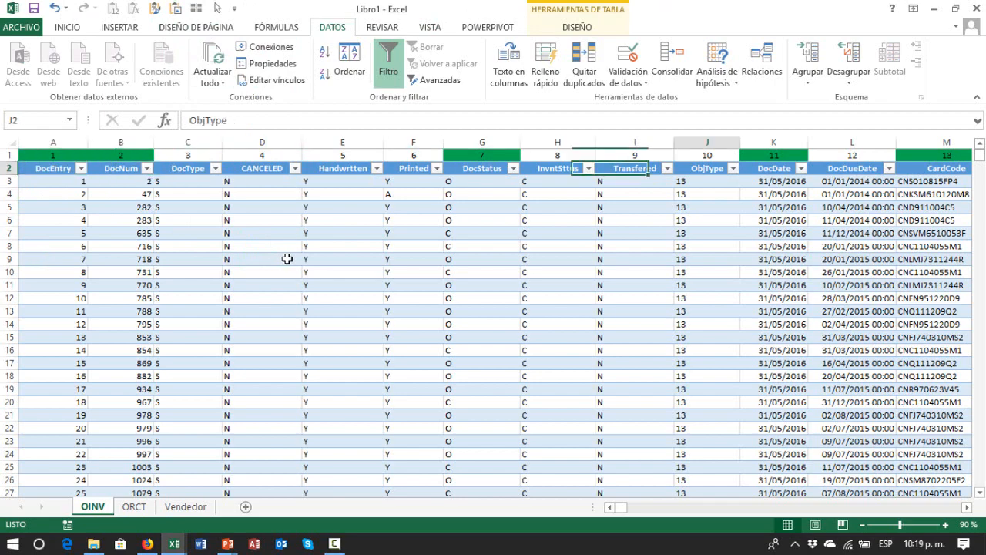
key(Right)
key(Right)
key(Right)
key(Right)
key(Right)
key(Right)
key(Right)
key(Right)
key(Right)
key(Right)
key(Right)
key(Right)
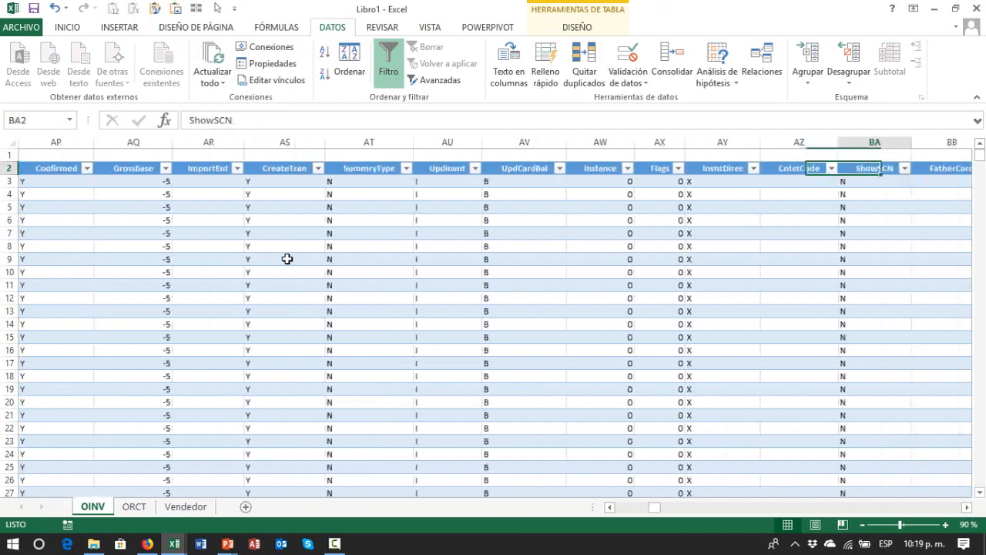
- Go through the OINV headers again from DocEntry and continue to the commission columns at the table's end
key(ctrl+Left)
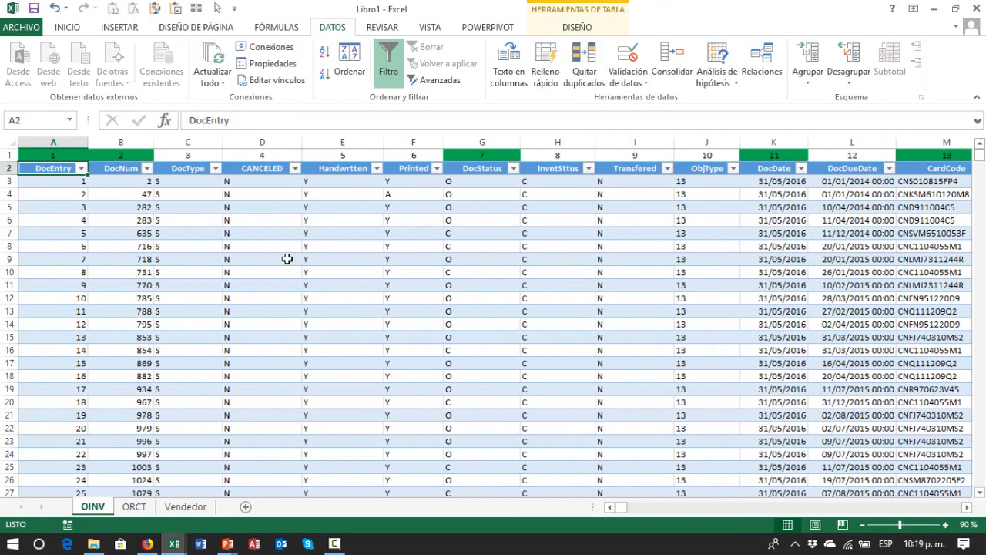
key(Right)
key(Right)
key(Right)
key(Right)
key(Right)
key(Right)
key(Right)
key(Right)
key(Right)
key(Right)
key(Right)
key(Right)
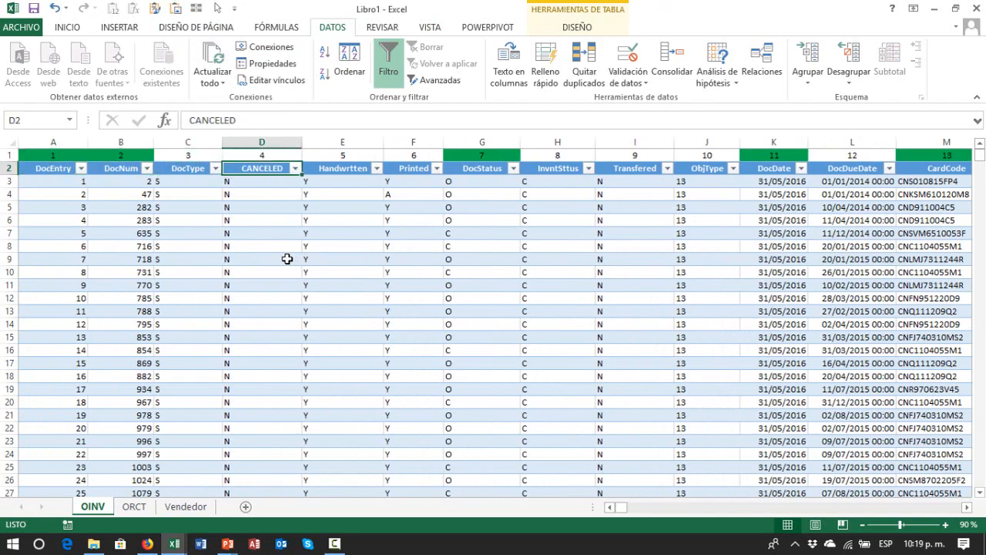
key(Right)
key(Right)
key(Right)
key(Right)
key(Right)
key(Right)
key(Right)
key(Right)
key(Right)
key(Right)
key(Right)
key(Right)
key(Right)
key(Right)
key(Right)
key(Right)
key(Right)
key(Right)
key(Right)
key(Right)
key(ctrl+Right)
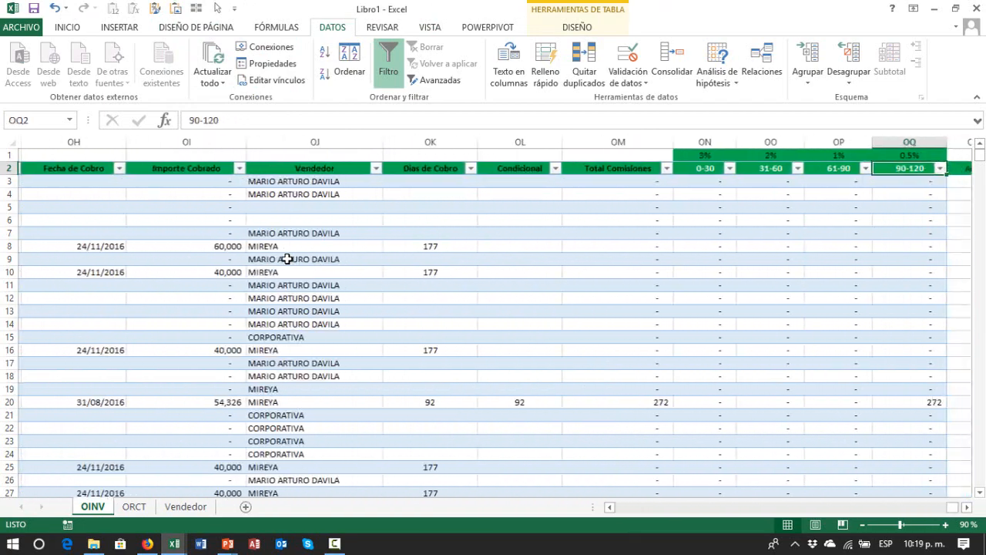
- Examine the added commission headers from 90-120 back to the Comisiones column, including the neighbouring U_U fields
key(Left)
key(Left)
key(Left)
key(Left)
key(Left)
key(Left)
key(Left)
key(Left)
key(Left)
key(Left)
key(Left)
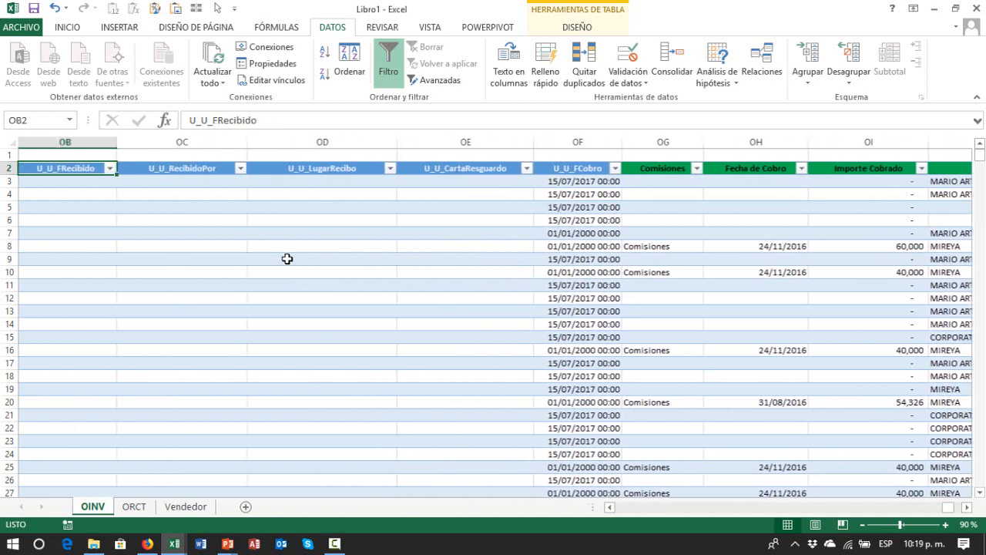
key(Right)
key(Right)
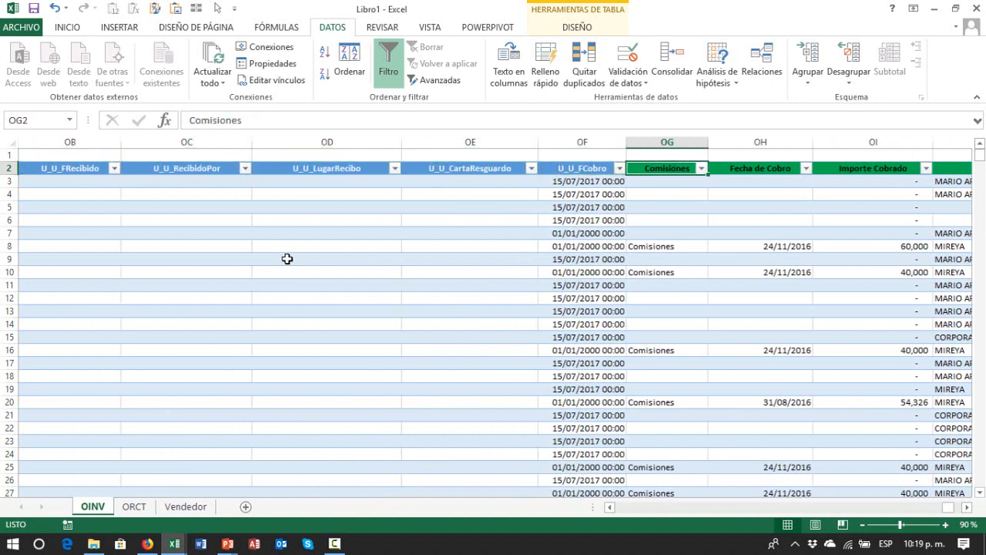
- Switch to the PowerPoint presentation, review the Objetivos especificos slide, and return to the Excel workbook
key(alt+Tab)
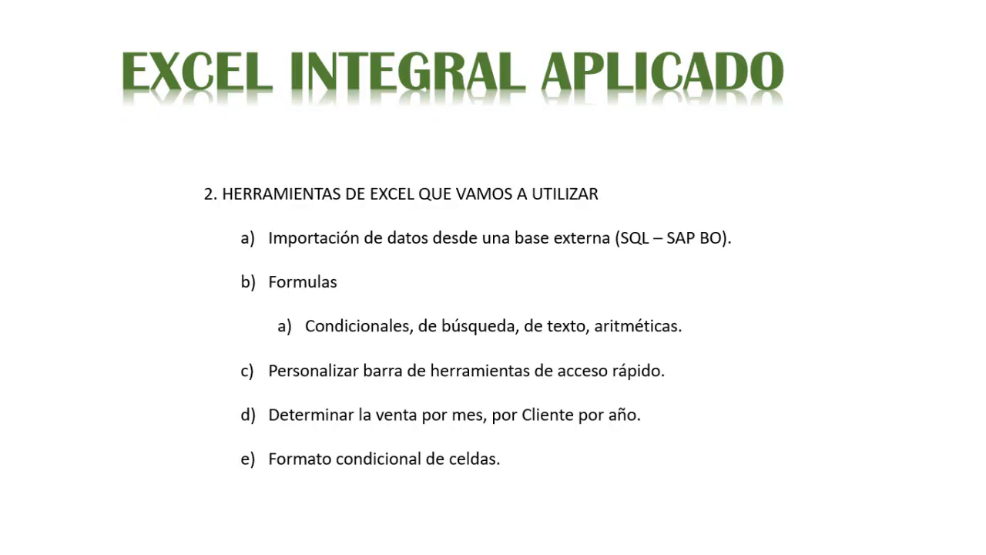
key(Left)
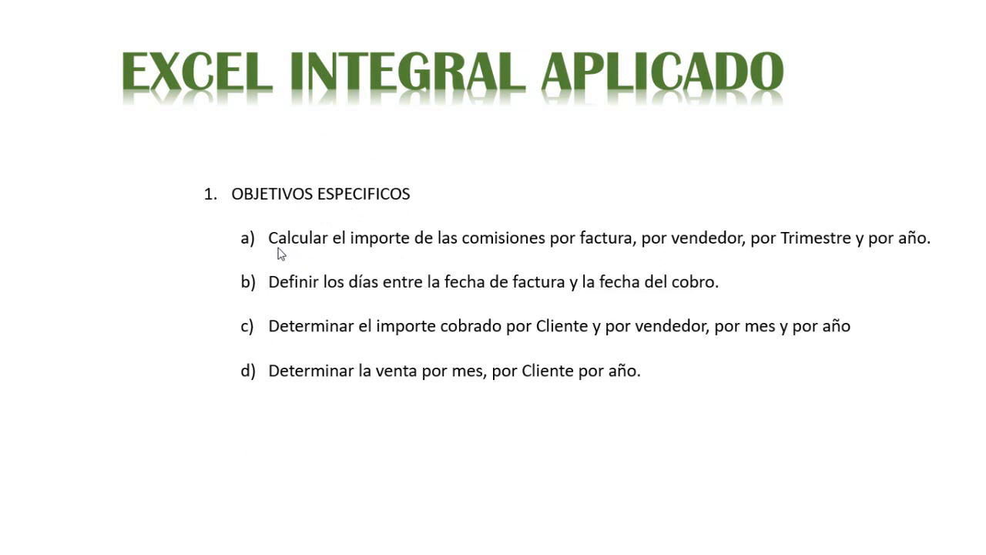
key(alt+Tab)
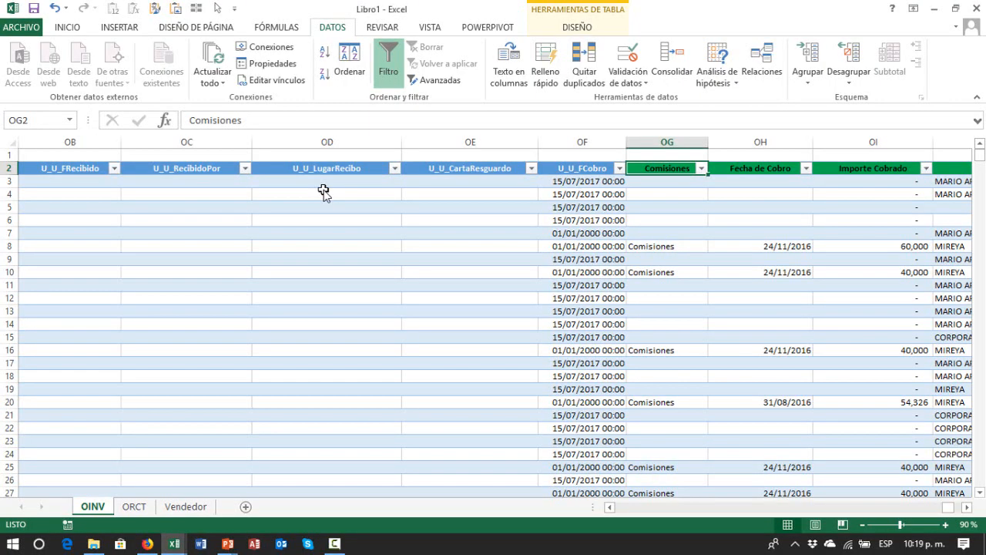
- Return to the start of the OINV table and select the DocNum cells B1 through B3
key(Left)
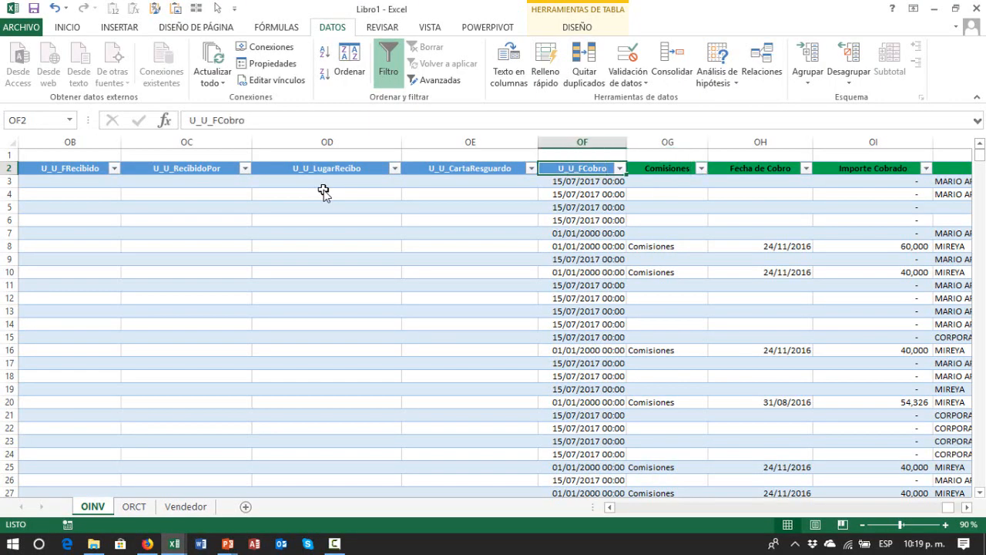
key(ctrl+Left)
key(Right)
key(Up)
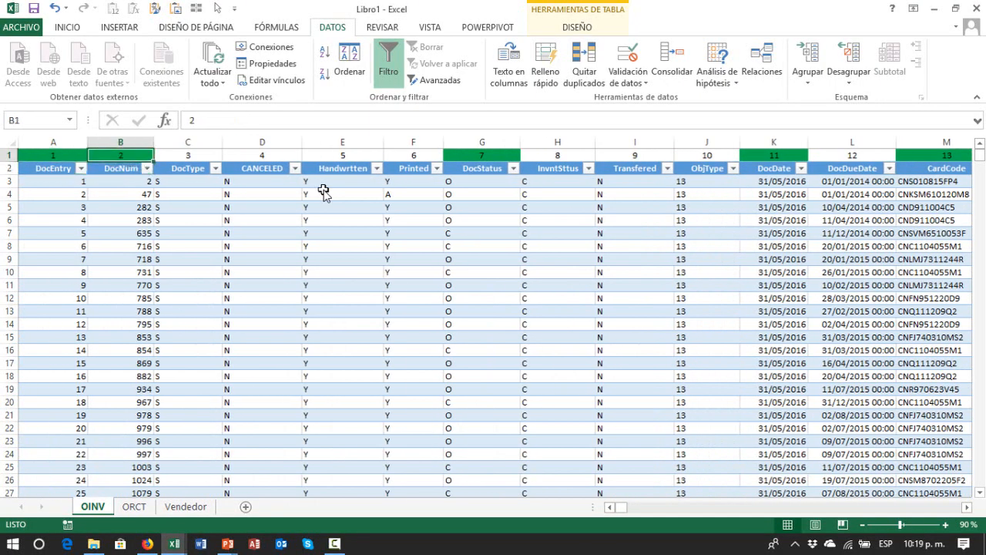
key(Down)
key(Up)
key(shift+Down)
key(shift+Down)
key(shift+Down)
key(shift+Down)
key(shift+Down)
key(shift+Down)
key(shift+Down)
key(shift+Down)
key(shift+Down)
key(shift+Down)
key(shift+Down)
key(shift+Down)
key(shift+Down)
key(shift+Down)
key(shift+Down)
key(shift+Down)
key(shift+Down)
key(shift+Down)
key(shift+Down)
key(shift+Down)
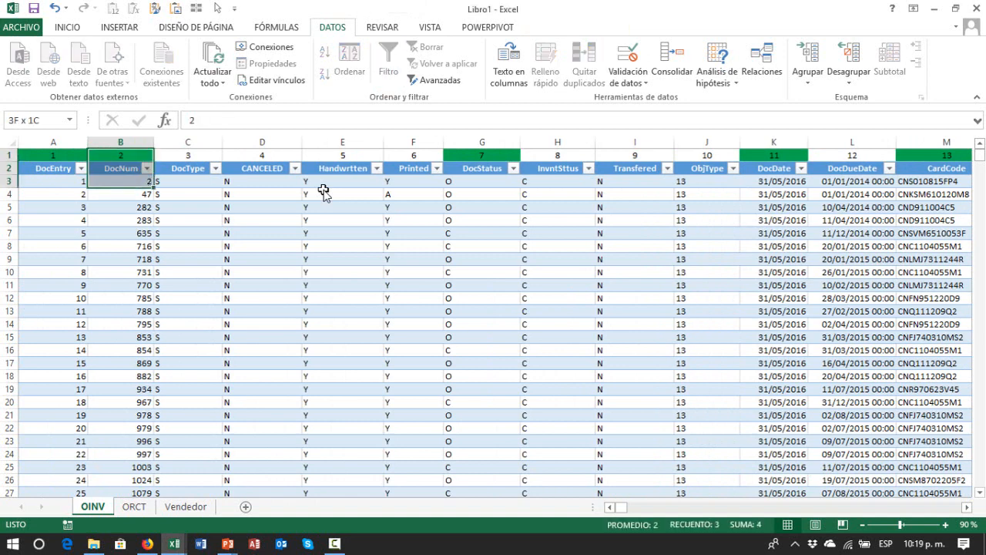
- Select the DocNum column from its header in B2 down to row 15
key(Down)
key(Down)
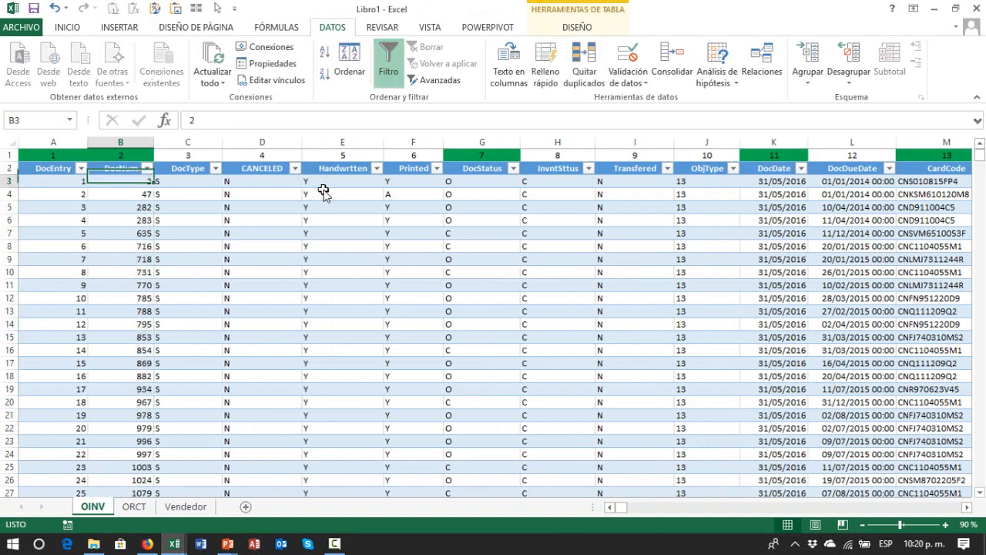
key(Up)
key(Up)
key(Down)
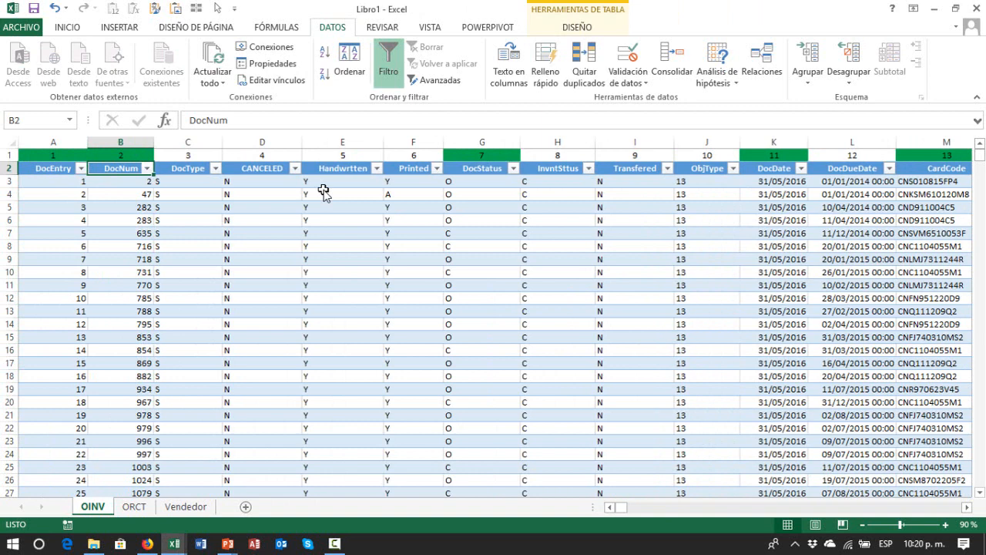
key(shift+Down)
key(shift+Down)
key(shift+Down)
key(shift+Down)
key(shift+Down)
key(shift+Down)
key(shift+Down)
key(shift+Down)
key(shift+Down)
key(shift+Down)
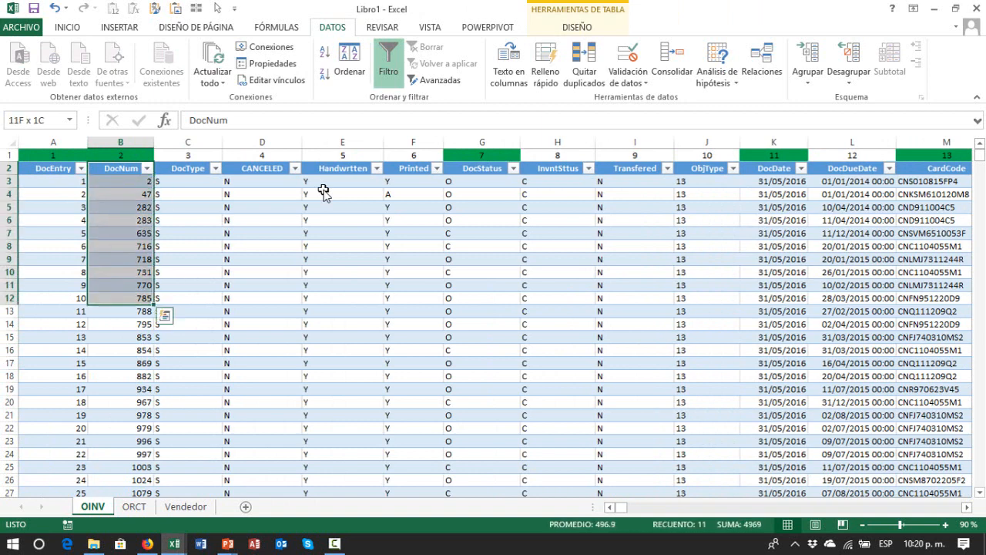
key(shift+Down)
key(shift+Down)
key(shift+Down)
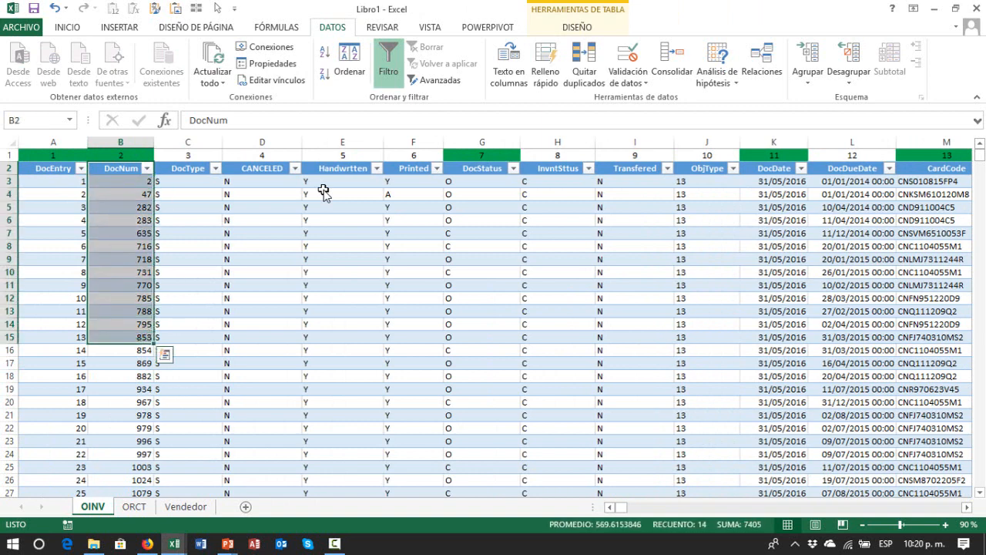
- Look down the DocNum invoice numbers from the first rows to the last record of the OINV table
key(Down)
key(Down)
key(Down)
key(Down)
key(Down)
key(Down)
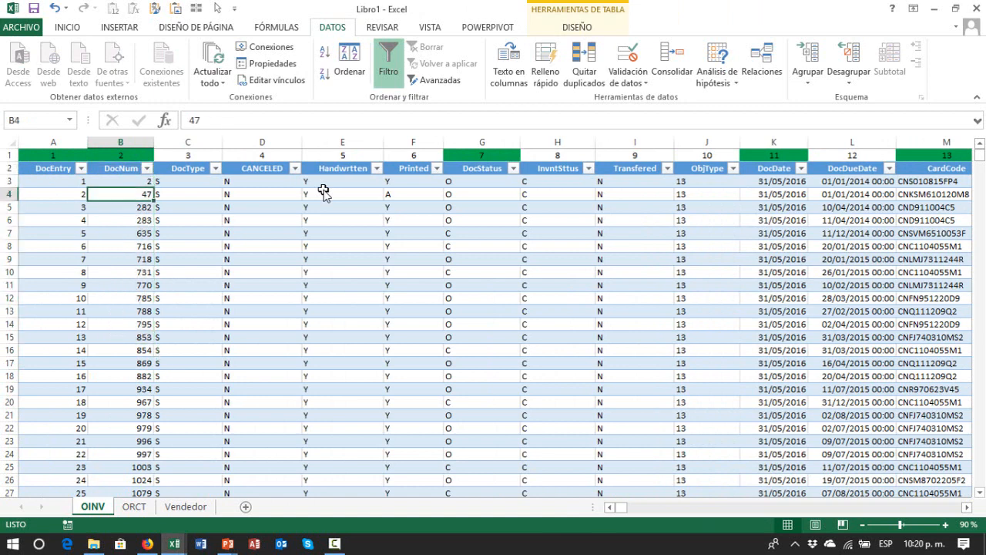
key(Down)
key(Down)
key(Down)
key(Down)
key(Down)
key(Down)
key(Down)
key(Down)
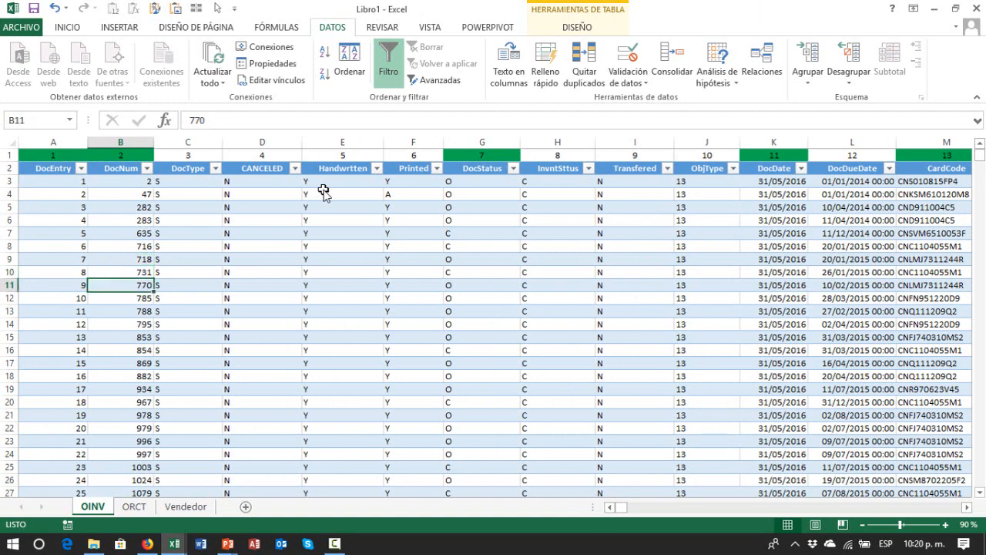
key(Down)
key(Down)
key(Down)
key(Down)
key(Down)
key(Down)
key(Down)
key(Down)
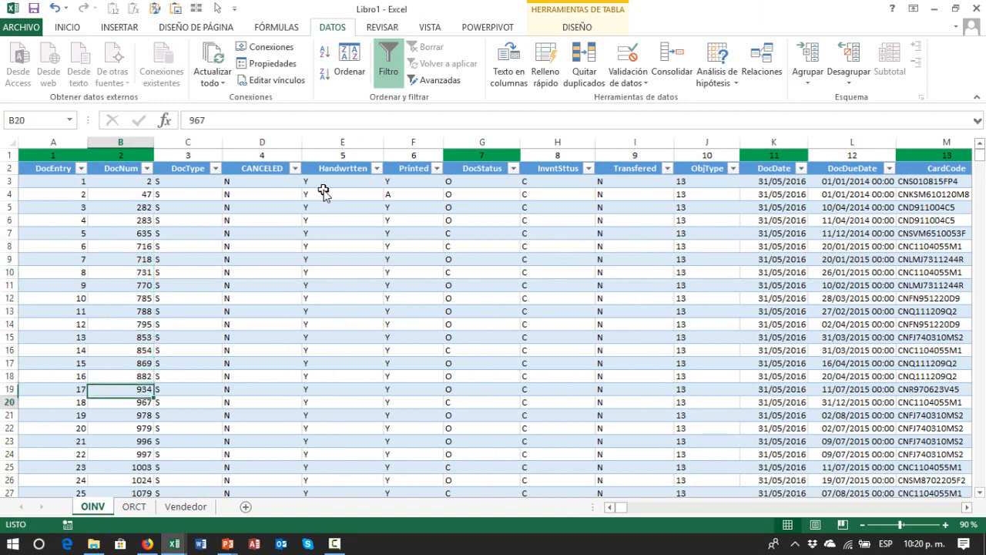
key(ctrl+Down)
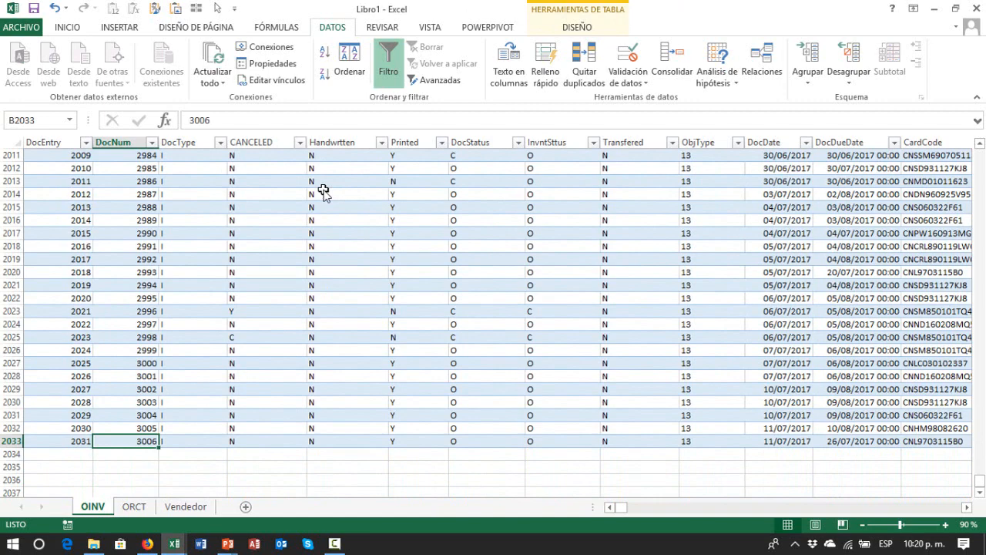
- Look down the DocType column from its header through the first rows and on to the last record, returning to the header
key(ctrl+Up)
key(Right)
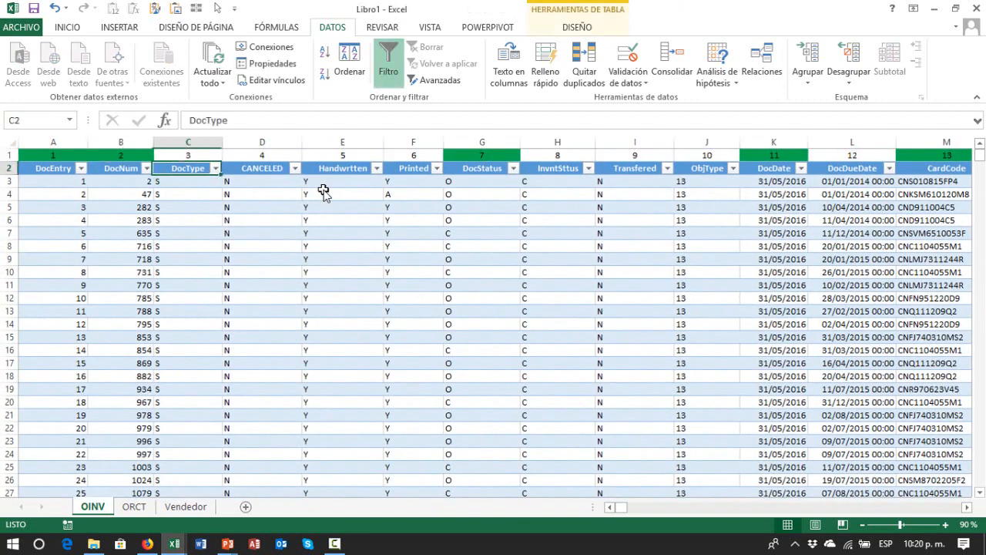
key(Down)
key(Down)
key(Down)
key(Down)
key(Down)
key(Down)
key(Down)
key(Down)
key(Down)
key(Down)
key(Down)
key(Down)
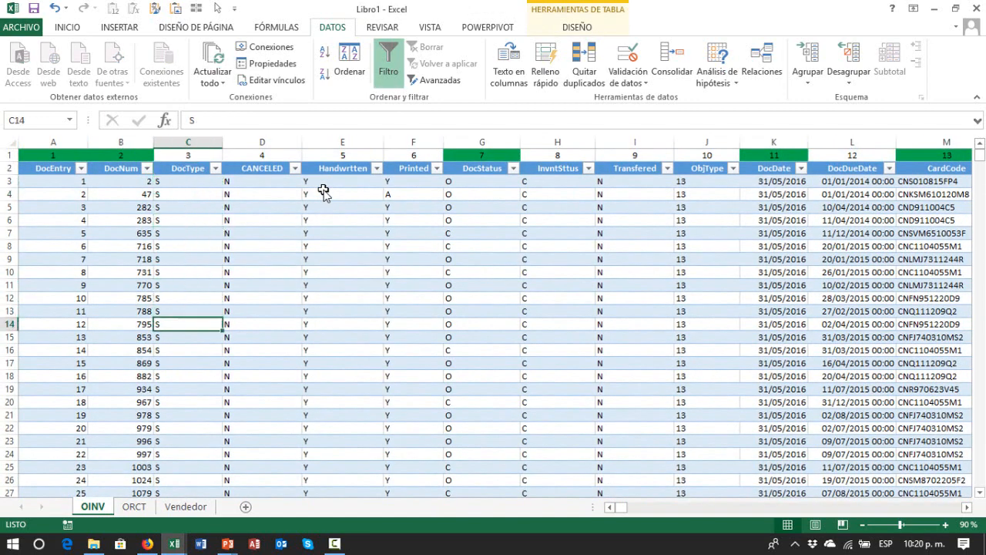
key(ctrl+Down)
key(ctrl+Up)
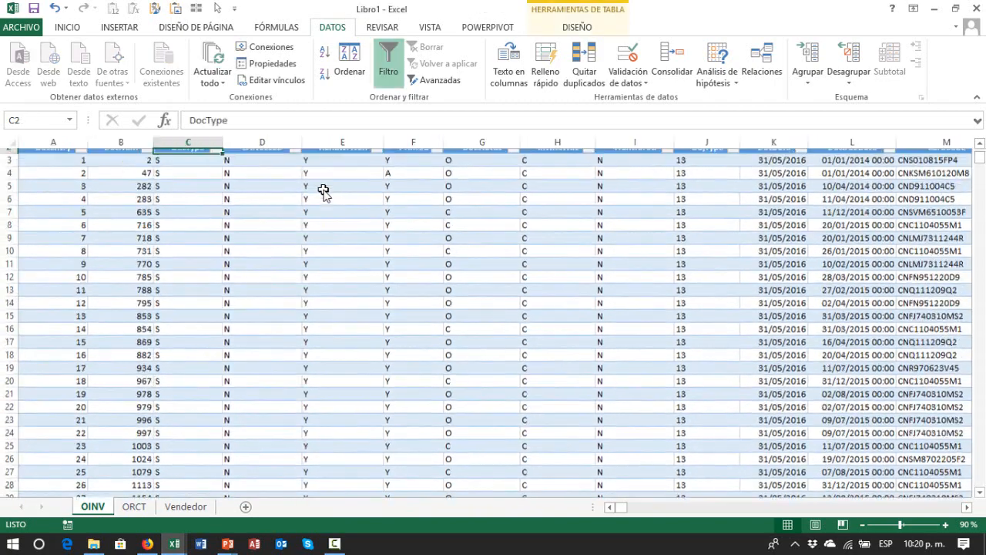
- Examine the CANCELED column's values in the first rows of the OINV table
key(Right)
key(Down)
key(Down)
key(Down)
key(Down)
key(Down)
key(Down)
key(Down)
key(Down)
key(Down)
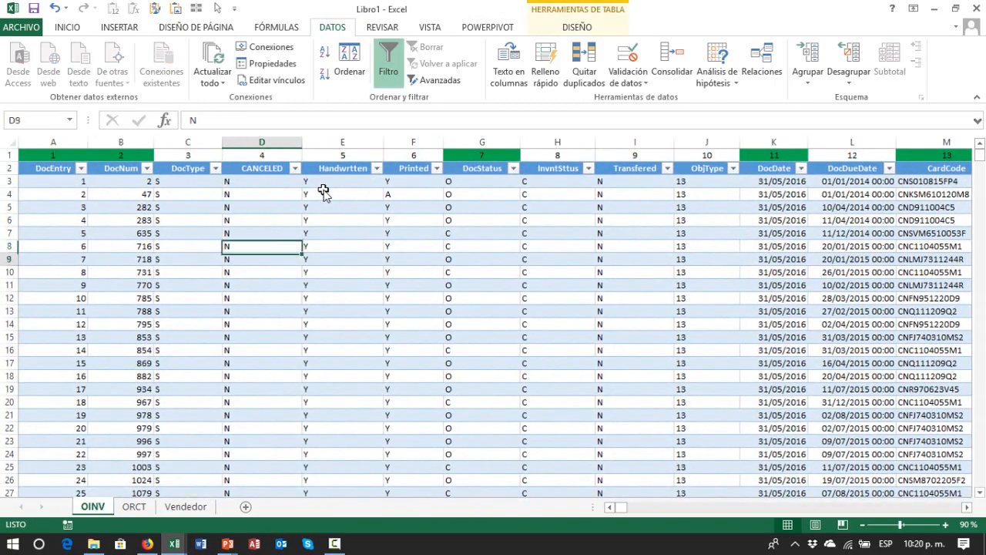
- Go to the last record of the CANCELED column and look back up through the most recent invoices
key(ctrl+Down)
key(Up)
key(Up)
key(Up)
key(Up)
key(Up)
key(Up)
key(Up)
key(Up)
key(Up)
key(Up)
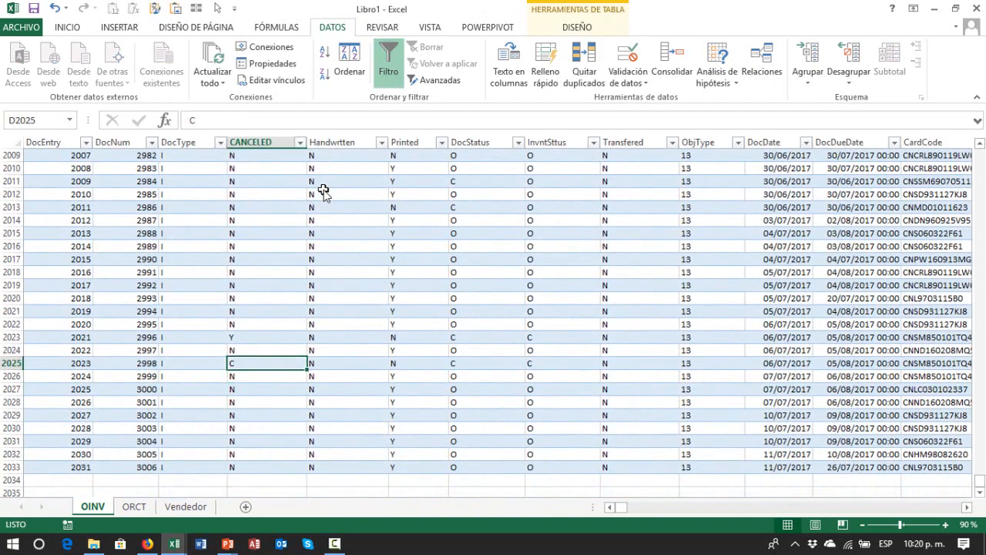
- Compare the CANCELED flags and neighbouring DocType values of the invoices in rows 2023 to 2025
key(shift+Down)
key(Down)
key(Down)
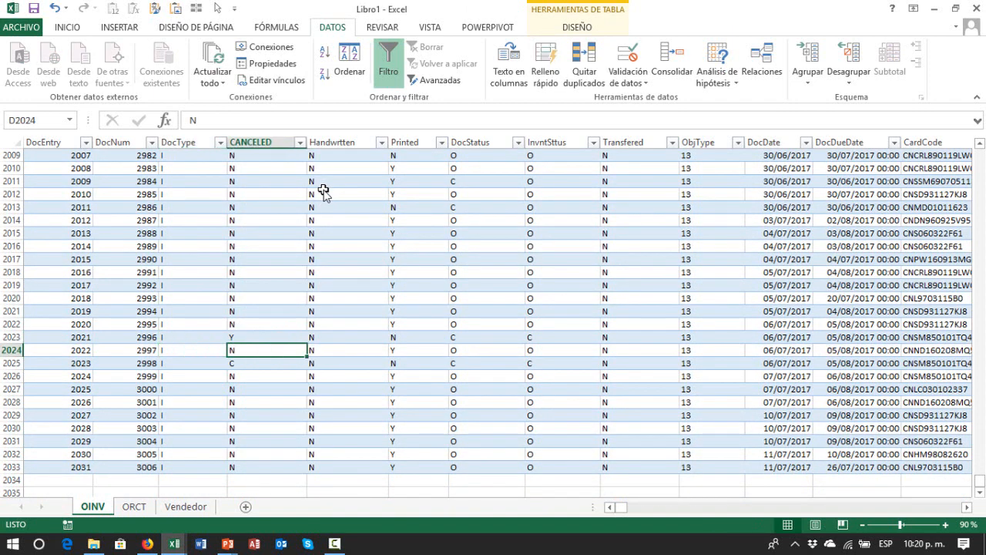
key(Up)
key(Down)
key(shift+Left)
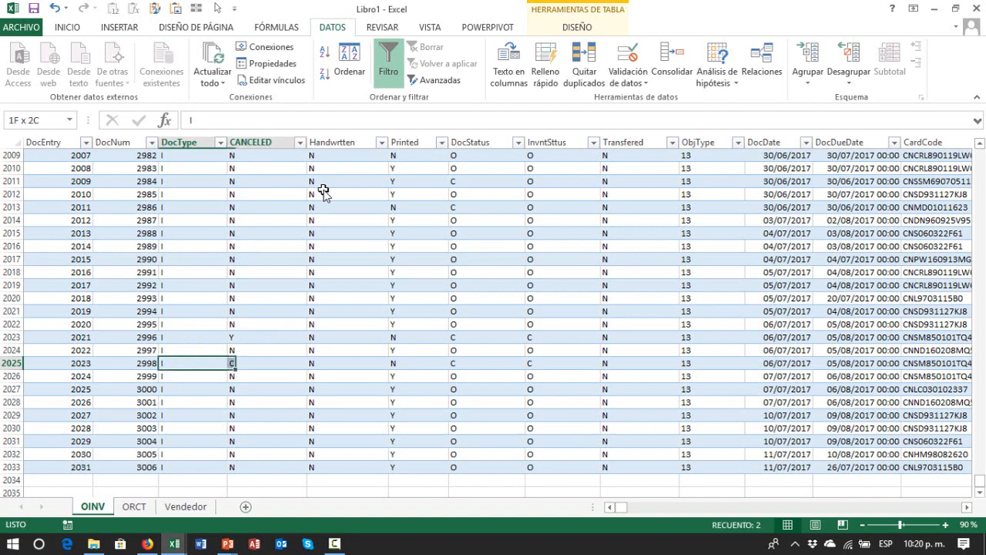
key(Up)
key(Up)
key(shift+Right)
key(Down)
key(Down)
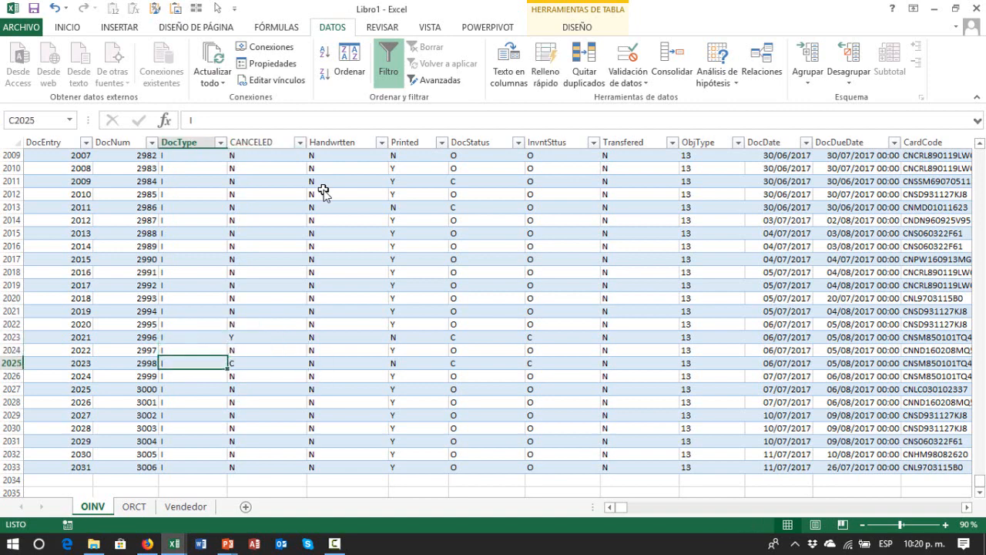
key(Right)
- Return to the start of the OINV table and look across the columns from Handwrtten to DocDate
key(ctrl+Up)
key(Right)
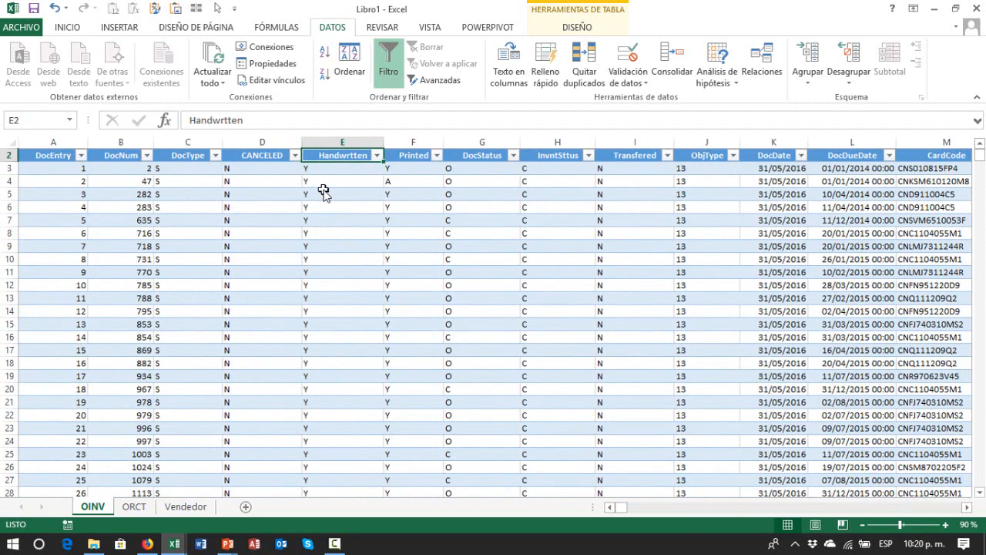
key(Down)
key(Down)
key(Right)
key(Right)
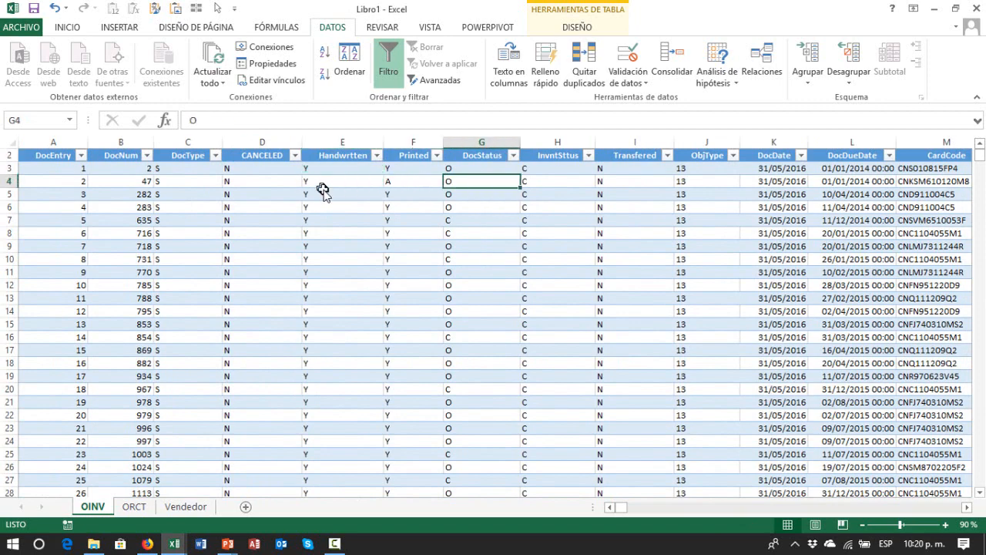
key(Right)
key(Right)
key(ctrl+Up)
key(Down)
key(Right)
key(Right)
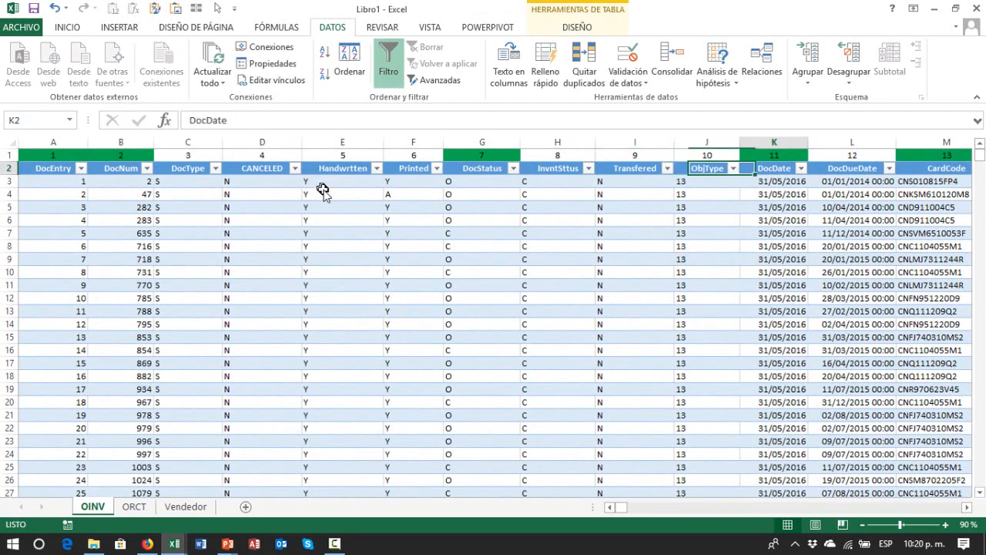
- Examine the DocDate header together with its column number and first dates
key(shift+Down)
key(shift+Down)
key(Up)
key(Down)
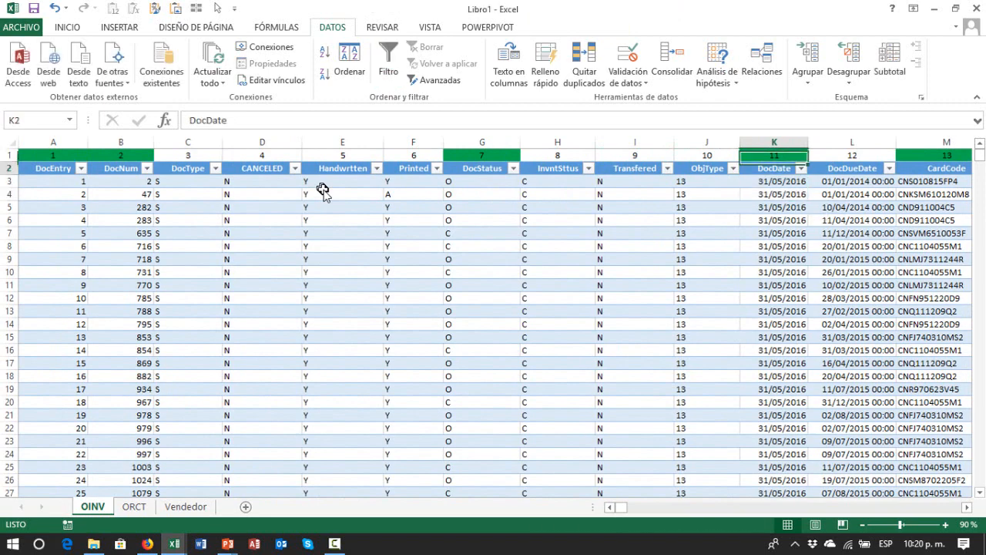
- Examine the DocDueDate header and first due dates, then go to the first DocDate entry in K3
key(Right)
key(Right)
key(Right)
key(Left)
key(Left)
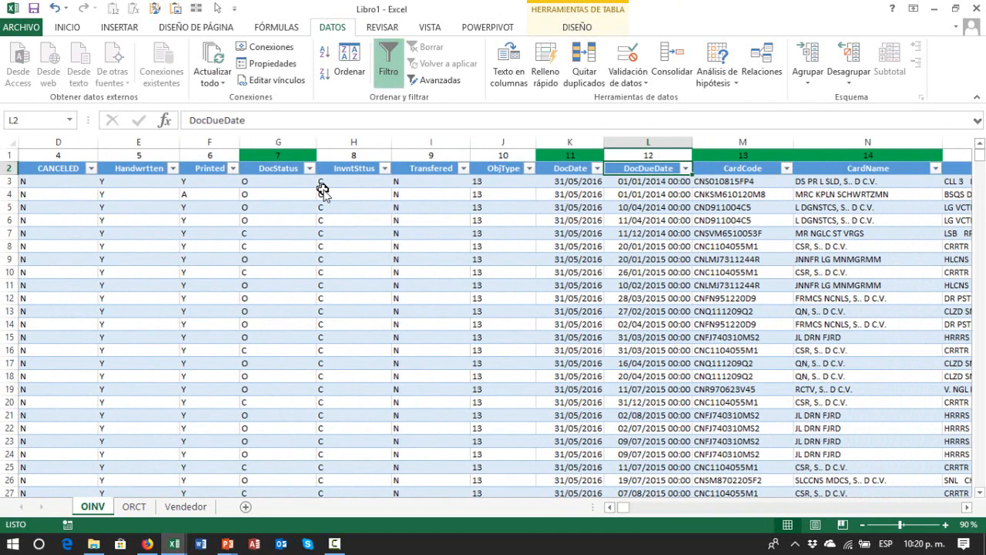
key(shift+Down)
key(shift+Down)
key(Down)
key(Left)
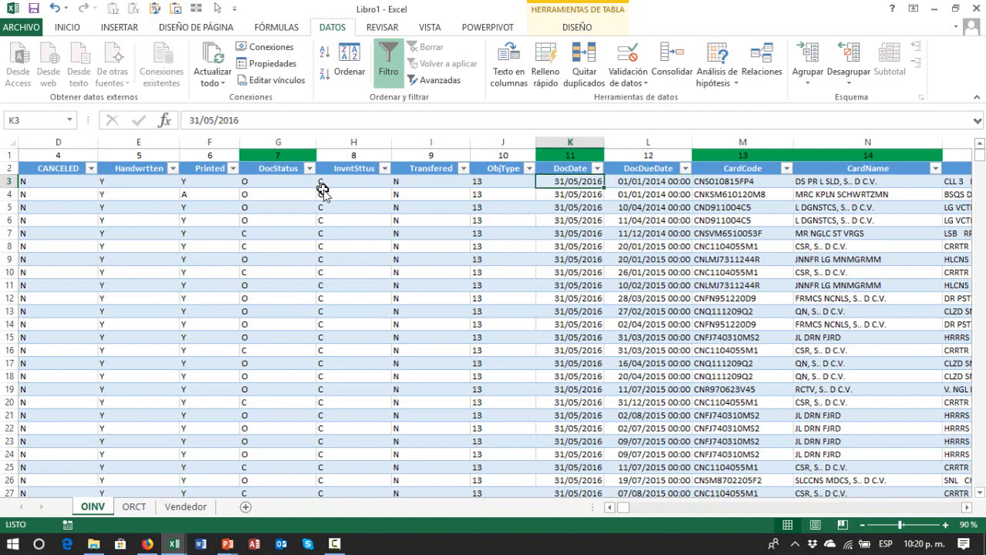
- Compare the DocDate and DocDueDate of the first invoice in row 3 and continue across to its customer fields
key(shift+Right)
key(Right)
key(Right)
key(Right)
key(Right)
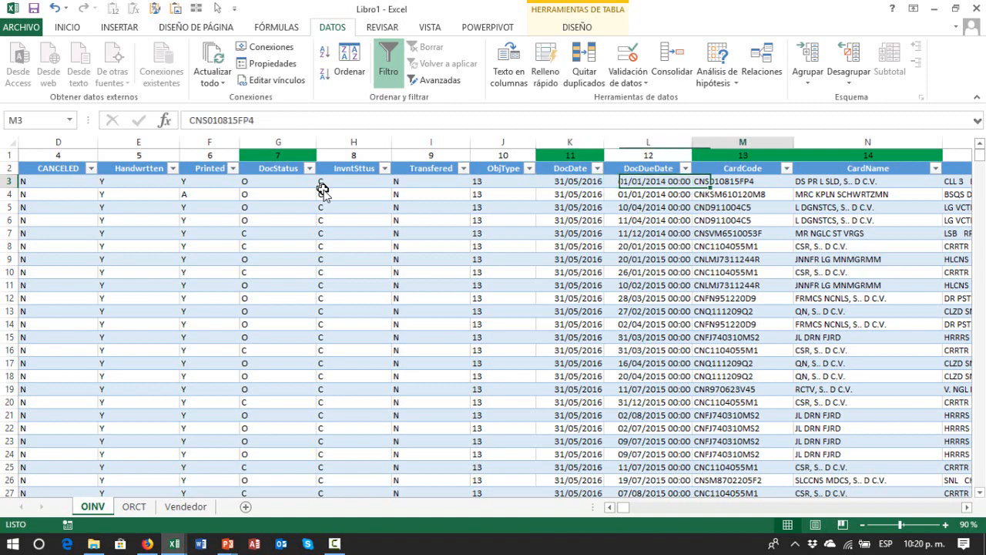
key(Left)
key(Left)
- Select the CardCode header with its first customer code, and the CardName header with its first customer name
key(Up)
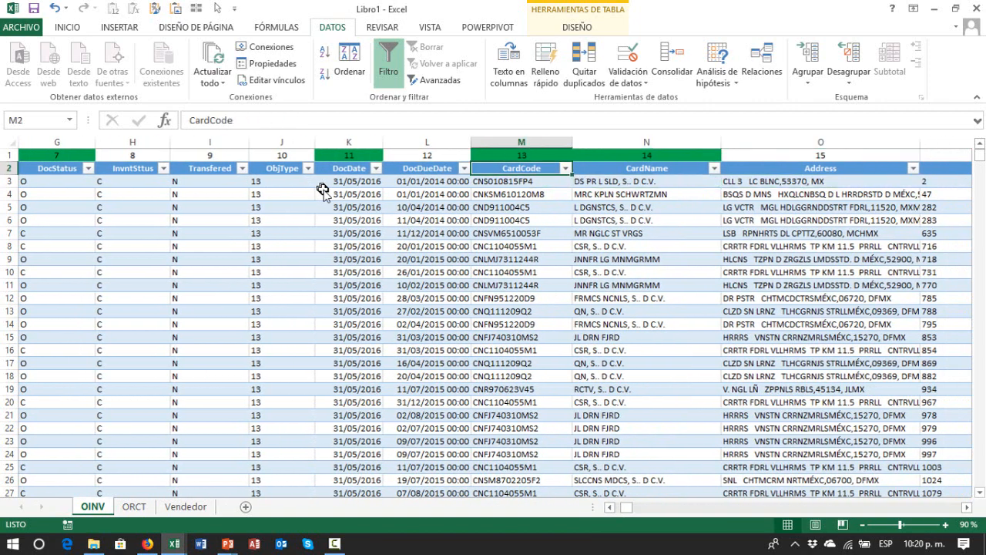
key(shift+Down)
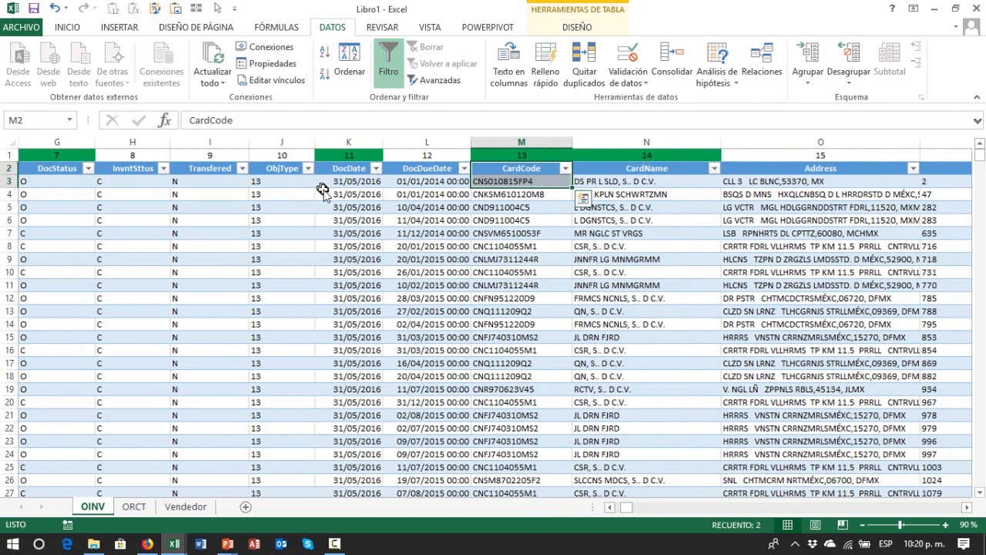
key(Down)
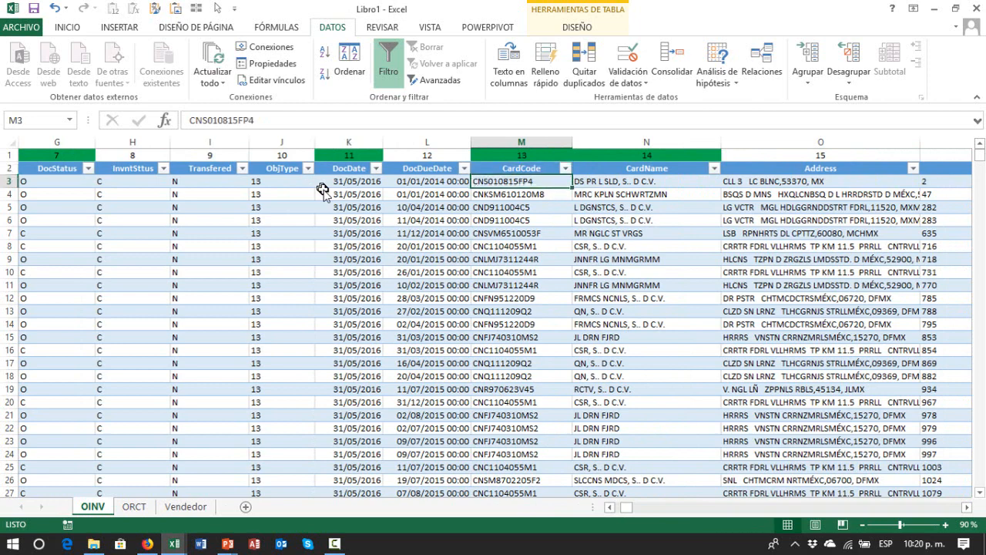
key(Up)
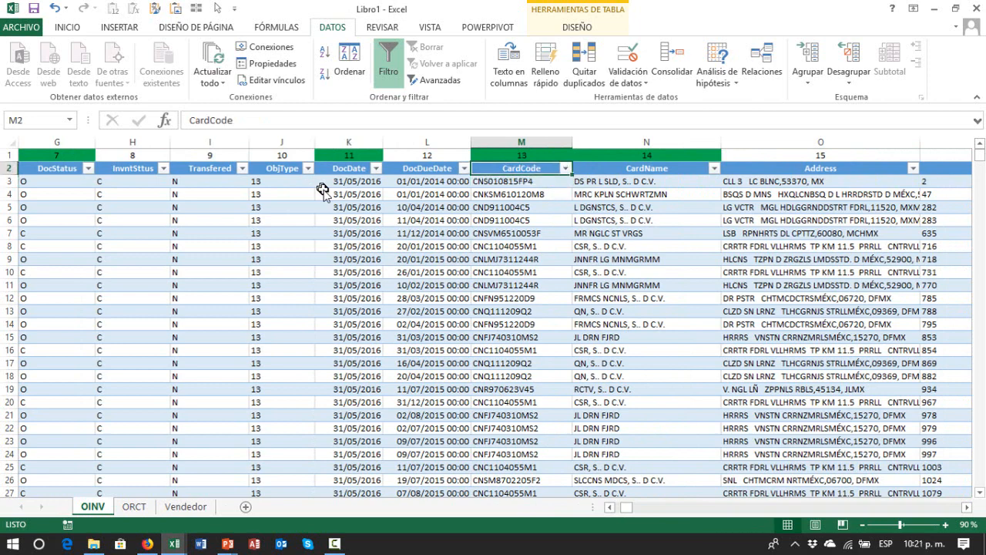
key(Right)
key(shift+Down)
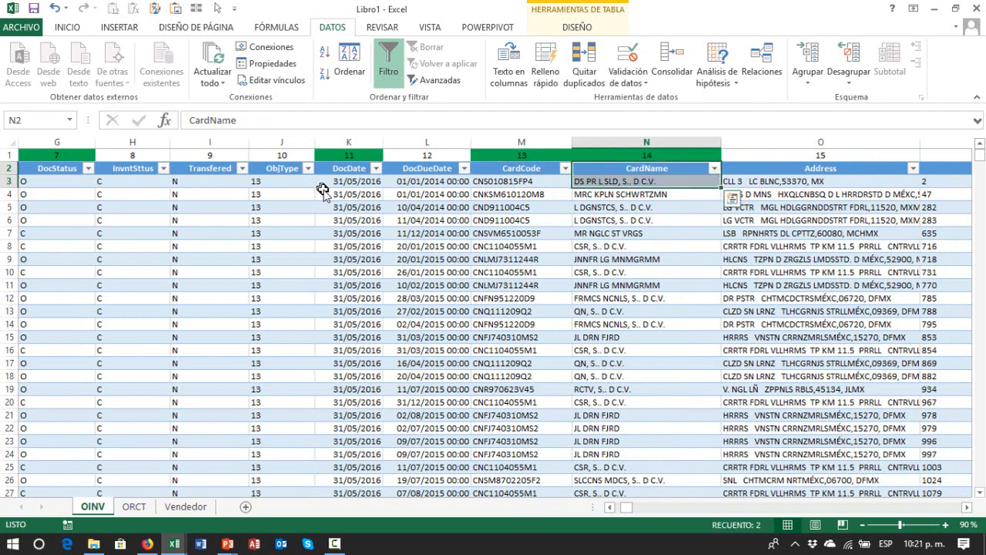
- Look across the header row from Address through the tax and discount columns to DocTotal
key(Right)
key(Right)
key(Left)
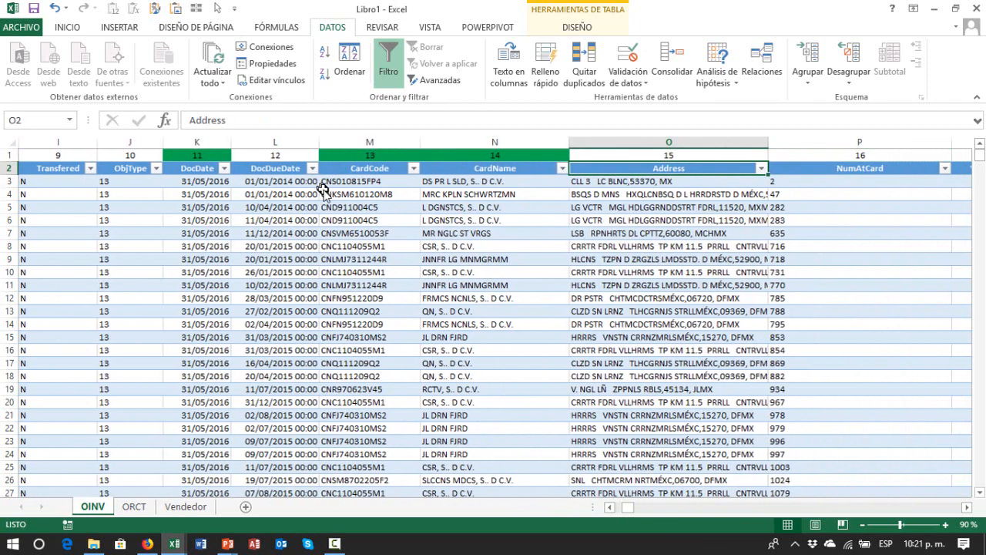
key(Right)
key(Right)
key(Right)
key(Right)
key(Right)
key(Right)
key(Right)
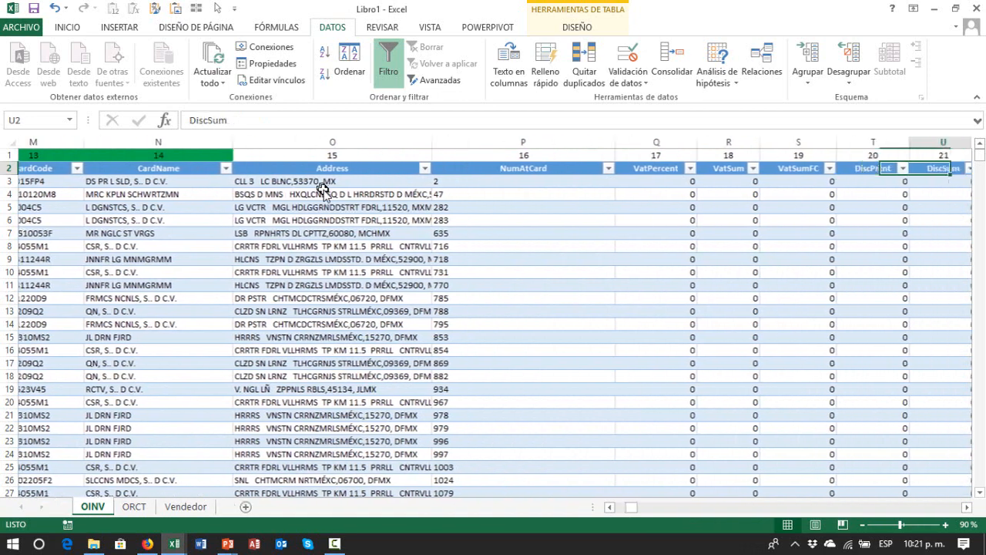
key(Right)
key(Right)
key(Right)
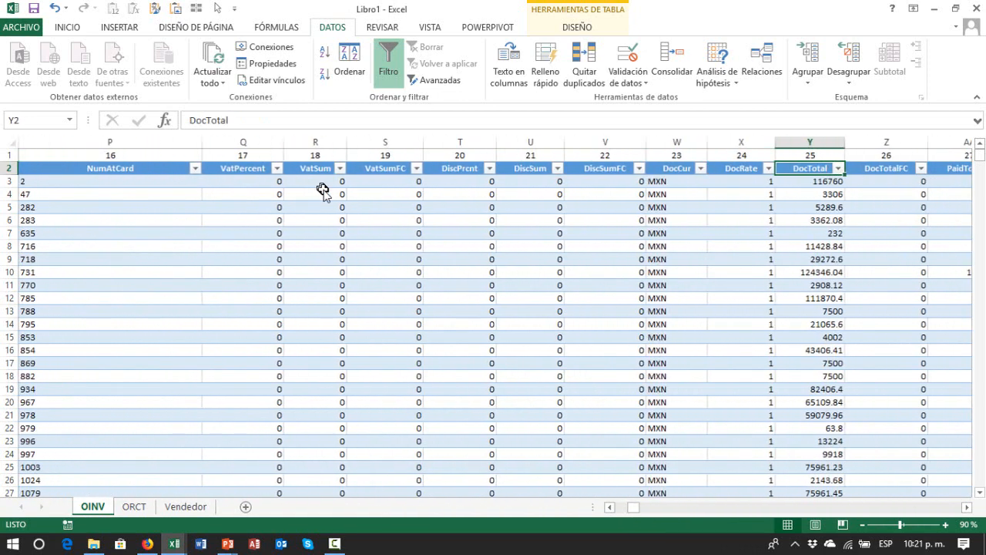
- Return to the VatSum column and go down to its last record in row 2033
key(Left)
key(Left)
key(Left)
key(Left)
key(Left)
key(Left)
key(Left)
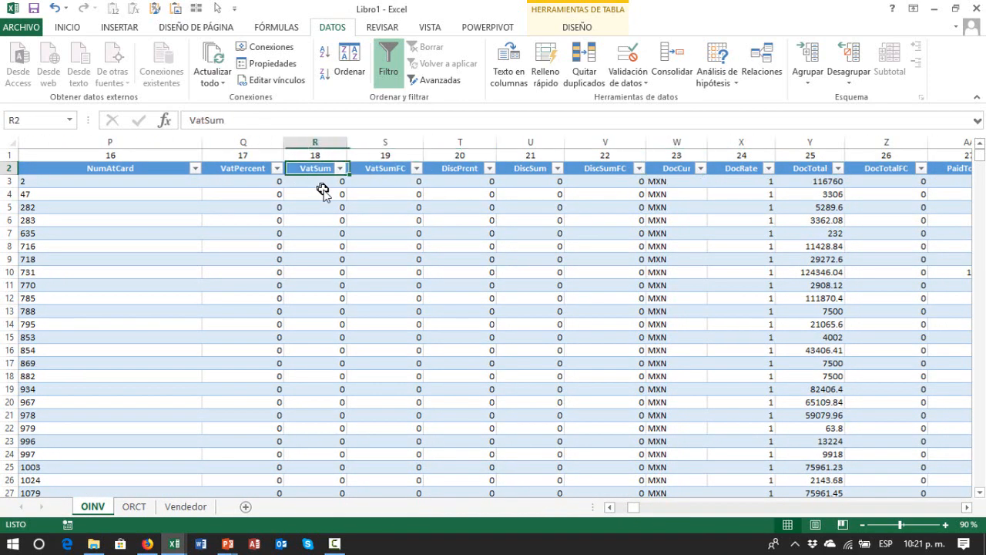
key(Down)
key(ctrl+Down)
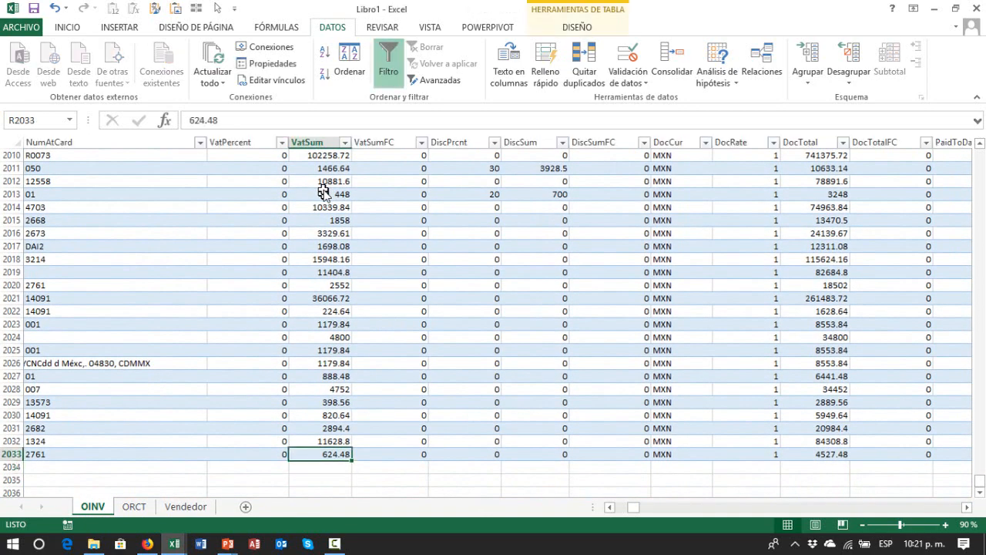
- Look across the last record in row 2033 from VatSum to DocTotal
key(Right)
key(Right)
key(Right)
key(Right)
key(Right)
key(Right)
key(Right)
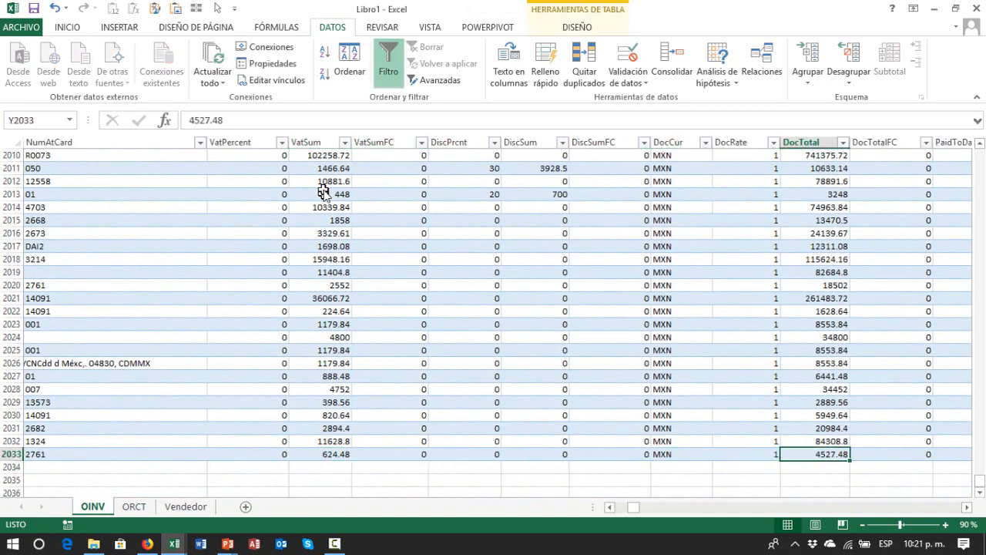
- Return to the head of the DocTotal column and select its column number in Y1
key(ctrl+Up)
key(Up)
key(Down)
key(Down)
key(Up)
key(Up)
key(Up)
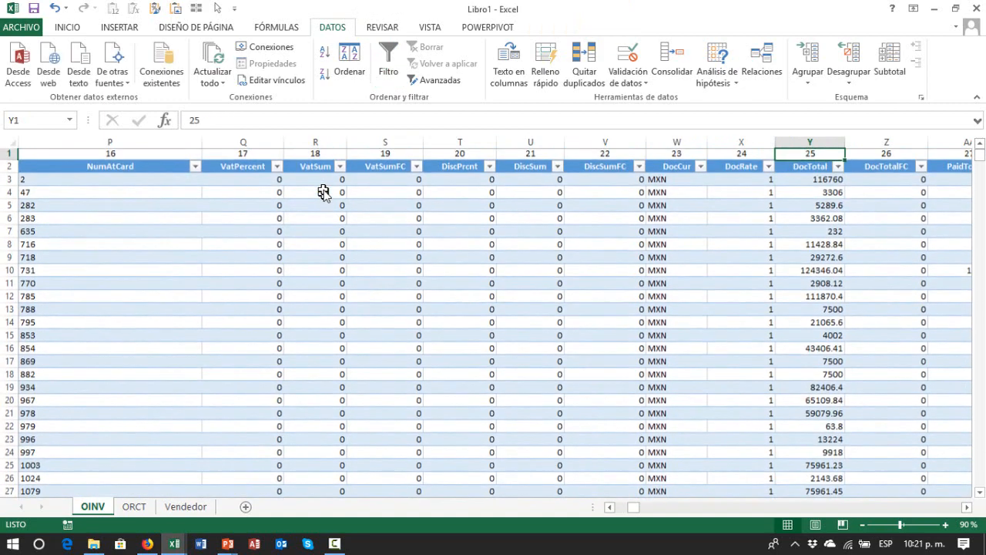
- Look down the DocCur currency column from its header in W2 to the end of the table
key(Down)
key(Left)
key(Left)
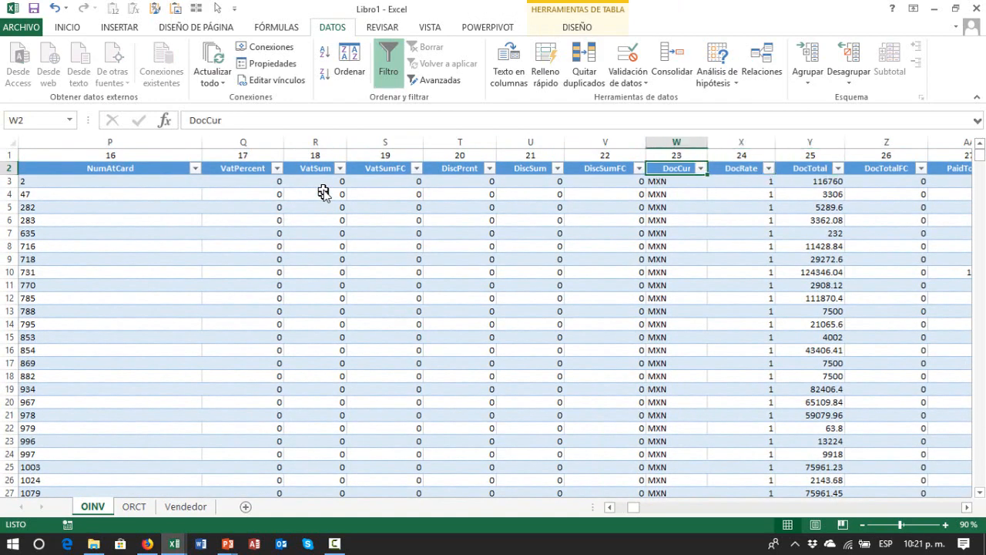
key(Down)
key(Down)
key(Down)
key(ctrl+Down)
key(Down)
key(Down)
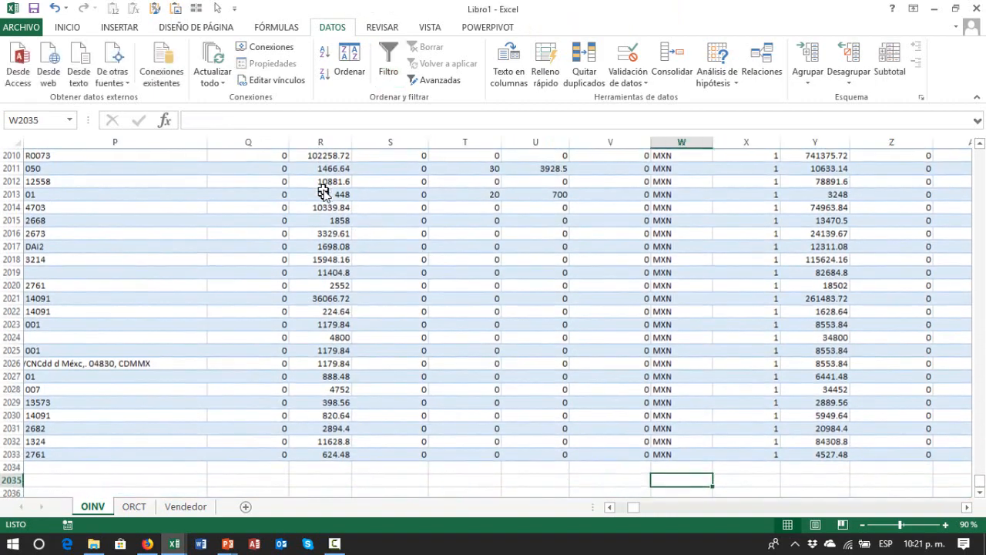
- Look up the DocTotal column from the last records to find invoices issued in another currency
key(Up)
key(Up)
key(Right)
key(Right)
key(Up)
key(Up)
key(Up)
key(Up)
key(Up)
key(Up)
key(Up)
key(Up)
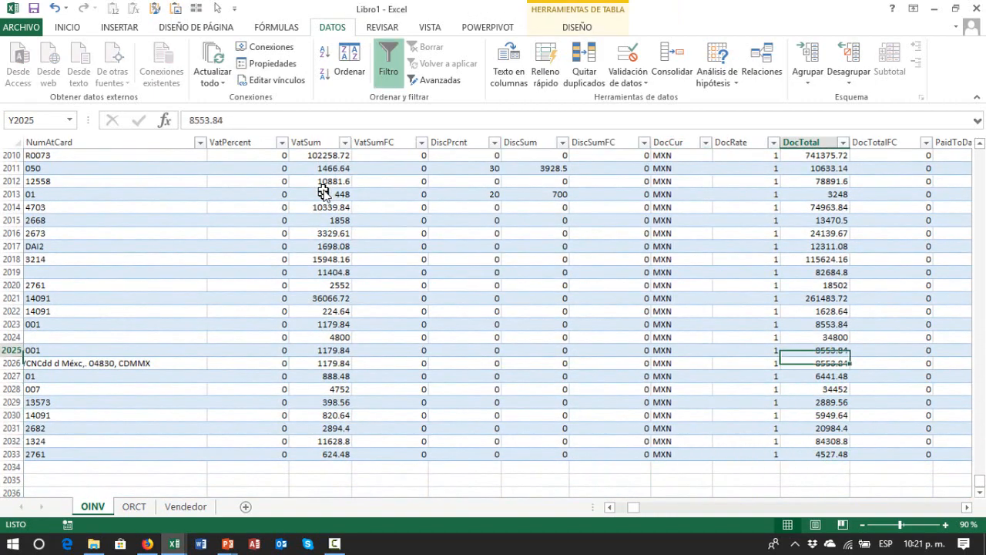
key(Up)
key(Up)
key(Up)
key(Up)
key(Up)
key(Up)
key(Up)
key(Up)
key(Up)
key(Up)
key(Up)
key(Up)
key(Up)
key(Up)
key(Up)
key(Up)
key(Up)
key(Up)
key(Up)
key(Up)
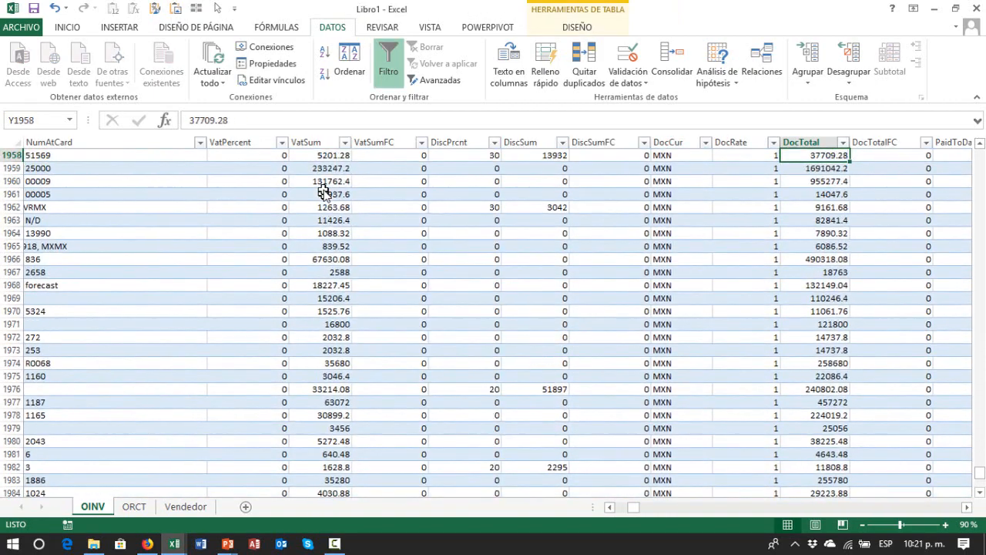
key(Up)
key(Up)
key(Up)
key(Up)
key(Up)
key(Up)
key(Up)
key(Up)
key(Up)
key(Up)
key(Up)
key(Up)
key(Up)
key(Up)
key(Up)
key(Up)
key(Up)
key(Up)
key(Up)
key(Up)
- Go to the USD invoice in row 1945 and select its DocCur and DocRate cells
key(Down)
key(Down)
key(Down)
key(Down)
key(Down)
key(Down)
key(Down)
key(Down)
key(Down)
key(Down)
key(Down)
key(Down)
key(Left)
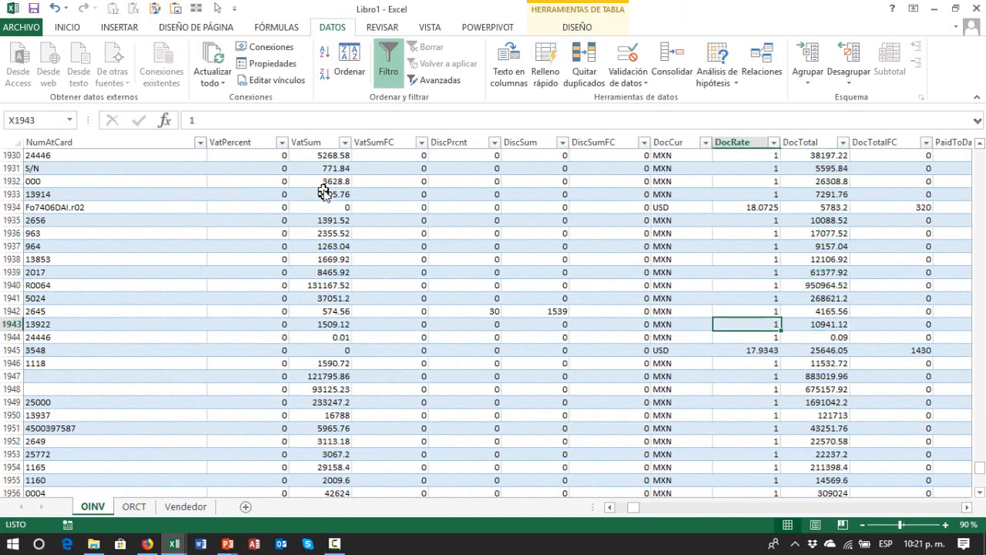
key(Left)
key(Down)
key(Down)
key(shift+Right)
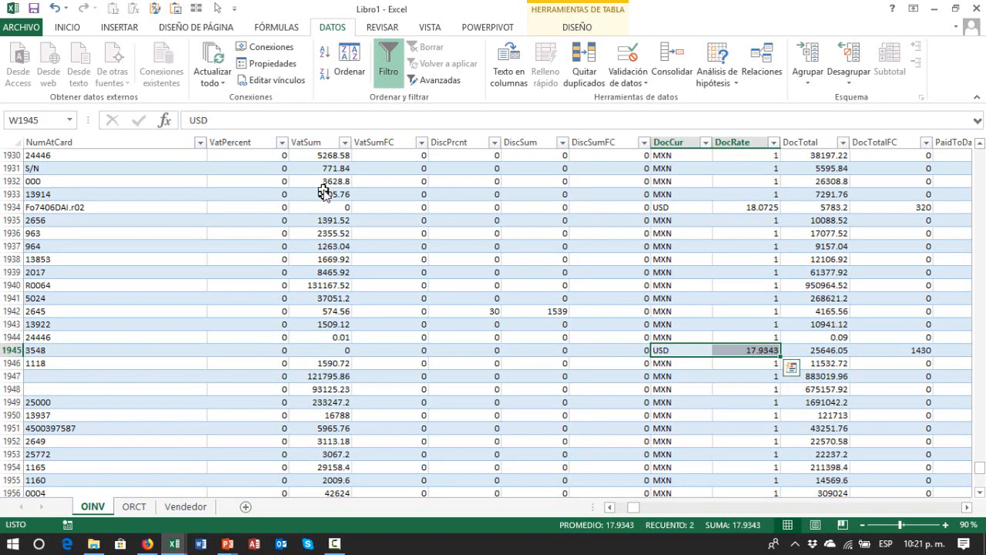
- Look at the DocRate, DocTotal and DocTotalFC cells of the USD invoice in row 1945
key(Right)
key(Right)
key(Left)
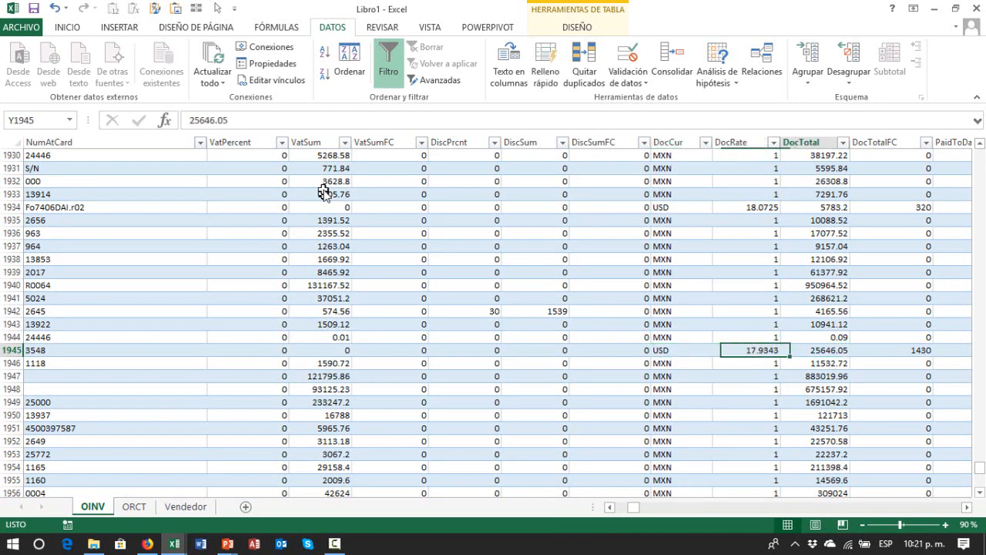
key(Right)
- Return to the start of the table and select the DocEntry and DocNum column numbers in A1:B1
key(ctrl+Up)
key(Down)
key(Left)
key(Left)
key(Left)
key(Left)
key(Left)
key(Left)
key(Left)
key(Left)
key(Left)
key(Left)
key(Left)
key(Left)
key(Left)
key(Left)
key(Left)
key(Left)
key(Left)
key(Left)
key(Left)
key(Left)
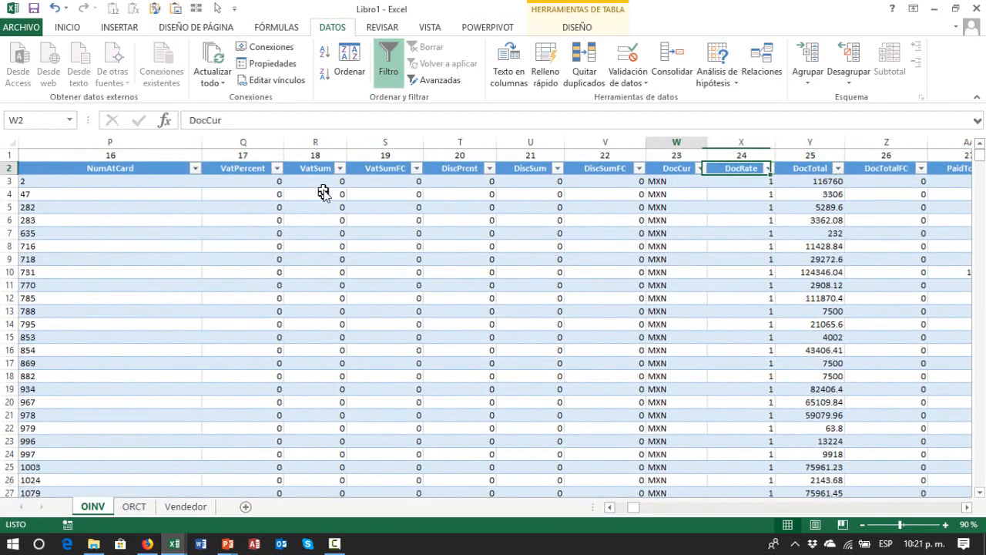
key(Up)
key(shift+Right)
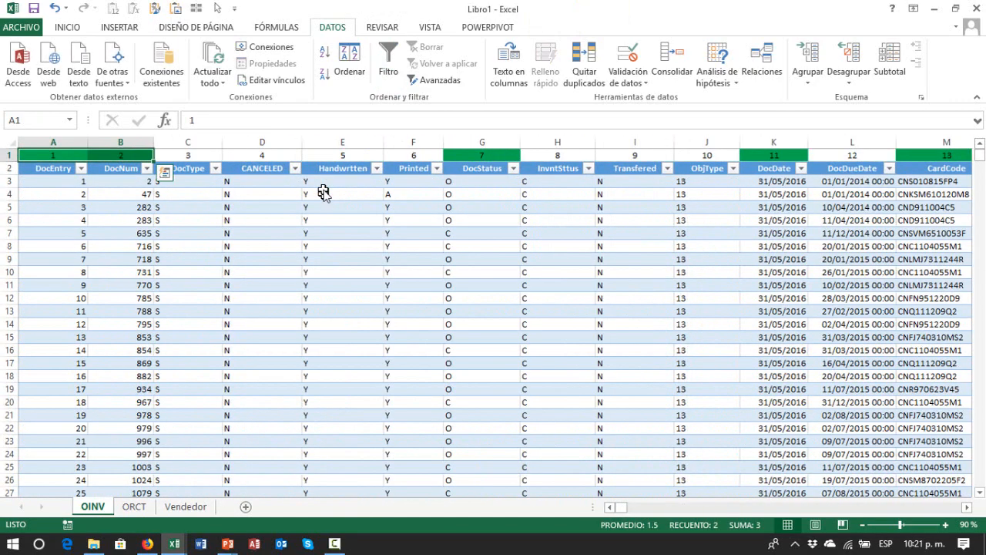
- Look across the column numbers in row 1 from DocType to DocDate
key(Right)
key(Right)
key(Right)
key(Right)
key(Right)
key(Right)
key(Right)
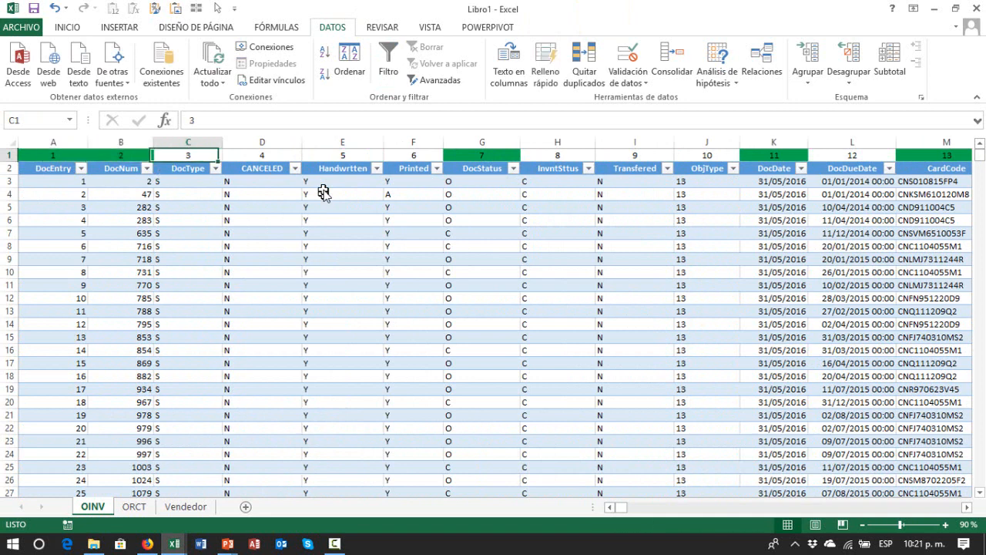
key(Right)
key(Right)
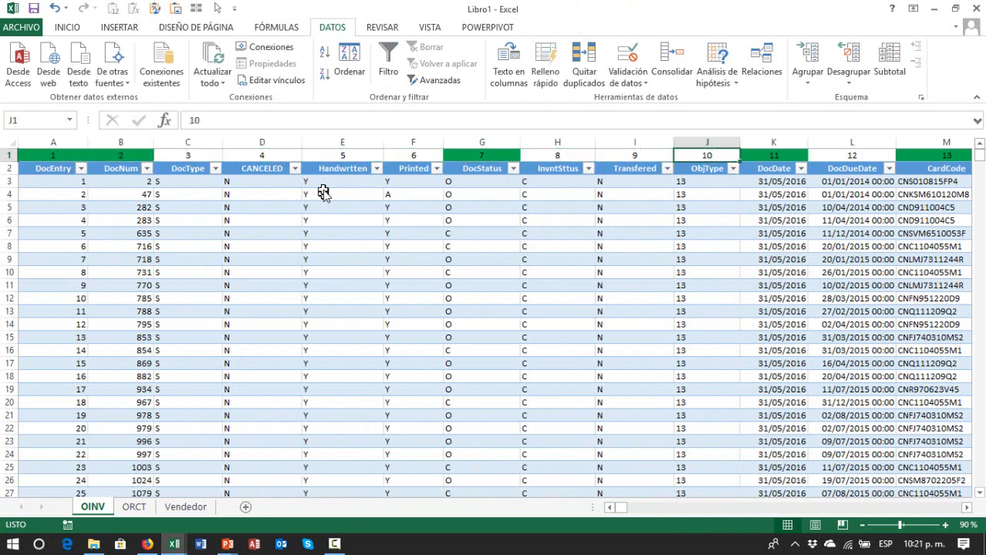
key(Right)
- Go back to the first column numbers in row 1 and look across them to PaidToDate in AA1
key(Left)
key(Left)
key(Left)
key(Left)
key(Left)
key(Left)
key(Left)
key(Left)
key(Left)
key(Right)
key(Right)
key(Right)
key(Right)
key(Right)
key(Right)
key(Right)
key(Right)
key(Right)
key(Right)
key(Right)
key(Right)
key(Right)
key(Right)
key(Right)
key(Right)
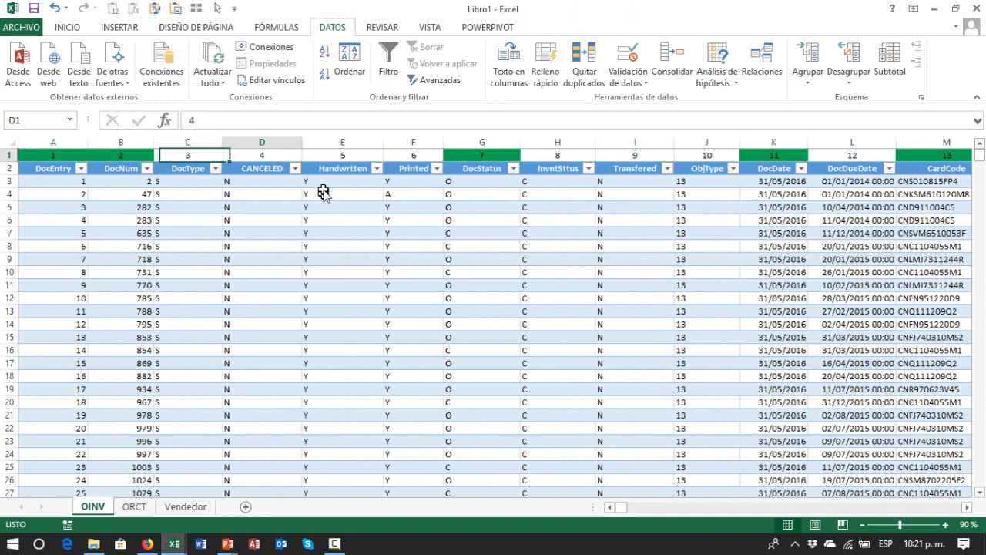
key(Right)
key(Right)
key(Right)
key(Right)
key(Right)
key(Right)
key(Right)
key(Right)
key(Right)
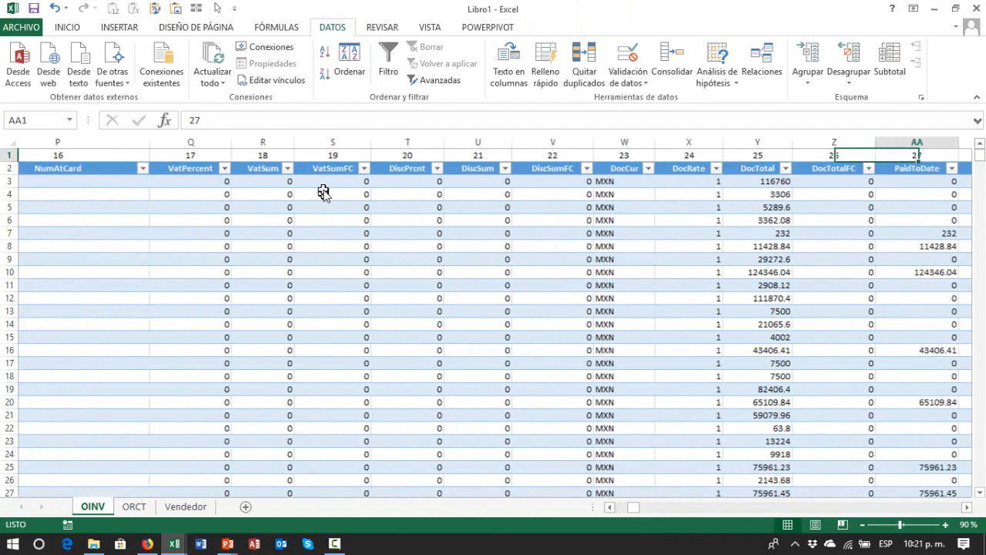
- Go to the end of the header row and return to the Comisiones header in OG2, the first green calculated column
key(Down)
key(ctrl+Right)
key(Left)
key(Left)
key(Left)
key(Left)
key(Left)
key(Left)
key(Left)
key(Left)
key(Left)
key(Left)
key(Left)
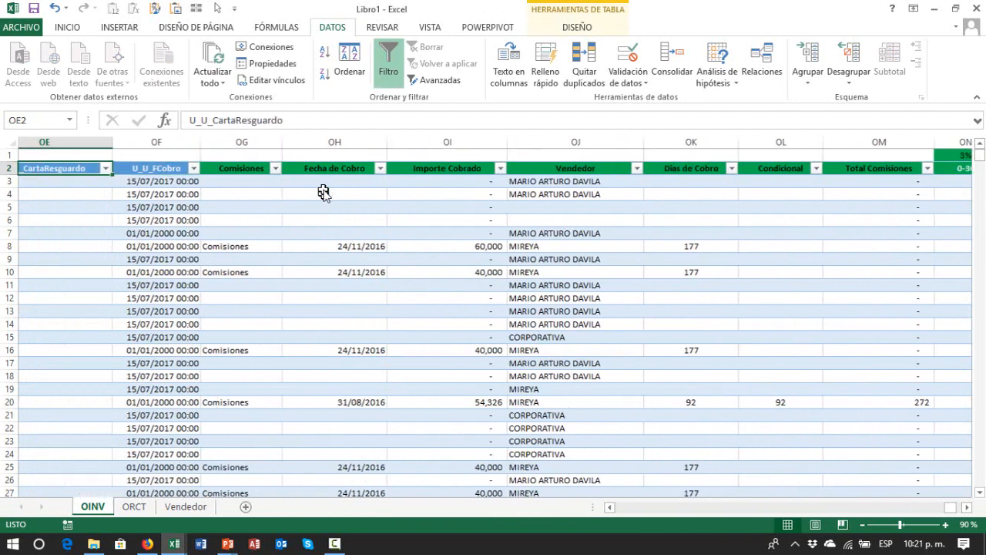
key(Right)
key(Right)
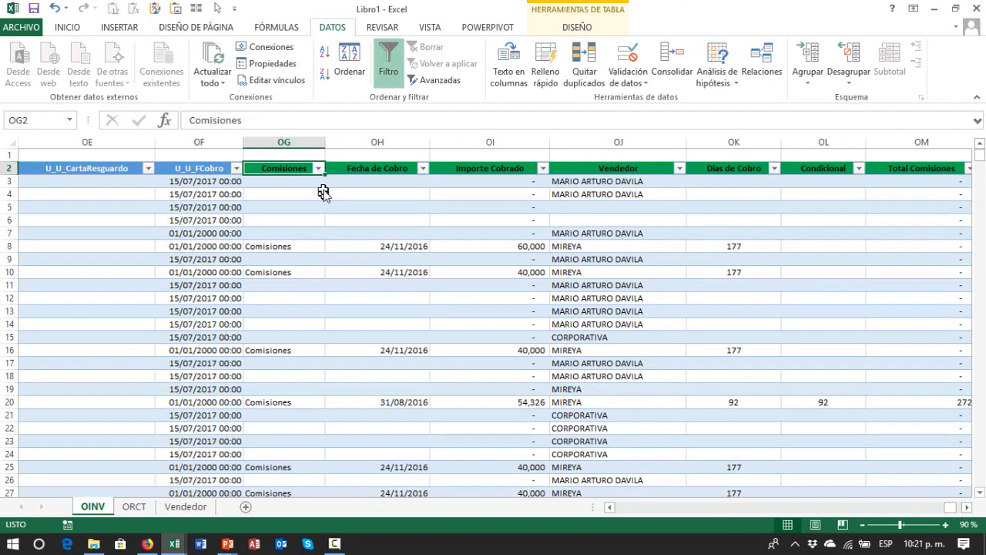
- Go down the Comisiones column to OG8 and compare its formula with the Importe Cobrado formula in OI8
key(Down)
key(Down)
key(Down)
key(Down)
key(Down)
key(Down)
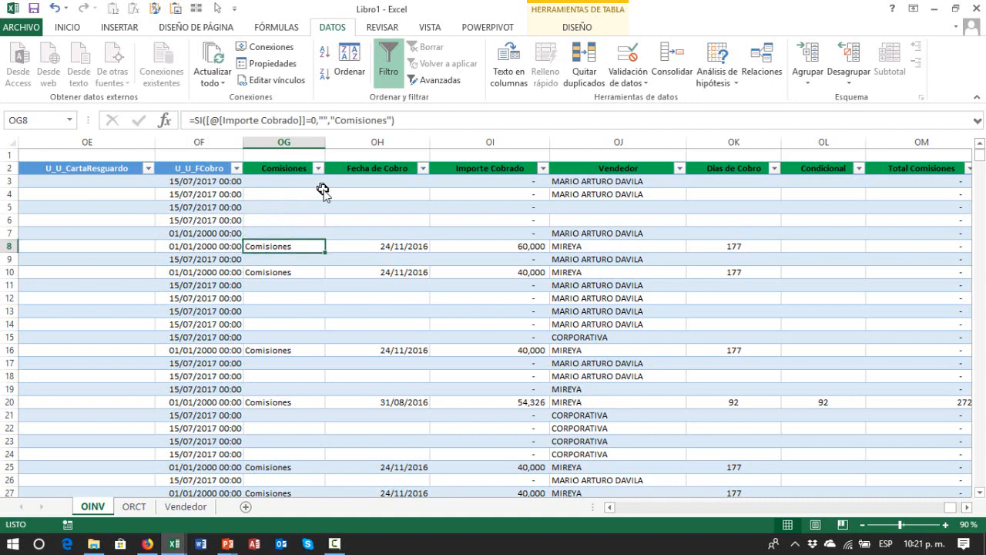
key(Right)
key(Right)
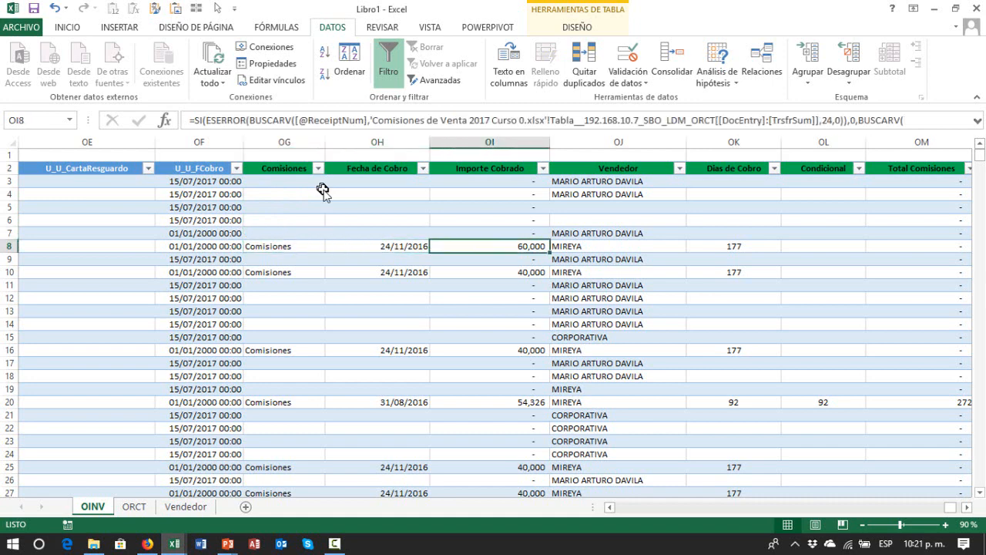
key(Left)
key(Left)
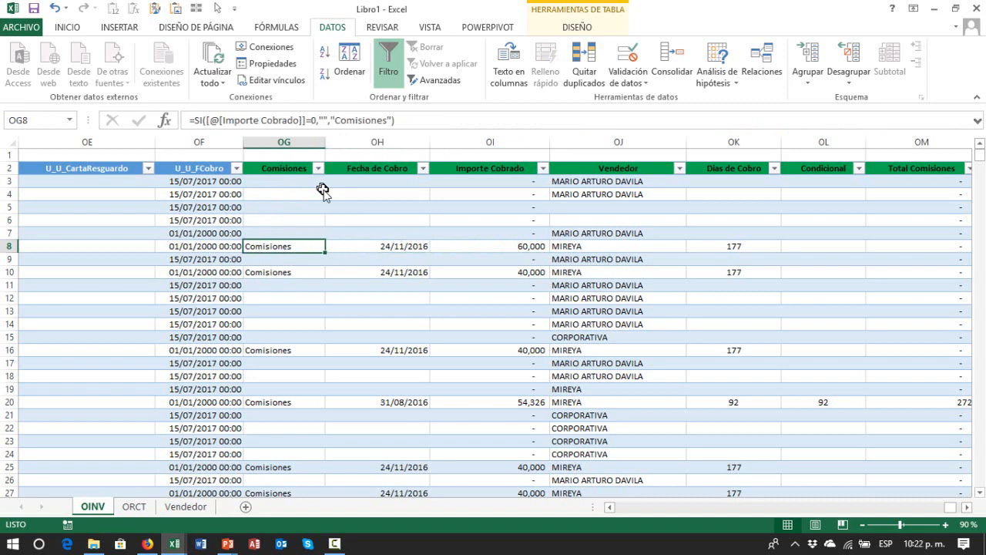
- Highlight the [@[Importe Cobrado]] reference in the OG8 formula and examine which cell it points to, leaving the formula unedited
click(205, 120)
drag(206, 120, 309, 120)
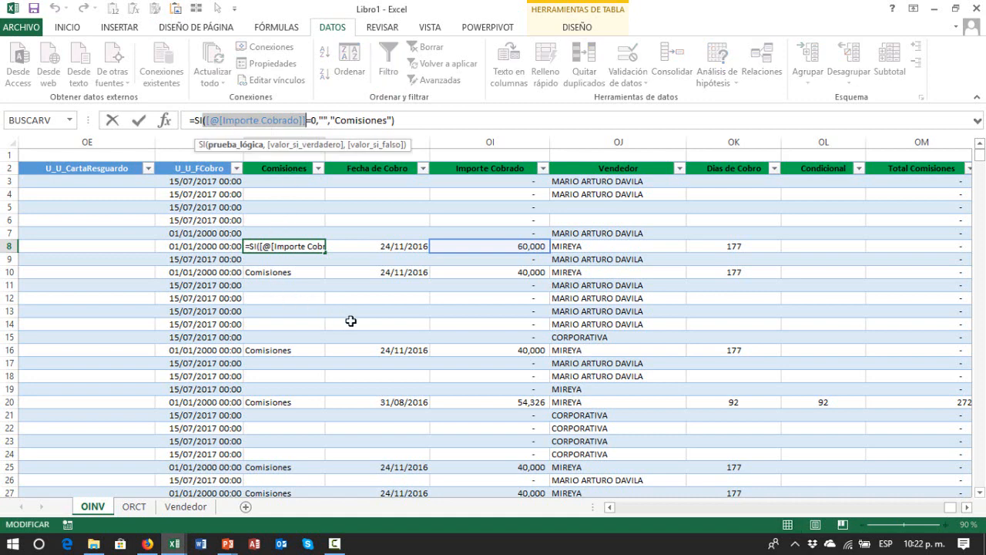
key(Escape)
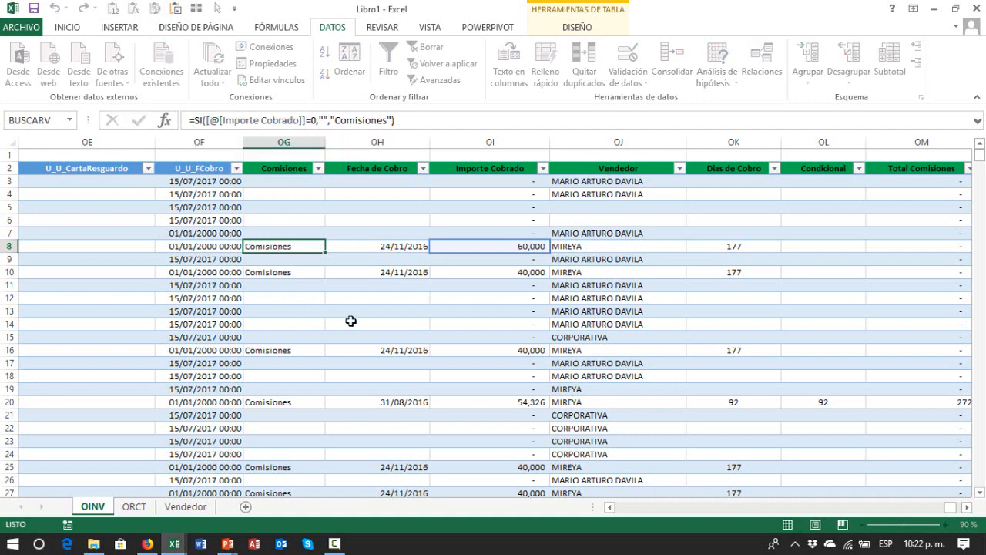
key(F2)
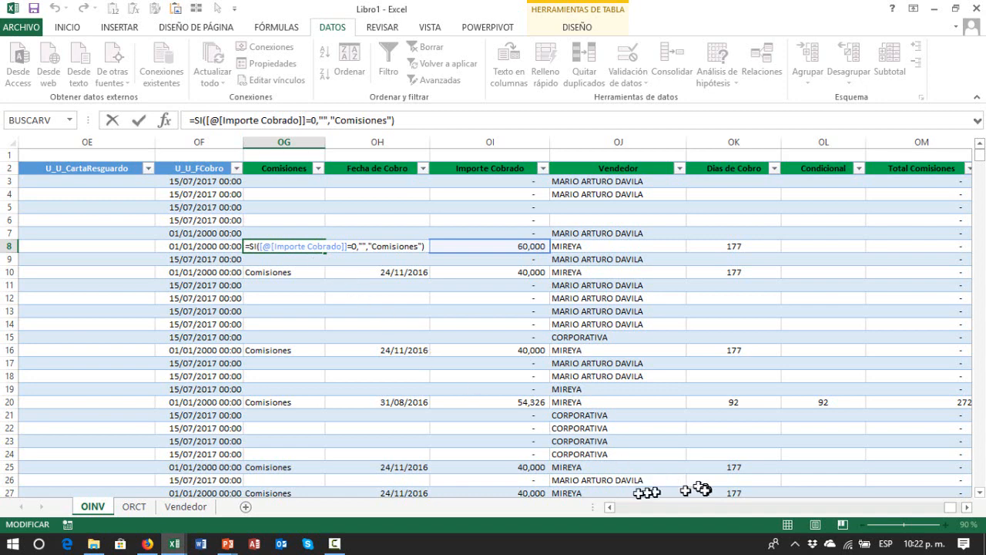
drag(613, 511, 613, 511)
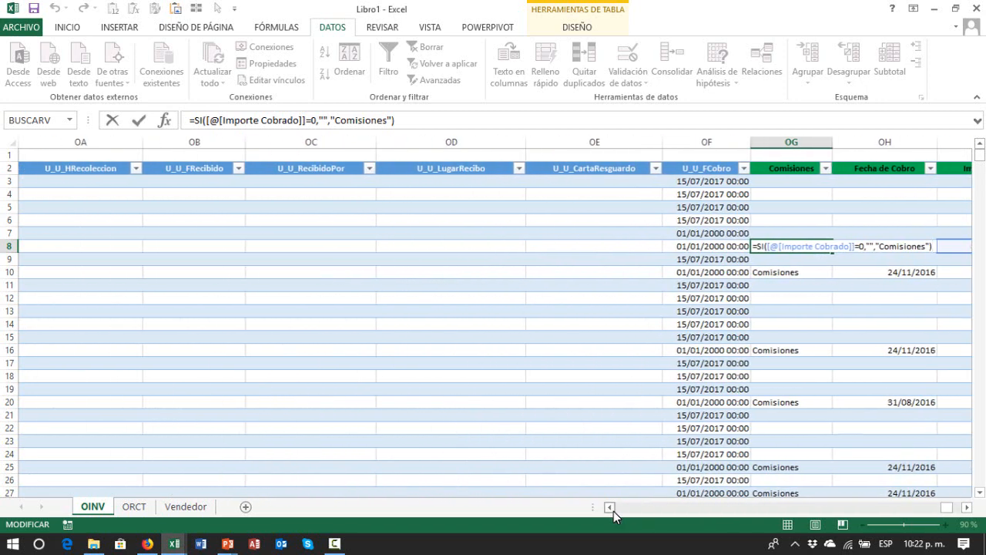
key(Escape)
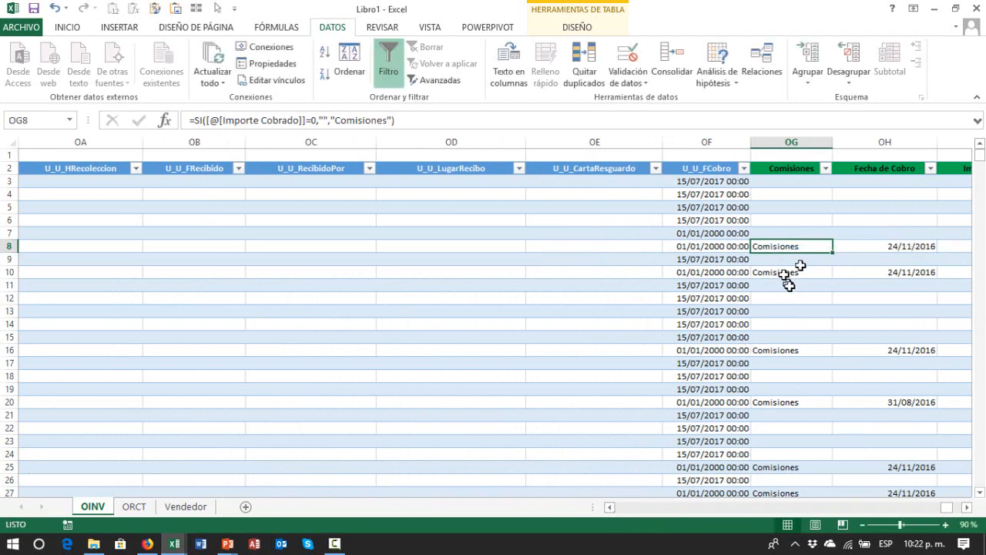
- Reopen the OG8 formula and examine its Importe Cobrado logical test and the empty-text value-if-true argument
double_click(800, 247)
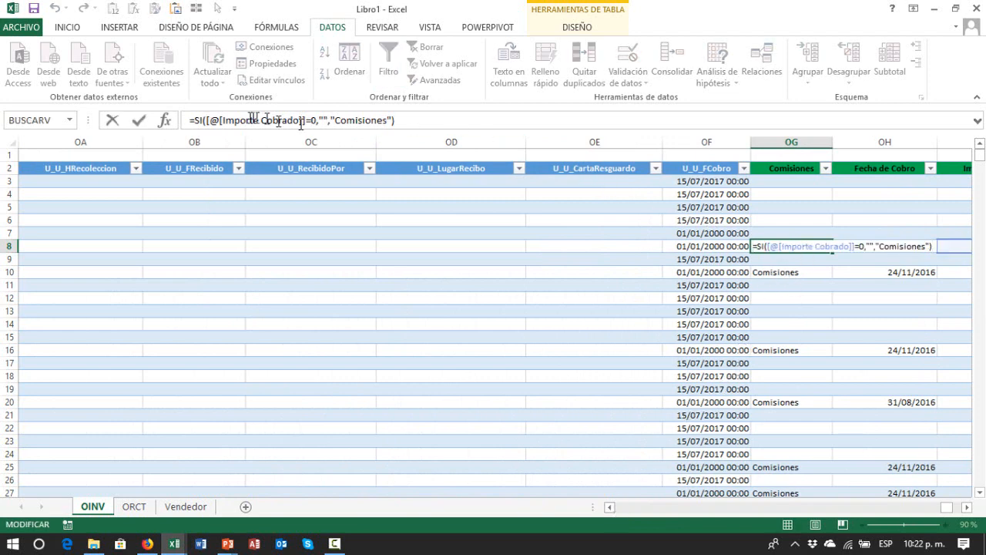
click(225, 120)
drag(221, 121, 207, 120)
click(263, 121)
click(968, 507)
click(967, 507)
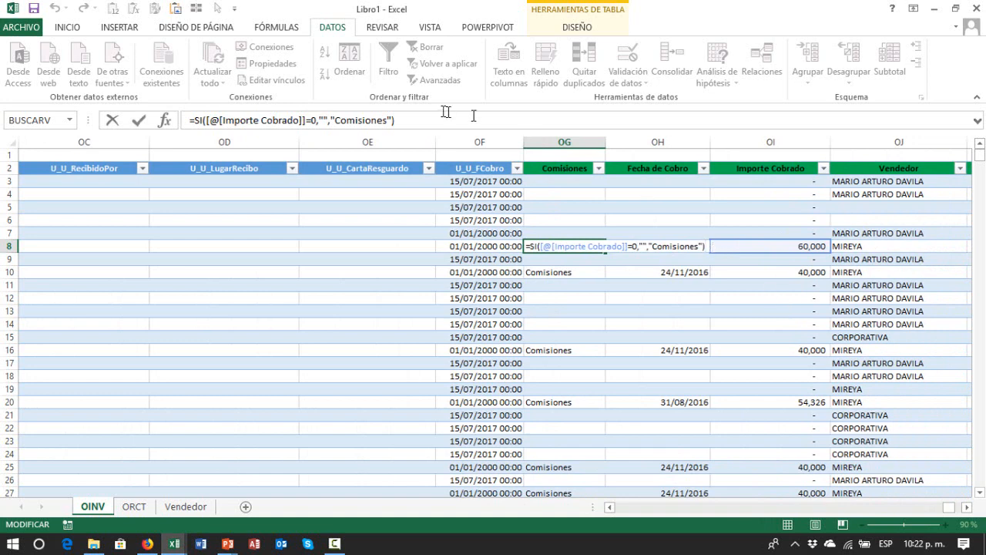
click(320, 122)
drag(328, 122, 329, 122)
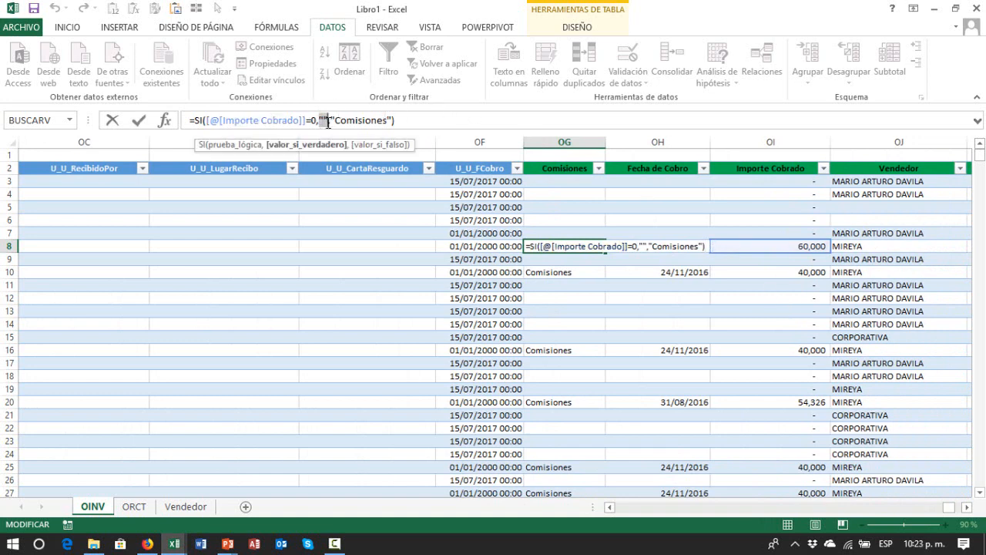
key(Escape)
- Replace the [@[Importe Cobrado]] reference in the OG8 formula with the cell reference OI8
click(207, 122)
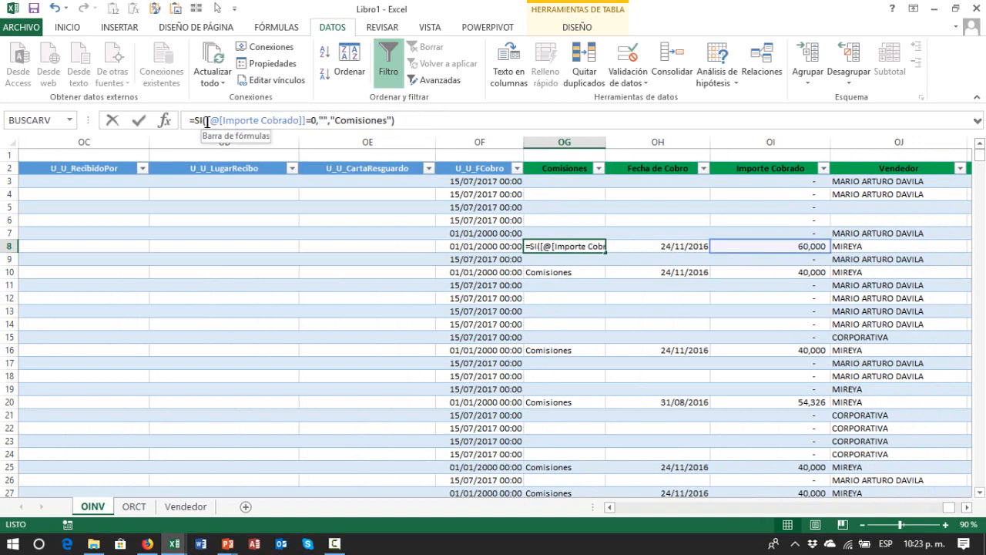
drag(213, 121, 309, 124)
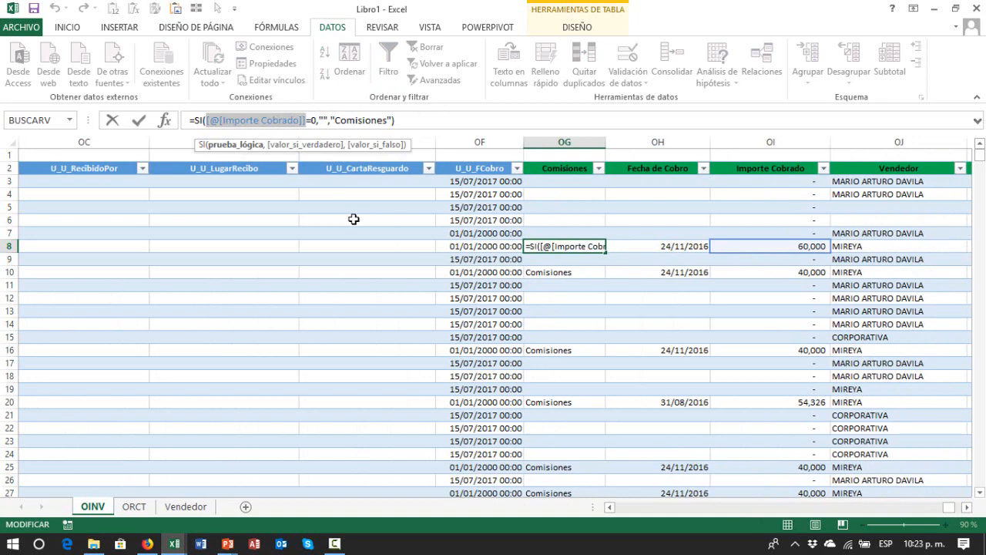
key(BackSpace)
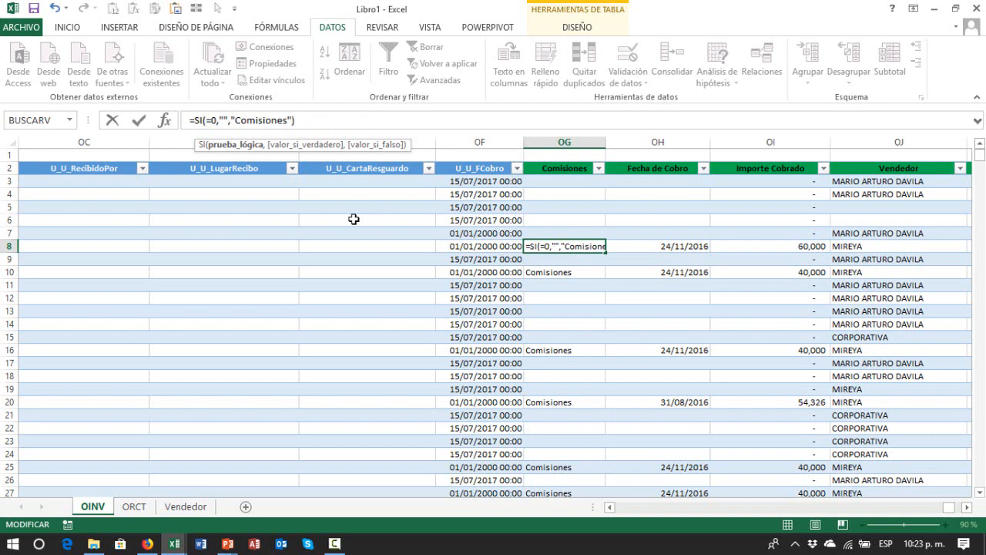
text(oi8)
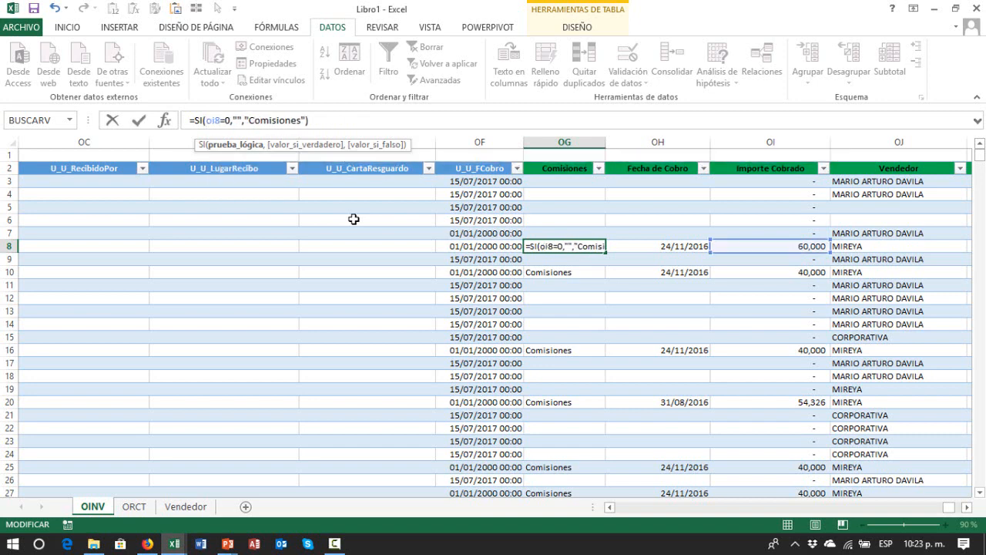
key(Return)
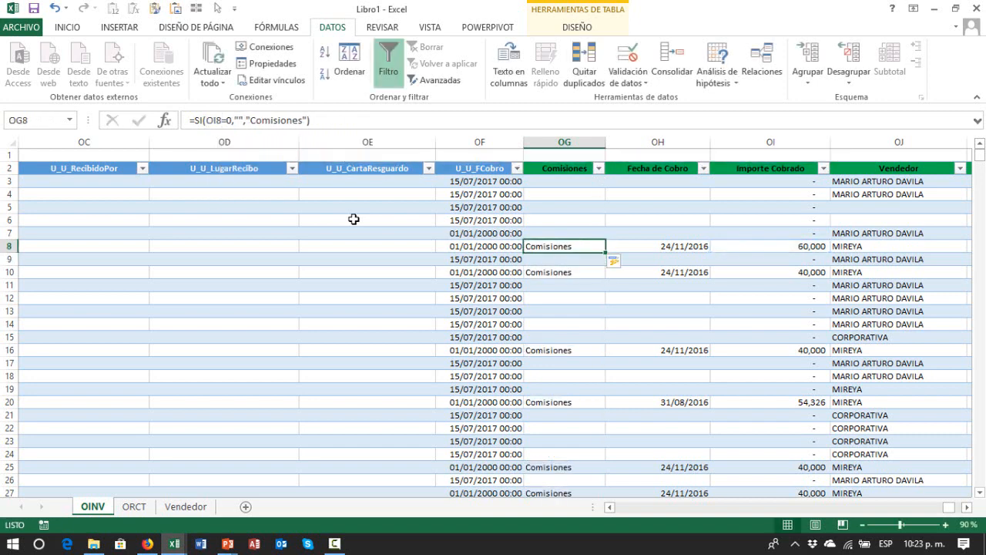
- Check the Comisiones formulas in the cells above and below OG8 for the row references they use
key(Down)
key(Up)
key(Up)
key(Up)
key(Up)
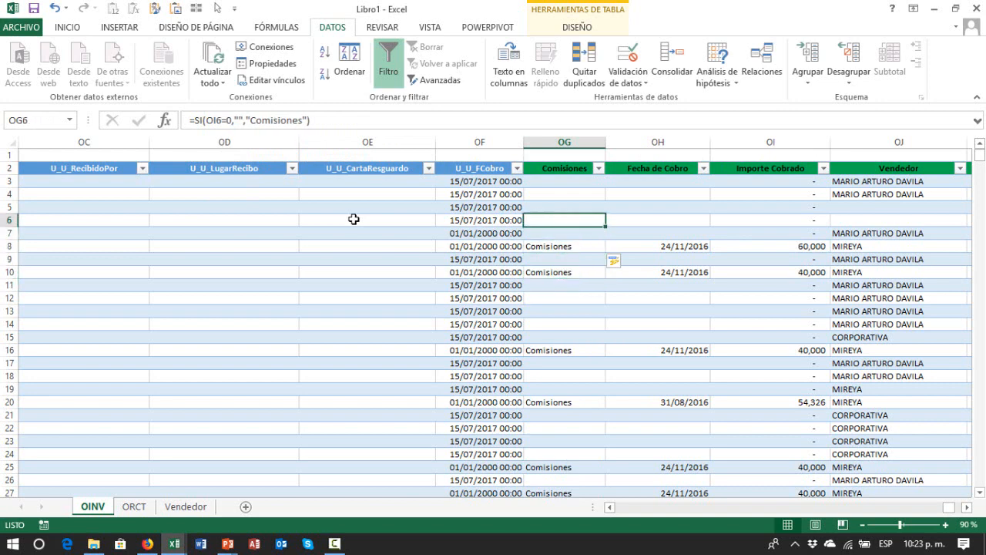
key(Down)
key(Down)
key(Down)
key(Up)
key(Up)
key(Down)
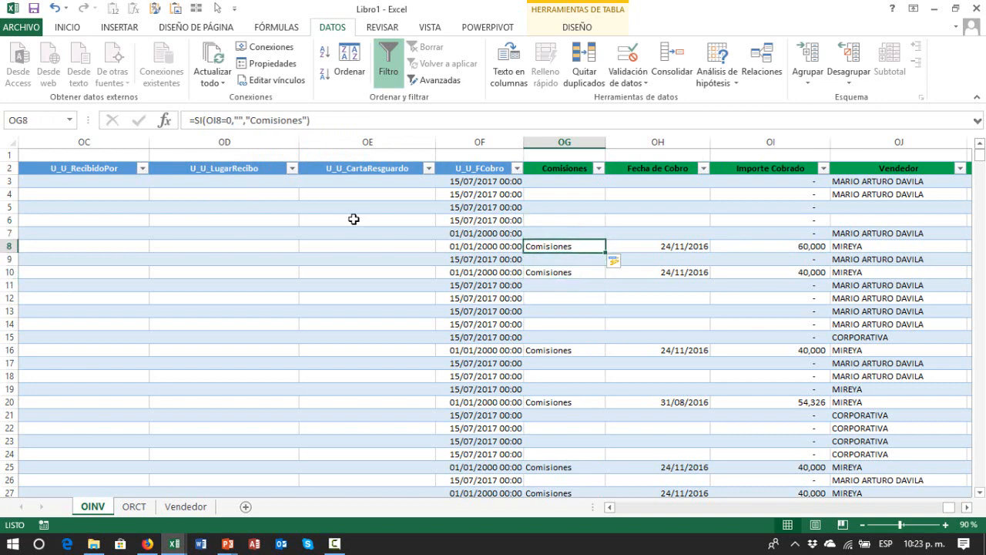
key(Up)
key(Down)
key(Down)
key(Up)
key(Up)
key(Down)
- Undo the replacement of the Importe Cobrado reference in the Comisiones formula and recheck the cells around OG8
key(Right)
key(Right)
key(Left)
key(Left)
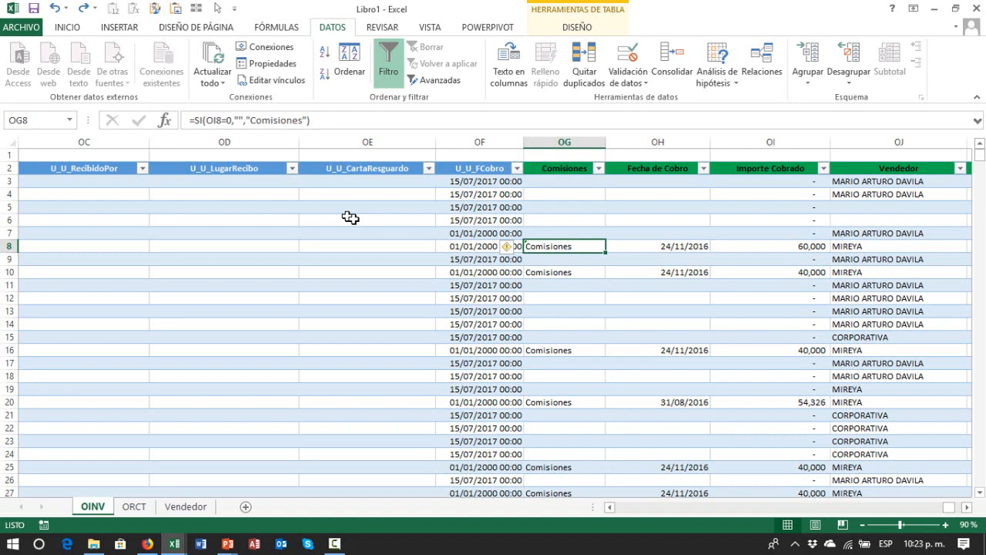
key(ctrl+z)
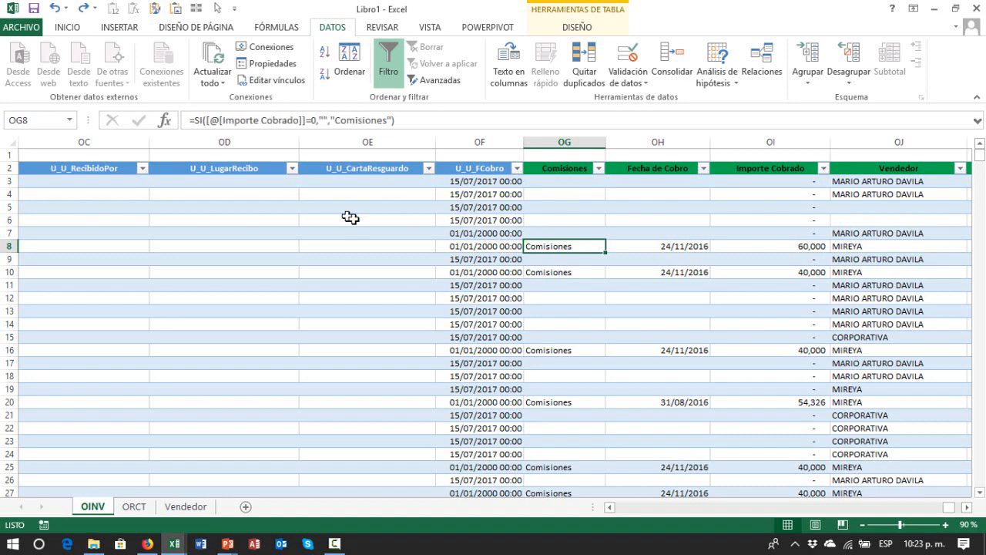
key(Up)
key(Down)
key(Down)
key(Up)
- Select the whole [@[Importe Cobrado]] reference inside the OG8 formula to review it, leaving the formula unedited
key(F2)
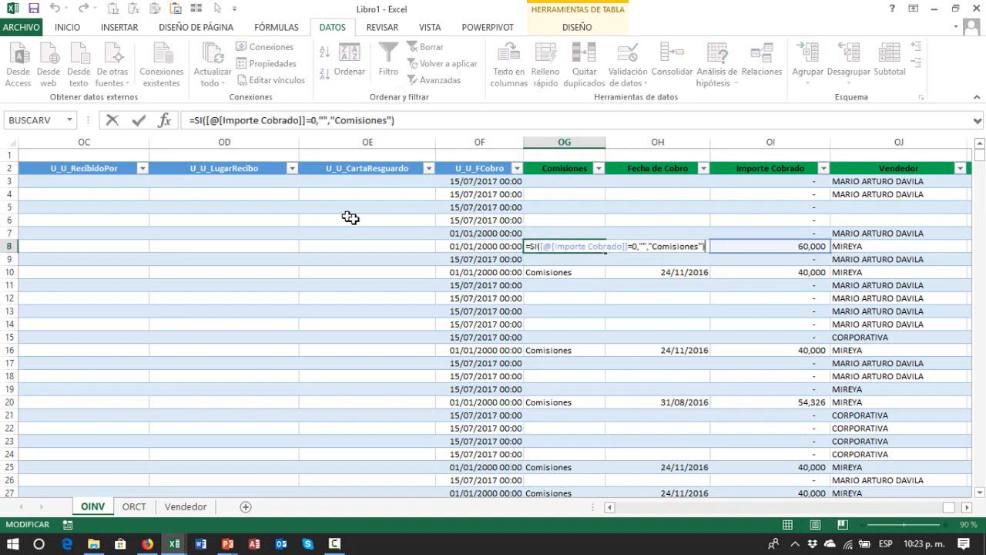
key(Escape)
key(F2)
key(Left)
key(Left)
key(Left)
key(Left)
key(Left)
key(Left)
key(Left)
key(Left)
key(Left)
key(Left)
key(Left)
key(Left)
key(Left)
key(Left)
key(Left)
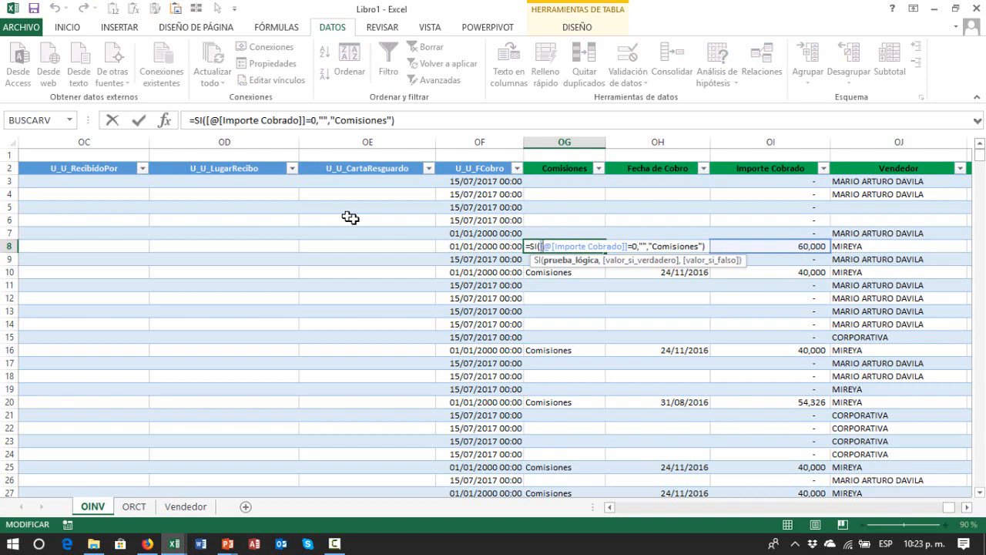
key(ctrl+shift+Right)
key(ctrl+shift+Right)
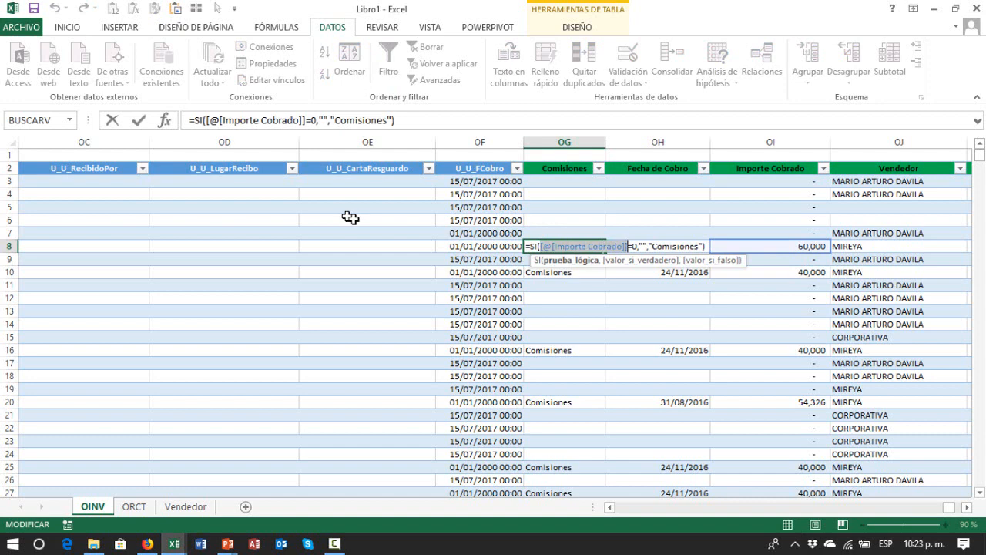
key(Escape)
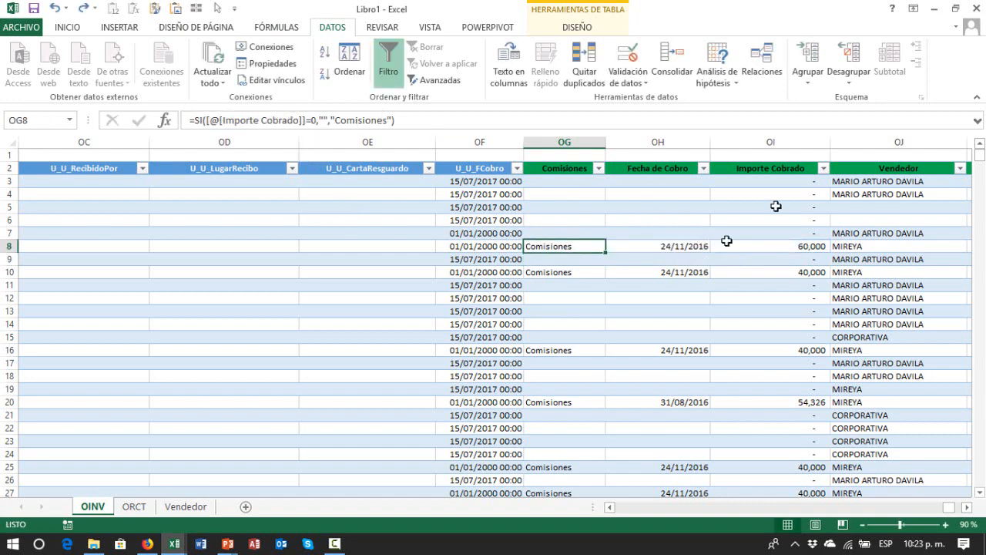
- Compare OI8 with its Comisiones cell in OG8 and display the full Importe Cobrado formula
click(789, 246)
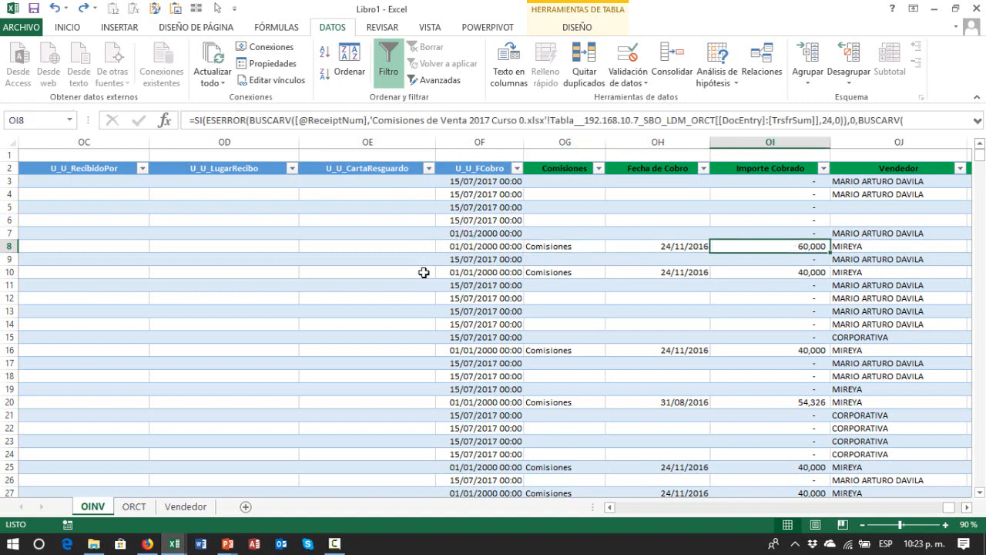
key(Left)
key(Left)
key(Right)
key(Right)
key(F2)
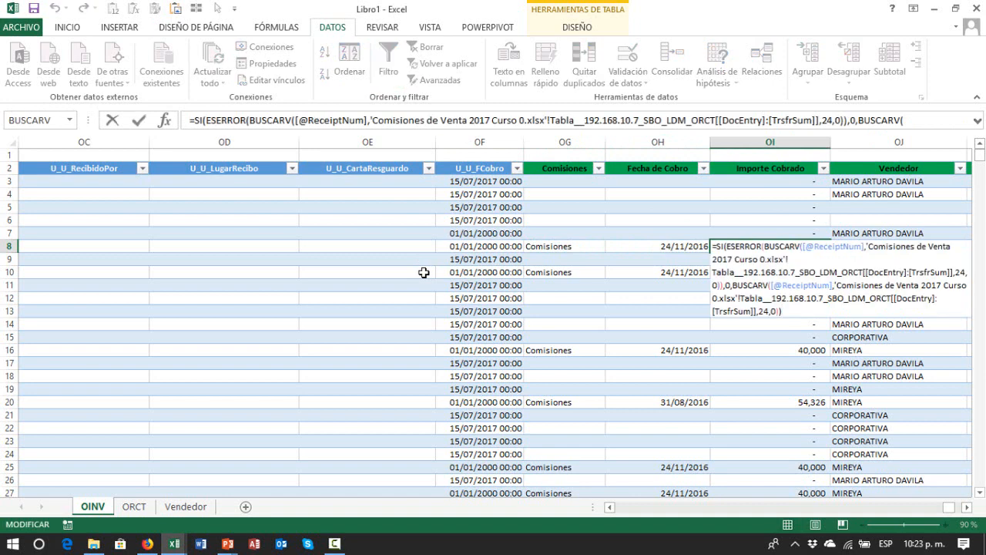
key(Return)
- Go through the Importe Cobrado cells from the header down to OI8 and view the full formula in OI8 again
key(Up)
key(Up)
key(Up)
key(Up)
key(Up)
key(Up)
key(Up)
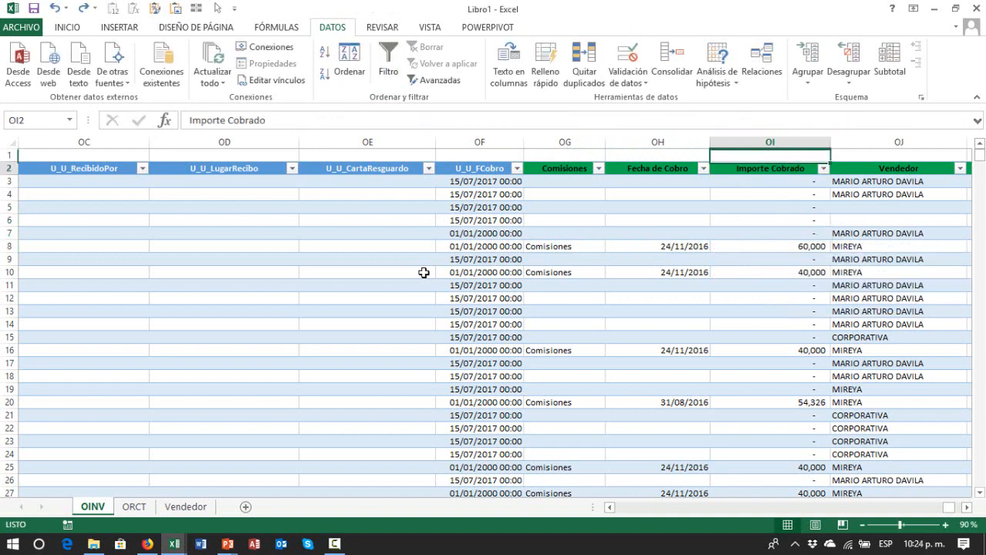
key(Down)
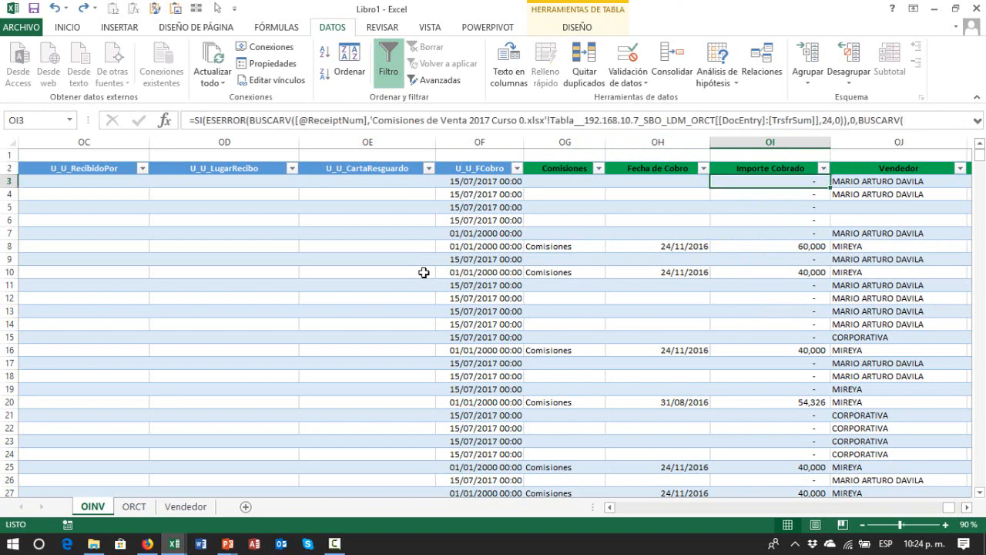
key(Down)
key(Down)
key(Down)
key(Down)
key(Down)
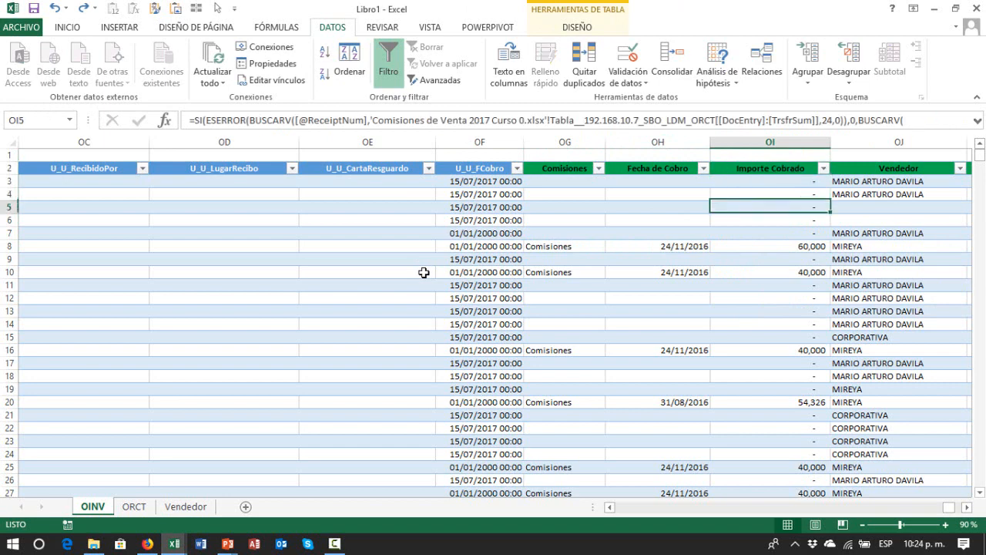
key(F2)
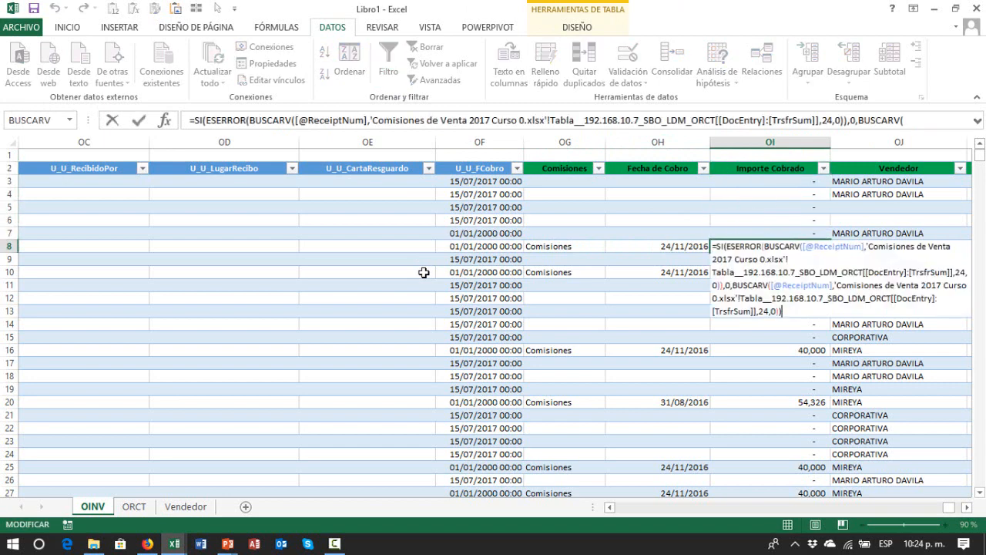
key(Escape)
- Look across row 8 to the Total Comisiones cell OM8 and return to Importe Cobrado in OI8
key(Right)
key(Right)
key(Right)
key(Right)
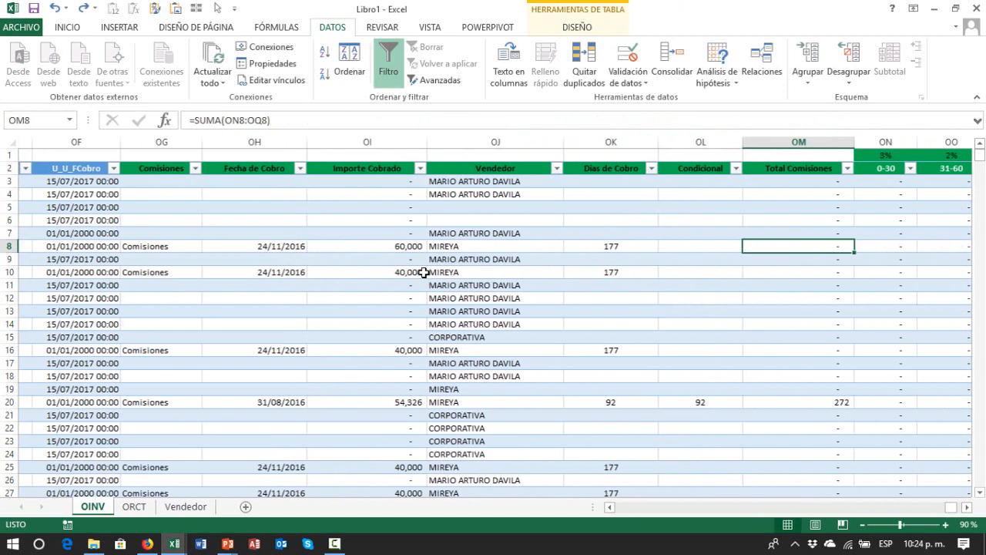
key(Left)
key(Left)
key(Left)
key(Left)
- Open the Importe Cobrado formula in OI8 and highlight its first BUSCARV through the ORCT[[DocEntry]:[TrsfrSum]] lookup range
key(F2)
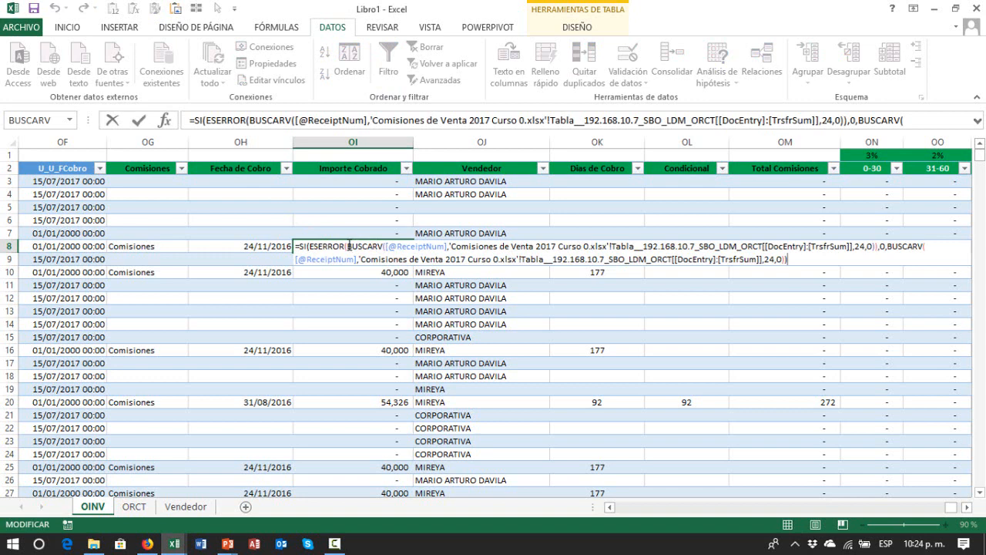
drag(347, 246, 568, 248)
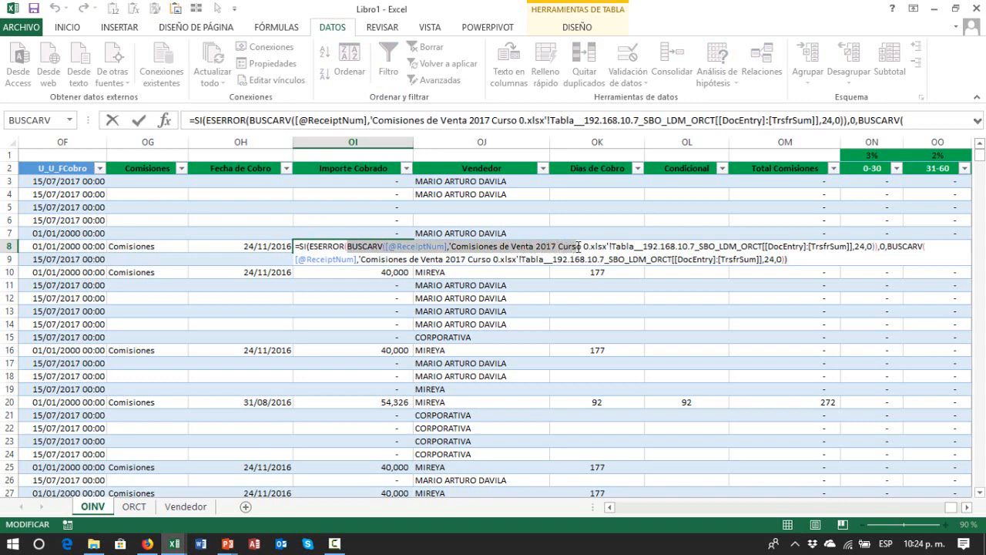
drag(579, 247, 850, 248)
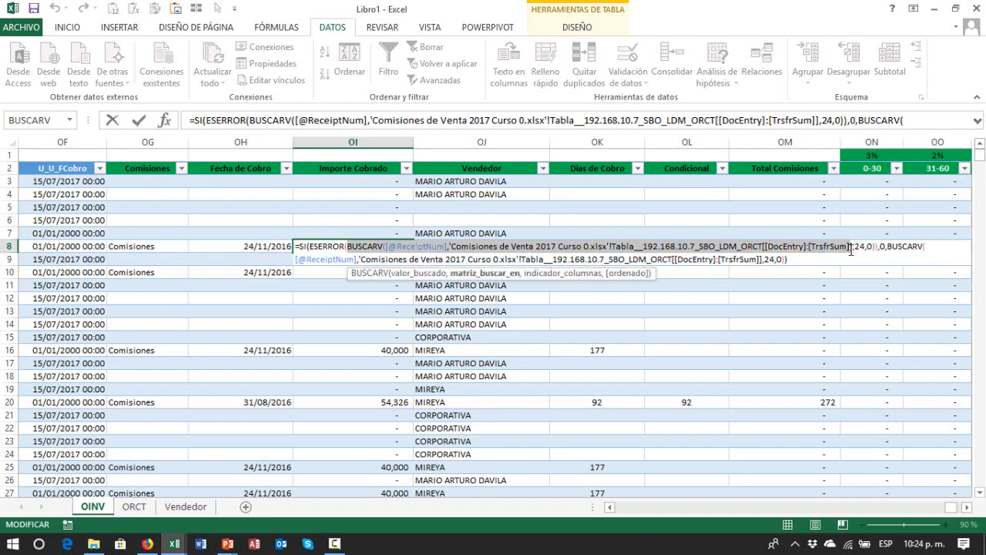
click(378, 248)
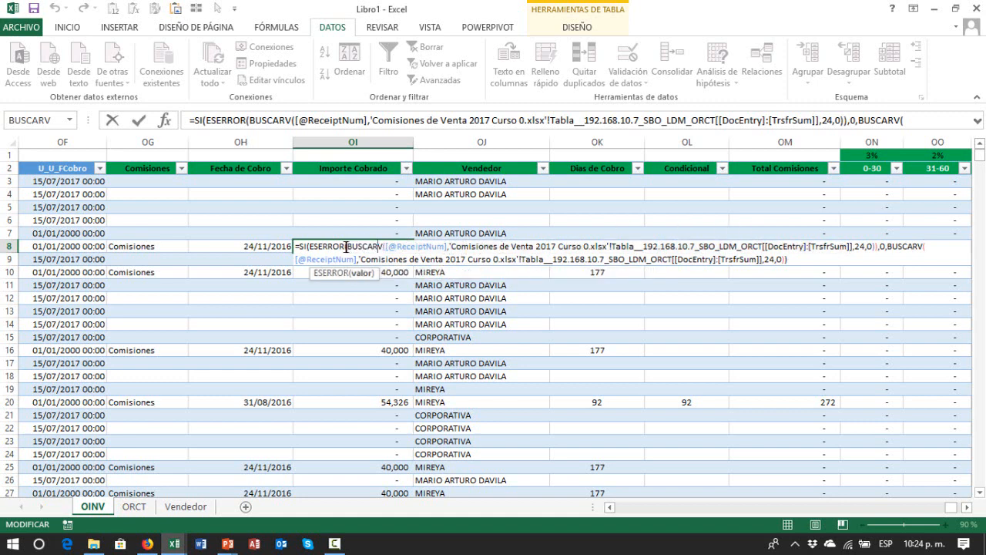
drag(347, 247, 454, 246)
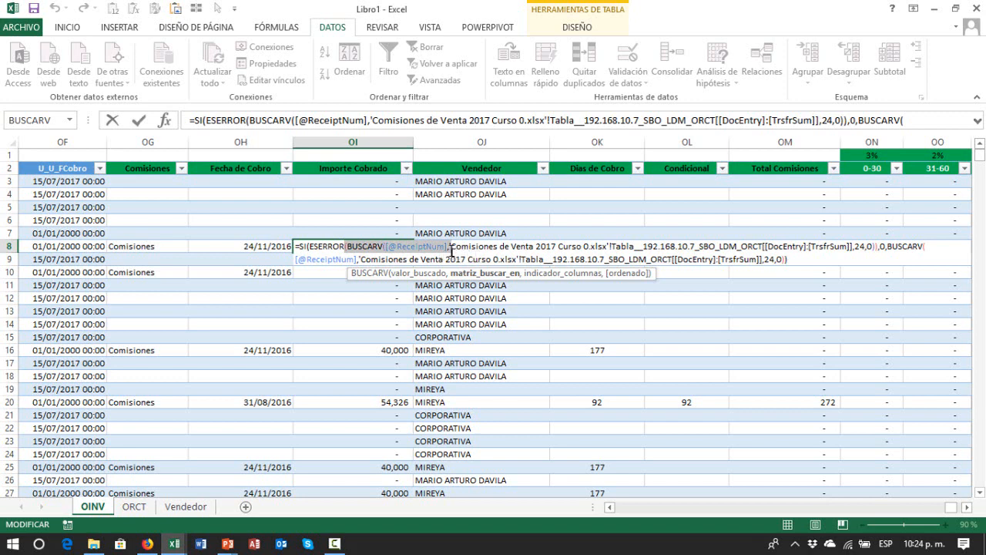
click(447, 247)
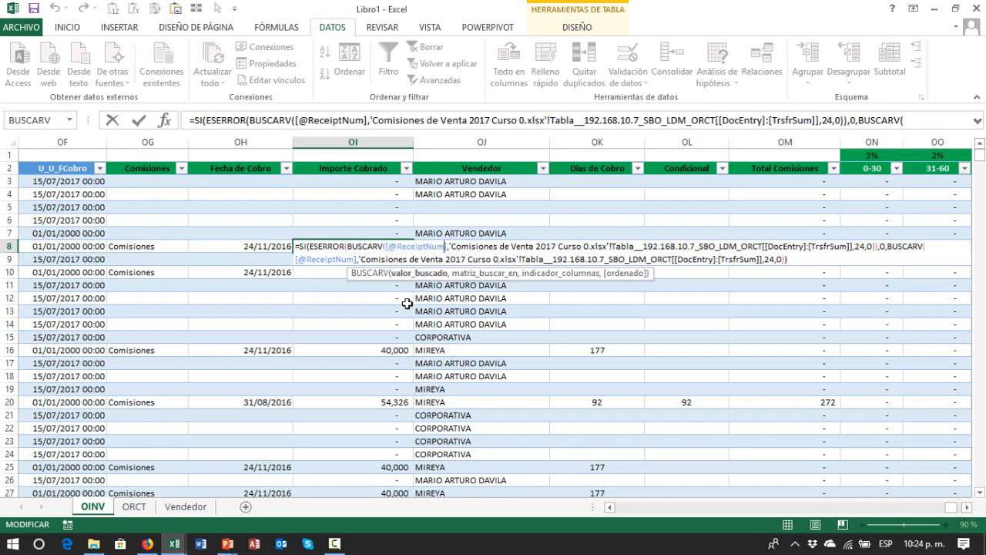
key(Escape)
- Select the OINV header cells from U_U_FCobro back to the first column and search them for "receip"
key(Left)
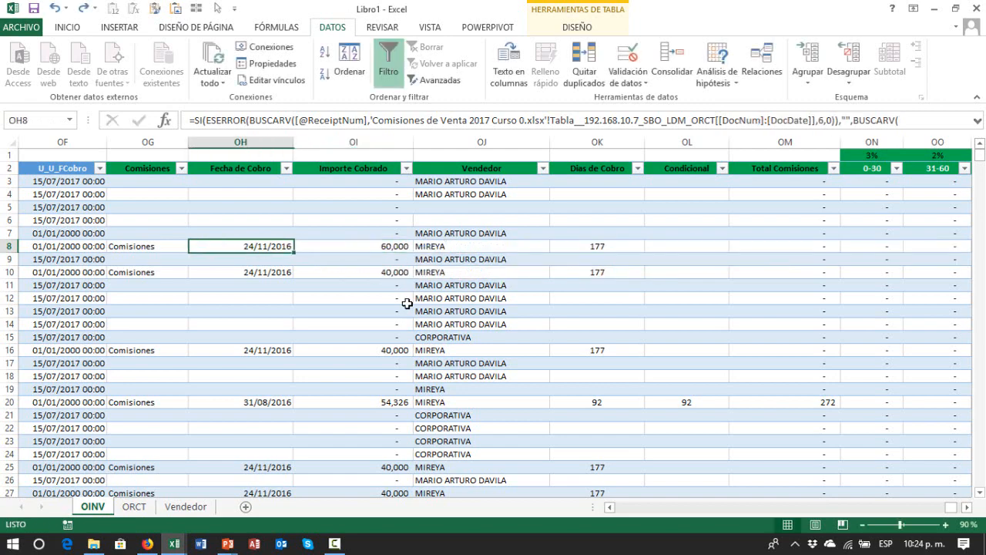
key(Up)
key(Up)
key(Up)
key(Up)
key(Left)
key(Left)
key(Up)
key(Up)
key(ctrl+shift+Left)
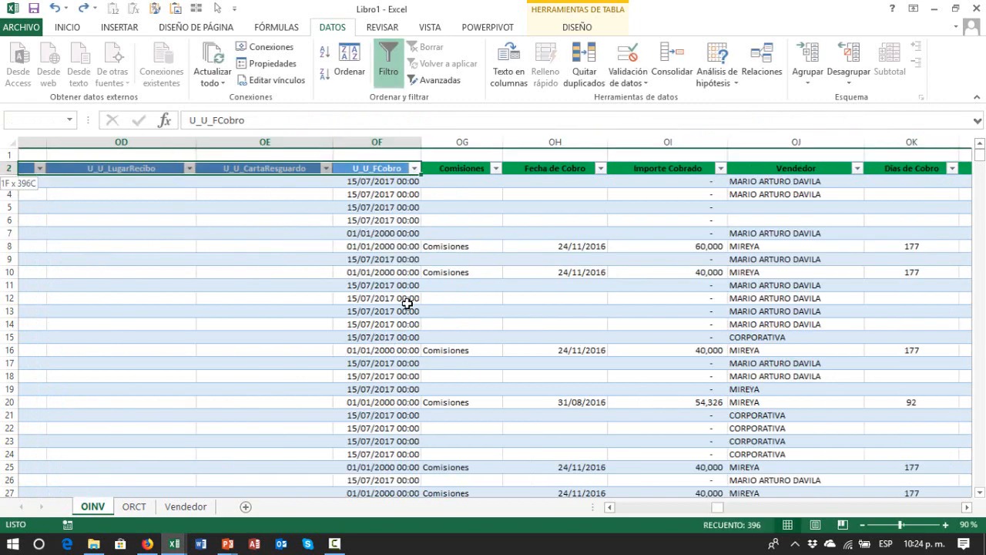
key(ctrl+b)
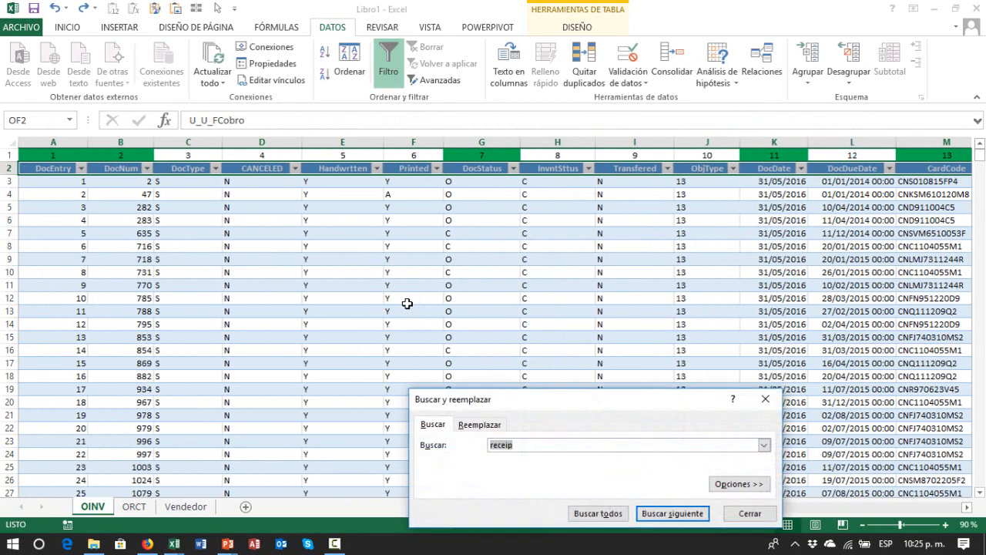
key(Return)
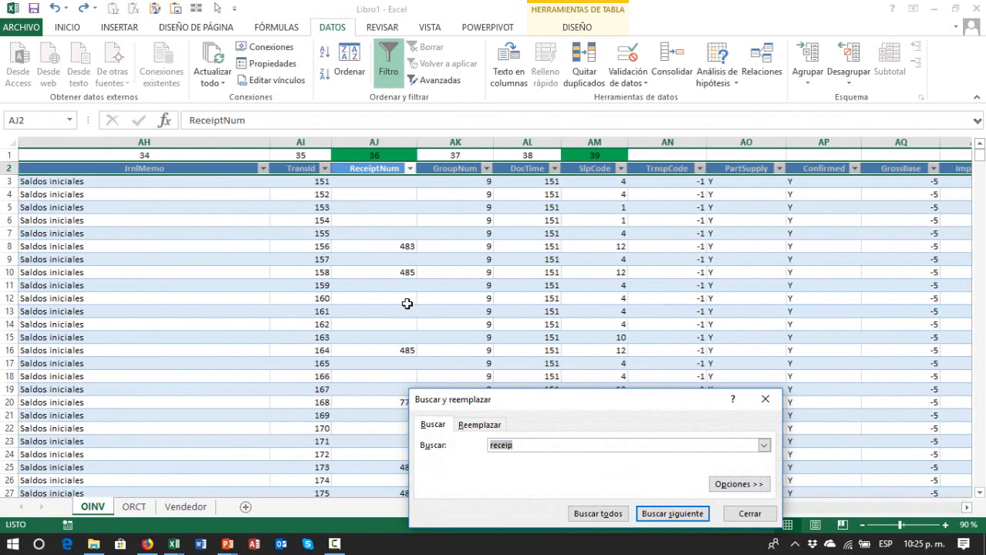
key(Escape)
- Go down through the first ReceiptNum cells in column AJ and return to the column header
key(Down)
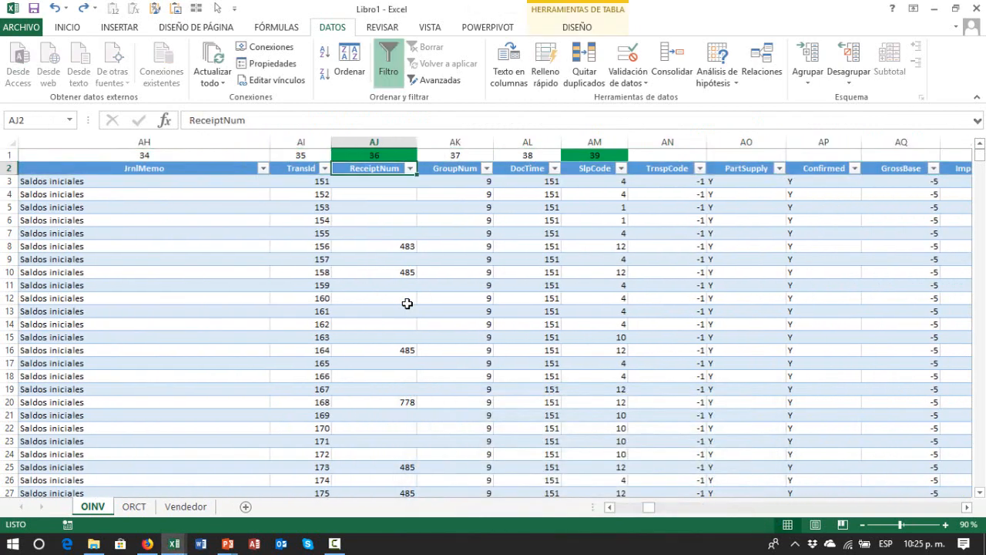
key(Down)
key(Down)
key(Down)
key(Down)
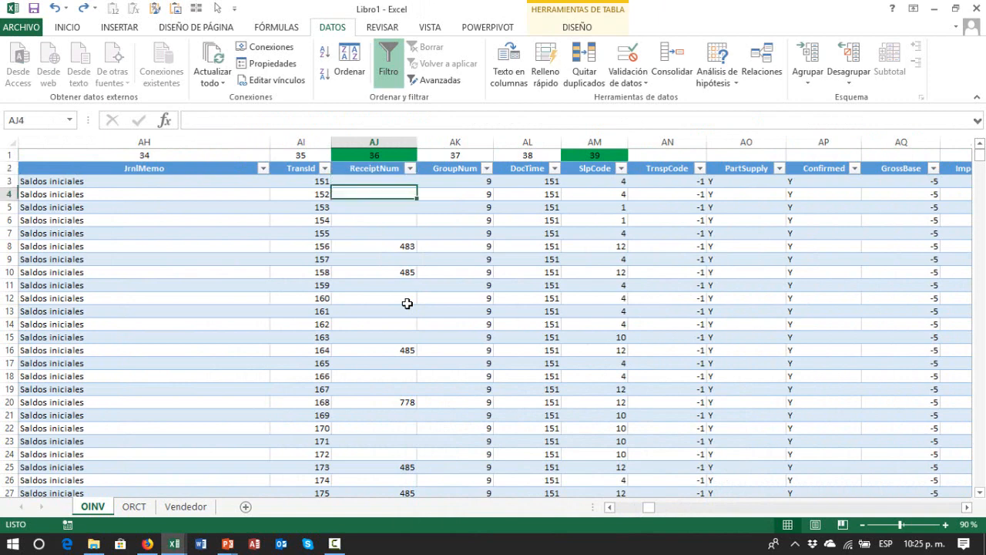
key(Down)
key(Down)
key(Down)
key(Up)
key(Down)
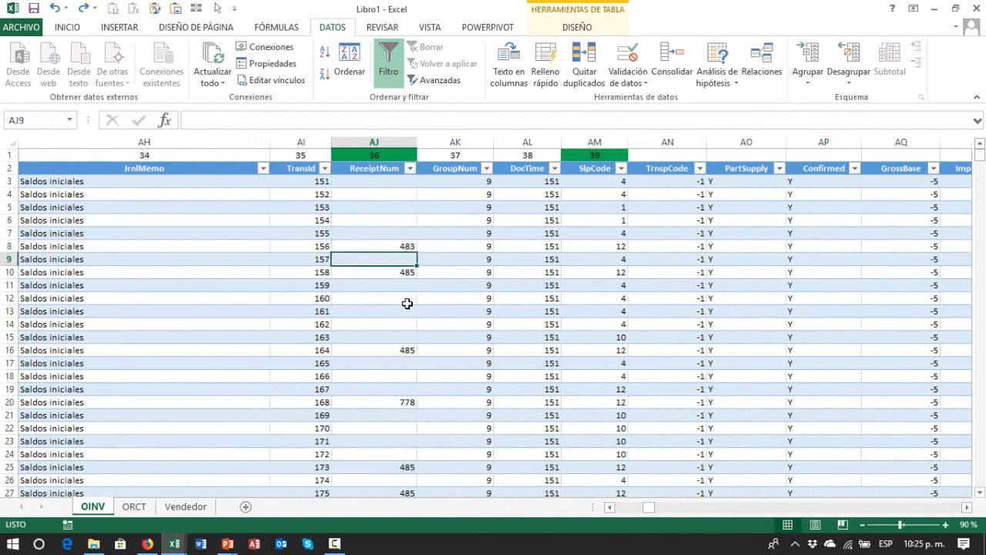
key(Down)
key(Down)
key(Down)
key(Down)
key(Down)
key(Up)
key(Up)
key(Up)
key(Up)
key(Up)
key(Up)
key(Up)
key(Up)
key(Up)
key(Up)
key(Up)
key(Up)
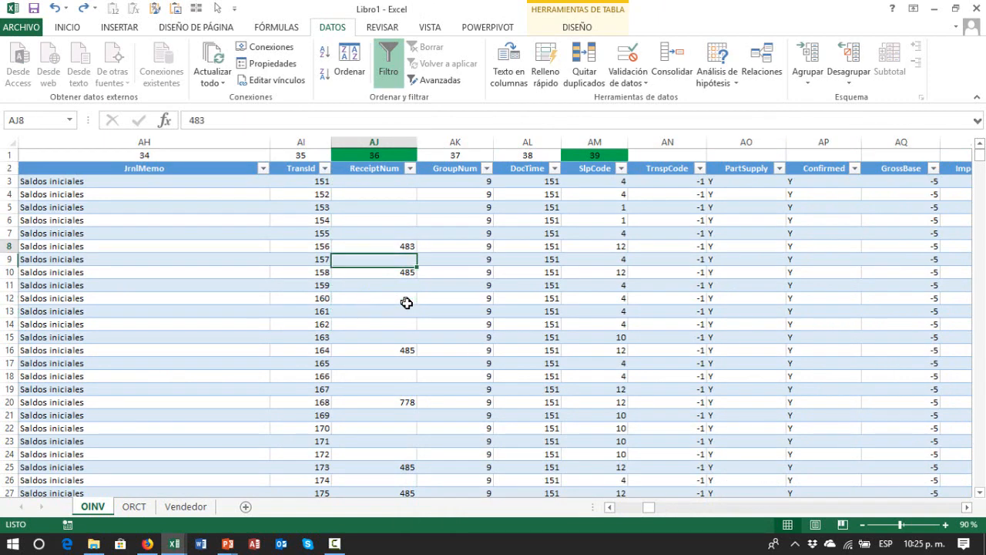
- Select the ReceiptNum column from its header AJ2 down to row 67 to review which invoices have receipt numbers
key(shift+Down)
key(shift+Down)
key(shift+Down)
key(shift+Down)
key(shift+Down)
key(shift+Down)
key(shift+Down)
key(shift+Down)
key(shift+Down)
key(shift+Down)
key(shift+Down)
key(shift+Down)
key(shift+Down)
key(shift+Down)
key(shift+Down)
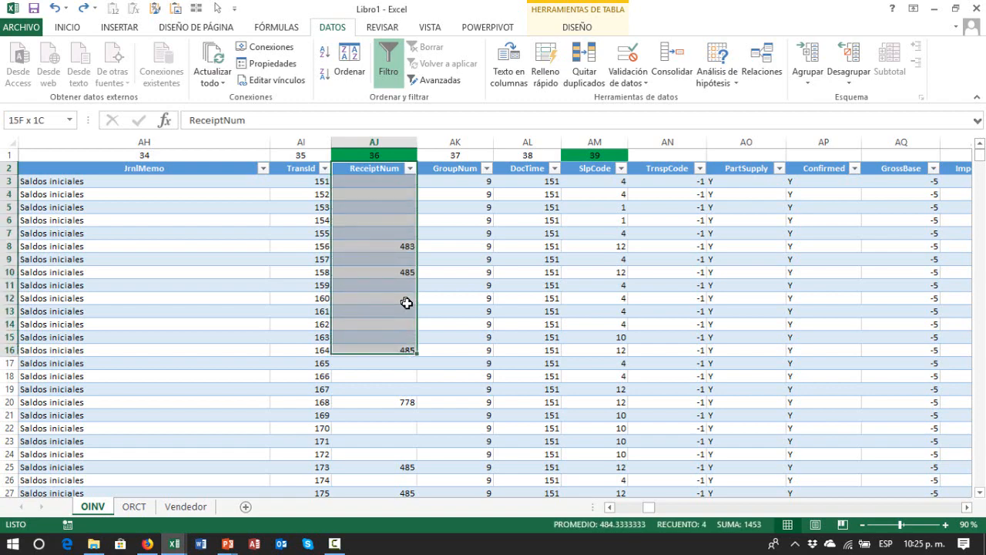
key(shift+Down)
key(shift+Down)
key(shift+Down)
key(shift+Down)
key(shift+Down)
key(shift+Down)
key(shift+Down)
key(shift+Down)
key(shift+Down)
key(shift+Down)
key(shift+Down)
key(shift+Down)
key(shift+Down)
key(shift+Down)
key(shift+Down)
key(shift+Down)
key(shift+Down)
key(shift+Down)
key(shift+Down)
key(shift+Down)
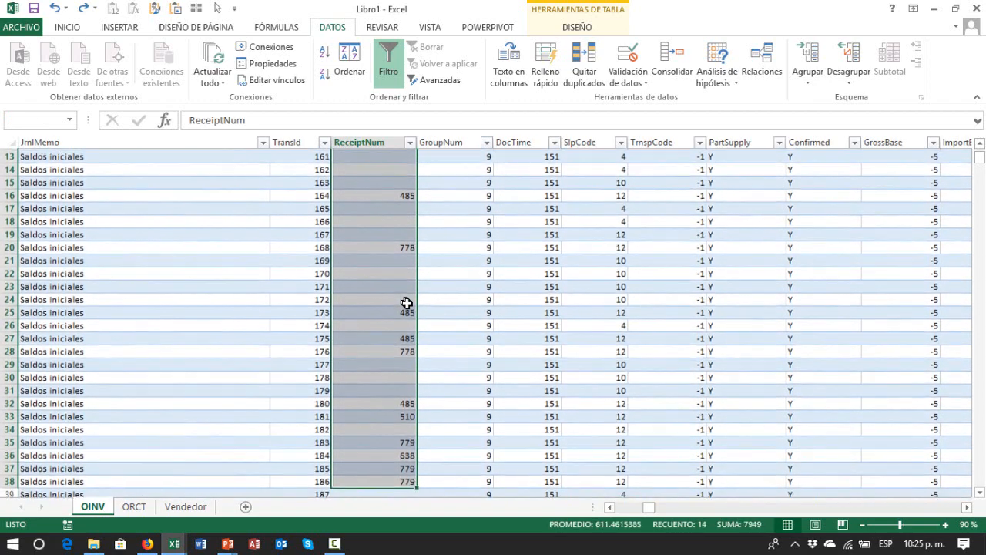
key(shift+Down)
key(shift+Down)
key(shift+Down)
key(shift+Down)
key(shift+Down)
key(shift+Down)
key(shift+Down)
key(shift+Down)
key(shift+Down)
key(shift+Down)
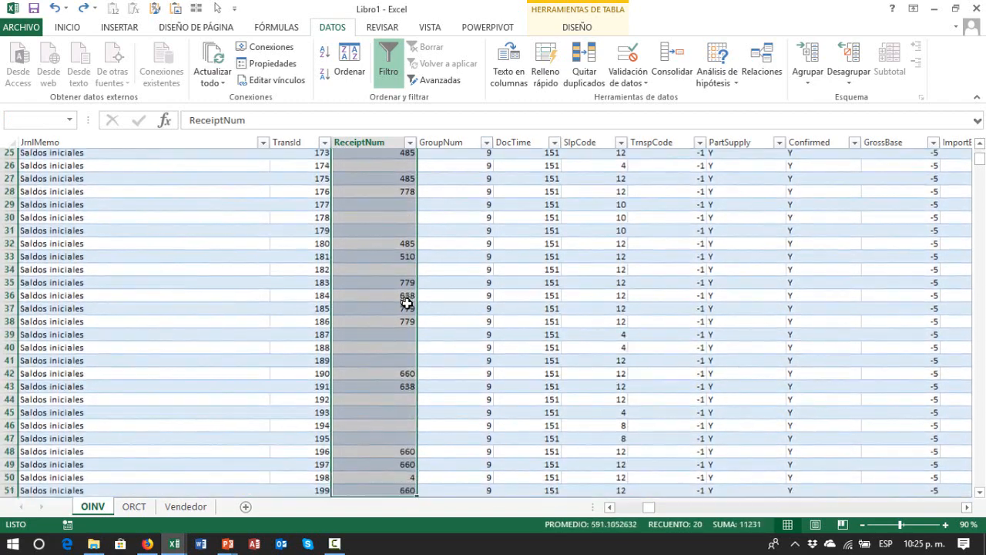
key(shift+Down)
key(shift+Down)
key(shift+Down)
key(shift+Down)
key(shift+Down)
key(shift+Down)
key(shift+Down)
key(shift+Down)
key(shift+Down)
key(shift+Down)
key(shift+Down)
key(shift+Down)
key(shift+Down)
key(shift+Down)
key(shift+Down)
key(shift+Down)
key(shift+Down)
key(shift+Down)
key(shift+Down)
key(shift+Down)
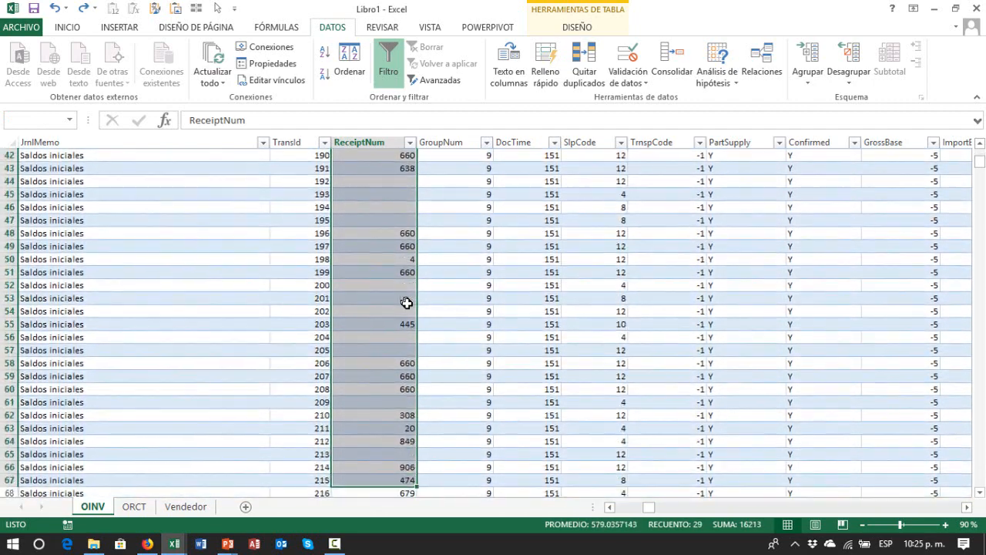
- Clear the ReceiptNum range selection and go from the column header to the receipt number in AJ8
key(Up)
key(Down)
key(Down)
key(Down)
key(Down)
key(Down)
key(Down)
key(Down)
key(Down)
key(Down)
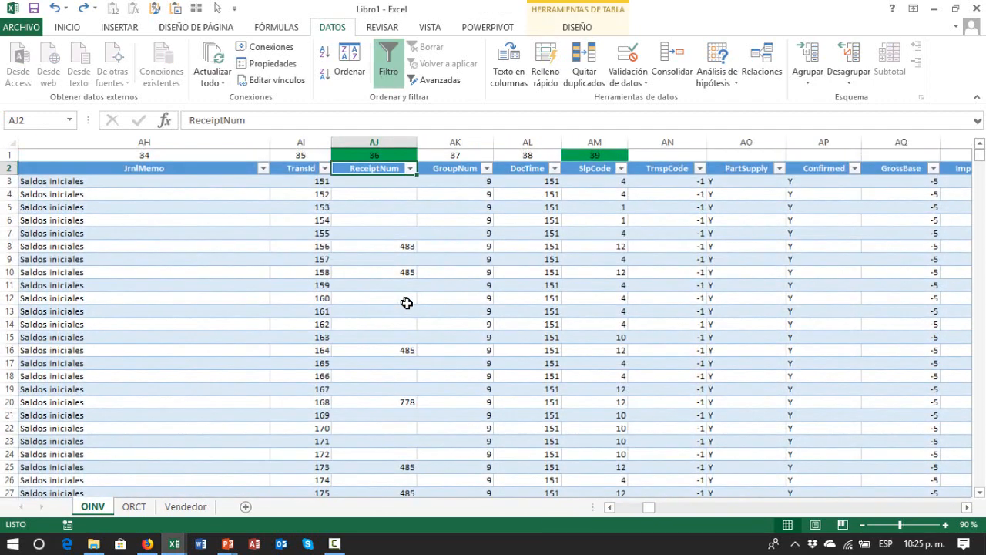
key(Up)
key(Up)
key(Up)
key(Up)
key(Up)
key(Up)
key(Up)
key(Up)
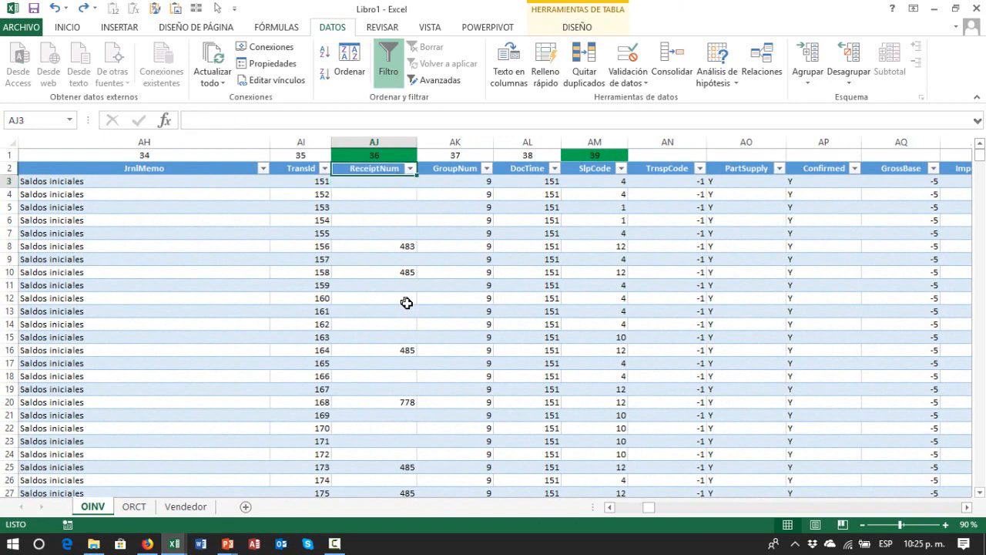
key(Down)
key(Down)
key(Down)
key(Down)
key(Down)
key(Down)
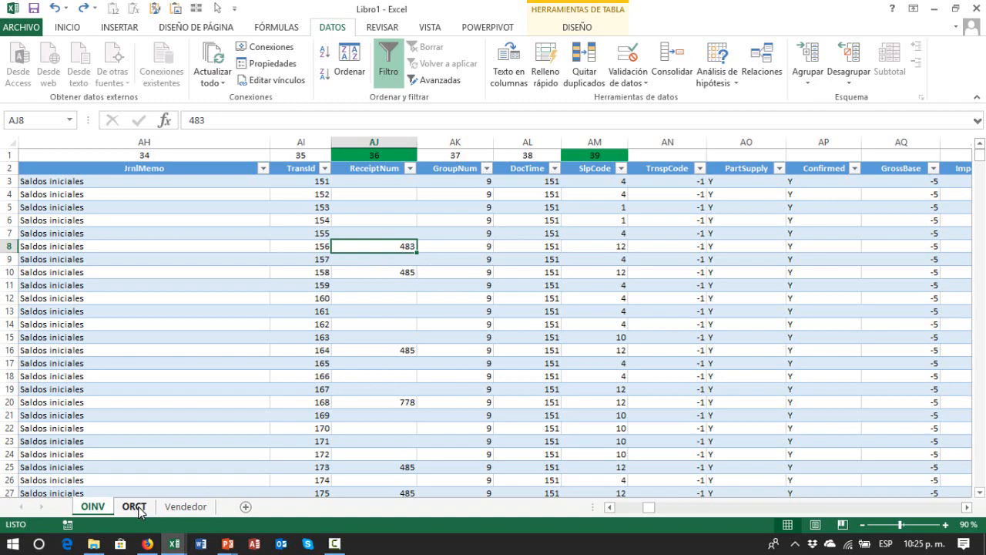
- Select row 8 from its ReceiptNum cell back to DocEntry to review the invoice linked to that receipt
key(shift+Left)
key(shift+Left)
key(shift+Left)
key(shift+Left)
key(shift+Left)
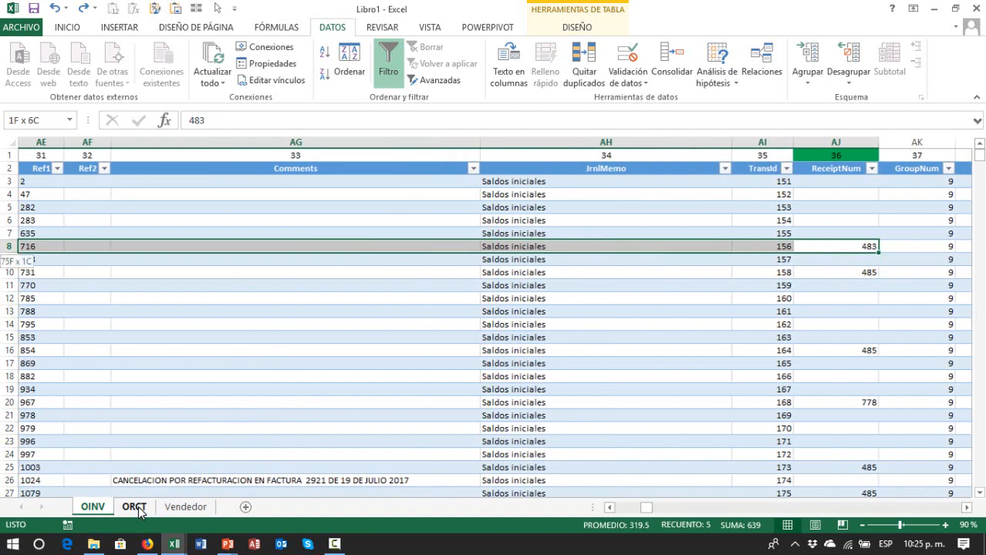
key(shift+Home)
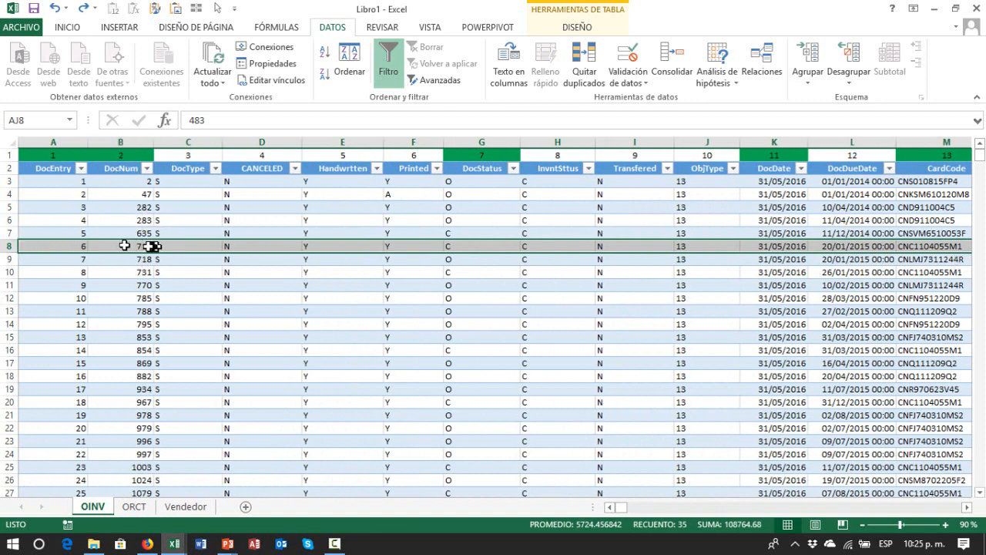
- Return to the cells around ReceiptNum in row 8 and select TransId through GroupNum, AI8:AK8
key(Right)
key(Right)
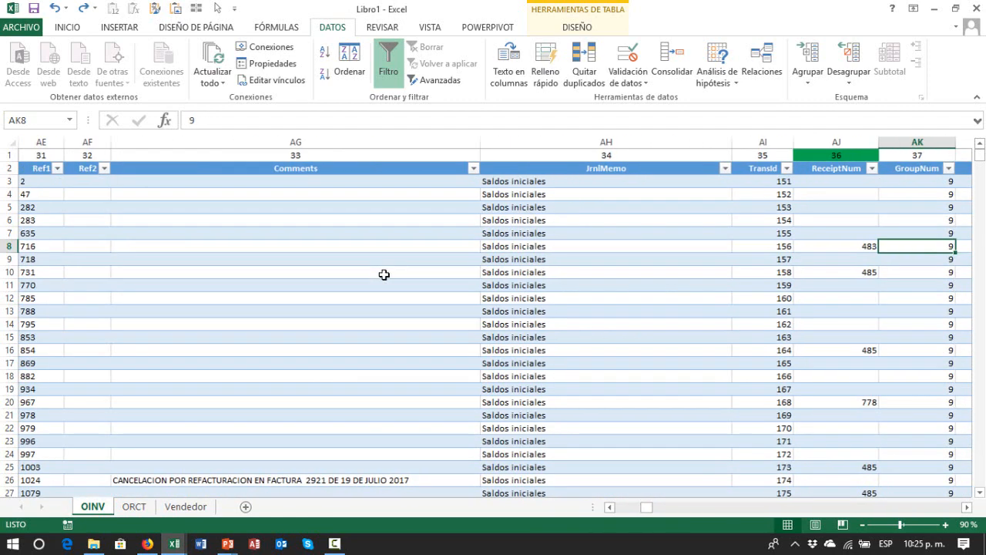
key(Left)
key(Left)
key(Right)
key(Right)
key(Right)
key(Left)
key(Left)
key(Left)
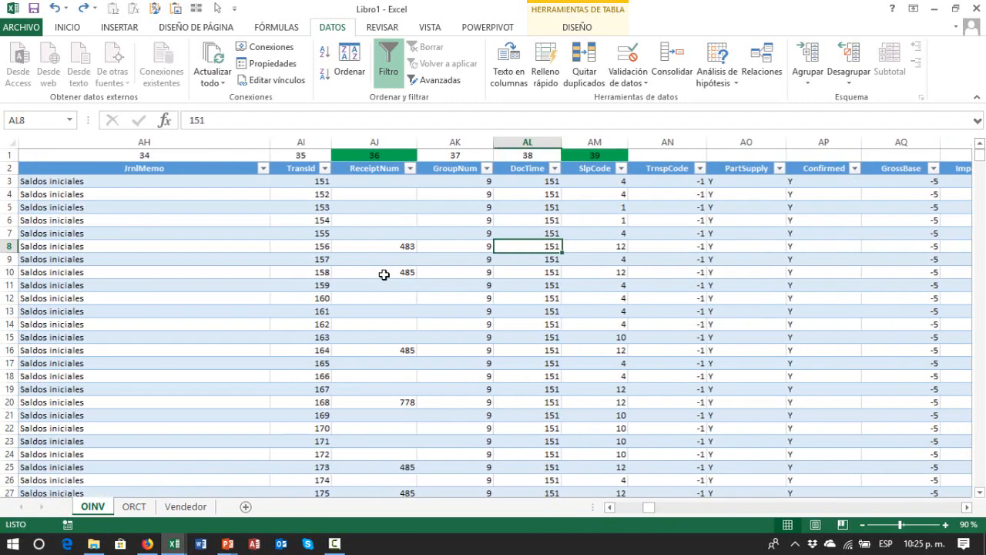
key(Left)
key(shift+Right)
key(shift+Right)
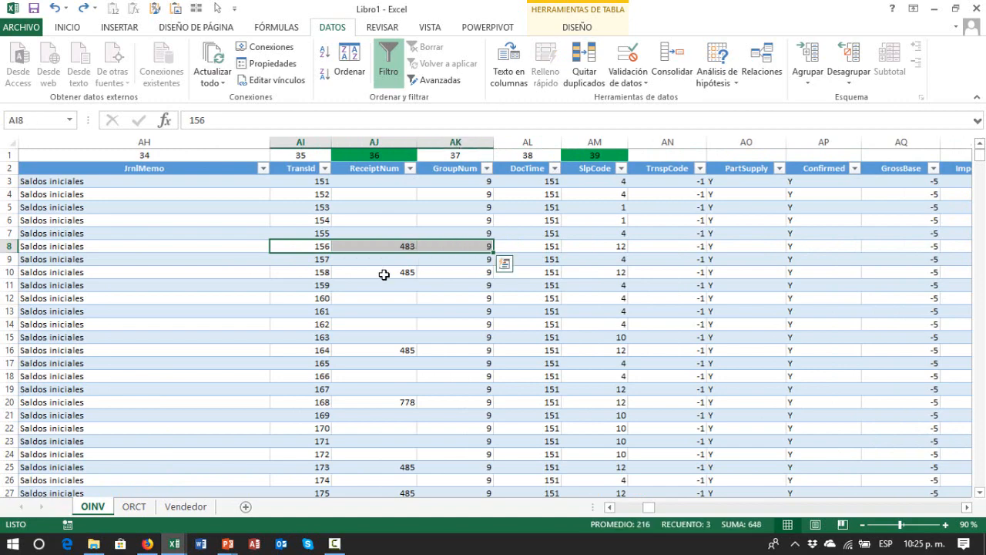
- Open the ORCT sheet and go to the first record in the DocEntry column, cell A2
click(134, 508)
click(171, 348)
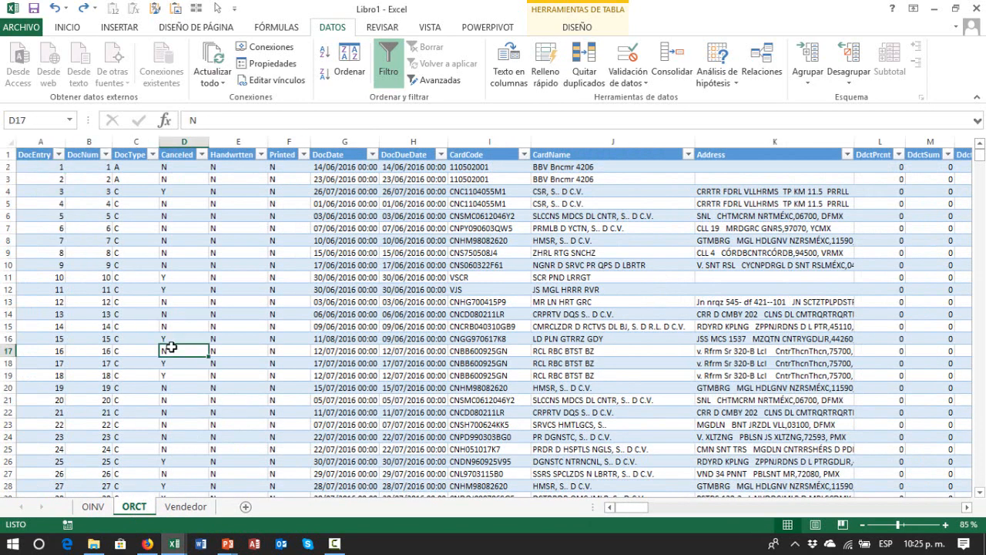
key(ctrl+Left)
key(Right)
key(ctrl+Up)
key(Left)
key(Down)
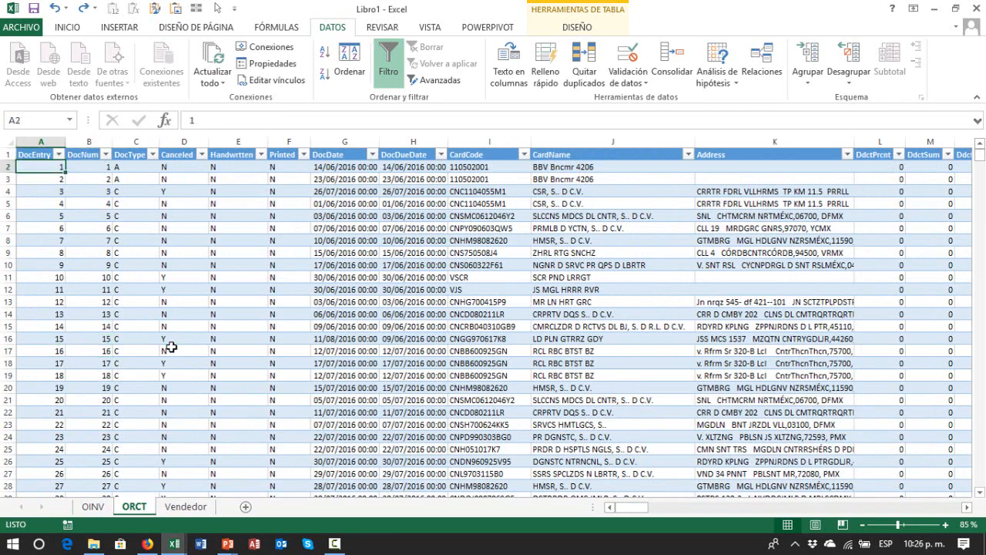
- Look through the first DocEntry numbers of the ORCT table and return to the column header in A1
key(Down)
key(Down)
key(Down)
key(Up)
key(Up)
key(Up)
key(Up)
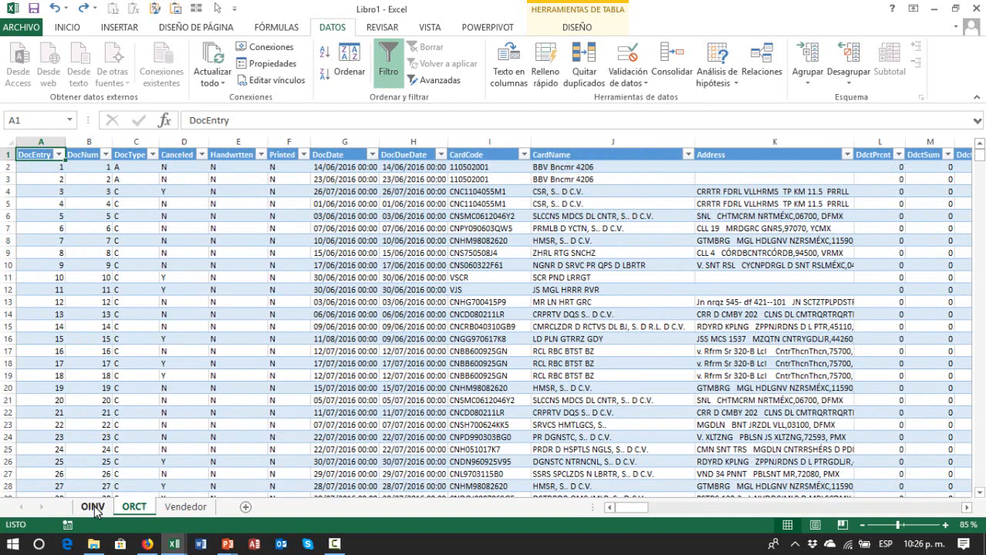
- Select the whole DocEntry column in ORCT and find the record with DocEntry 483
click(92, 506)
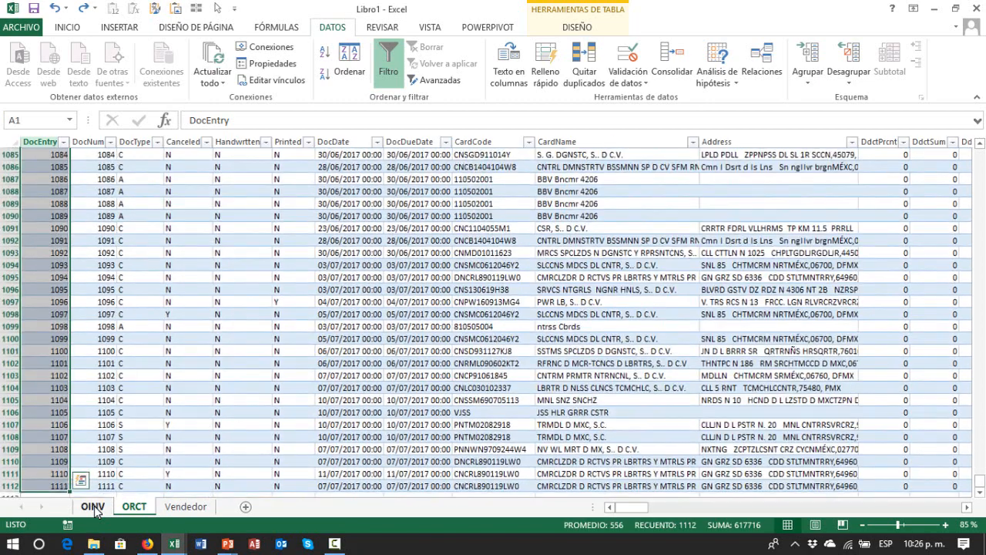
key(ctrl+b)
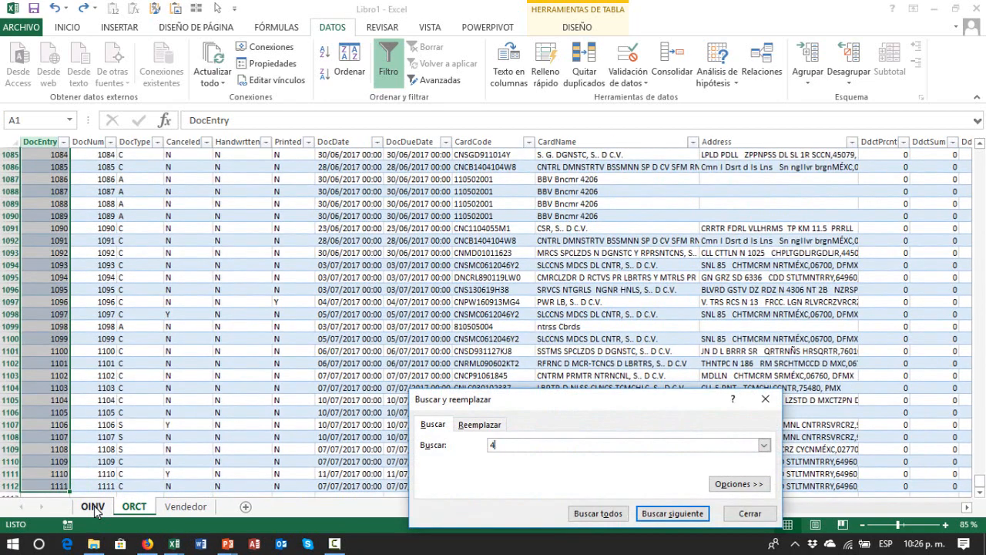
key(Return)
key(Escape)
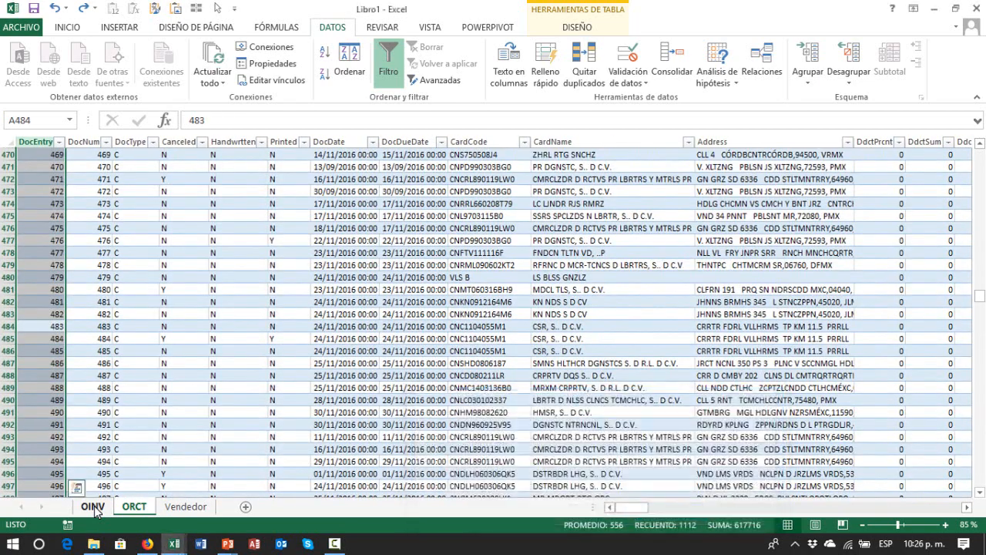
- Select row 484 from DocEntry through JrnlMemo to review the receipt's data, and go to its DocTotal in AI484
key(shift+Right)
key(shift+Right)
key(shift+Right)
key(shift+Right)
key(shift+Right)
key(shift+Right)
key(shift+Right)
key(shift+Right)
key(shift+Right)
key(shift+Right)
key(shift+Right)
key(shift+Right)
key(shift+Right)
key(shift+Right)
key(shift+Right)
key(shift+Right)
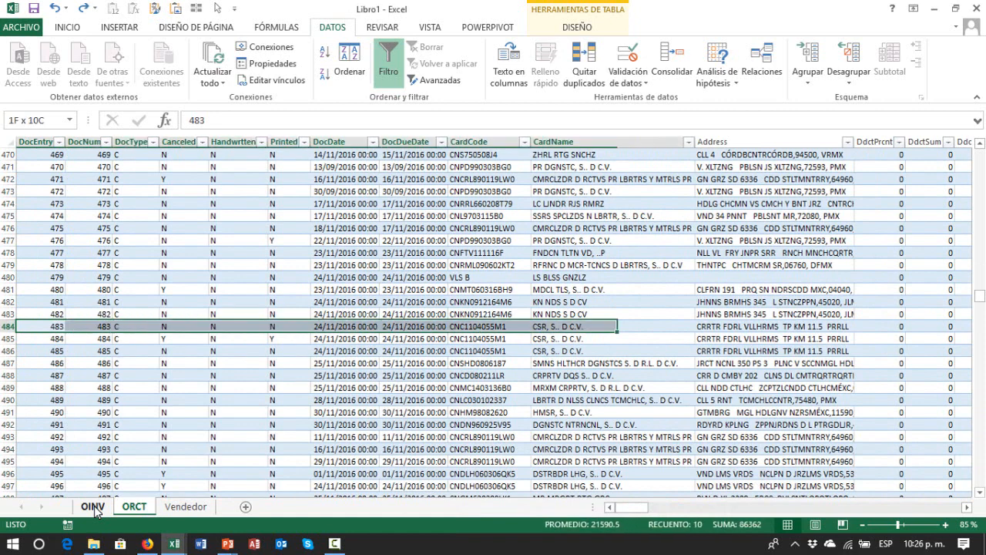
key(shift+Right)
key(shift+Right)
key(shift+Right)
key(shift+Right)
key(shift+Right)
key(shift+Right)
key(shift+Right)
key(shift+Right)
key(shift+Right)
key(shift+Right)
key(shift+Right)
key(shift+Right)
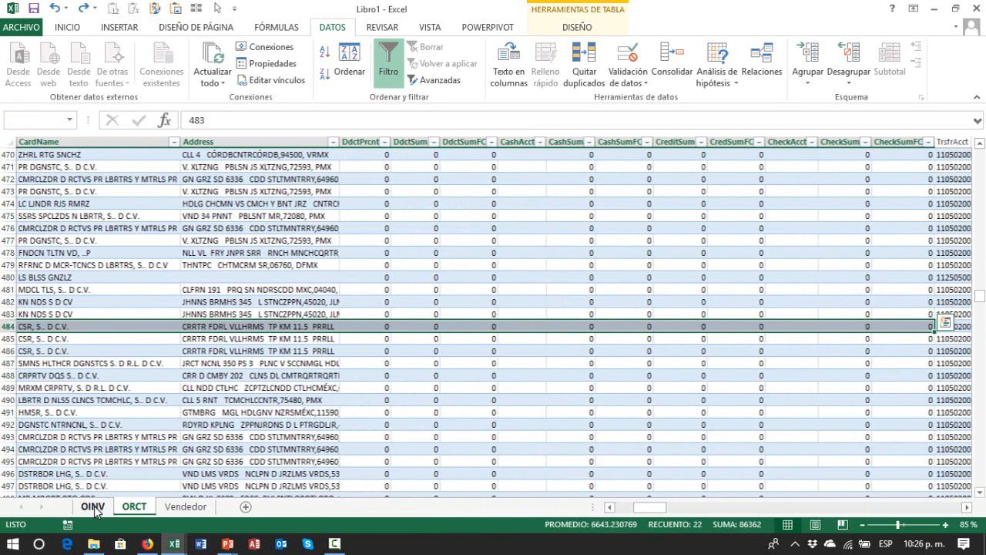
key(shift+Right)
key(shift+Right)
key(shift+Right)
key(shift+Right)
key(shift+Right)
key(shift+Right)
key(shift+Right)
key(shift+Right)
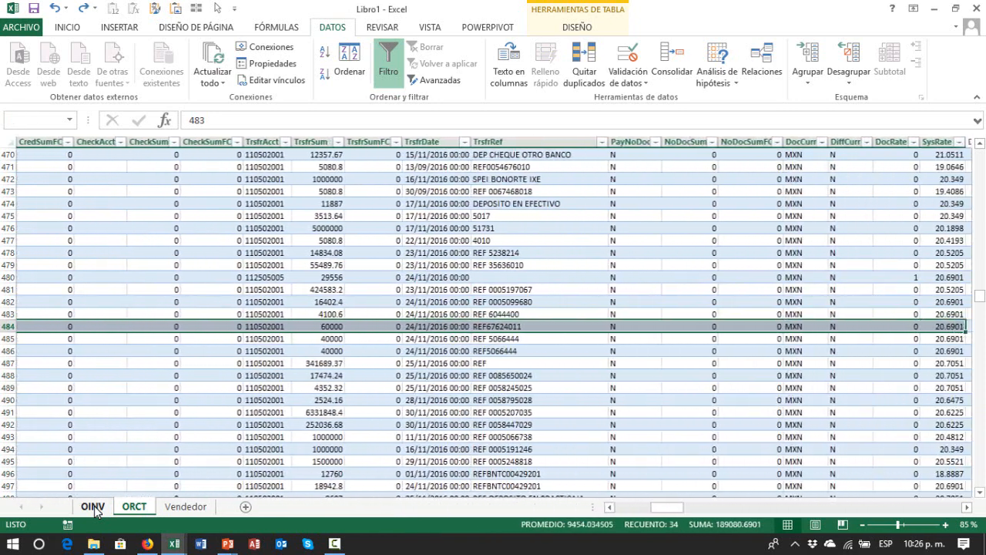
key(shift+Right)
key(shift+Right)
key(shift+Right)
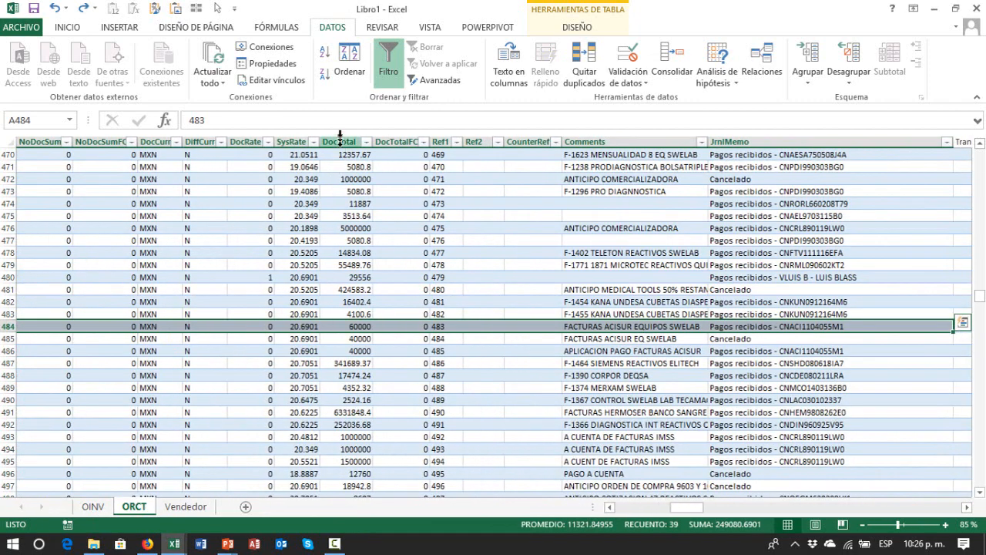
click(345, 325)
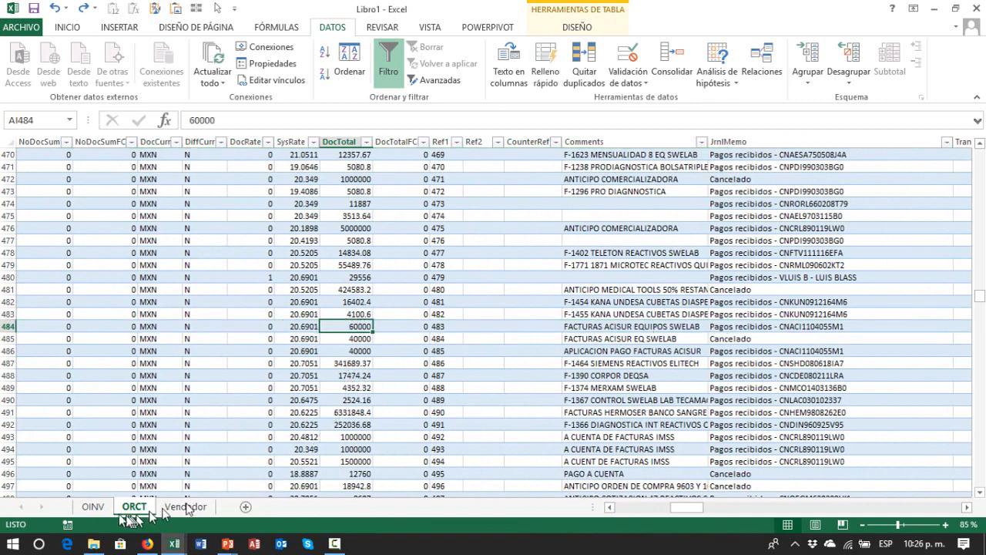
- Return to the OINV sheet and move along row 8 to the Importe Cobrado formula in OI8
click(94, 507)
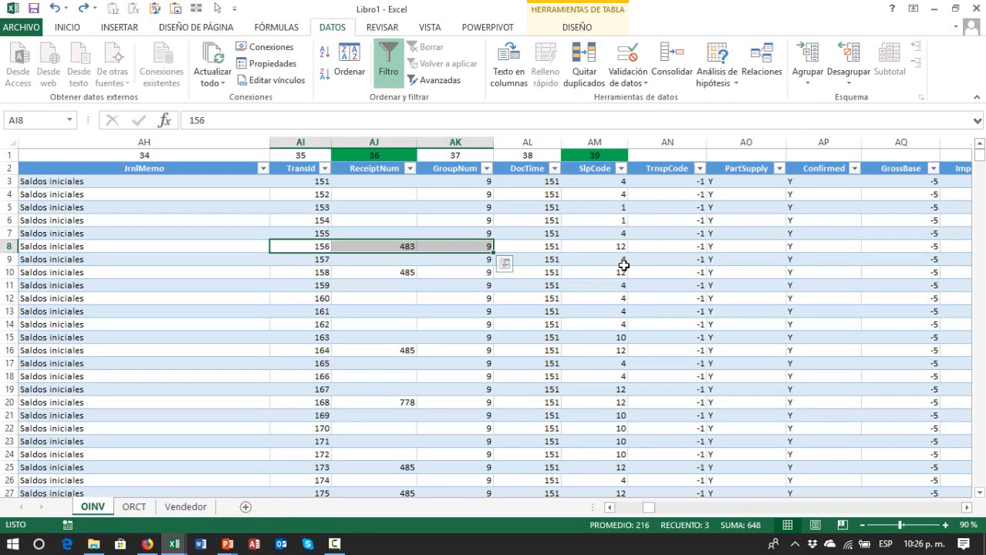
key(Right)
key(Right)
key(Right)
key(Right)
key(Right)
key(Right)
key(Right)
key(Right)
key(Right)
key(Right)
key(Right)
key(Right)
key(Right)
key(Right)
key(Right)
key(Right)
key(Right)
key(Right)
key(Right)
key(Right)
key(Right)
key(Right)
key(Right)
key(Right)
key(Right)
key(Right)
key(Right)
key(Right)
key(Right)
key(Right)
key(Right)
key(Right)
key(Right)
key(Right)
key(Right)
key(Right)
key(Right)
key(Right)
key(Right)
key(Right)
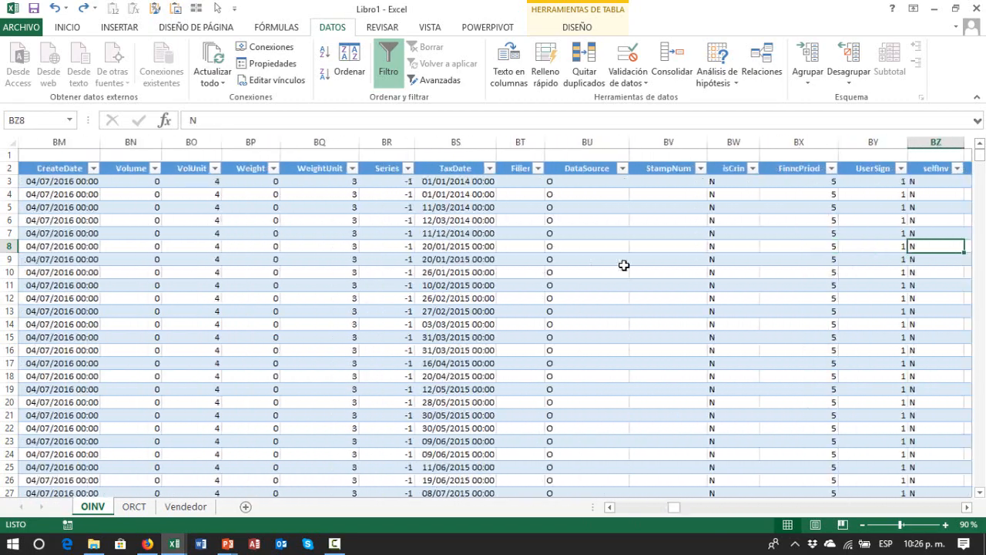
key(Right)
key(Right)
key(Right)
key(Right)
key(Right)
key(Right)
key(Right)
key(Right)
key(Right)
key(Right)
key(Right)
key(Right)
key(Right)
key(Right)
key(Right)
key(Right)
key(Right)
key(Right)
key(Right)
key(Right)
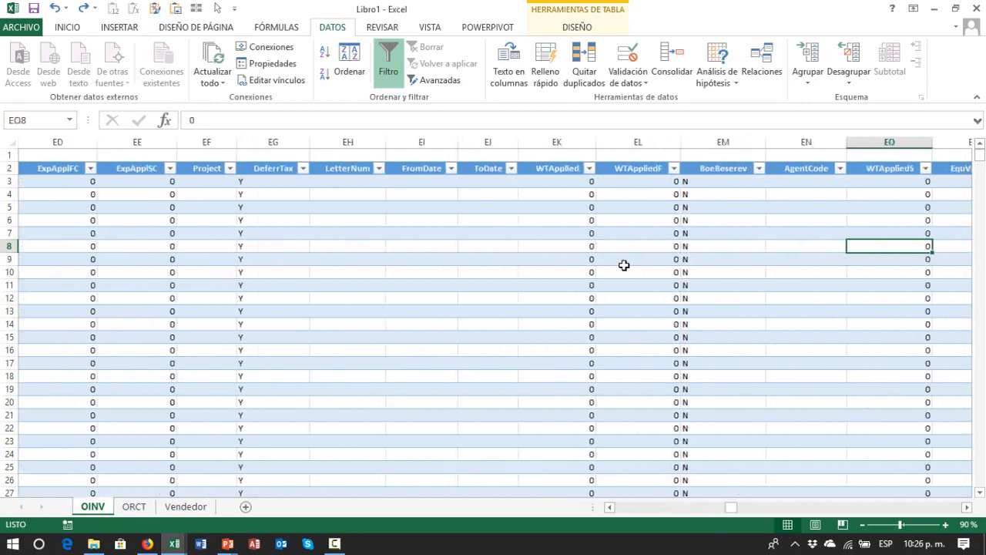
key(Right)
key(Right)
key(Right)
key(Right)
key(Right)
key(Right)
key(Right)
key(Right)
key(Right)
key(Right)
key(Right)
key(Right)
key(Right)
key(Right)
key(Right)
key(Right)
key(Right)
key(Right)
key(Right)
key(Right)
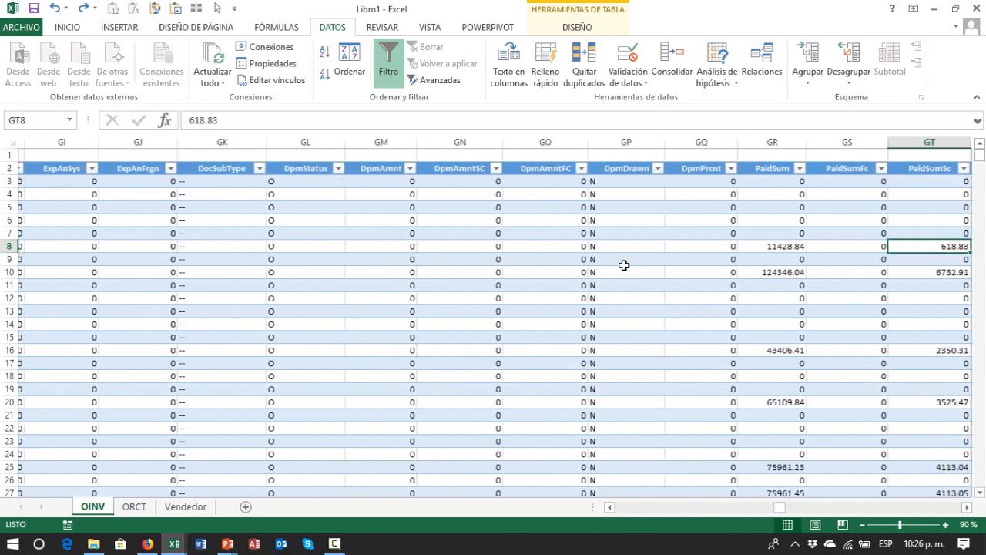
key(Right)
key(Right)
key(Right)
key(Right)
key(Right)
key(Right)
key(Right)
key(Right)
key(Right)
key(Right)
key(Right)
key(Right)
key(Right)
key(Right)
key(Right)
key(Right)
key(Right)
key(Right)
key(Right)
key(Right)
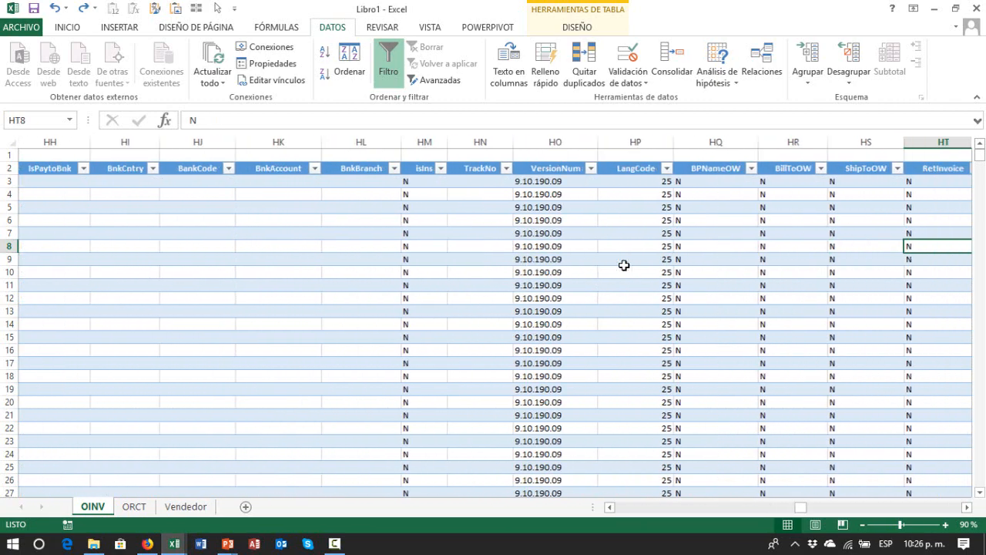
key(ctrl+Right)
key(ctrl+Right)
key(ctrl+Right)
key(ctrl+Right)
key(ctrl+Right)
key(ctrl+Right)
key(ctrl+Right)
key(ctrl+Right)
key(ctrl+Right)
key(ctrl+Right)
key(ctrl+Right)
key(ctrl+Right)
key(ctrl+Right)
key(ctrl+Right)
key(ctrl+Right)
key(ctrl+Right)
key(ctrl+Right)
key(ctrl+Right)
key(ctrl+Right)
key(ctrl+Right)
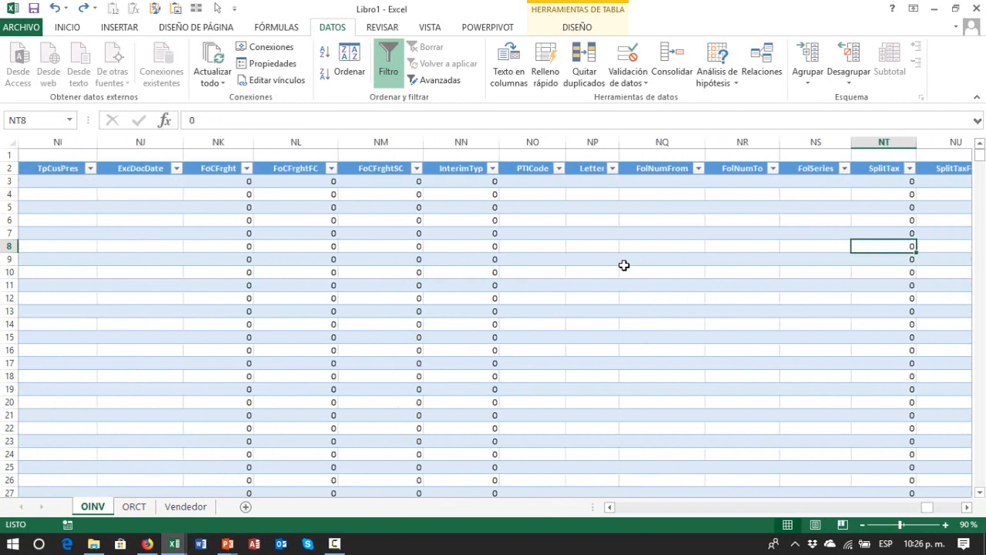
key(ctrl+Left)
key(Left)
key(Left)
key(Left)
key(Left)
key(Left)
key(Left)
key(Left)
key(Left)
key(Left)
key(Left)
key(Left)
key(Left)
key(Left)
key(Left)
key(Left)
key(Left)
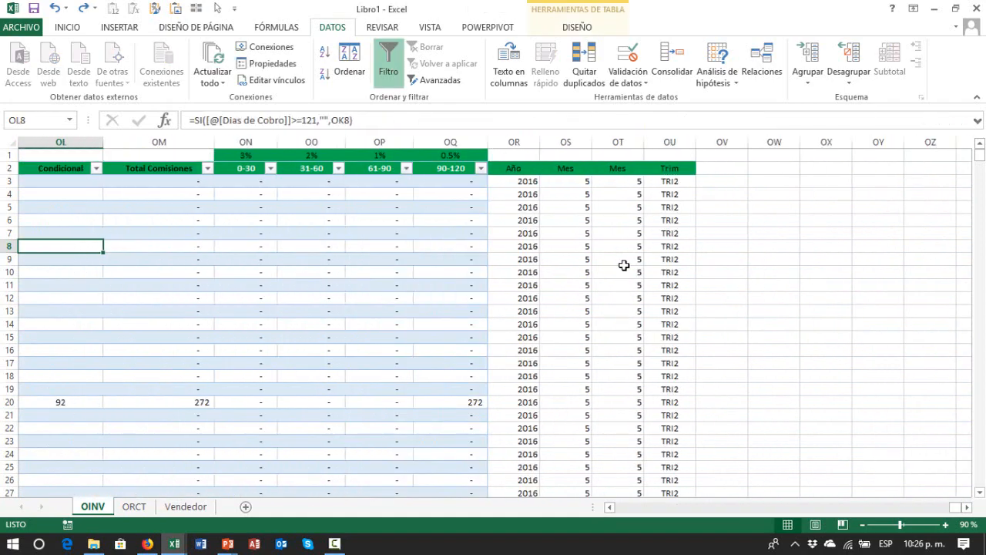
key(Right)
key(Right)
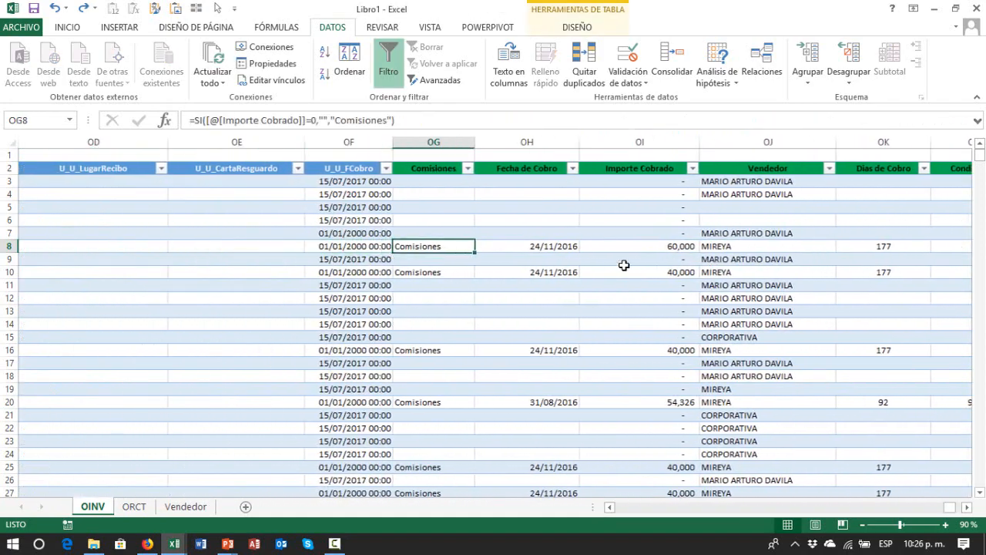
key(Right)
key(Right)
key(Right)
key(Left)
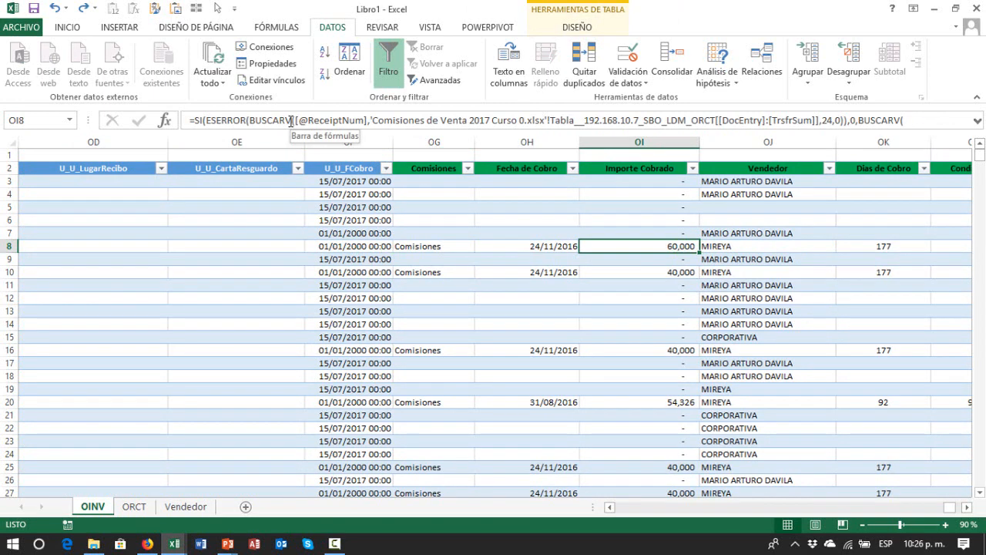
- Highlight in OI8's BUSCARV formula the ReceiptNum lookup value, the ORCT table reference and the DocEntry to TrsfrSum column range
drag(295, 121, 371, 127)
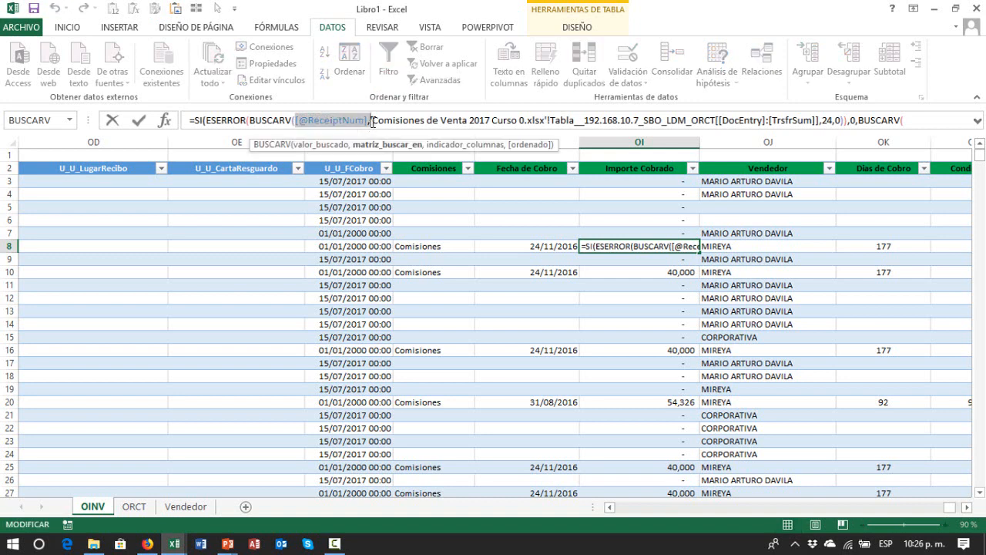
click(373, 122)
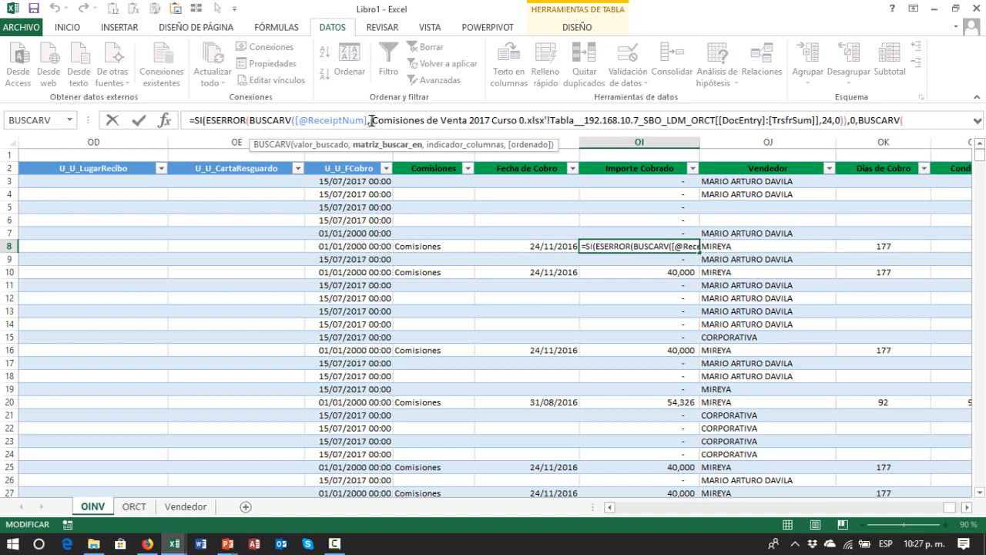
drag(372, 121, 746, 126)
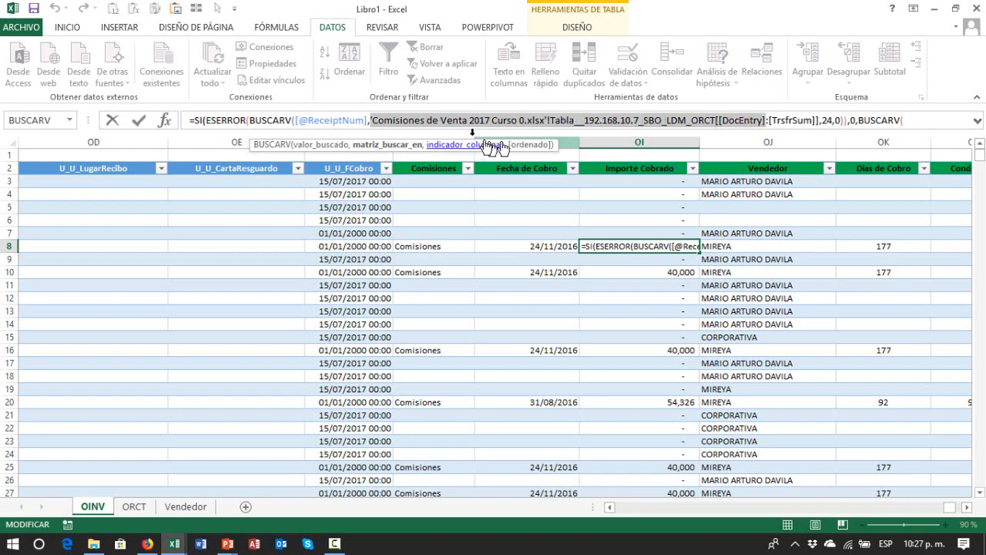
click(717, 121)
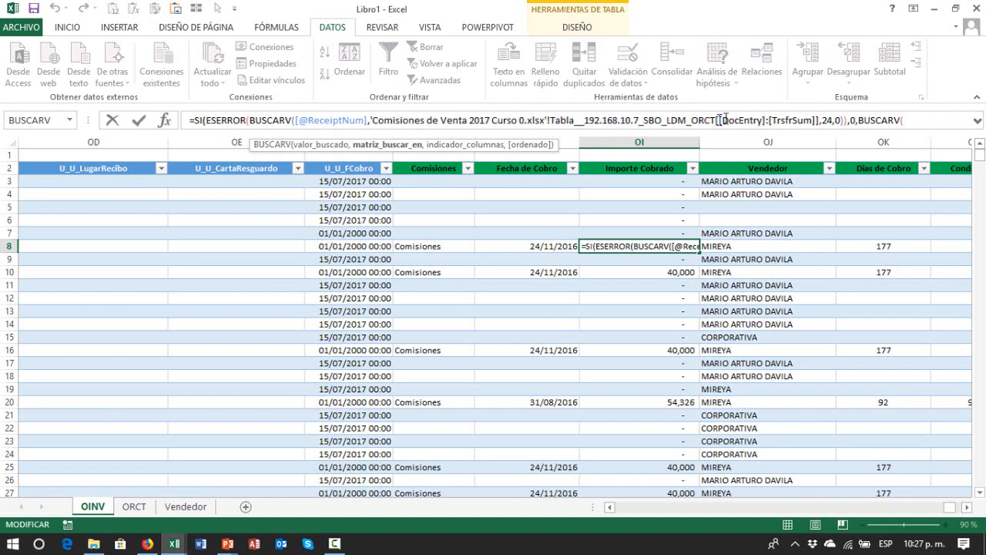
drag(726, 120, 808, 123)
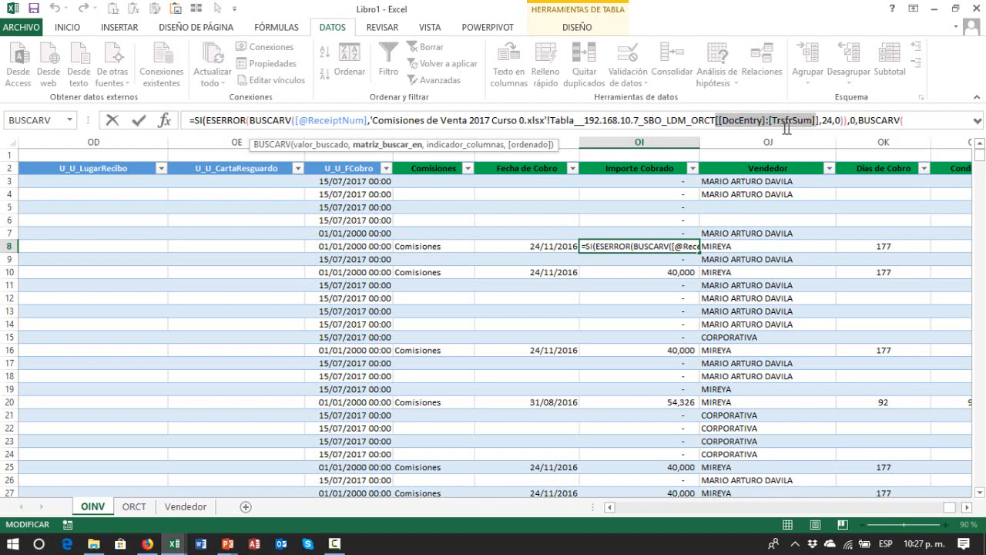
- Leave the formula and open the ORCT sheet at the DocEntry header in A1, where the lookup range starts
click(140, 509)
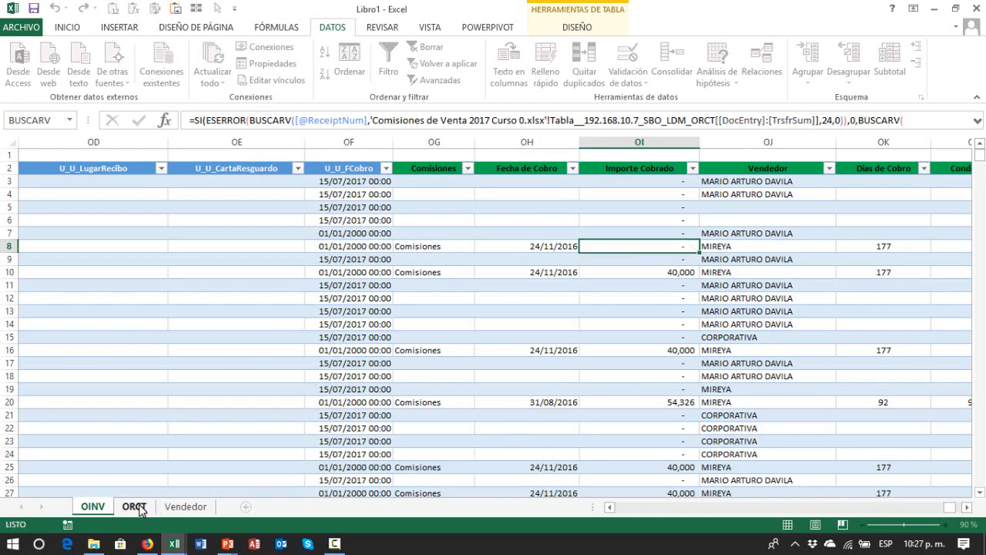
click(135, 507)
click(87, 291)
key(ctrl+Home)
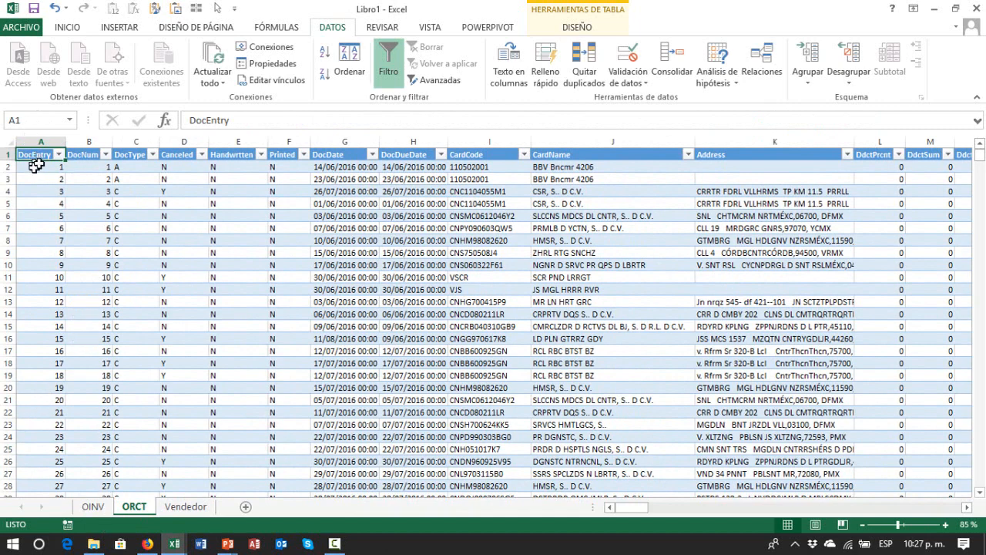
- Recheck the lookup range's end column in OINV's formula, and search ORCT's header row for "trsf"
click(94, 506)
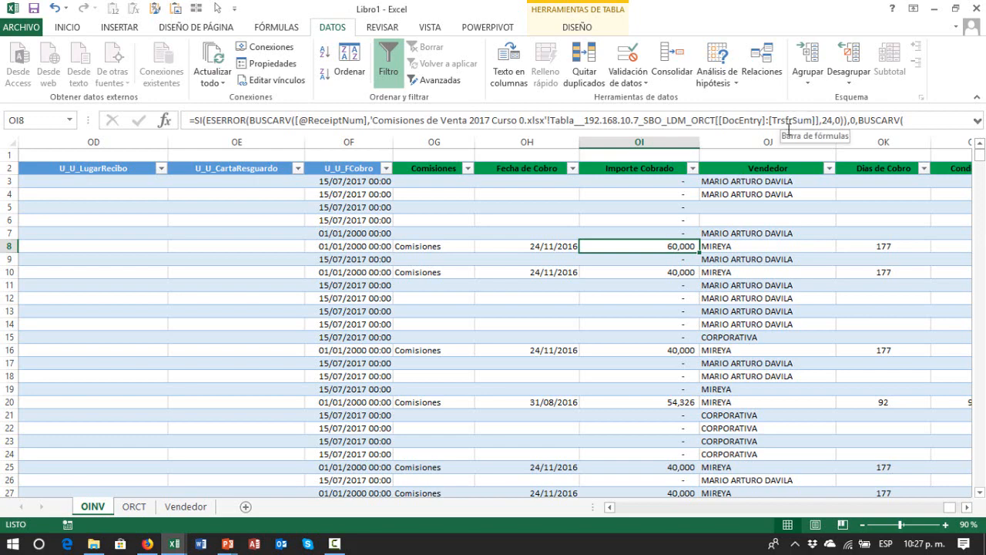
click(134, 506)
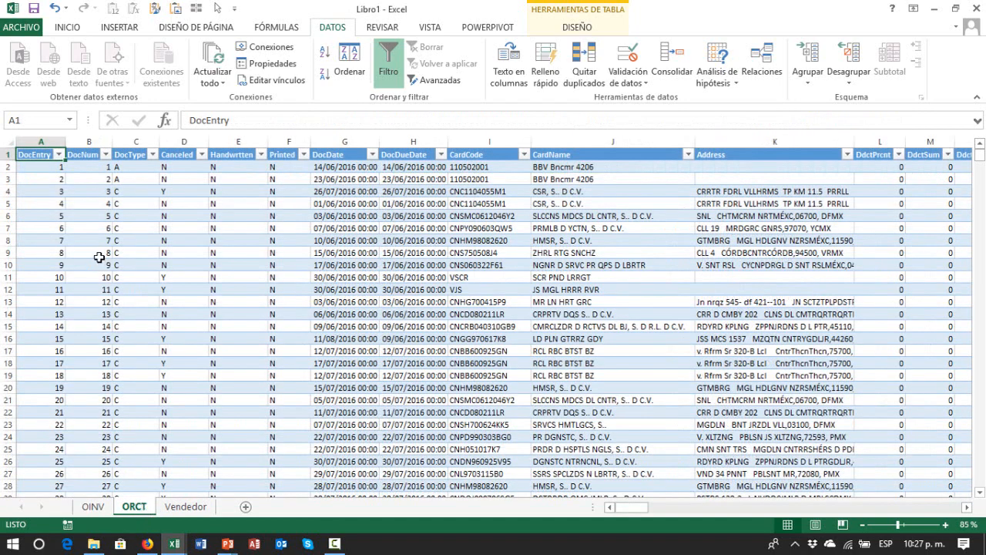
key(ctrl+shift+Right)
key(ctrl+b)
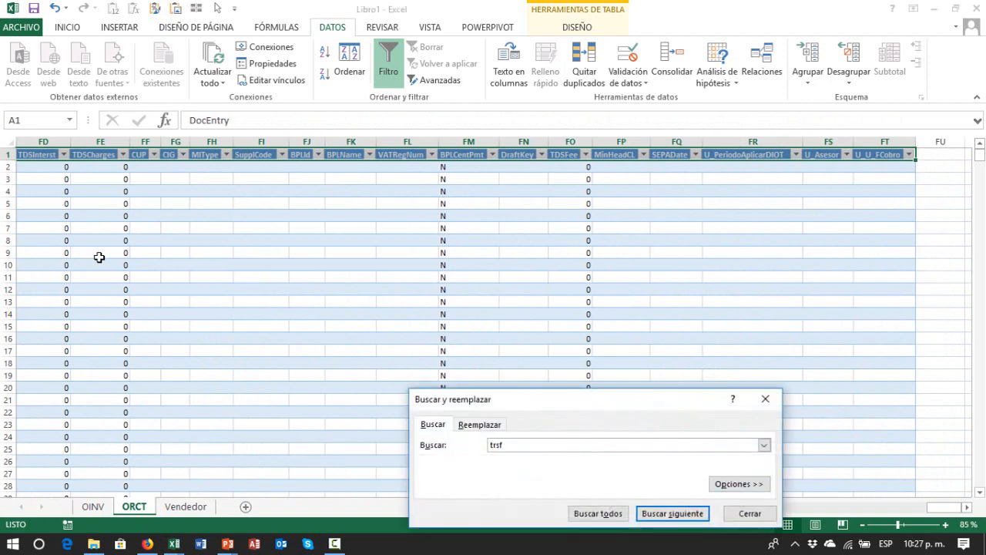
text(trsf)
key(Return)
key(Escape)
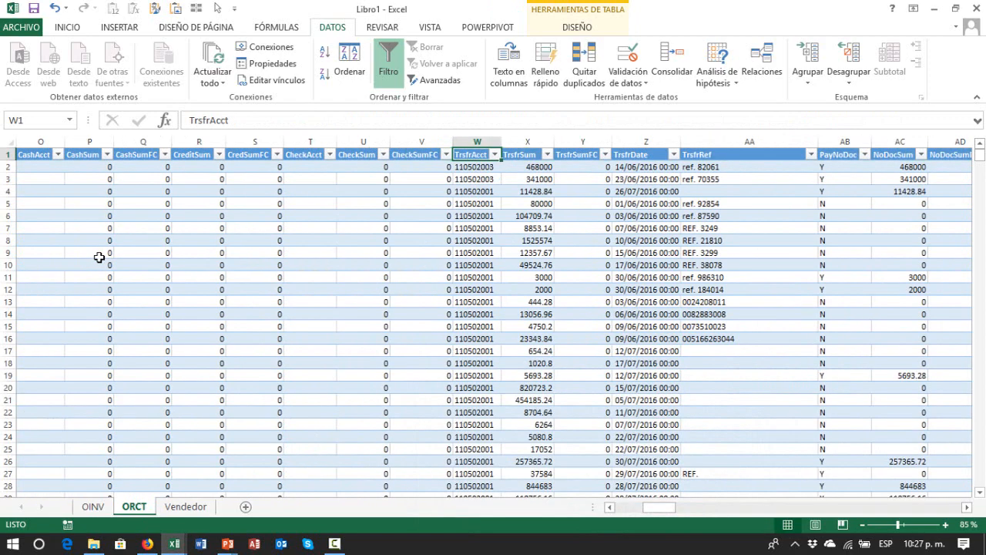
- Copy the TrsfrSum column name from the Importe Cobrado formula in OI8 of the OINV sheet
click(91, 506)
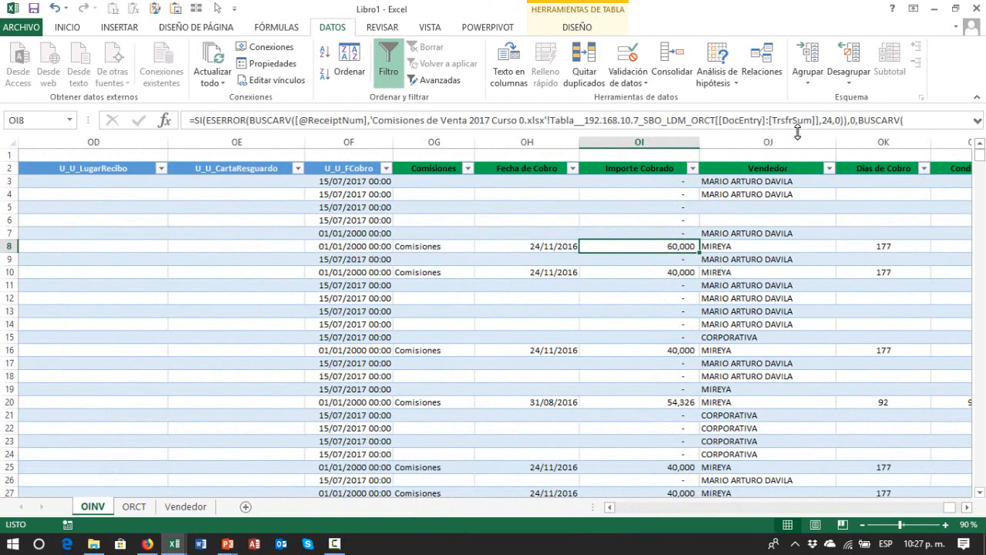
drag(773, 121, 812, 121)
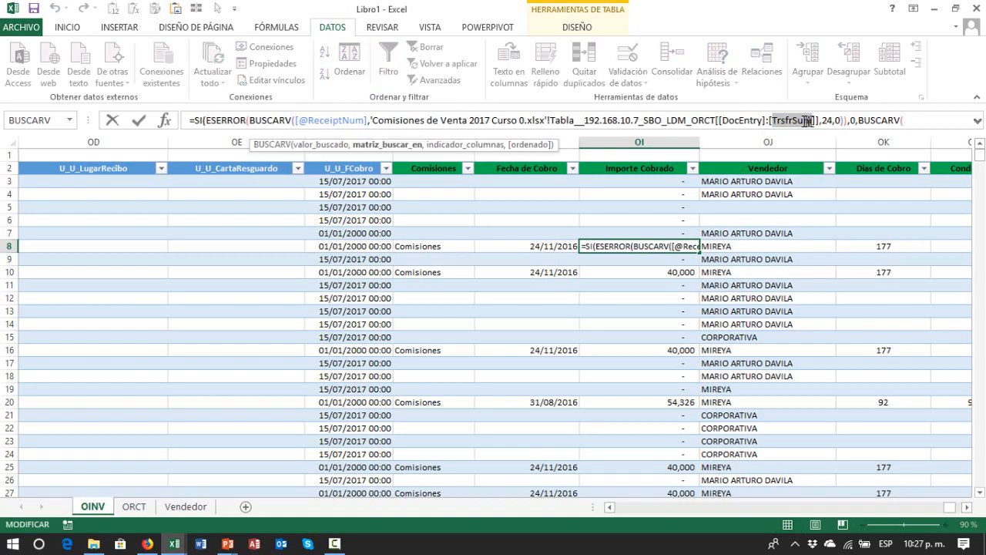
right_click(807, 121)
click(832, 149)
- Search the ORCT sheet's header row for the copied name TrsfrSum and go to the first value below it
click(134, 506)
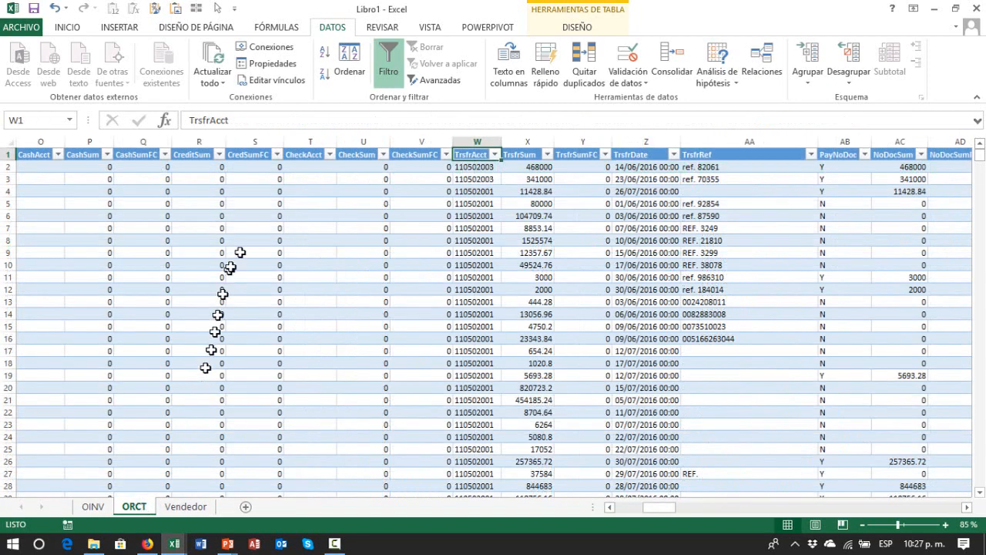
key(ctrl+Left)
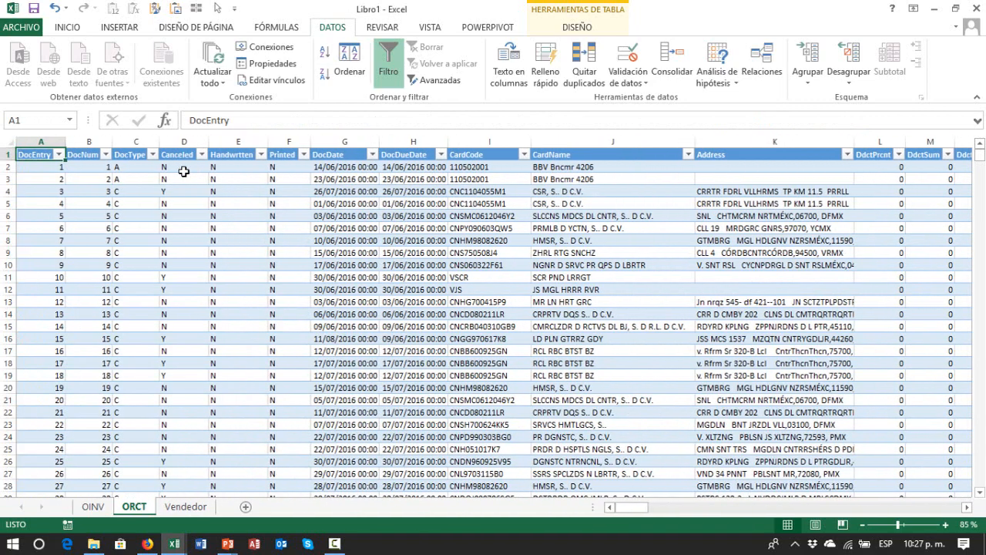
key(ctrl+shift+Right)
key(ctrl+b)
key(ctrl+v)
key(Return)
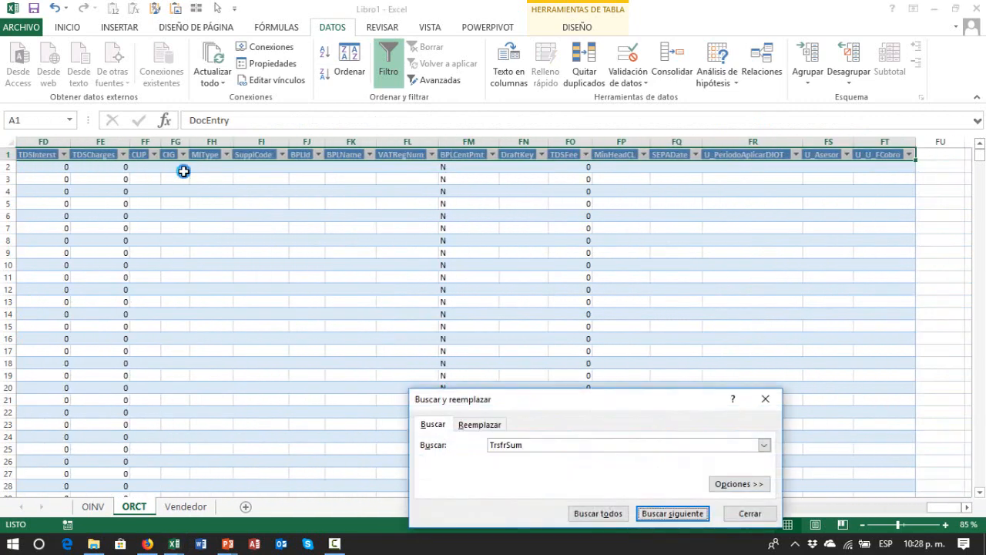
key(Escape)
key(Down)
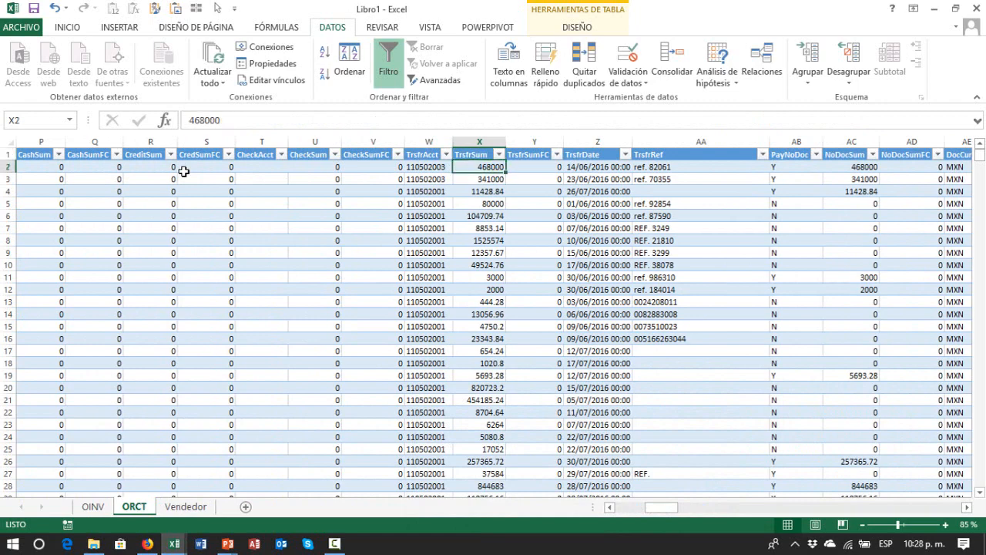
- Look down the first values of ORCT's TrsfrSum column and return to its header in X1
key(Down)
key(Down)
key(Down)
key(Down)
key(Down)
key(ctrl+Up)
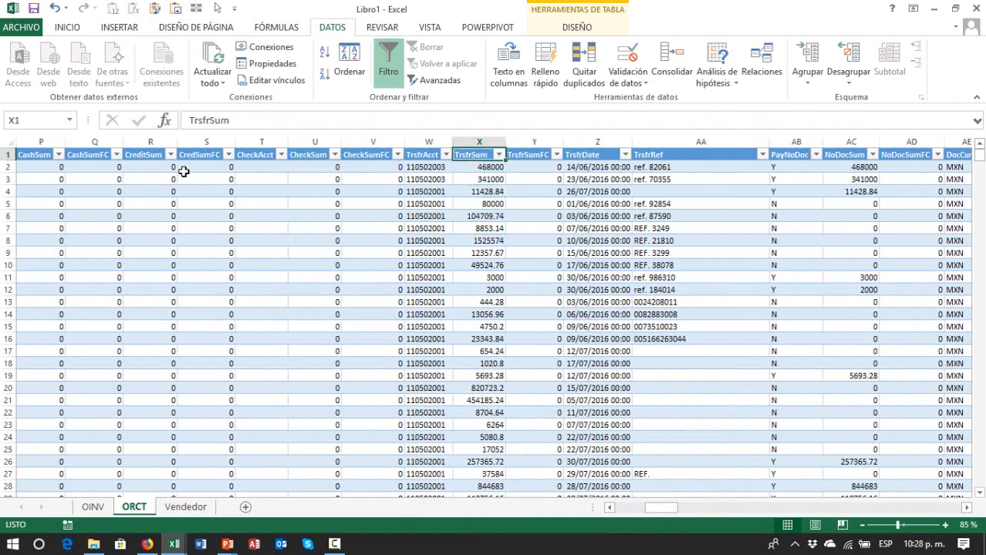
key(shift+Down)
key(shift+Down)
key(shift+Down)
key(shift+Down)
key(shift+Down)
key(shift+Down)
key(shift+Down)
key(ctrl+Up)
- Select all the DocEntry values in ORCT and search them for 483
key(ctrl+Left)
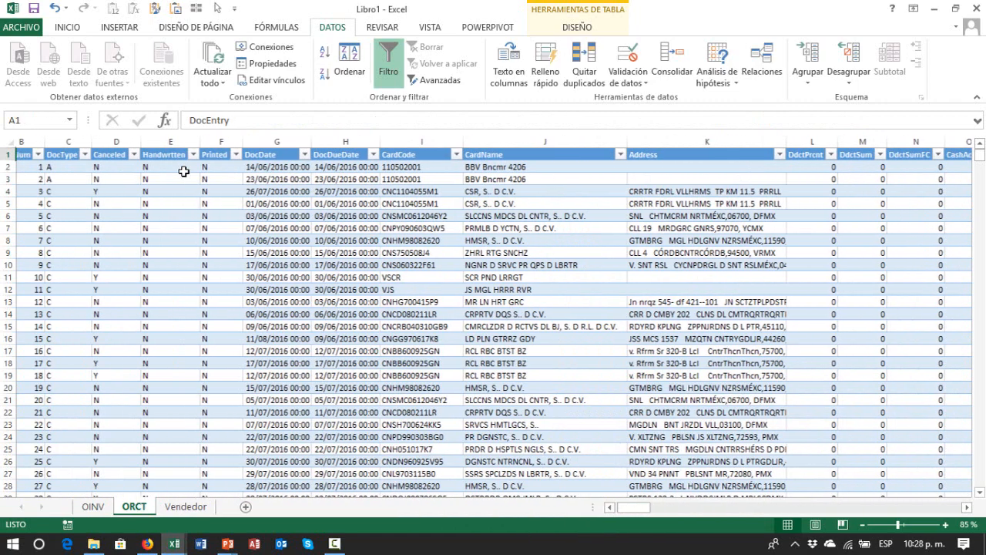
key(Down)
key(ctrl+shift+Down)
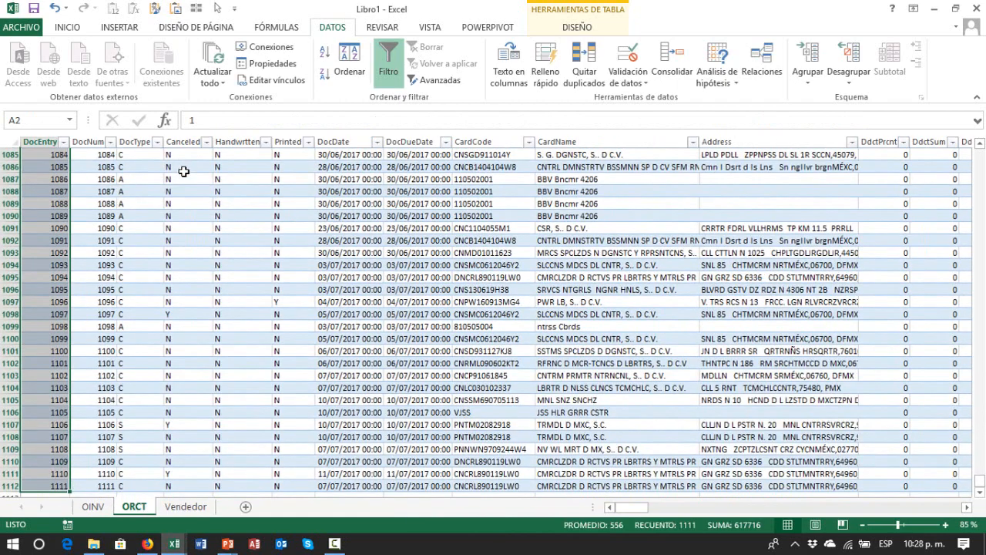
key(ctrl+b)
text(483)
key(Return)
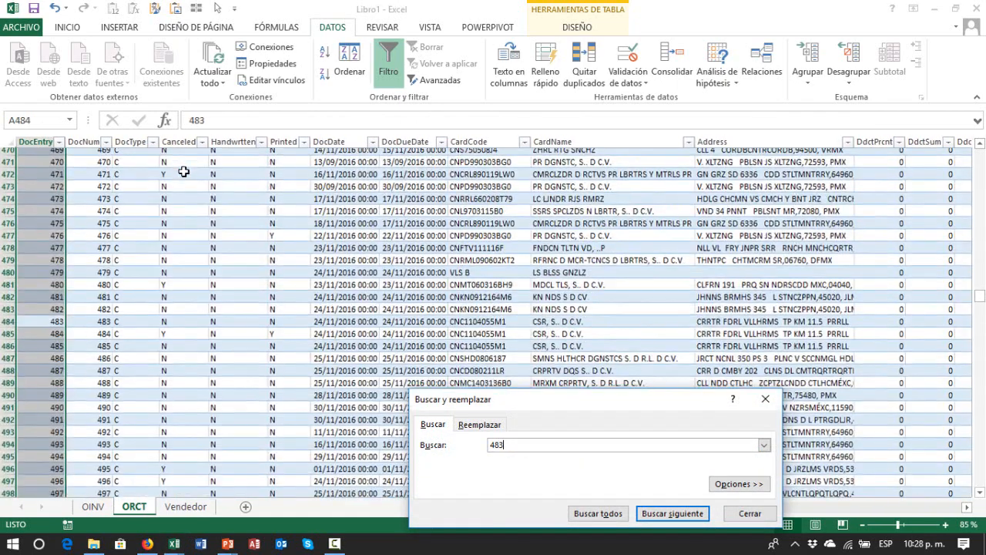
- Look along row 484, the DocEntry 483 record, across to the UpdateDate column and partway back
key(Escape)
key(Right)
key(ctrl+Right)
key(ctrl+Right)
key(ctrl+Right)
key(ctrl+Right)
key(ctrl+Right)
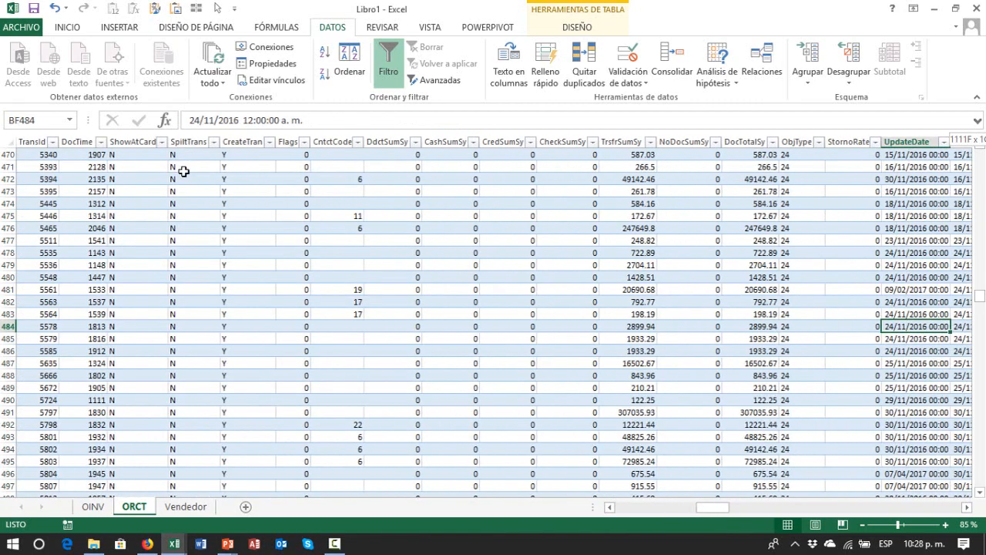
key(ctrl+shift+Up)
key(Left)
key(Left)
key(Left)
key(Left)
key(Left)
key(Left)
key(Left)
key(Left)
key(Left)
key(Left)
key(Left)
key(Left)
key(Left)
key(Left)
key(Left)
key(Left)
key(Left)
key(Left)
key(Left)
key(Left)
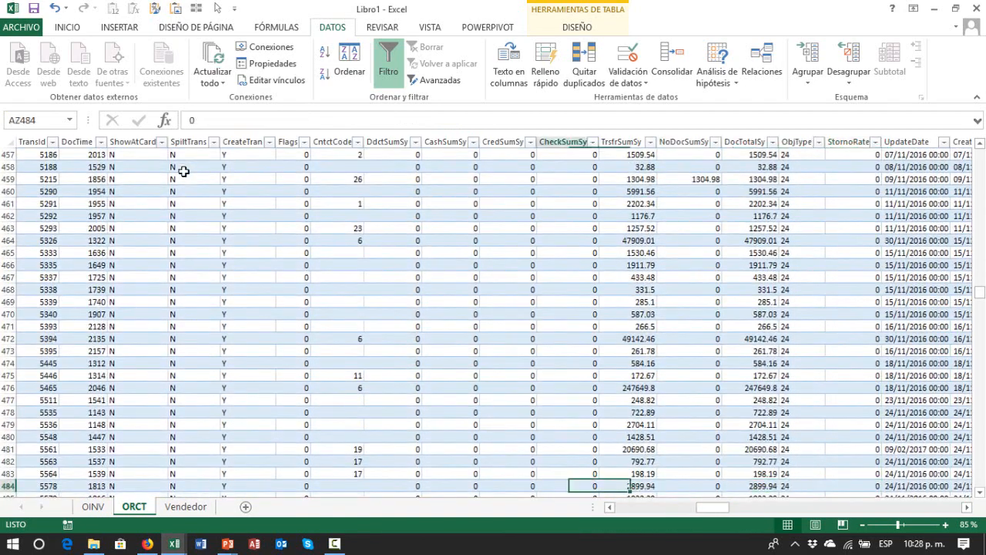
key(ctrl+shift+Up)
key(shift+Left)
key(shift+Left)
key(shift+Left)
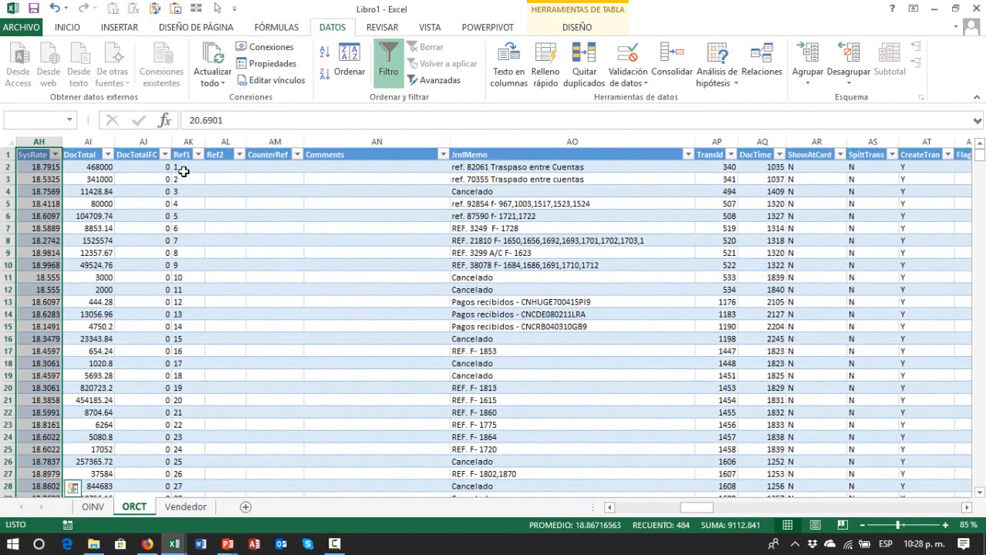
key(shift+Left)
key(shift+Left)
key(shift+Left)
key(shift+Left)
key(shift+Left)
key(shift+Left)
key(shift+Left)
key(shift+Left)
key(shift+Left)
key(shift+Left)
key(shift+Left)
key(shift+Left)
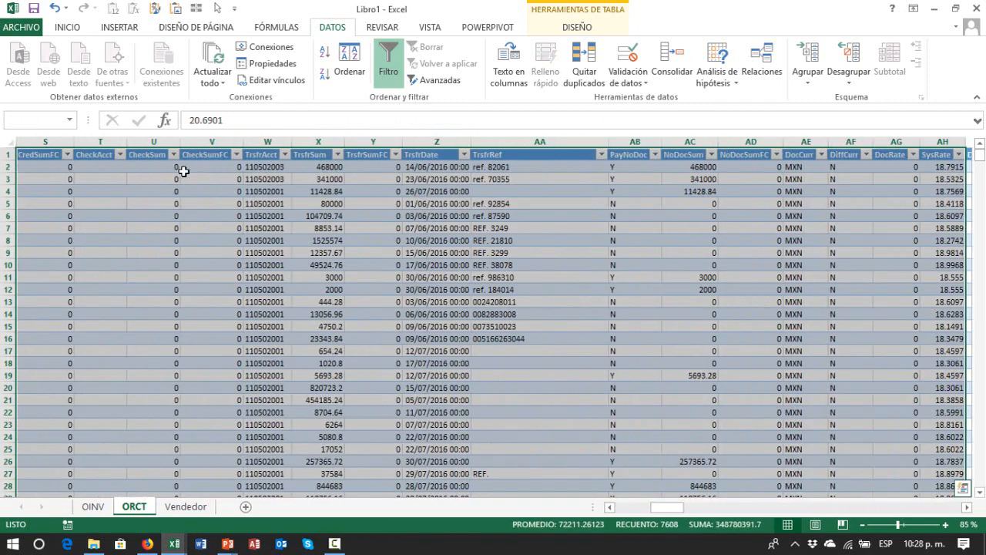
- Go to the TrsfrSum value of the DocEntry 483 record in X484
key(Left)
key(Left)
key(Left)
key(Left)
key(Left)
key(Left)
key(Left)
key(Left)
key(Left)
key(Left)
key(Left)
key(Left)
key(Left)
key(Left)
key(Left)
key(Left)
key(Left)
key(Left)
key(Left)
key(Left)
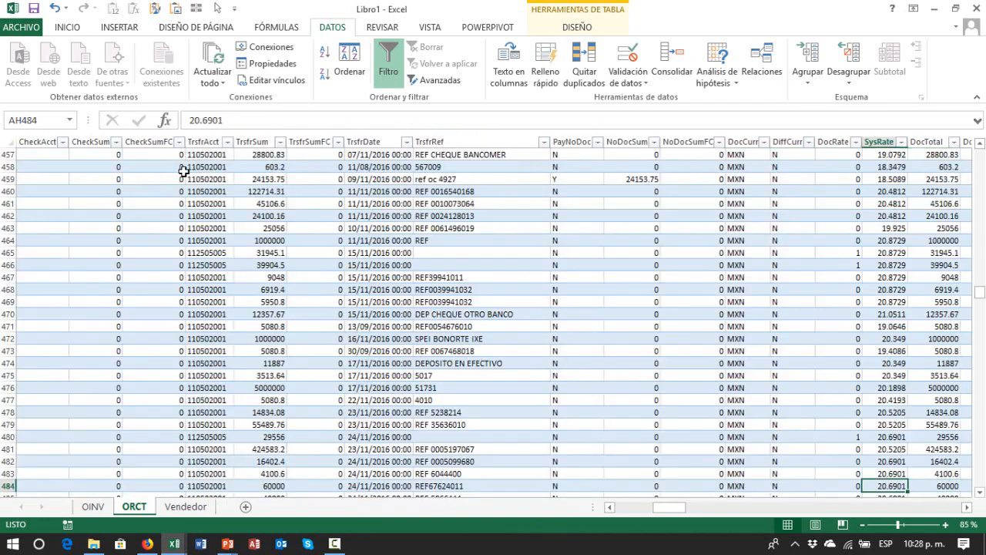
key(Right)
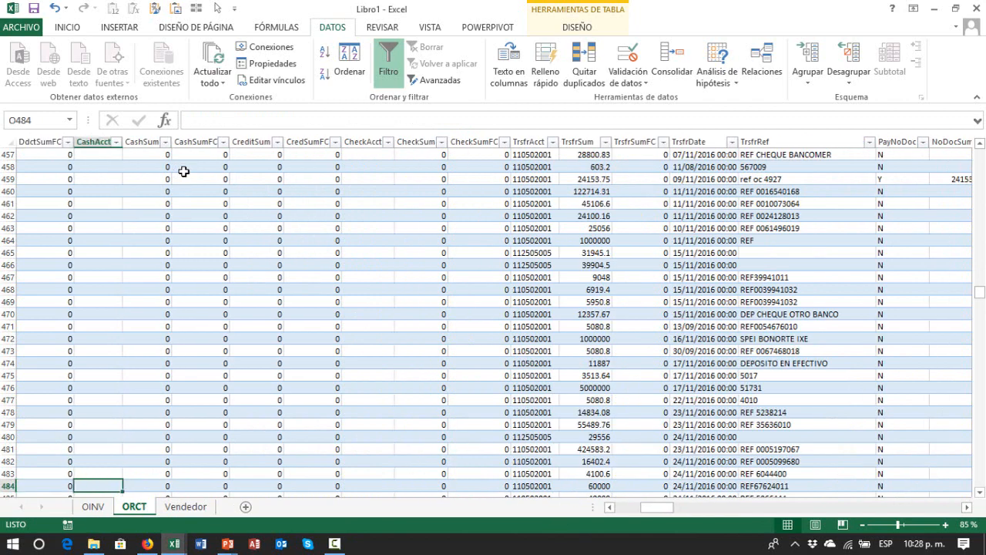
key(Right)
key(Right)
key(Right)
key(Right)
key(Right)
key(Right)
key(Right)
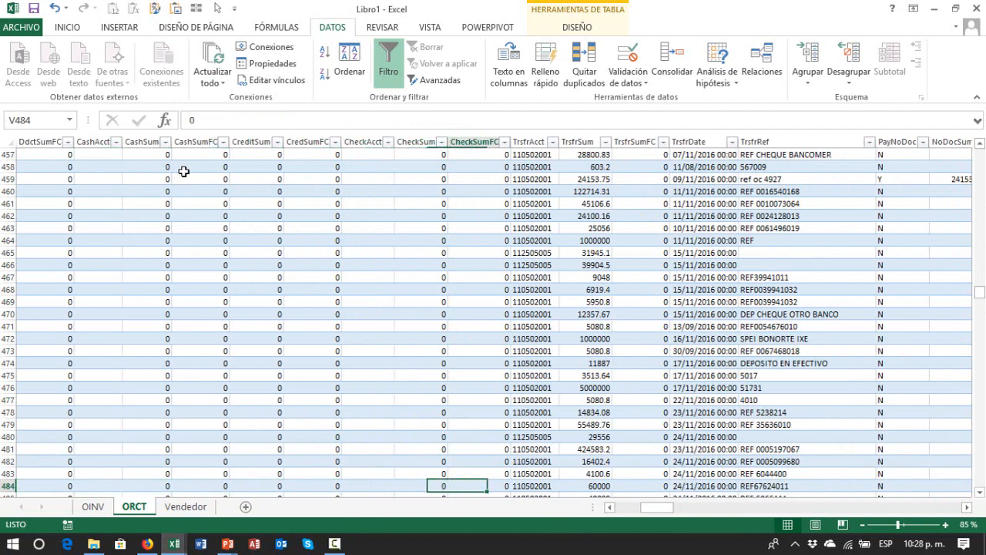
key(Right)
key(Right)
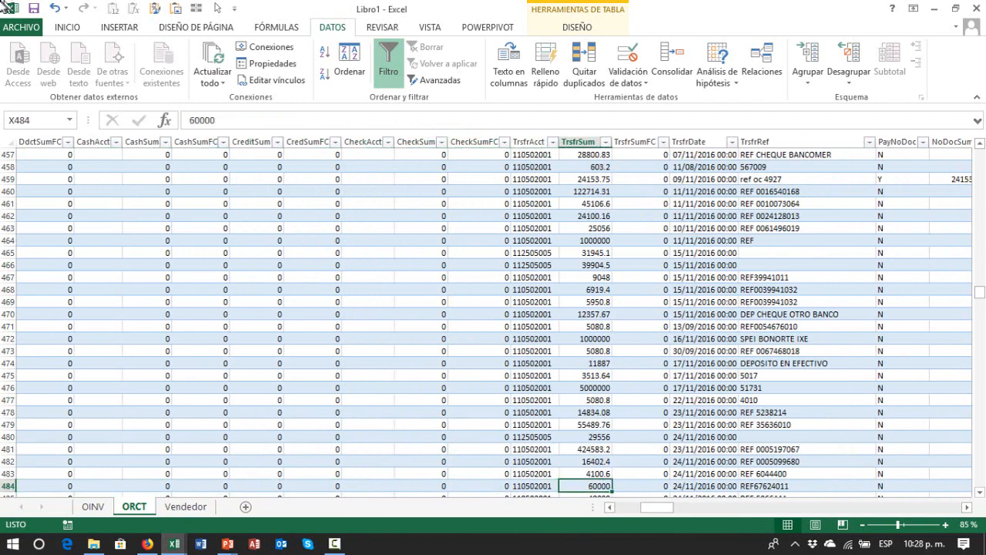
- Highlight the TrsfrSum amount in X484 with the standard light green fill
click(67, 27)
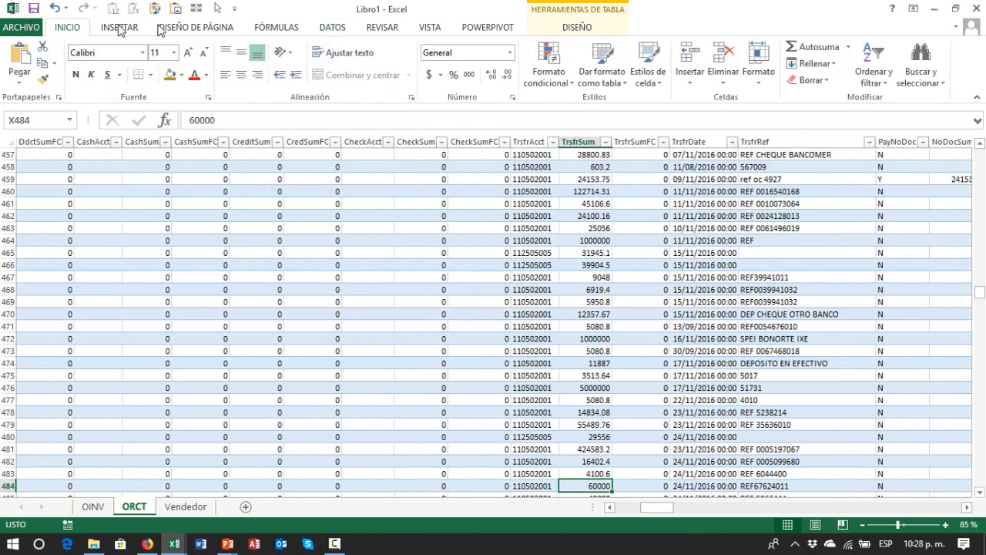
click(182, 75)
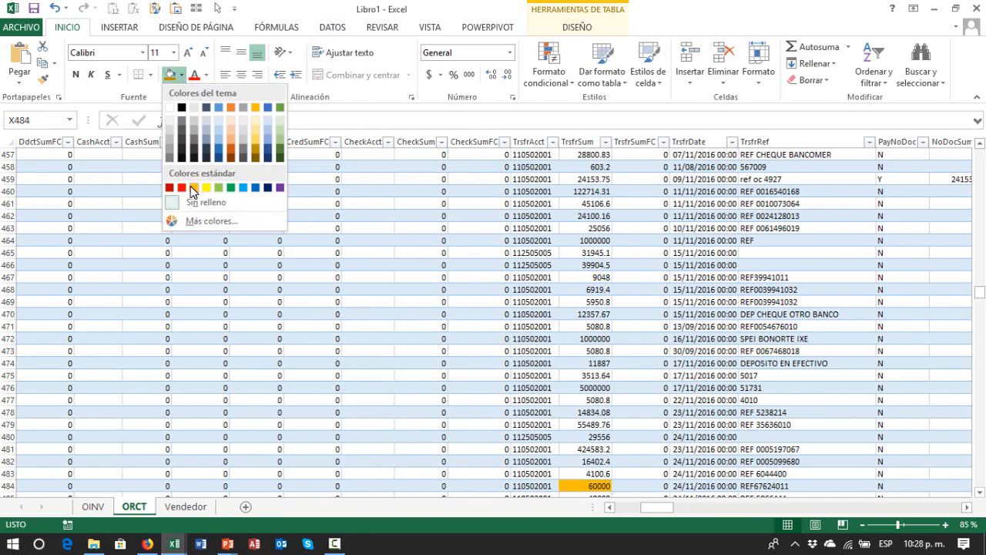
click(218, 187)
scroll(466, 406, down, 1)
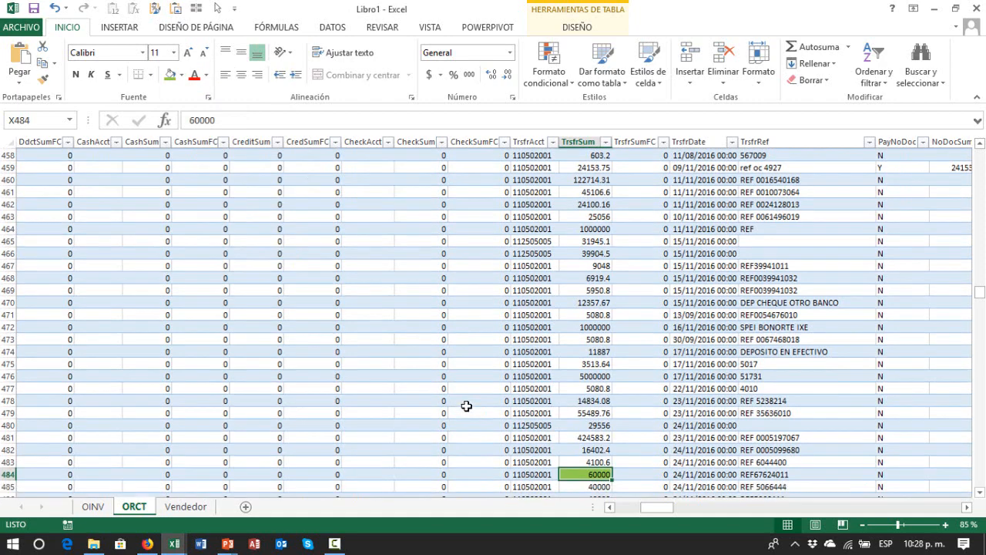
scroll(466, 406, down, 5)
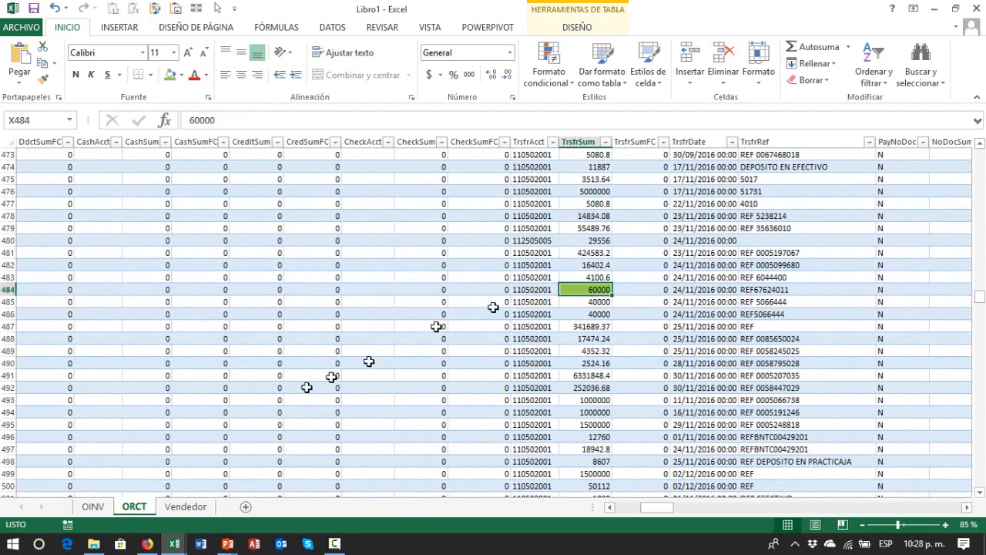
- Return to the OINV sheet and look back along row 8 from Importe Cobrado, ending again at OI8
click(93, 506)
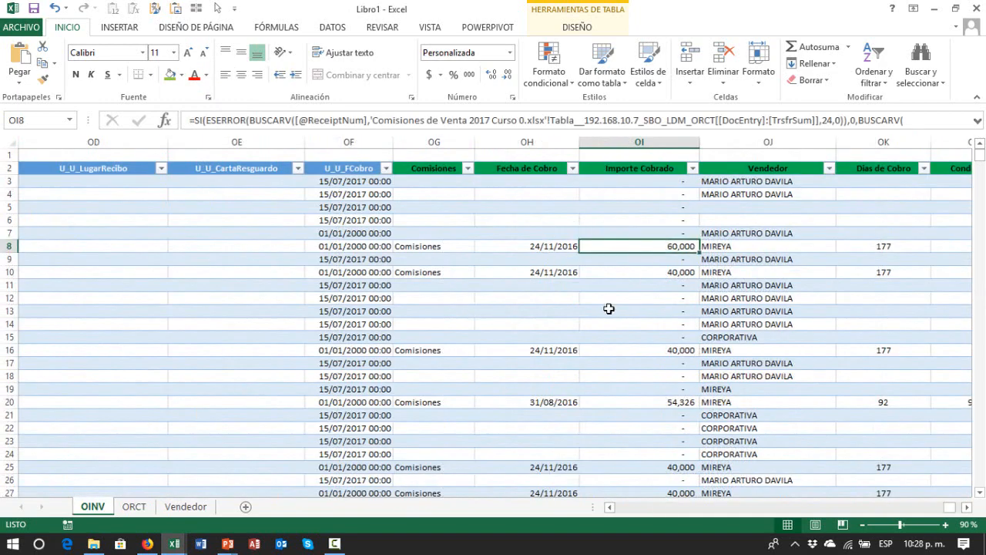
key(shift+Left)
key(shift+Left)
key(shift+Left)
key(shift+Left)
key(shift+Left)
key(shift+Left)
key(shift+Left)
key(shift+Left)
key(shift+Left)
key(shift+Left)
key(shift+Left)
key(shift+Left)
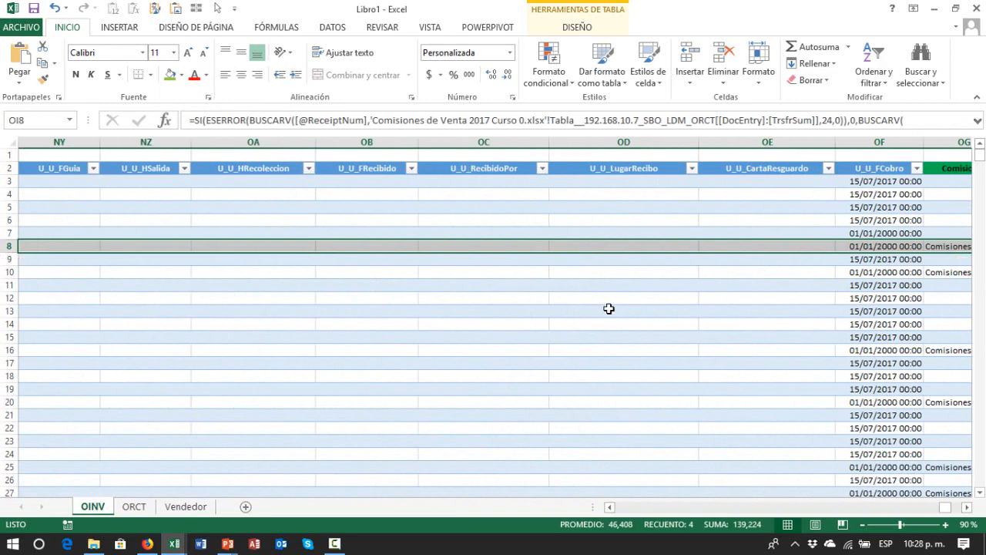
key(shift+Right)
key(shift+Right)
key(shift+Right)
key(shift+Right)
key(shift+Right)
key(shift+Right)
key(shift+Right)
key(shift+Right)
key(shift+Right)
key(shift+Right)
key(shift+Right)
key(shift+Right)
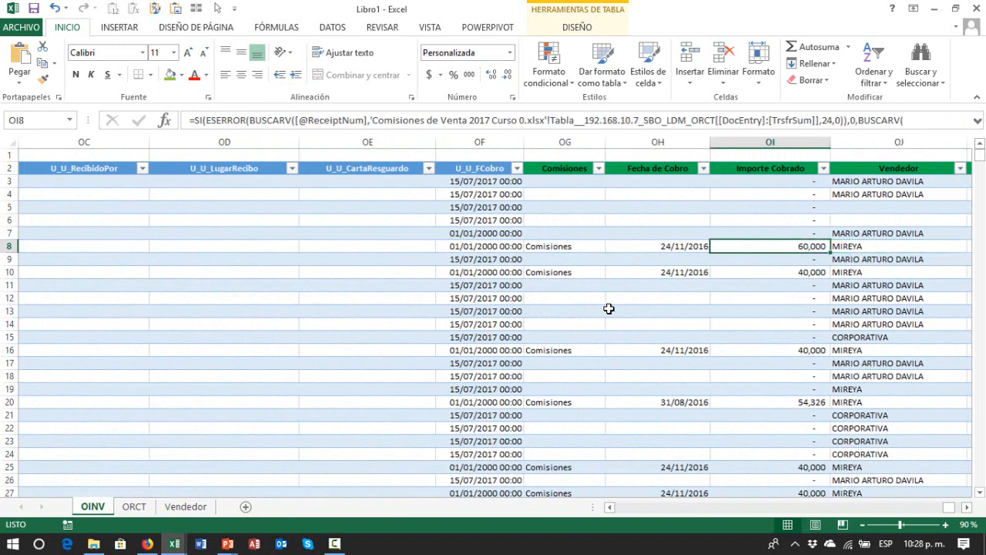
- Examine the Comisiones formula in OG8 and the Importe Cobrado formula in OI8 that it depends on
key(Left)
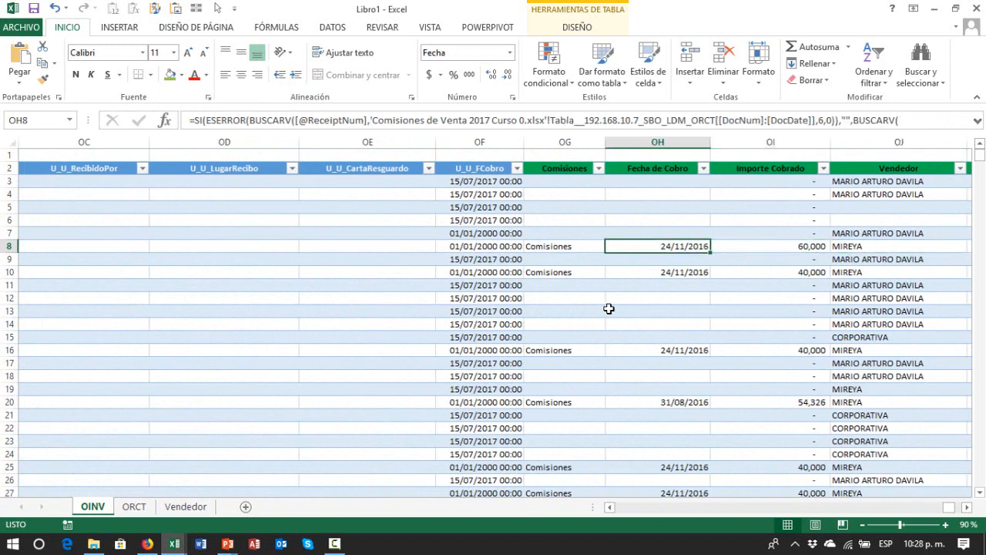
key(Left)
key(F2)
key(Escape)
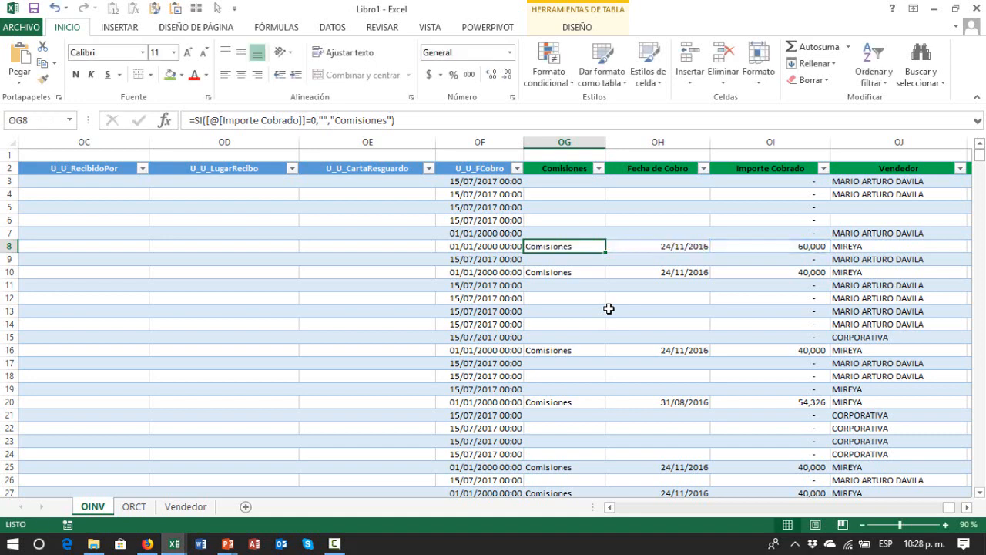
key(Right)
key(Right)
key(F2)
key(Escape)
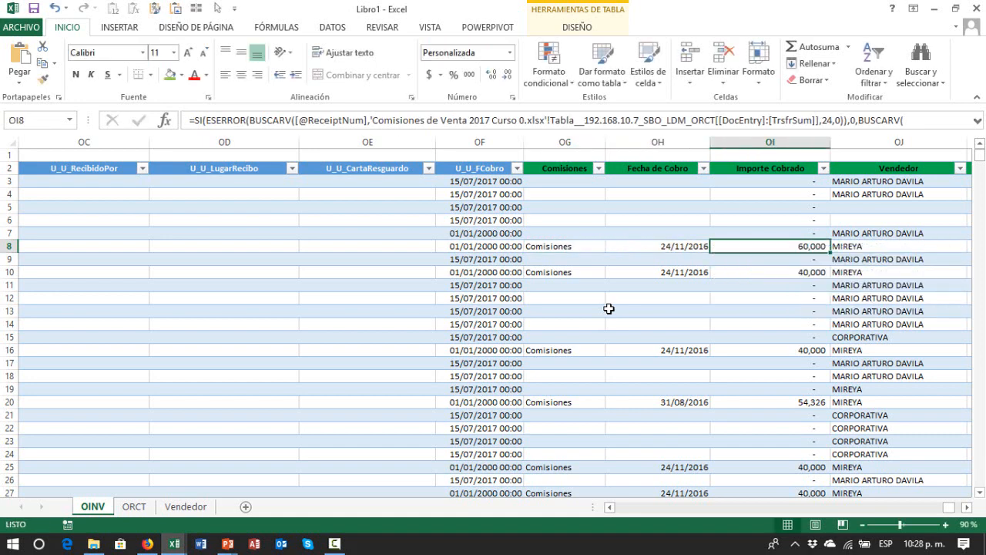
key(Left)
key(Left)
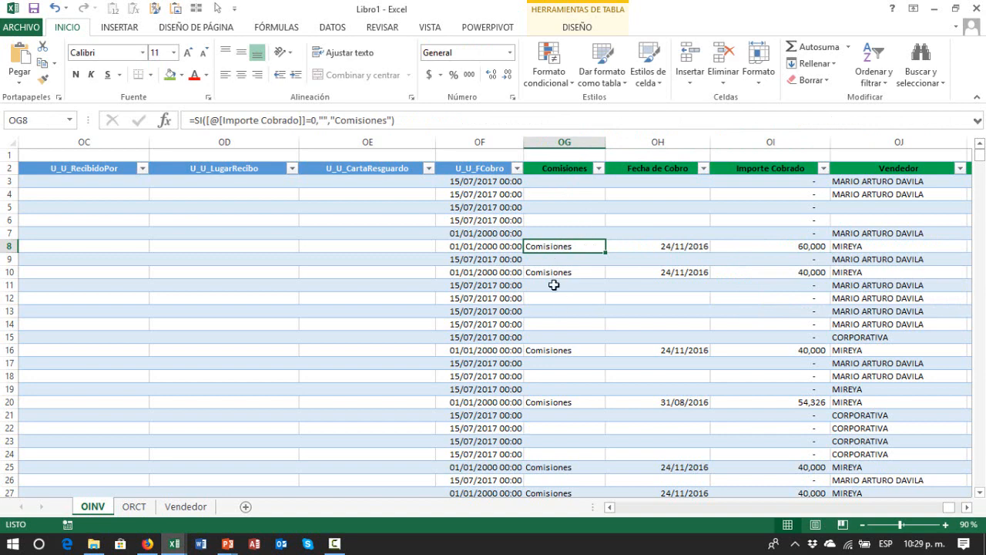
- Change the Comisiones formula in OG3 to return "Cobrada" instead of "Comisiones" when Importe Cobrado is not 0
key(Up)
key(Up)
key(Up)
key(Up)
key(Up)
key(F2)
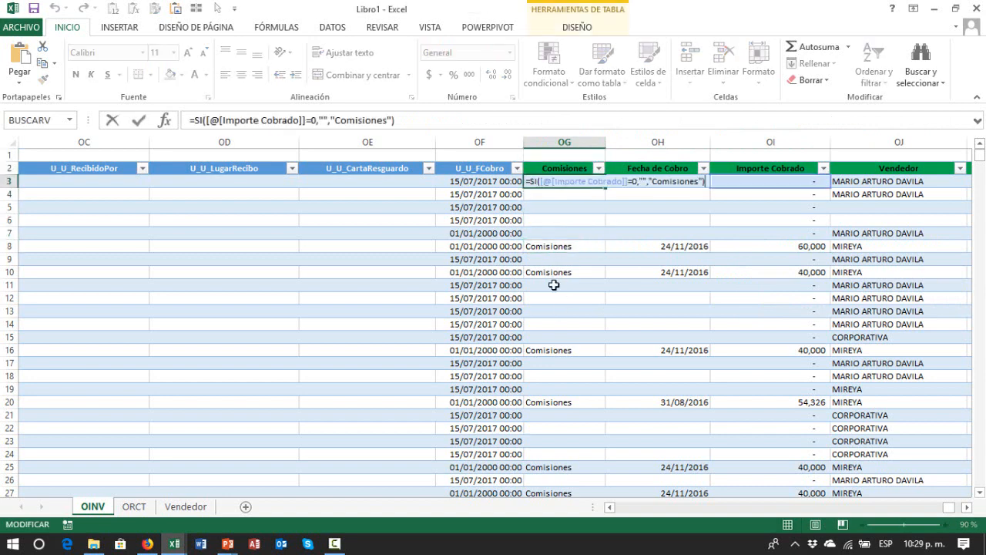
key(Left)
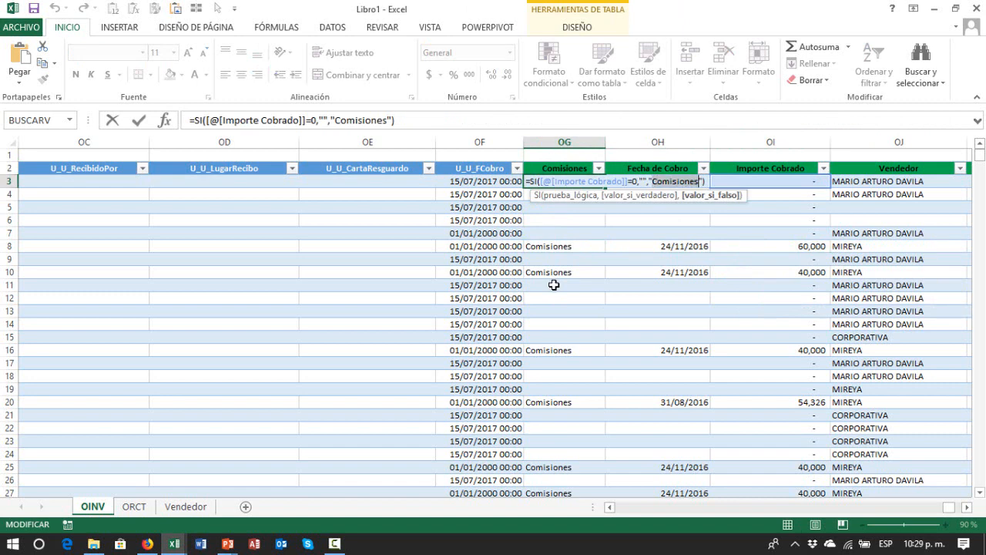
text(Cobrada)
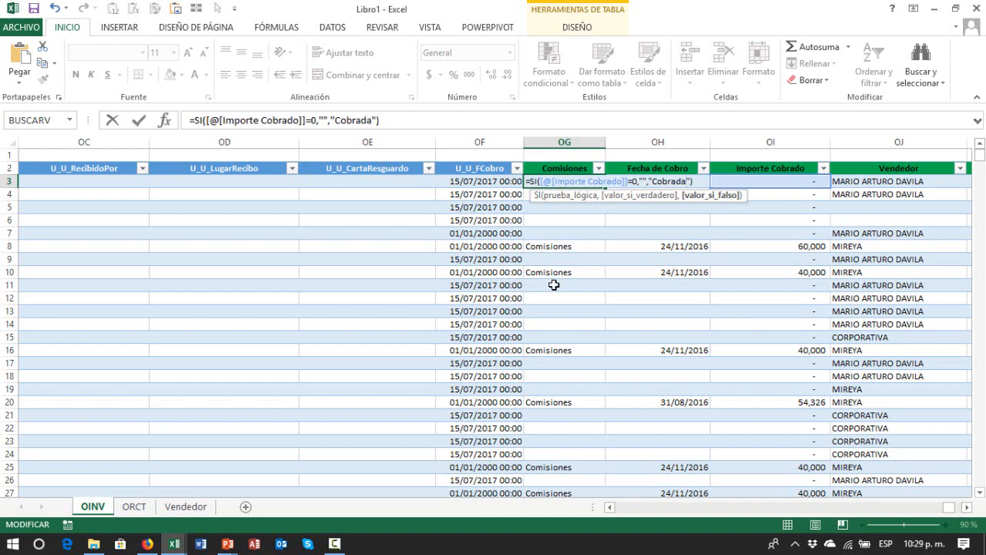
key(Return)
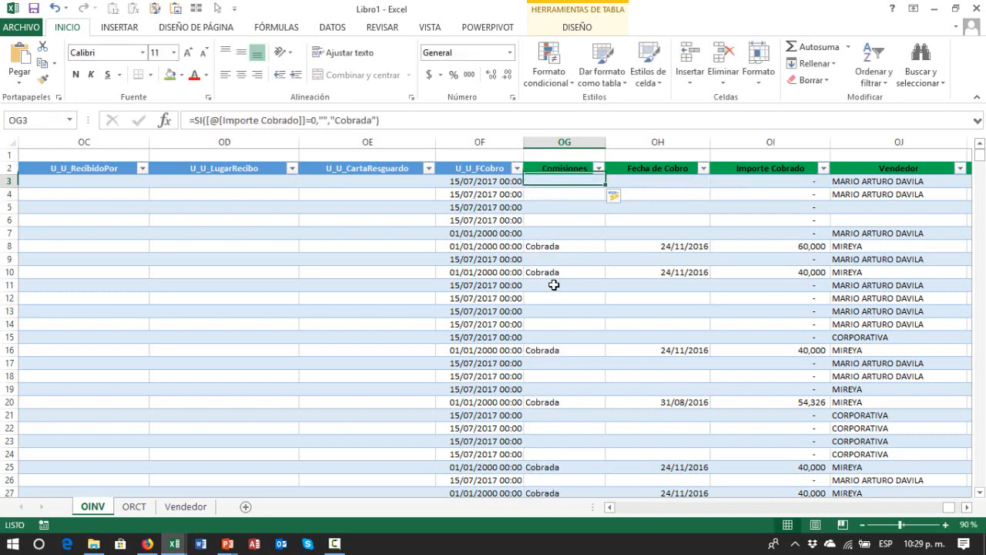
- Inspect the edited Comisiones formula in OG8 together with the Fecha de Cobro and Importe Cobrado cells of row 8
key(Down)
key(Down)
key(Down)
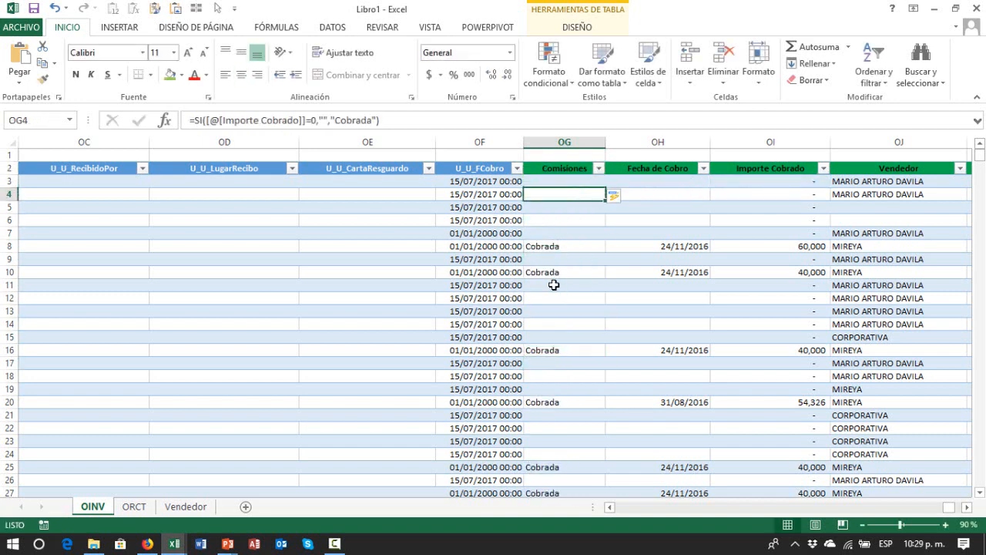
key(Down)
key(F2)
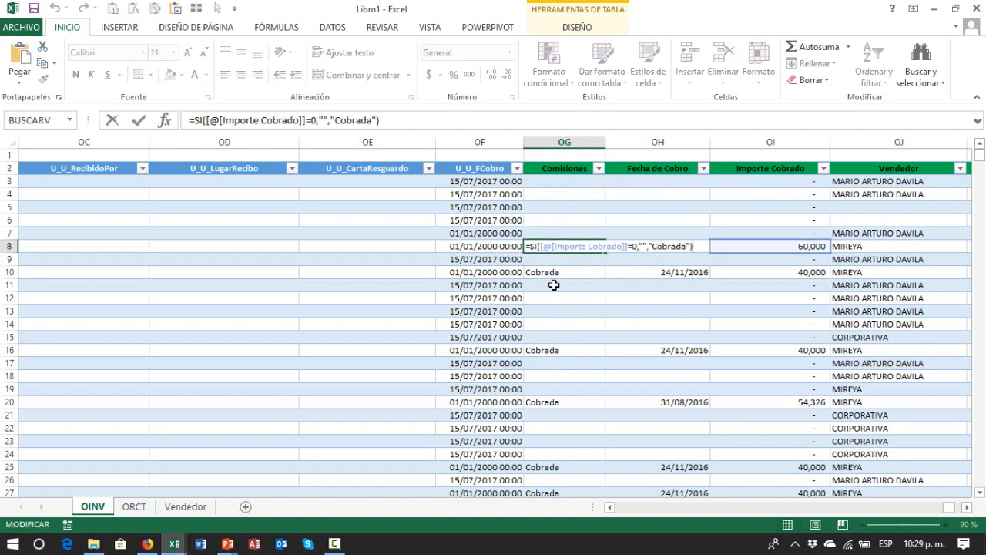
key(ctrl+Return)
key(F2)
key(ctrl+Return)
key(Right)
key(Right)
key(Left)
key(Left)
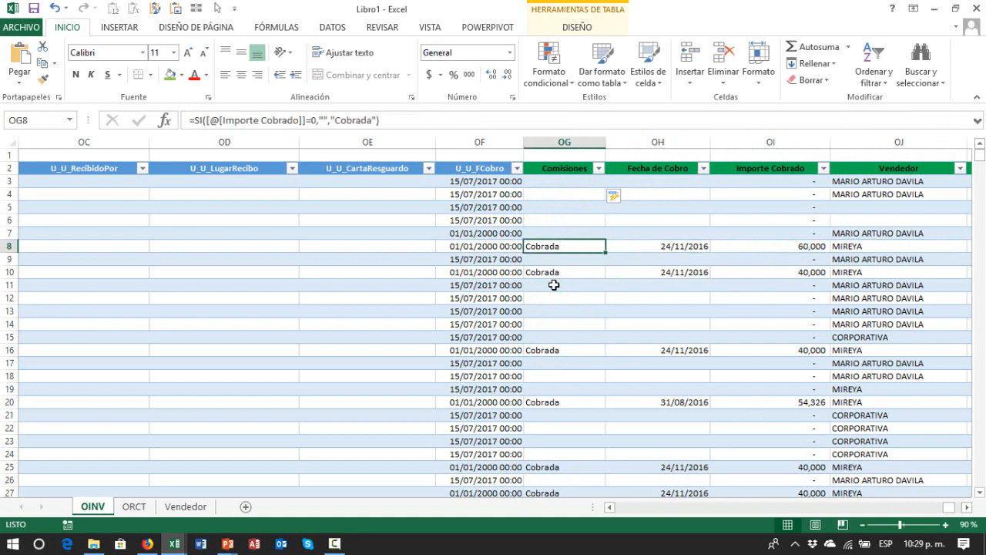
- Undo the "Cobrada" edit to the Comisiones formula, both in OG3 and in the rest of the column
key(ctrl+Up)
key(Down)
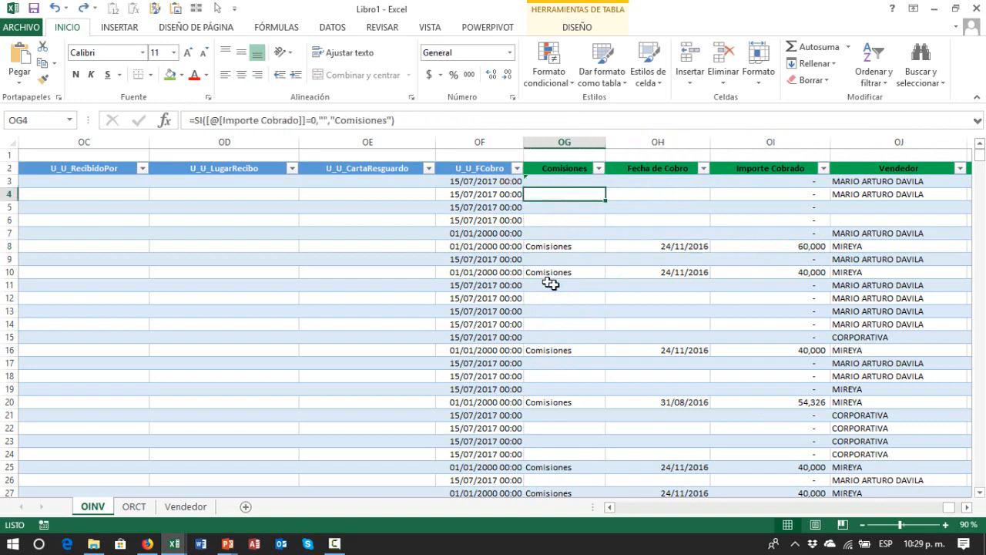
key(Up)
key(Up)
key(Down)
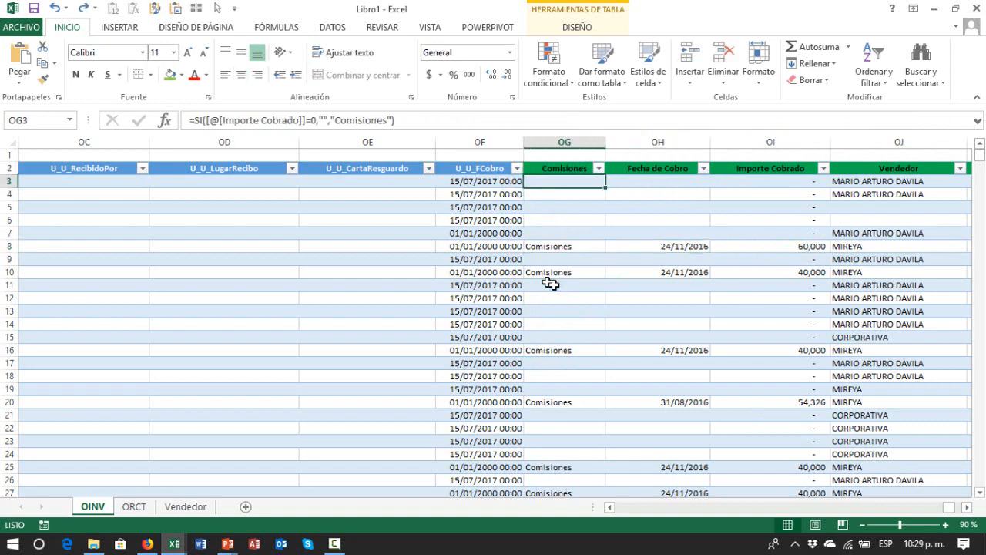
- Check the Comisiones formula in OG8 and the Importe Cobrado lookup formula in OI8 without changing either
key(Up)
key(Down)
key(Down)
key(Down)
key(Down)
key(Down)
key(Down)
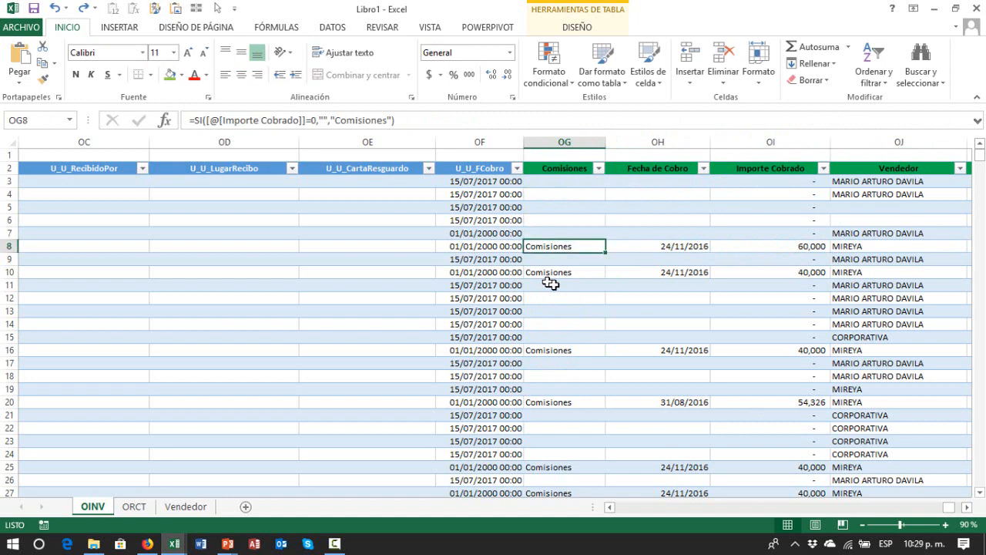
key(Right)
key(Right)
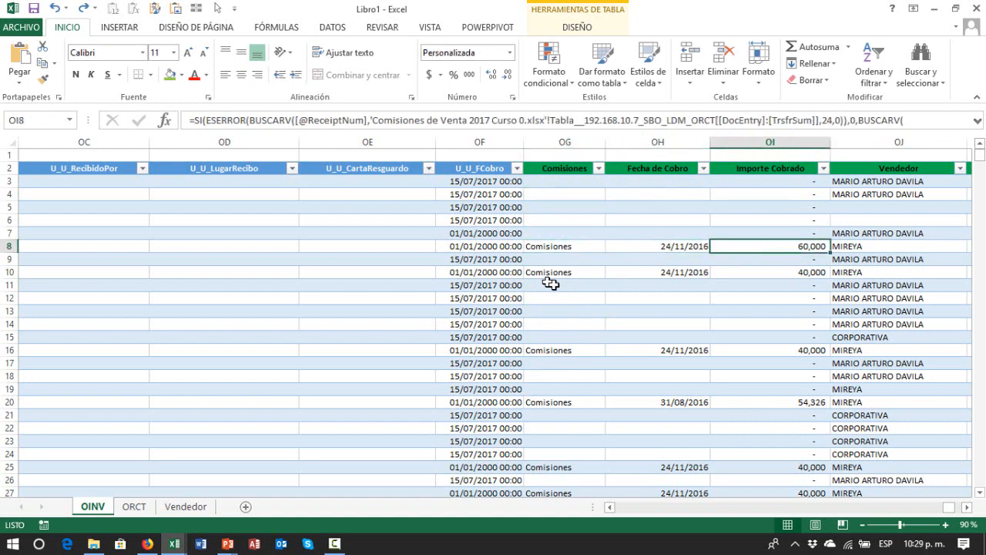
key(F2)
key(Escape)
- Move along row 8 past Vendedor to the Dias de Cobro formula in OK8
key(Right)
key(Right)
key(Right)
key(Right)
key(Right)
key(Right)
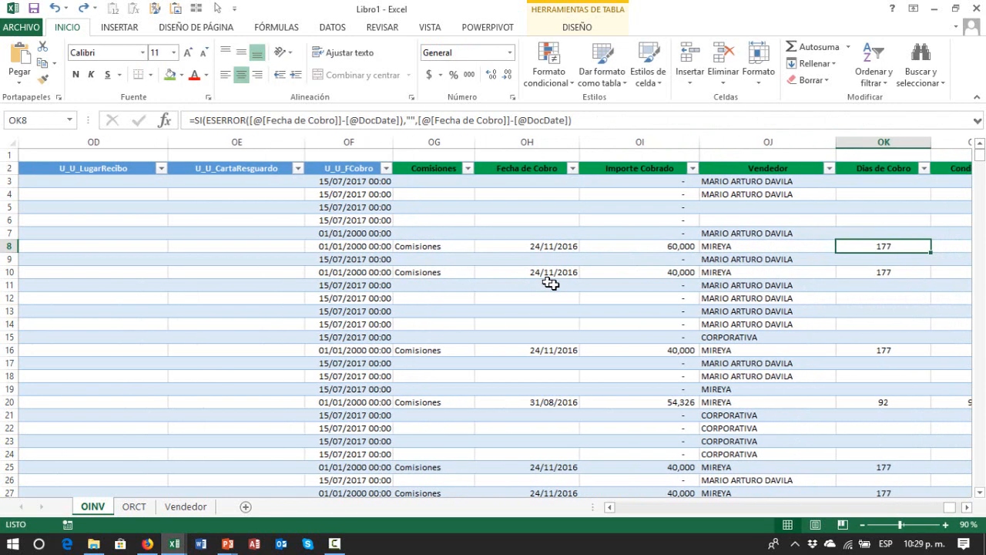
- Examine the Importe Cobrado formula in row 8, particularly the external workbook and table reference in its first BUSCARV
key(Right)
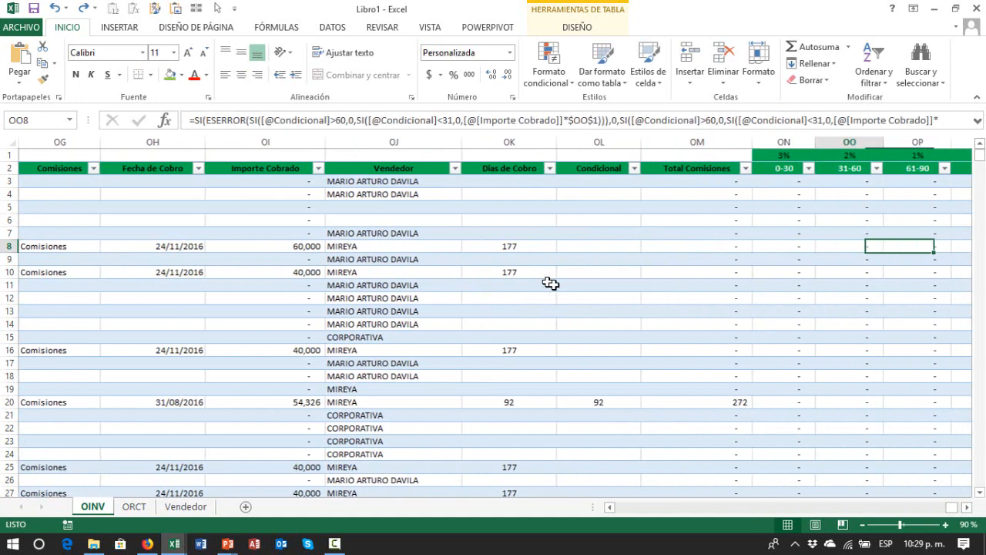
key(Left)
key(Left)
key(Left)
key(Left)
key(Left)
key(Left)
key(Left)
key(Left)
key(Right)
key(F2)
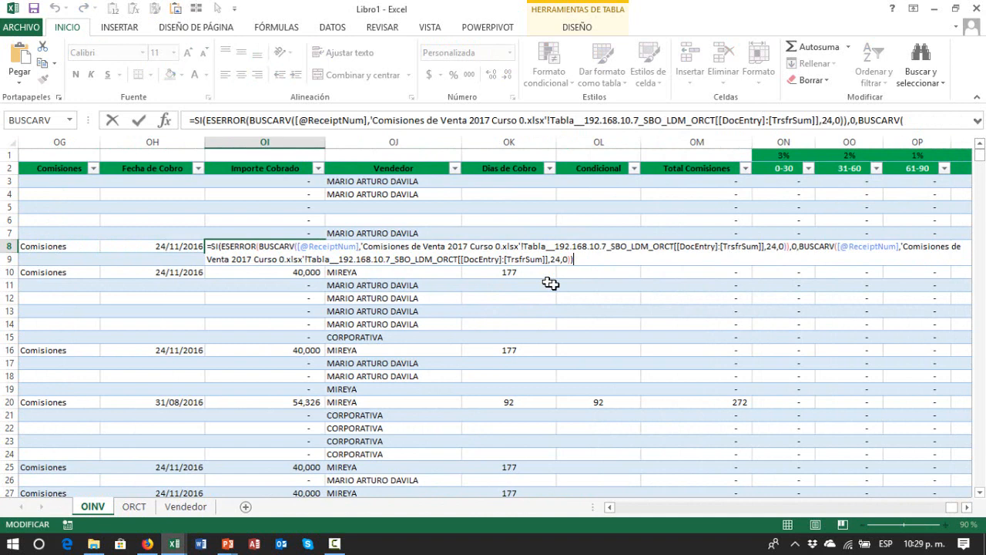
click(370, 120)
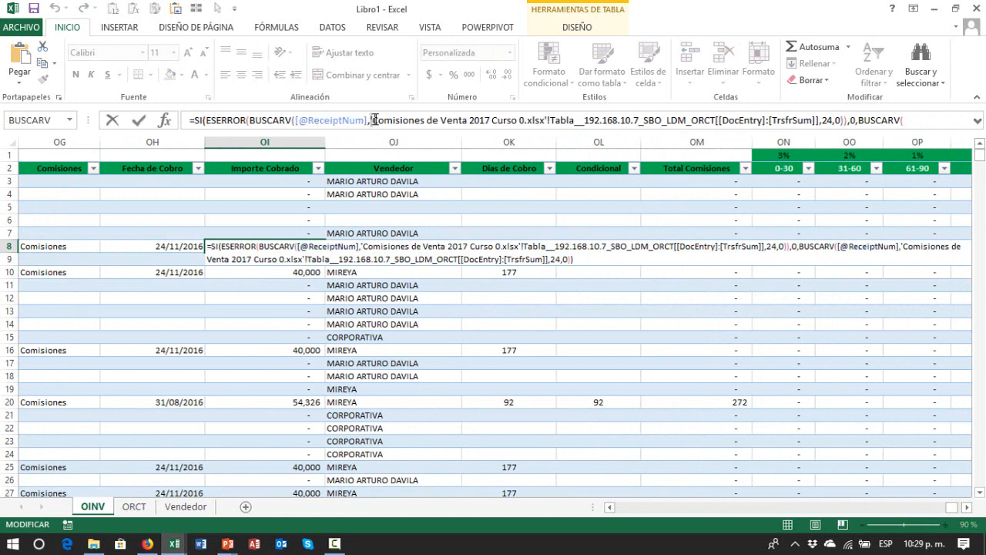
drag(373, 120, 716, 127)
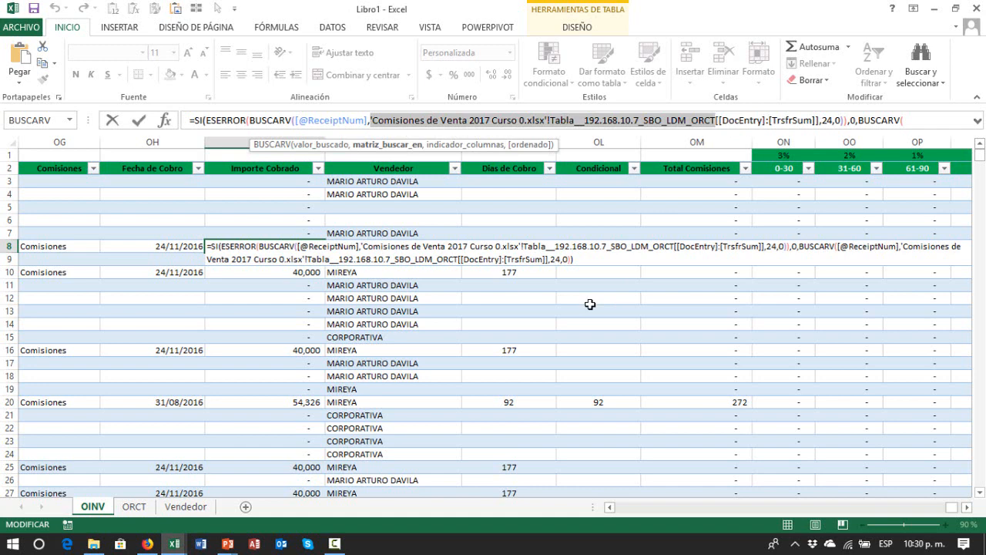
key(Escape)
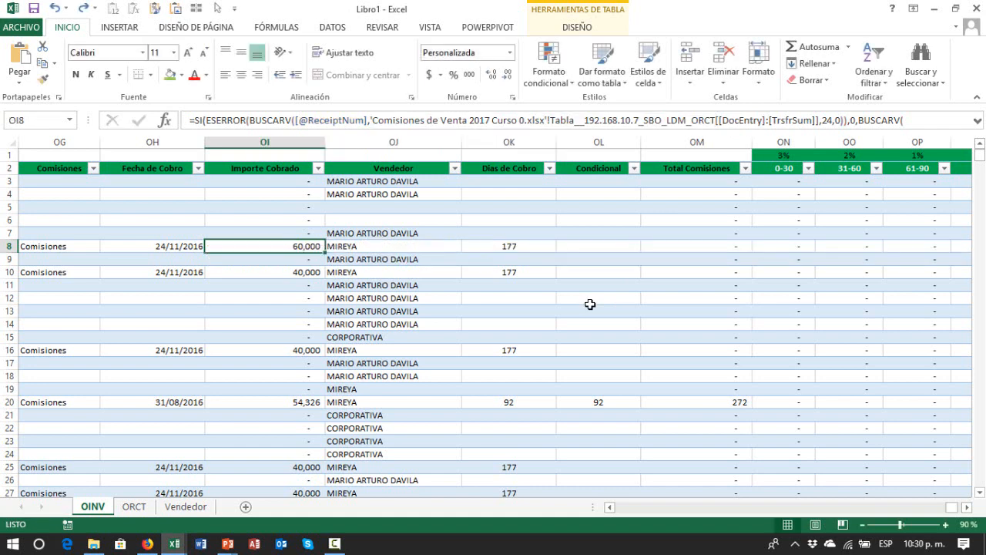
key(Left)
key(Left)
key(Left)
key(Right)
key(Right)
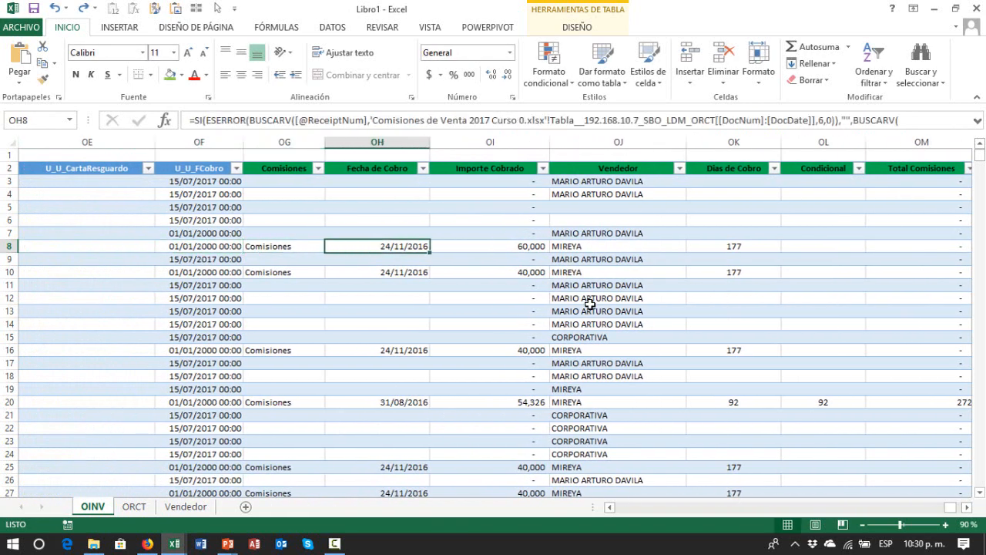
key(Right)
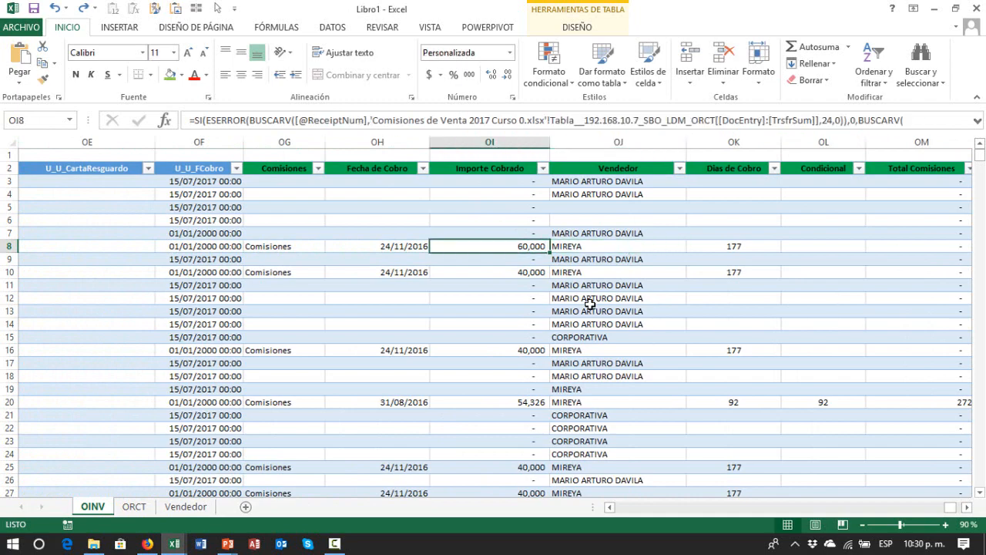
- Switch to the Comisiones de Venta 2017 Curso 0 workbook and examine the last columns of its ORCT sheet
key(alt+Tab)
key(alt+Tab)
key(alt+Tab)
key(alt+Tab)
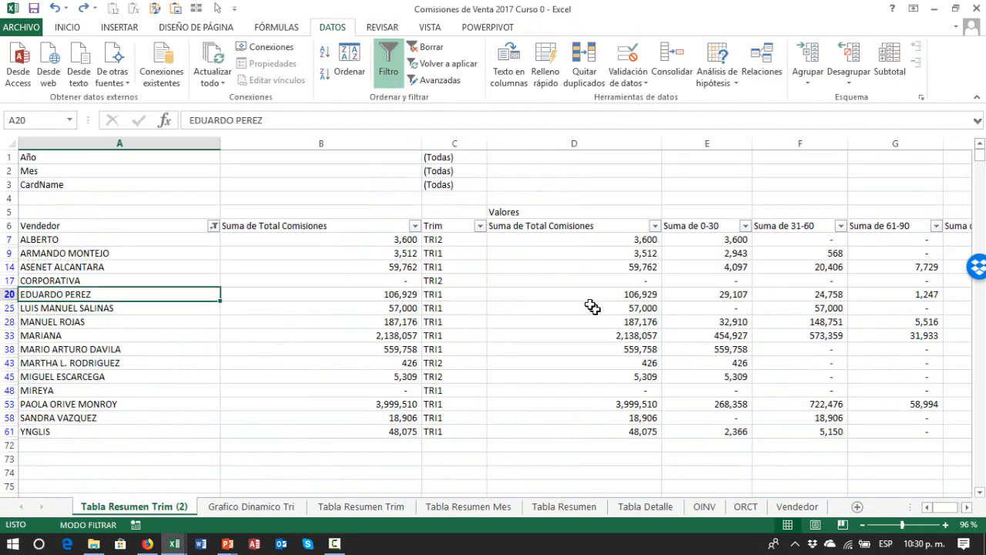
key(Up)
key(Up)
key(Up)
key(Up)
key(Up)
key(Up)
key(Up)
key(Up)
key(Up)
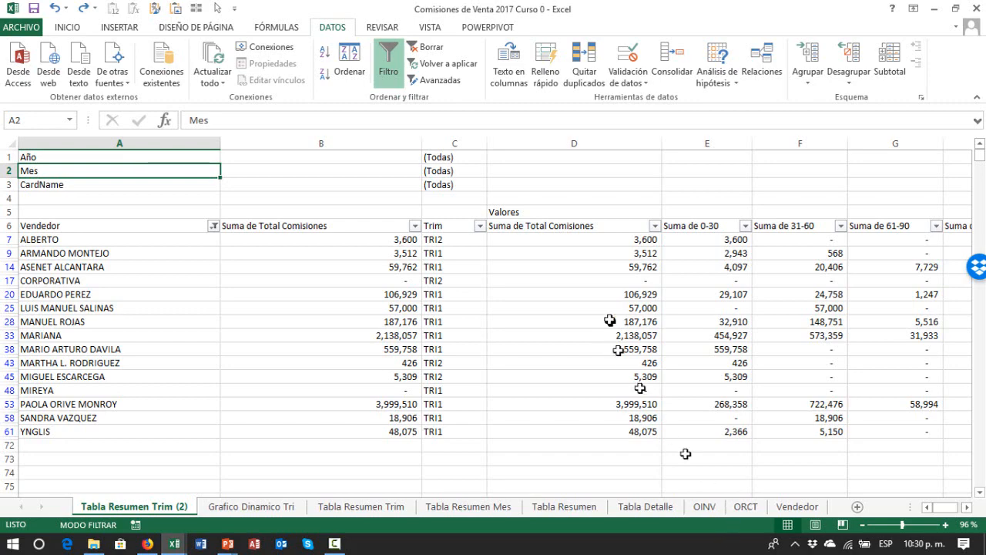
click(747, 506)
click(553, 318)
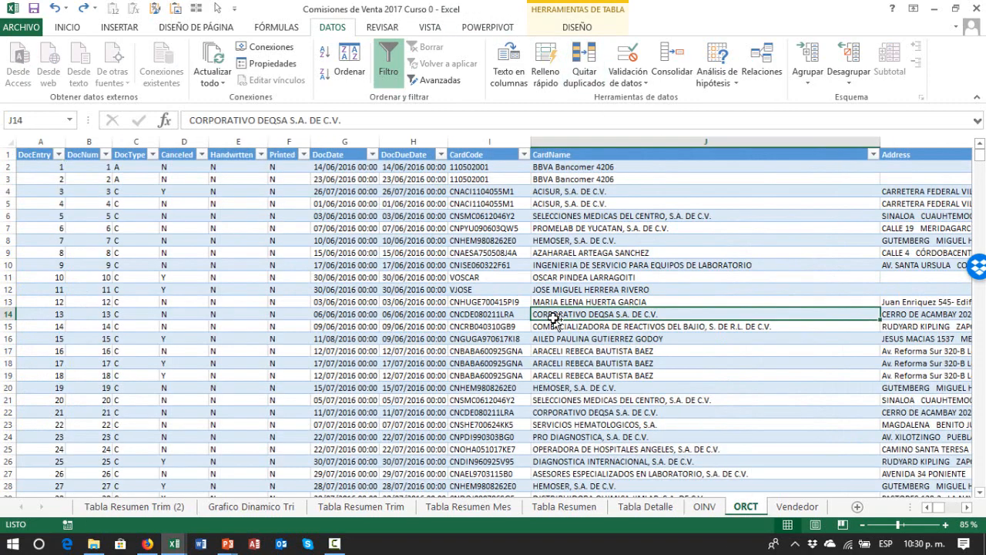
key(ctrl+Up)
key(ctrl+Right)
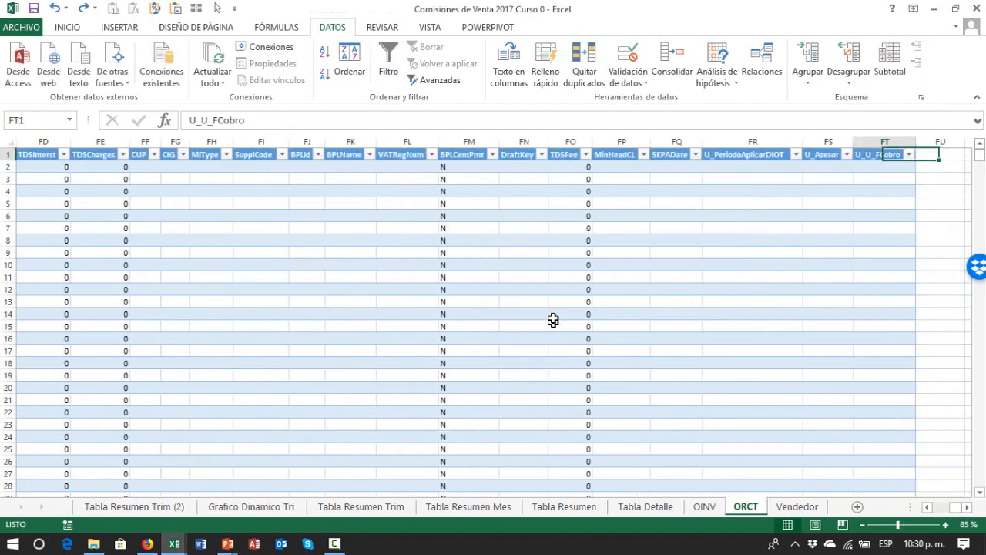
key(Right)
key(Right)
key(Left)
key(Left)
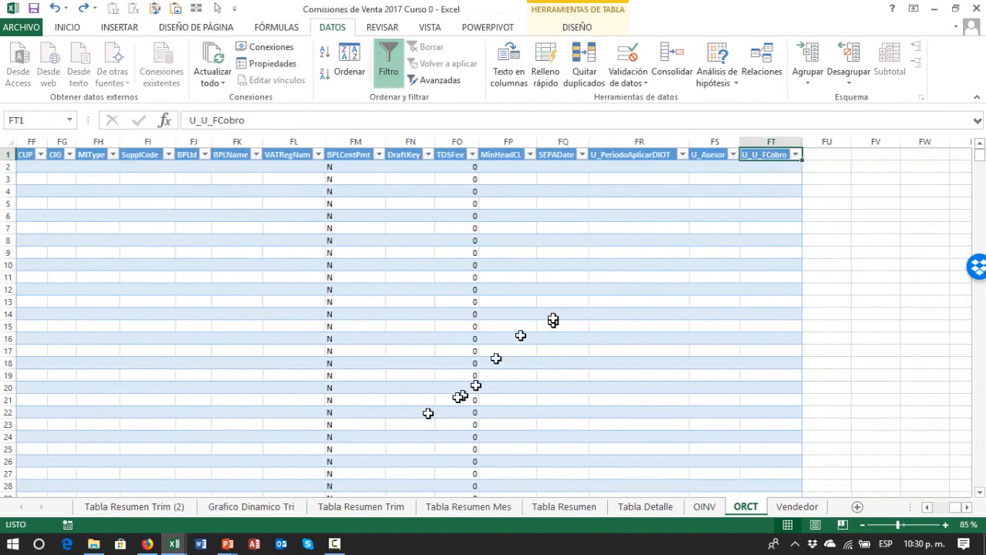
- Locate the Importe Cobrado column among the last columns of the OINV sheet in this workbook
click(701, 506)
click(605, 272)
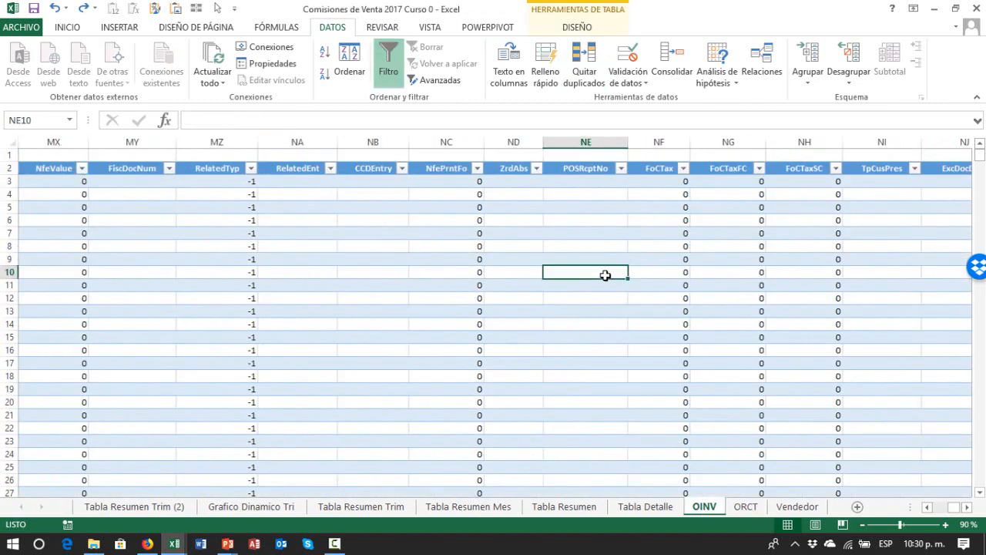
key(ctrl+Up)
key(ctrl+Right)
key(Left)
key(Left)
key(Left)
key(Left)
key(Left)
key(Left)
key(Left)
key(Left)
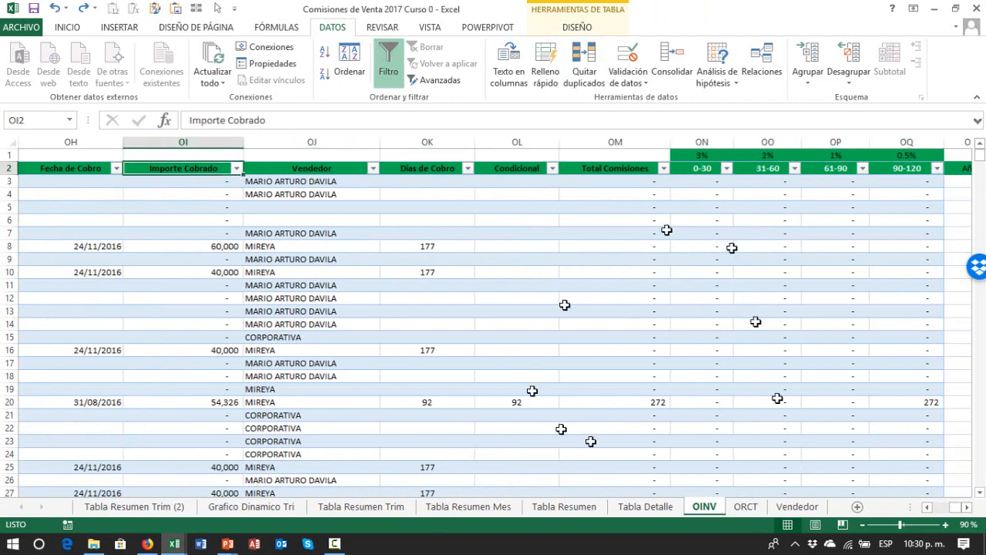
- Return to the Libro1 workbook and select the first data cell under Importe Cobrado
key(alt+Tab)
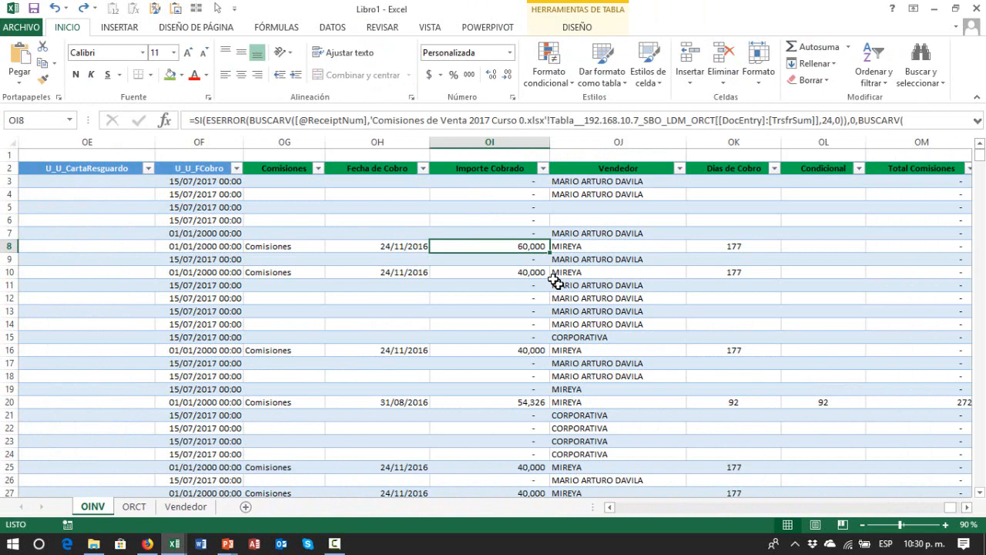
key(Up)
key(Up)
key(Up)
key(Up)
key(Up)
key(Up)
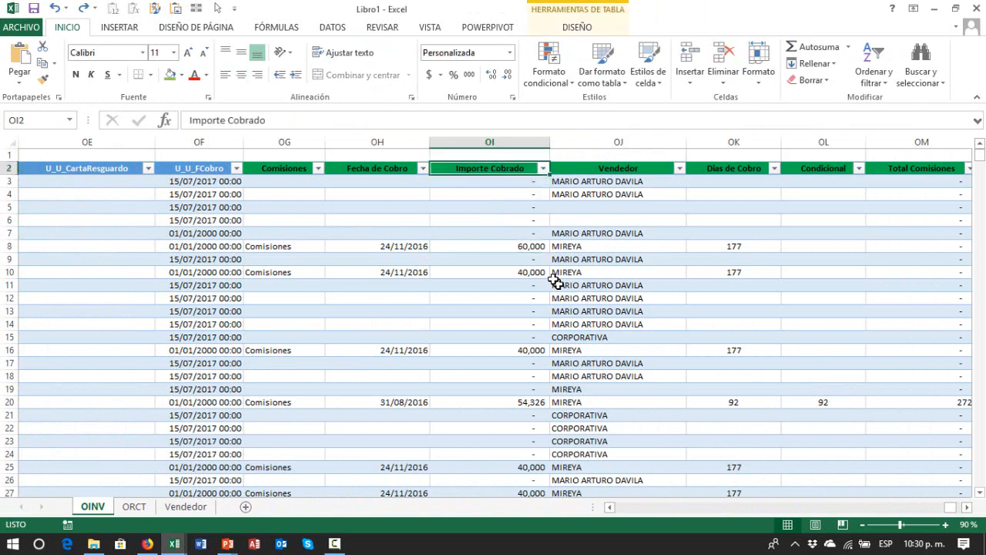
key(Down)
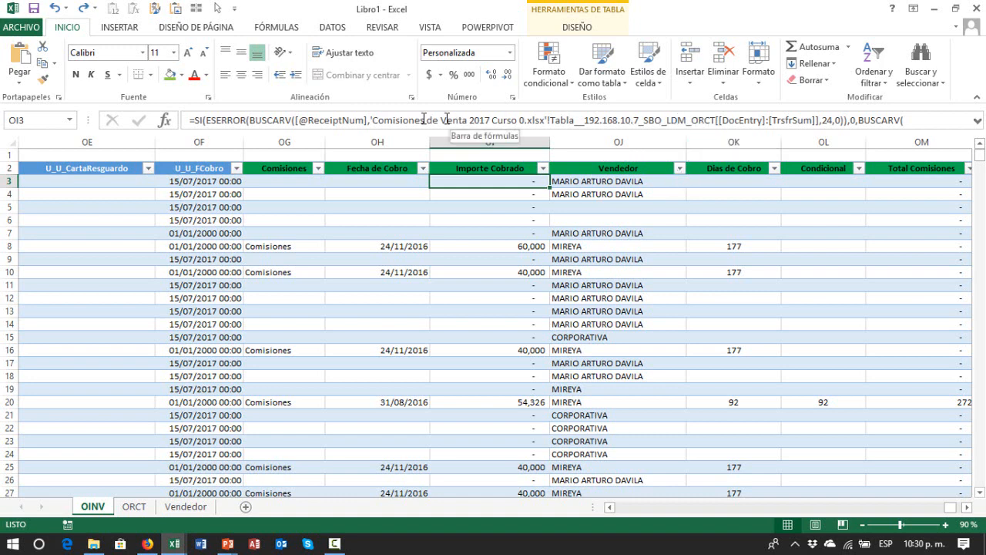
- Delete 'Comisiones de Venta 2017 Curso 0.xlsx'!Tabla__192.168.10.7_SBO_LDM_ from the first BUSCARV of the OI3 formula
click(374, 119)
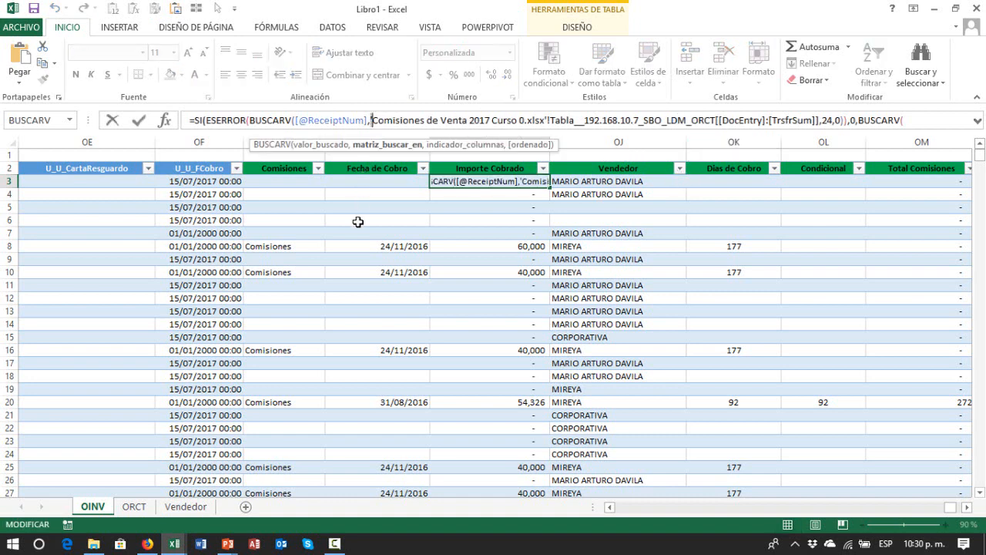
key(shift+Right)
key(shift+Right)
key(shift+Right)
key(shift+Right)
key(shift+Right)
key(shift+Right)
key(shift+Right)
key(shift+Right)
key(shift+Right)
key(shift+Right)
key(shift+Right)
key(shift+Right)
key(shift+Right)
key(shift+Right)
key(shift+Right)
key(shift+Right)
key(shift+Right)
key(shift+Right)
key(shift+Right)
key(shift+Right)
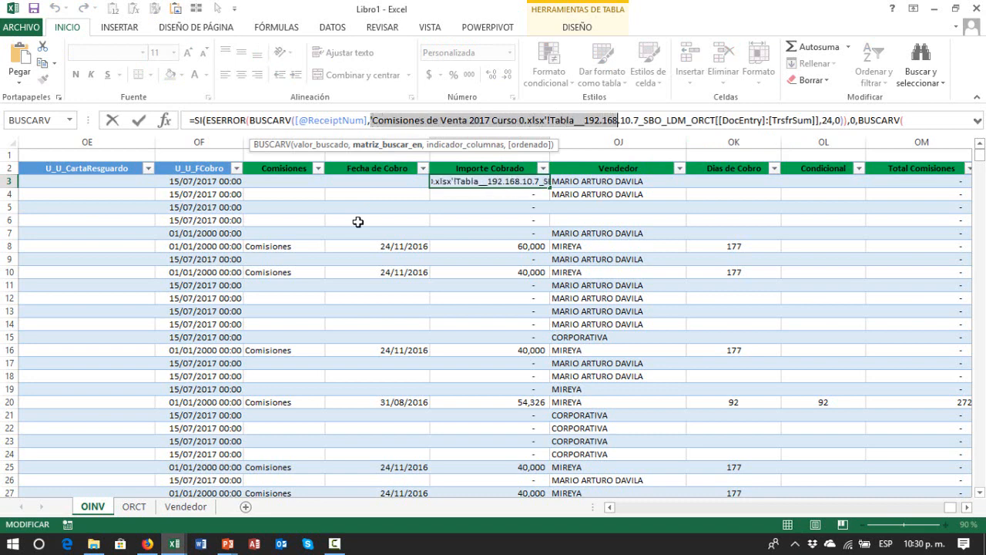
key(shift+Right)
key(shift+Right)
key(shift+Right)
key(shift+Right)
key(shift+Right)
key(shift+Right)
key(shift+Right)
key(shift+Right)
key(shift+Right)
key(shift+Right)
key(shift+Right)
key(shift+Right)
key(shift+Right)
key(shift+Right)
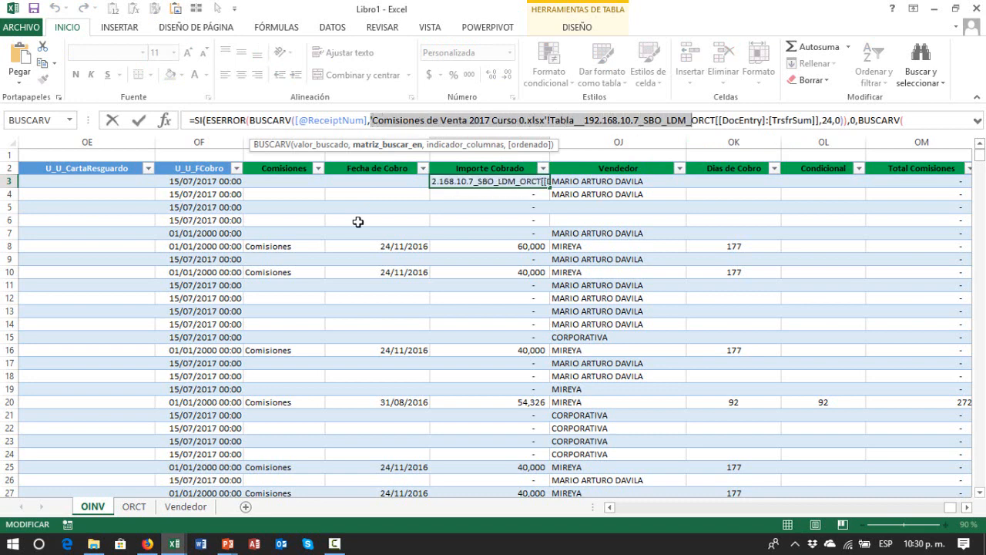
key(Delete)
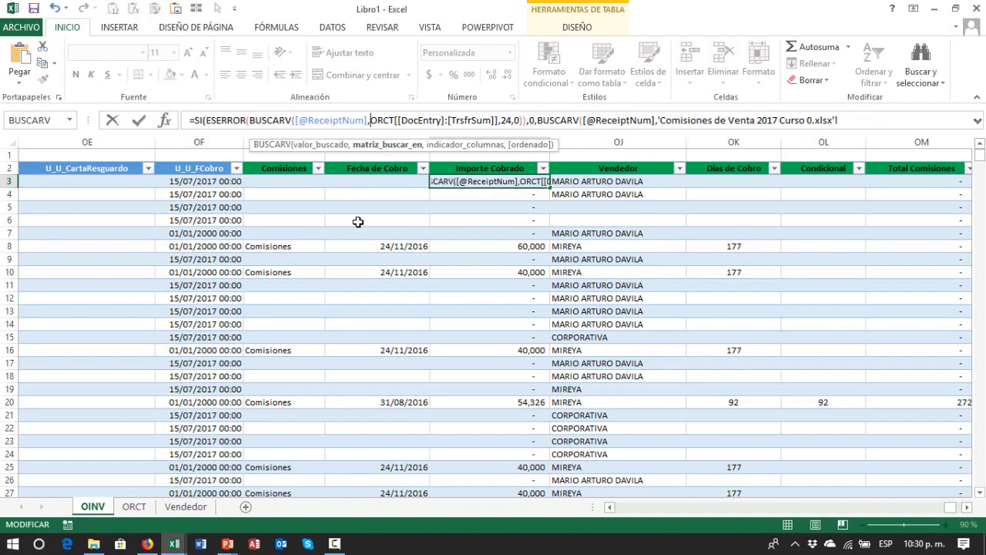
- Remove the leftover ORCT text before [[DocEntry]:[TrsfrSum]] in the first BUSCARV
key(Return)
key(Return)
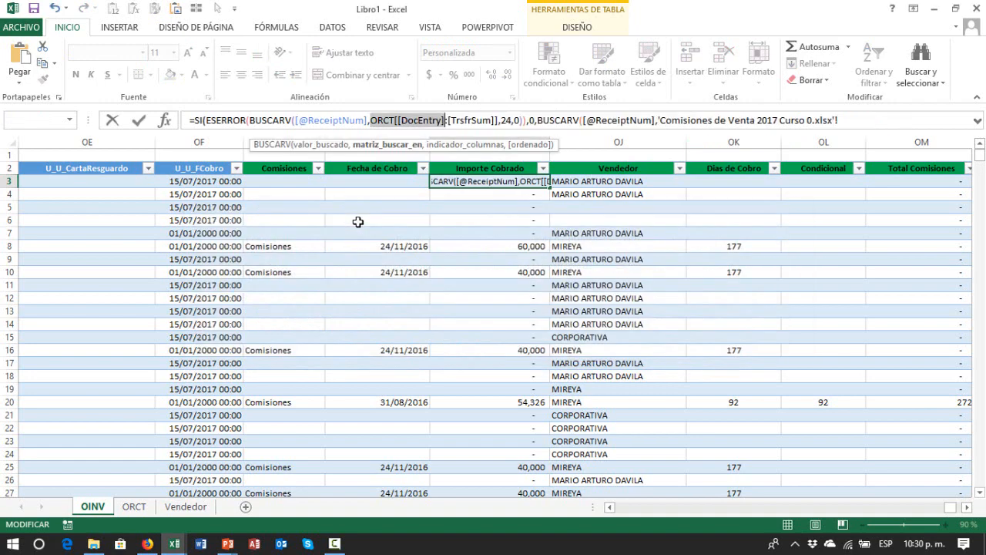
key(Right)
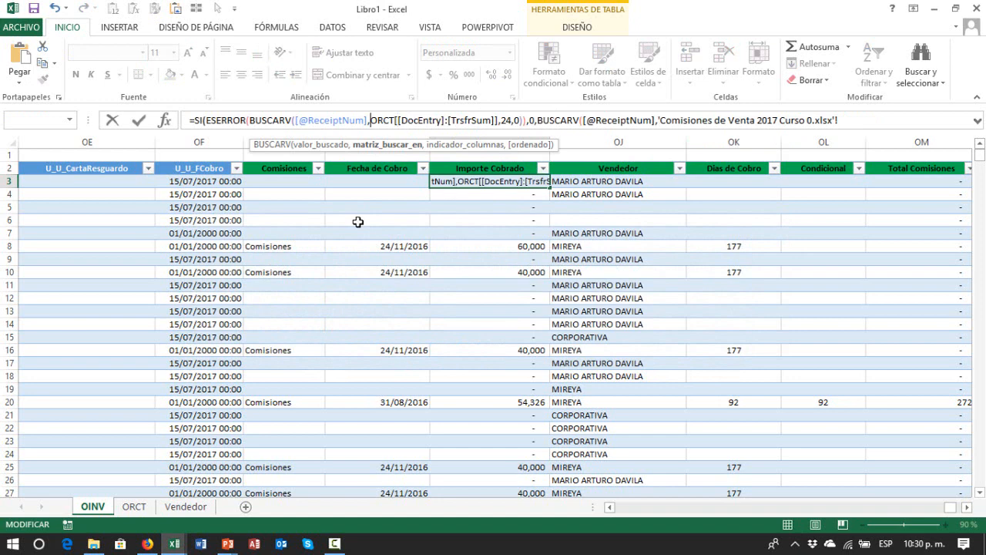
key(Delete)
key(Delete)
key(Delete)
key(Delete)
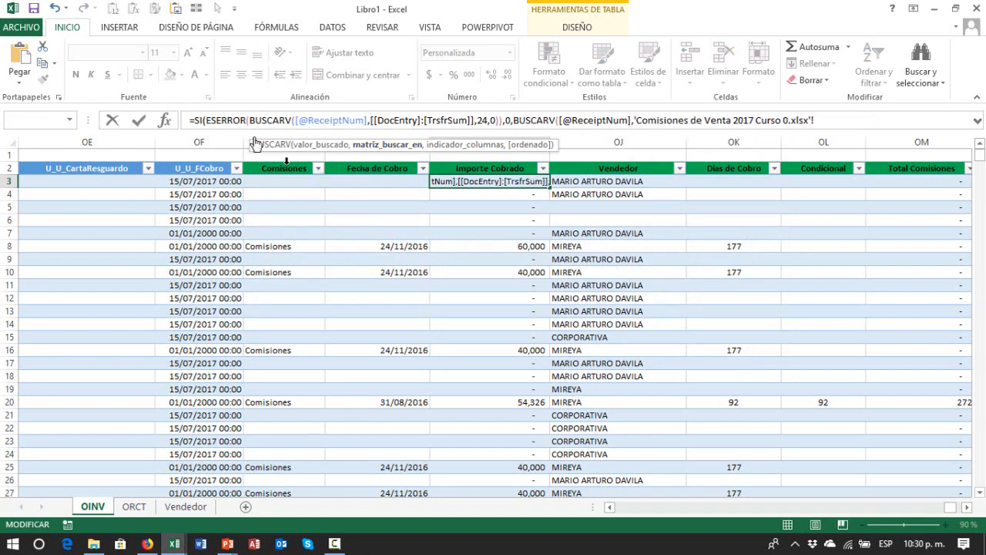
- Open the function arguments for the first BUSCARV and clear the Matriz_buscar_en argument
click(167, 122)
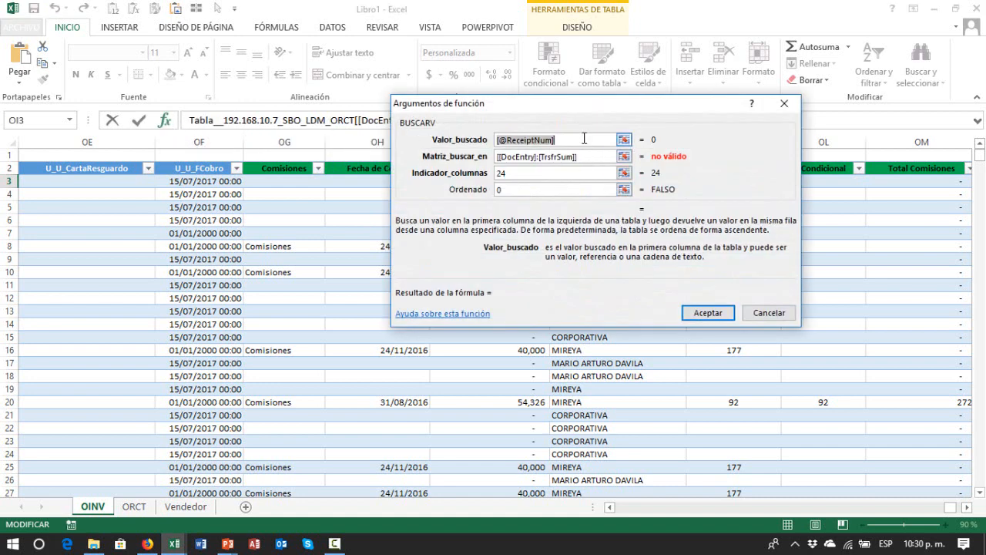
click(591, 158)
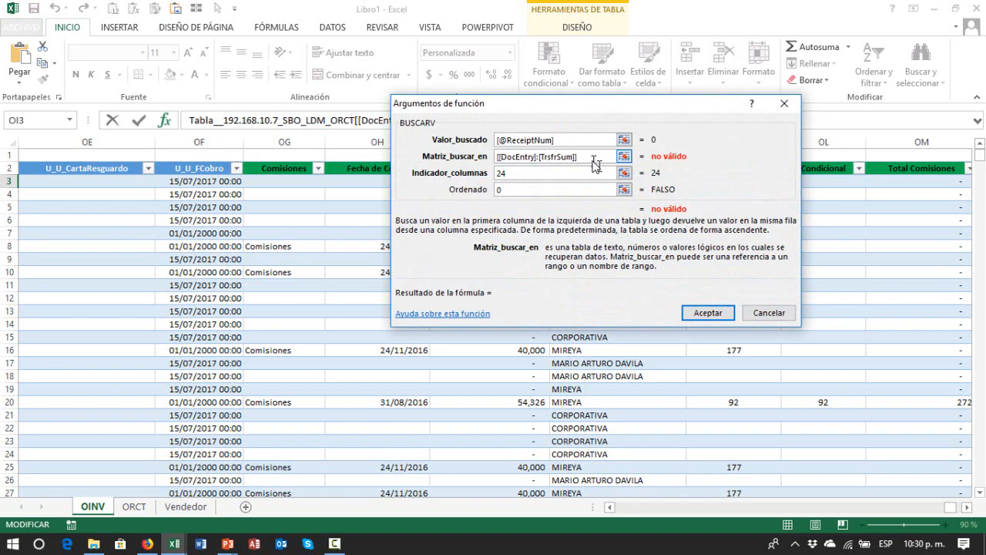
key(BackSpace)
key(BackSpace)
key(BackSpace)
key(BackSpace)
key(BackSpace)
key(BackSpace)
key(BackSpace)
key(BackSpace)
key(BackSpace)
key(BackSpace)
key(BackSpace)
key(BackSpace)
key(BackSpace)
key(BackSpace)
key(BackSpace)
key(BackSpace)
key(BackSpace)
key(BackSpace)
key(BackSpace)
key(BackSpace)
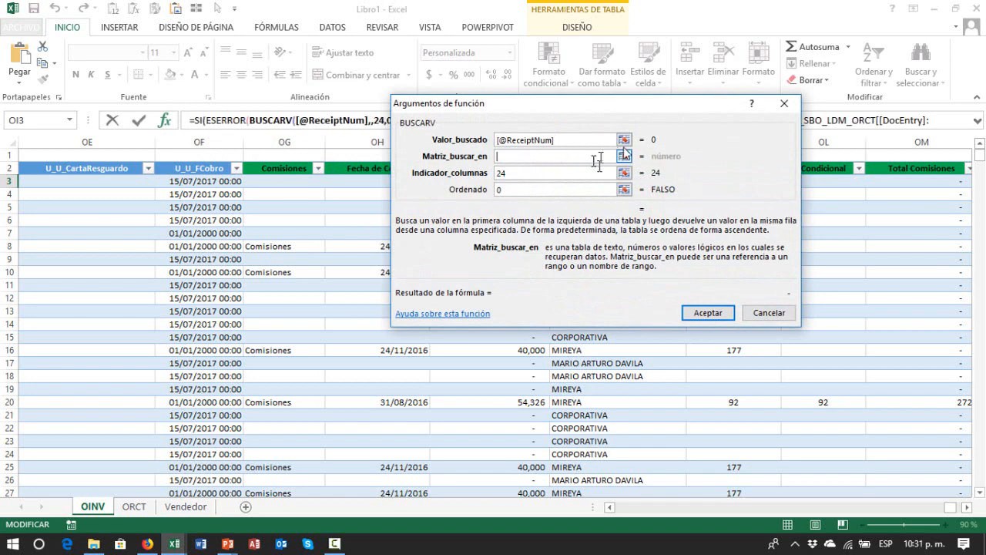
- Point Matriz_buscar_en to the DocEntry header cell on this workbook's ORCT sheet
click(624, 155)
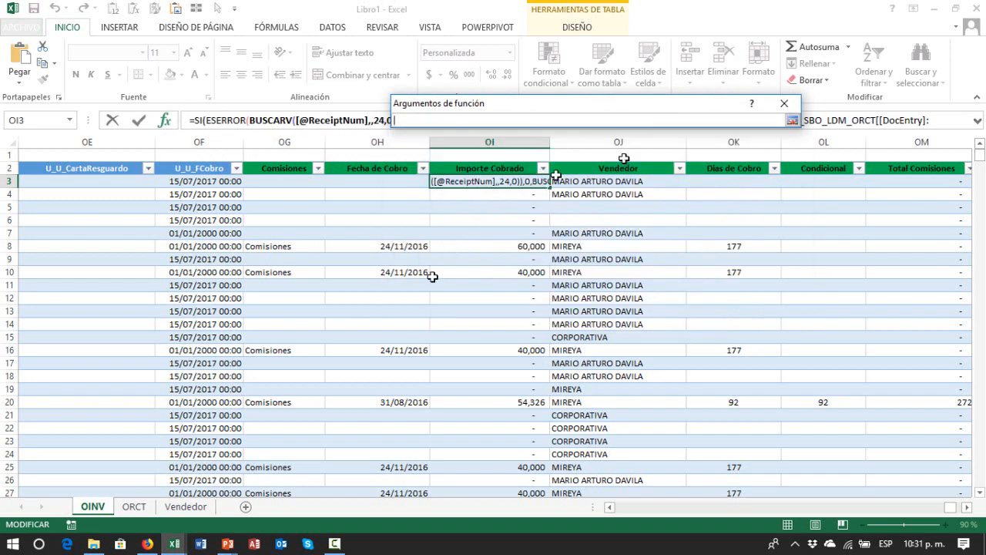
click(134, 506)
click(108, 350)
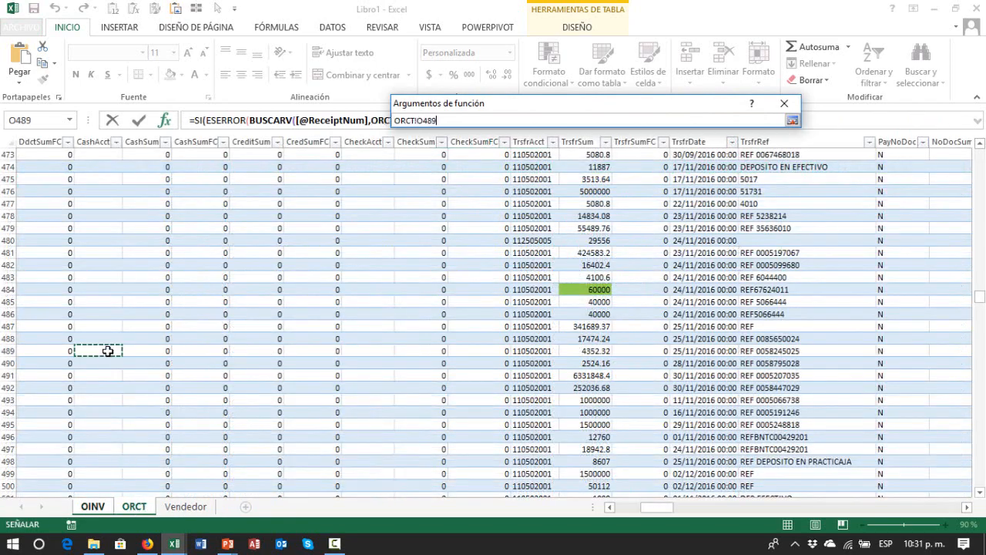
key(ctrl+Up)
key(Left)
key(Left)
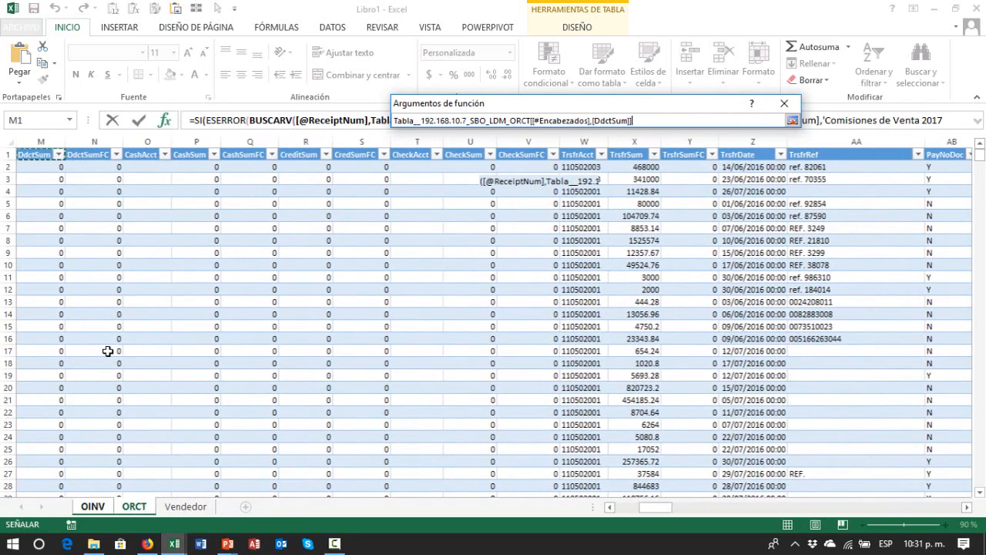
key(ctrl+Left)
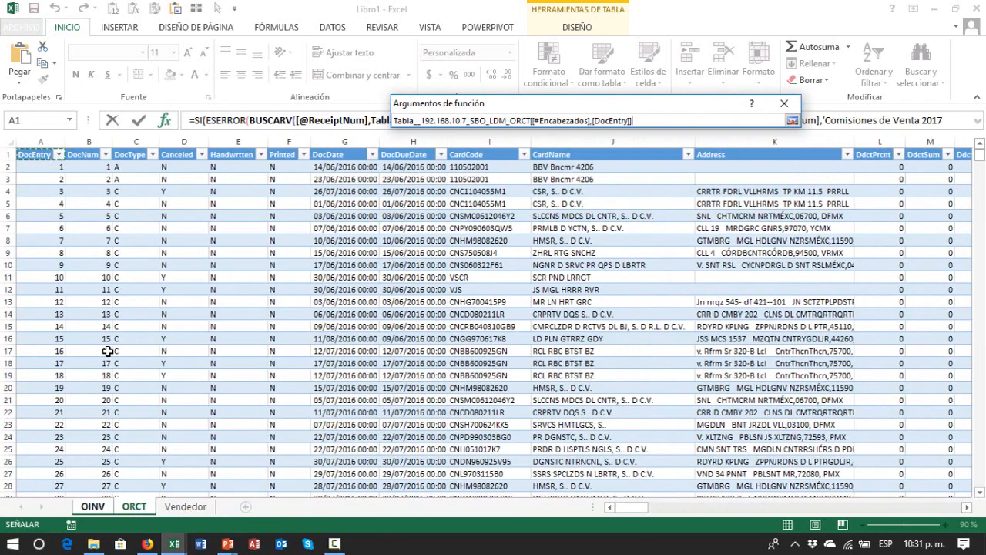
- Extend the Matriz_buscar_en range across the ORCT header row from DocEntry to TrsfrSum
key(shift+Right)
key(shift+Right)
key(shift+Right)
key(shift+Right)
key(shift+Right)
key(shift+Right)
key(shift+Right)
key(shift+Right)
key(shift+Right)
key(shift+Right)
key(shift+Right)
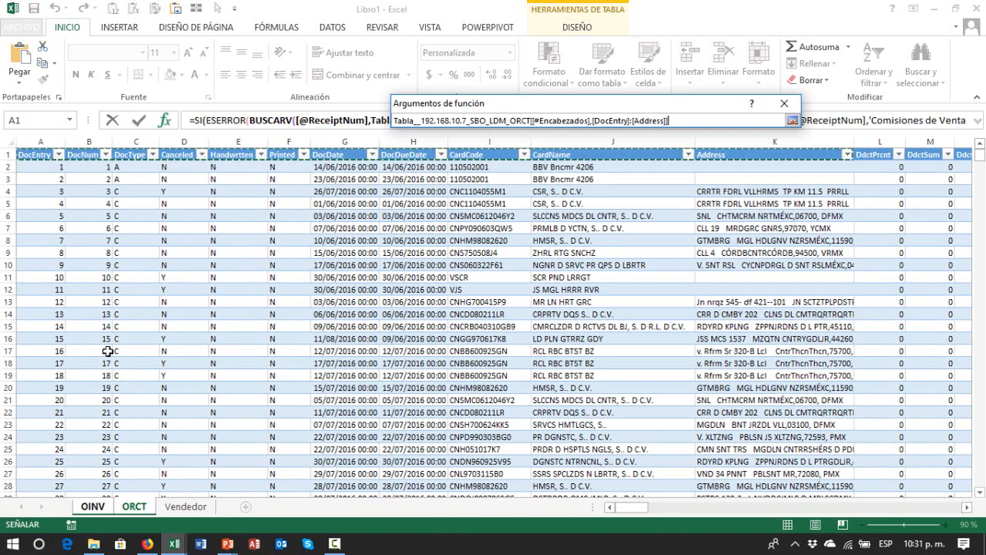
key(shift+Right)
key(shift+Right)
key(shift+Right)
key(shift+Right)
key(shift+Right)
key(shift+Right)
key(shift+Right)
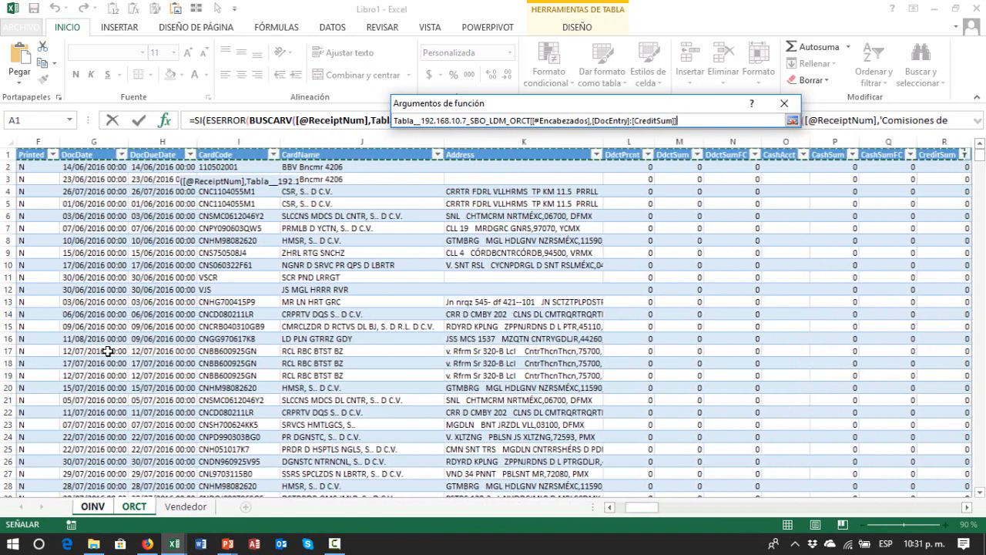
key(shift+Right)
key(shift+Right)
key(shift+Right)
key(shift+Right)
key(shift+Right)
key(shift+Right)
key(shift+Right)
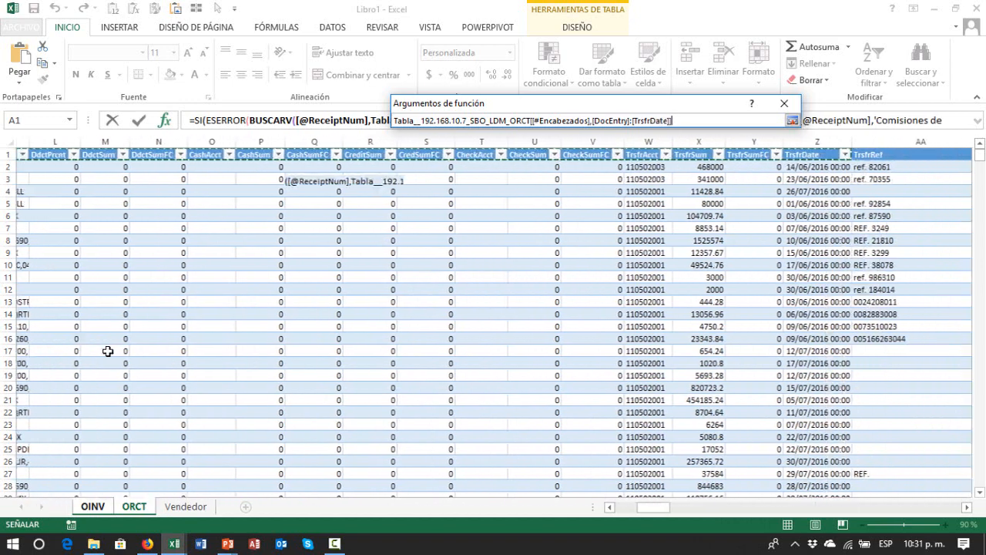
key(shift+Left)
key(shift+Left)
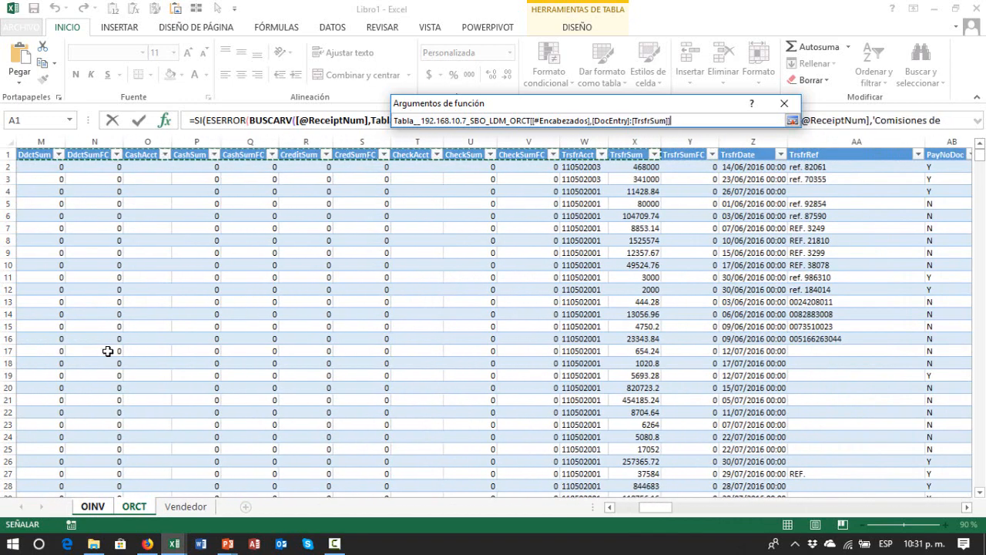
- Expand the Matriz_buscar_en range to the whole columns ORCT!A:X and accept the function arguments
key(shift+Down)
key(shift+Down)
key(shift+Down)
key(shift+Down)
key(ctrl+shift+Down)
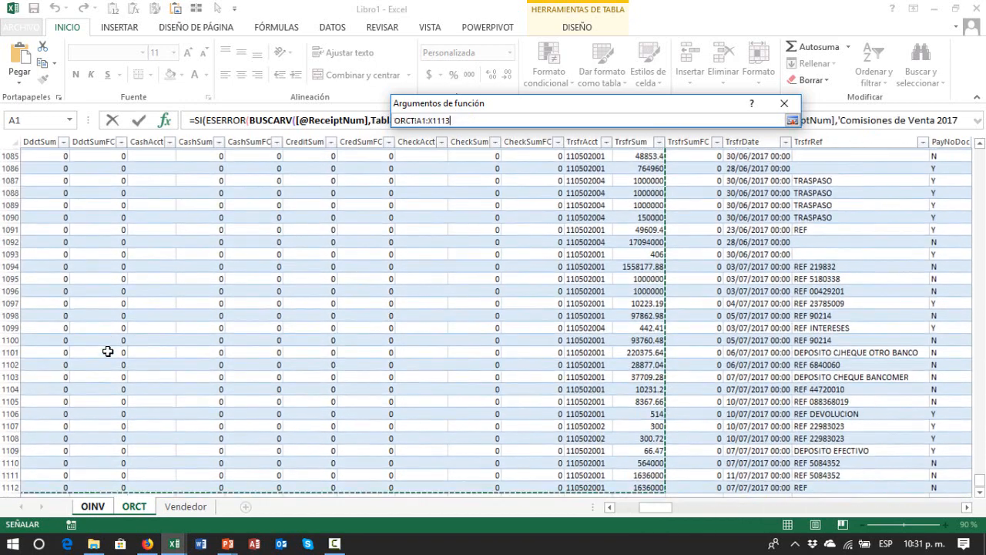
key(shift+Down)
key(shift+Down)
key(ctrl+space)
key(ctrl+space)
key(ctrl+space)
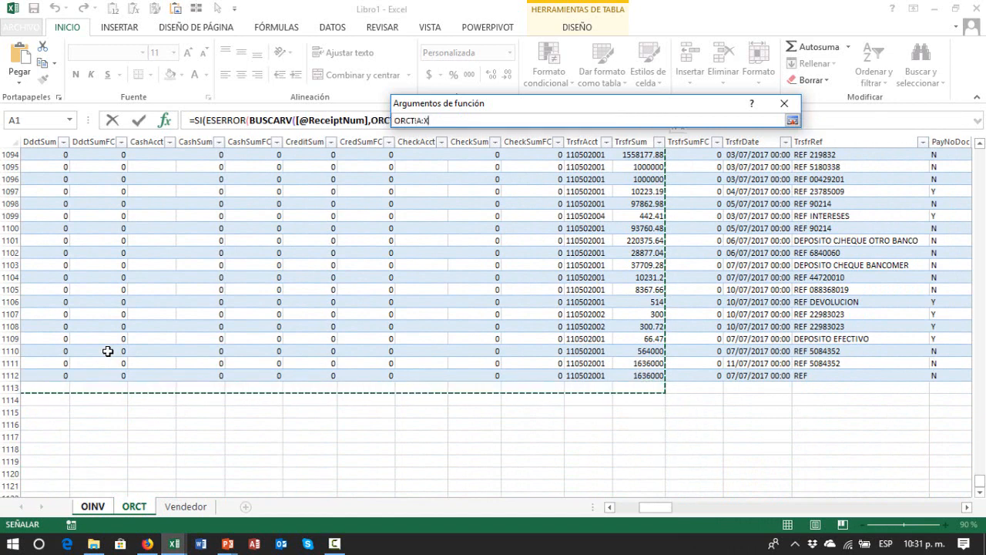
click(792, 121)
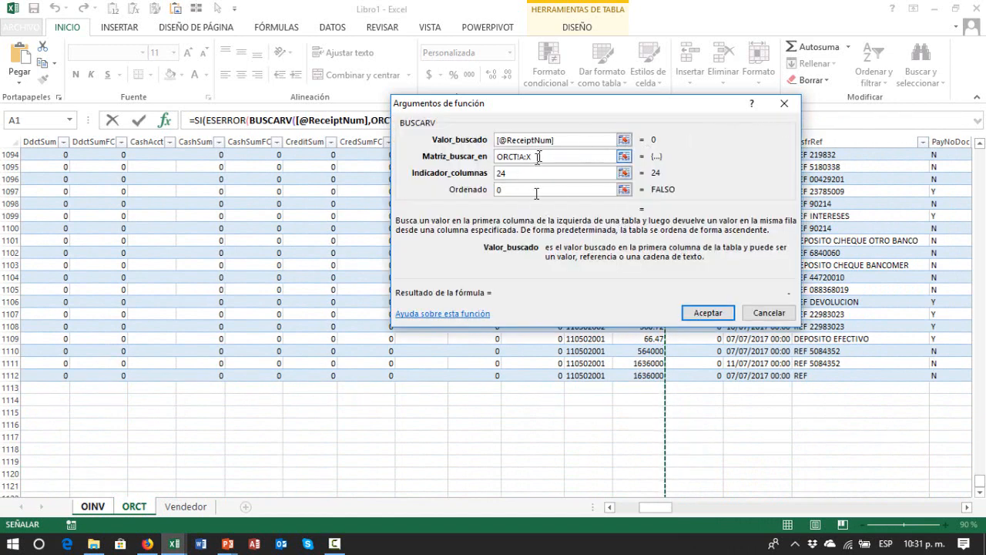
click(711, 313)
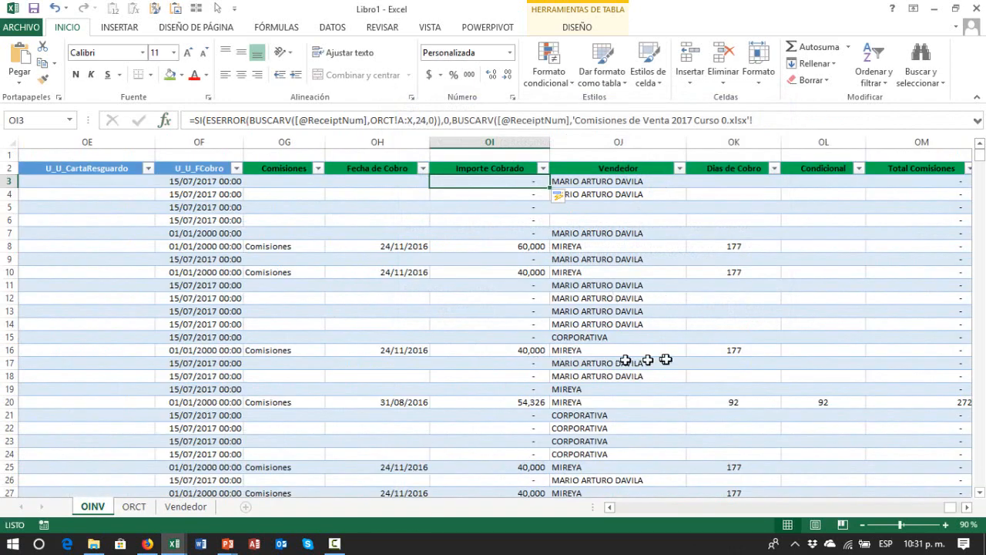
- Check the updated formula in the Importe Cobrado cells from OI3 down to about row 11
key(Down)
key(Down)
key(Down)
key(Down)
key(Down)
key(Down)
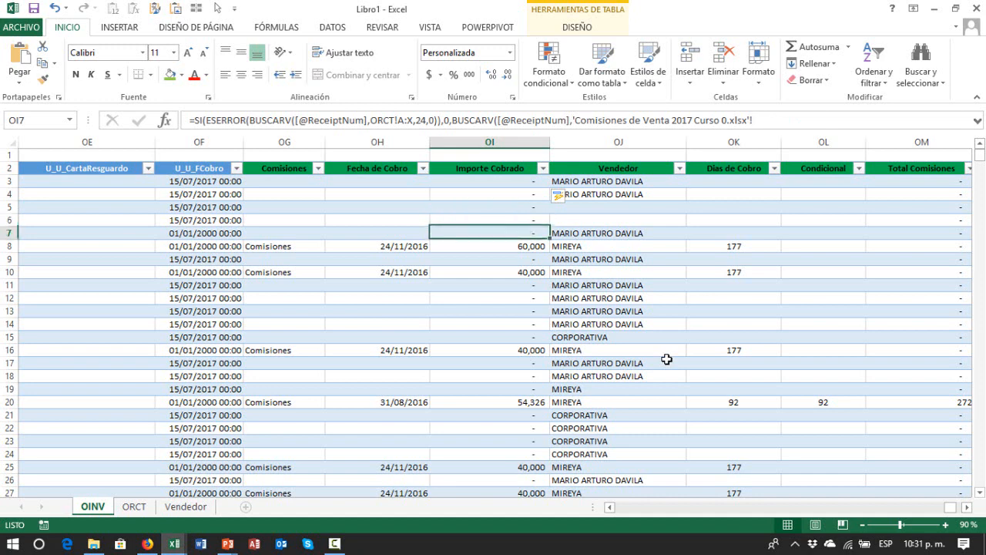
key(Down)
key(Down)
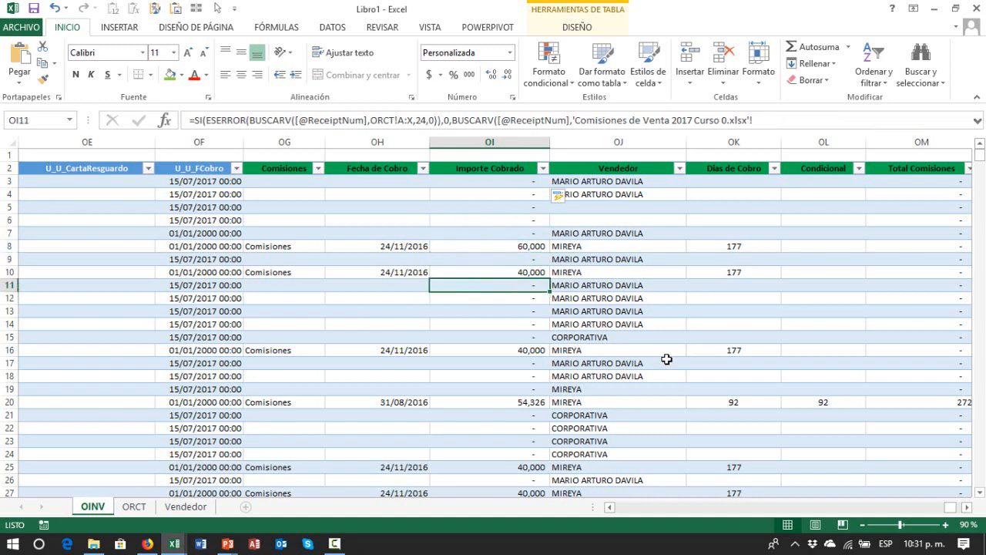
key(Up)
key(Up)
key(Up)
key(Up)
key(Up)
key(Up)
key(Up)
key(Up)
key(Up)
key(Up)
key(Down)
key(Down)
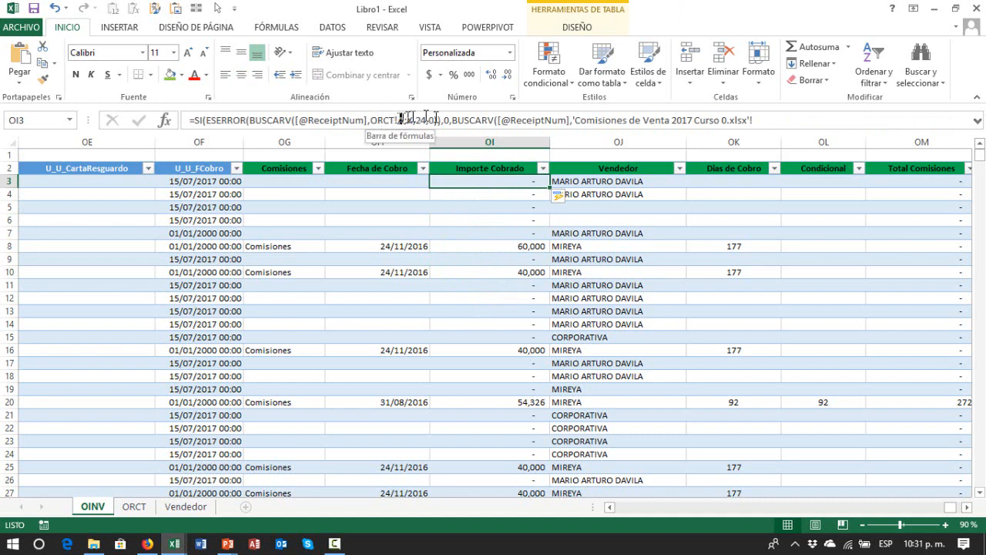
key(Down)
key(Down)
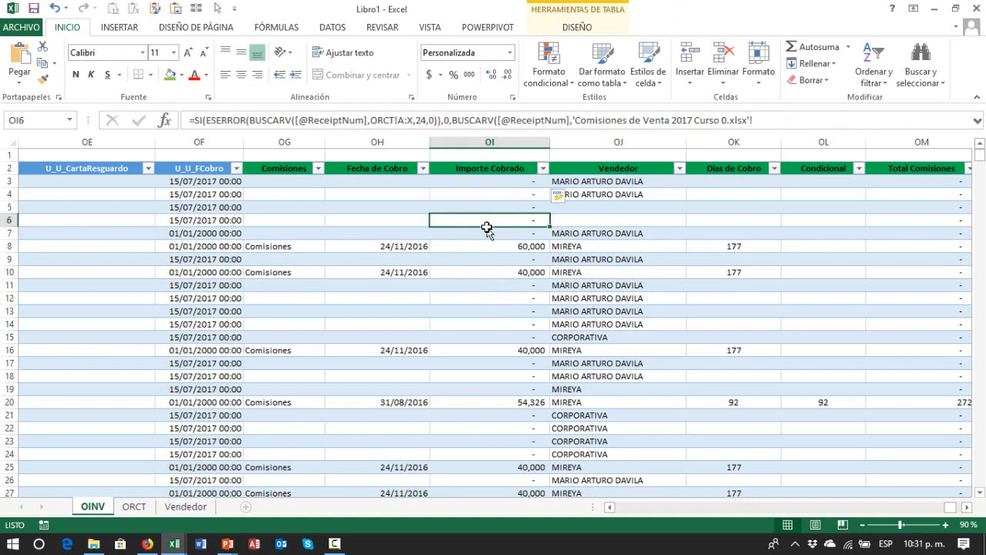
key(Up)
key(Up)
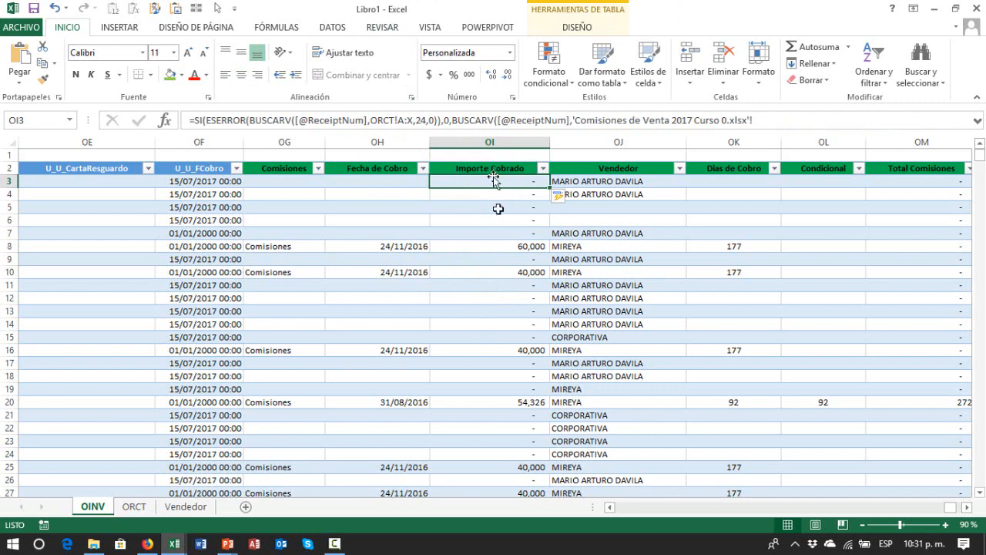
- Compare the Comisiones formula in OG3 with the Importe Cobrado formulas in OI3 and OI4, re-entering the latter without changes
key(Left)
key(Left)
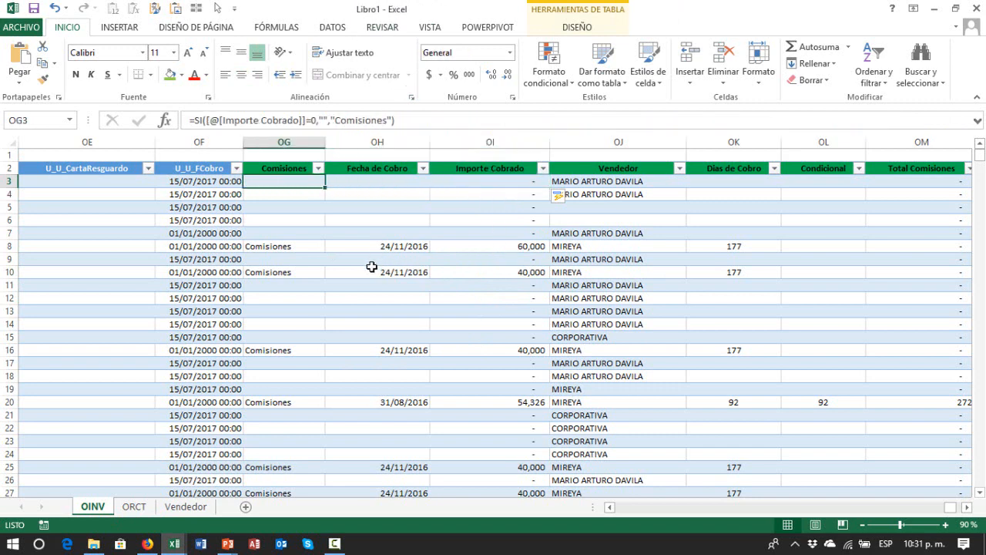
key(Right)
key(Right)
key(F2)
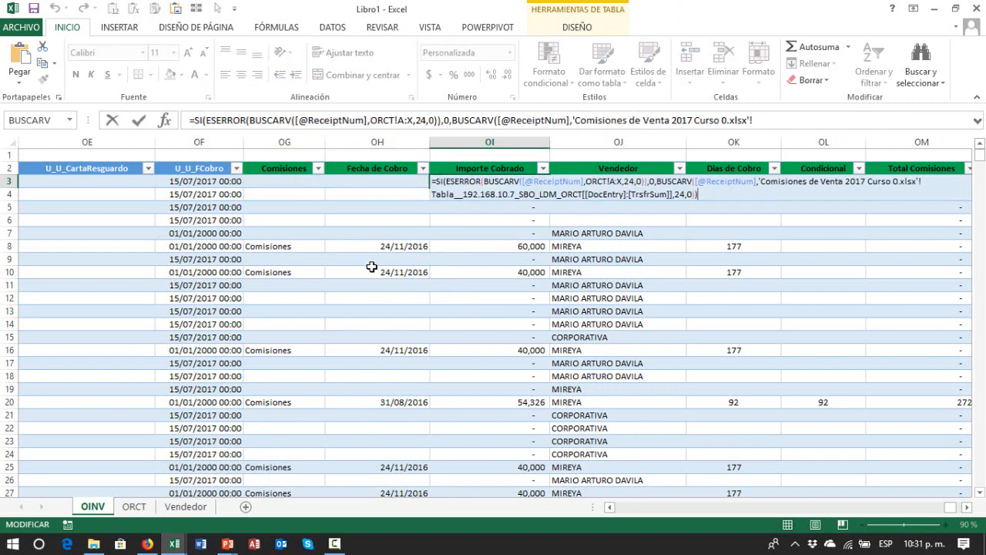
key(Return)
key(Up)
key(Up)
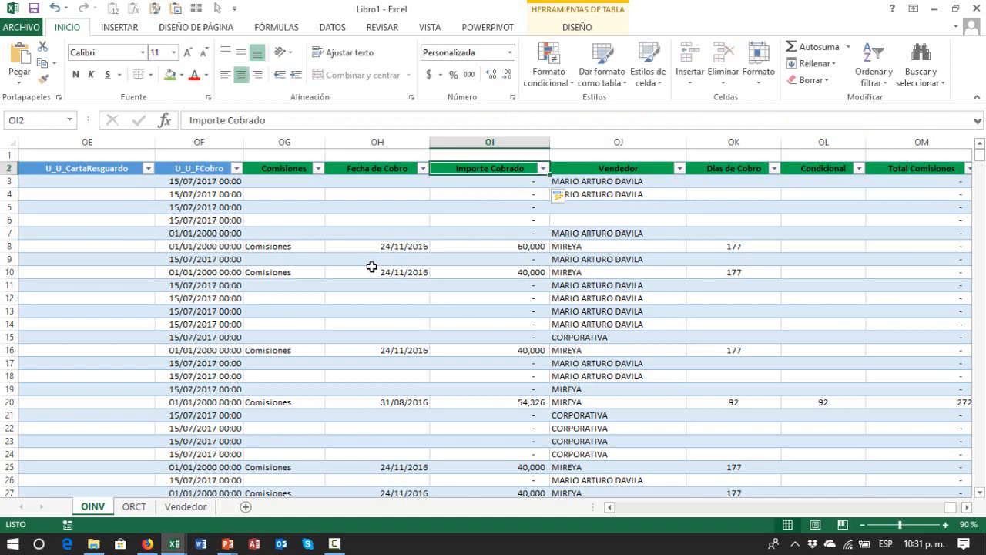
key(Down)
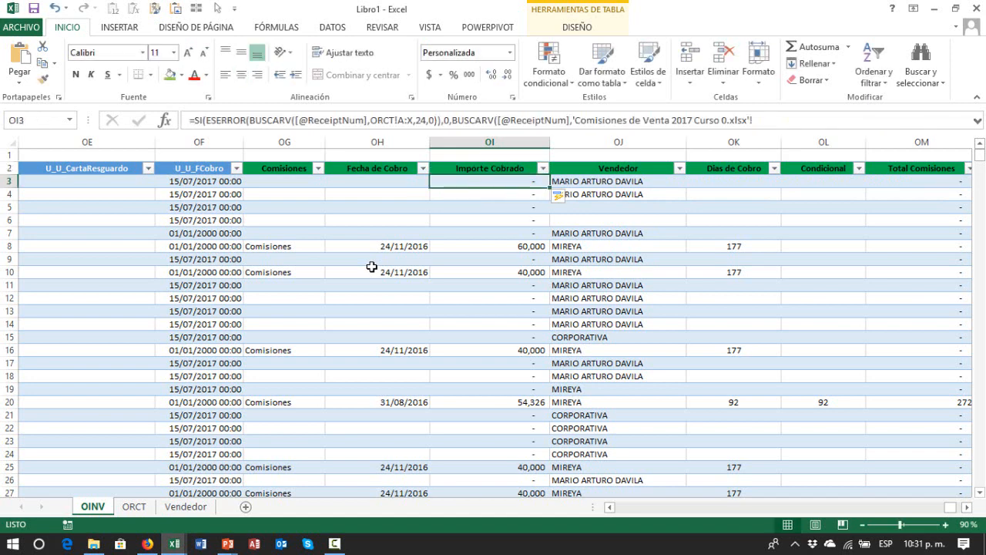
key(F2)
key(Return)
key(F2)
key(Return)
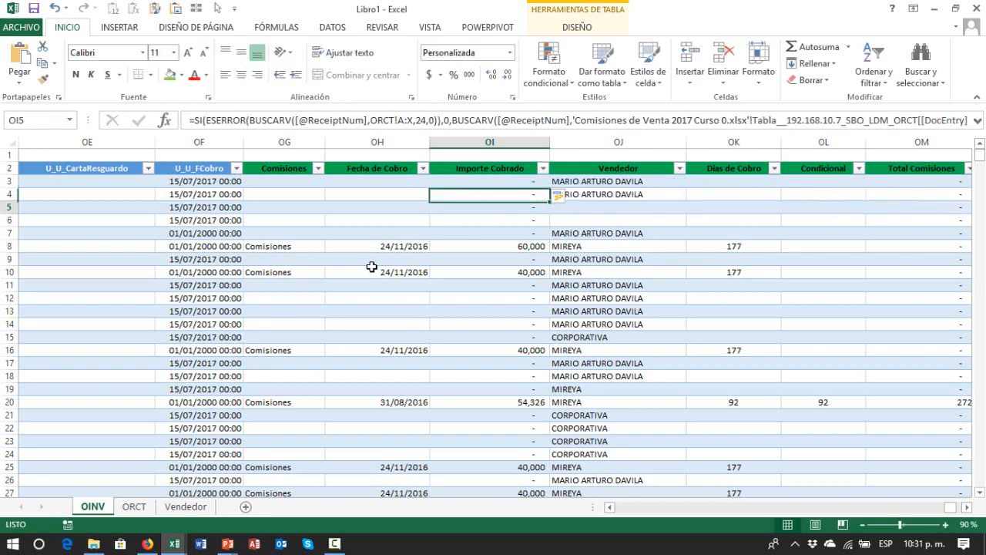
key(Up)
key(Up)
key(Up)
- Examine the Comisiones column formula and the row 8 formulas of Comisiones, Fecha de Cobro and Importe Cobrado
key(Left)
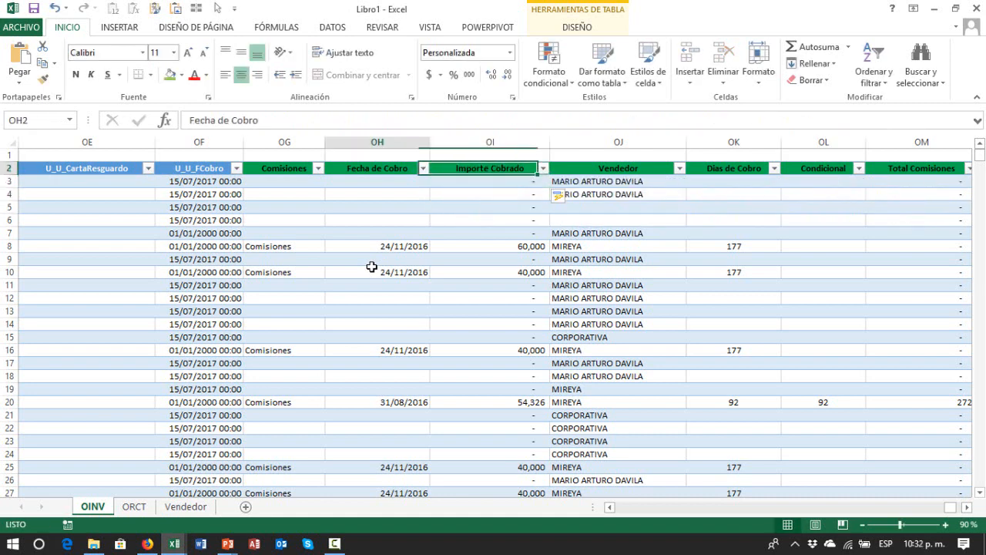
key(Right)
key(Left)
key(Left)
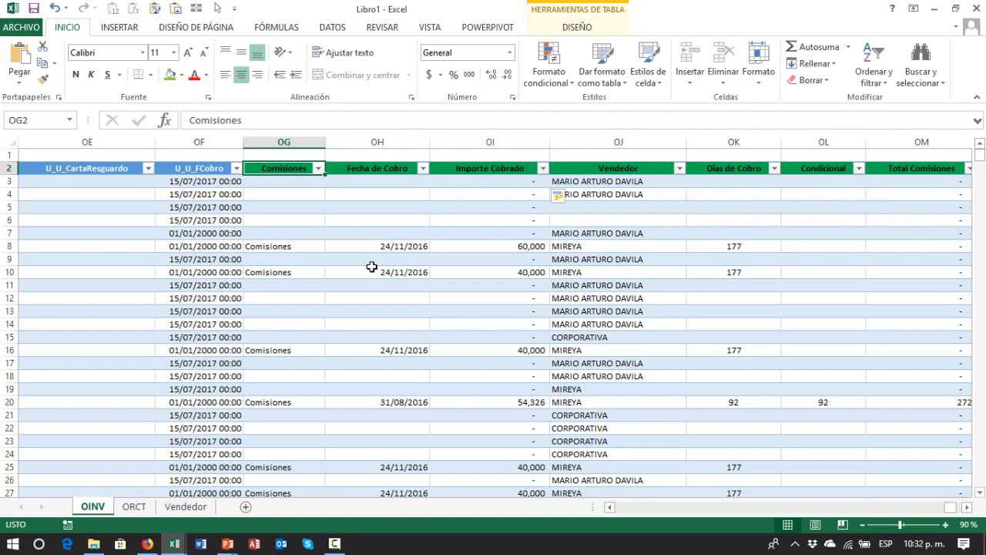
key(Down)
key(Down)
key(Down)
key(Down)
key(Down)
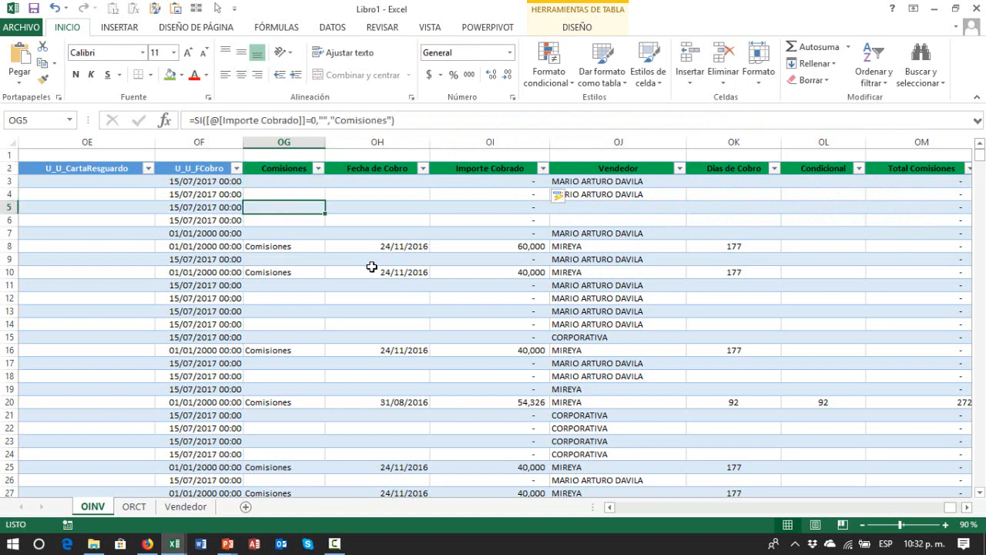
key(Down)
key(F2)
key(Escape)
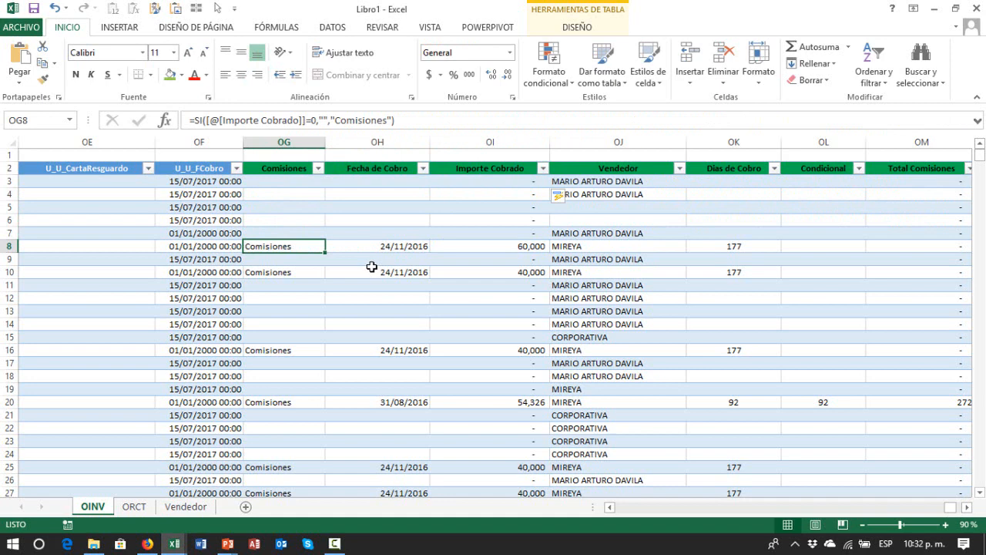
key(Right)
key(Right)
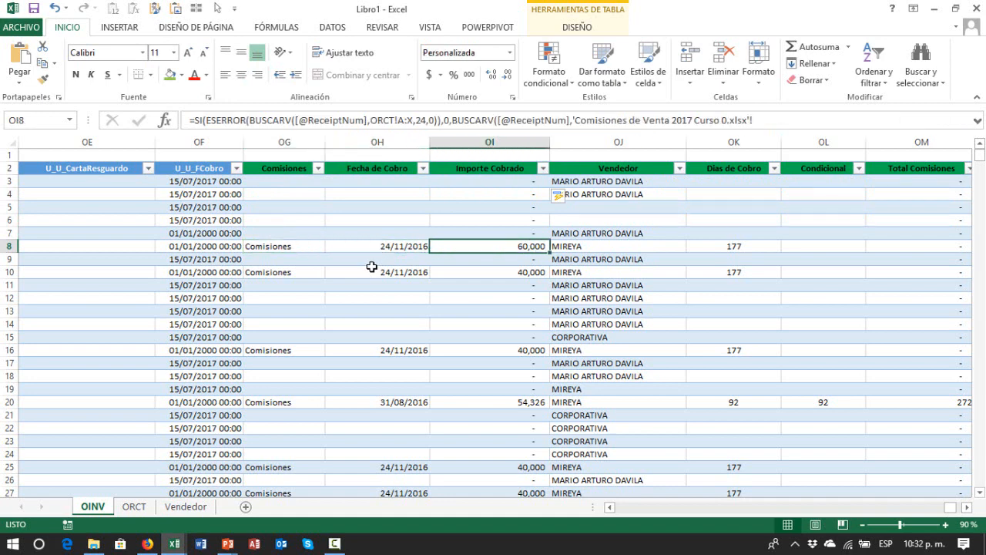
key(Left)
key(Left)
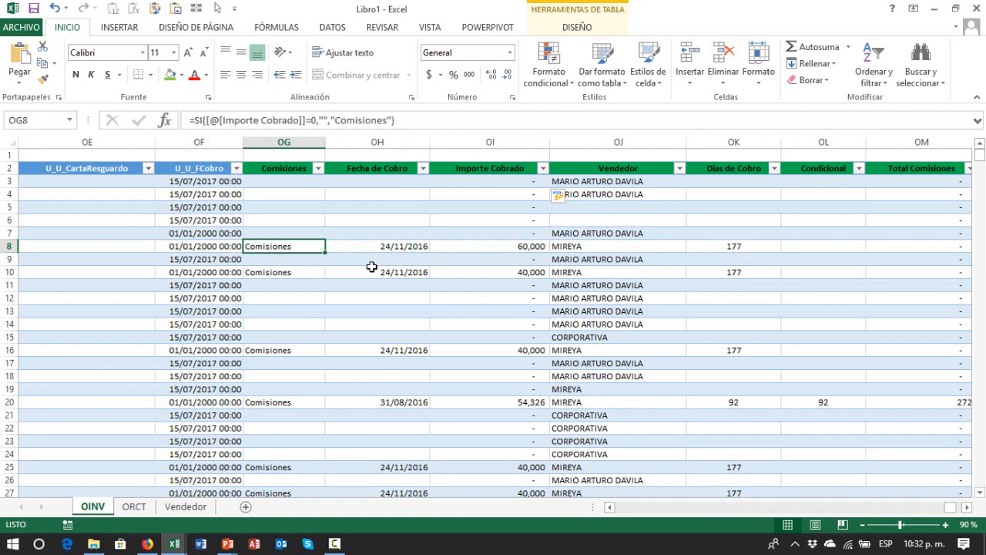
key(Right)
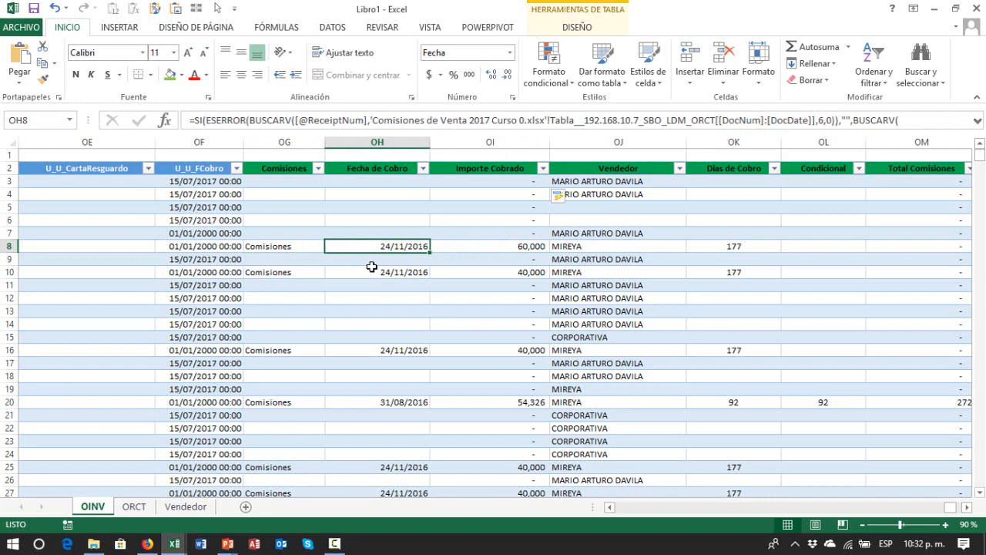
key(Right)
key(Up)
key(Up)
key(Up)
key(Up)
key(Up)
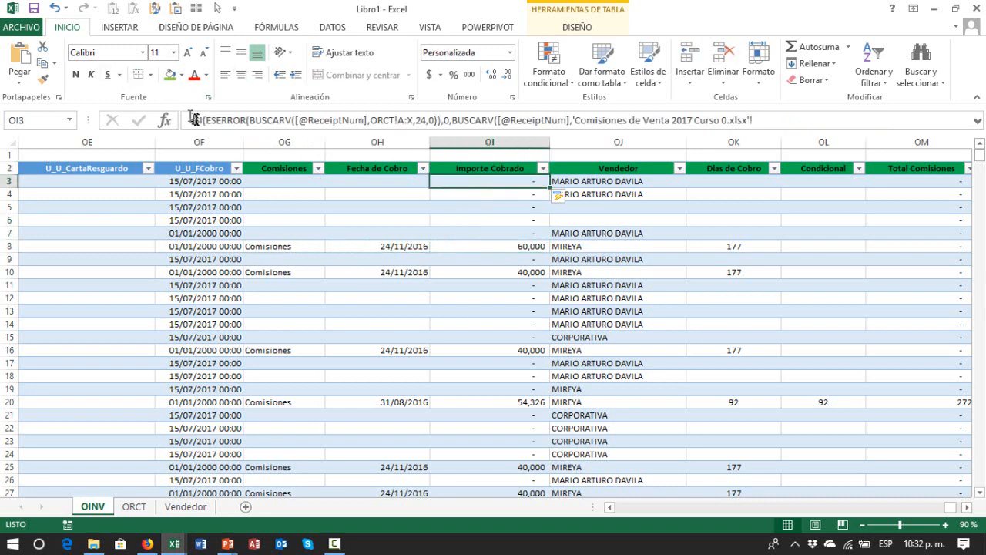
drag(195, 119, 248, 124)
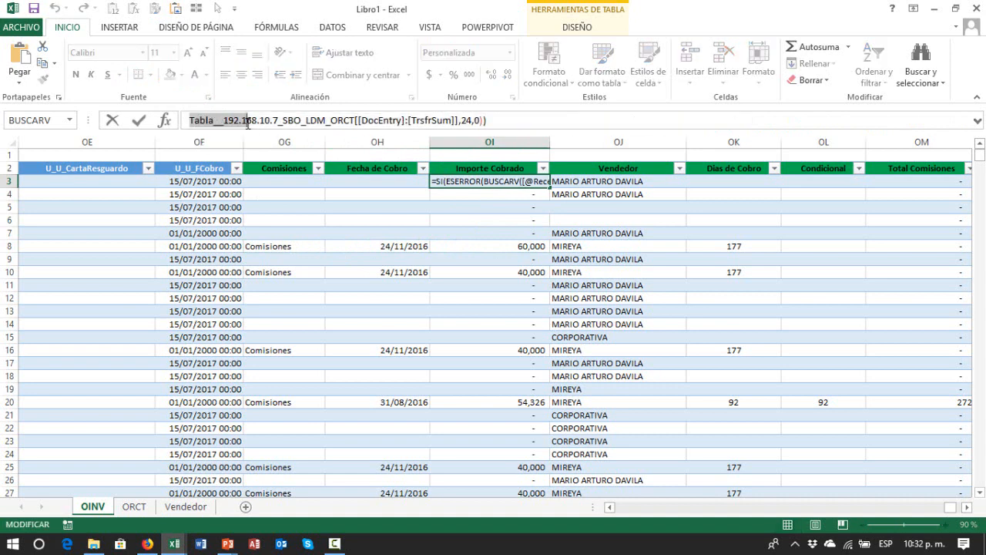
key(Escape)
- Look over the row 3 formulas of the calculated columns from Vendedor through Año
key(Right)
key(Right)
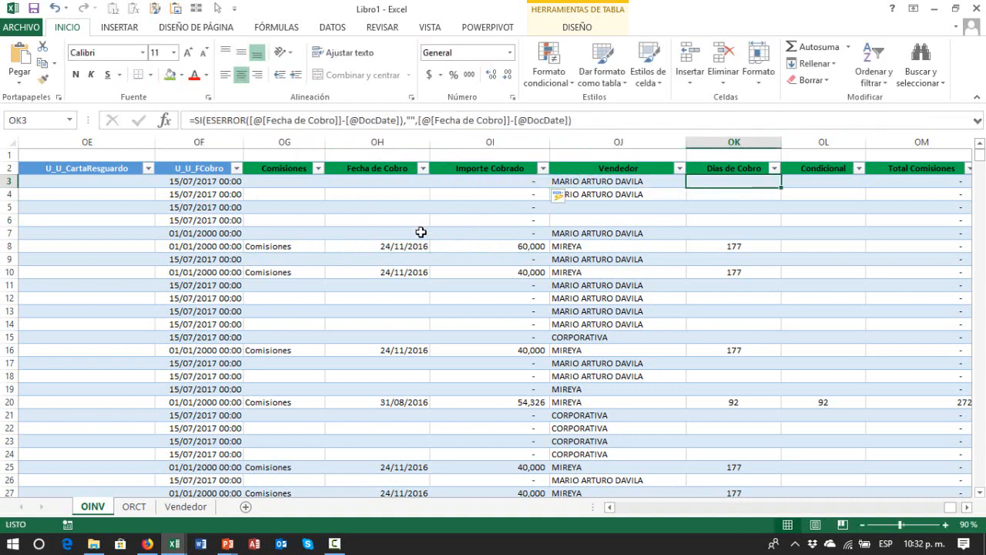
key(Right)
key(Right)
key(Right)
key(Right)
key(Right)
key(Right)
key(Right)
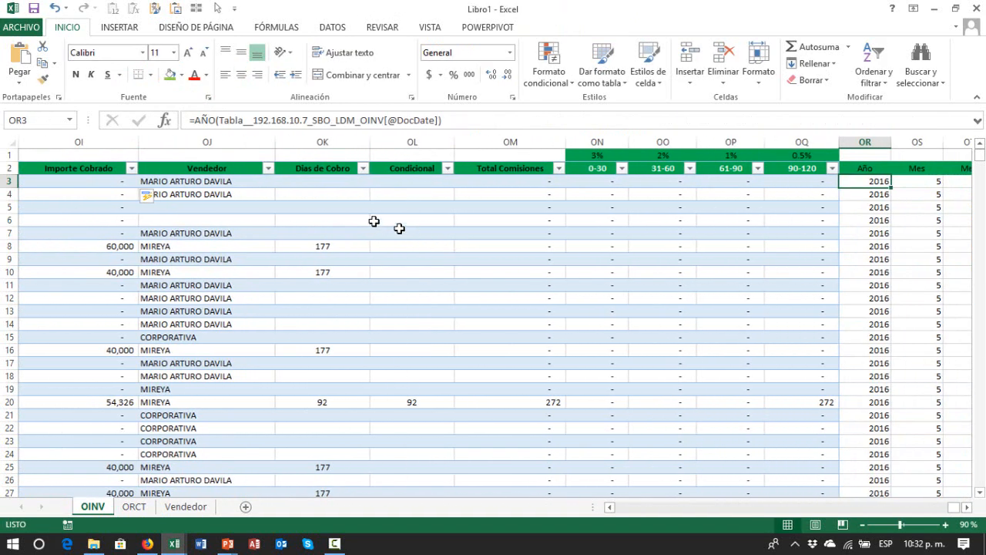
- Open the Importe Cobrado formula in OI3 and examine the BUSCARV nested inside ESERROR
ctrl+scroll(250, 243, down, 2)
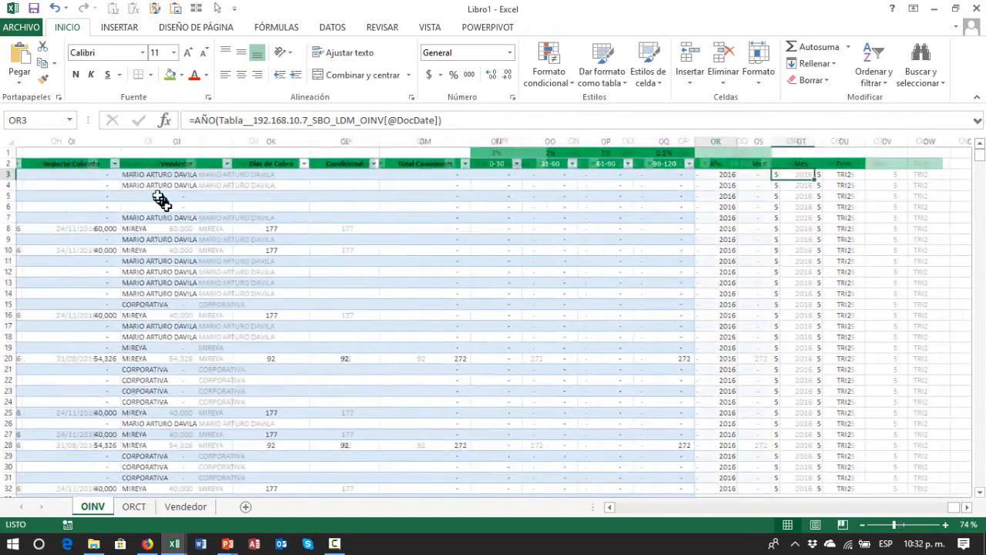
click(256, 218)
key(Up)
key(Up)
key(Up)
key(Up)
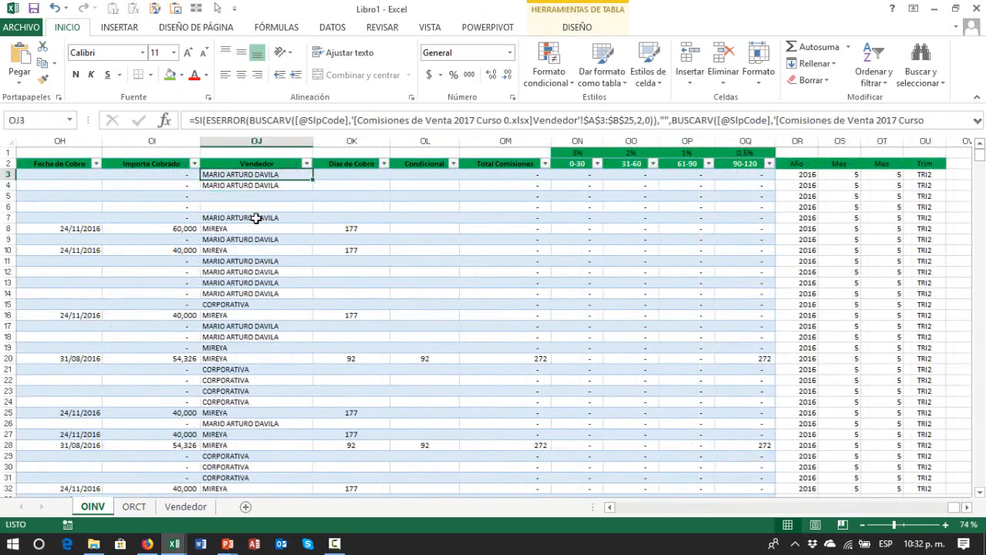
key(Left)
key(F2)
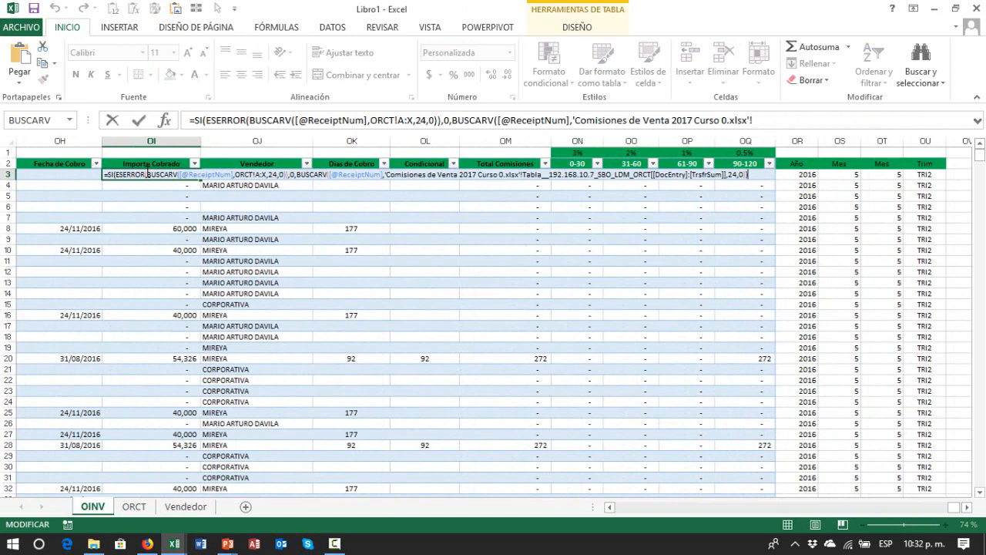
drag(149, 172, 175, 173)
drag(192, 174, 222, 175)
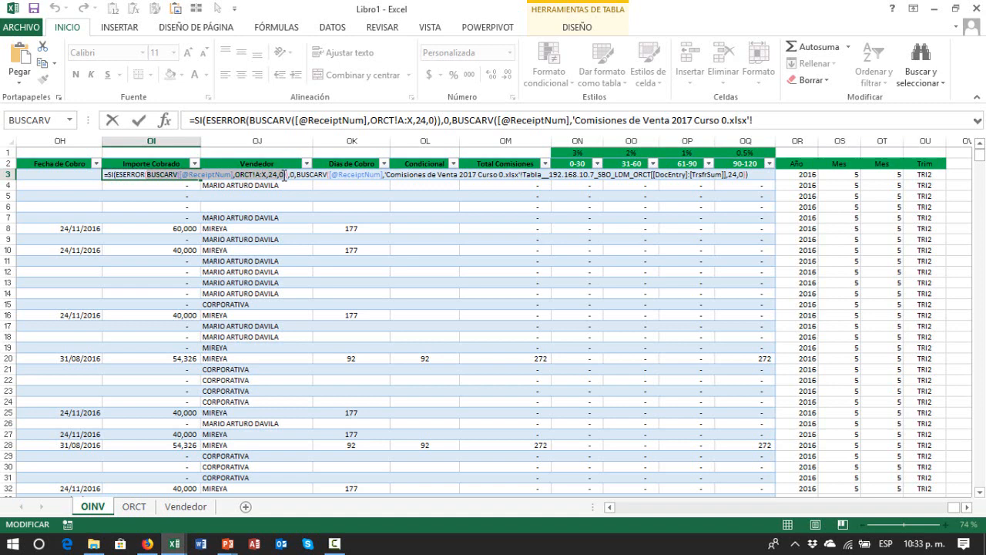
click(285, 175)
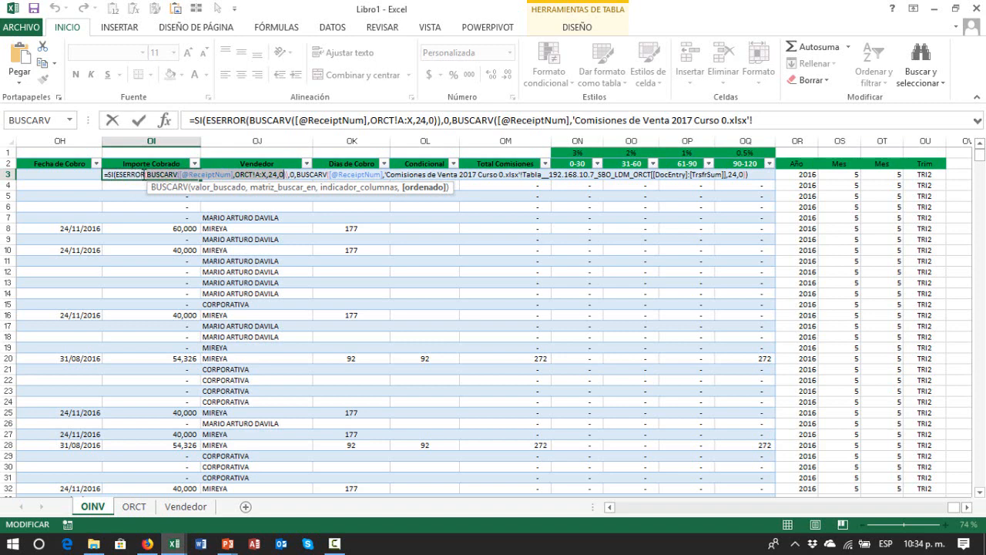
drag(143, 174, 281, 177)
drag(146, 174, 285, 178)
click(370, 119)
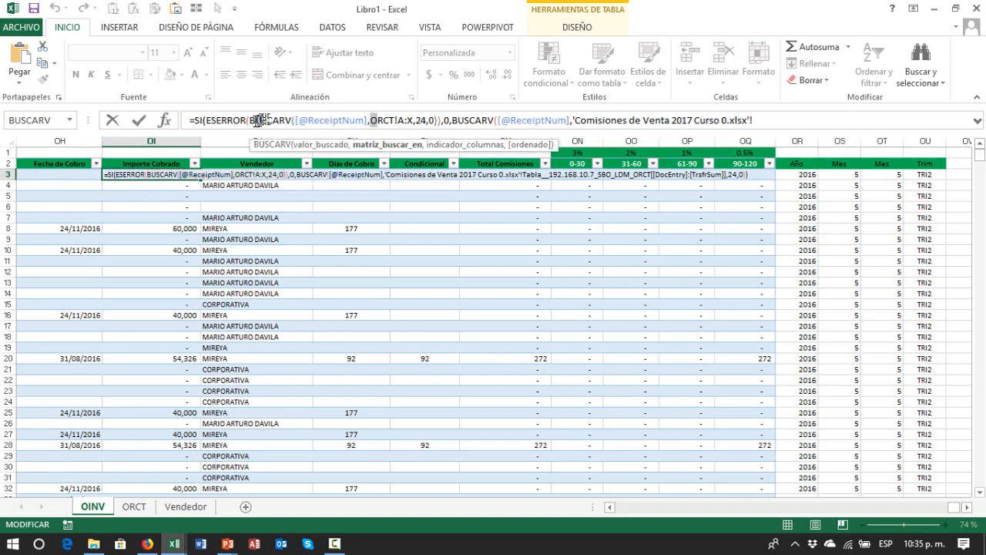
drag(249, 120, 437, 121)
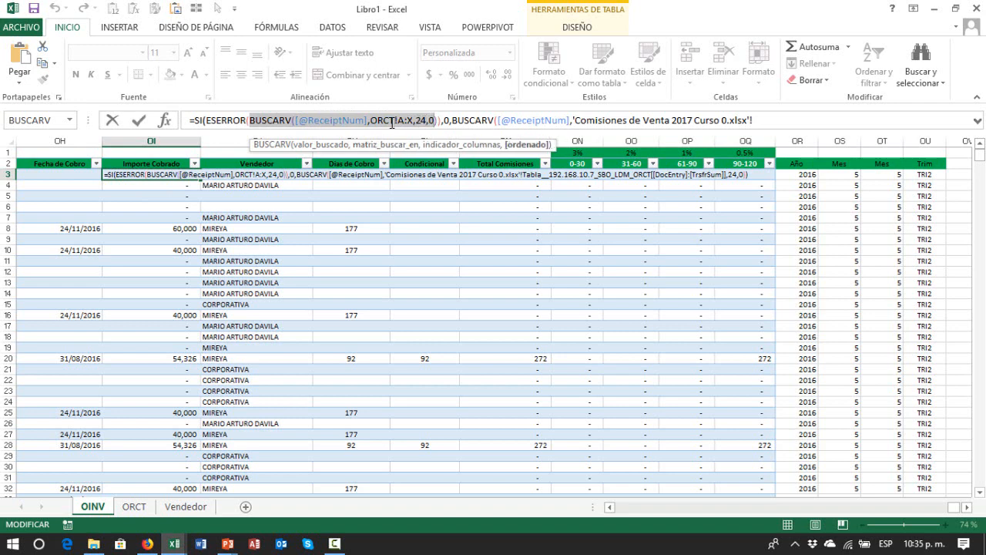
right_click(392, 125)
click(438, 151)
drag(453, 120, 801, 123)
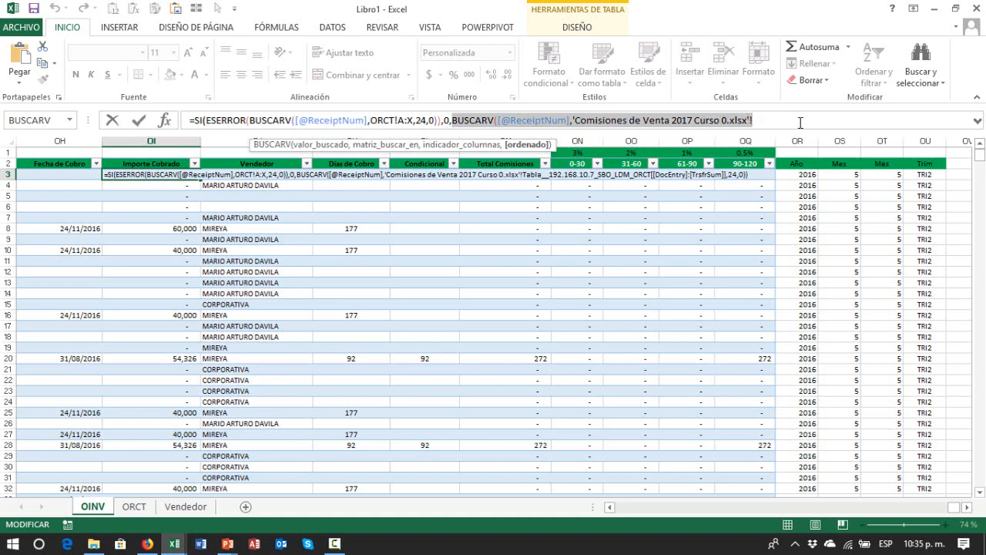
key(ctrl+v)
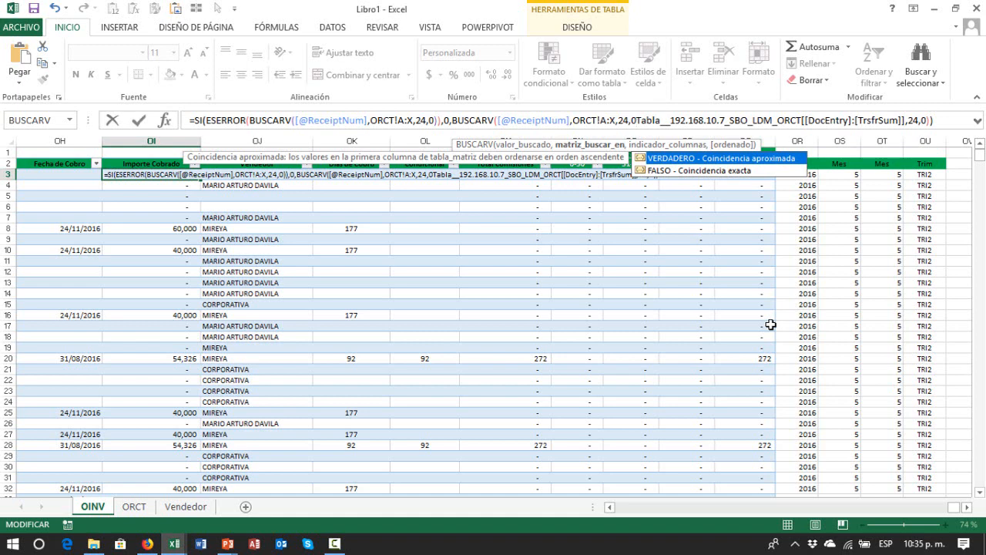
- Remove the leftover ORCT table reference and duplicate 24,0 arguments after the second lookup, and enter the OI3 formula
key(Delete)
key(Delete)
key(Delete)
key(Delete)
key(Delete)
key(Delete)
key(Delete)
key(Delete)
key(Delete)
key(Delete)
key(Delete)
key(Delete)
key(Delete)
key(Delete)
key(Delete)
key(Delete)
key(Delete)
key(Delete)
key(Delete)
key(Delete)
key(Delete)
key(Delete)
key(Delete)
key(Delete)
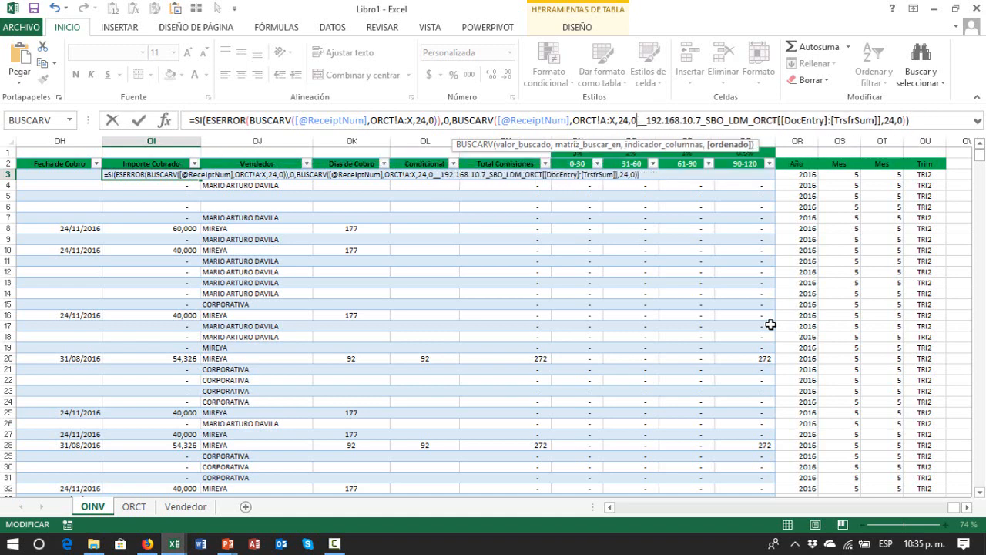
key(Delete)
key(Delete)
key(Delete)
key(Delete)
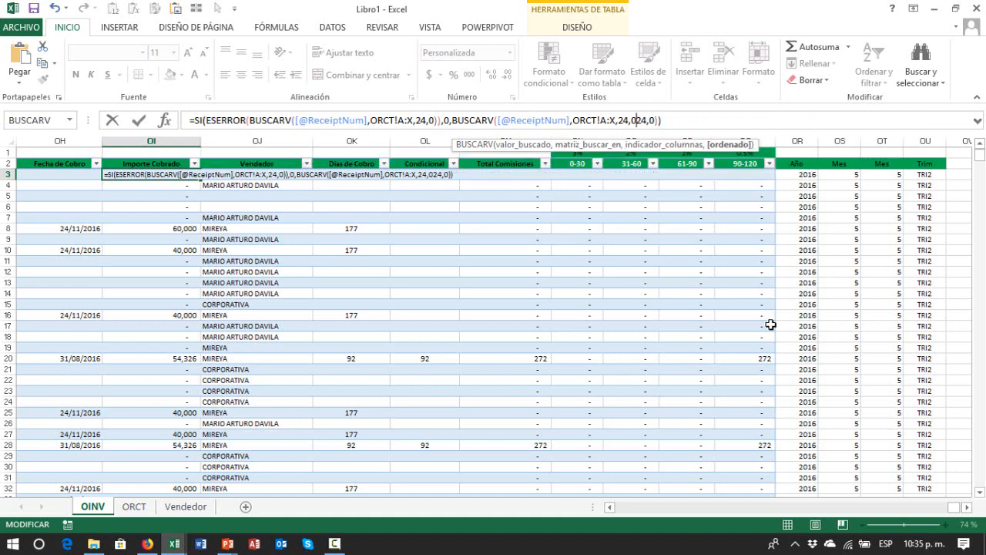
key(Delete)
key(Return)
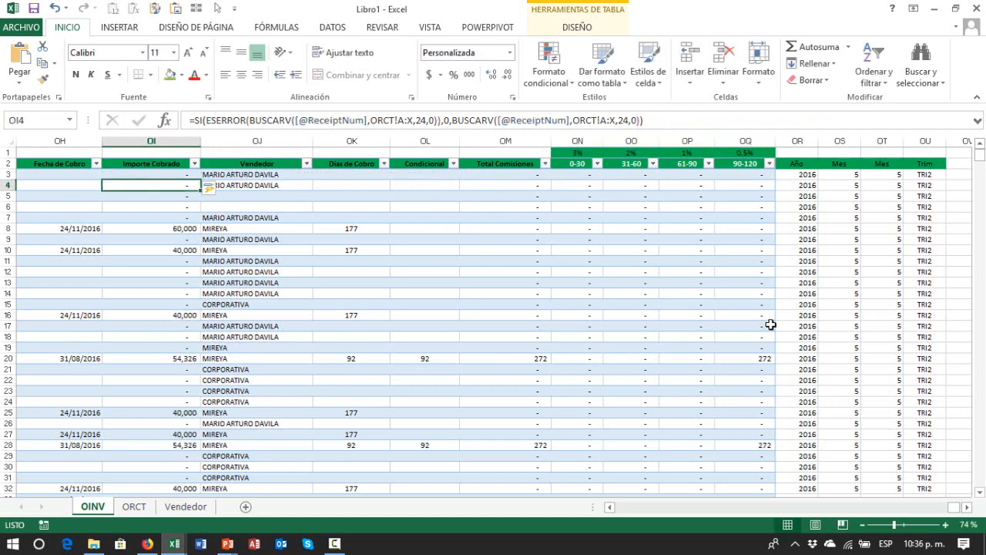
- Review the zero value and second BUSCARV in the OI3 formula, re-entering it without changes
key(Up)
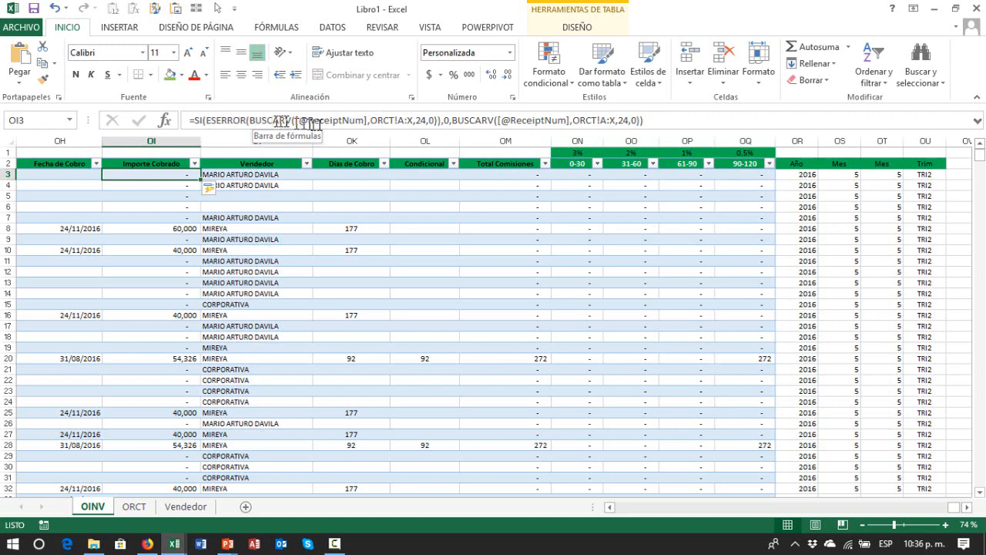
click(440, 120)
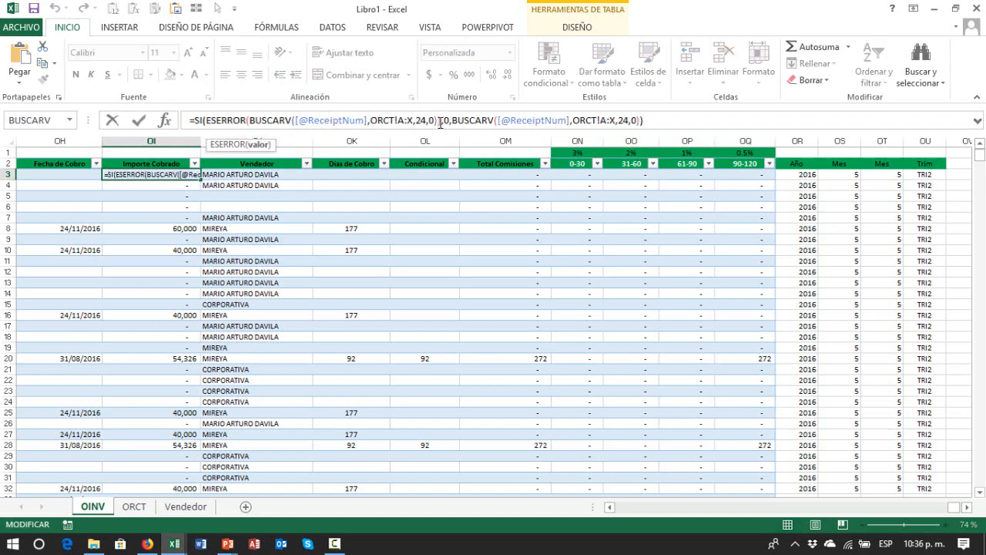
double_click(445, 121)
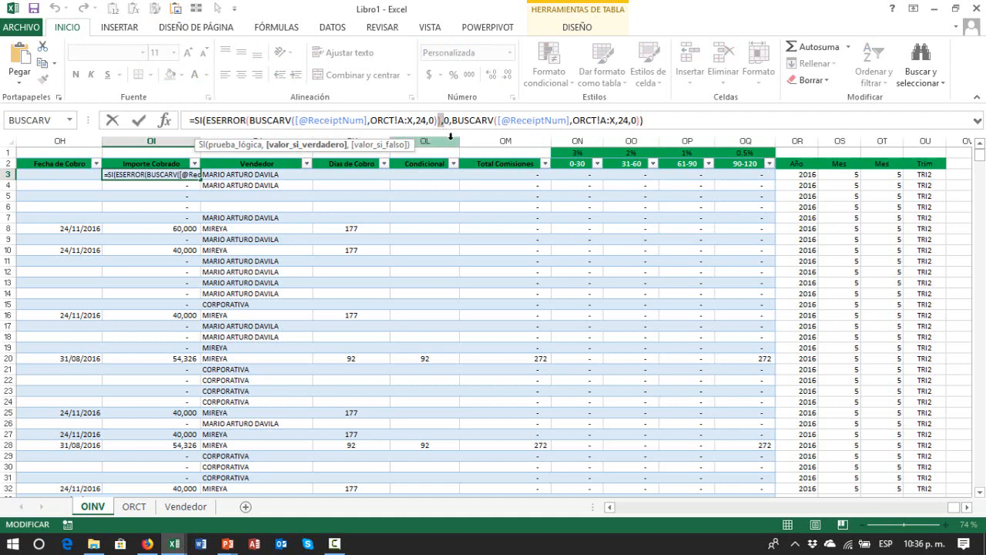
click(447, 126)
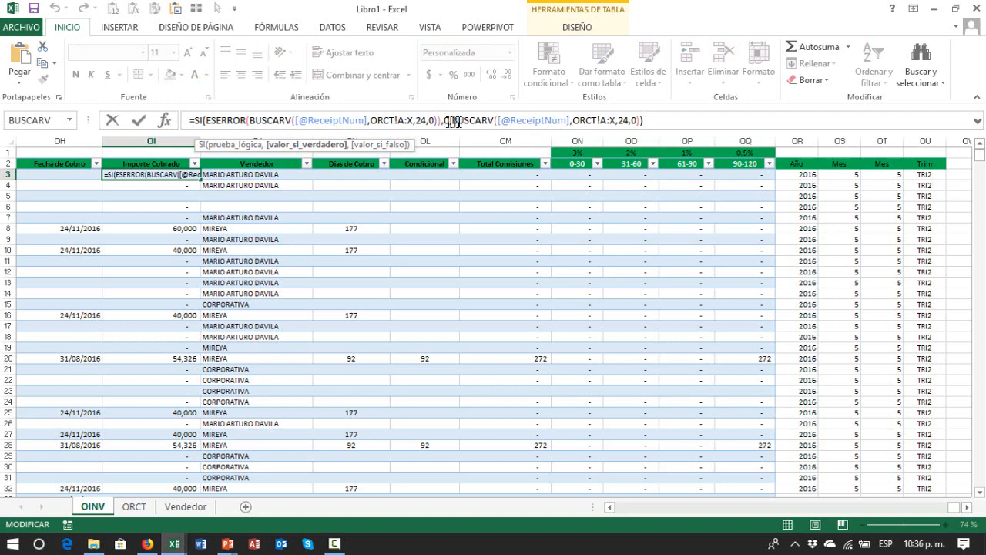
key(BackSpace)
text(,)
drag(456, 120, 649, 114)
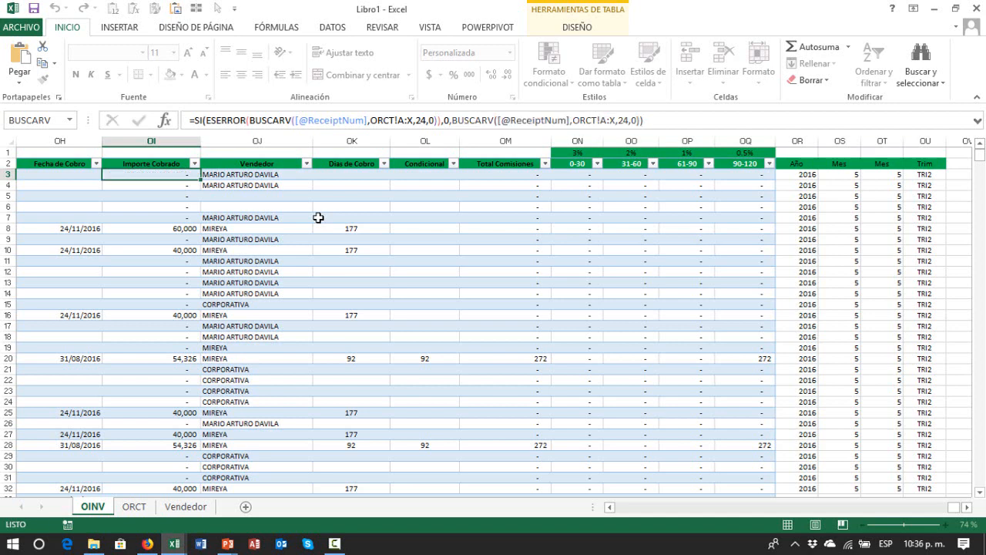
key(ctrl+Return)
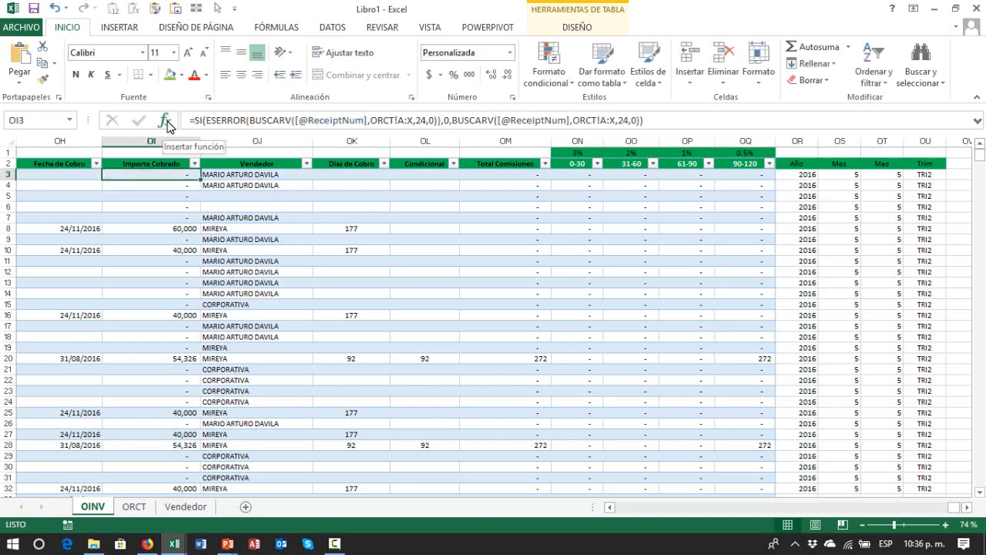
- Inspect the three SI arguments of the OI3 formula in the function arguments dialog and accept them unchanged
click(167, 123)
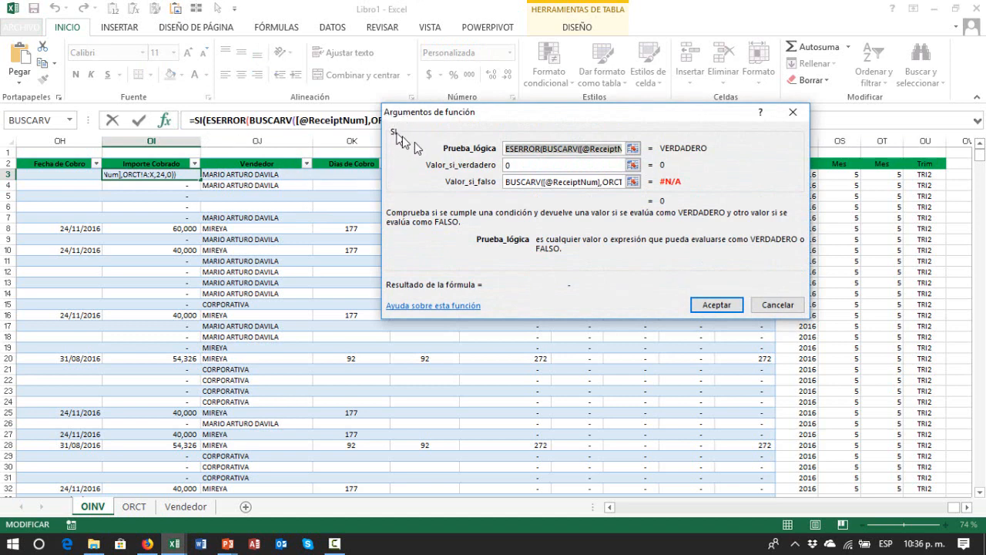
click(510, 149)
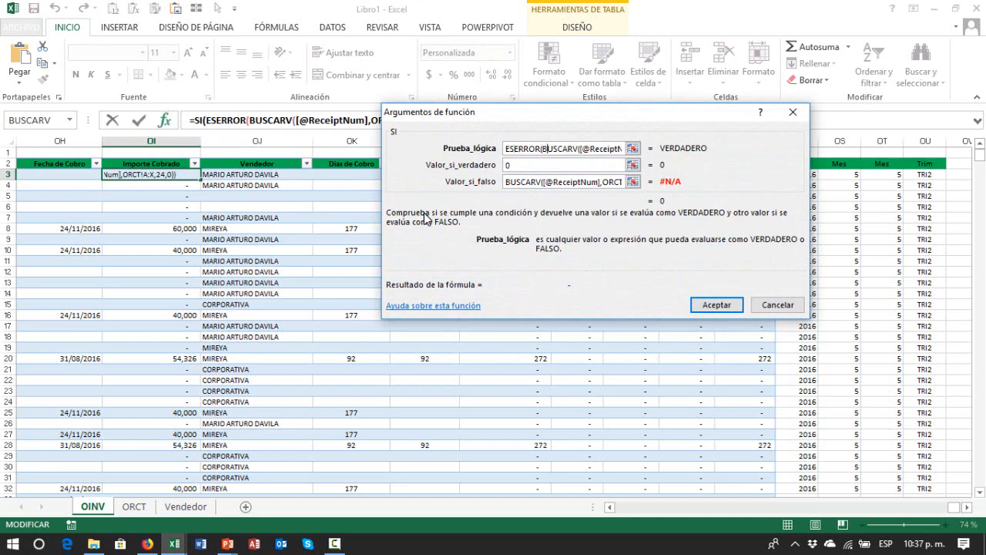
key(End)
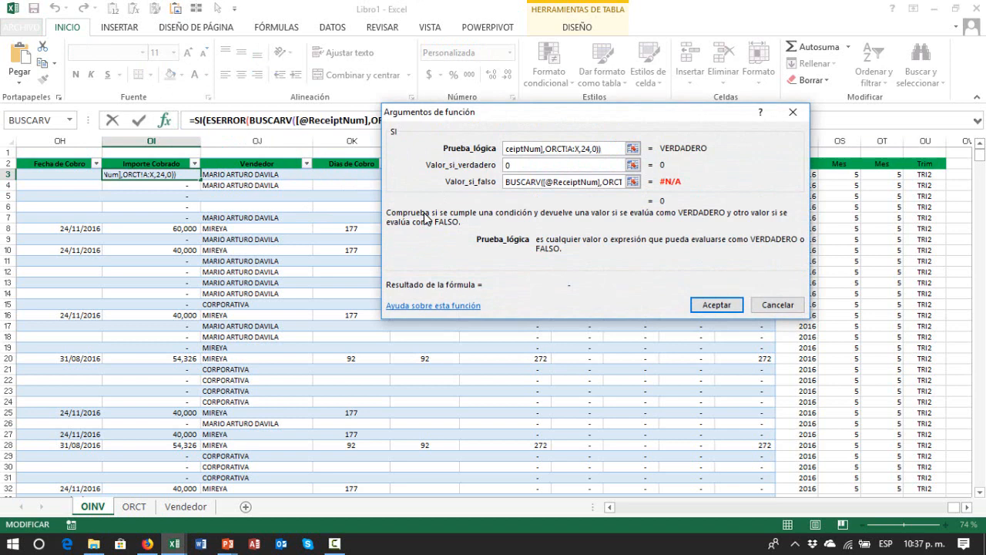
key(Tab)
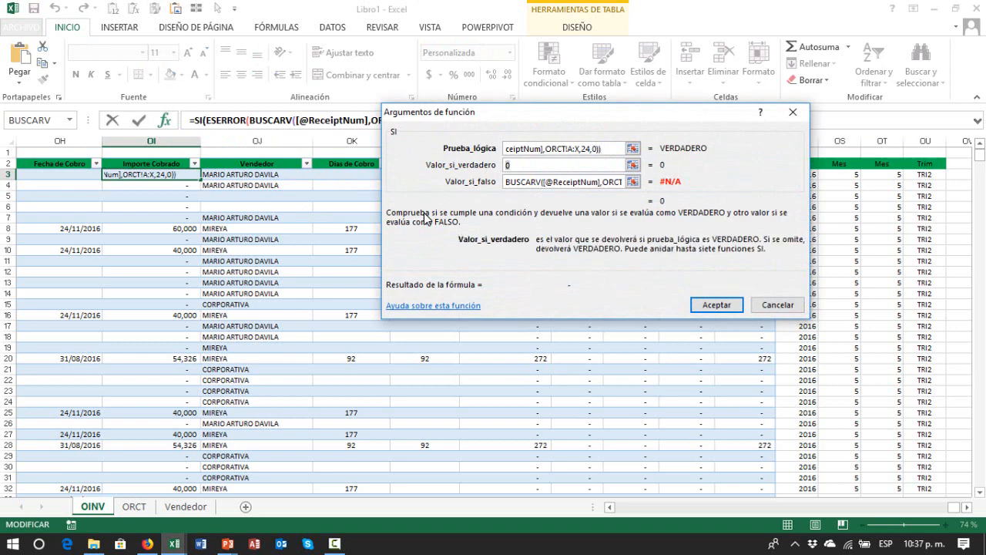
key(Tab)
key(End)
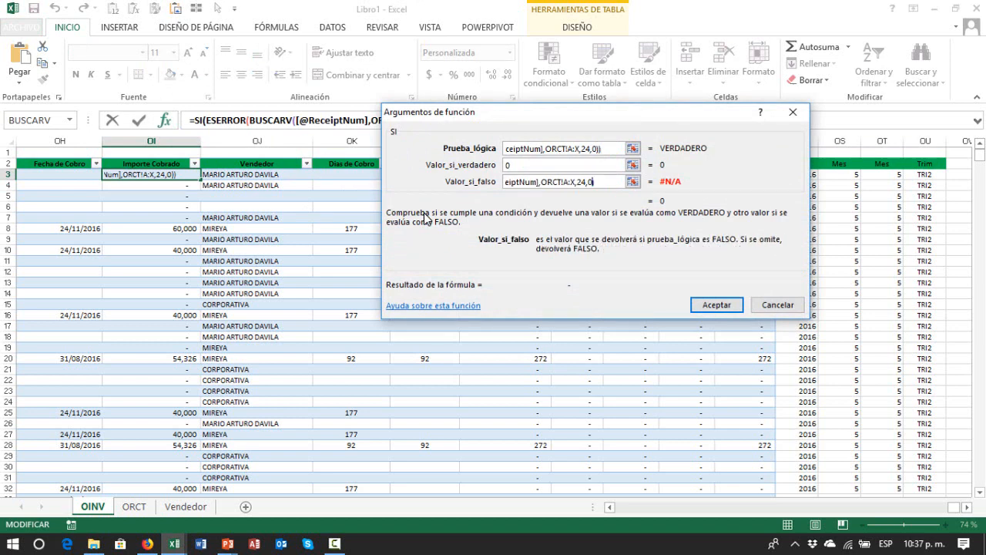
key(Home)
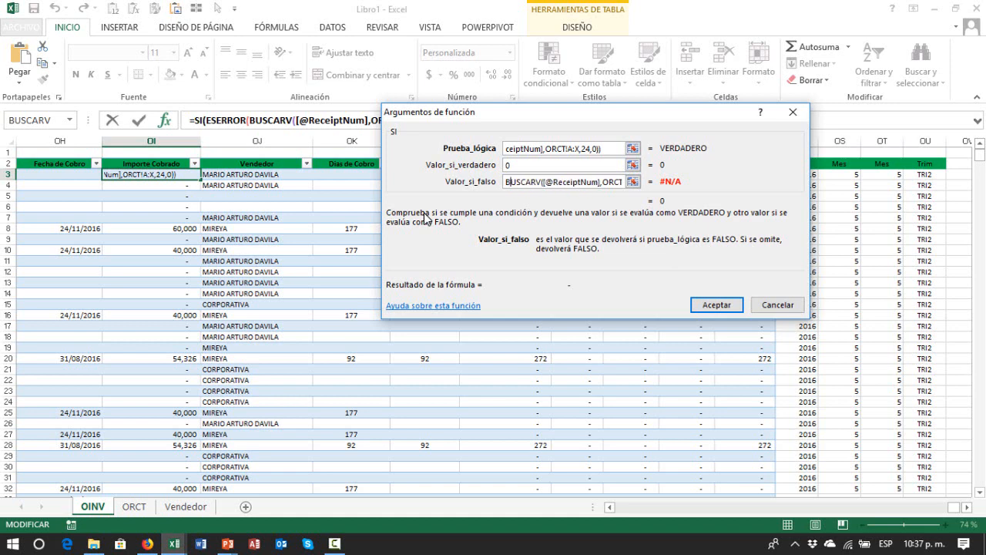
key(Right)
key(Right)
key(Right)
key(Right)
key(Right)
key(Right)
key(Right)
key(Right)
key(Right)
key(Right)
key(Right)
key(Right)
key(Right)
key(Right)
key(Right)
key(Right)
key(Right)
key(Right)
key(Right)
key(Right)
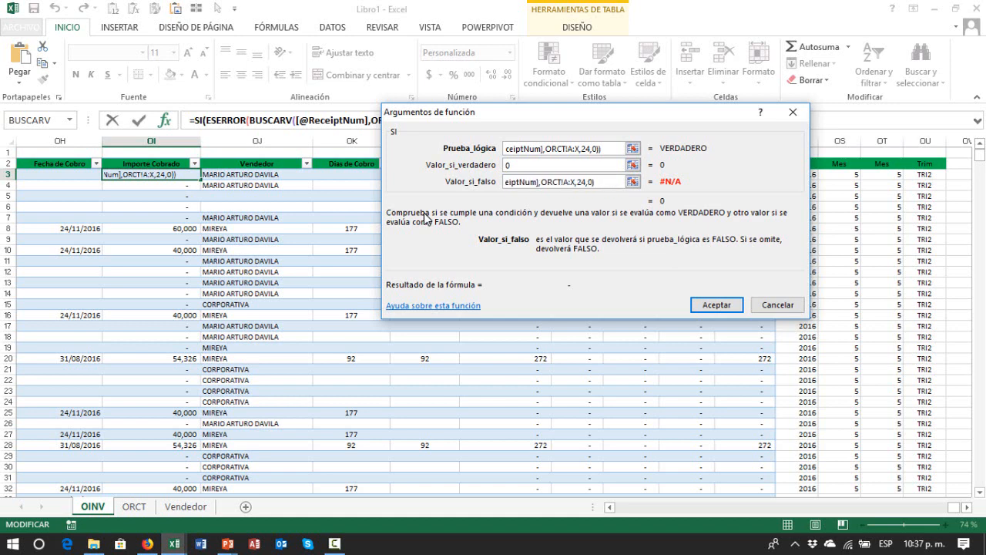
click(717, 305)
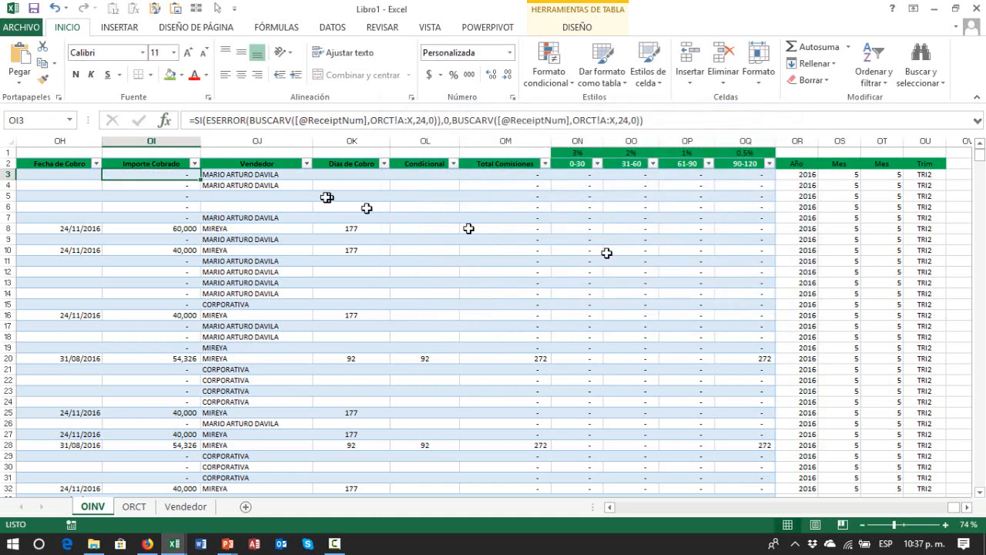
- Highlight the complete first BUSCARV expression in the OI3 formula and re-enter the formula without changes
click(260, 121)
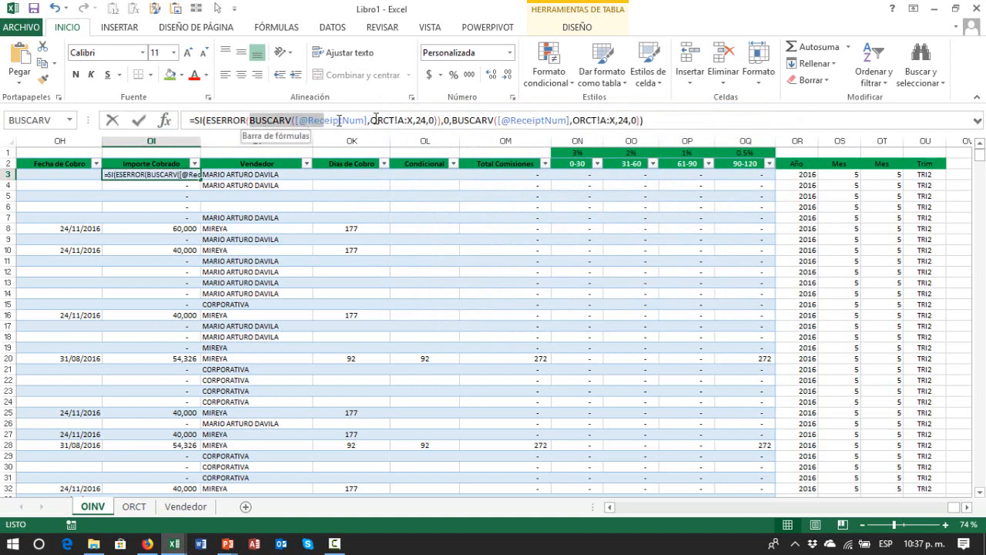
drag(339, 120, 425, 141)
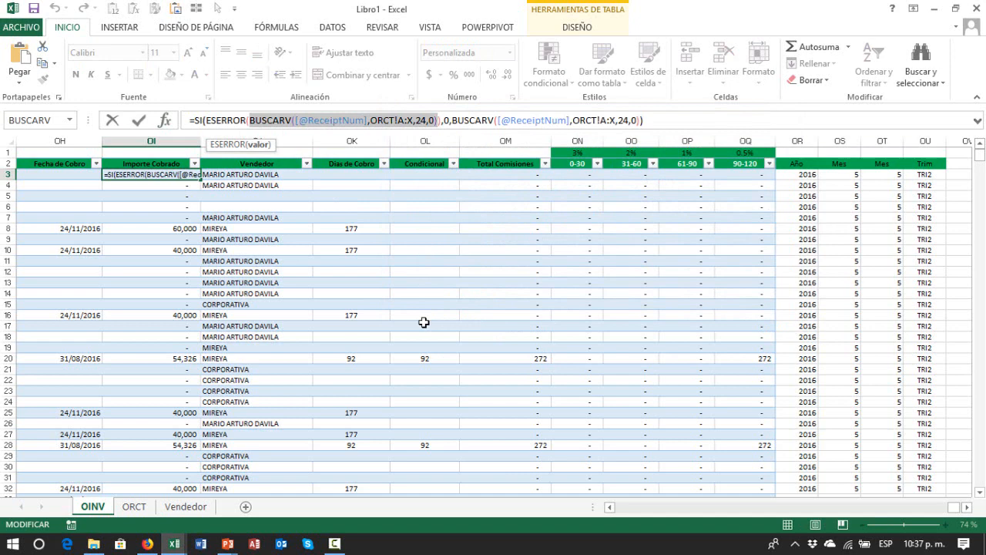
key(Return)
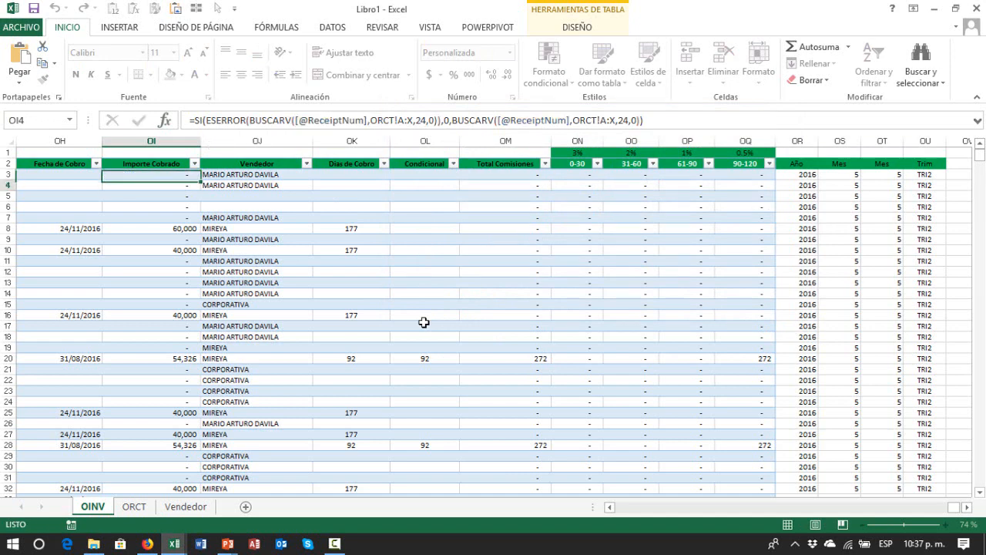
- Check the Importe Cobrado column down to the table's last rows and return to its header
key(Down)
key(Down)
key(Down)
key(Down)
key(Down)
key(Down)
key(Down)
key(Down)
key(Down)
key(Down)
key(Down)
key(Down)
key(Down)
key(Down)
key(Down)
key(Down)
key(Down)
key(Down)
key(Down)
key(Down)
key(Down)
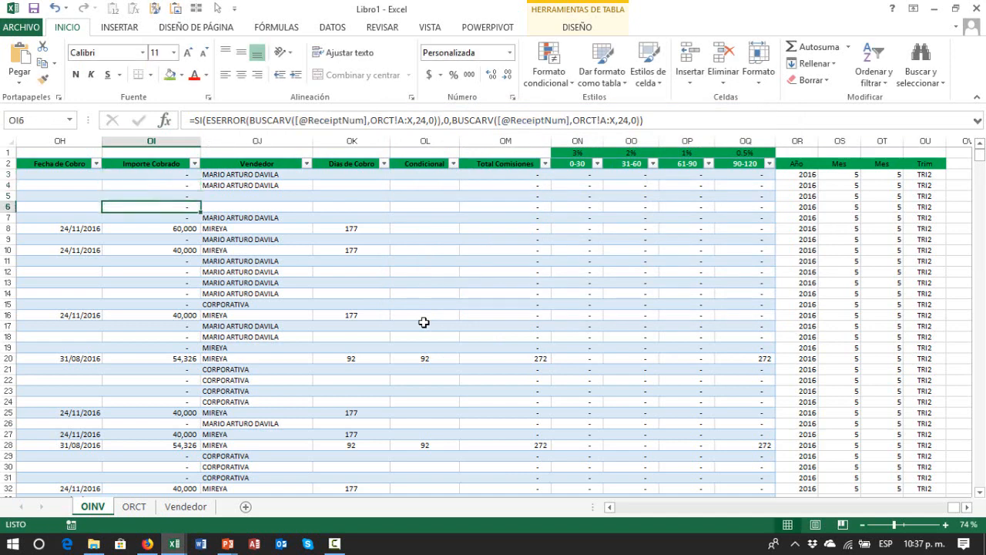
key(Down)
key(Down)
key(Down)
key(Down)
key(Down)
key(Down)
key(Down)
key(Down)
key(Down)
key(Down)
key(Down)
key(Down)
key(Down)
key(Down)
key(Down)
key(Down)
key(Down)
key(Down)
key(Down)
key(Down)
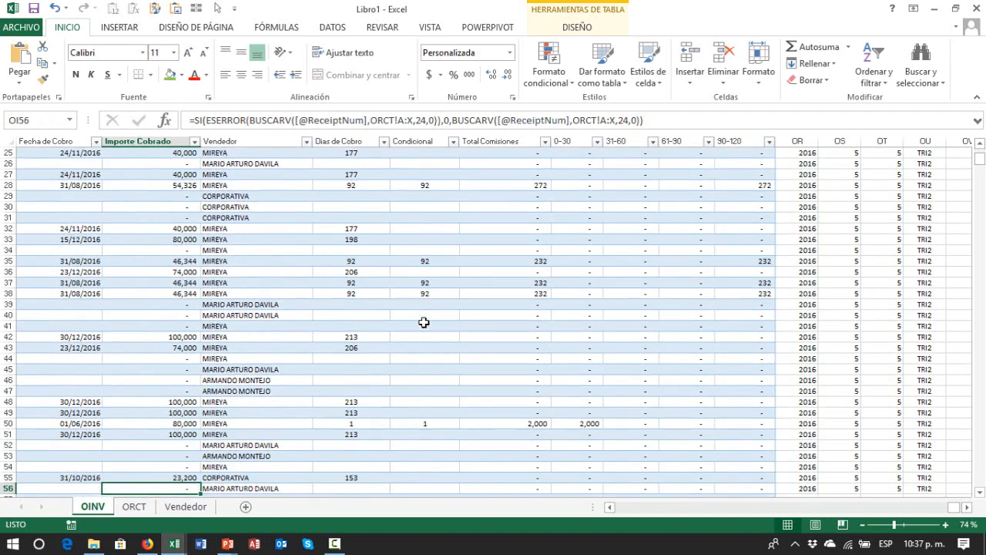
key(ctrl+Down)
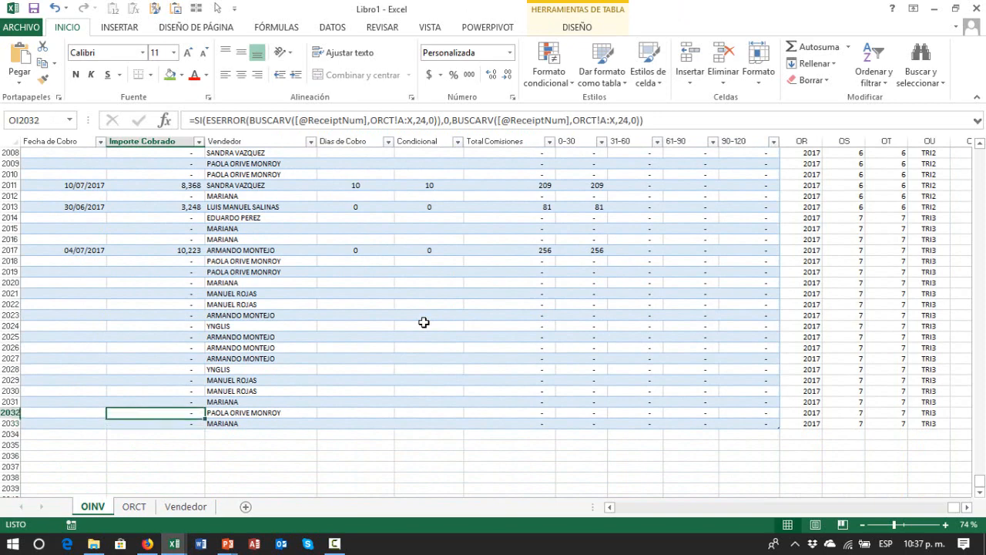
key(ctrl+Up)
key(Up)
key(Down)
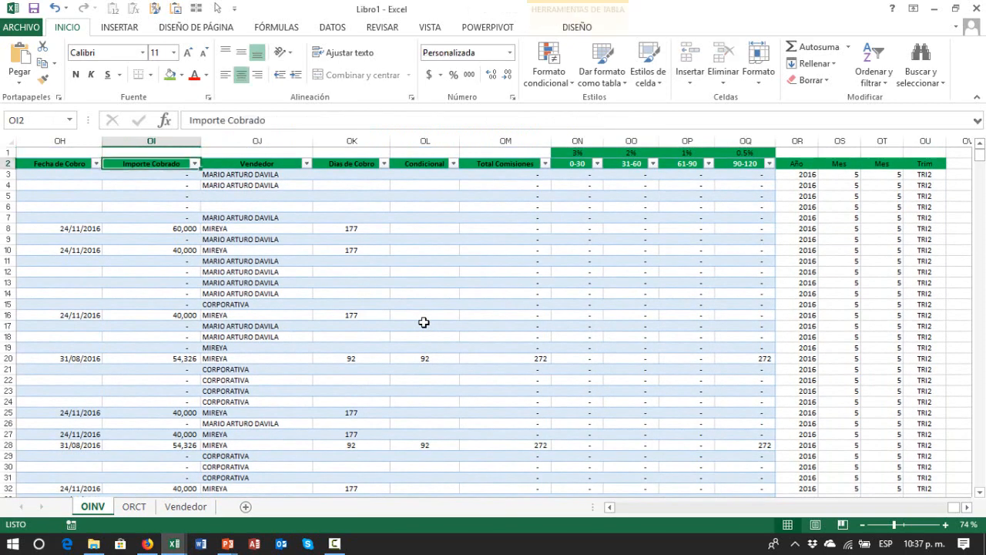
- Inspect the Importe Cobrado formula in OI8 and leave it unchanged
key(Left)
key(Left)
key(Left)
key(Right)
key(Right)
key(Right)
key(Down)
key(Down)
key(Down)
key(Down)
key(Down)
key(Down)
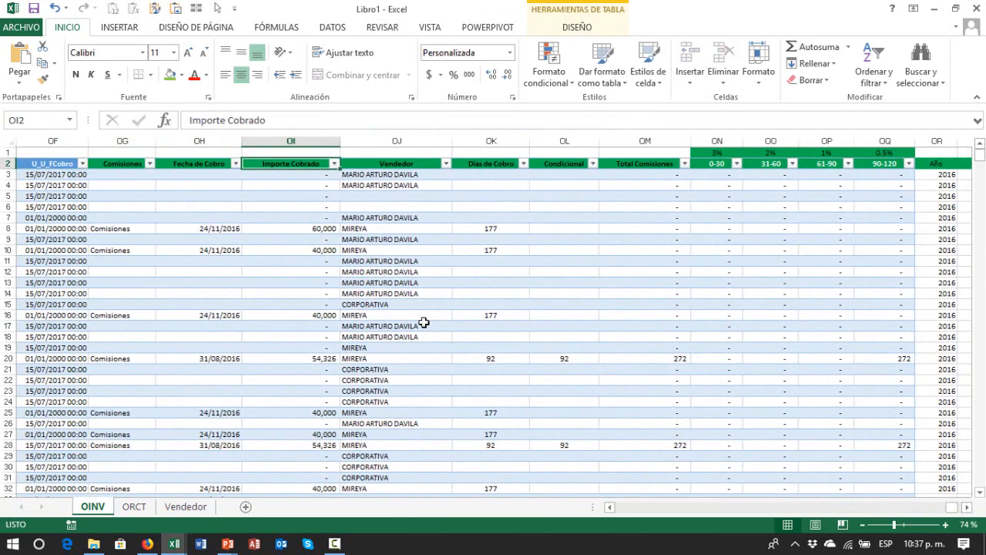
key(F2)
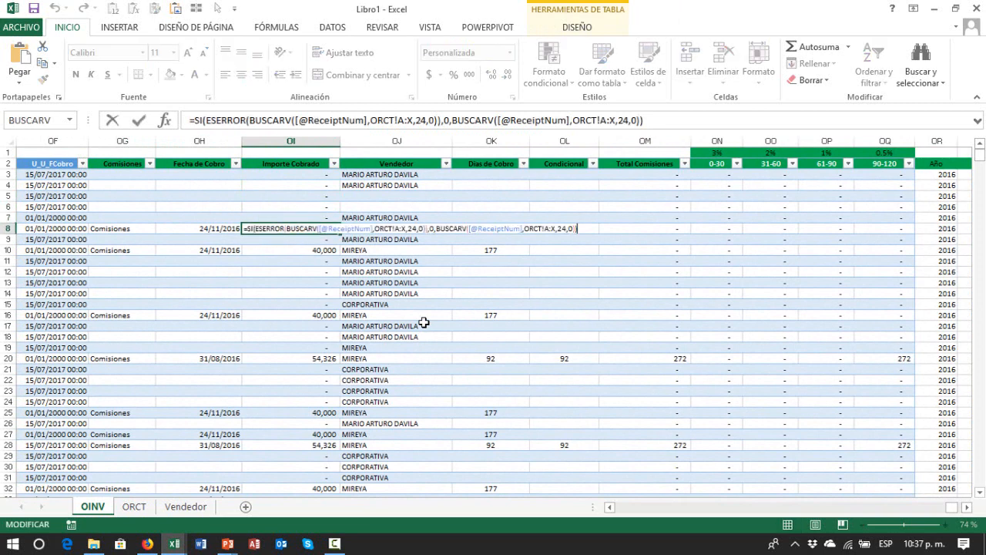
key(Escape)
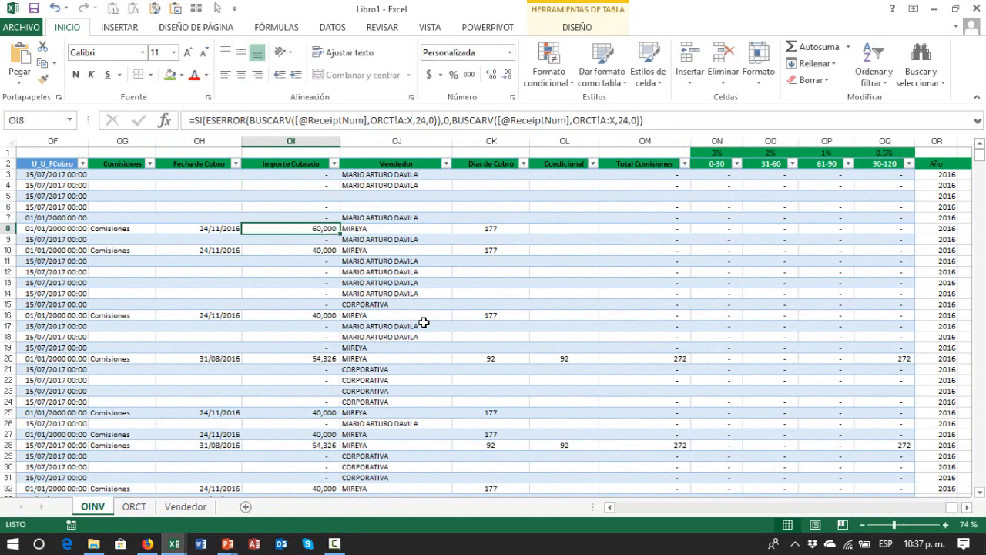
- Search the OINV table's header row for "receip" to locate the ReceiptNum column
key(Left)
key(Left)
key(Left)
key(Left)
key(Left)
key(Left)
key(Left)
key(Left)
key(Left)
key(Left)
key(Up)
key(Up)
key(Up)
key(Up)
key(Up)
key(Up)
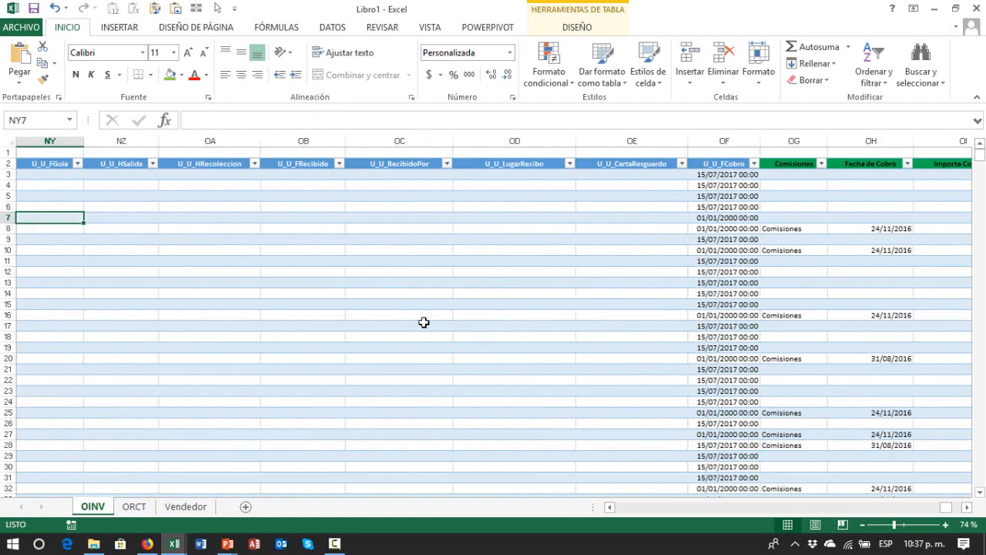
key(ctrl+a)
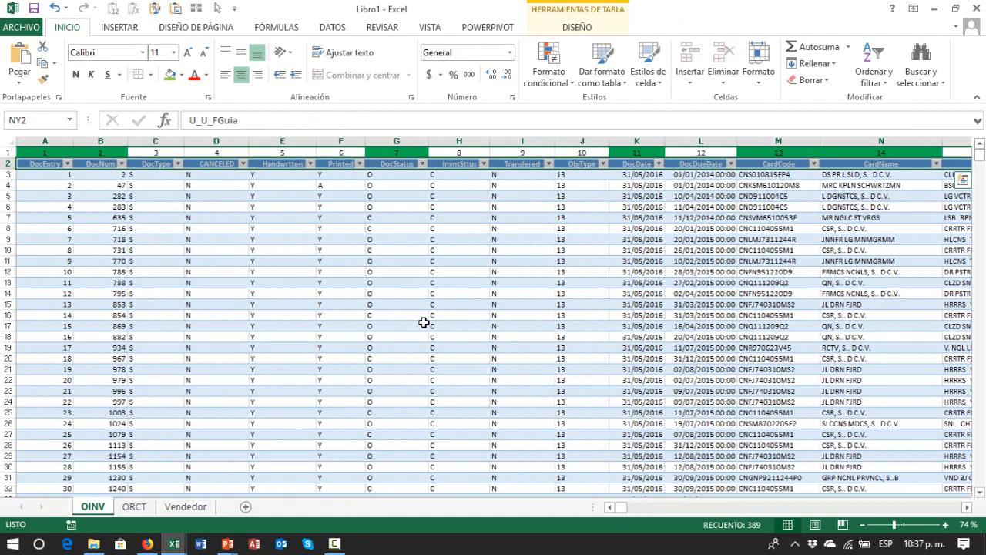
key(ctrl+q)
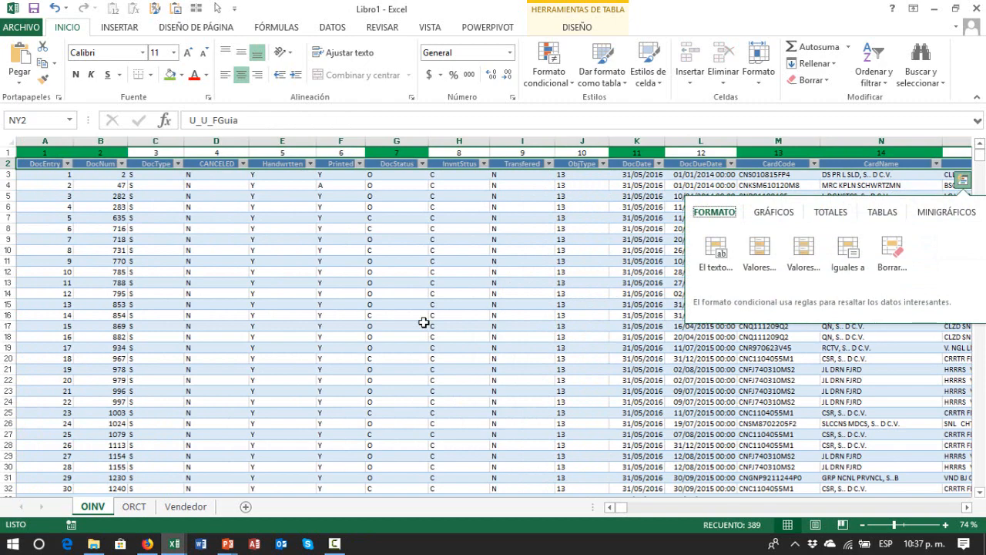
key(Escape)
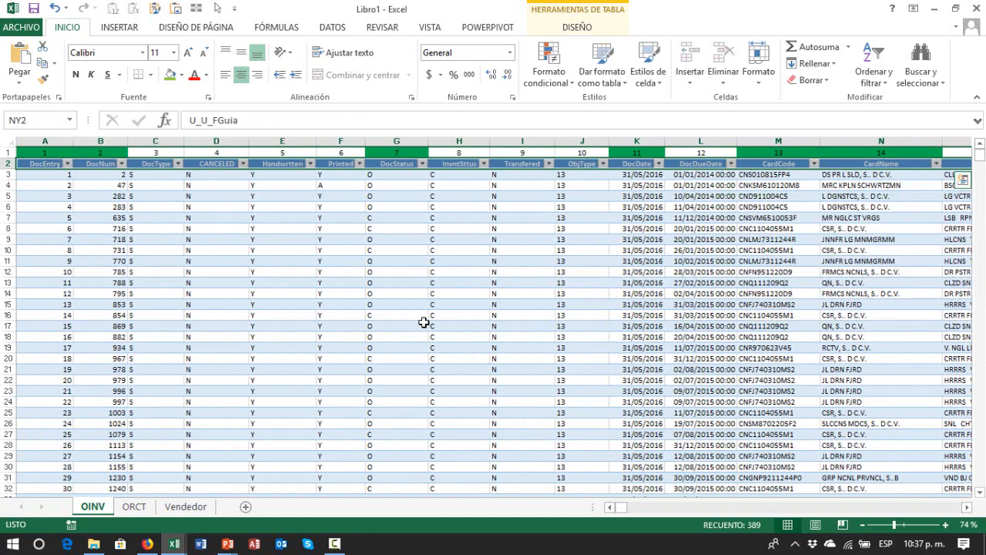
key(ctrl+b)
text(receip)
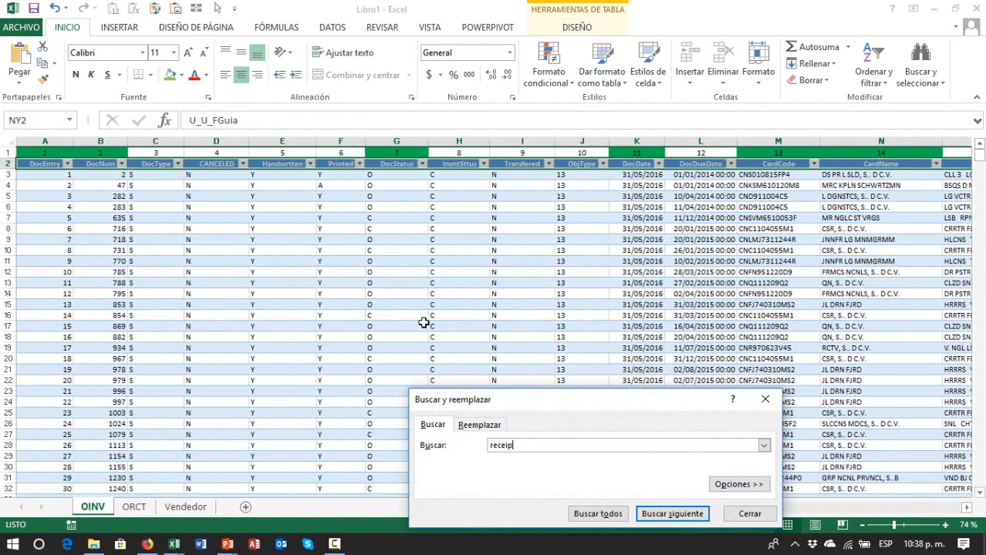
key(Return)
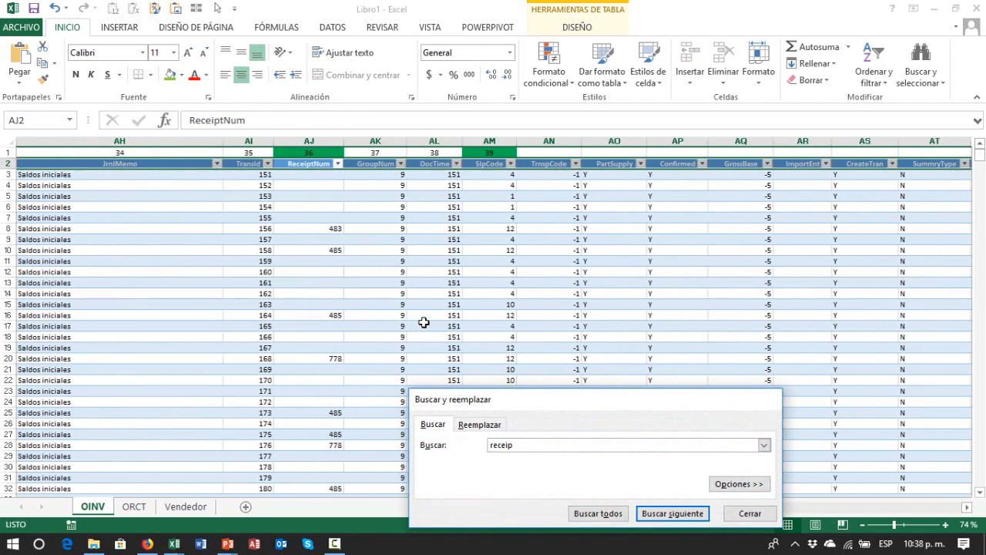
key(Escape)
- Examine the receipt numbers and blank cells in the upper rows of the ReceiptNum column, ending at row 8
key(shift+Down)
key(shift+Down)
key(shift+Down)
key(shift+Down)
key(shift+Down)
key(shift+Down)
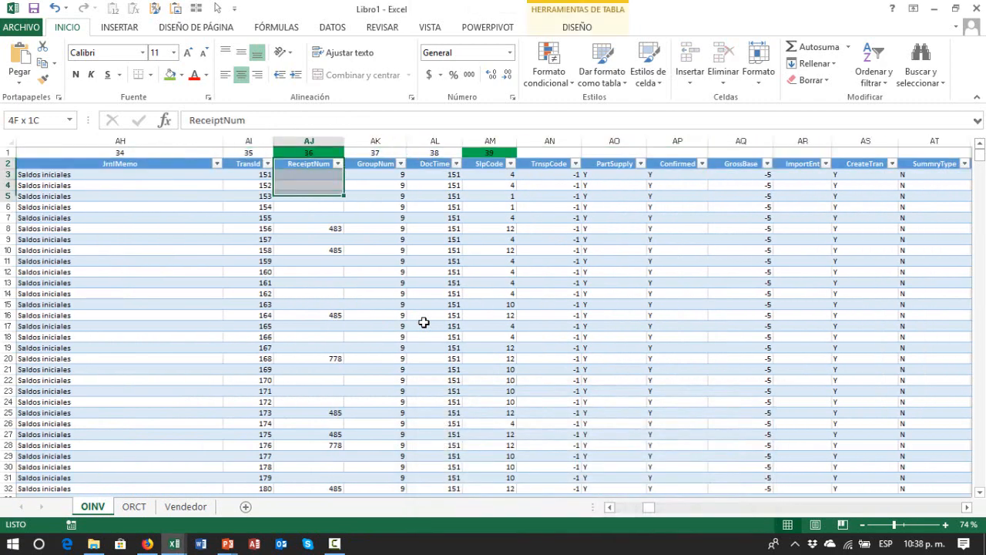
key(Down)
key(Down)
key(Down)
key(Down)
key(Down)
key(Down)
key(Down)
key(Down)
key(Down)
key(Down)
key(Down)
key(Down)
key(Down)
key(Down)
key(Down)
key(Down)
key(Down)
key(Down)
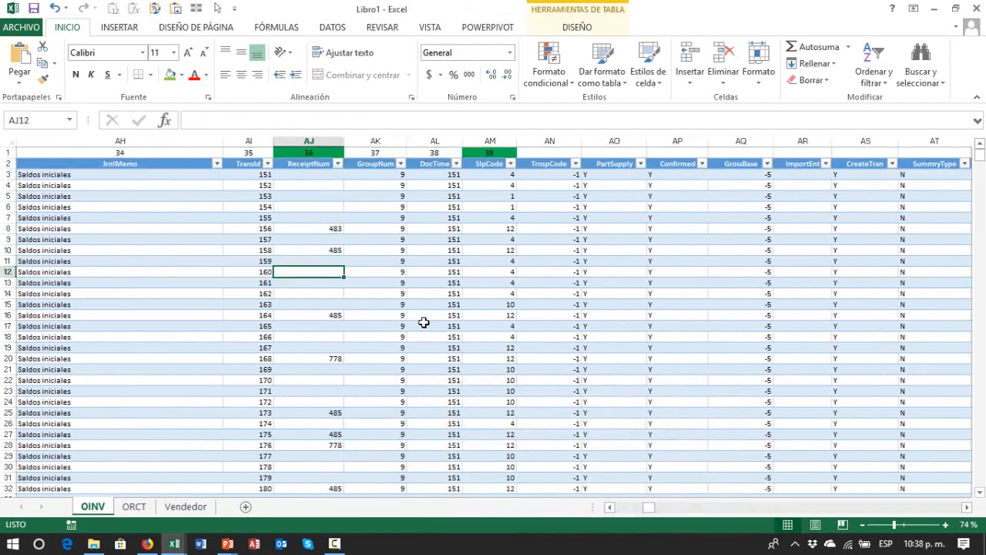
key(Up)
key(Up)
key(Up)
key(Up)
key(Up)
key(Up)
key(Up)
key(Up)
key(Up)
key(Up)
key(Up)
key(Up)
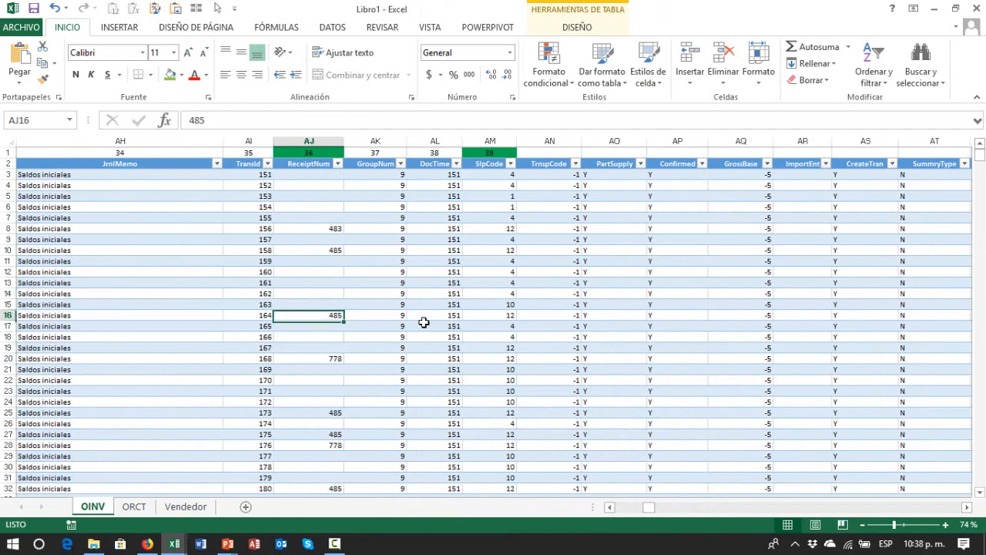
- Go back across the OINV table to the Importe Cobrado result in OI8 for the row 8 receipt
key(Right)
key(Right)
key(Right)
key(Right)
key(Right)
key(Right)
key(Right)
key(Right)
key(Right)
key(Right)
key(Right)
key(Right)
key(Right)
key(Right)
key(Right)
key(Right)
key(Right)
key(Right)
key(Right)
key(Right)
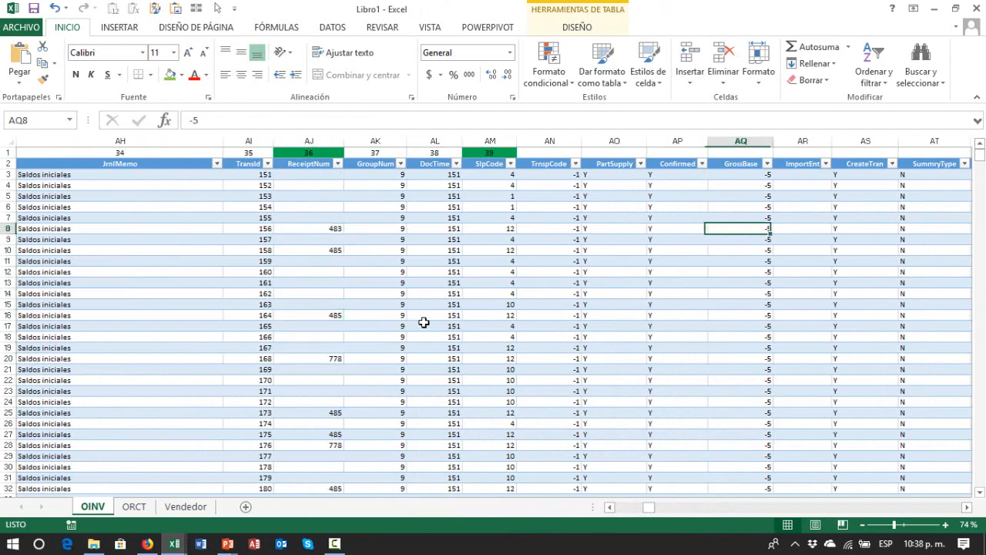
key(Right)
key(Right)
key(Right)
key(Right)
key(Right)
key(Right)
key(Right)
key(Right)
key(Right)
key(Right)
key(Right)
key(Right)
key(Right)
key(Right)
key(Right)
key(Right)
key(Right)
key(Right)
key(Right)
key(Right)
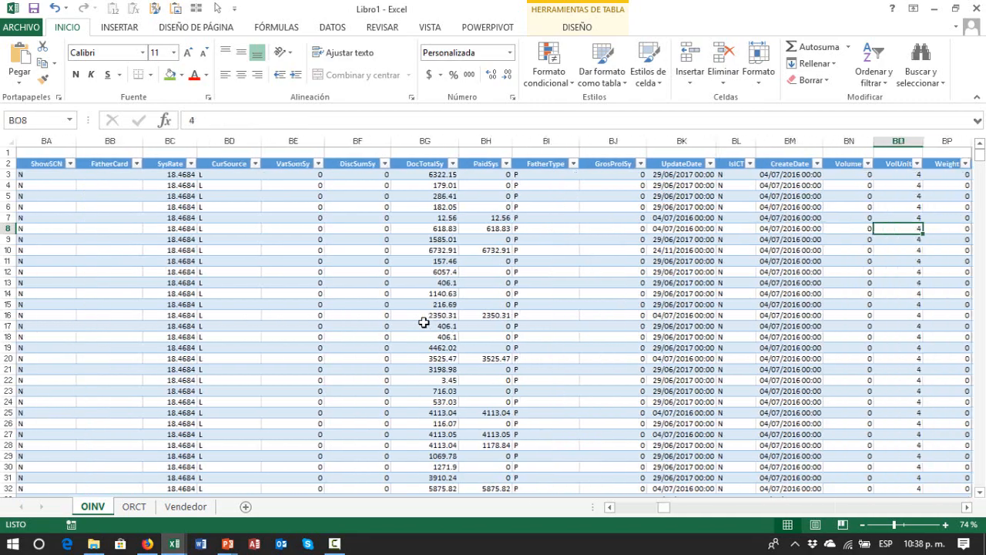
key(Right)
key(Right)
key(Right)
key(Right)
key(Right)
key(Right)
key(Right)
key(Right)
key(Right)
key(Right)
key(Right)
key(Right)
key(Right)
key(Right)
key(Right)
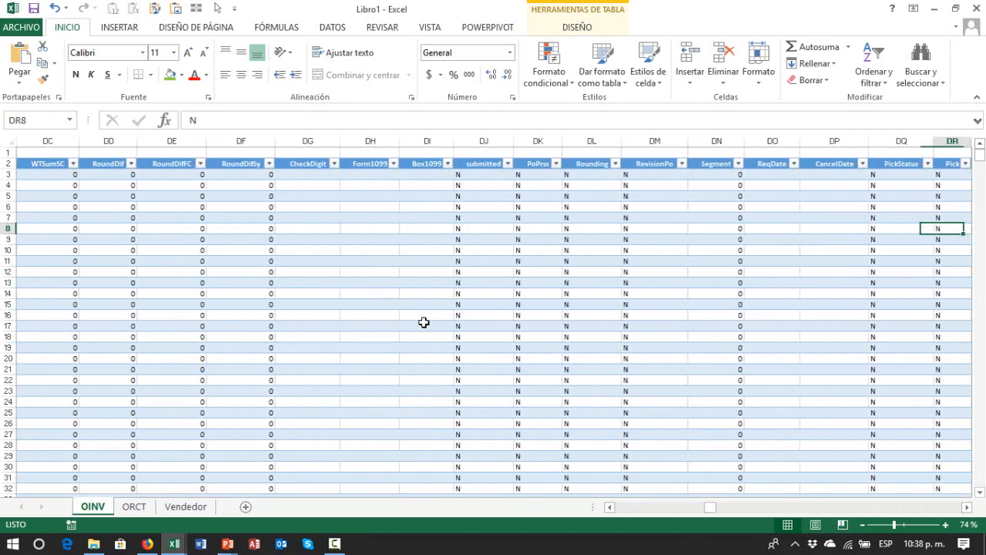
key(Up)
key(Up)
key(Up)
key(Up)
key(Up)
key(Up)
key(ctrl+Right)
key(Right)
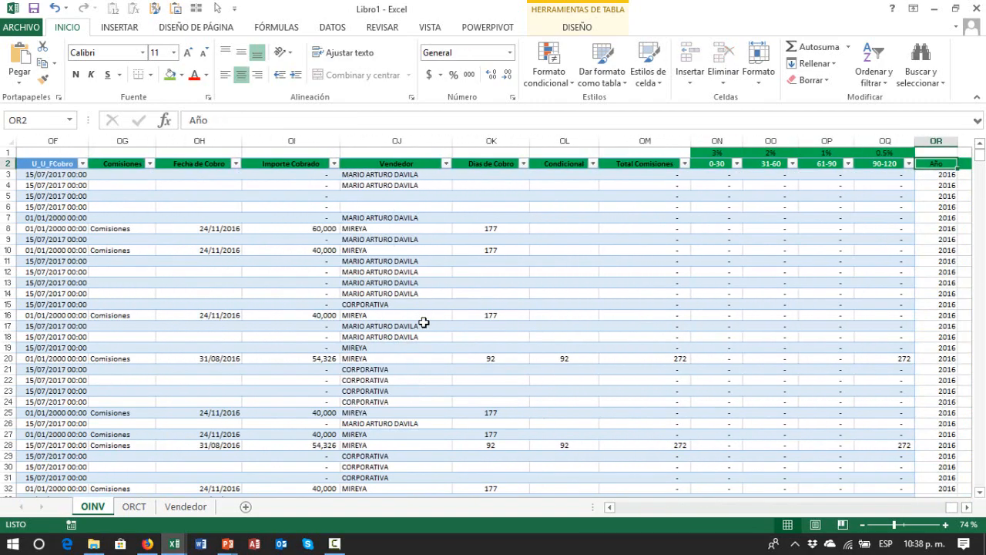
key(Down)
key(Left)
key(Left)
key(Left)
key(Left)
key(Left)
key(Left)
key(Left)
key(Left)
key(Left)
key(Left)
key(Left)
key(Left)
key(Left)
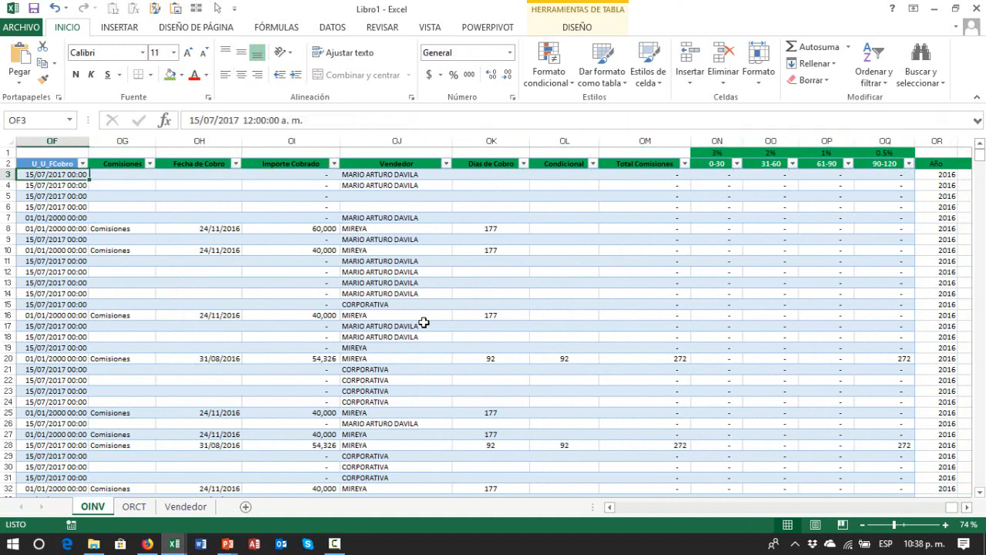
key(Down)
key(Down)
key(Down)
key(Down)
key(Down)
key(Right)
key(Right)
key(Right)
key(Right)
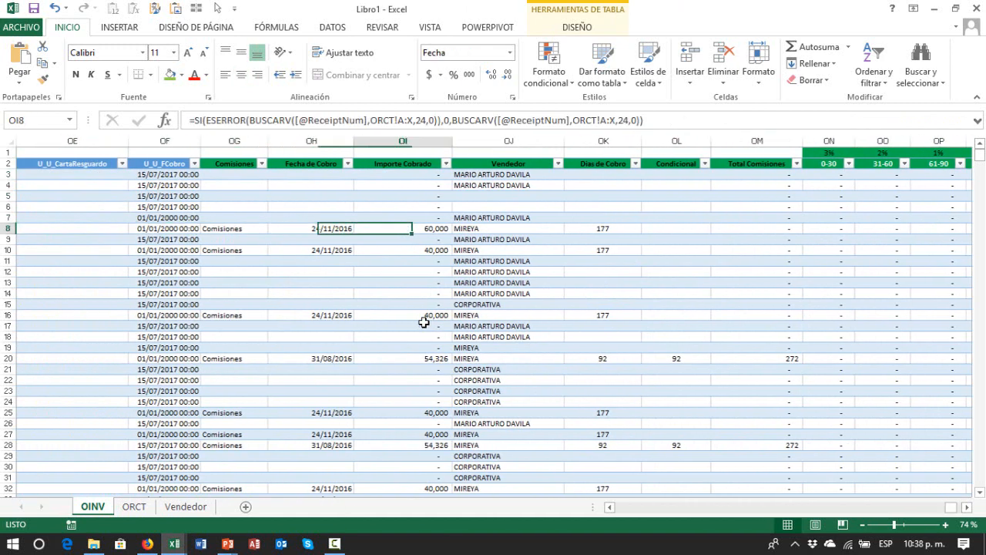
- Inspect the Comisiones formula in OG8, focusing on its reference to Importe Cobrado in the logical test
key(Left)
key(Left)
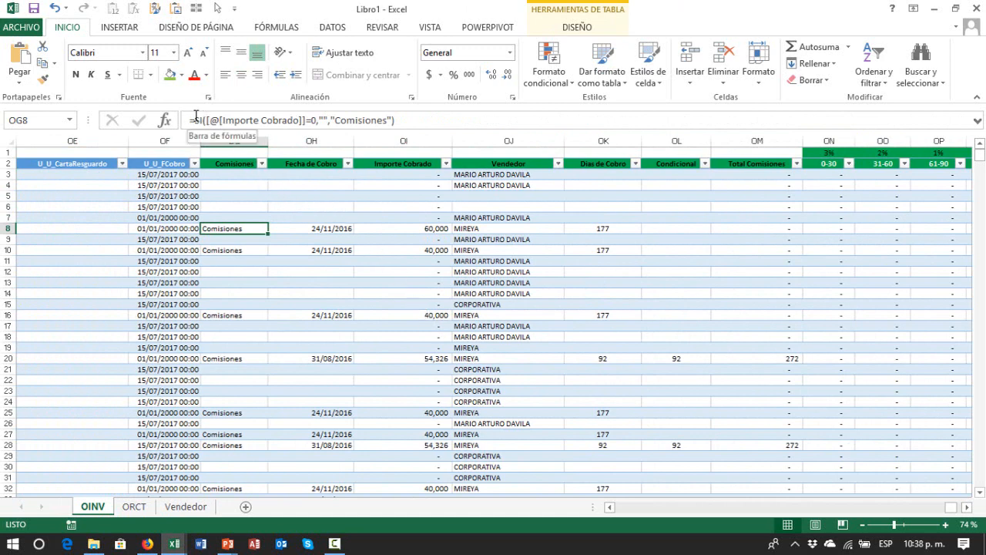
drag(207, 120, 307, 121)
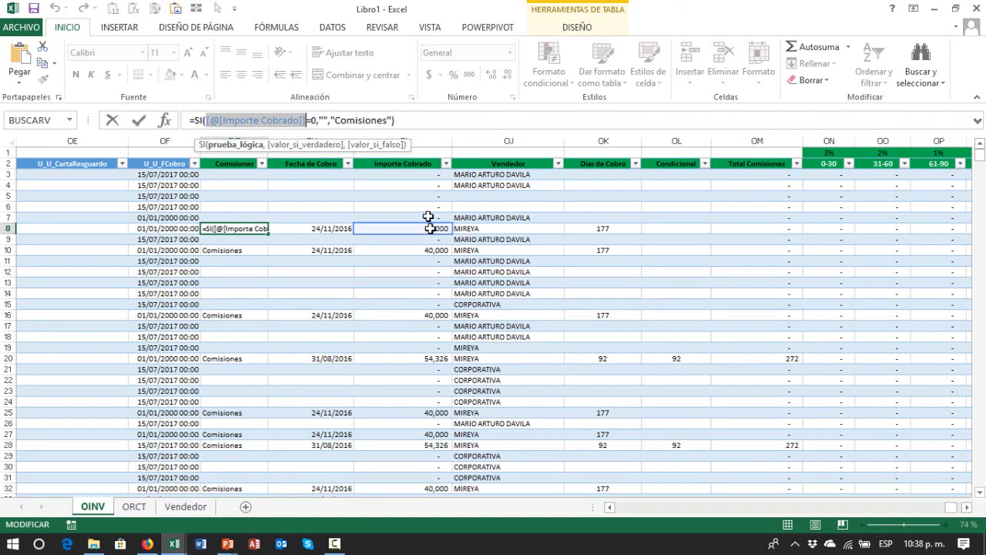
- Try blank spaces and the text 123132 inside the value-if-true quotes of the OG8 formula, clearing each trial
click(323, 121)
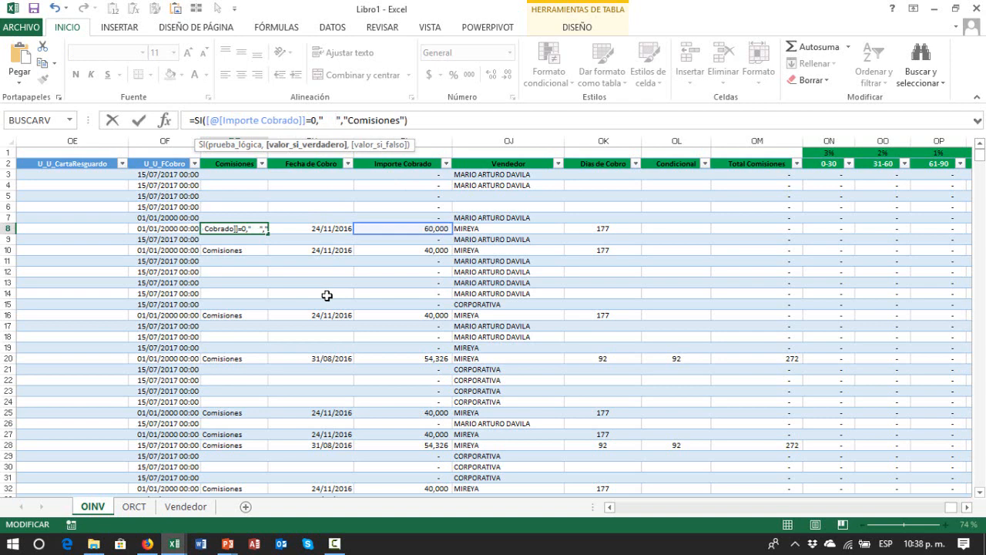
key(BackSpace)
key(BackSpace)
key(BackSpace)
key(BackSpace)
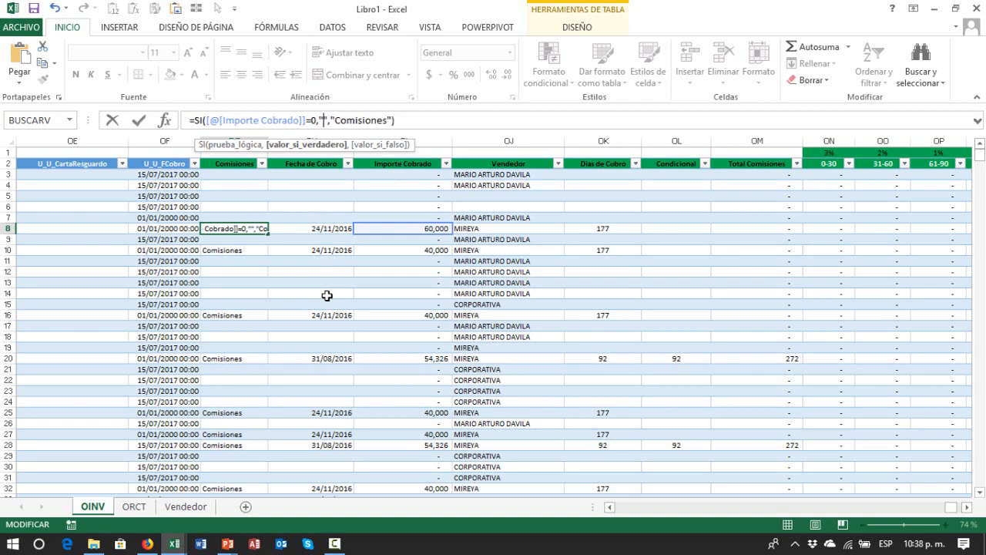
text(123132)
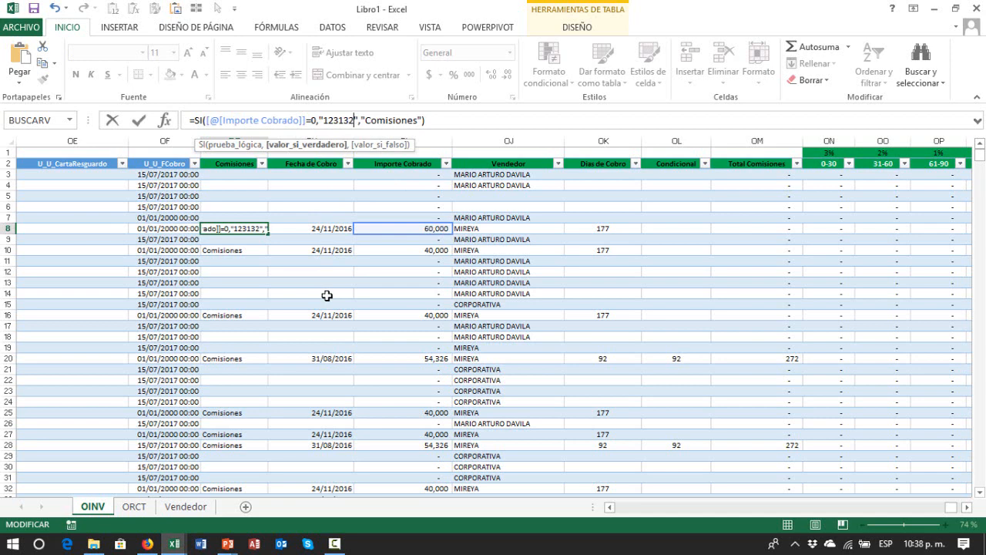
key(BackSpace)
key(BackSpace)
key(BackSpace)
key(BackSpace)
key(BackSpace)
key(BackSpace)
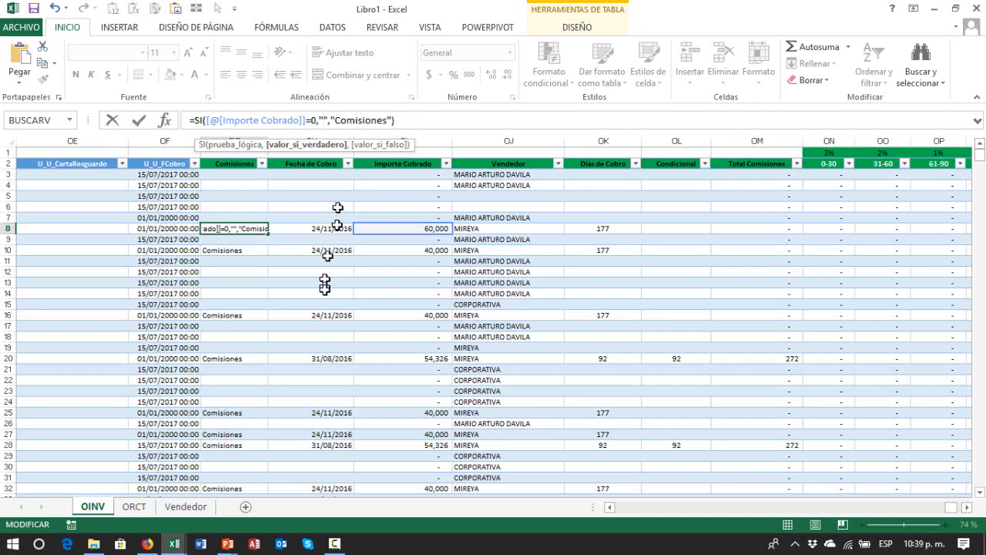
- Try to enter the OG8 formula without the opening quotation mark before Comisiones
key(Right)
key(Right)
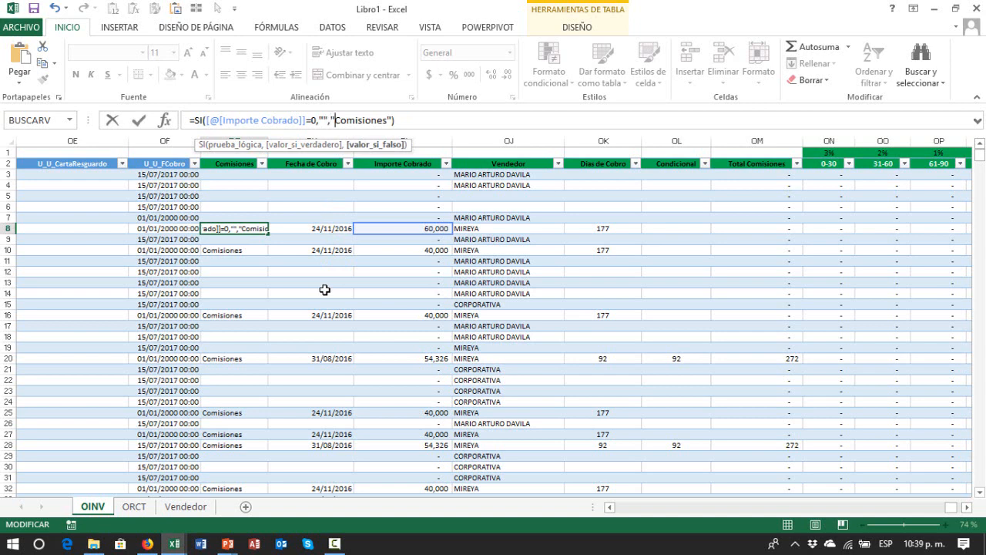
key(Right)
key(Right)
key(Right)
key(Right)
key(Right)
key(Right)
key(Right)
key(Right)
key(Right)
key(Right)
key(Right)
key(Right)
key(Left)
key(Left)
key(Left)
key(Left)
key(Left)
key(Left)
key(Delete)
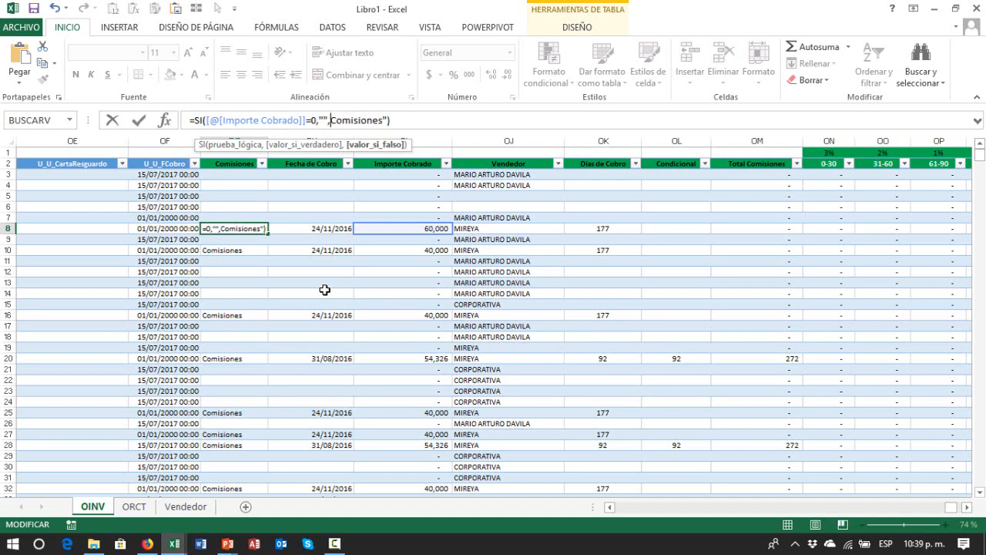
key(Return)
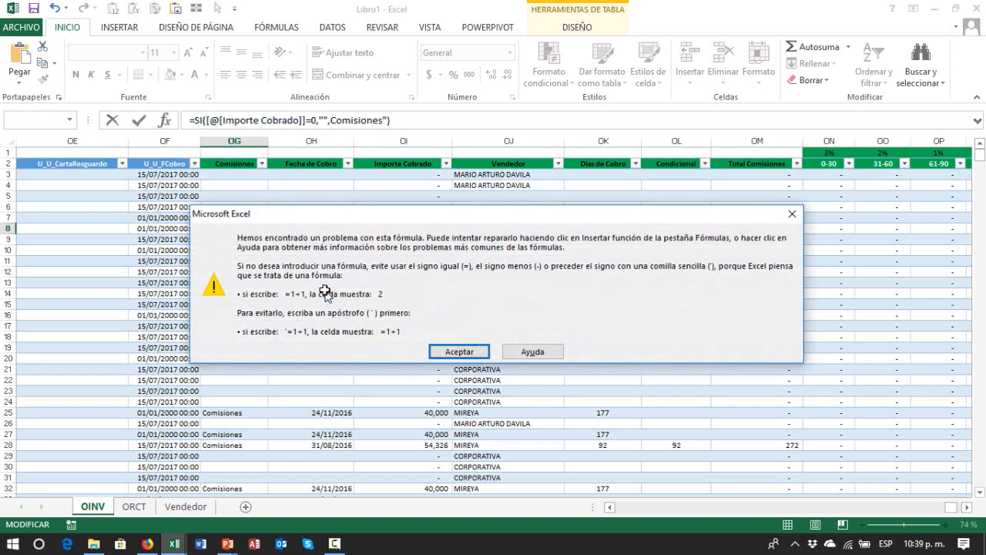
key(Return)
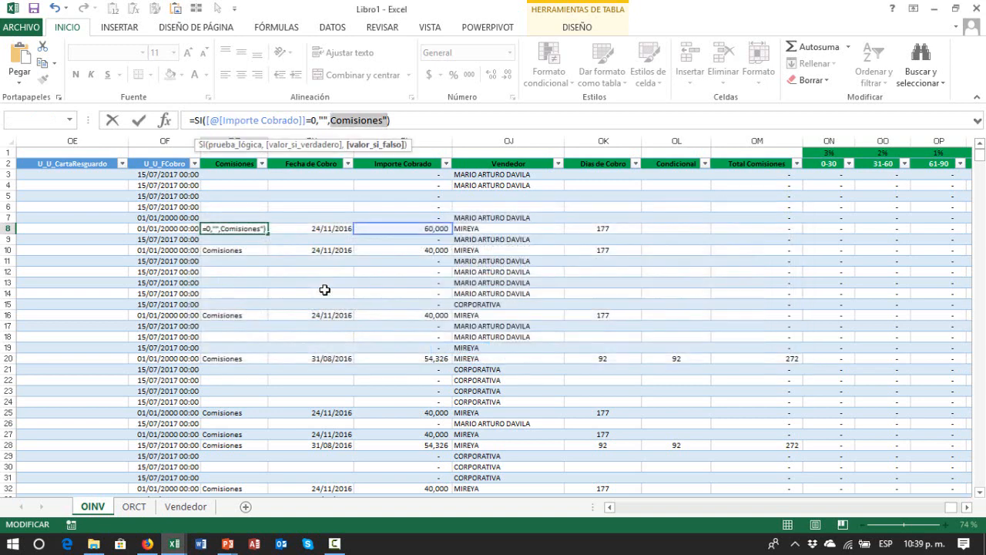
- Restore the opening quotation mark before Comisiones in the formula, enter it and return to OG8
key(Left)
key(Left)
key(Left)
key(Left)
key(Left)
key(Left)
key(Left)
key(Left)
key(Left)
key(Left)
key(Left)
key(Left)
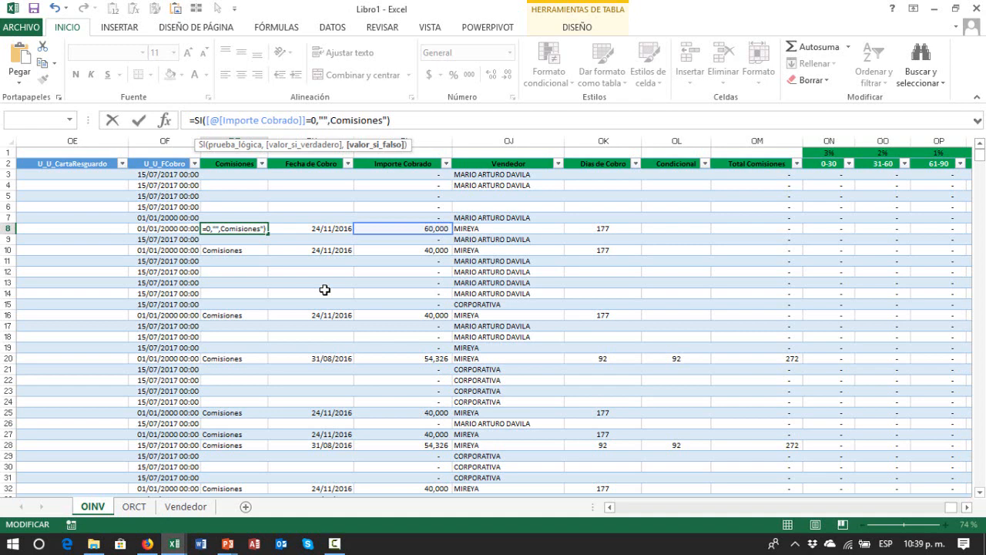
text(")
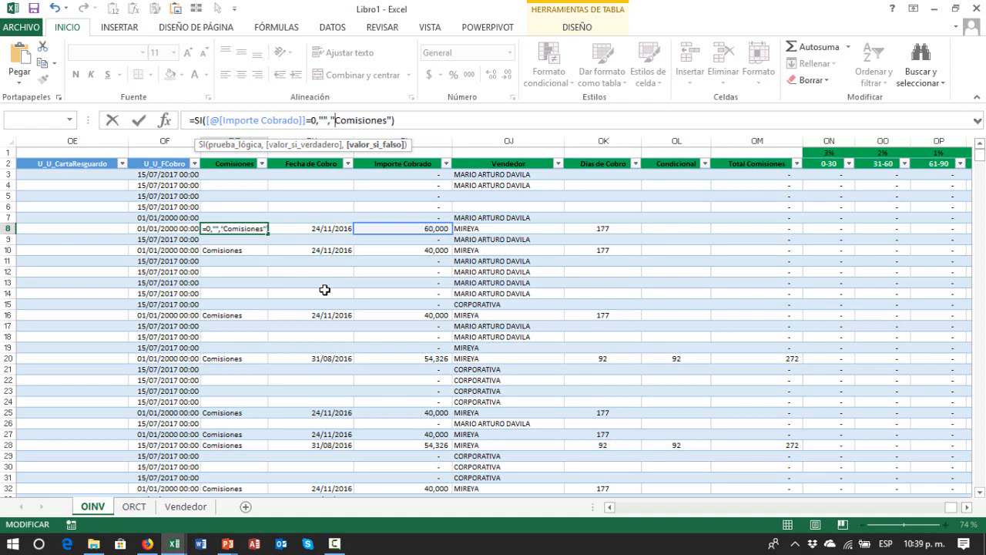
key(Return)
key(Up)
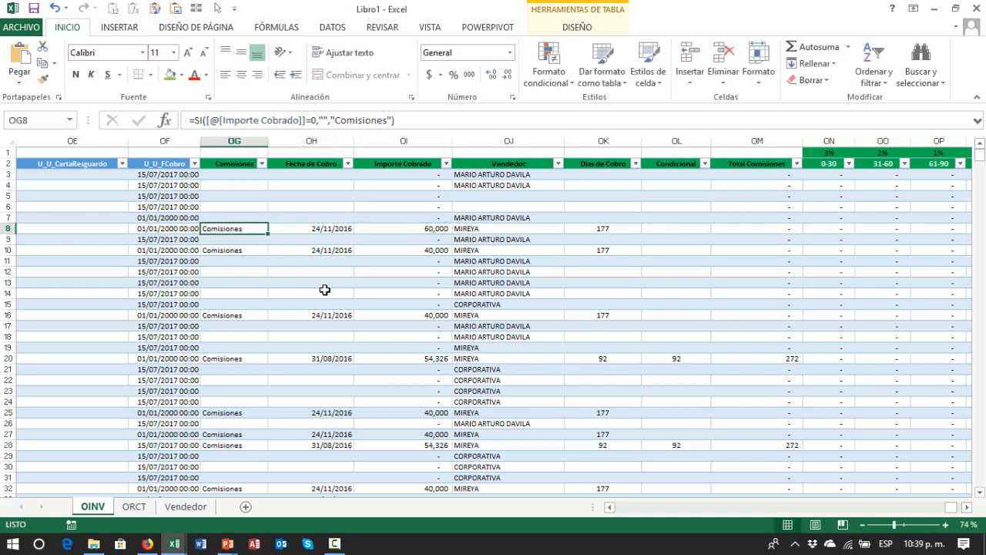
- Open the function arguments of the SI formula in OG8 and examine its logical test and value-if-true argument
click(166, 121)
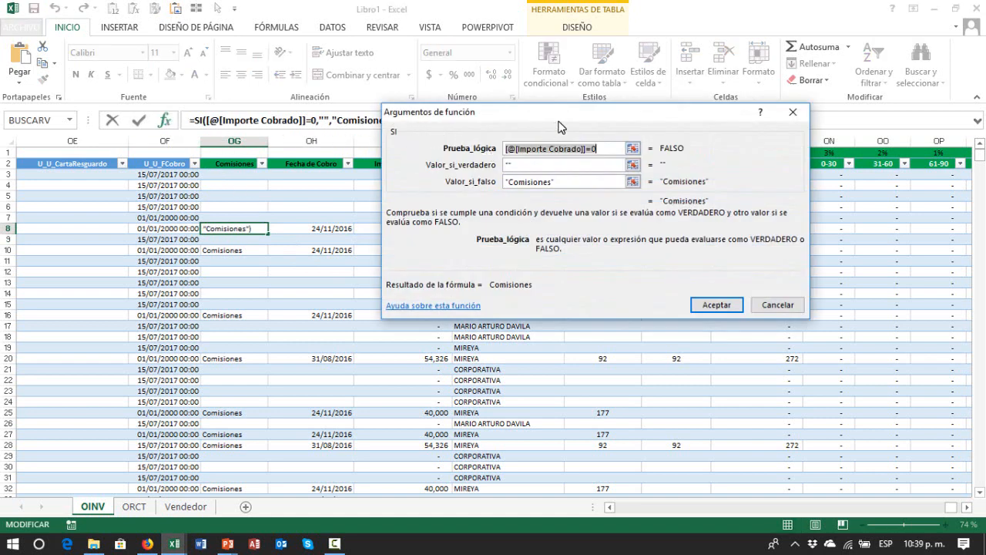
drag(559, 125, 344, 116)
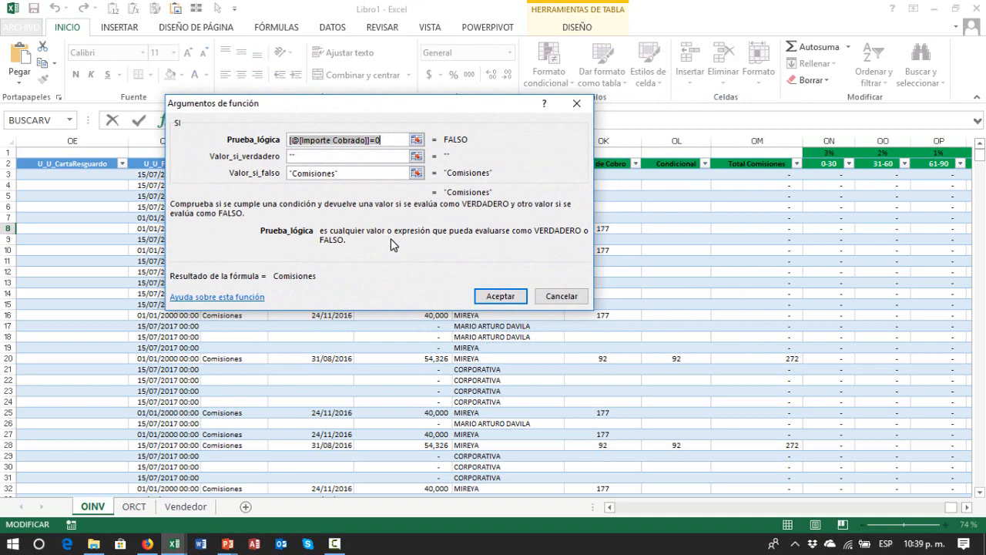
click(391, 141)
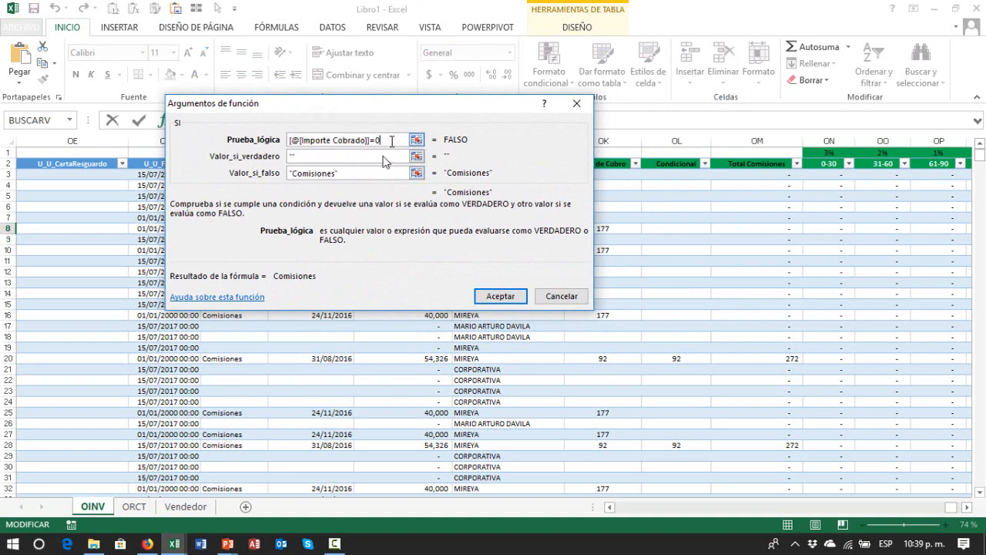
key(Left)
key(Left)
key(Left)
key(Left)
key(Left)
key(Left)
key(Left)
key(Left)
key(Left)
key(Left)
key(Left)
key(Left)
key(Left)
key(Left)
key(Left)
key(Left)
key(Left)
key(Left)
key(Left)
key(Left)
key(ctrl+shift+Right)
key(ctrl+shift+Right)
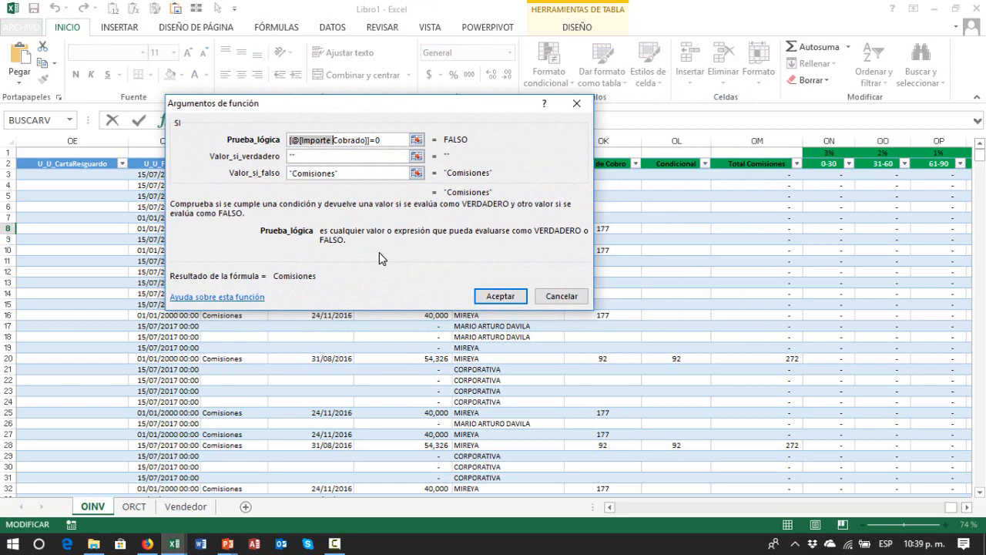
key(ctrl+shift+Right)
drag(422, 104, 514, 267)
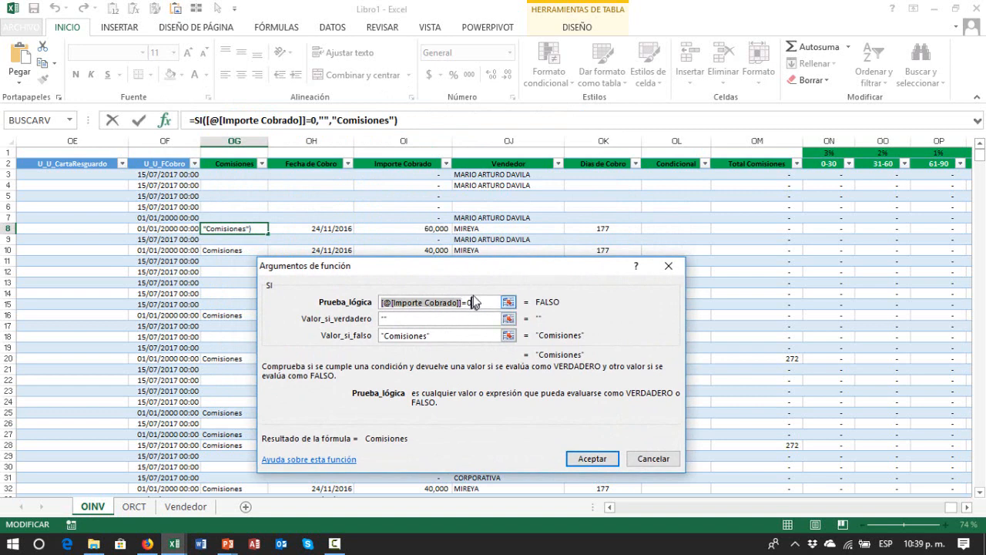
click(416, 316)
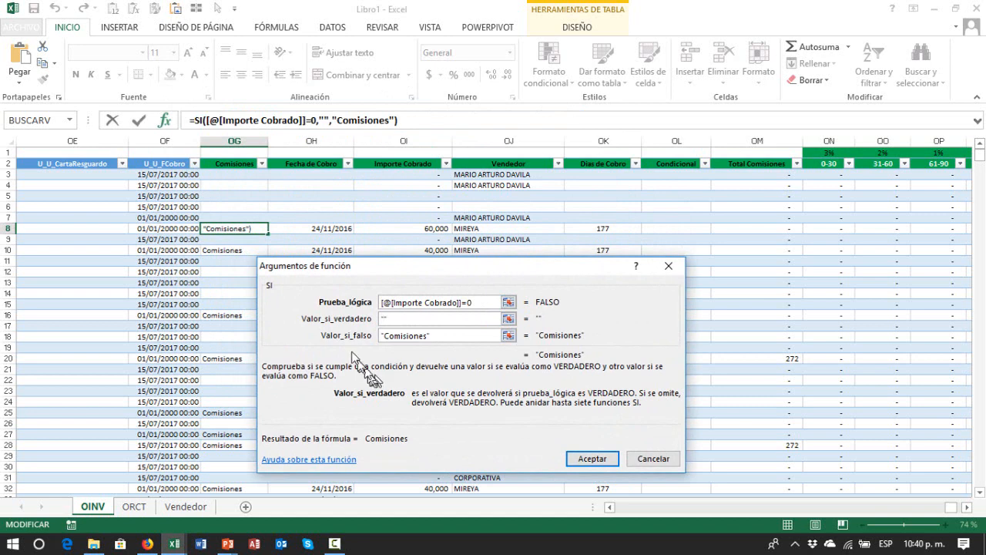
- Try the value-if-false argument Comisiones without its surrounding quotation marks
click(444, 337)
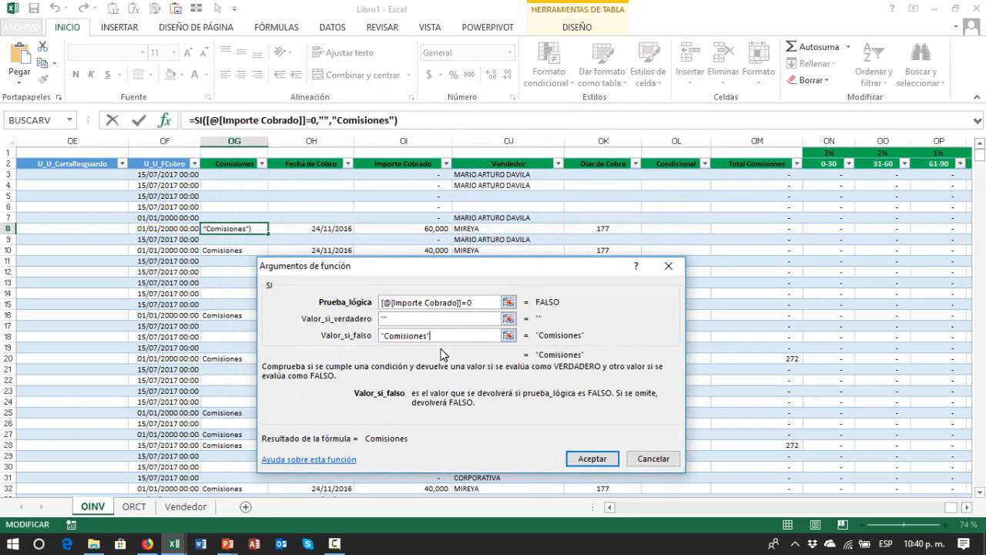
key(BackSpace)
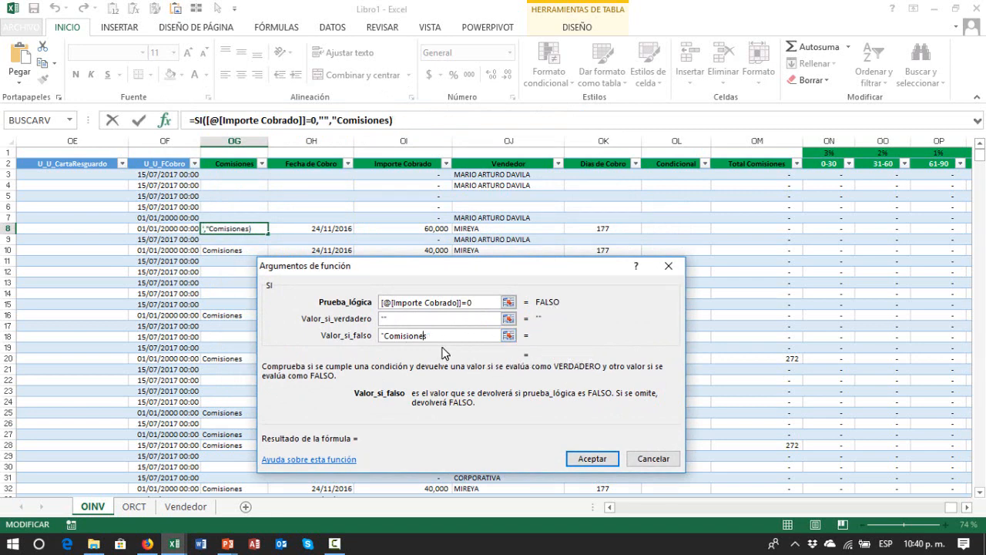
key(Home)
key(Delete)
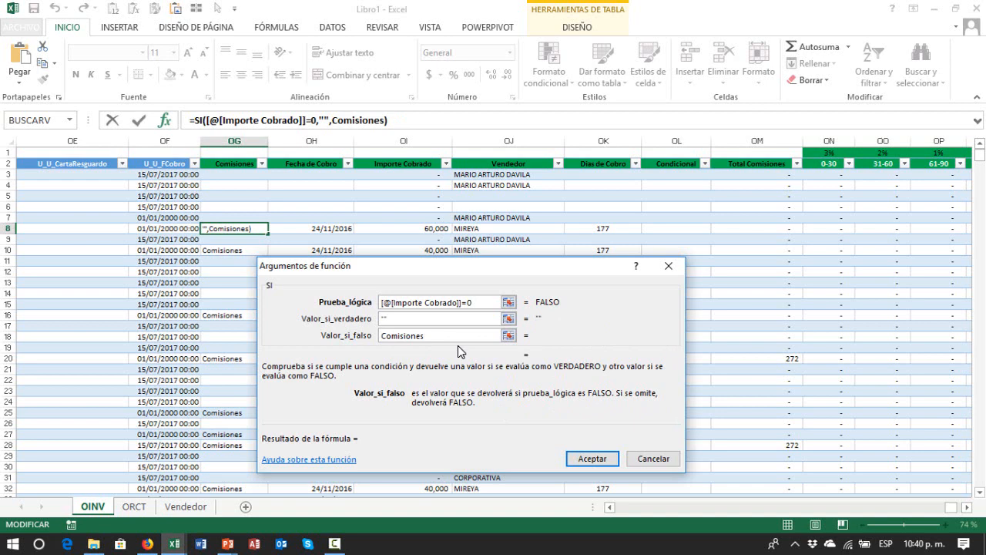
- Try the number 1 as the unquoted value-if-false argument and clear the argument again
key(End)
key(BackSpace)
key(BackSpace)
key(BackSpace)
key(BackSpace)
key(BackSpace)
key(BackSpace)
key(BackSpace)
key(BackSpace)
key(BackSpace)
key(BackSpace)
text(1)
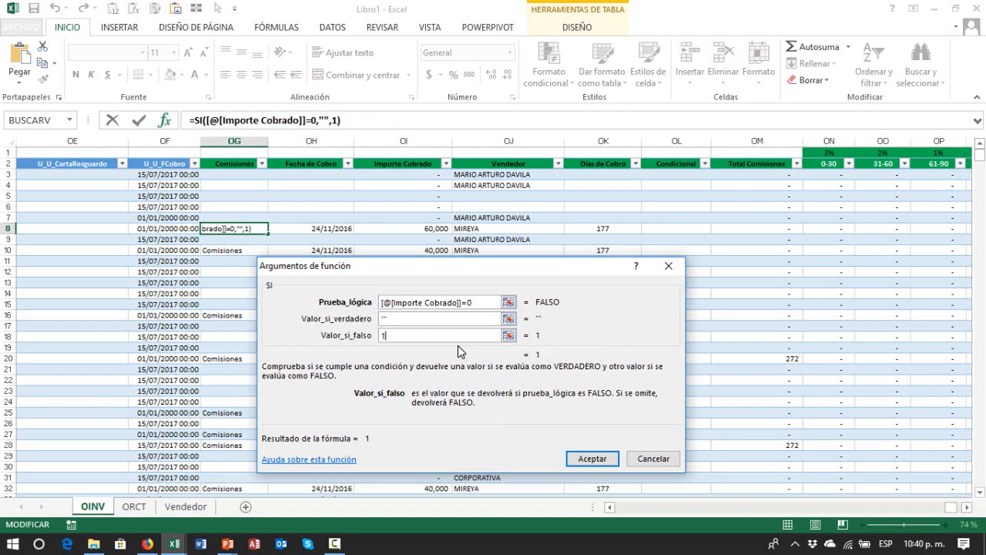
key(BackSpace)
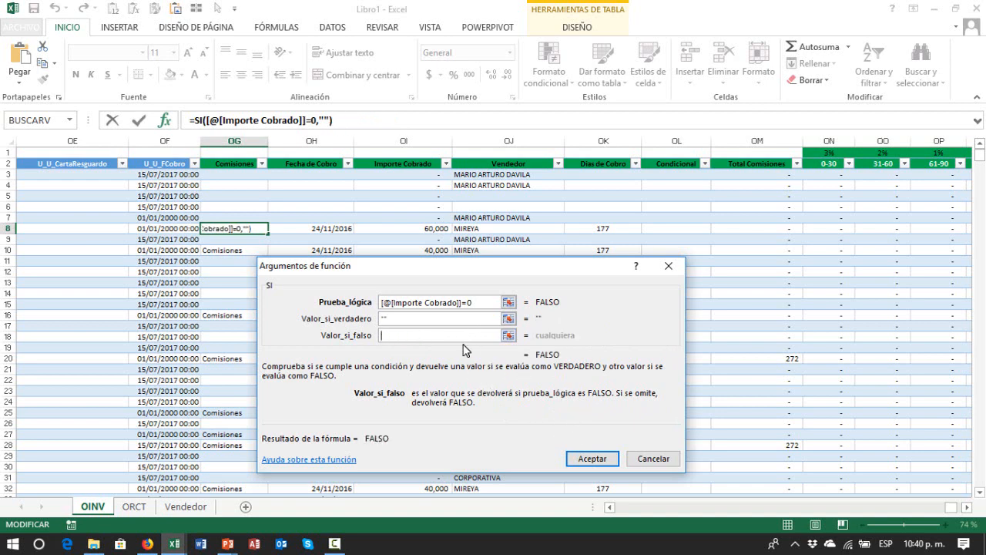
text(2)
key(BackSpace)
key(BackSpace)
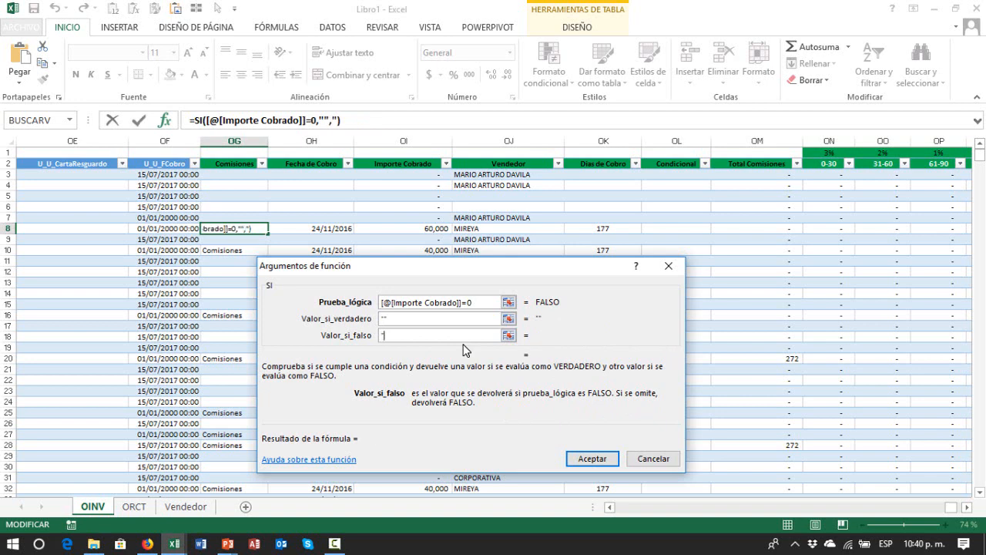
- Set the value-if-false argument to "Comisiones" in quotation marks and accept the function arguments
text("Comi)
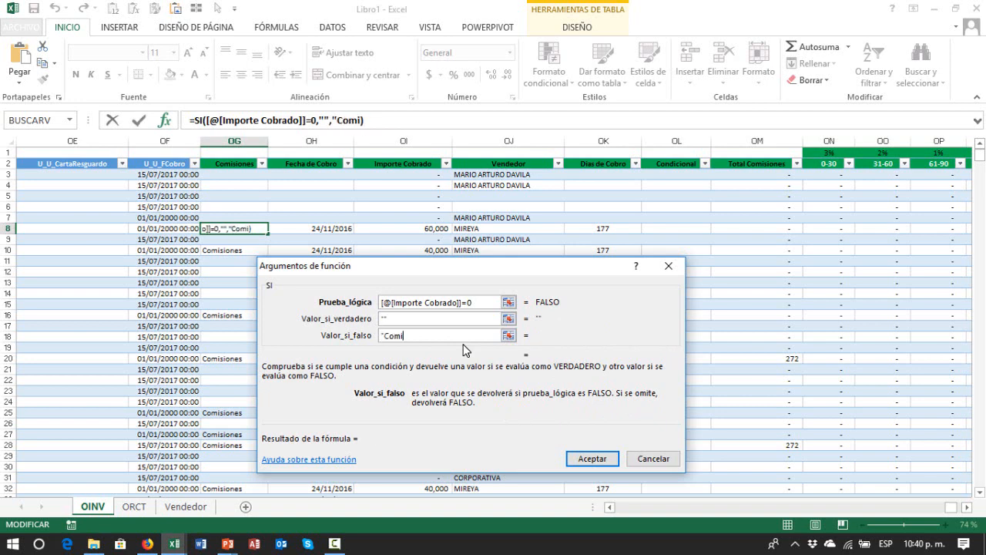
text(siones)
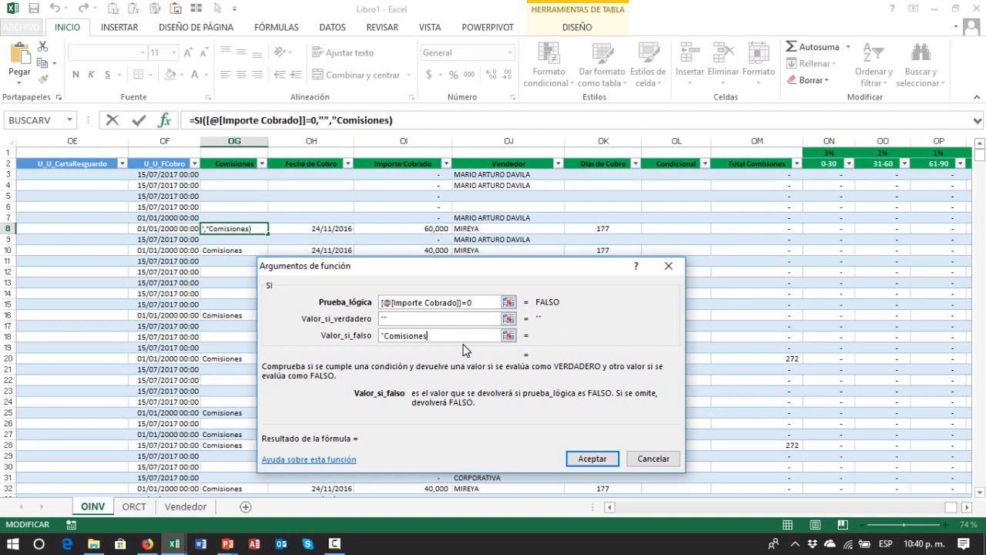
text(")
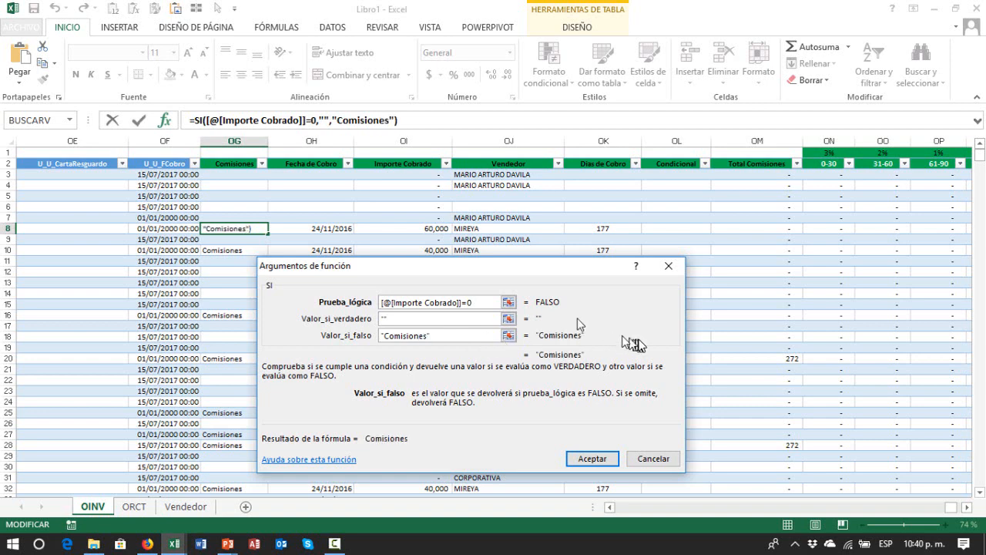
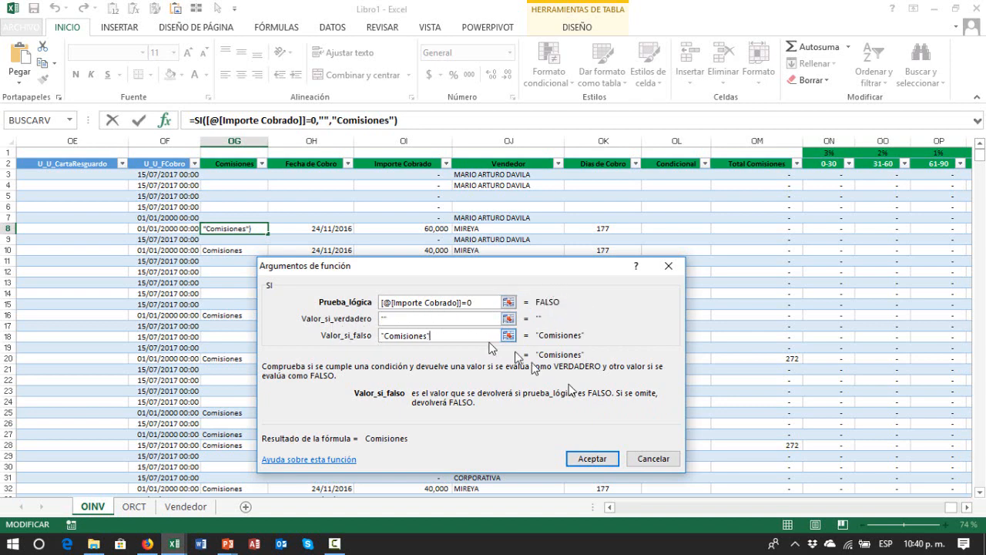
click(591, 460)
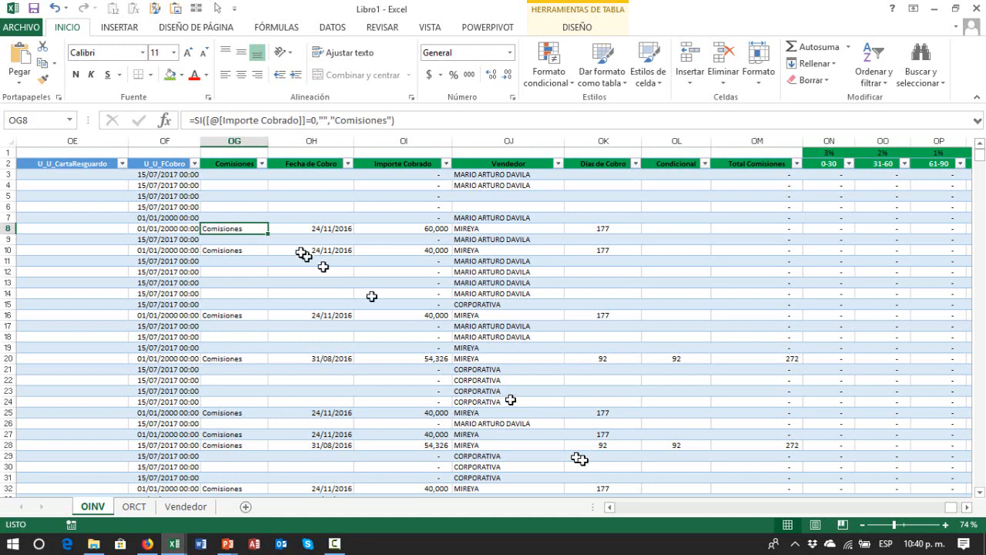
- Examine the Comisiones results in the upper rows of the OINV table, ending back at row 8
key(Down)
key(Down)
key(Up)
key(Up)
key(Up)
key(Up)
key(Up)
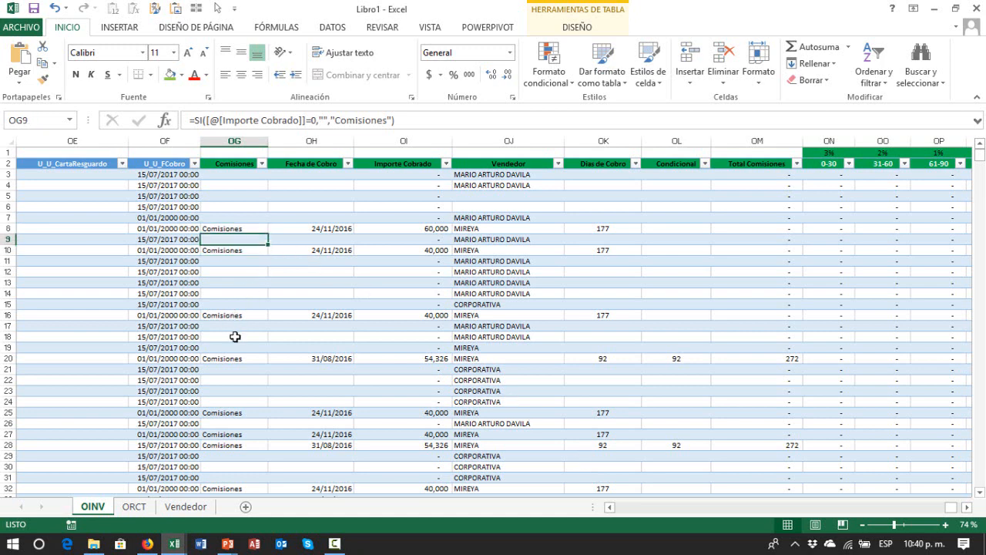
key(Up)
key(Up)
key(Up)
key(Down)
key(Down)
key(Down)
key(Down)
key(Down)
key(Down)
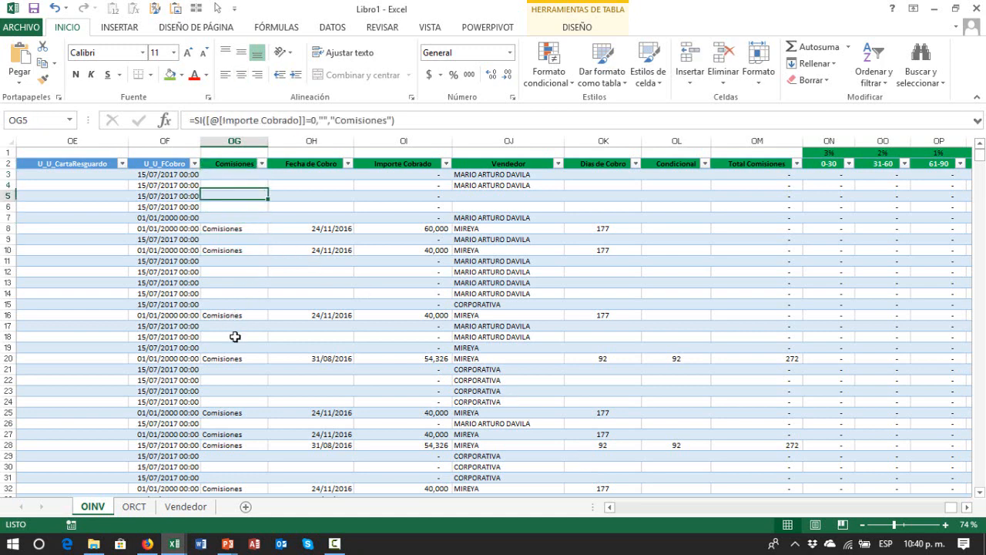
- Examine the row 8 formulas across the computed columns from Fecha de Cobro to the 61-90 commission bracket
key(Right)
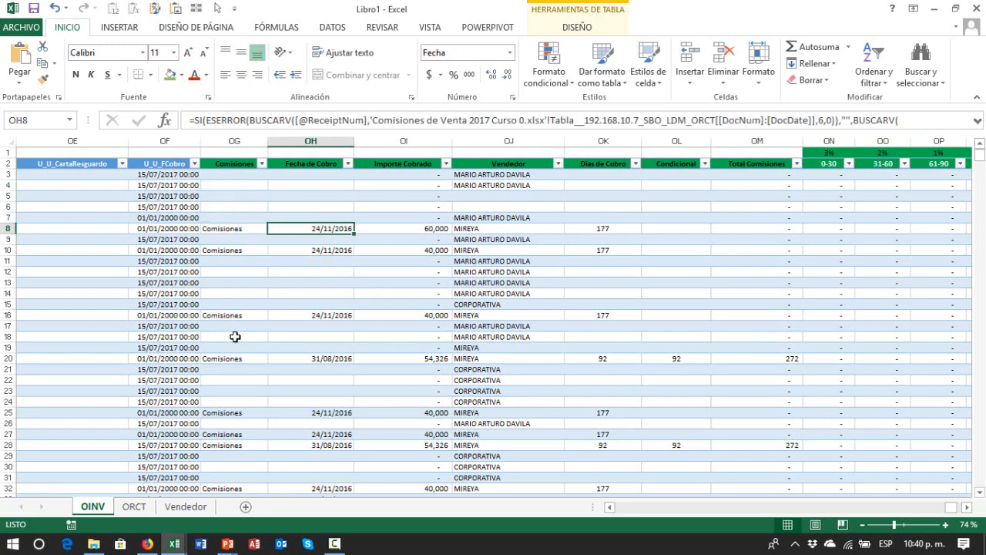
key(Right)
key(Right)
key(Right)
key(Right)
key(Right)
key(Right)
key(Right)
key(Right)
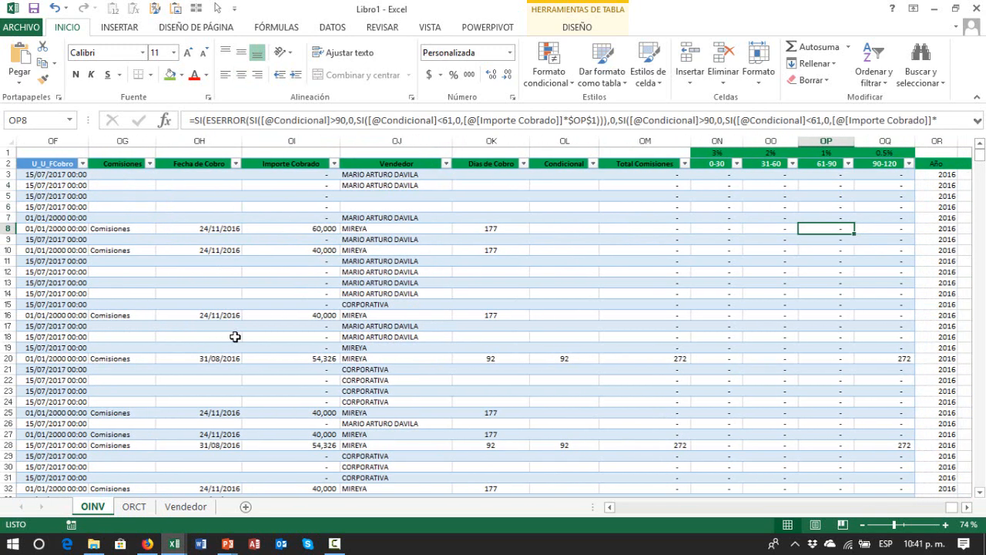
- Compare the row 8 formulas of Fecha de Cobro and Importe Cobrado, checking which source each BUSCARV looks in
key(Left)
key(Left)
key(Left)
key(Left)
key(Left)
key(Left)
key(Left)
key(Left)
key(F2)
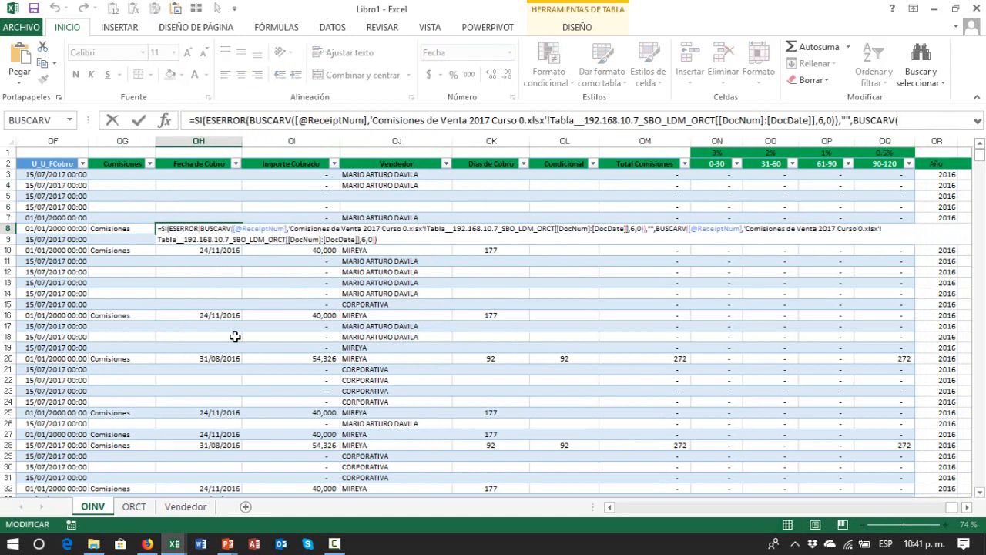
key(Escape)
key(Right)
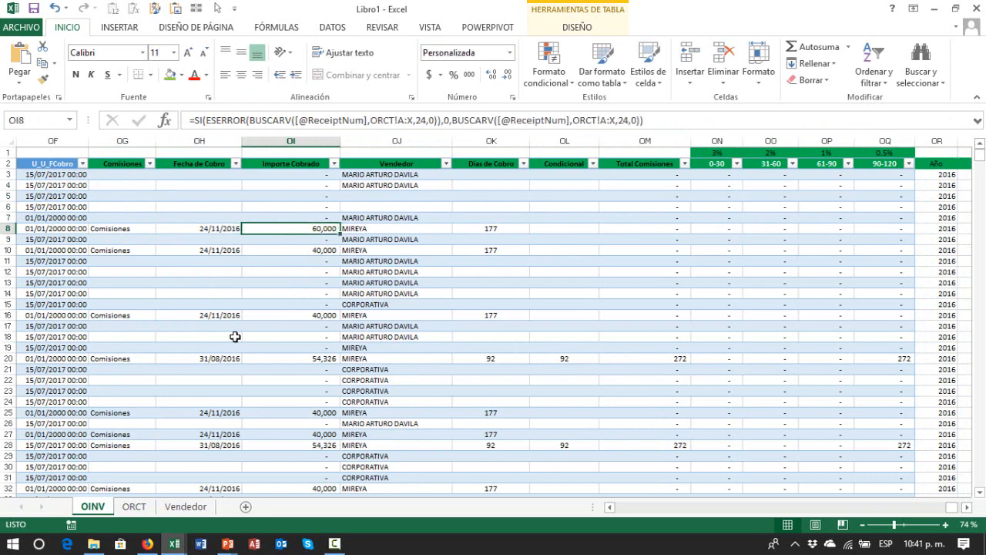
key(F2)
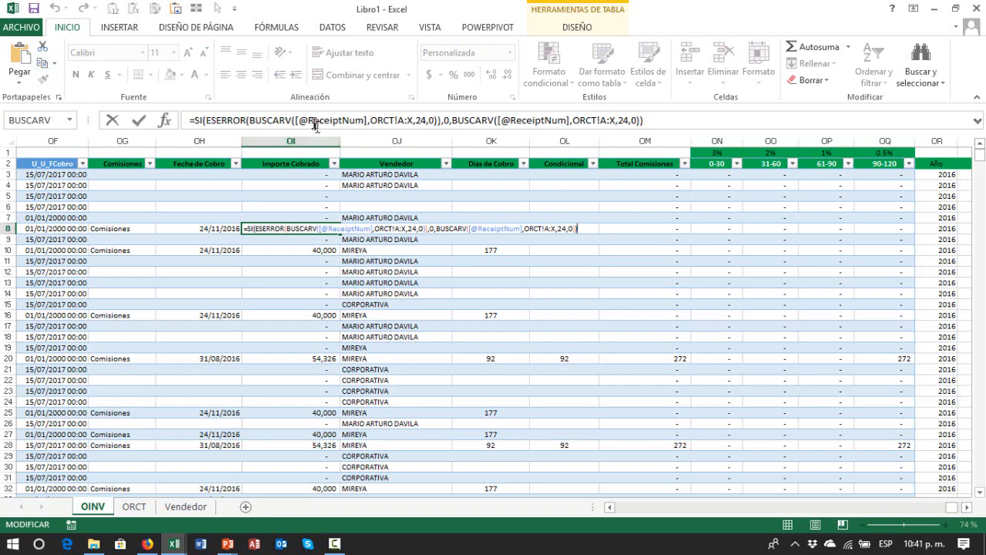
key(Escape)
key(Left)
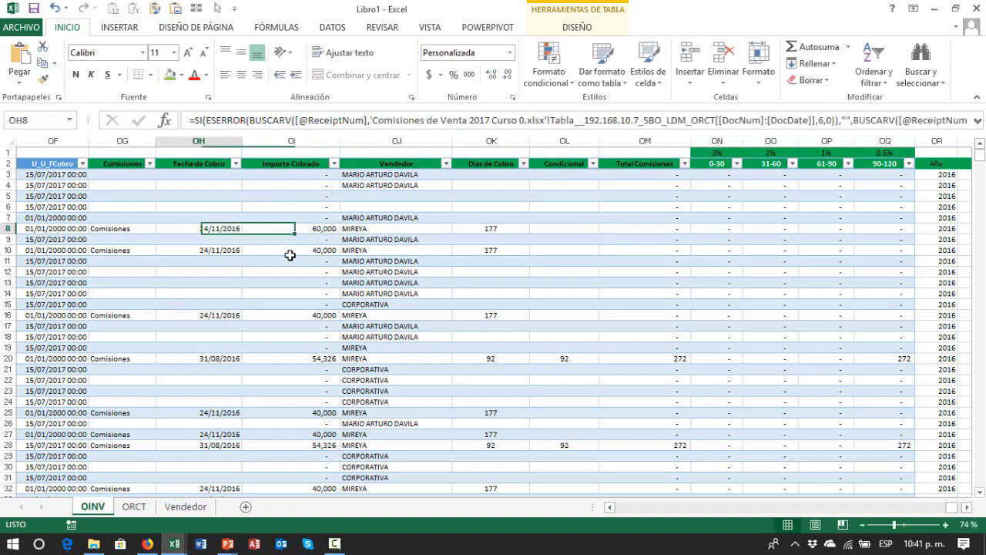
- Read through the BUSCARV arguments in the row 8 Fecha de Cobro formula, leaving the formula as it is
key(F2)
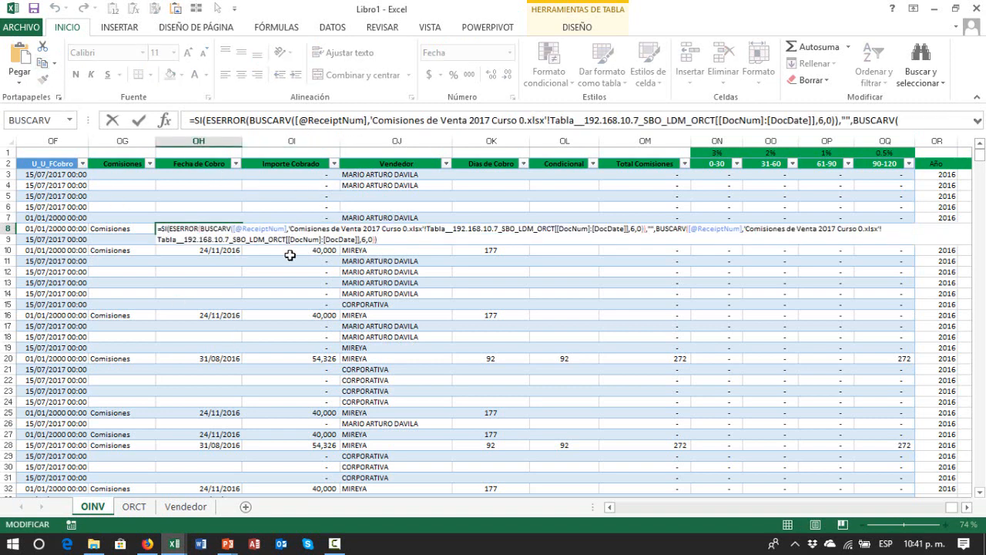
key(Up)
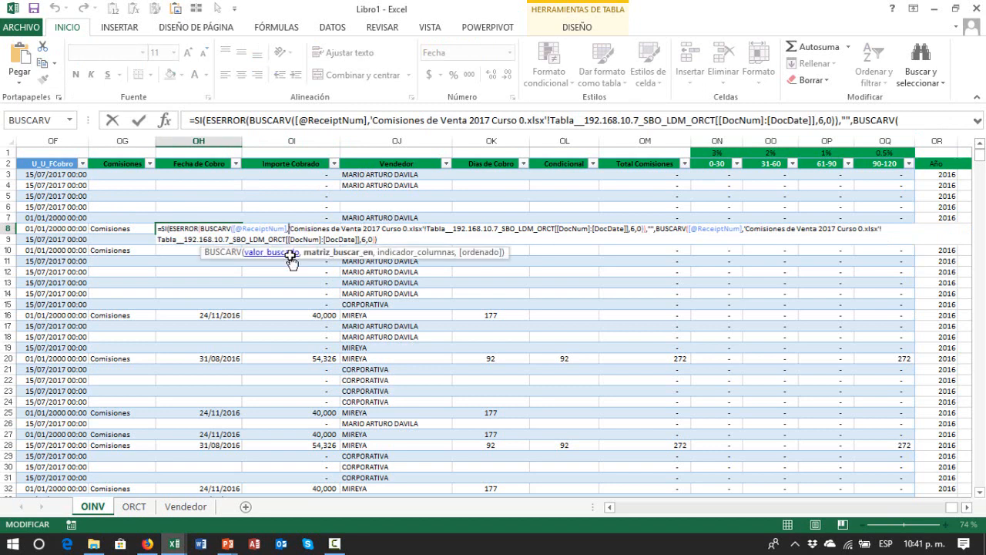
key(Right)
key(Right)
key(Right)
key(Right)
key(Right)
key(Right)
key(Right)
key(Right)
key(Right)
key(Right)
key(Right)
key(Right)
key(Right)
key(Right)
key(Right)
key(Right)
key(Left)
key(Left)
key(Left)
key(Left)
key(Left)
key(Left)
key(Left)
key(Left)
key(Left)
key(Left)
key(Left)
key(Left)
key(Left)
key(Escape)
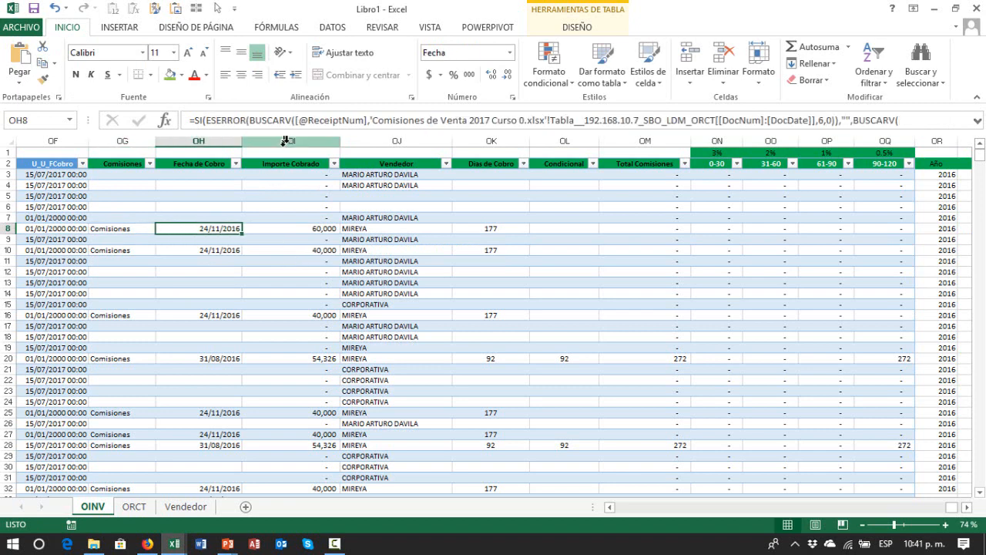
- Review the SI function arguments of the first data row's Fecha de Cobro formula in OH3
click(199, 214)
key(ctrl+Up)
key(Down)
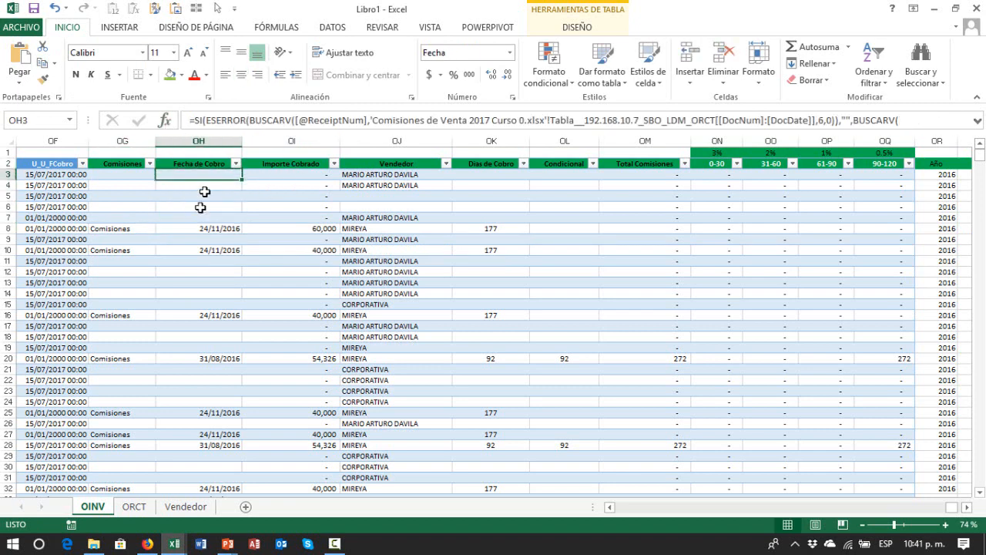
click(164, 123)
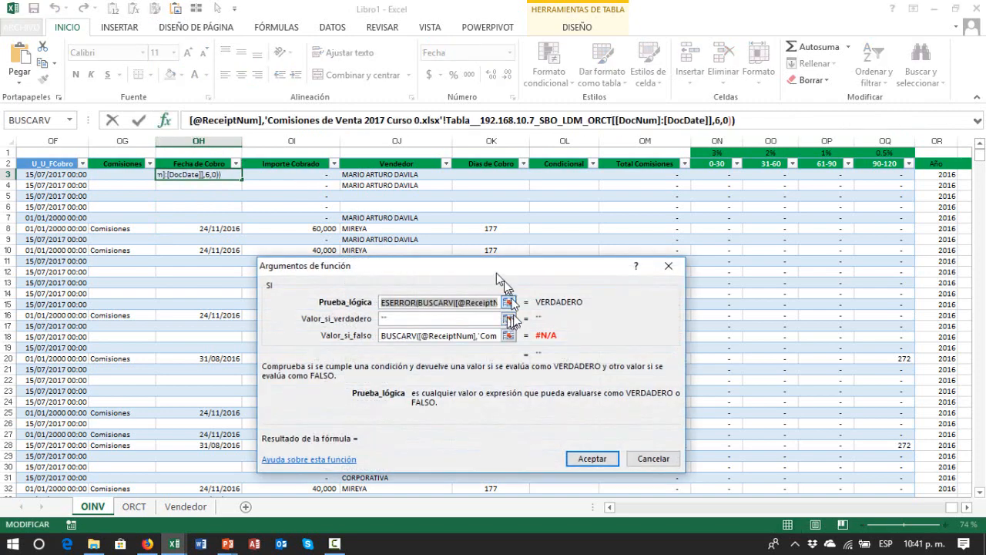
drag(486, 258, 500, 146)
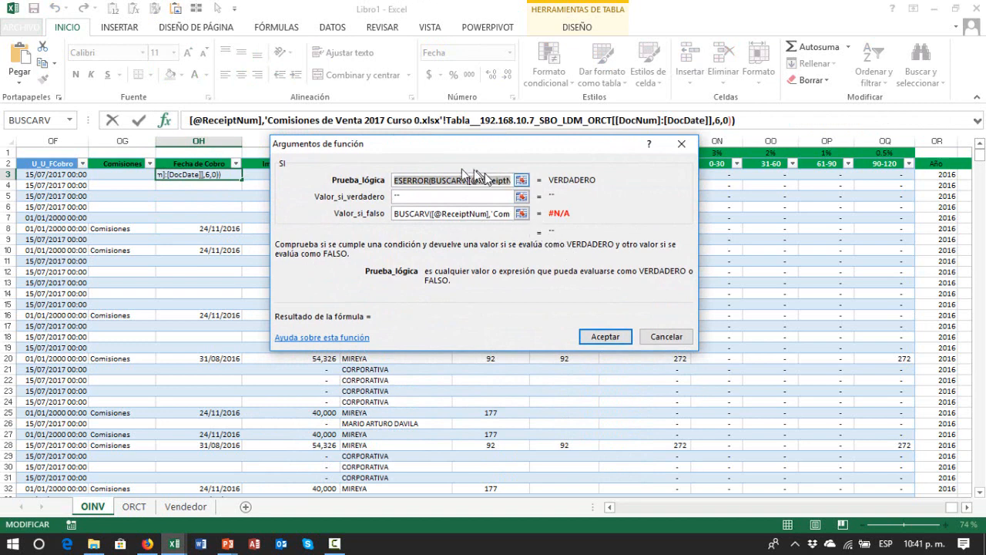
click(602, 336)
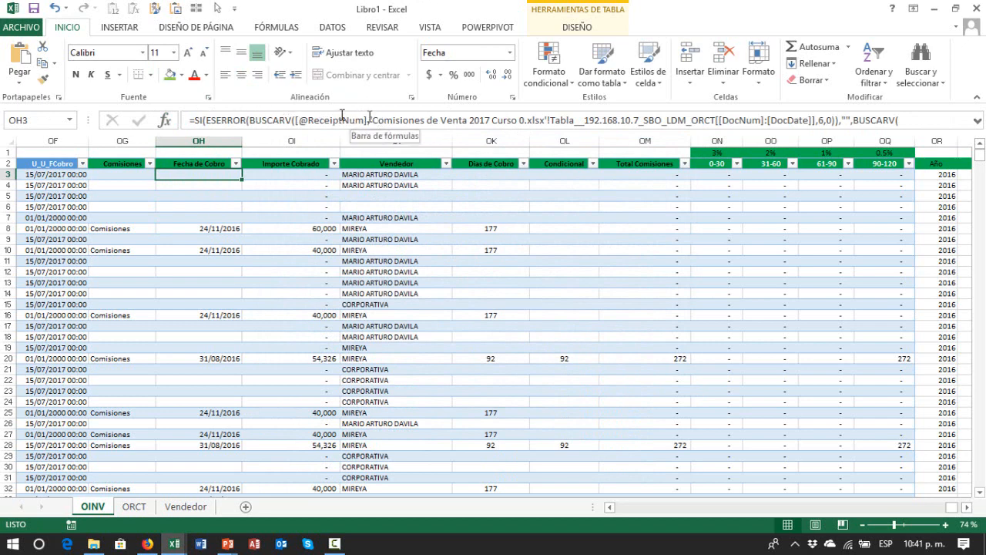
- Inspect the arguments of the BUSCARV nested in the OH3 logical test, and the outer SI arguments once more
click(274, 121)
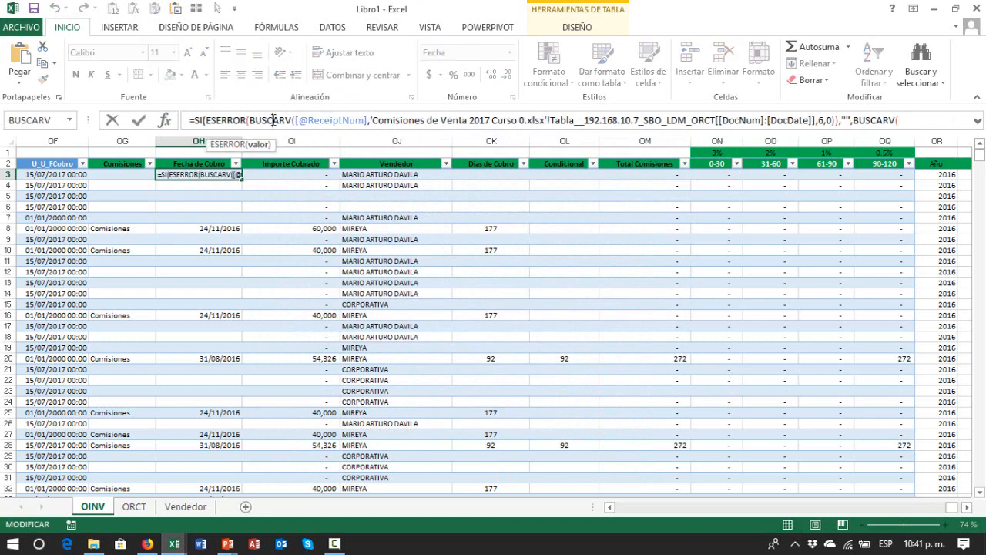
click(164, 120)
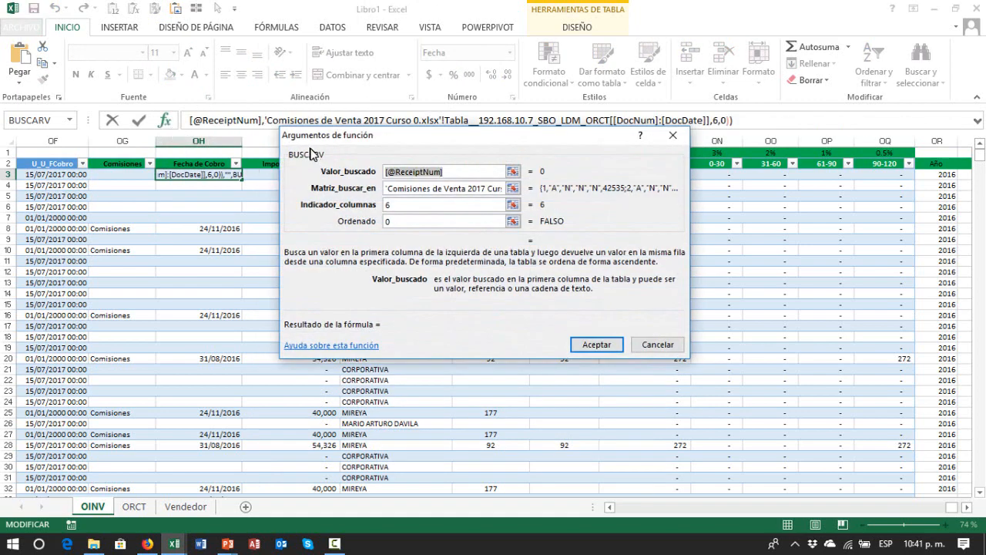
key(Escape)
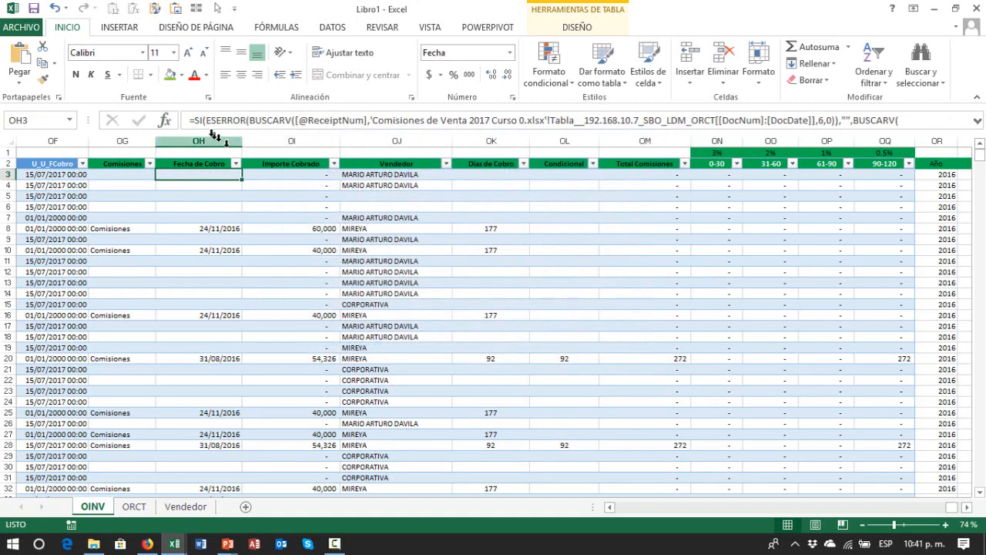
click(170, 122)
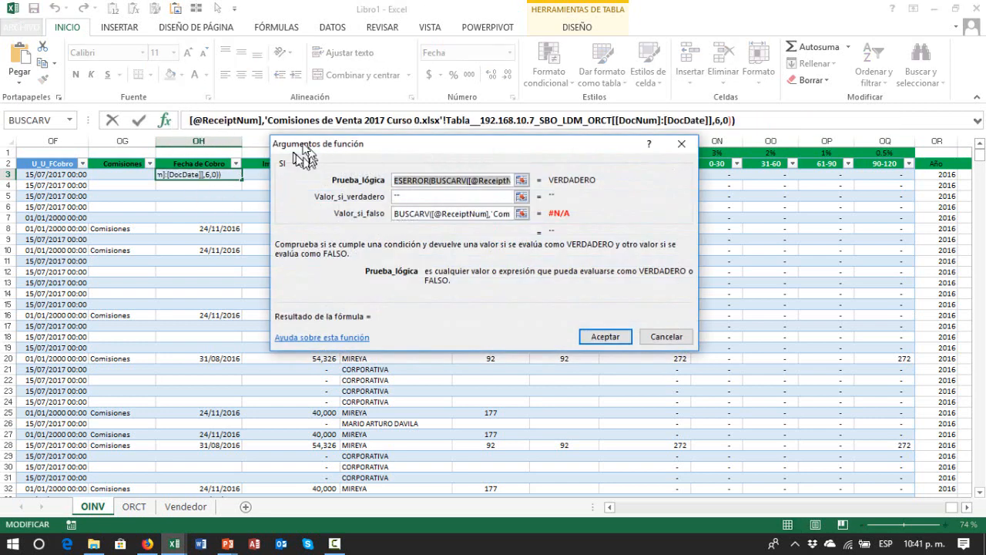
key(Return)
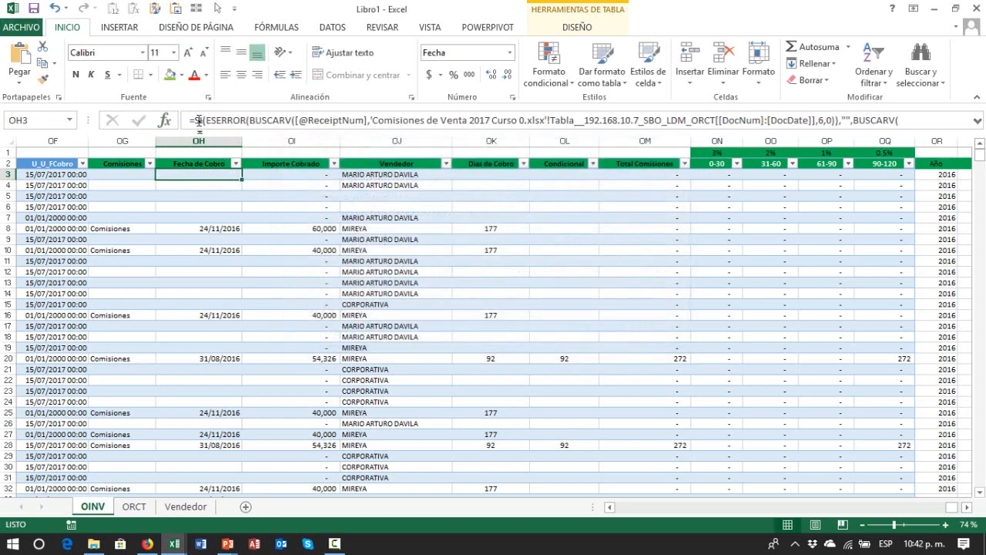
- Examine the nested BUSCARV arguments in OH3, reading the full Matriz_buscar_en reference to the other workbook's ORCT table
click(261, 121)
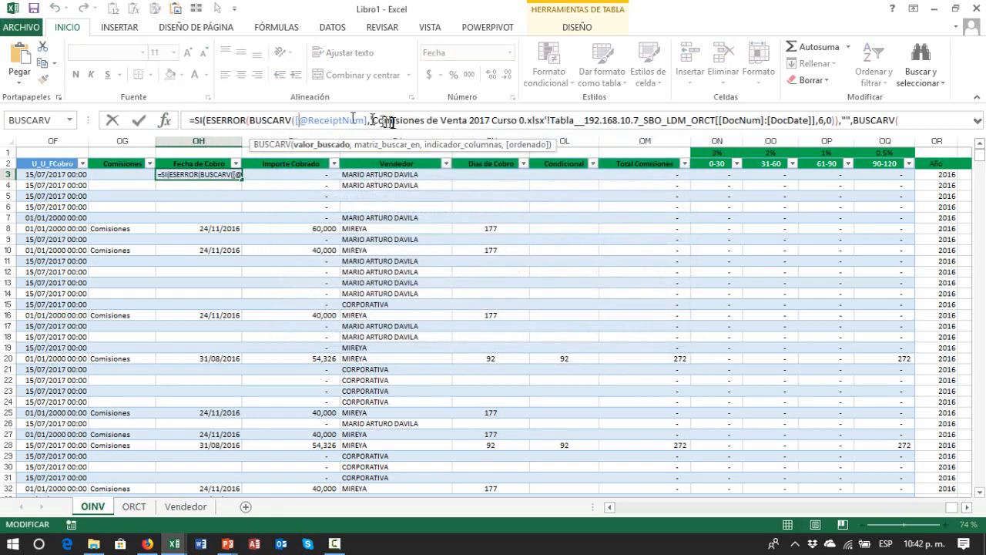
click(161, 121)
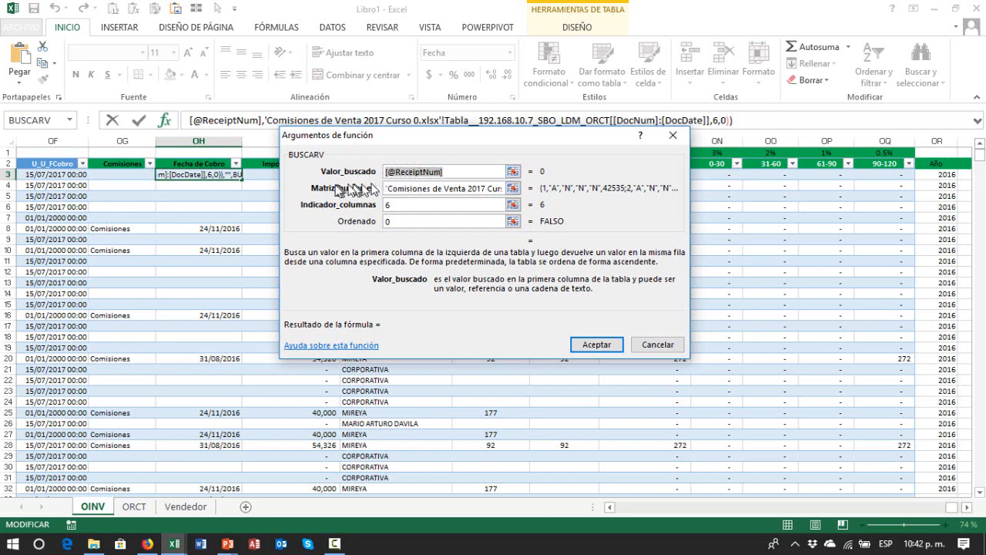
click(444, 193)
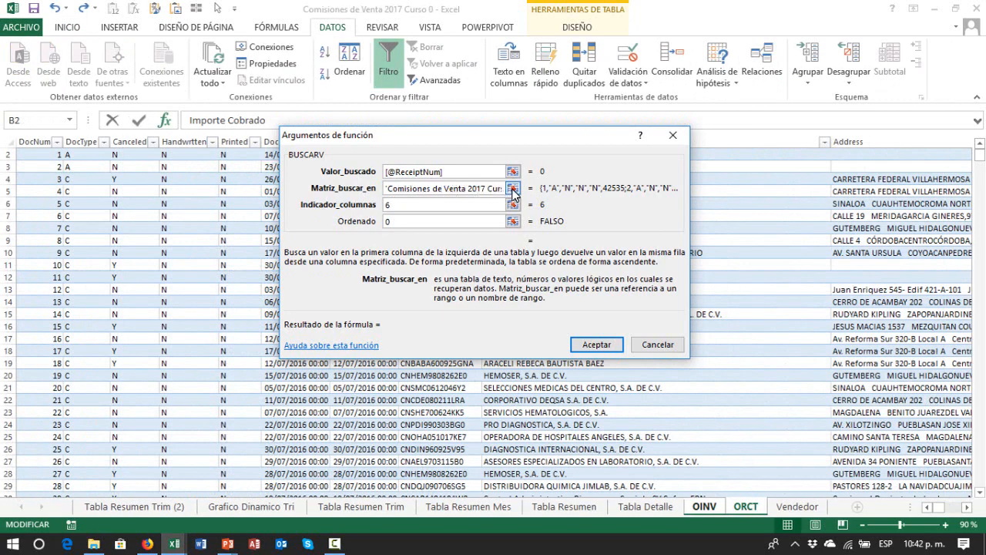
key(Right)
key(Right)
key(Right)
key(Right)
key(Right)
key(Right)
key(Right)
key(Right)
key(Right)
key(Right)
key(Right)
key(Right)
key(Right)
key(Right)
key(Right)
key(Right)
key(Right)
key(Right)
key(Right)
key(Right)
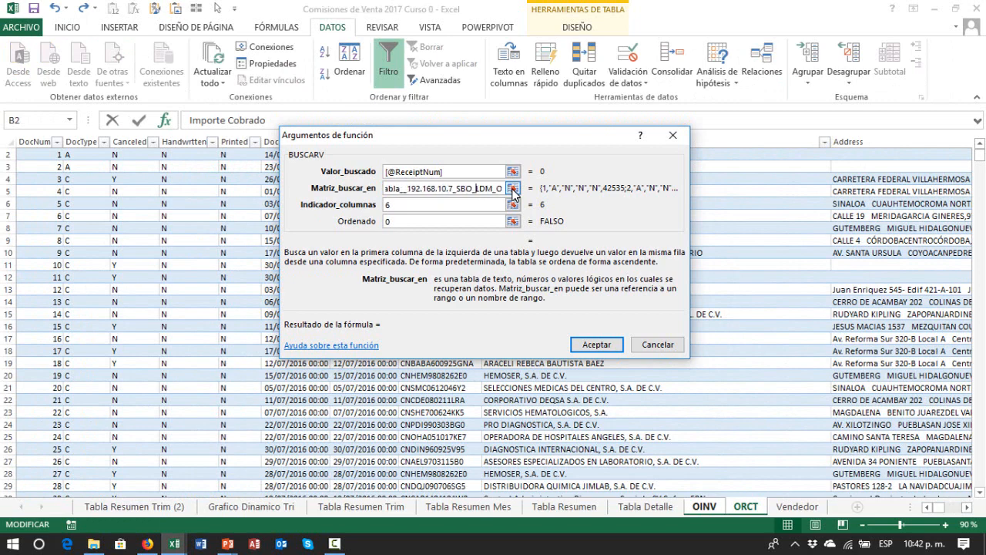
key(Right)
key(Right)
key(Right)
key(Right)
key(Right)
key(Right)
key(Right)
key(Right)
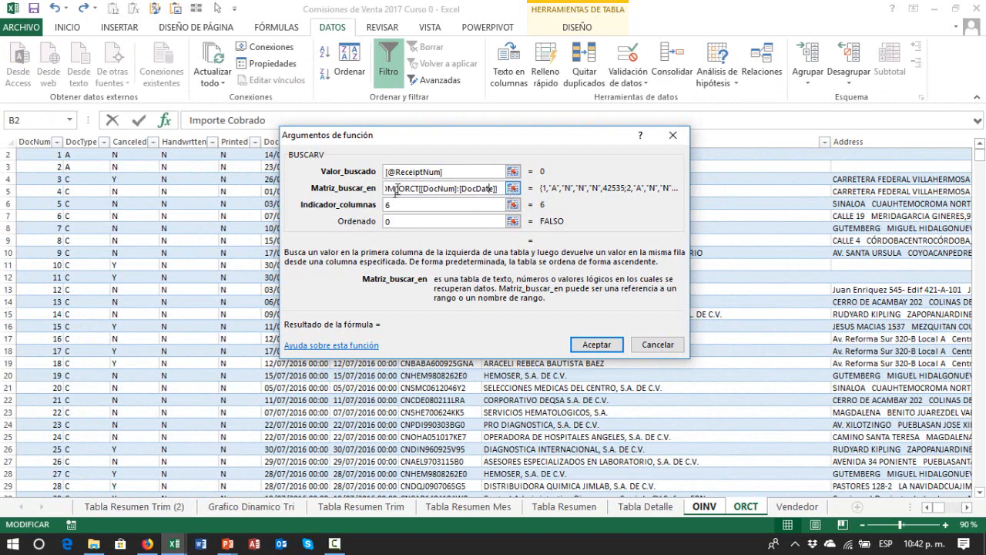
drag(400, 188, 454, 190)
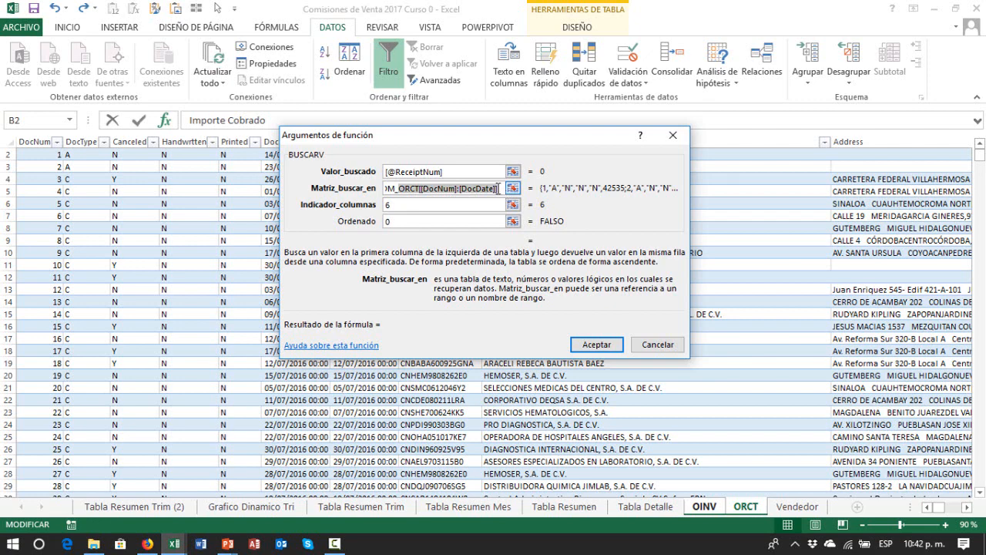
click(498, 188)
key(BackSpace)
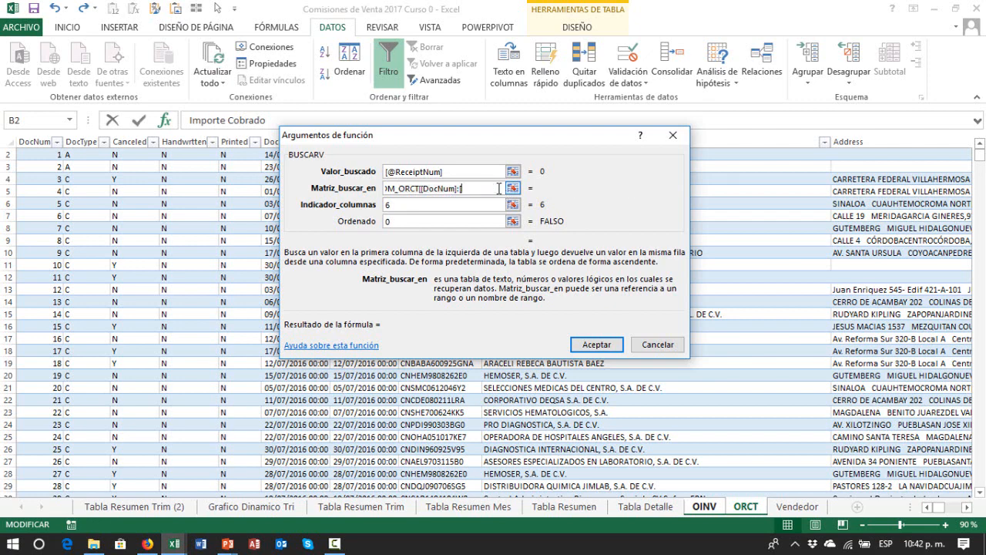
key(BackSpace)
key(BackSpace)
key(BackSpace)
key(BackSpace)
key(BackSpace)
key(BackSpace)
key(BackSpace)
key(BackSpace)
key(BackSpace)
key(BackSpace)
key(BackSpace)
key(BackSpace)
key(BackSpace)
key(BackSpace)
key(BackSpace)
key(BackSpace)
key(BackSpace)
key(BackSpace)
key(BackSpace)
key(BackSpace)
click(513, 189)
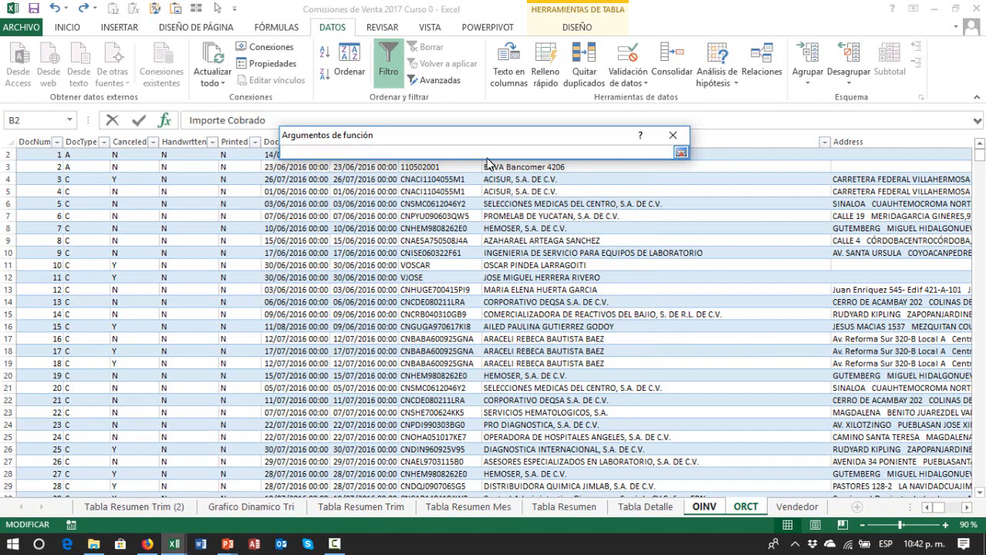
key(Escape)
key(Escape)
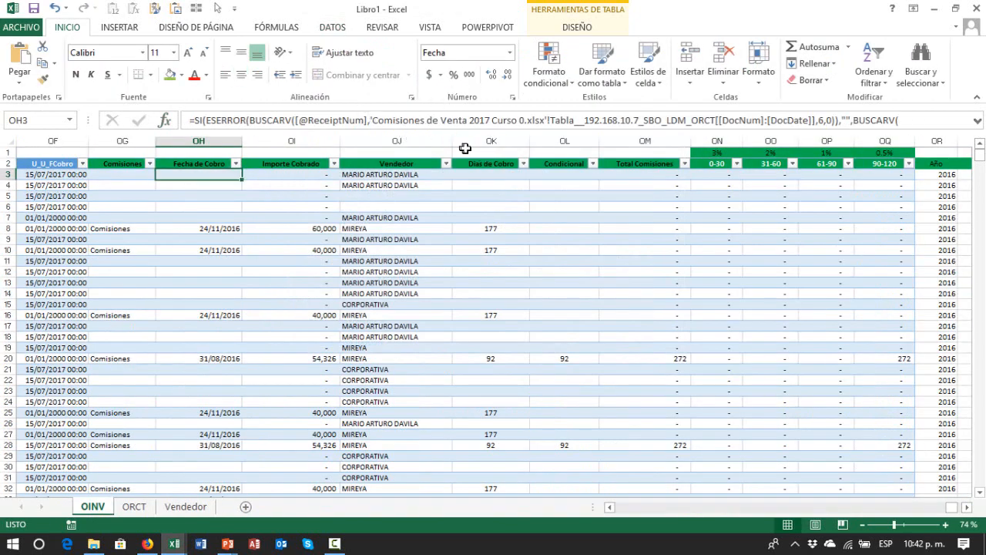
- Clear the external workbook reference from the Matriz_buscar_en argument of the first BUSCARV in the OH3 formula
click(396, 119)
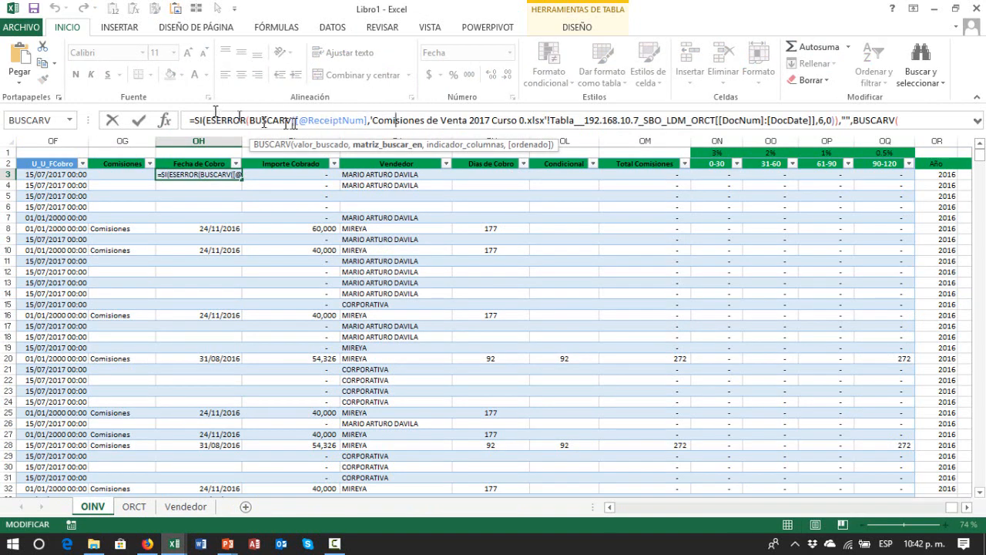
click(164, 121)
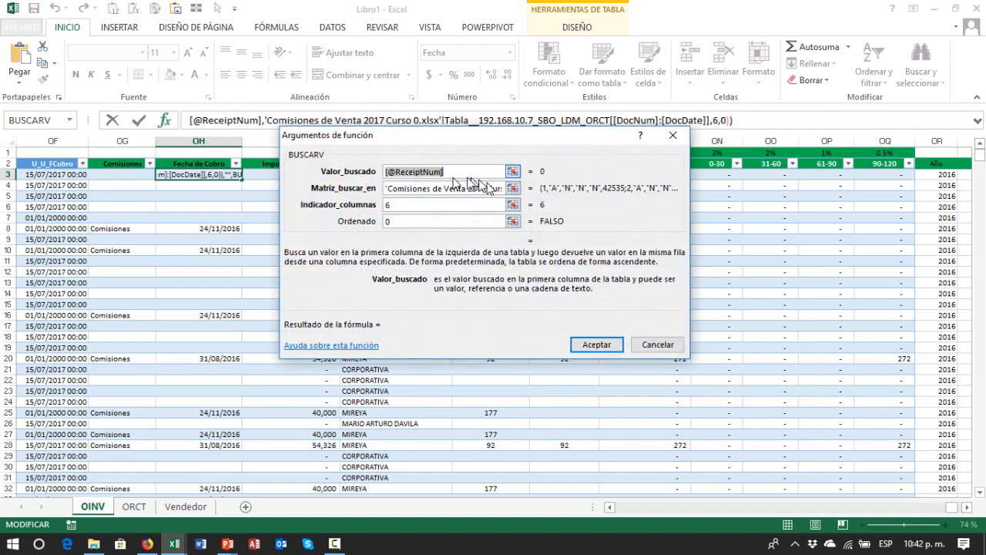
click(444, 188)
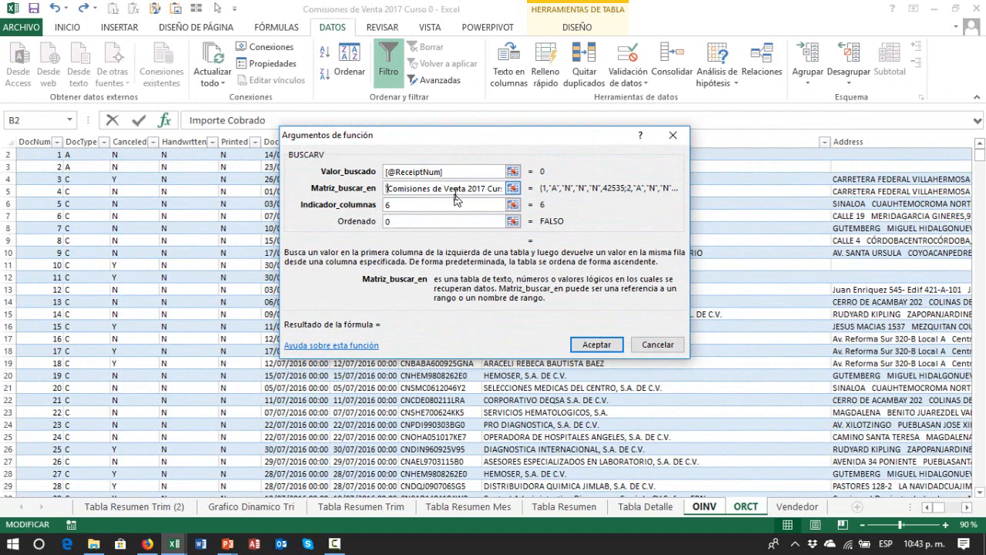
key(shift+Right)
key(shift+Right)
key(shift+Right)
key(shift+Right)
key(shift+Right)
key(shift+Right)
key(shift+Right)
key(shift+Right)
key(shift+Right)
key(shift+Right)
key(shift+Right)
key(shift+Right)
key(shift+Right)
key(shift+Right)
key(shift+Right)
key(shift+Right)
key(shift+Right)
key(shift+Right)
key(shift+Right)
key(shift+Right)
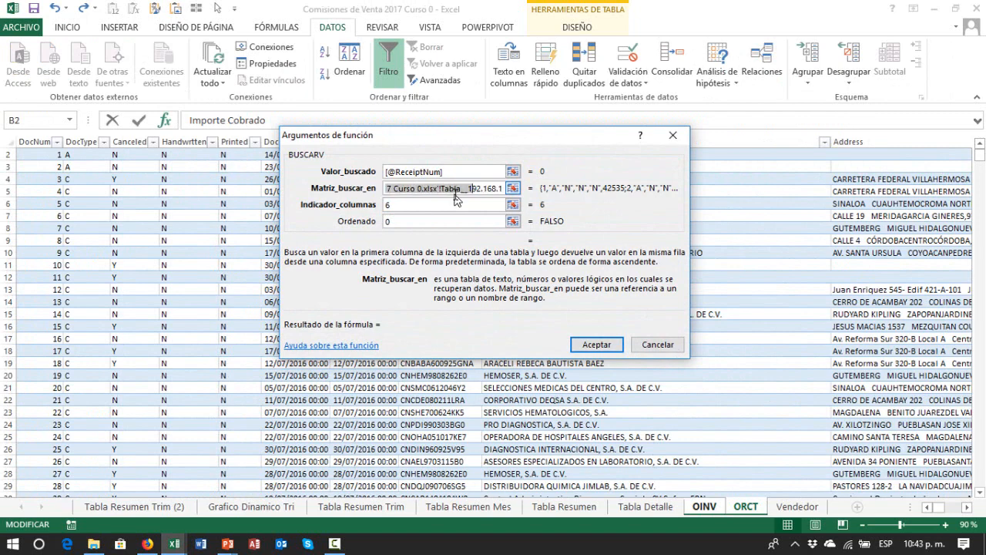
key(shift+Right)
key(shift+Right)
key(shift+Right)
key(shift+Right)
key(shift+Right)
key(shift+Right)
key(shift+Right)
key(shift+Right)
key(shift+Right)
key(shift+Right)
key(shift+Right)
key(shift+Right)
key(shift+Right)
key(shift+Right)
key(shift+Right)
key(shift+Right)
key(shift+Right)
key(shift+Right)
key(shift+Right)
key(shift+Right)
key(Delete)
- Start picking the Matriz_buscar_en range in Libro1's ORCT sheet, beginning at the DocNum header cell B1
click(513, 188)
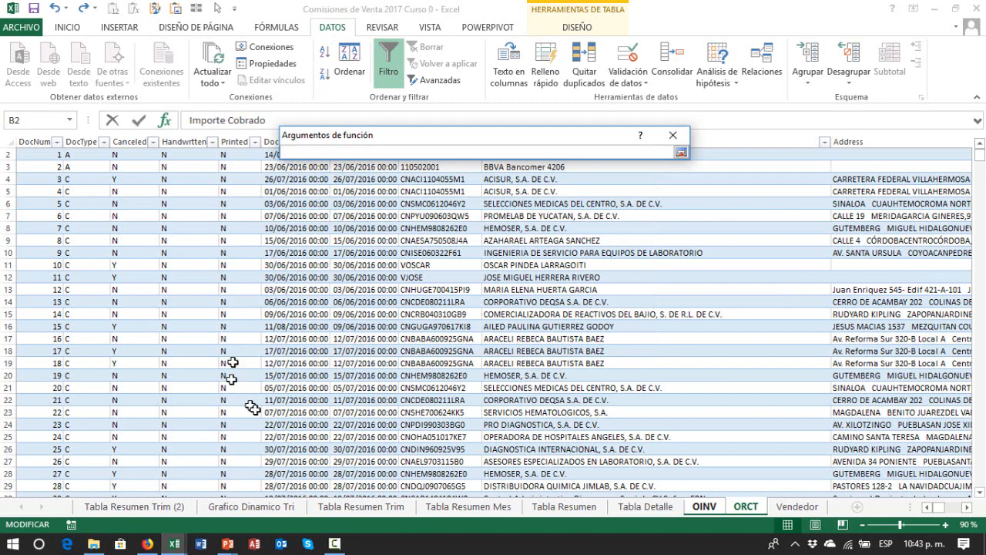
click(175, 542)
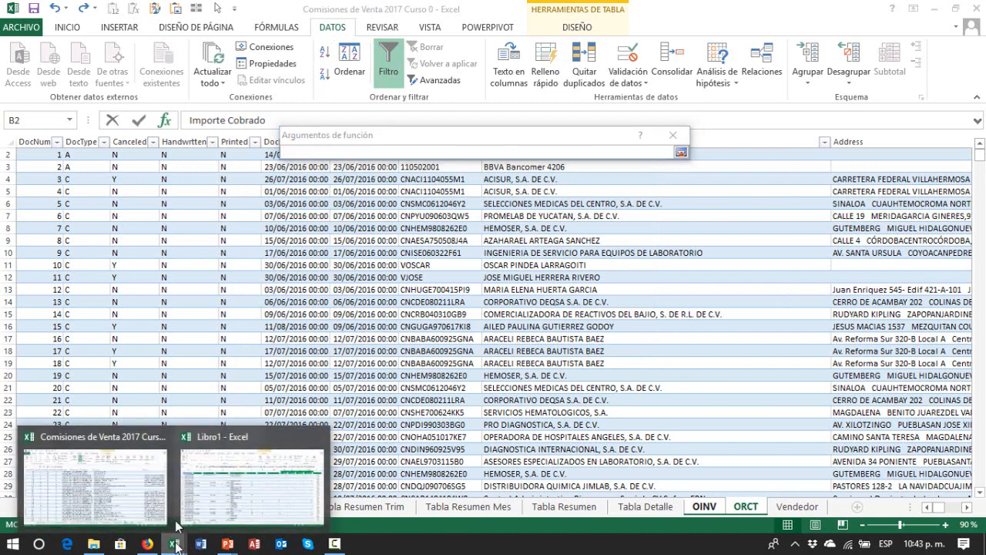
click(231, 473)
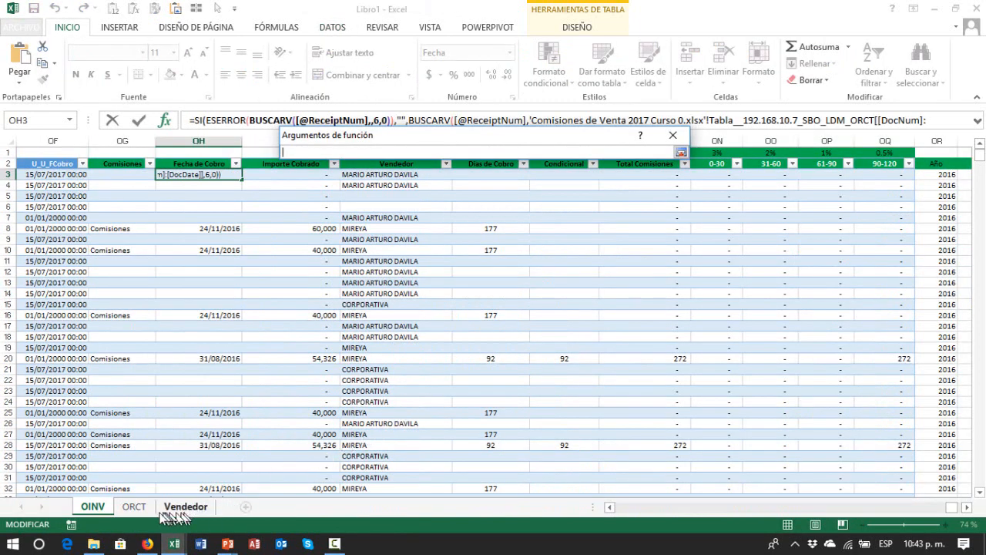
click(133, 507)
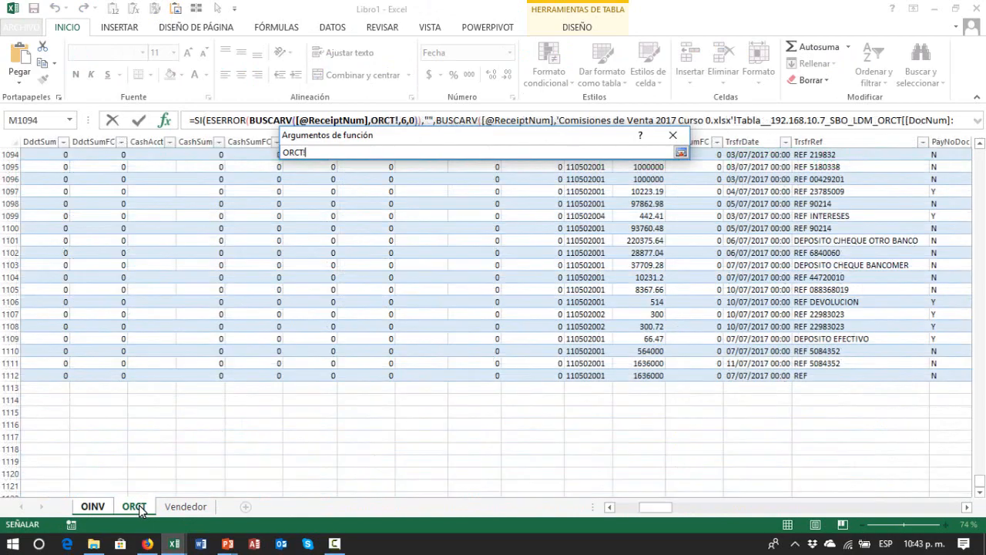
click(278, 337)
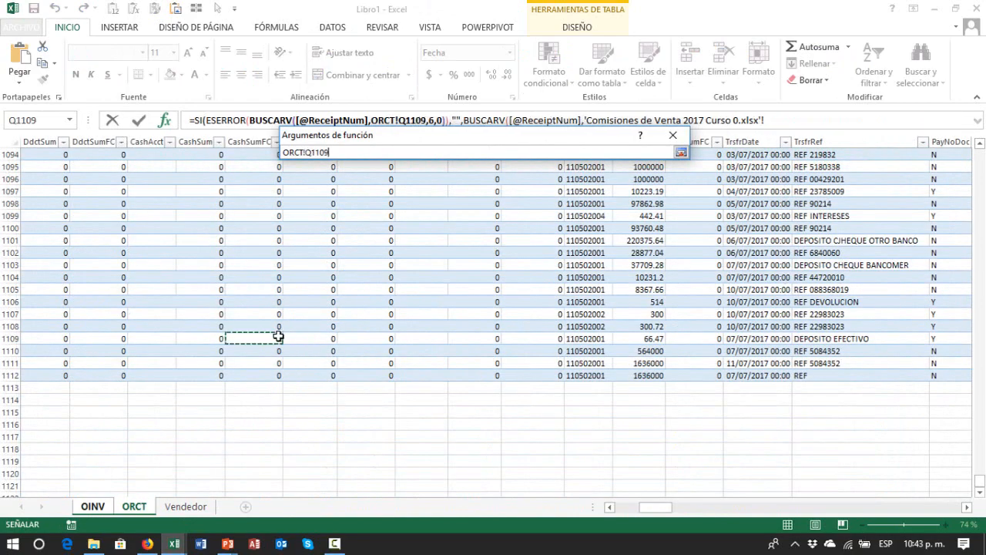
key(ctrl+Left)
key(ctrl+Up)
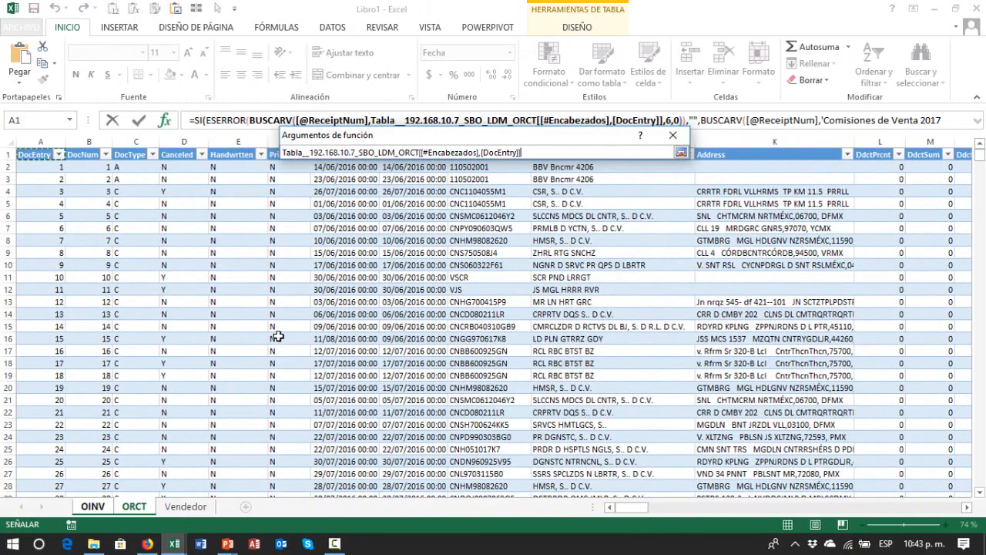
key(Right)
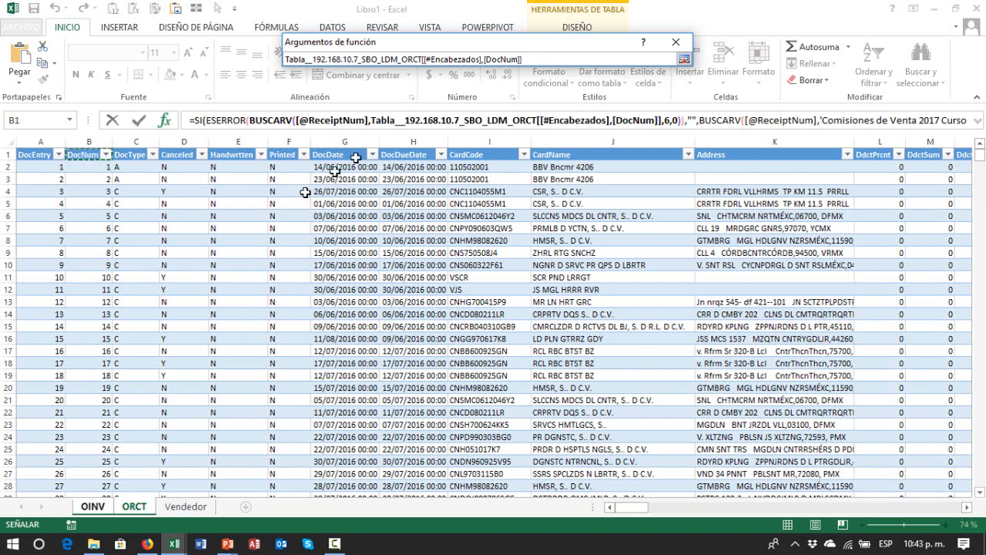
- Extend the Matriz_buscar_en range from DocNum through DocDate over all rows of the ORCT table, headers included
key(shift+Right)
key(shift+Right)
key(shift+Right)
key(shift+Right)
key(shift+Right)
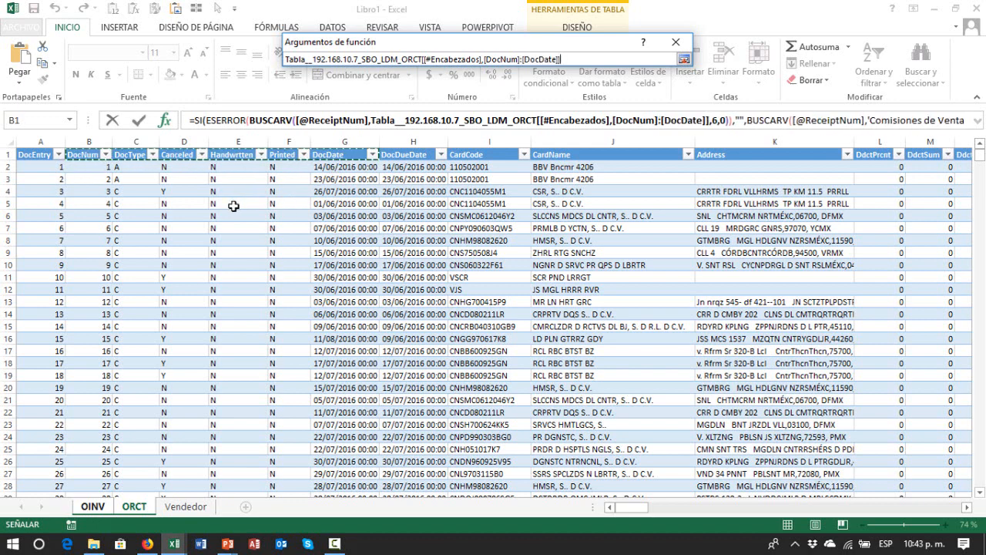
key(ctrl+shift+Down)
key(shift+Down)
key(shift+Down)
key(shift+Up)
key(shift+Up)
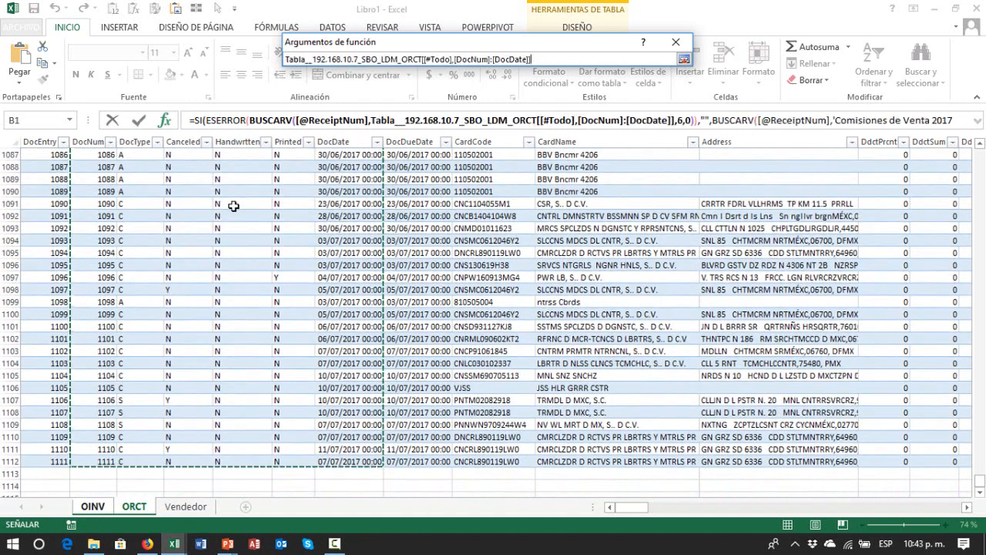
click(685, 61)
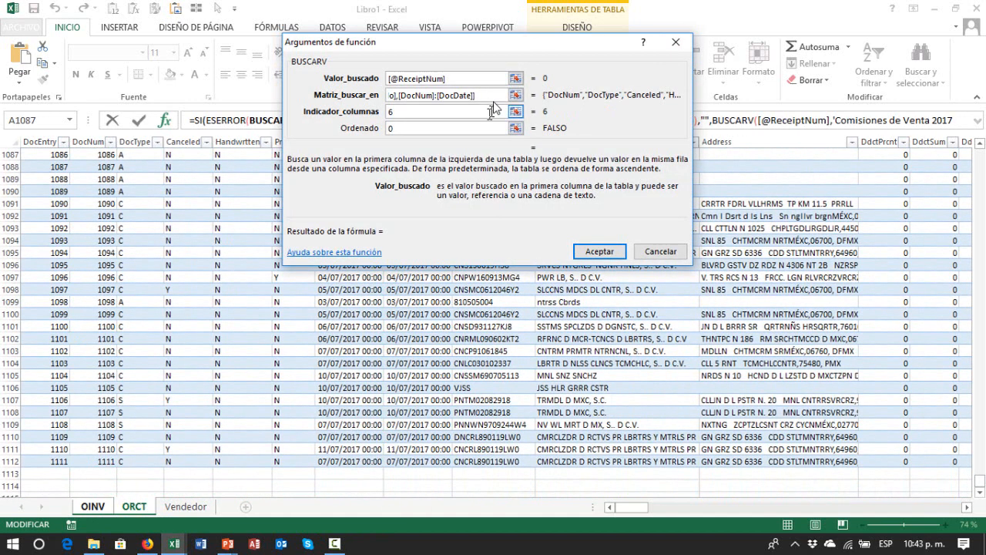
- Copy the new ORCT table reference from Matriz_buscar_en and accept the first BUSCARV's arguments in OH3
drag(485, 94, 360, 88)
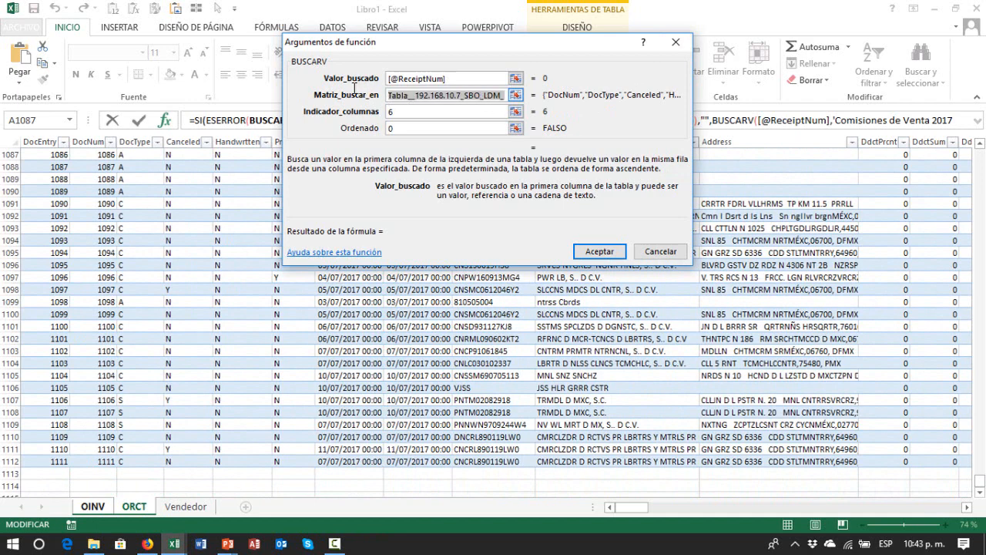
right_click(418, 98)
click(447, 127)
click(595, 251)
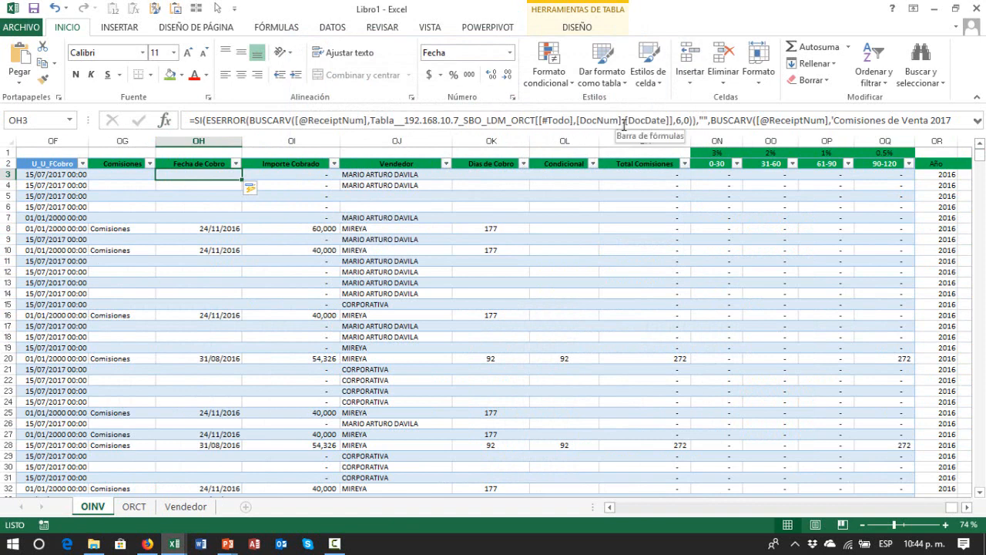
- Open the function arguments of the second BUSCARV, the one in the SI false branch of the OH3 formula
click(835, 121)
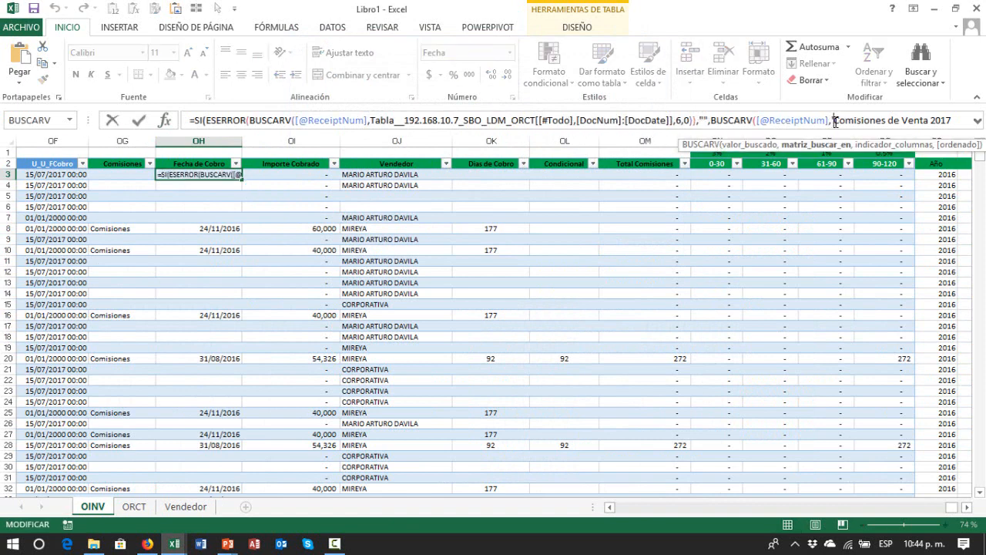
key(Right)
key(Right)
key(Right)
key(Right)
key(Right)
key(Right)
key(Right)
key(Right)
key(Right)
key(Right)
key(Right)
key(Right)
key(Right)
key(Right)
key(Right)
key(Right)
key(Right)
key(Right)
key(Right)
key(Right)
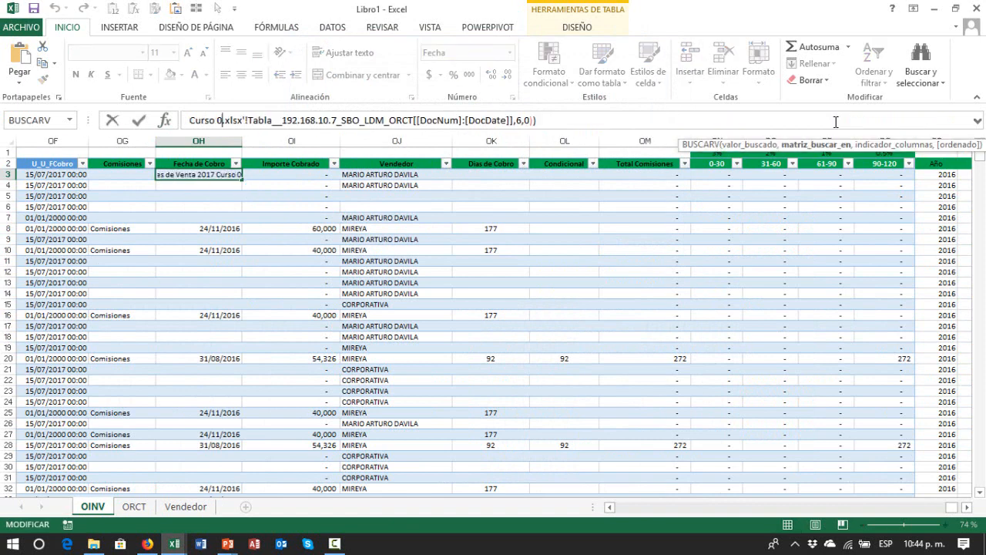
key(Left)
key(Left)
key(Left)
key(Left)
key(Left)
key(Left)
key(Left)
key(Left)
key(Left)
key(Left)
key(Left)
key(Left)
key(Left)
key(Left)
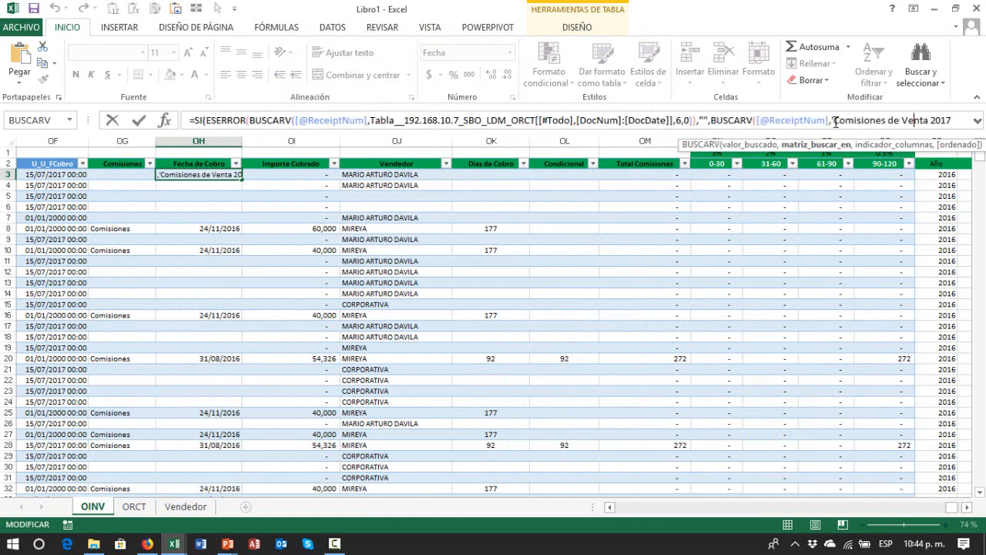
key(Left)
key(Left)
key(Left)
key(Left)
key(Left)
key(Left)
key(Left)
key(Left)
key(Left)
key(Left)
key(Left)
key(Left)
key(Left)
key(Left)
key(Left)
key(Left)
key(Left)
key(Left)
key(Left)
key(Left)
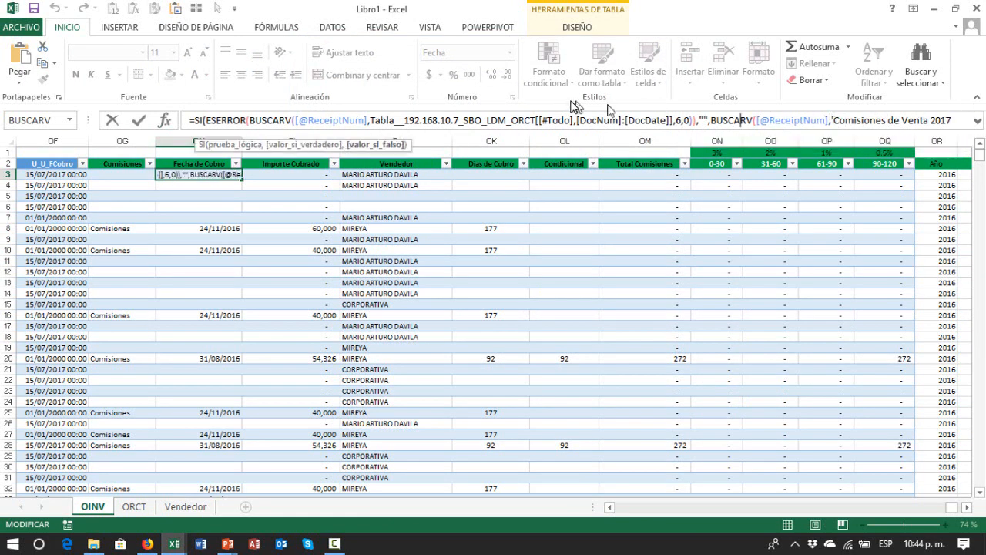
click(165, 121)
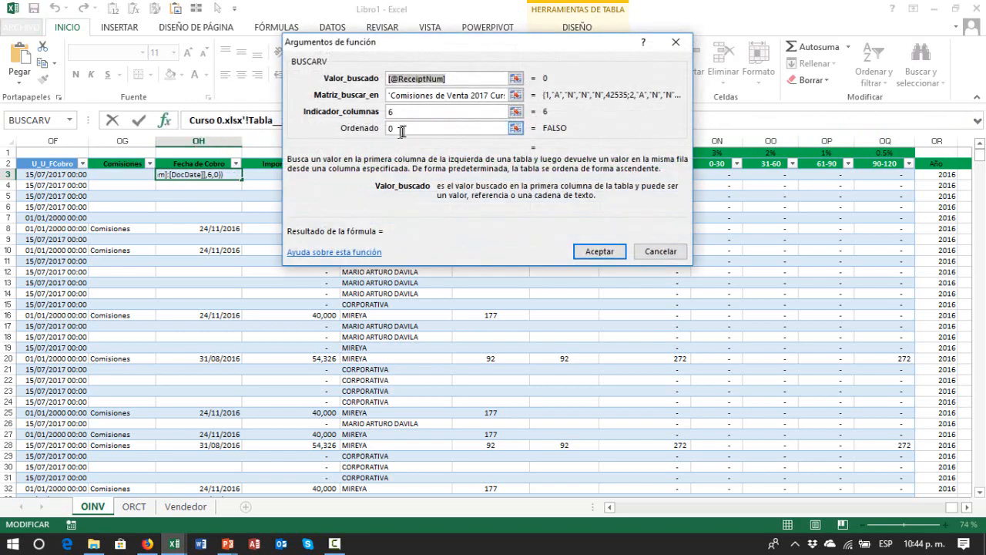
- Replace the external workbook reference in the second BUSCARV's Matriz_buscar_en with the copied ORCT [#Todo],[DocNum]:[DocDate] reference and accept the formula
double_click(414, 96)
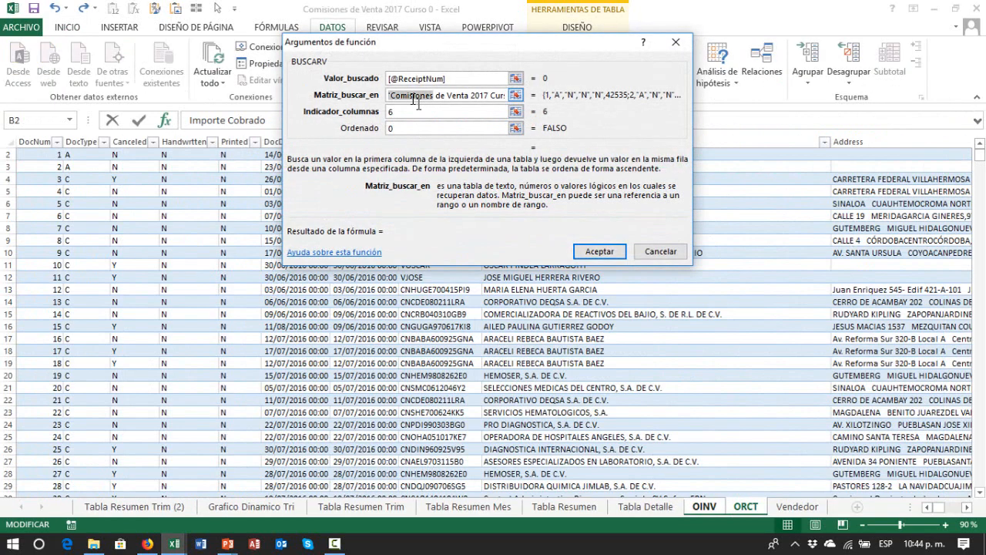
key(Delete)
key(Delete)
key(Delete)
key(Delete)
key(Delete)
key(Delete)
key(Delete)
key(Delete)
key(Delete)
key(Delete)
key(Delete)
key(Delete)
key(Delete)
key(Delete)
key(Delete)
key(Delete)
key(Delete)
key(Delete)
key(Delete)
key(Delete)
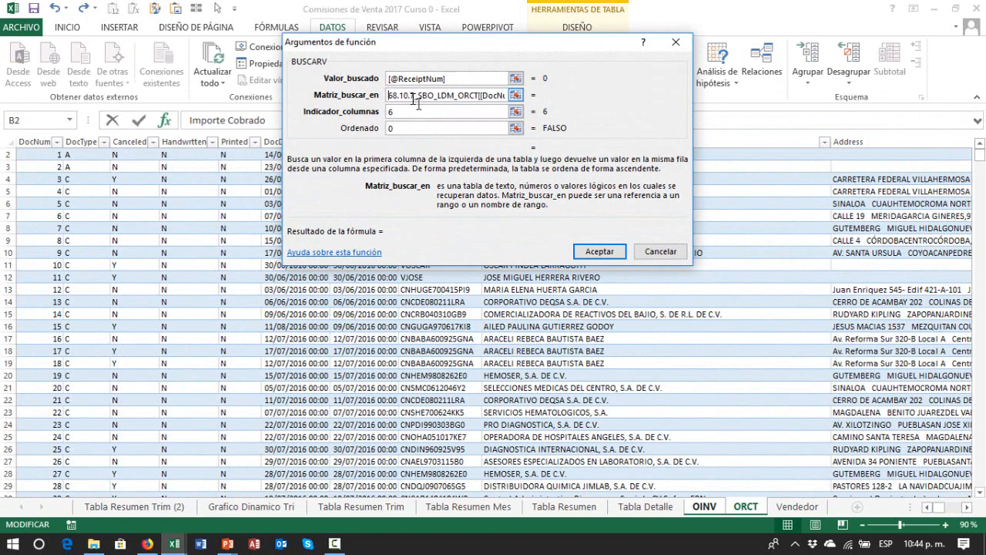
key(Delete)
key(Delete)
key(Delete)
key(Delete)
key(Delete)
key(Delete)
key(Delete)
key(Delete)
key(Delete)
key(Delete)
key(Delete)
key(Delete)
key(Delete)
key(Delete)
key(Delete)
key(Delete)
key(Delete)
key(Delete)
key(Delete)
key(Delete)
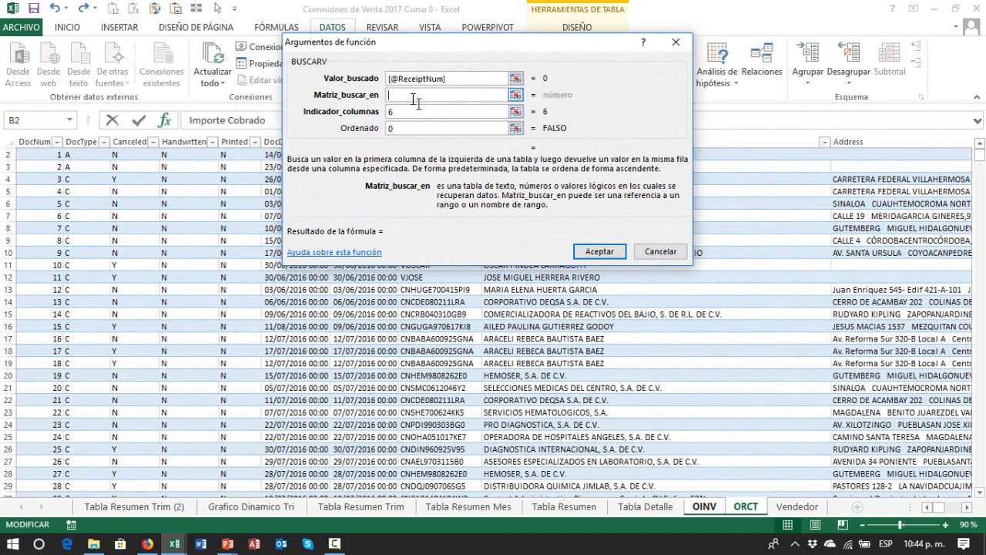
key(ctrl+v)
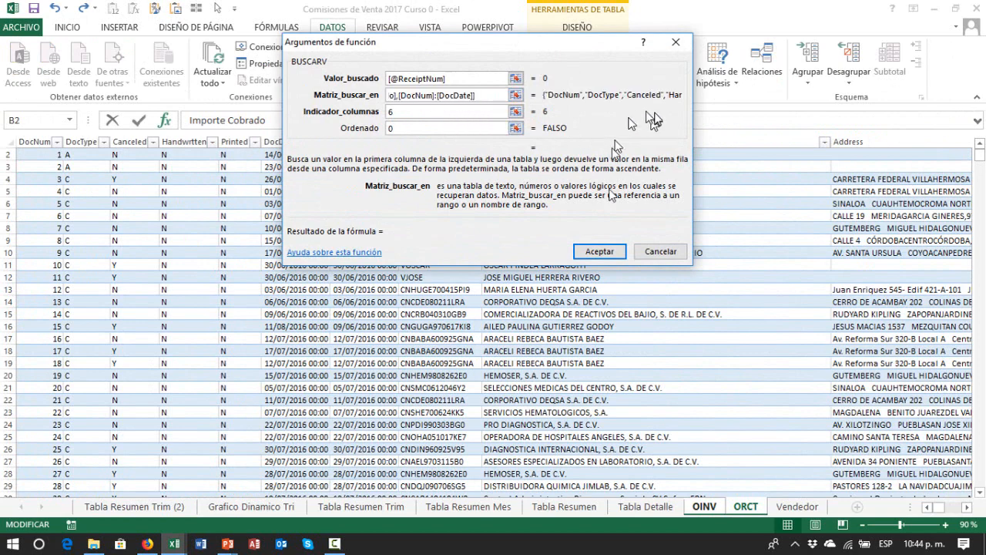
click(600, 251)
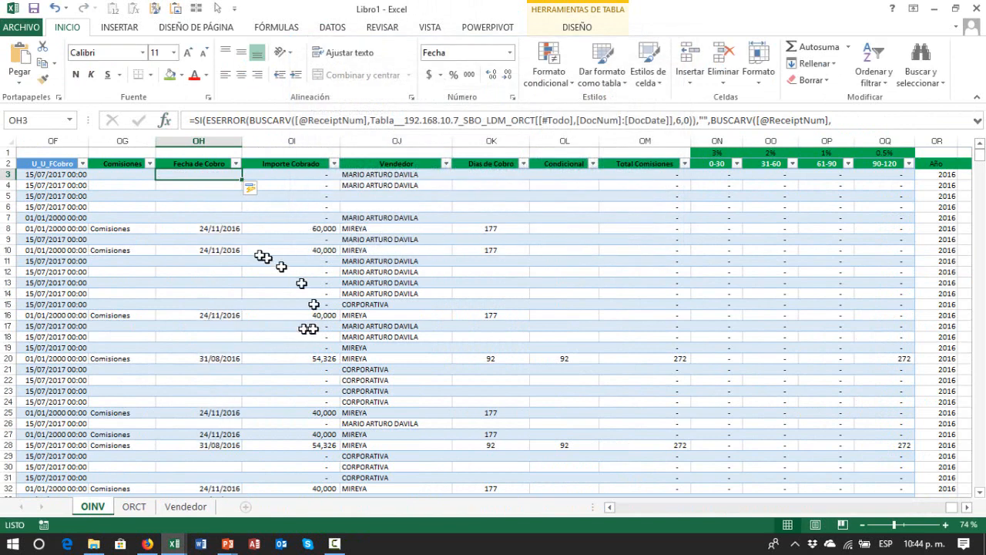
- Check the formulas down the first Fecha de Cobro rows and examine the full formula in OH8
click(231, 239)
key(Up)
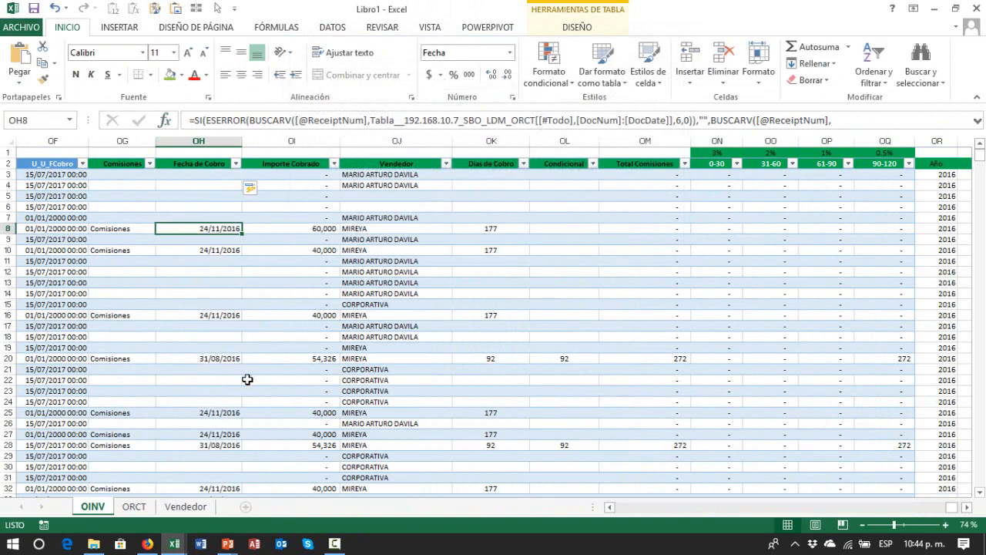
key(Up)
key(Up)
key(Up)
key(Up)
key(Up)
key(Up)
key(Down)
key(Down)
key(Down)
key(Down)
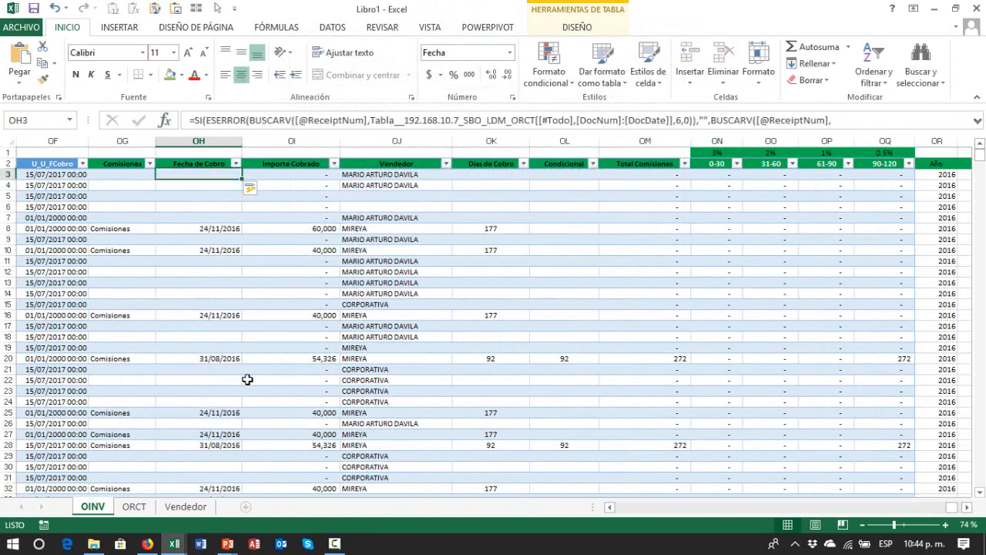
key(Down)
key(Down)
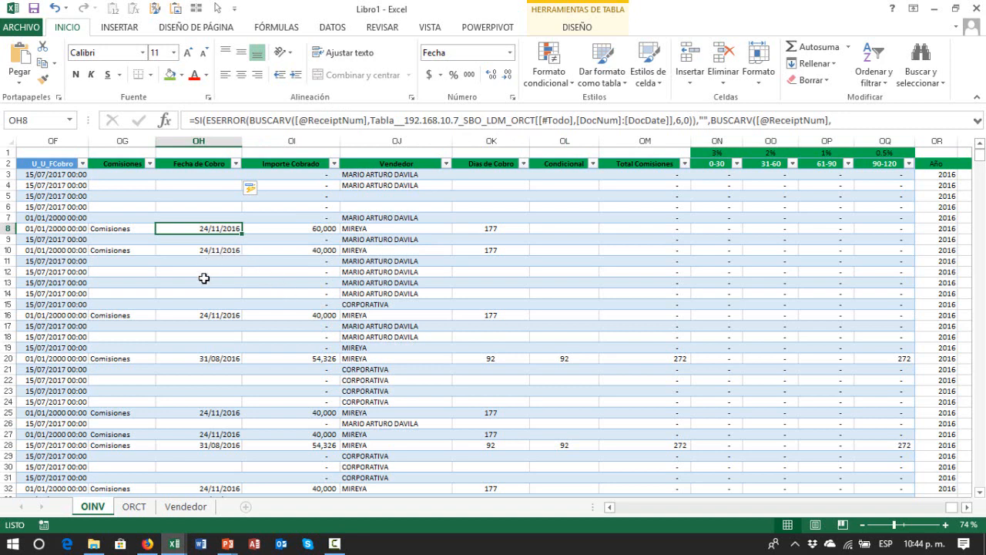
key(F2)
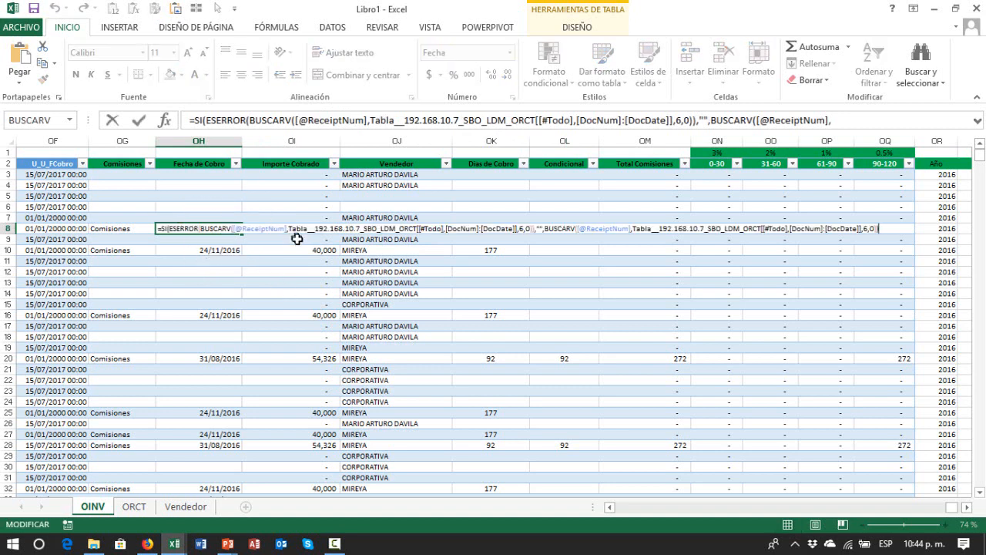
- Select the column numbering in row 1 of OINV and search it for 36
key(Escape)
key(Up)
key(Up)
key(Up)
key(Up)
key(Up)
key(Up)
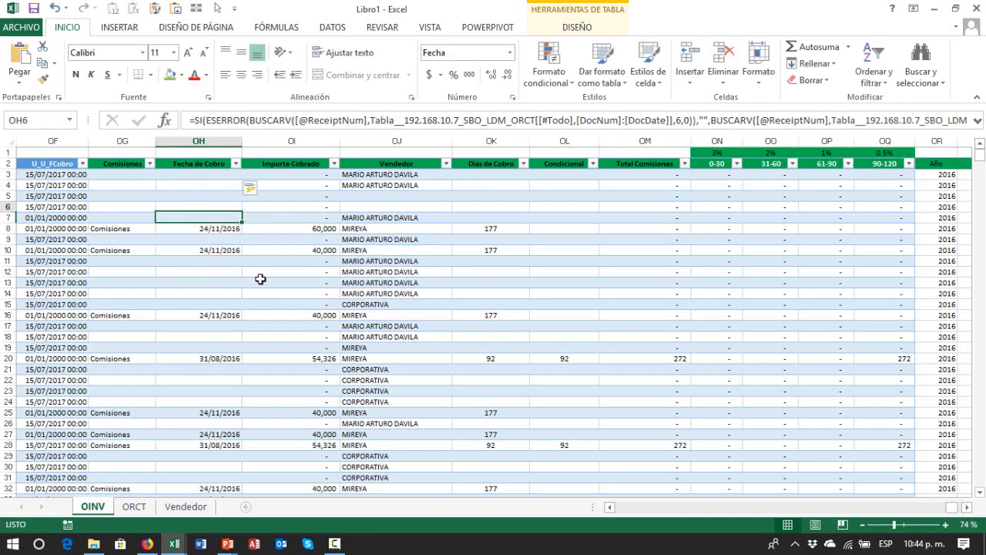
key(ctrl+Left)
key(Up)
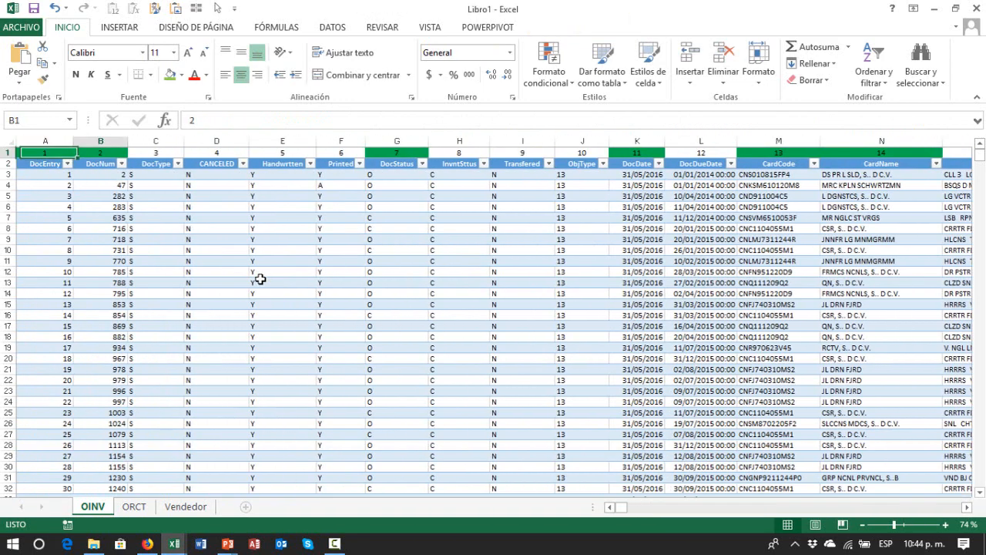
key(ctrl+shift+Right)
key(ctrl+b)
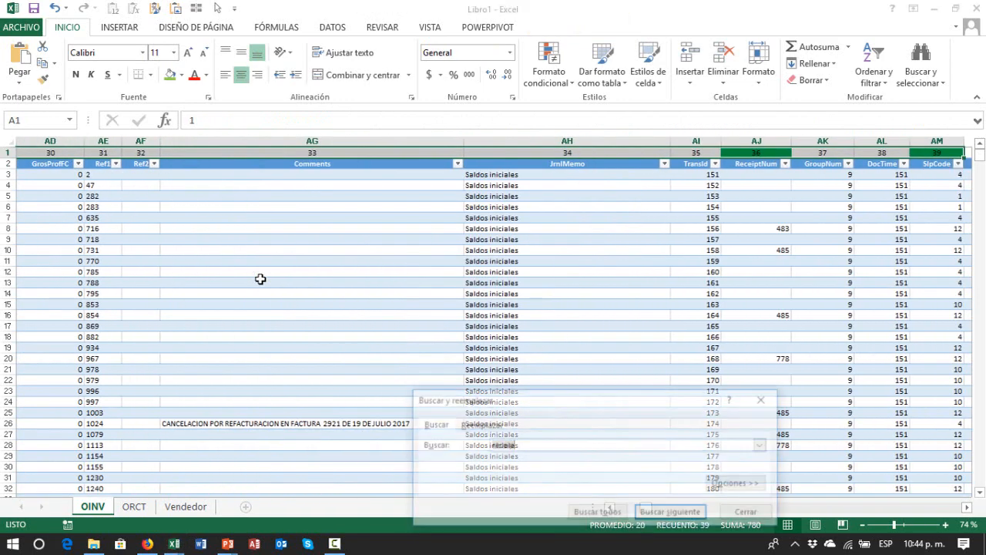
key(Return)
key(Escape)
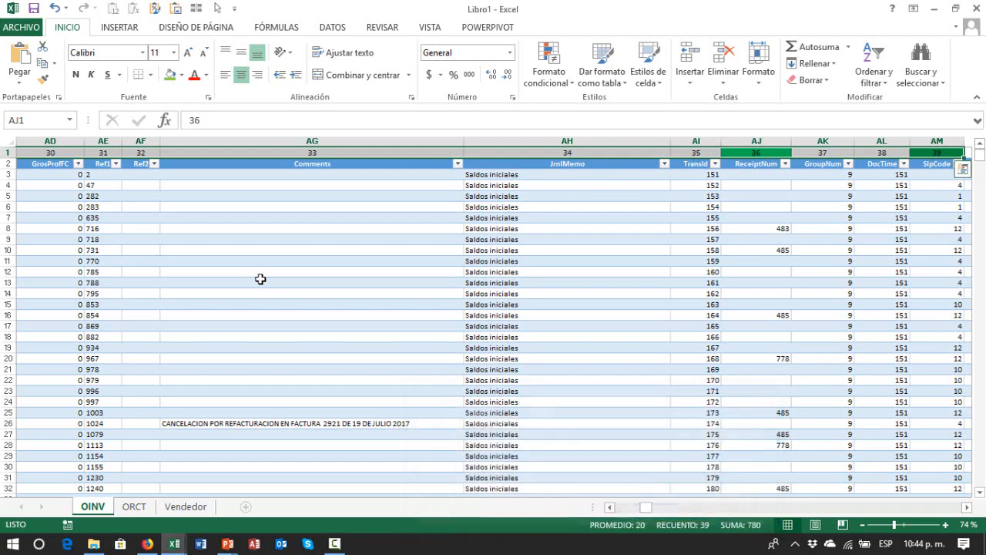
key(ctrl+b)
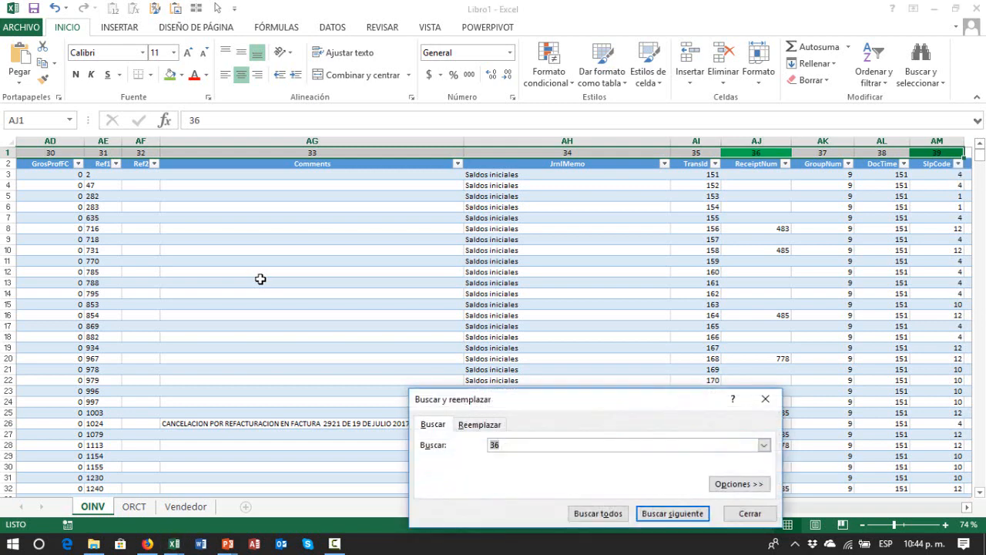
key(Escape)
- Examine the ReceiptNum column from its header down to the first receipt number in AJ8
key(Down)
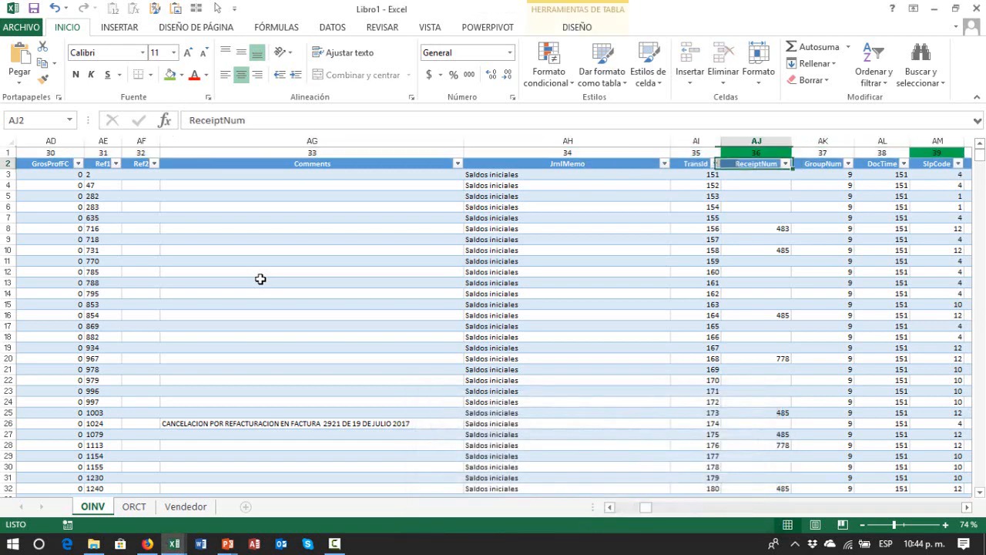
key(Up)
key(Down)
key(Right)
key(Right)
key(Left)
key(Left)
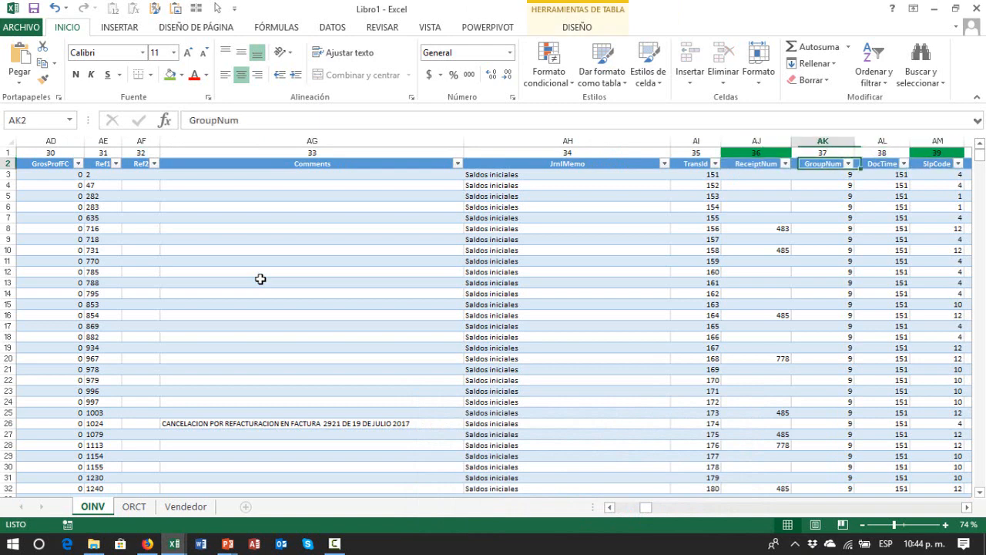
key(Down)
key(Down)
key(Down)
key(Down)
key(Down)
key(Down)
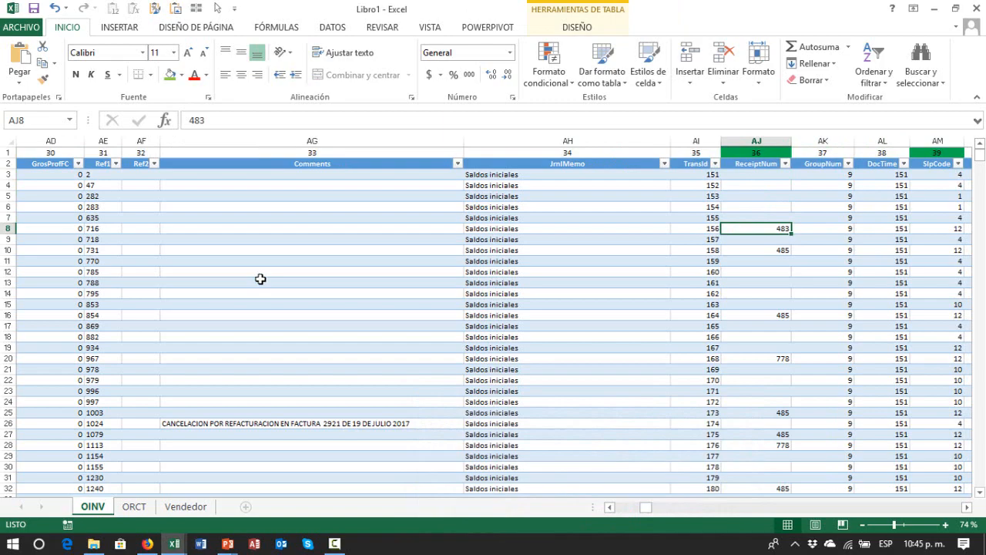
- Go along the OINV table from AJ8 to the commission columns at its far end, keeping to row 8
key(Right)
key(Right)
key(Right)
key(Right)
key(Right)
key(Right)
key(Right)
key(Right)
key(Right)
key(Right)
key(Right)
key(Right)
key(Right)
key(Right)
key(Right)
key(Right)
key(Right)
key(Right)
key(Right)
key(Right)
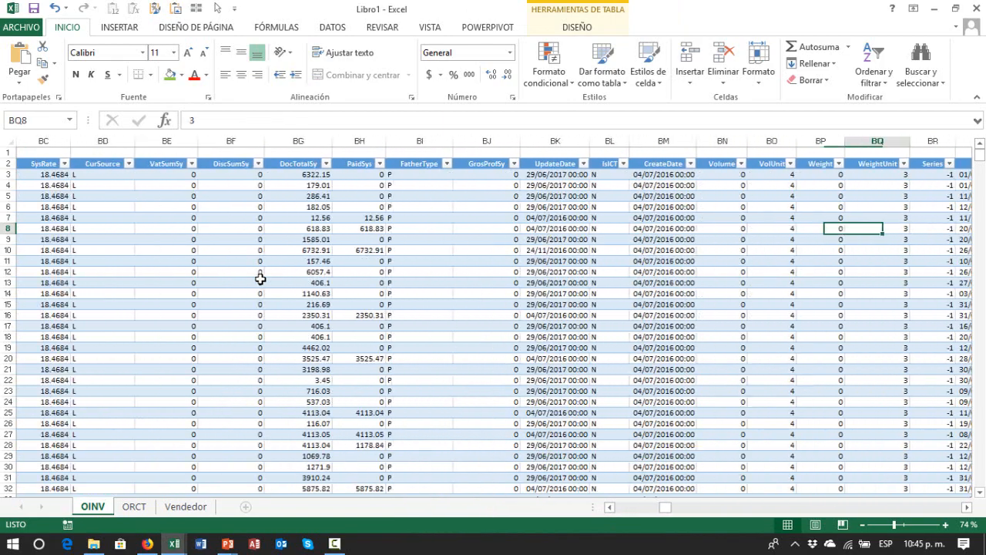
key(Right)
key(Right)
key(Right)
key(Right)
key(Right)
key(Right)
key(Right)
key(Right)
key(Right)
key(Right)
key(Right)
key(Right)
key(Right)
key(Right)
key(Right)
key(Right)
key(Right)
key(Right)
key(Right)
key(Right)
key(Up)
key(Up)
key(Up)
key(Up)
key(Up)
key(Up)
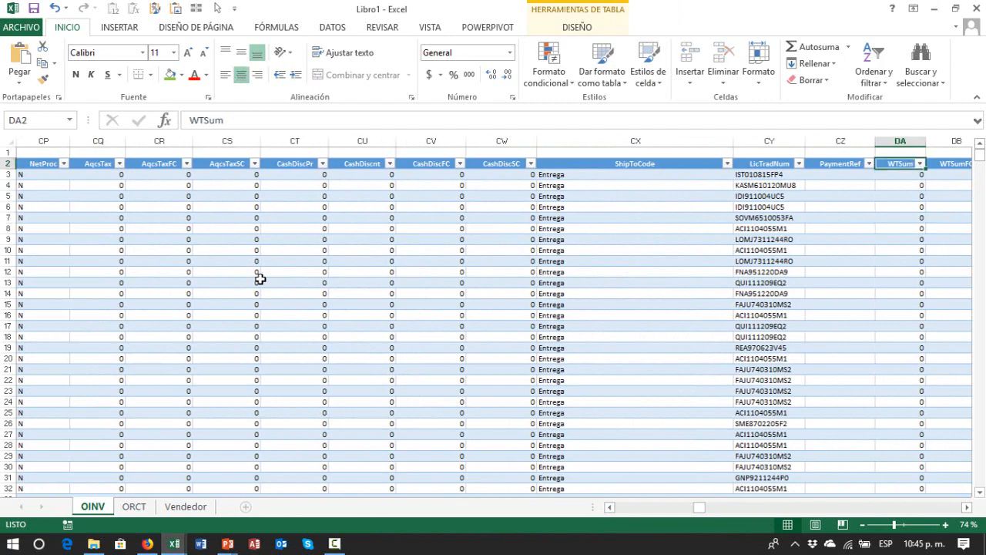
key(ctrl+Right)
key(Right)
key(Down)
key(Down)
key(Down)
key(Down)
key(Down)
key(Down)
key(Left)
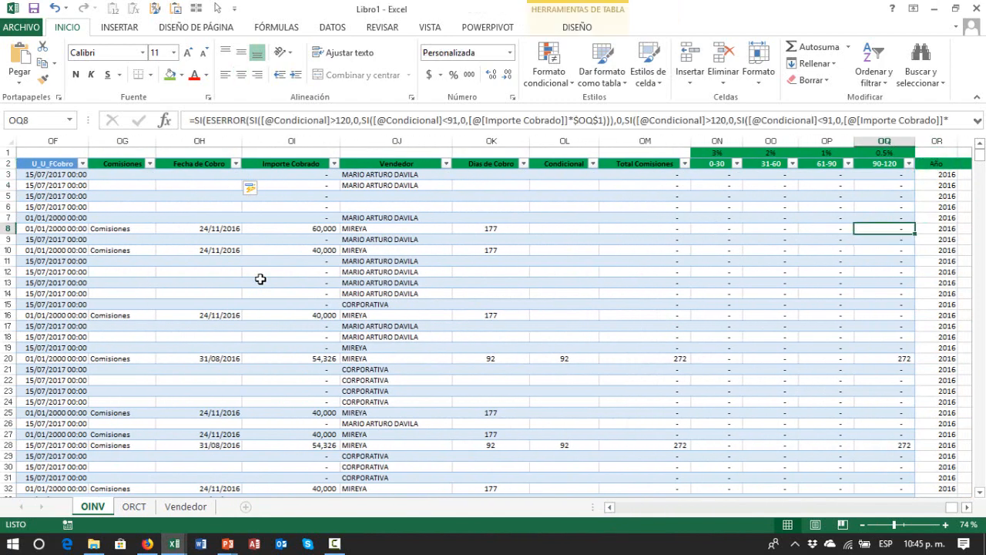
- Examine the Fecha de Cobro formula in OH8 and highlight the ORCT table name in its first BUSCARV, leaving the formula as it is
key(Left)
key(Left)
key(Left)
key(Left)
key(Left)
key(Left)
key(Left)
key(Left)
key(Left)
key(Left)
key(Left)
key(Right)
key(Right)
key(F2)
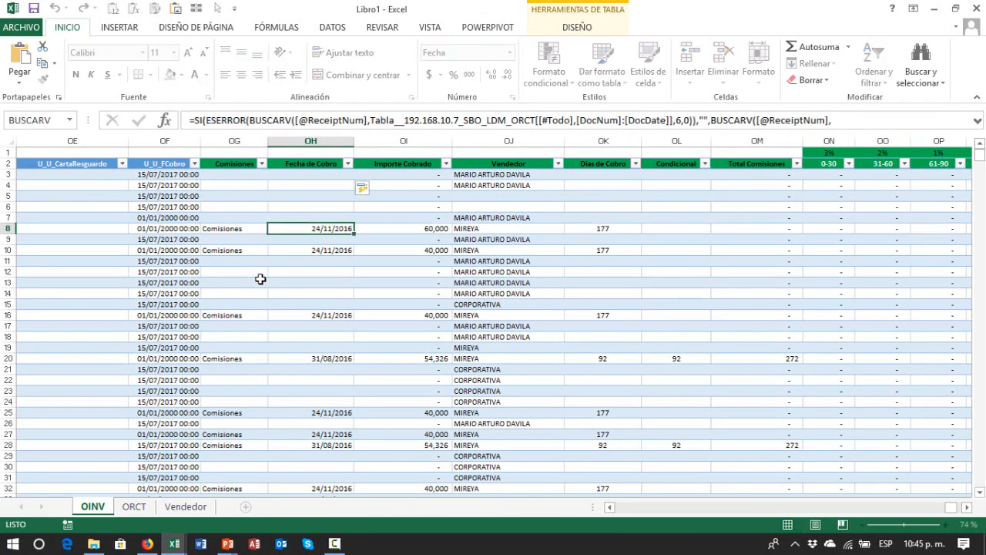
key(Left)
key(Right)
key(F2)
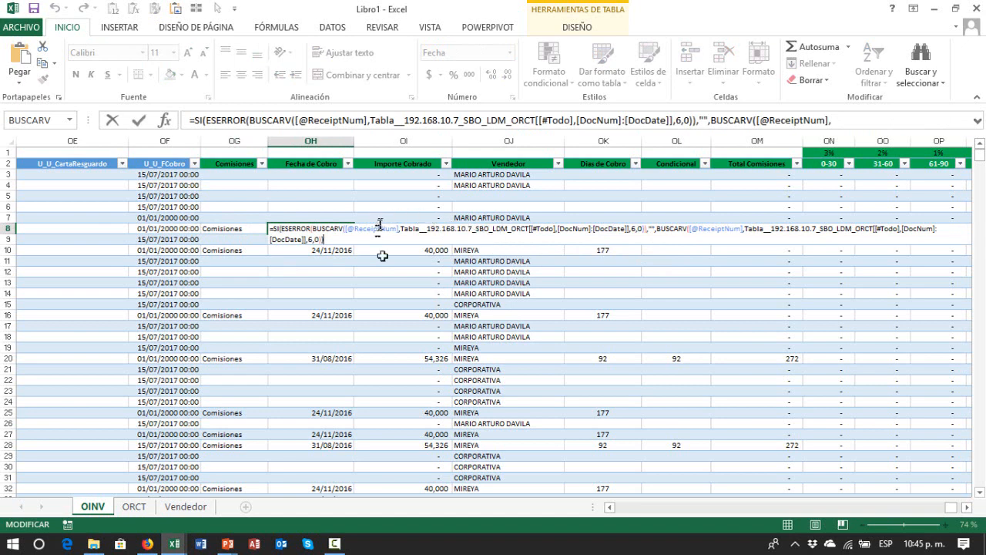
key(ctrl+Return)
key(F2)
drag(370, 120, 532, 121)
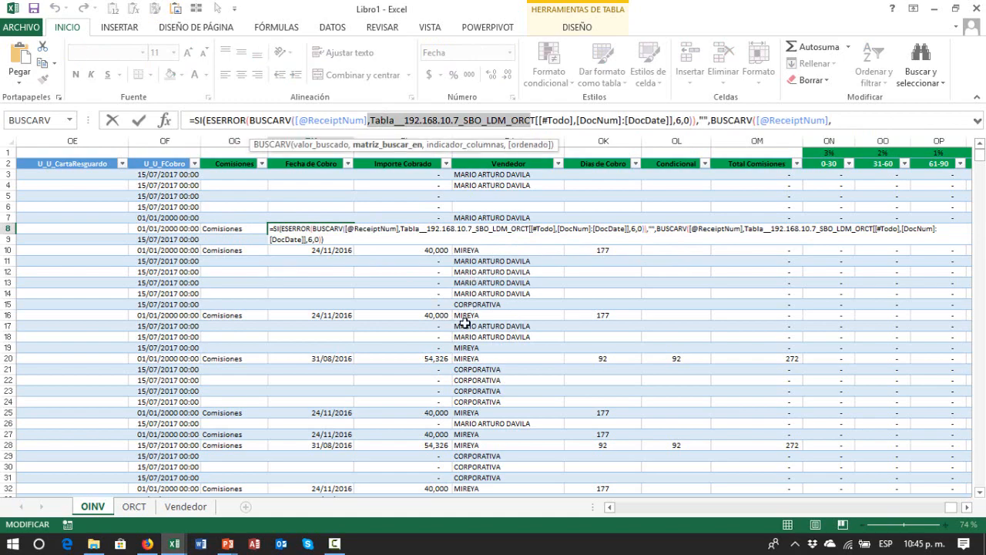
key(Escape)
- Review the ORCT sheet's records from the first row to the last and return to the first record
click(132, 506)
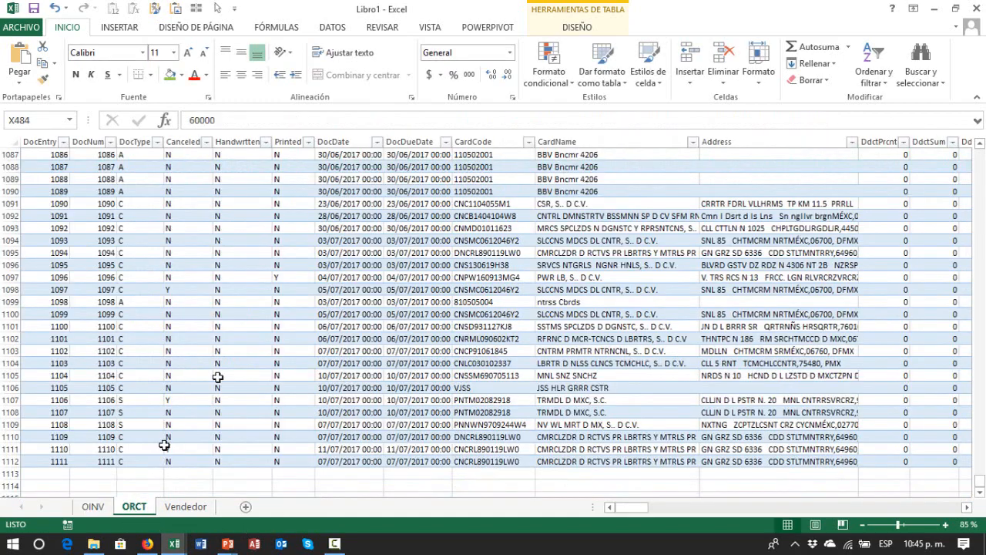
click(265, 279)
key(ctrl+Up)
key(ctrl+Left)
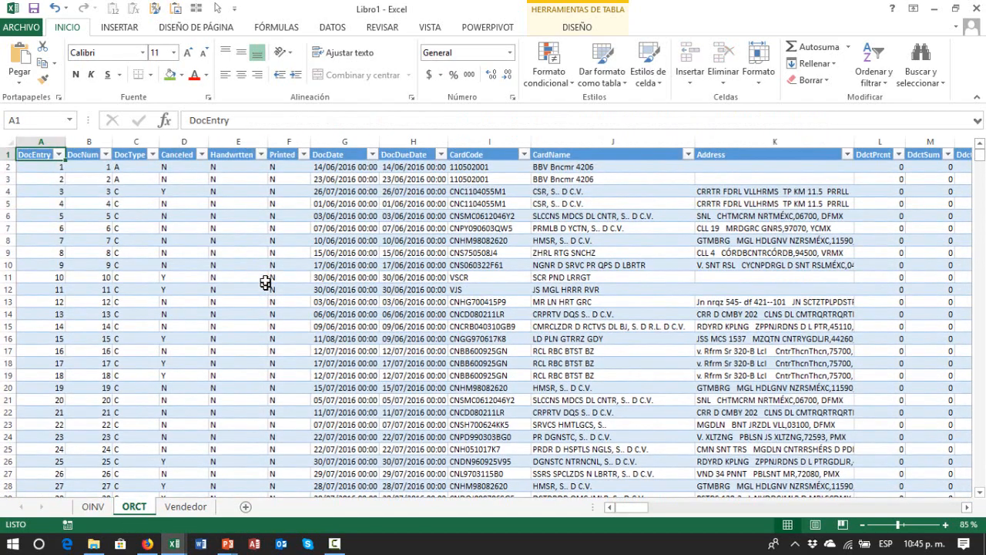
key(Down)
key(Down)
key(Down)
key(Down)
key(Down)
key(Down)
key(Down)
key(Down)
key(Down)
key(Down)
key(Down)
key(ctrl+Down)
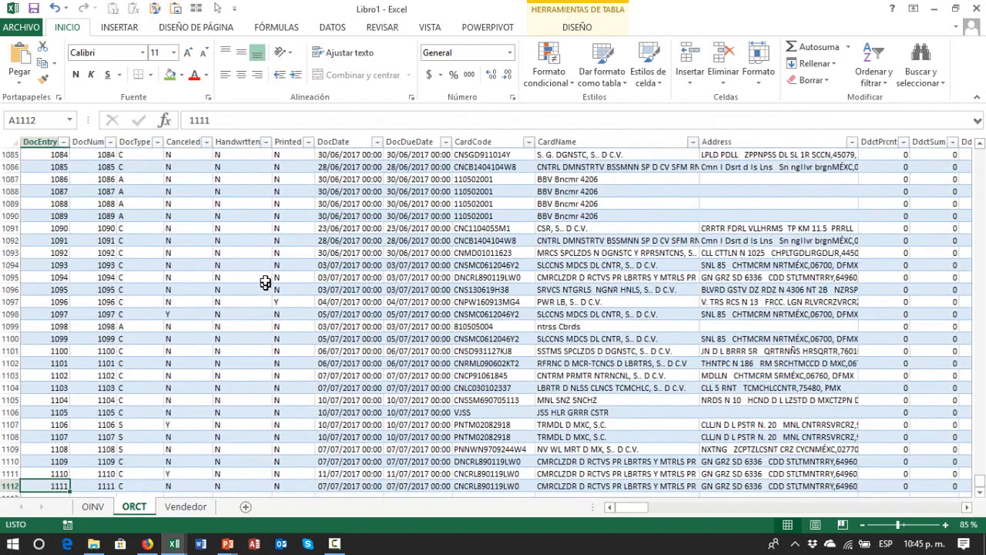
key(ctrl+Up)
key(Down)
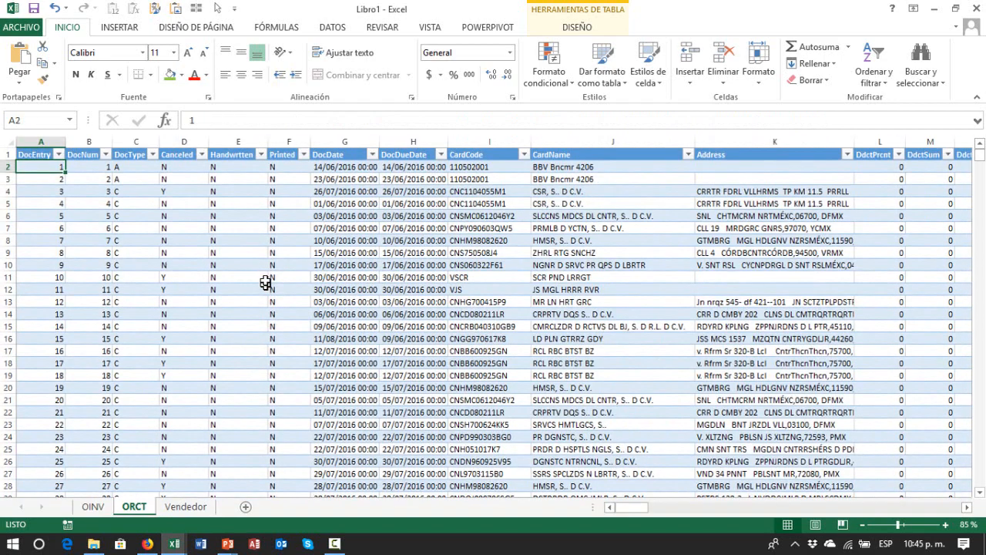
- Show where the external data of the ORCT table can be refreshed, without running the refresh
click(333, 28)
click(222, 83)
click(221, 85)
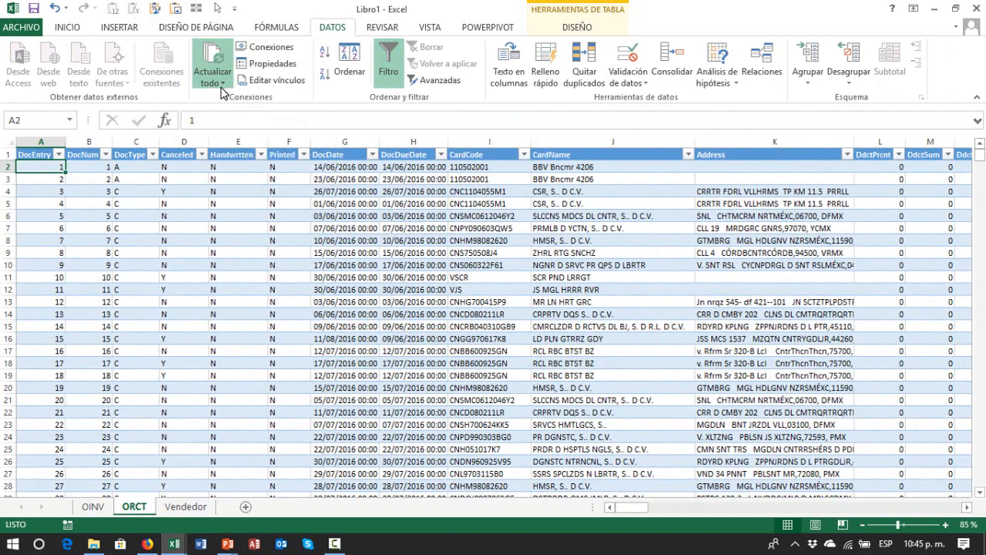
click(150, 311)
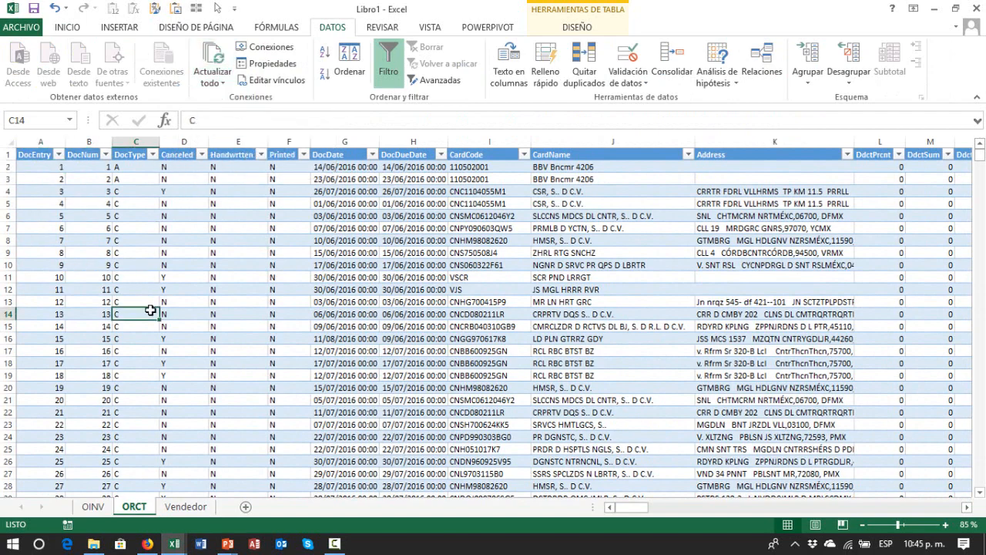
- Inspect the empty rows below the last ORCT record and view the workbook's existing connections
key(Left)
key(Left)
key(ctrl+Down)
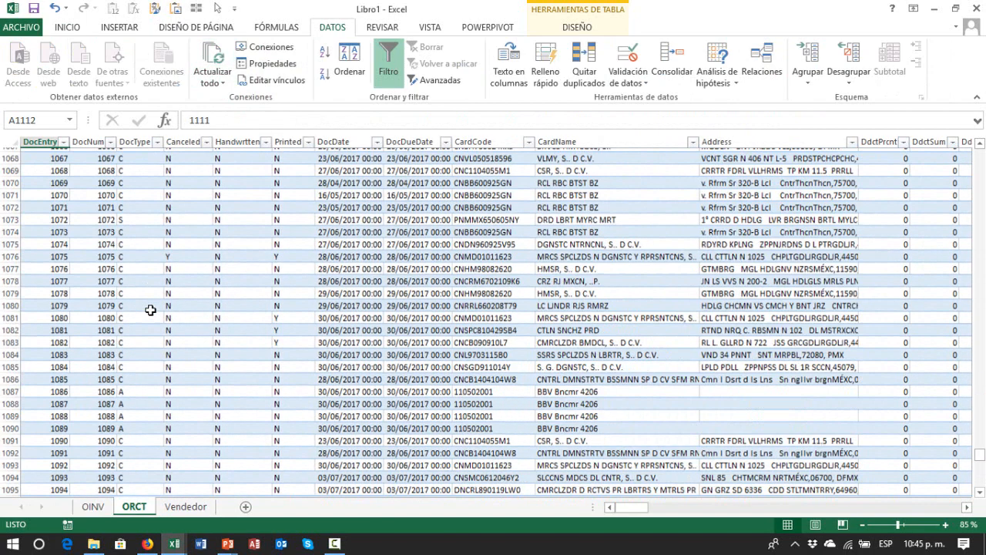
key(Down)
key(Down)
key(Down)
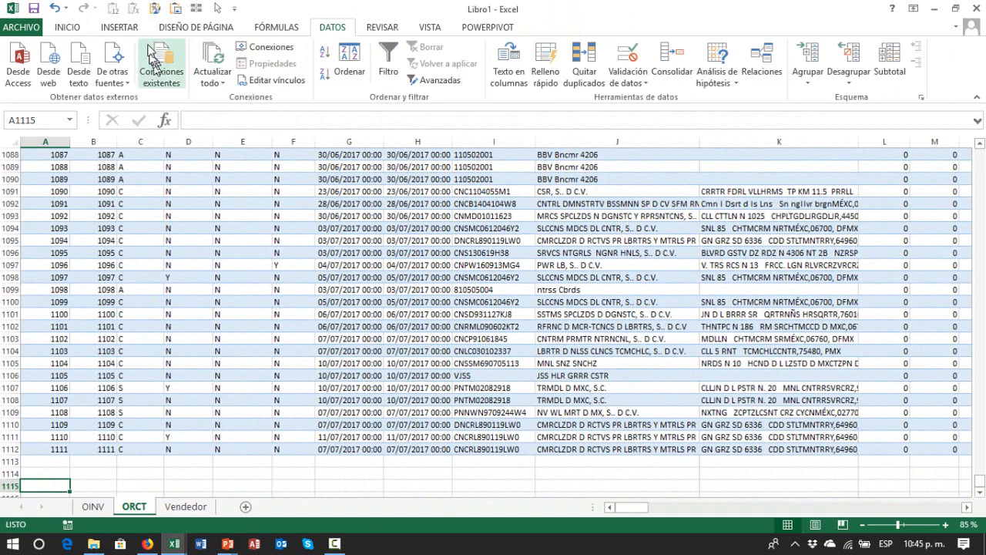
click(179, 83)
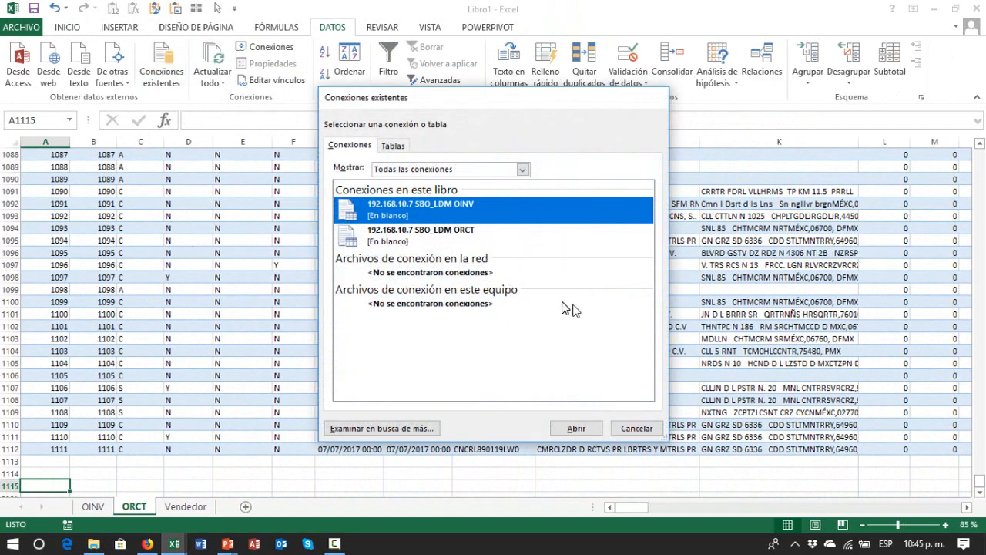
key(Escape)
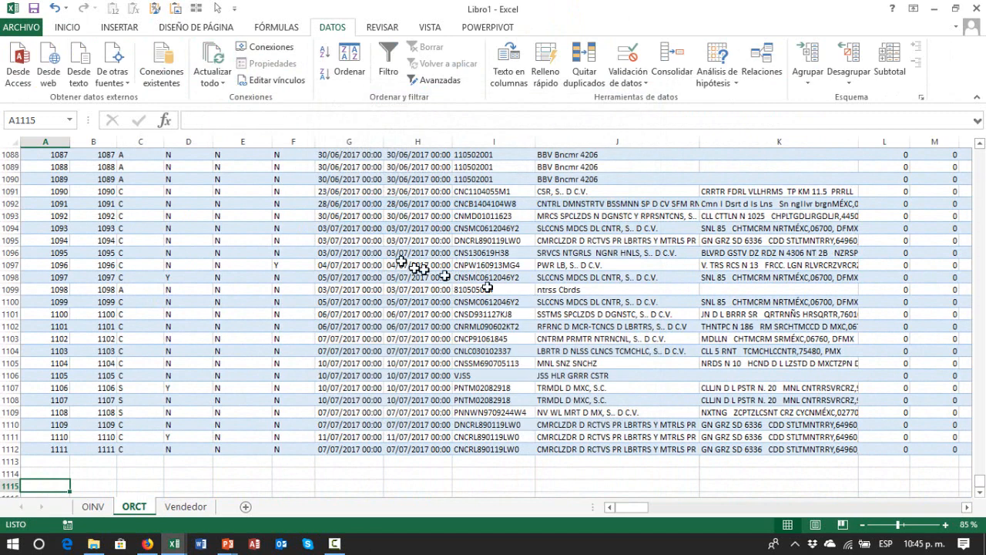
- Try to refresh all external data from the OINV sheet and cancel the SQL Server login
click(93, 506)
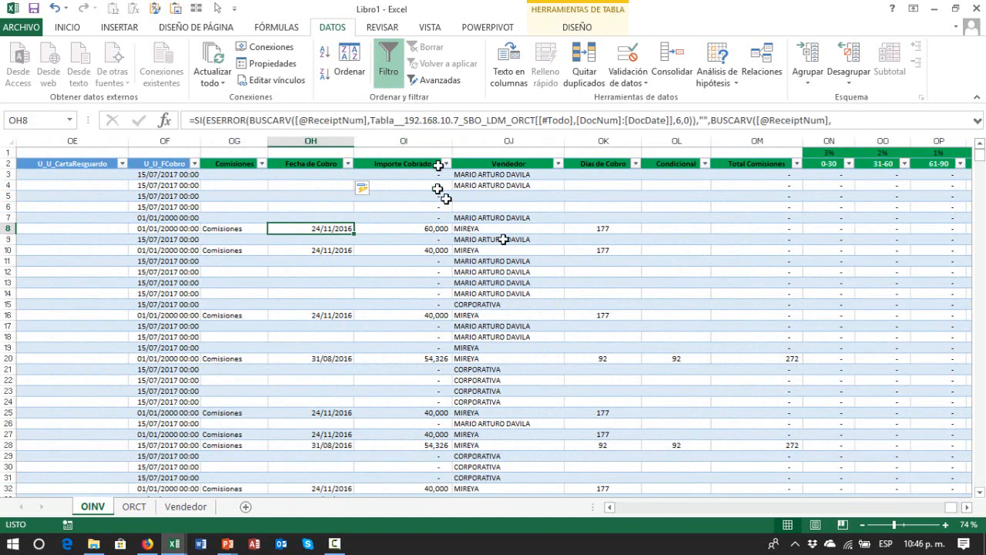
click(220, 83)
click(229, 95)
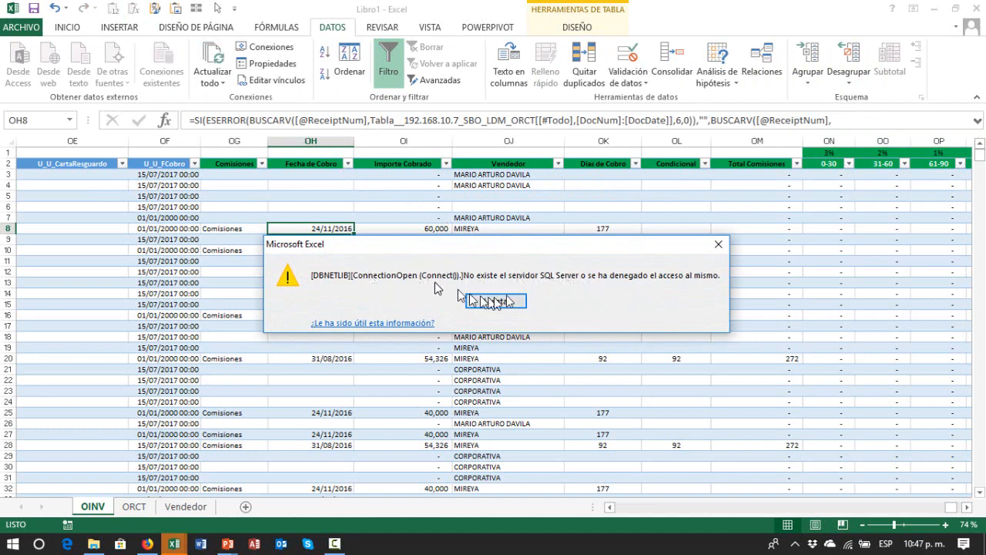
click(717, 246)
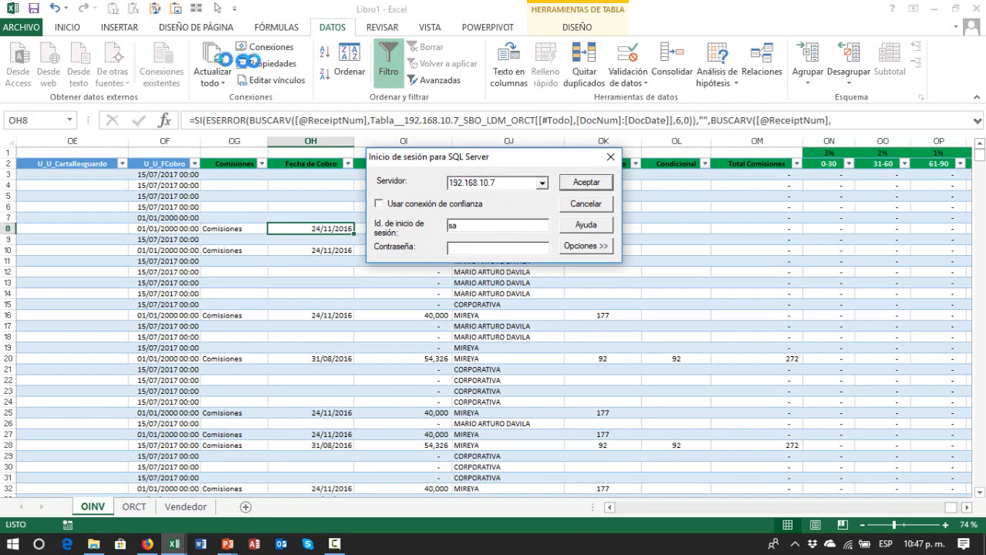
click(586, 205)
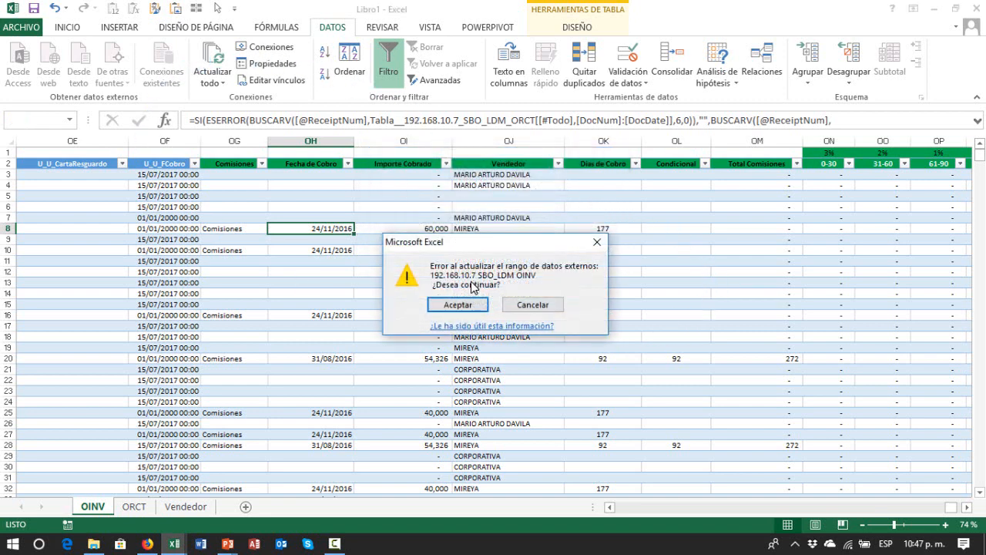
click(530, 304)
click(459, 307)
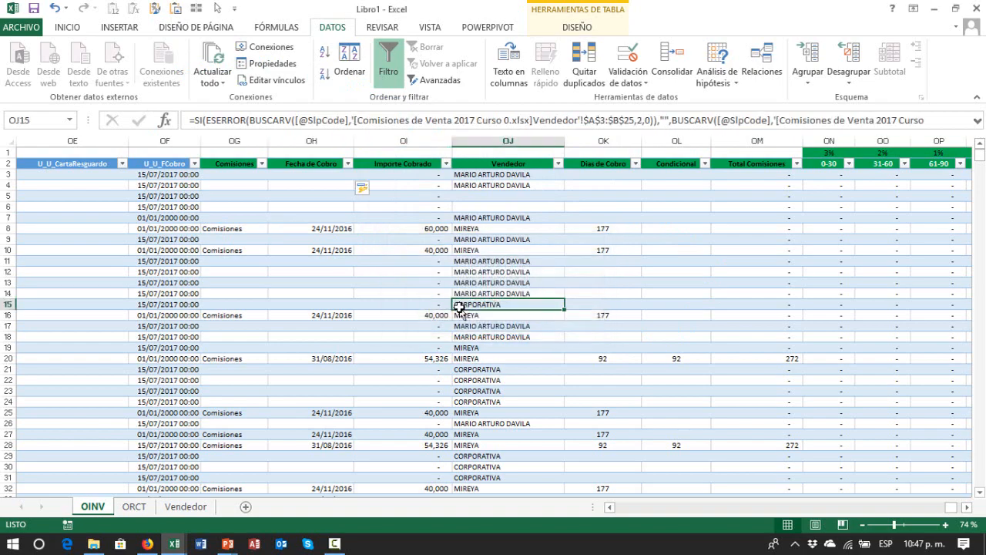
- Go to the start of the OINV table and jump to its last DocEntry record
key(Left)
key(Left)
key(Left)
key(Left)
key(ctrl+Home)
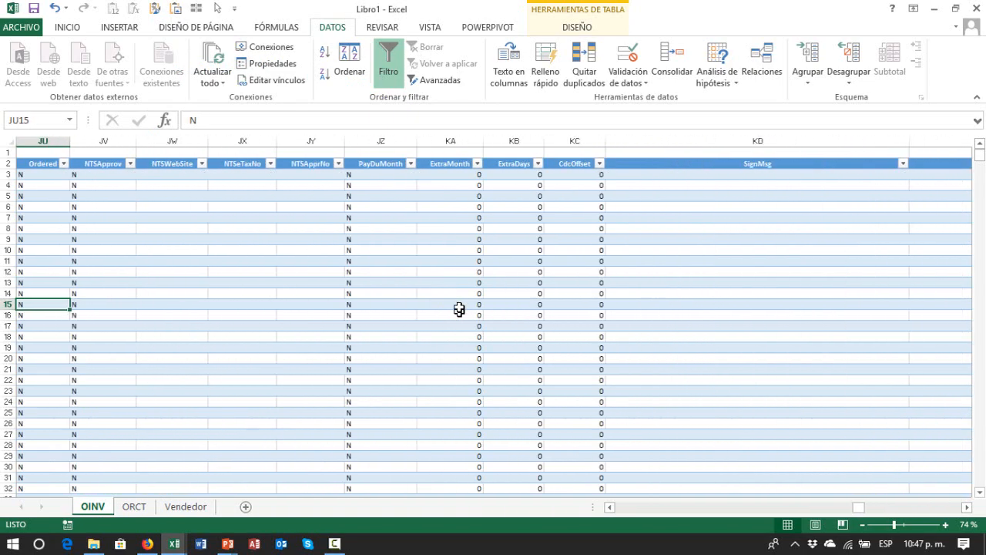
key(ctrl+Down)
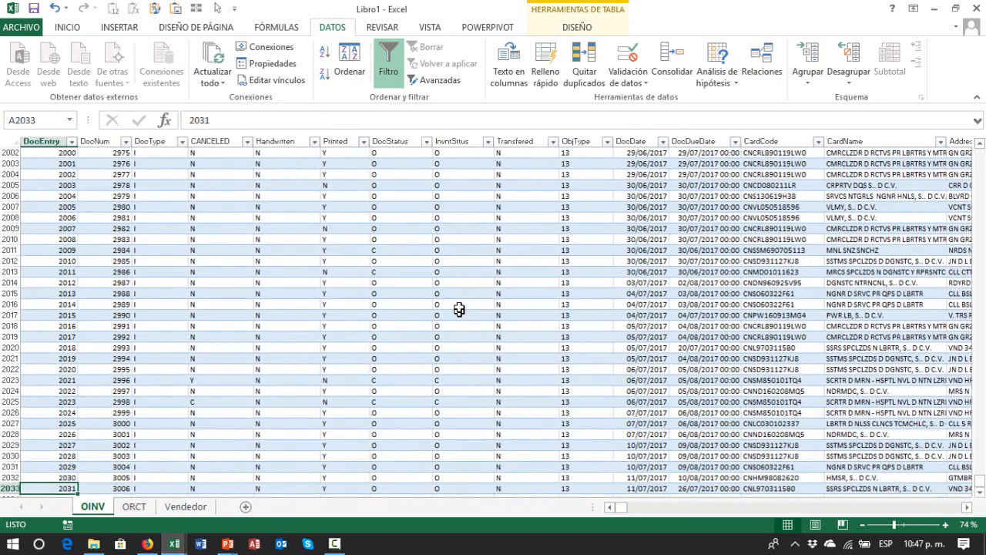
- Examine the empty rows directly below the last OINV record in the DocEntry column
key(Down)
key(Down)
key(Down)
key(Down)
key(Down)
key(Down)
key(Down)
key(Down)
key(Down)
key(Down)
key(Down)
key(Down)
key(Up)
key(Up)
key(Up)
key(ctrl+Up)
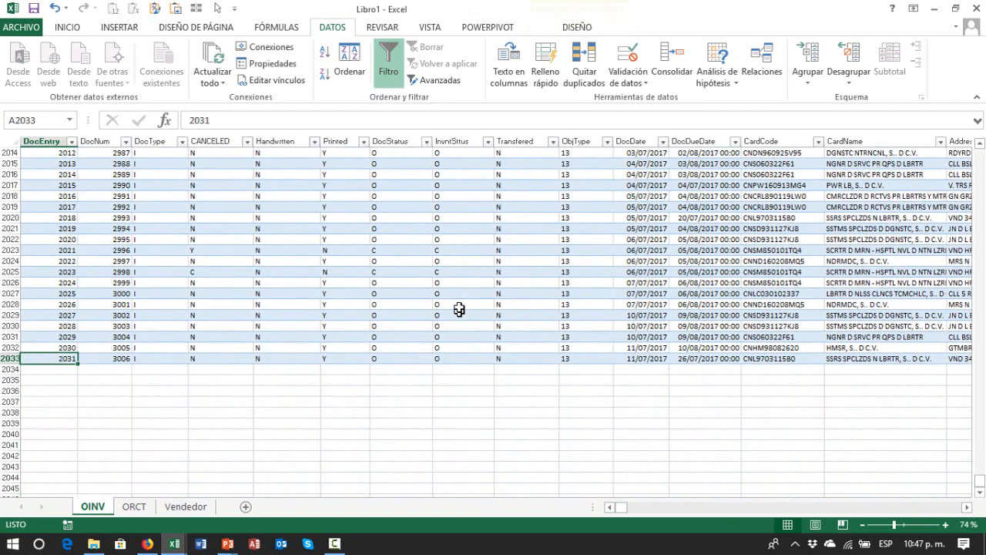
key(Down)
key(shift+Down)
key(shift+Down)
key(shift+Down)
key(shift+Down)
key(shift+Down)
key(shift+Down)
key(shift+Down)
key(Up)
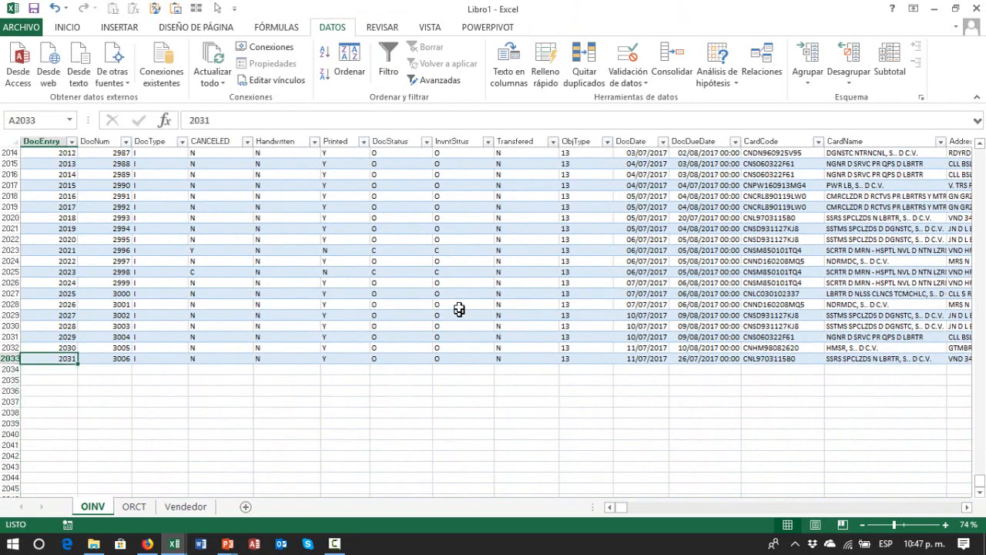
- Go to the calculated columns at the end of the OINV sheet and jump down to their last filled row
key(ctrl+Right)
key(Right)
key(ctrl+Up)
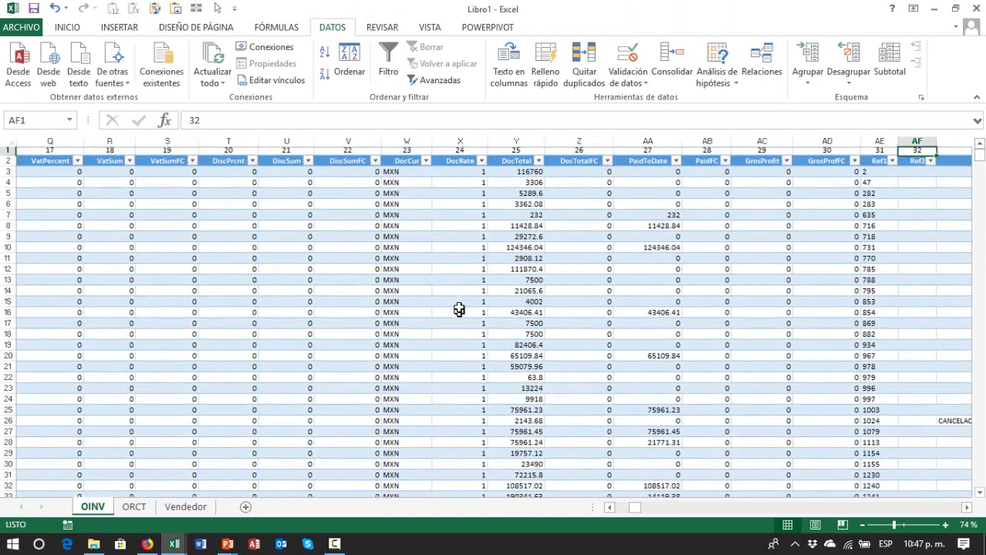
key(ctrl+Right)
key(Right)
key(Right)
key(Right)
key(Right)
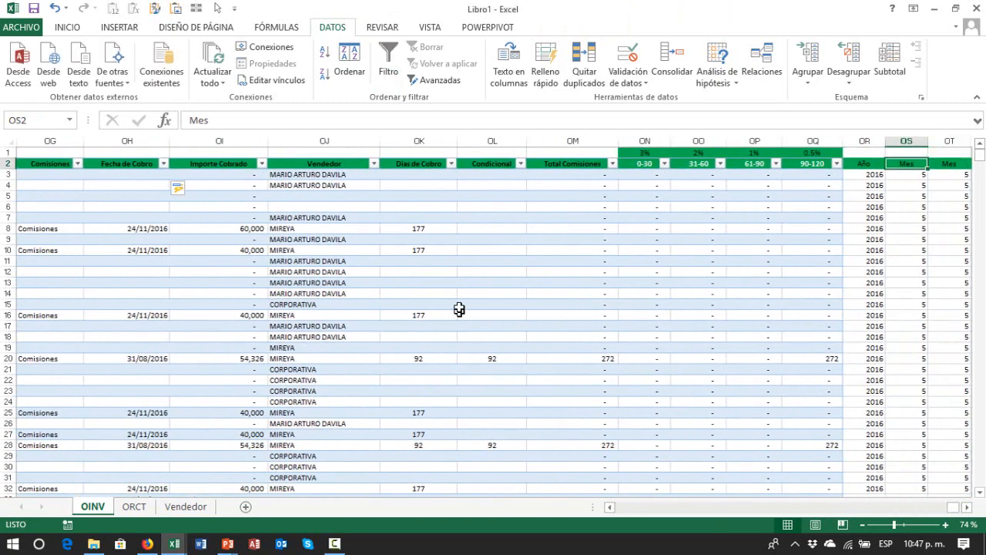
key(ctrl+Down)
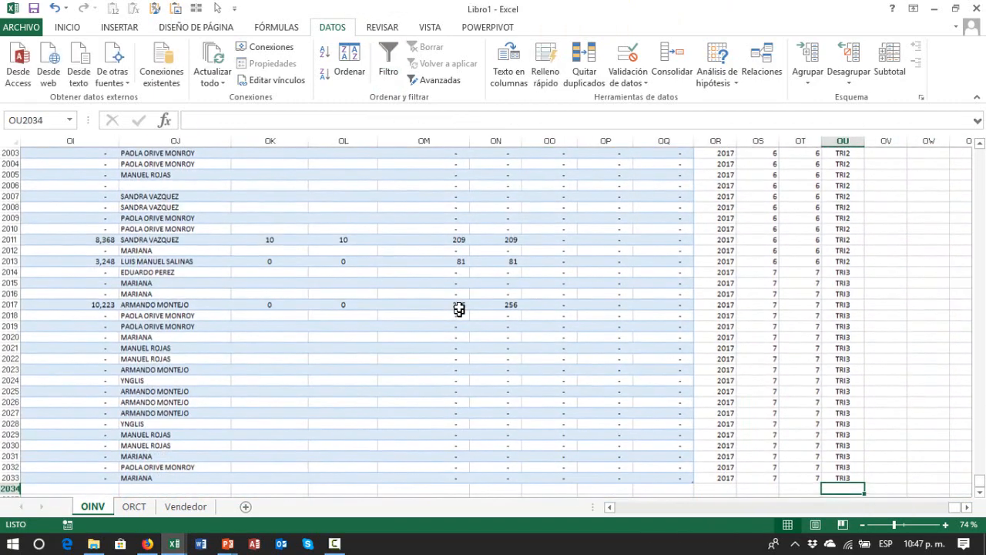
- Go back to column OA and mark the empty rows 2034 to 2039 below the last OINV record
key(Left)
key(Left)
key(Left)
key(Left)
key(Left)
key(Left)
key(Left)
key(Left)
key(Left)
key(Left)
key(Left)
key(Left)
key(Left)
key(Left)
key(Left)
key(Left)
key(Left)
key(Left)
key(Left)
key(Left)
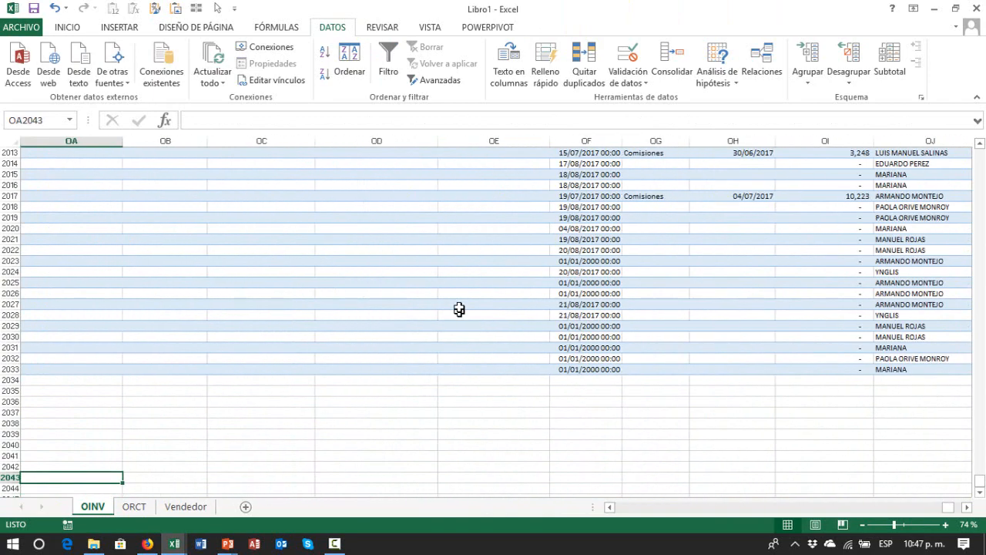
key(Up)
key(Up)
key(Up)
key(Up)
key(Up)
key(Up)
key(Up)
key(Up)
key(Up)
key(Up)
key(shift+Down)
key(shift+Down)
key(shift+Down)
key(shift+Down)
key(shift+Down)
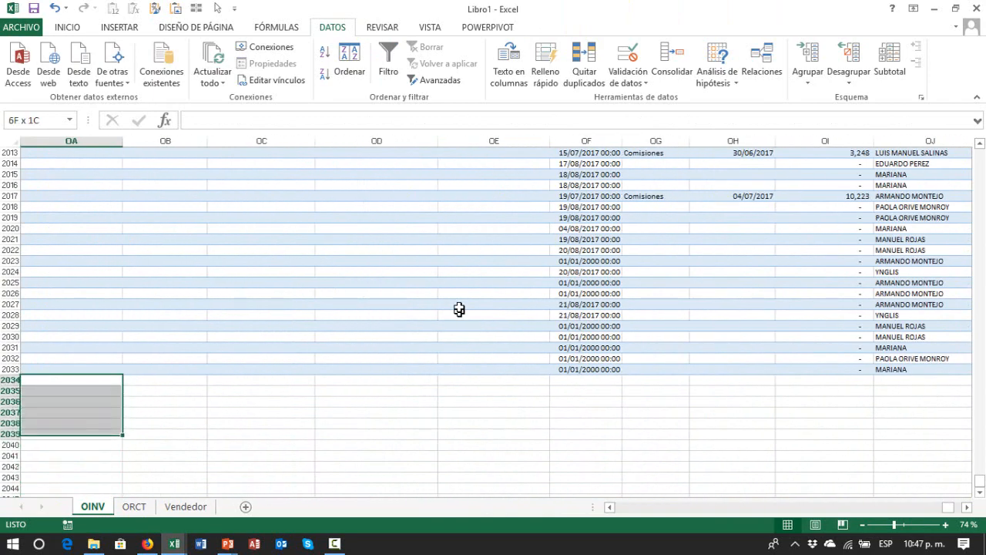
- Review the last OINV record in row 2033 across the commission columns up to the year formula in column OR
key(Up)
key(Right)
key(Right)
key(Right)
key(Right)
key(Right)
key(Right)
key(Right)
key(Right)
key(Right)
key(Right)
key(Right)
key(Right)
key(Right)
key(Right)
key(Right)
key(Right)
key(Right)
key(Right)
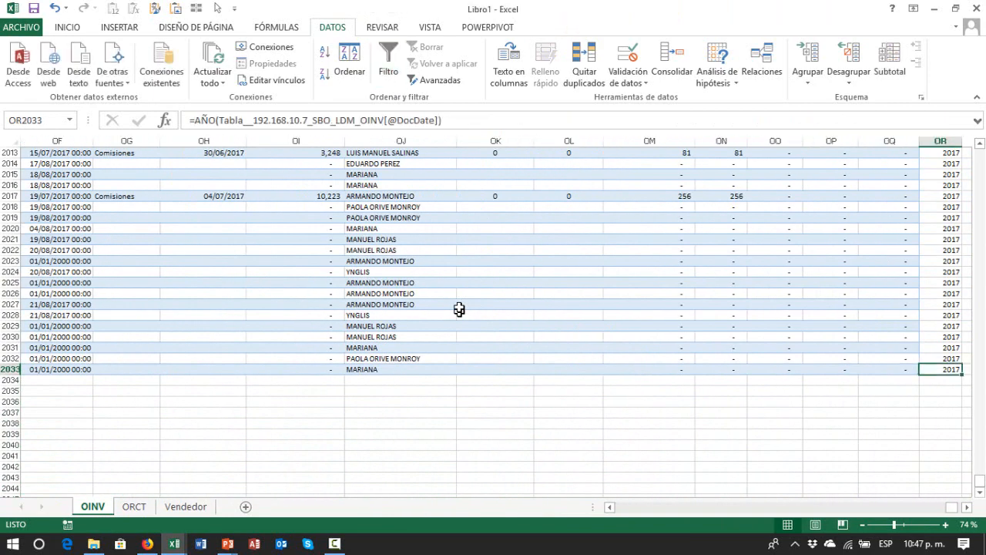
- Copy the formulas of the last OINV record in OG2033:OV2033 into the empty rows below, starting at OG2034
key(Left)
key(Left)
key(Left)
key(Left)
key(Left)
key(Left)
key(Left)
key(Left)
key(Left)
key(Left)
key(Left)
key(Left)
key(Left)
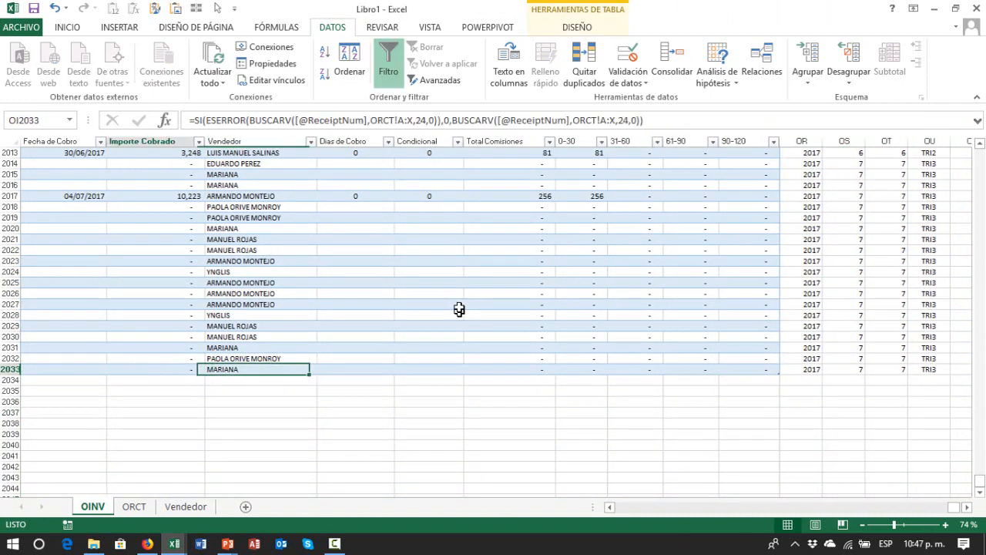
key(Right)
key(shift+Right)
key(shift+Right)
key(shift+Right)
key(shift+Right)
key(shift+Right)
key(shift+Right)
key(shift+Right)
key(shift+Right)
key(shift+Right)
key(shift+Right)
key(shift+Right)
key(shift+Right)
key(shift+Right)
key(shift+Right)
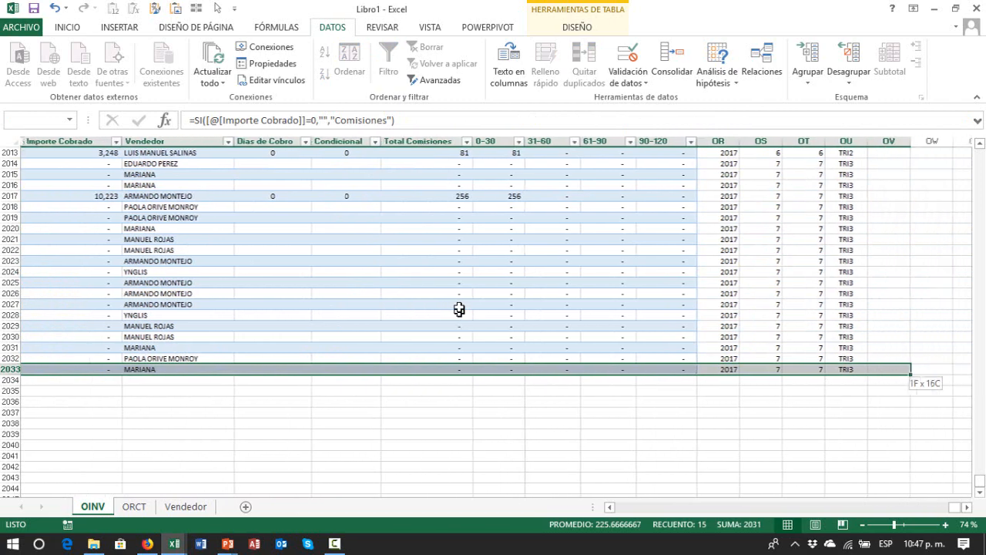
key(ctrl+c)
key(Down)
key(shift+Down)
key(shift+Down)
key(shift+Down)
key(shift+Down)
key(shift+Down)
key(shift+Down)
key(shift+Down)
key(shift+Down)
key(shift+Down)
key(shift+Down)
key(shift+Down)
key(shift+Down)
key(shift+Down)
key(shift+Down)
key(shift+Down)
key(shift+Down)
key(shift+Down)
key(shift+Down)
key(shift+Down)
key(shift+Down)
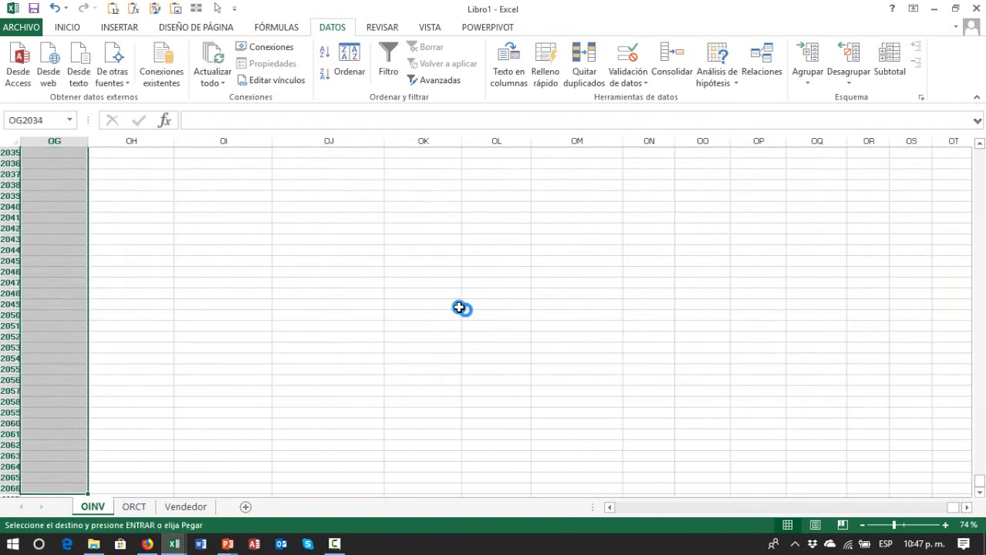
key(Return)
- Inspect the pasted Comisiones formulas in column OG just below the end of the OINV table
key(Up)
key(Down)
key(Left)
key(Right)
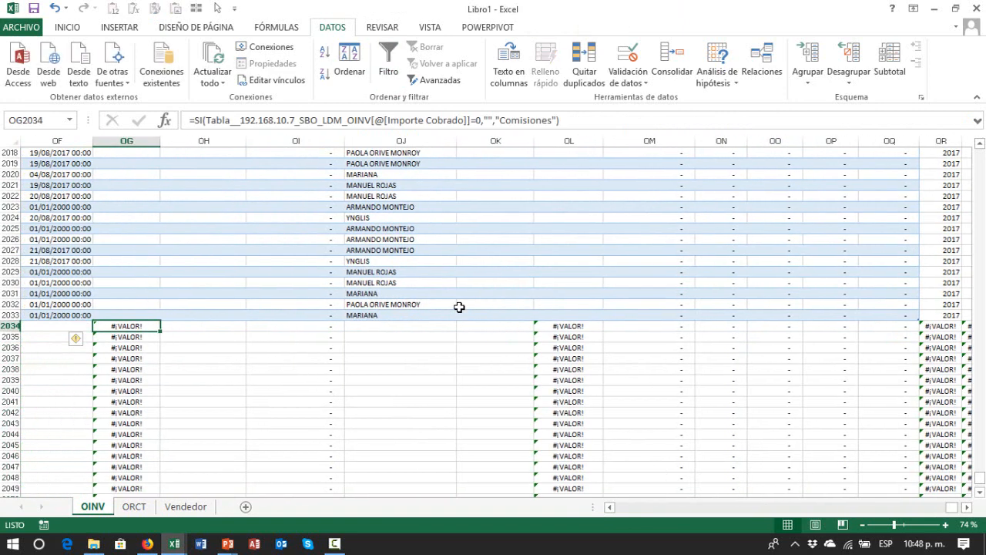
key(Down)
key(Up)
key(Up)
key(Left)
key(Right)
key(Down)
key(Down)
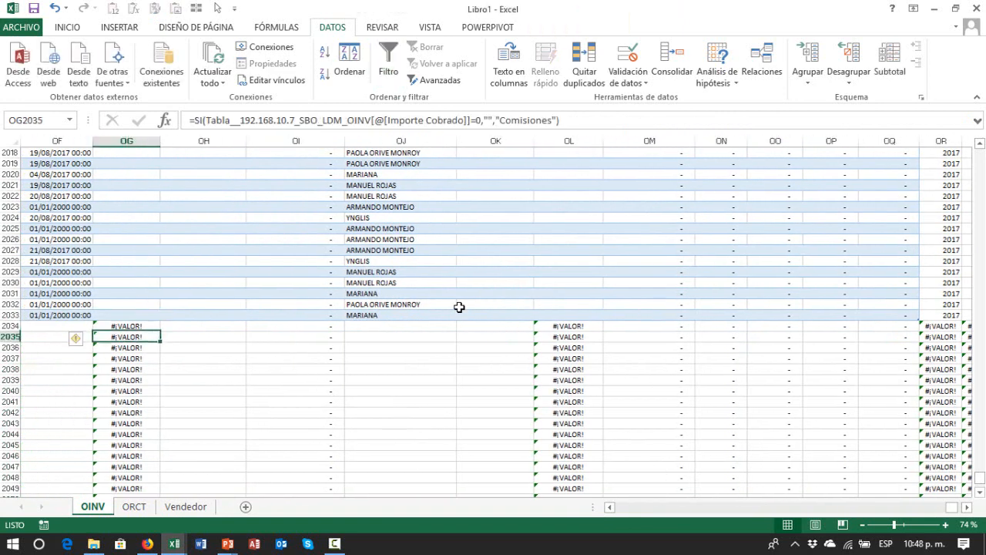
key(Down)
key(Up)
key(Up)
key(Left)
key(Up)
key(Left)
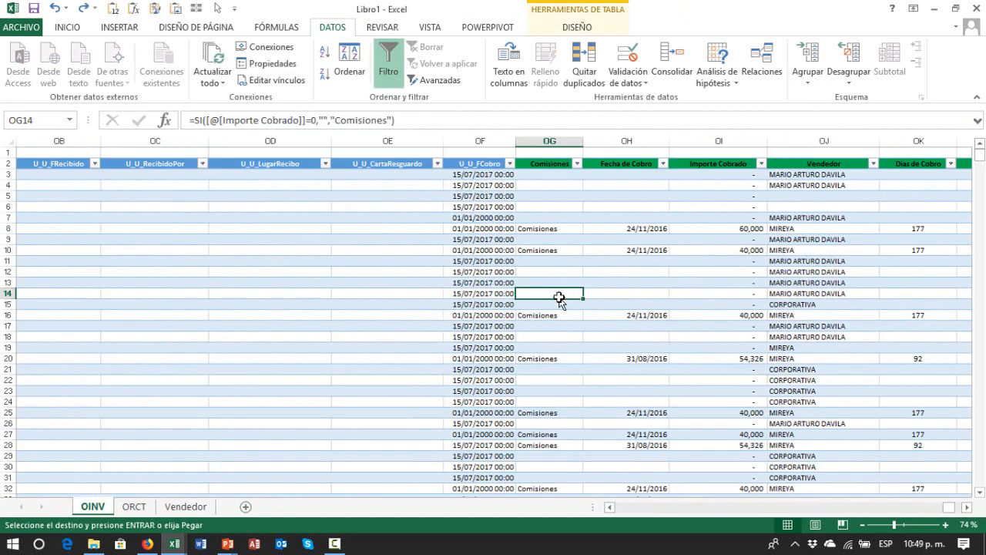
- Go up to the Comisiones header in OG2 and clear the pending copy selection
key(Up)
key(Up)
key(Up)
key(Up)
key(Up)
key(Up)
key(Up)
key(Up)
key(Up)
key(Up)
key(Up)
key(Up)
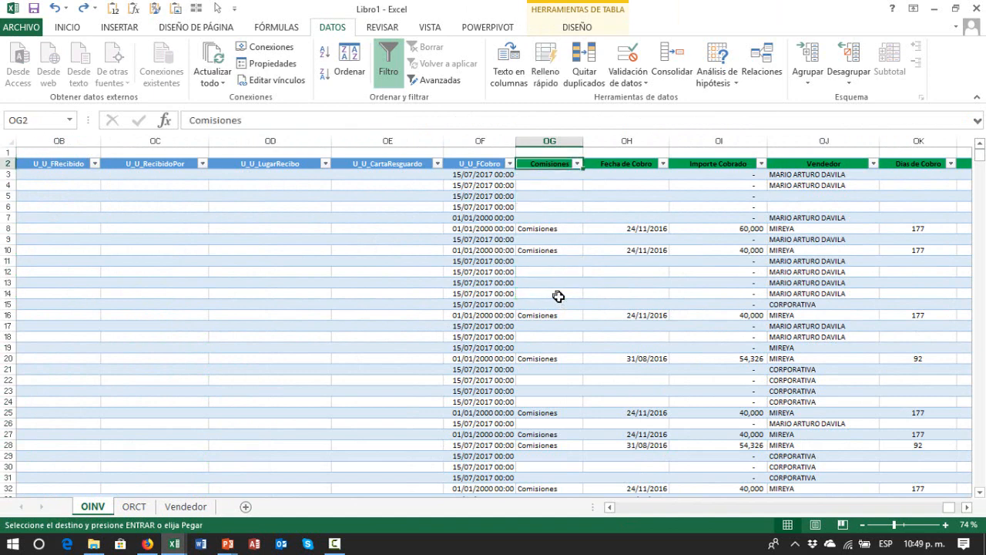
key(Right)
key(Left)
key(Escape)
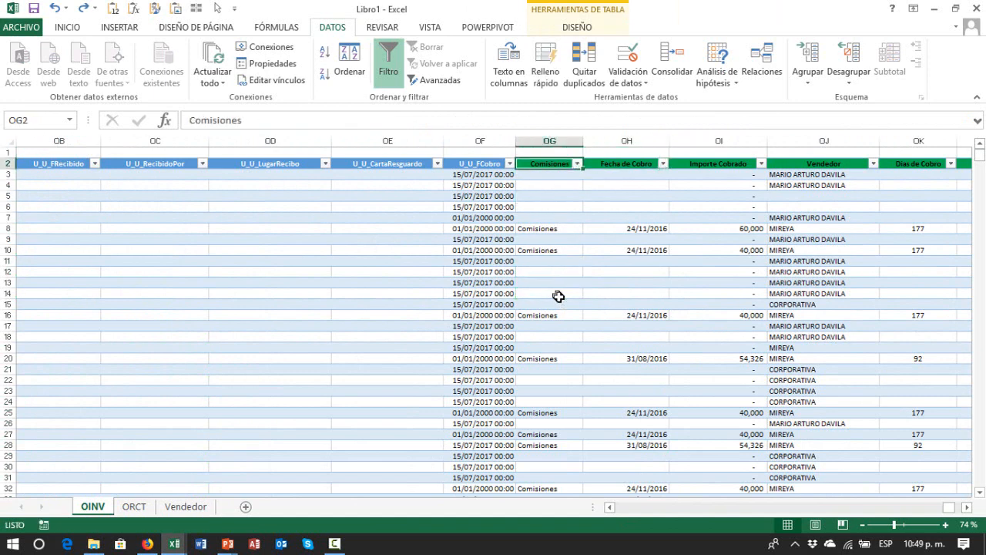
- Examine the Fecha de Cobro lookup formula in OH3 and go to the row 8 record
key(Down)
key(Right)
key(F2)
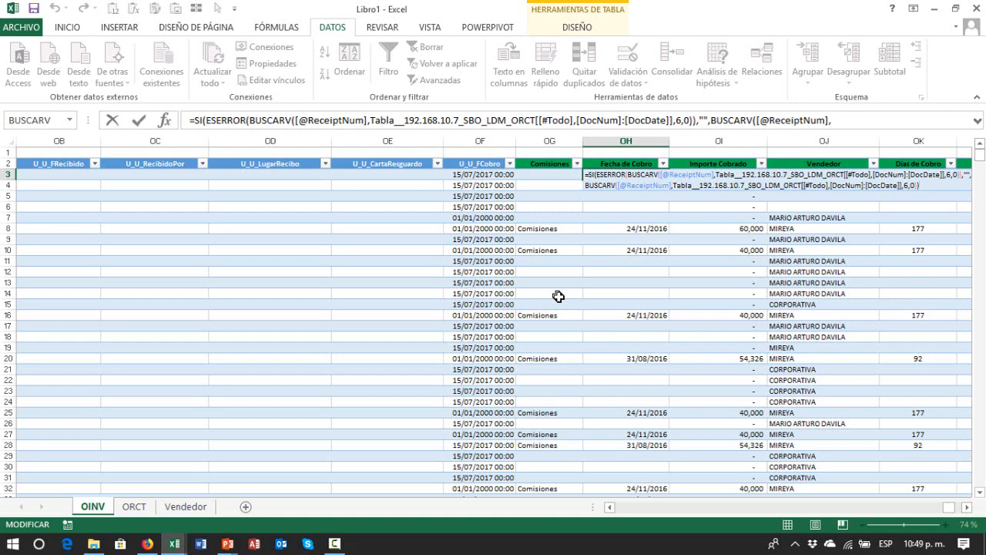
key(Return)
key(Down)
key(Down)
key(Down)
key(Down)
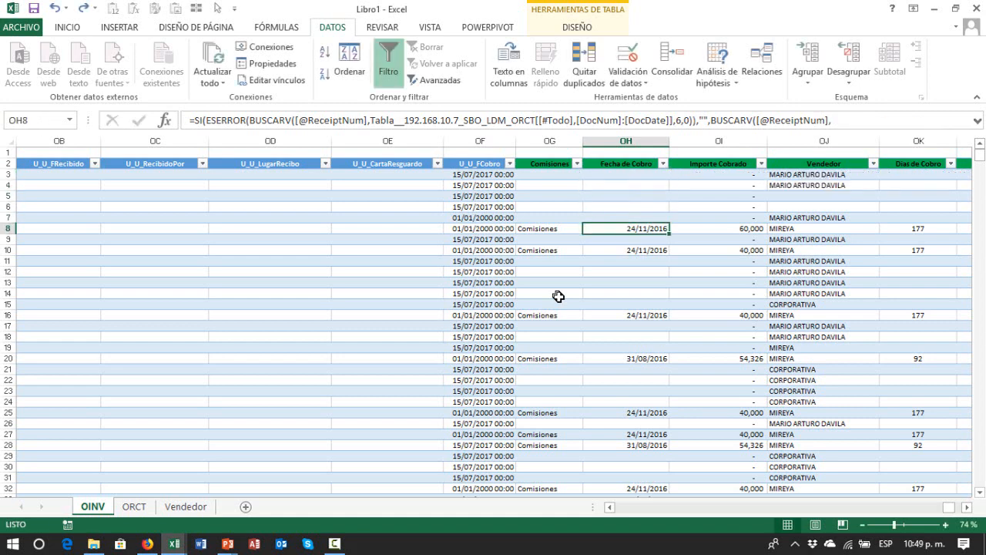
- Check the Fecha de Cobro and Importe Cobrado formulas of the row 8 record without changing them
key(F2)
key(Escape)
key(Right)
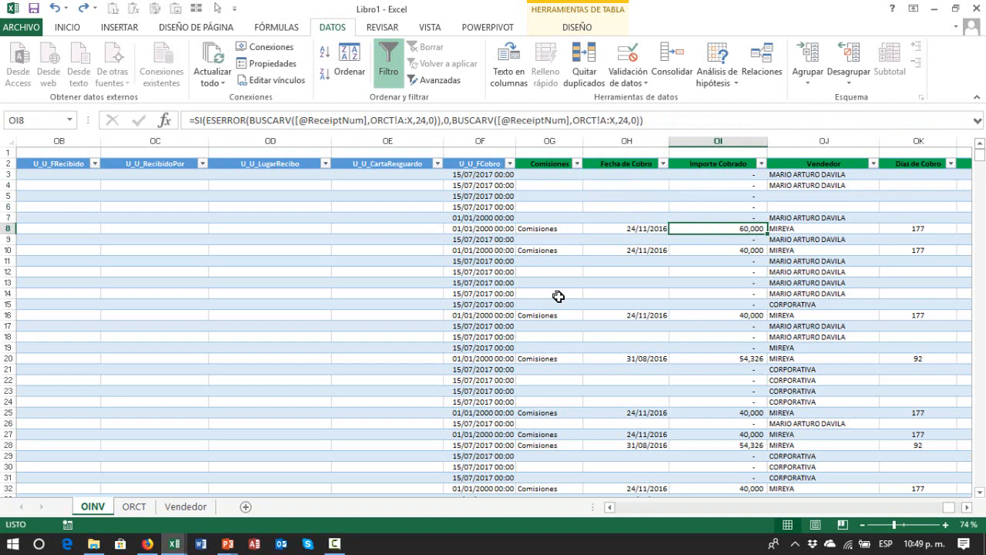
key(F2)
key(Escape)
- Examine the Vendedor lookup formula in OJ3 and its reference to the external workbook
key(Right)
key(Right)
key(Right)
key(Left)
key(Left)
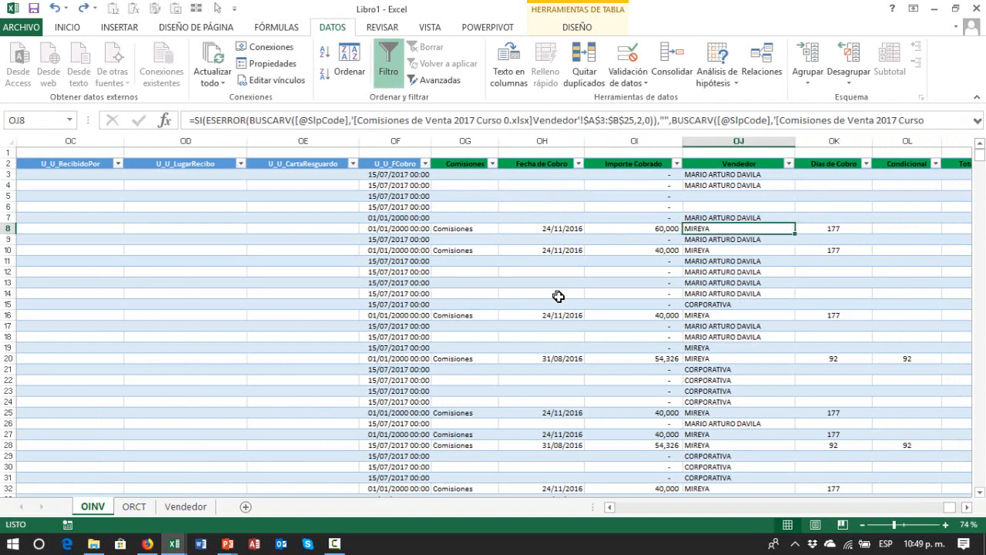
key(Up)
key(Up)
key(Up)
key(Up)
key(Up)
key(F2)
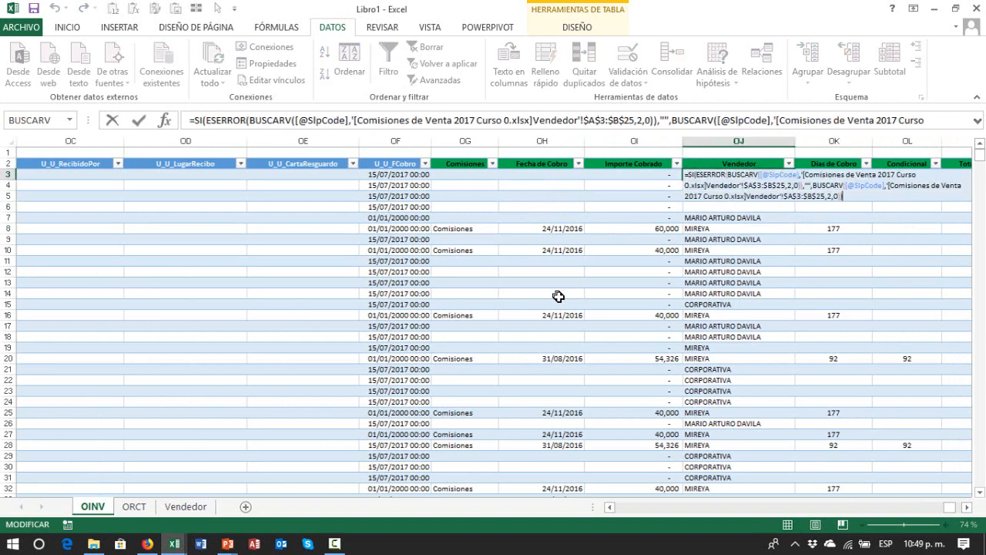
key(Return)
key(Down)
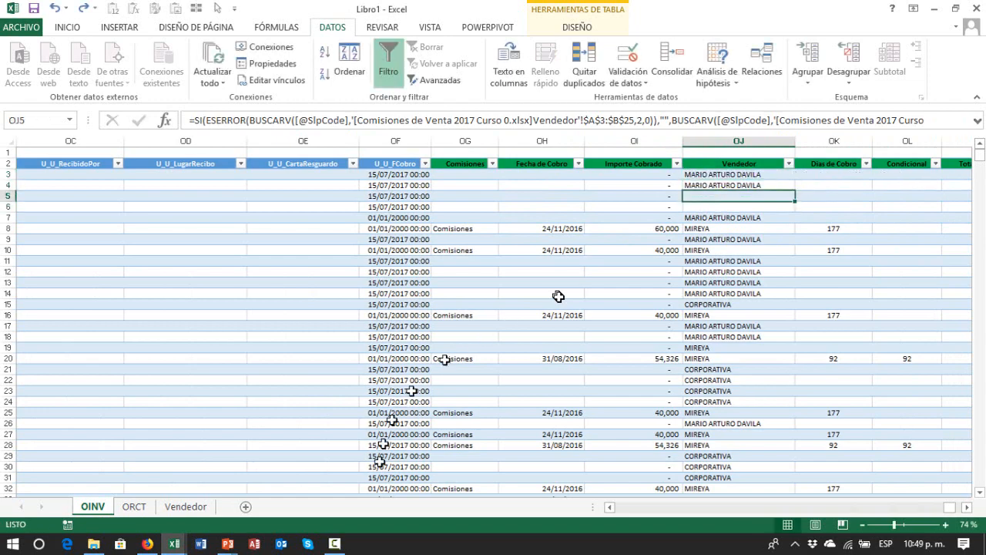
- Check the salesperson list on the Vendedor sheet of Libro1 and return to the OINV sheet
click(197, 509)
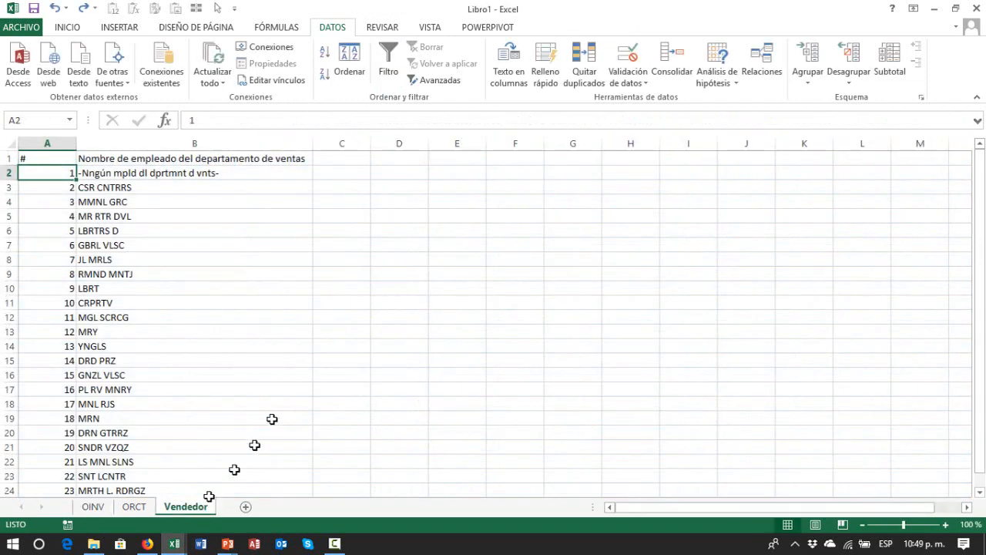
click(208, 304)
click(92, 507)
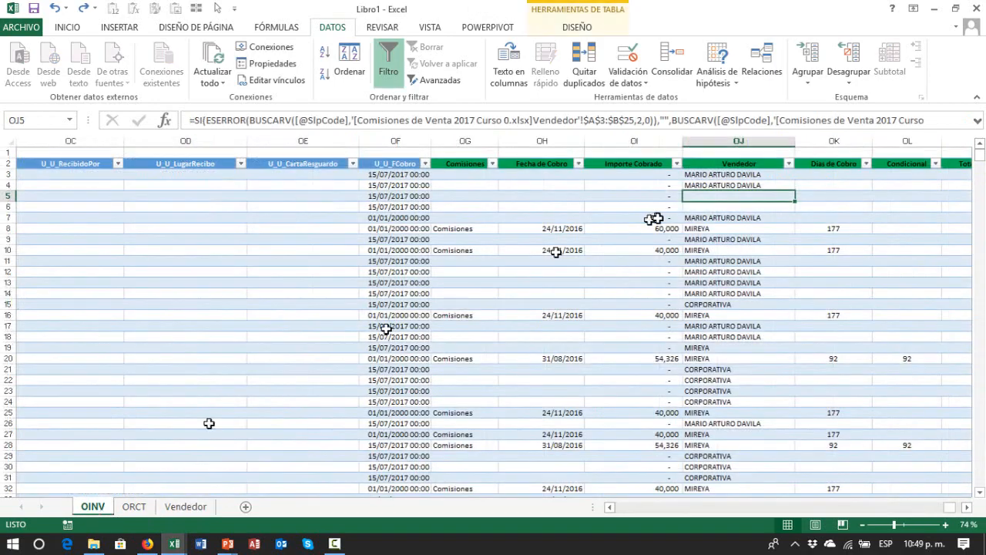
- Recheck which workbook range the Vendedor formula in OJ3 looks up, leaving the formula unedited
key(Up)
key(Up)
key(Up)
key(Right)
key(Right)
key(Right)
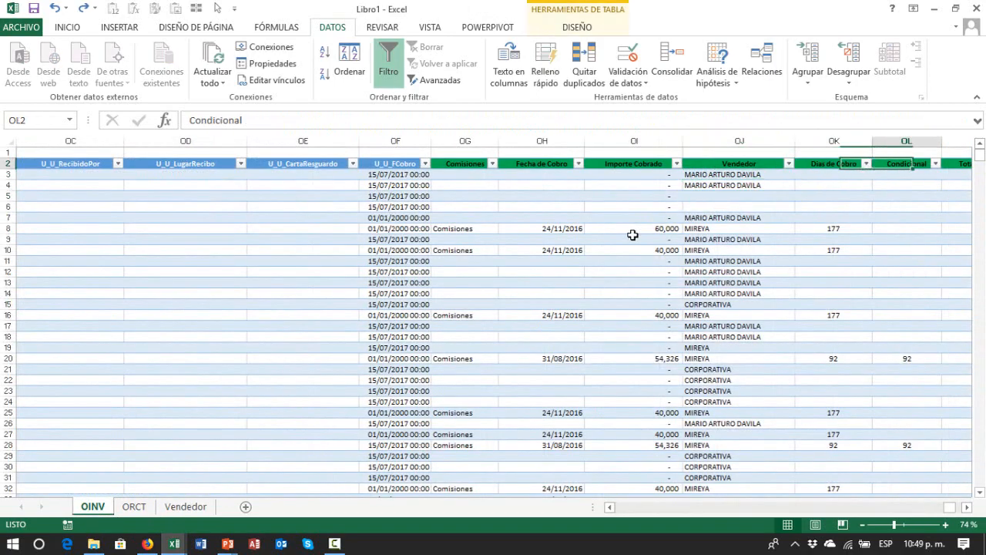
key(Left)
key(Left)
key(Left)
key(Down)
key(F2)
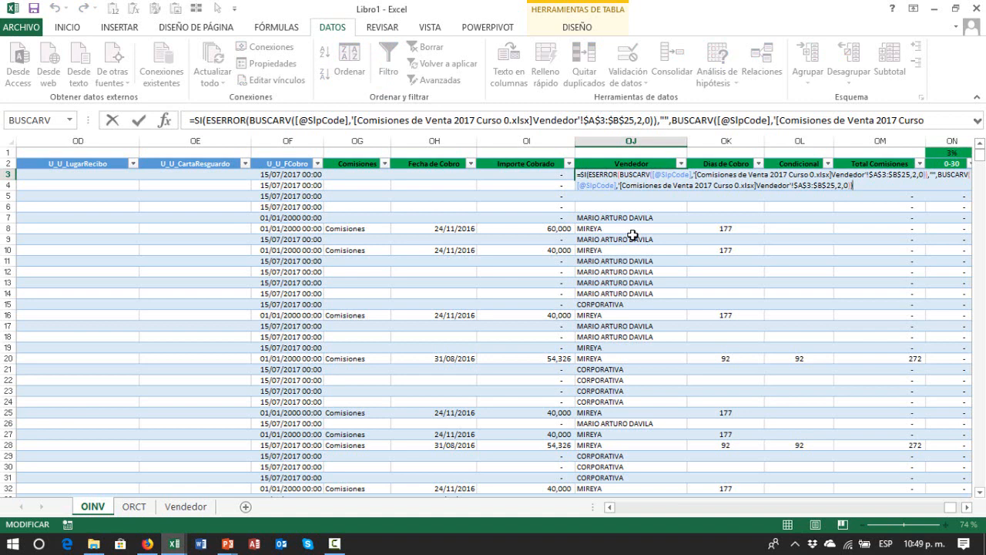
key(Escape)
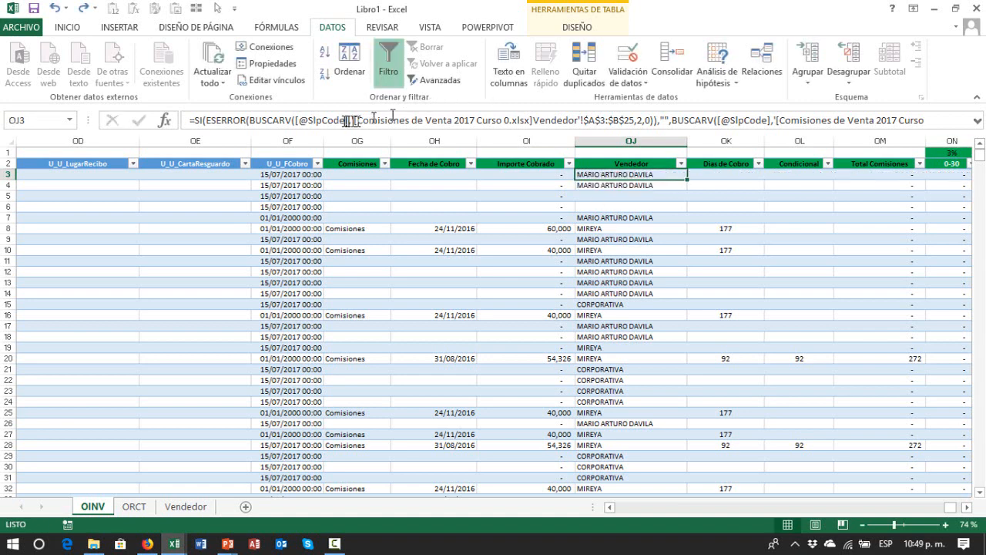
- Show the arguments of the first BUSCARV in OJ3's formula and clear its external Matriz_buscar_en range
click(254, 122)
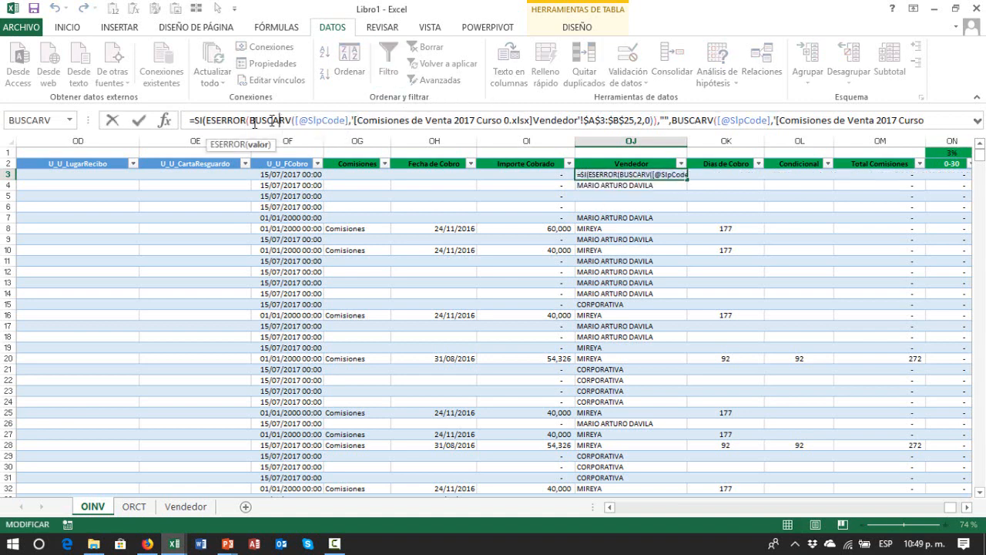
click(164, 122)
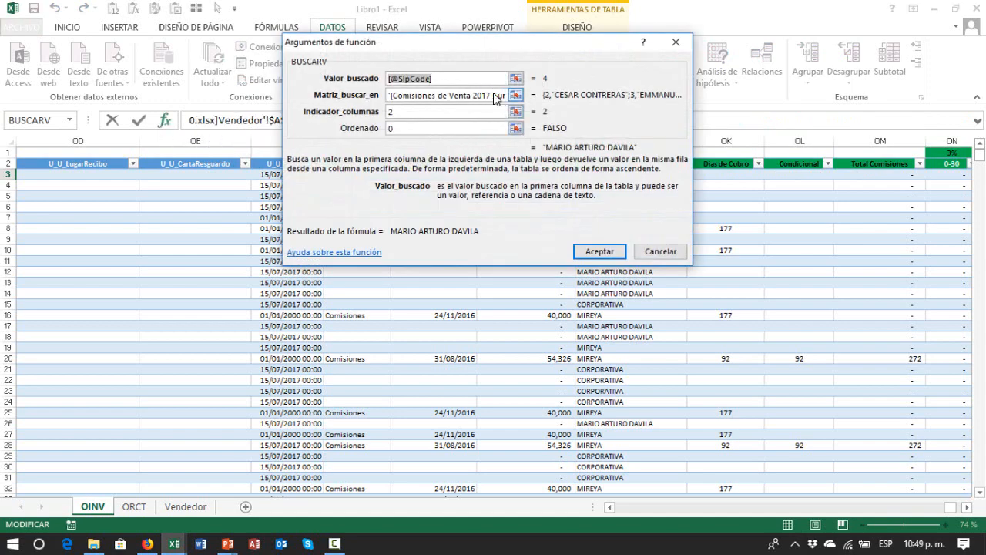
click(496, 97)
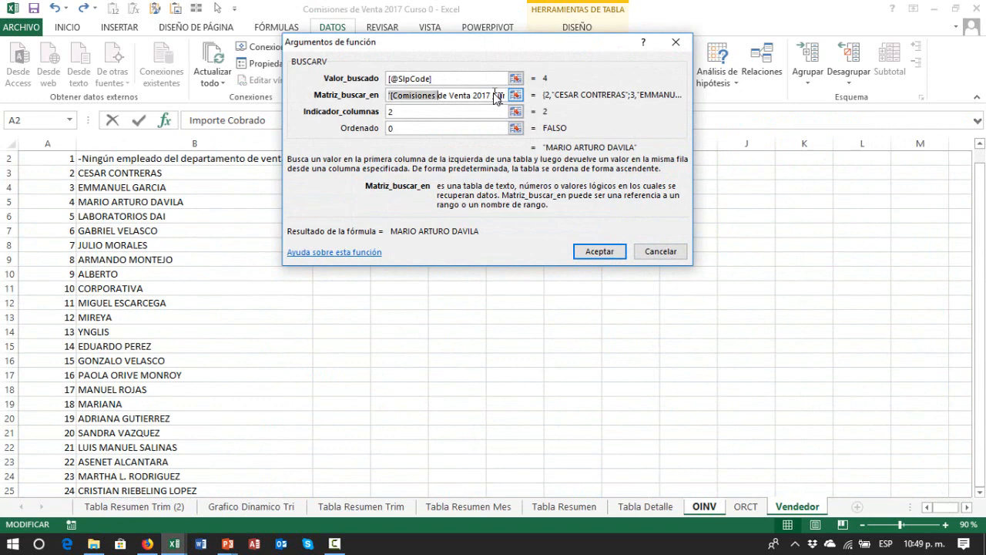
key(BackSpace)
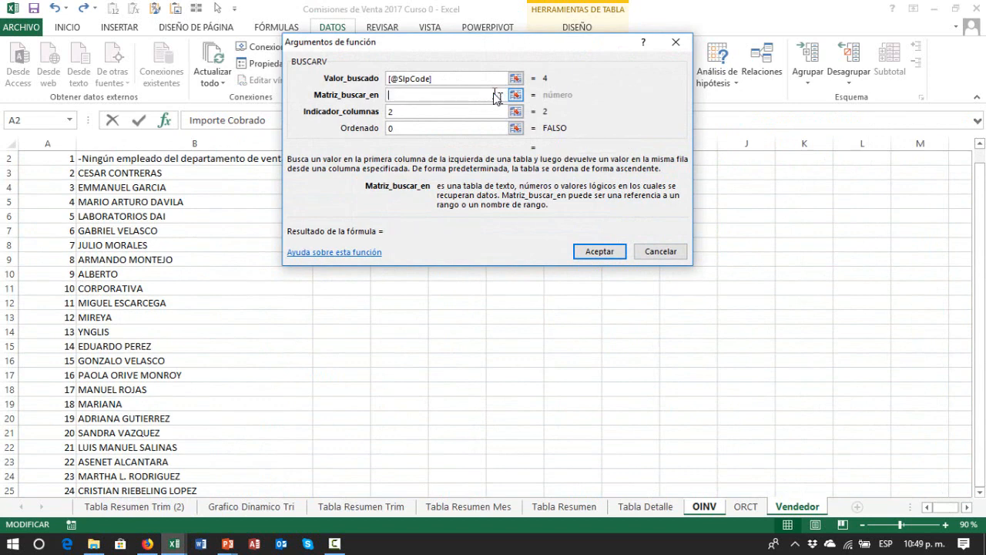
click(516, 95)
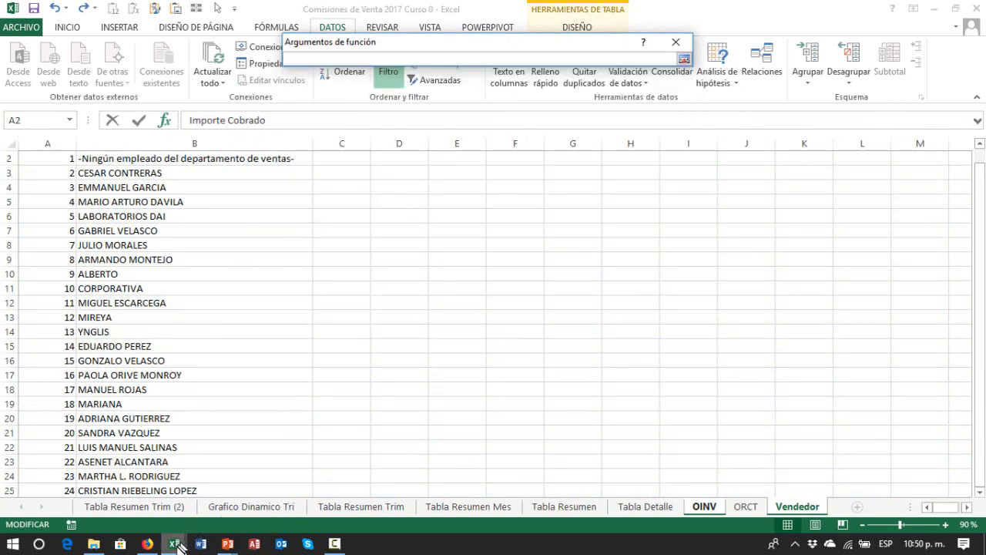
- Set the first BUSCARV's Matriz_buscar_en to Vendedor!A2:B25 in Libro1 and accept the formula
mouse_move(177, 545)
click(207, 505)
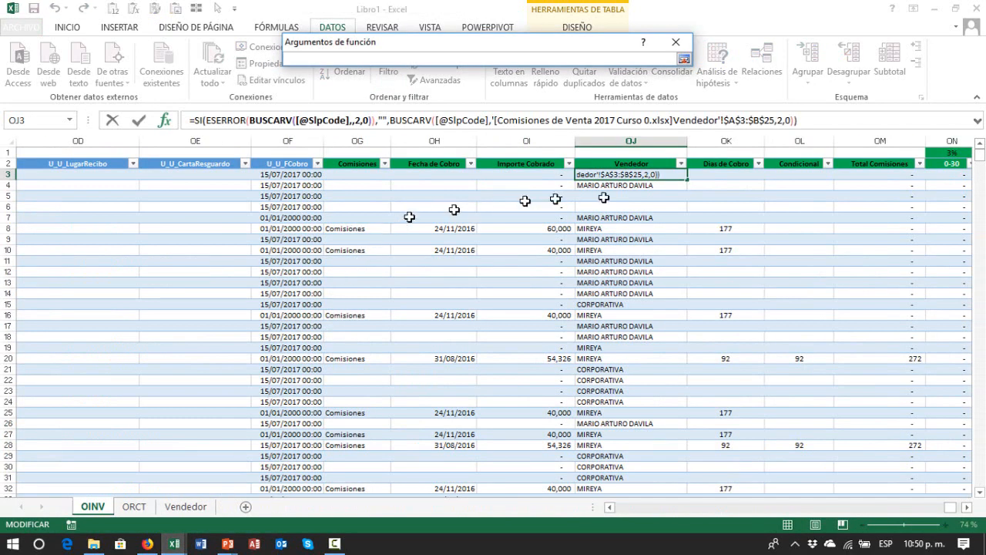
click(185, 506)
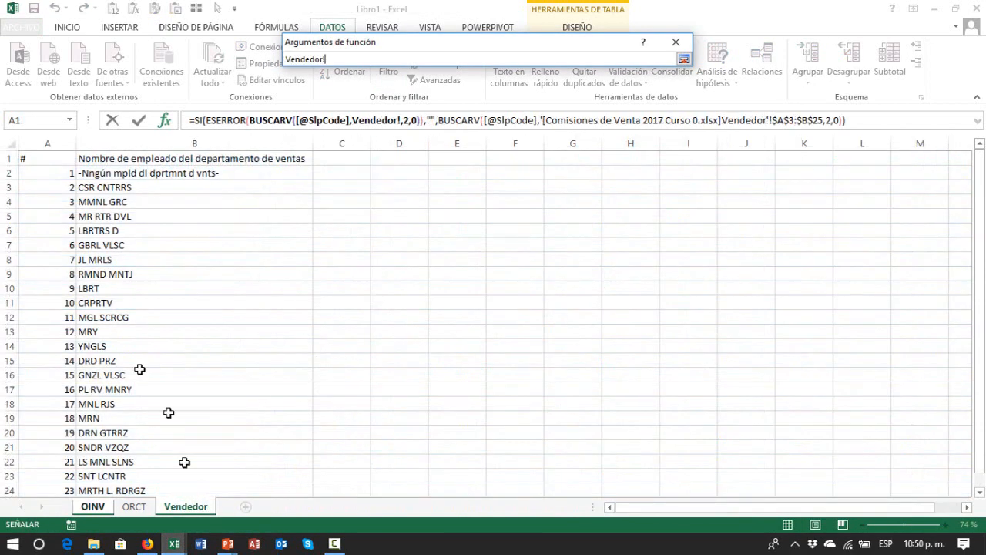
click(103, 332)
key(Left)
key(ctrl+Up)
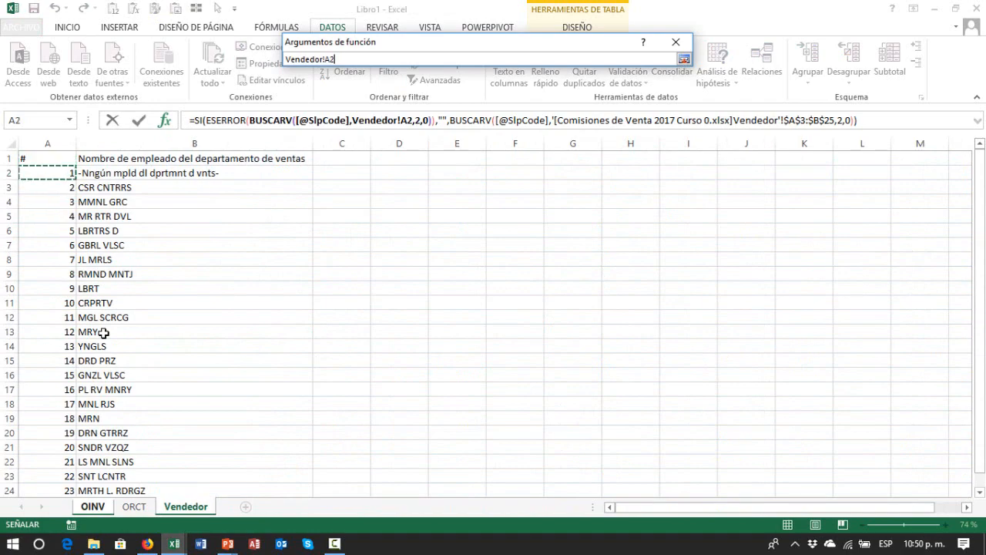
key(shift+Right)
key(ctrl+shift+Down)
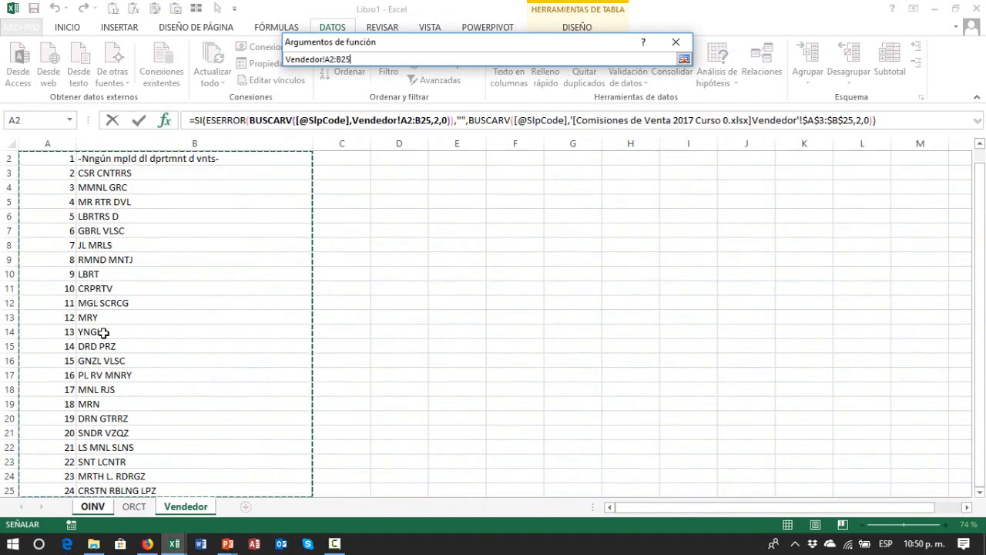
click(684, 59)
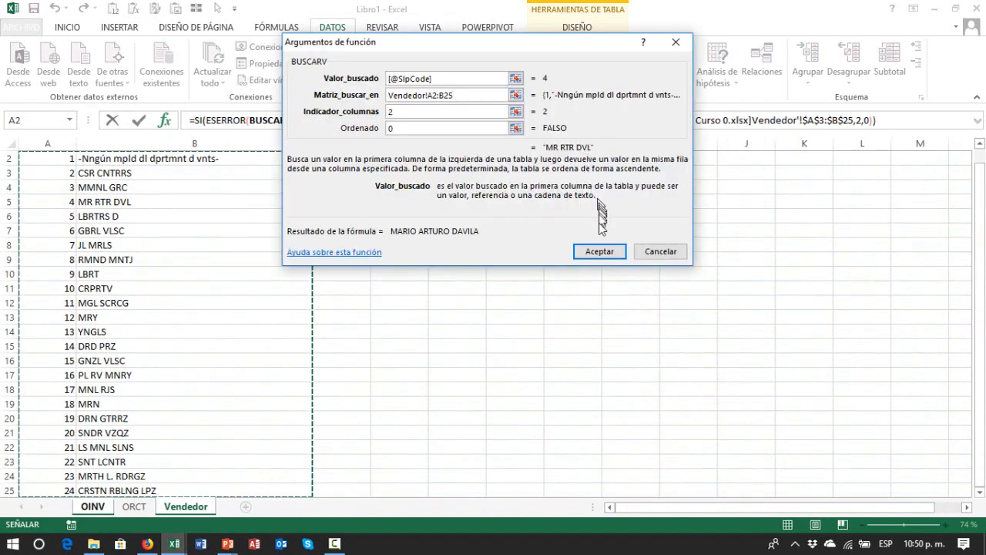
click(599, 251)
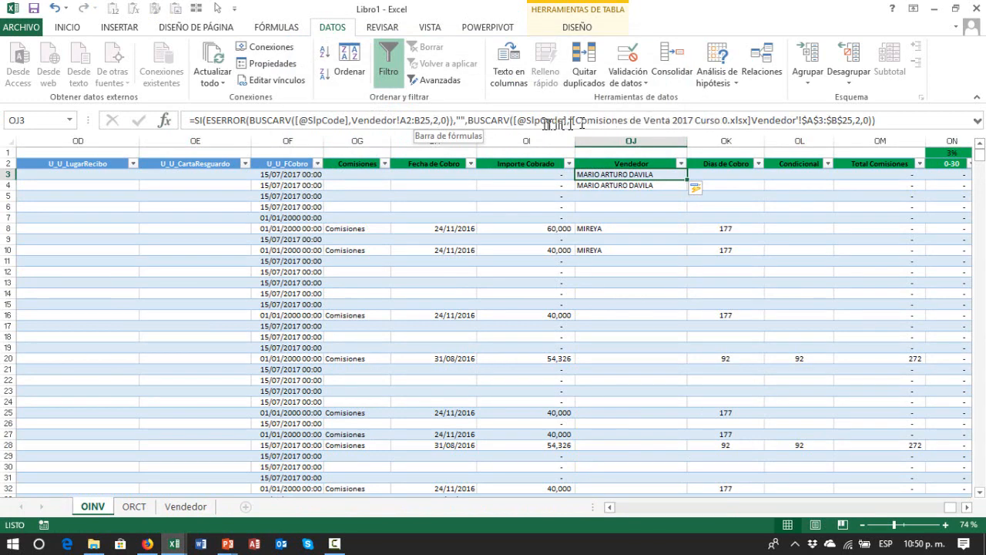
- Show the arguments of the second BUSCARV in OJ3's formula and clear its external Matriz_buscar_en range
click(499, 120)
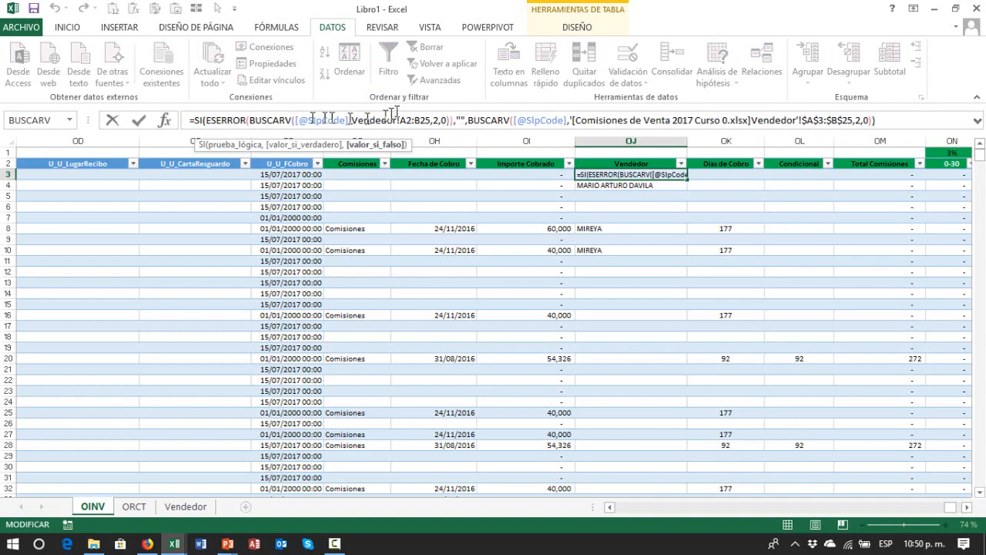
click(166, 123)
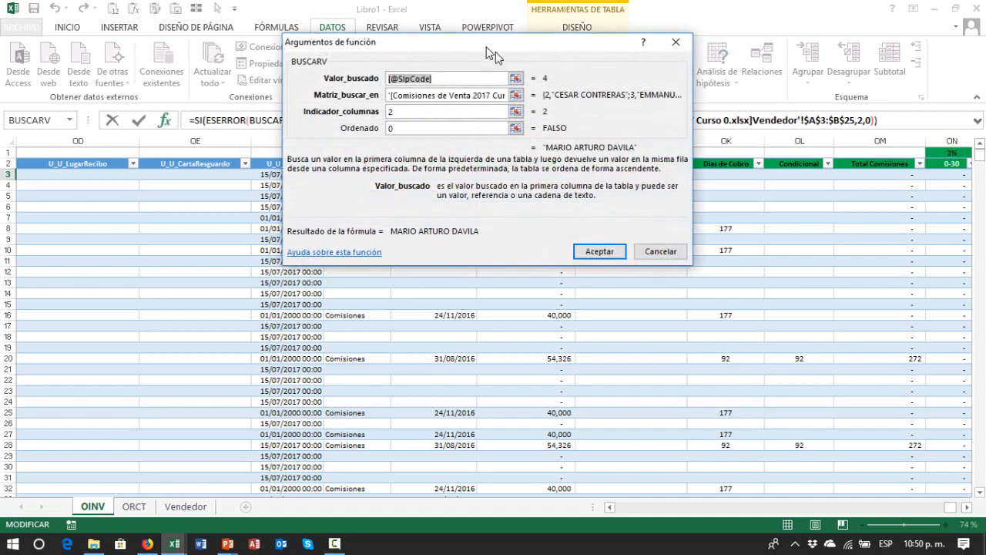
click(497, 94)
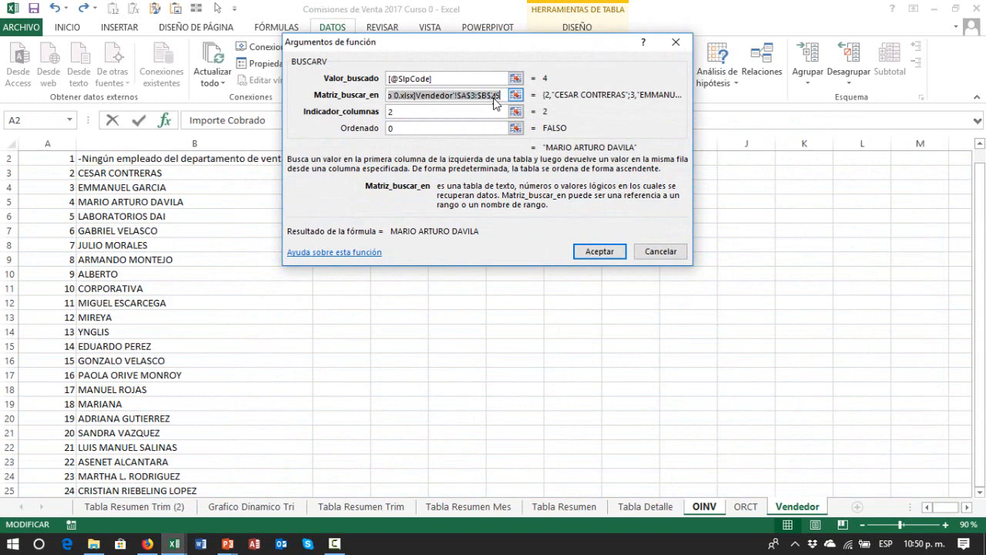
key(BackSpace)
click(515, 95)
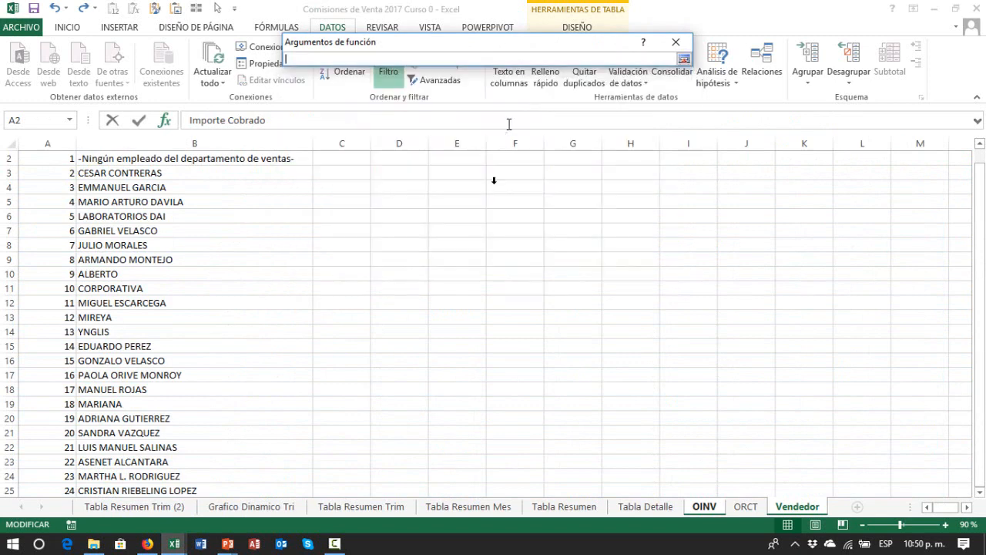
- Set the second BUSCARV's Matriz_buscar_en to Vendedor!A2:B25 in Libro1 and accept the formula
click(173, 546)
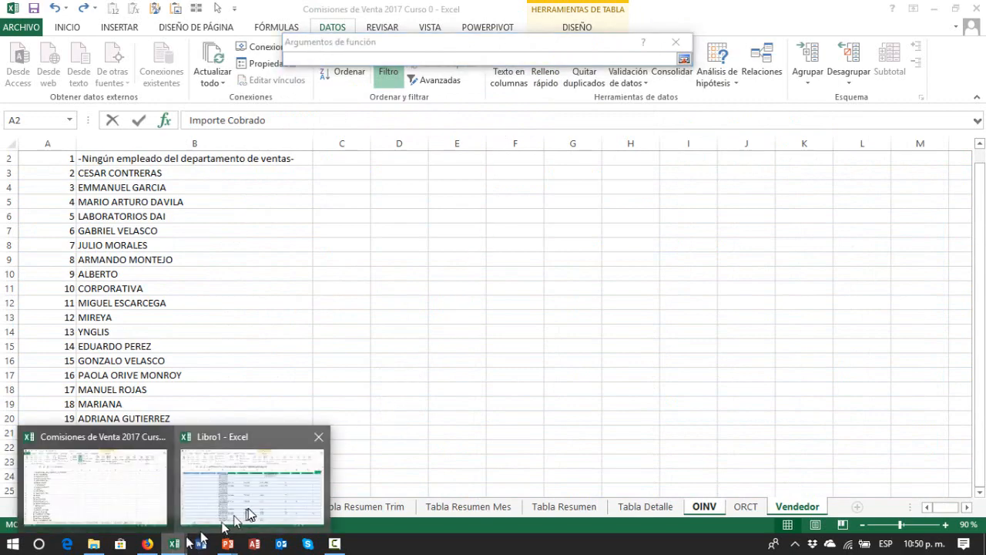
click(251, 510)
click(186, 506)
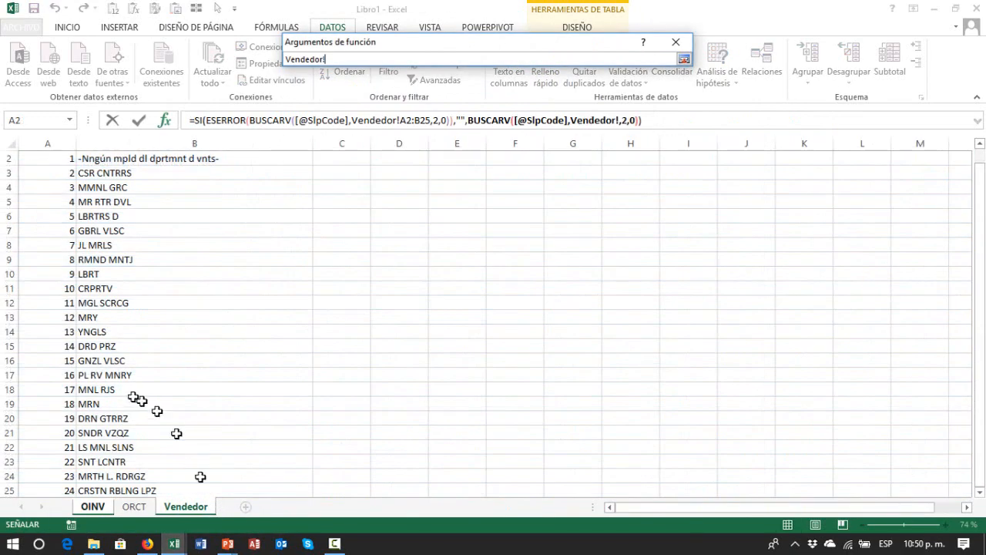
click(133, 396)
key(ctrl+Home)
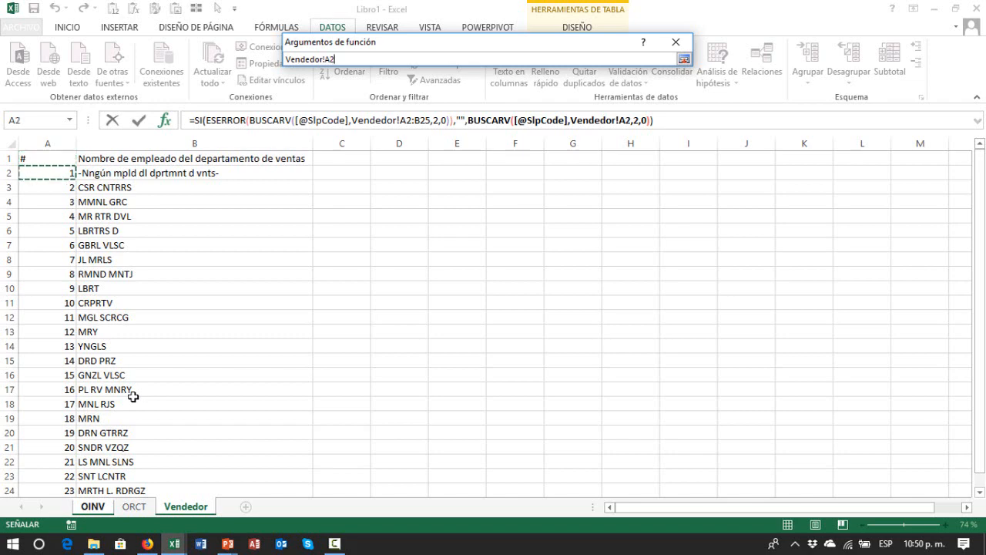
key(ctrl+shift+End)
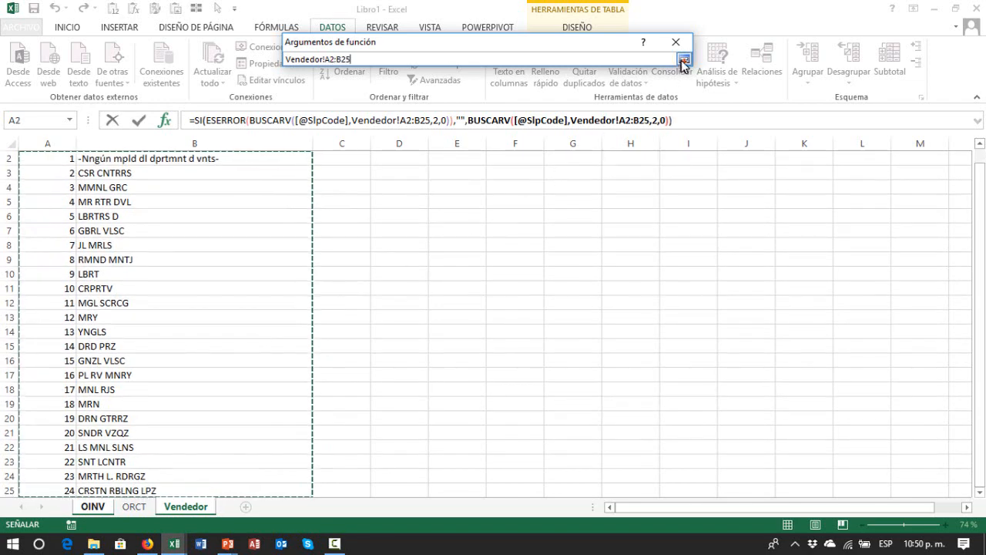
click(682, 62)
click(595, 253)
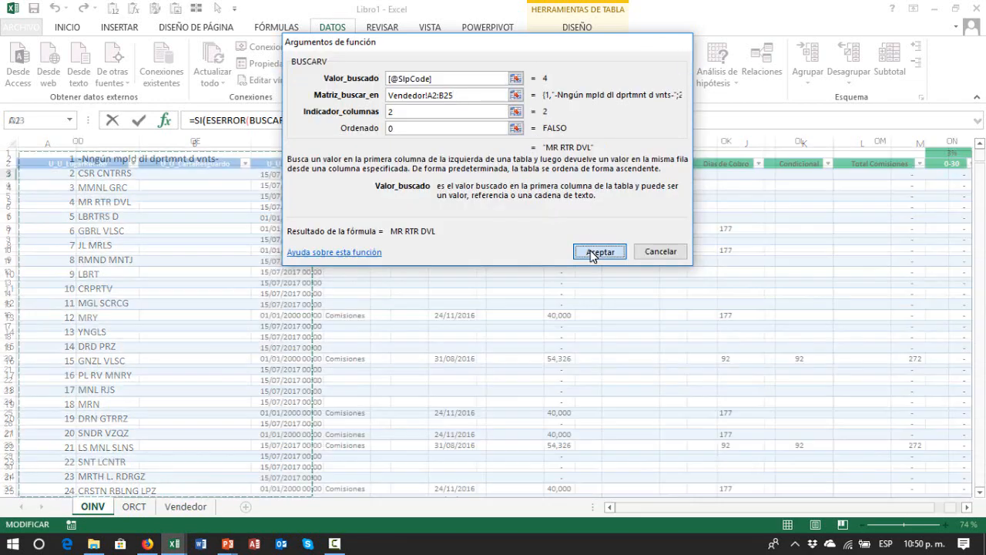
- Review the updated Vendedor formulas and their lookup ranges row by row down to OJ16
click(665, 255)
key(Up)
key(Up)
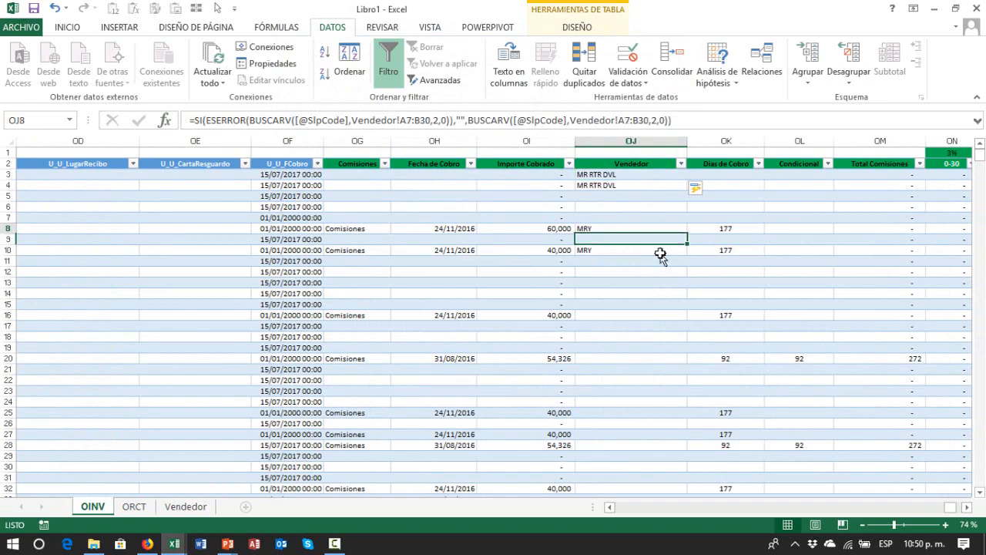
key(Up)
key(Up)
key(Up)
key(Up)
key(Up)
key(Up)
key(Down)
key(Down)
key(Down)
key(Down)
key(Down)
key(Down)
key(Down)
key(Down)
key(Down)
key(Down)
key(Down)
key(Down)
key(Down)
key(Down)
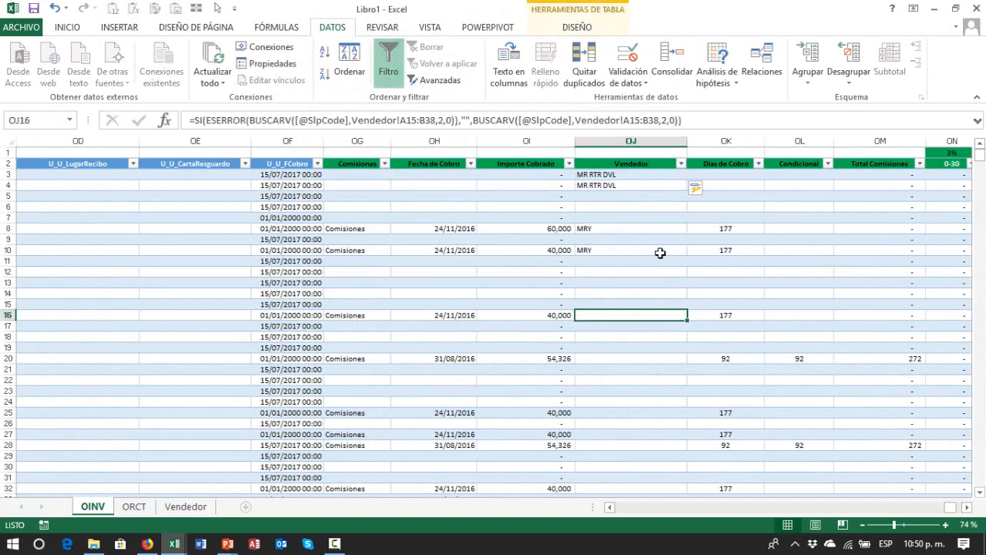
- Examine the Vendedor column's results and BUSCARV lookup ranges down to row 179, and return to the first data rows
key(Down)
key(Down)
key(Down)
key(Down)
key(Down)
key(Down)
key(Down)
key(Down)
key(Down)
key(Down)
key(Down)
key(Down)
key(Down)
key(Down)
key(Down)
key(Down)
key(Down)
key(Down)
key(Down)
key(Down)
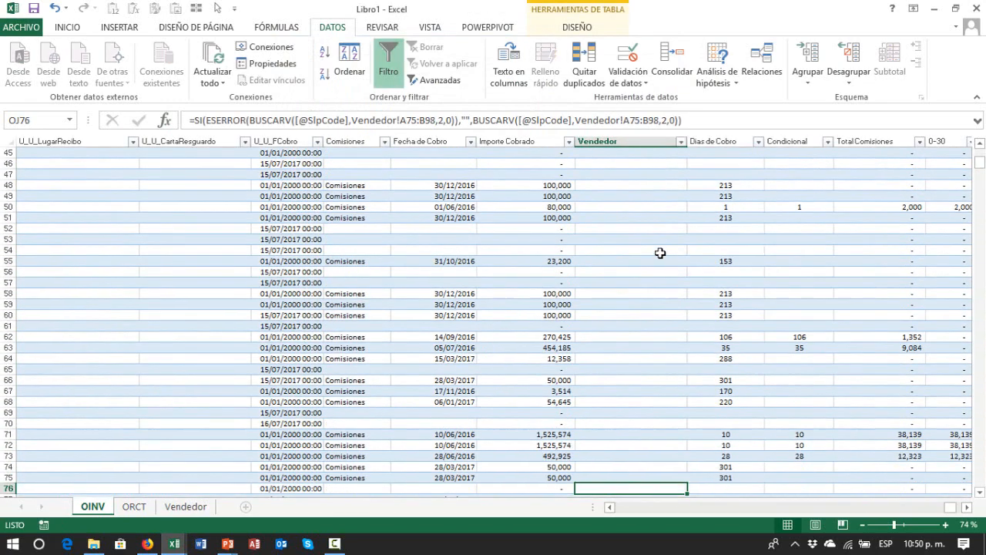
key(Down)
key(Down)
key(Down)
key(Down)
key(Down)
key(Down)
key(Down)
key(Down)
key(Down)
key(Down)
key(Down)
key(Down)
key(Down)
key(Down)
key(Down)
key(Down)
key(Down)
key(Down)
key(Down)
key(Down)
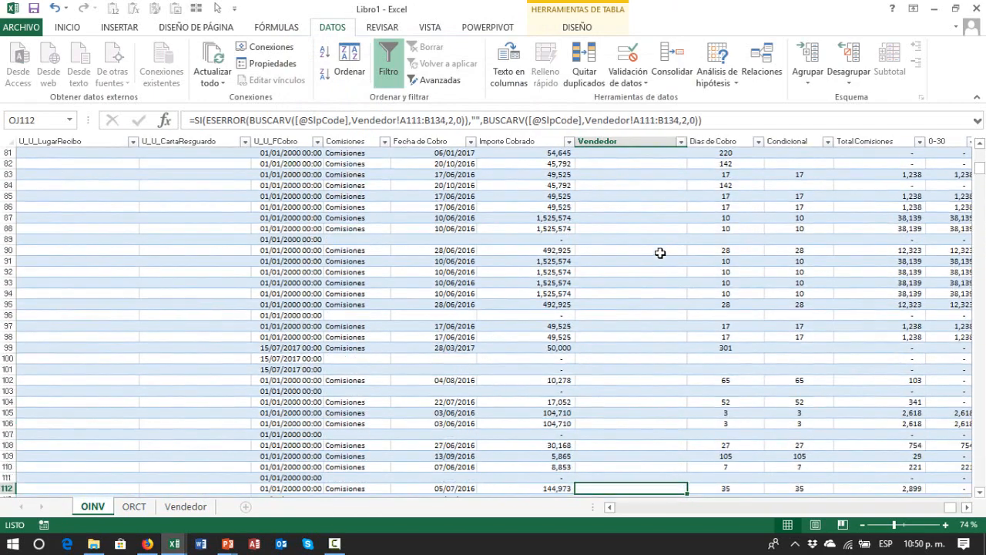
key(Down)
key(Down)
key(Down)
key(Down)
key(Down)
key(Down)
key(Down)
key(Down)
key(Down)
key(Down)
key(Down)
key(Down)
key(Down)
key(Down)
key(Down)
key(Down)
key(Down)
key(Down)
key(Down)
key(Down)
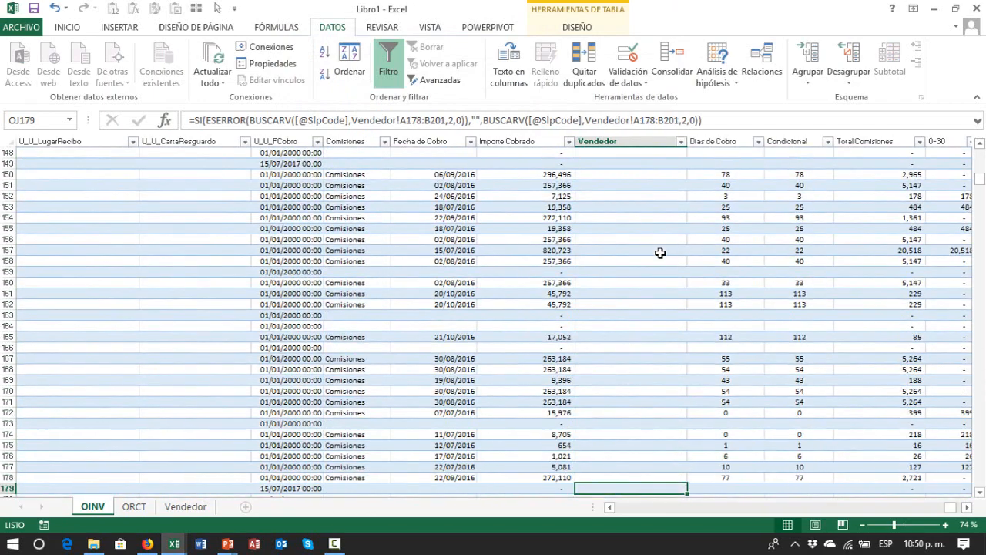
key(ctrl+Up)
key(Down)
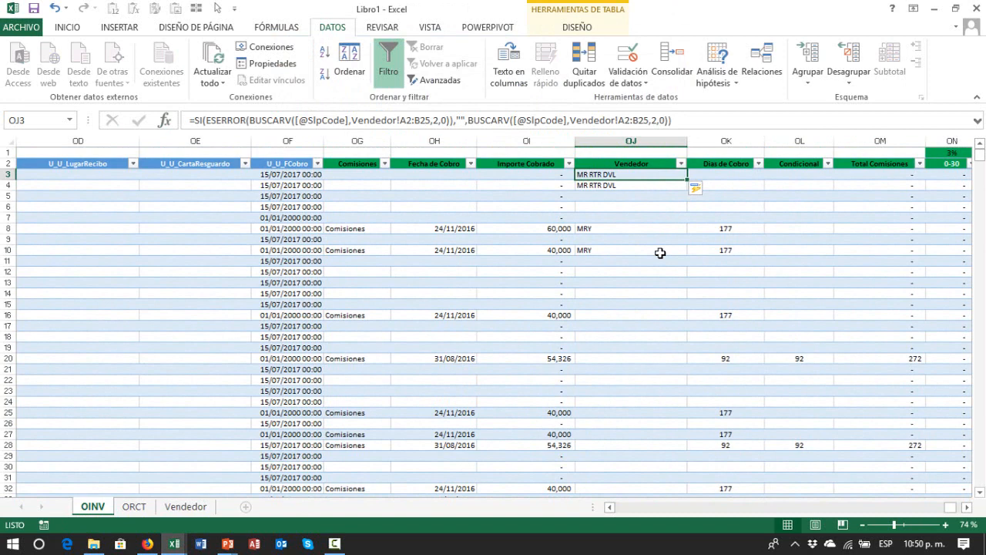
key(Down)
key(Down)
key(Down)
key(ctrl+z)
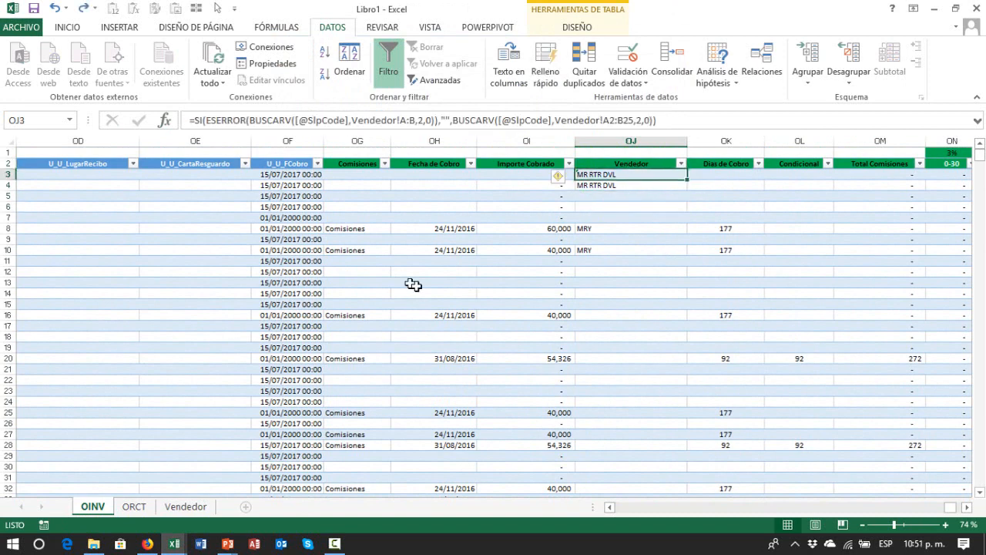
key(F2)
key(Left)
key(Left)
key(Left)
key(Left)
key(Left)
key(Left)
key(Left)
key(Left)
key(Left)
key(Left)
key(Left)
key(Left)
key(Left)
key(Left)
key(Left)
key(Left)
key(Left)
key(Left)
key(Left)
key(Left)
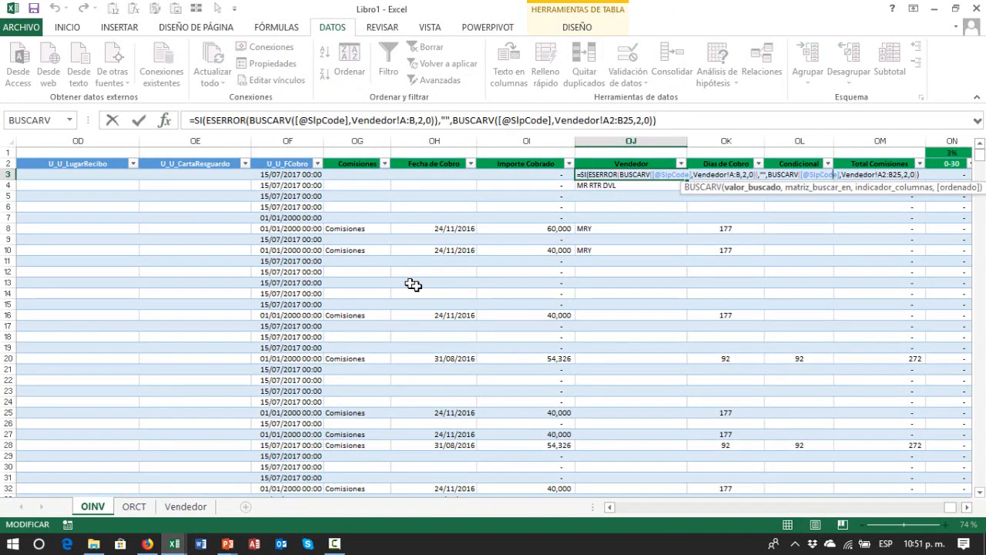
key(ctrl+Return)
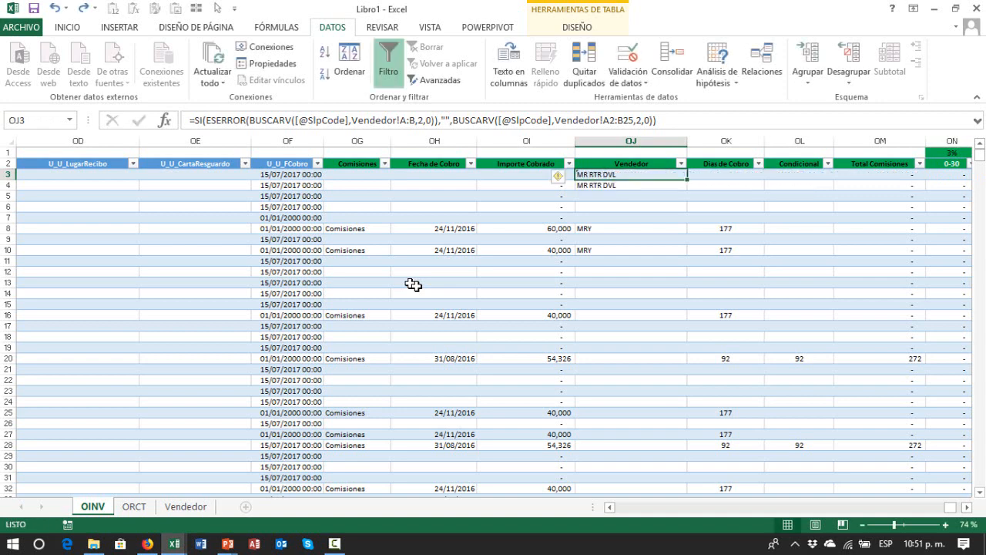
key(ctrl+z)
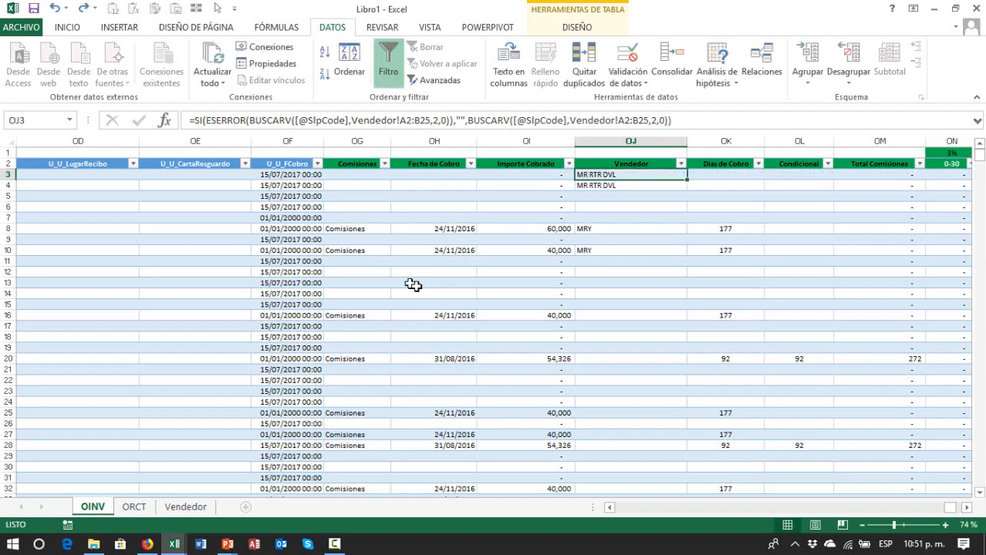
- Make the first BUSCARV's lookup range in OJ3's Vendedor formula absolute, as Vendedor!$A$2:$B$25
key(Up)
key(Down)
key(F2)
key(Left)
key(Left)
key(Left)
key(Left)
key(Left)
key(Left)
key(Left)
key(Left)
key(Left)
key(Left)
key(Left)
key(Left)
key(Left)
key(Left)
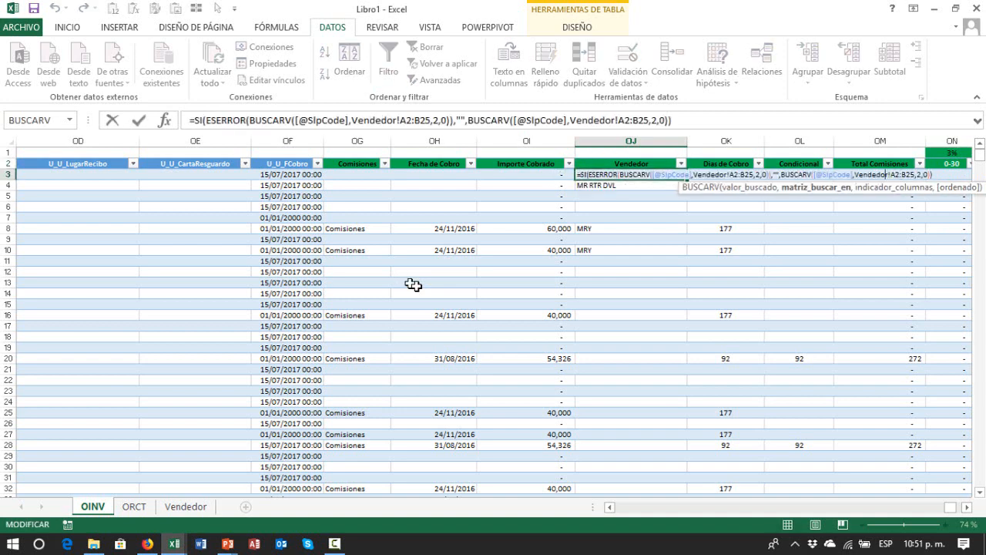
key(Left)
key(Left)
key(Left)
key(Left)
key(Left)
key(Left)
key(Left)
key(Left)
key(Left)
key(Left)
key(Left)
key(Left)
key(Left)
key(Left)
key(Left)
key(Left)
key(Left)
key(Left)
key(Left)
key(Left)
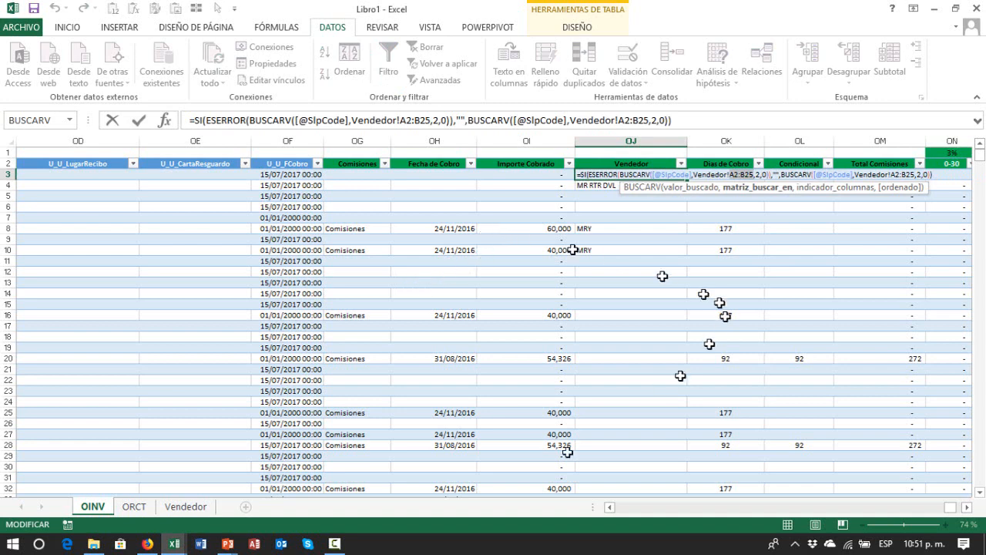
double_click(732, 174)
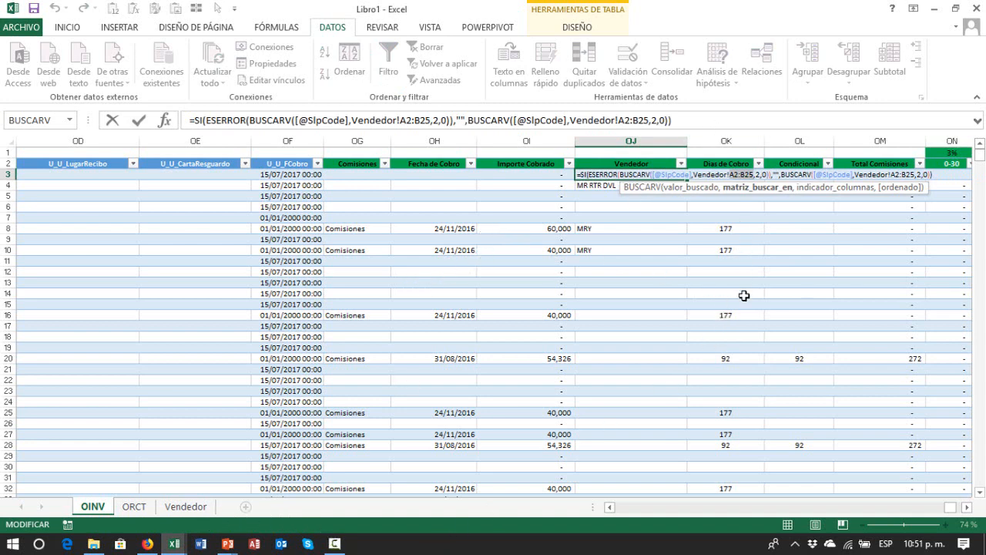
key(F4)
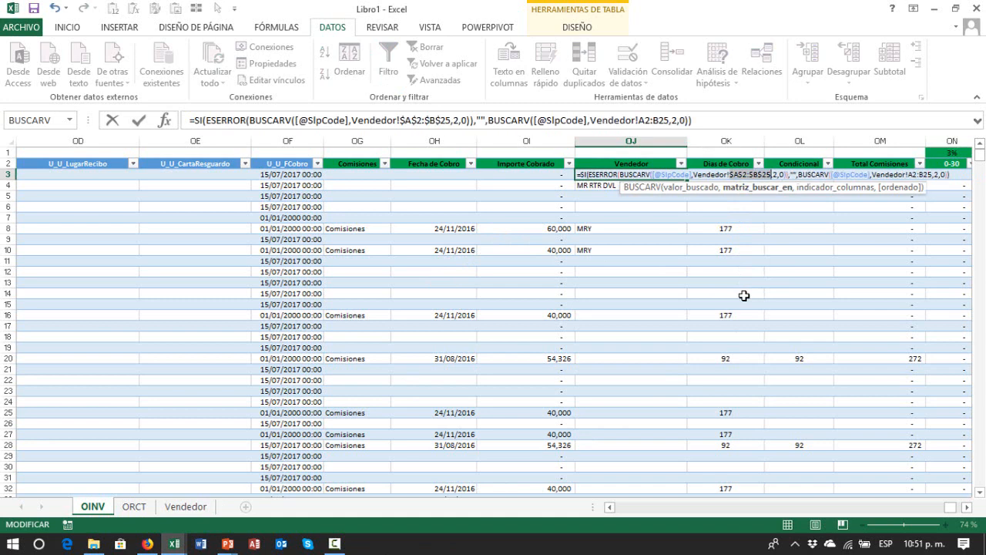
- Make the second BUSCARV's lookup range in the same OJ3 formula absolute, as Vendedor!$A$2:$B$25
key(Right)
key(Right)
key(Right)
key(Right)
key(Right)
key(Right)
key(Right)
key(Right)
key(Right)
key(Right)
key(Right)
key(Right)
key(Right)
key(Right)
key(Right)
key(Right)
key(Right)
key(Right)
key(Right)
key(Right)
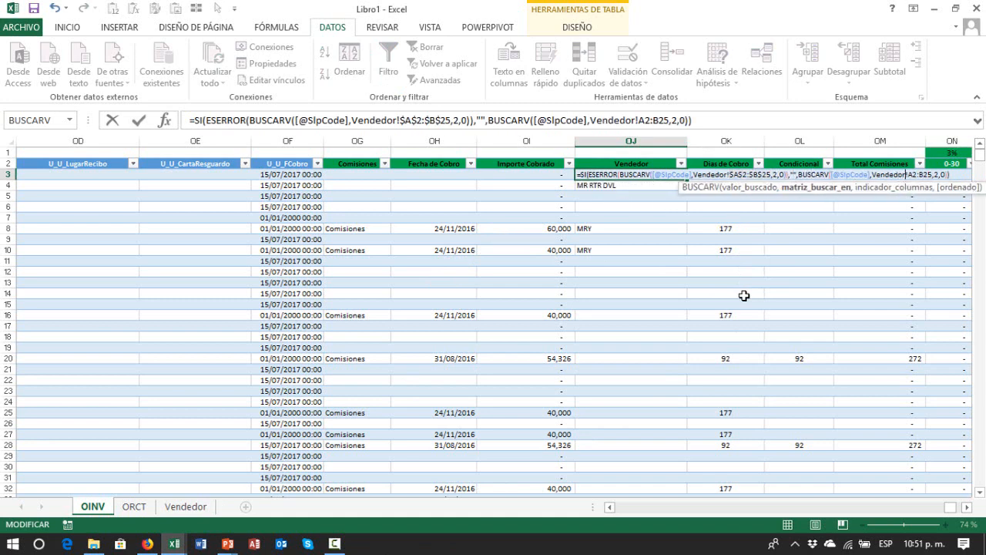
key(Right)
key(Right)
key(F4)
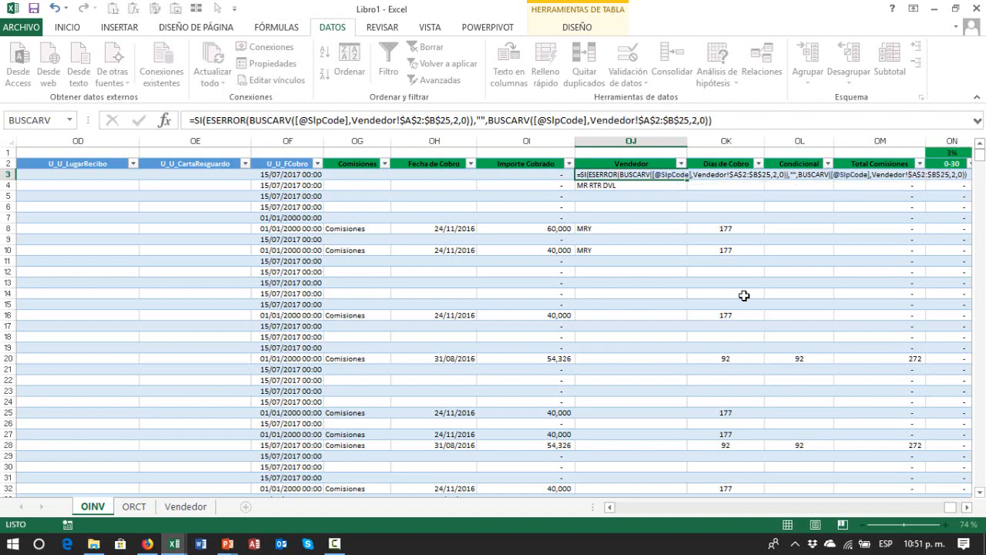
- Commit the absolute-range Vendedor formula in OJ3 and review the column's results down to the table's end and back to the header
key(Return)
key(Down)
key(Down)
key(Down)
key(Down)
key(Down)
key(Down)
key(Down)
key(Down)
key(Down)
key(Down)
key(Down)
key(Down)
key(Down)
key(Down)
key(Down)
key(Down)
key(Down)
key(Down)
key(Down)
key(Down)
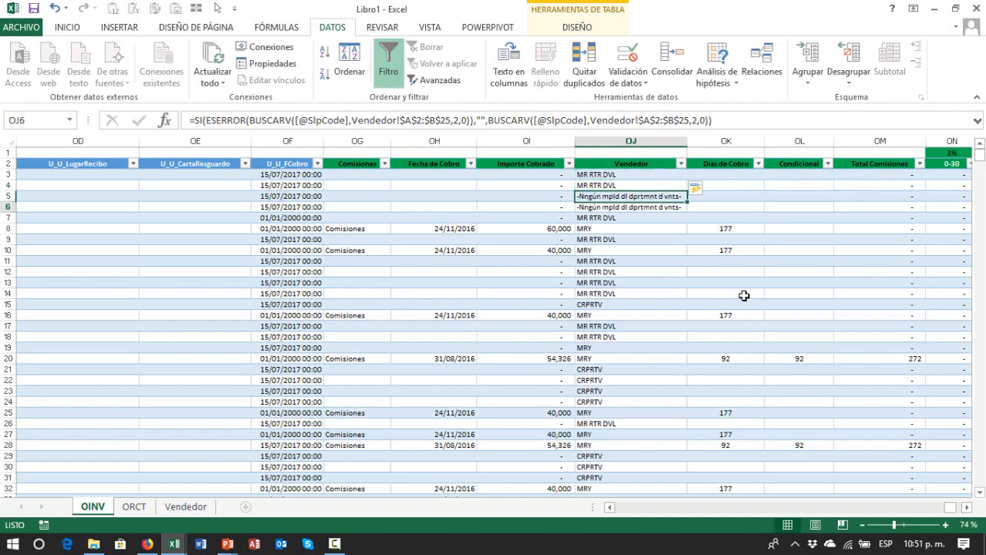
key(ctrl+Down)
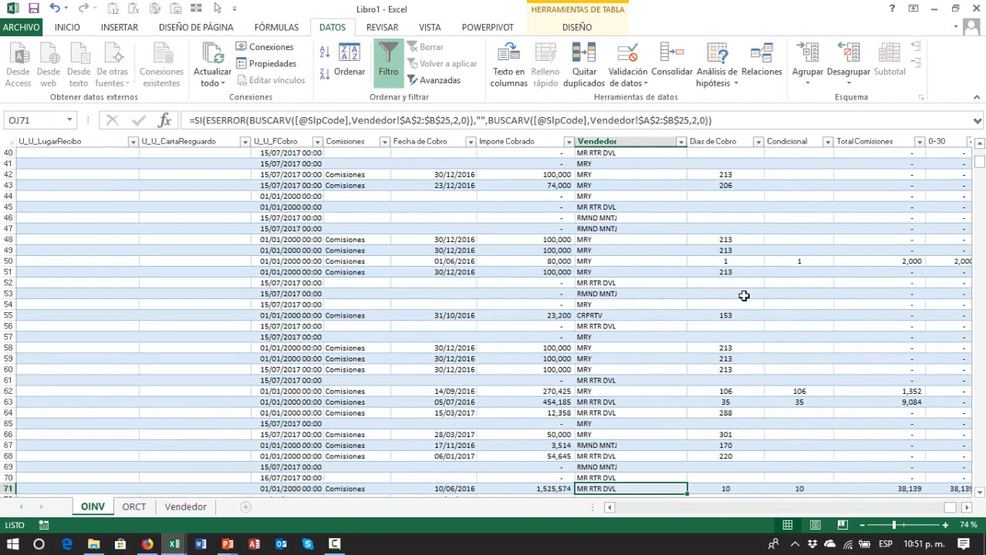
key(Down)
key(Down)
key(Down)
key(Down)
key(Up)
key(Up)
key(Up)
key(Up)
key(Up)
key(Up)
key(Up)
key(Up)
key(Up)
key(Up)
key(Up)
key(Up)
key(Up)
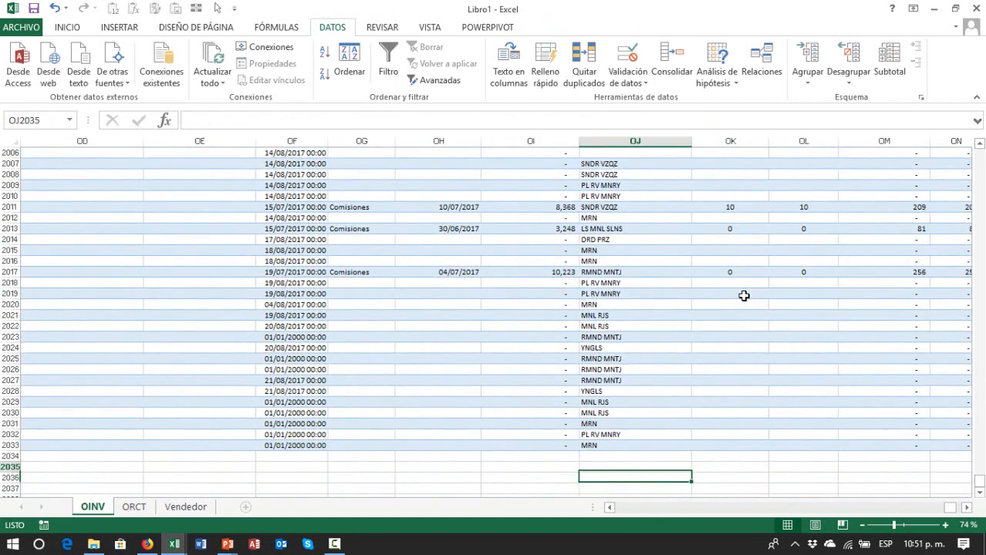
key(ctrl+Up)
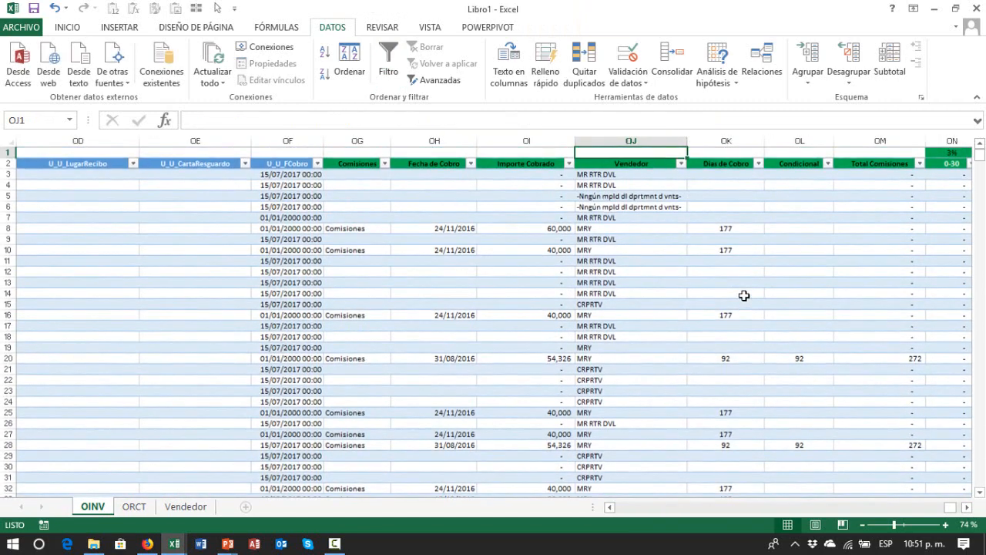
key(Down)
key(Up)
- Examine the parts of the SI(ESERROR(…)) formula in OK3 of the Dias de Cobro column
key(Right)
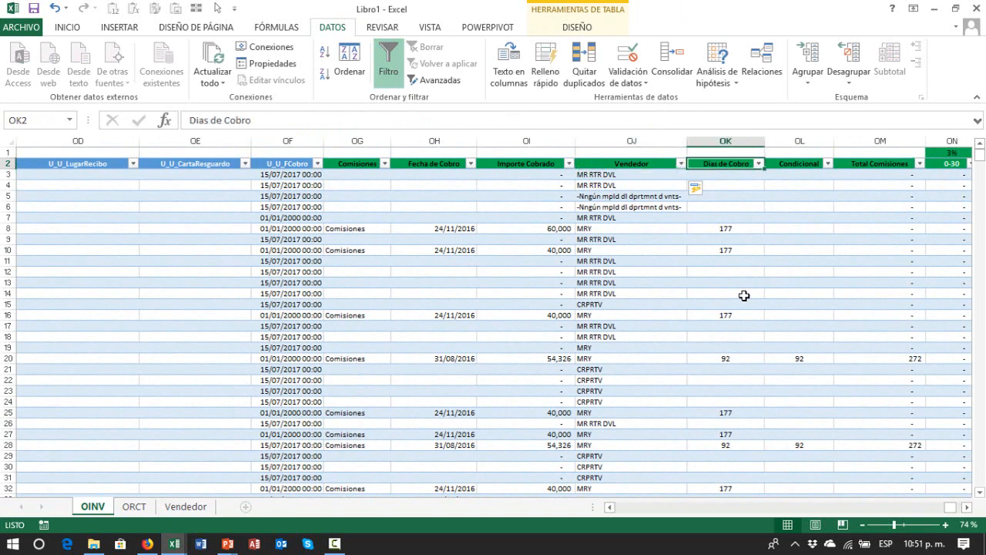
key(Down)
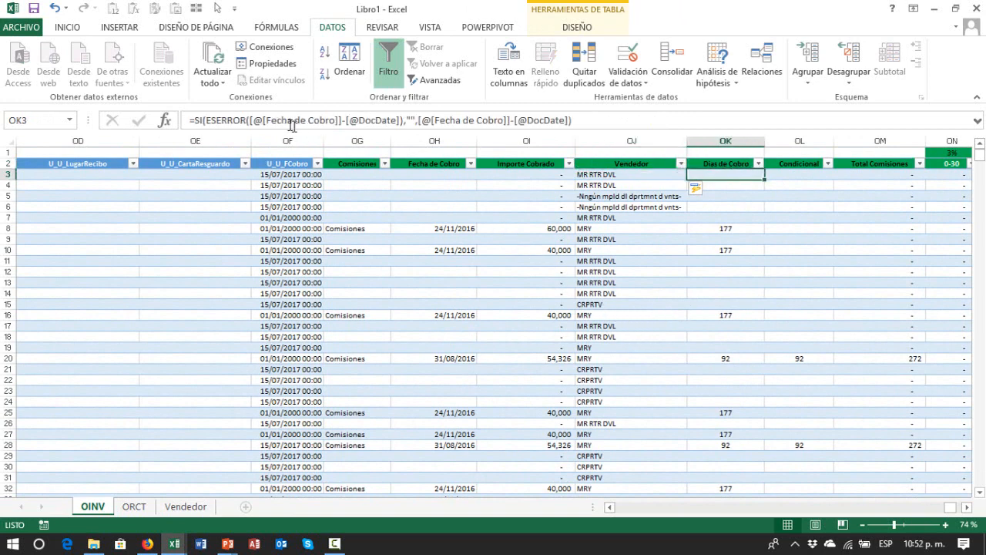
drag(264, 120, 322, 121)
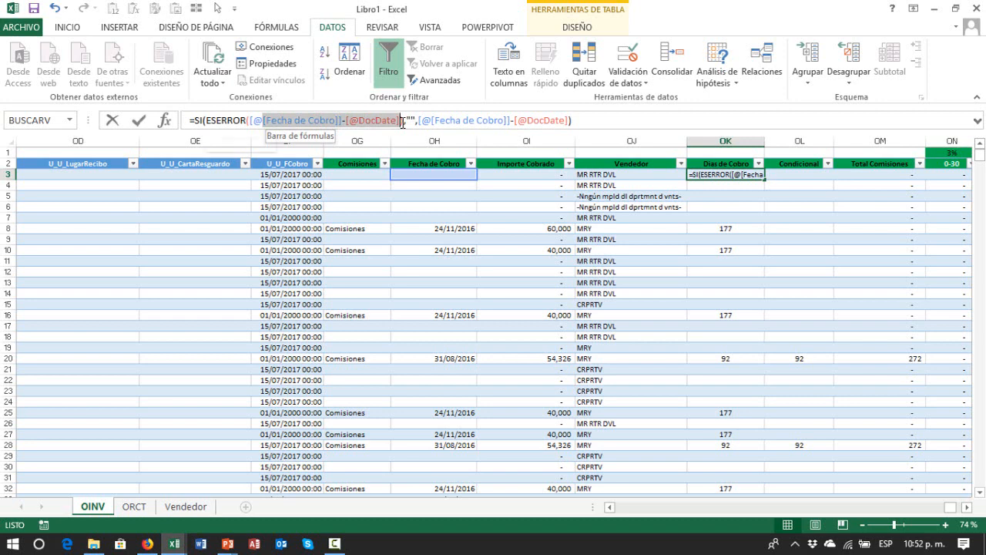
drag(402, 122, 406, 121)
text("")
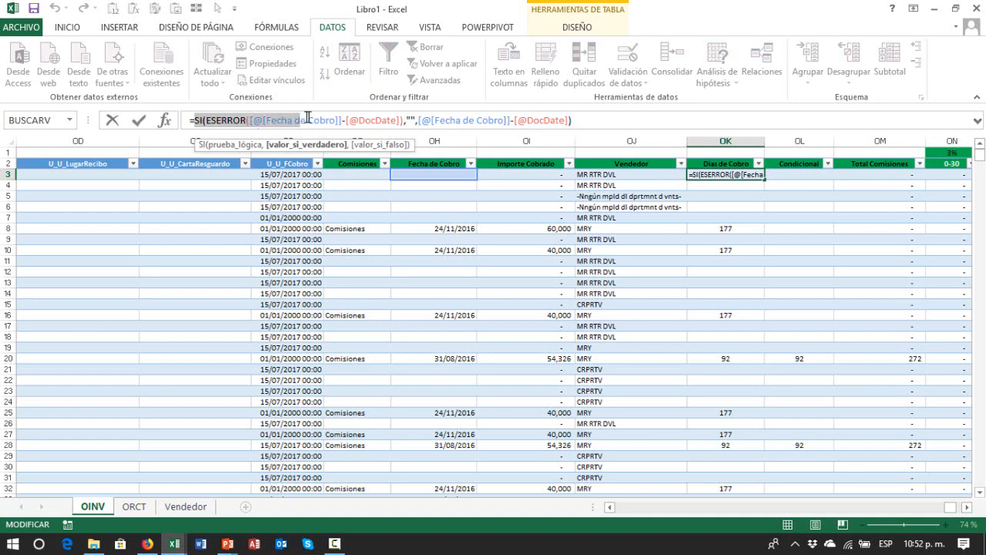
drag(324, 120, 385, 117)
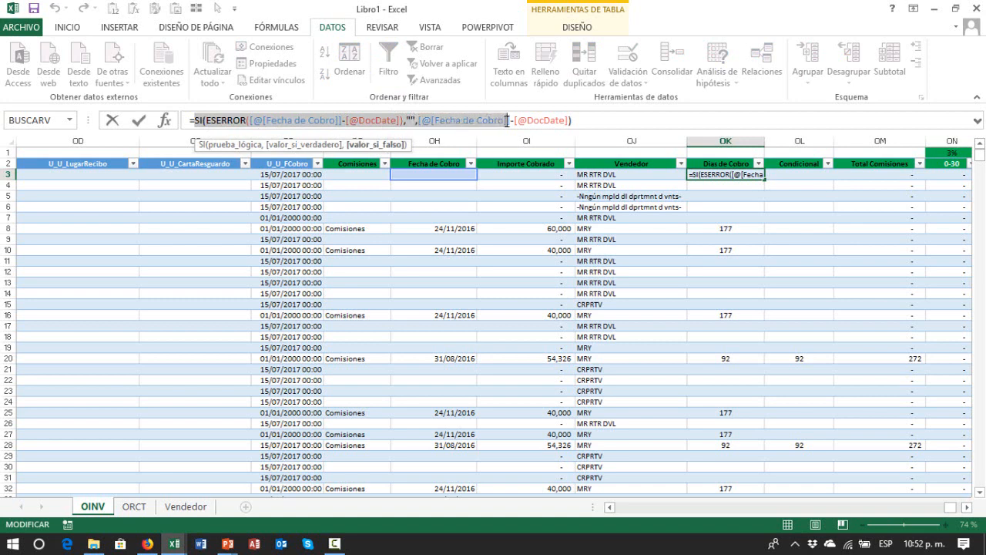
- Inspect the logical test, value-if-true and value-if-false arguments of OK3's SI function, and accept them without edits
key(ctrl+Return)
click(163, 122)
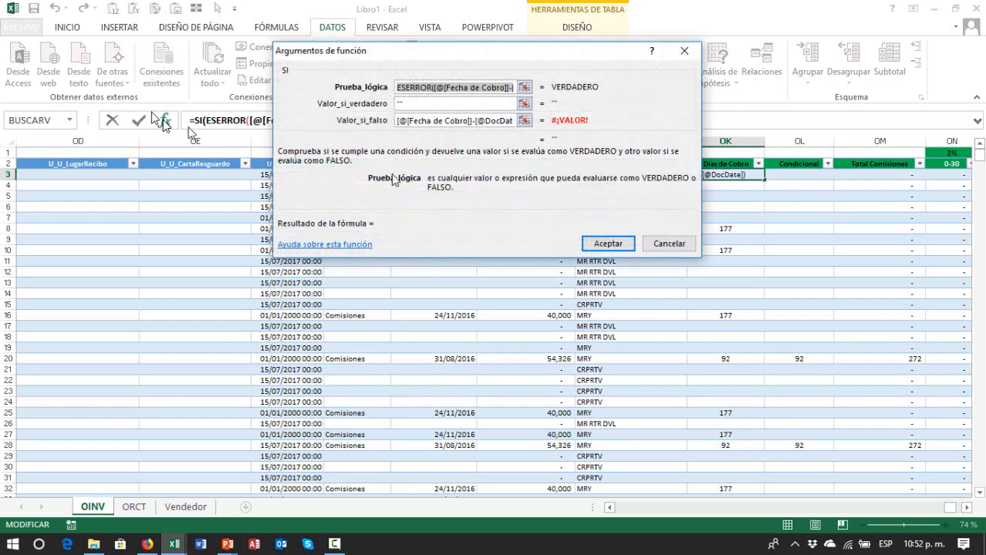
drag(507, 51, 509, 86)
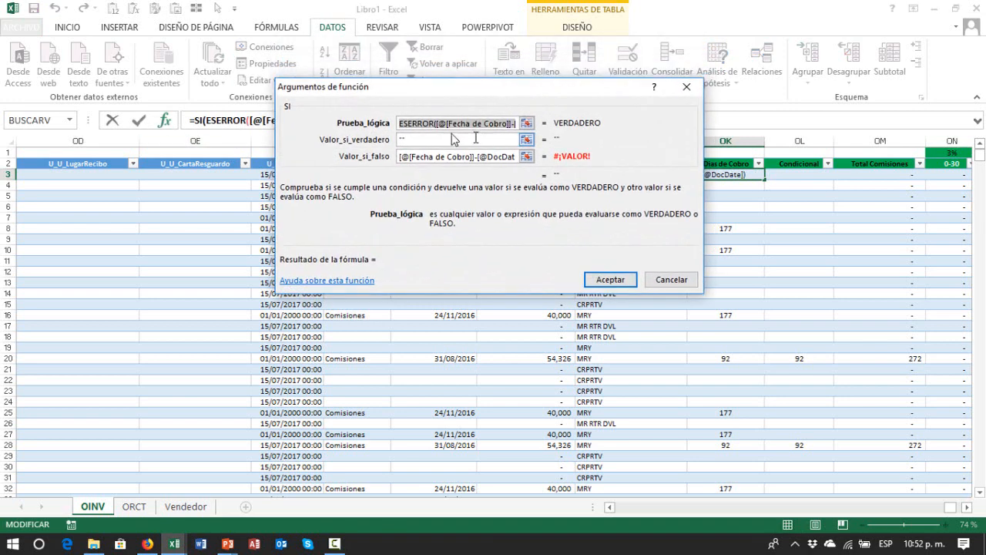
click(425, 124)
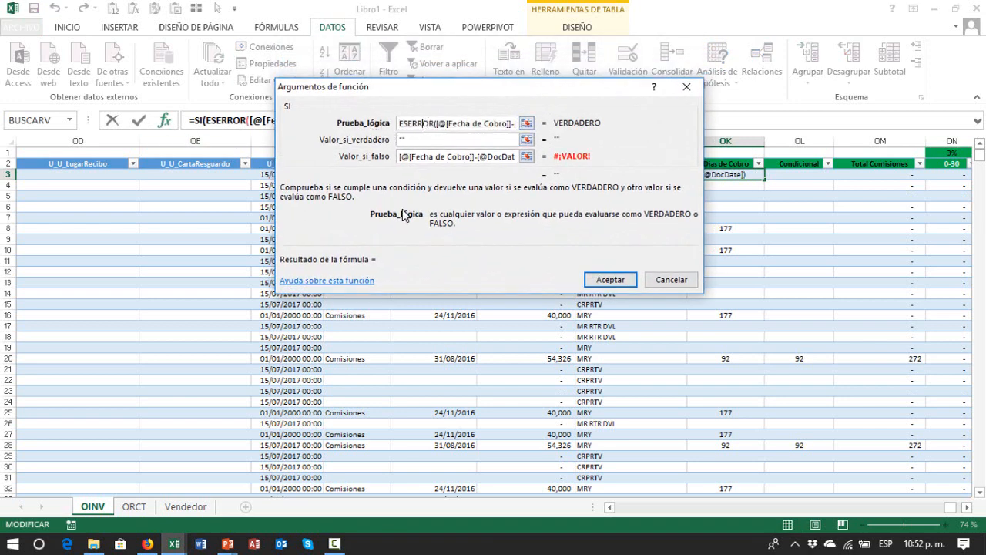
key(Left)
key(Right)
key(Right)
key(Right)
key(Right)
key(Right)
key(Right)
key(Right)
key(Right)
key(Right)
key(Right)
key(Right)
key(Right)
key(Right)
key(Right)
key(Right)
key(Right)
key(Right)
key(Right)
key(Right)
key(Right)
key(Right)
key(Right)
key(Right)
key(Right)
key(Right)
key(Right)
key(Right)
key(Right)
key(Right)
key(Right)
key(Right)
key(Right)
key(Right)
key(Right)
key(Right)
key(Right)
key(Right)
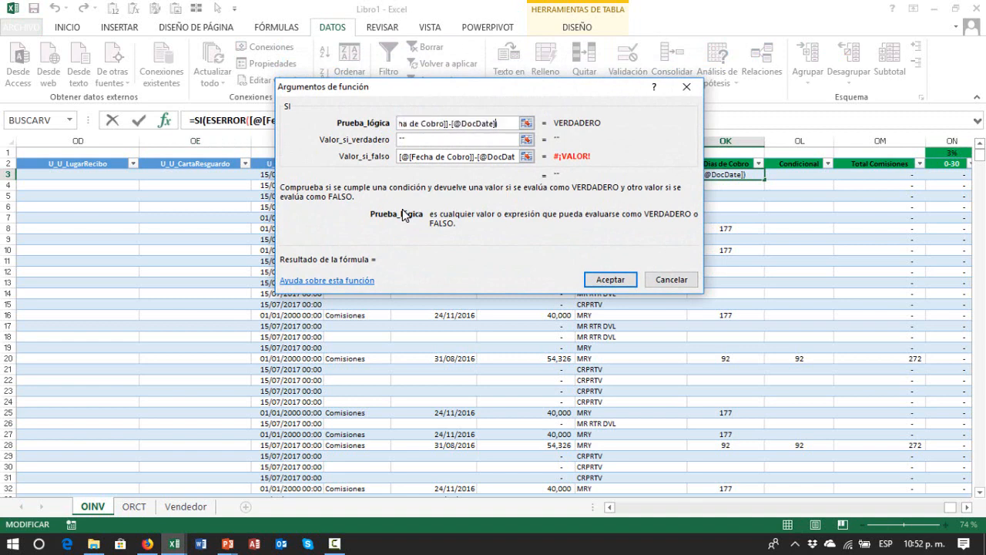
key(Tab)
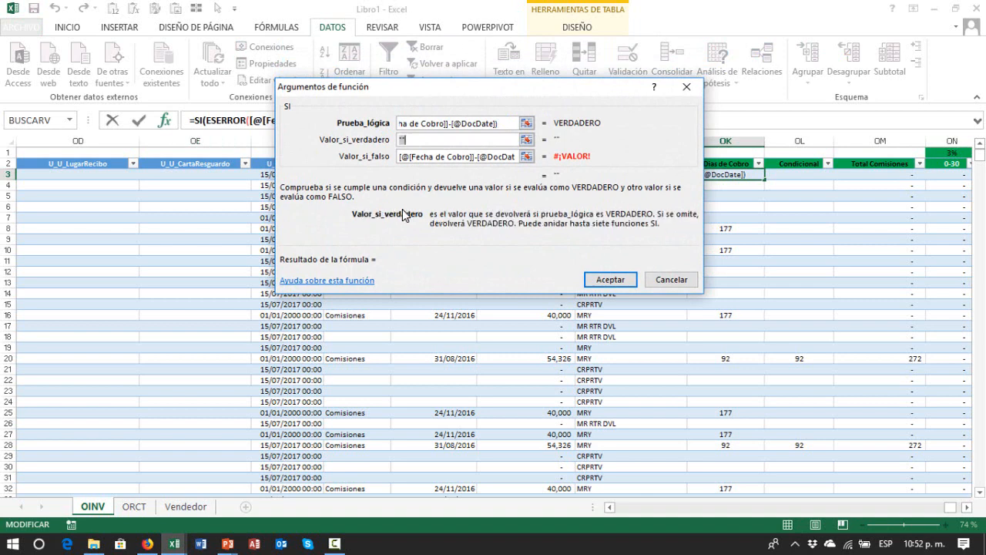
key(Tab)
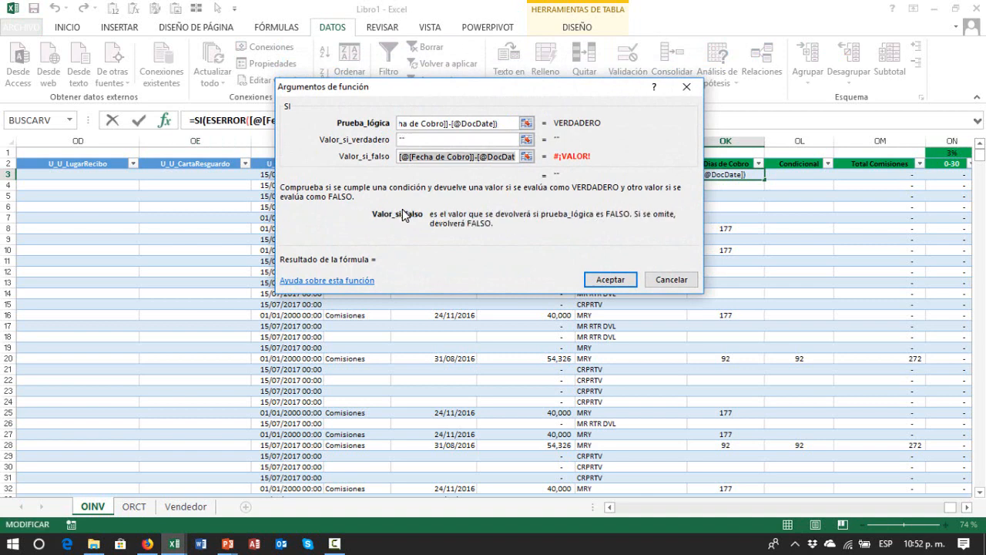
click(612, 280)
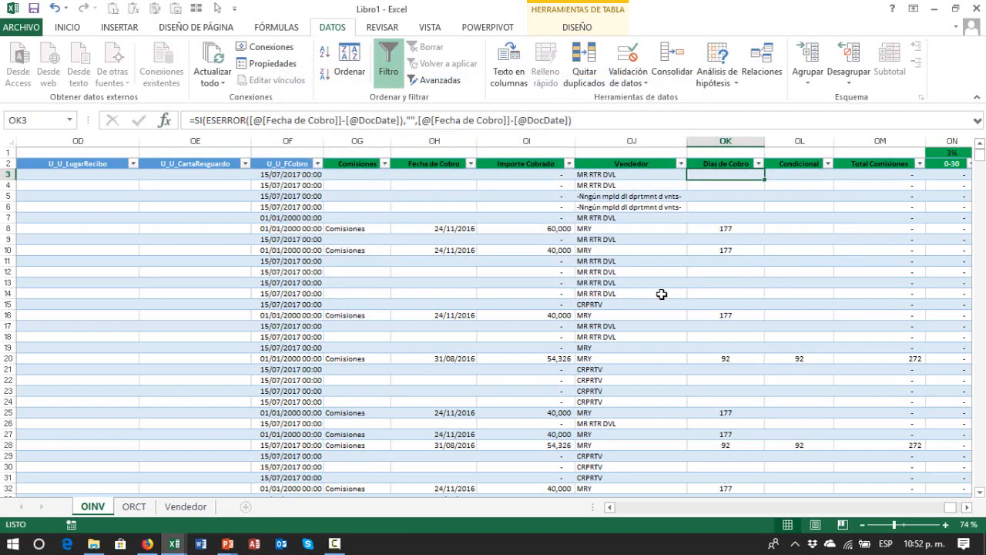
- Check the Fecha de Cobro formula in OH3 that feeds Dias de Cobro, and return to the Dias de Cobro header
key(Left)
key(Left)
key(Left)
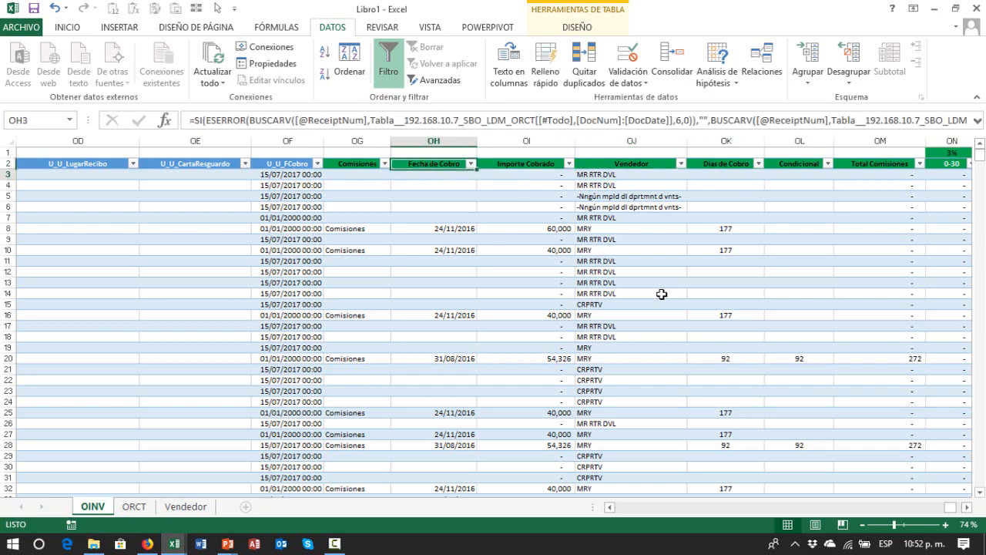
key(Up)
key(Down)
key(Right)
key(Right)
key(Right)
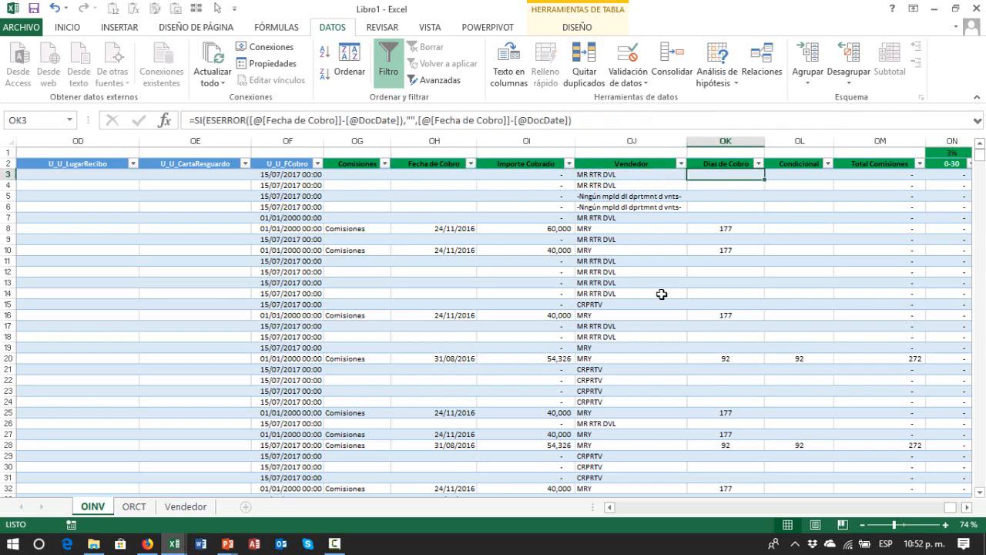
key(Up)
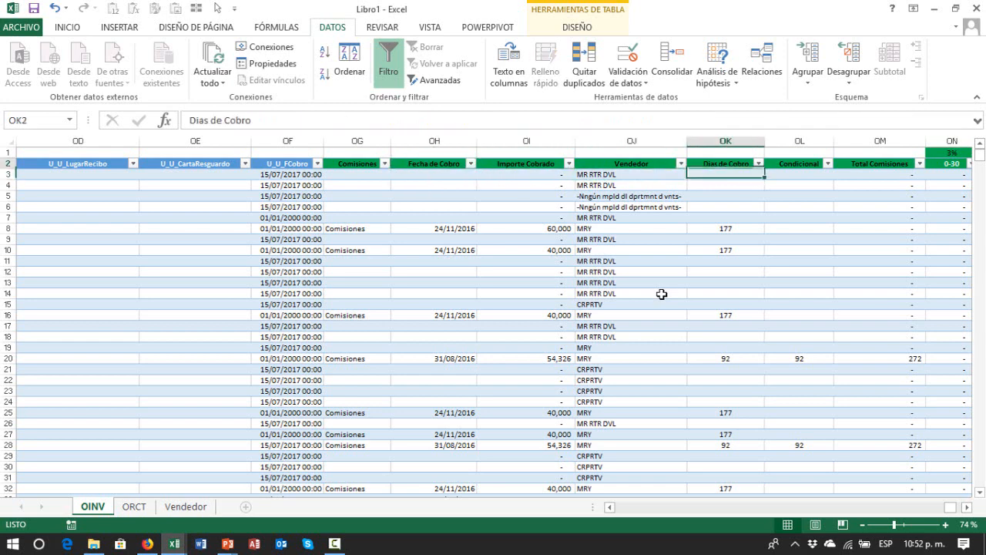
- Locate the DocDate column near the start of the OINV table and examine its first dates
key(ctrl+Left)
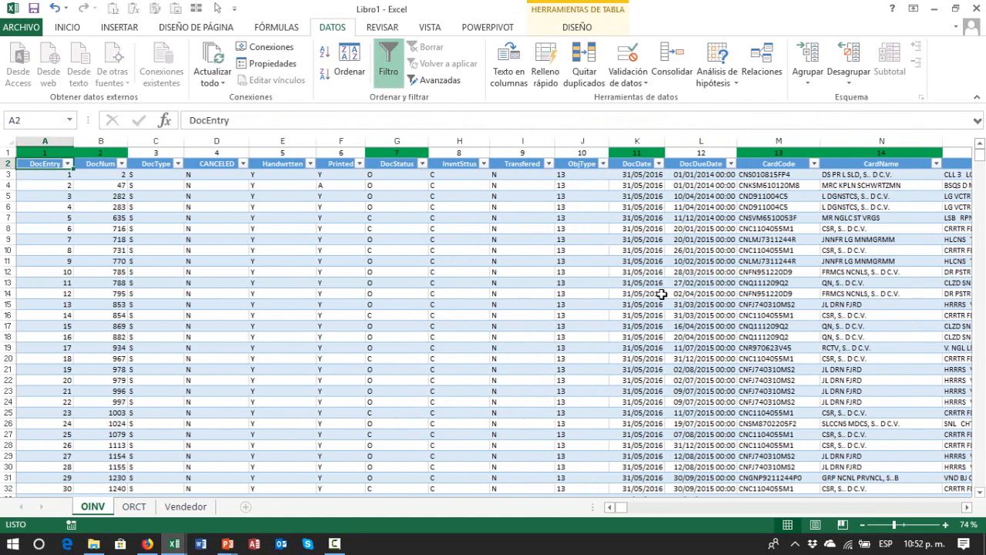
key(Right)
key(Right)
key(Right)
key(Right)
key(Right)
key(Right)
key(Right)
key(Right)
key(Right)
key(Right)
key(shift+Down)
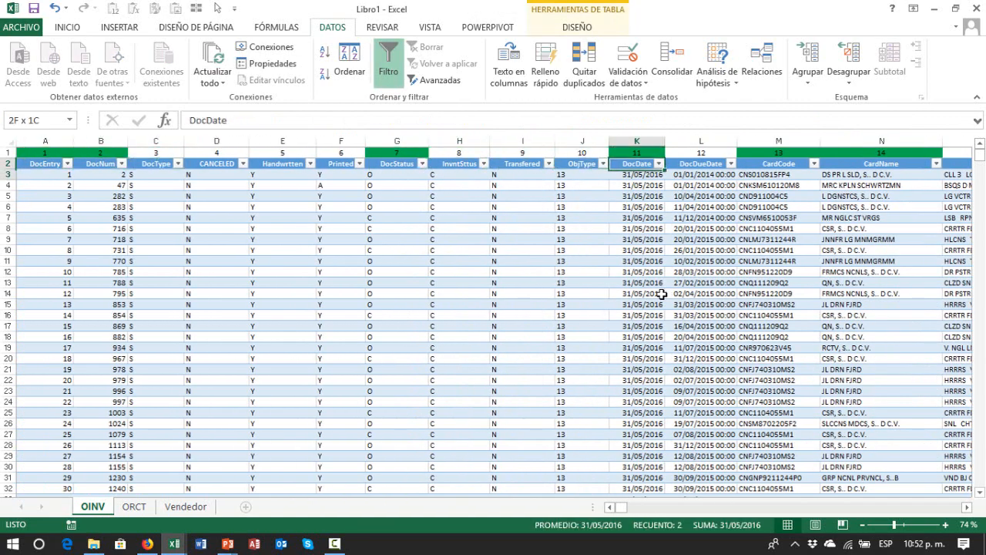
key(shift+Down)
key(shift+Down)
key(shift+Down)
key(shift+Down)
key(shift+Down)
key(shift+Down)
key(shift+Down)
key(shift+Down)
key(Up)
key(Down)
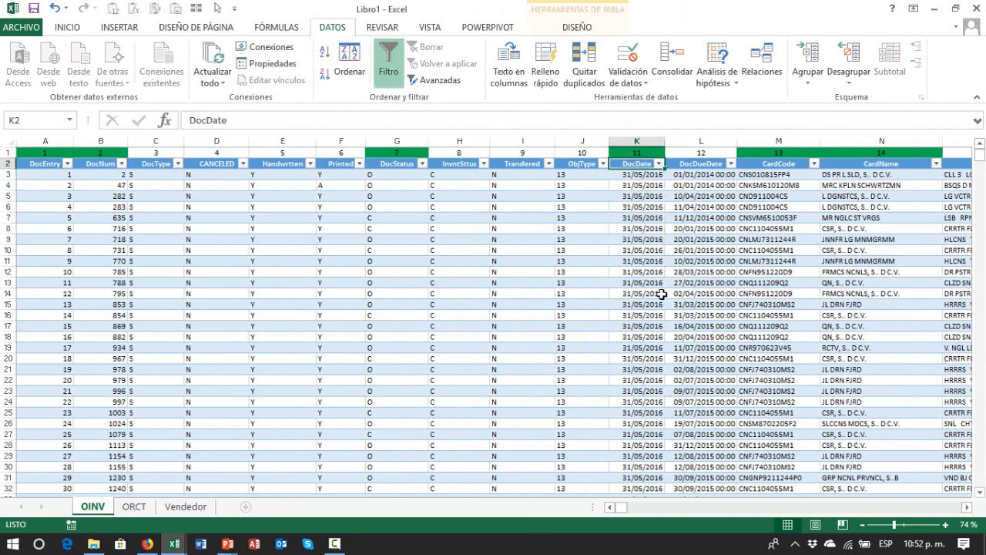
- Trace the Fecha de Cobro and DocDate cells referenced by the Dias de Cobro formula in OK8, leaving the formula unedited
key(ctrl+Right)
key(Left)
key(Left)
key(Left)
key(Left)
key(Left)
key(Left)
key(Left)
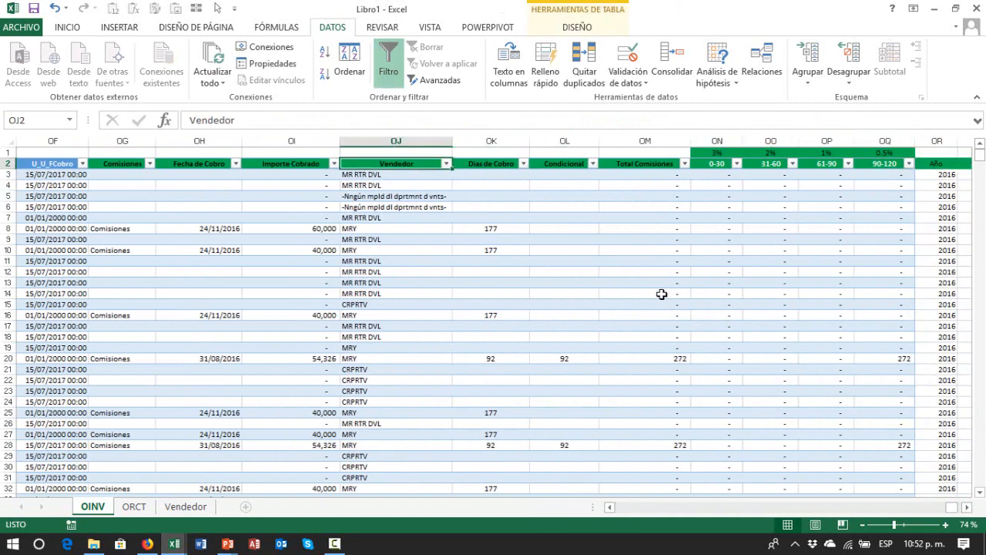
key(Right)
key(Down)
key(Down)
key(Down)
key(Down)
key(Down)
key(Down)
key(F2)
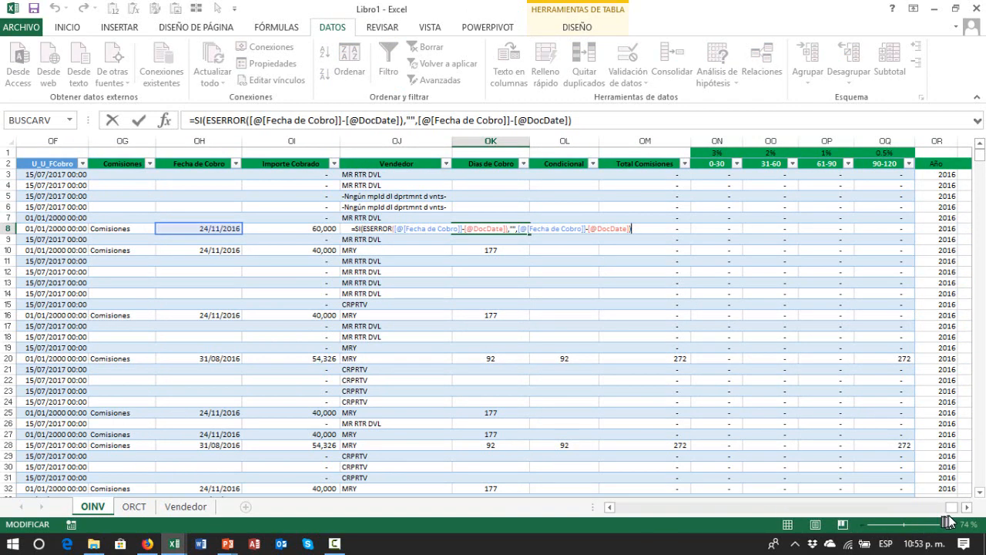
drag(953, 510, 618, 506)
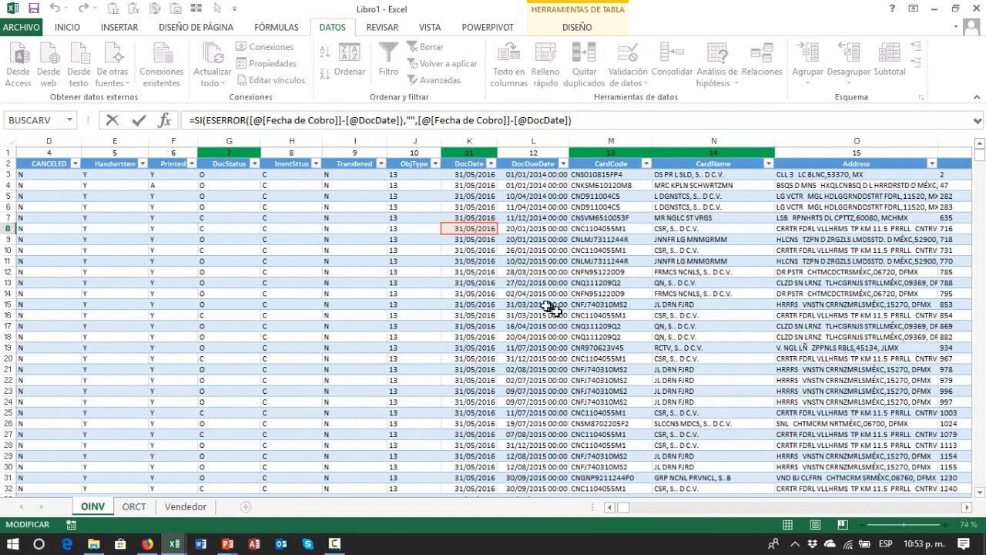
key(Escape)
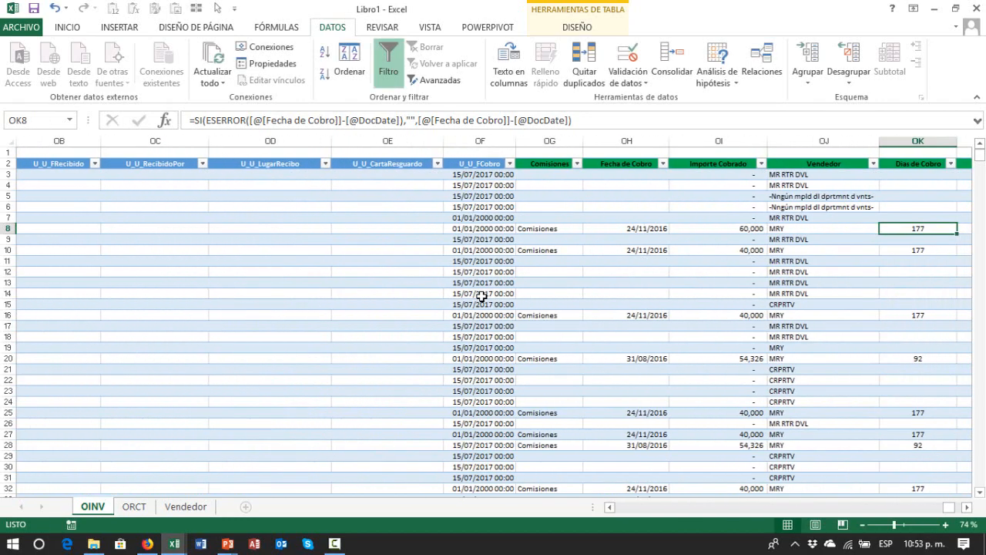
key(F2)
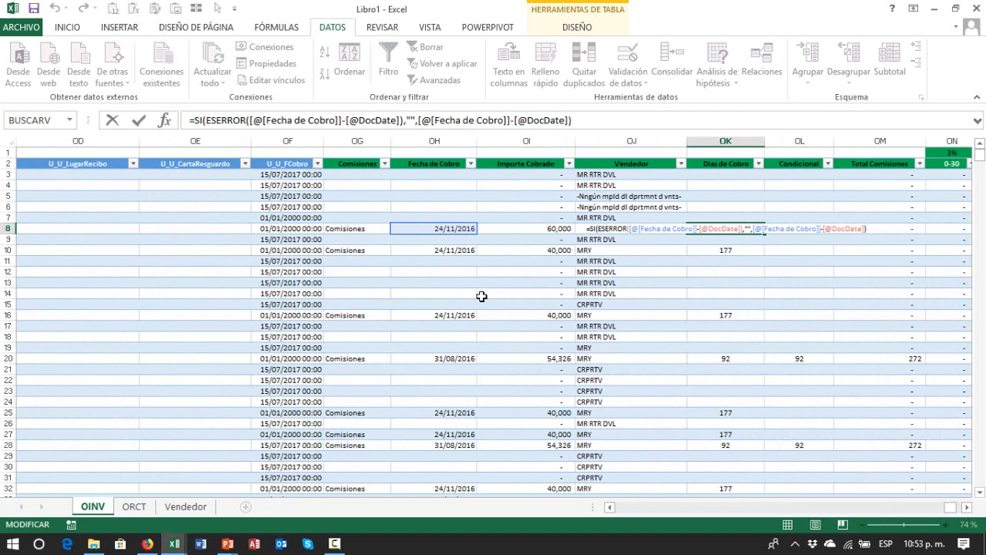
key(Escape)
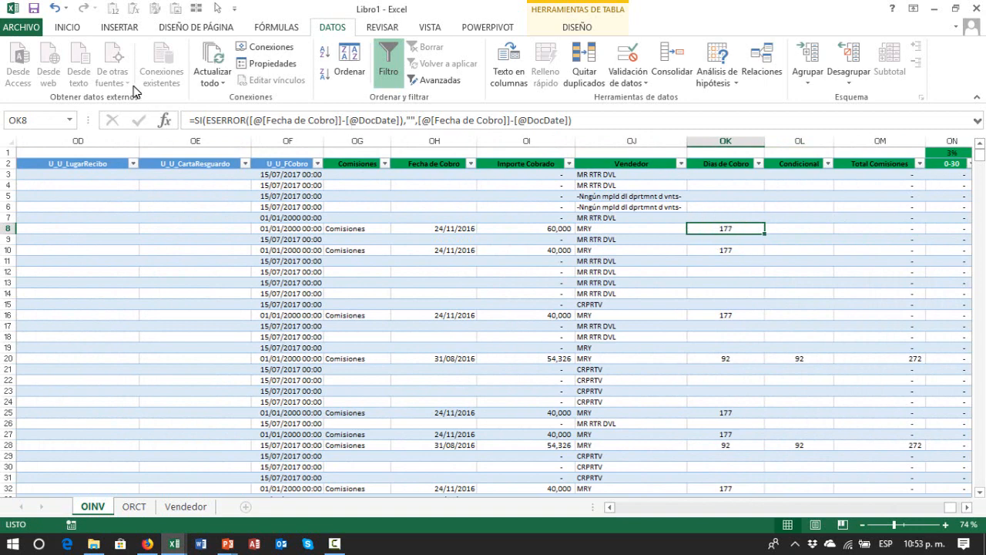
- Apply the General number format to the whole Dias de Cobro column
click(70, 31)
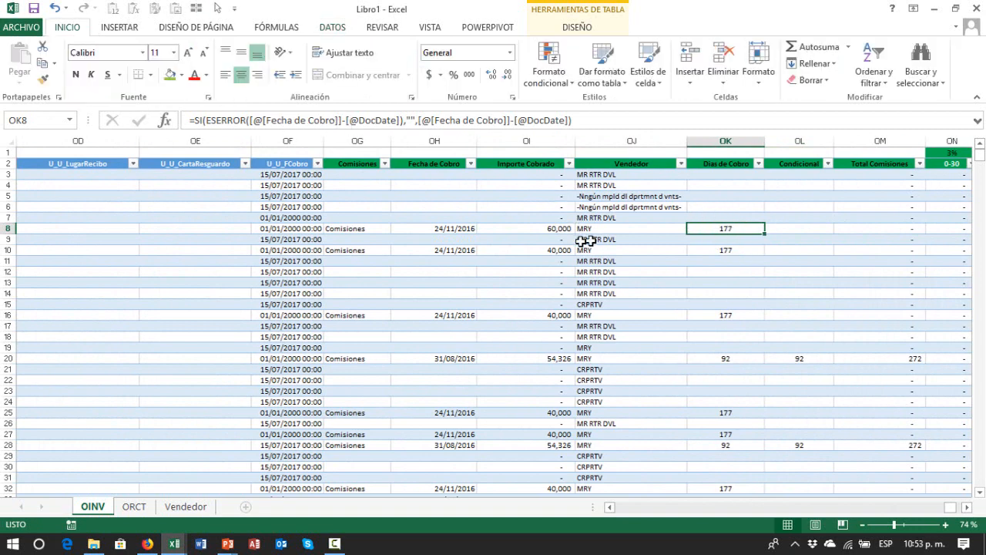
click(730, 144)
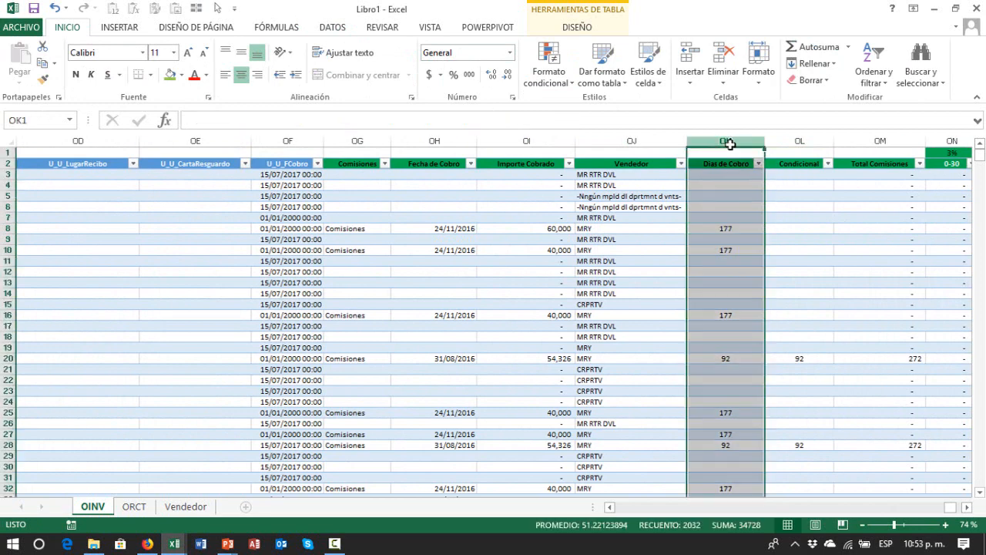
click(509, 53)
click(483, 77)
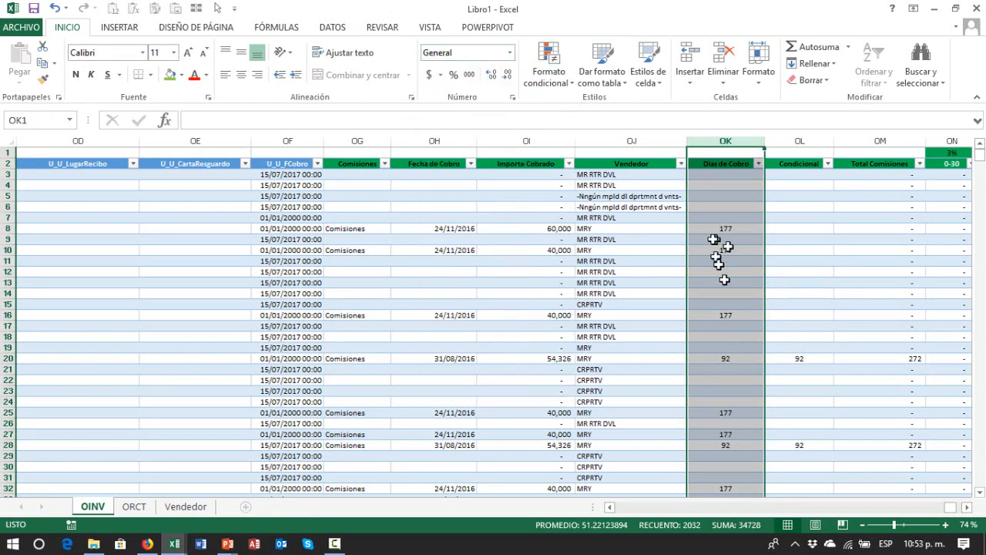
- Try the thousands number format with adjusted decimals on the Dias de Cobro column, then restore the General format
click(469, 75)
click(490, 75)
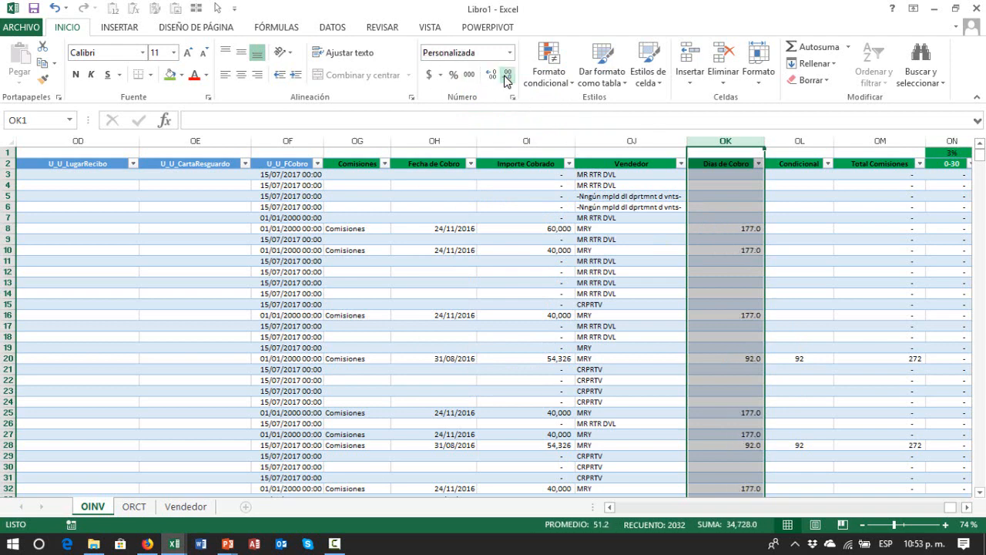
click(490, 75)
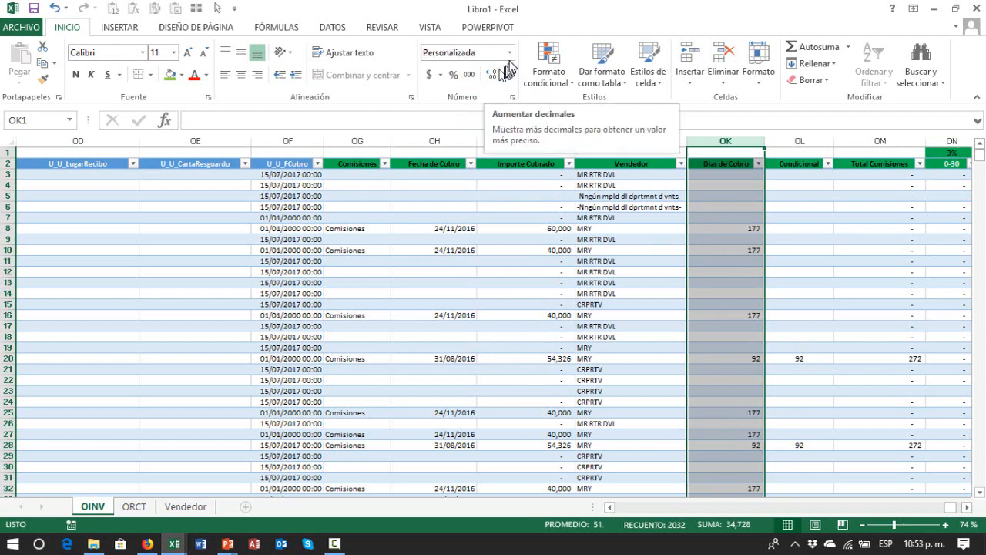
click(509, 52)
click(479, 75)
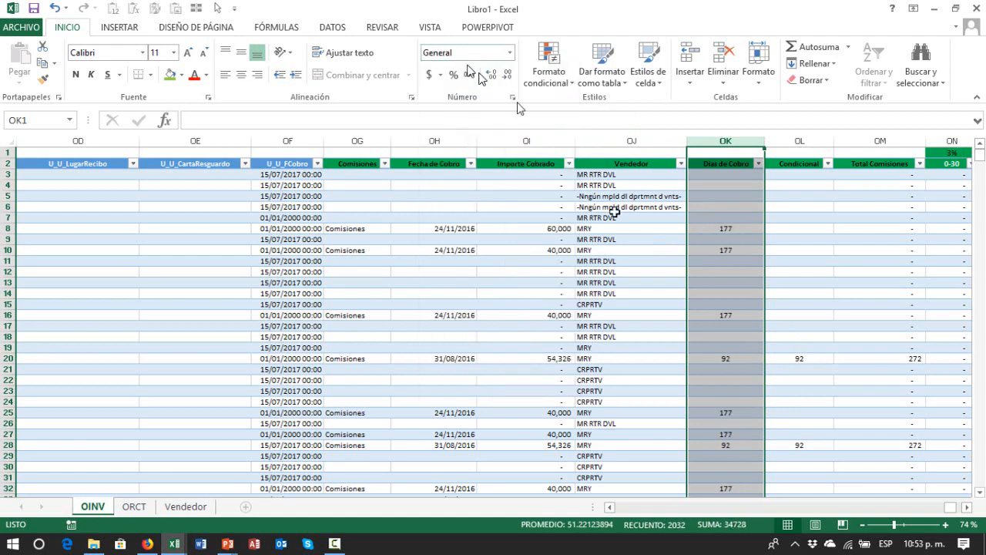
- Inspect the formula in the Dias de Cobro column at row 8
click(731, 229)
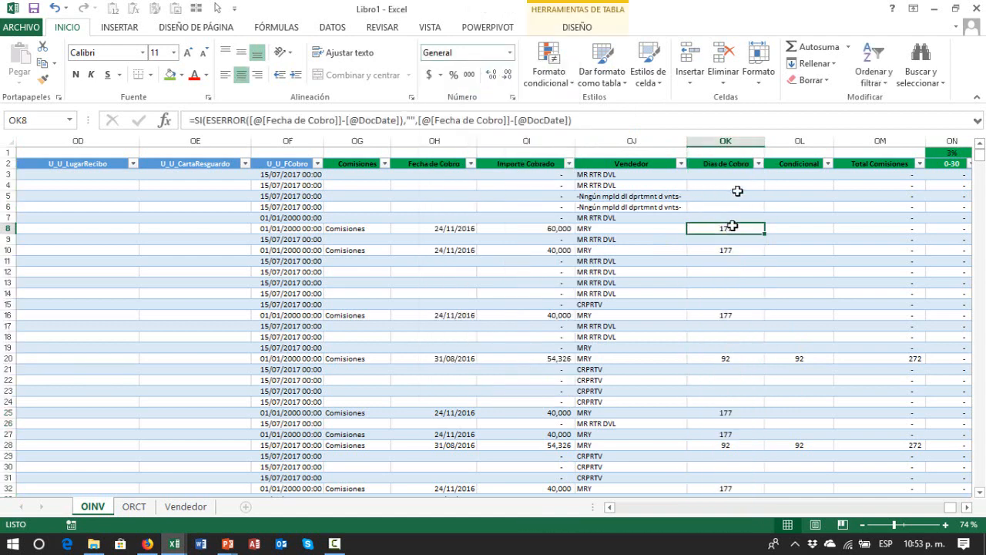
click(723, 144)
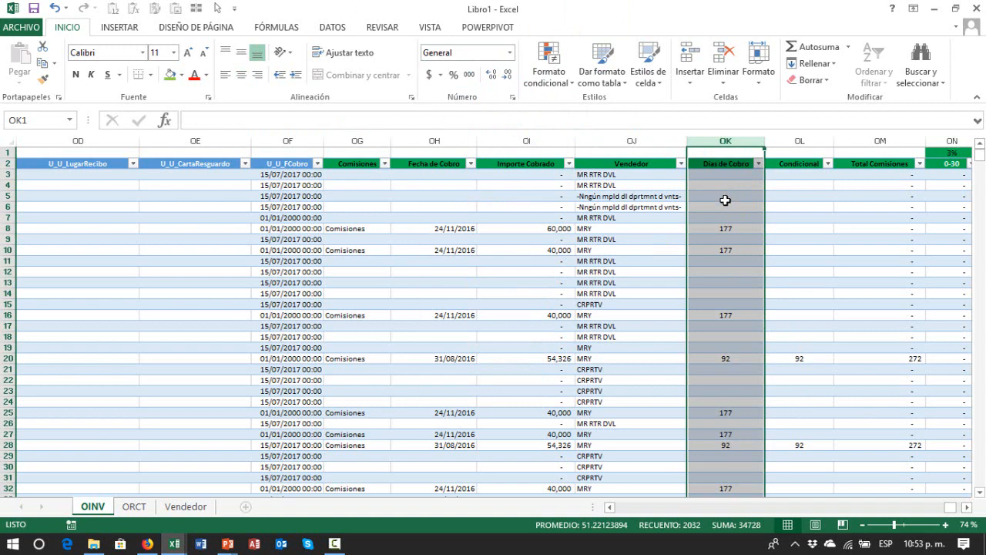
click(741, 239)
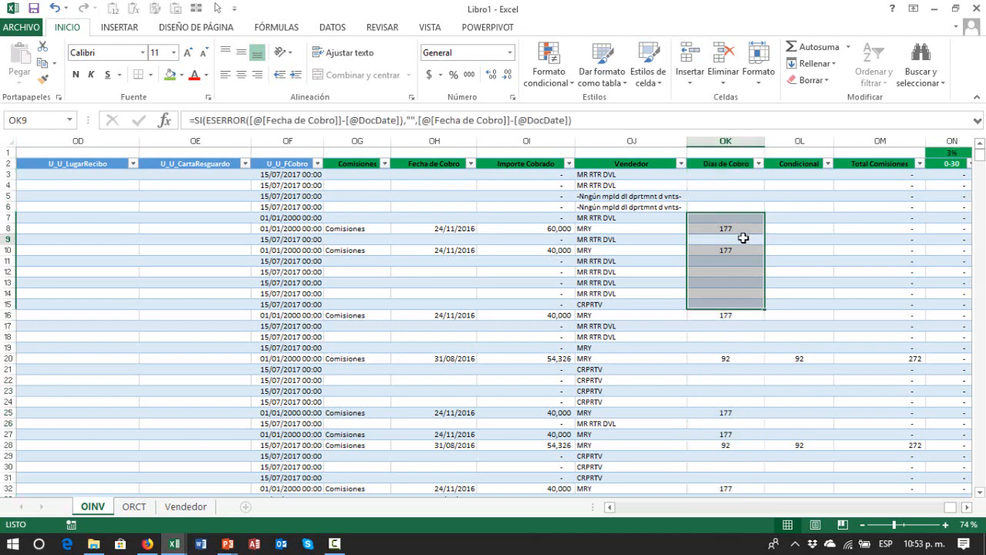
key(Up)
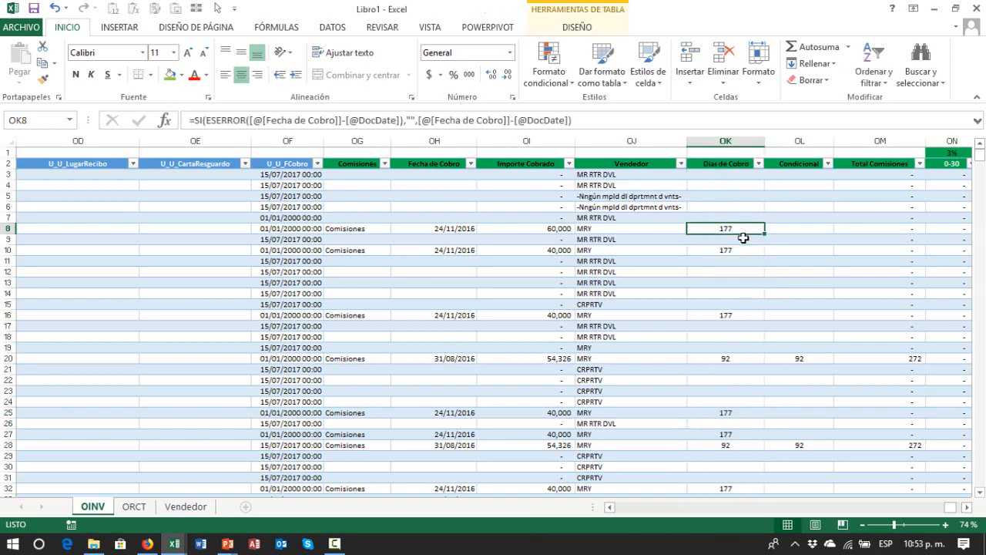
- Inspect the SUMA formula in the first data cell of the Total Comisiones column
key(Right)
key(Right)
key(Right)
key(Right)
key(Left)
key(Left)
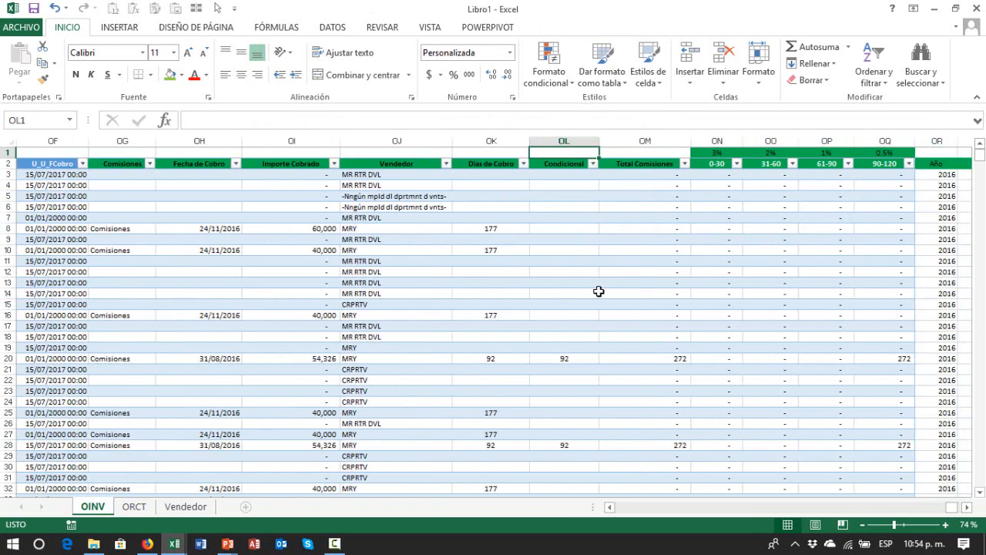
key(Down)
key(Right)
key(Down)
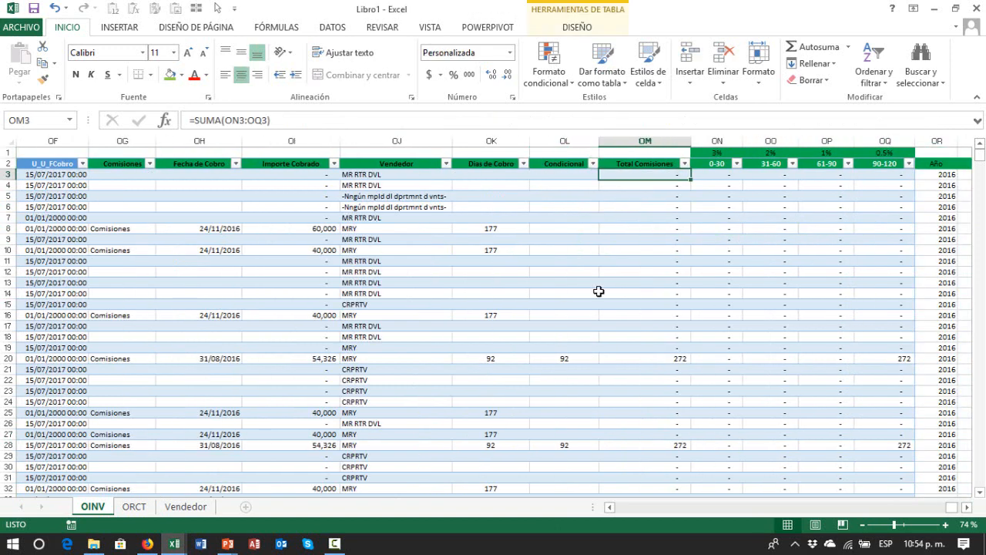
key(F2)
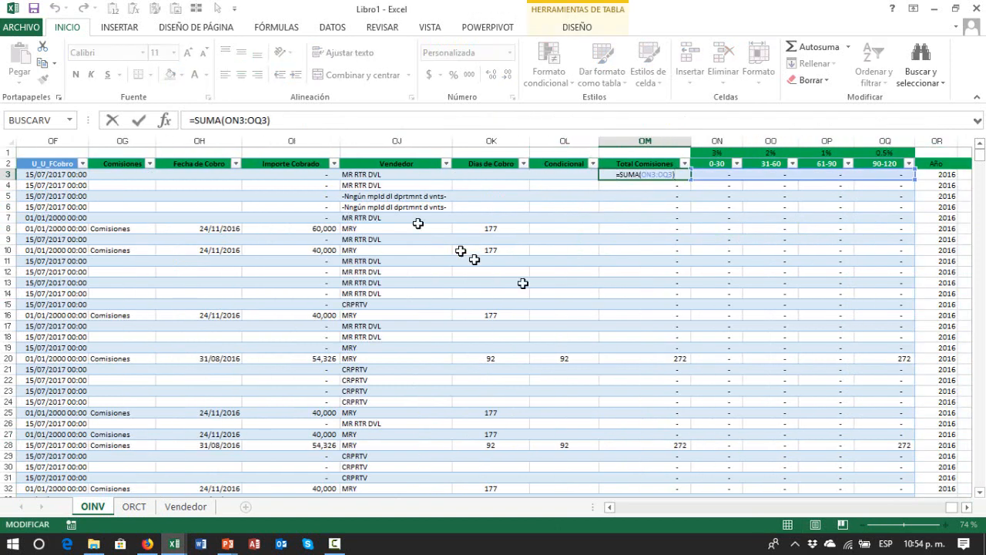
key(Escape)
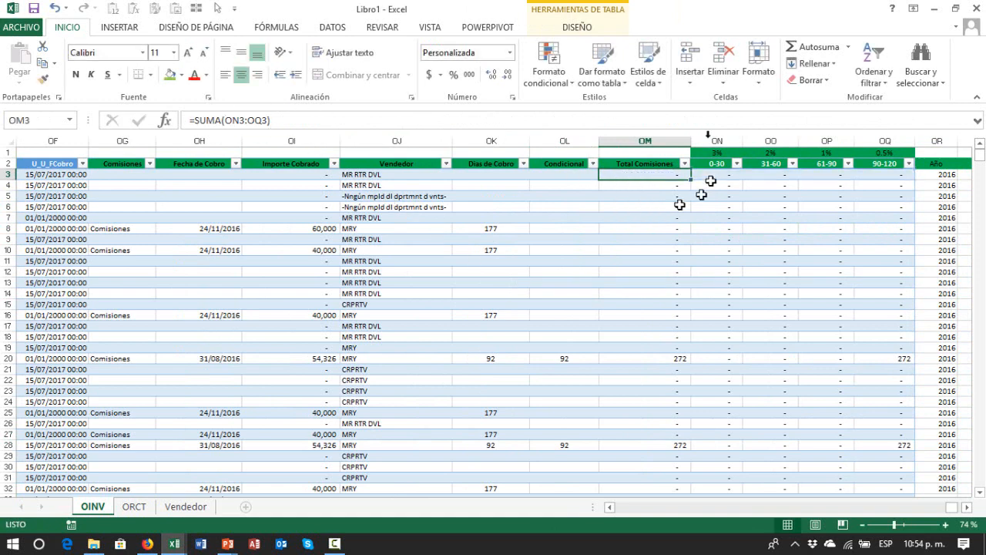
- Rebuild the Total Comisiones formula in row 3 with AutoSum, adding up the row's 0-30 through 90-120 columns
click(814, 50)
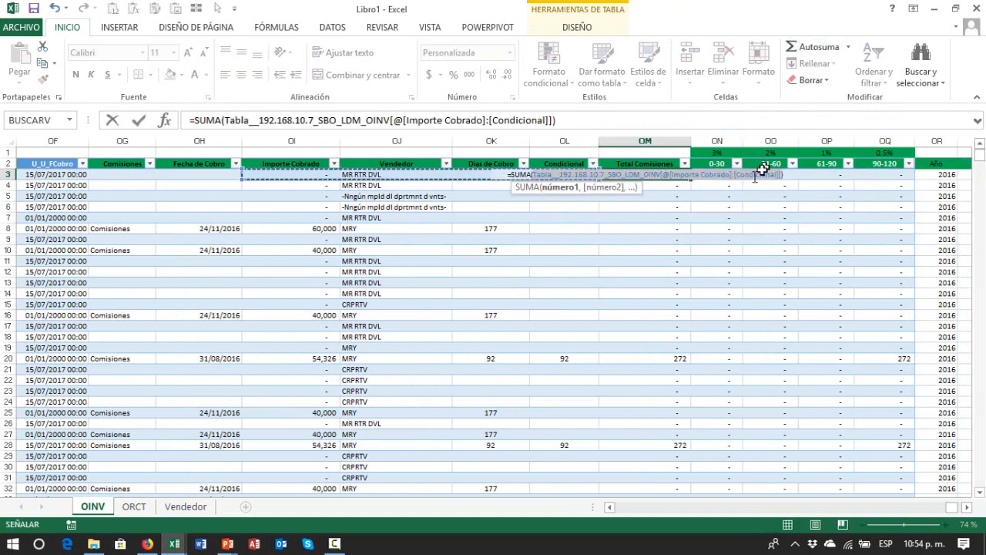
click(708, 187)
key(Up)
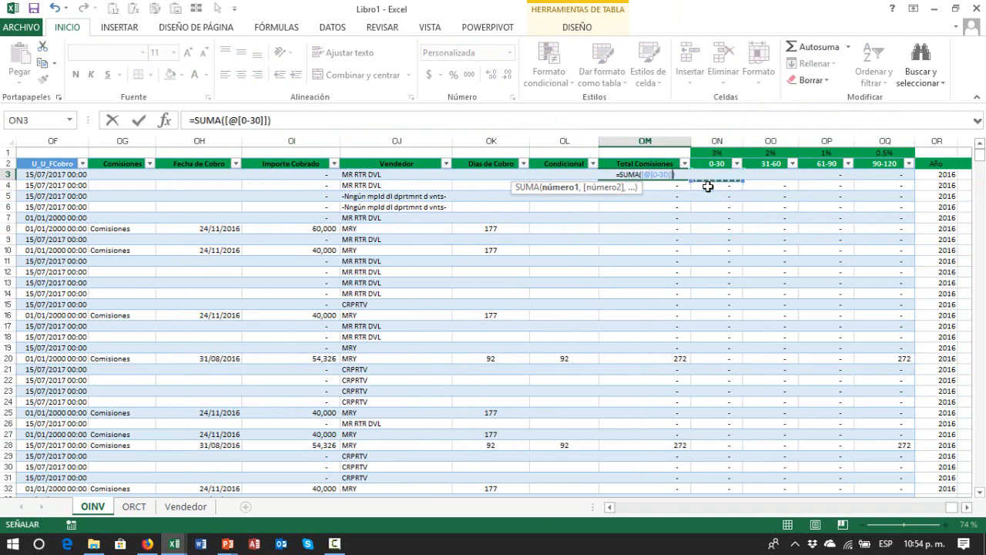
key(Up)
key(Left)
key(Right)
key(Down)
key(shift+Right)
key(shift+Right)
key(shift+Right)
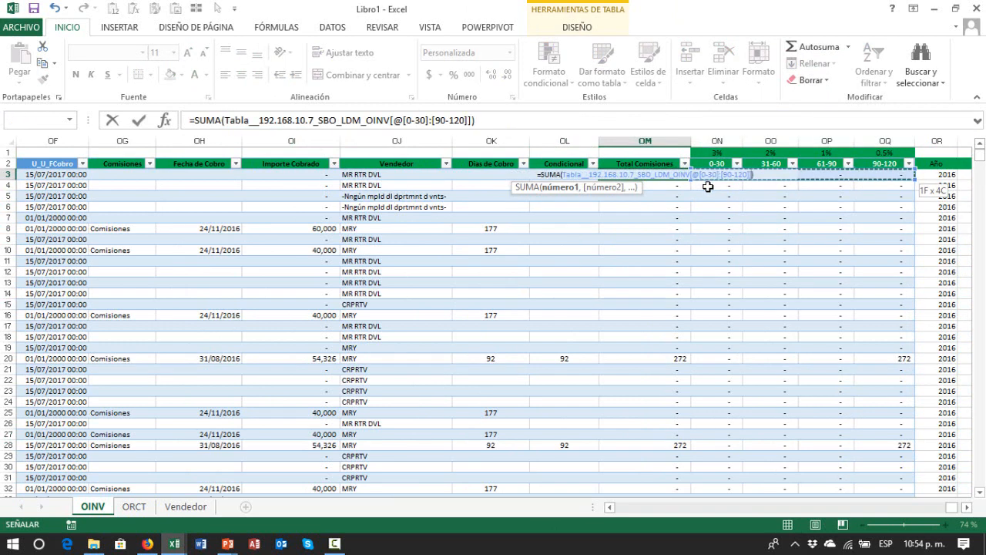
key(Return)
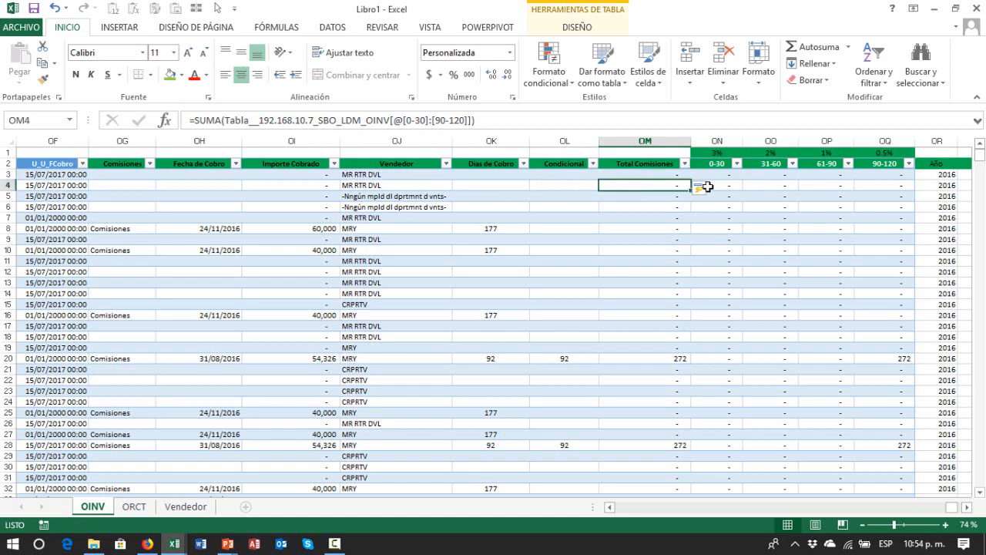
- Review the SUMA formula row by row down the Total Comisiones column
key(Down)
key(Down)
key(Down)
key(Down)
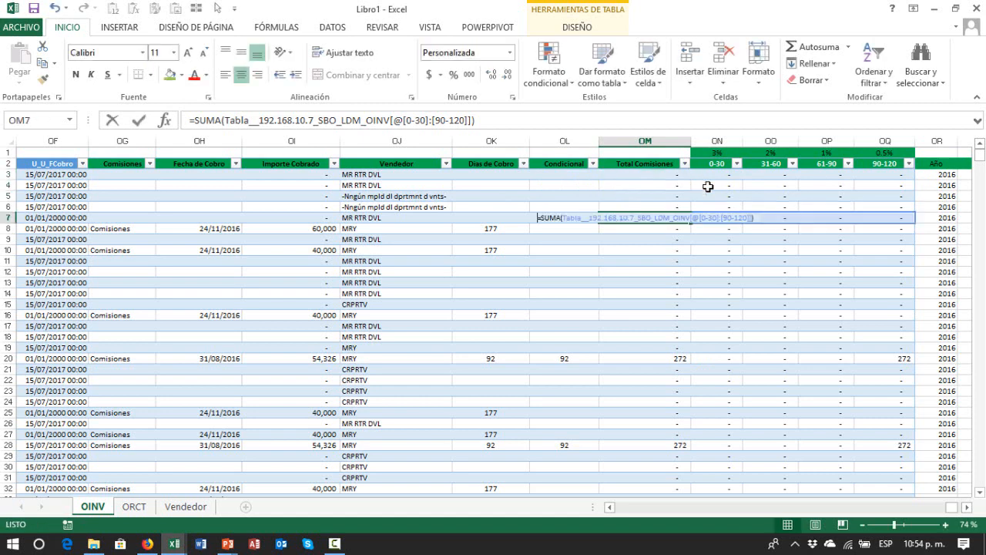
key(Down)
key(Down)
key(Down)
key(Down)
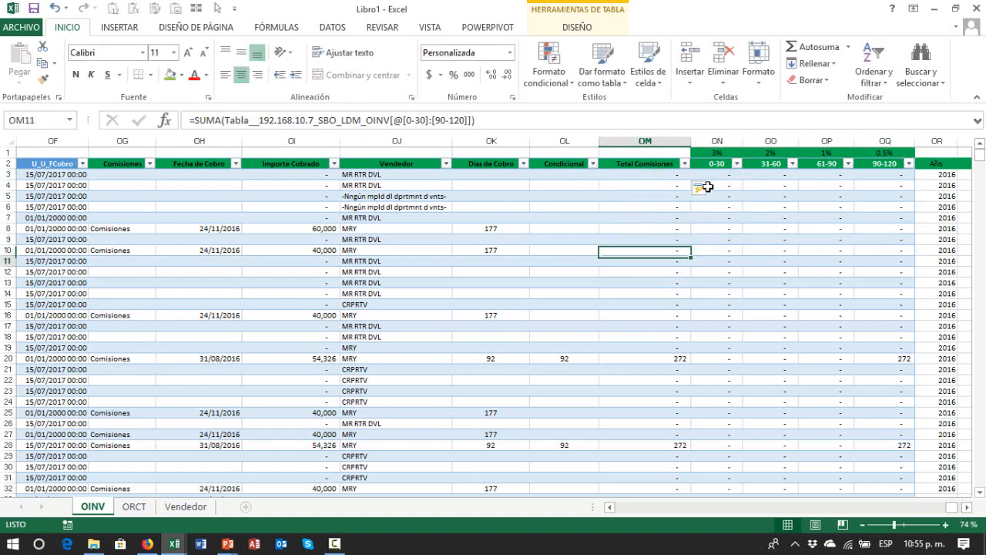
key(Down)
key(Down)
key(Down)
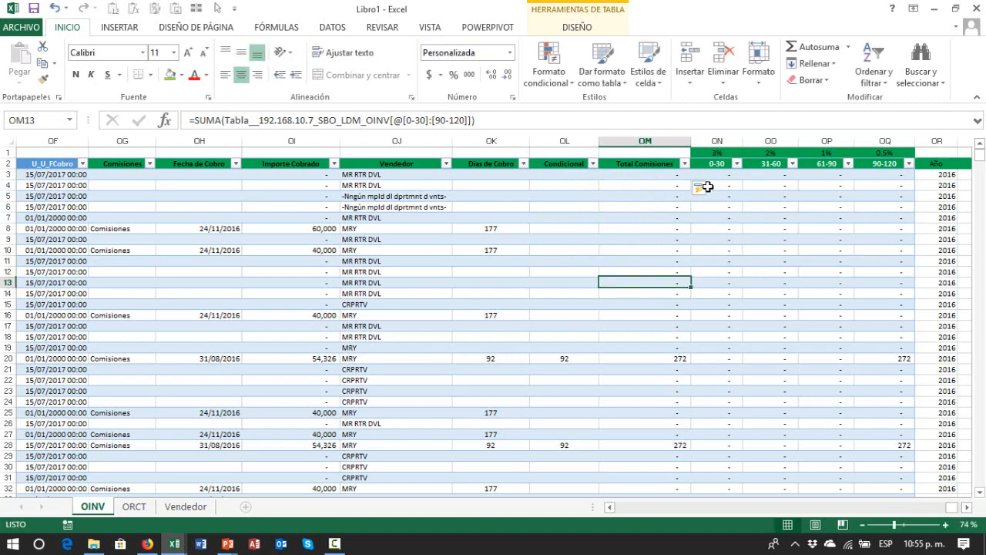
key(Down)
key(Down)
key(Down)
key(Down)
key(Up)
key(Up)
key(Up)
key(Up)
key(Up)
key(Up)
key(Up)
key(Up)
key(Up)
key(Up)
key(Up)
key(Up)
key(Up)
key(Up)
key(Up)
key(Up)
key(Up)
key(Up)
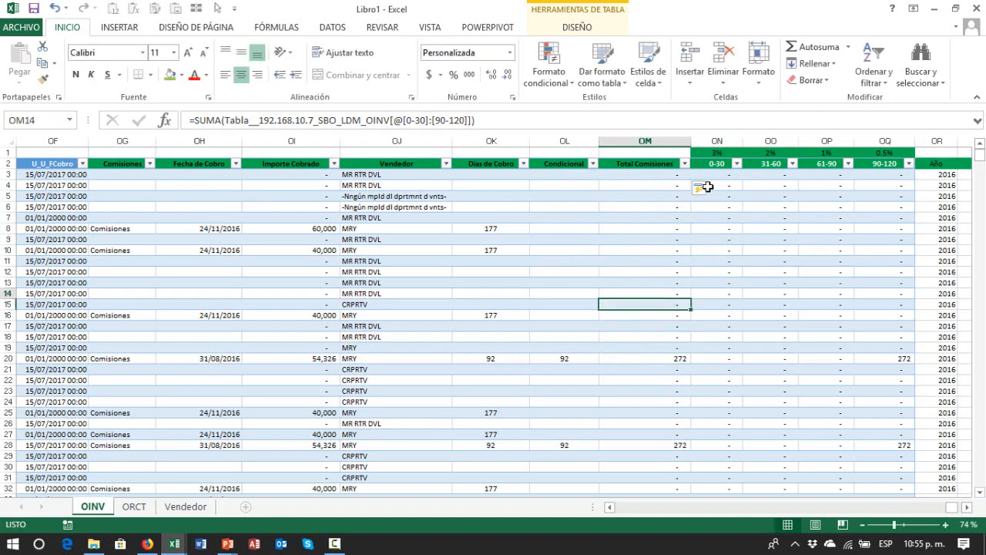
- Fill all Total Comisiones data cells, from row 3 to the table's last row, with green
key(Down)
key(Down)
key(ctrl+shift+Down)
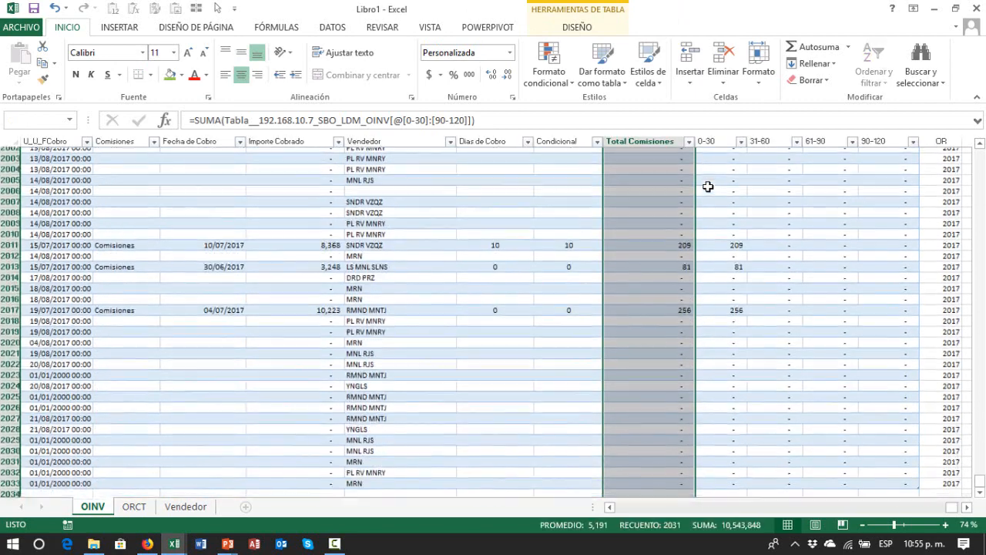
key(shift+Up)
key(shift+Up)
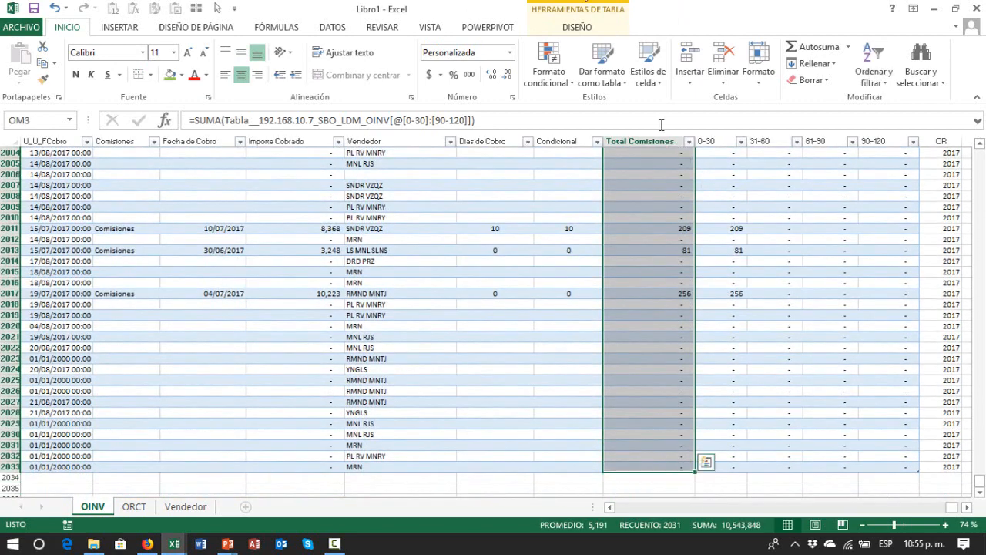
click(171, 80)
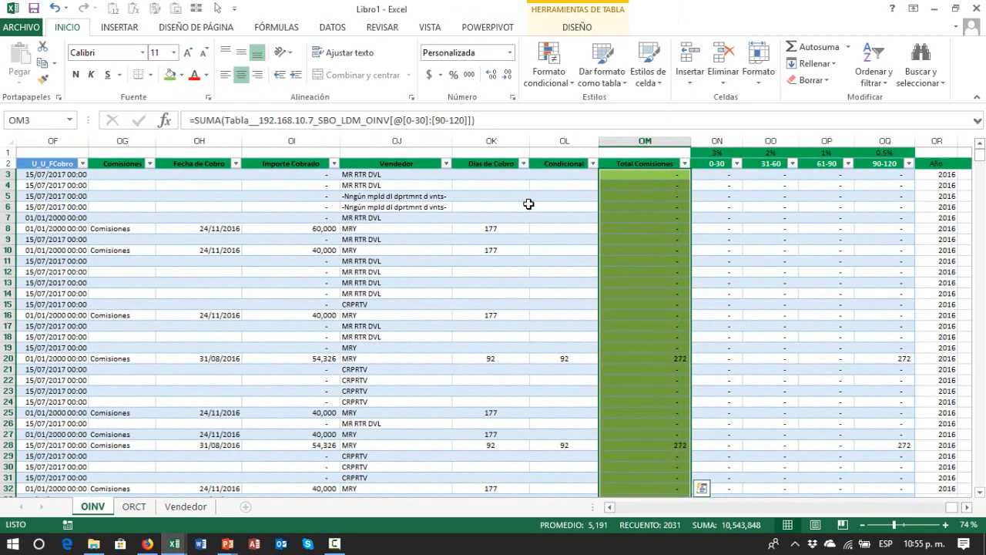
- Examine the row 3 formulas of the 0-30 and Total Comisiones columns and the Total Comisiones header
click(609, 265)
key(Up)
key(Up)
key(Up)
key(Up)
key(Up)
key(Up)
key(Up)
key(Up)
key(Right)
key(Right)
key(Right)
key(Right)
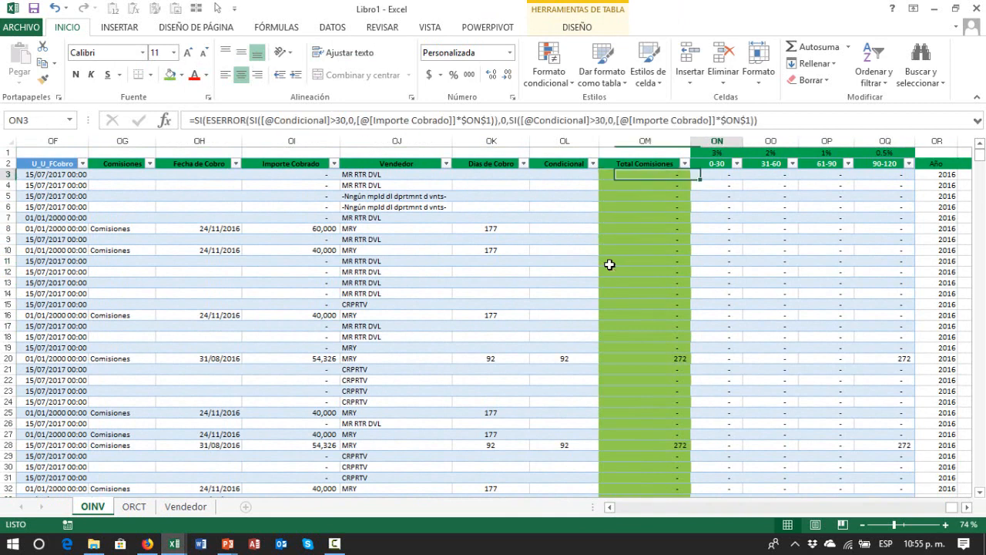
key(Left)
key(Left)
key(Left)
key(Left)
key(F2)
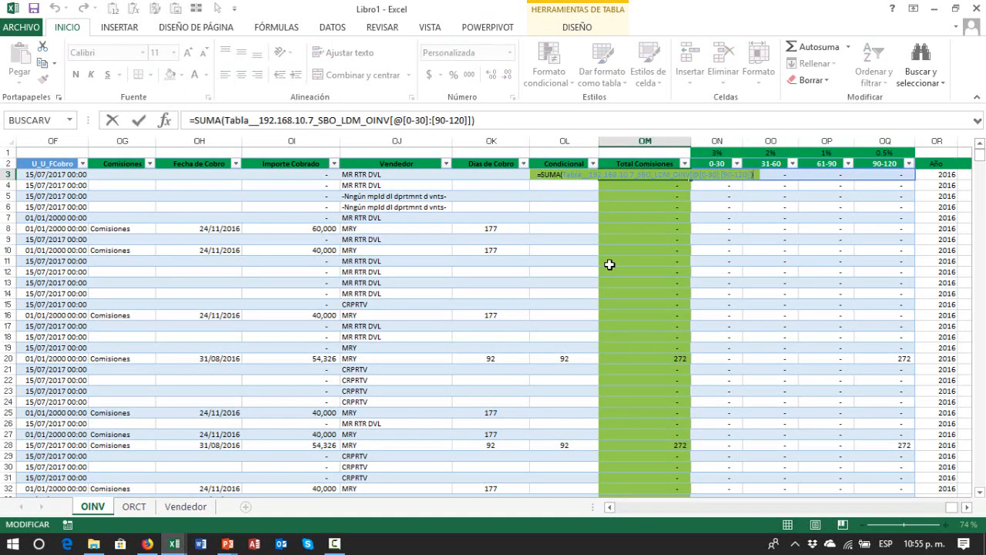
key(Return)
key(Down)
key(Up)
key(Up)
key(Up)
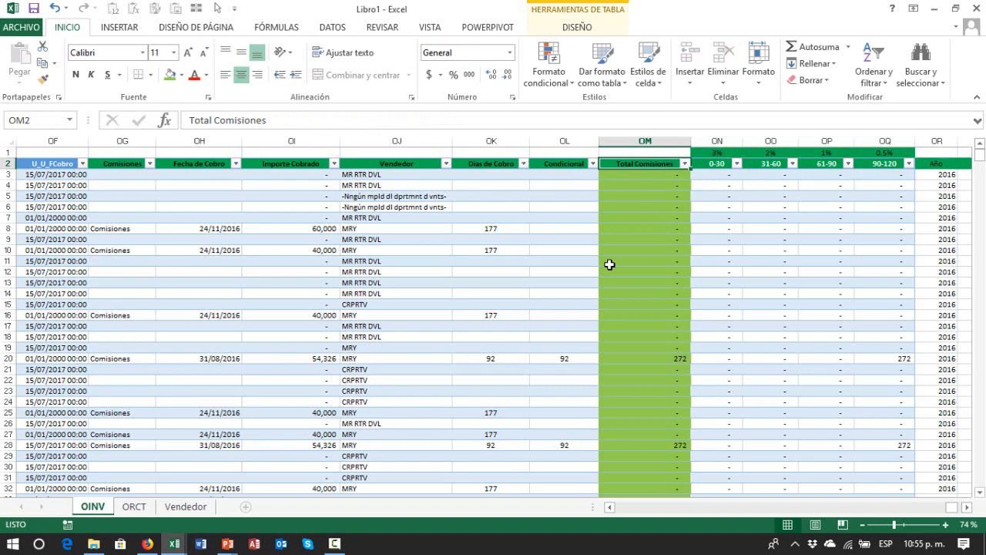
- Review the day-range column headers from 0-30 to 90-120
key(Right)
key(Right)
key(Right)
key(Right)
key(Right)
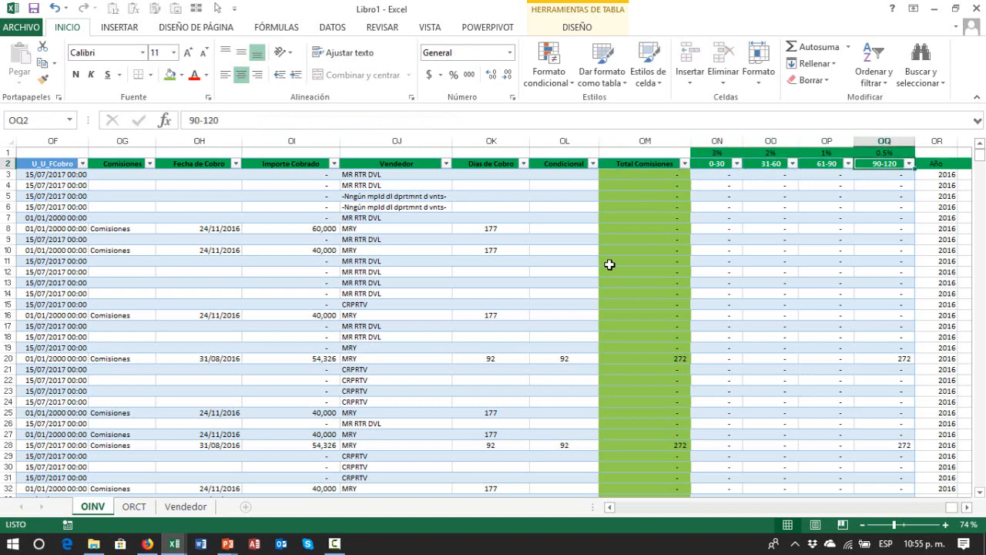
key(Left)
key(Left)
key(Left)
key(Left)
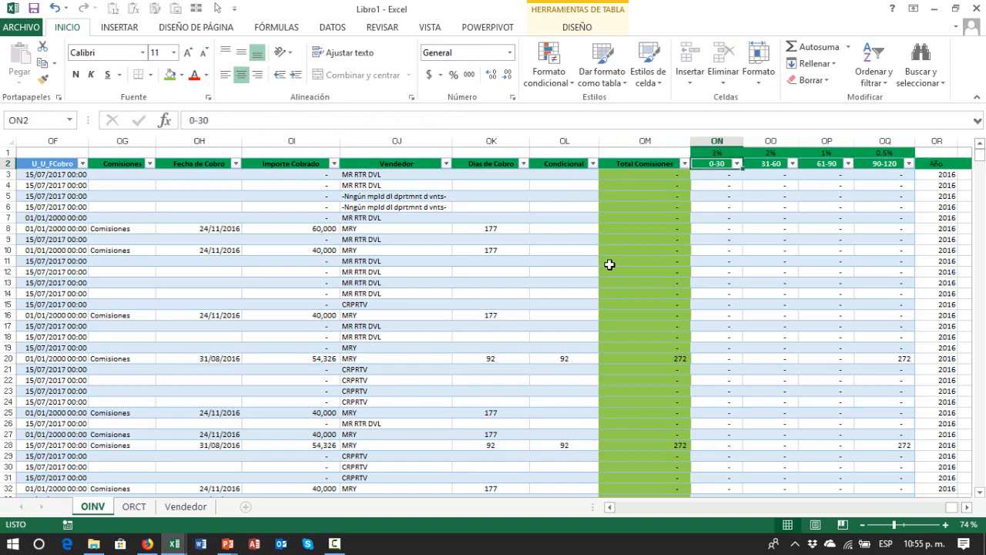
key(Right)
key(Right)
key(Right)
key(Right)
key(Left)
key(Right)
key(Right)
key(Left)
key(Left)
key(Left)
key(Left)
key(Left)
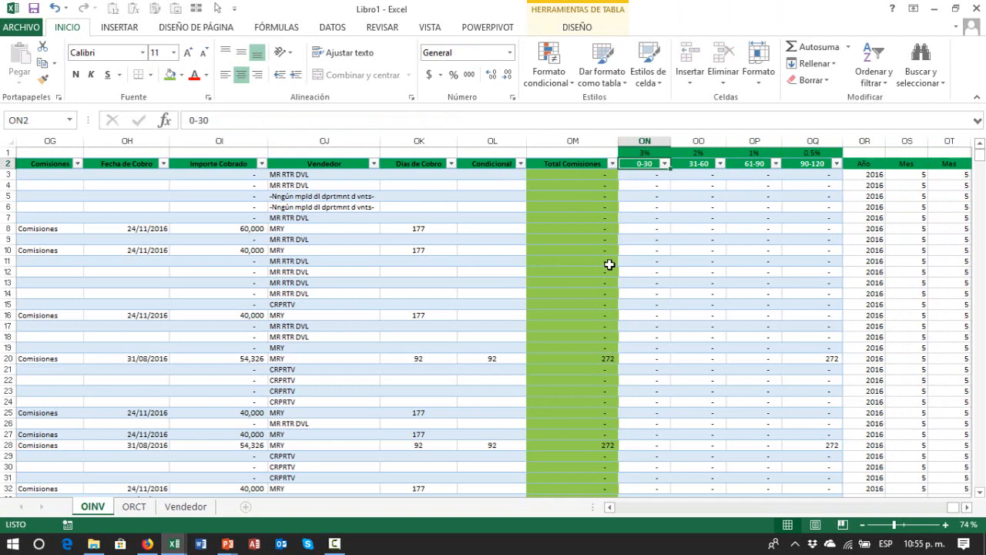
- Check the commission percentage in row 1 above each day-range header, from 0-30 to 90-120
key(Up)
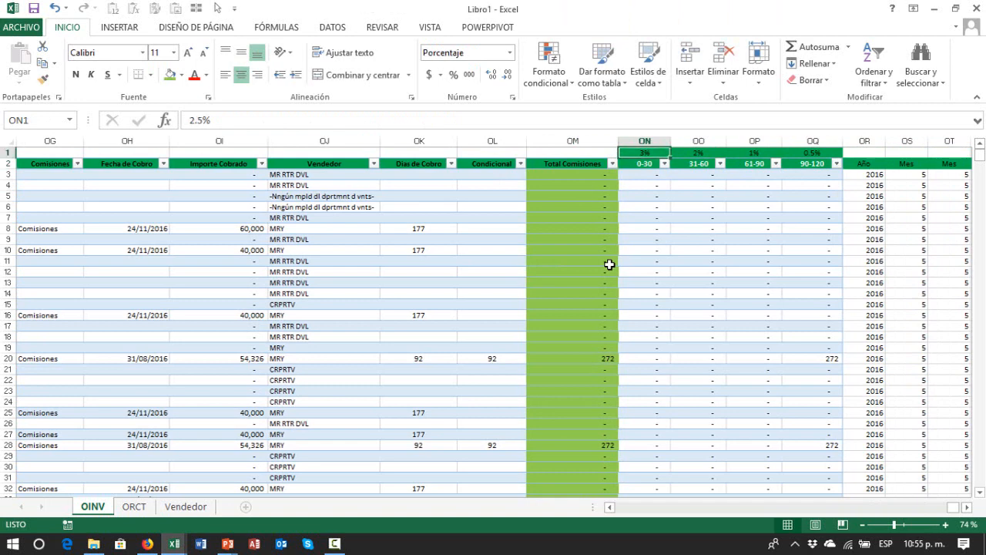
key(Down)
key(Up)
key(Down)
key(Right)
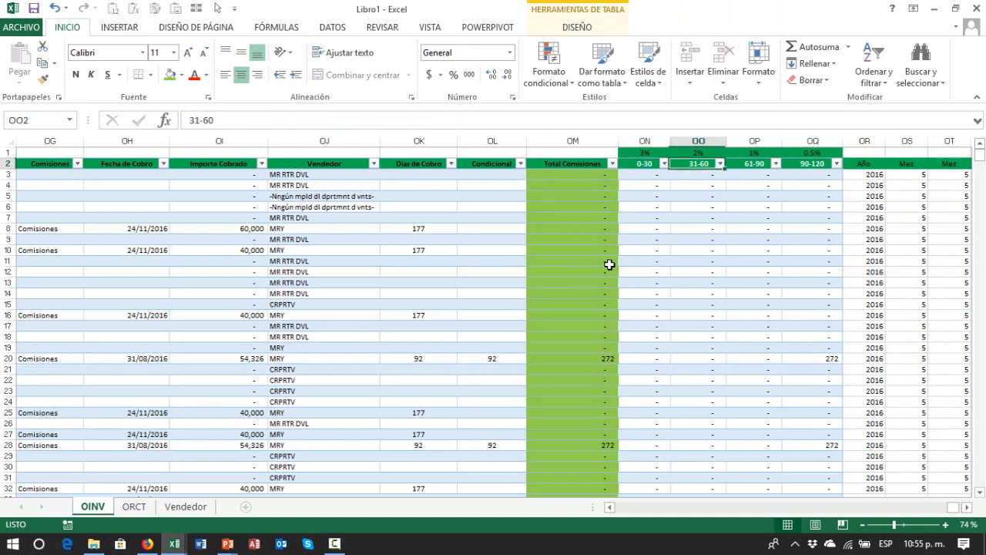
key(Up)
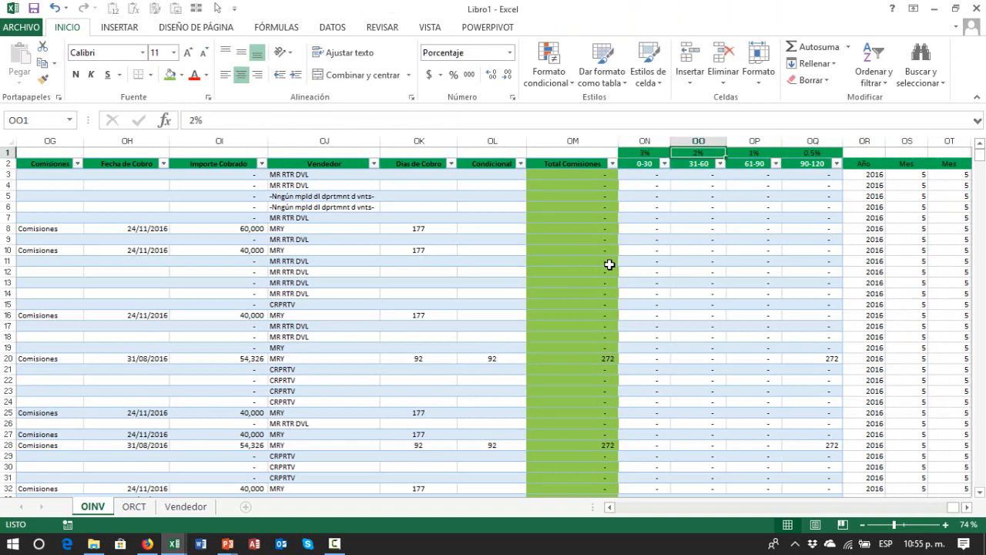
key(Down)
key(Right)
key(Up)
key(Down)
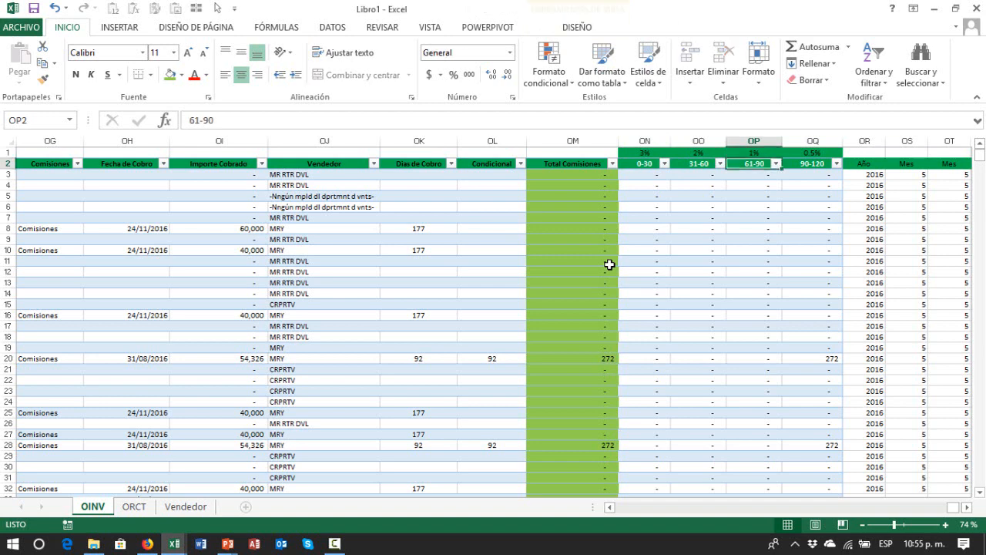
key(Right)
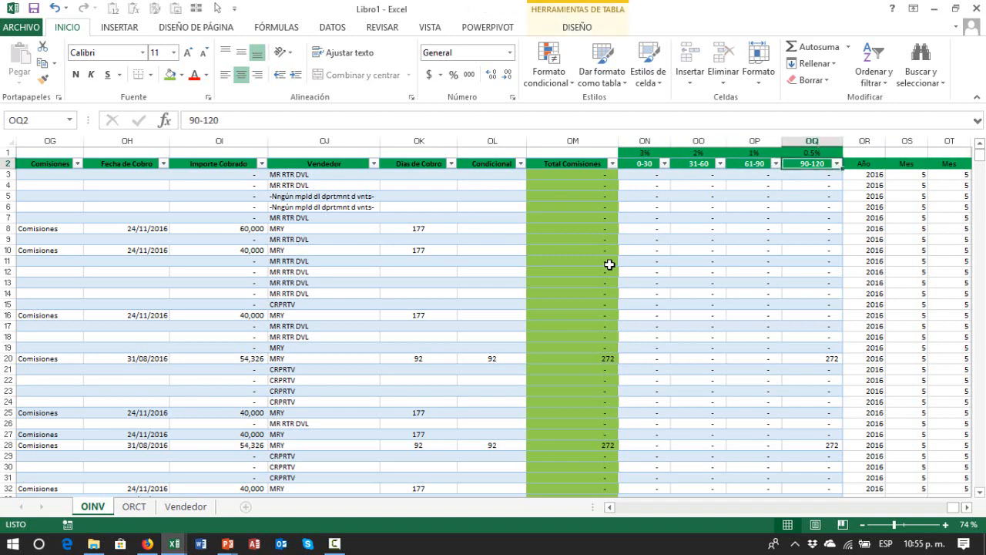
key(Up)
key(Down)
- Look over the Año, Mes and Trim headers that follow the 90-120 column in row 2
key(Right)
key(Right)
key(Right)
key(Right)
key(Right)
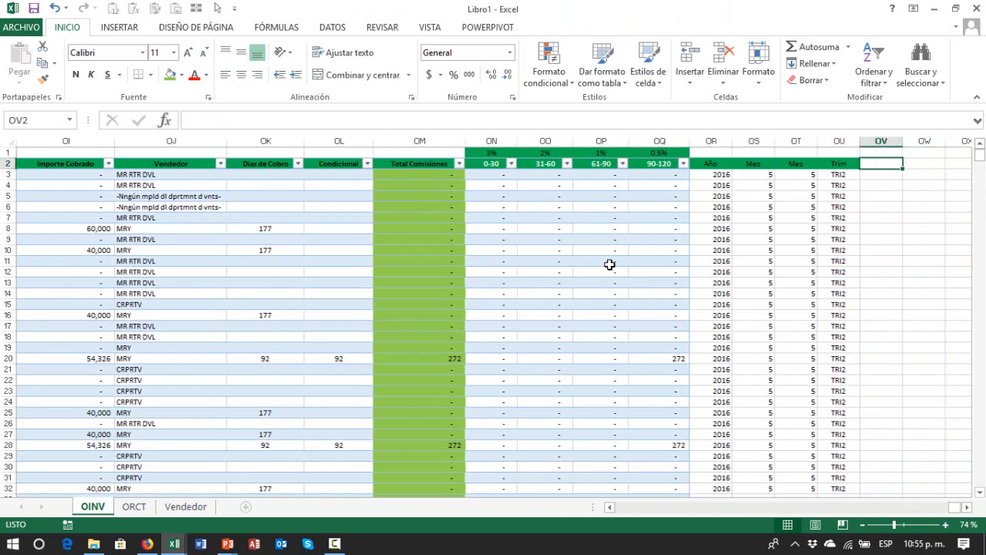
- Examine the row 3 formula of the 0-30 column, including the SI inside ESERROR and the repeated SI at the end
key(Left)
key(Left)
key(Left)
key(Left)
key(Left)
key(Left)
key(Left)
key(Left)
key(Down)
key(F2)
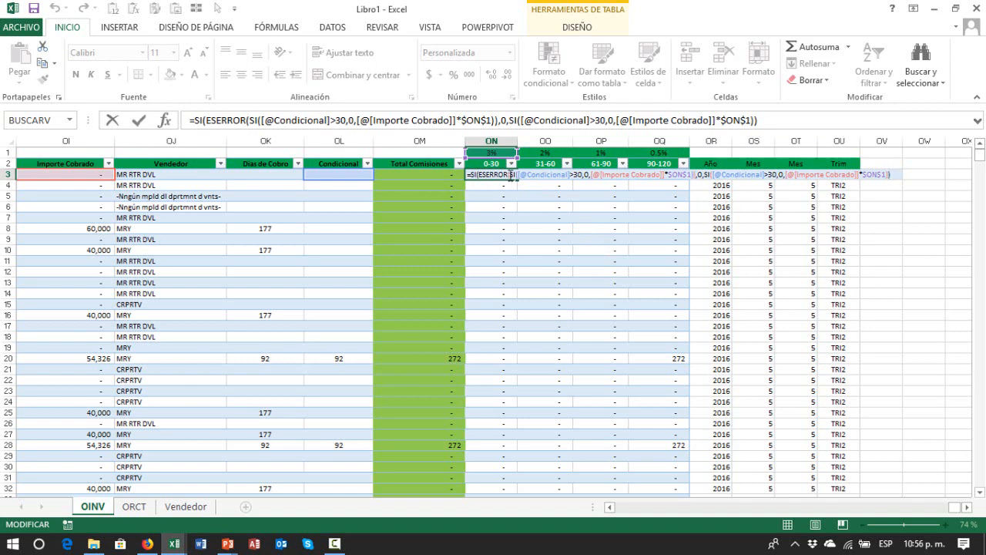
drag(510, 175, 590, 177)
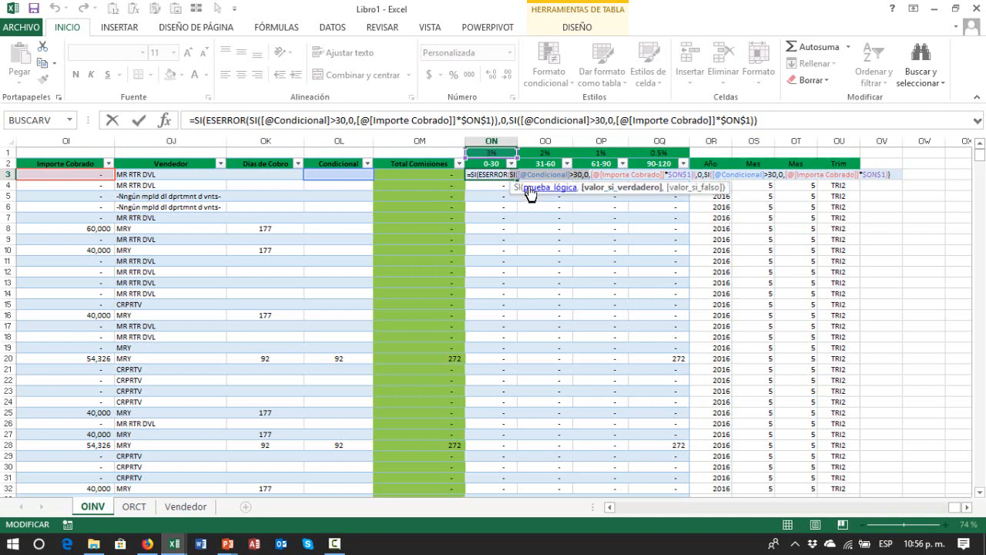
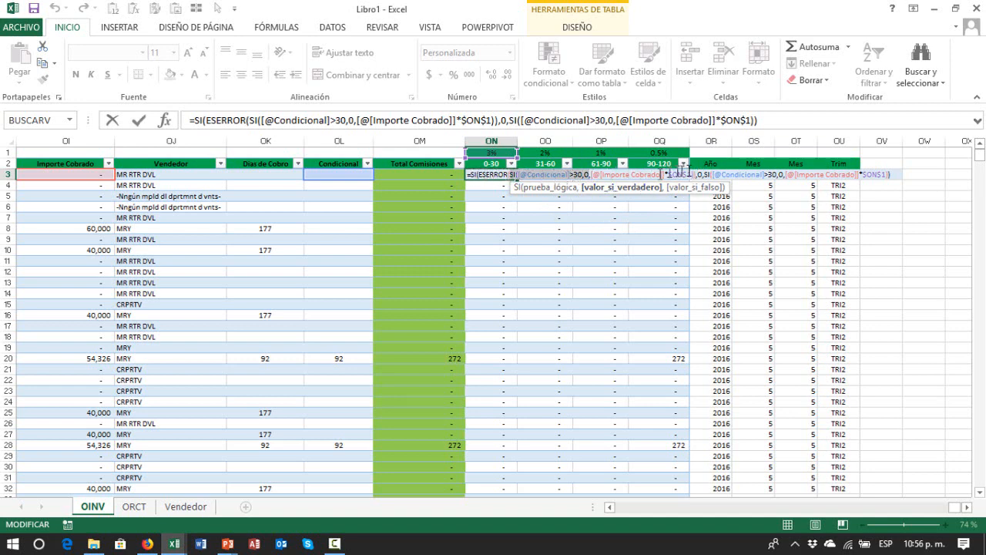
click(699, 173)
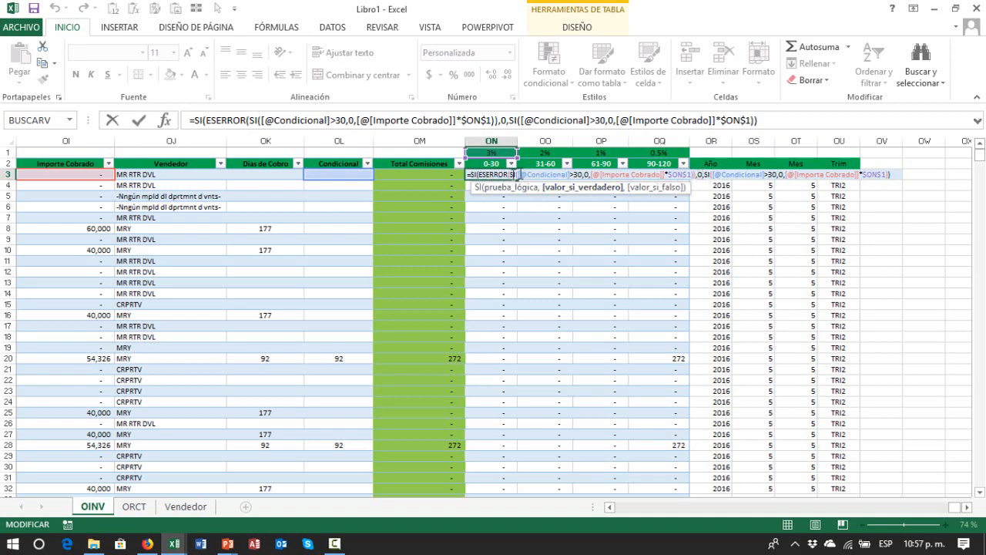
drag(515, 174, 694, 174)
click(697, 175)
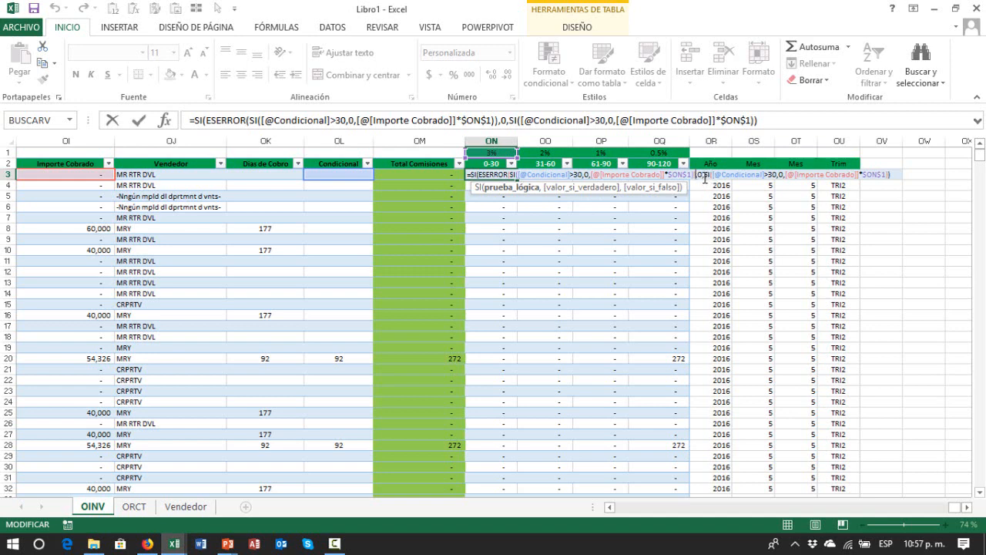
drag(704, 177, 872, 178)
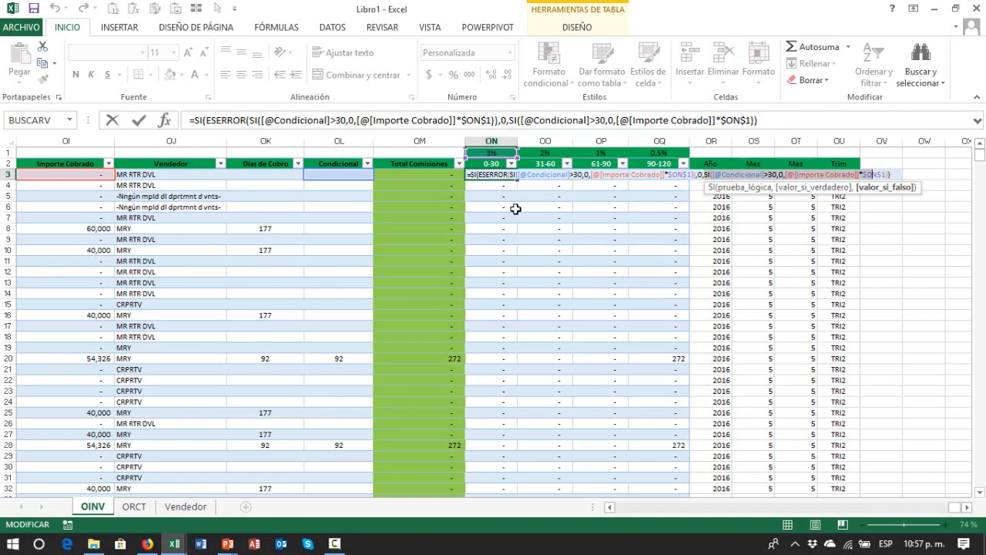
click(499, 238)
key(Escape)
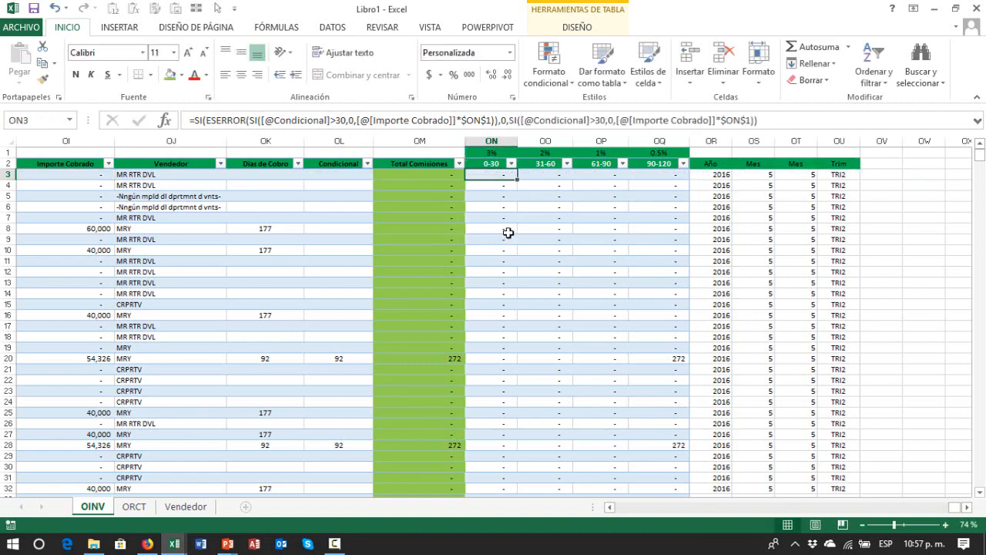
- Recheck the 0-30 header and the formula directly beneath it in row 3
ctrl+scroll(508, 232, up, 2)
ctrl+scroll(508, 233, up, 1)
key(Up)
key(Up)
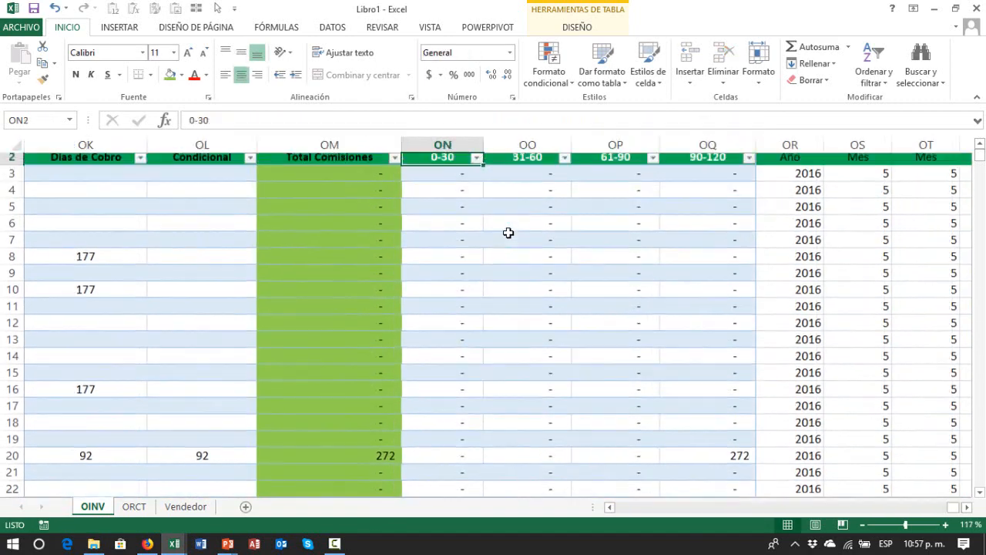
key(Down)
key(Down)
ctrl+scroll(508, 233, up, 2)
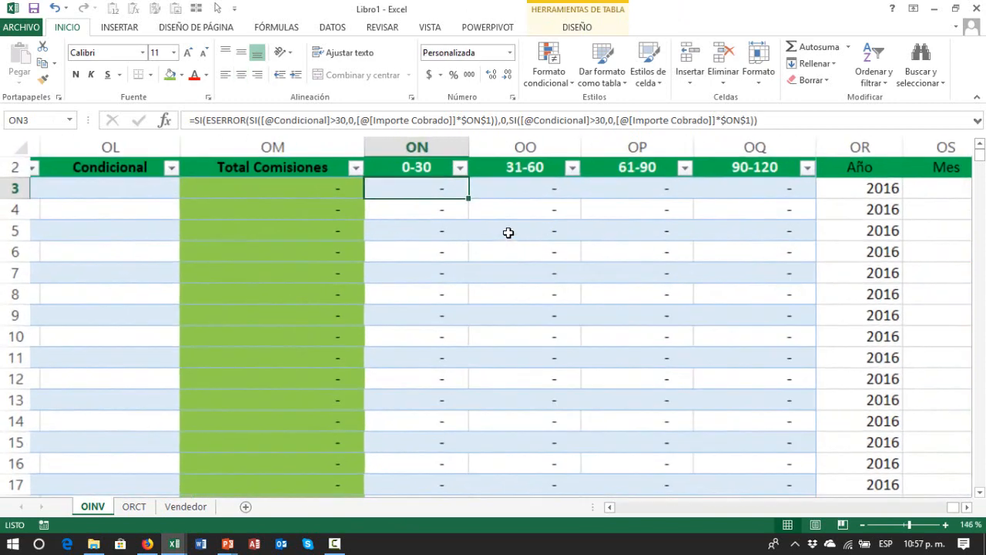
key(F2)
key(Escape)
- Look across the row 3 formulas of the day-range columns and the date columns beside them, returning to 0-30
key(Right)
key(Right)
key(Right)
key(Right)
key(Right)
key(Right)
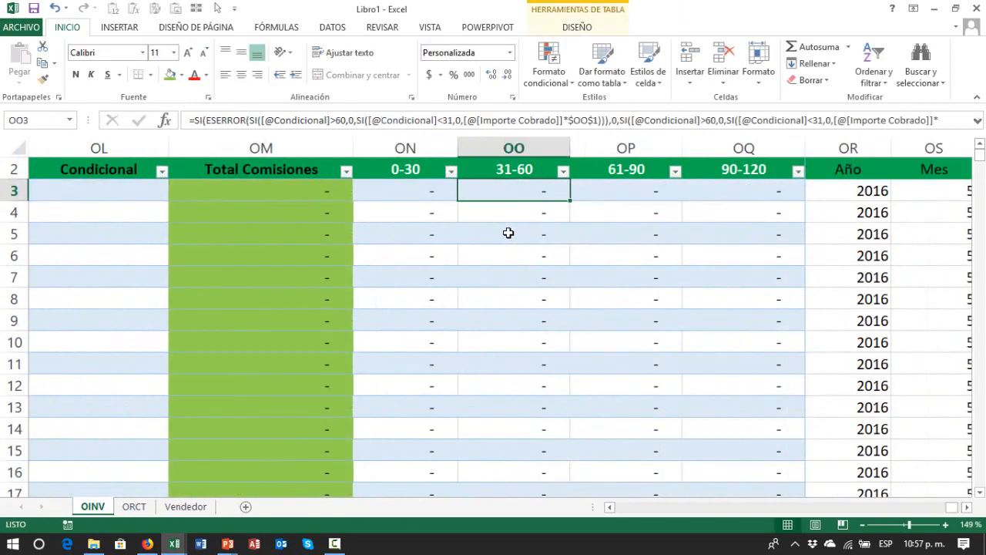
key(Left)
key(Left)
key(Left)
key(Left)
key(Left)
key(Left)
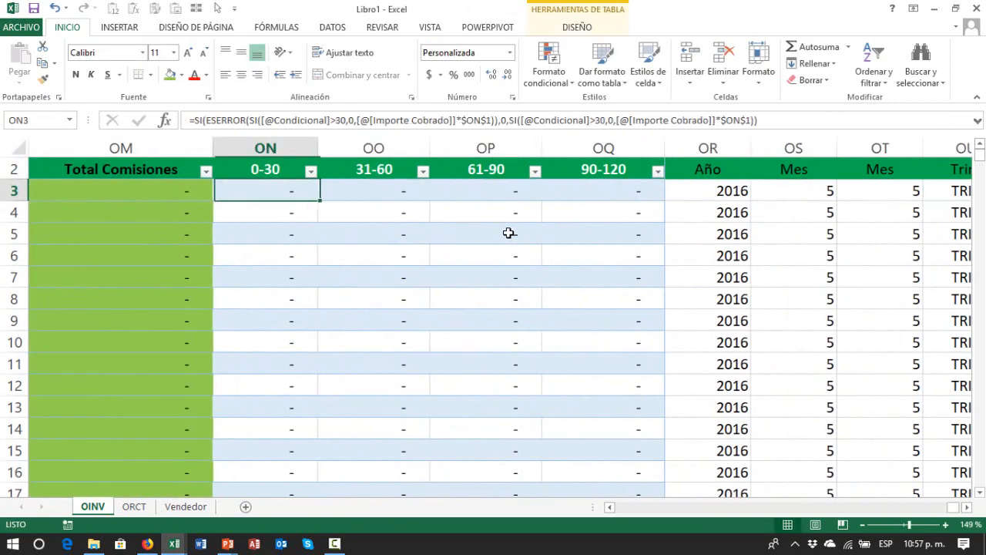
- Examine the SI expression nested inside ESERROR in cell ON3, from the Condicional test to the $ON$1 reference
key(F2)
click(315, 188)
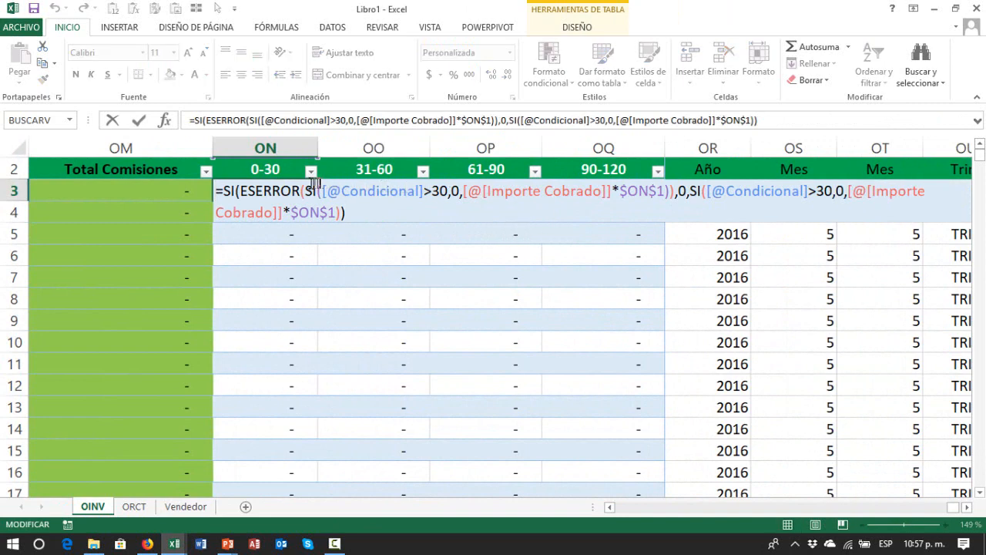
drag(306, 190, 662, 194)
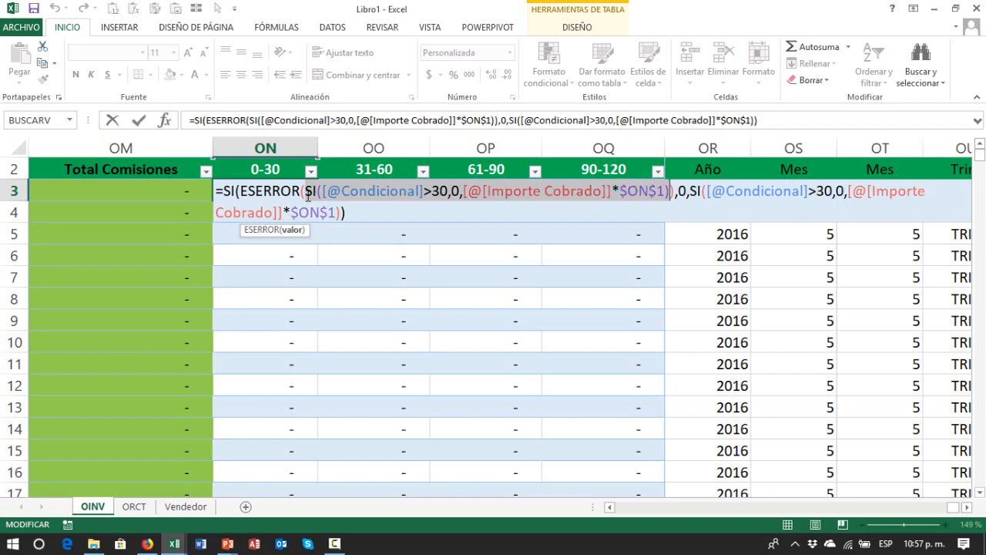
key(Escape)
- Check the row 1 commission percentage above 0-30 against the cell that the row 3 formula references
key(Up)
key(Up)
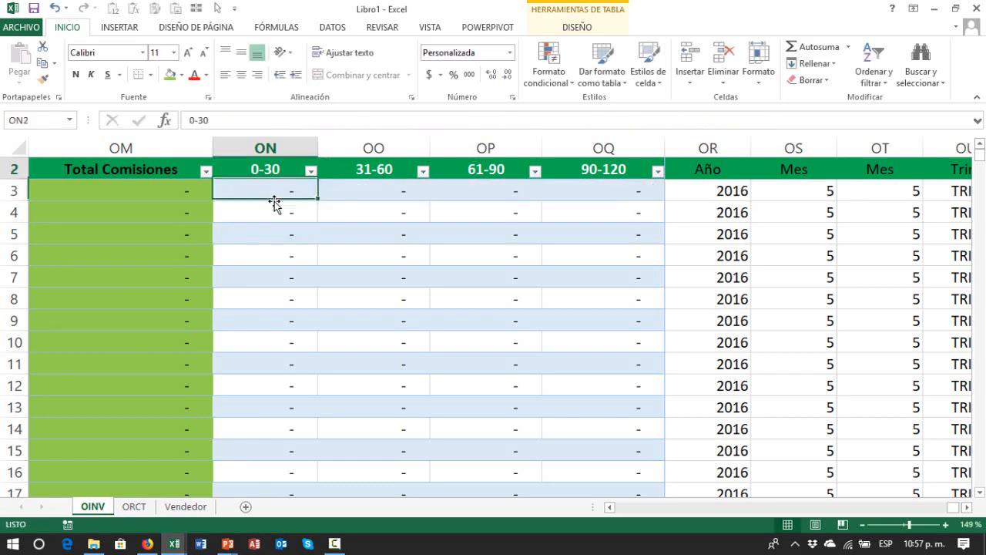
key(Down)
key(Down)
key(F2)
key(Escape)
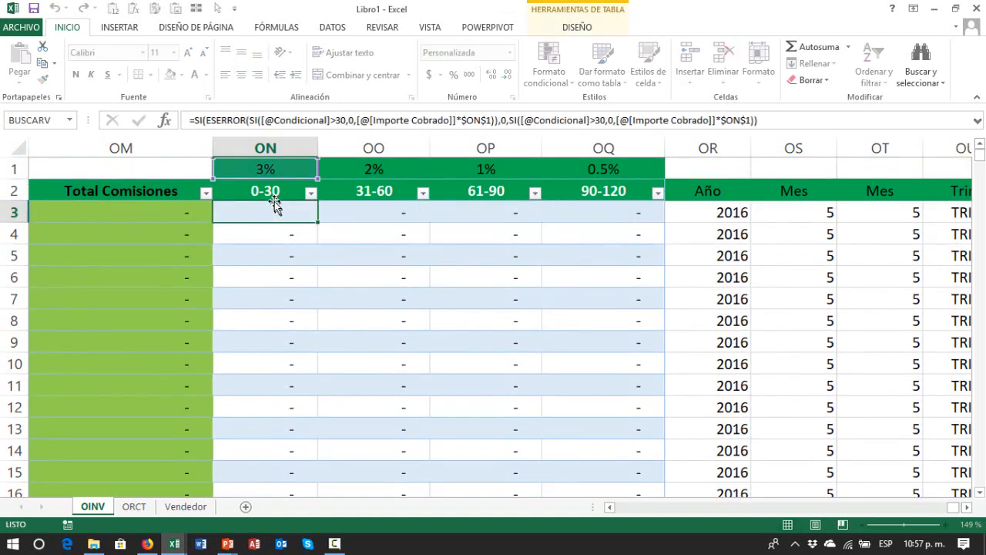
key(Left)
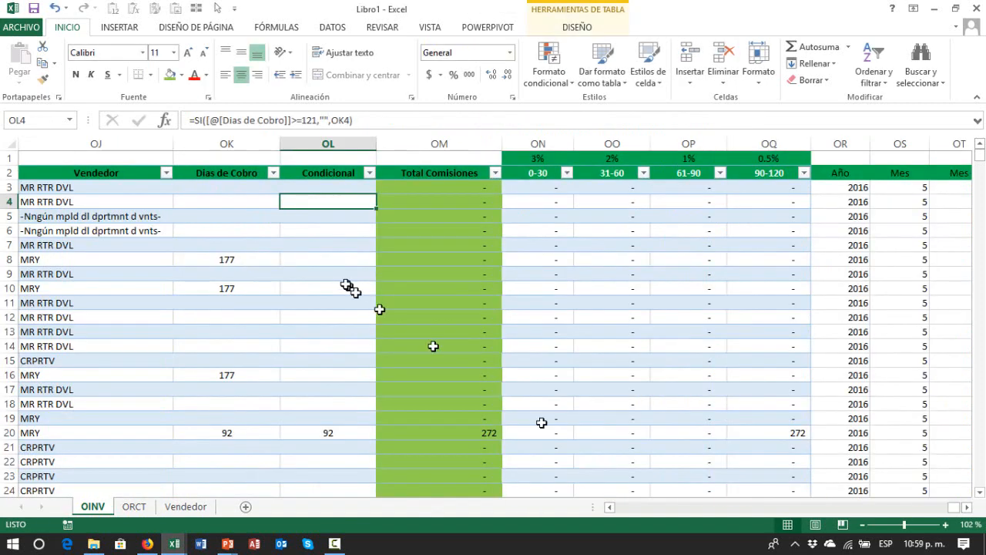
- Review the headers from Dias de Cobro through 90-120 and the commission percentage above the last range
click(346, 285)
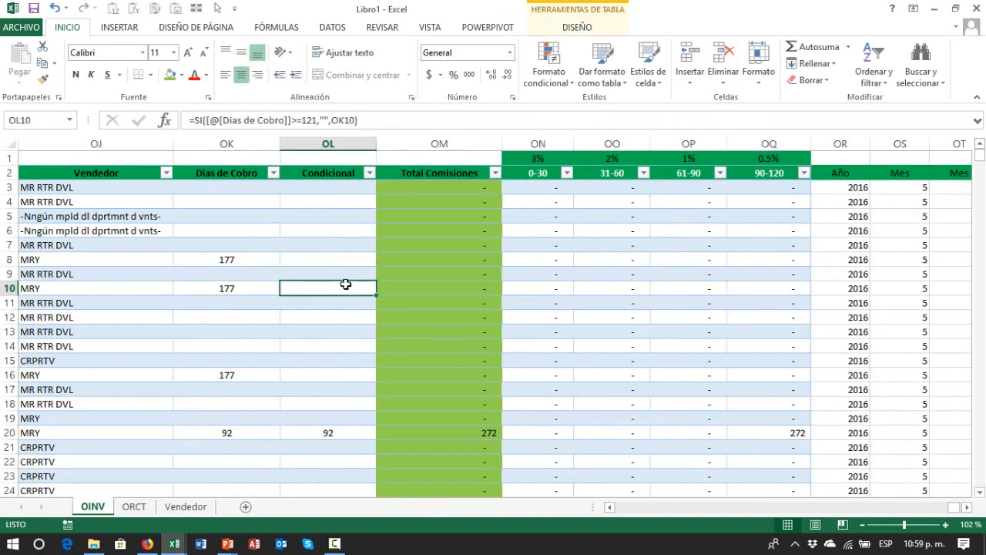
key(ctrl+Up)
key(ctrl+Up)
key(Down)
key(Left)
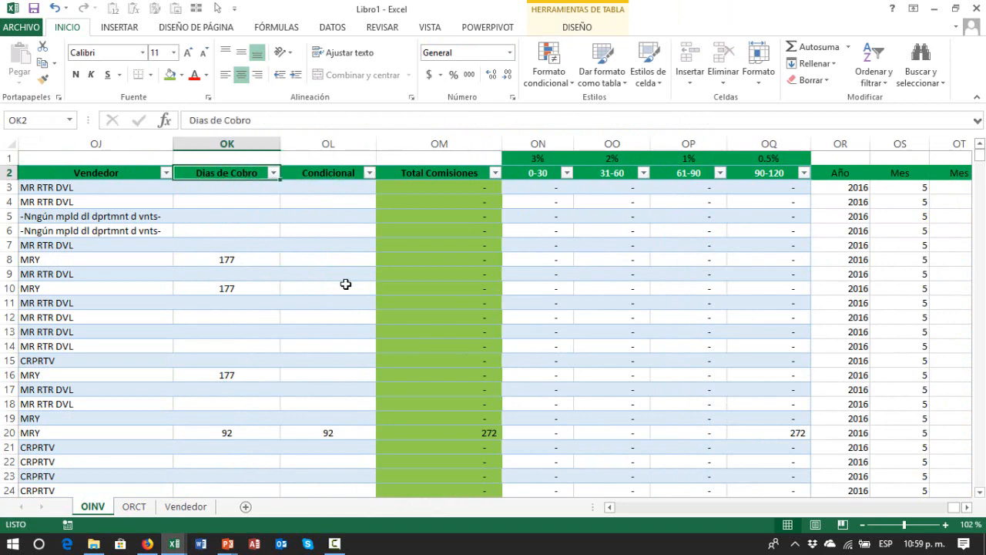
key(Right)
key(Right)
key(Right)
key(Right)
key(Right)
key(Right)
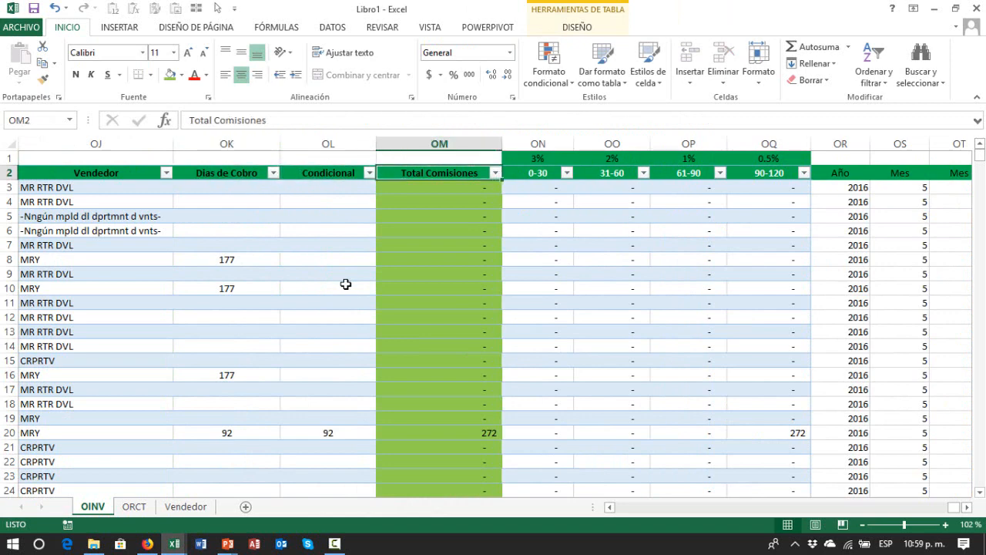
key(Up)
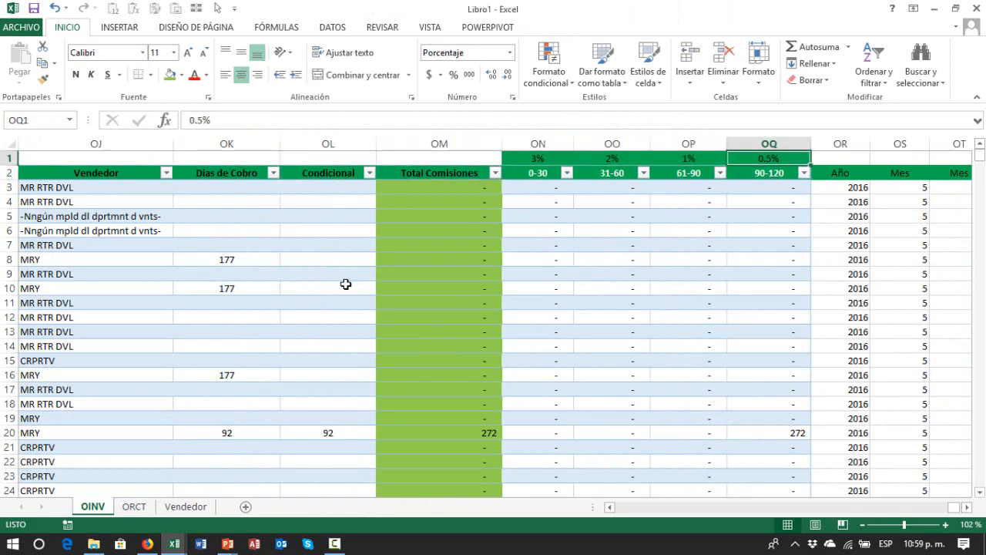
- Inspect the 90-120 column by extending the selection down from its header and shrinking it back to the header
key(Down)
key(shift+Down)
key(shift+Down)
key(shift+Down)
key(shift+Down)
key(shift+Down)
key(shift+Down)
key(shift+Down)
key(shift+Down)
key(shift+Down)
key(shift+Down)
key(shift+Down)
key(shift+Down)
key(shift+Down)
key(shift+Down)
key(shift+Down)
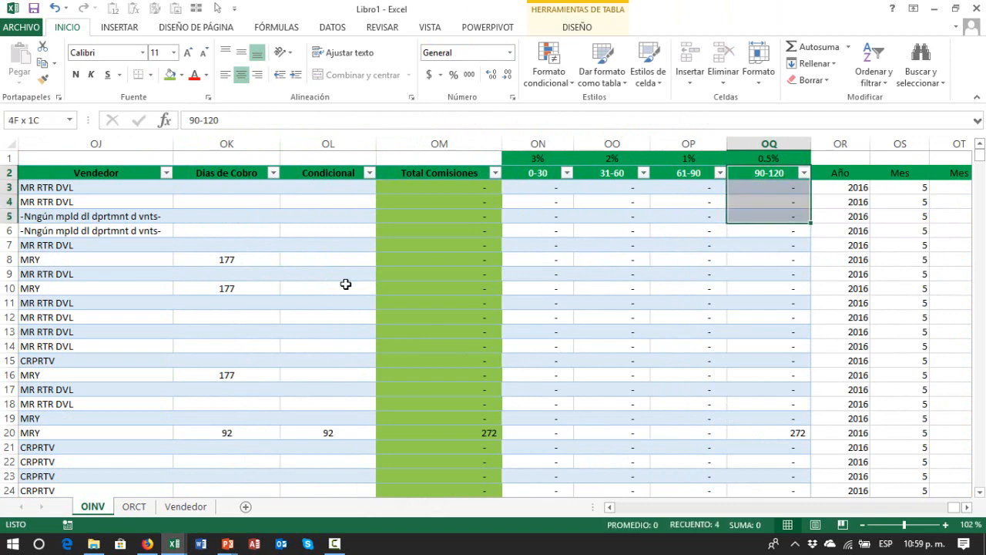
key(shift+Down)
key(shift+Up)
key(shift+Up)
key(shift+Up)
key(shift+Up)
key(shift+Up)
key(shift+Up)
key(shift+Up)
key(shift+Up)
key(shift+Up)
key(shift+Up)
key(shift+Up)
key(shift+Up)
key(shift+Up)
key(shift+Up)
key(shift+Up)
key(shift+Up)
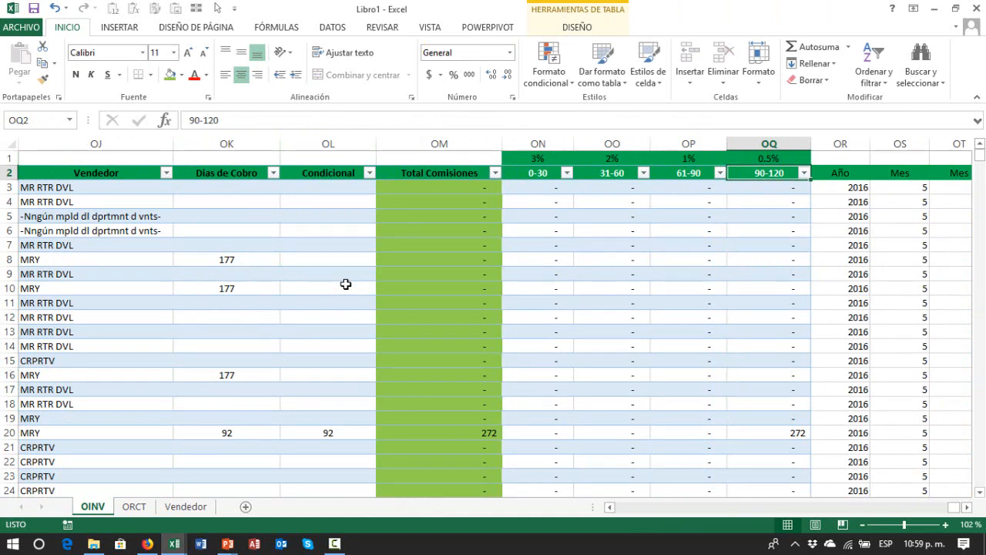
- Review the headers in reverse order from 90-120 back to Dias de Cobro
key(Left)
key(Right)
key(Left)
key(Left)
key(Left)
key(Left)
key(Left)
key(Left)
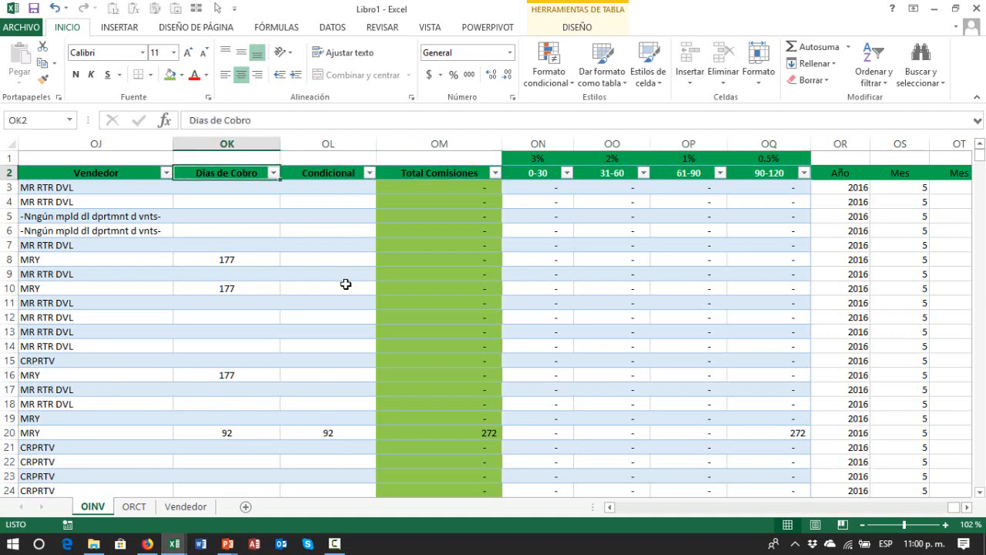
- Examine the Dias de Cobro formula in row 8 that subtracts DocDate from Fecha de Cobro
key(Down)
key(Down)
key(Down)
key(Down)
key(Down)
key(Down)
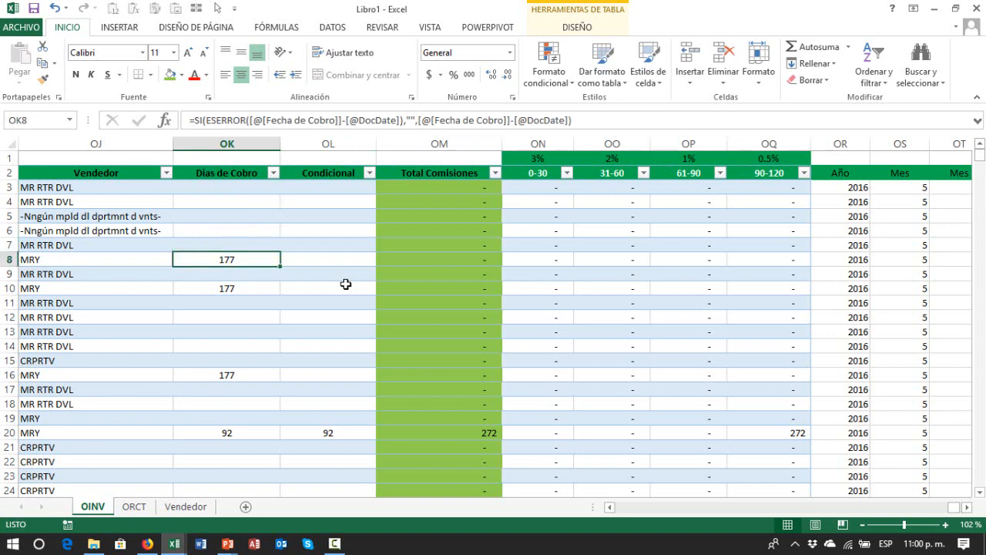
key(Left)
key(Right)
key(F2)
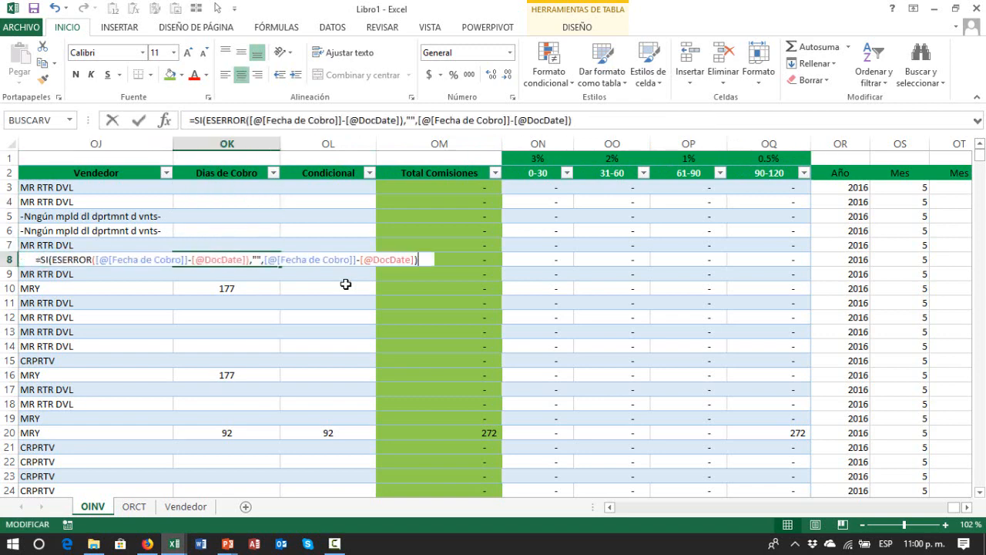
key(Escape)
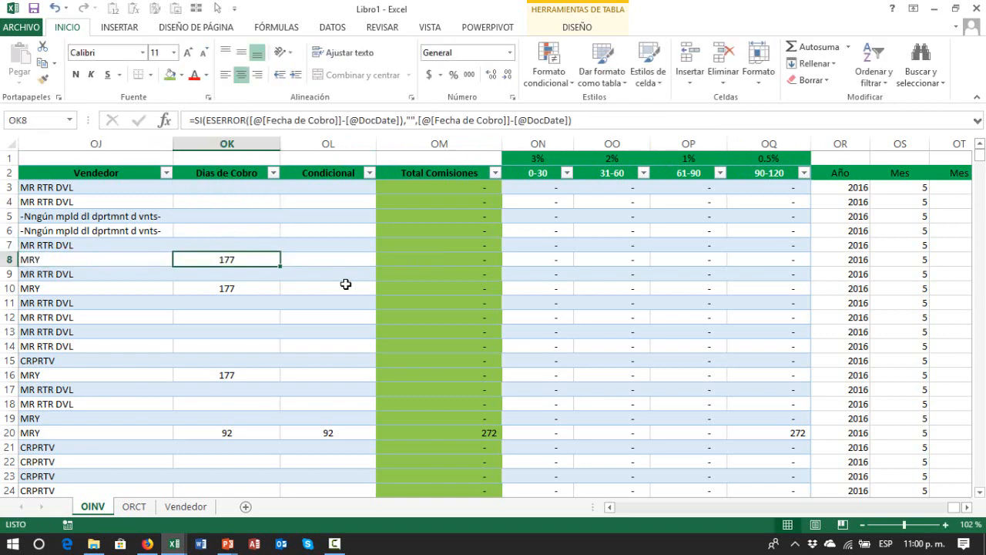
- Check the Dias de Cobro cells above row 8 and return to the row 8 value
key(Up)
key(Up)
key(Up)
key(Up)
key(Up)
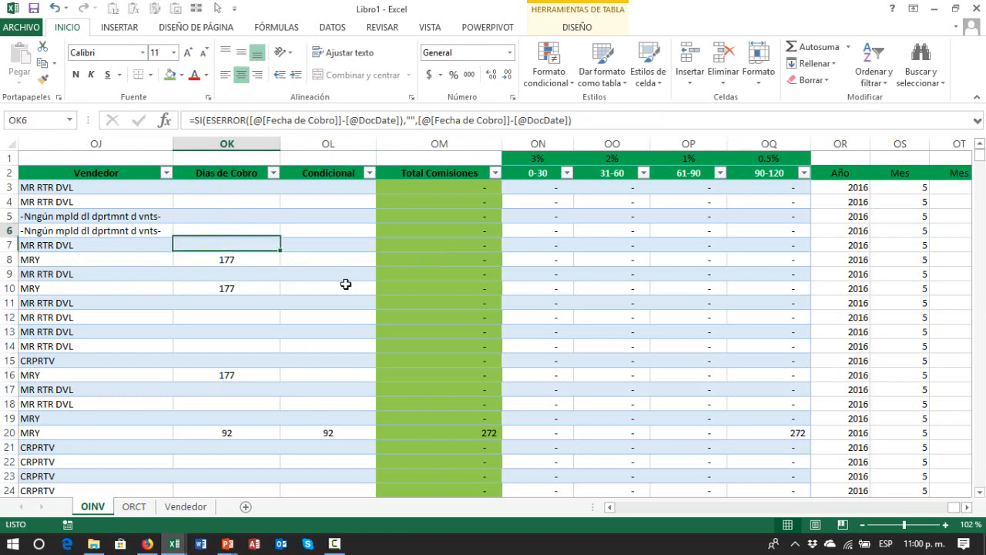
key(Down)
key(Down)
key(Down)
key(Down)
key(Down)
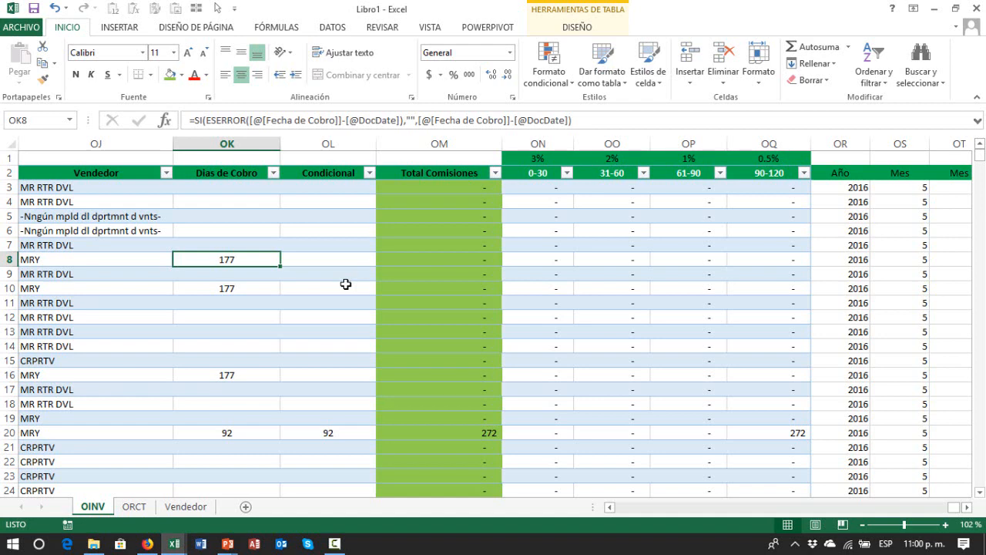
- Look across row 8 from Condicional and Total Comisiones through the day-range columns to Año
key(Right)
key(Right)
key(Right)
key(Right)
key(Right)
key(Right)
key(Right)
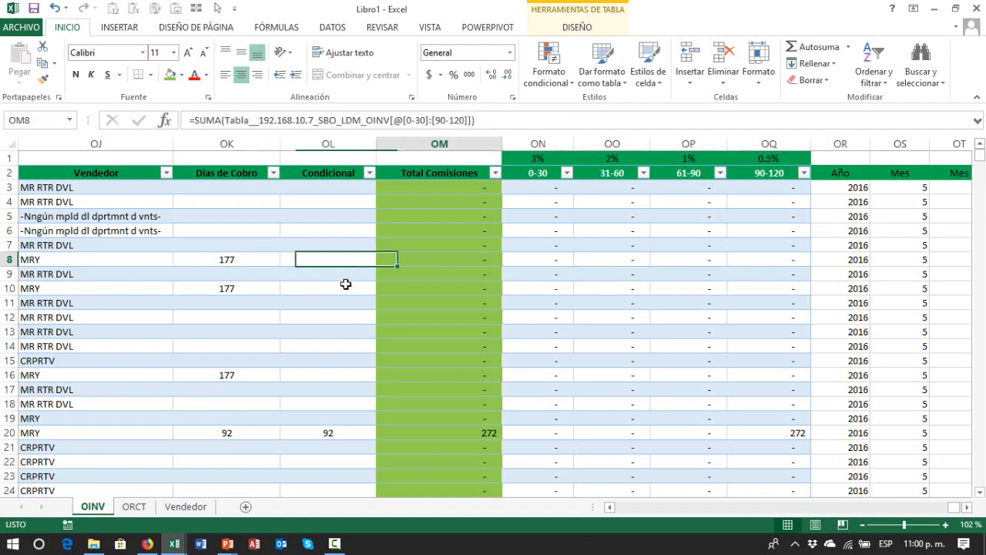
key(Up)
key(Up)
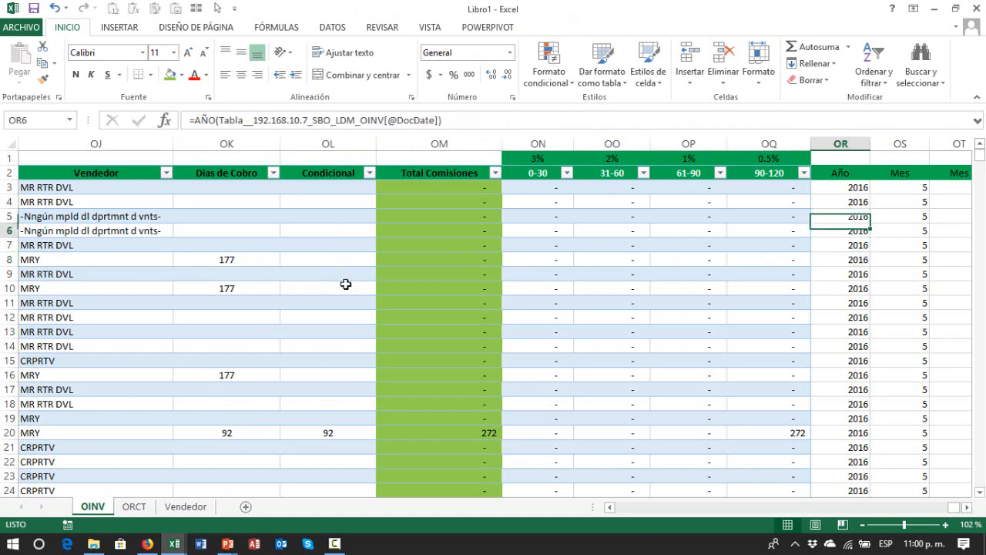
- Examine the Condicional formula in row 8 that tests whether Dias de Cobro is at least 121
key(Down)
key(Down)
key(Down)
key(Left)
key(Left)
key(Left)
key(Left)
key(Left)
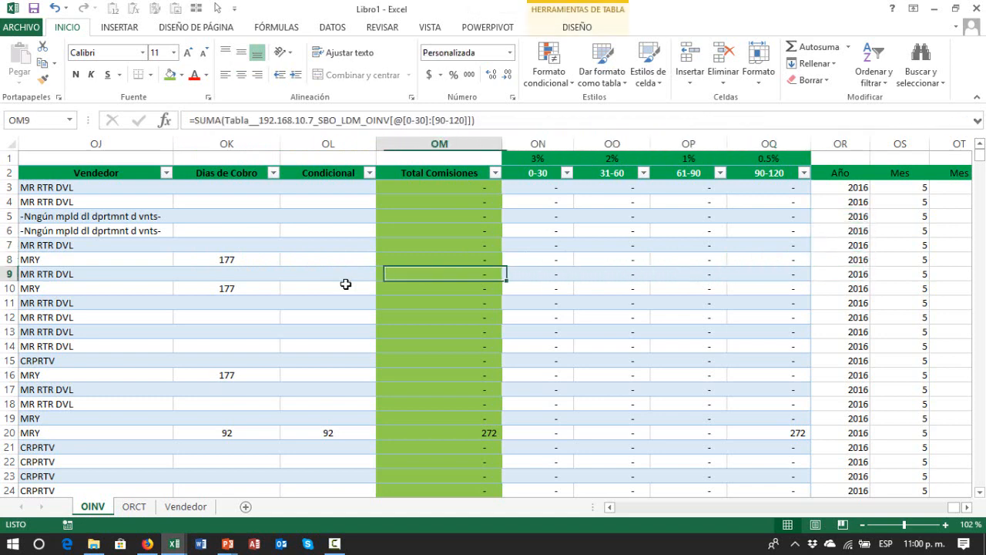
key(Left)
key(Up)
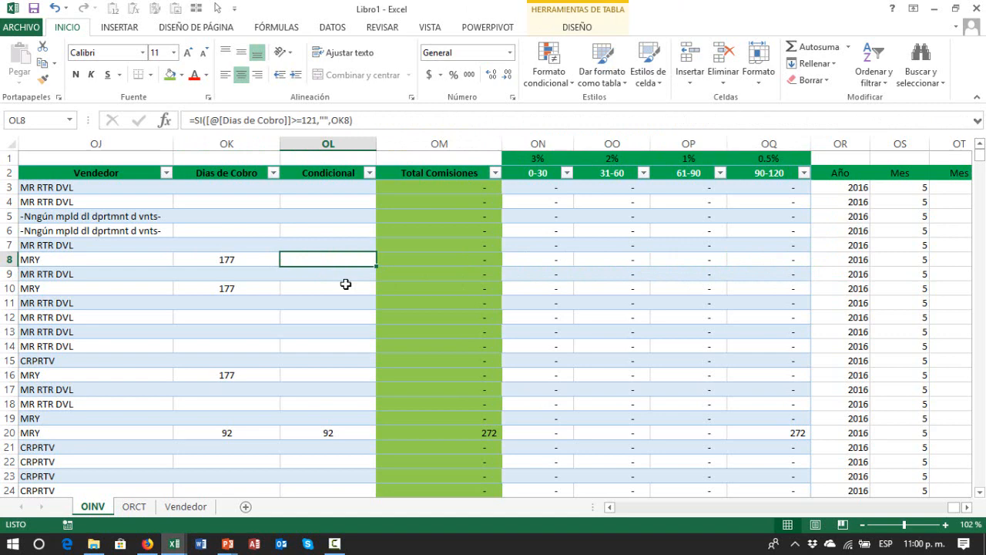
key(F2)
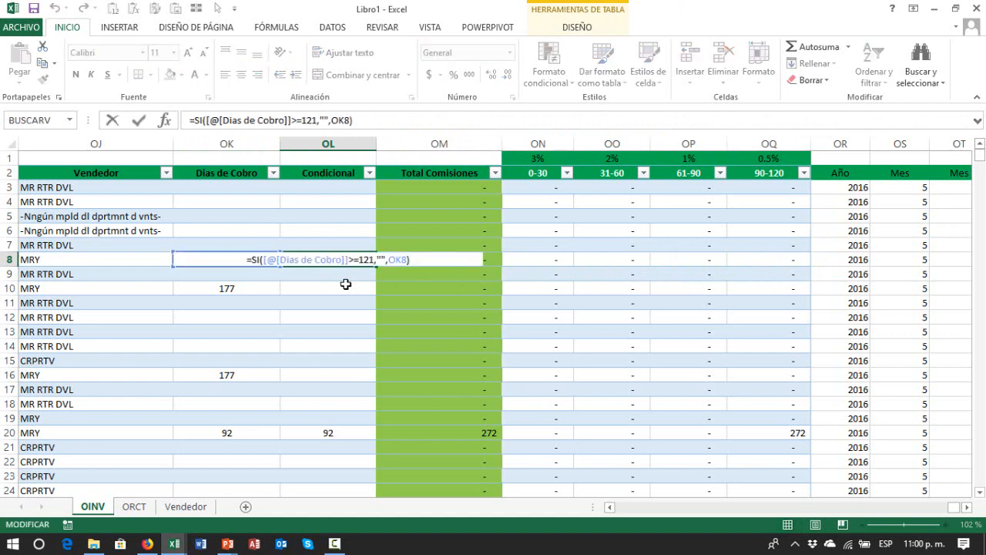
key(Escape)
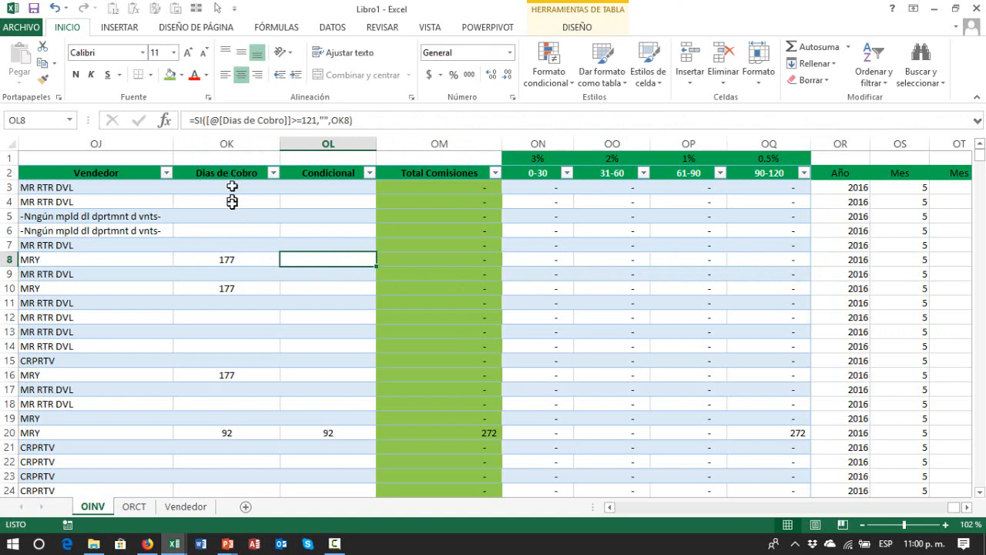
- Review the Condicional formula in row 8 and the 0-30 commission formula in row 20
key(F2)
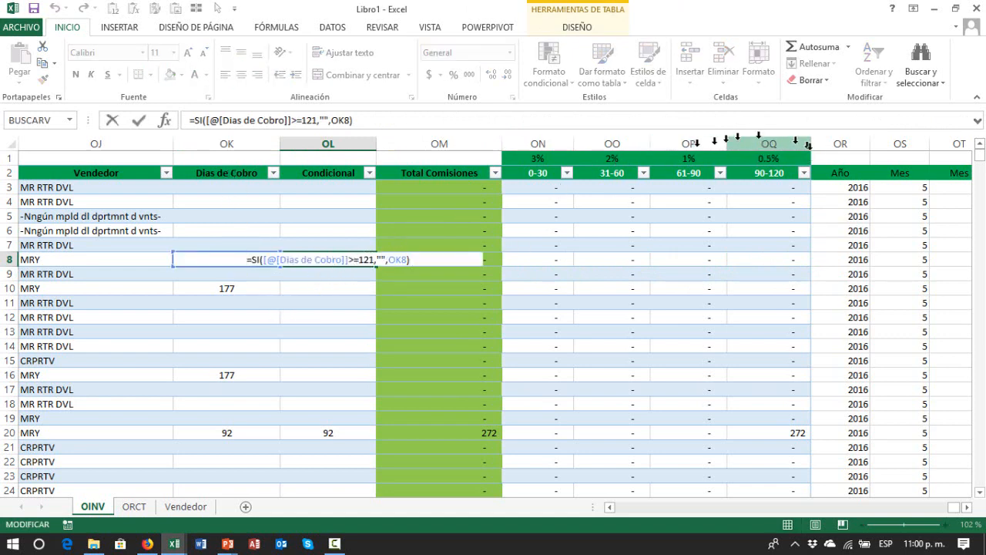
key(Escape)
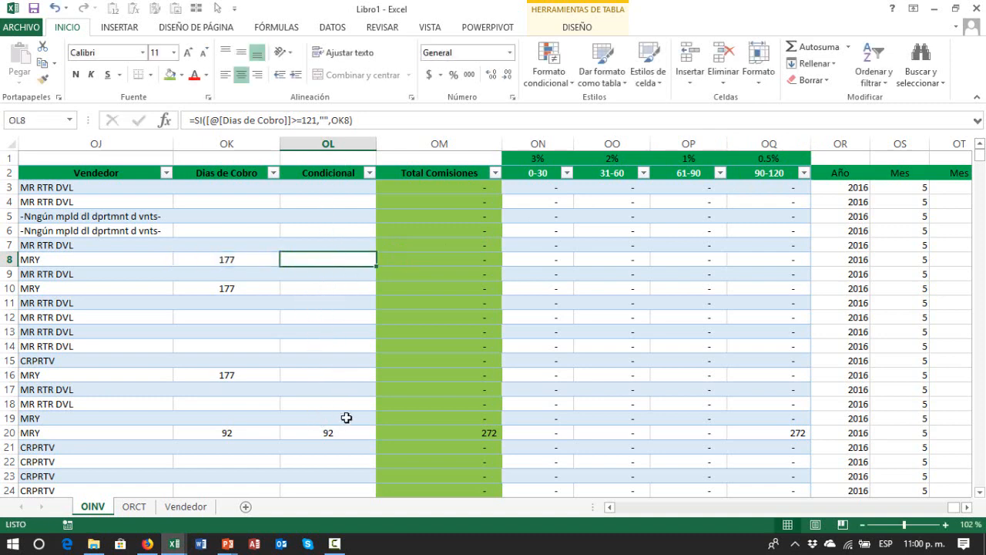
key(Down)
key(Down)
key(Down)
key(Down)
key(Down)
key(Down)
key(Down)
key(Down)
key(Down)
key(Down)
key(Down)
key(Down)
key(Right)
key(Right)
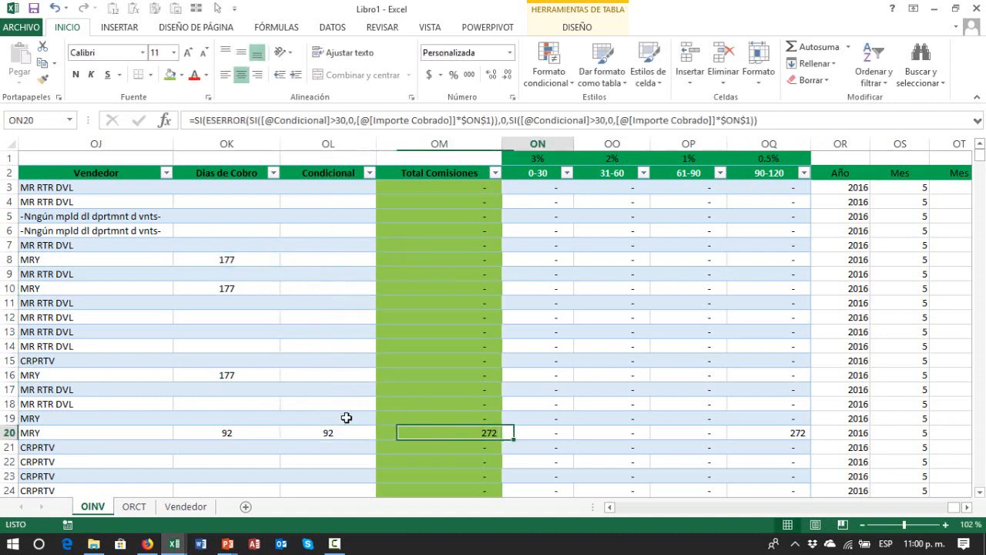
key(F2)
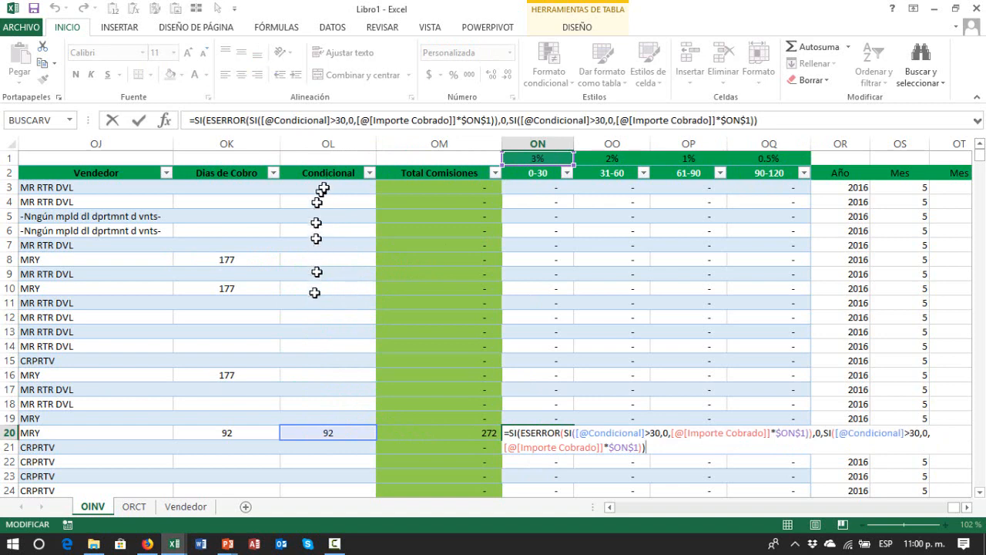
key(Escape)
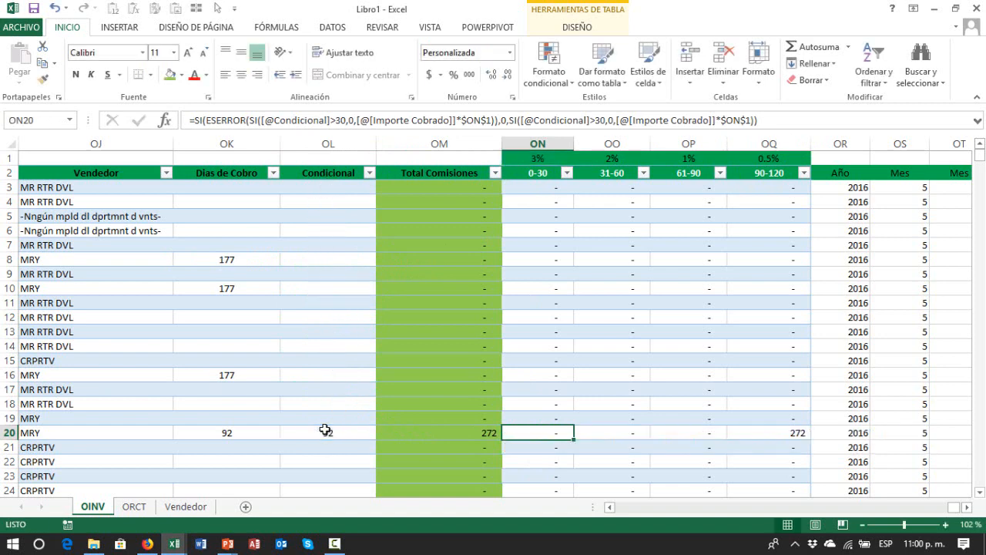
- Look through the Condicional column from row 20 up to its header, over the rows below and back up
click(324, 430)
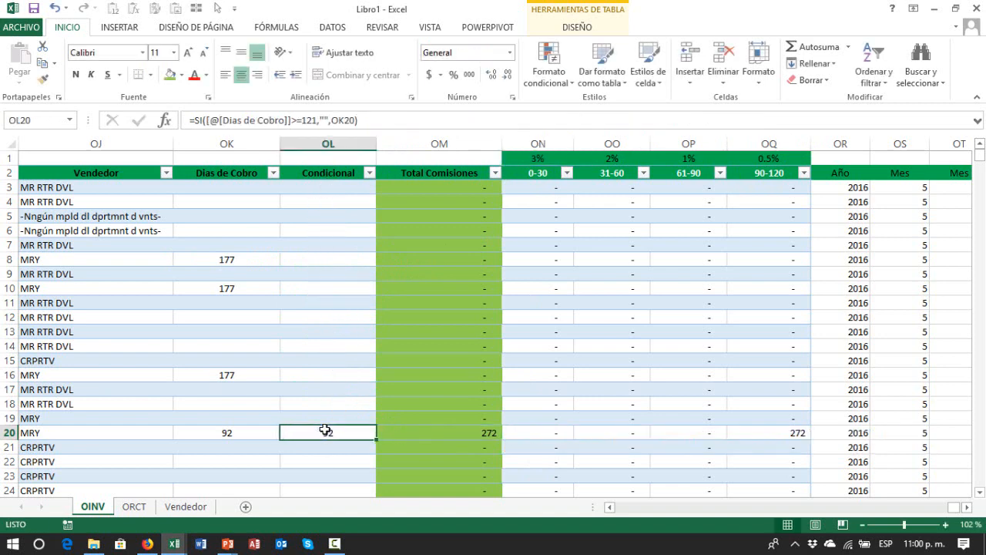
scroll(325, 430, down, 3)
scroll(324, 430, up, 1)
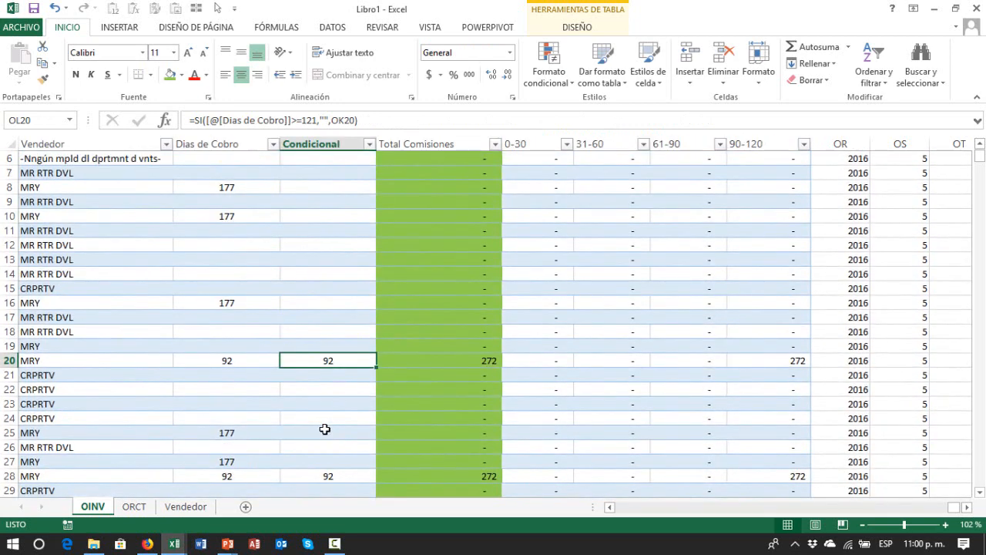
key(Up)
key(Up)
key(Up)
key(Up)
key(Up)
key(Up)
key(Up)
key(Up)
key(Up)
key(Up)
key(Up)
key(Up)
key(Up)
key(Up)
key(Up)
key(Up)
key(Up)
key(Up)
key(Up)
key(Down)
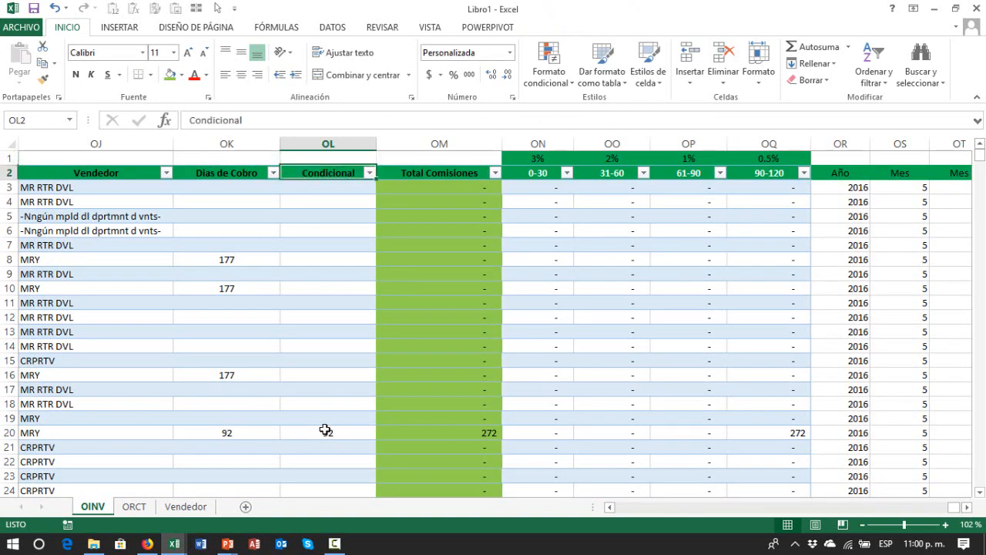
key(Right)
key(Left)
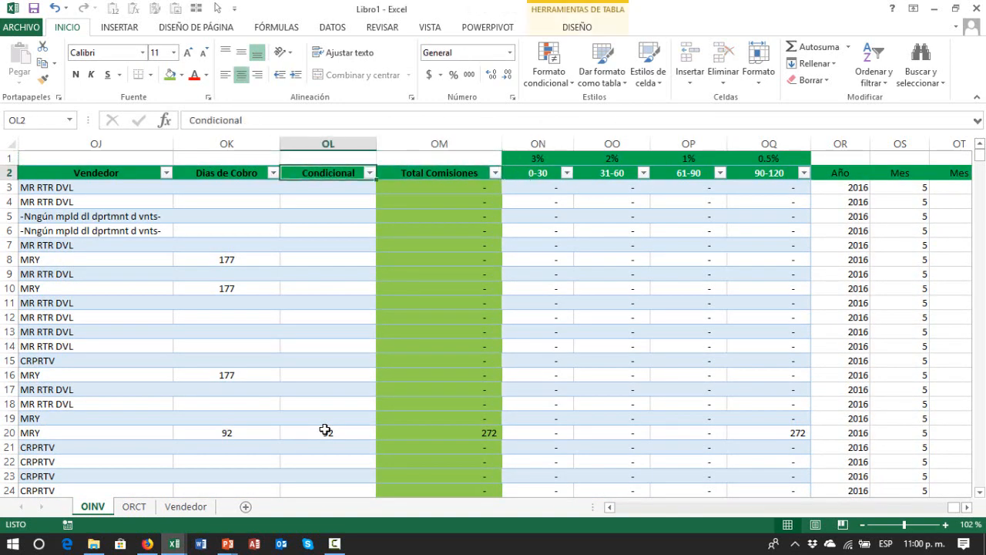
key(Left)
key(Right)
key(Right)
key(Left)
key(Down)
key(Down)
key(Down)
key(Down)
key(Down)
key(Down)
key(Down)
key(Down)
key(Down)
key(Down)
key(Down)
key(Down)
key(Down)
key(Down)
key(Down)
key(Down)
key(Down)
key(Down)
key(Down)
key(Down)
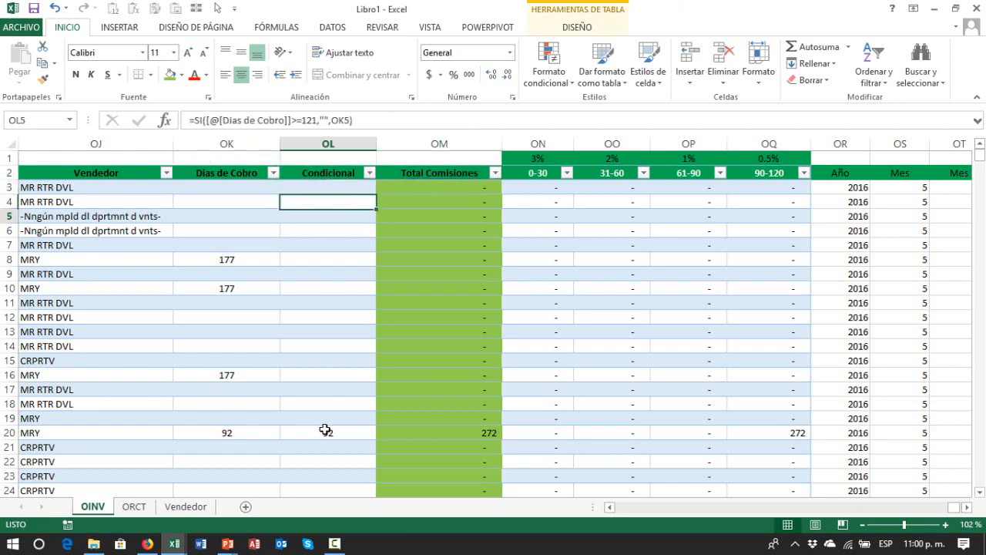
key(Up)
key(Up)
key(Up)
key(Up)
key(Up)
key(Up)
key(Up)
key(Up)
key(Up)
key(Up)
key(Up)
key(Up)
key(Up)
key(Up)
key(Up)
key(Up)
key(Up)
key(Up)
key(Up)
key(Up)
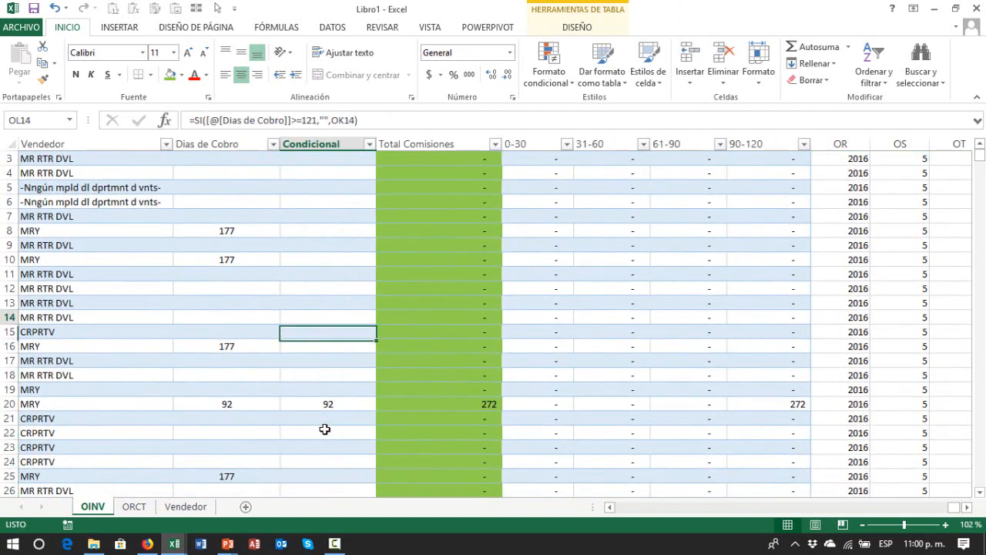
- Freeze the two heading rows of the OINV sheet, using first-record cell A3 as the split point
key(Down)
key(ctrl+Left)
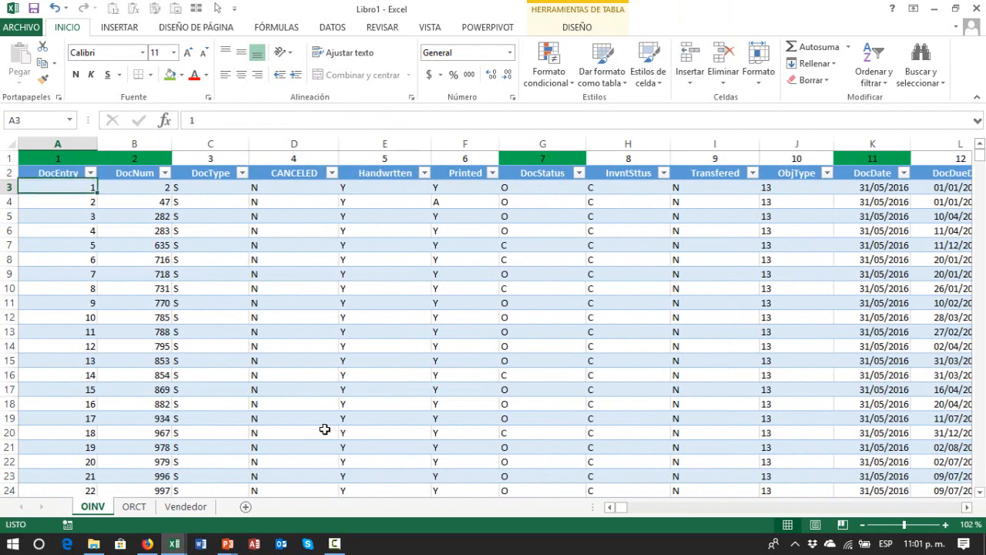
key(Down)
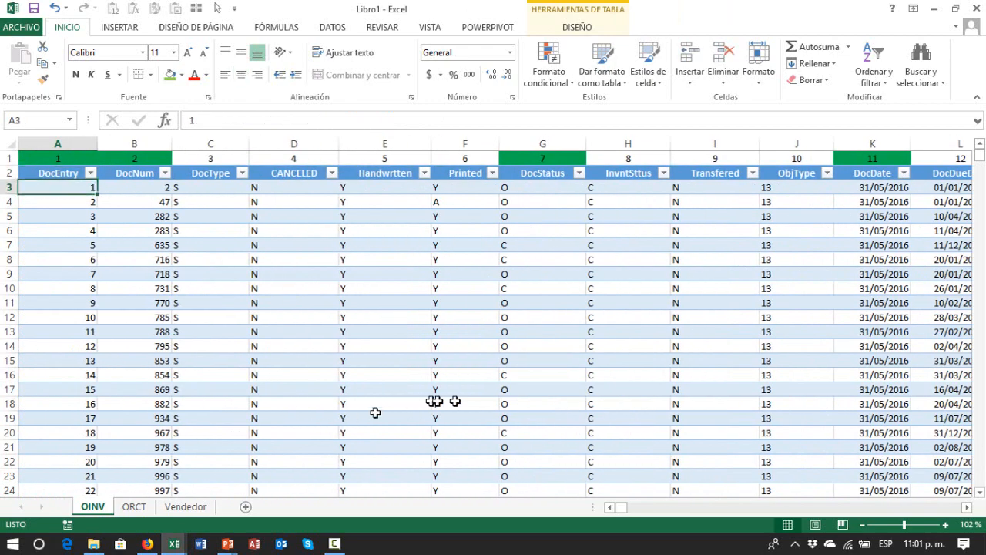
key(Up)
key(Up)
key(Down)
key(Down)
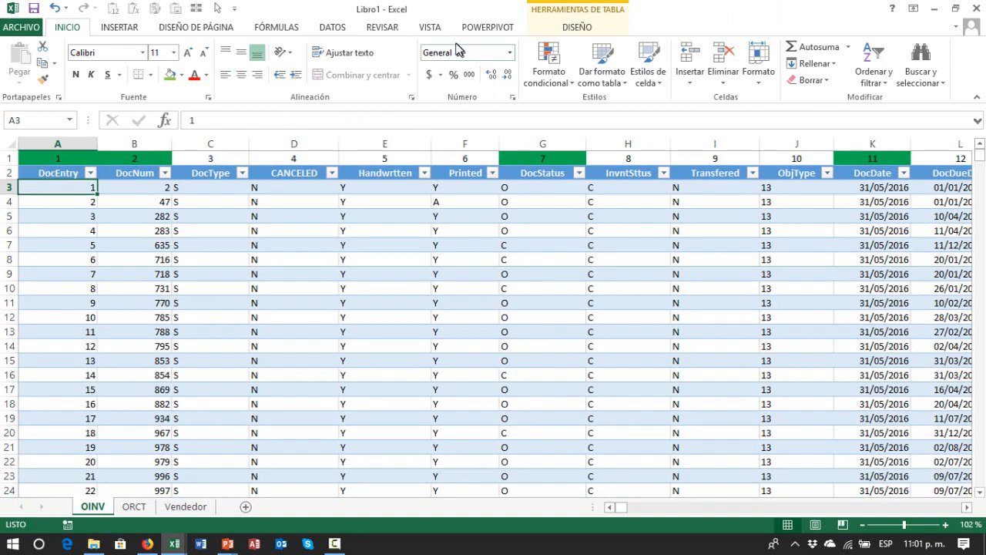
click(434, 27)
click(567, 71)
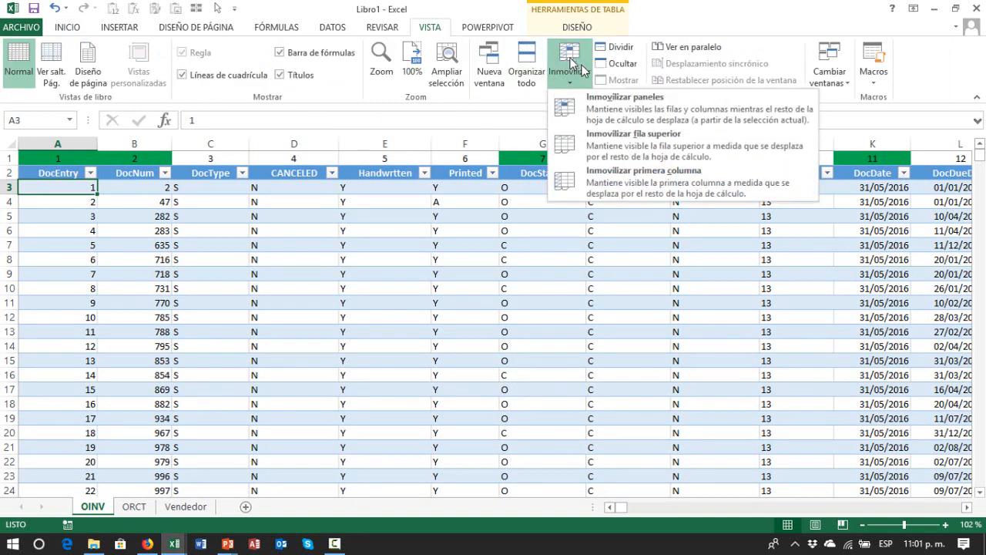
click(617, 98)
- Test the frozen headings by moving down the DocType column, returning to the first record and moving across it
click(247, 216)
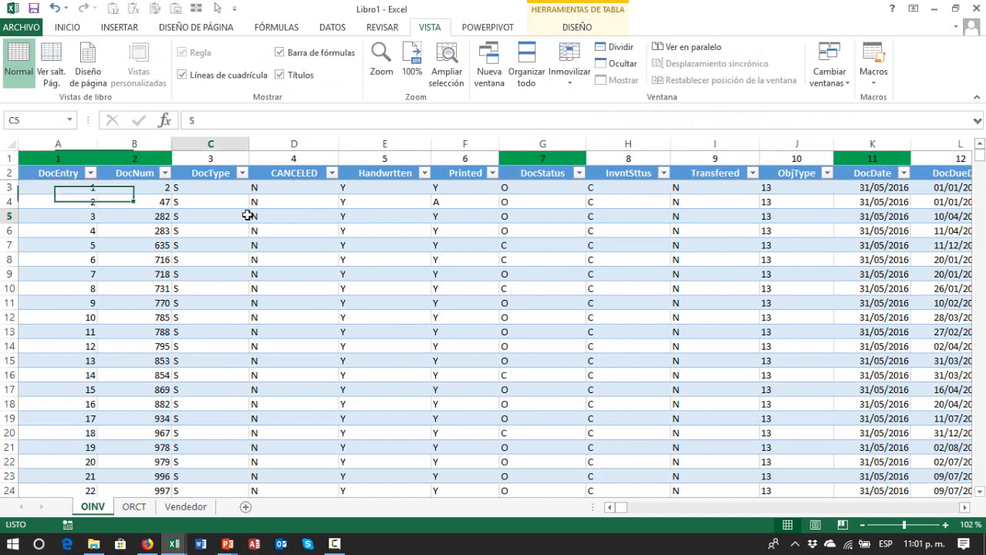
key(Down)
key(Down)
key(Down)
key(Down)
key(Down)
key(Down)
key(Down)
key(Down)
key(Down)
key(Down)
key(Down)
key(Down)
key(Down)
key(Down)
key(Down)
key(Down)
key(Down)
key(Down)
key(Down)
key(Down)
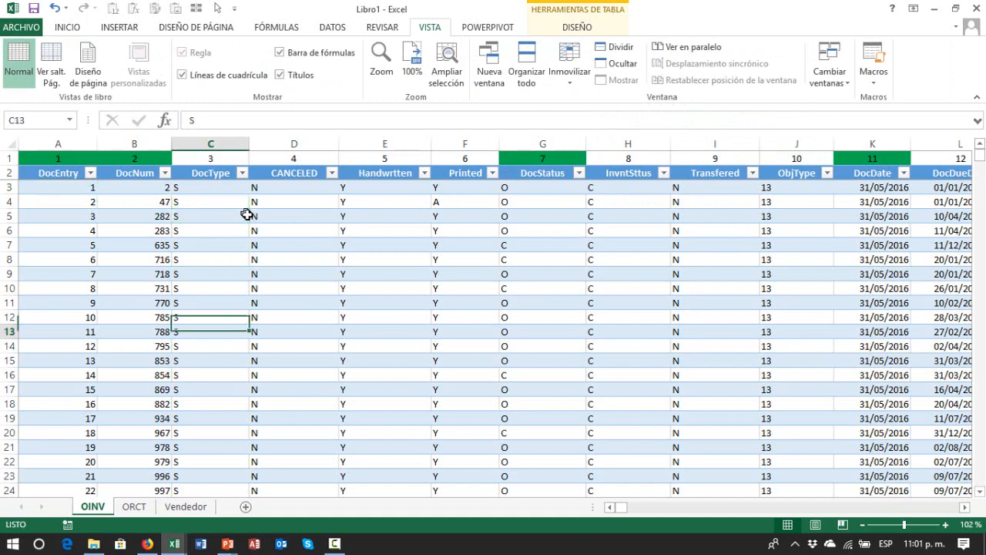
key(ctrl+Up)
key(Down)
key(Right)
key(Right)
key(Right)
key(Right)
key(Right)
key(Right)
key(Right)
key(Right)
key(Right)
key(Right)
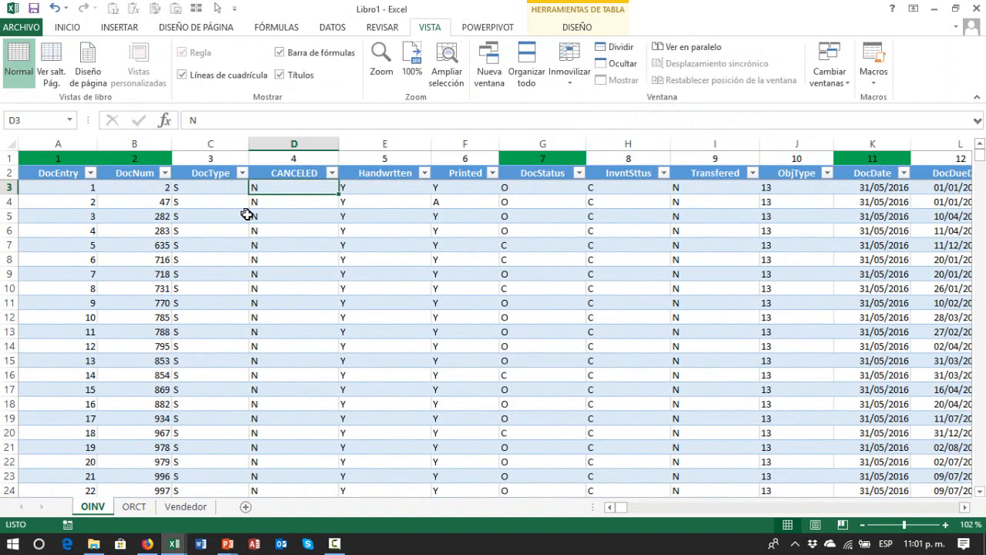
- Examine the 0-30 commission formula in row 3 that multiplies Importe Cobrado by the rate in ON1
key(Up)
key(ctrl+Right)
key(Right)
key(Left)
key(Left)
key(Left)
key(Left)
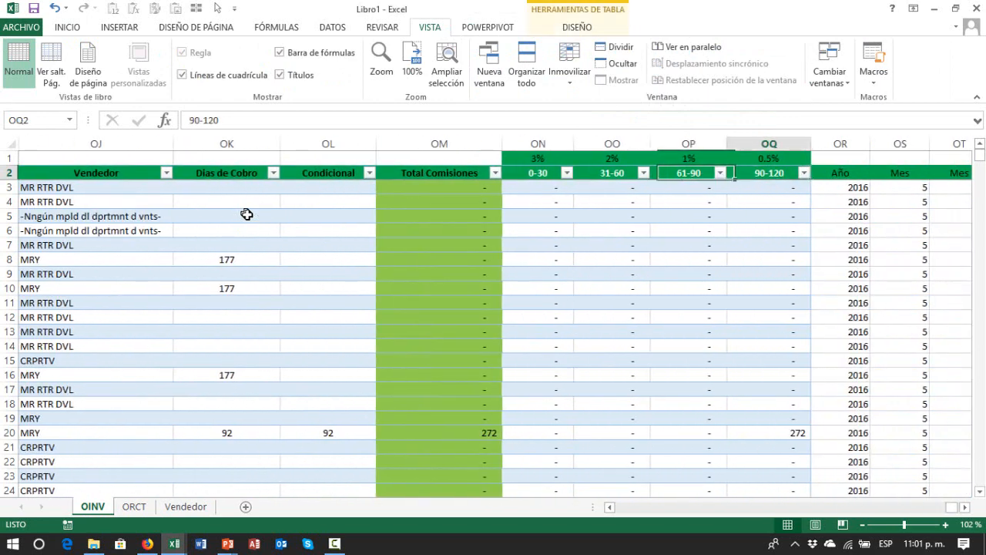
key(Down)
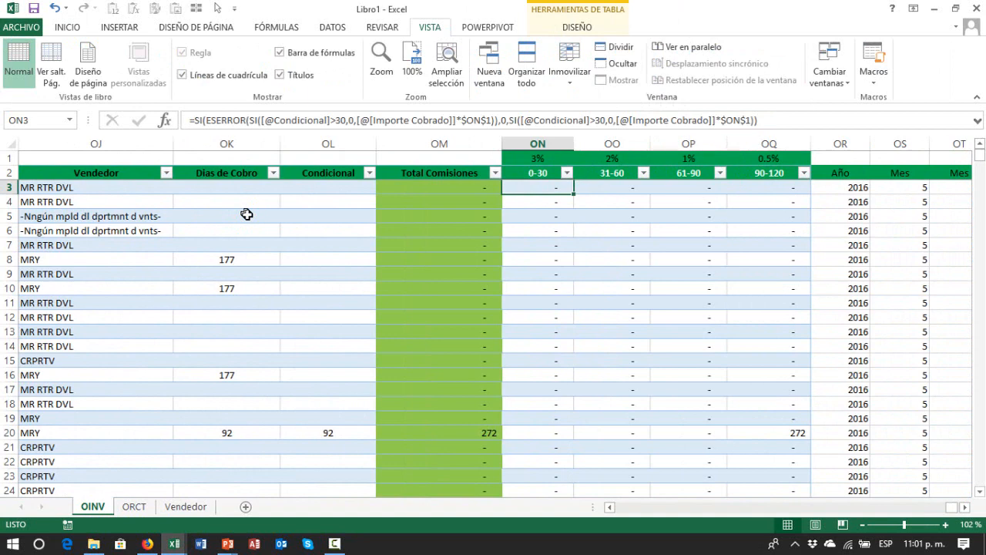
key(F2)
key(Escape)
- Look down the 0-30 commission column from row 3 to row 14 and back to the first record
key(Down)
key(Down)
key(Down)
key(Down)
key(Down)
key(Down)
key(Down)
key(Down)
key(Down)
key(Down)
key(Down)
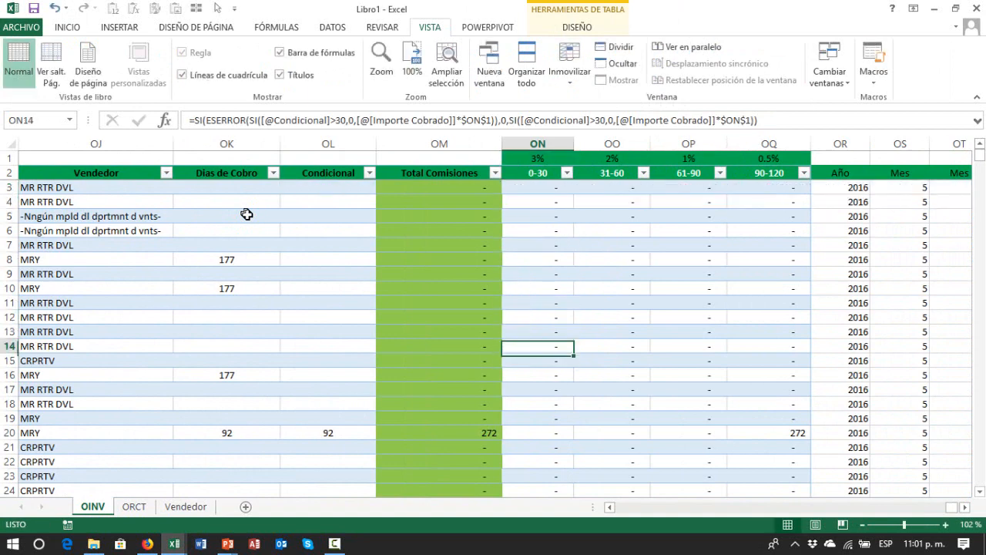
key(Up)
key(Up)
key(Up)
key(Up)
key(Up)
key(Up)
key(Up)
key(Up)
key(Up)
key(Up)
key(Up)
key(Escape)
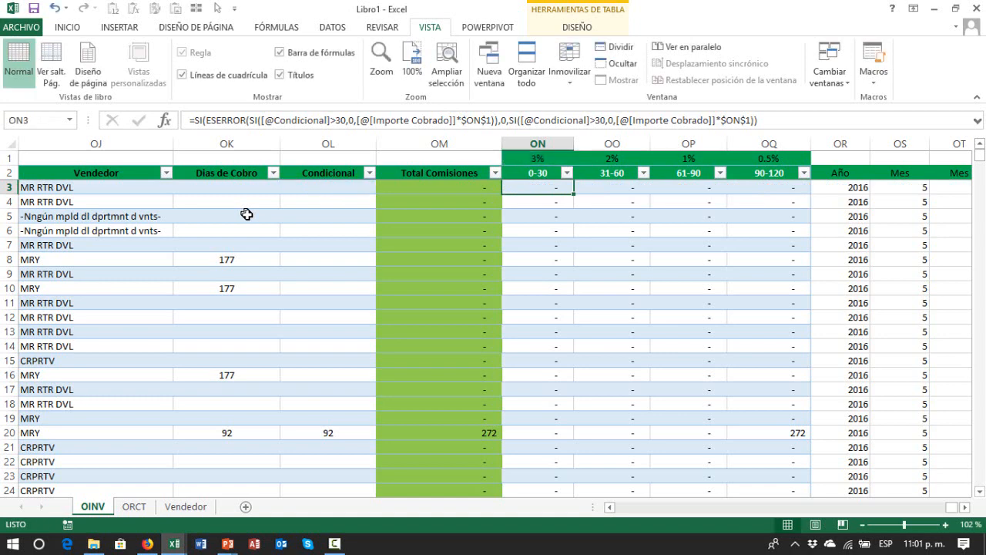
- Compare the Condicional formula in row 3 with the 0-30 commission formula in the same row
key(Left)
key(Left)
key(F2)
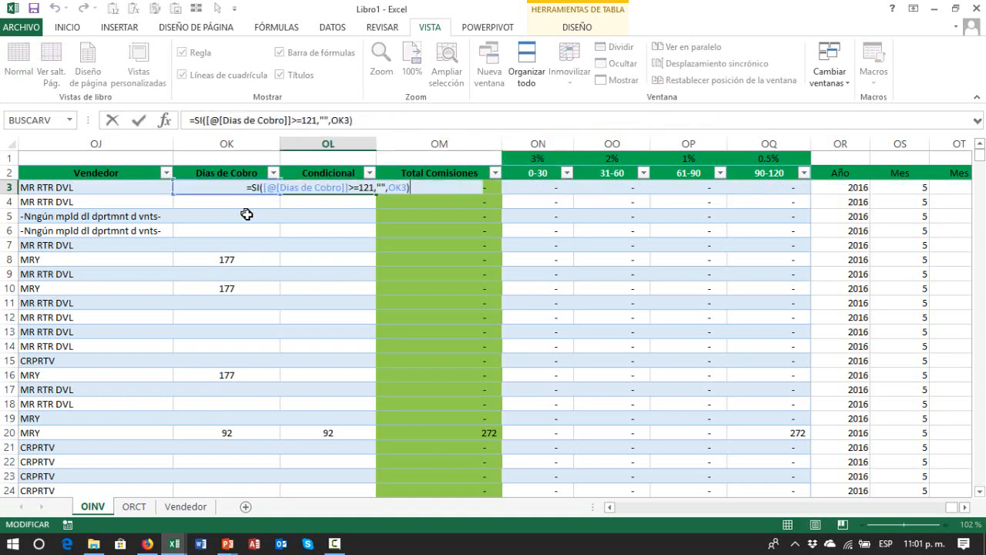
key(Escape)
key(Right)
key(Right)
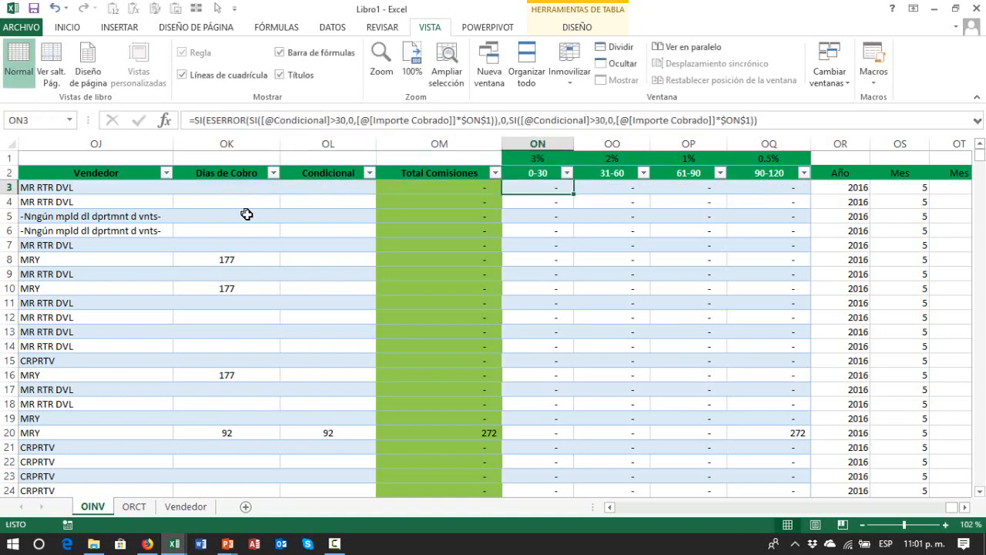
key(F2)
key(Escape)
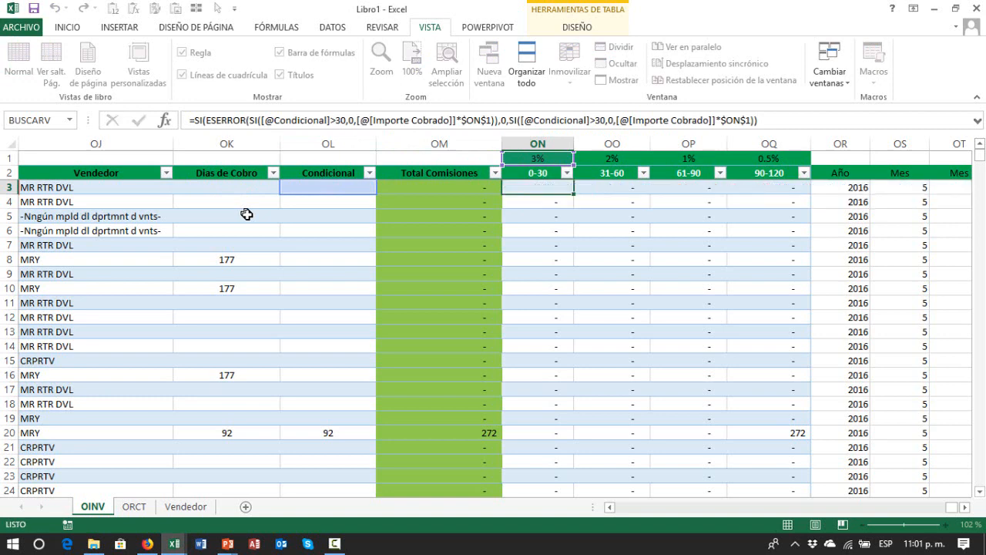
- Examine the cells referenced by the 0-30 commission formula in row 7, keeping the formula as it is
key(Down)
key(Down)
key(Down)
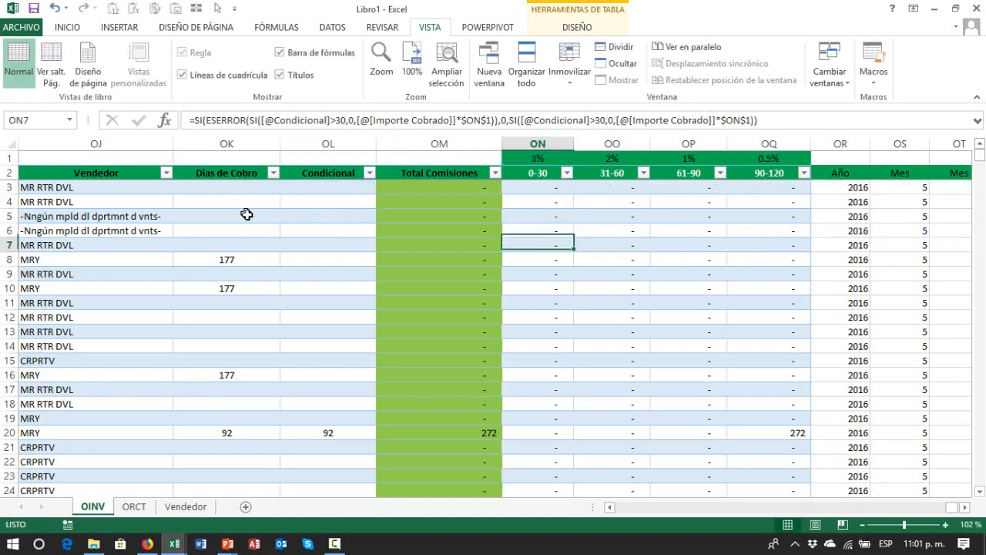
key(Down)
key(F2)
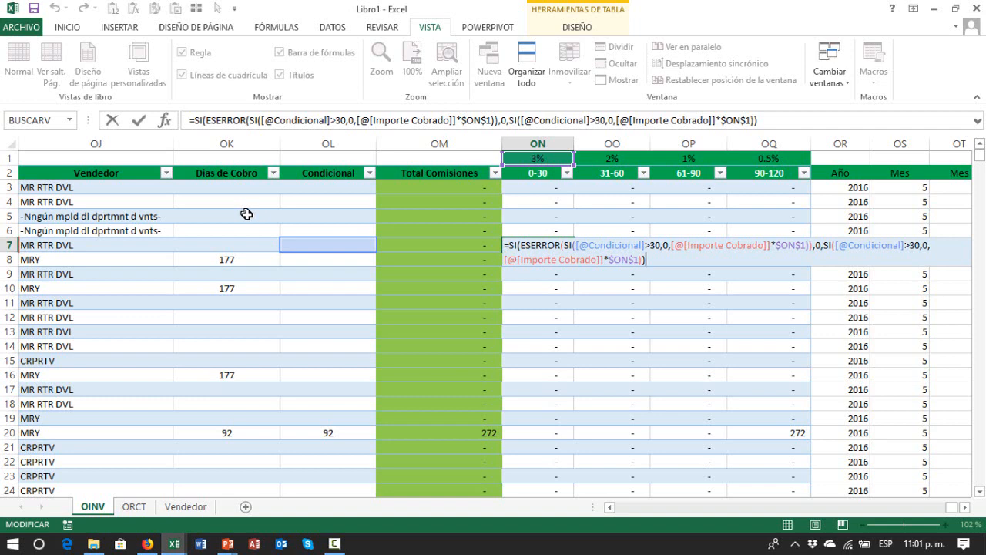
key(Return)
- Examine the Condicional formula in row 20 that tests Dias de Cobro against 121 days
key(Down)
key(Down)
key(Down)
key(Down)
key(Down)
key(Down)
key(Down)
key(Down)
key(Down)
key(Down)
key(Down)
key(Down)
key(Down)
key(Left)
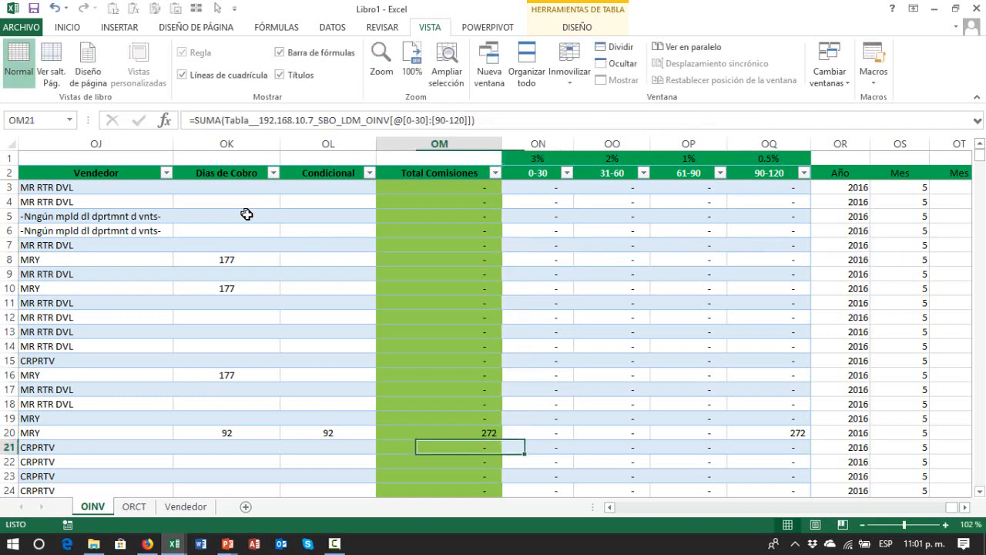
key(Left)
key(Up)
key(F2)
key(Escape)
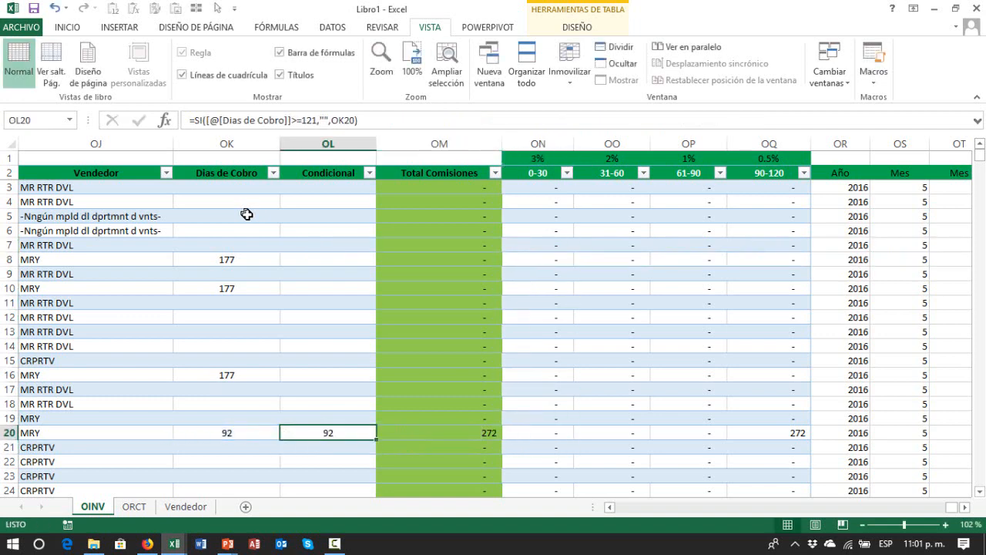
- Examine the 90-120 commission formula in row 20 and its reference to the rate in OQ1
key(Right)
key(Right)
key(Right)
key(Right)
key(Right)
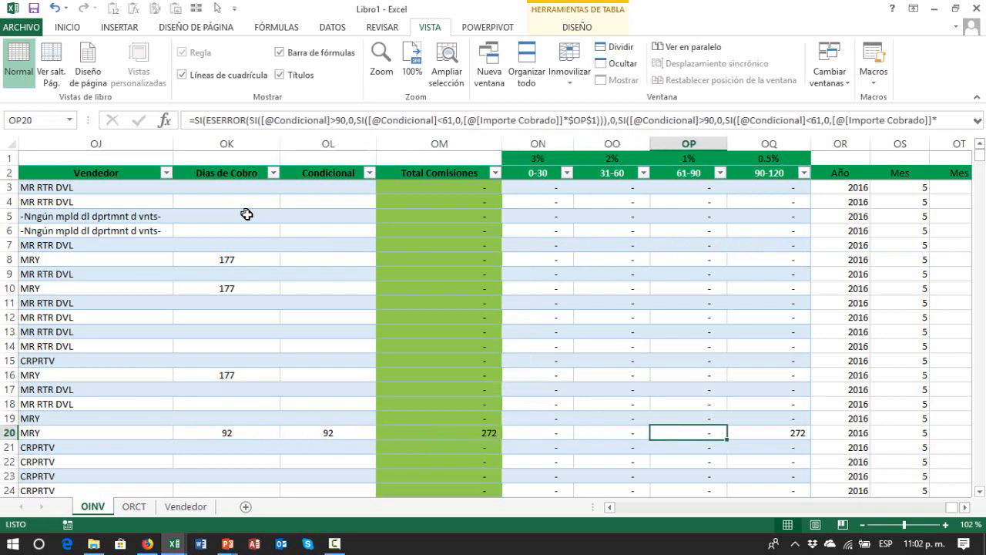
key(F2)
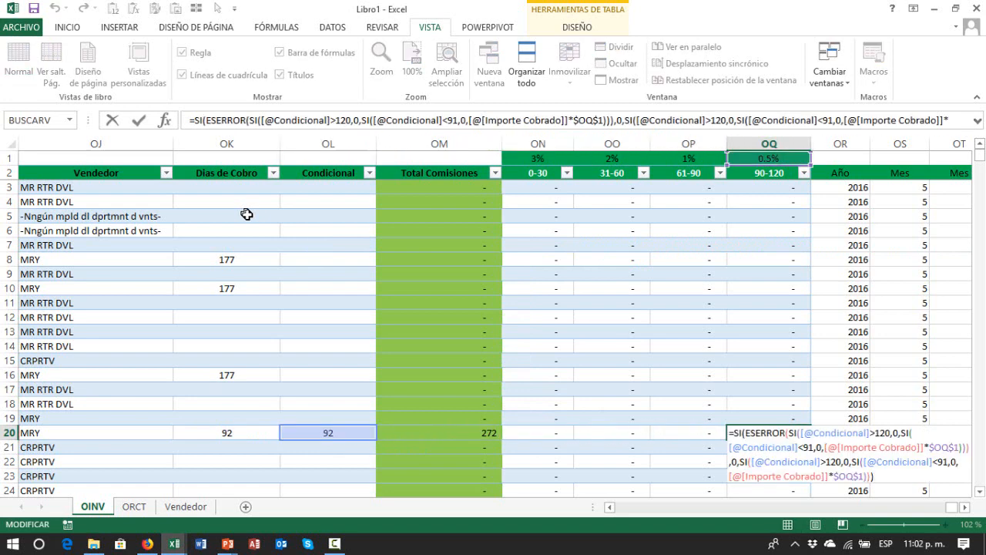
key(Escape)
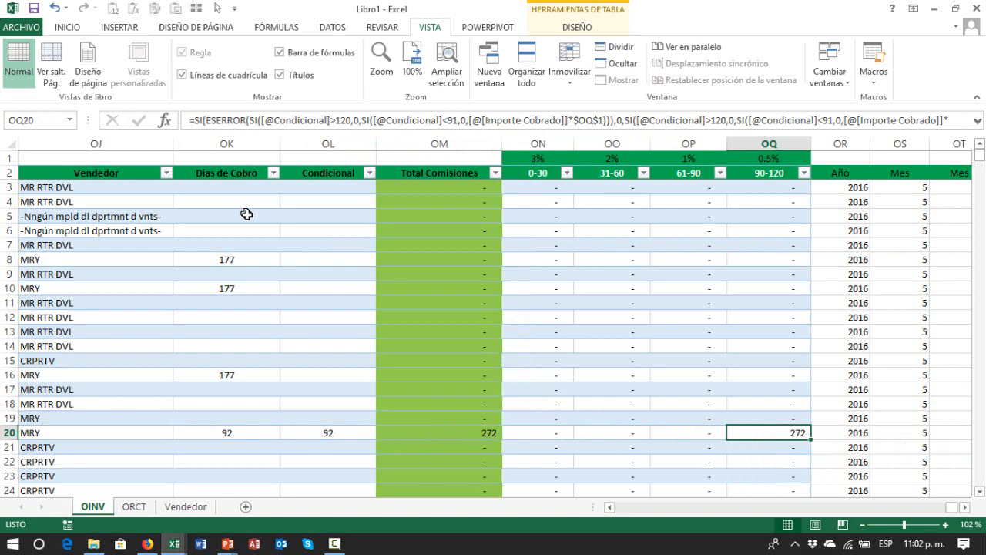
- Check which cells the 0-30 commission formula in row 20 refers to
key(Left)
key(Left)
key(Left)
key(F2)
key(Escape)
- Look across row 20 from the commission columns through the Año, Mes and Trim columns
key(Right)
key(Right)
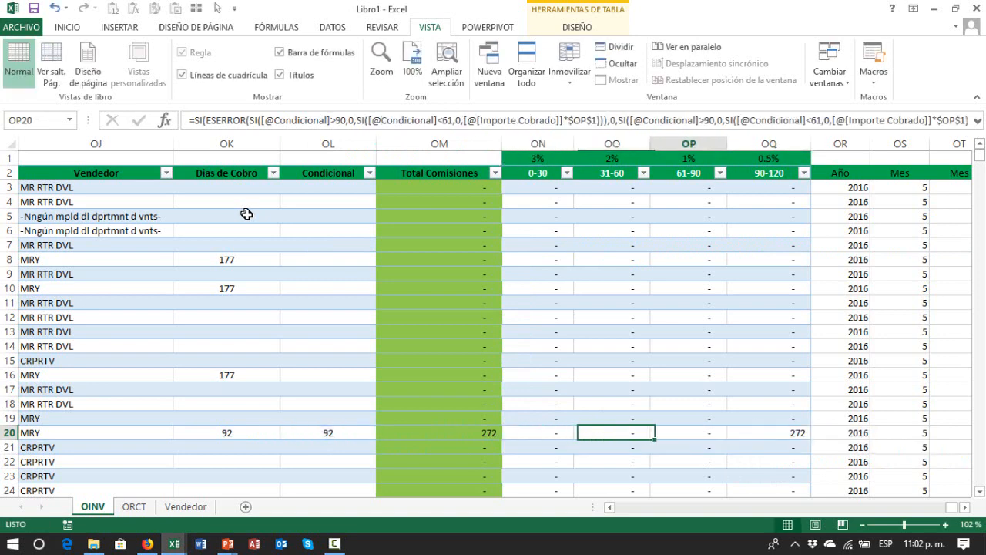
key(Right)
key(Right)
key(Right)
key(Right)
key(Right)
key(Right)
key(Left)
key(Left)
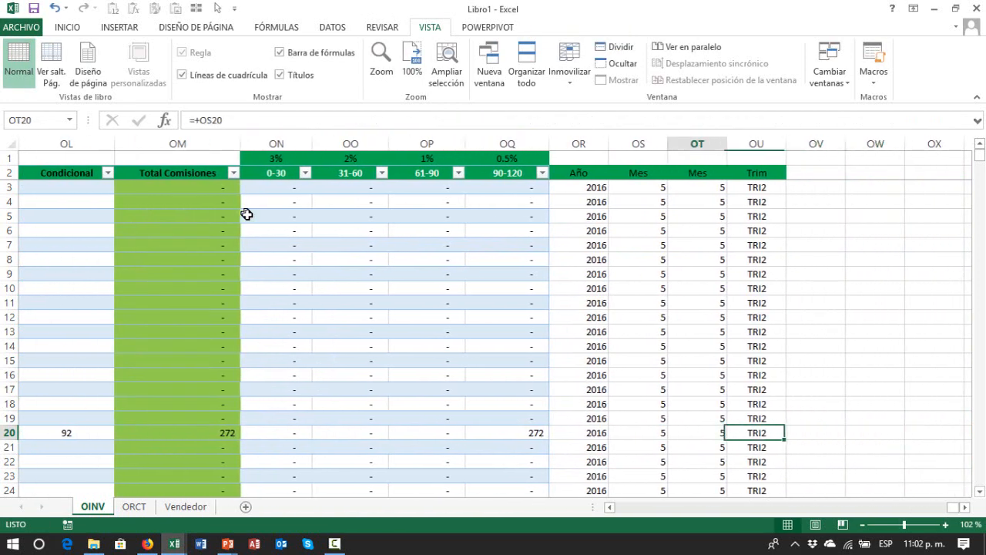
- Examine the inner SI of the 0-30 formula in row 20, highlighting its Condicional>30 test and the Importe Cobrado reference
key(Left)
key(Left)
key(Left)
key(Left)
key(Left)
key(Left)
key(F2)
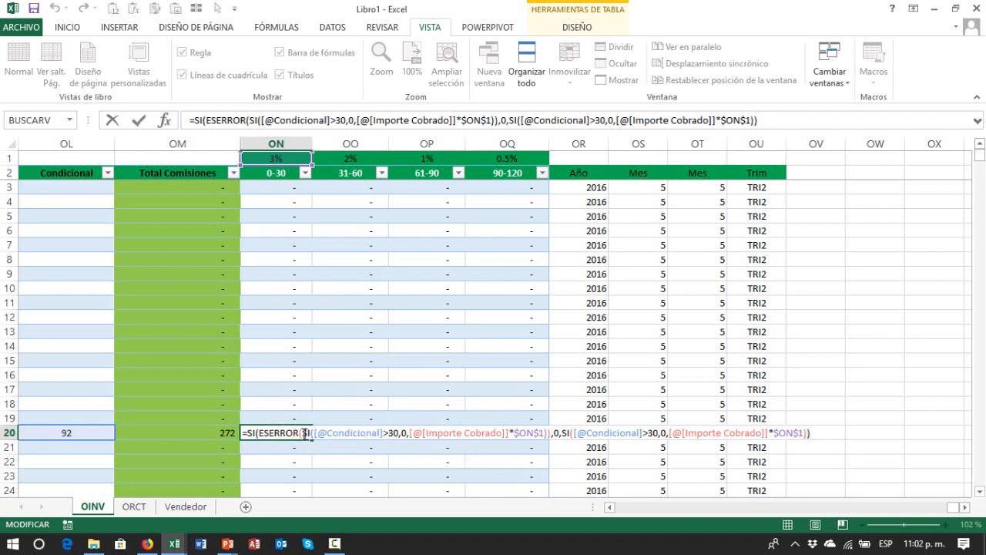
drag(305, 434, 398, 436)
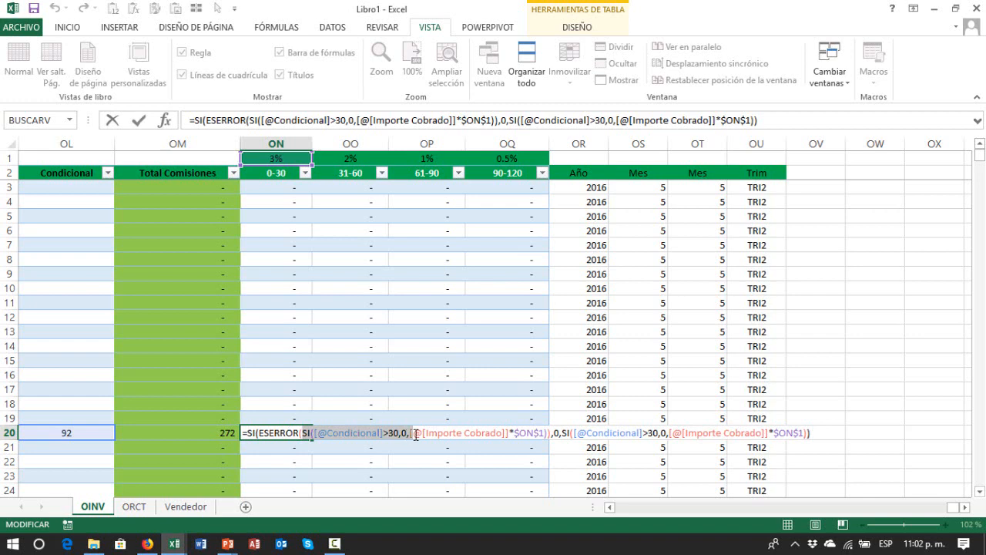
drag(413, 434, 501, 436)
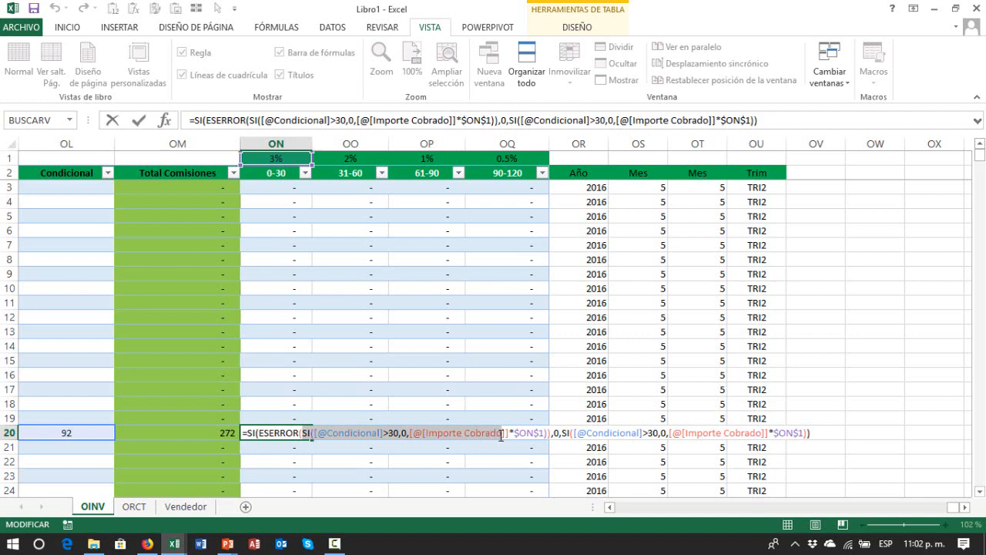
key(Escape)
- Trace the row 20 commission inputs back through Condicional to Importe Cobrado and inspect the Importe Cobrado lookup formula
key(Left)
key(Left)
key(Left)
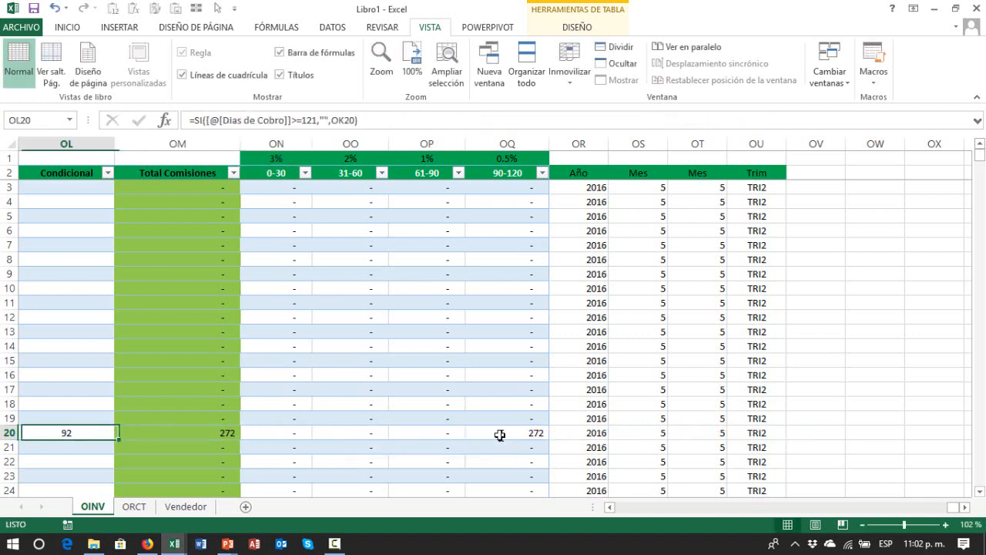
key(Right)
key(Right)
key(Right)
key(Right)
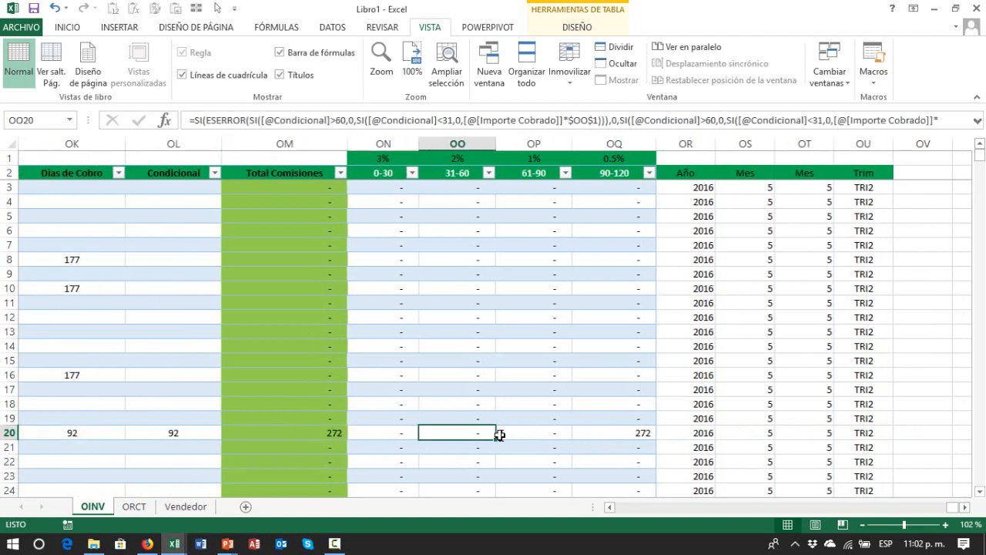
key(Left)
key(Left)
key(Left)
key(Left)
key(Left)
key(Left)
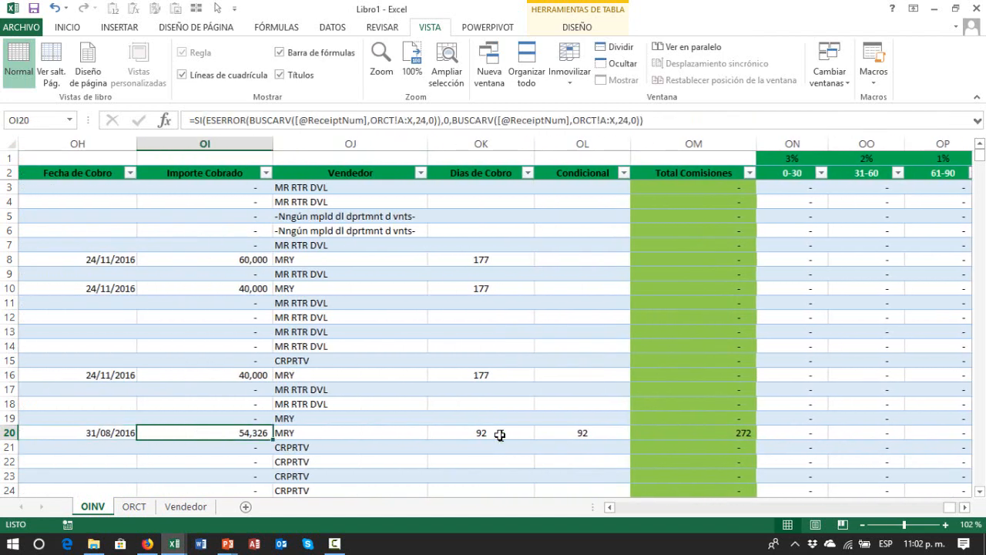
key(F2)
key(Escape)
- Inspect the 31-60 commission formula in row 20 with its references to Condicional and Importe Cobrado
key(Right)
key(Right)
key(Right)
key(Right)
key(Right)
key(Right)
key(F2)
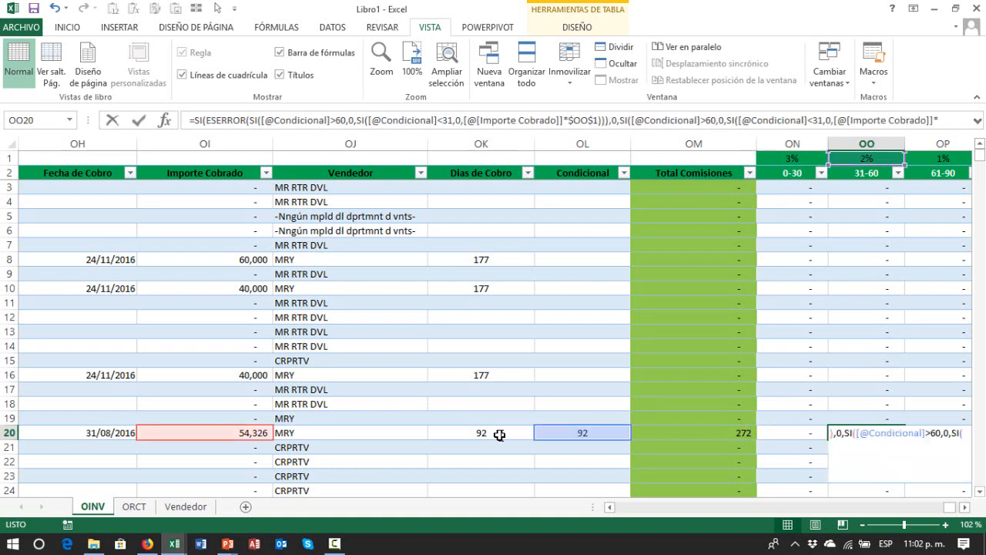
key(Escape)
- Examine the 0-30 formula in row 20, highlighting the Importe Cobrado by ON1 product and the repeated SI that serves as the non-error result
key(Left)
key(F2)
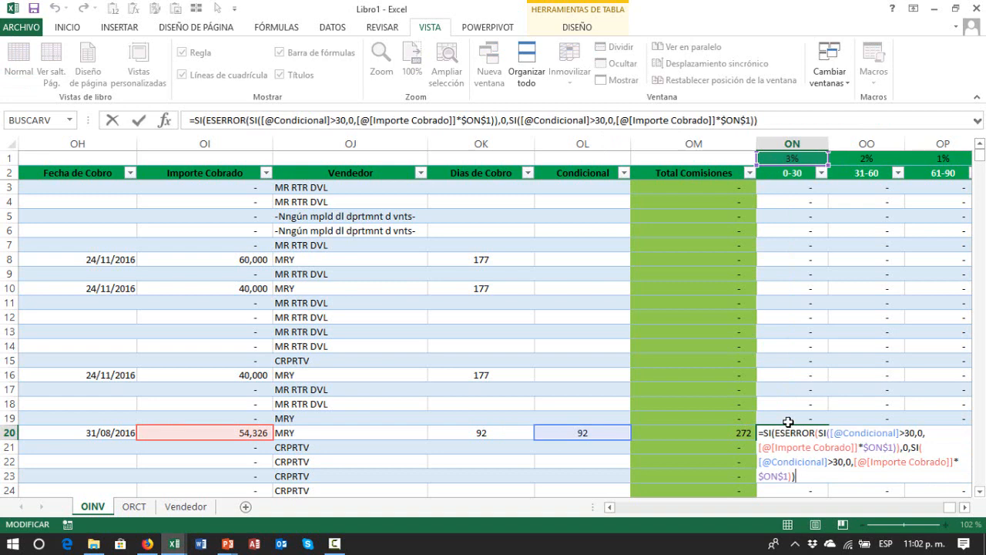
key(Escape)
scroll(788, 423, right, 3)
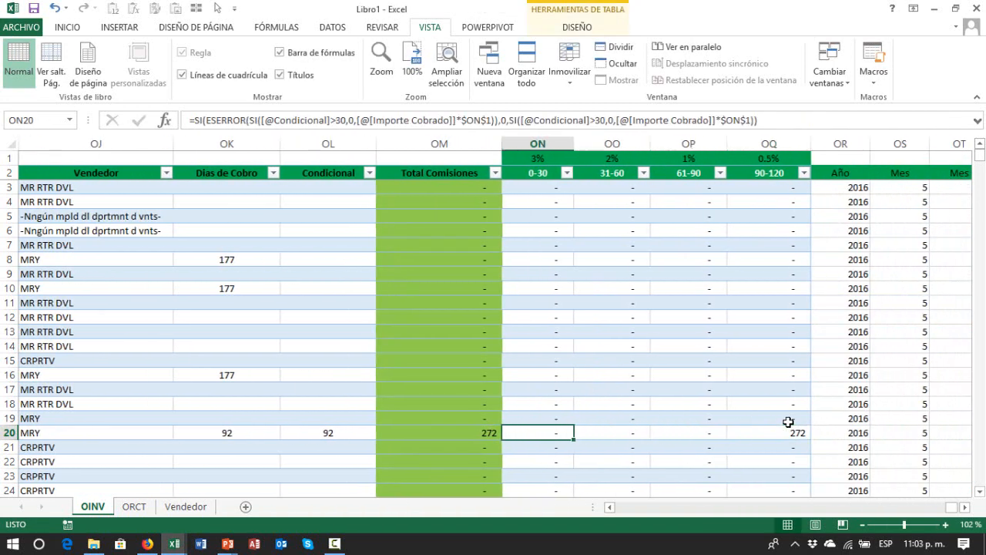
key(F2)
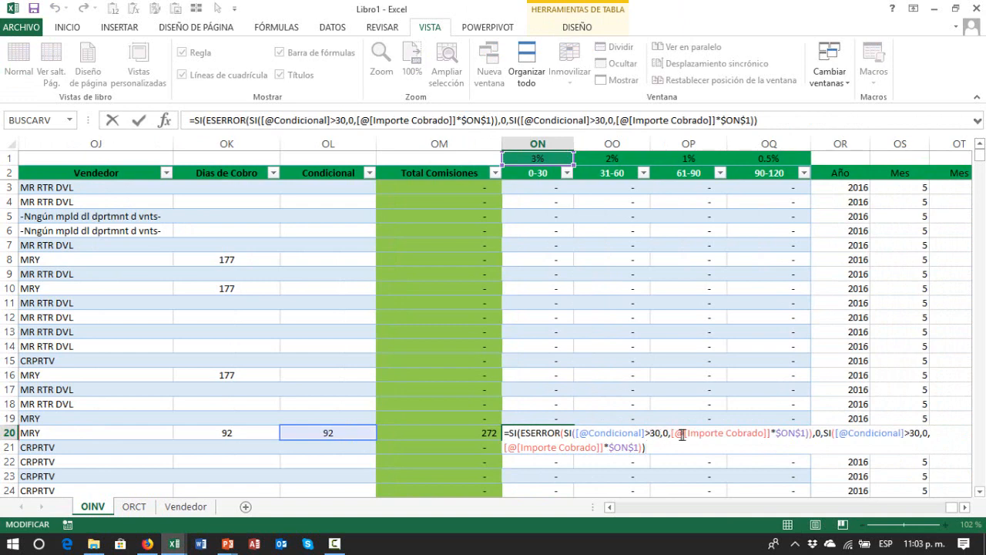
drag(673, 433, 806, 435)
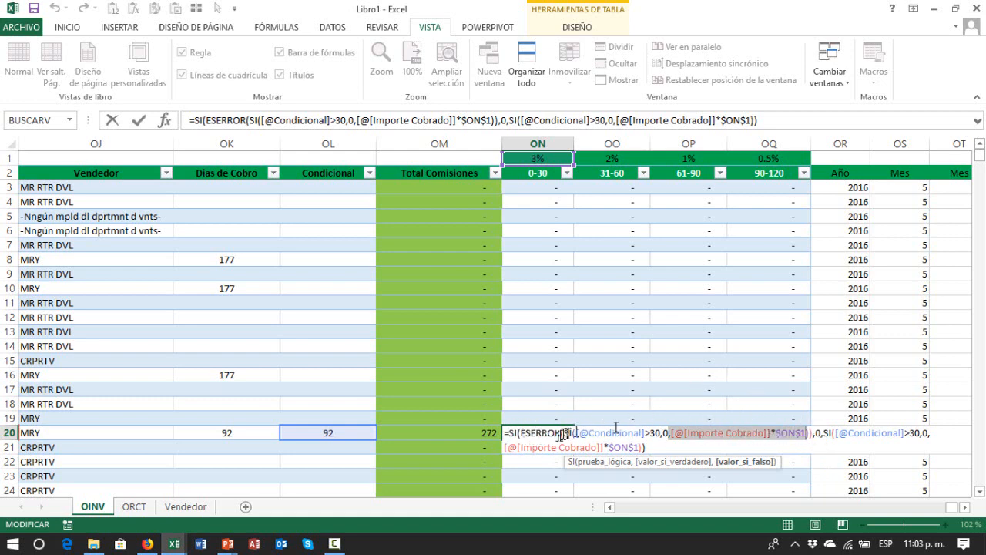
click(818, 436)
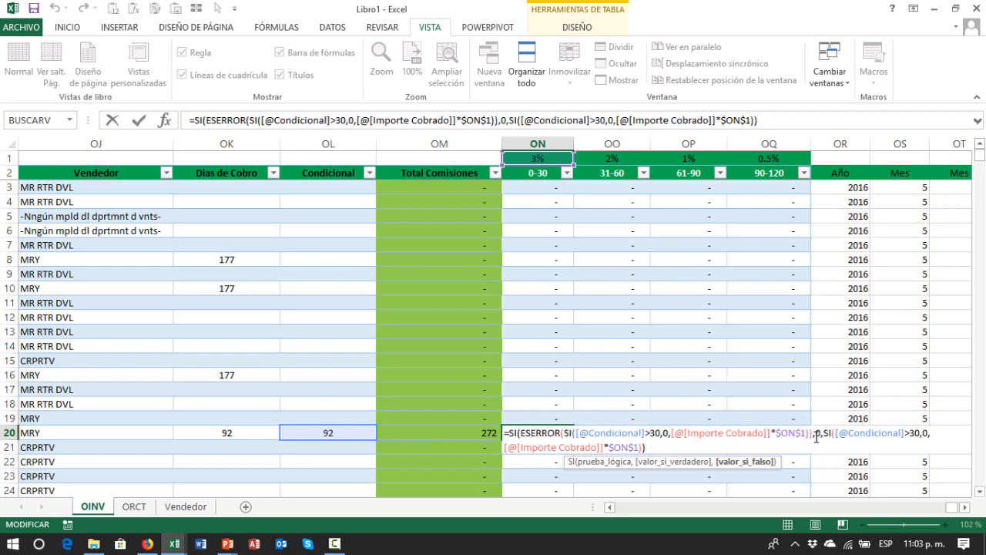
click(823, 434)
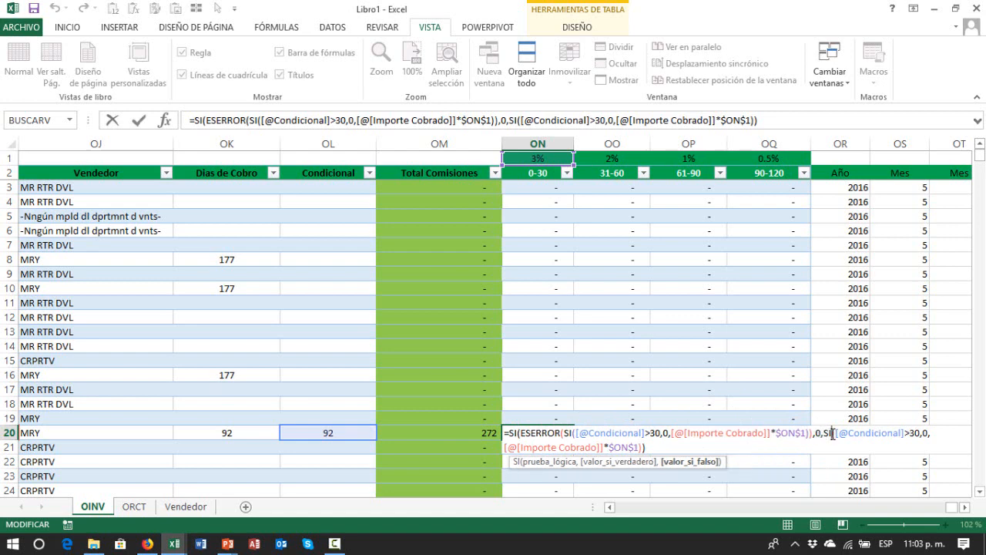
drag(823, 434, 950, 447)
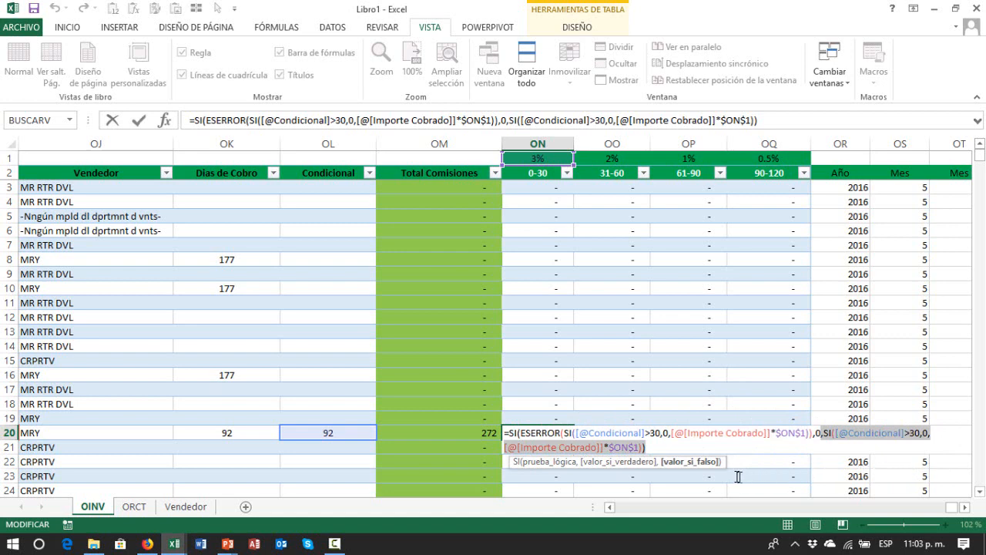
key(Escape)
- Compare the Condicional formula in row 20 with the 0-30 commission formula that depends on it
key(Left)
key(Left)
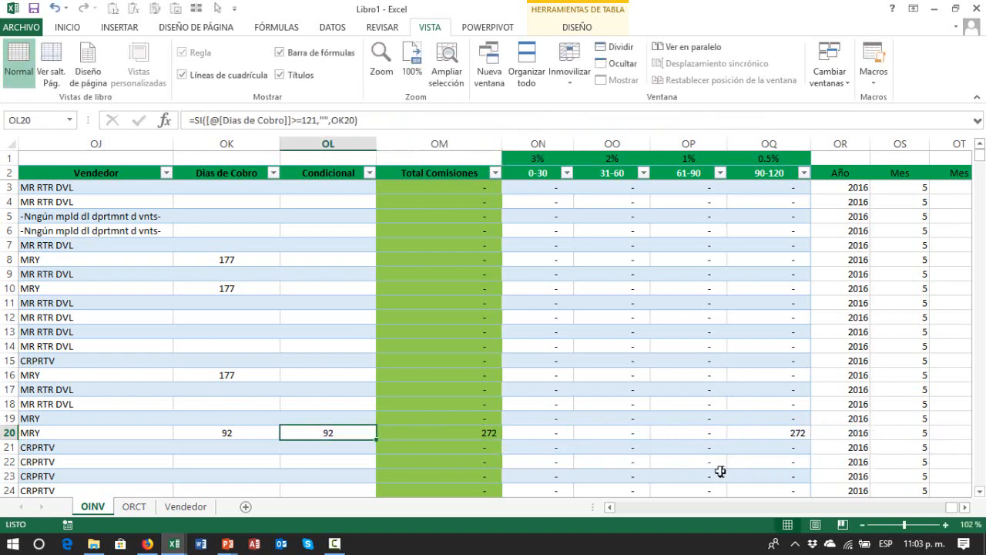
key(F2)
key(Escape)
key(Right)
key(Right)
key(F2)
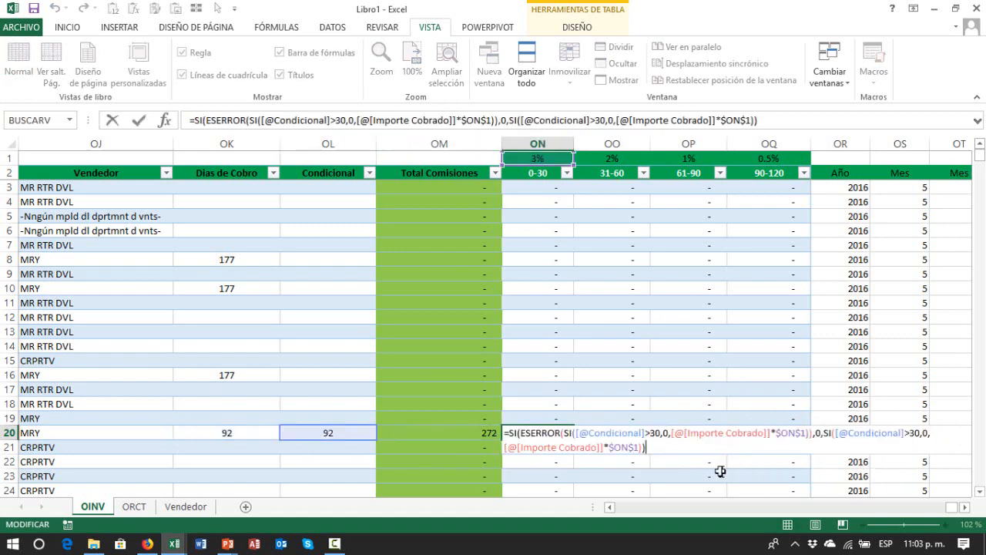
key(Escape)
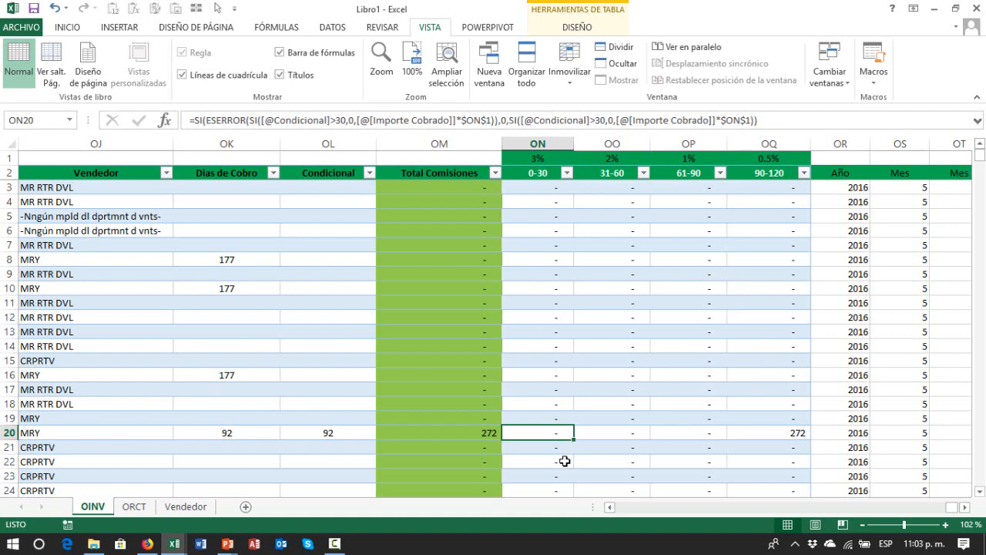
- View the 31-60 commission formula in row 20, keep it as it is and move along the row past the Trim column
key(Right)
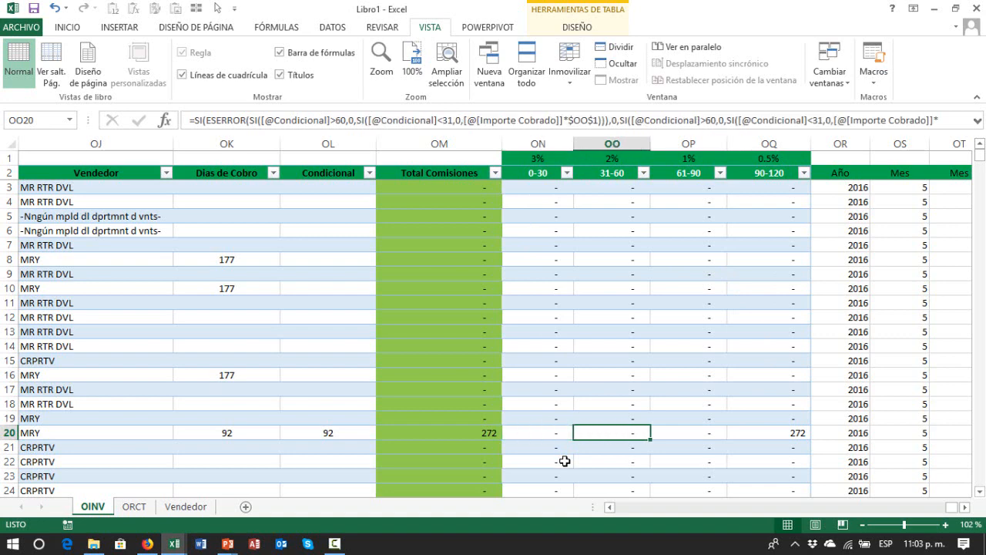
key(F2)
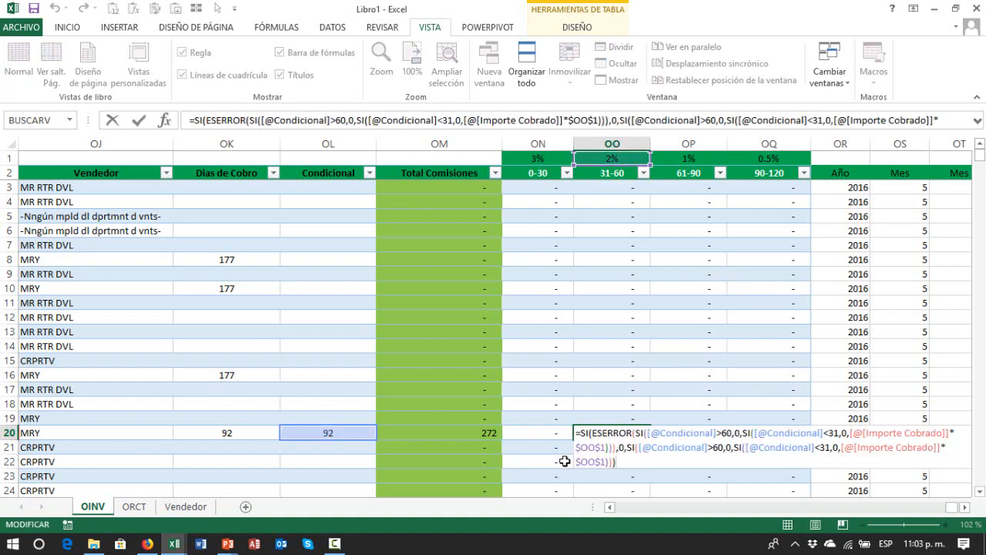
key(Tab)
key(Tab)
key(Tab)
key(Tab)
key(Tab)
key(Tab)
key(Tab)
key(Tab)
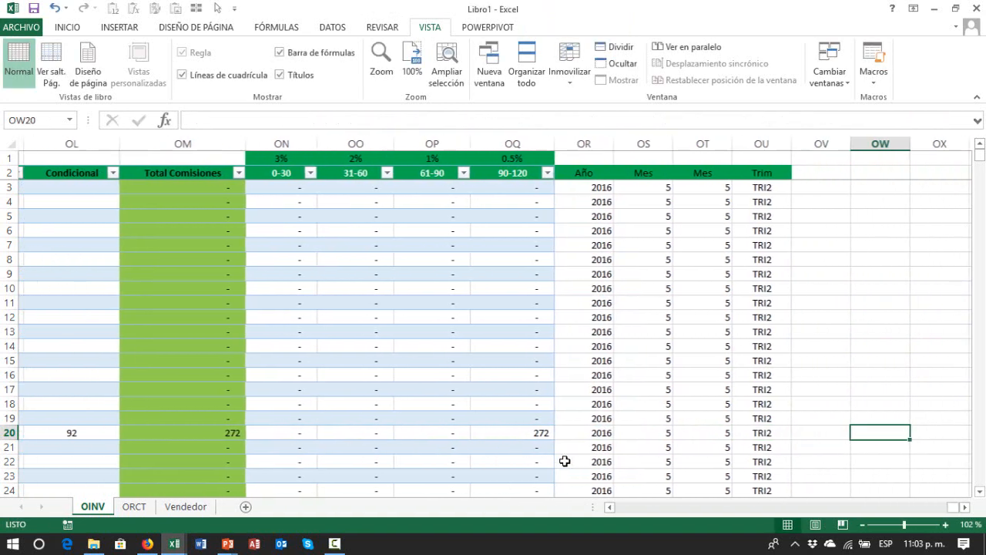
- Examine the 31-60 formula in row 20, highlighting its Condicional >60 and <31 tests and the Importe Cobrado reference
key(Left)
key(Left)
key(Left)
key(Left)
key(Left)
key(Left)
key(Left)
key(Left)
key(F2)
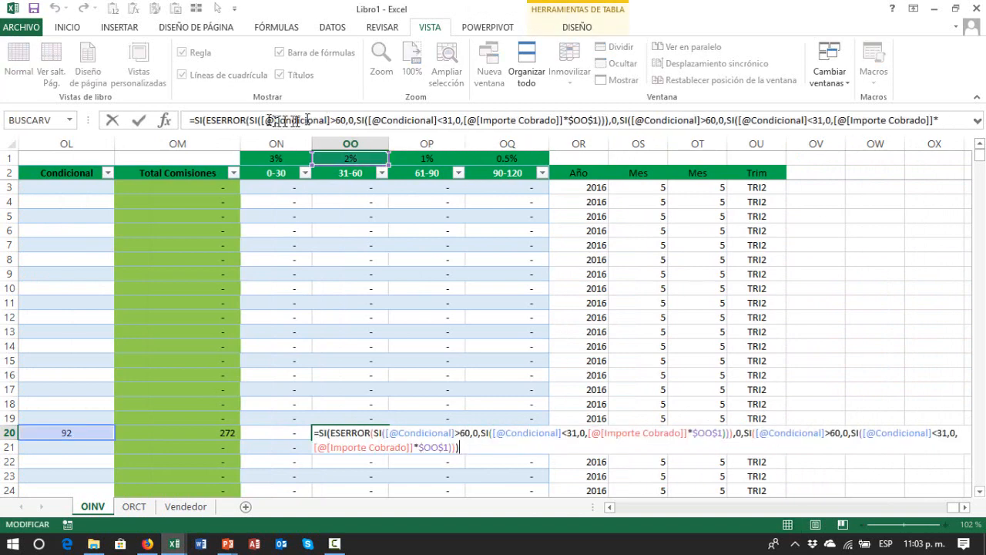
drag(249, 120, 354, 120)
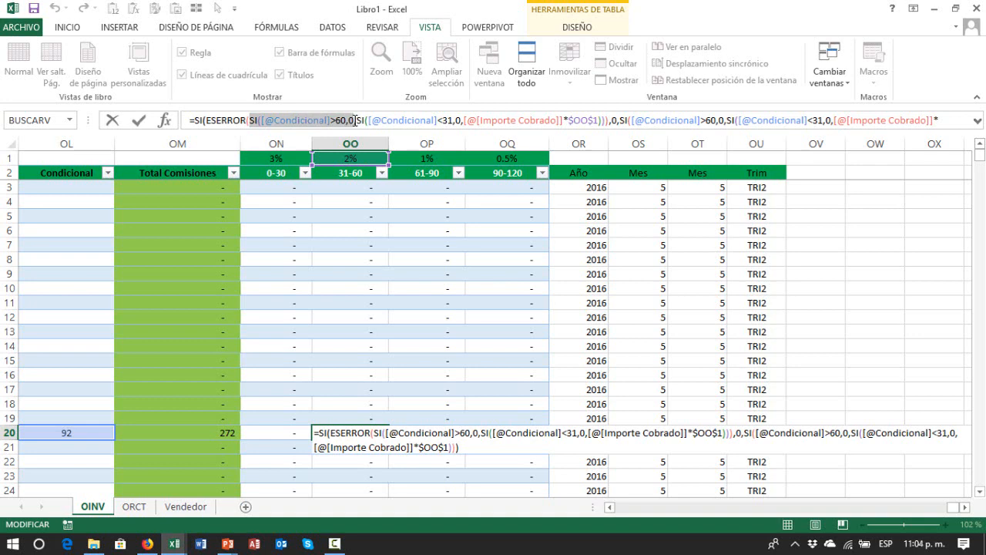
drag(356, 120, 436, 123)
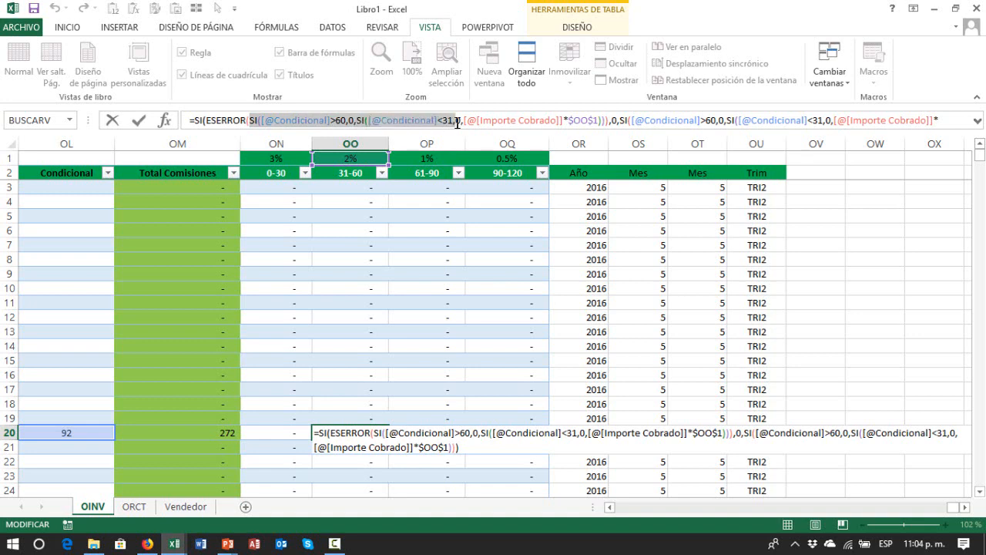
drag(457, 123, 462, 124)
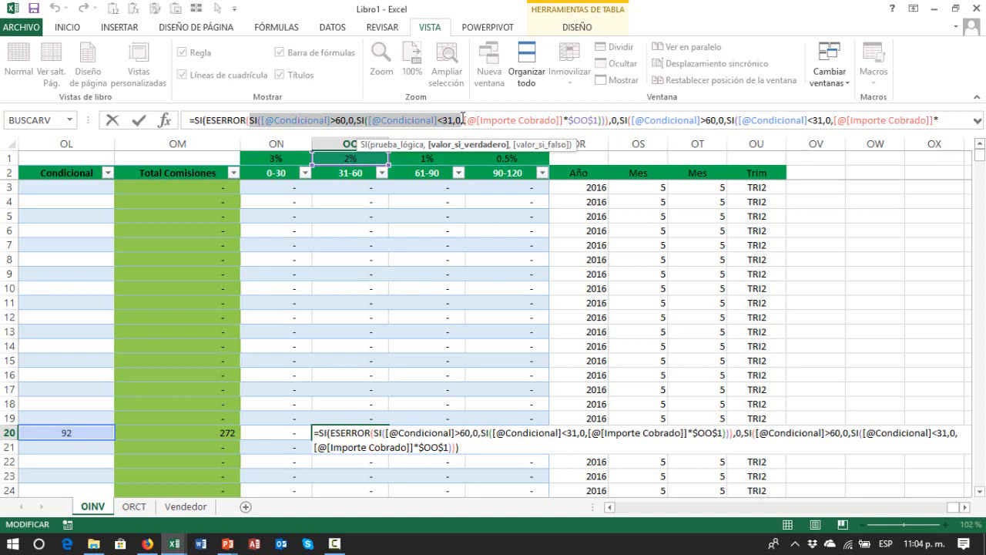
click(462, 119)
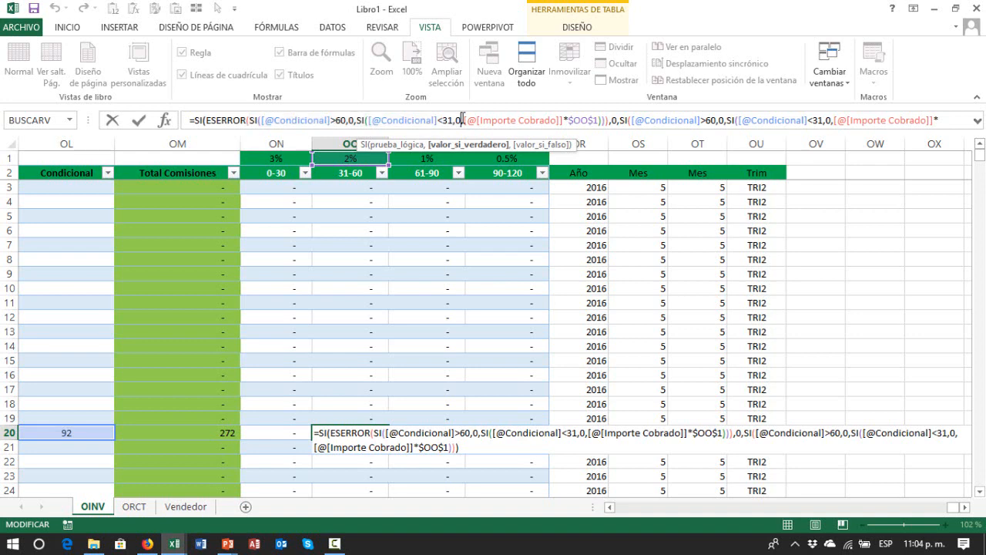
drag(463, 119, 531, 121)
key(Escape)
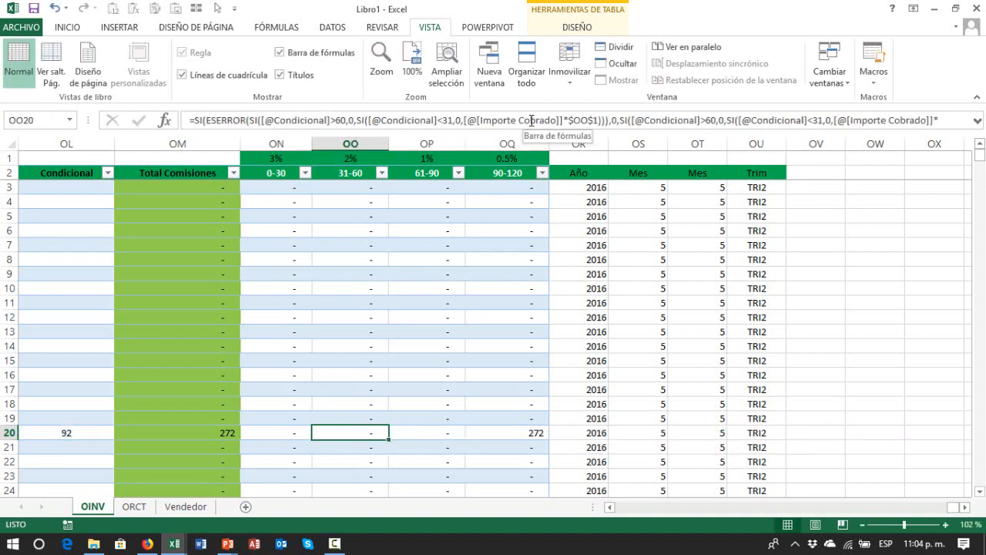
- Compare the SI nested inside ESERROR with its repetition as the non-error result in row 20's 31-60 formula
key(F2)
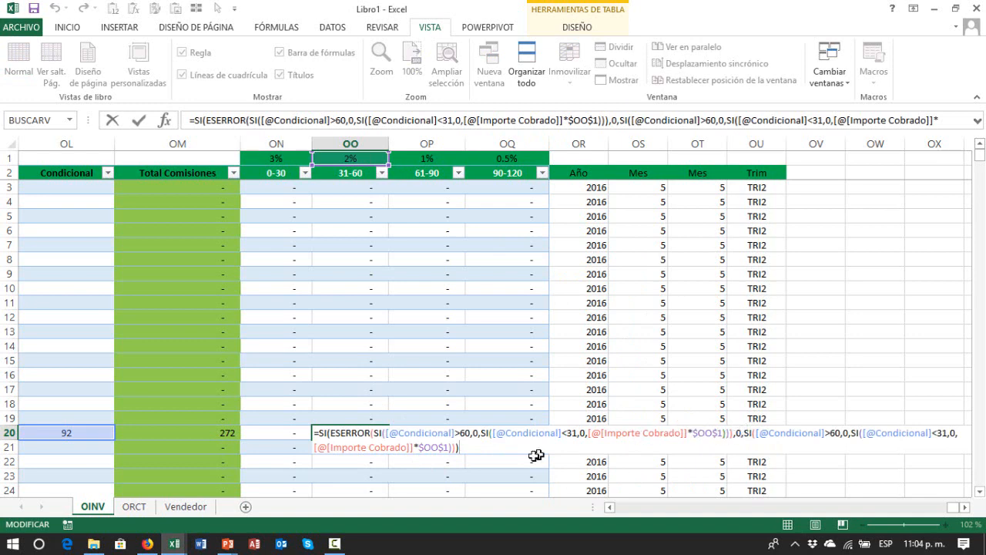
double_click(738, 433)
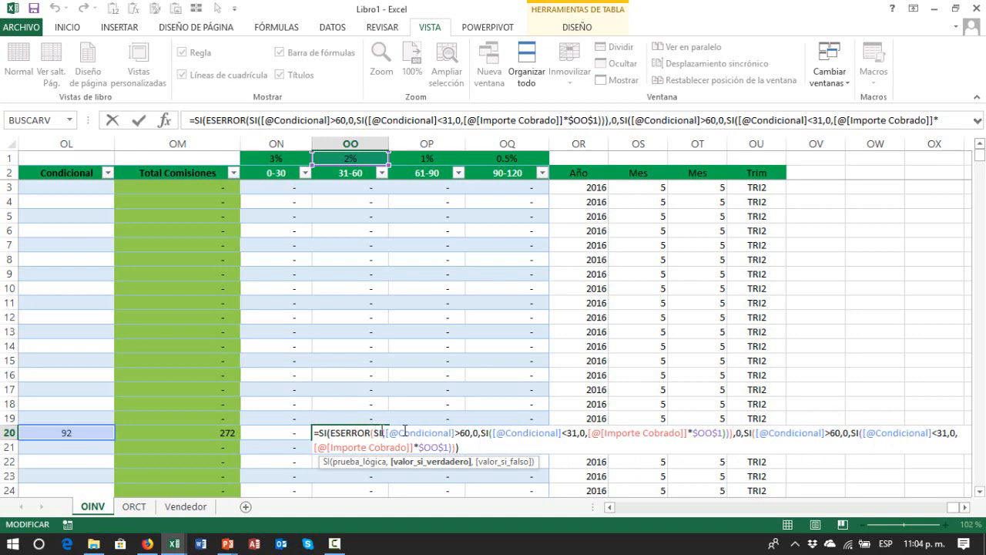
drag(404, 432, 732, 433)
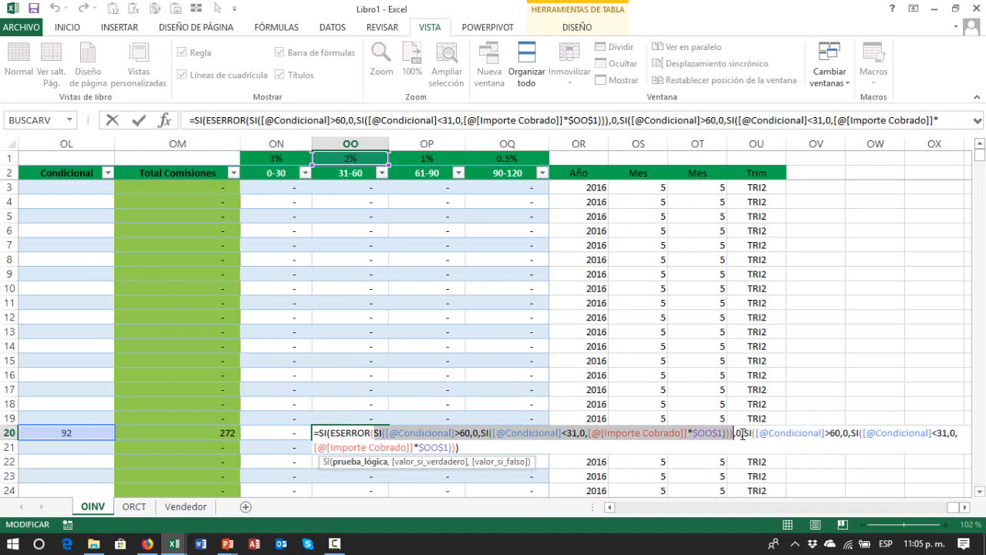
mouse_move(744, 434)
mouse_down()
mouse_move(694, 456)
mouse_move(613, 433)
mouse_move(728, 418)
mouse_move(744, 450)
mouse_up()
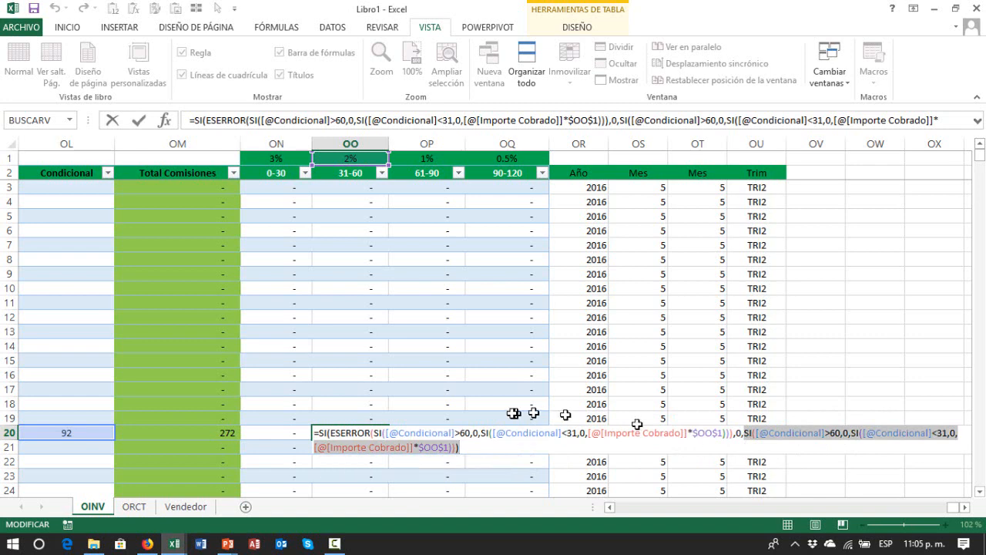
key(Escape)
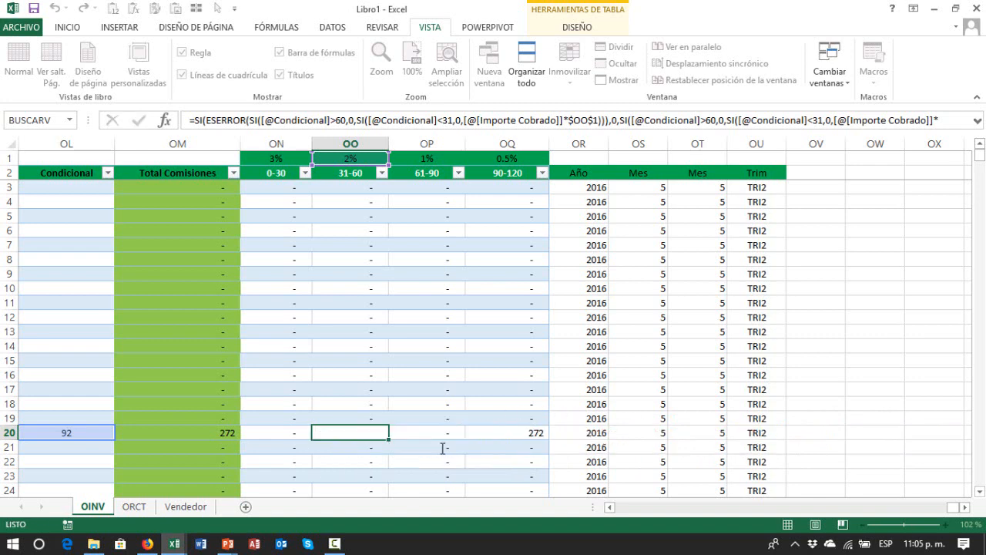
- View the 61-90 and 90-120 commission formulas in row 20, leaving both as they are
key(Right)
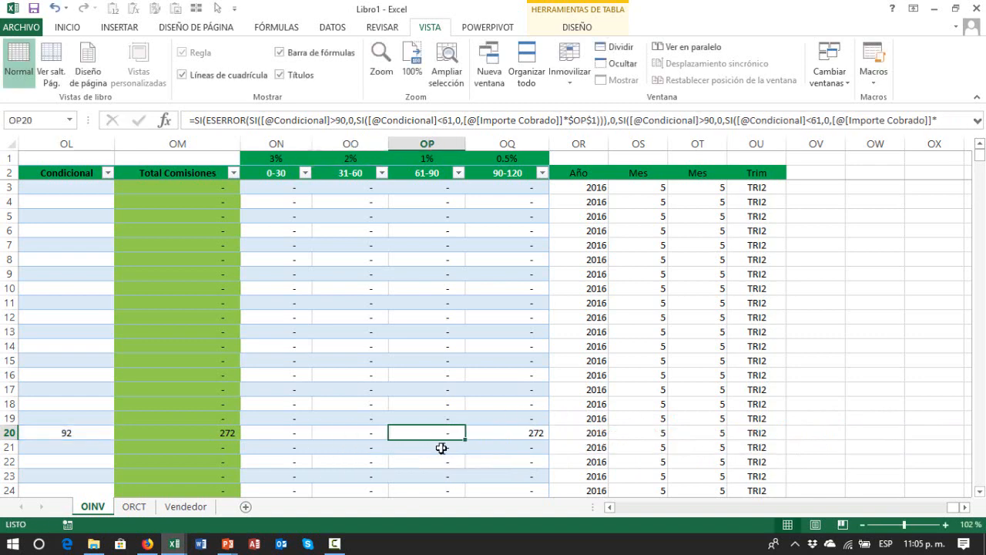
key(F2)
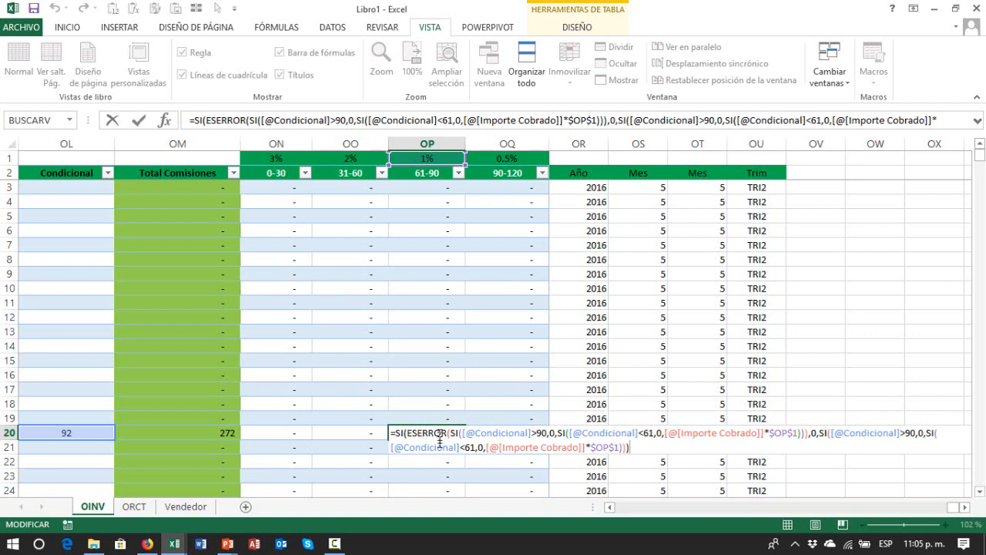
key(Escape)
click(481, 439)
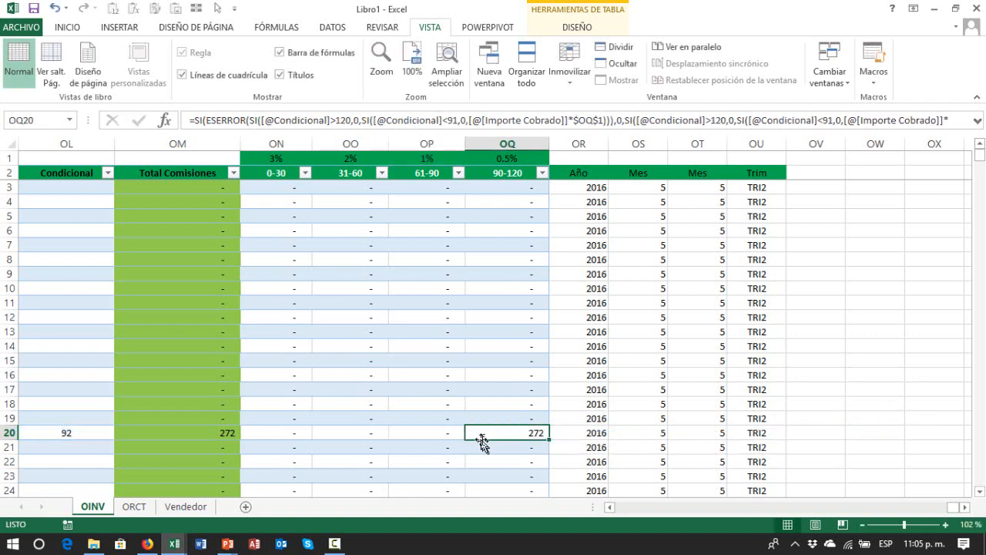
key(F2)
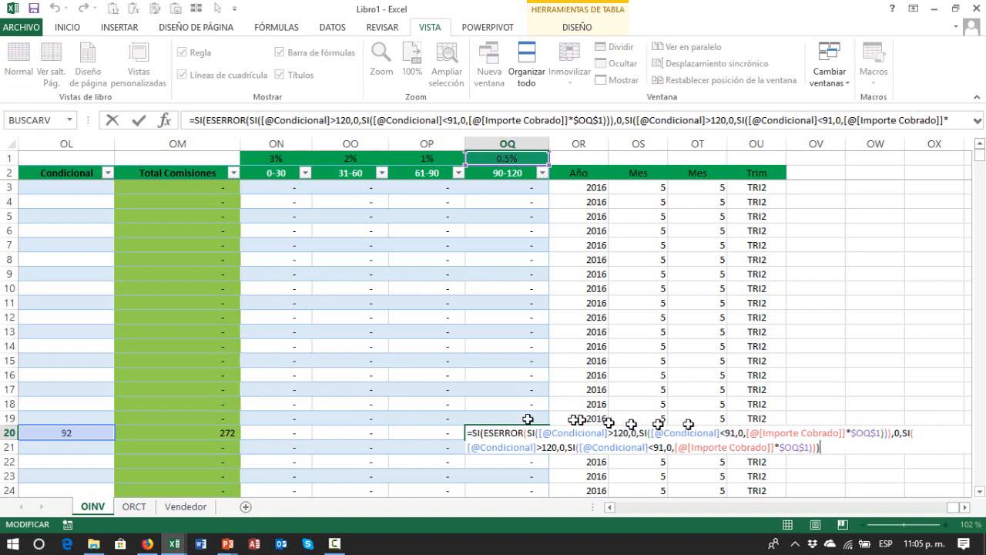
key(Escape)
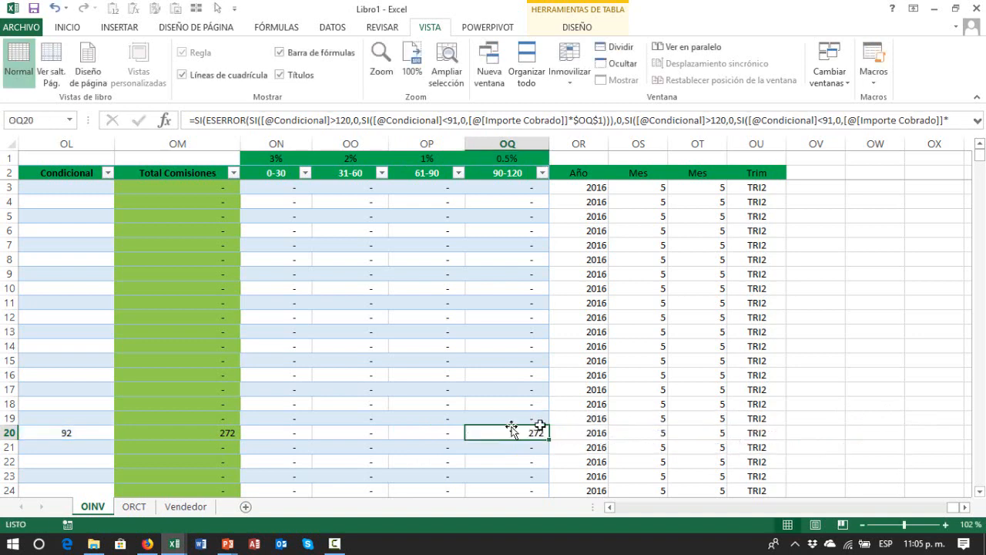
- Go back along row 20 and review the 0-30 commission formula
key(Down)
key(Down)
key(Down)
scroll(447, 433, down, 1)
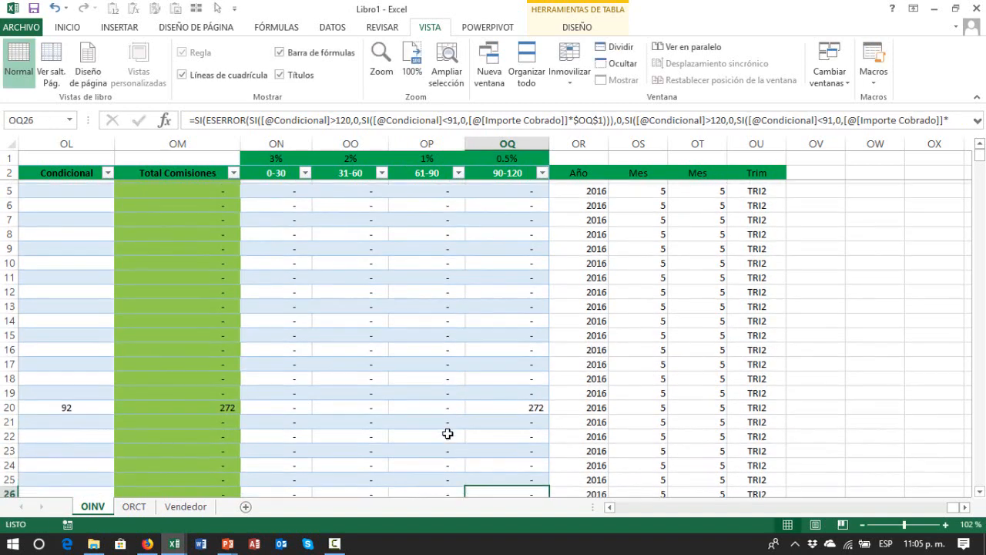
key(Up)
key(Up)
key(Up)
key(Up)
key(Left)
key(Left)
key(Left)
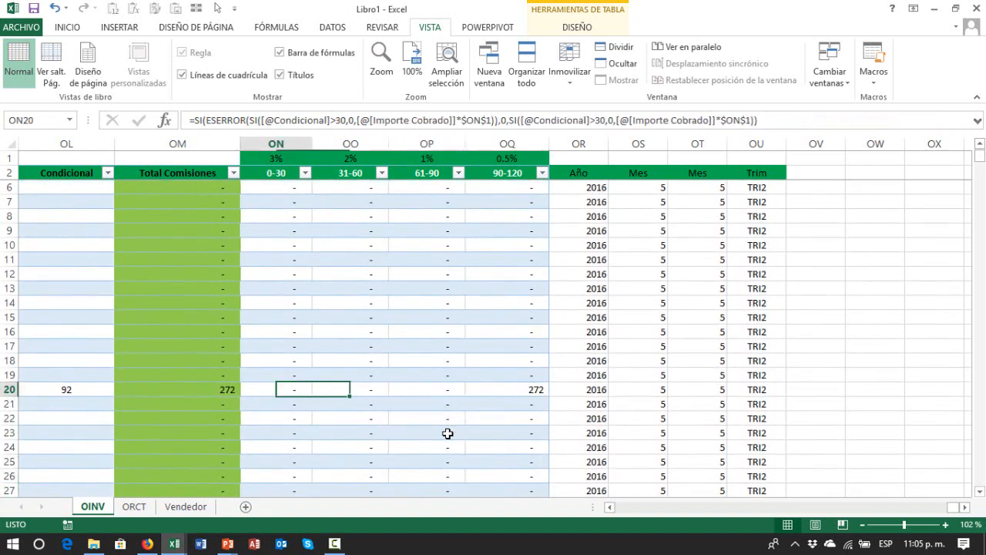
key(Left)
key(Left)
key(Left)
key(Right)
key(Right)
key(Right)
key(F2)
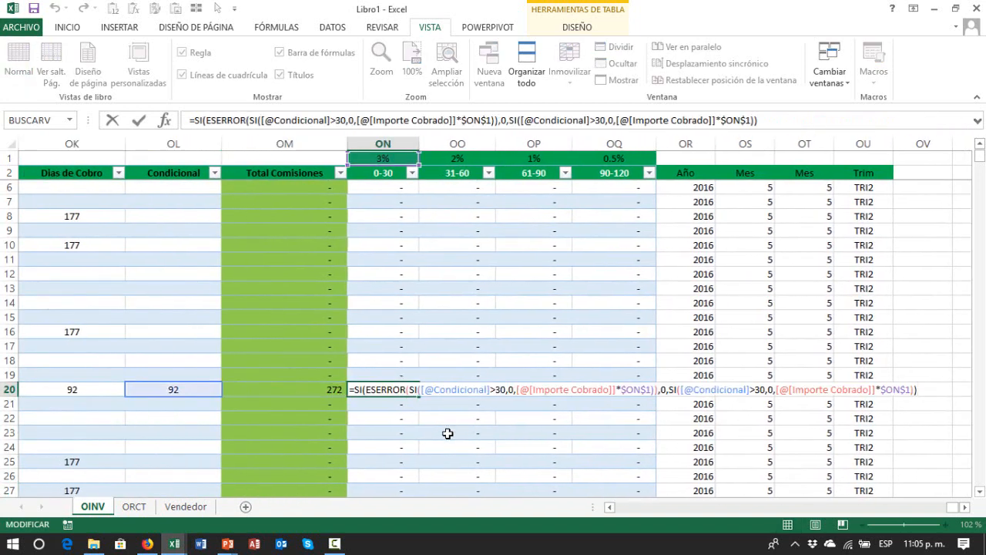
key(Escape)
- Check the Condicional formula in row 20 and the adjoining Total Comisiones formula
key(Left)
key(Left)
key(F2)
key(Escape)
key(Right)
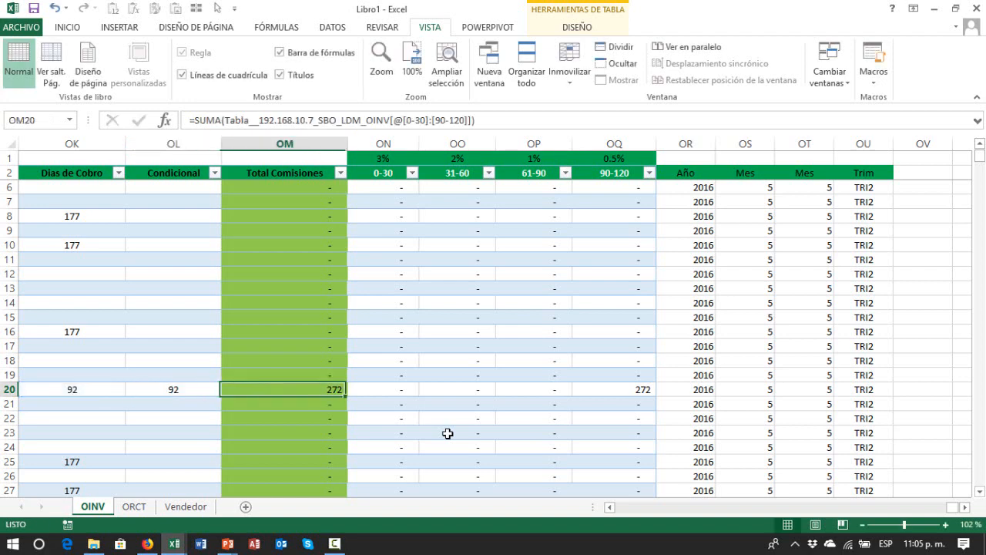
- Inspect the 90-120 formula in row 20 together with its column header and keep it as it is
key(Right)
key(Right)
key(Right)
key(Right)
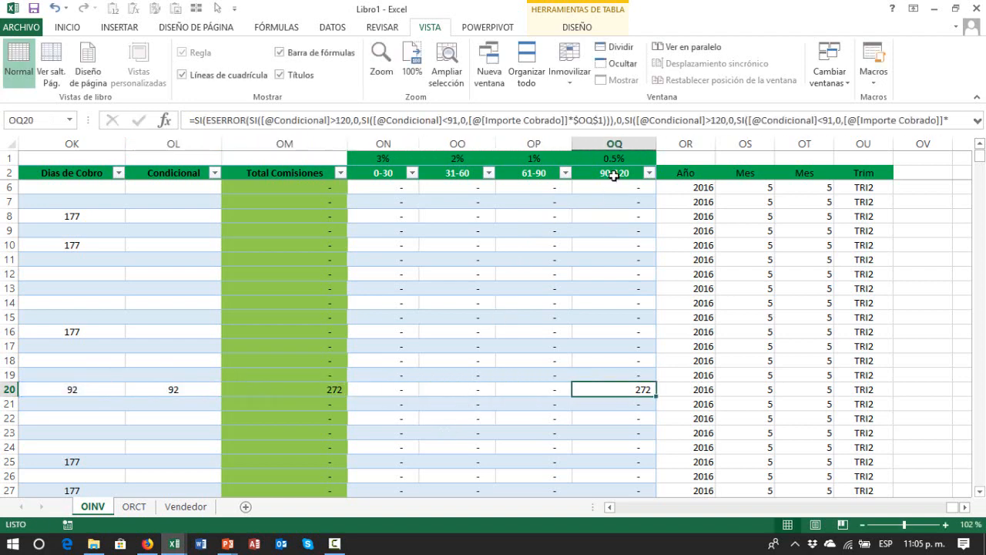
click(614, 175)
click(628, 393)
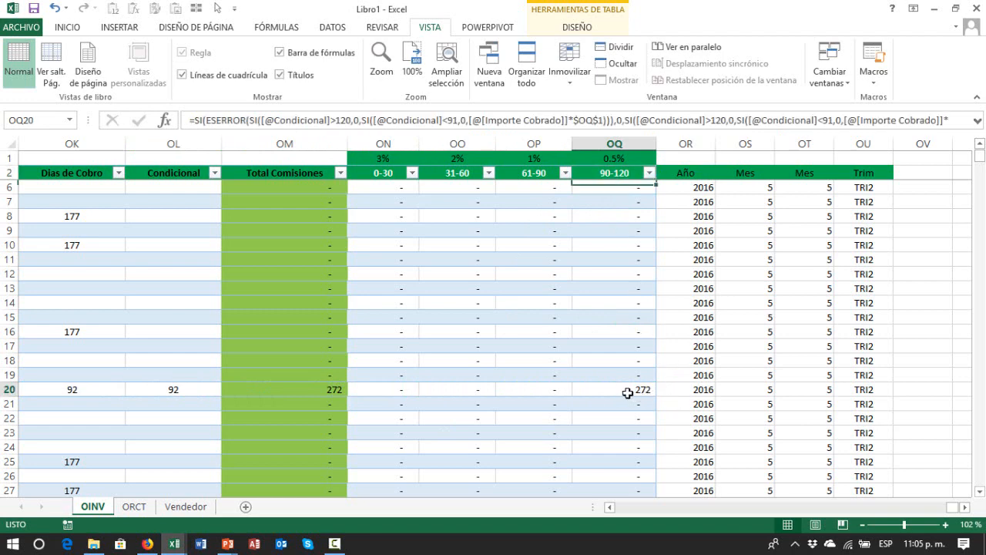
key(F2)
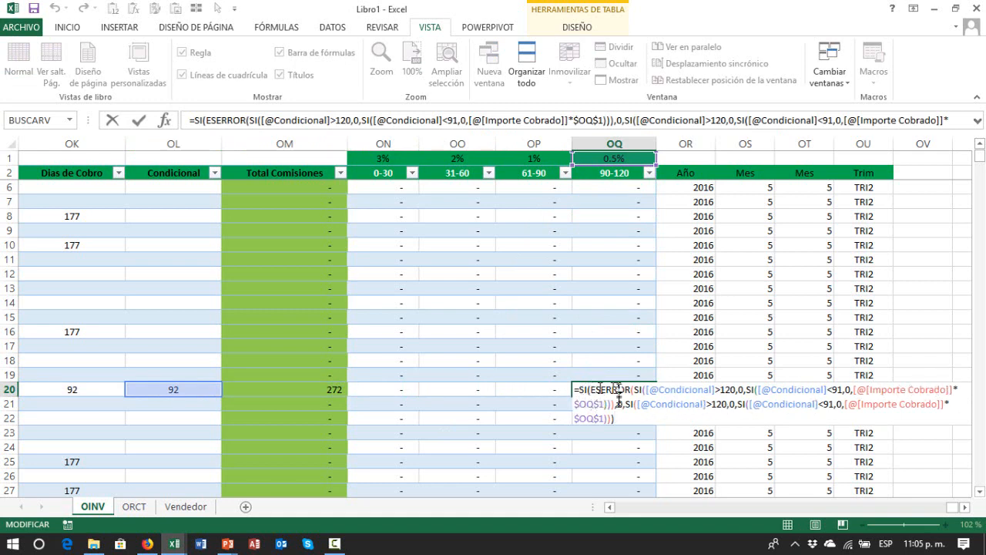
key(ctrl+Return)
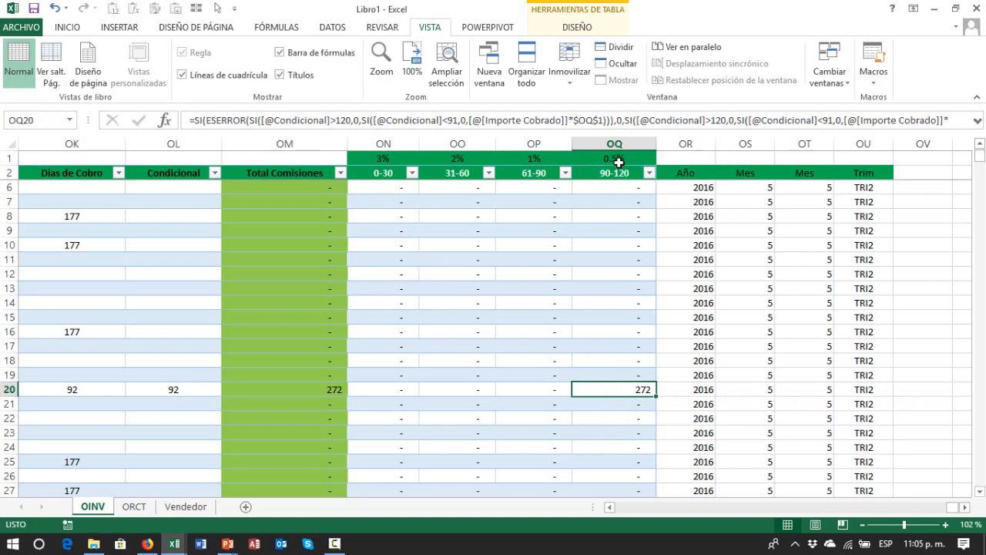
key(F2)
key(Escape)
- Look up the Importe Cobrado cell in row 20 that feeds the commission formulas
key(Left)
key(Left)
key(Left)
key(Left)
key(Left)
key(Left)
key(Left)
key(Left)
key(Left)
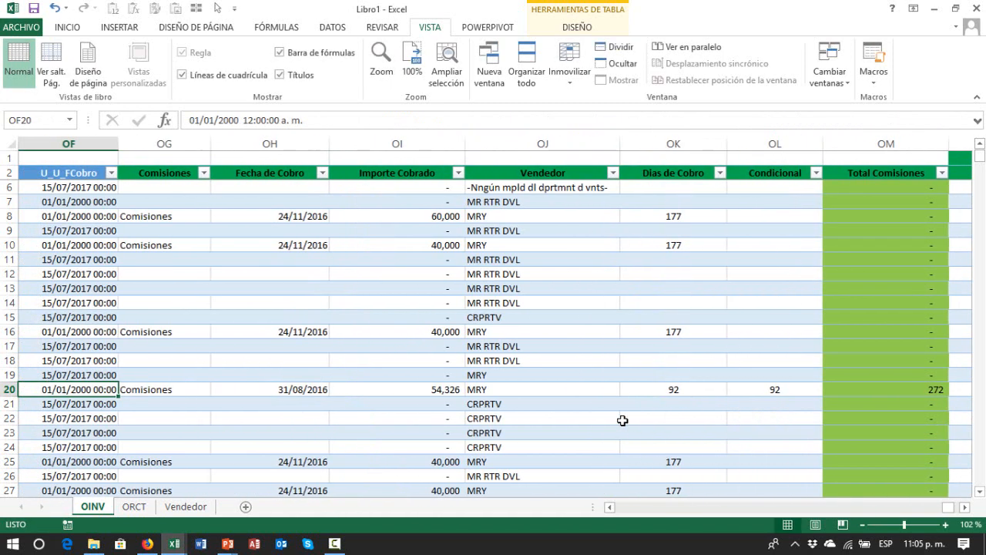
key(Right)
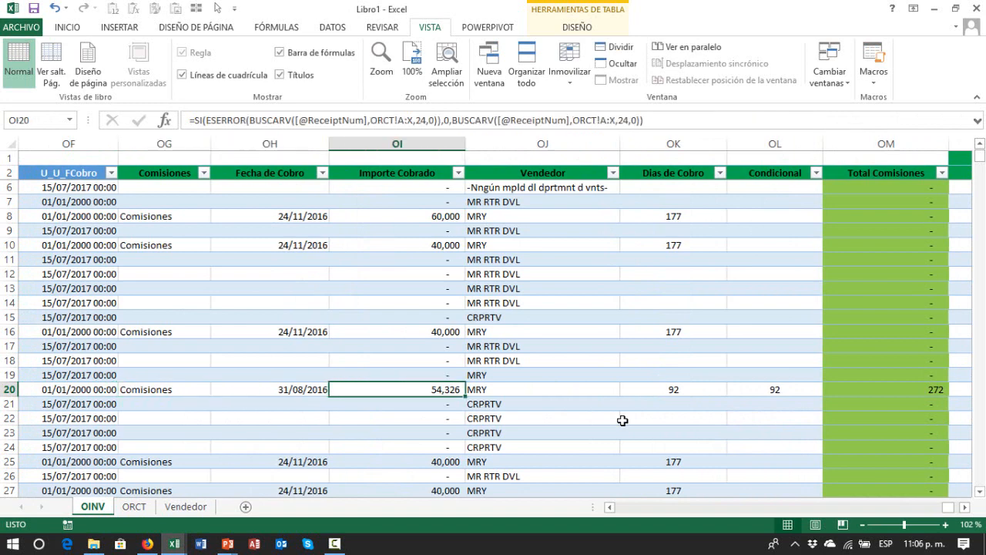
- In OW20, enter a check formula multiplying row 20's Importe Cobrado by the 90-120 commission rate in OQ1
key(Right)
key(Right)
key(Right)
key(Right)
key(Right)
key(Right)
key(Right)
key(Right)
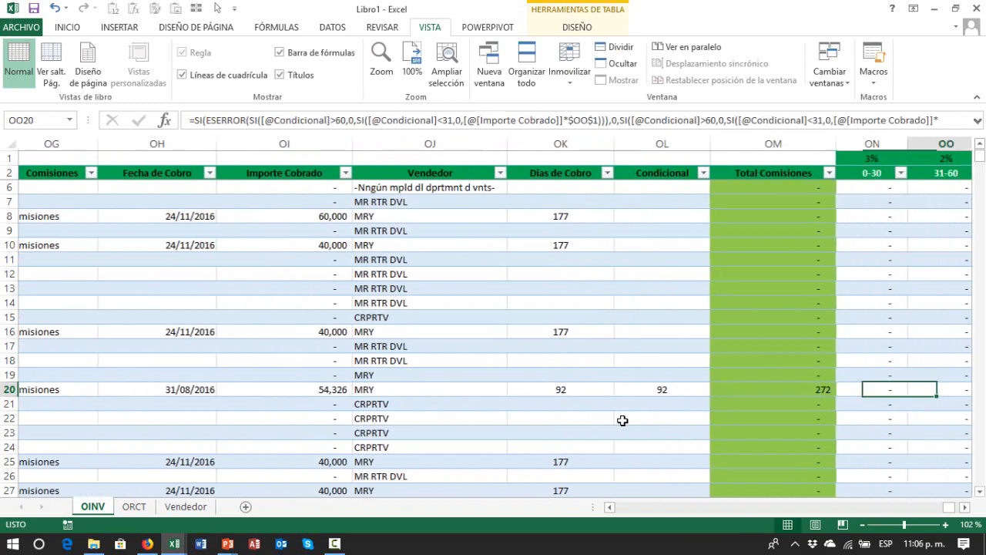
key(Right)
key(Right)
key(Right)
key(Right)
key(Right)
key(Right)
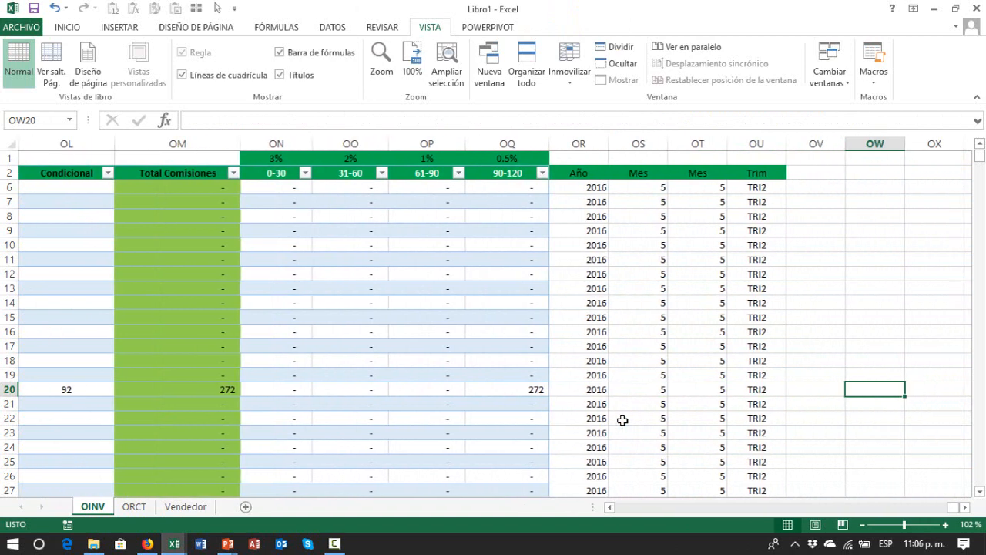
text(+)
key(Left)
key(Left)
key(Left)
key(Left)
key(Left)
key(Left)
key(Left)
key(Left)
key(Left)
key(Left)
key(Left)
key(Left)
key(Left)
key(Left)
key(Left)
key(Left)
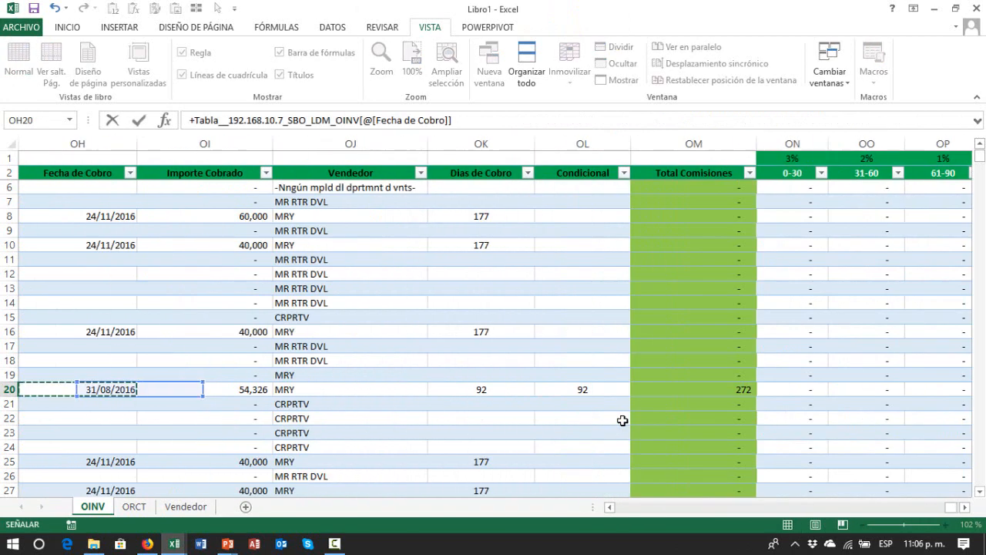
key(Right)
key(Right)
key(Right)
key(Left)
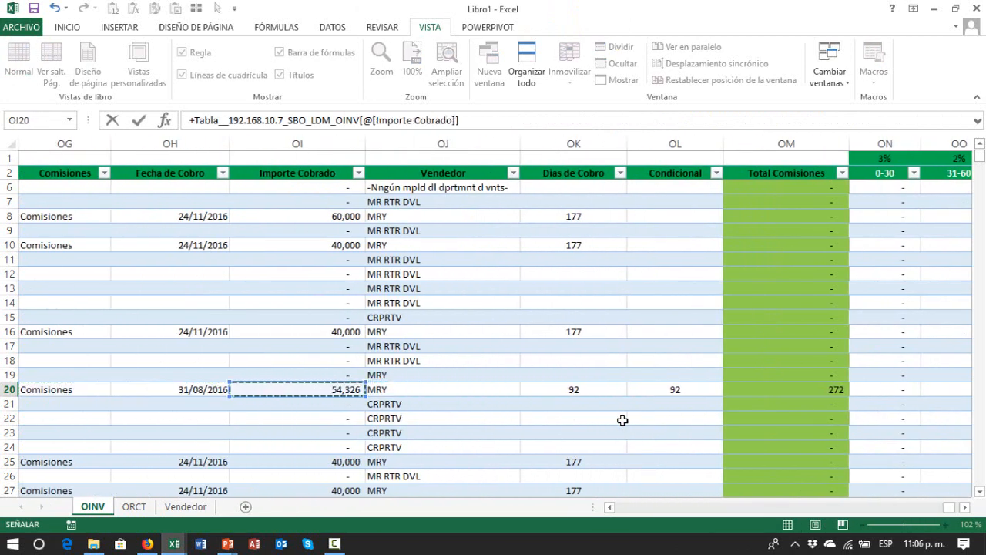
text(*)
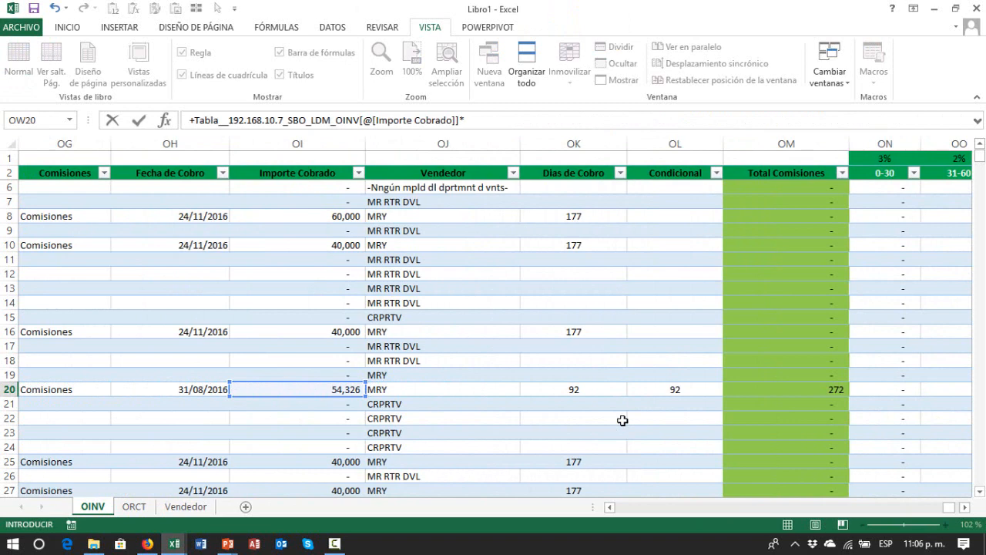
click(776, 398)
key(Right)
key(Right)
key(Right)
key(Right)
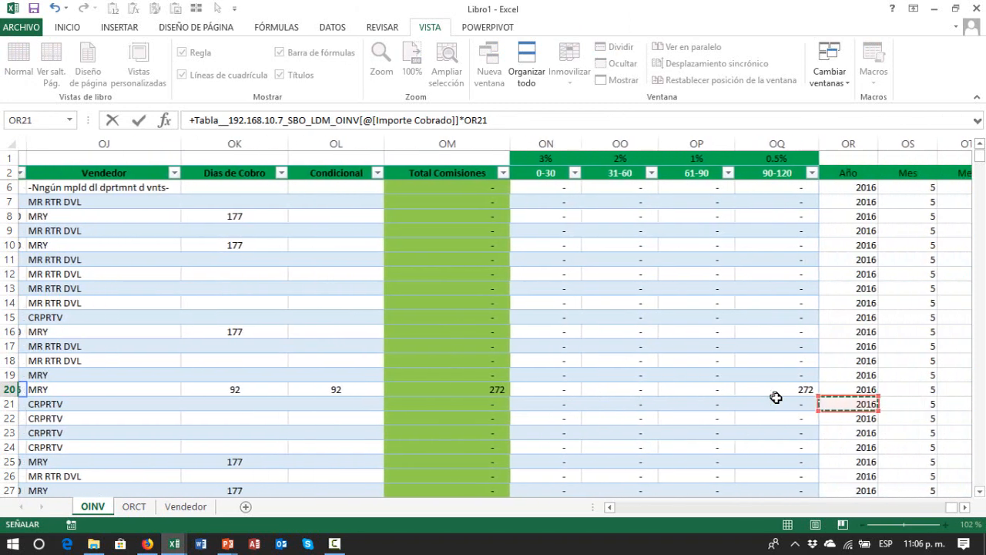
key(Up)
key(Up)
key(Up)
key(Up)
key(Up)
key(Up)
key(Up)
key(Up)
key(Up)
key(Up)
key(Up)
key(Up)
key(Up)
key(Up)
key(Up)
key(Up)
key(Up)
key(Up)
key(Up)
key(Up)
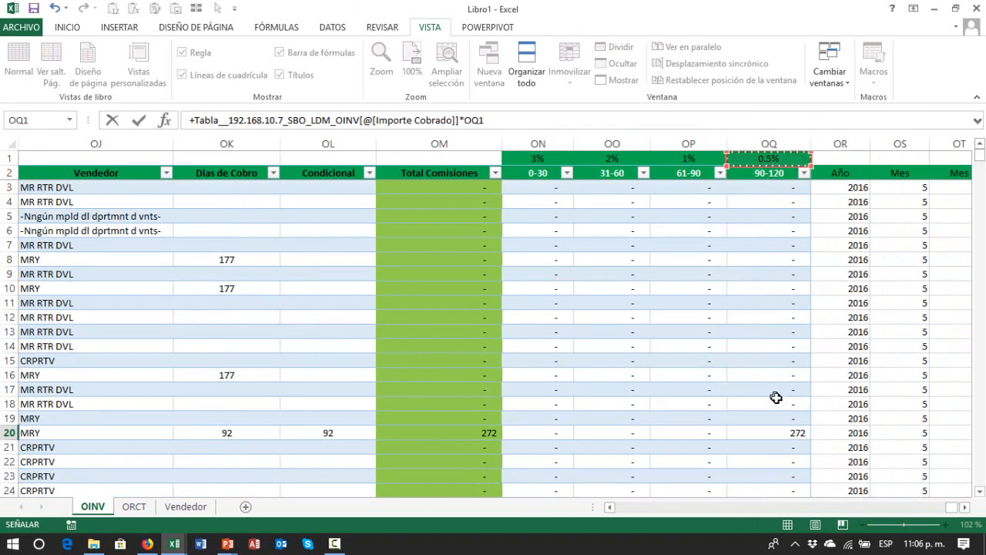
key(Return)
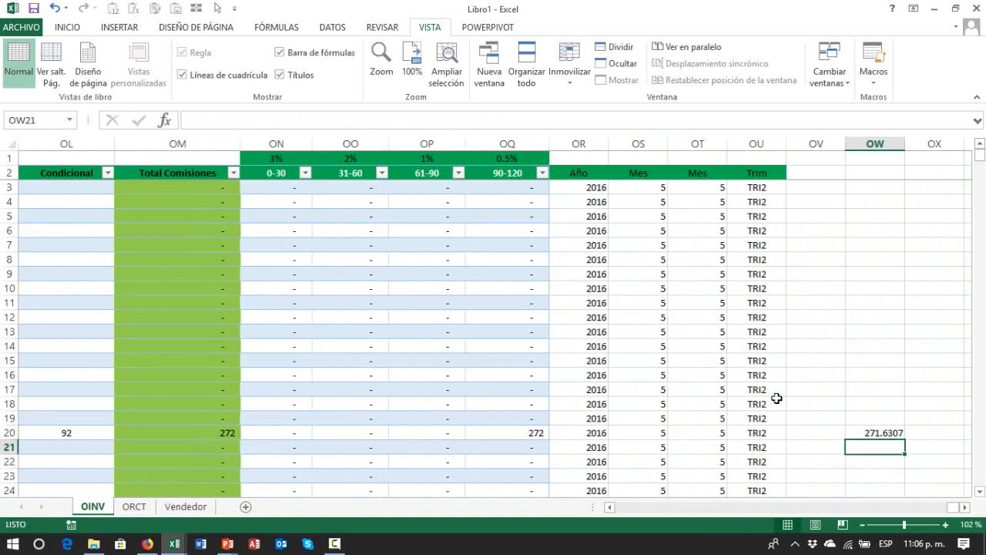
key(Up)
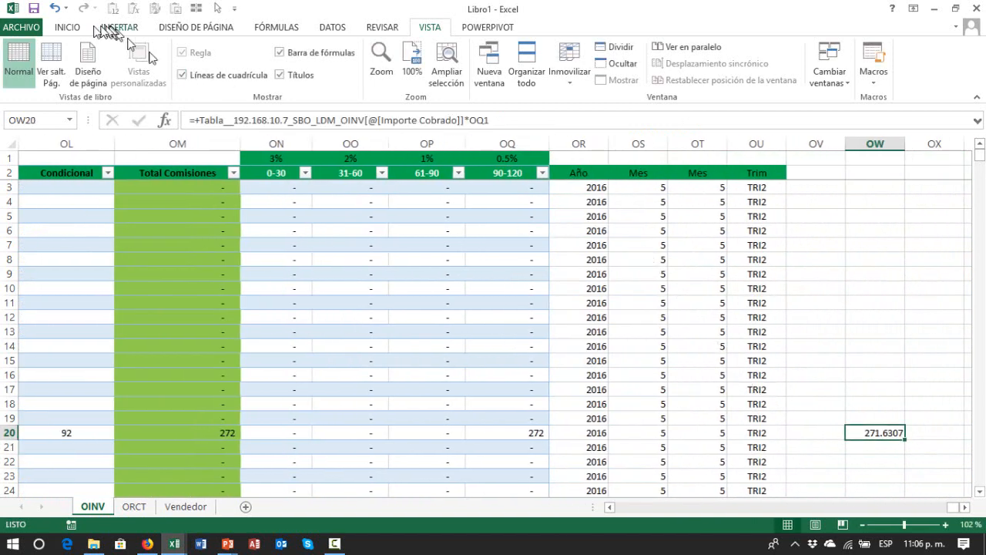
- Format the check result in OW20 with the thousands style and no decimals
click(68, 27)
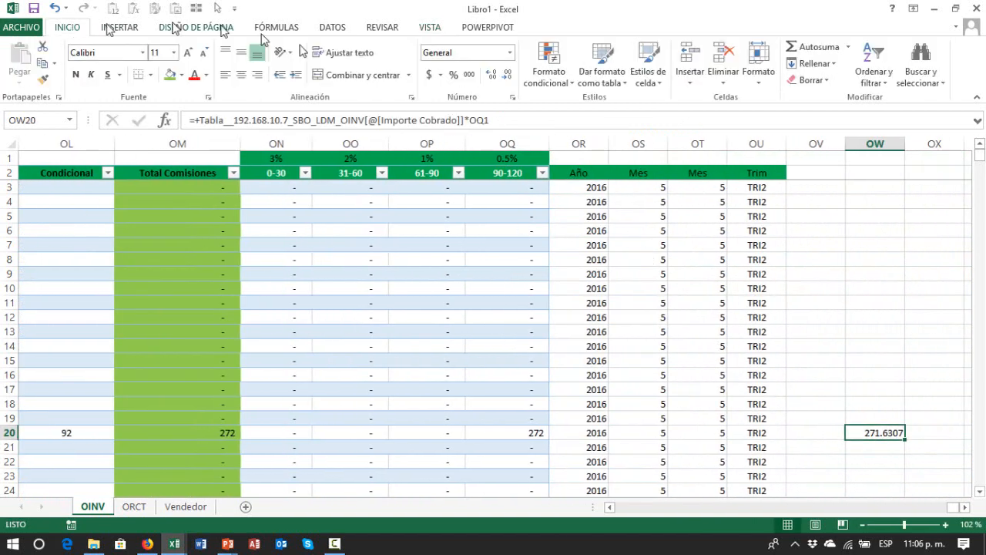
click(469, 75)
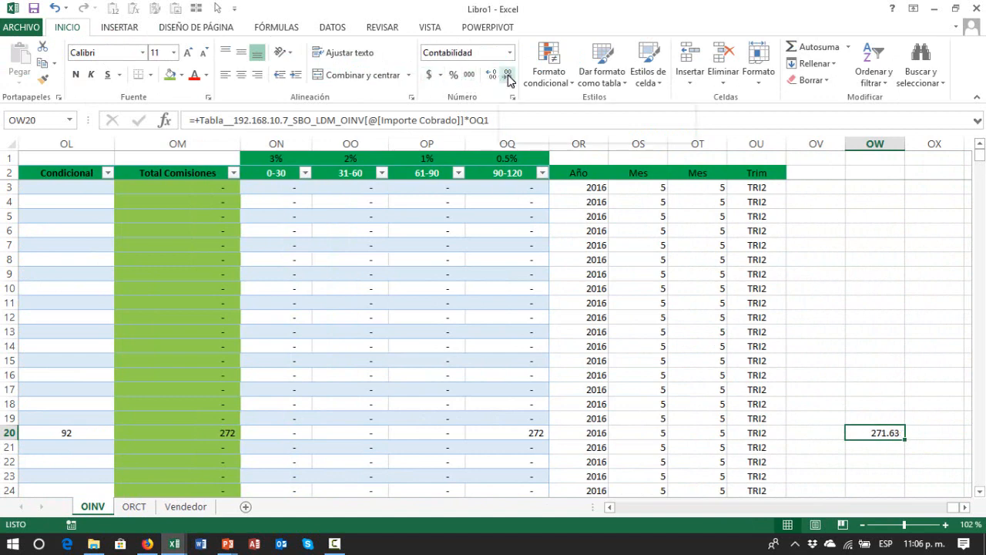
click(508, 76)
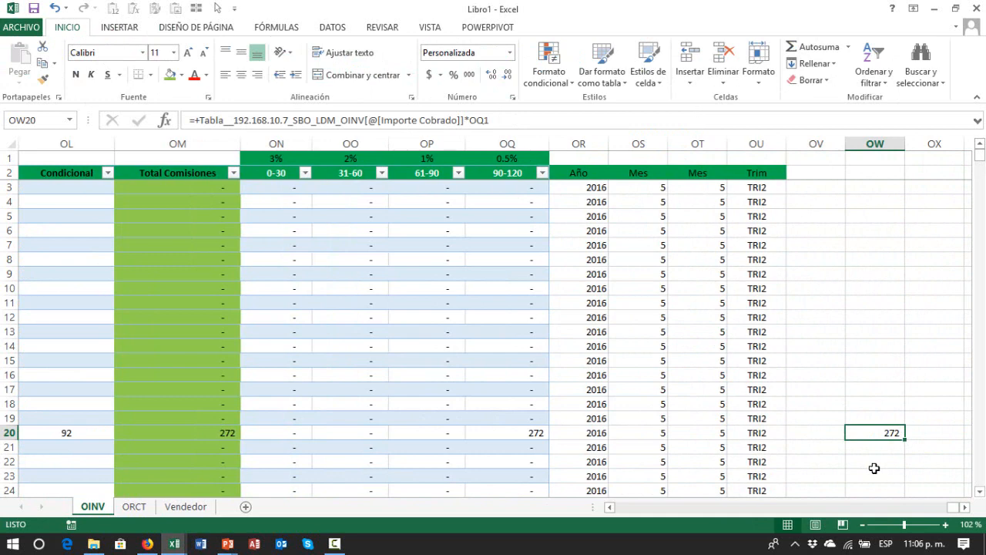
- Undo the number formatting of OW20 and delete its check formula
key(ctrl+z)
key(ctrl+z)
key(Delete)
- Review row 20's 90-120 commission formula and the Total Comisiones sum formula, leaving both as they are
key(Left)
key(Left)
key(Left)
key(Left)
key(Left)
key(Left)
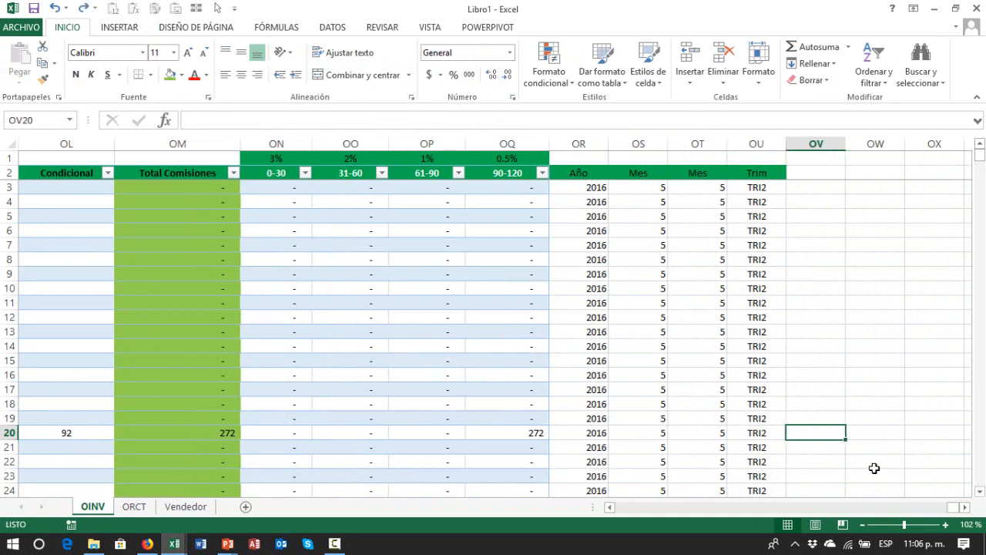
key(F2)
key(Escape)
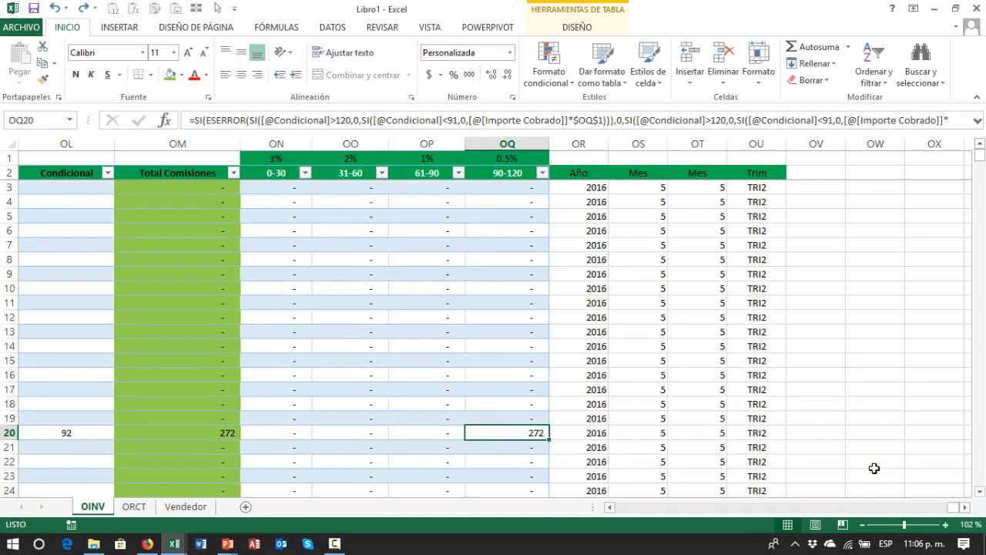
key(Left)
key(Left)
key(Left)
key(Left)
key(Left)
key(Left)
key(Right)
key(Right)
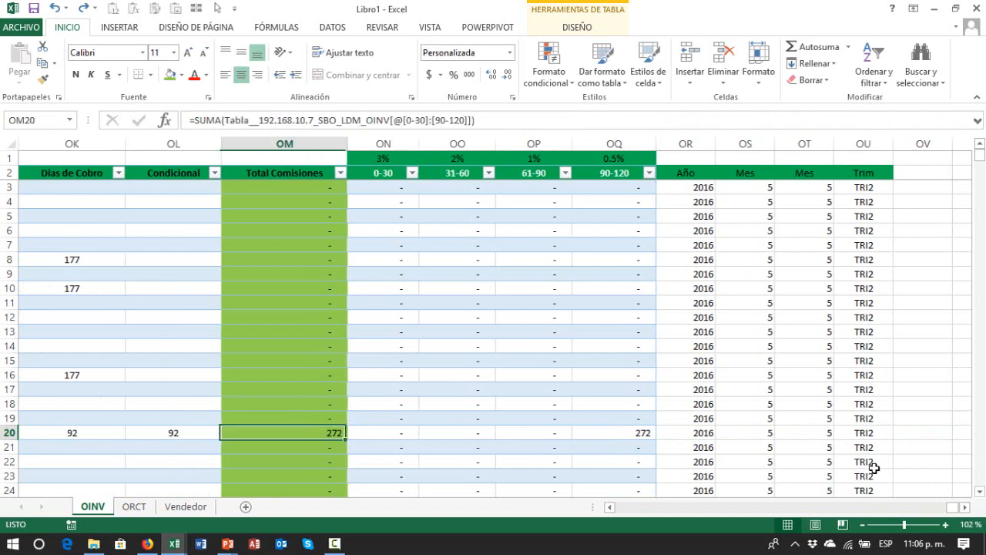
key(Right)
key(Right)
key(Right)
key(Right)
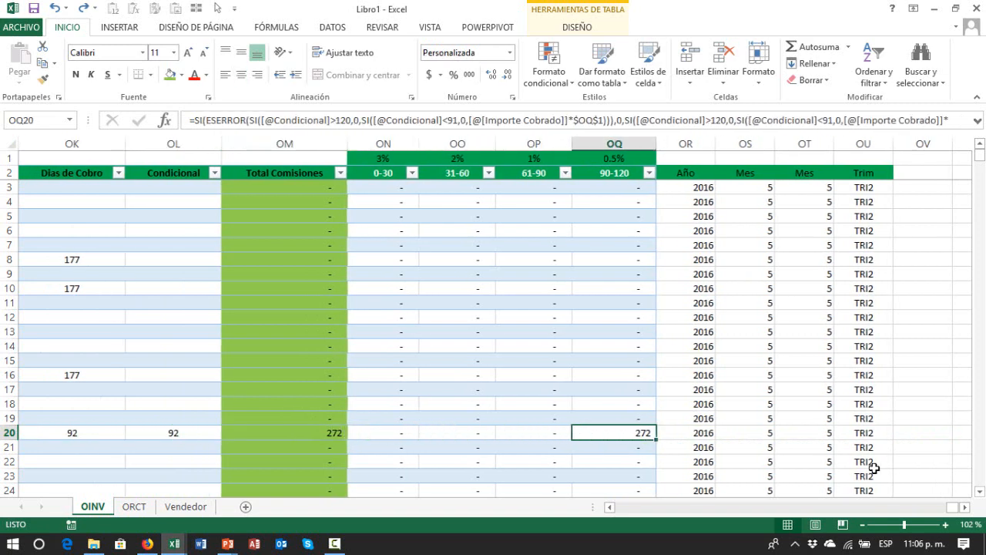
- Look up the DocDate column among the first columns of the OINV table
key(Right)
key(Left)
key(Left)
key(Left)
key(Left)
key(Left)
key(Left)
key(Left)
key(Left)
key(Left)
key(Left)
key(Left)
key(Left)
key(Left)
key(Left)
key(Left)
key(Left)
key(Left)
key(Left)
key(Left)
key(Left)
key(Left)
key(Left)
key(Left)
key(Left)
key(Left)
key(Left)
key(Left)
key(Left)
key(Left)
key(Left)
key(Left)
key(Left)
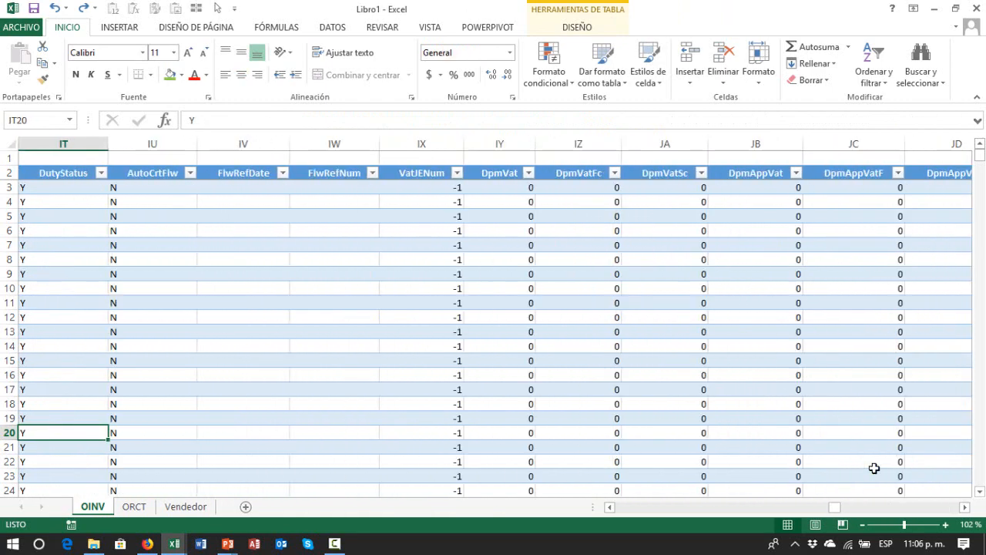
key(ctrl+Up)
key(ctrl+Left)
key(Right)
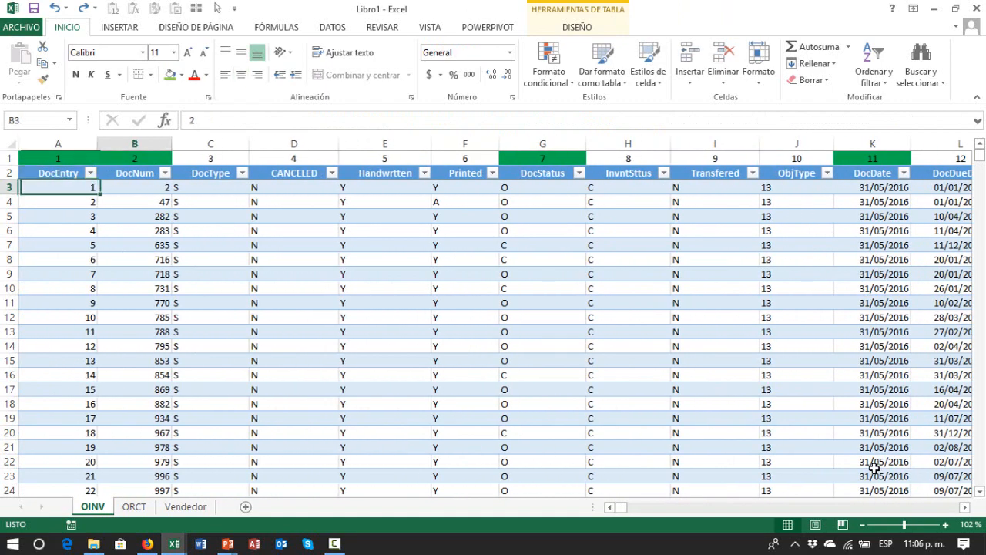
key(Left)
key(Right)
key(Right)
key(Right)
key(Right)
key(Right)
key(Right)
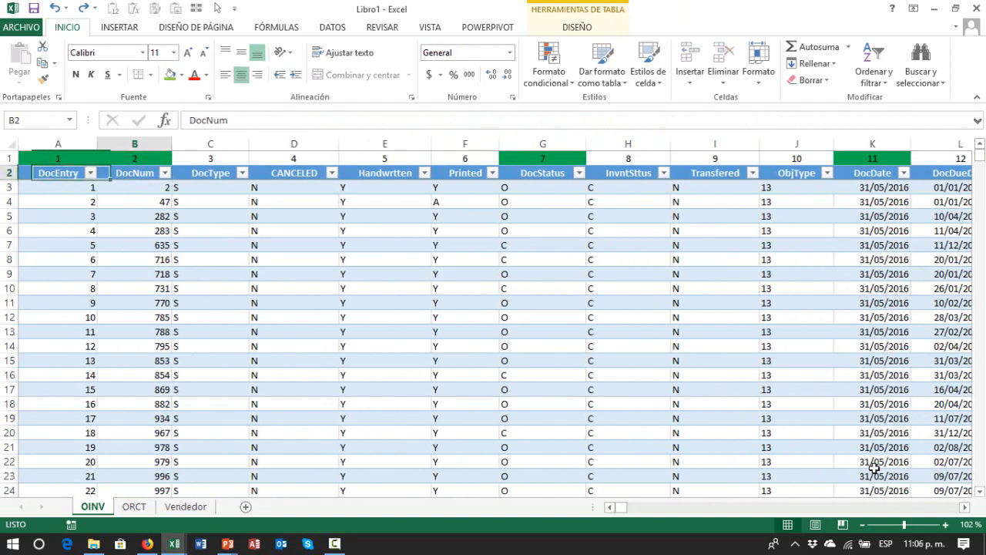
key(Right)
key(Right)
key(Right)
key(Right)
key(Right)
key(Right)
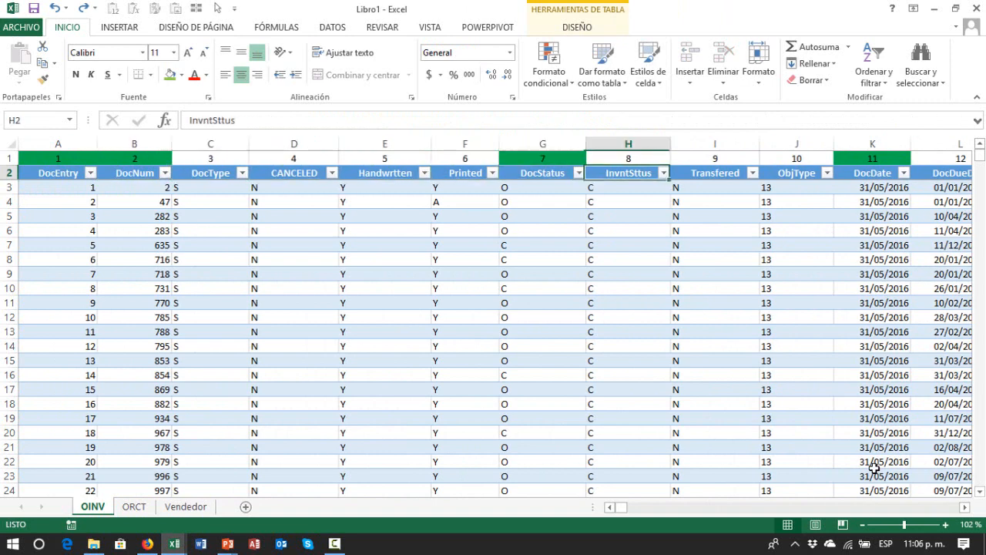
key(Left)
key(Left)
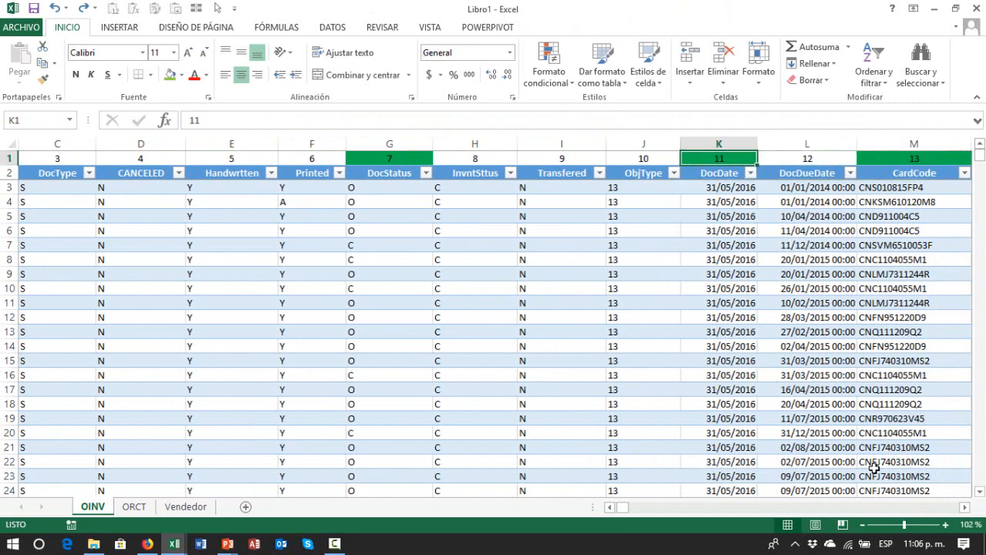
- Examine the invoice dates listed under the DocDate header
key(shift+Down)
key(shift+Down)
key(shift+Down)
key(shift+Down)
key(shift+Down)
key(shift+Down)
key(shift+Down)
key(shift+Down)
key(shift+Down)
key(shift+Down)
key(shift+Down)
key(shift+Down)
key(shift+Down)
key(shift+Down)
key(shift+Down)
key(shift+Down)
key(shift+Down)
key(shift+Down)
key(shift+Down)
key(shift+Down)
key(shift+Down)
key(shift+Down)
key(shift+Down)
key(shift+Down)
key(shift+Down)
key(shift+Down)
key(shift+Down)
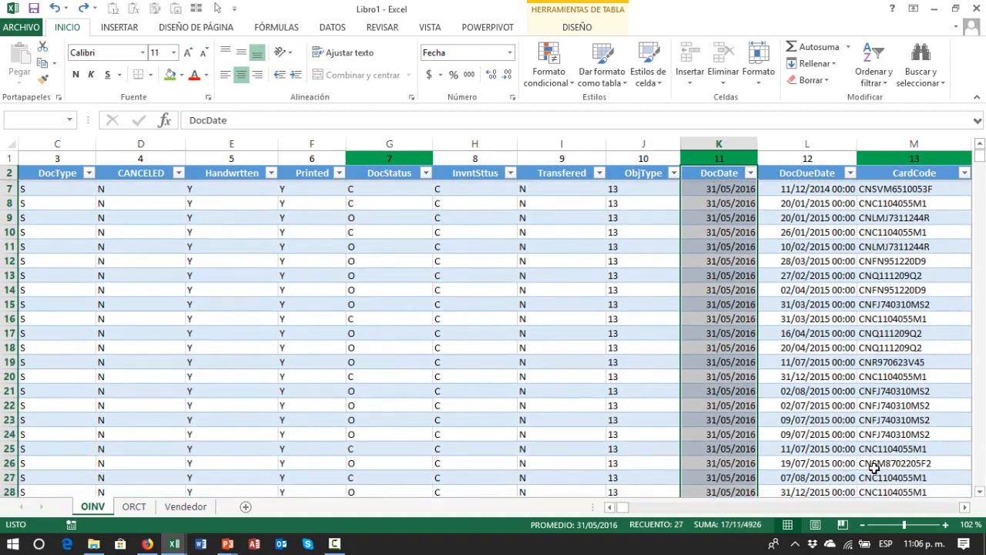
key(shift+BackSpace)
key(Down)
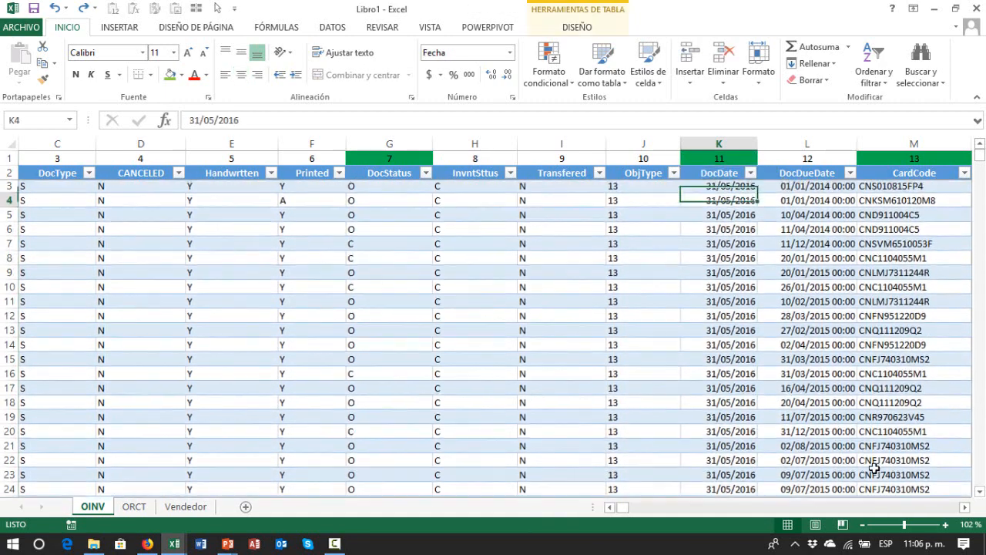
key(Up)
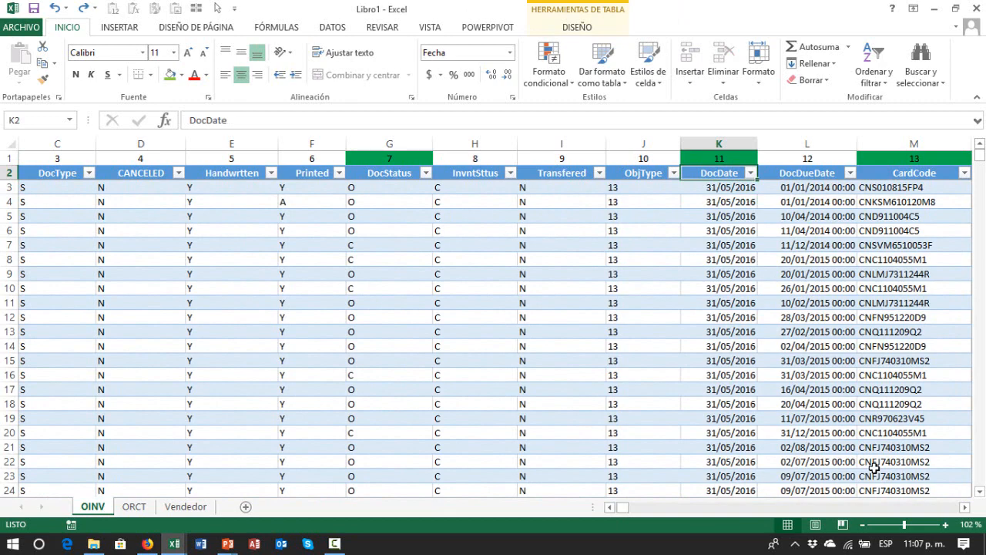
- Inspect the Año formula in OR3 that takes the year from DocDate, and keep it as it is
key(ctrl+Right)
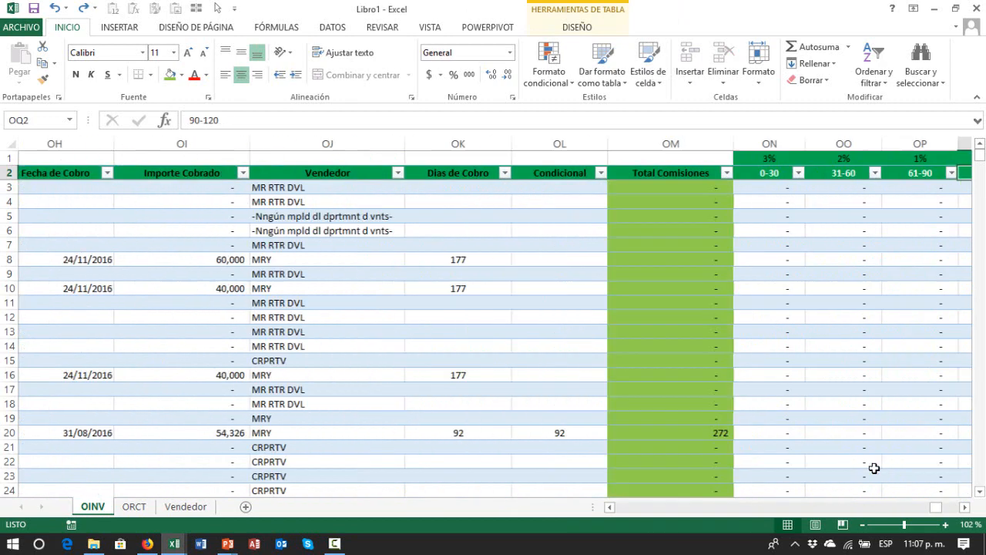
key(Right)
key(Right)
key(Right)
key(Right)
key(Right)
key(Right)
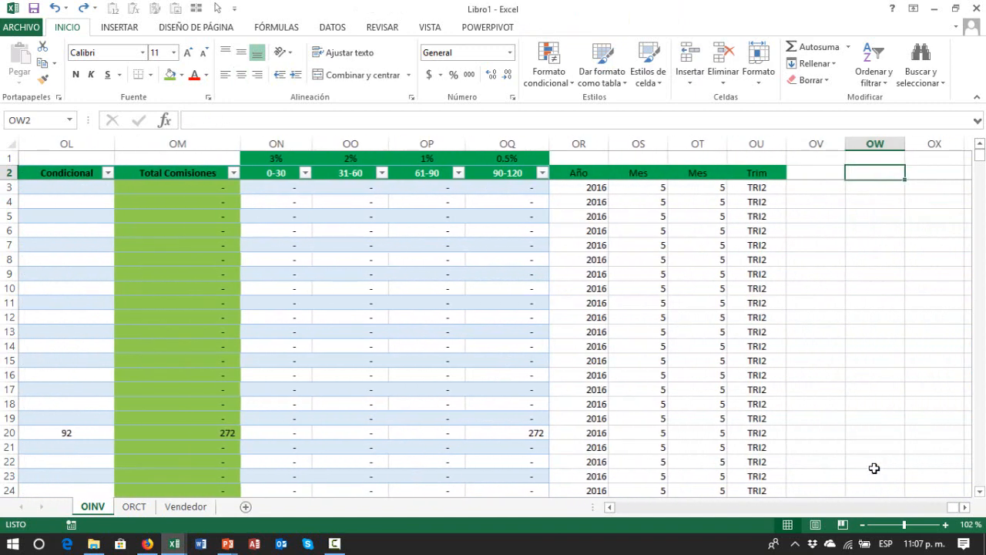
key(Left)
key(Left)
key(Left)
key(Left)
key(Left)
key(Down)
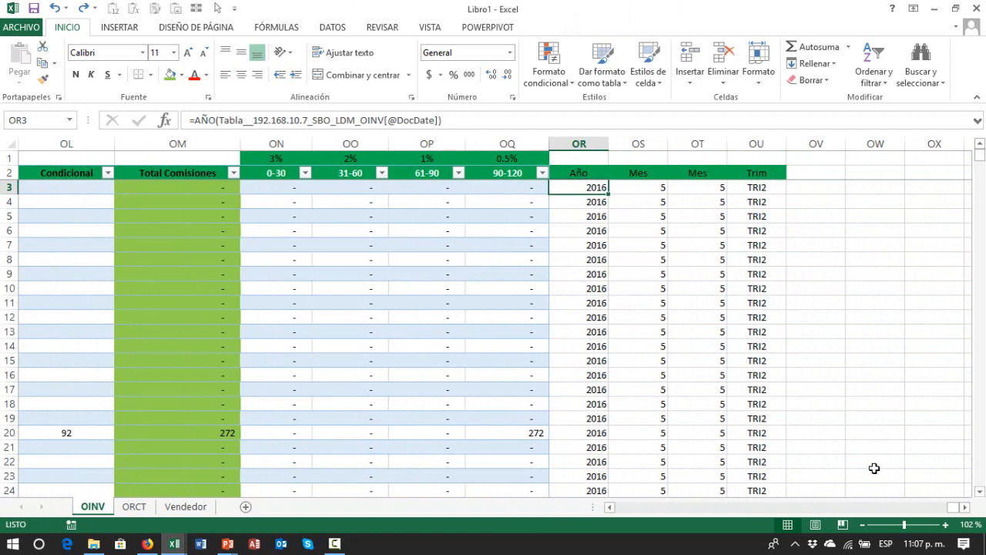
key(F2)
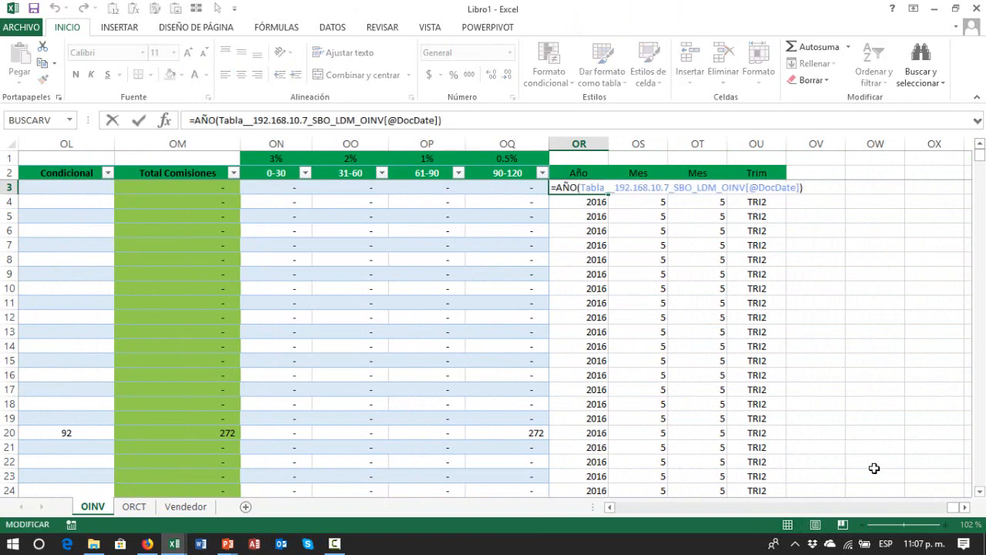
key(Escape)
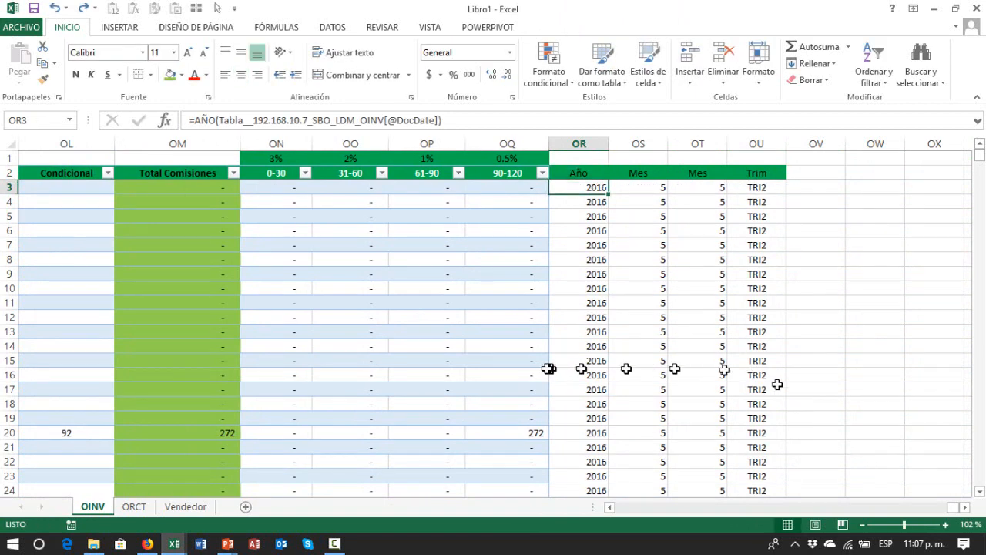
- Insert the AÑO function from the Todo category into OR3's formula, opening its function arguments
click(197, 120)
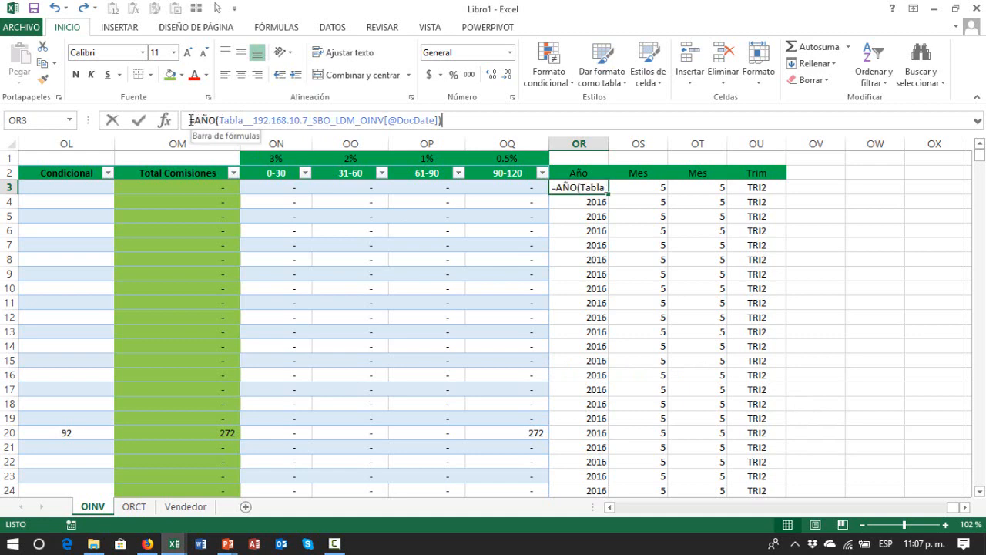
click(165, 121)
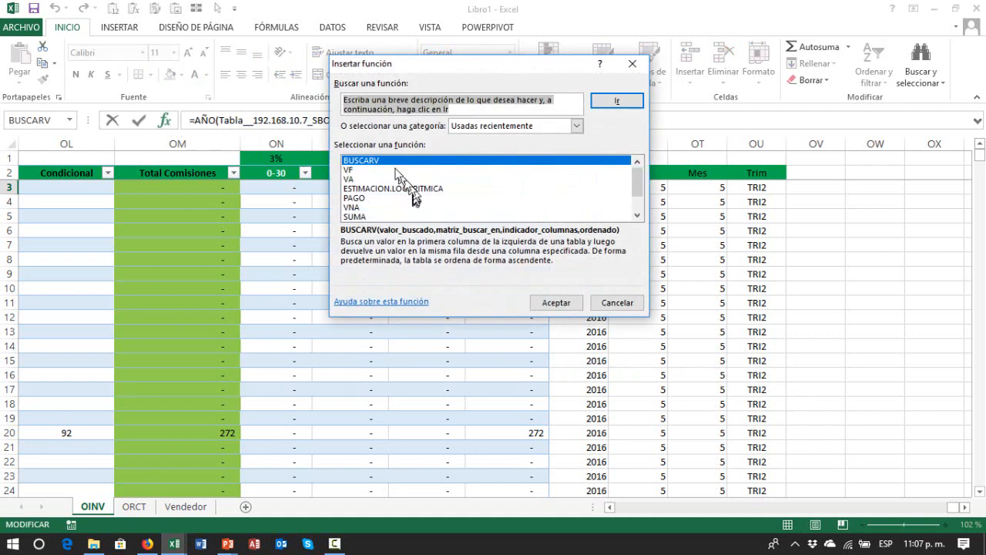
click(576, 127)
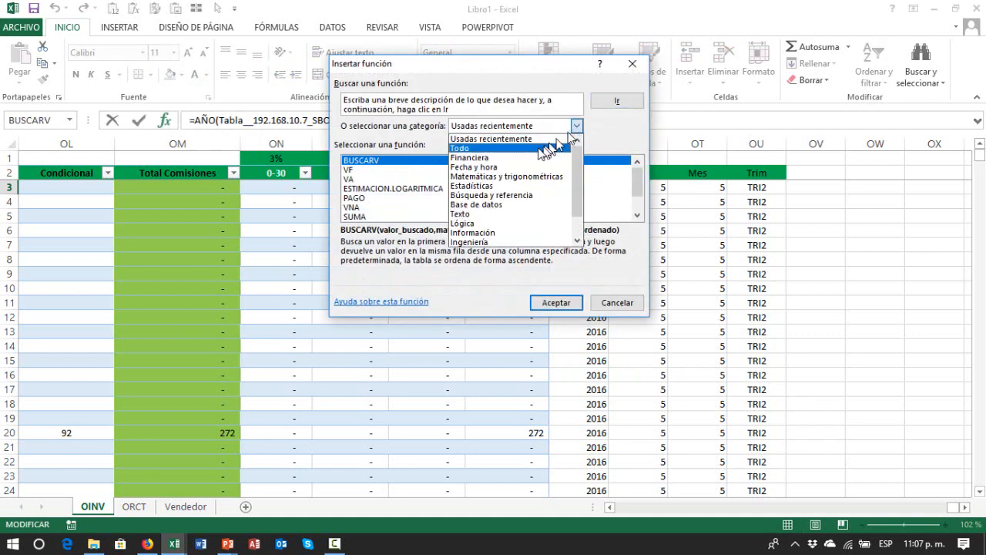
click(518, 157)
click(442, 189)
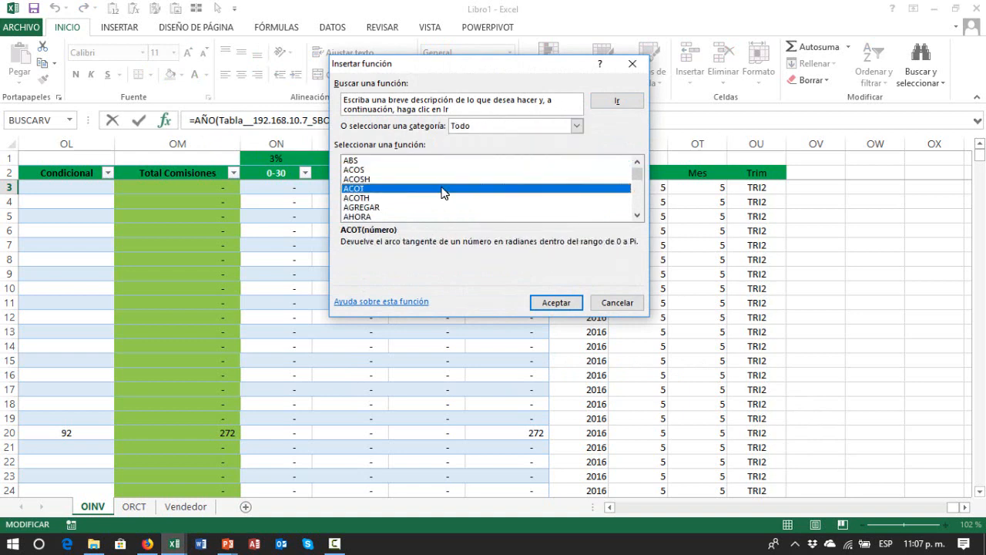
click(443, 193)
key(Down)
key(Down)
key(Down)
key(Down)
key(Down)
key(Down)
key(Down)
key(Down)
key(Up)
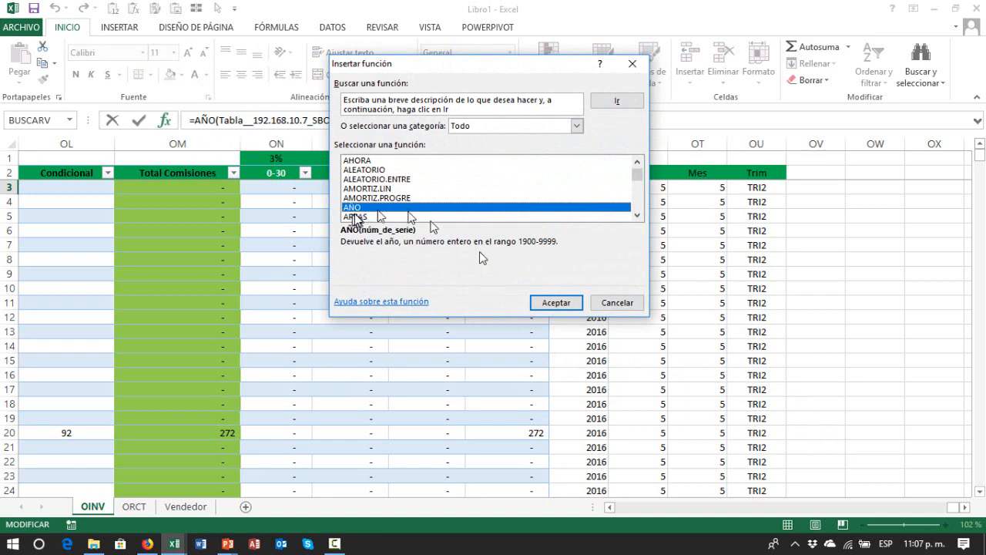
click(555, 302)
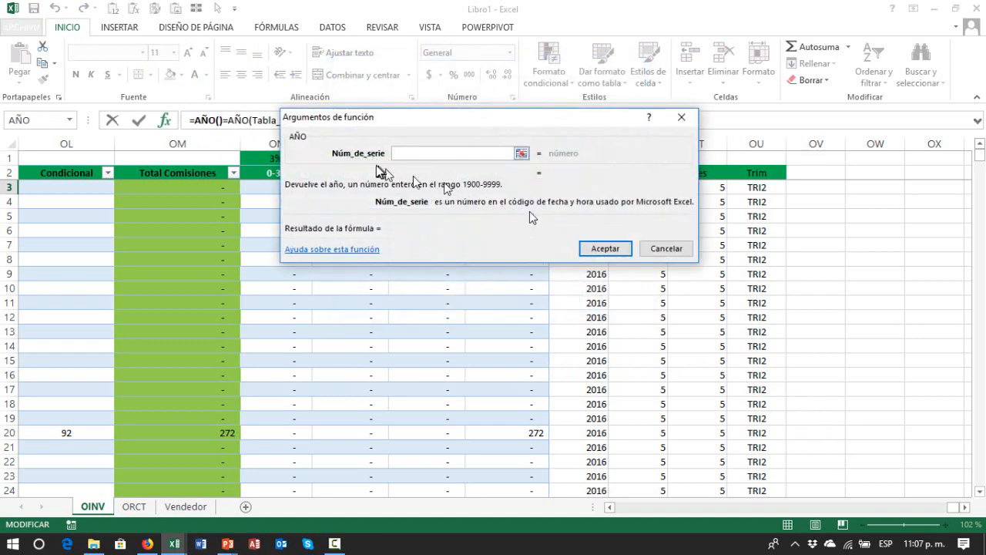
- Set row 3's DocDate as the serial number argument of the AÑO function in OR3 and accept the formula
click(521, 155)
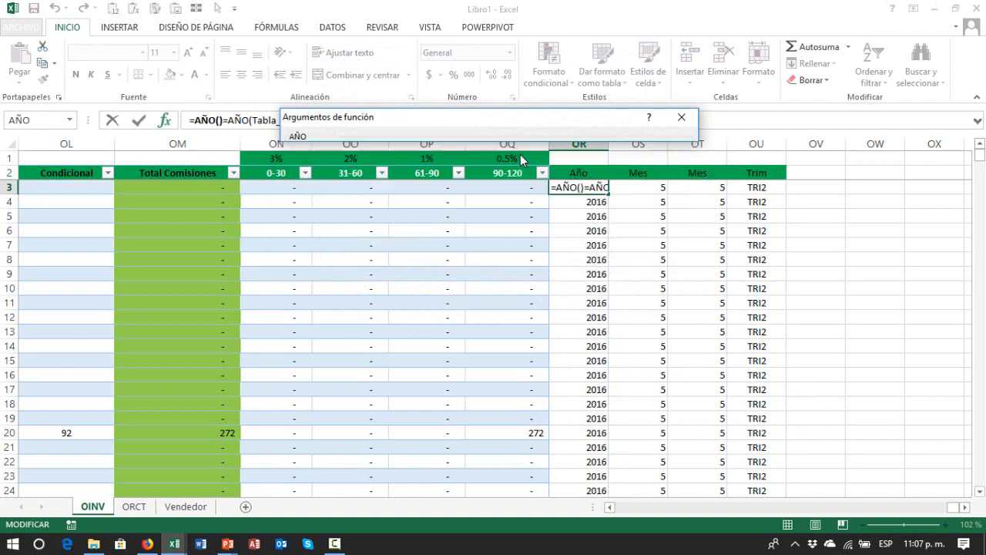
click(455, 194)
key(ctrl+Left)
key(ctrl+Left)
key(ctrl+Left)
key(ctrl+Left)
key(ctrl+Left)
key(ctrl+Left)
key(ctrl+Left)
key(ctrl+Left)
key(ctrl+Left)
key(ctrl+Left)
key(ctrl+Left)
key(ctrl+Left)
key(ctrl+Left)
key(ctrl+Left)
key(ctrl+Left)
key(ctrl+Left)
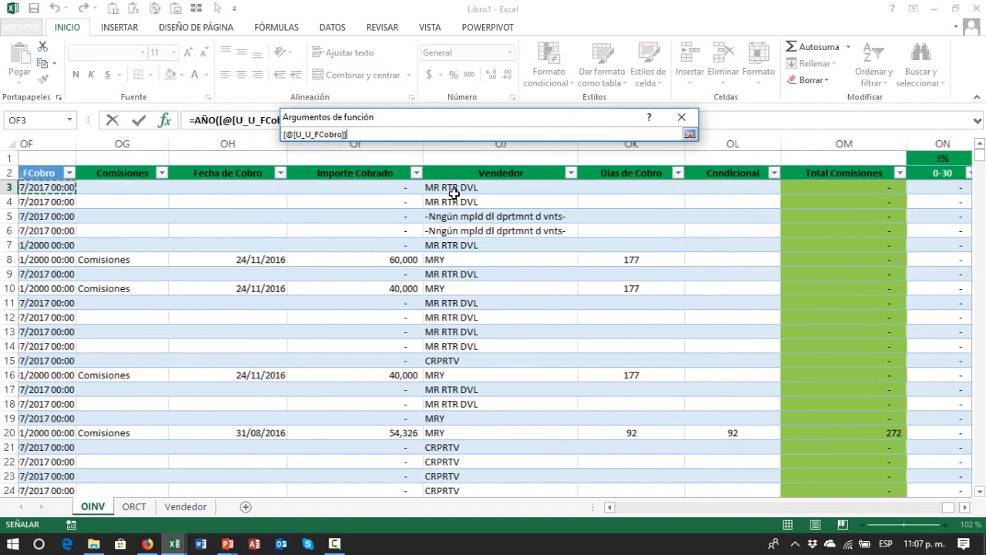
key(ctrl+Up)
key(ctrl+Left)
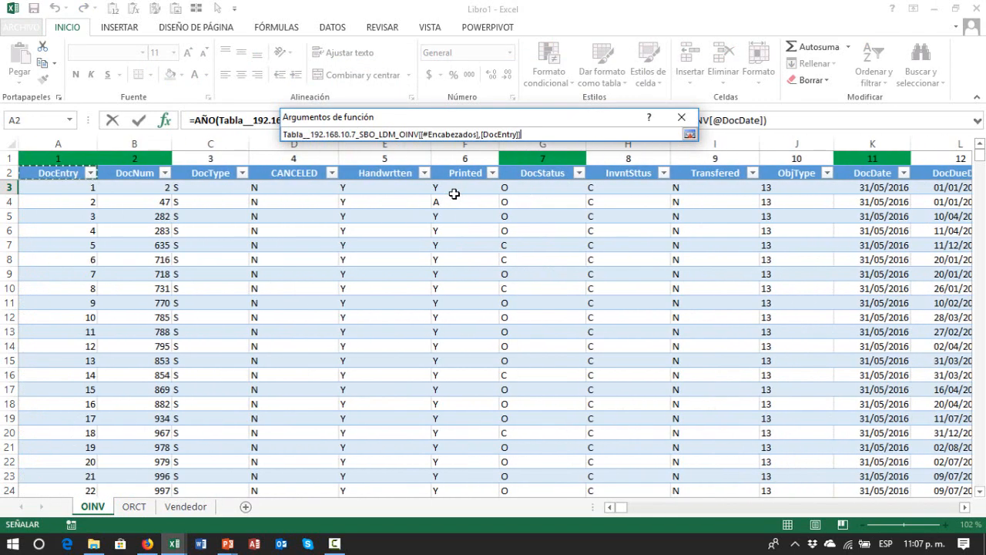
key(Down)
key(Right)
key(Right)
key(Right)
key(Right)
key(Right)
key(Right)
key(Right)
key(Right)
key(Right)
key(Right)
key(Right)
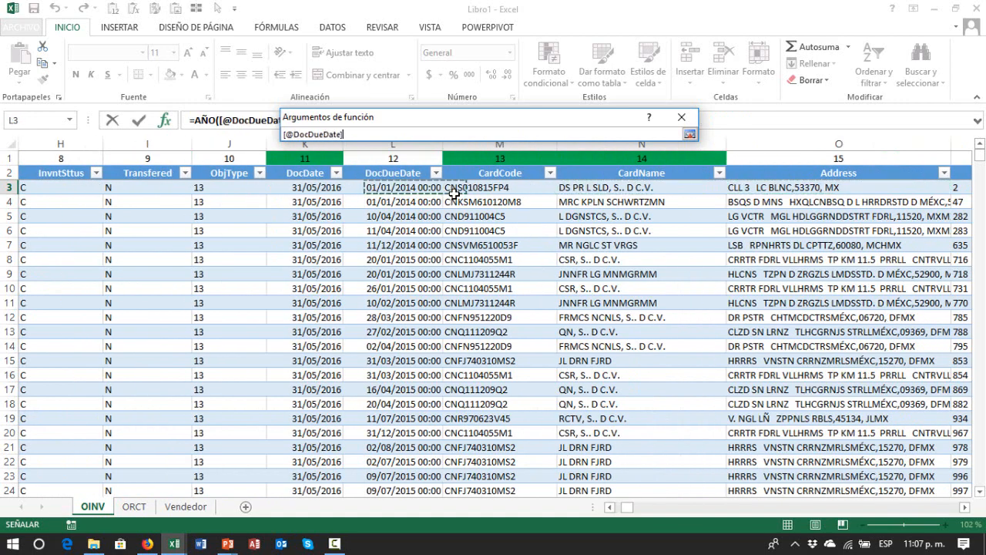
key(Left)
key(Up)
key(Down)
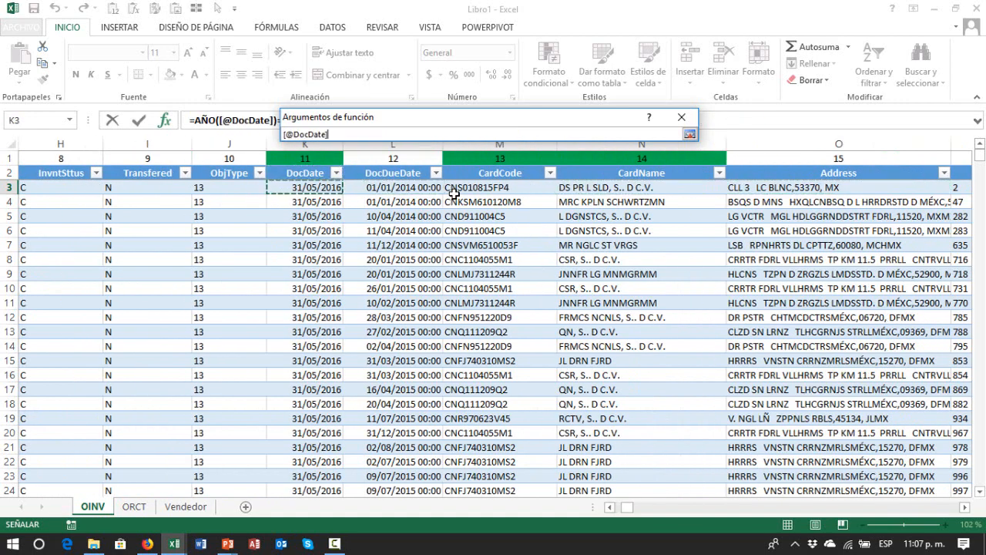
key(Return)
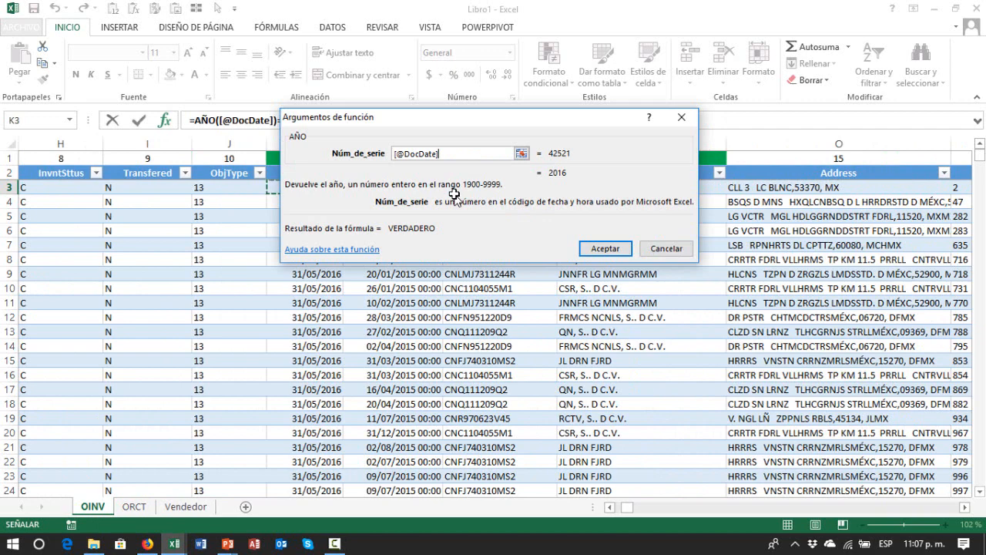
click(605, 248)
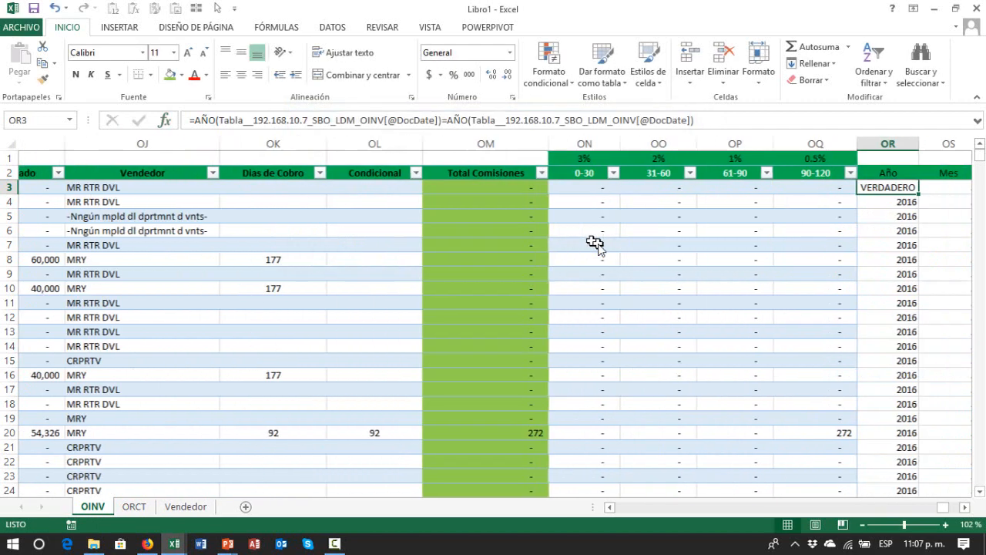
- Clear the faulty double AÑO formula from cell OR3
key(Down)
key(Up)
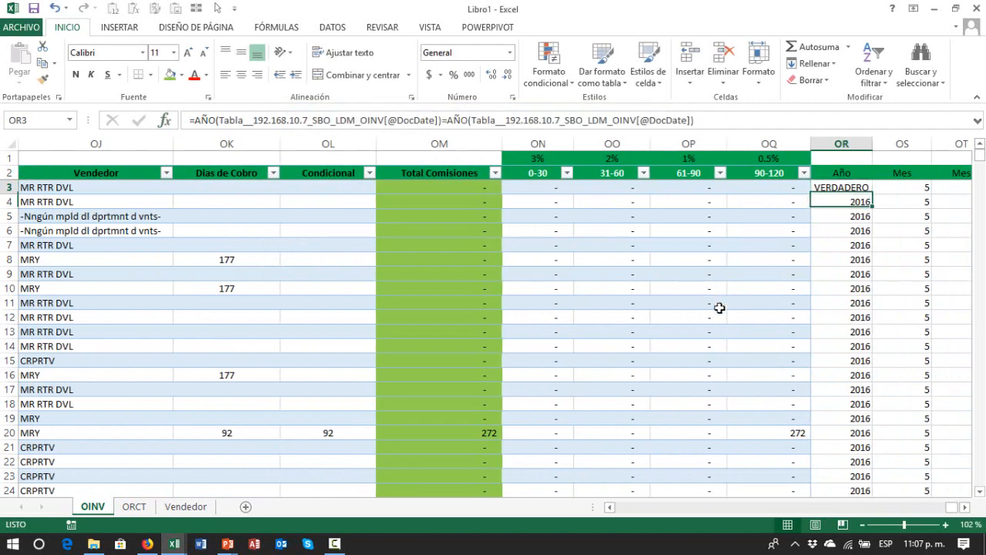
key(Right)
key(Right)
key(Left)
key(Left)
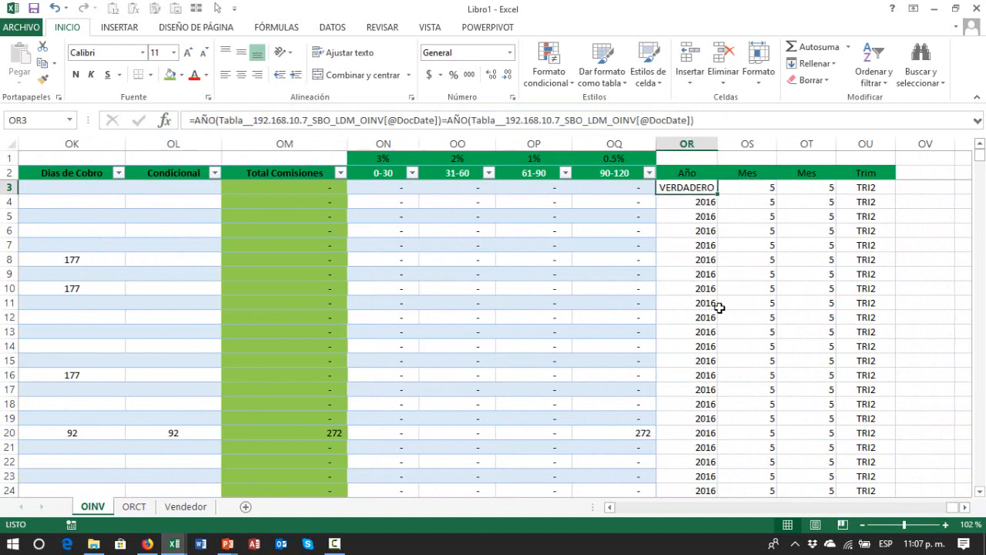
key(Delete)
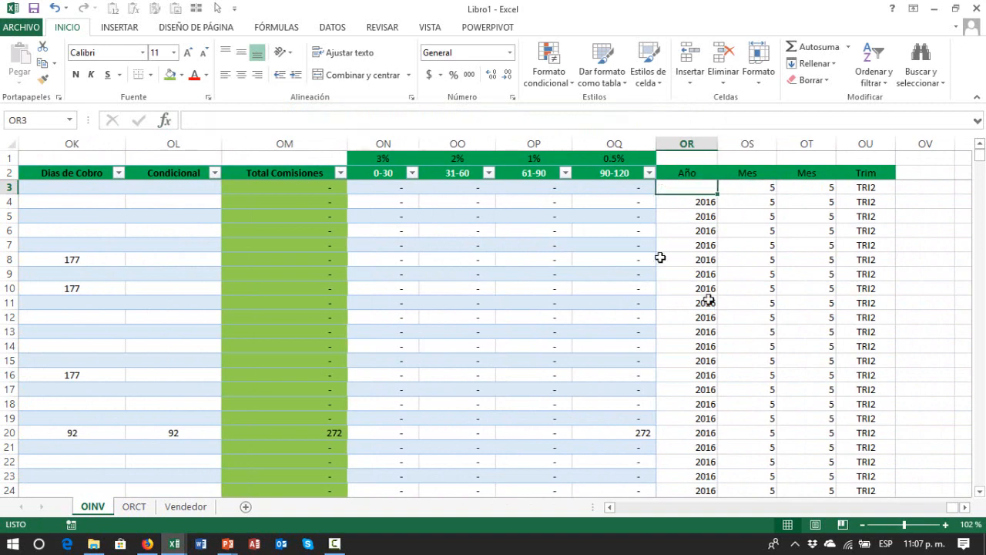
- Insert the AÑO function from the Todo category into the empty cell OR3
click(164, 121)
click(439, 209)
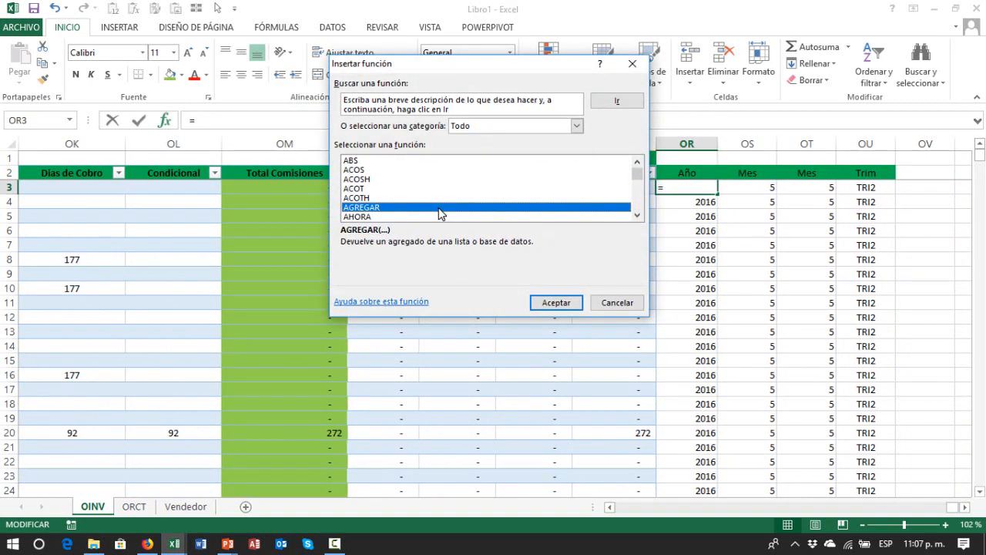
key(Down)
key(Down)
key(Down)
key(Down)
key(Down)
key(Down)
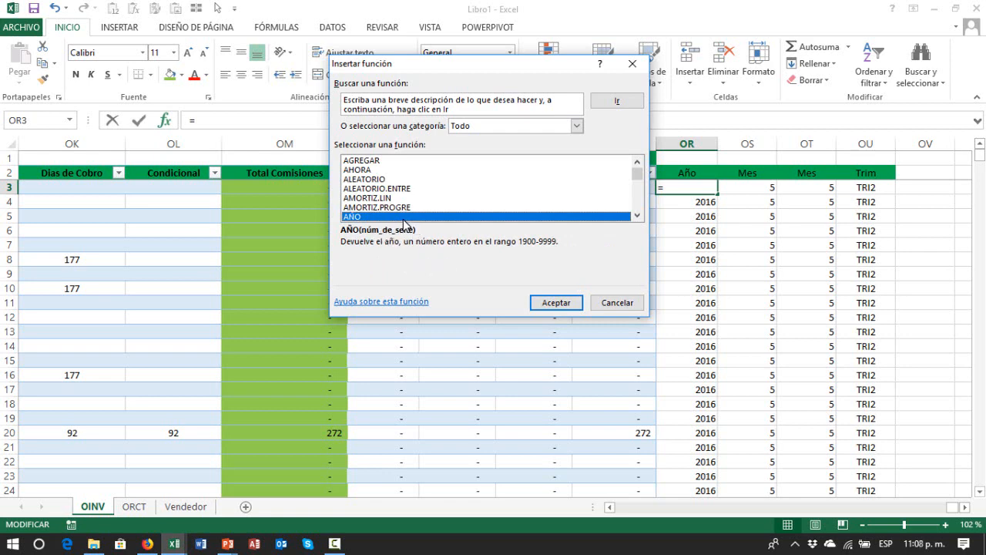
key(Return)
- Use DocDate from K3 as AÑO's Núm_de_serie argument and accept the formula
click(523, 157)
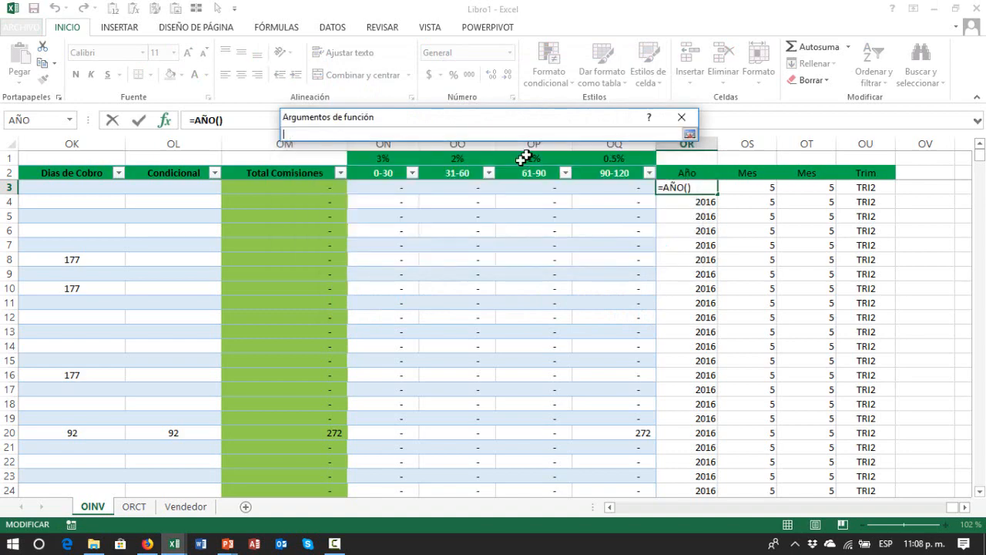
click(464, 174)
key(ctrl+Left)
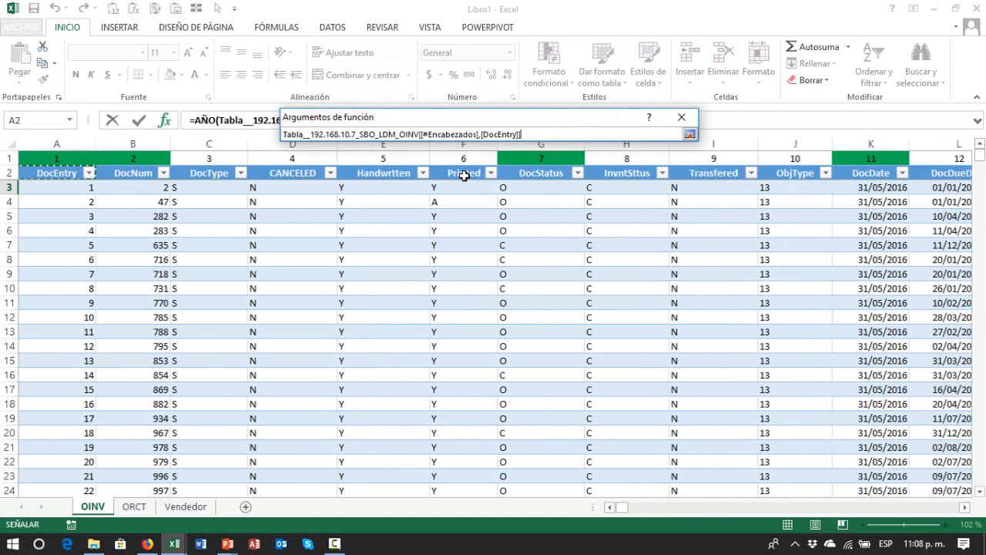
key(Right)
key(Right)
key(Right)
key(Right)
key(Right)
key(Right)
key(Right)
key(Right)
key(Right)
key(Right)
key(Down)
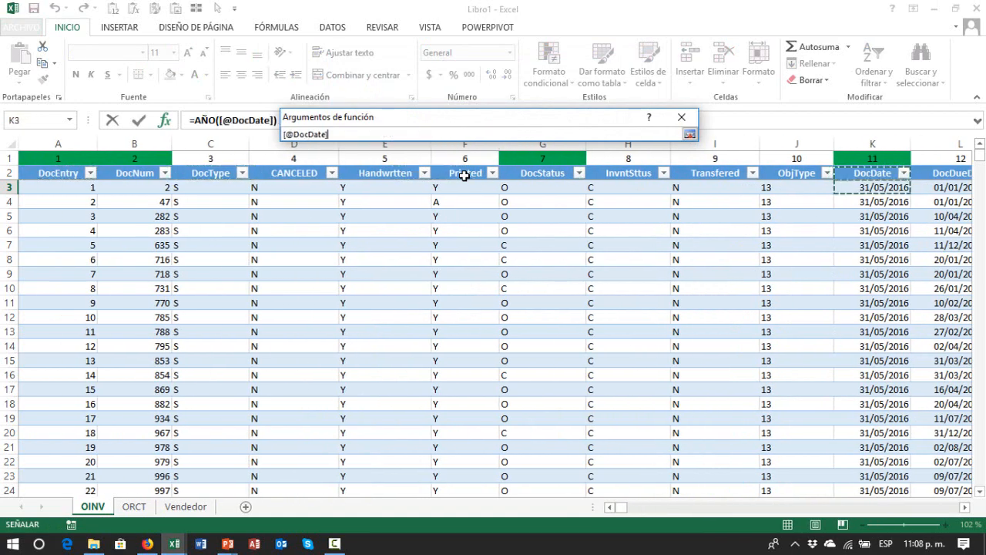
key(Return)
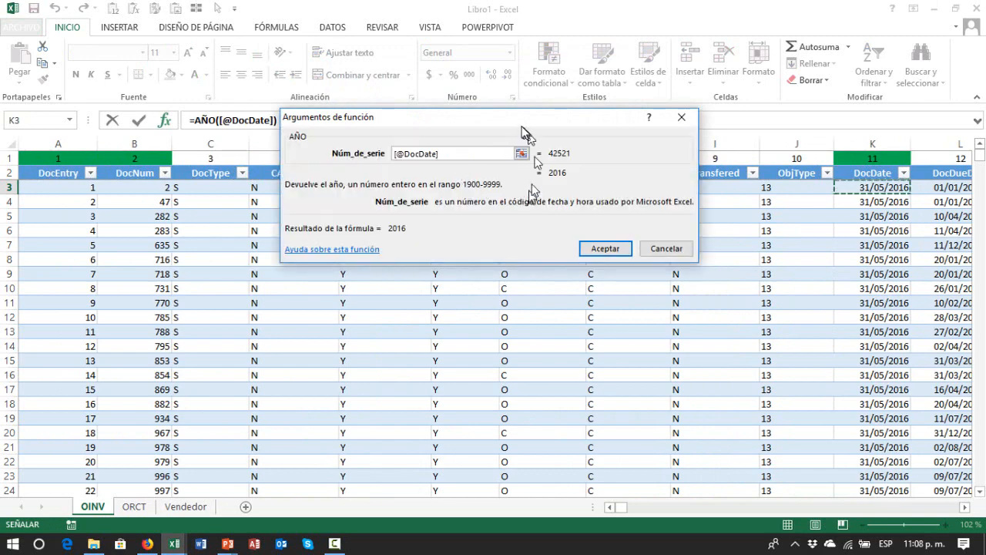
click(606, 247)
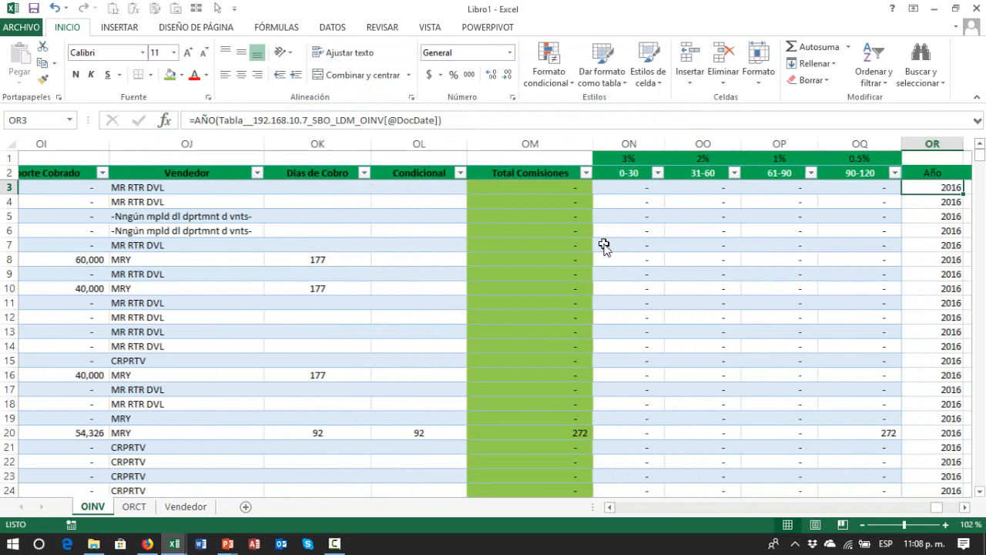
- Examine OR3's rebuilt formula, covering the AÑO function name and its DocDate table reference, and keep it as it is
key(Right)
key(Right)
key(Right)
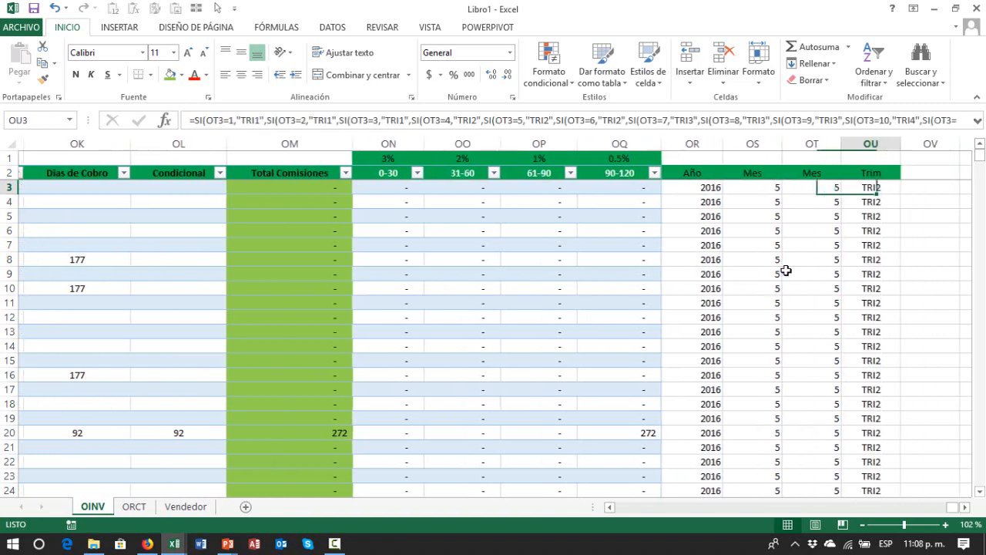
key(Left)
key(Left)
key(Left)
key(Down)
key(Up)
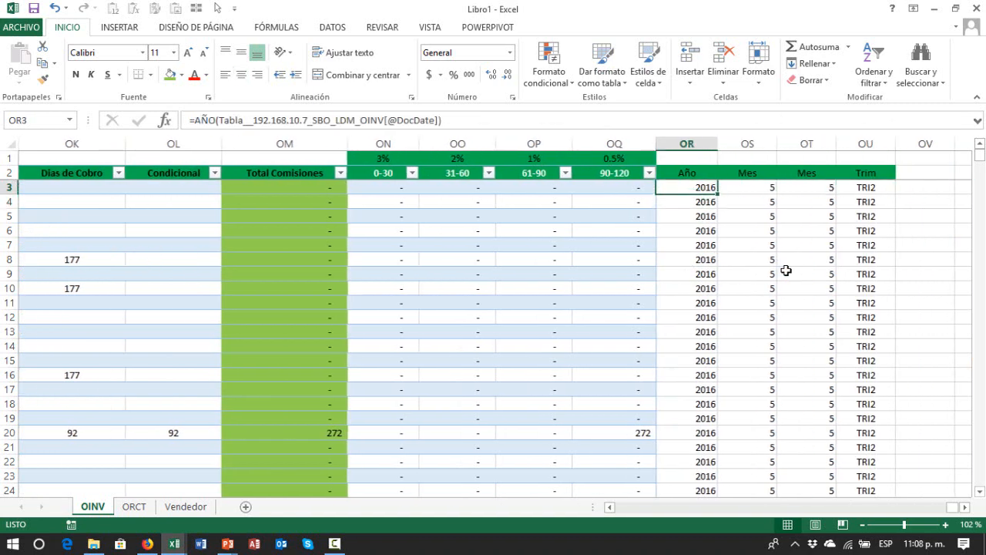
key(F2)
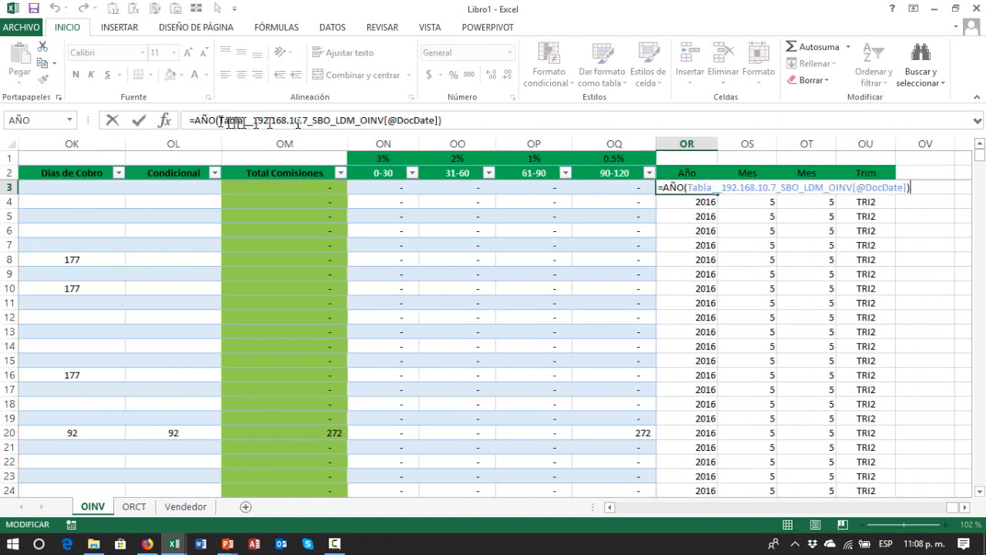
click(198, 119)
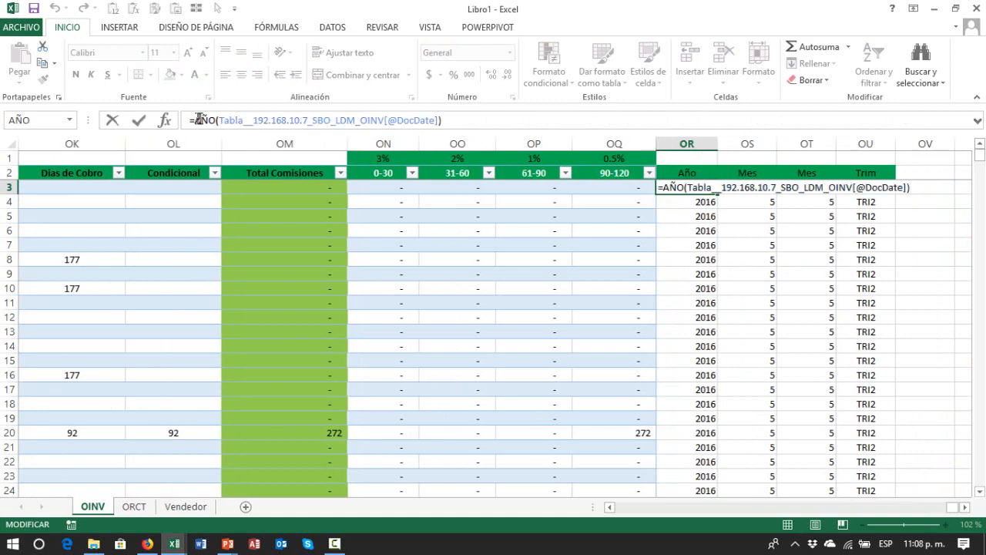
drag(210, 120, 212, 121)
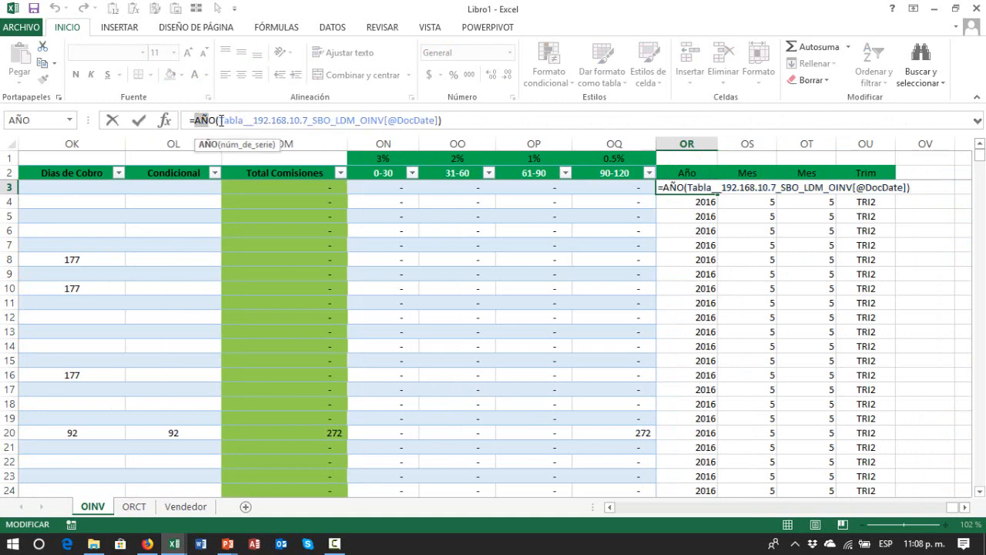
drag(222, 120, 417, 117)
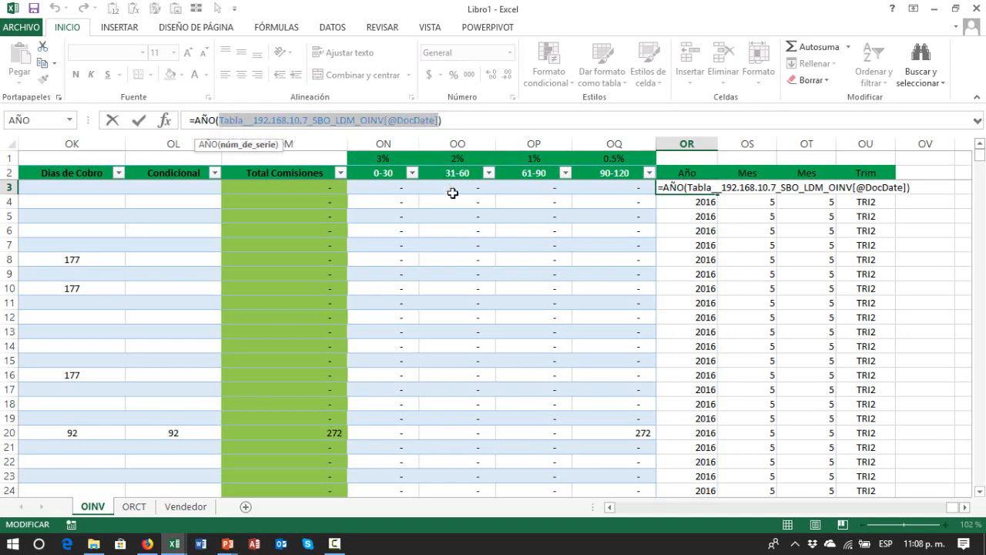
key(ctrl+Return)
- Replace the first DocDate in K3 with the number 2358455
key(Up)
key(Left)
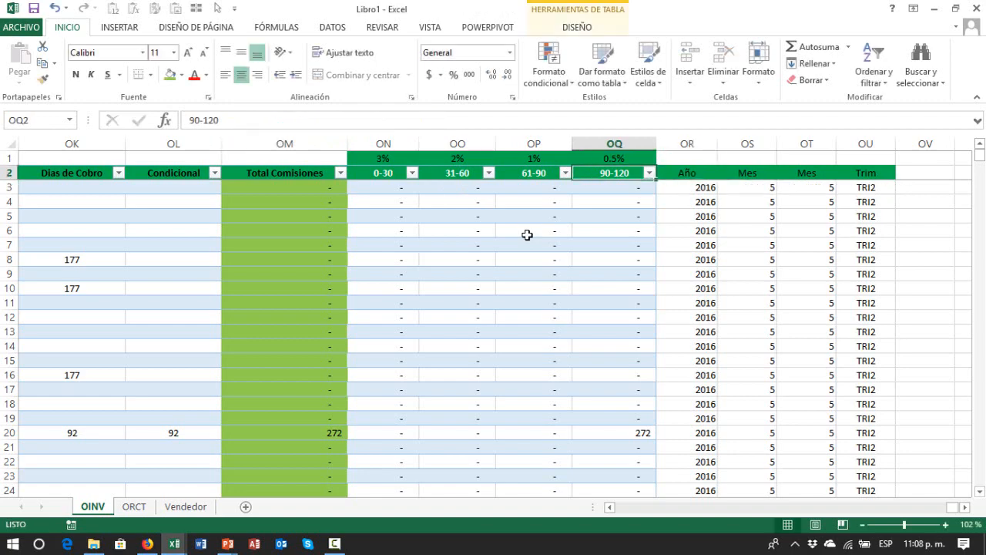
key(Left)
key(Left)
key(Home)
key(Right)
key(Right)
key(Right)
key(Right)
key(Right)
key(Right)
key(Right)
key(Right)
key(Right)
key(Right)
key(Right)
key(Right)
key(Right)
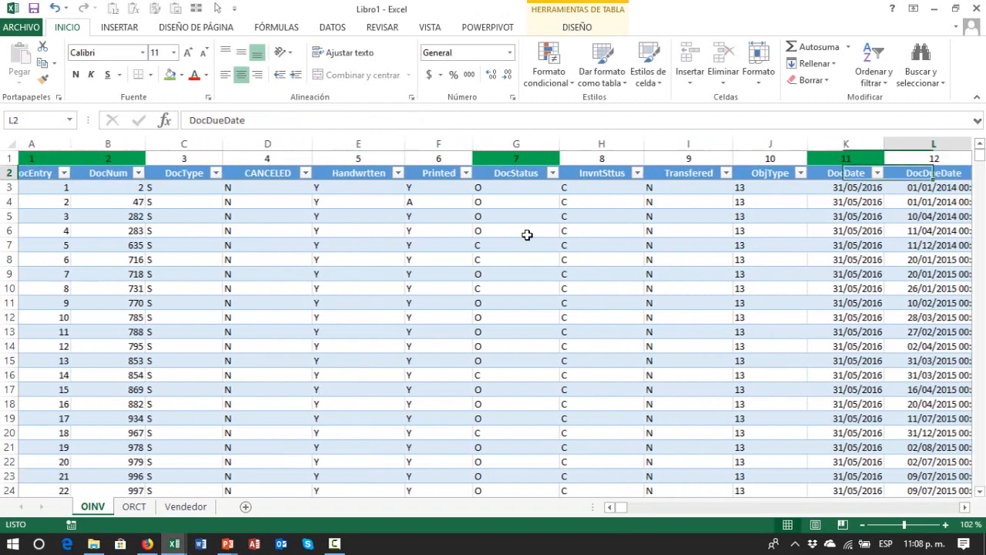
key(Down)
key(Left)
key(Left)
key(Left)
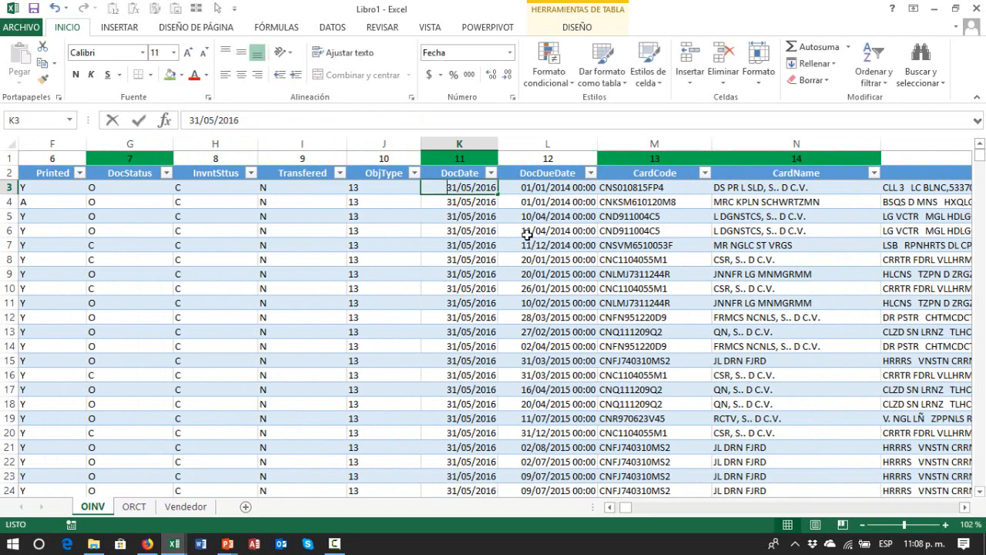
text(2358455)
key(Return)
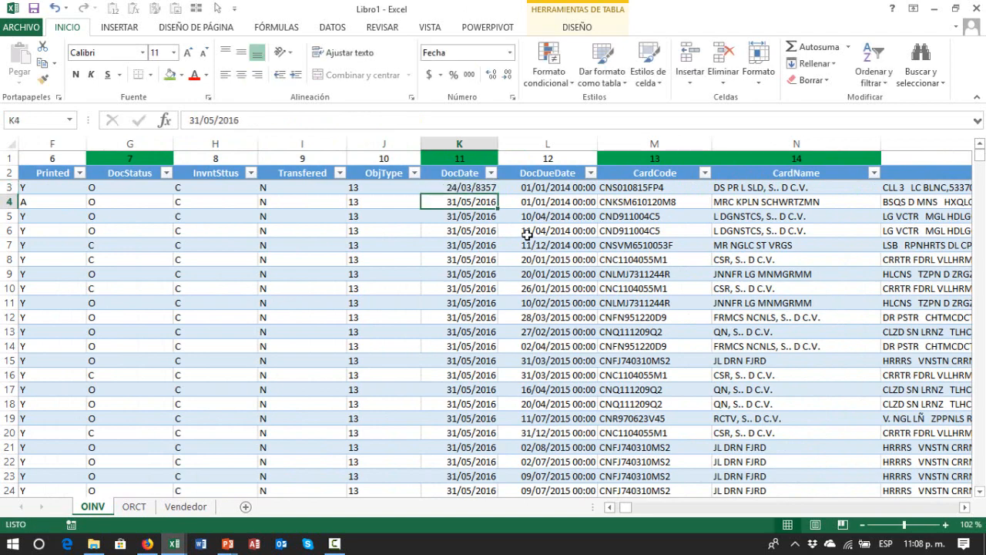
- Check how the Año formula in OR3 responds to the changed DocDate
key(Up)
key(ctrl+Right)
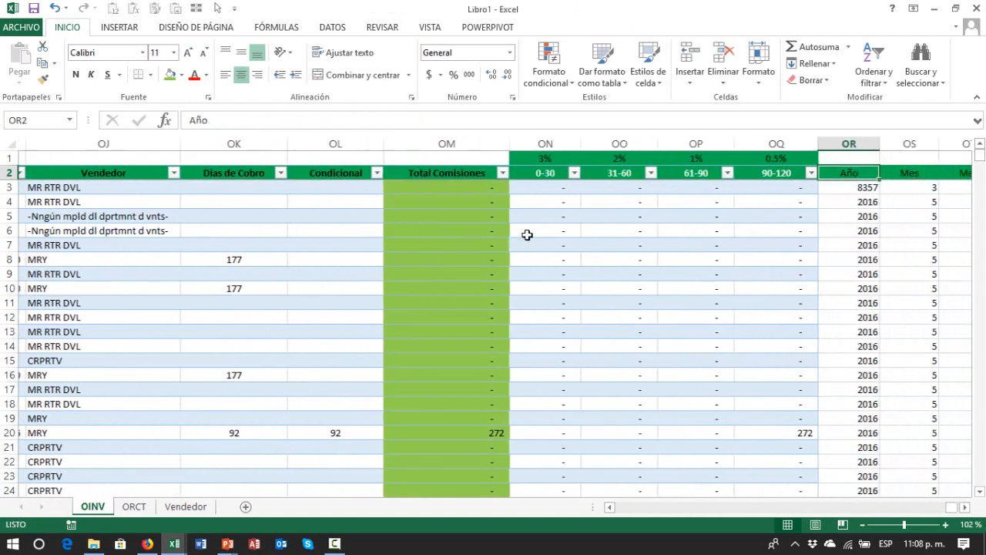
key(Left)
key(Left)
key(Left)
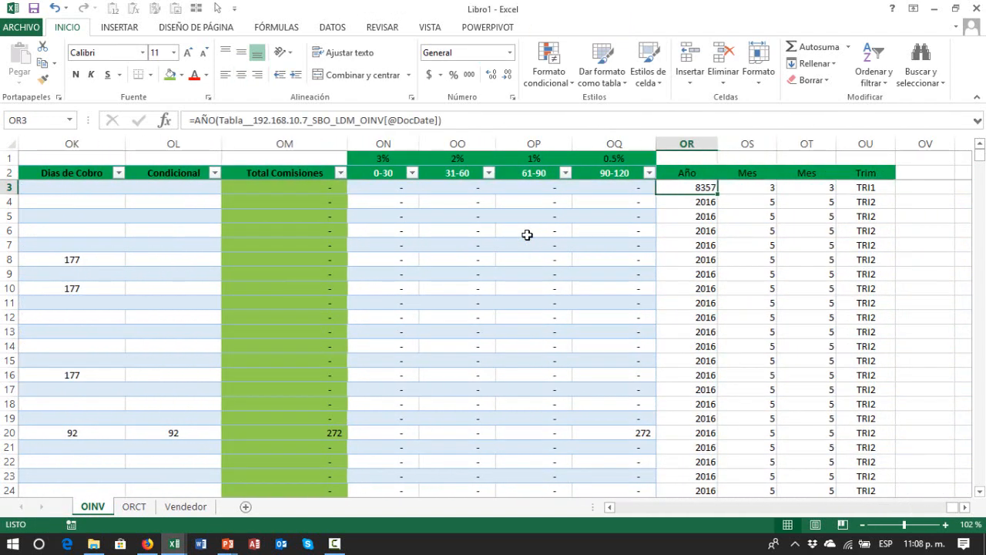
key(Up)
key(Left)
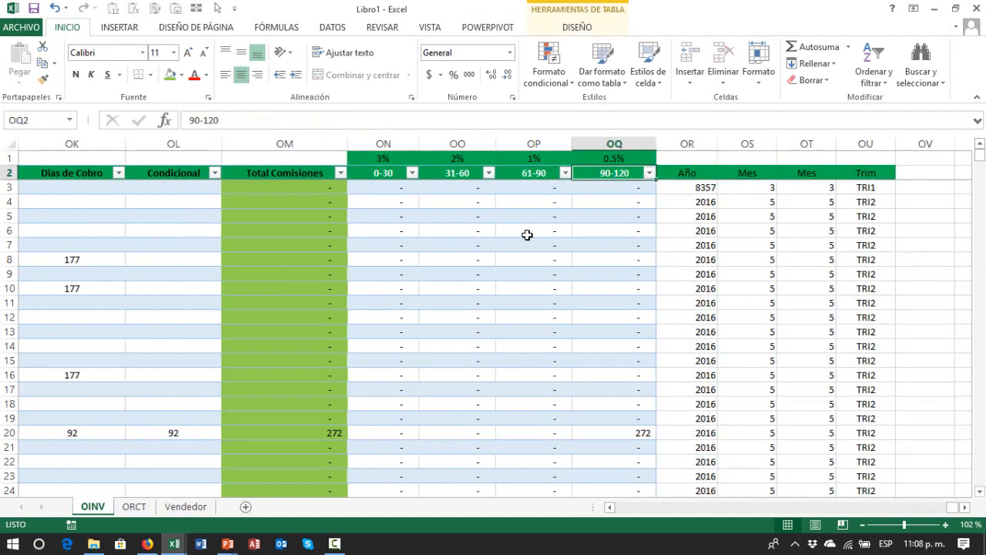
- Go back to the first DocDate in K3 and undo its last change
key(ctrl+Left)
key(Right)
key(Right)
key(Right)
key(Right)
key(Right)
key(Right)
key(Right)
key(Right)
key(Right)
key(Right)
key(Right)
key(Right)
key(Down)
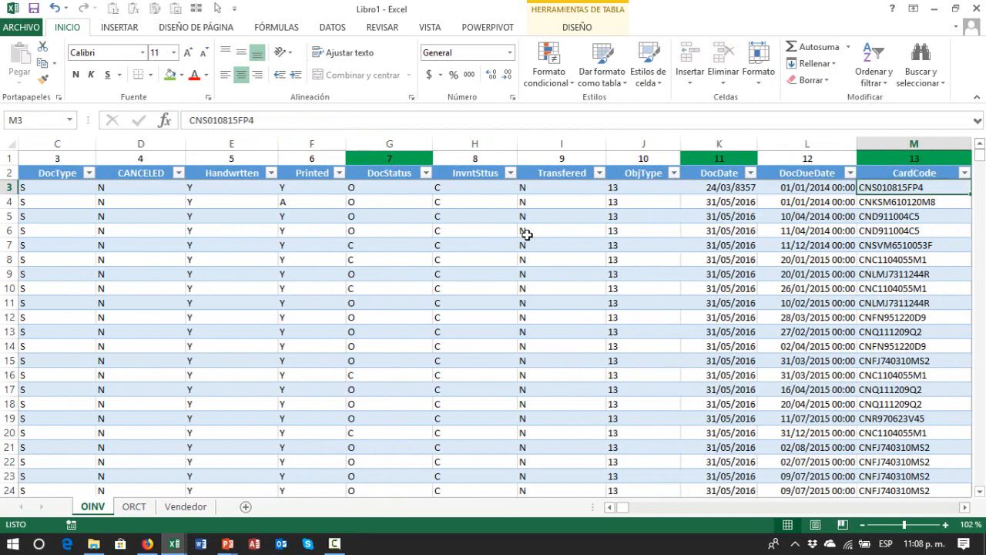
key(Left)
key(Left)
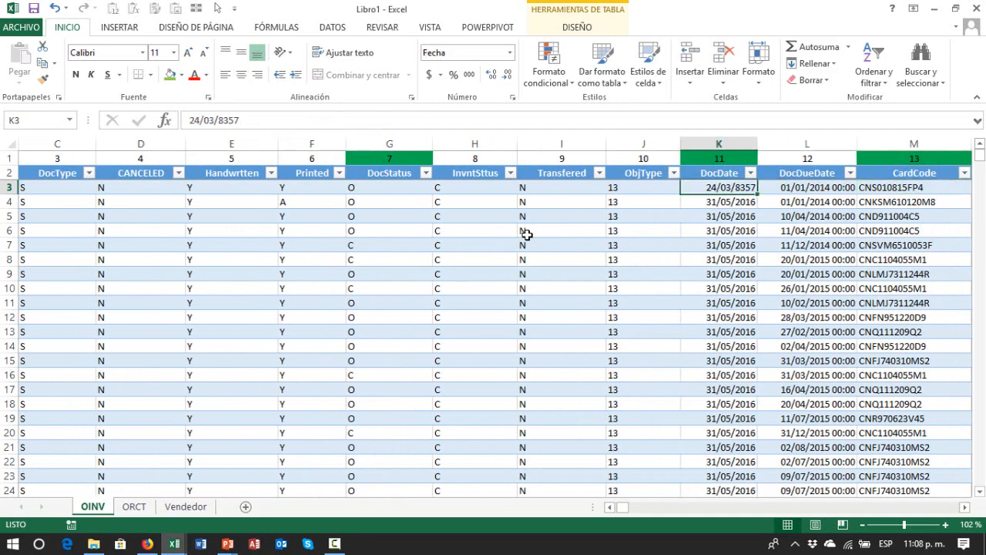
key(ctrl+z)
- Format the first DocDate in K3 as Texto
key(Up)
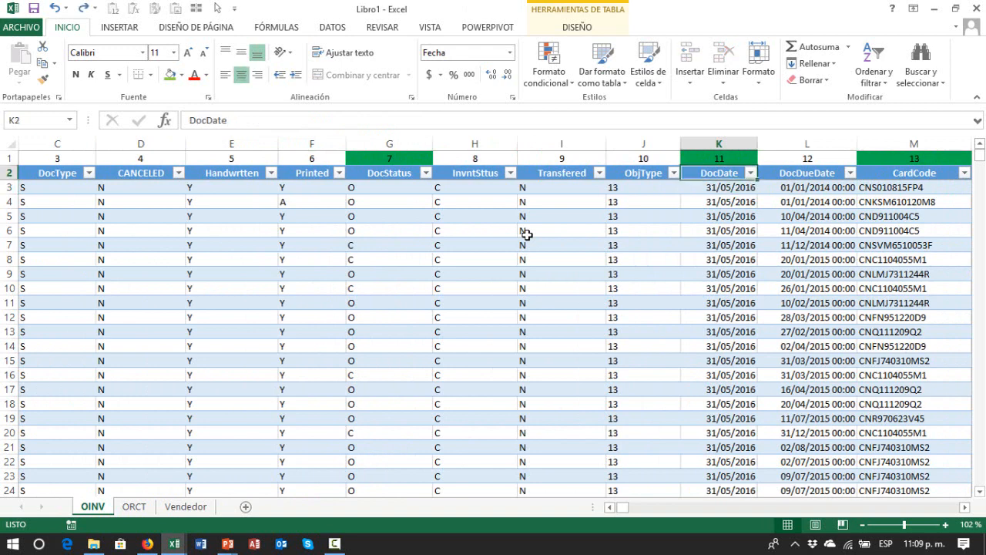
key(Down)
click(511, 54)
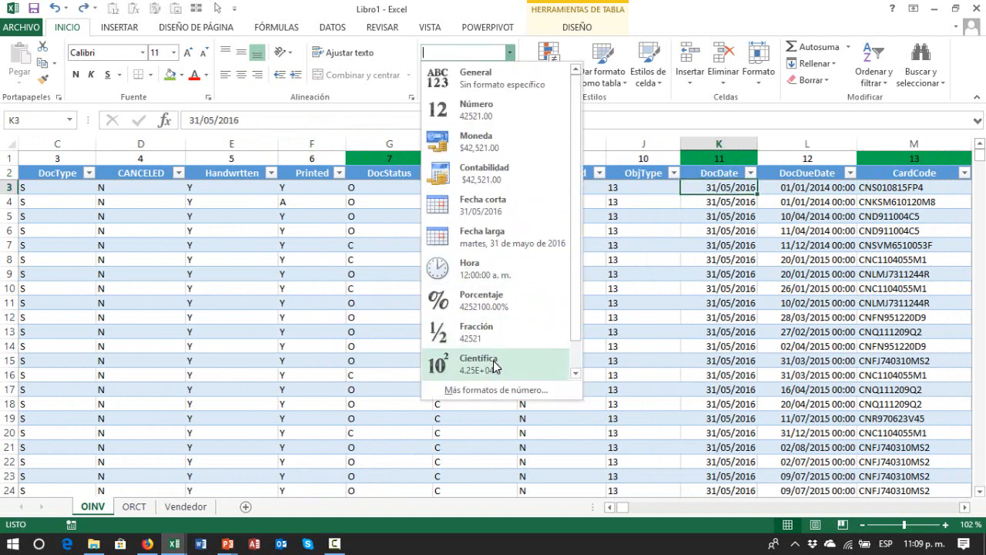
drag(577, 314, 577, 351)
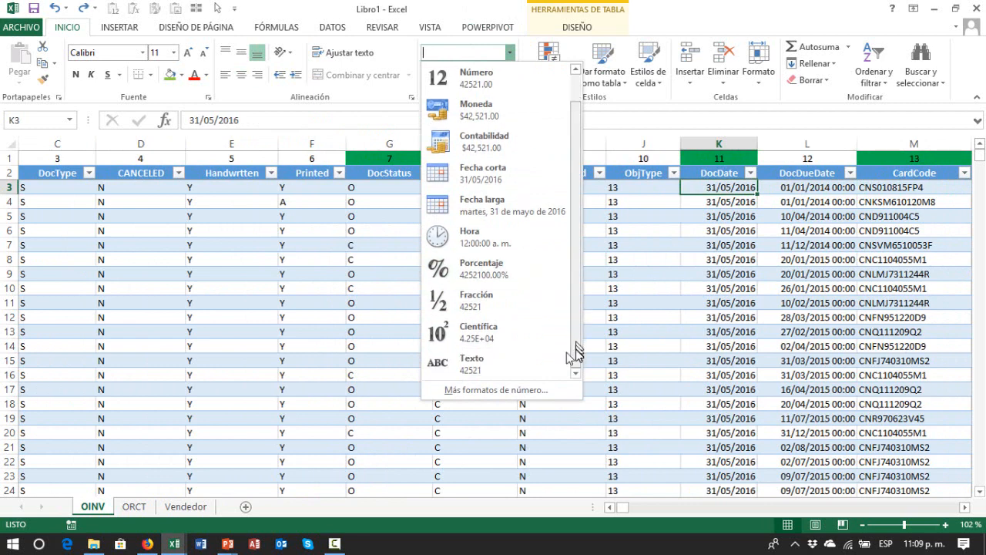
click(481, 374)
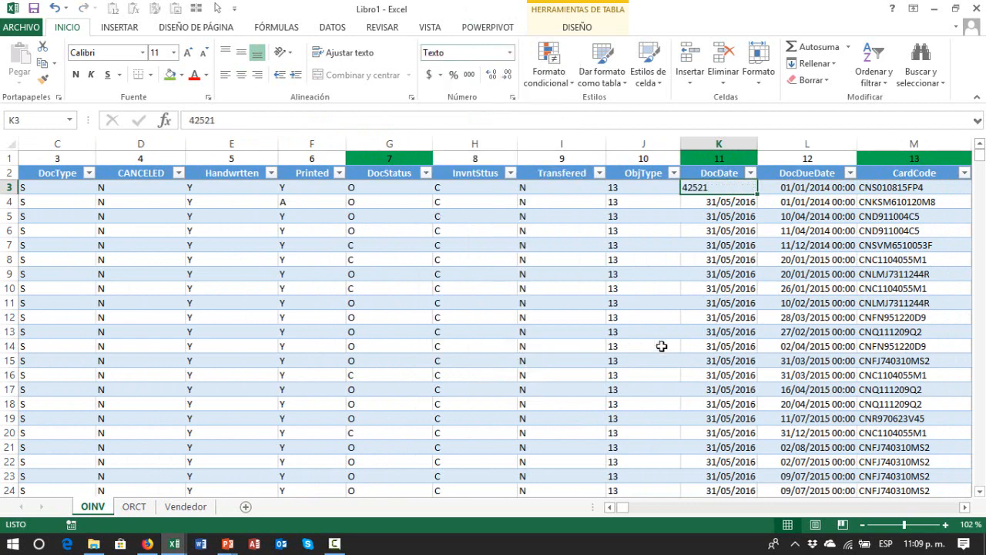
- Check how the Año formula in OR3 handles the DocDate formatted as text
key(Up)
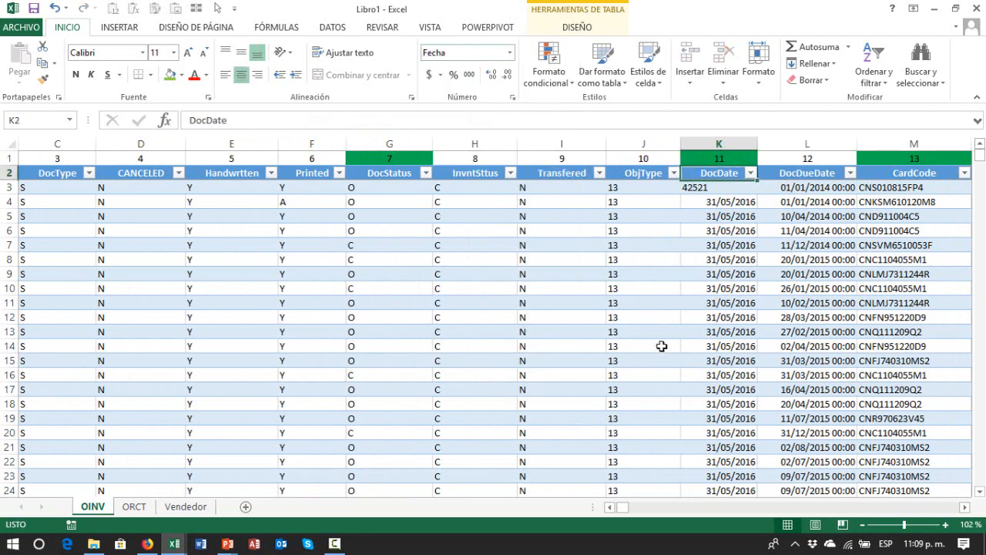
key(ctrl+Right)
key(Right)
key(Right)
key(Right)
key(Left)
key(Left)
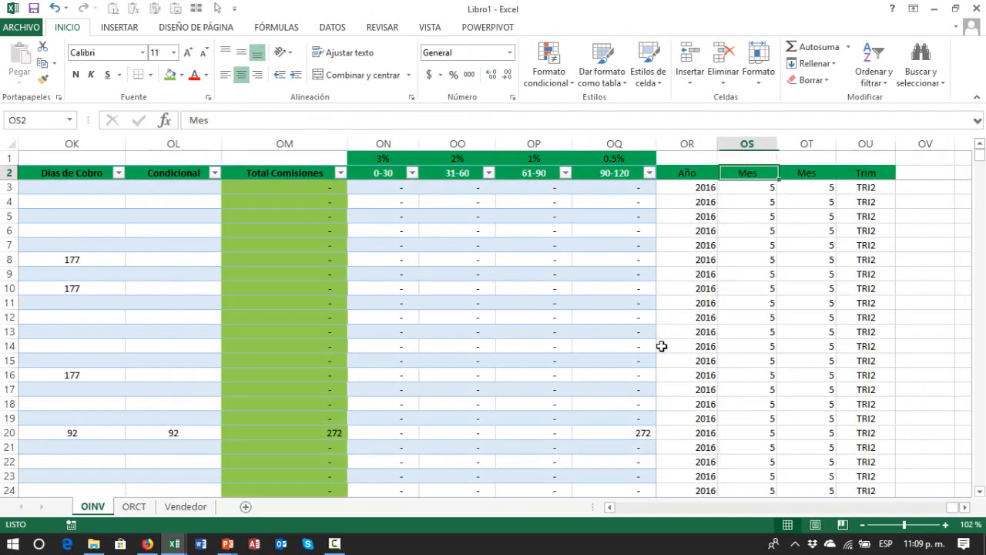
key(Down)
key(Up)
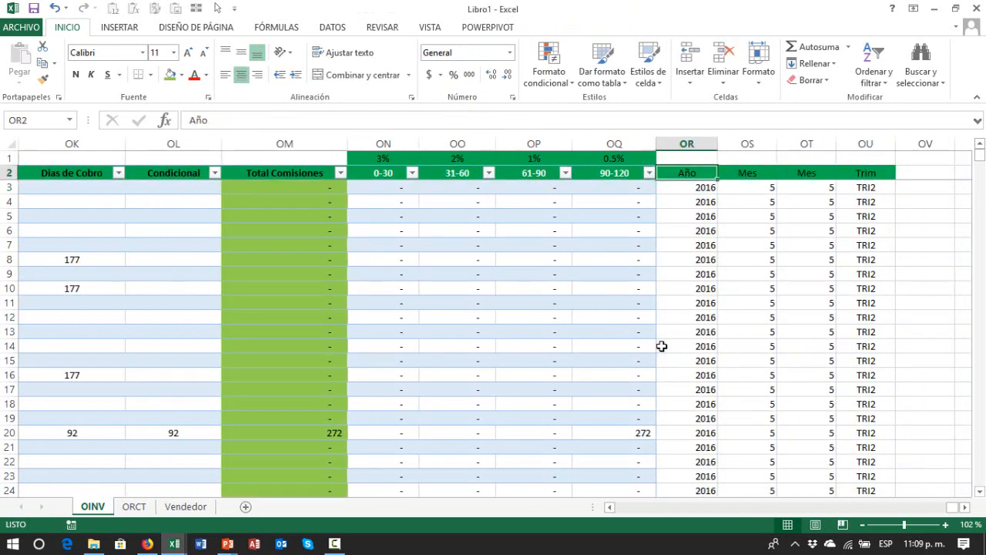
key(Down)
key(F2)
key(Escape)
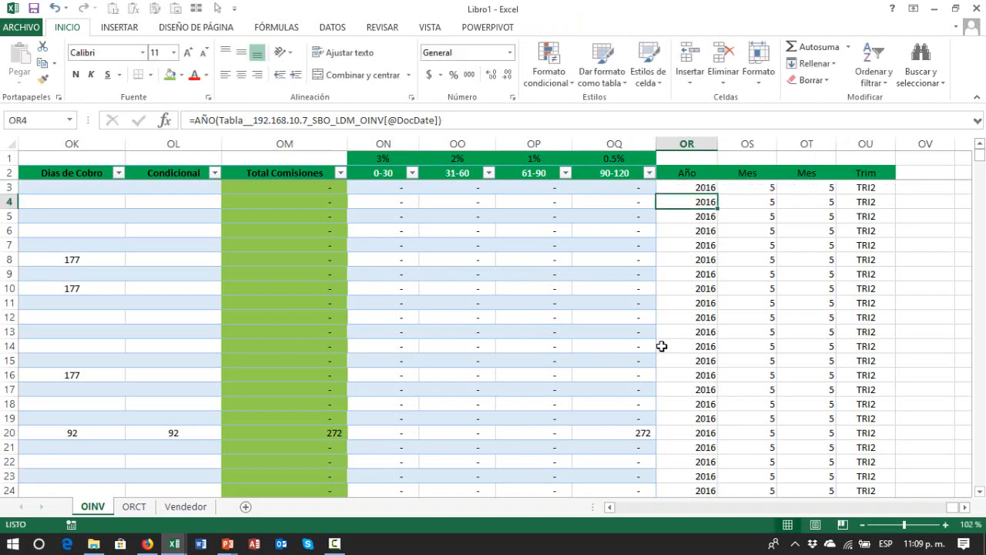
- Replace the first DocDate in K3 with the number 256.25
key(Up)
key(Left)
key(ctrl+Left)
key(Right)
key(Right)
key(Right)
key(Right)
key(Right)
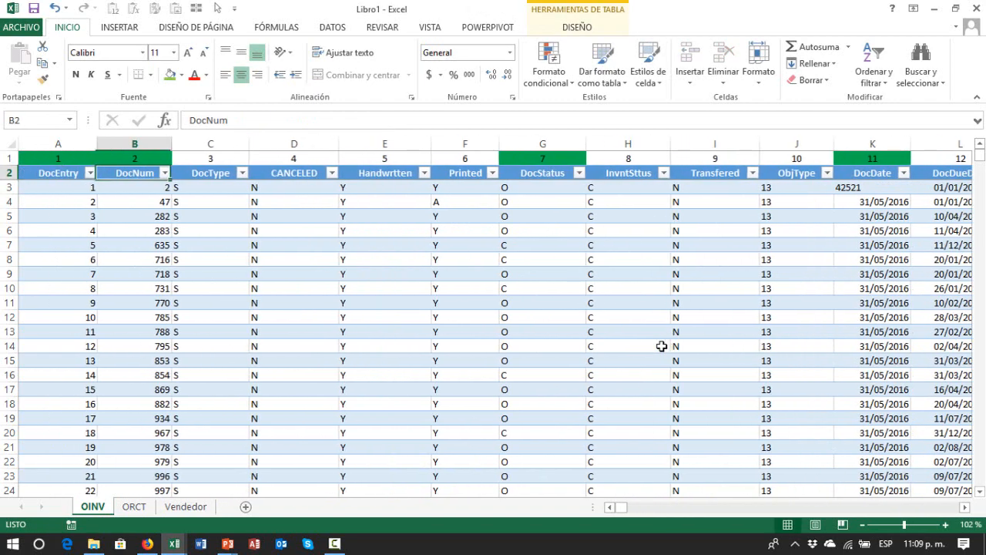
key(Down)
key(Right)
key(Right)
key(Right)
key(Right)
key(Right)
text(2)
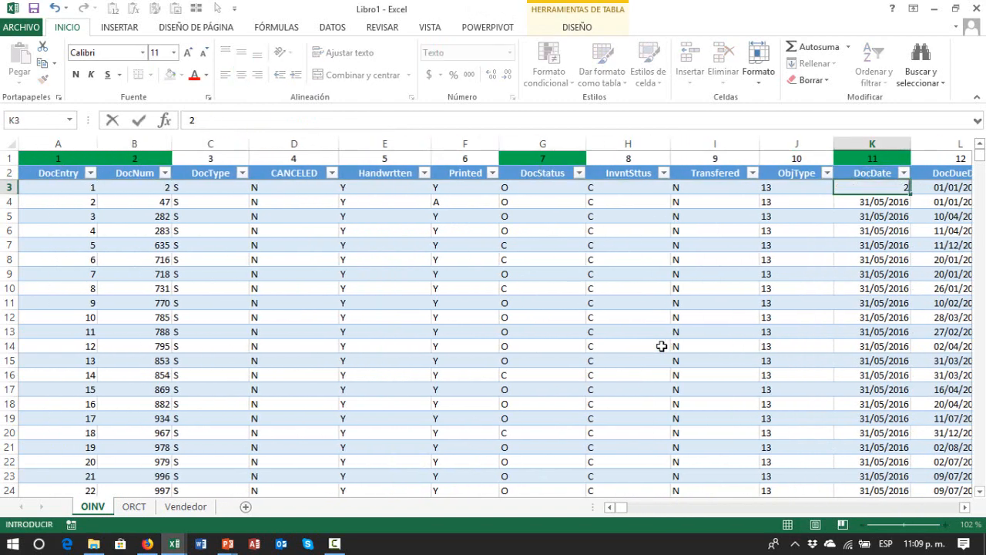
key(Return)
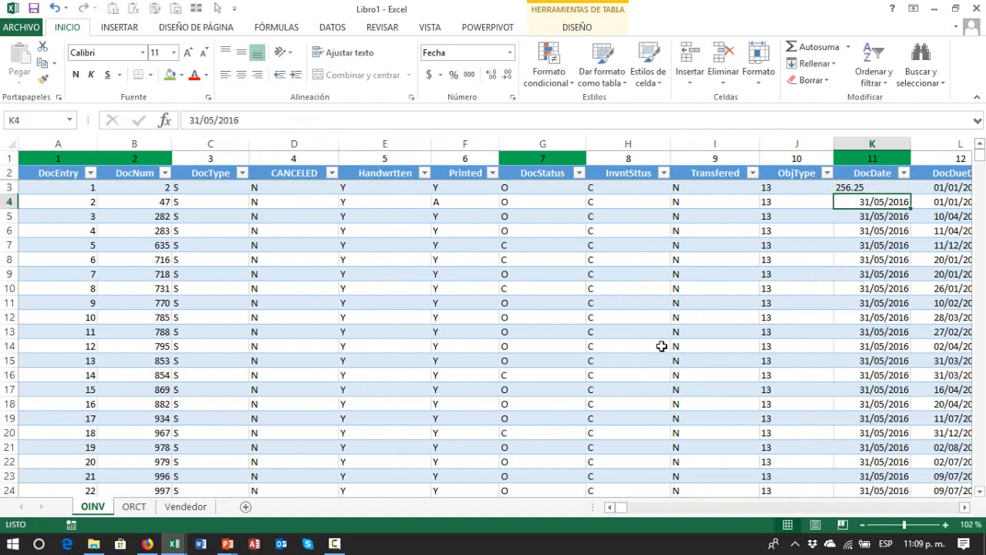
- Check which year the Año formula in OR3 derives from the new DocDate number
key(Up)
key(Up)
key(ctrl+Right)
key(Down)
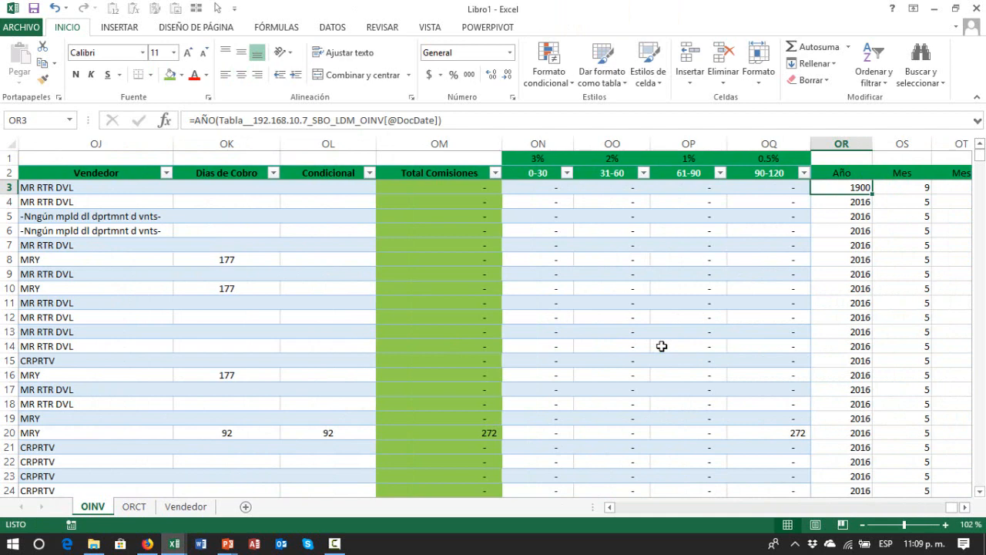
key(Up)
key(Down)
- Undo the number entered in K3 and its text format
key(ctrl+z)
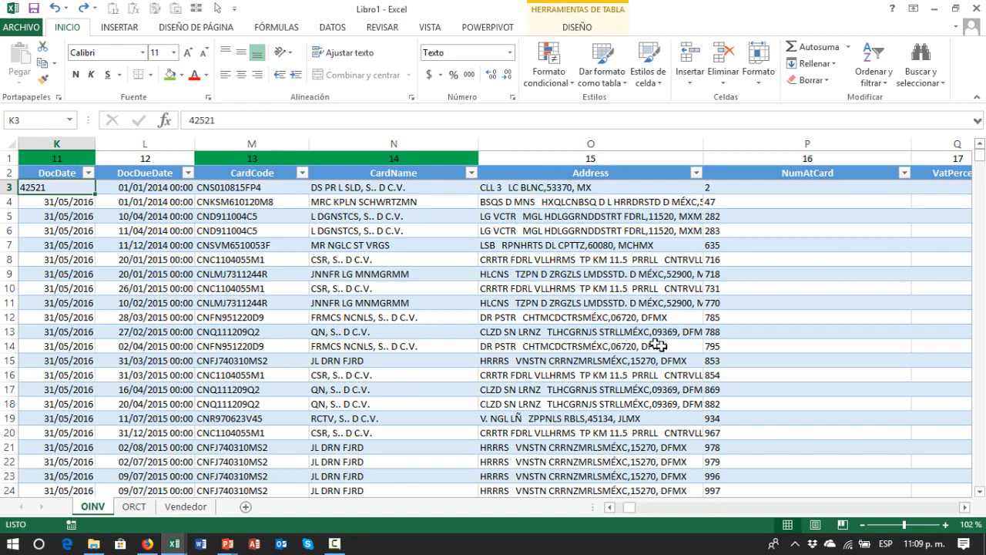
key(ctrl+z)
key(ctrl+y)
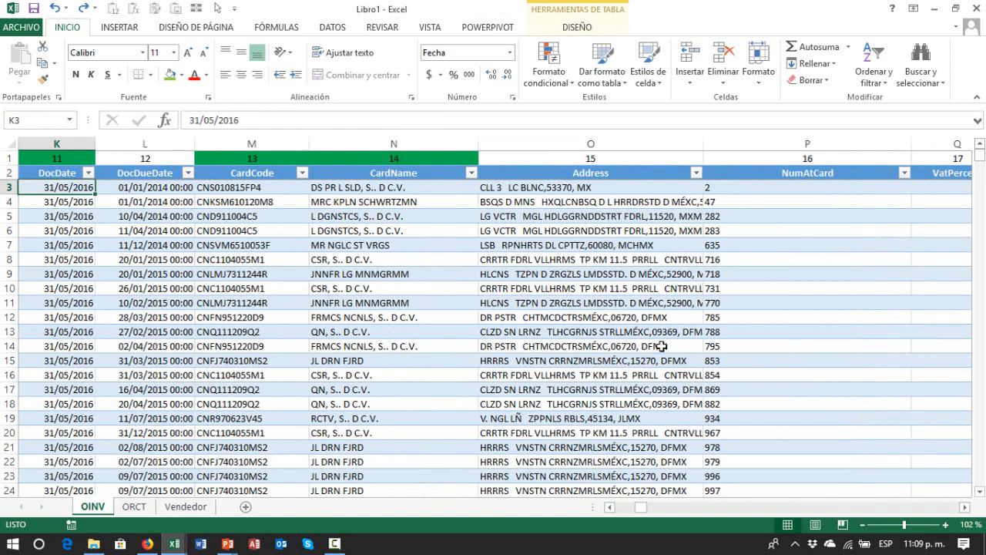
- Review the number formats offered for the first DocDate in K3 and keep its date format
key(Left)
key(Right)
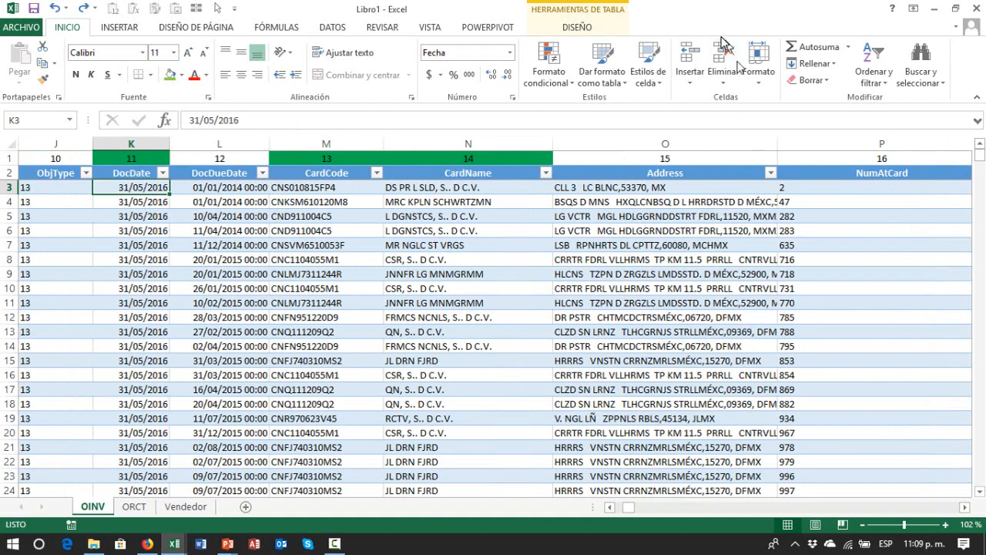
click(510, 52)
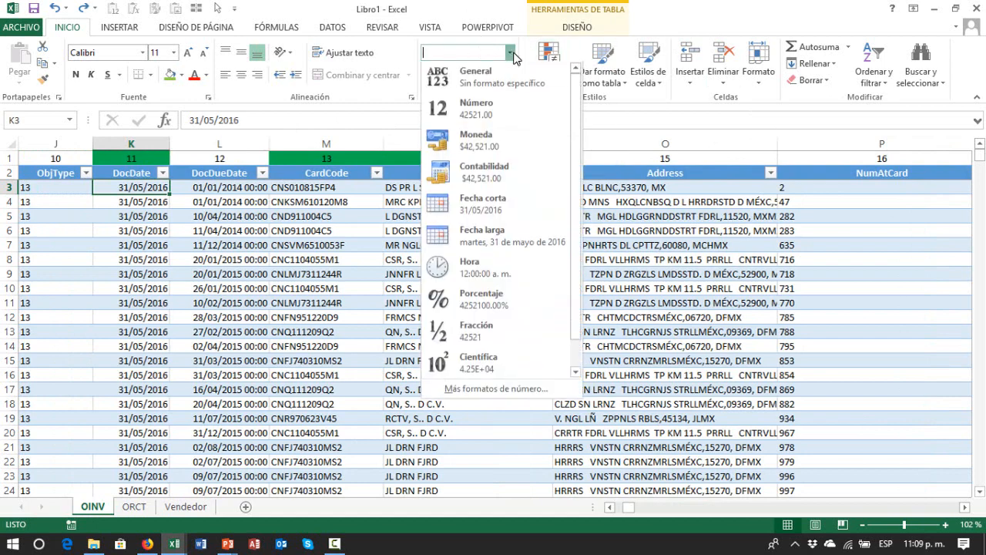
click(510, 52)
key(Up)
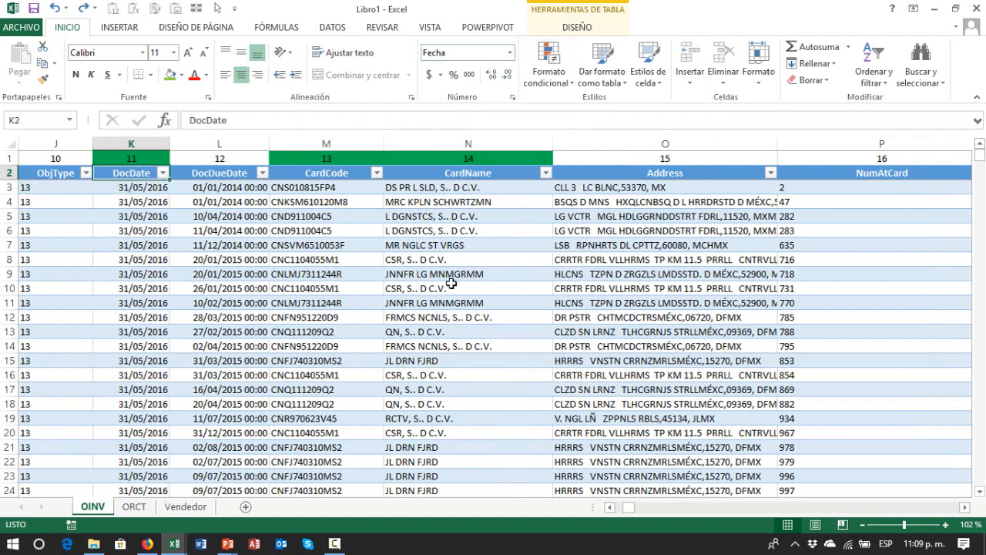
- Review the Año formulas down column OR, from OR3 to OR12
key(ctrl+Right)
key(Right)
key(Right)
key(Right)
key(Right)
key(Right)
key(Right)
key(Left)
key(Left)
key(Left)
key(Left)
key(Left)
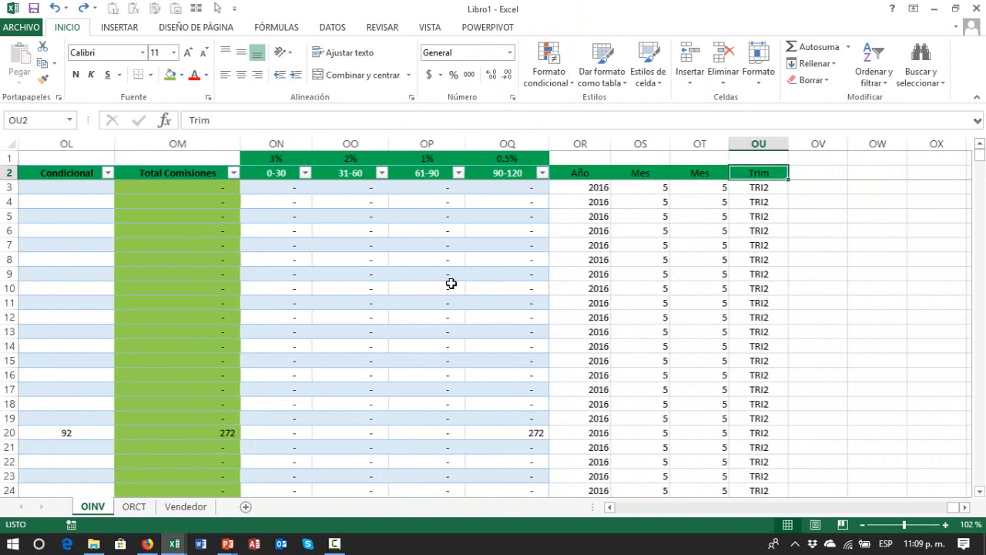
key(Down)
key(Down)
key(Down)
key(Down)
key(Down)
key(Down)
key(Down)
key(Down)
key(Down)
key(Down)
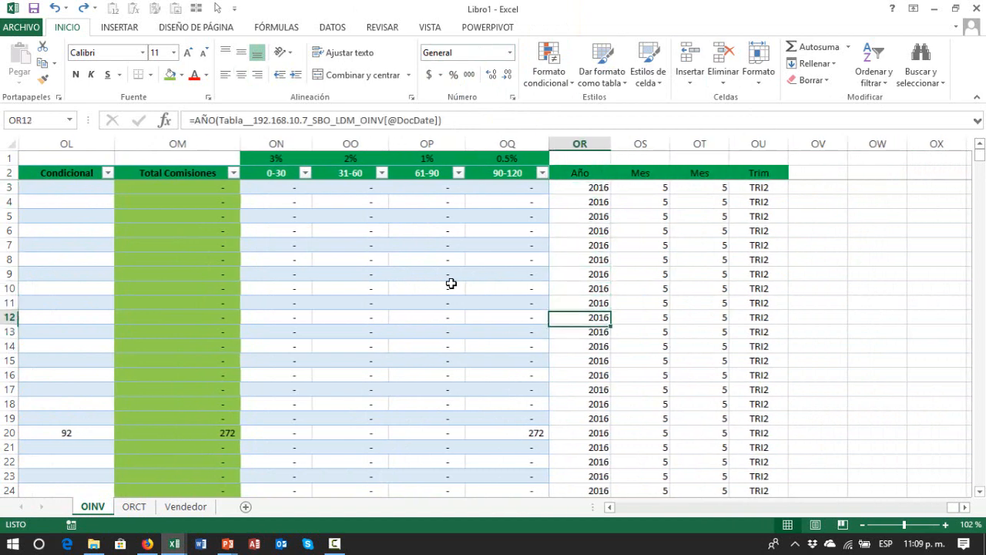
key(Up)
key(Up)
key(Up)
key(Up)
key(Up)
key(Up)
key(Up)
key(Up)
key(Up)
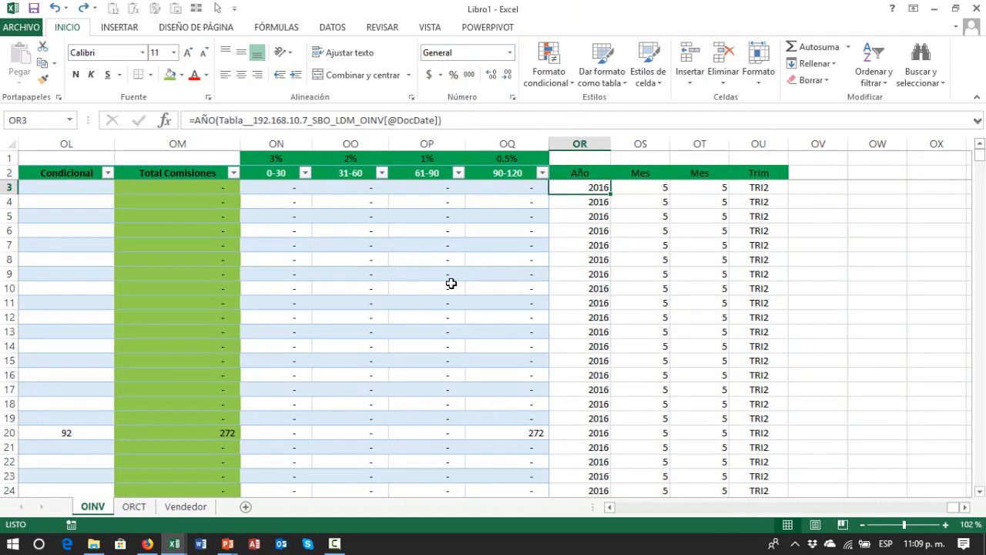
- Examine the MES formula in OS3 and compare the two Mes columns, OS and OT
key(Right)
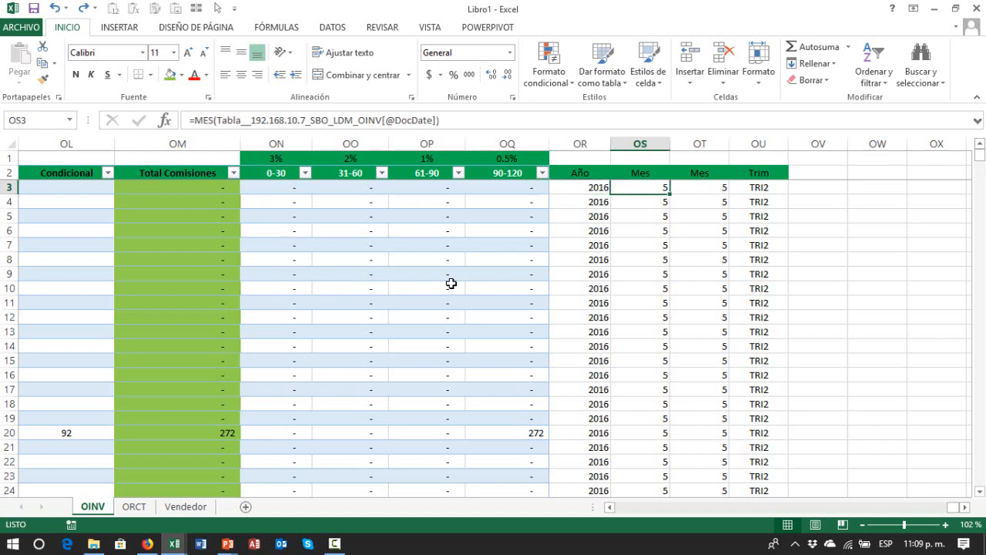
key(Up)
key(shift+Down)
key(shift+Down)
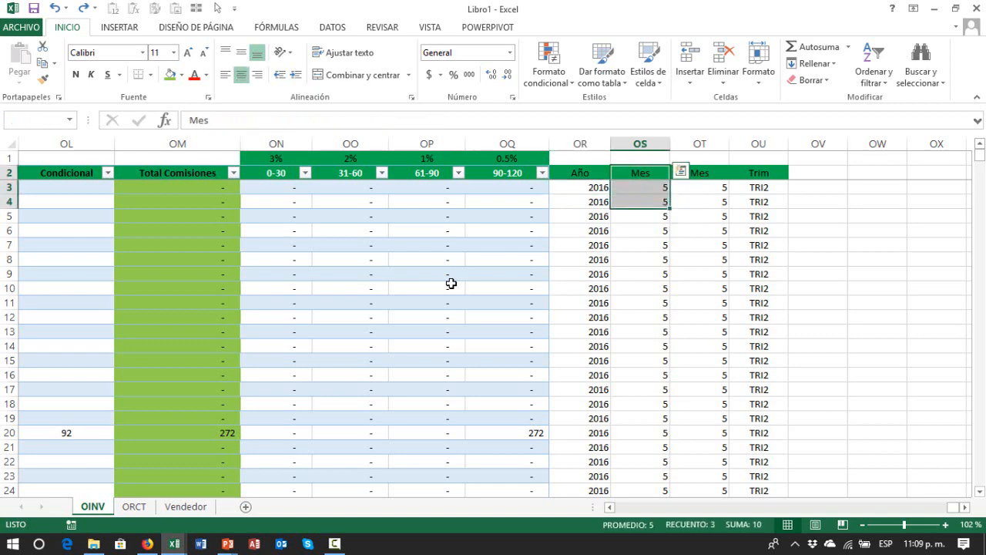
key(Right)
key(shift+Down)
key(shift+Down)
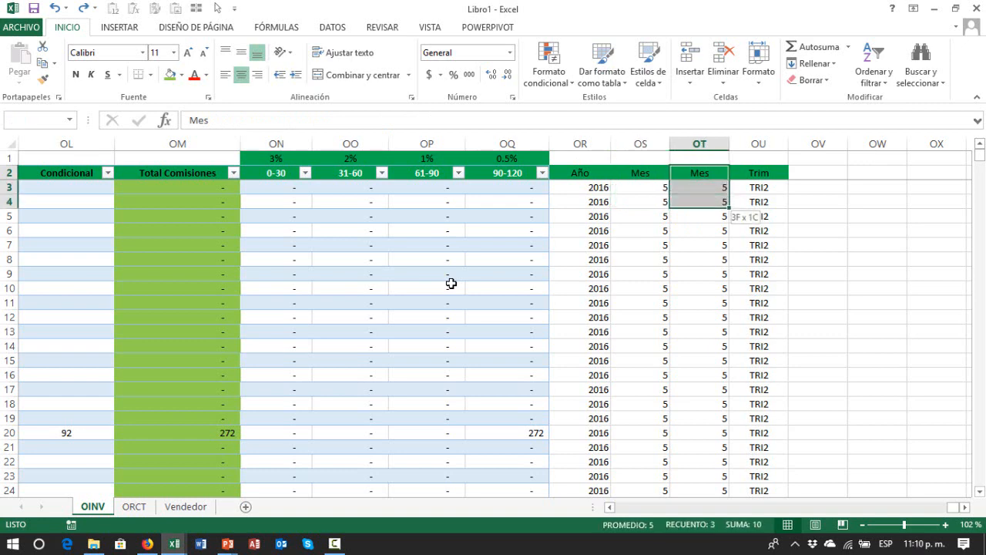
- Rename the second Mes header in OT2 as Mes2
key(Left)
key(Right)
key(F2)
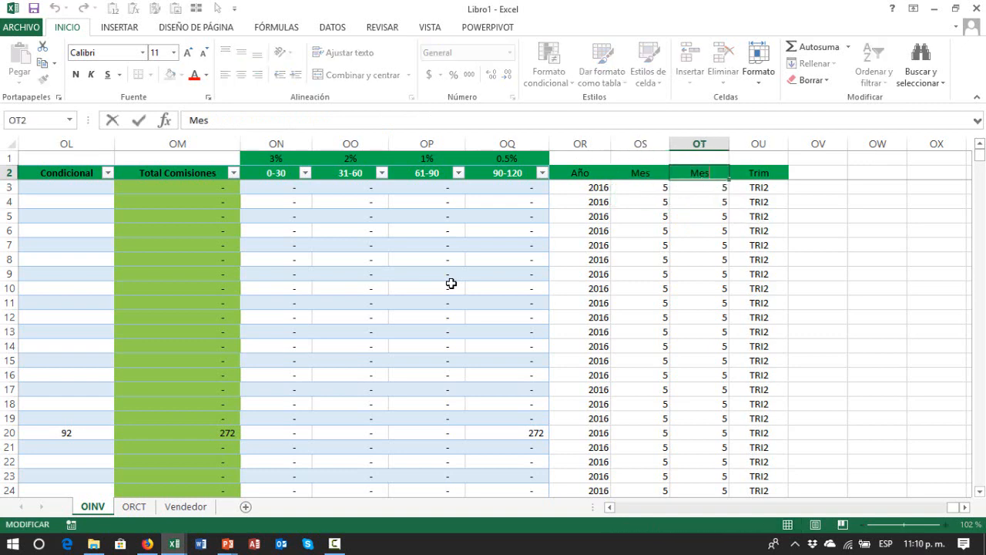
text(2)
key(Return)
key(Up)
key(Left)
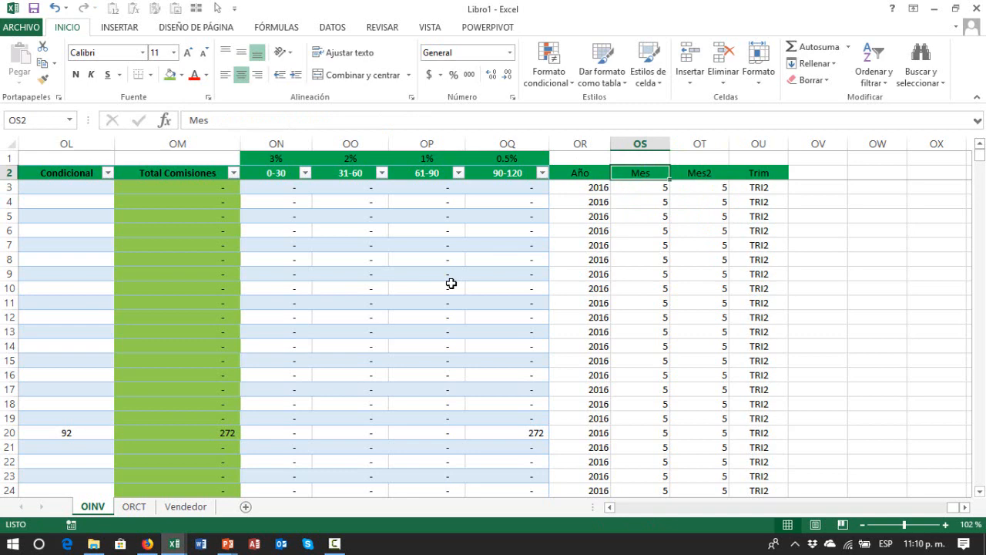
key(Right)
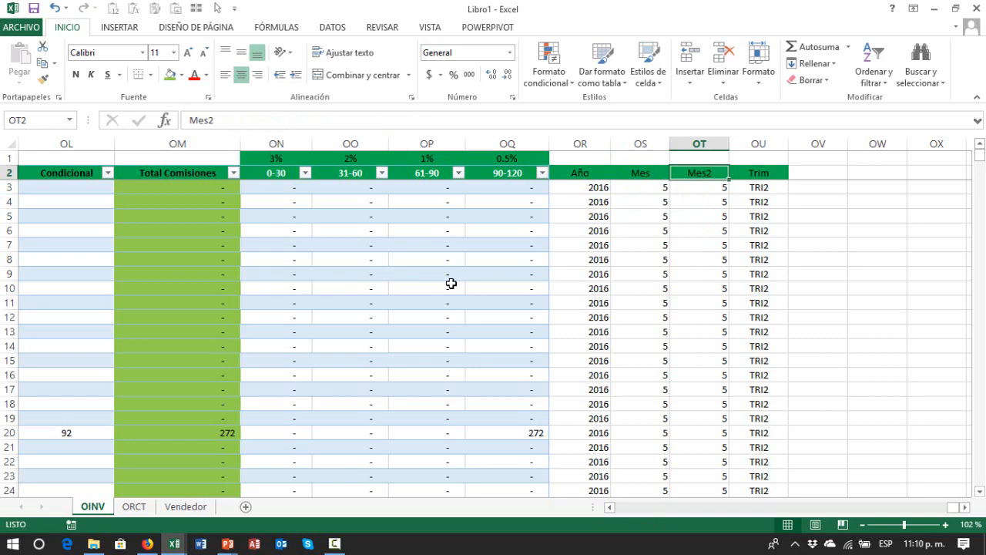
key(Right)
key(Right)
key(Right)
key(Right)
key(Right)
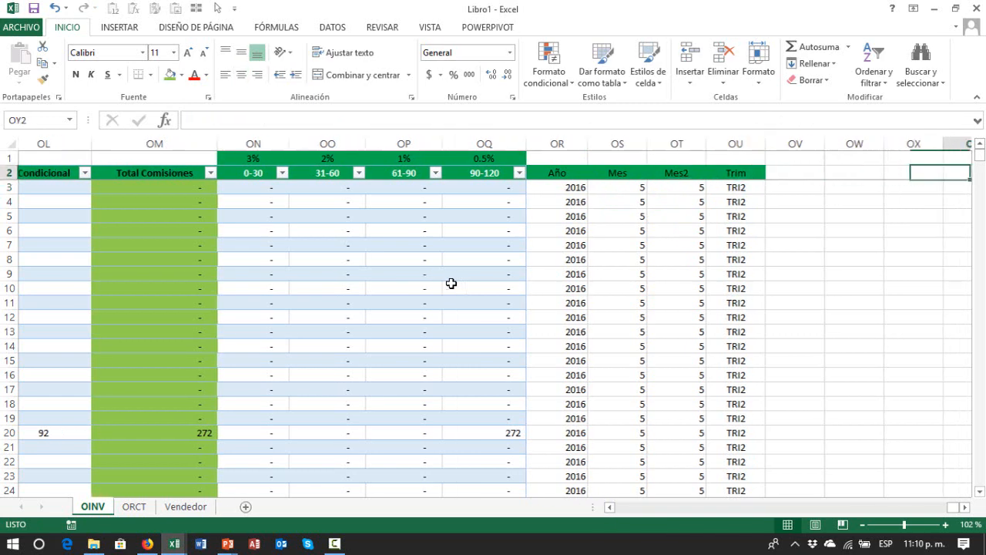
key(Down)
key(Right)
key(Left)
key(Left)
key(Left)
key(Left)
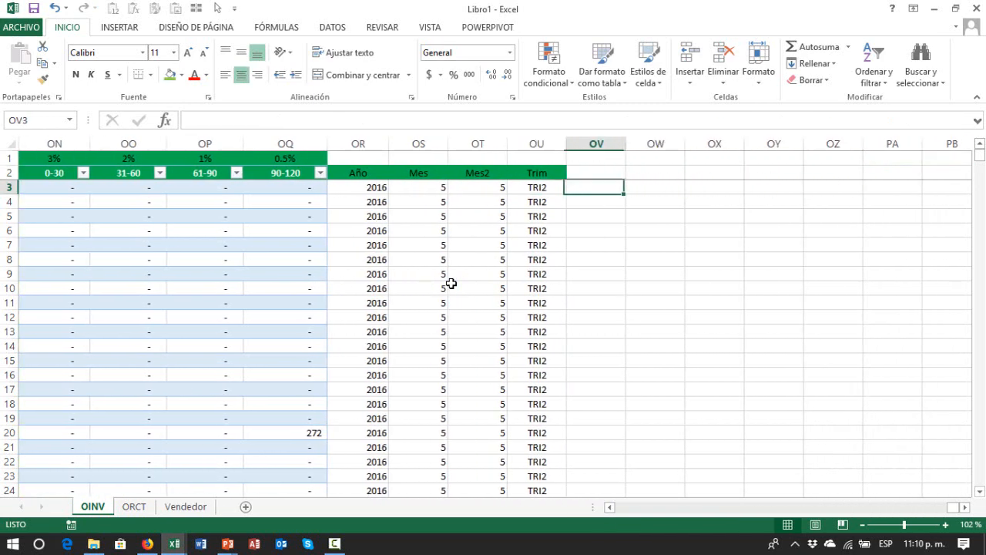
key(Right)
key(Right)
key(Right)
key(Right)
key(Right)
key(Right)
key(Right)
key(Right)
key(Right)
key(Left)
key(Left)
key(Left)
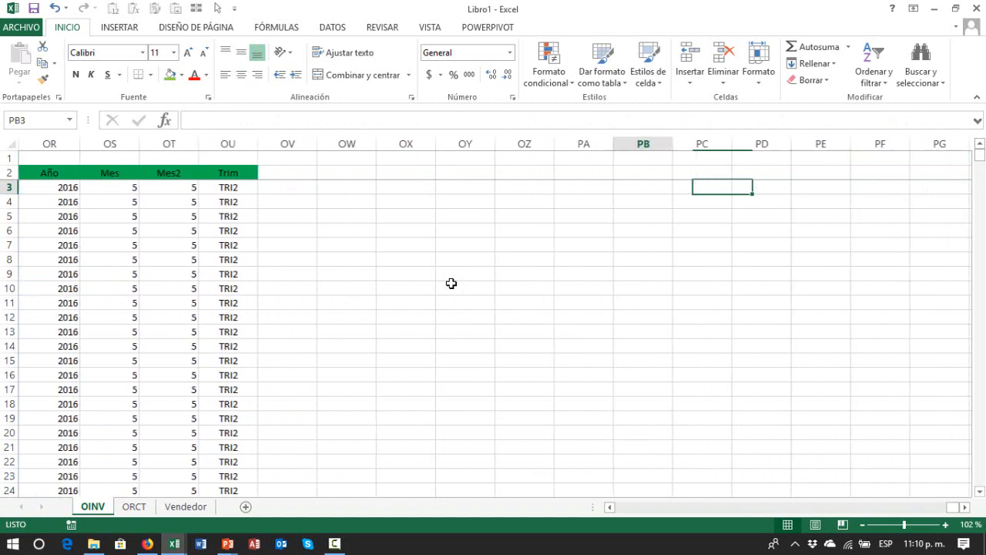
- Examine the nested SI formula for the quarter in the first Trim cell, OU3, and leave it as it is
key(Left)
key(Left)
key(Left)
key(Left)
key(Left)
key(Left)
key(Left)
key(F2)
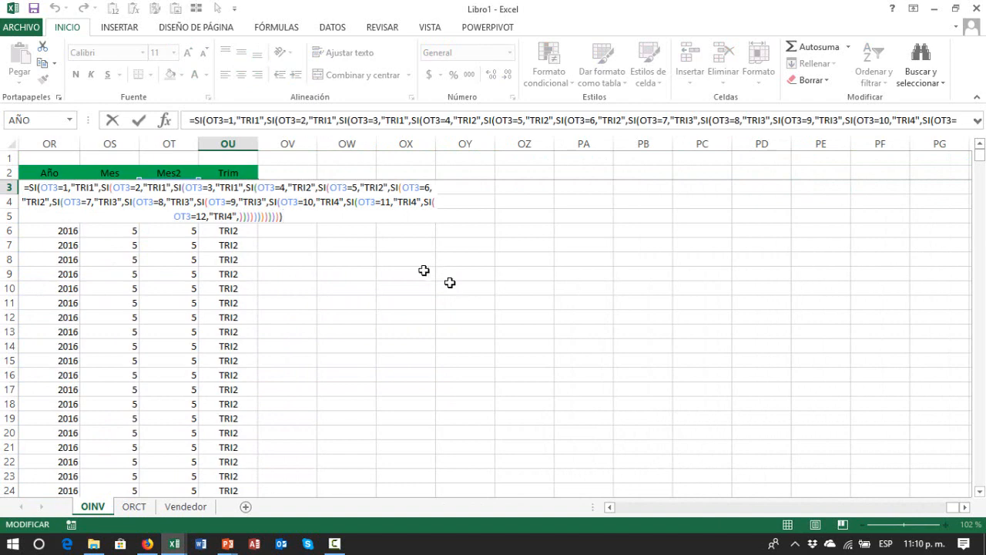
key(Escape)
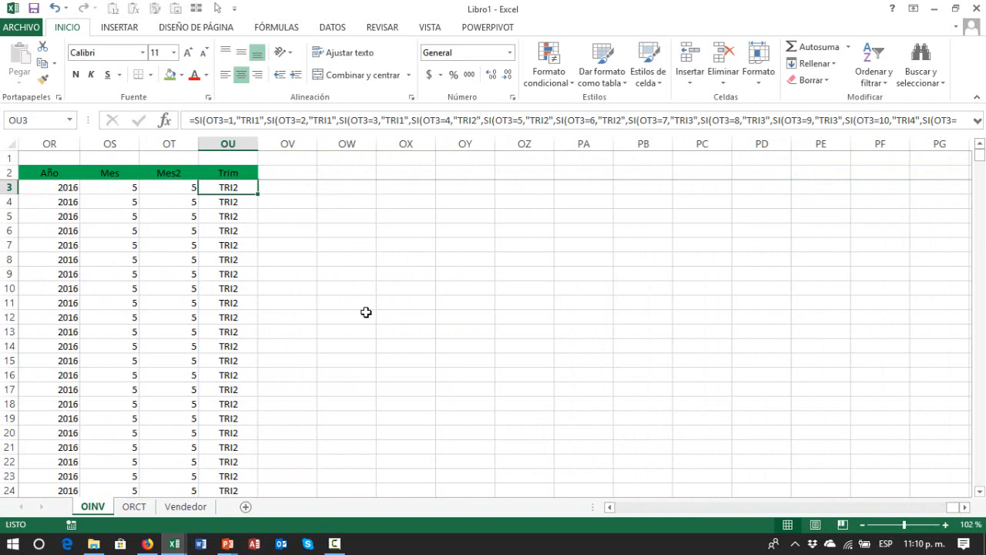
- Enter the month numbers 1 to 12 down column OW, from OW3 to OW14
key(Right)
key(Right)
text(1)
key(Return)
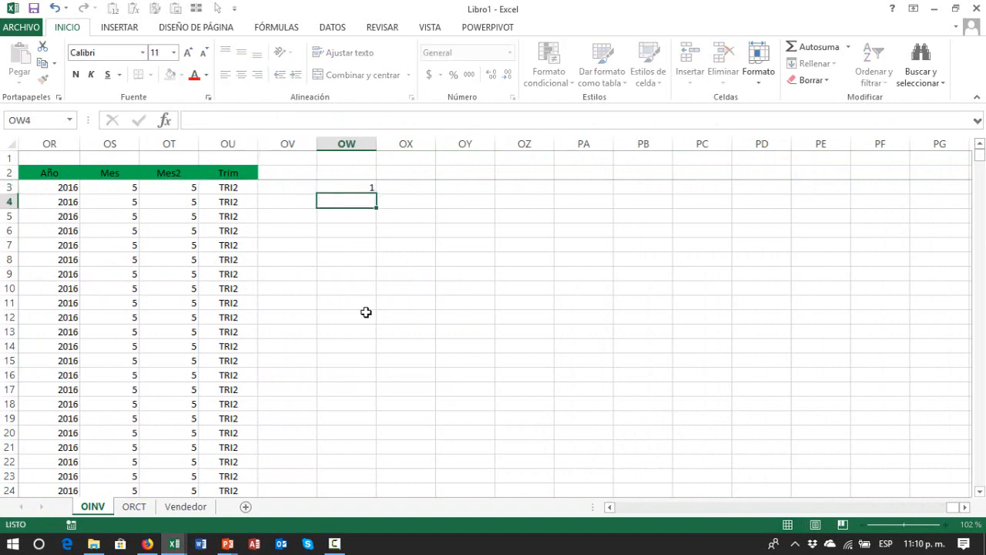
text(2)
key(Return)
text(3)
key(Return)
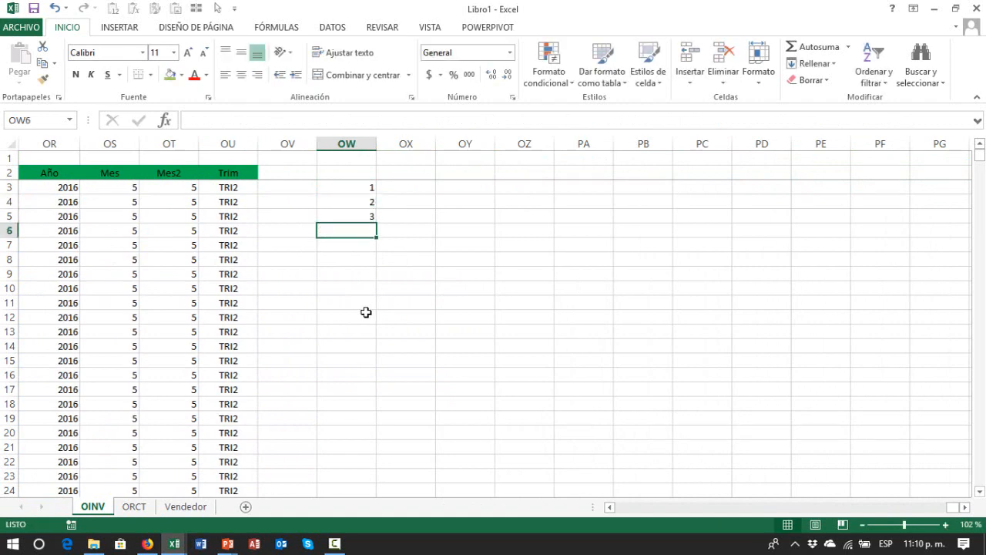
text(4)
key(Return)
text(5)
key(Return)
text(6)
key(Return)
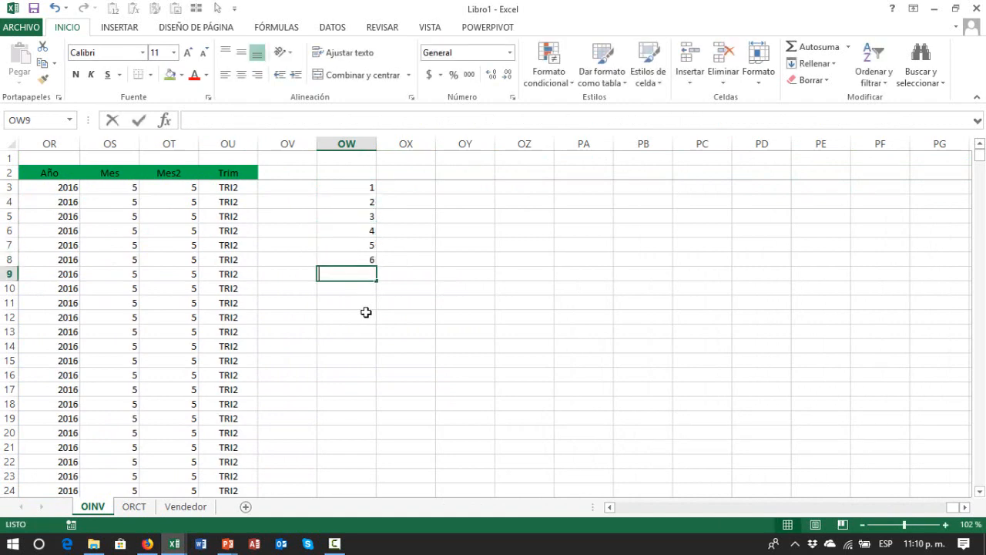
text(7)
key(Return)
text(8)
key(Return)
text(9)
key(Return)
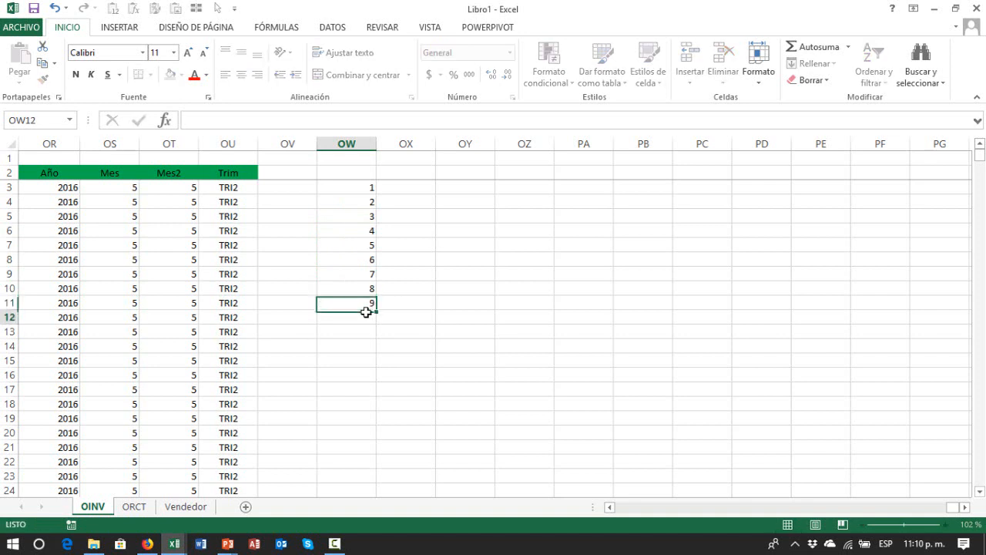
text(10)
key(Return)
text(11)
key(Return)
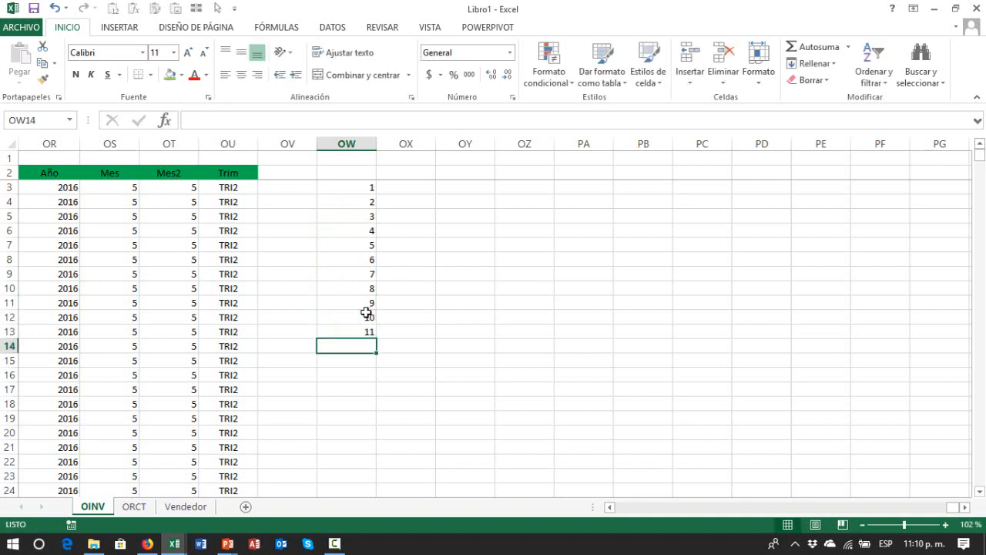
text(12)
key(Return)
- Enter Enero in OX3 and Febrero in OX4, beside month numbers 1 and 2
key(Up)
key(ctrl+Up)
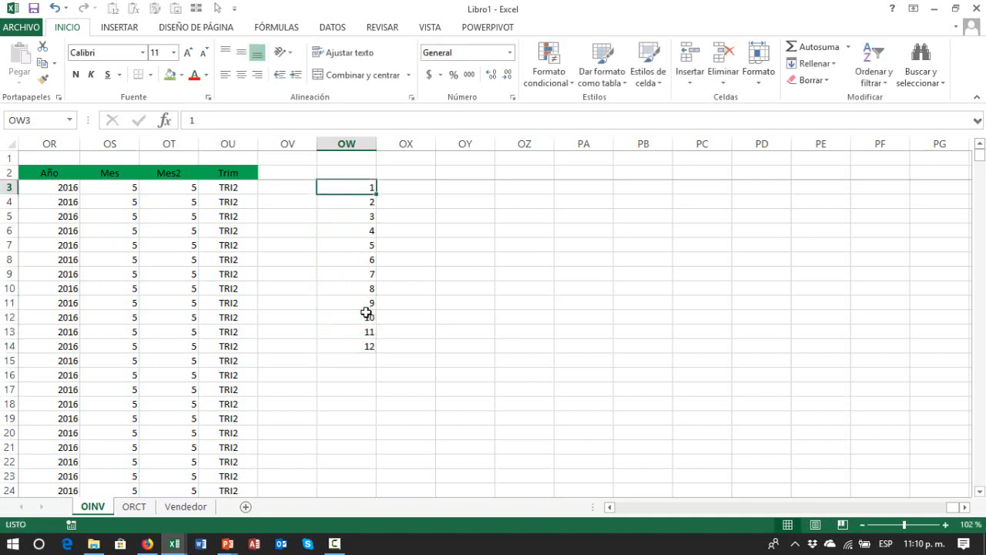
key(Right)
text(Ener)
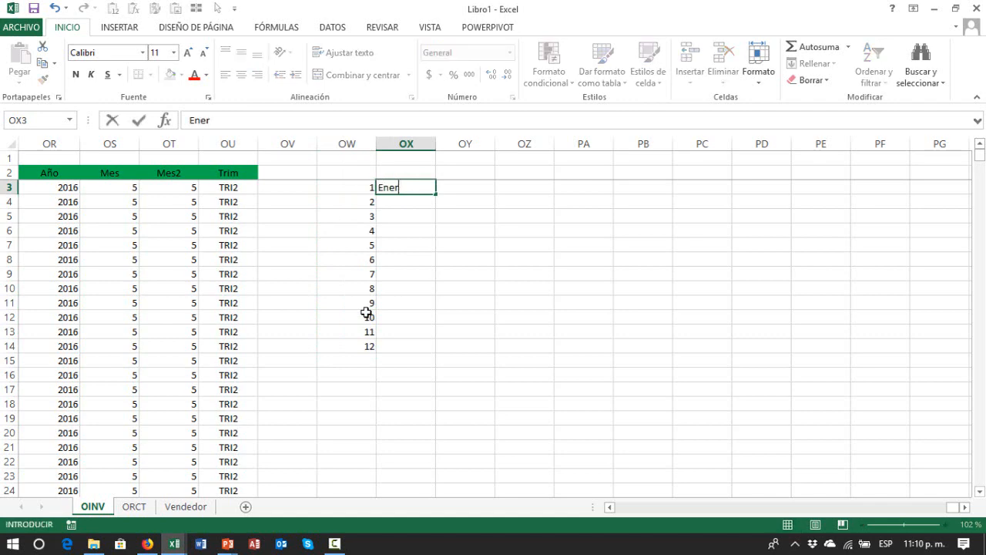
key(Return)
text(Feb)
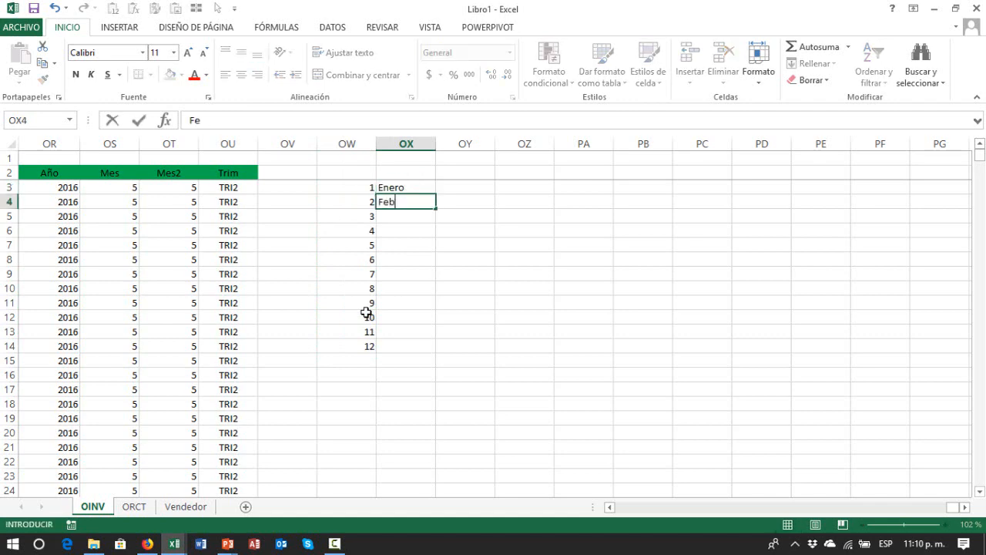
text(rero)
key(Return)
- Extend the Enero–Febrero series down column OX to Diciembre in OX14
key(Up)
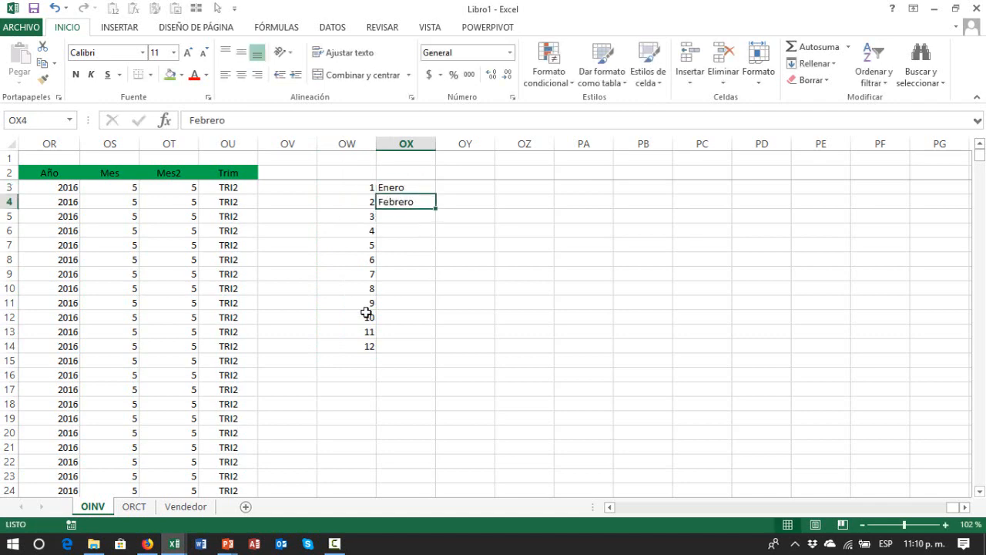
key(shift+Up)
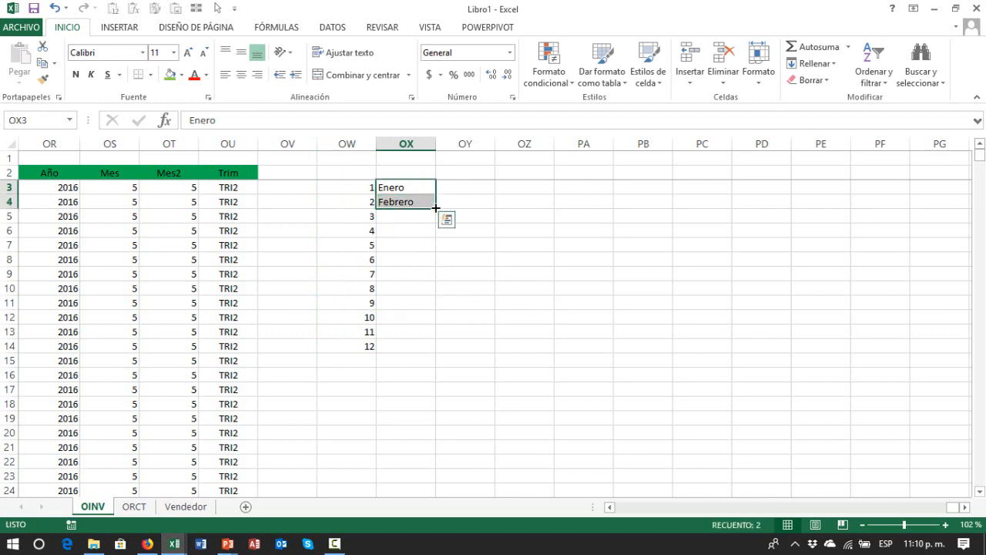
drag(435, 208, 430, 355)
click(416, 360)
- Go through the month numbers in column OW in quarterly groups of three: 1–3, 4–6, 7–9 and 10–12
key(Up)
key(Up)
key(ctrl+Up)
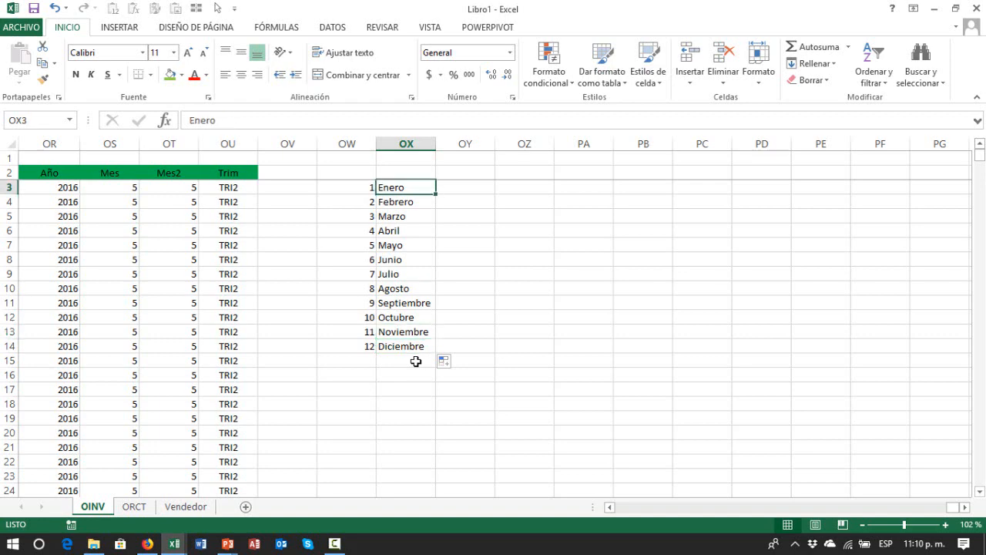
key(Up)
key(Left)
key(Down)
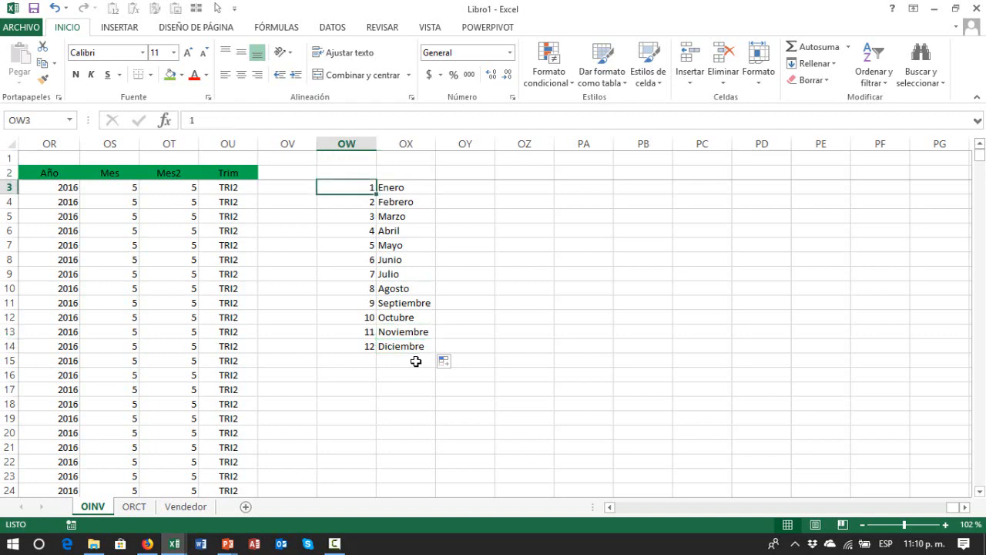
key(Right)
key(Right)
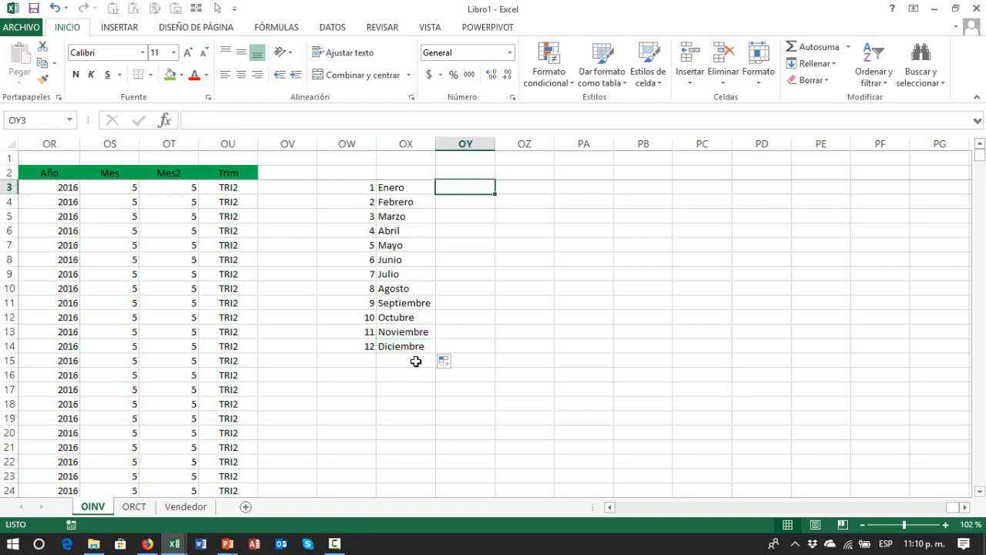
key(Left)
key(Left)
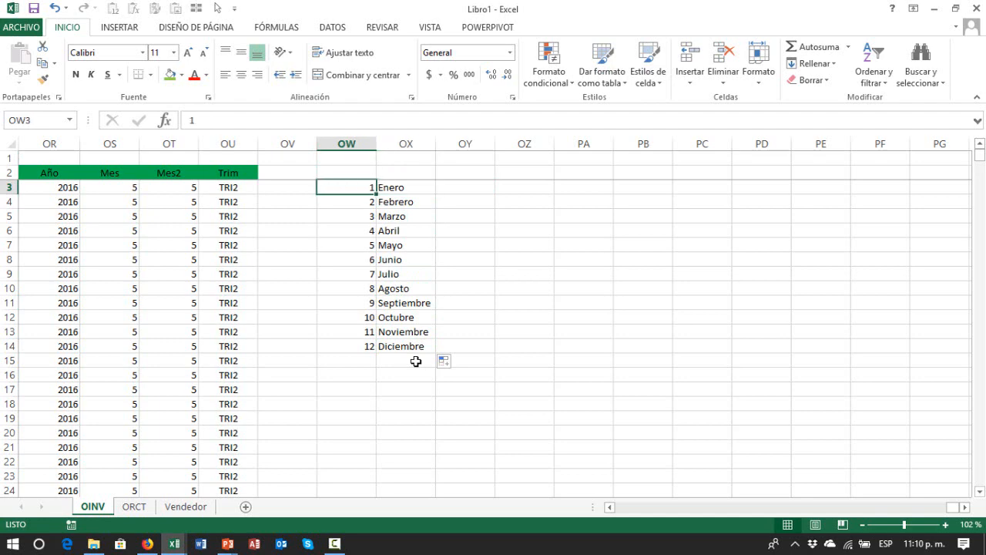
key(shift+Down)
key(shift+Down)
key(Down)
key(Down)
key(Down)
key(shift+Down)
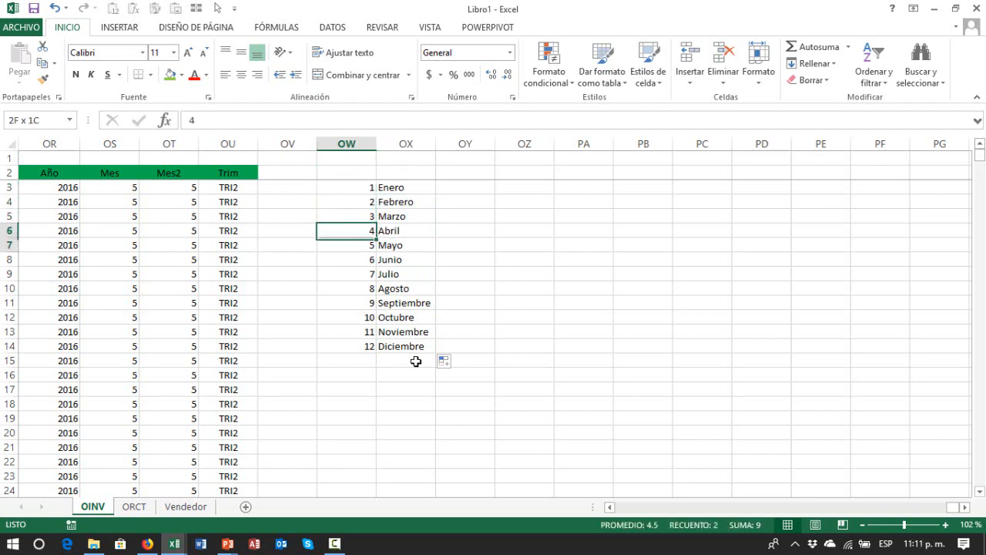
key(shift+Down)
key(Down)
key(Down)
key(Down)
key(shift+Down)
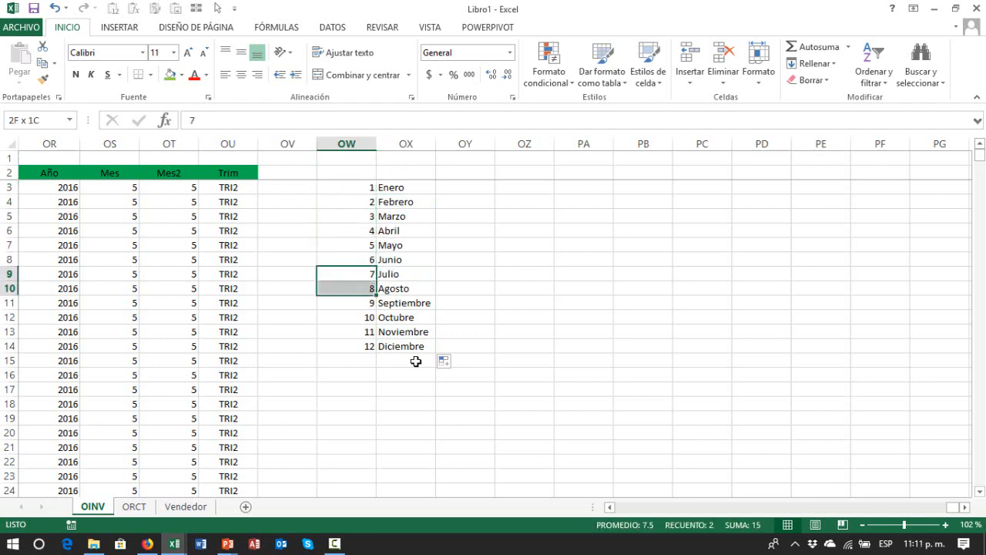
key(shift+Down)
key(Down)
key(Down)
key(Down)
key(shift+Down)
key(shift+Down)
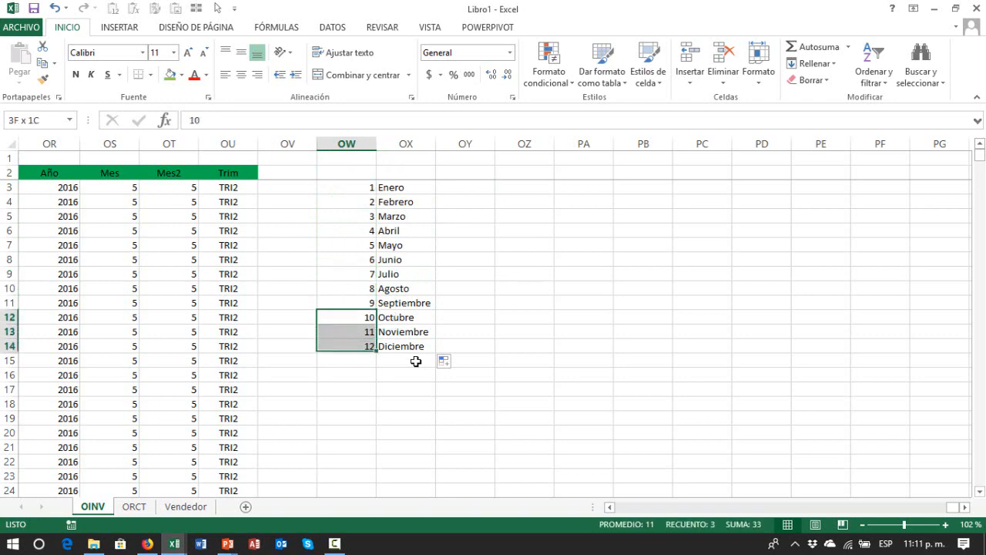
- Enter Tri 1 in OY3 beside Enero and copy it to OY4:OY5 for Febrero and Marzo
key(Up)
key(Up)
key(Up)
key(Up)
key(Up)
key(Up)
key(Up)
key(Up)
key(Up)
key(Right)
key(Right)
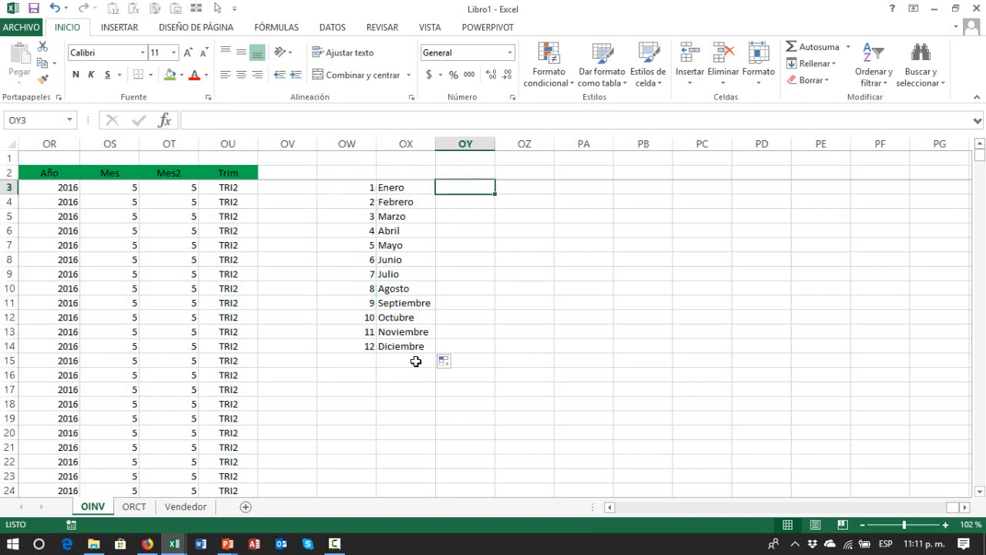
text(Tri)
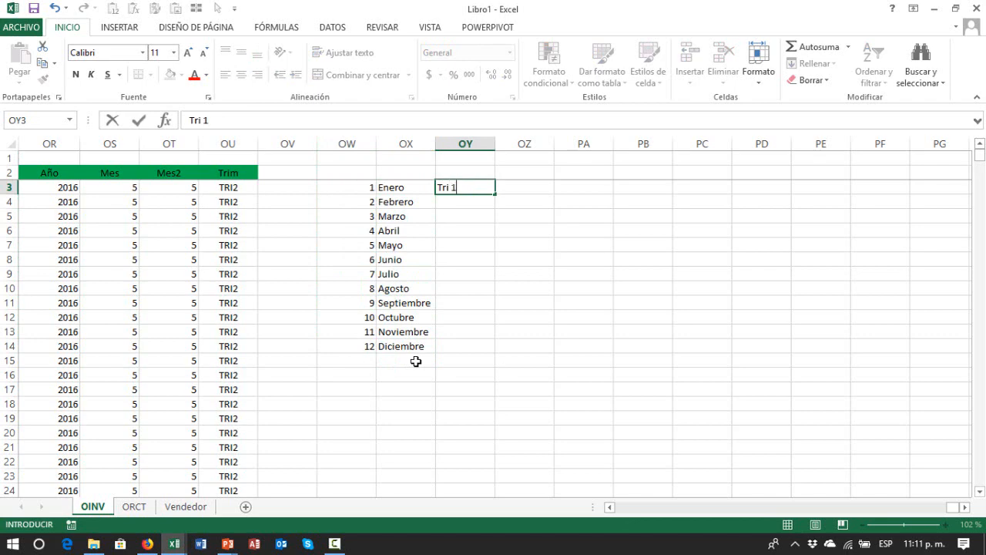
text( 1)
key(Return)
key(Up)
key(ctrl+c)
key(Down)
key(shift+Down)
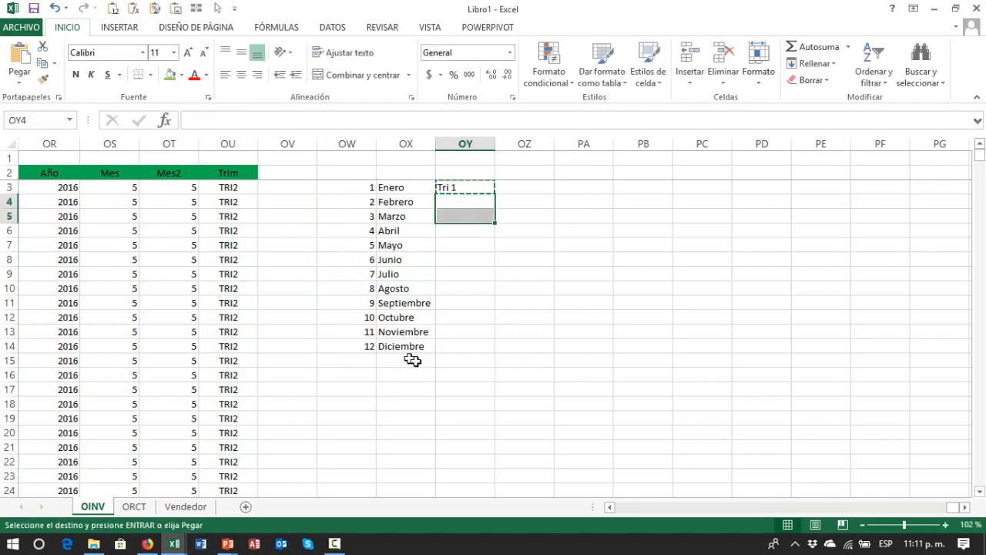
key(Return)
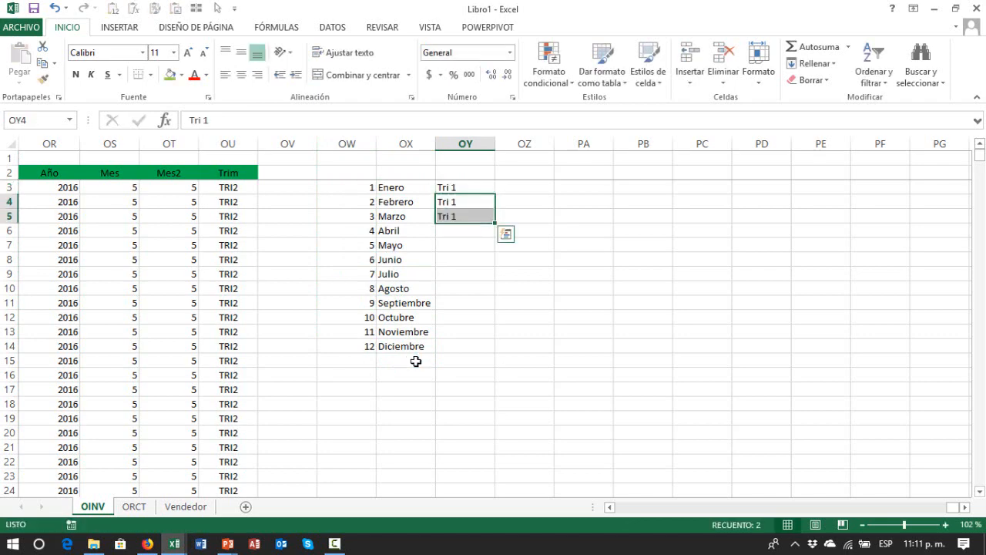
- Enter Tri 2 in OY6 beside Abril and copy it to OY7:OY8 for Mayo and Junio
key(Down)
key(Down)
text(T)
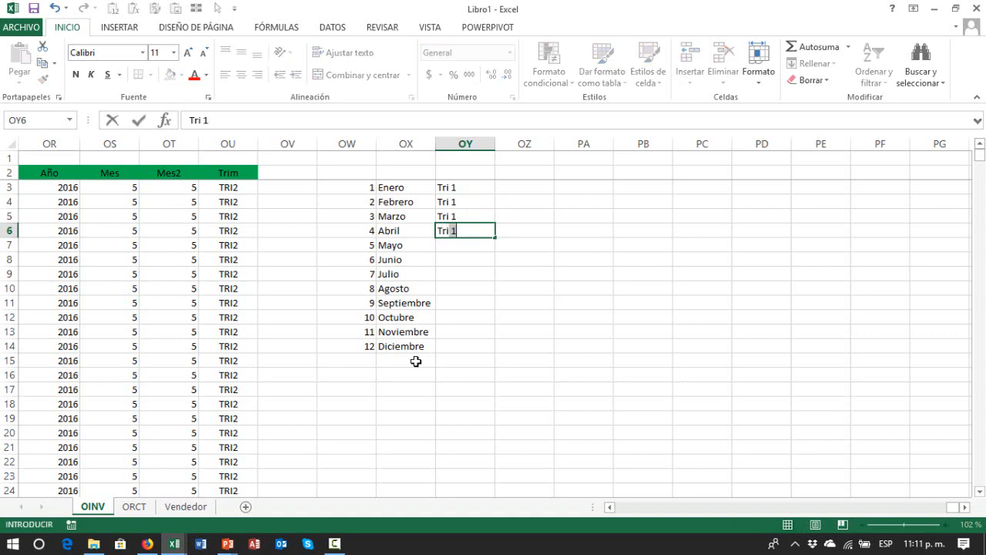
text(ri 2)
key(Return)
key(Up)
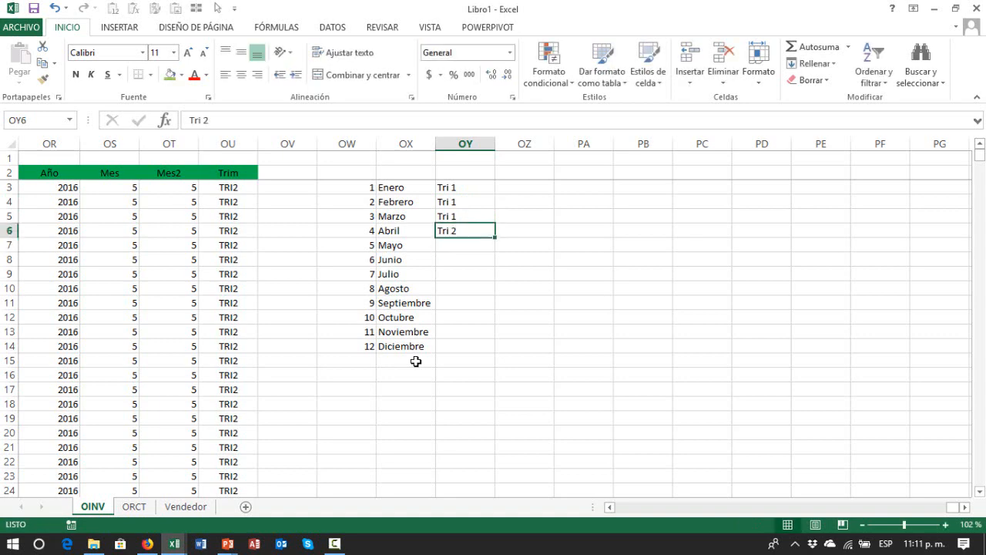
key(ctrl+c)
key(Down)
key(shift+Down)
key(ctrl+v)
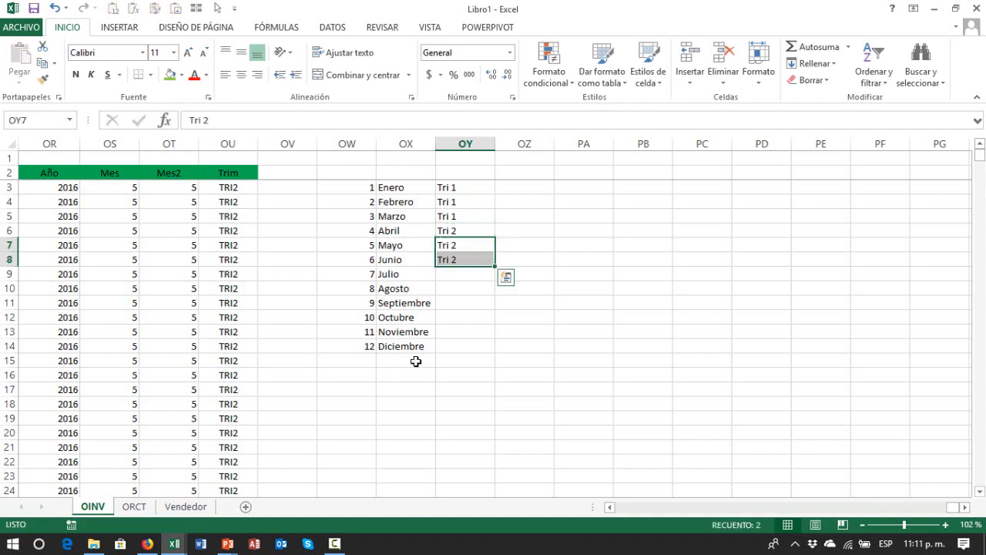
key(Escape)
- Copy the Tri 2 label from OY8 into OY9:OY14, beside Julio to Diciembre
key(Down)
key(ctrl+c)
key(Down)
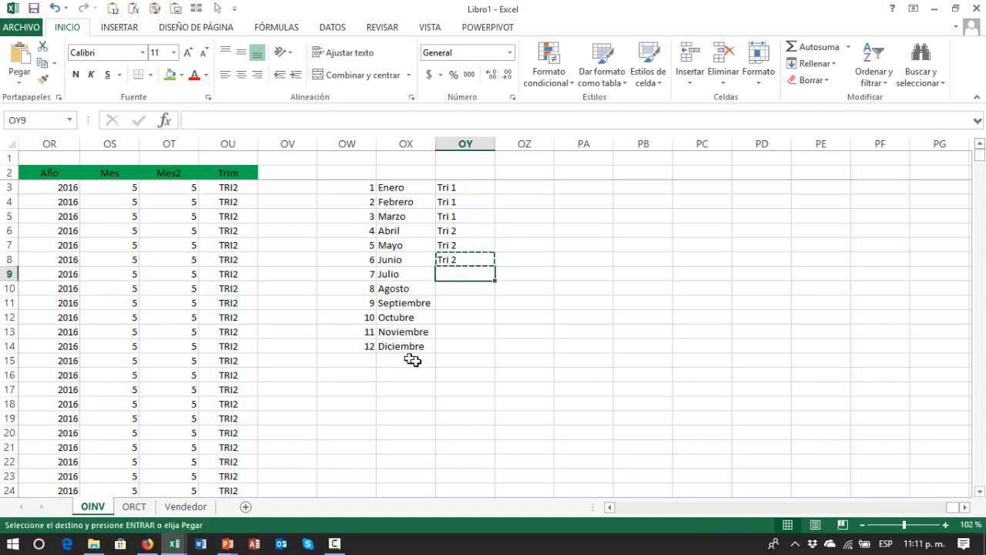
key(shift+Down)
key(shift+Down)
key(shift+Down)
key(shift+Down)
key(shift+Down)
key(ctrl+v)
key(Escape)
key(Down)
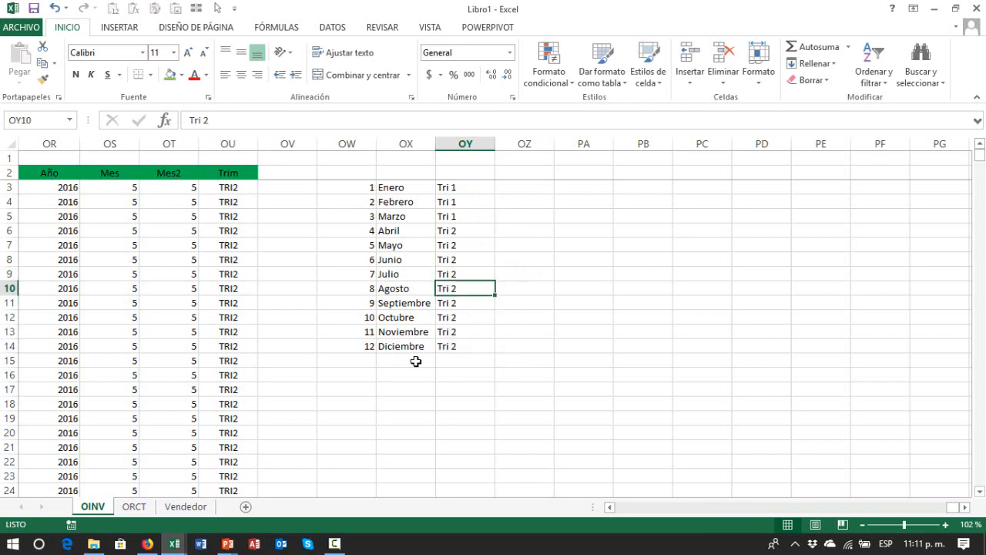
- Change the quarter labels for Julio, Agosto and Septiembre in OY9:OY11 to Tri 3
key(Up)
key(Up)
key(Down)
key(F2)
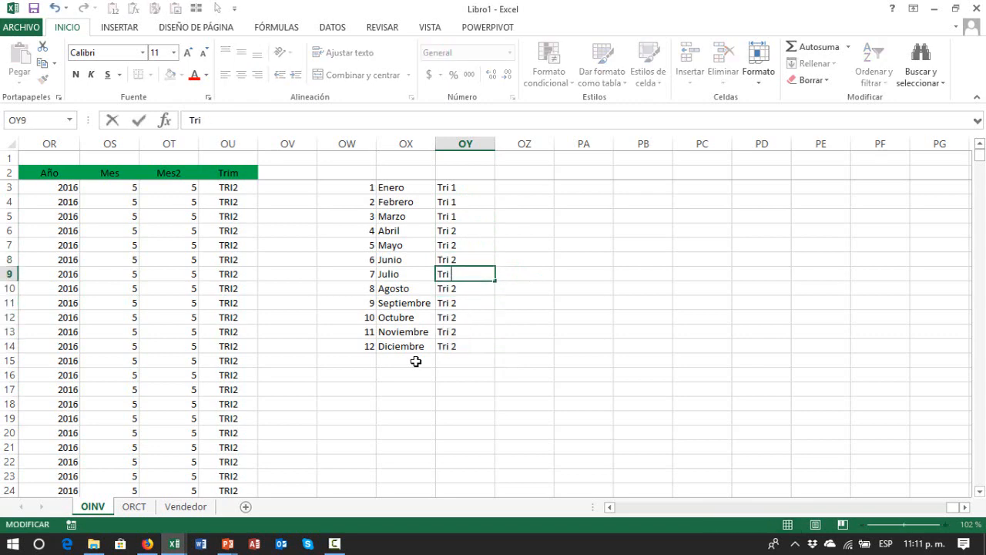
text(3)
key(Return)
key(F2)
text(3)
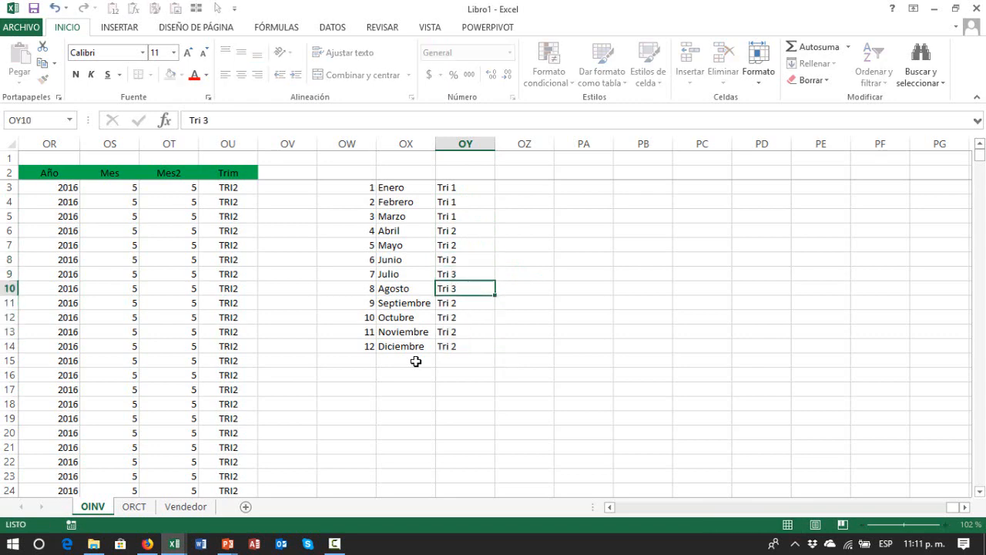
key(Return)
key(F2)
text(3)
key(Return)
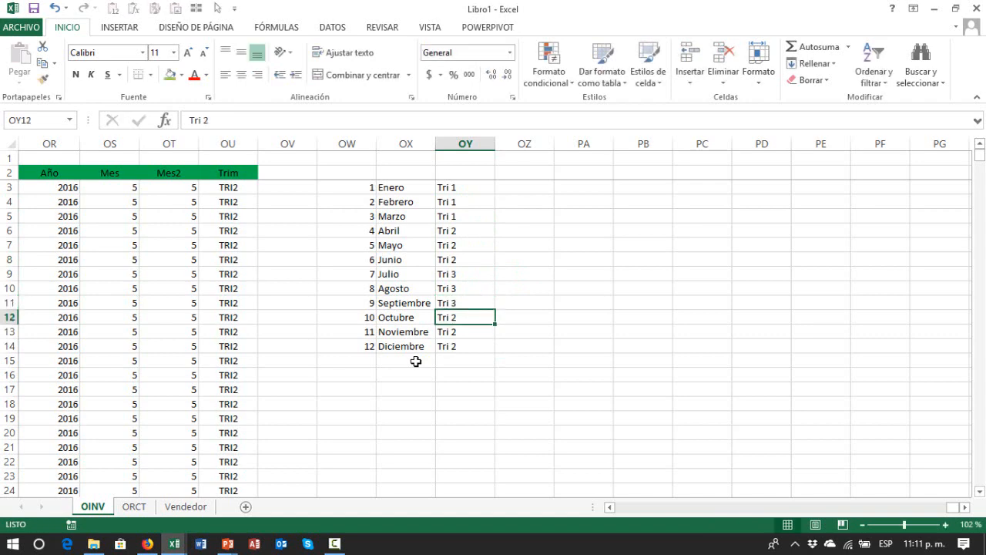
- Change the quarter labels for Octubre, Noviembre and Diciembre in OY12:OY14 to Tri 4
key(F2)
key(BackSpace)
text(4)
key(ctrl+Return)
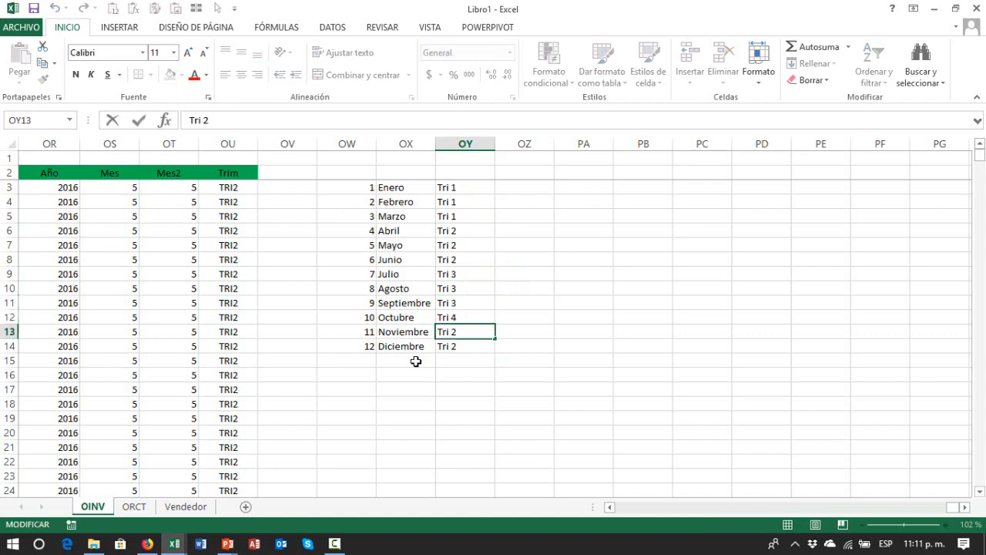
key(BackSpace)
text(4)
key(Return)
key(F2)
key(BackSpace)
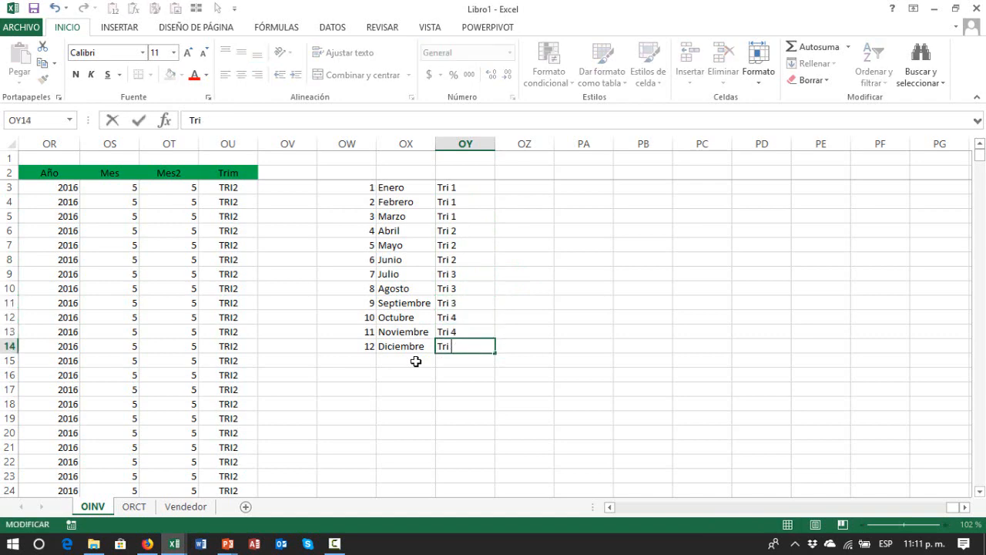
text(4)
key(Return)
key(Up)
key(Up)
key(Up)
key(Up)
key(Up)
key(Up)
key(Up)
key(Up)
key(Up)
key(Up)
key(Up)
key(Up)
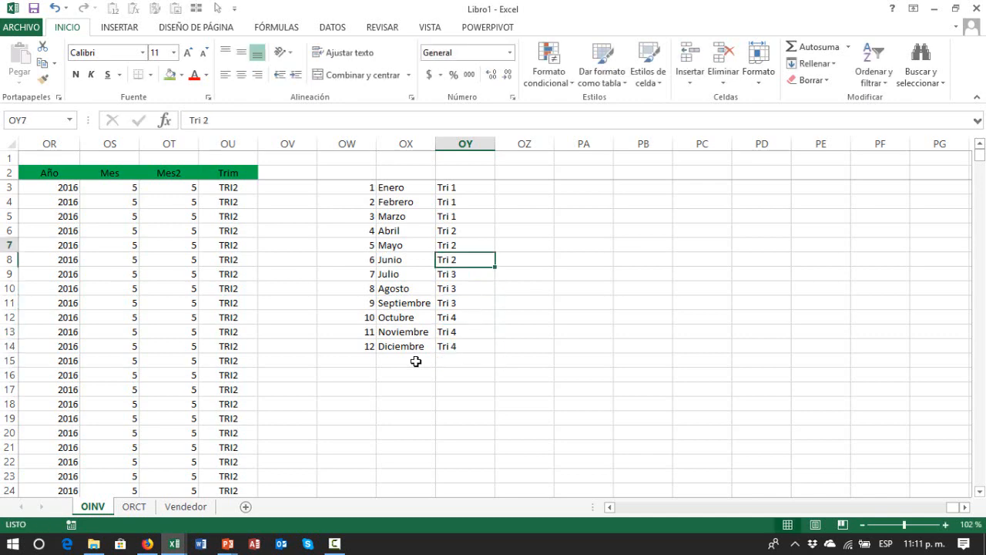
key(Up)
key(Left)
key(Left)
key(Left)
key(Left)
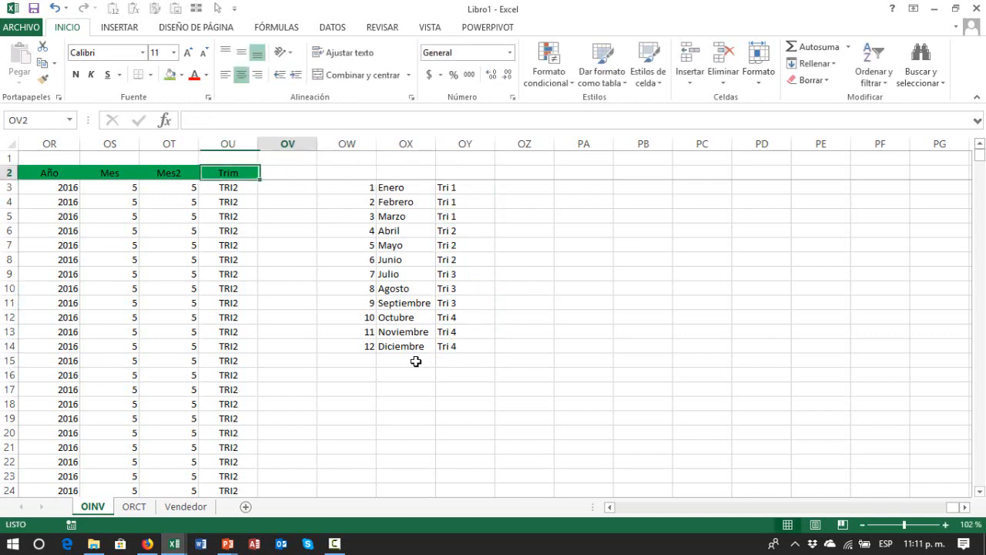
key(Right)
key(Right)
key(Right)
key(Right)
key(Right)
key(Right)
key(Right)
key(Right)
key(Right)
key(Right)
key(Right)
key(Right)
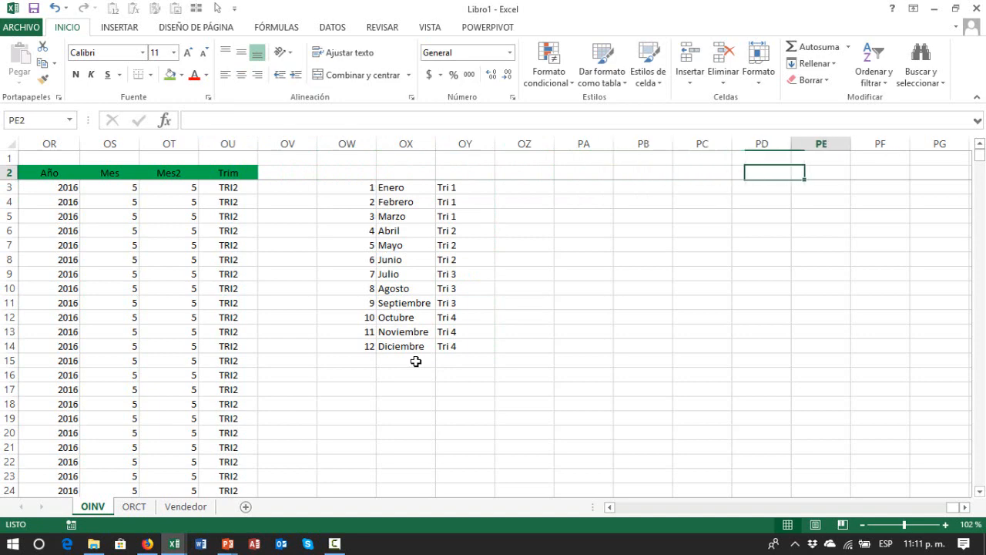
- Open the Trim formula in OU3 and inspect the OT3 reference in its first SI condition, leaving the formula unedited
key(Right)
key(Left)
key(Left)
key(Left)
key(Left)
key(Left)
key(Left)
key(Left)
key(Left)
key(Left)
key(Left)
key(Left)
key(Left)
key(Left)
key(Left)
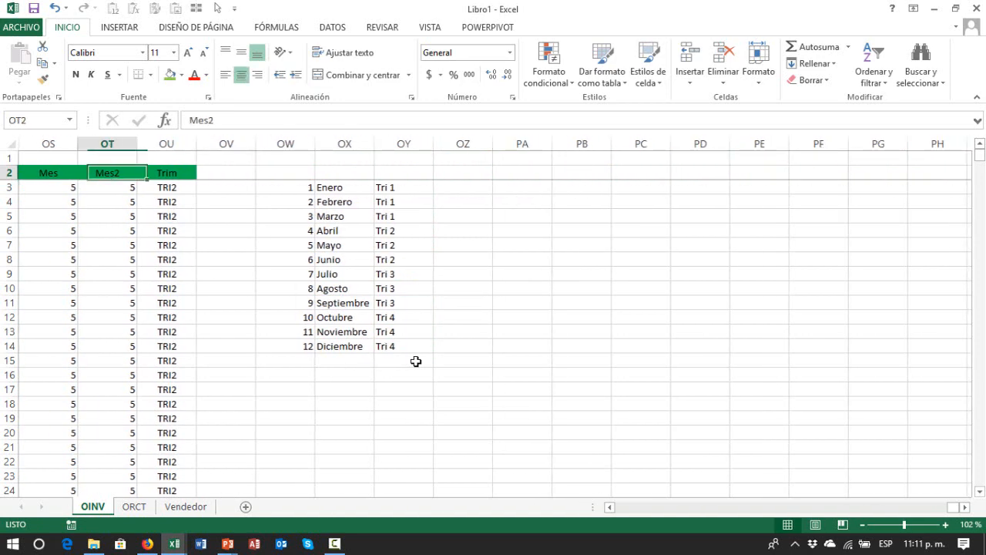
key(Left)
key(Right)
key(Right)
key(Down)
key(F2)
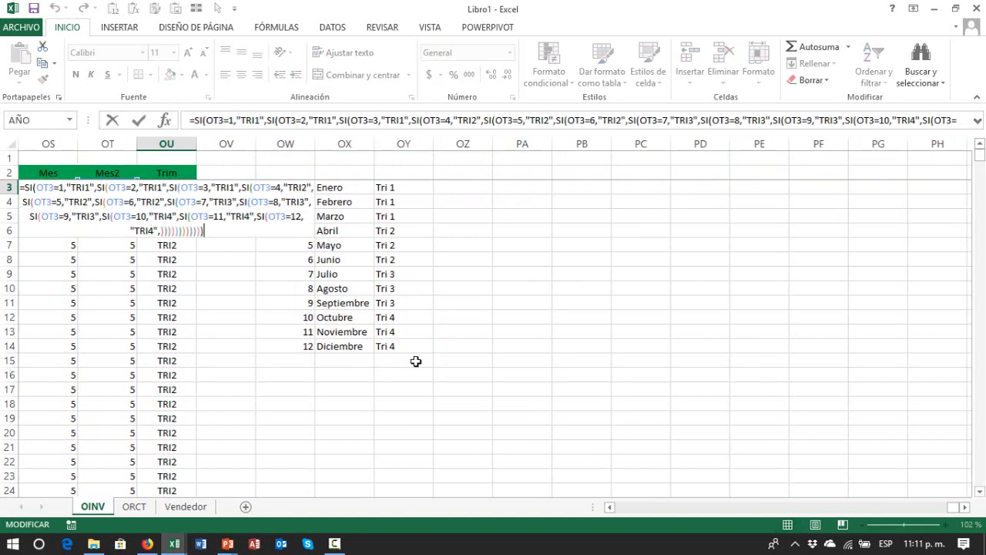
key(Up)
key(Up)
key(Up)
key(Left)
key(Left)
key(Left)
key(Left)
key(Left)
key(Left)
key(Left)
key(Left)
key(Left)
key(Left)
key(Left)
key(Left)
key(Left)
key(Left)
key(Left)
key(Left)
key(Left)
key(Left)
key(Left)
key(Left)
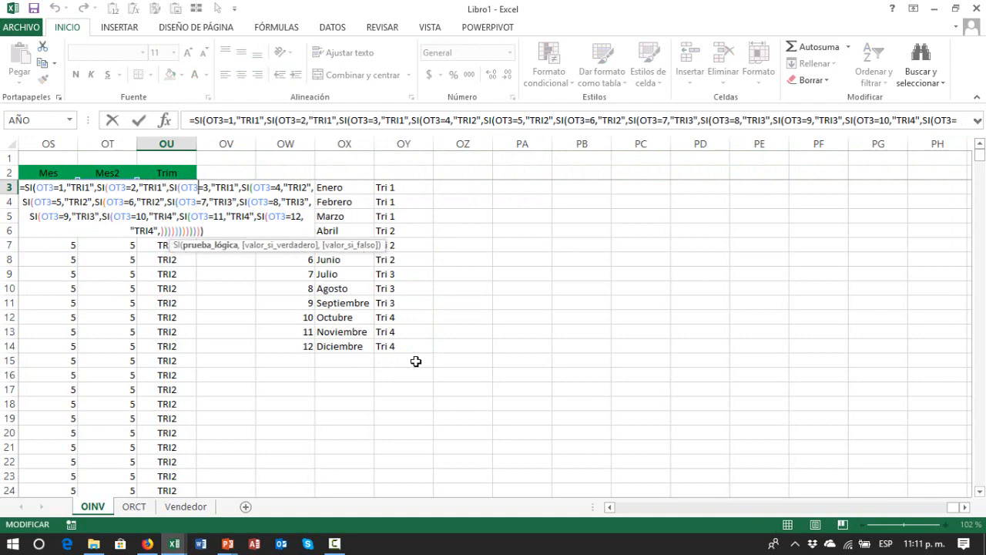
key(Left)
key(Left)
key(Left)
key(Left)
key(Left)
key(Left)
key(Left)
key(Left)
key(Left)
key(Left)
key(Left)
key(Left)
key(Left)
key(Left)
key(Left)
key(Left)
key(Right)
key(Right)
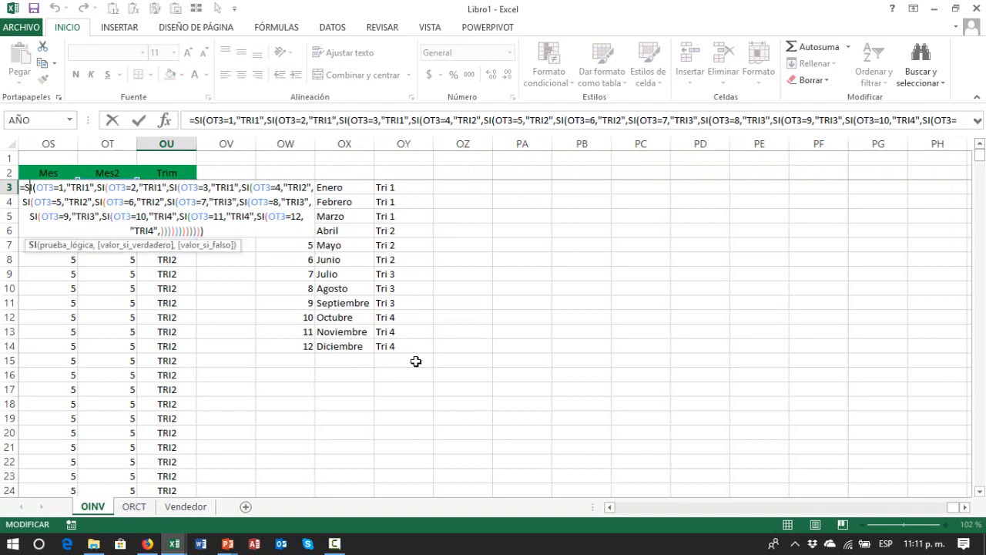
key(Right)
key(Right)
key(shift+Right)
key(shift+Right)
key(shift+Right)
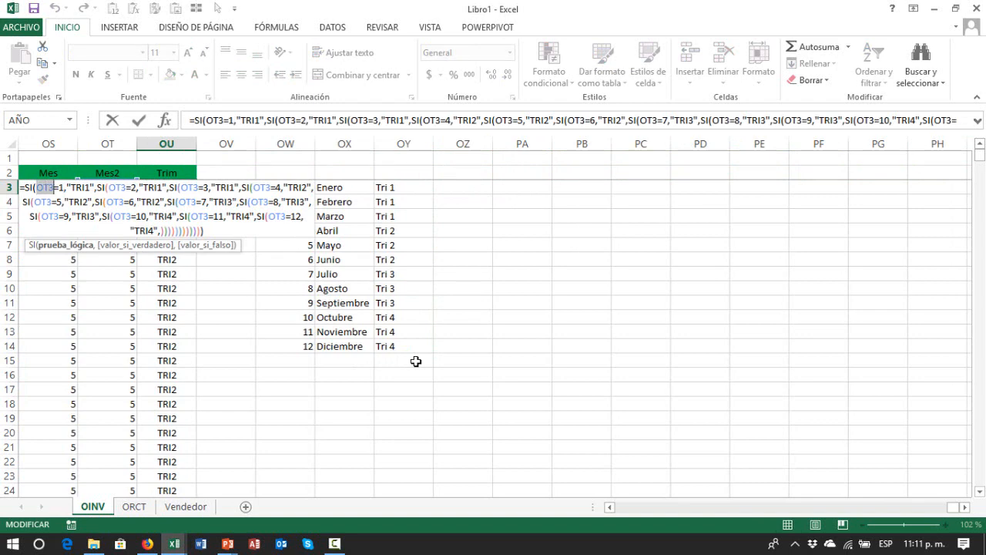
key(Escape)
- Inspect the Mes2 formula in OT3 to trace which cell supplies its month number
key(Left)
key(Left)
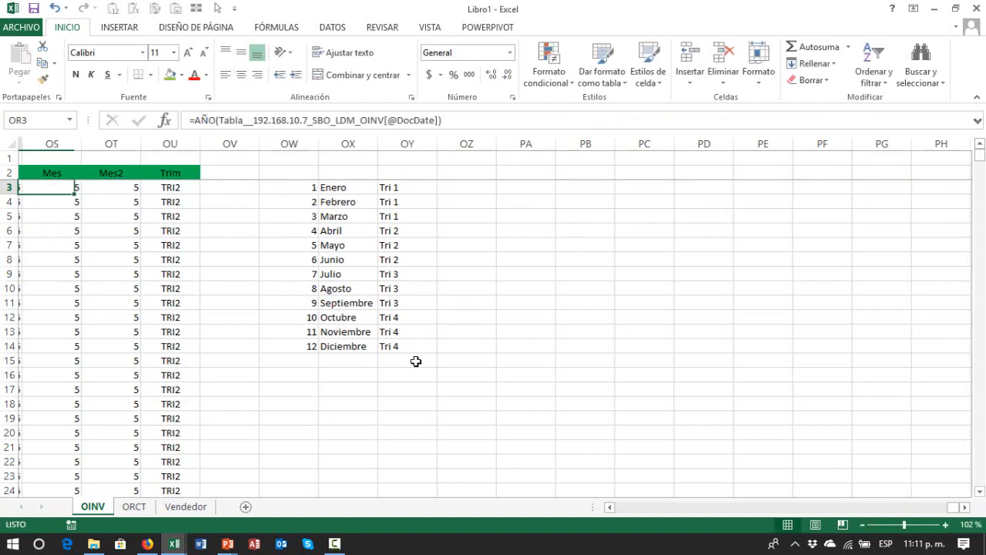
key(Right)
key(F2)
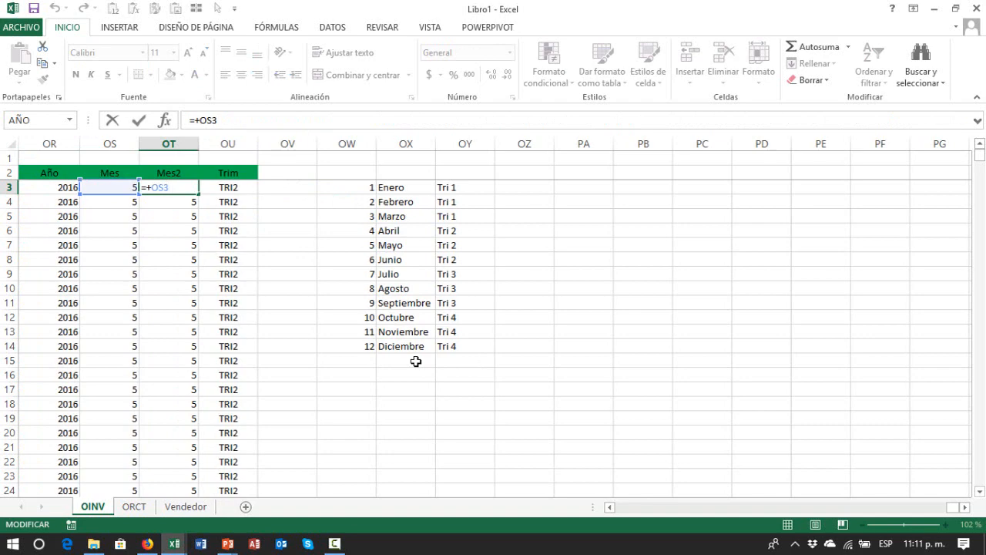
key(Escape)
key(Right)
key(Left)
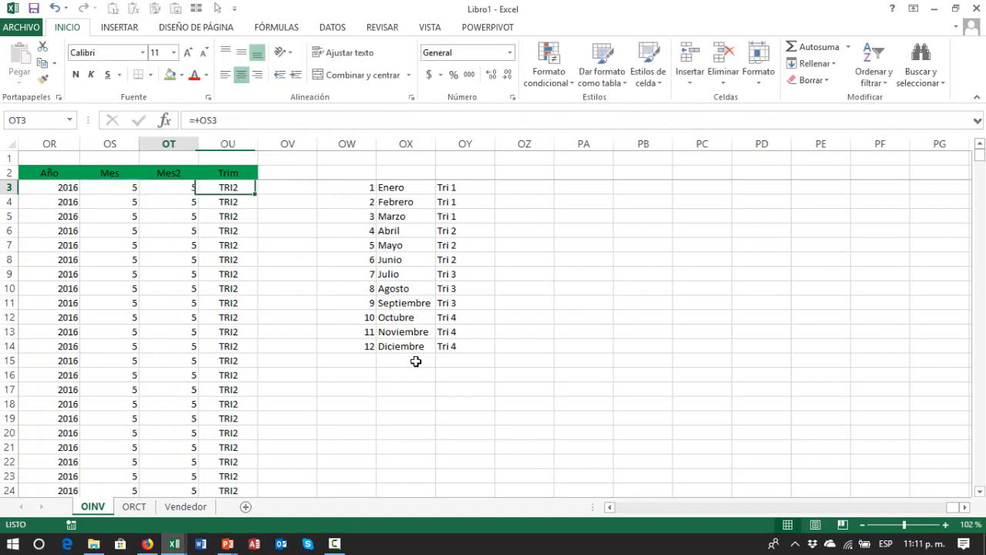
- Walk through the nested SI conditions for months 1, 2 and 3 in the Trim formula in OU3
key(Right)
key(F2)
key(Left)
key(Left)
key(Left)
key(Left)
key(Left)
key(Left)
key(Left)
key(Left)
key(Left)
key(Left)
key(Left)
key(Left)
key(Left)
key(Left)
key(Left)
key(Left)
key(Left)
key(Left)
key(Left)
key(Left)
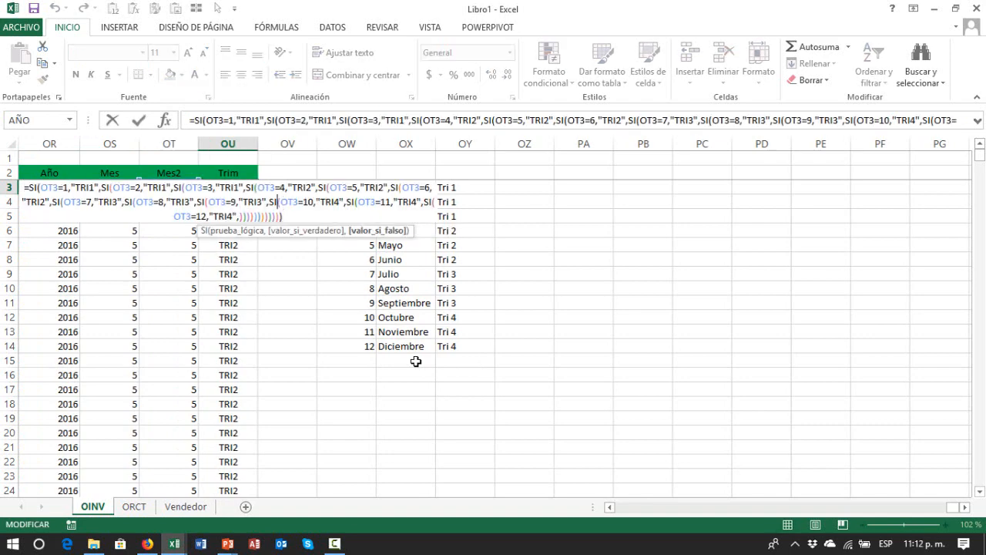
key(Left)
key(Left)
key(Left)
key(Left)
key(Left)
key(Left)
key(Left)
key(Left)
key(Left)
key(Left)
key(Left)
key(Left)
key(Left)
key(Left)
key(Left)
key(Left)
key(Left)
key(Left)
key(Left)
key(Left)
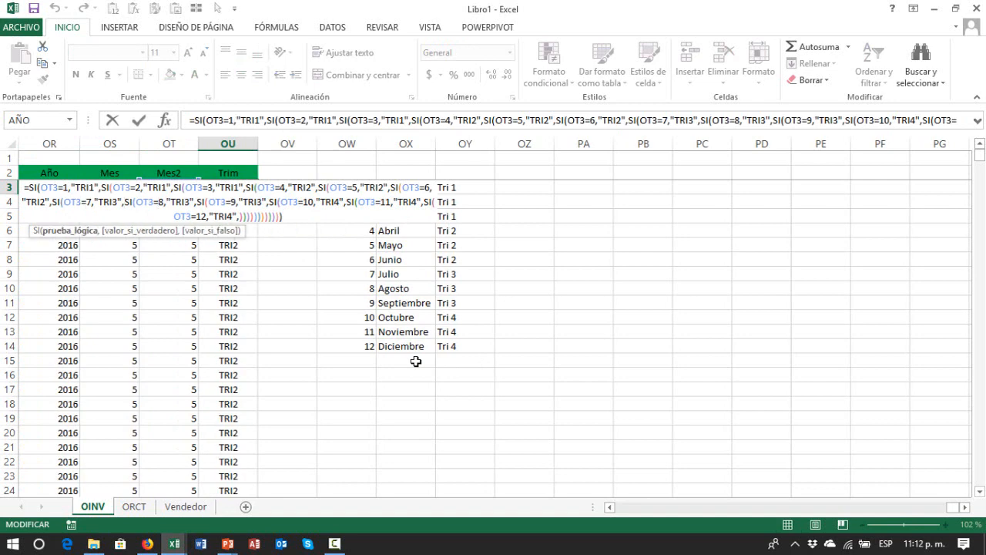
key(Right)
key(Right)
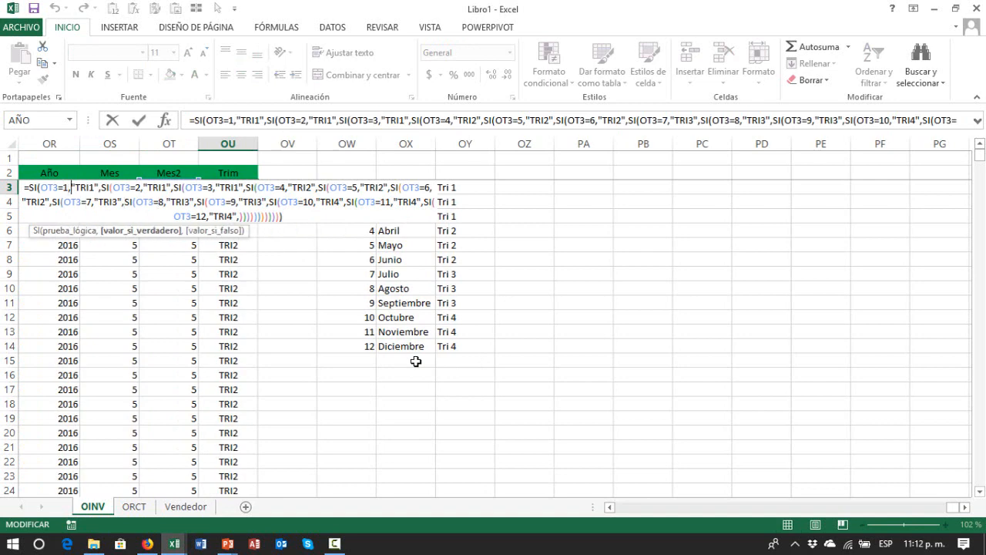
key(Right)
key(Right)
key(Right)
key(Right)
key(Right)
key(Right)
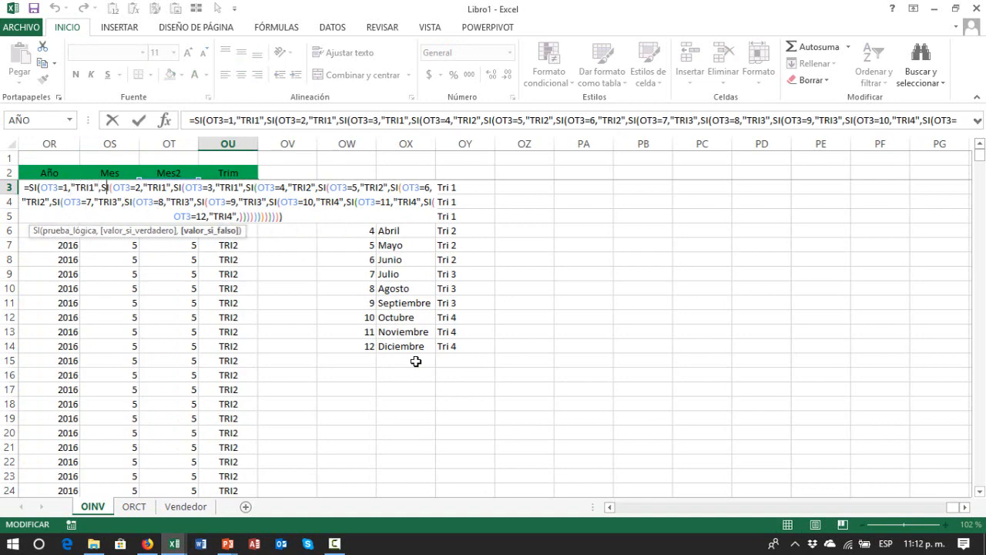
key(Right)
key(Right)
key(Right)
key(Right)
key(Right)
key(Right)
key(Right)
key(Right)
key(Right)
key(Right)
key(Right)
key(Right)
key(Right)
key(Right)
key(Right)
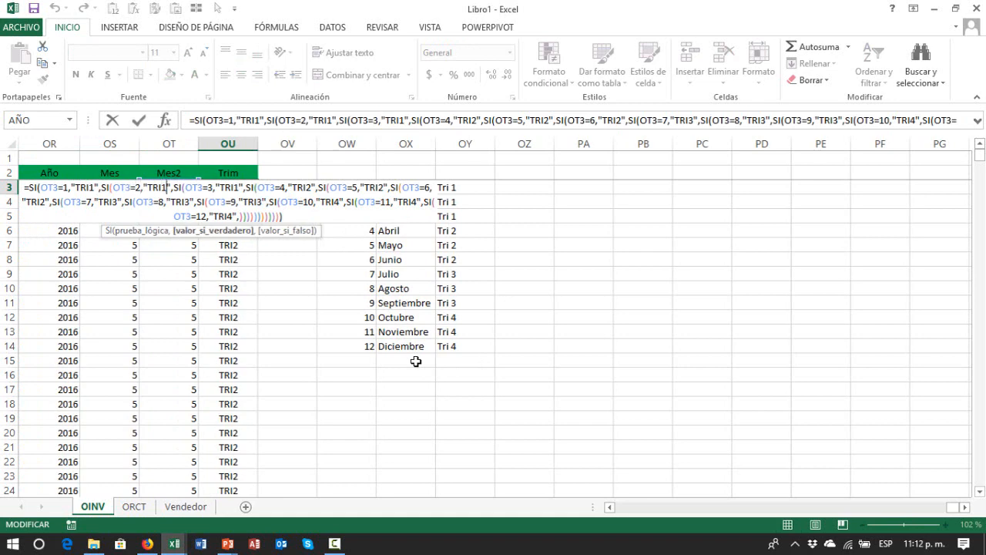
key(Right)
key(Right)
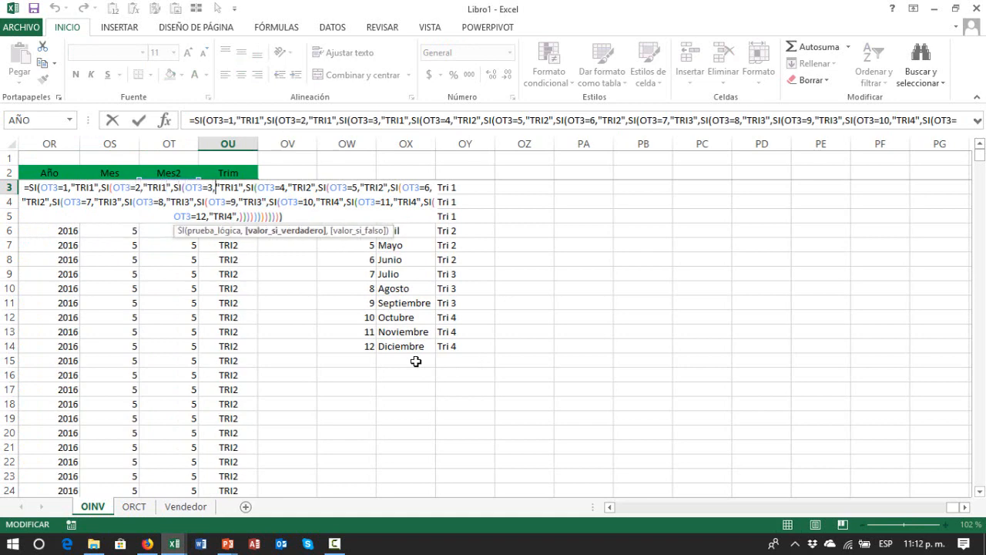
key(Escape)
- Examine the Enero to Marzo rows in OW3:OY5 of the reference table, comparing month numbers with quarter labels
key(Right)
key(Right)
key(Right)
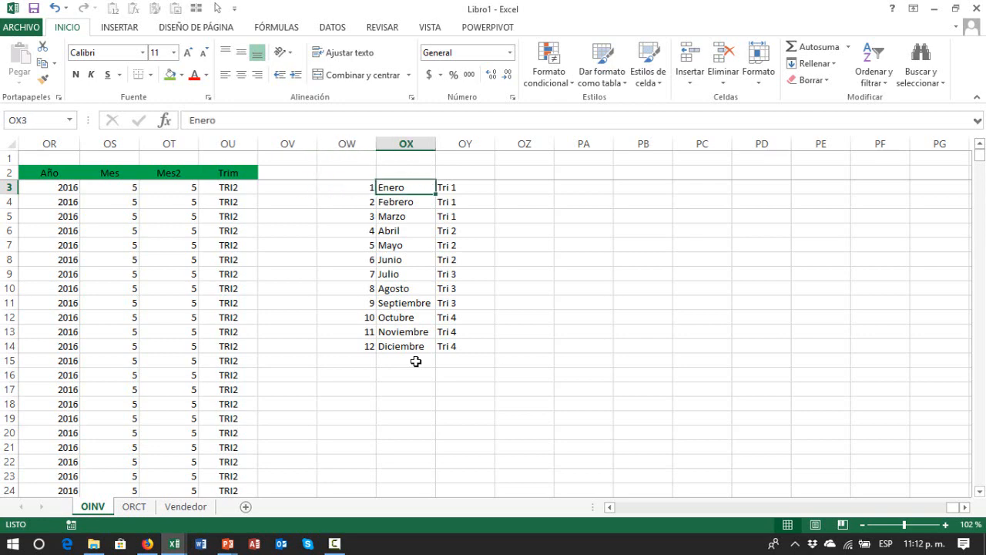
key(Left)
key(shift+Right)
key(shift+Right)
key(shift+Down)
key(shift+Down)
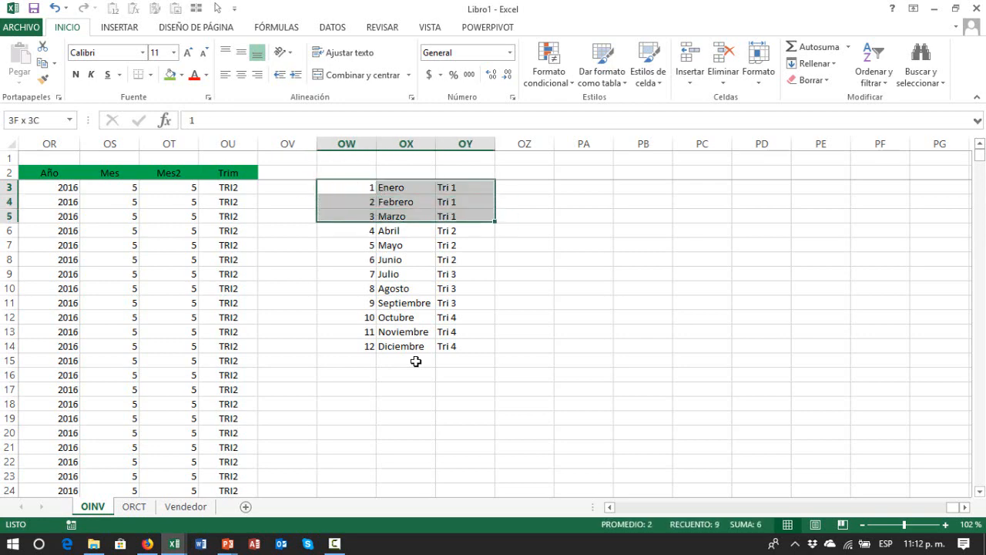
key(Left)
key(Right)
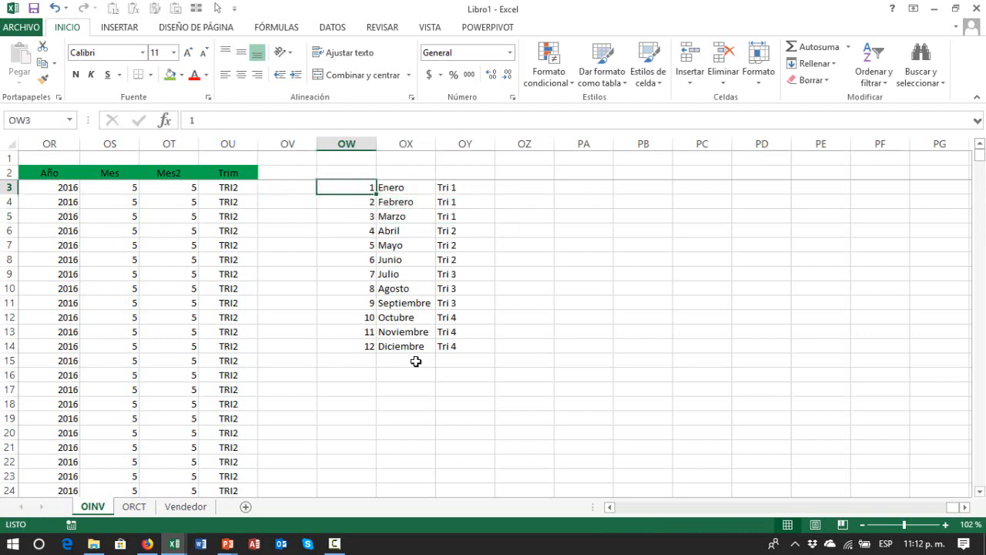
key(Down)
key(Down)
key(Right)
key(Right)
key(shift+Up)
key(shift+Up)
key(Left)
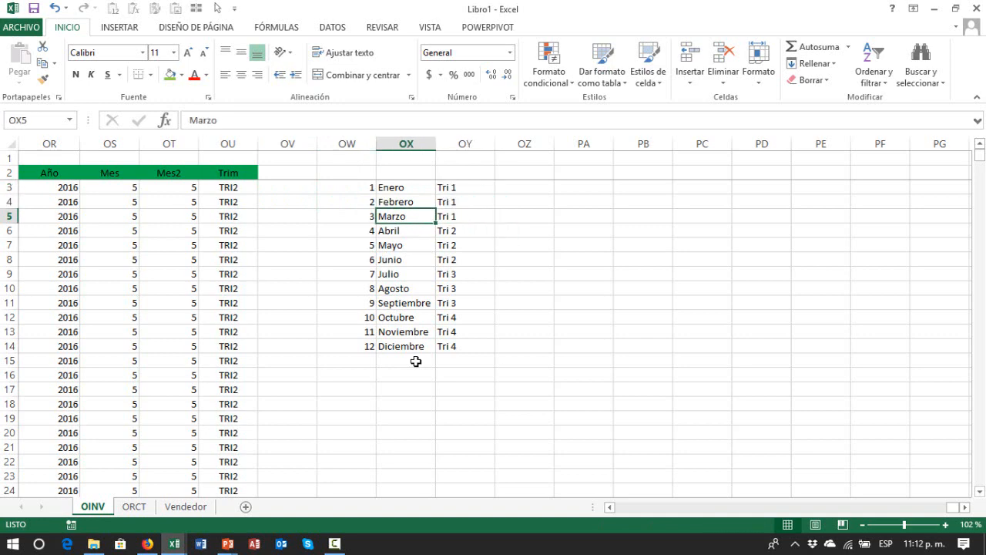
- Reopen the Trim formula in OU3 and locate the SI condition that assigns TRI1 to month 3
key(Down)
key(Left)
key(Up)
key(Up)
key(Up)
key(Left)
key(Left)
key(F2)
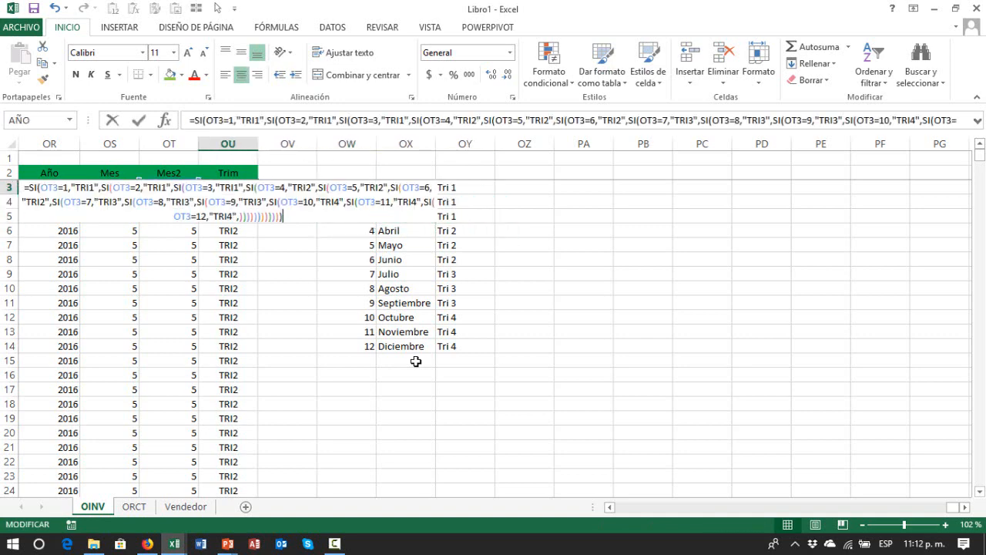
key(Up)
key(Up)
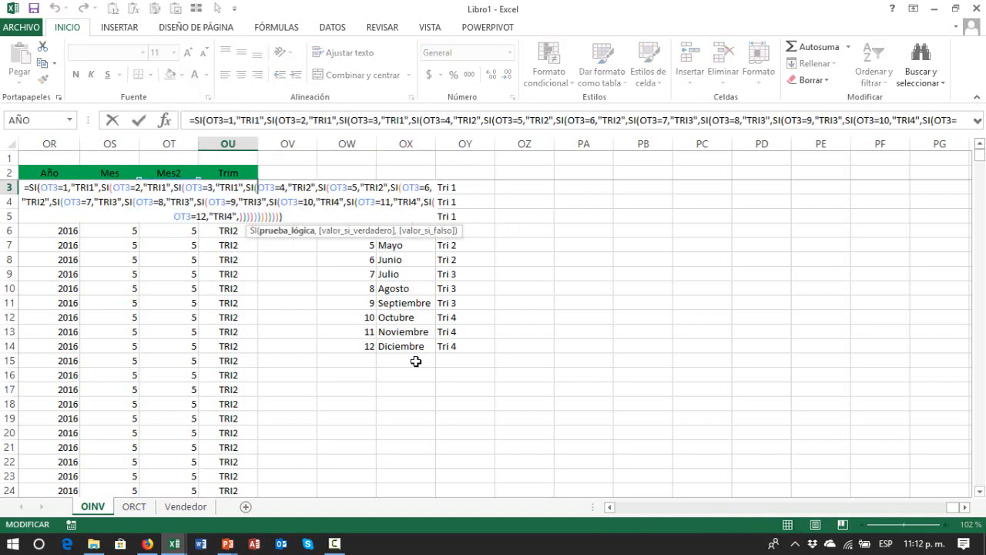
key(Left)
key(Left)
key(Left)
key(Left)
key(Left)
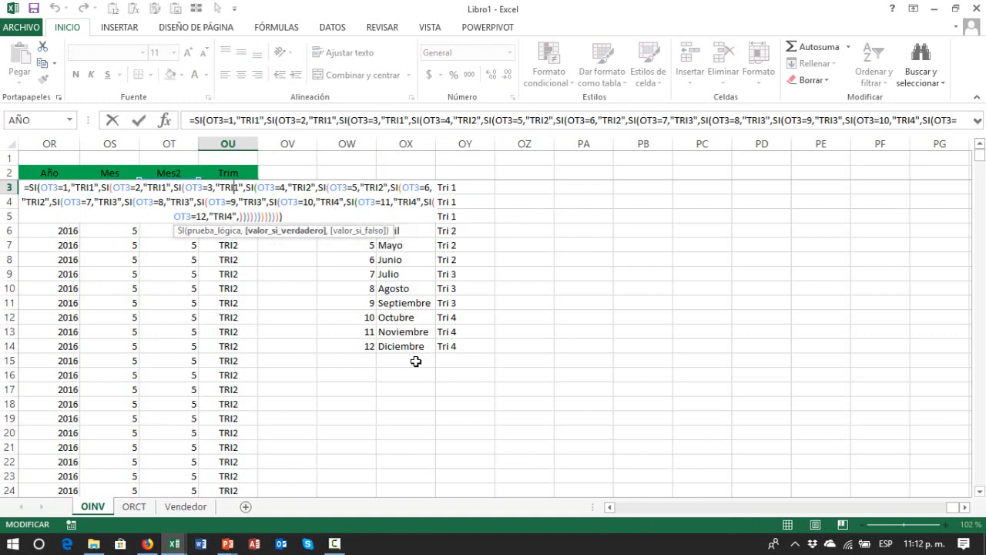
- Walk through the nested SI conditions that assign TRI2 to months 4, 5 and 6 in the Trim formula
key(Right)
key(Right)
key(Right)
key(Right)
key(Right)
key(Right)
key(Right)
key(Right)
key(Right)
key(Right)
key(Right)
key(Right)
key(Right)
key(Right)
key(Right)
key(Right)
key(Right)
key(Right)
key(Right)
key(Right)
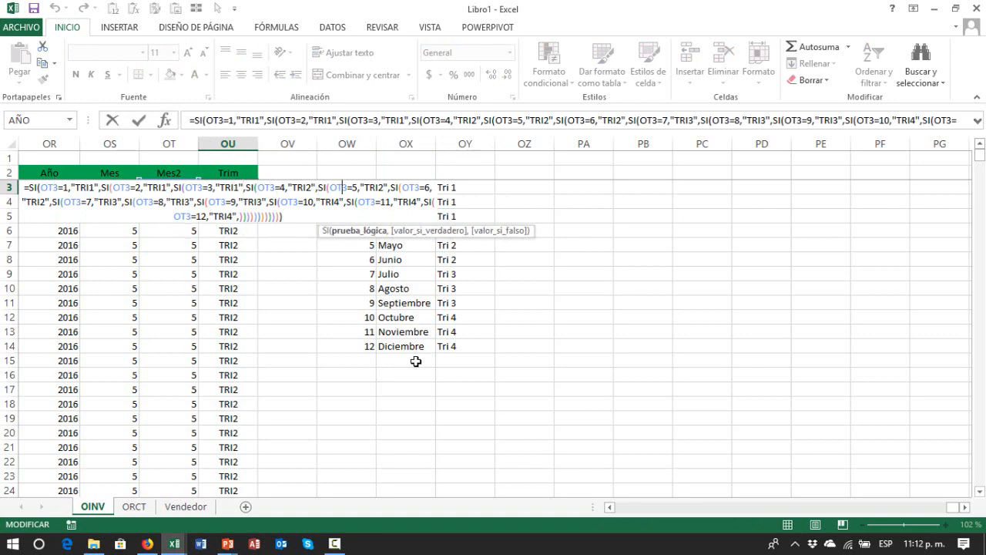
key(Right)
key(Right)
key(Right)
key(Right)
key(Right)
key(Right)
key(Right)
key(Right)
key(Right)
key(Right)
key(Right)
key(Right)
key(Right)
key(Right)
key(Right)
key(Right)
key(Right)
key(Right)
key(Right)
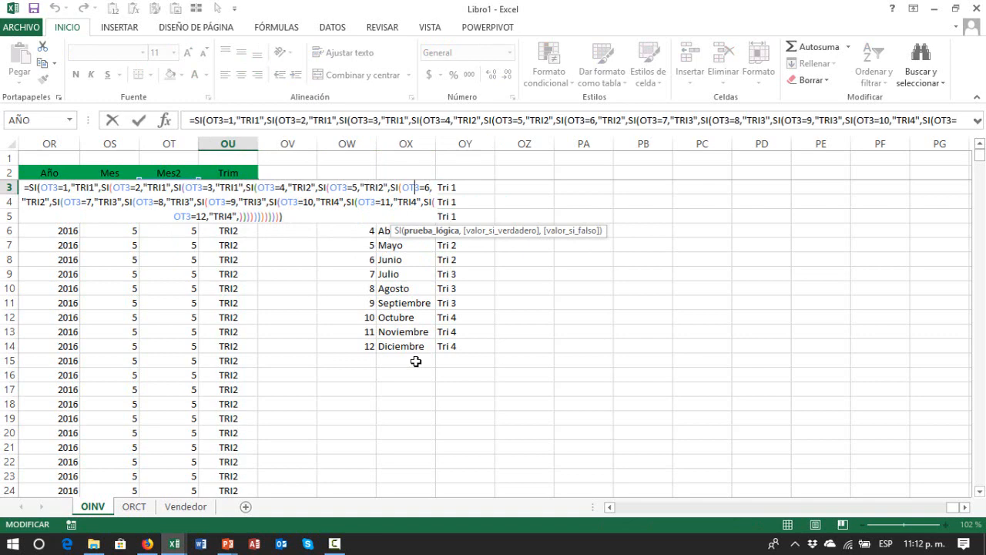
key(Left)
key(Left)
key(Left)
key(Left)
key(Left)
key(Left)
key(Left)
key(Left)
key(Right)
key(Right)
key(Right)
key(Right)
key(Right)
key(Right)
key(Right)
key(Right)
key(Right)
key(Right)
key(Right)
key(Right)
- Trace the nested SI conditions that assign TRI3 to months 7, 8 and 9 in the Trim formula
key(Right)
key(Right)
key(Right)
key(Right)
key(Right)
key(Right)
key(Right)
key(Right)
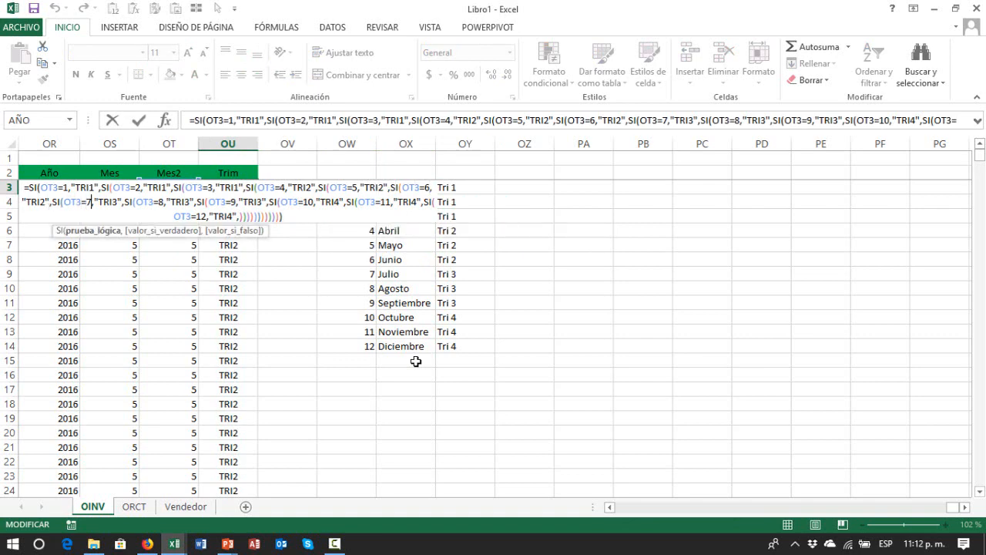
key(Right)
key(Right)
key(Right)
key(Right)
key(Right)
key(Right)
key(Right)
key(Right)
key(Right)
key(Right)
key(Right)
key(Right)
key(Right)
key(Right)
key(Right)
key(Right)
key(Right)
key(Right)
key(Right)
key(Right)
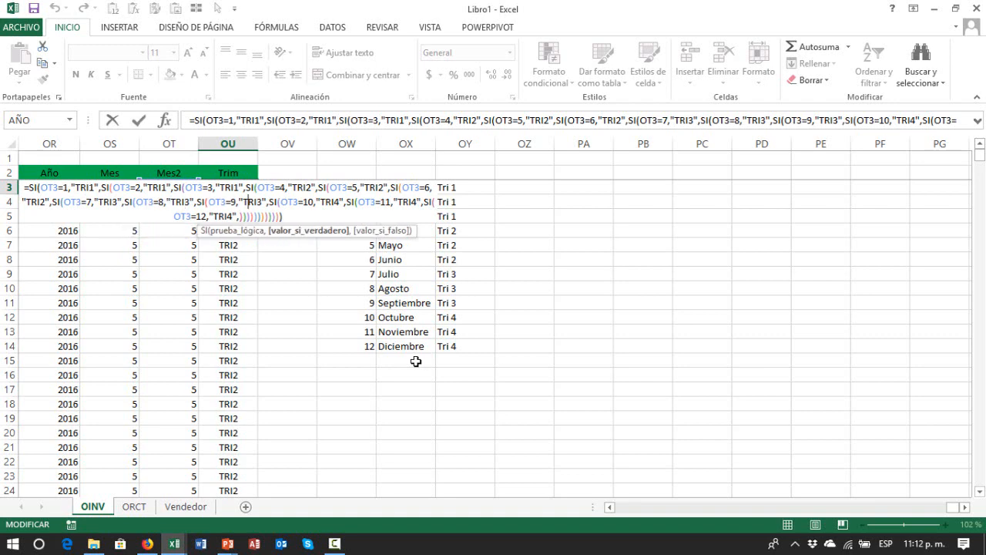
- Follow the SI conditions that assign TRI4 to months 10 through 12, then close the Trim formula without editing it
key(Right)
key(Right)
key(Right)
key(Right)
key(Right)
key(Right)
key(Right)
key(Right)
key(Right)
key(Right)
key(Right)
key(Right)
key(Right)
key(Right)
key(Right)
key(Right)
key(Right)
key(Right)
key(Right)
key(Right)
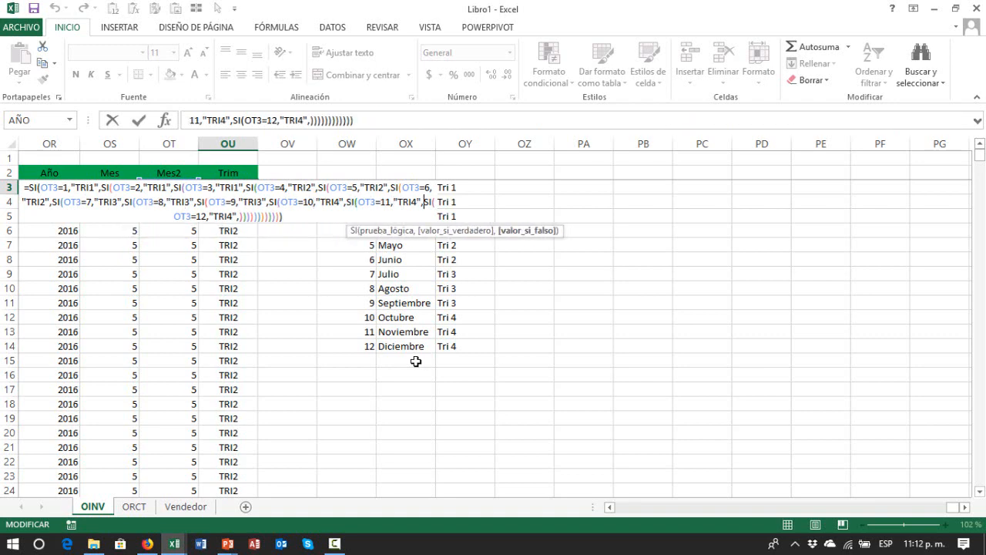
key(Return)
- Review the Año, Mes, Mes2 and Trim column headers in row 2
key(Up)
key(Up)
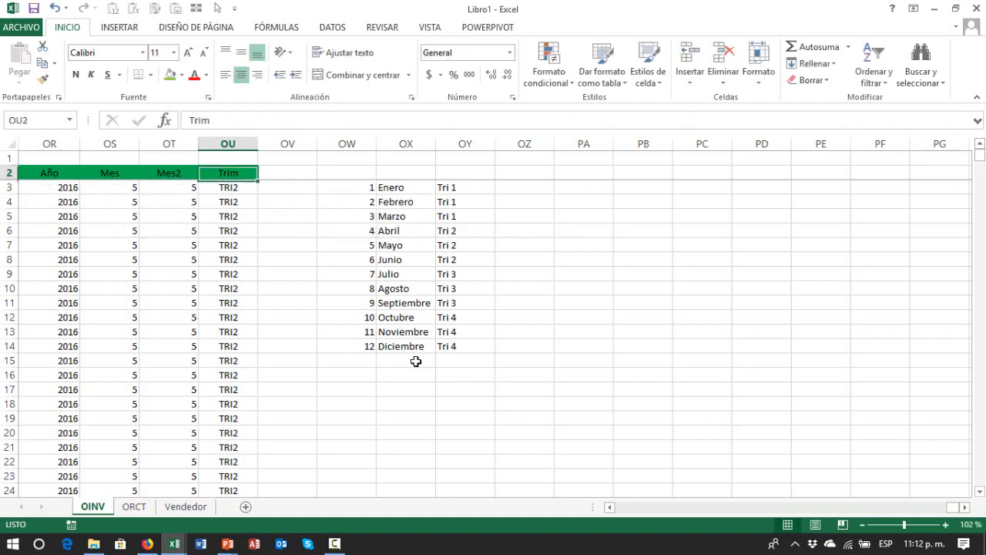
key(Left)
key(Left)
key(Left)
key(Left)
key(Right)
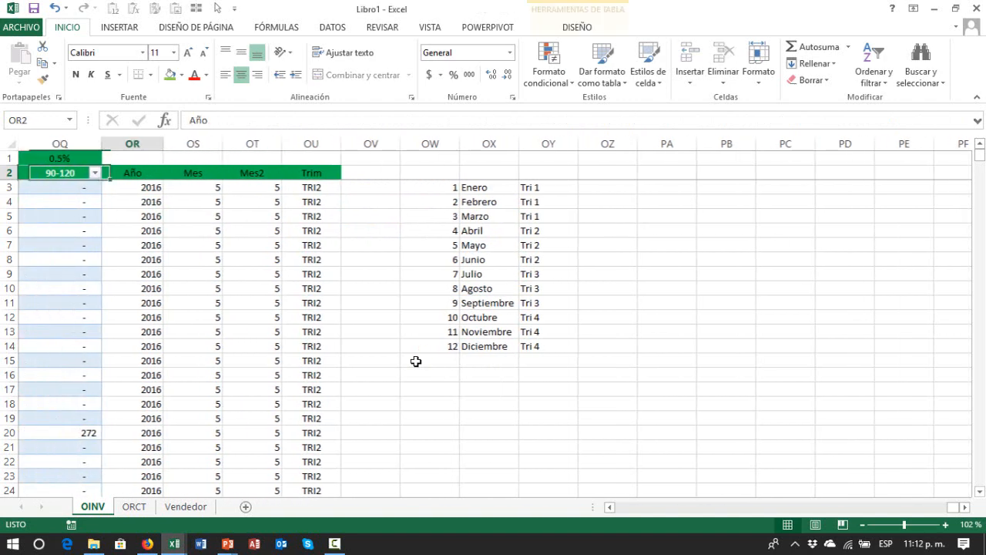
key(Right)
key(Right)
key(Right)
key(Left)
key(Right)
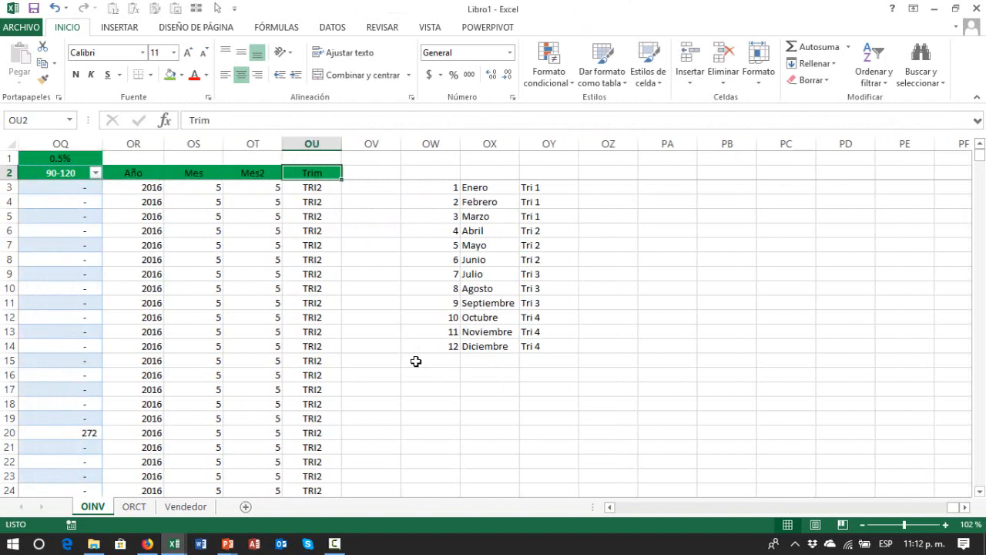
- Add the header "Mes Letra" in OV2, beside the Trim header
key(Right)
text(Mes)
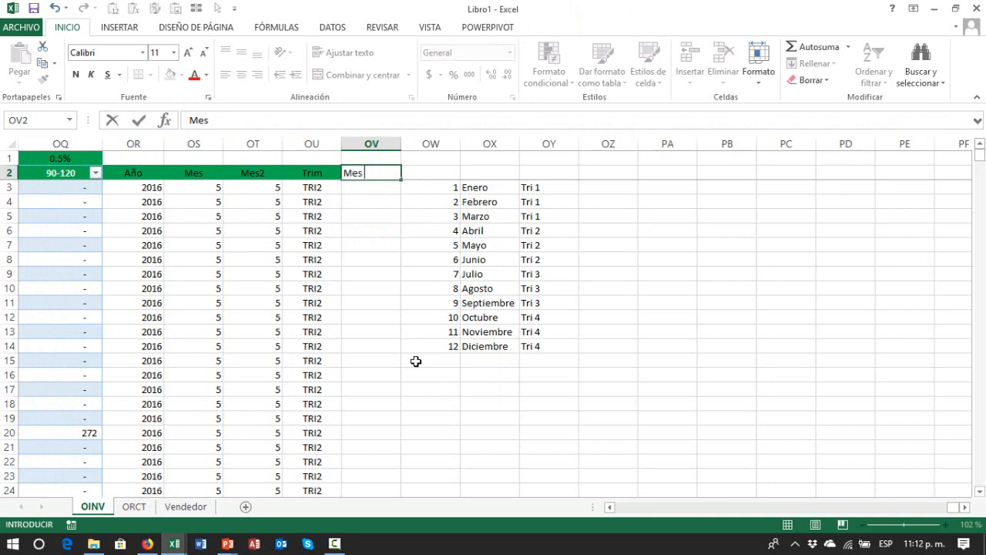
text( Letra)
key(ctrl+Return)
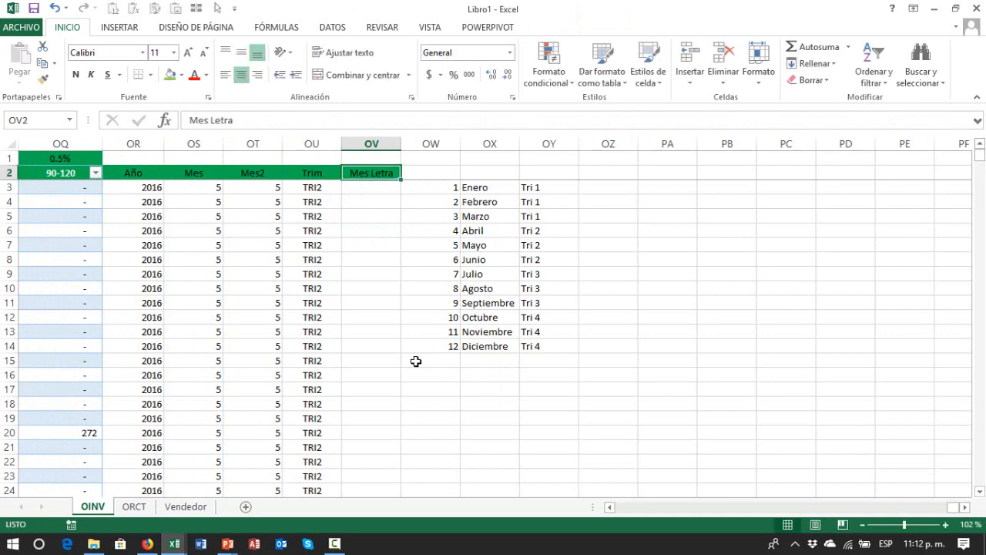
- Insert a blank column at OW, between the Mes Letra column and the month-to-quarter reference table
key(Right)
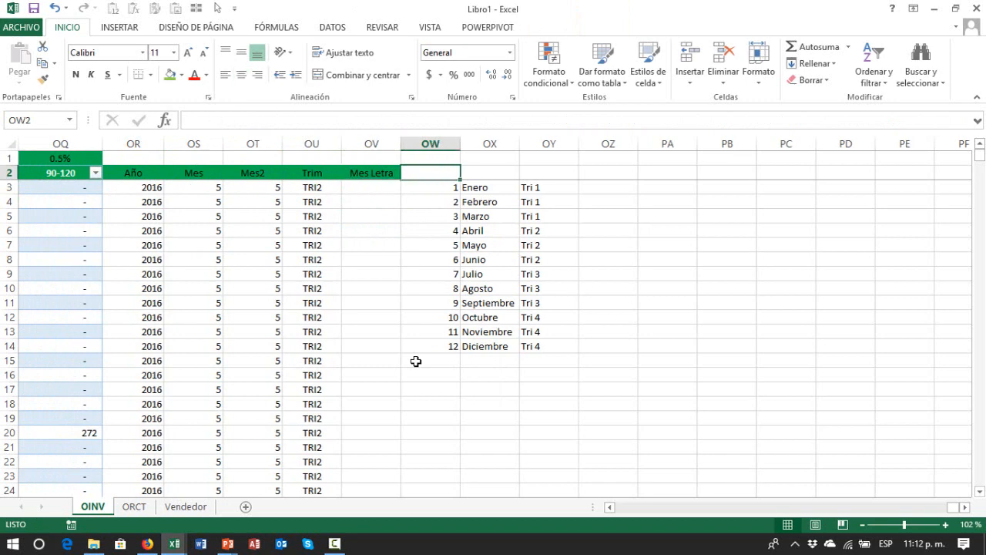
key(ctrl+space)
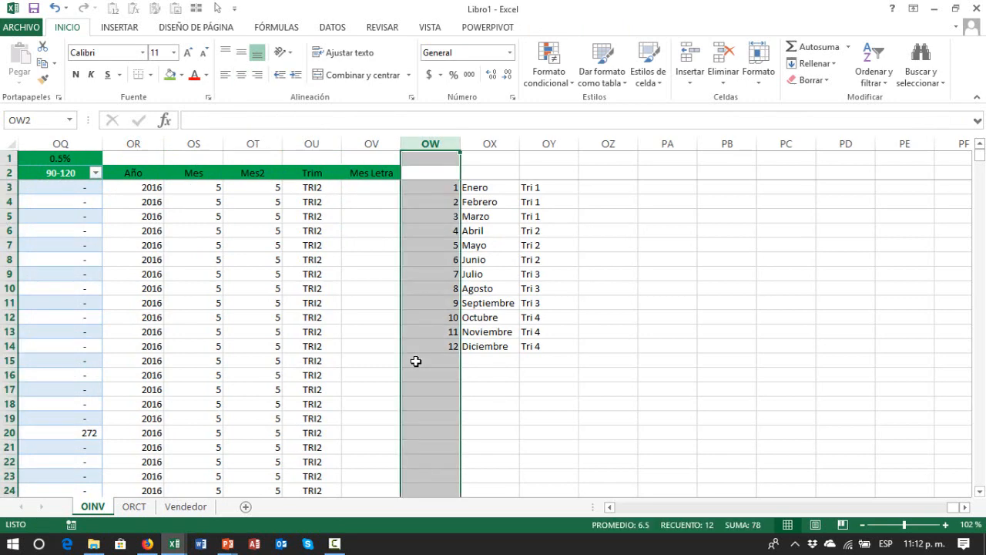
key(ctrl+plus)
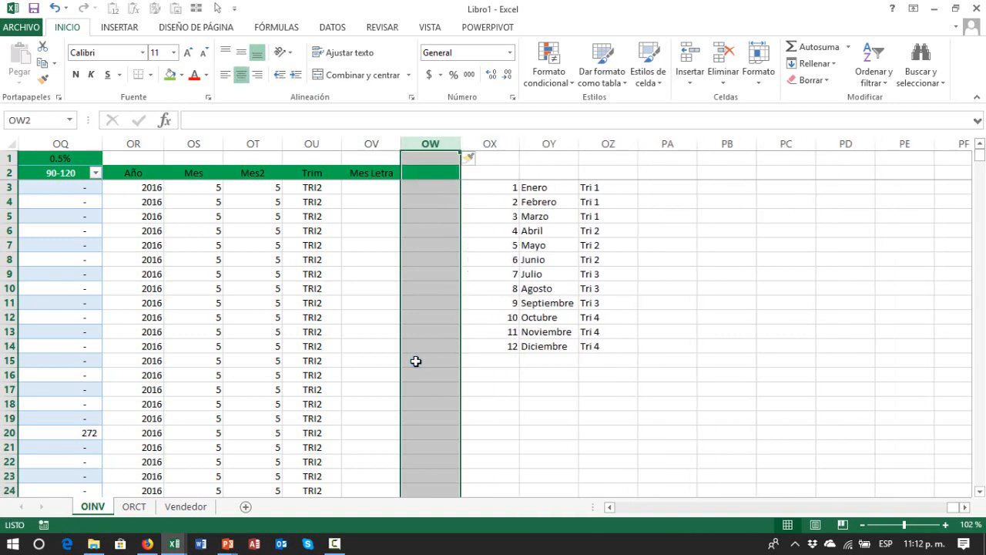
key(Up)
key(Down)
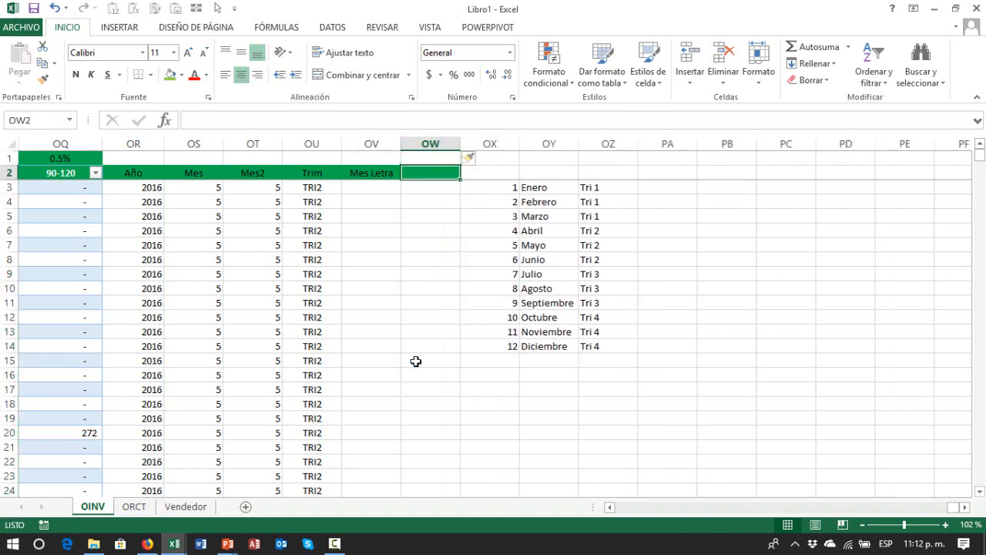
- Copy the Mes Letra header into OW2 and rename the copy "Mes Letra 2"
key(Left)
key(ctrl+c)
key(Right)
key(Return)
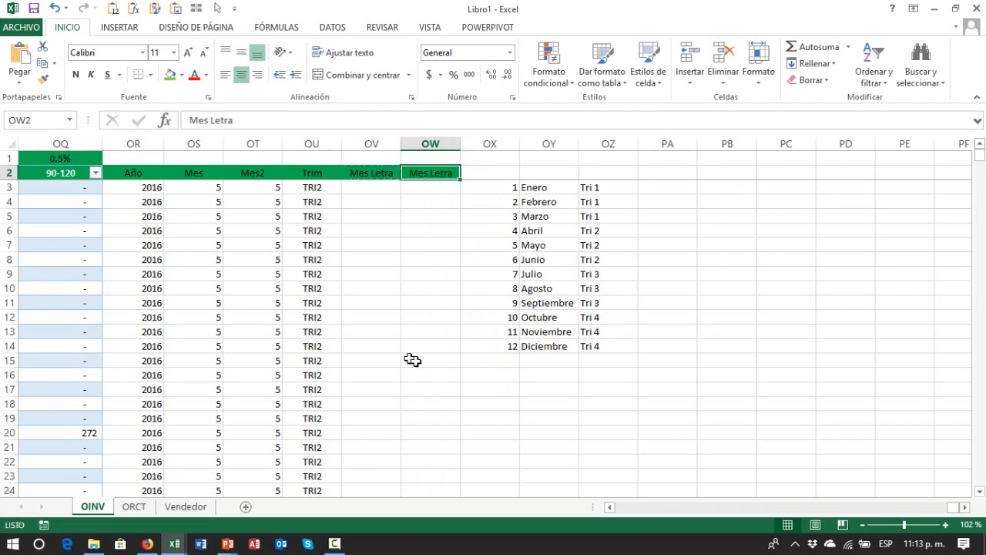
key(F2)
text(2)
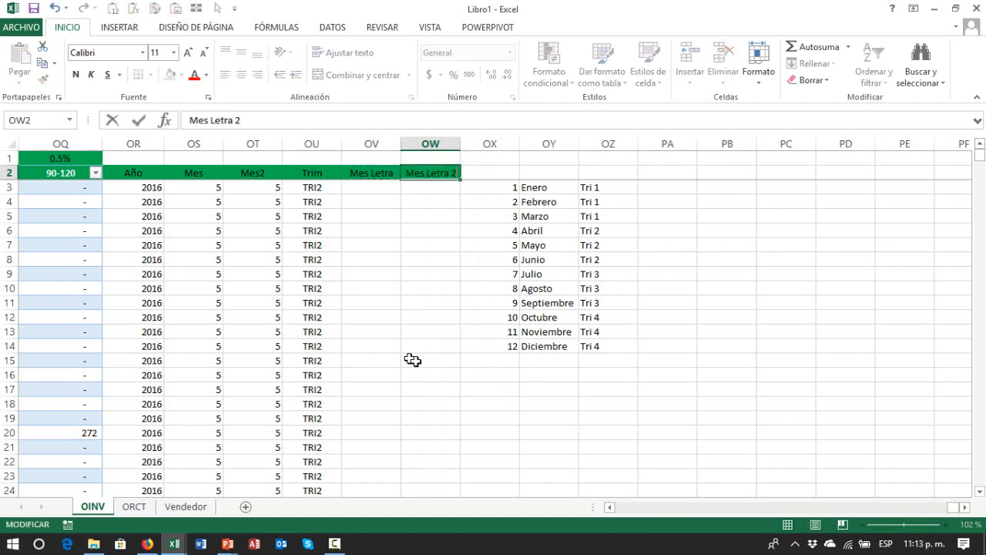
key(Return)
- Inspect the Mes formula in OS3 that extracts the month from DocDate
key(Up)
key(Left)
key(Left)
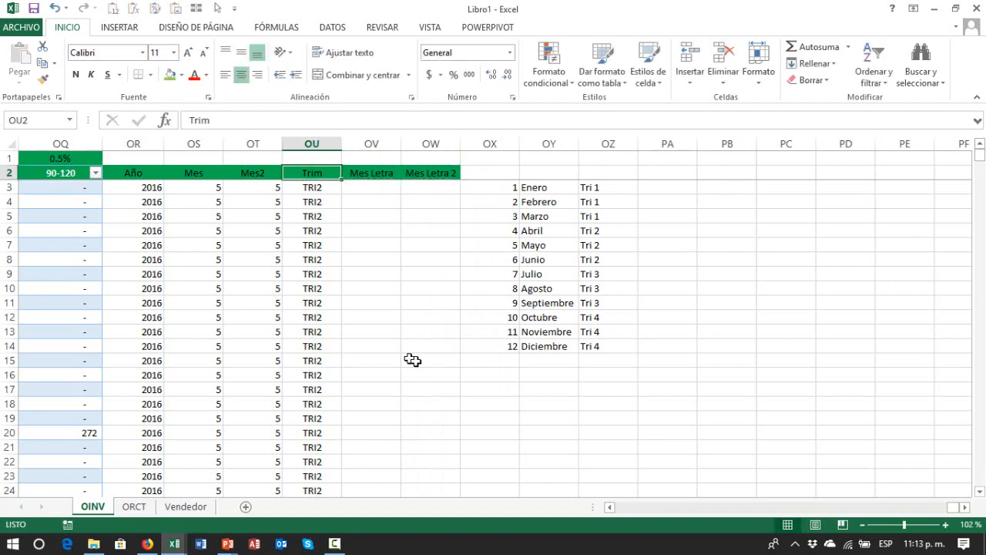
key(Left)
key(Left)
key(Down)
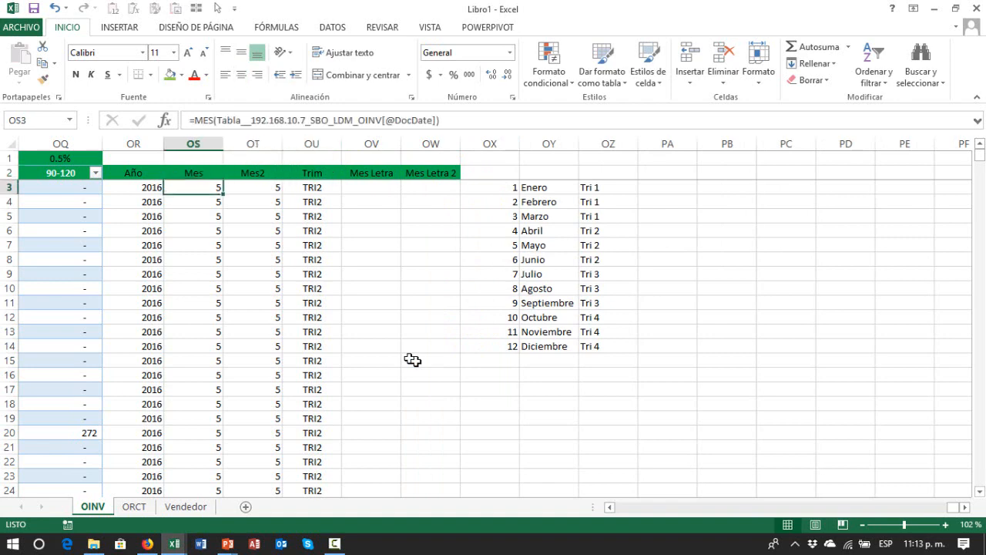
key(Down)
key(Up)
key(Up)
key(Down)
key(Down)
key(Up)
key(Down)
key(Up)
- Start a BUSCARV formula in OV3 under the Mes Letra header, with Mes2 cell OT3 as the lookup value
key(Right)
key(Right)
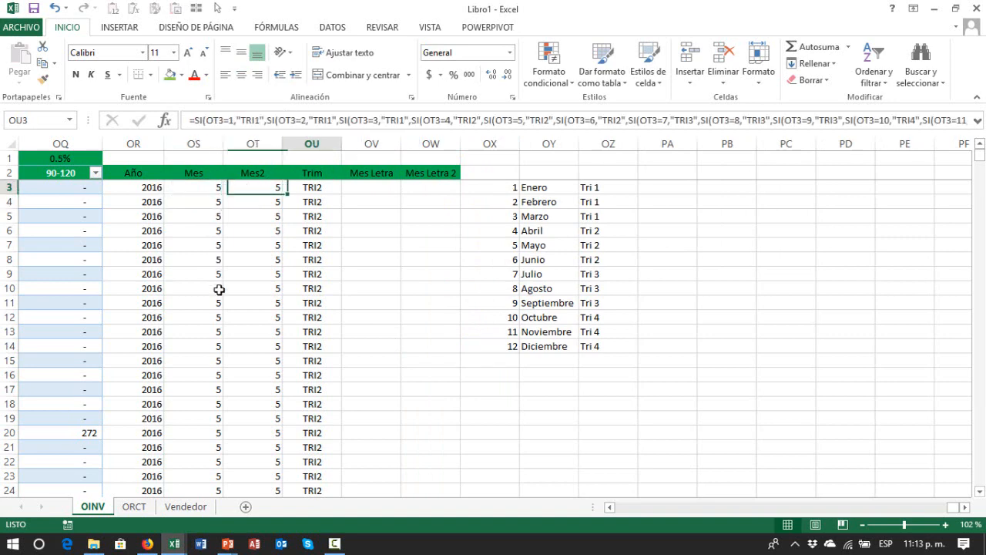
key(Up)
key(Right)
key(Down)
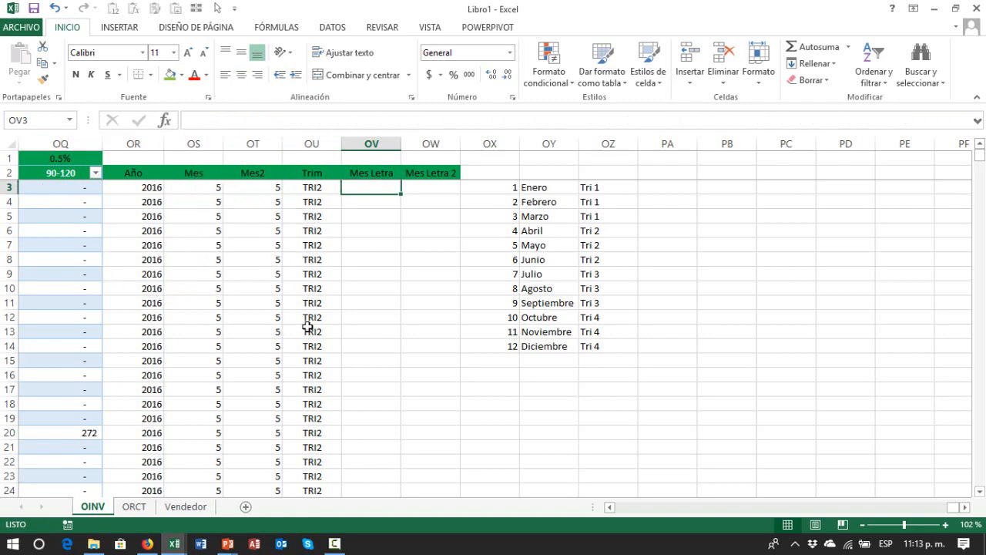
text(=Buscar)
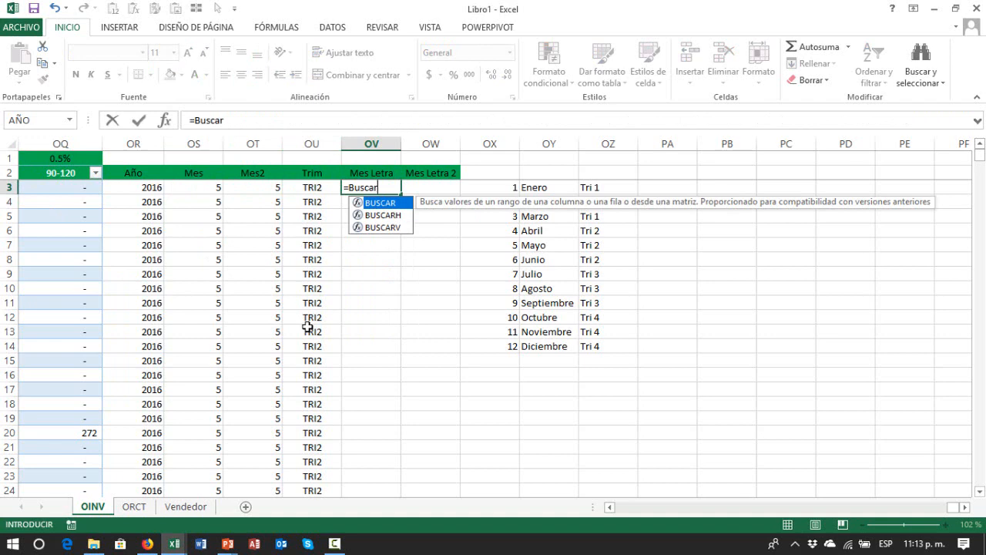
text(V)
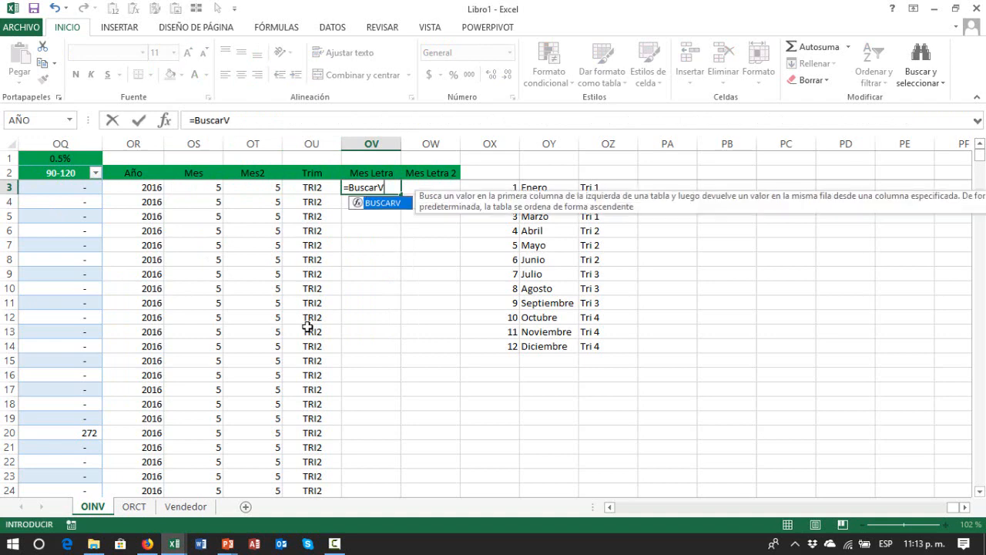
text(()
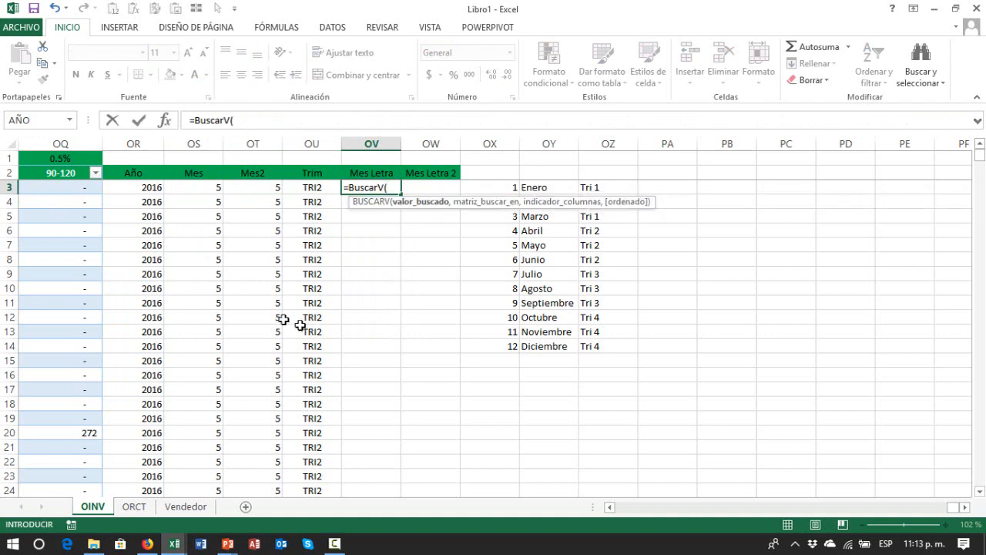
click(262, 190)
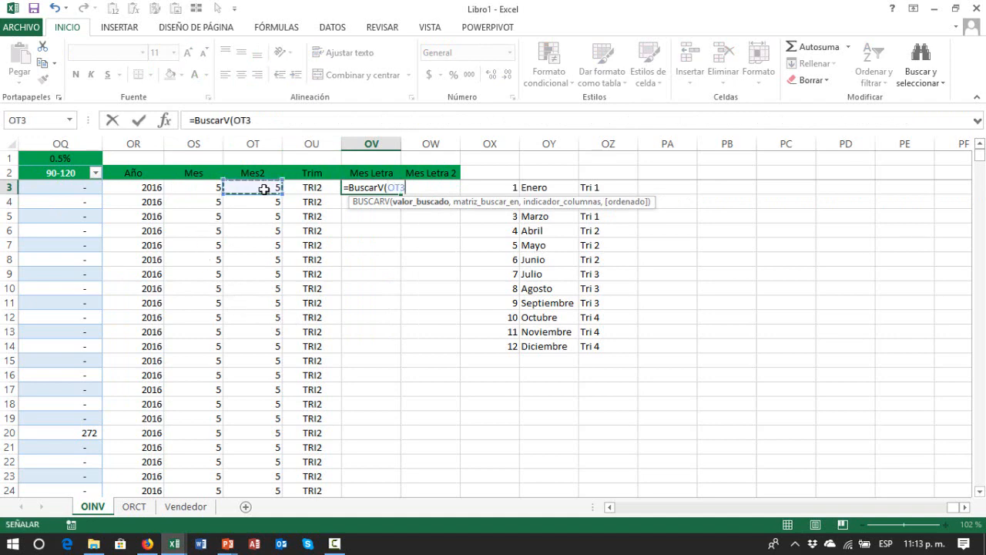
click(277, 117)
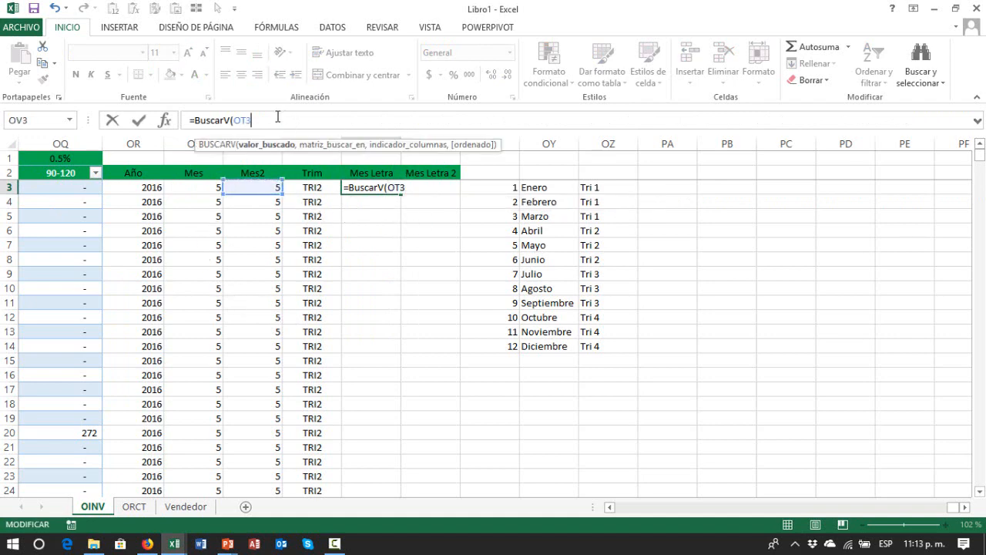
- Complete the BUSCARV formula in OV3, looking up OT3 in OX3:OY14, returning column 2 with match type 0
text(,)
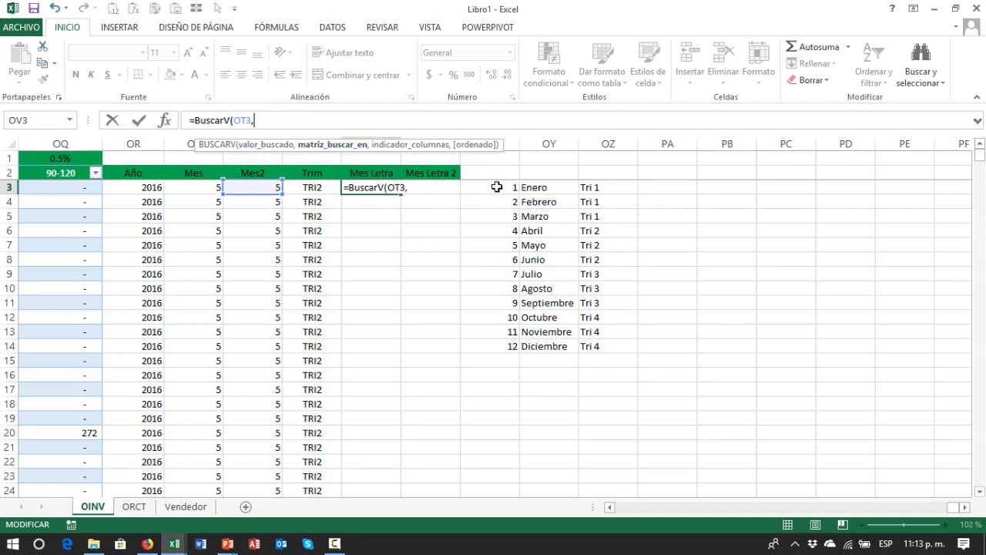
drag(497, 187, 505, 350)
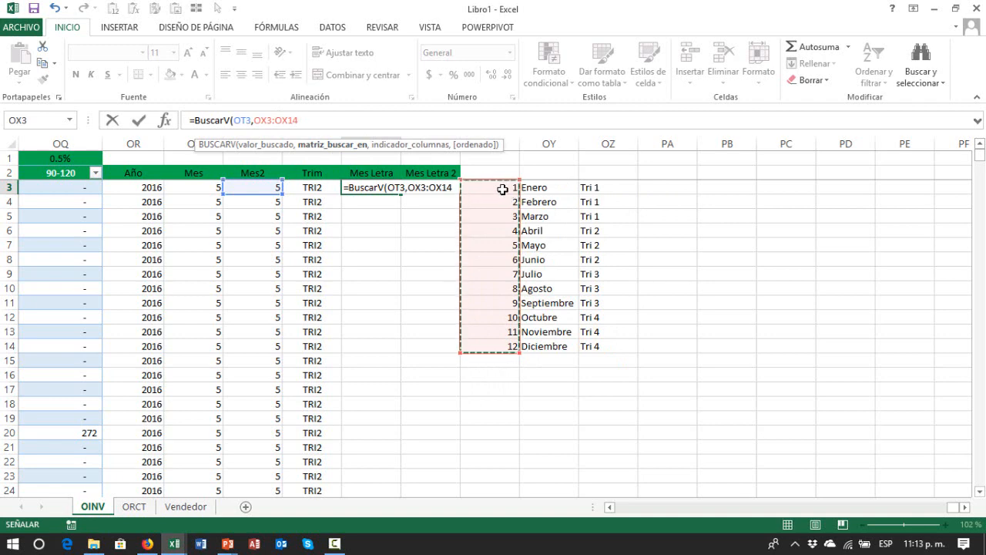
click(502, 189)
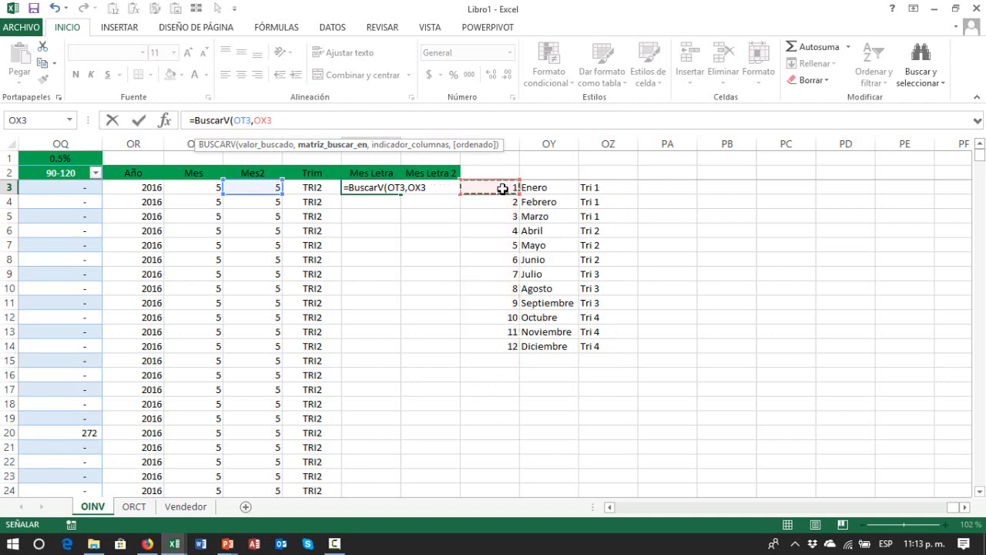
drag(503, 189, 498, 250)
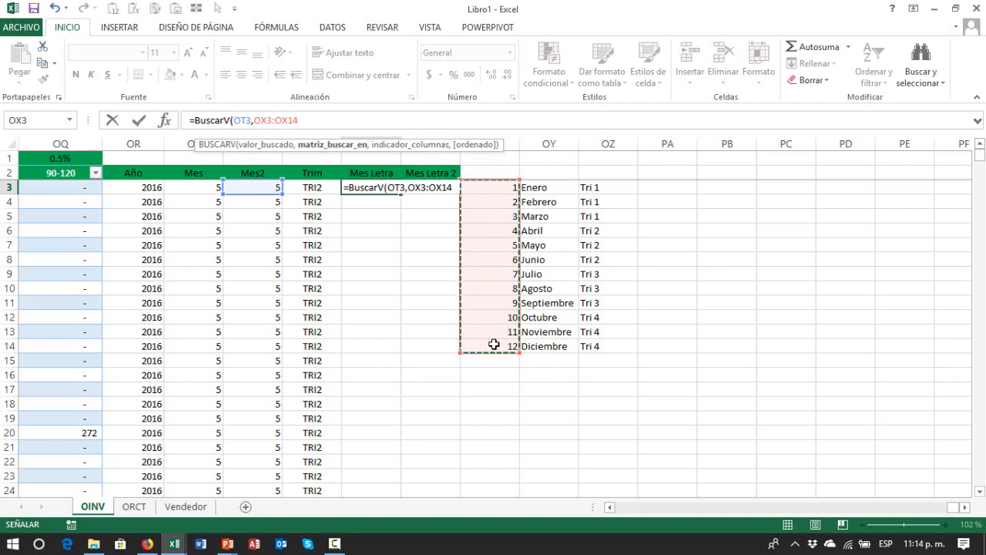
drag(501, 188, 522, 347)
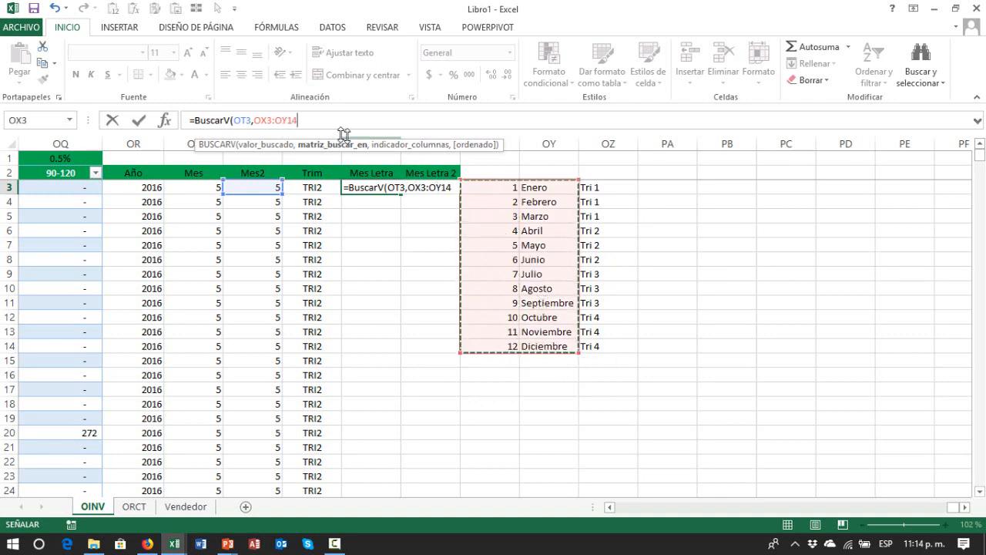
text(,)
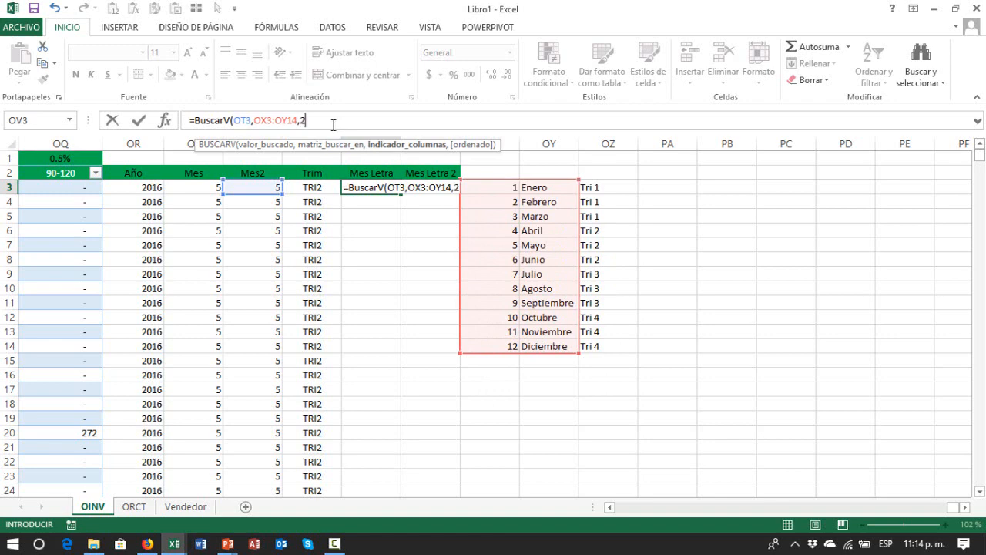
text(2,)
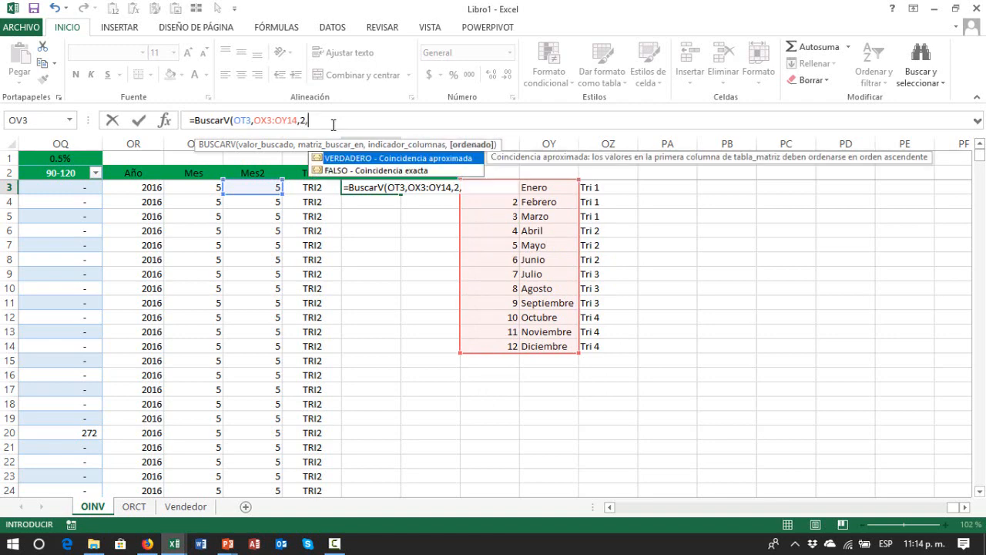
text(0)
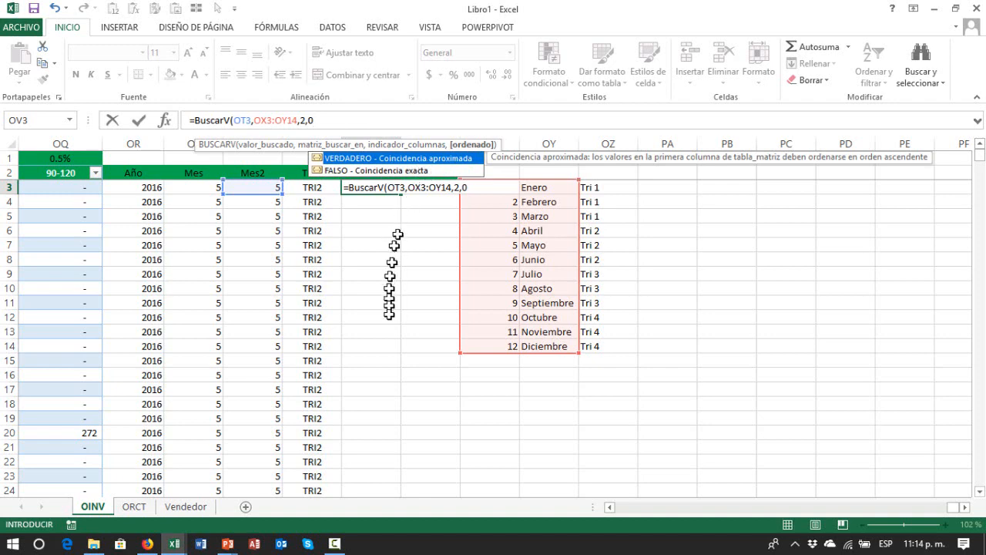
text())
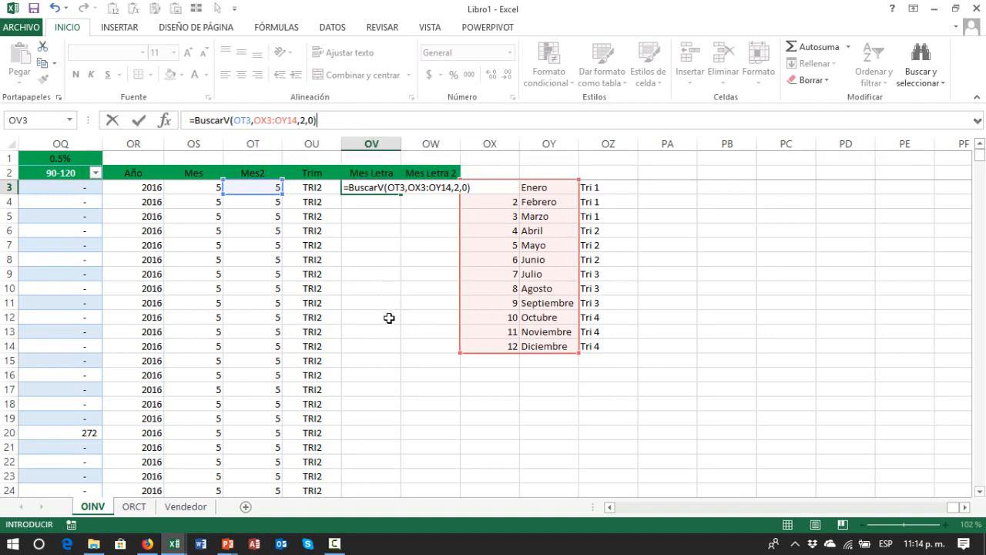
key(Return)
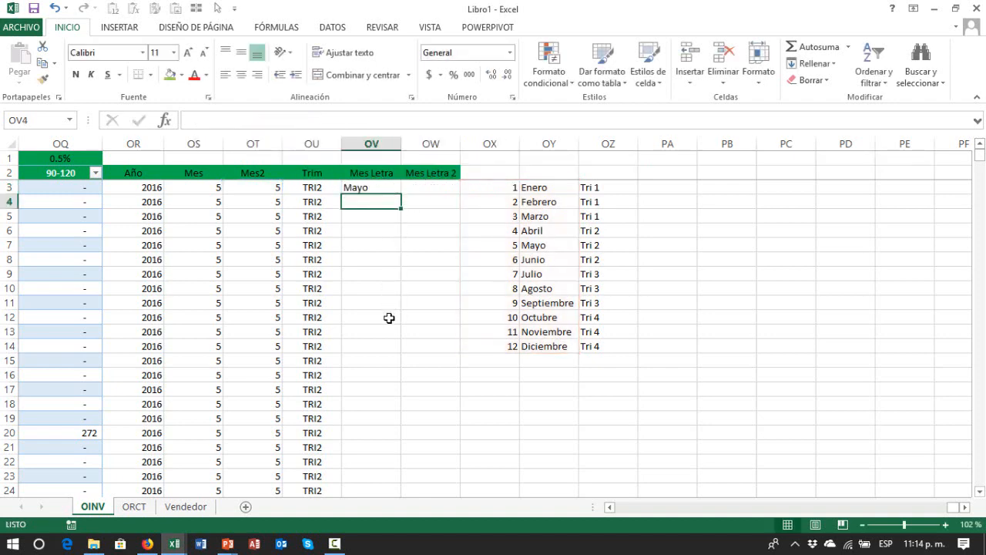
key(Up)
key(F2)
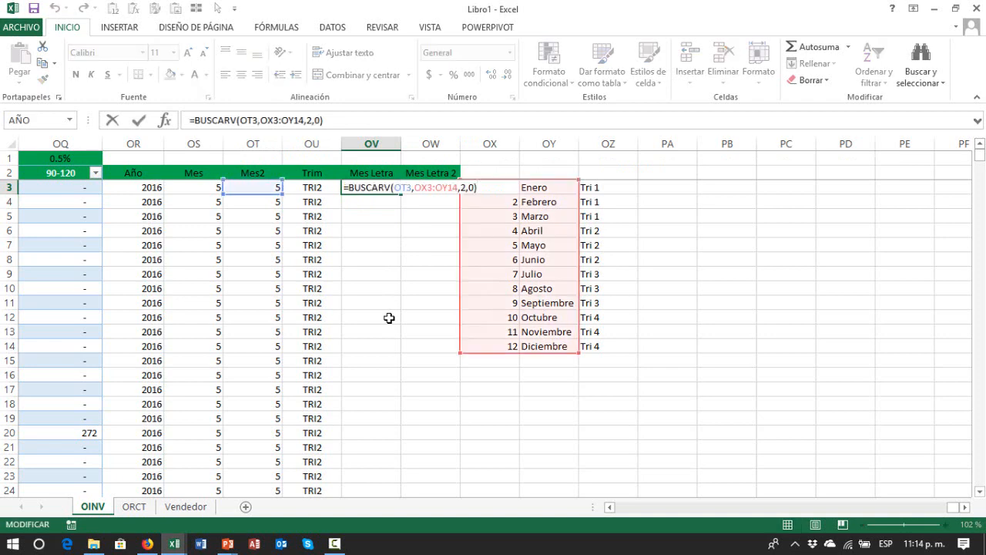
key(Escape)
key(Right)
key(Right)
key(Right)
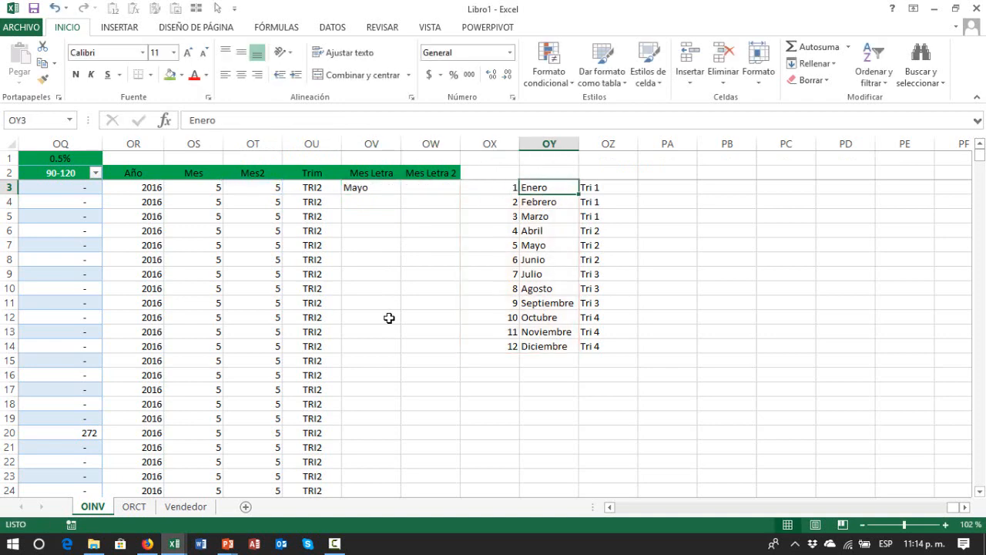
key(Left)
key(Left)
key(Left)
- Make the lookup range in the OV3 formula absolute as $OX$3:$OY$14
key(F2)
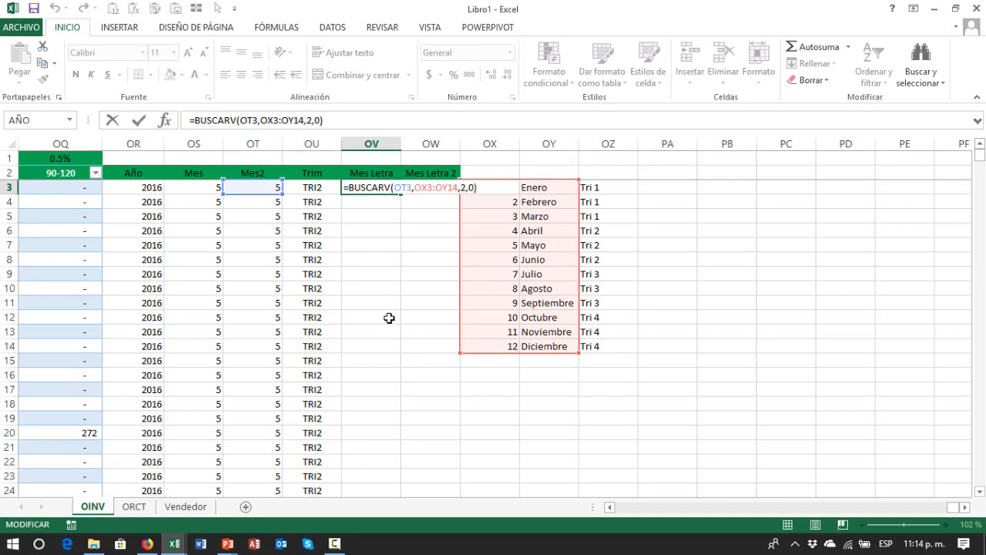
key(Left)
key(Left)
key(Left)
key(Left)
key(Left)
key(Left)
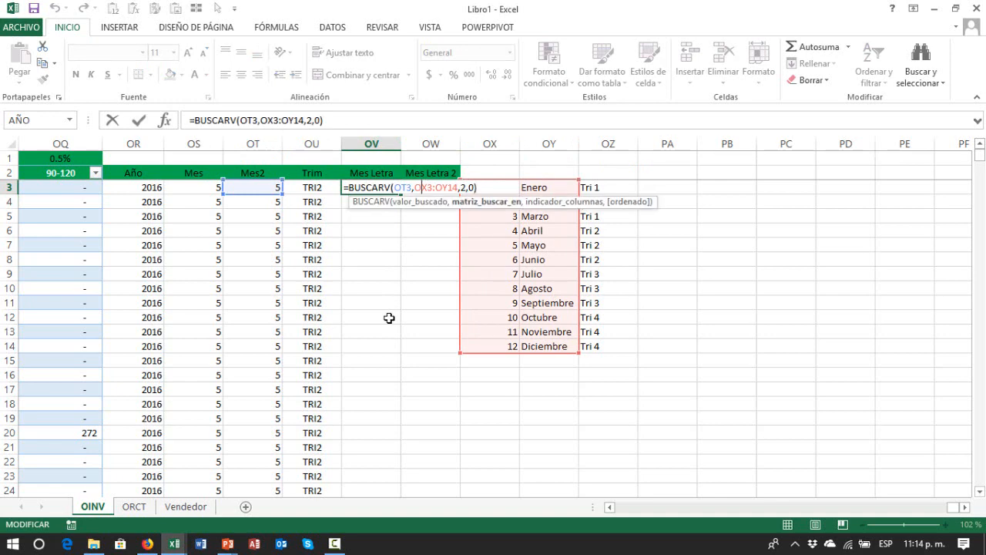
key(shift+Right)
key(shift+Right)
key(shift+Right)
key(shift+Right)
key(shift+Right)
key(shift+Right)
key(shift+Right)
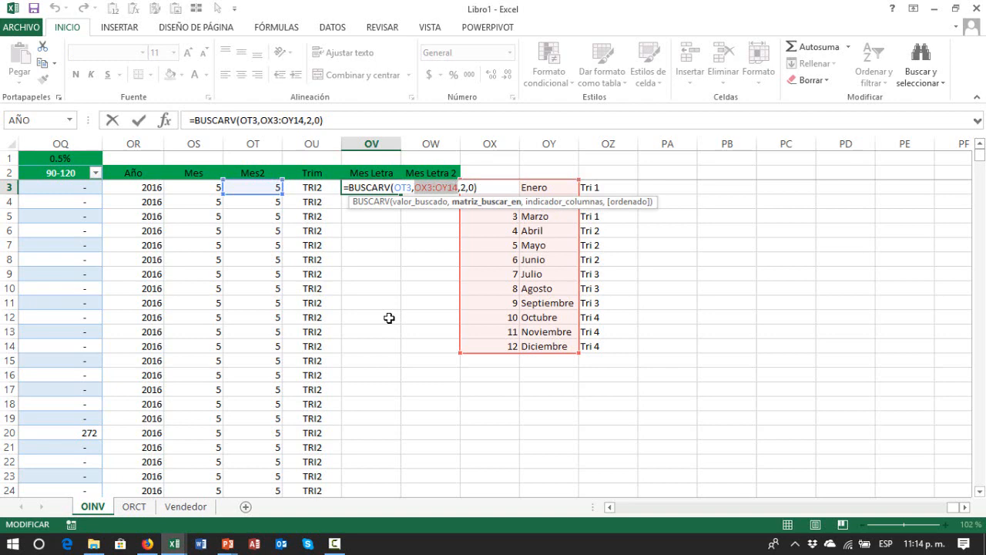
key(F4)
key(Return)
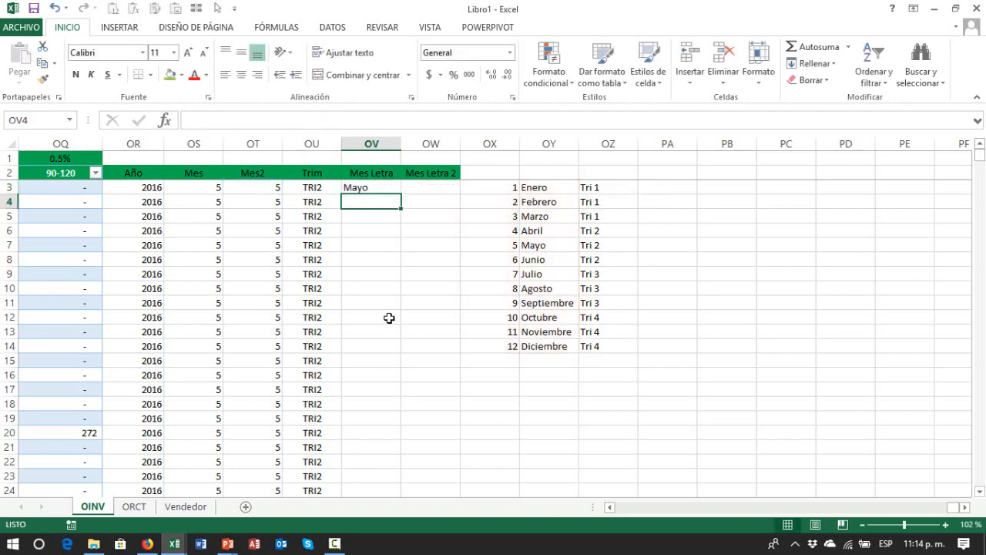
- Fill the OV3 lookup formula down the Mes Letra column to the last data row
key(Up)
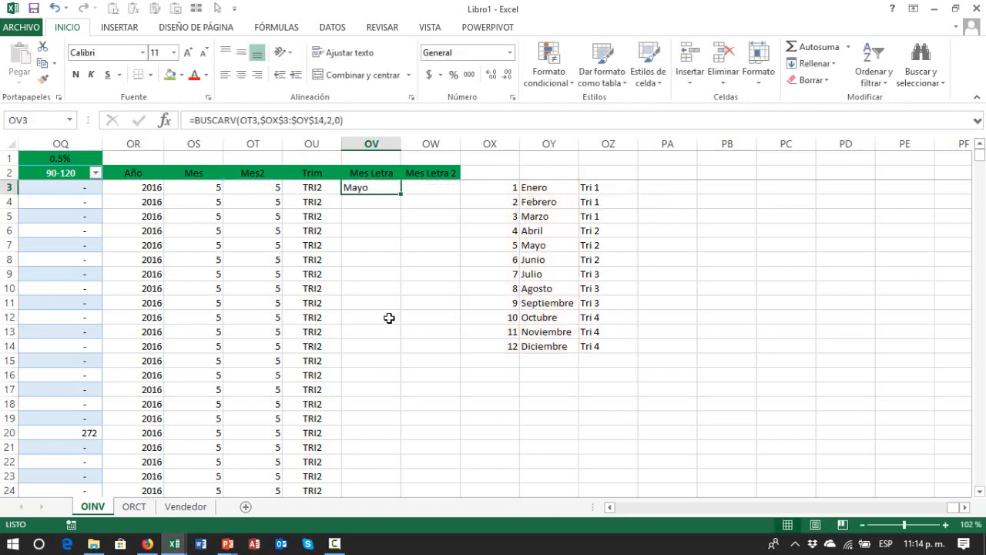
double_click(402, 197)
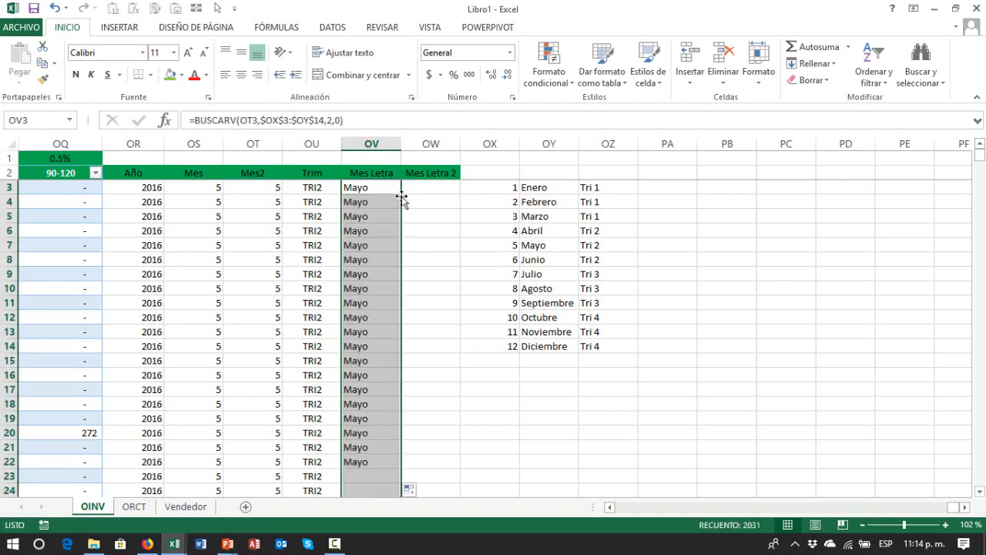
click(383, 219)
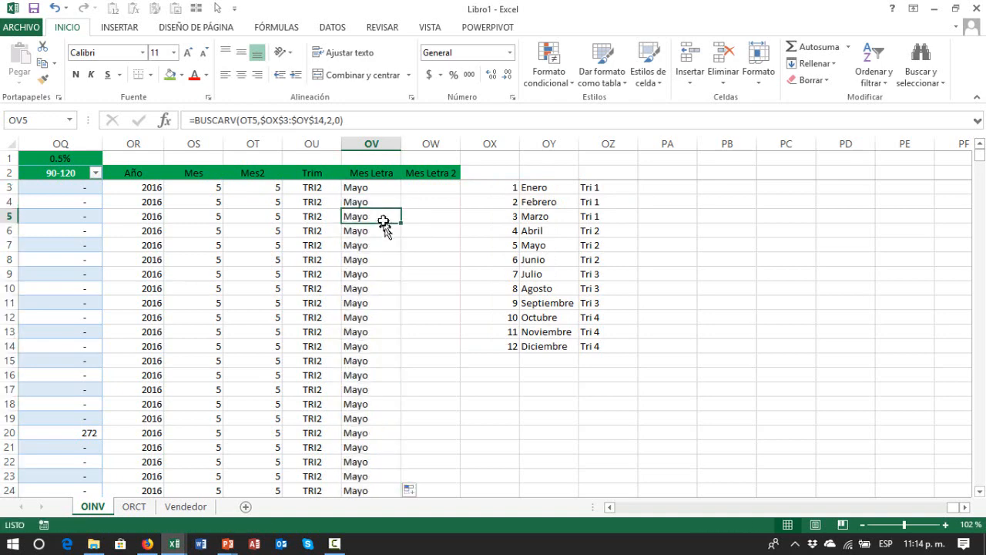
- Check the filled Mes Letra values at the end of the table and return to the column's header
key(Down)
key(ctrl+Down)
scroll(383, 223, down, 2)
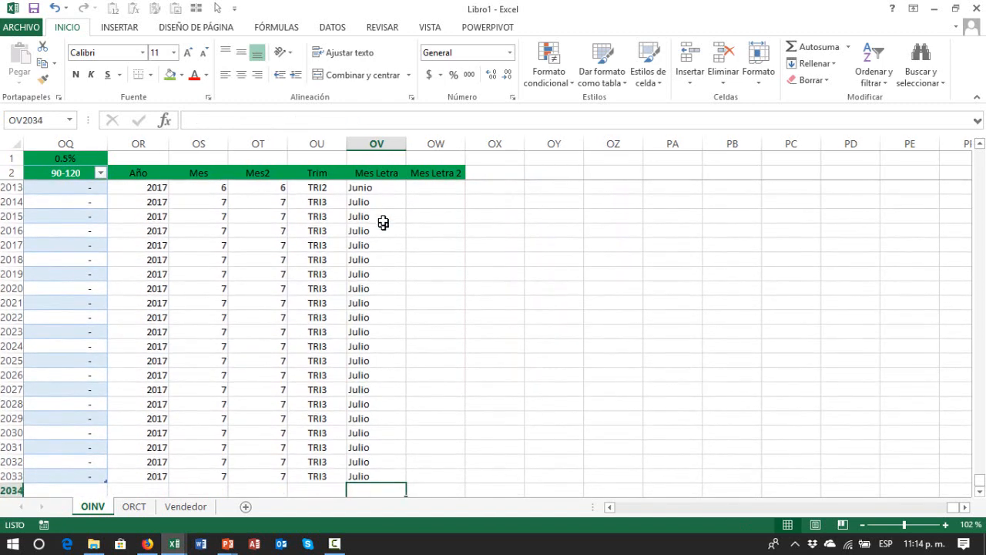
key(Left)
key(Left)
key(Left)
key(Right)
key(Right)
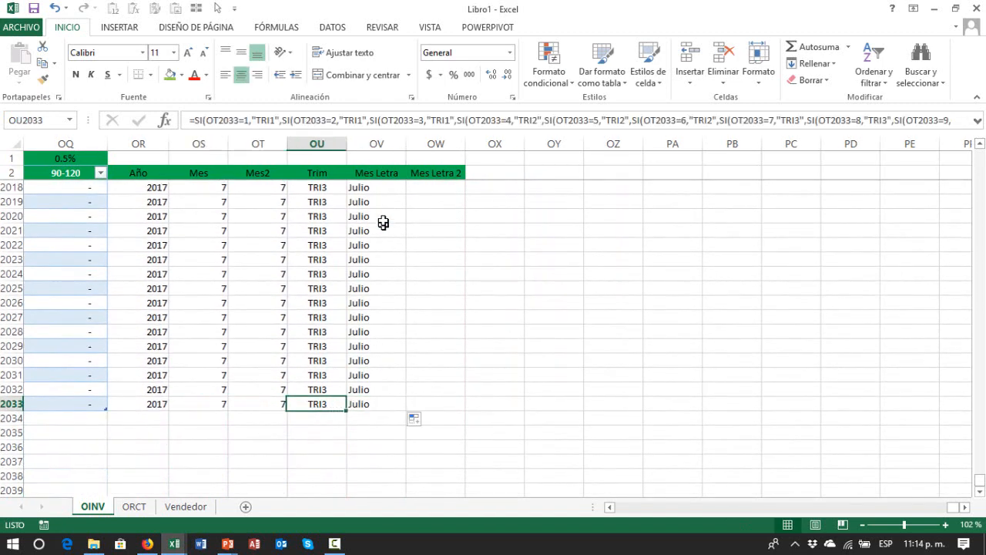
key(Right)
key(ctrl+Up)
key(Down)
key(Up)
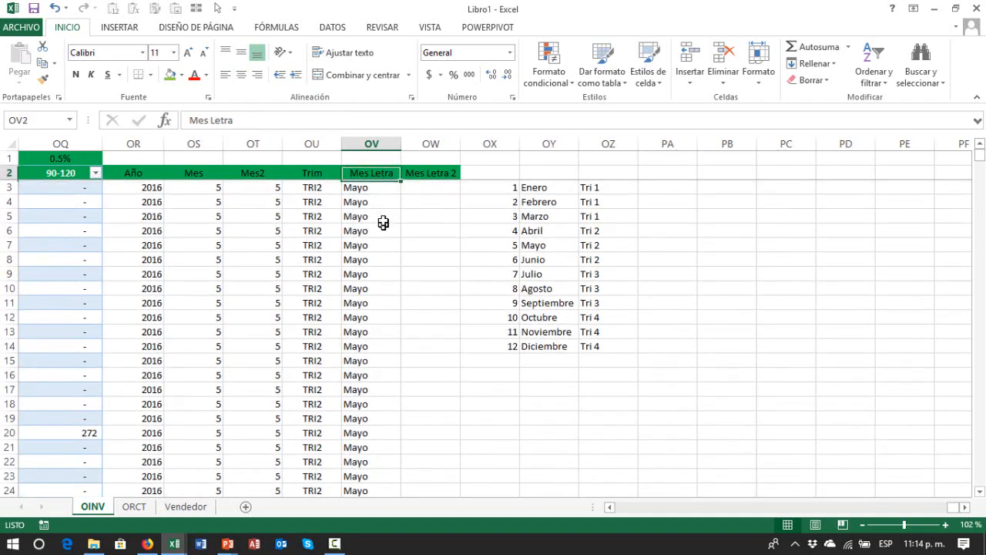
- Enter +OV3 in OW3 and fill it down the Mes Letra 2 column to the last data row
key(Right)
key(Down)
key(Left)
key(Right)
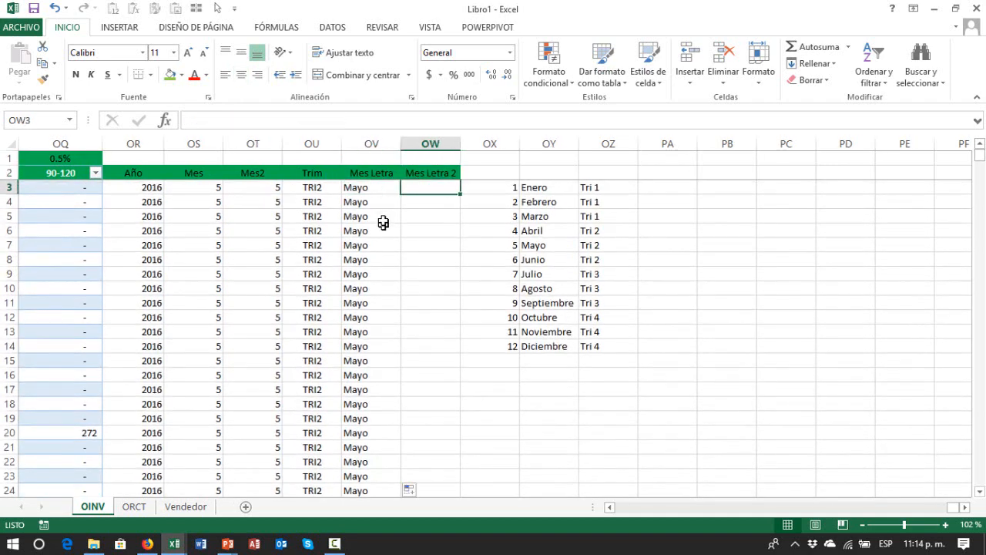
text(+)
key(Left)
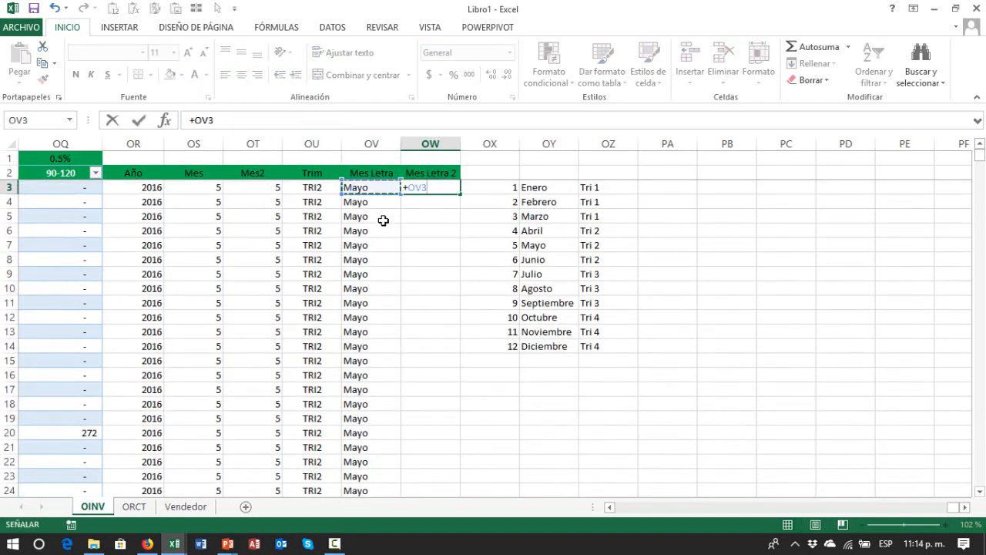
key(Return)
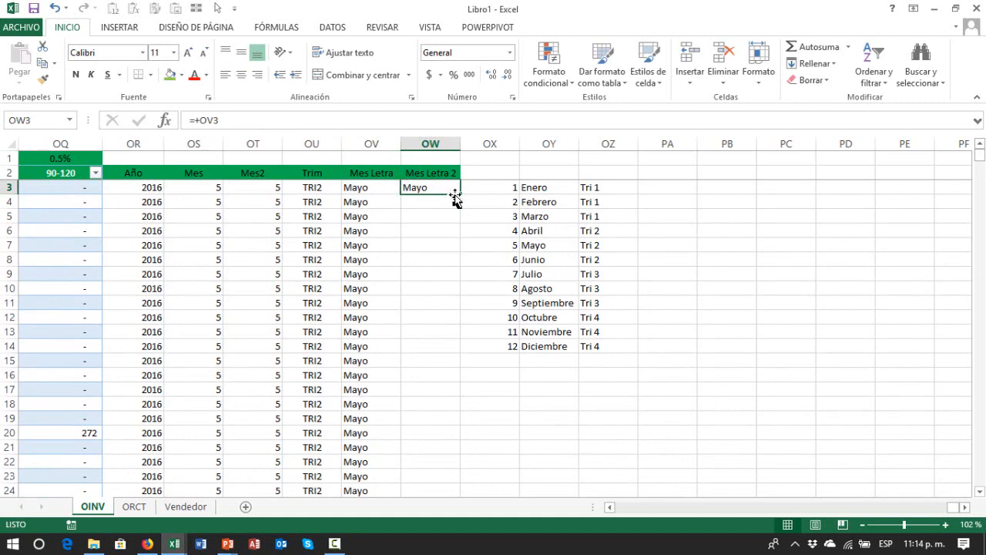
double_click(459, 194)
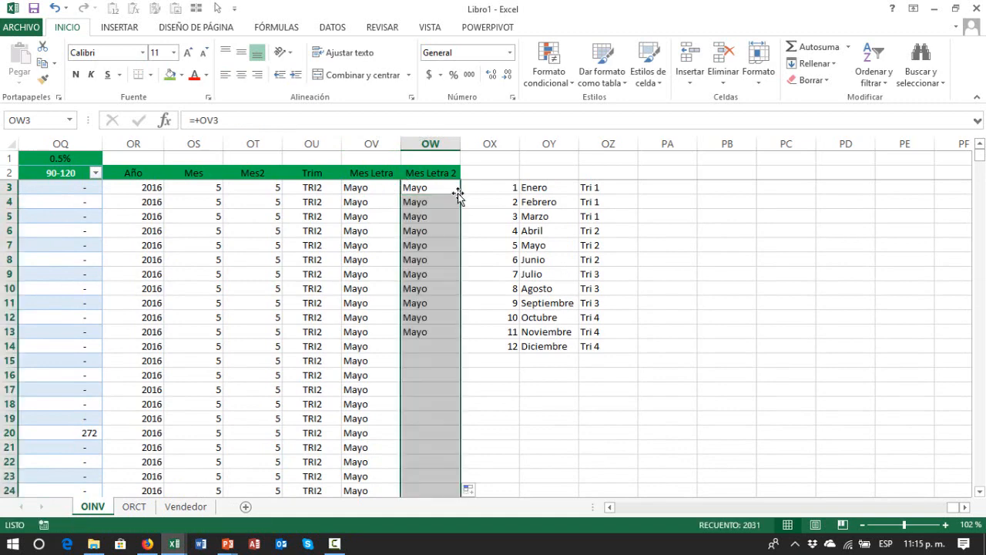
- Check the Mes Letra 2 values down to the last data row and return to OW3
click(431, 235)
key(ctrl+Down)
key(Down)
key(Down)
key(Down)
key(Down)
key(Down)
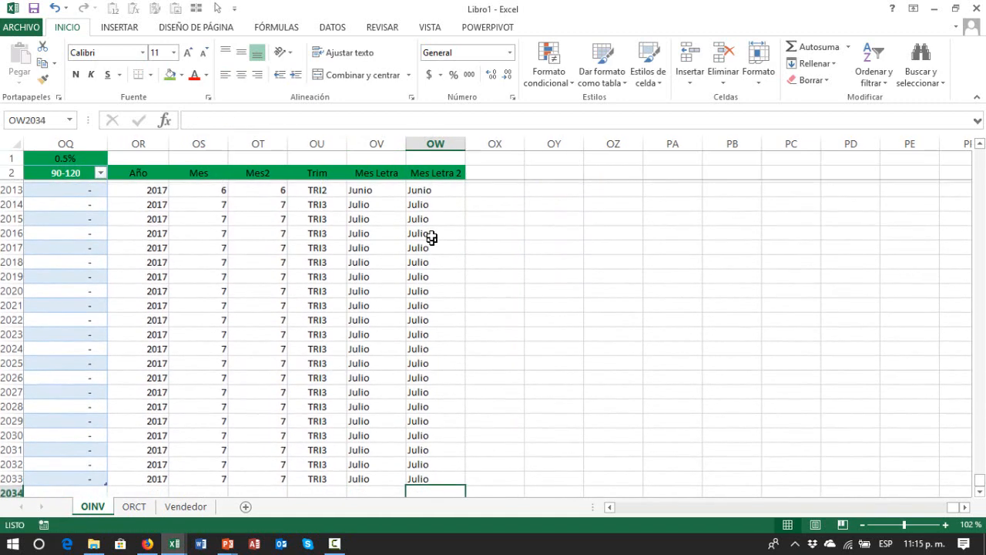
key(ctrl+Up)
key(ctrl+Up)
key(Down)
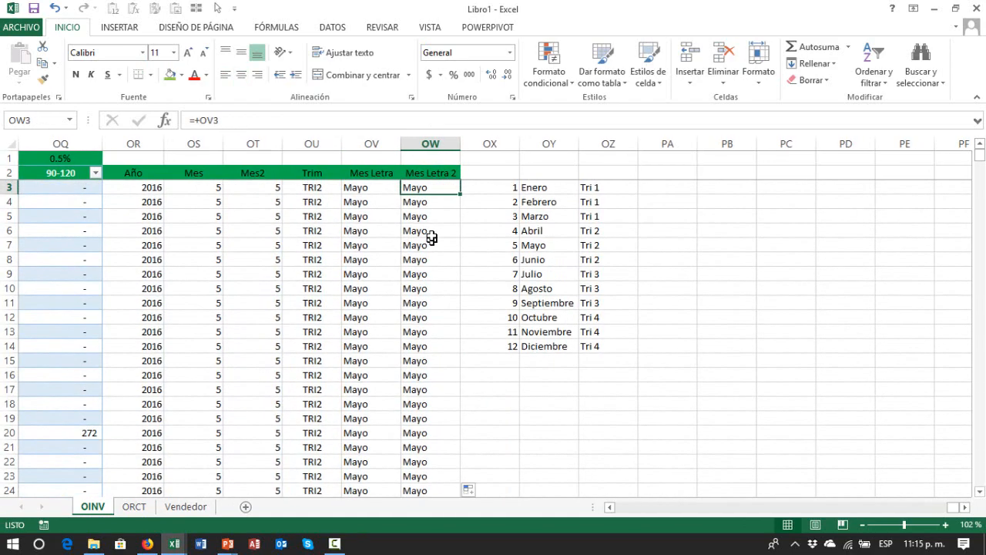
- Review the header row from Mes Letra 2 back to the DocEntry column at the start of the table
key(Up)
key(Left)
key(Left)
key(Left)
key(Left)
key(Left)
key(Left)
key(Left)
key(Left)
key(Left)
key(Left)
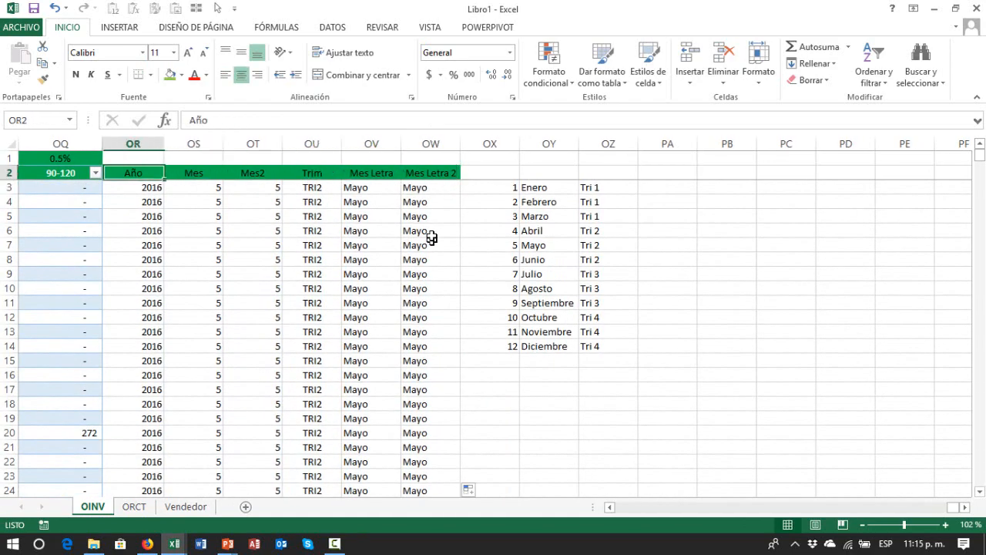
key(Left)
key(Left)
key(Right)
key(Right)
key(Right)
key(Right)
key(Right)
key(Right)
key(Right)
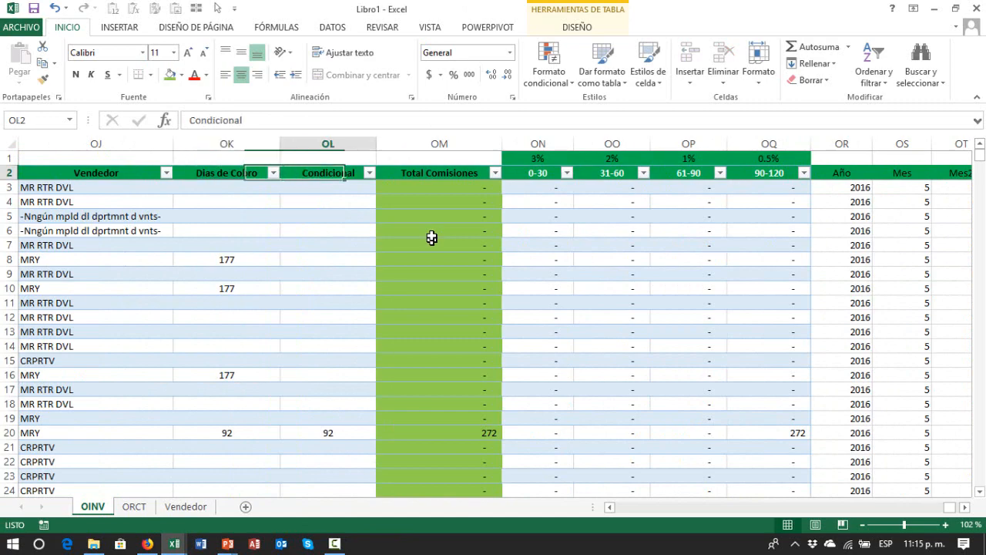
key(Left)
key(Left)
key(Left)
key(Left)
key(Left)
key(Left)
key(Left)
key(Home)
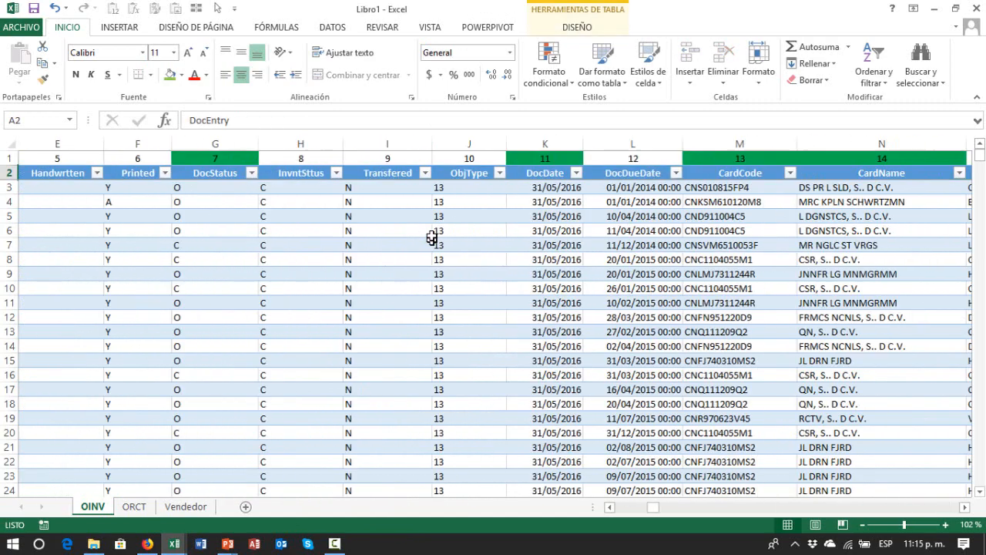
- Select the DocType through Printed columns from their headers down to the last data row
key(Right)
key(Right)
key(shift+Right)
key(shift+Right)
key(shift+Right)
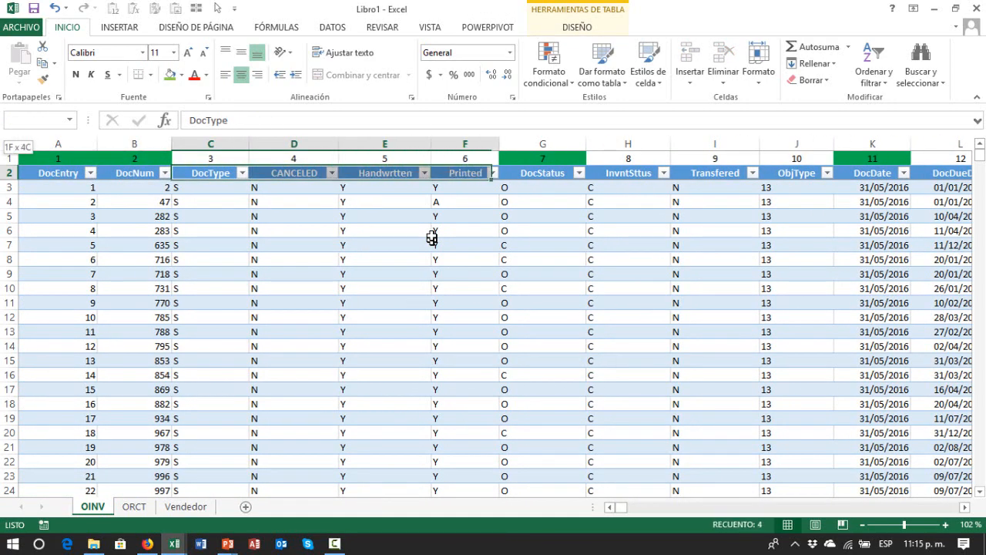
key(ctrl+shift+Down)
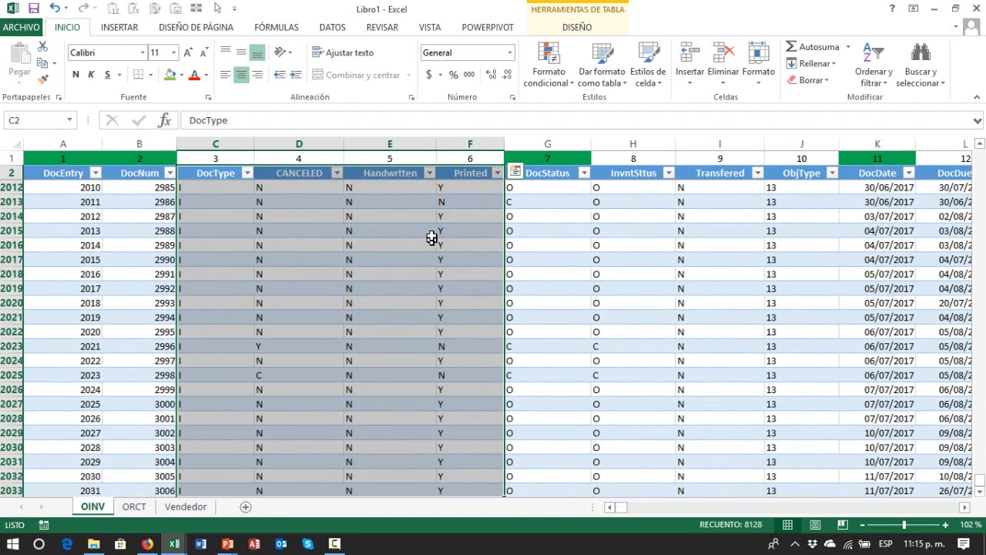
- Hide columns C to F, DocType through Printed, on the OINV sheet
click(382, 143)
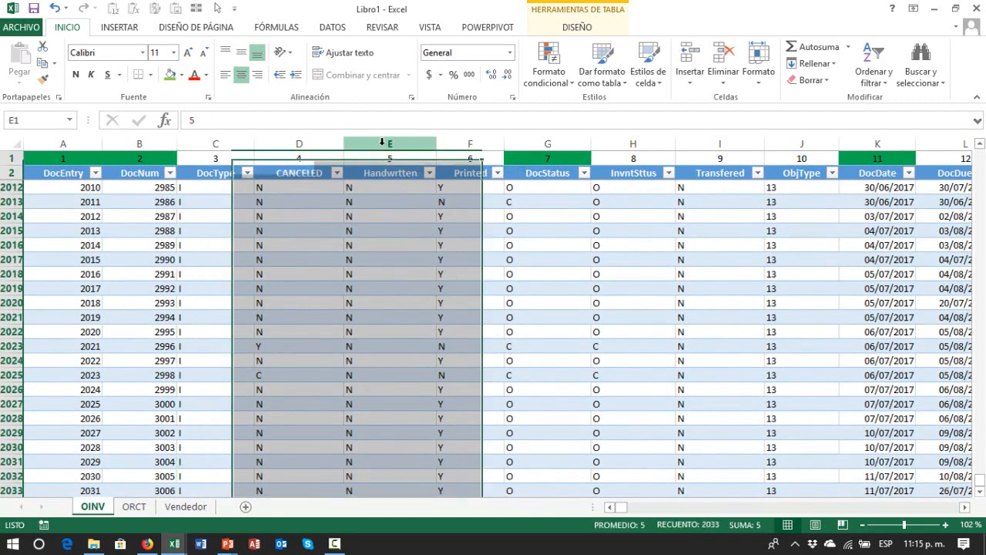
right_click(382, 144)
click(224, 145)
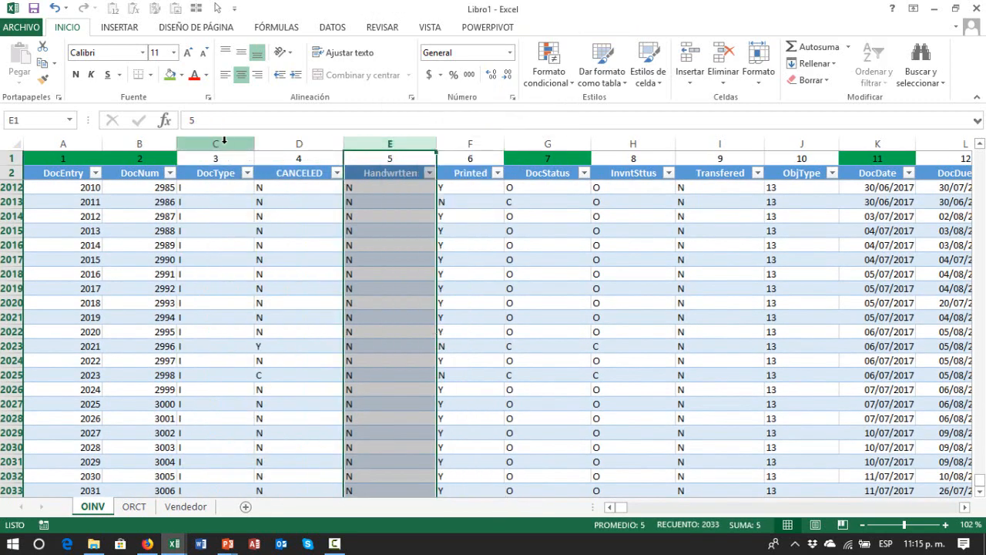
click(224, 143)
drag(269, 140, 460, 135)
right_click(465, 141)
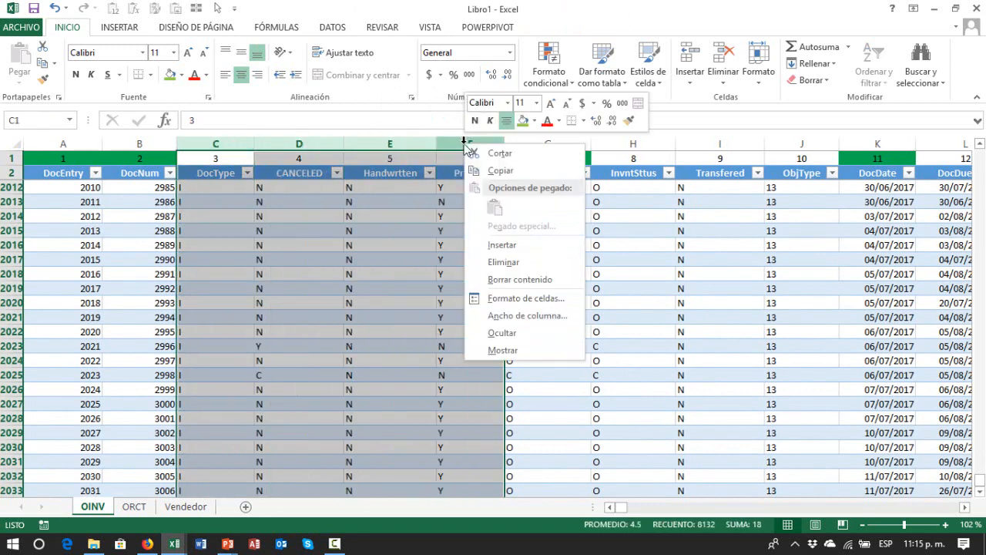
click(501, 332)
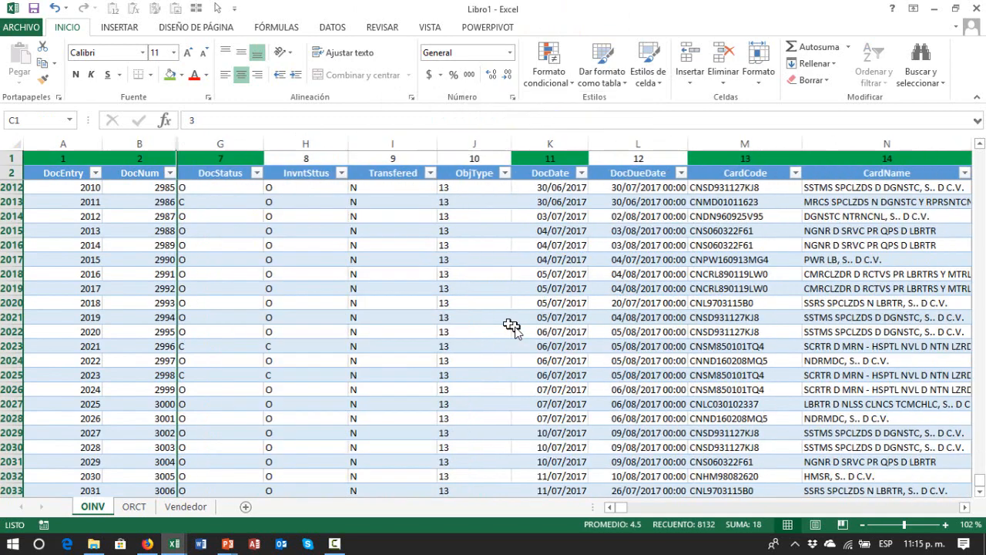
- Hide columns H to J, InvntSttus through ObjType, leaving the green-marked DocStatus column visible
click(359, 203)
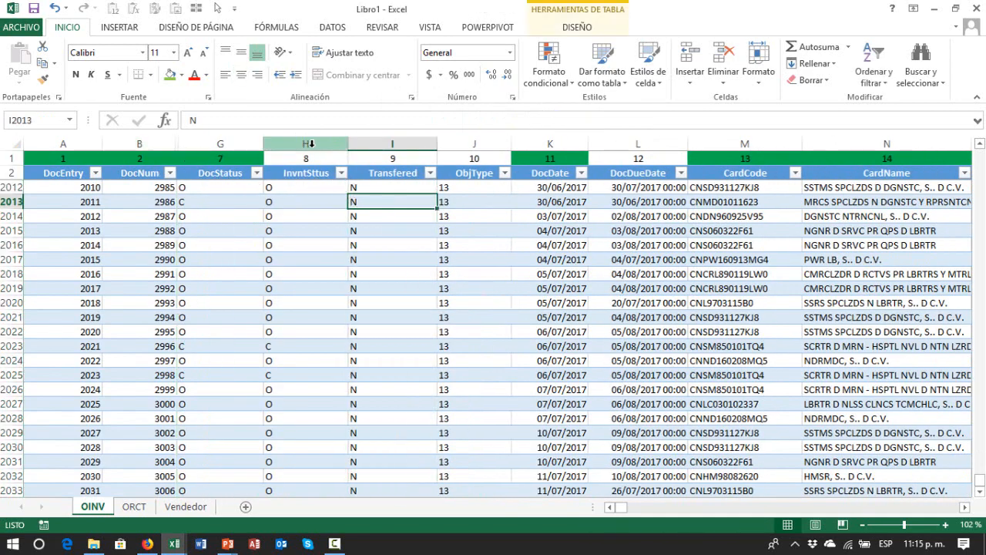
drag(328, 144, 461, 144)
click(461, 144)
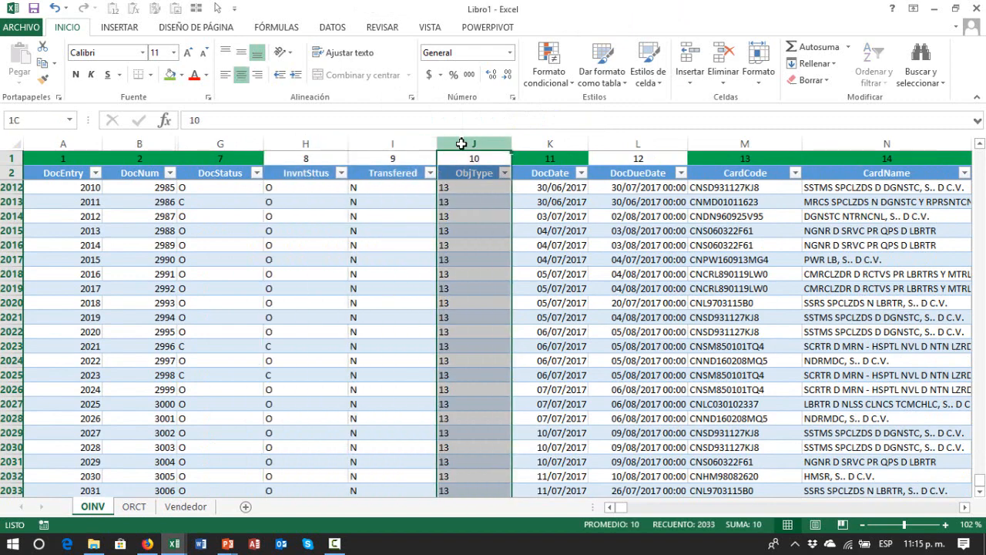
right_click(460, 144)
click(325, 152)
click(323, 146)
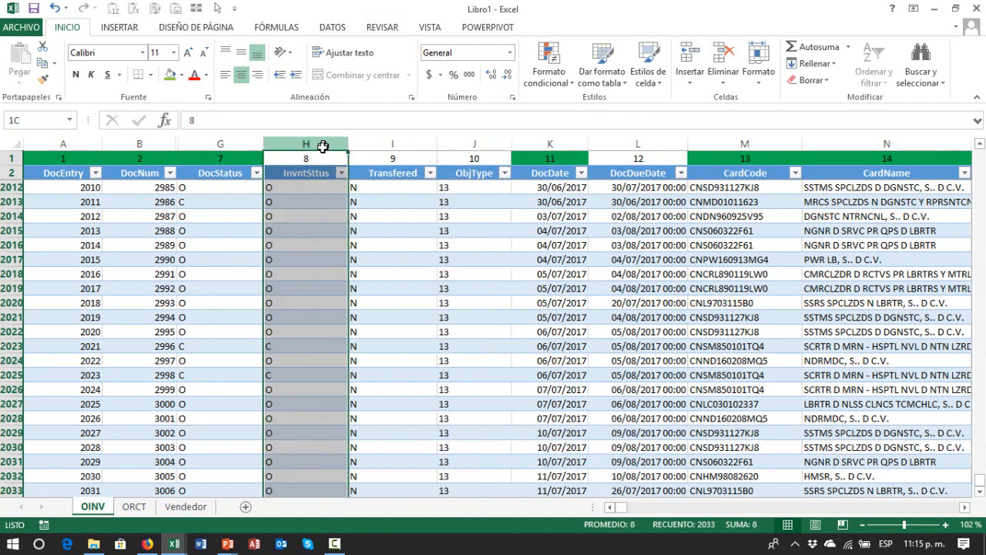
drag(323, 146, 458, 143)
right_click(459, 144)
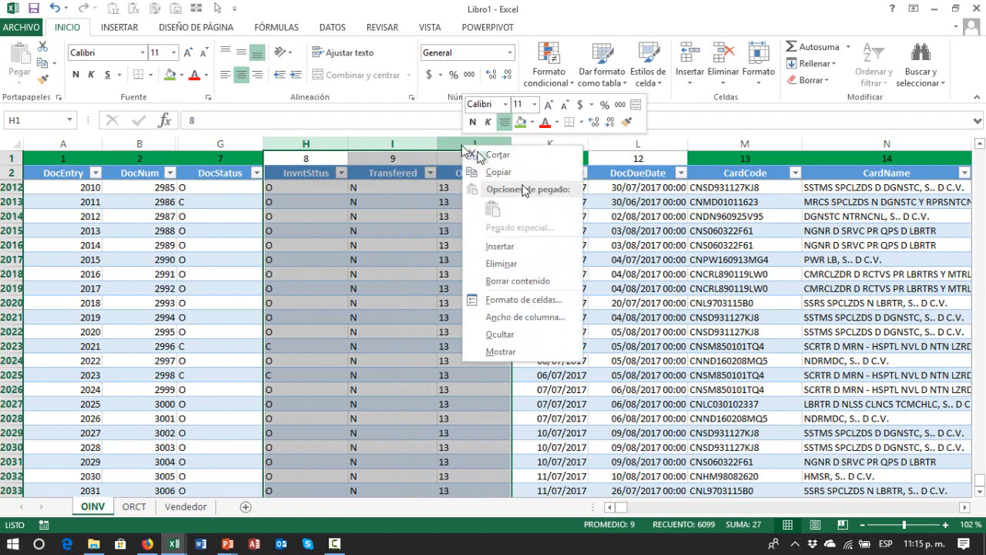
click(521, 332)
- Hide the DocDueDate column between DocDate and CardCode
click(398, 145)
right_click(398, 146)
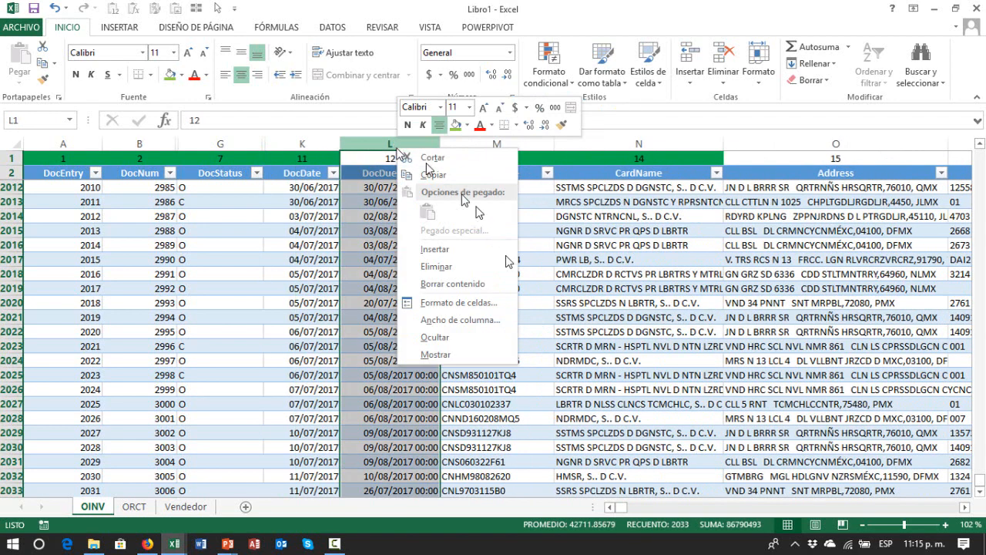
click(436, 338)
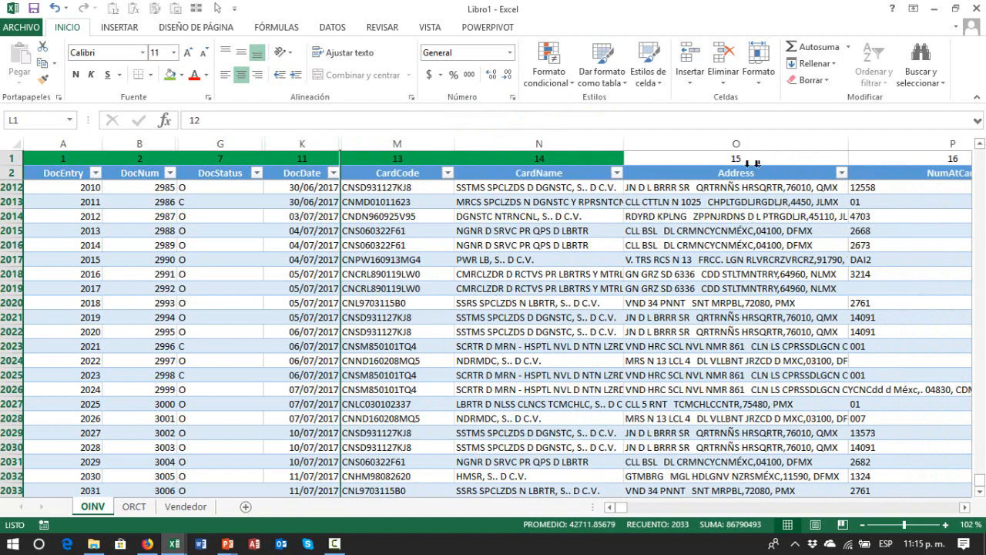
- Hide the unmarked columns from Address through U_U_FCobro, keeping only ReceiptNum and SlpCode visible among them
click(812, 279)
scroll(811, 278, right, 3)
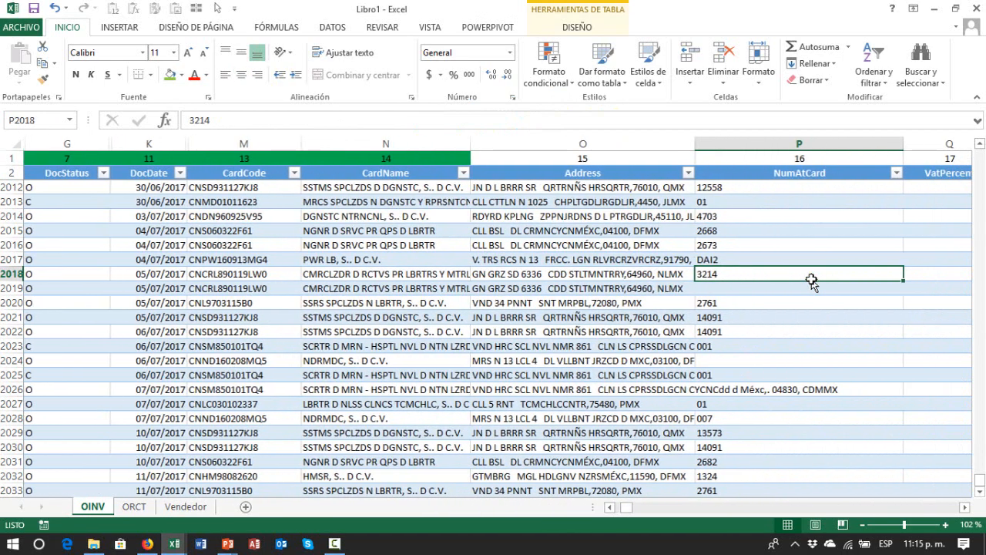
key(Up)
key(Up)
key(Up)
key(Up)
key(Up)
key(Up)
key(Up)
key(Up)
key(Up)
key(Up)
key(Up)
key(Up)
key(Up)
key(Up)
key(Up)
key(Up)
key(Up)
key(Up)
key(Up)
key(Up)
key(Up)
key(Up)
key(Up)
key(Up)
key(Up)
key(Up)
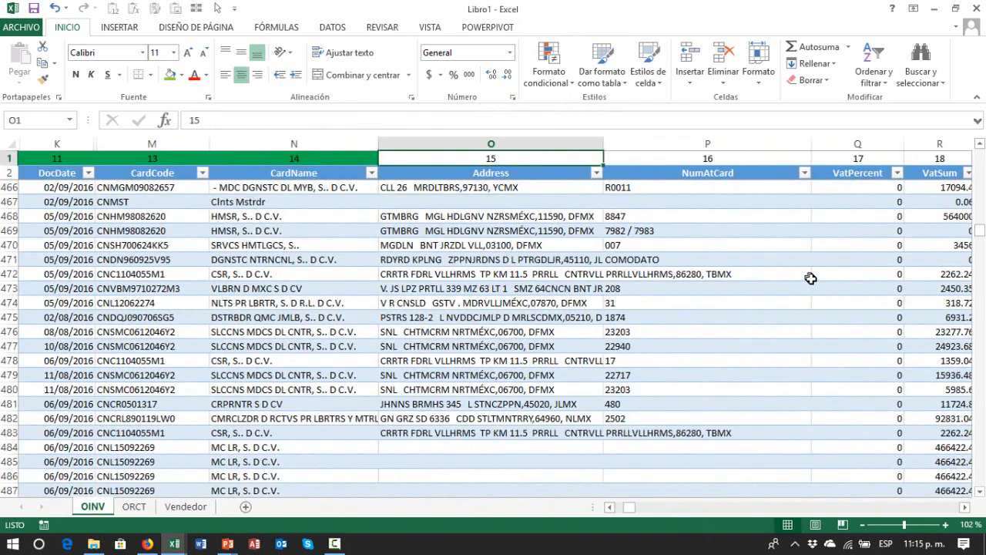
key(ctrl+Up)
key(shift+Right)
key(shift+Right)
key(shift+Right)
key(shift+Right)
key(shift+Right)
key(shift+Right)
key(shift+Right)
key(shift+Right)
key(shift+Right)
key(shift+Right)
key(shift+Right)
key(shift+Right)
key(shift+Right)
key(shift+Right)
key(shift+Right)
key(shift+Right)
key(shift+Right)
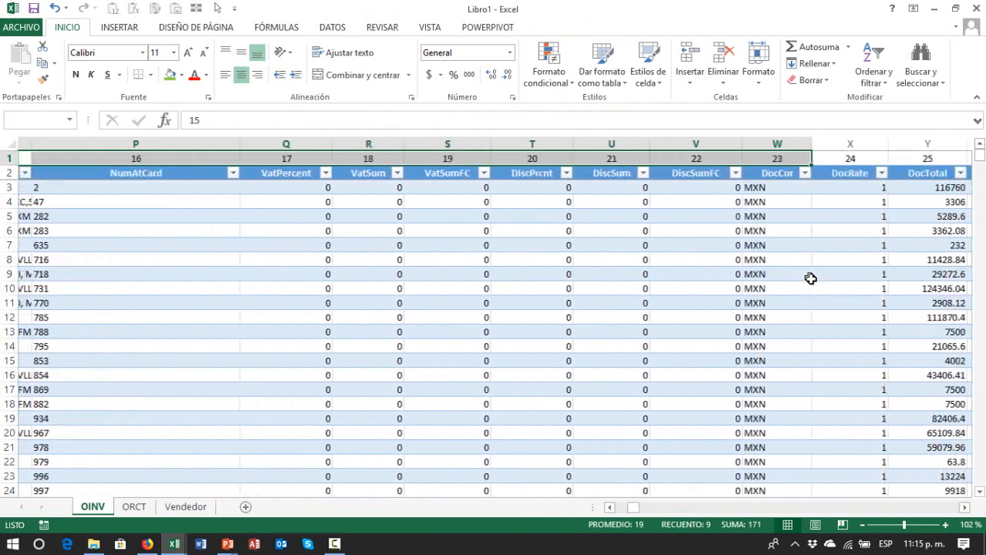
key(shift+Right)
key(shift+Right)
key(shift+Right)
key(shift+Right)
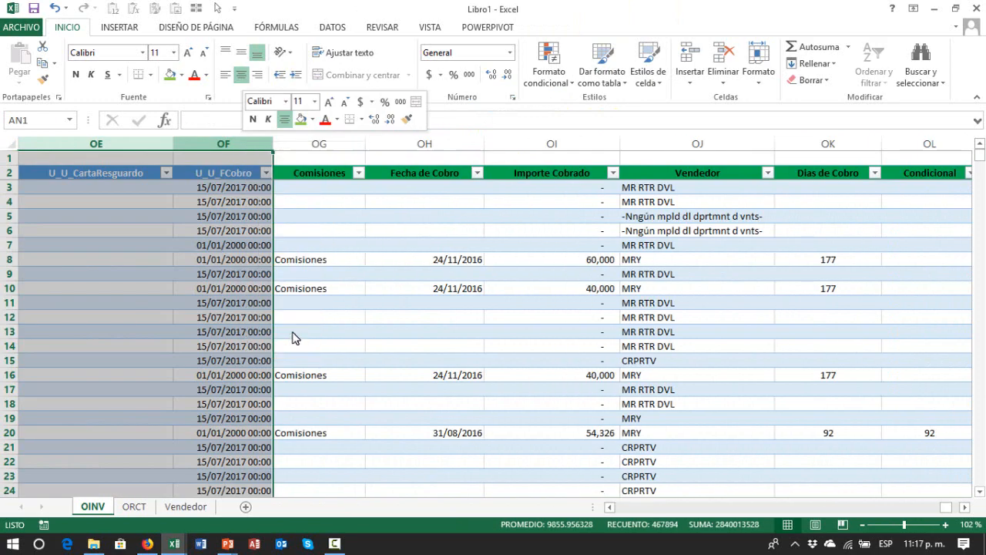
scroll(288, 332, right, 2)
click(476, 301)
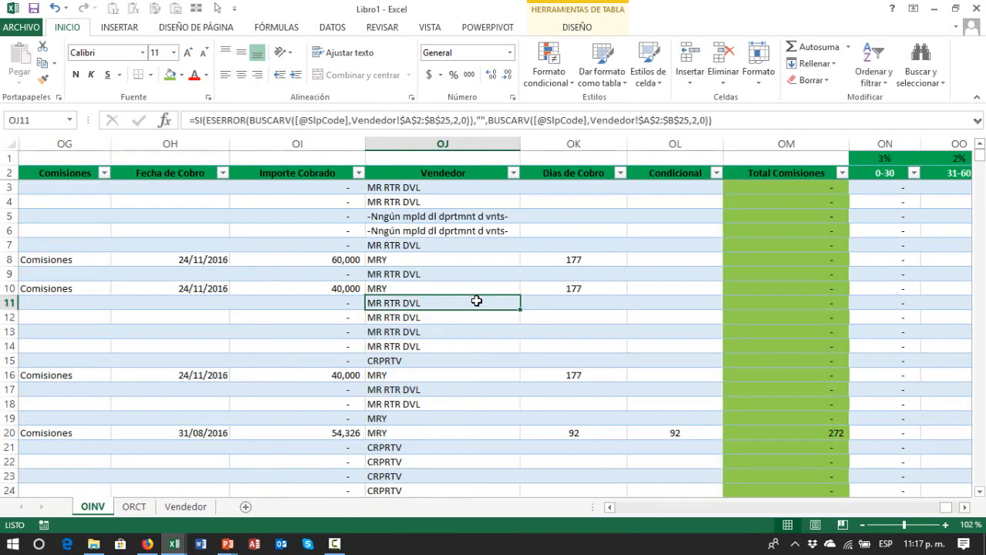
- Review the remaining visible columns from Vendedor back to the DocEntry header at the start of the table
key(Up)
key(Up)
key(Up)
key(Up)
key(Up)
key(Up)
key(Up)
key(Up)
key(Up)
key(Up)
key(Left)
key(Left)
key(Left)
key(Left)
key(Left)
key(Left)
key(Left)
key(Left)
key(Left)
key(Left)
key(Left)
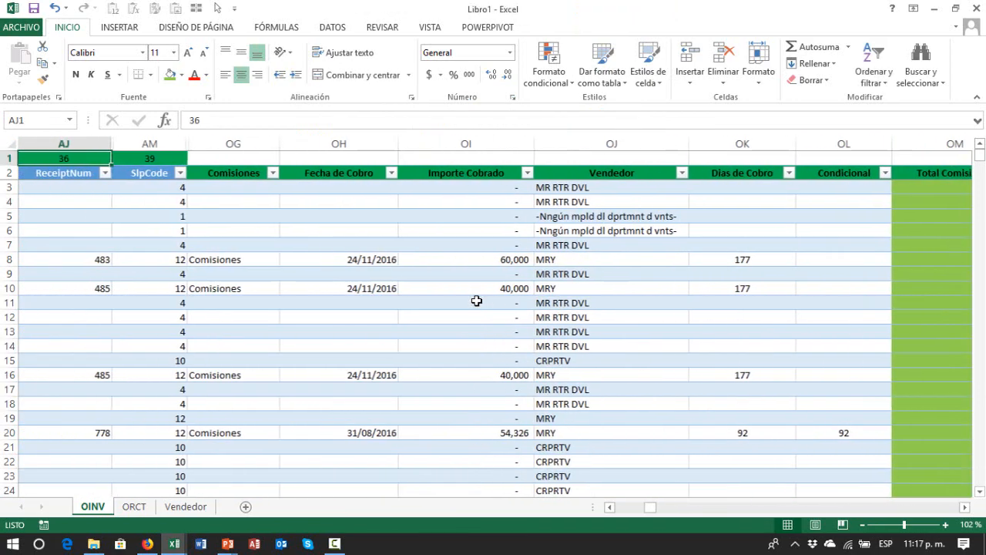
key(Down)
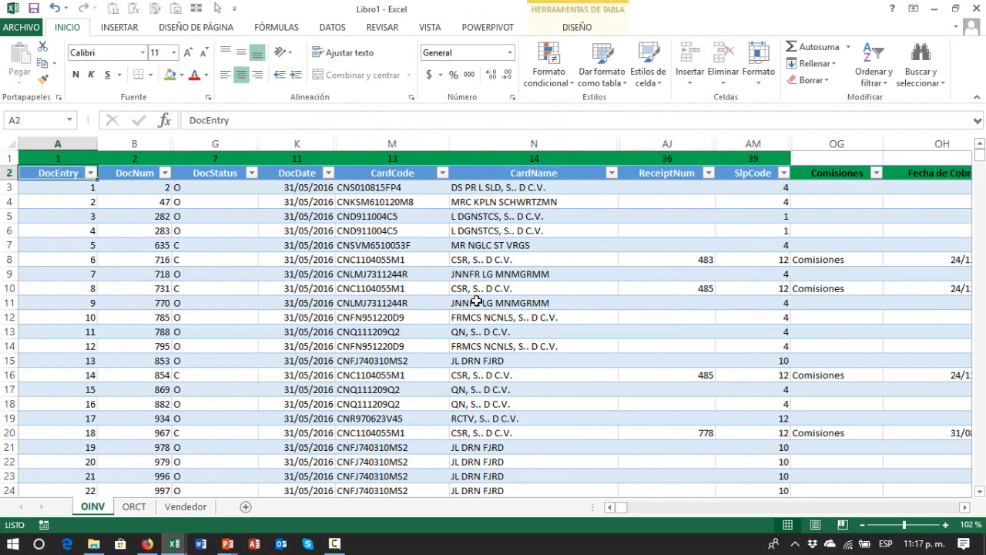
- Review the header row from DocEntry out to the month lookup list beside Mes Letra 2 and return to the table's start
key(Right)
key(Right)
key(Right)
key(Right)
key(Right)
key(Right)
key(Right)
key(Right)
key(Right)
key(Right)
key(Right)
key(Right)
key(Right)
key(Right)
key(Right)
key(Right)
key(Right)
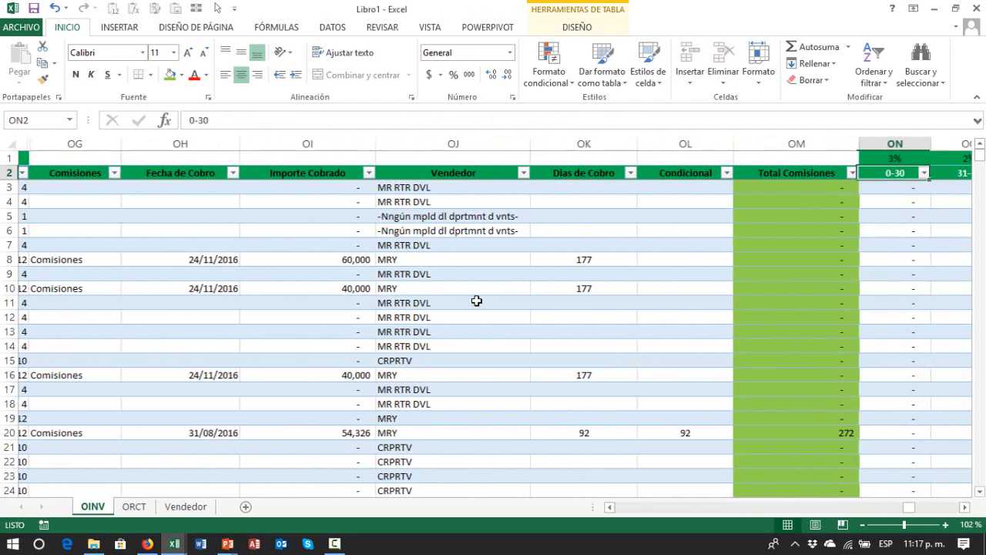
key(Right)
key(Right)
key(Right)
key(Right)
key(Right)
key(Right)
key(Right)
key(Right)
key(Right)
key(Right)
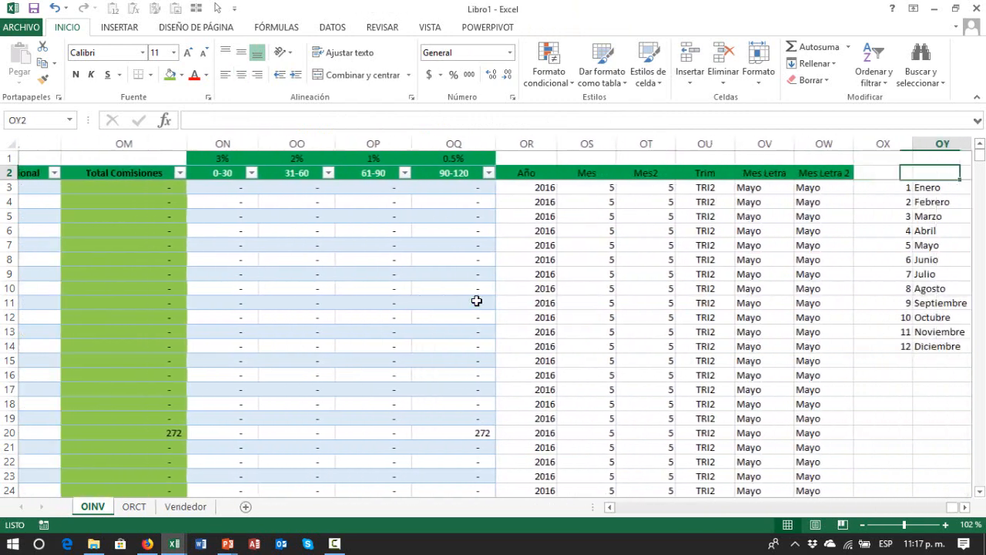
key(Left)
key(Left)
key(Left)
key(Left)
key(Left)
key(Left)
key(Left)
key(Left)
key(Left)
key(Left)
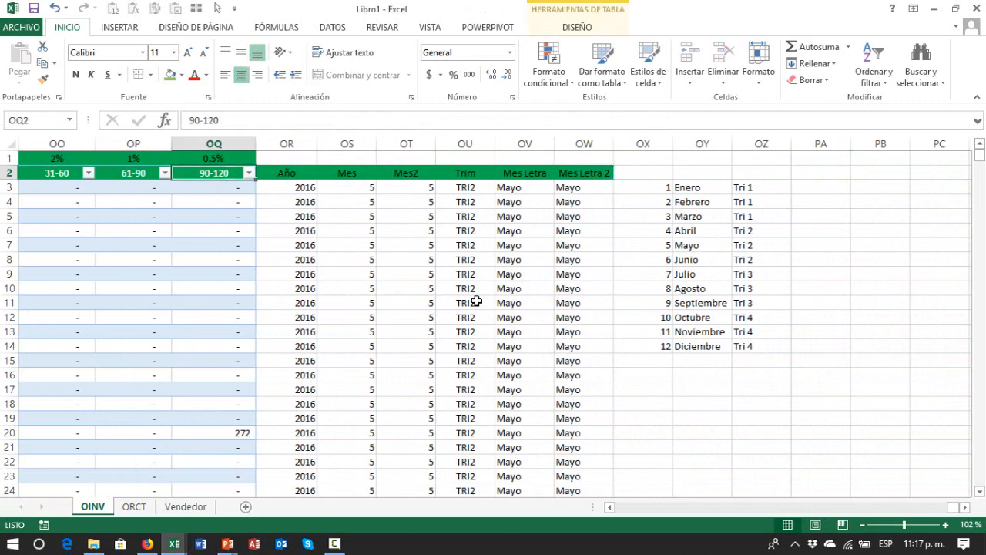
key(ctrl+Left)
- Check the visible headers from DocNum across to the 0-30 commission column and return to DocEntry
key(Right)
key(Right)
key(Right)
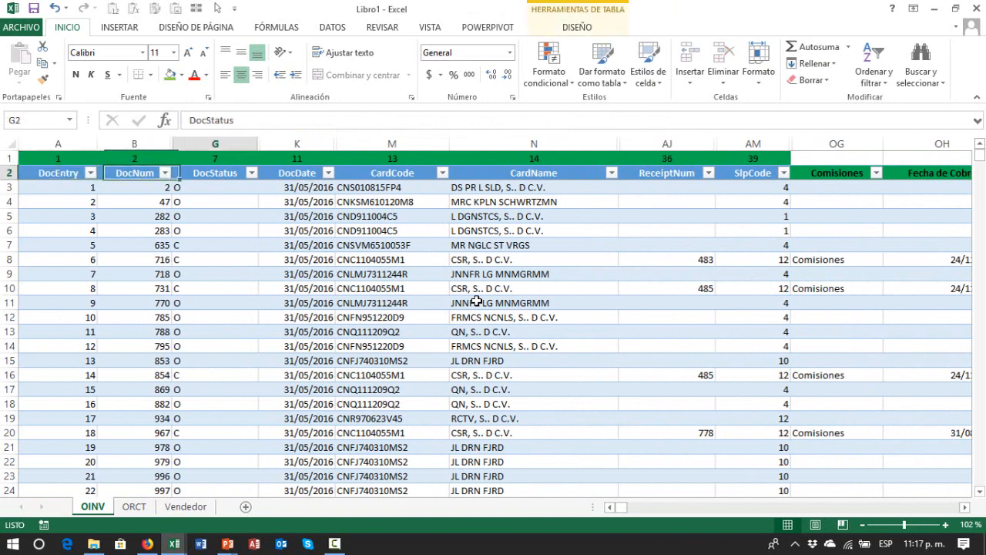
key(Right)
key(Right)
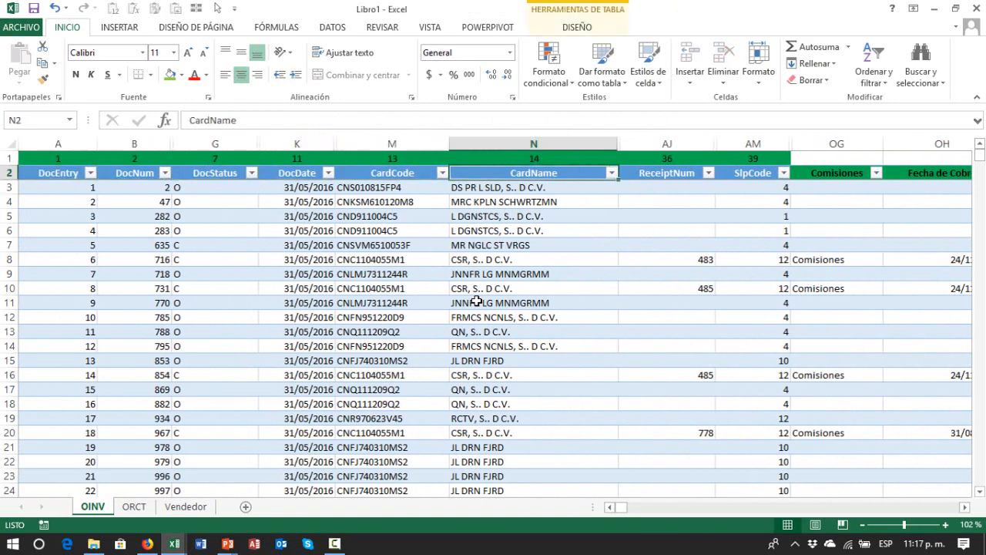
key(Right)
key(Right)
key(Right)
key(Right)
key(Right)
key(Right)
key(Right)
key(Right)
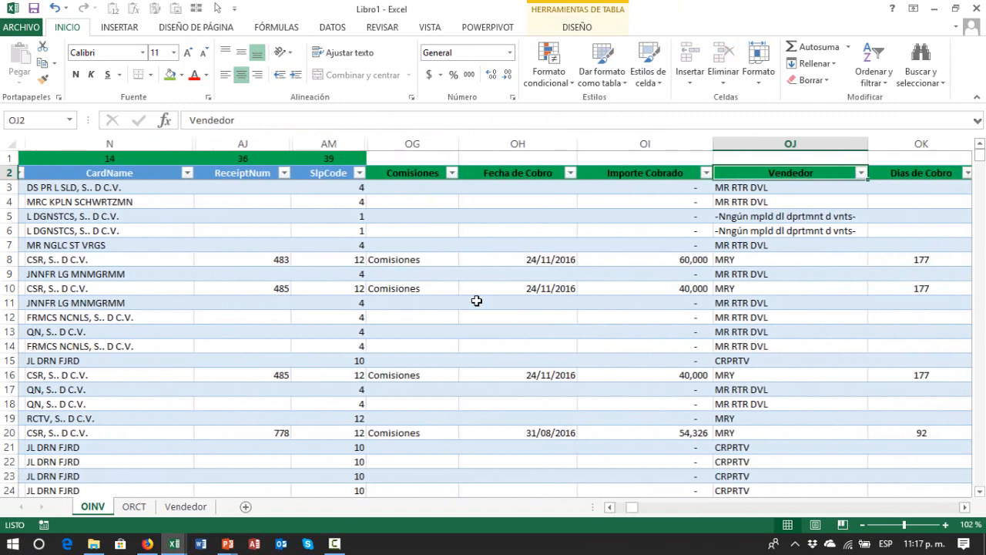
key(Right)
key(Right)
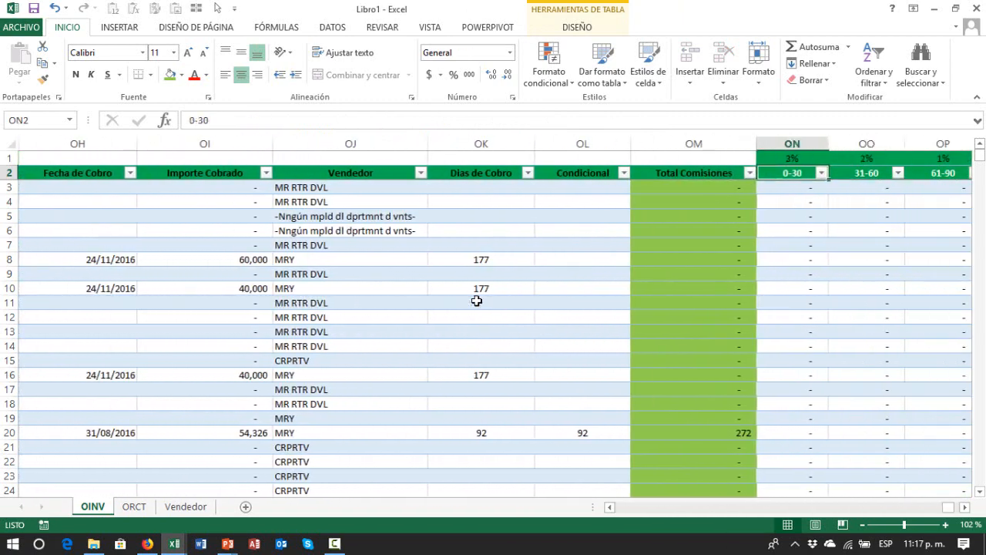
key(Left)
key(Left)
key(Left)
key(Left)
key(Left)
key(Home)
- Switch to the PowerPoint slide show to read the OBJETIVOS ESPECIFICOS, and return to the Libro1 workbook in Excel
key(alt+Tab)
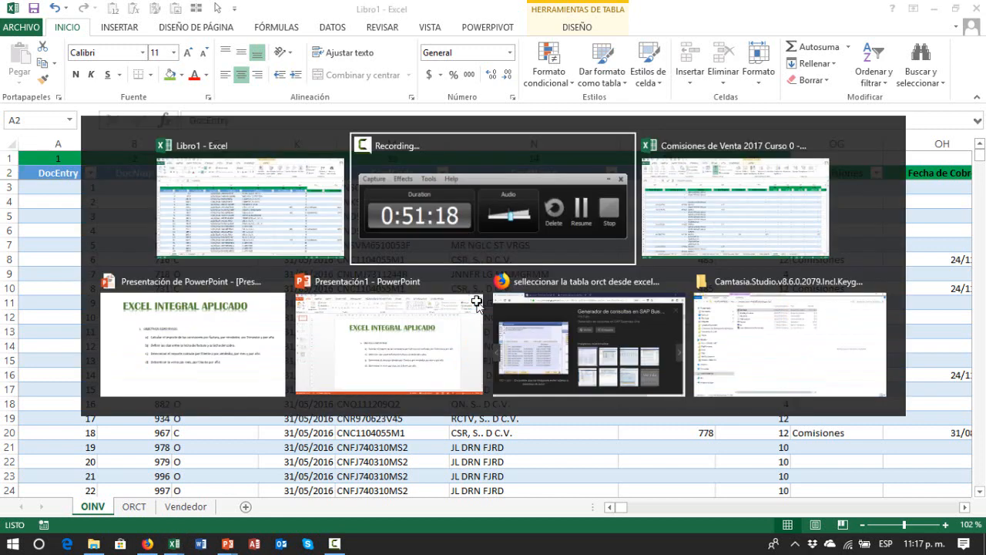
key(alt+Tab)
key(alt+Tab)
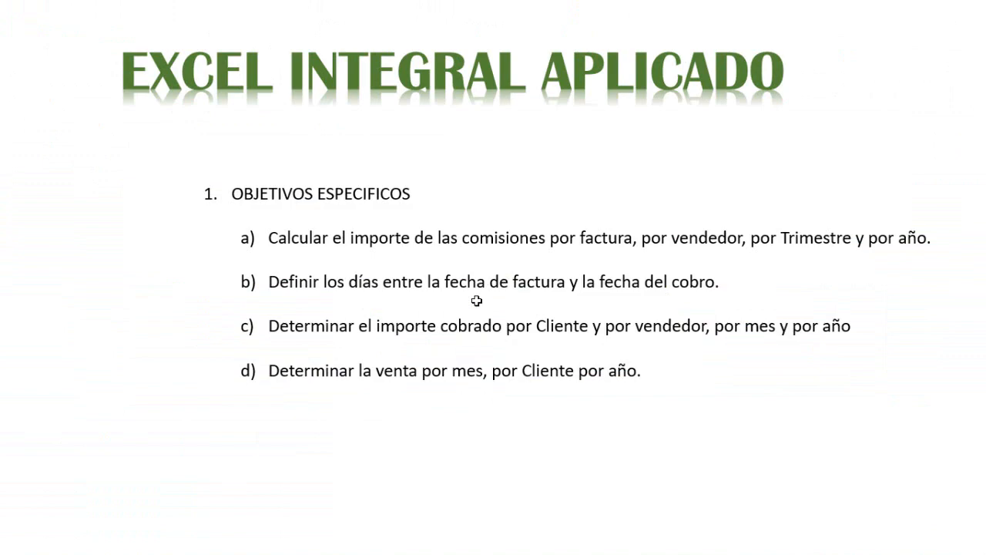
key(alt+Tab)
- Select the whole OINV table from the DocEntry header in A2 through the Mes Letra 2 column down to row 2033
key(Up)
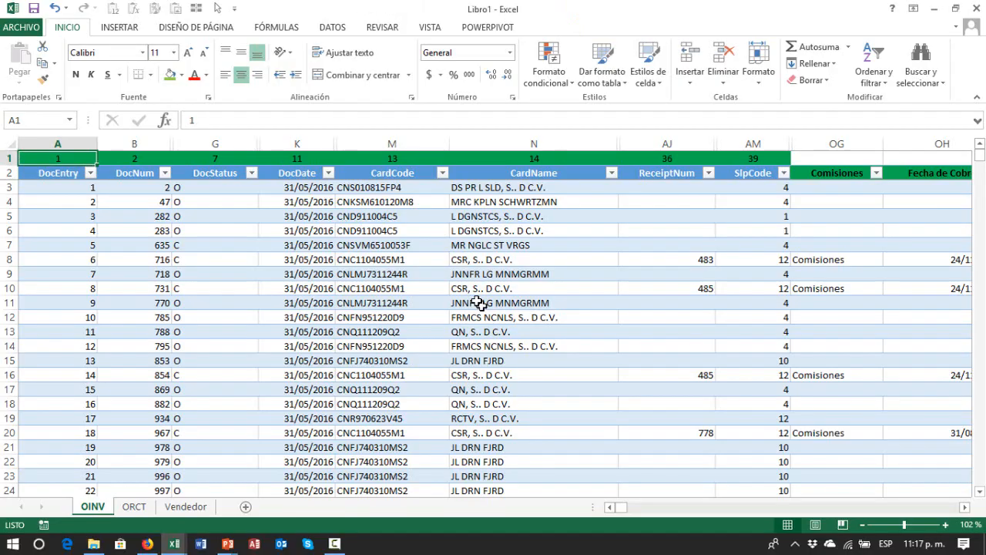
key(Down)
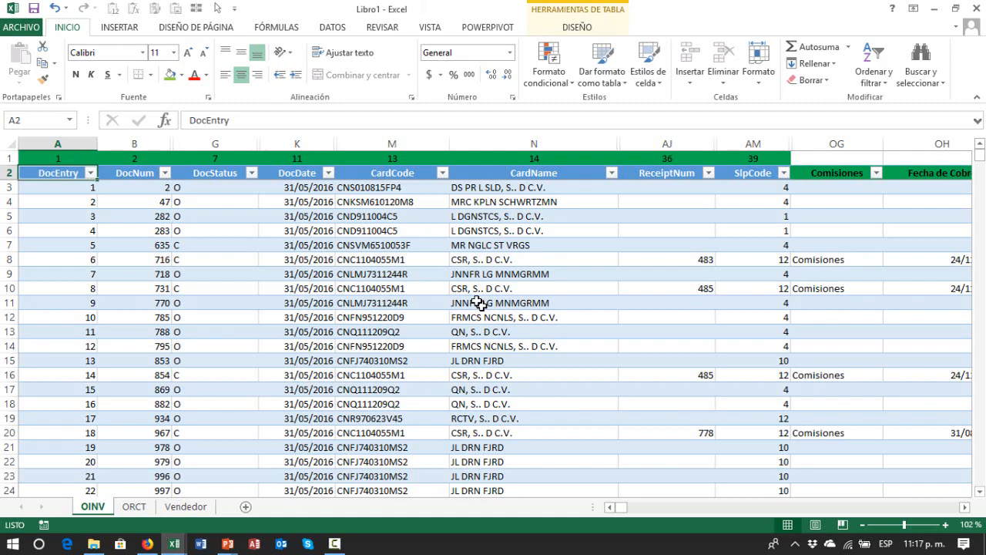
key(shift+Right)
key(ctrl+shift+Right)
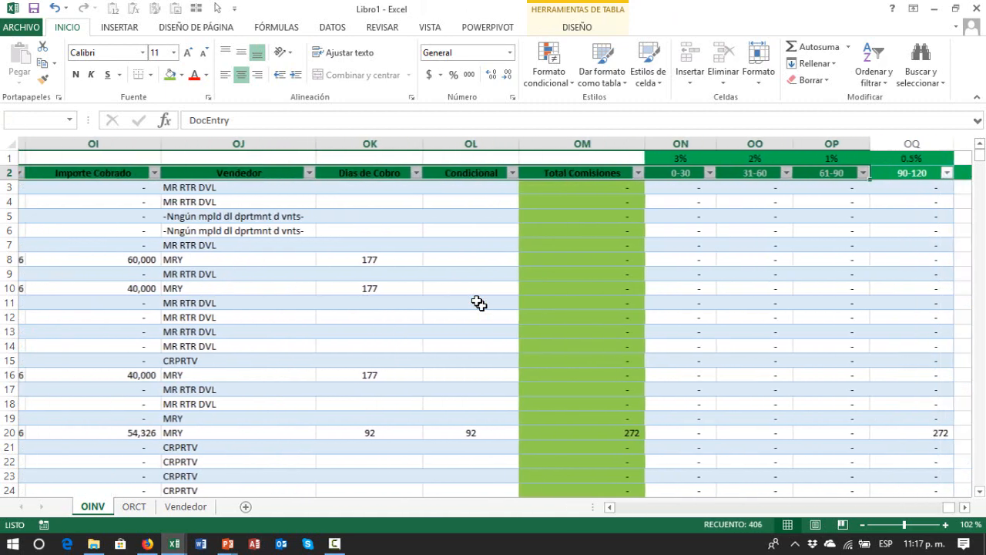
key(shift+Right)
key(shift+Right)
key(shift+Right)
key(shift+Right)
key(shift+Right)
key(shift+Left)
key(shift+Left)
key(shift+Left)
key(shift+Left)
key(shift+Left)
key(shift+Left)
key(shift+Left)
key(shift+Left)
key(shift+Right)
key(shift+Right)
key(shift+Right)
key(shift+Right)
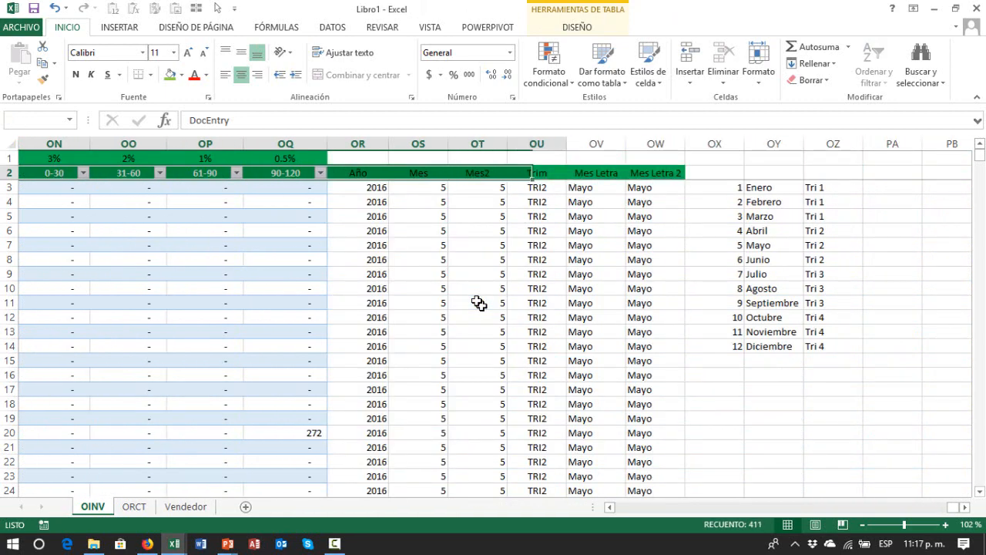
key(ctrl+shift+Down)
scroll(479, 303, down, 2)
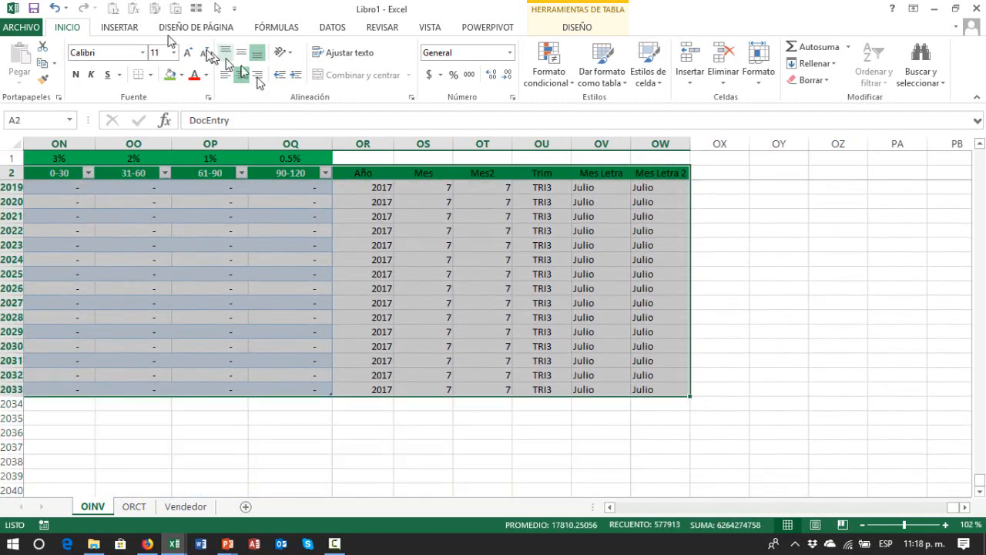
- Create a PivotTable from the range OINV!$A$2:$OW$2033 on a new worksheet
click(125, 32)
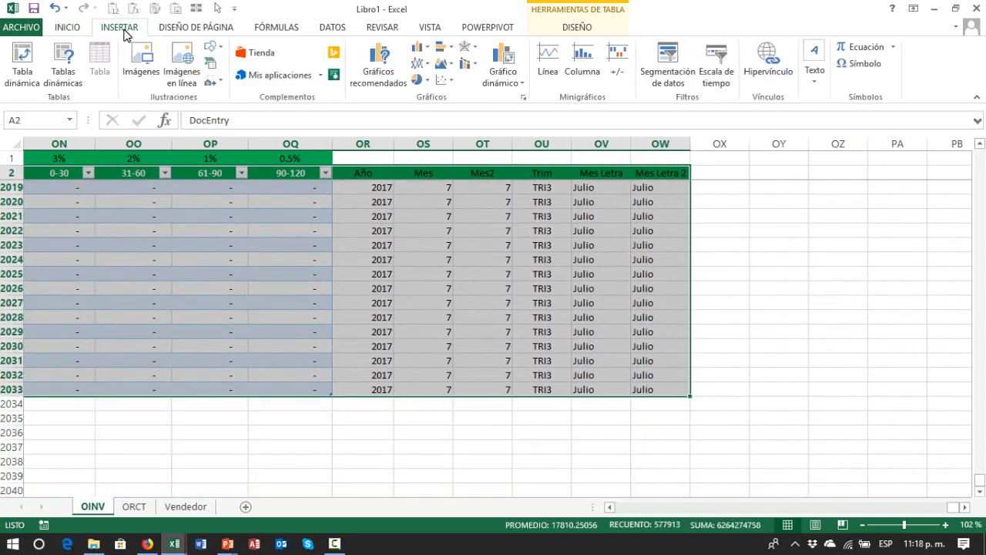
click(23, 63)
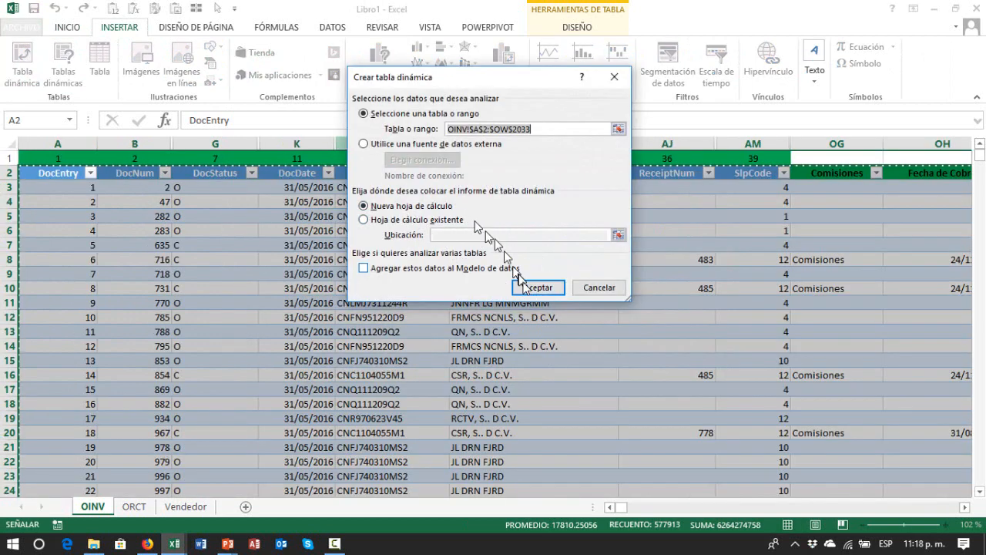
click(536, 288)
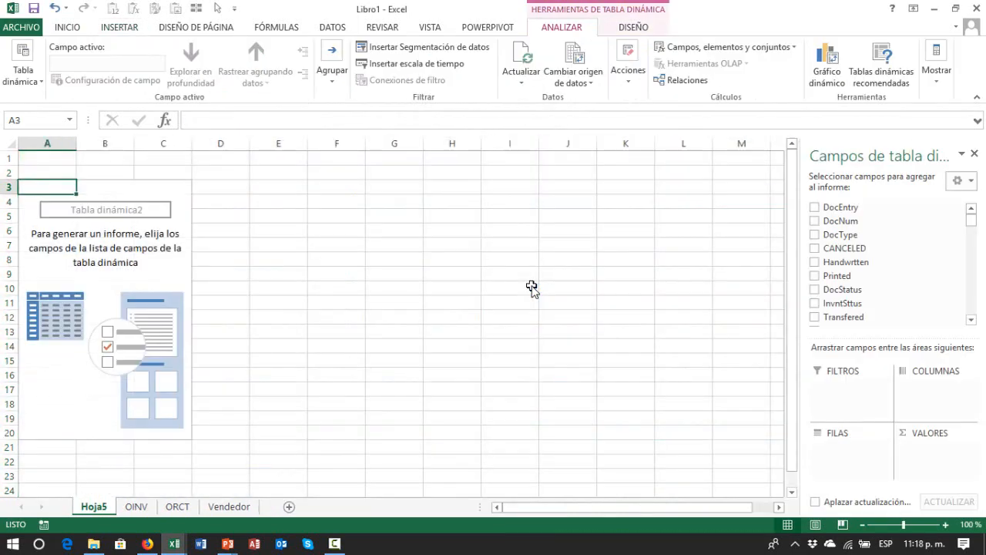
click(377, 287)
key(Home)
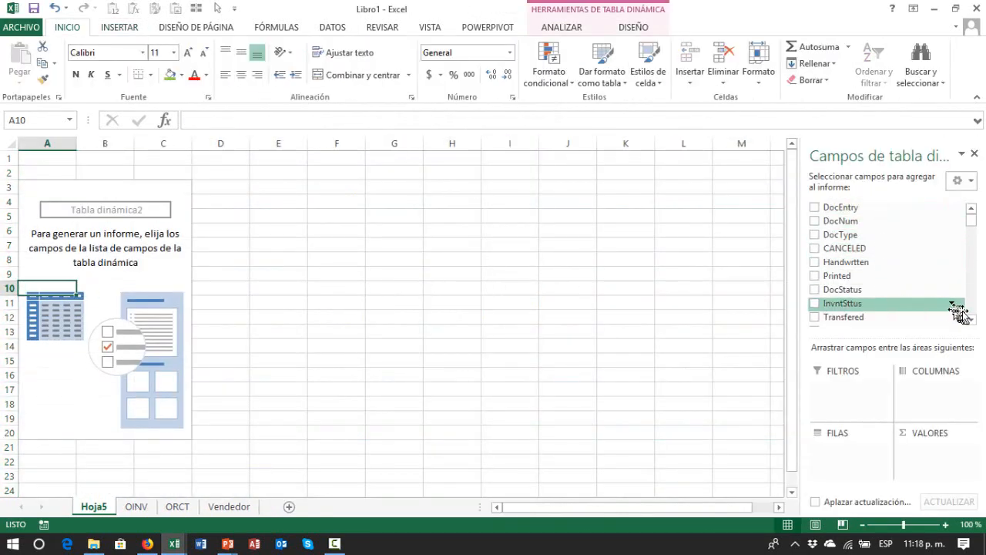
- Browse the pivot field list to its last field, Mes Letra 2, and back up to the commission fields
drag(972, 321, 972, 320)
drag(973, 239, 975, 320)
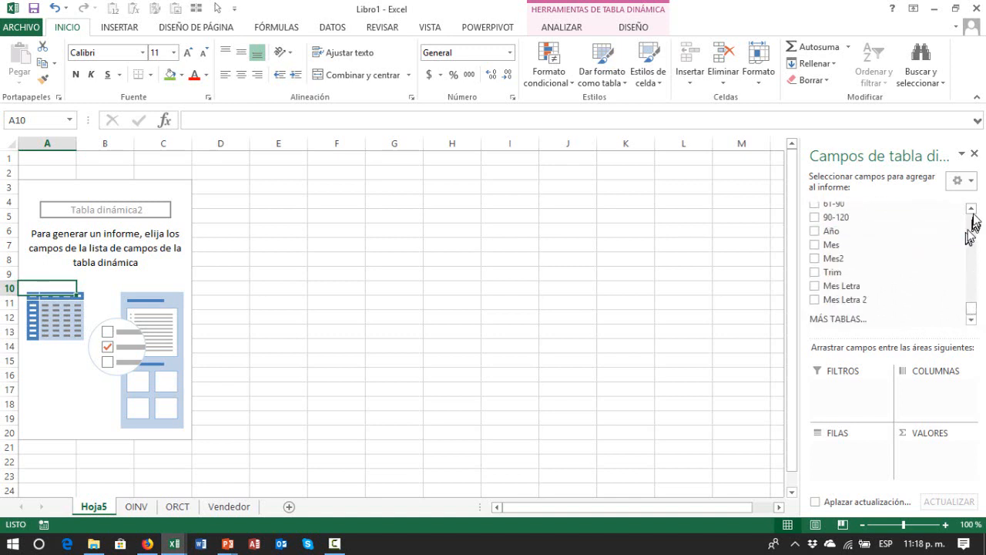
drag(972, 210, 973, 211)
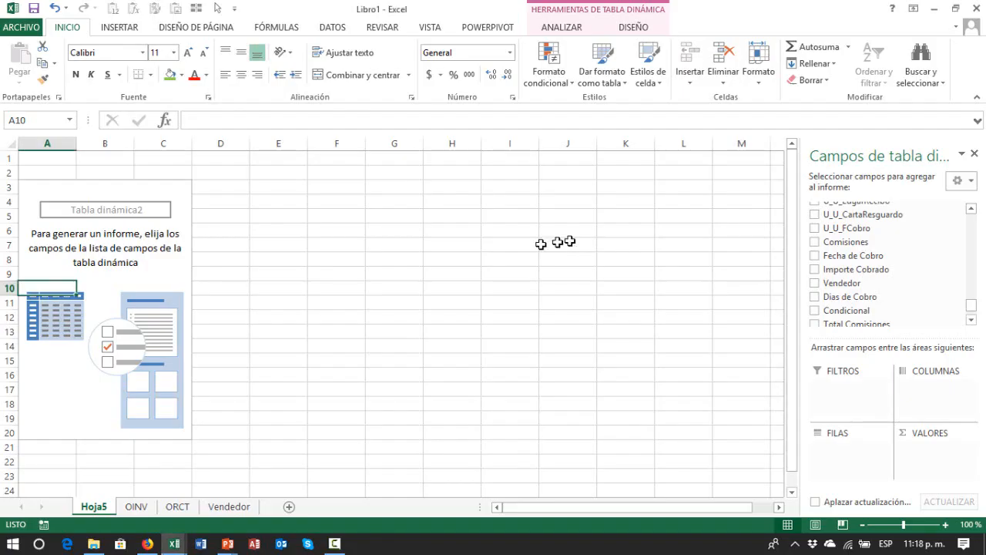
click(297, 285)
key(Home)
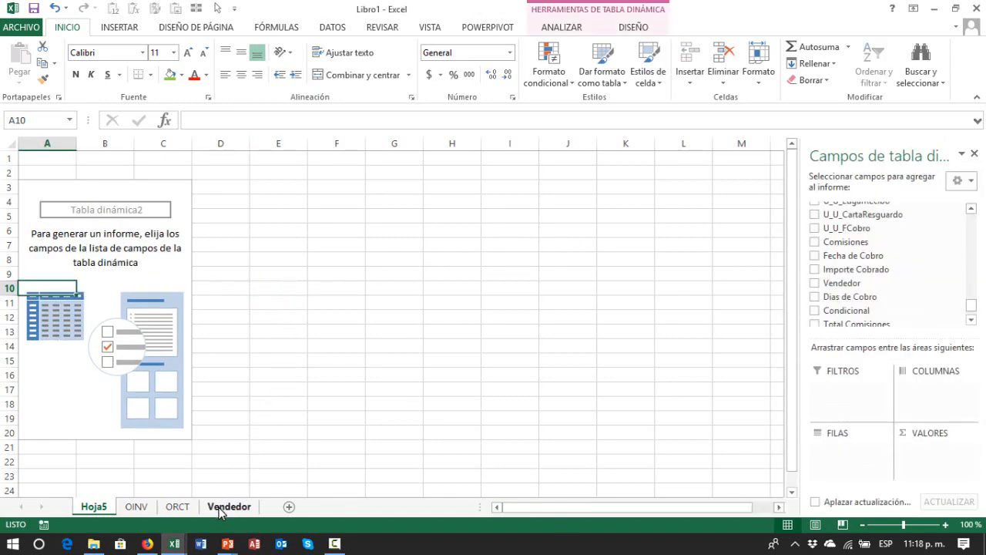
- Check the first DocNum and DocEntry values on the OINV sheet, and return to the pivot sheet Hoja5
click(136, 506)
click(137, 396)
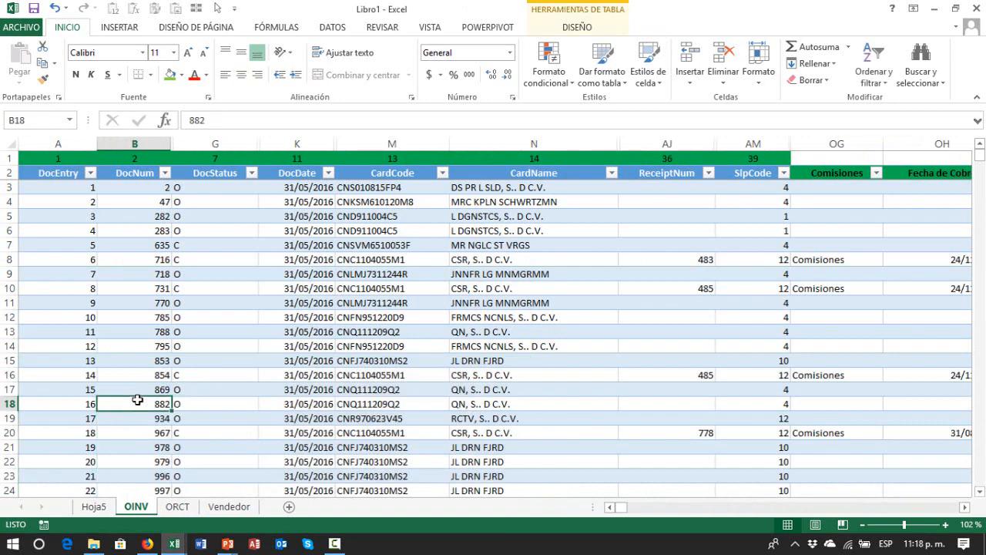
key(ctrl+Up)
key(Left)
key(Right)
key(Down)
key(Down)
key(Up)
key(Up)
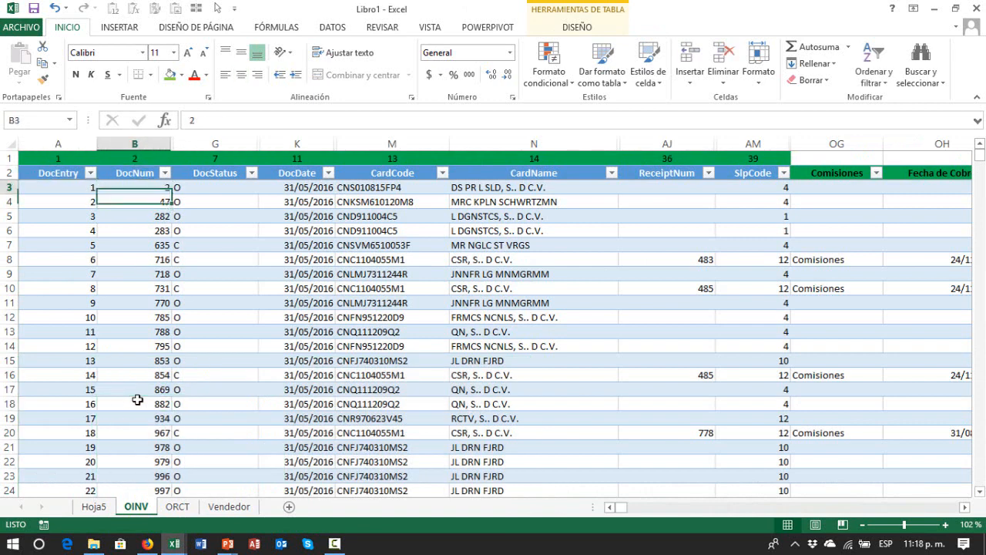
key(Left)
key(Right)
key(Down)
key(Down)
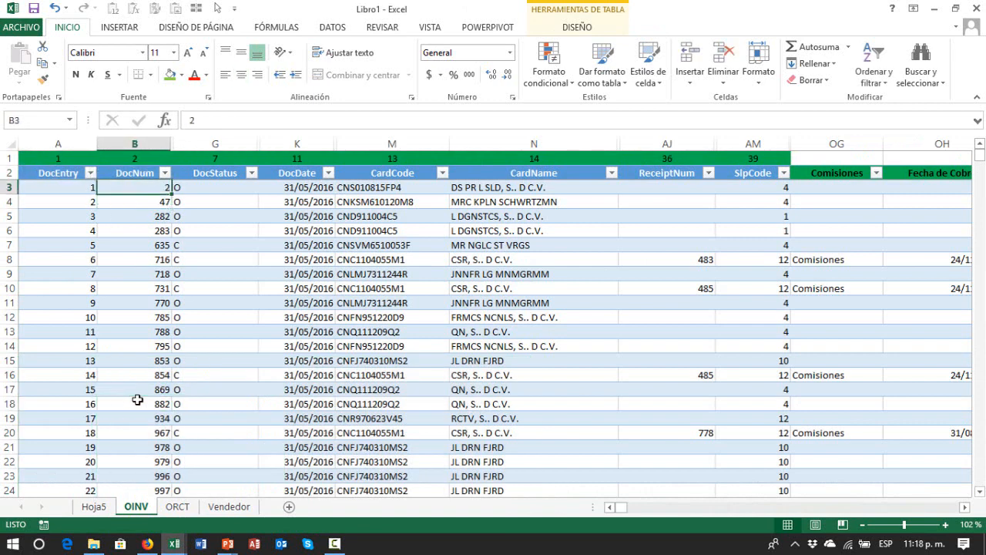
key(Up)
key(Up)
click(93, 506)
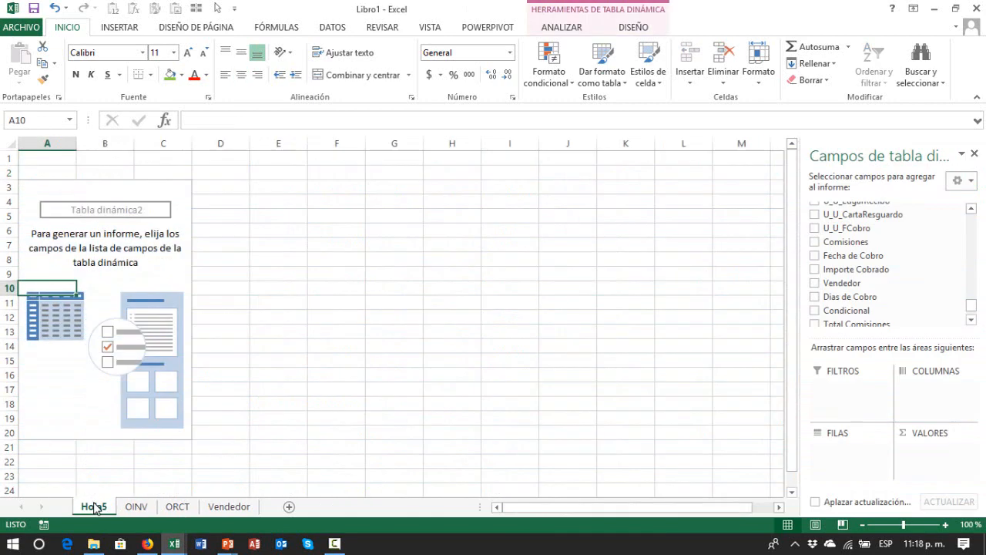
- Add the DocNum field to the rows area of the pivot table
drag(977, 302, 971, 193)
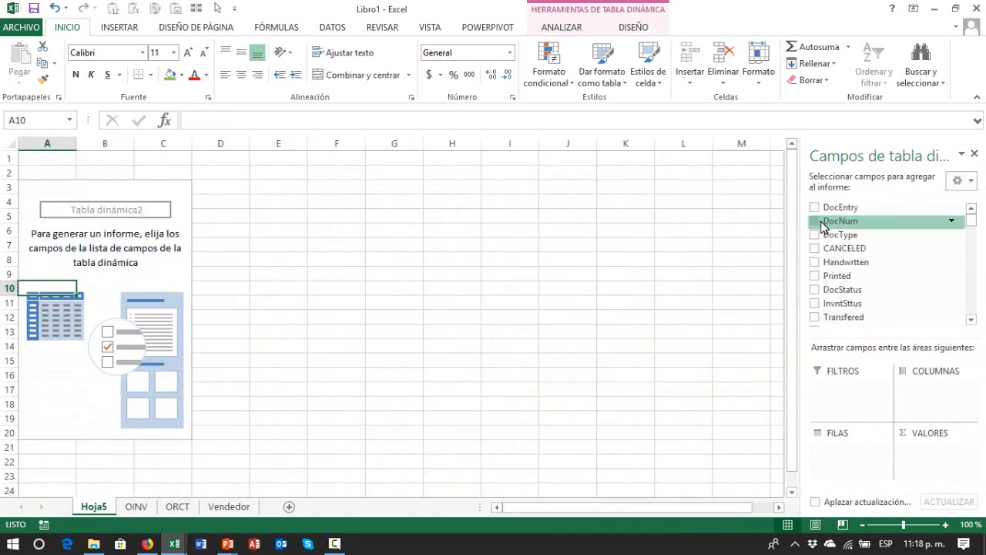
drag(822, 225, 855, 454)
click(459, 323)
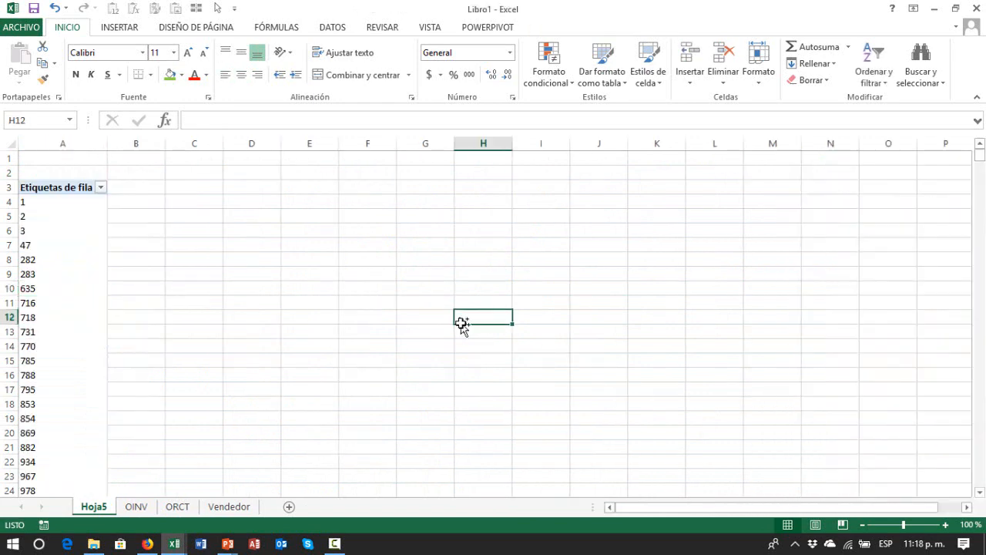
key(Home)
key(Up)
key(Up)
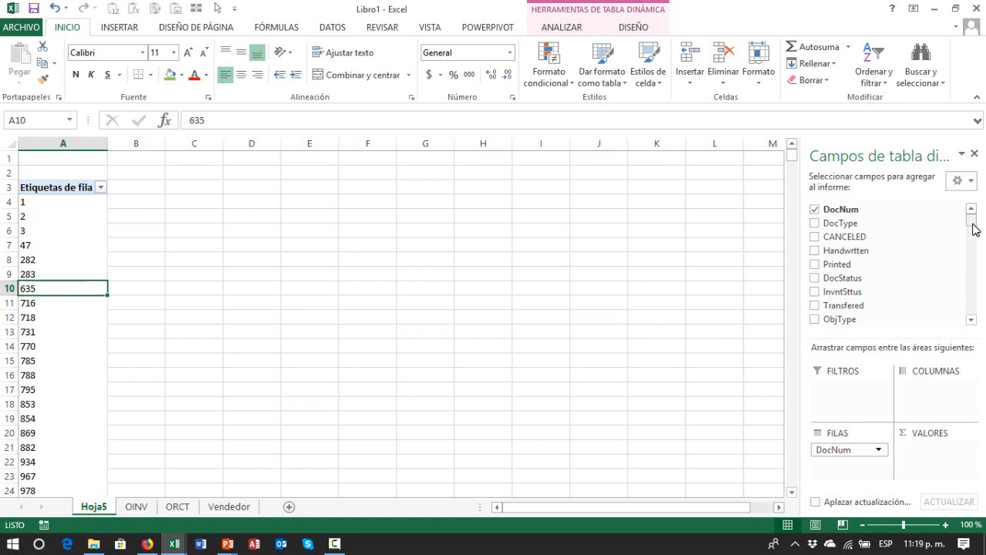
- Add the Comisiones field to the pivot table as a report filter
drag(973, 225, 980, 308)
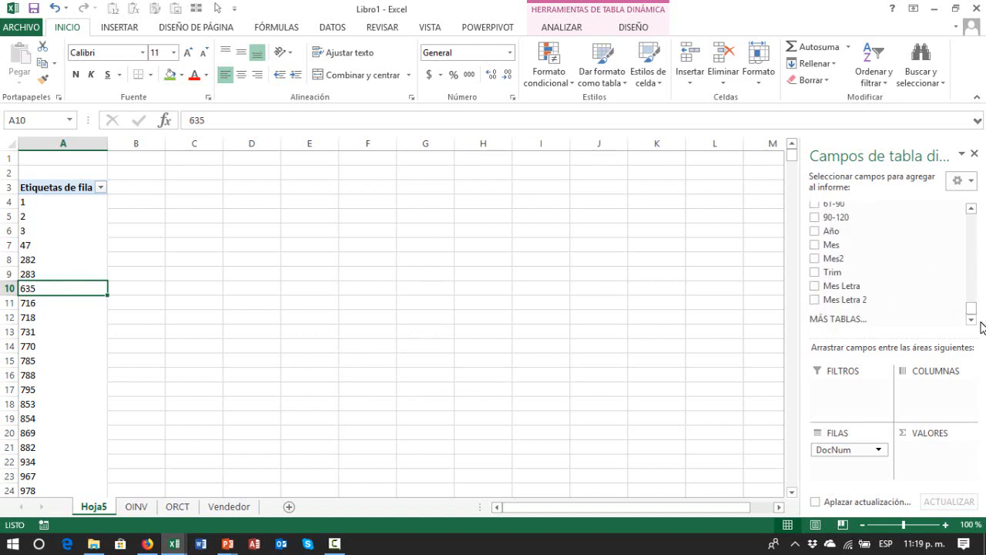
drag(973, 213, 880, 235)
drag(881, 278, 857, 399)
click(185, 201)
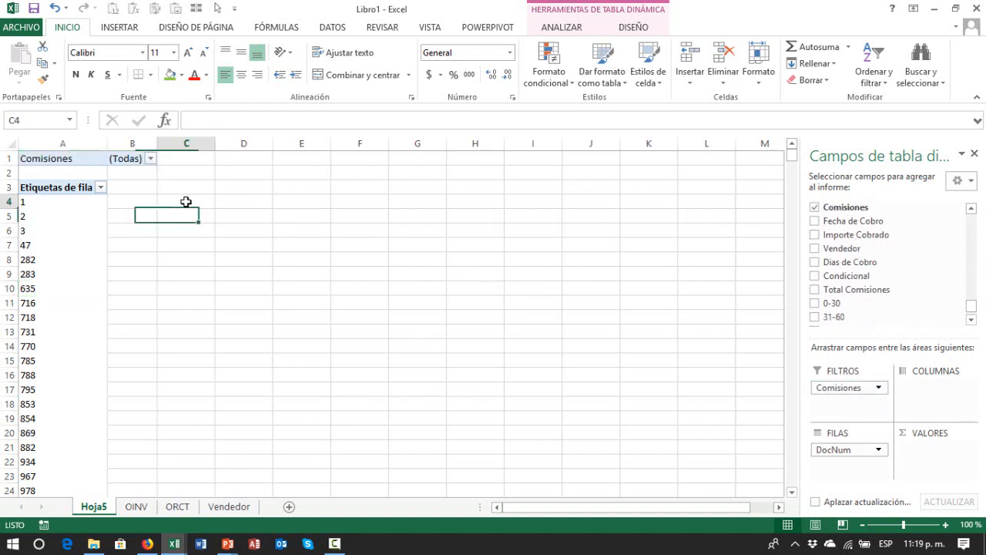
- Filter the pivot table by Comisiones, allowing multiple items and keeping only the Comisiones entry without the blanks
click(151, 159)
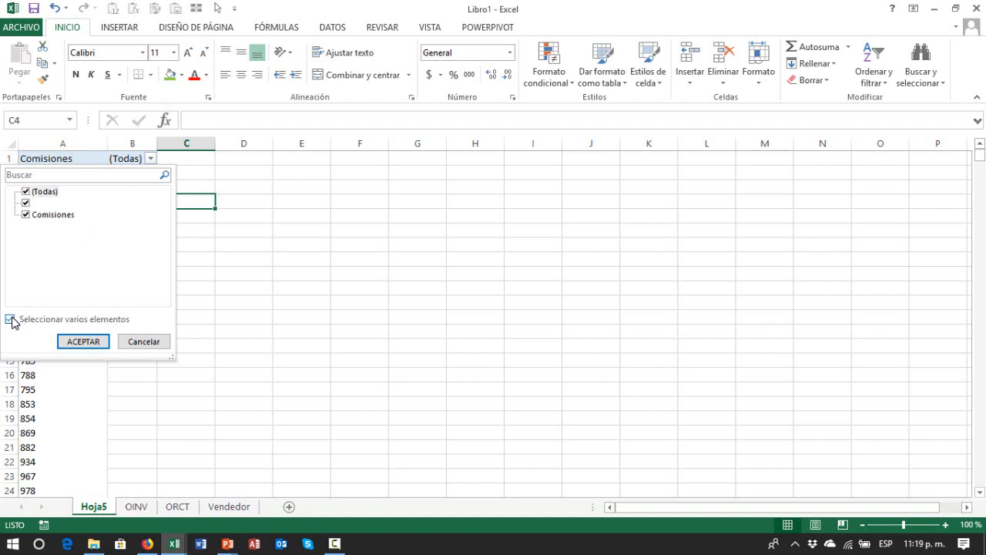
click(26, 193)
click(28, 216)
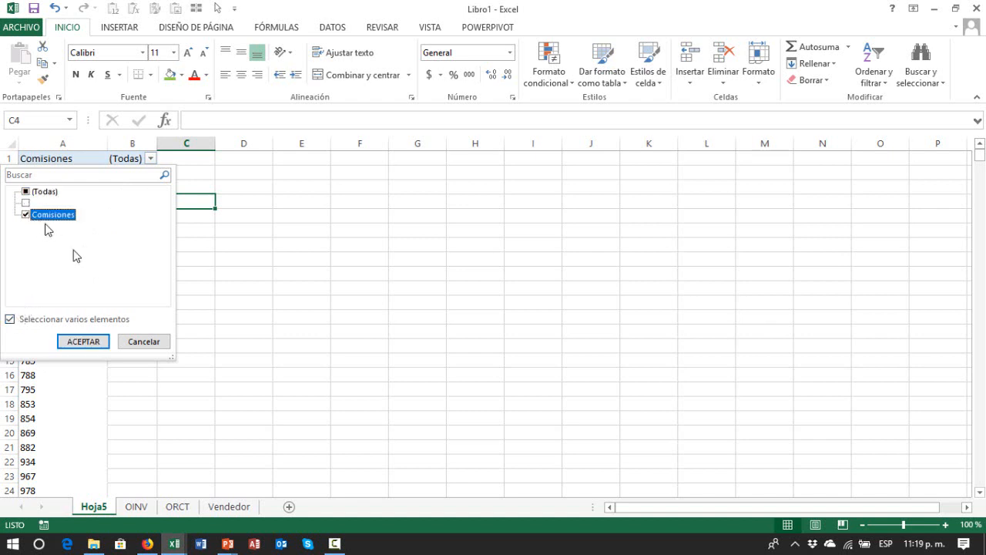
click(77, 341)
click(126, 346)
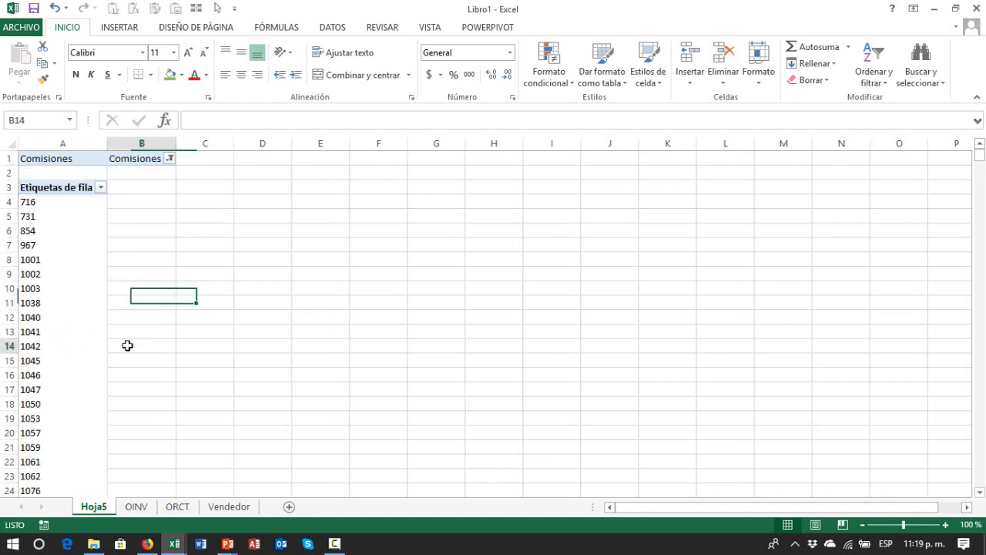
key(Left)
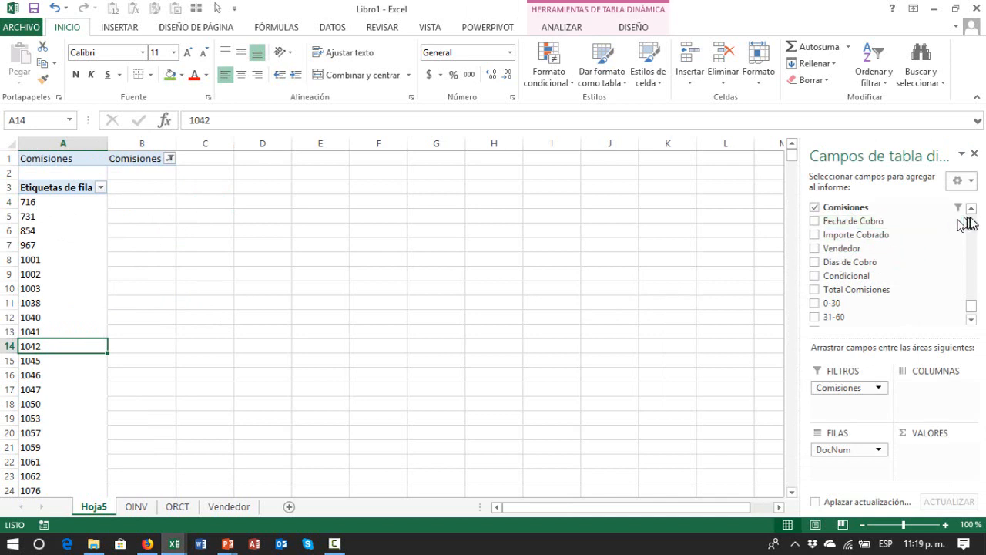
- Review the OINV sheet's headers from DocEntry through the DocDate column to see which fields the pivot table needs
drag(970, 294, 970, 225)
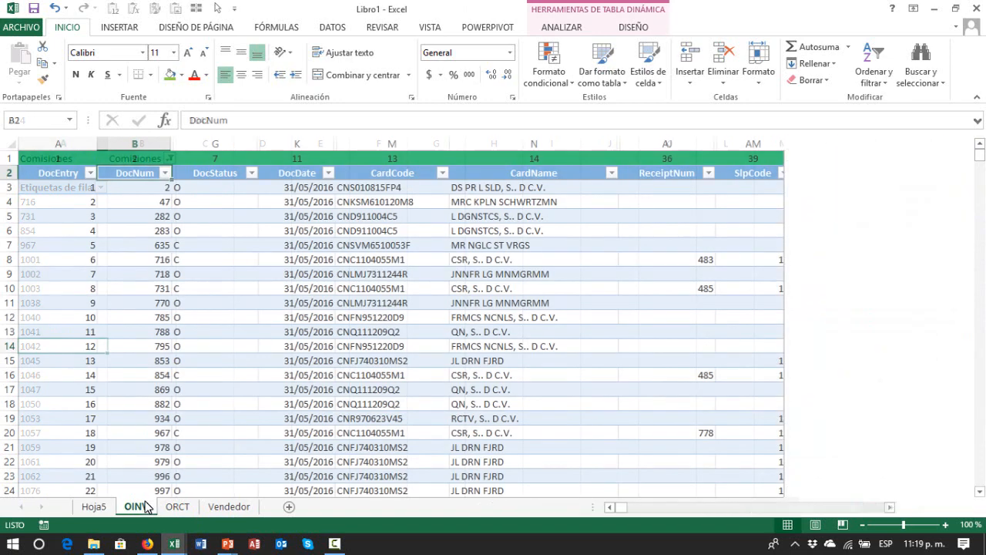
click(144, 506)
click(338, 333)
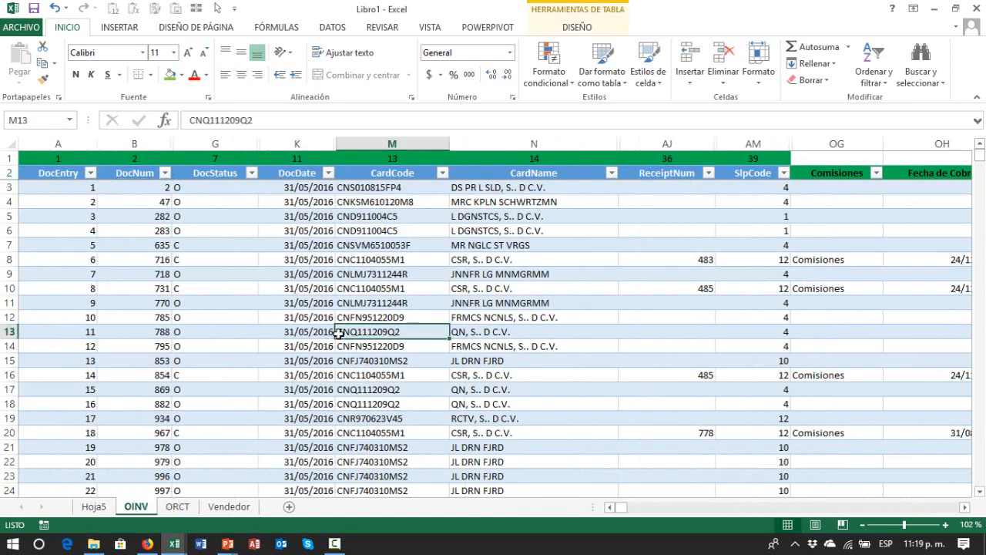
key(ctrl+Up)
key(ctrl+Left)
key(Right)
key(Right)
key(Right)
key(Right)
key(Right)
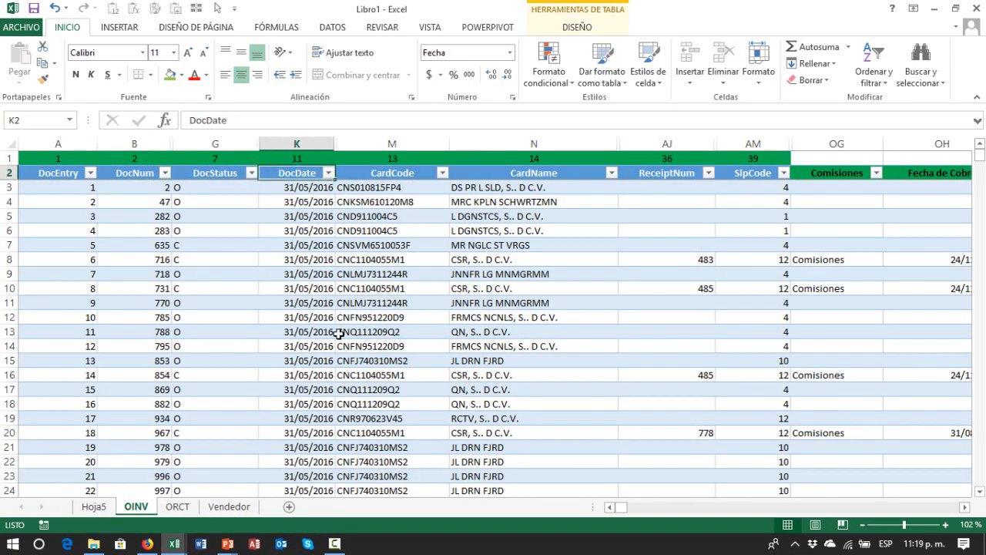
key(Left)
key(Left)
key(Left)
key(Left)
key(Left)
key(Left)
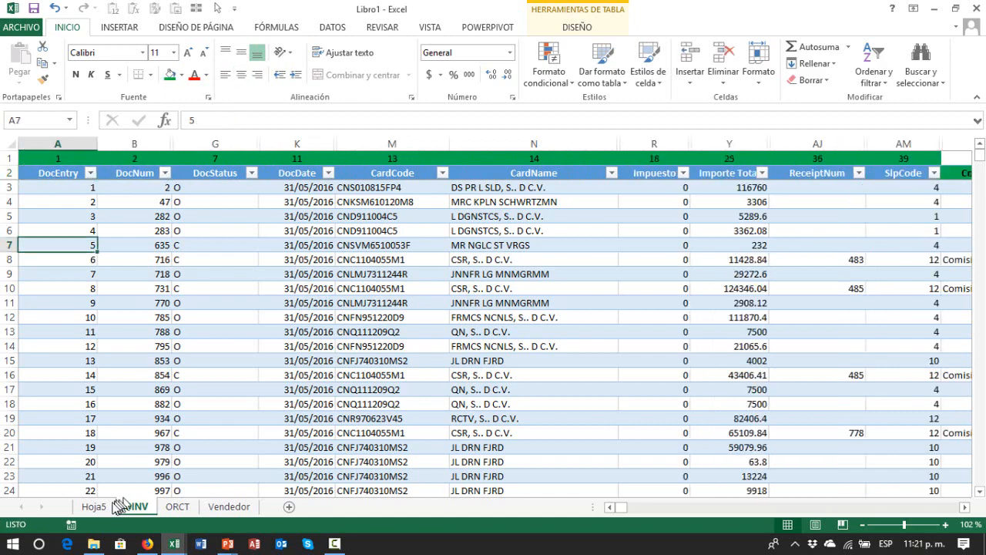
- Look through the Hoja5 pivot field list as far as the tax and document total fields, and compare with OINV
click(94, 506)
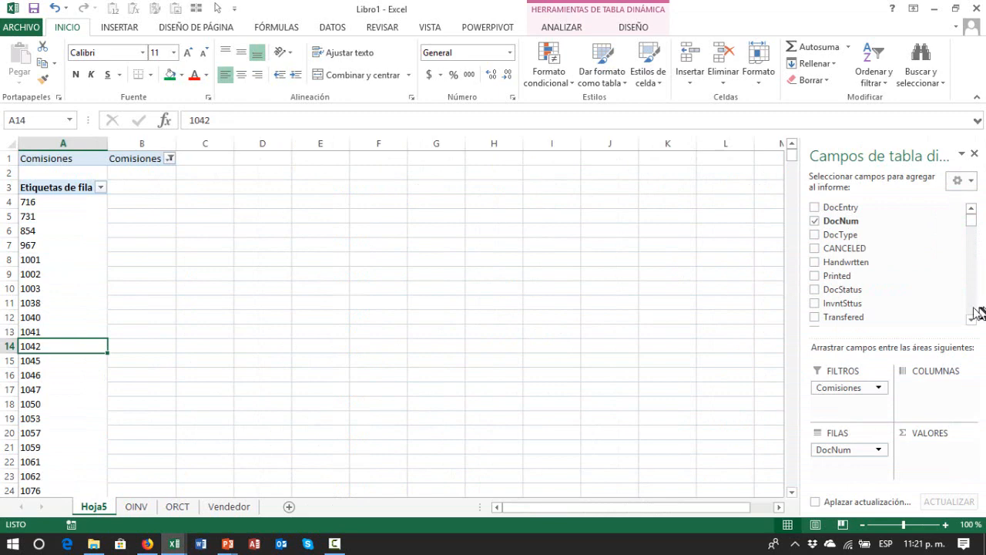
scroll(972, 313, down, 3)
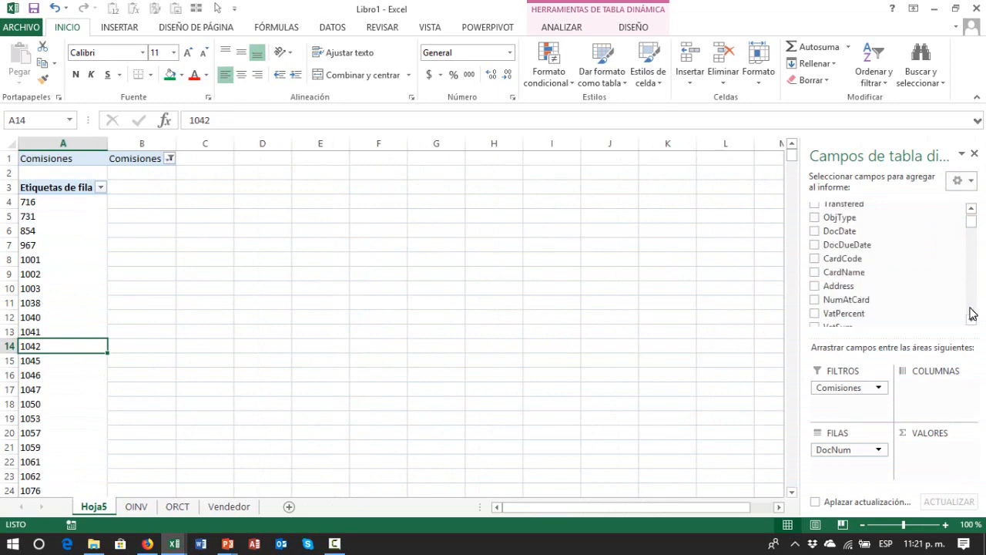
scroll(972, 313, down, 3)
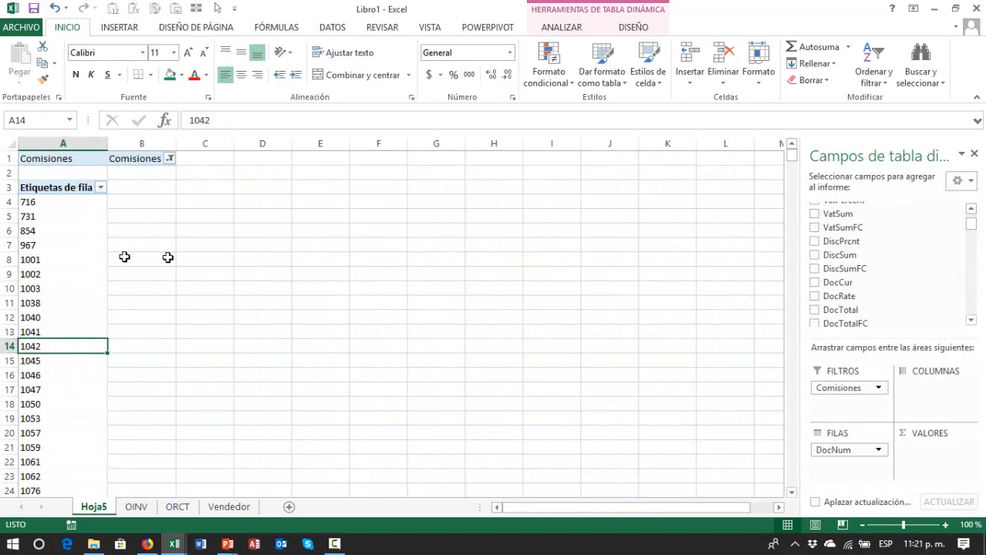
click(136, 506)
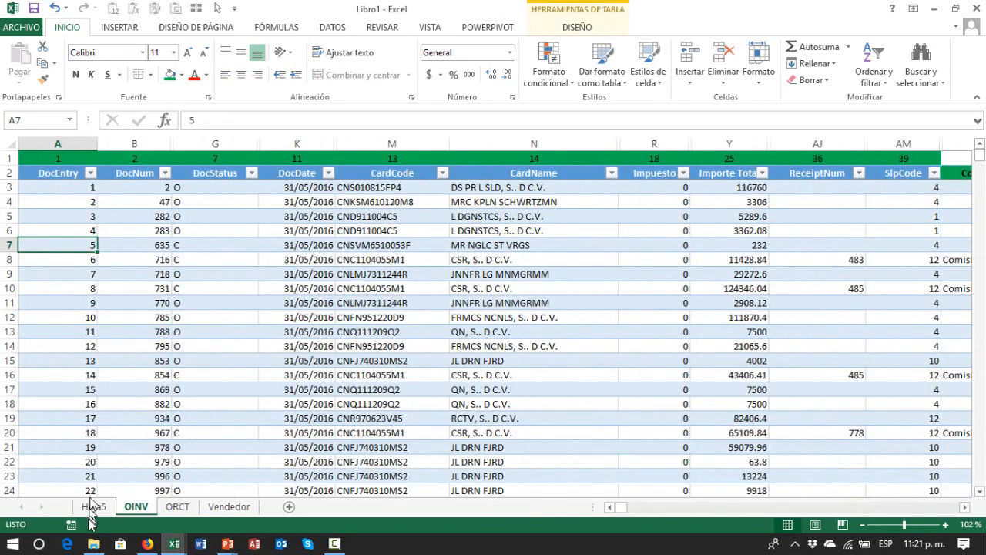
- Refresh the pivot table on Hoja5 and add the Importe Total field as a summed value
click(93, 509)
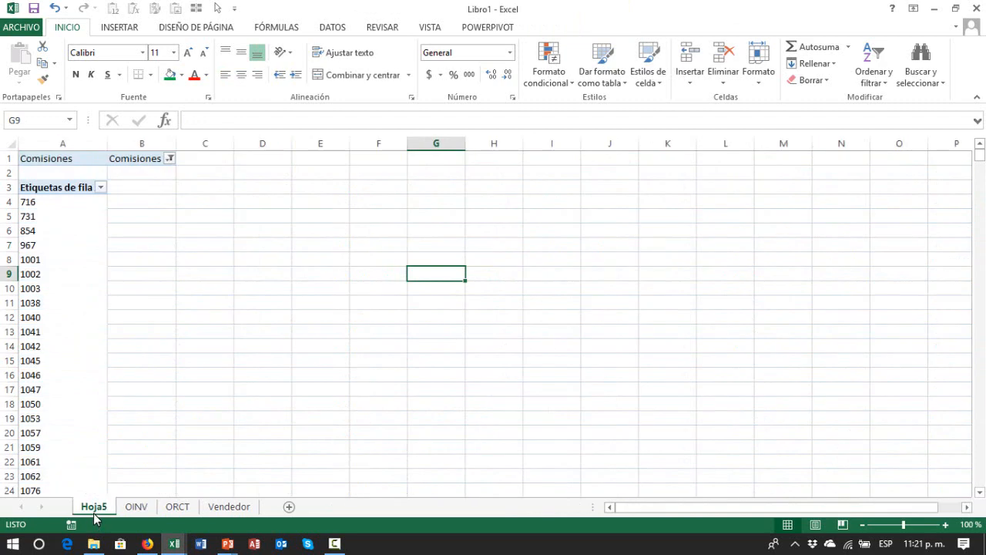
right_click(64, 287)
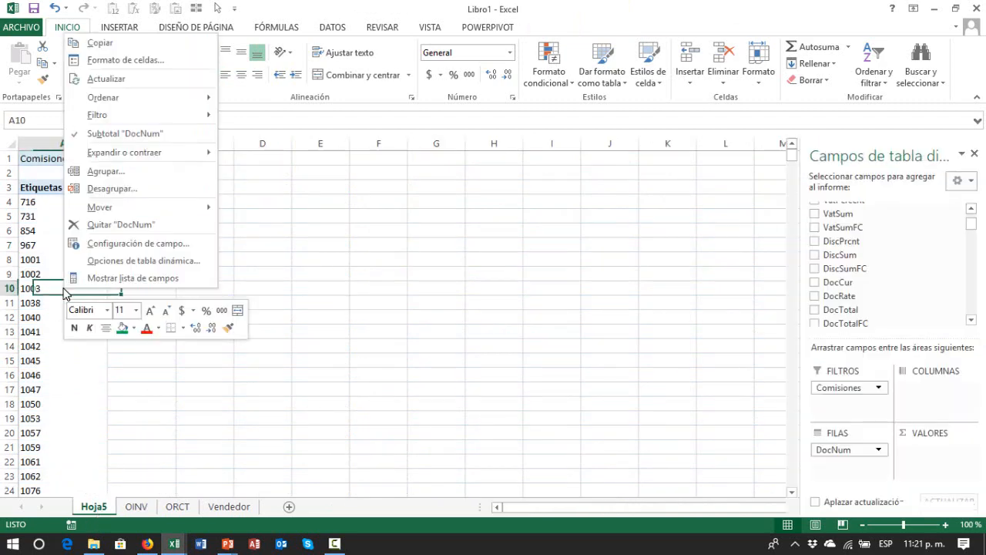
click(127, 79)
drag(942, 308, 941, 456)
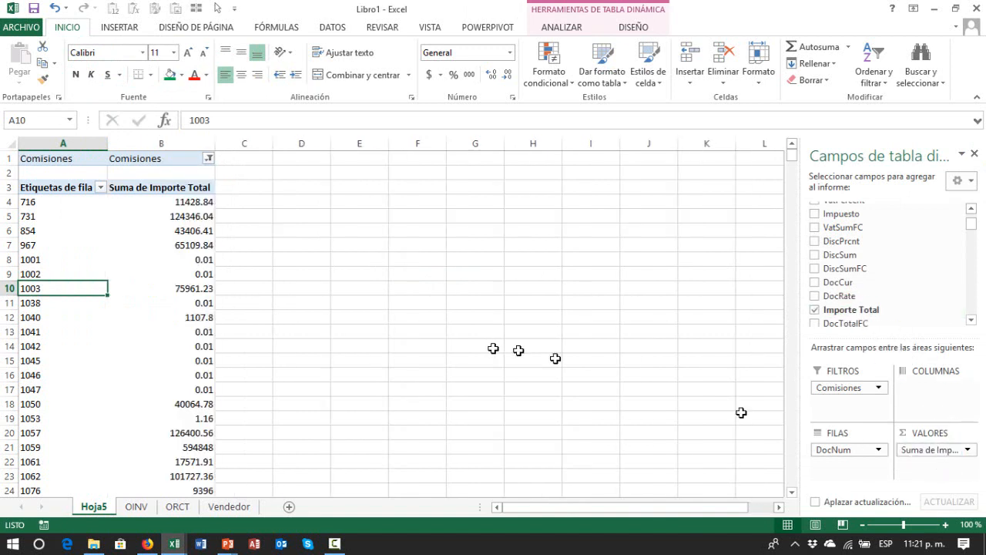
- Format the whole Suma de Importe Total column with thousands separators and no decimals
click(301, 326)
key(Left)
key(Left)
key(Up)
key(Up)
key(Up)
key(Up)
key(Up)
key(Up)
key(Up)
key(Up)
key(Up)
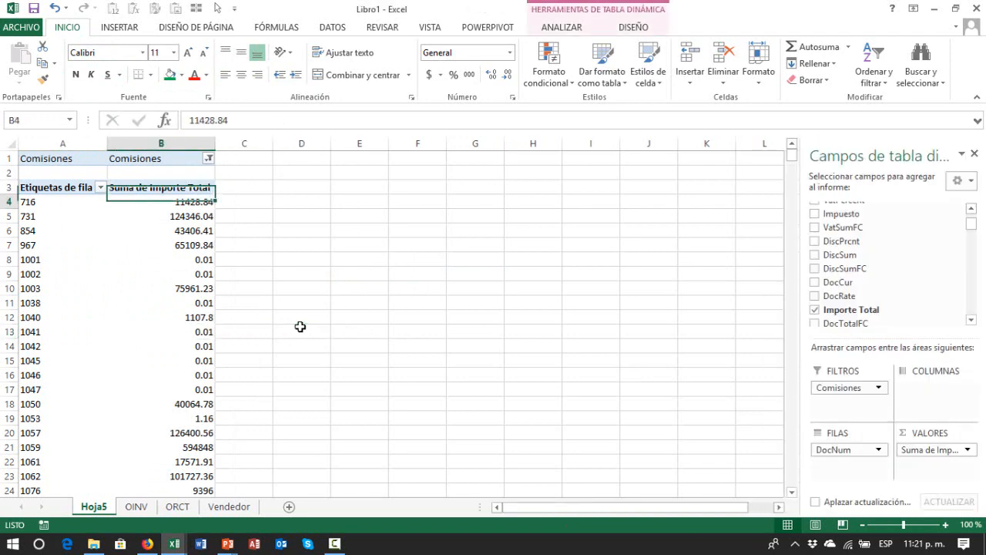
key(ctrl+shift+Down)
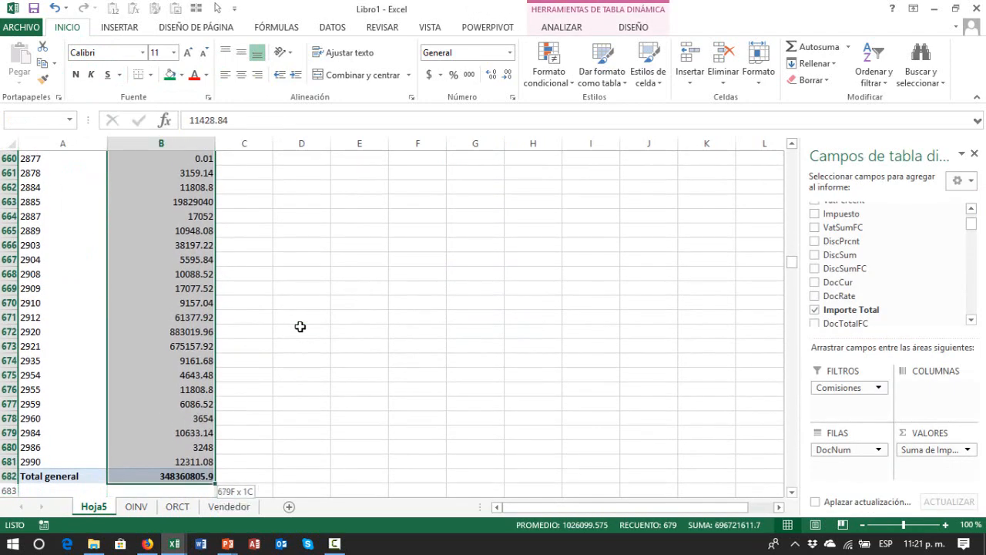
click(469, 75)
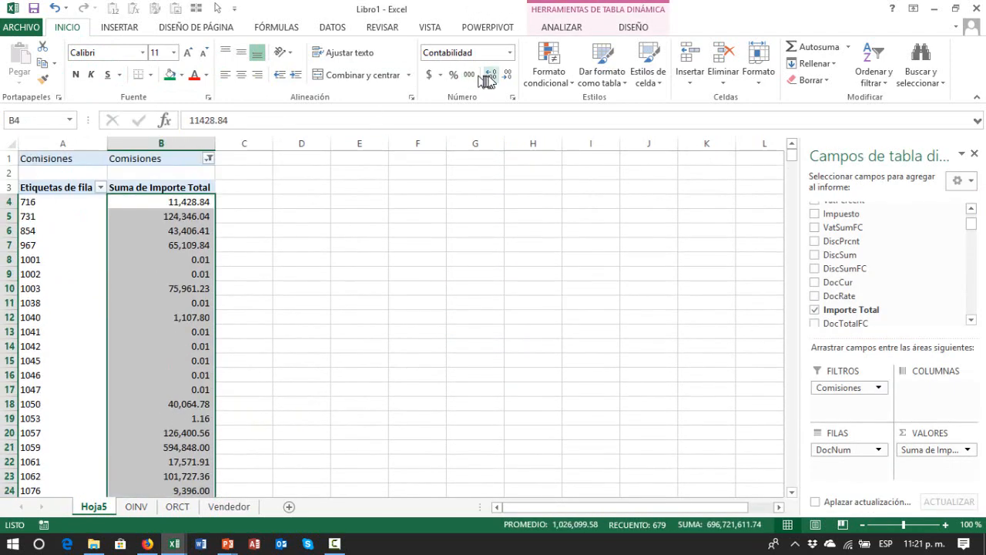
click(508, 75)
click(507, 75)
click(340, 286)
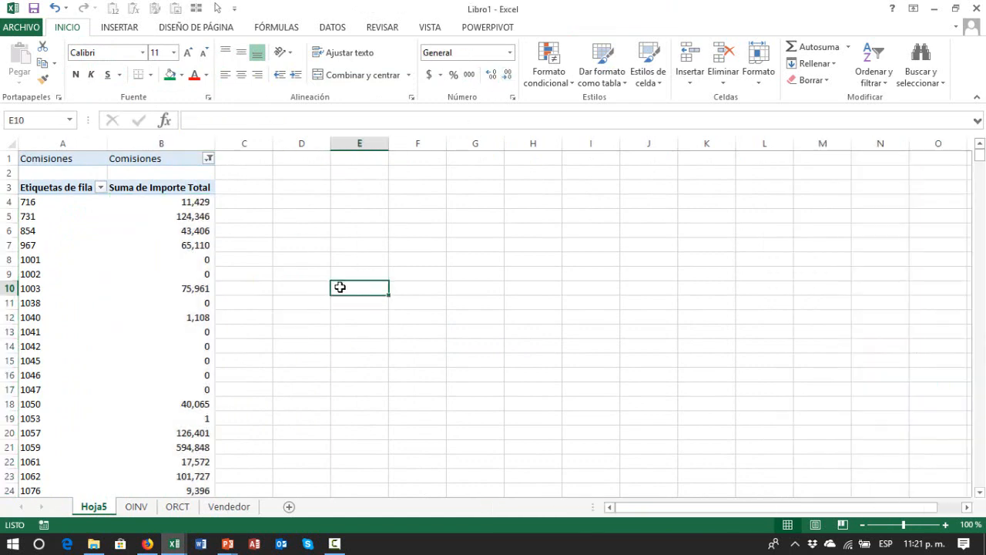
- Examine the pivot table's row label and Importe Total headers together with the first invoice and its amount
key(ctrl+Left)
key(Left)
key(ctrl+Up)
key(Up)
key(Up)
key(Down)
key(Down)
key(Down)
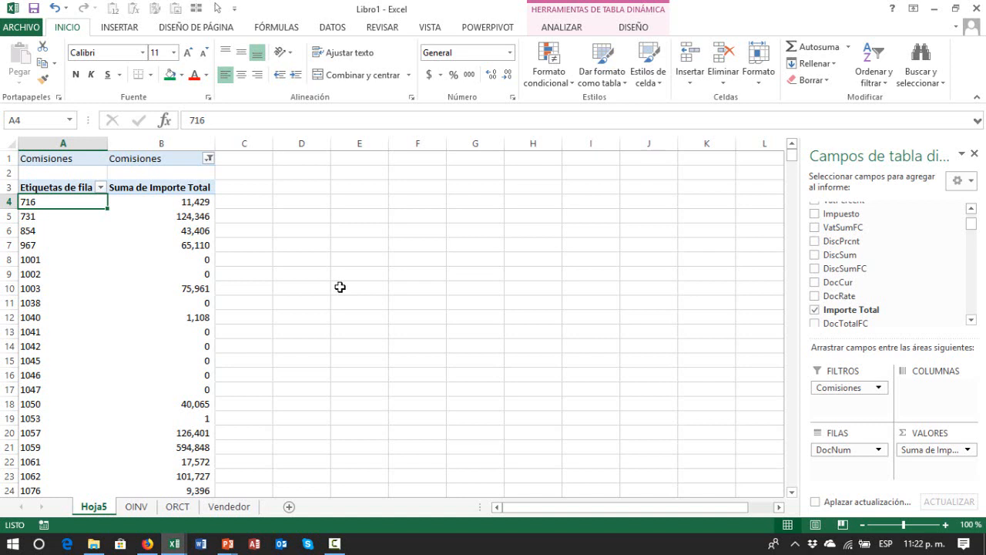
key(Up)
key(Down)
key(Up)
key(Right)
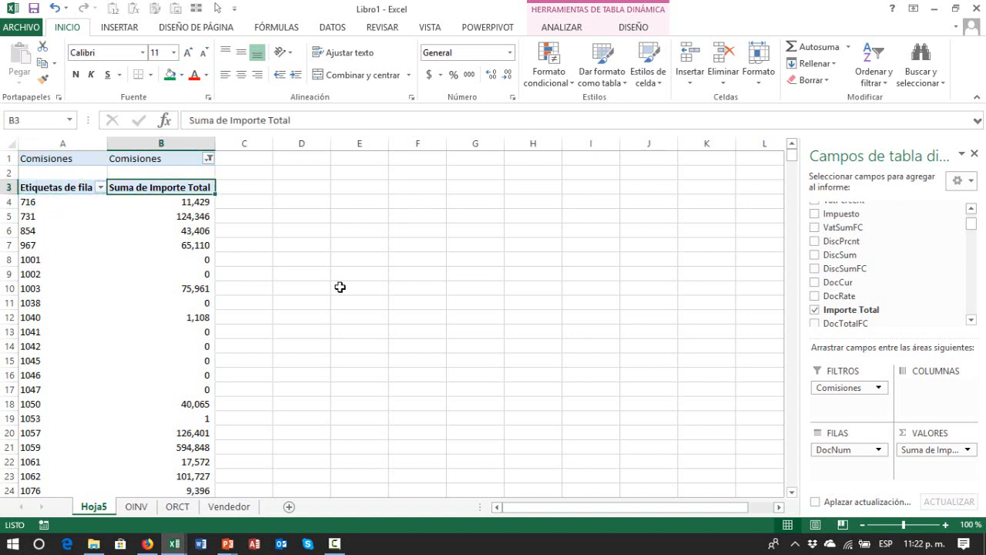
key(Left)
key(Down)
key(Right)
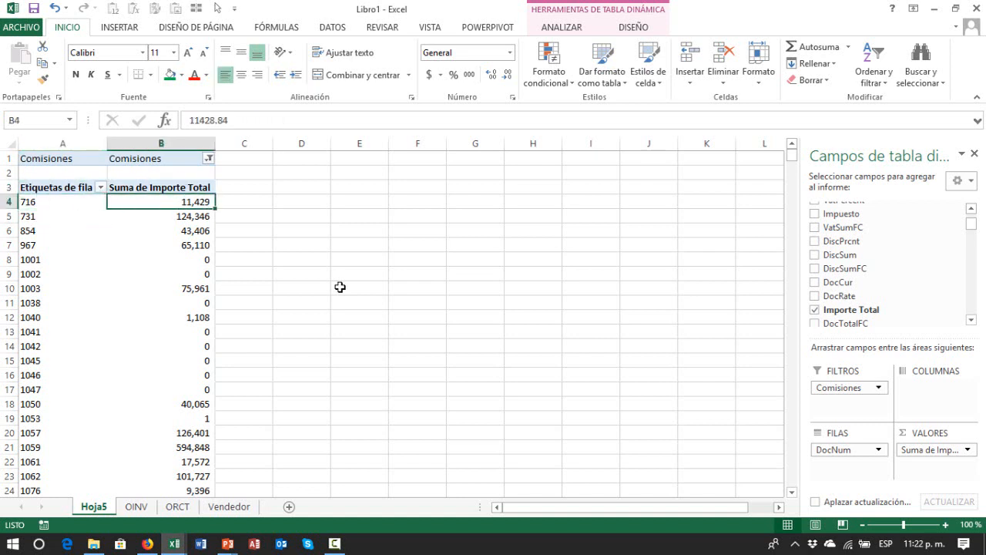
key(Up)
key(Left)
key(Down)
key(Right)
key(Up)
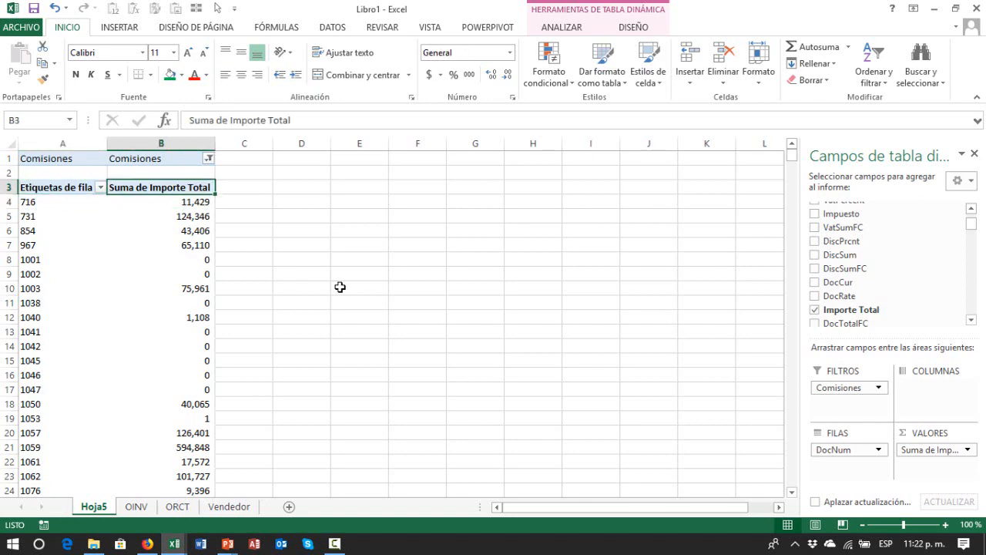
key(Down)
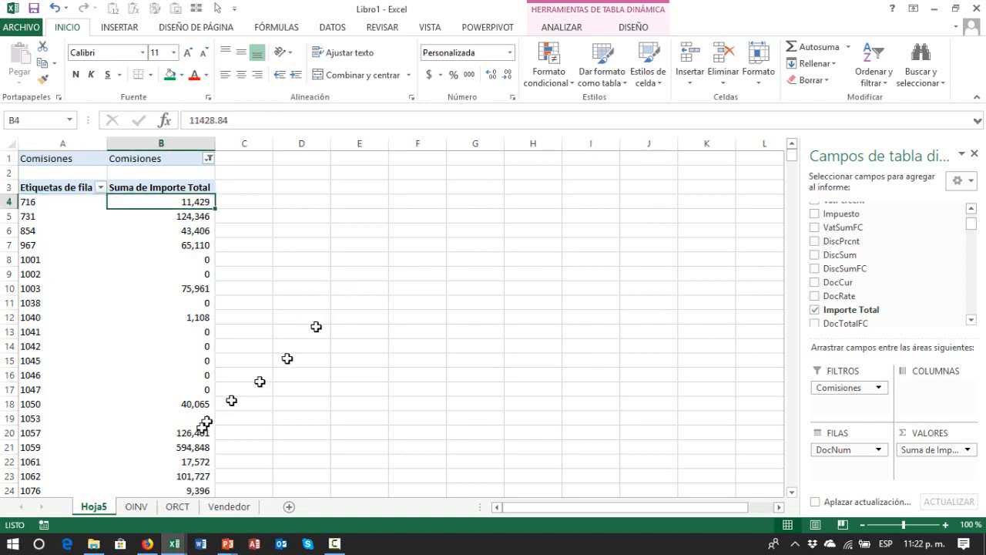
- Review the OINV sheet's headers from the 90-120 column back to Total Comisiones for the next pivot value
click(134, 506)
click(280, 293)
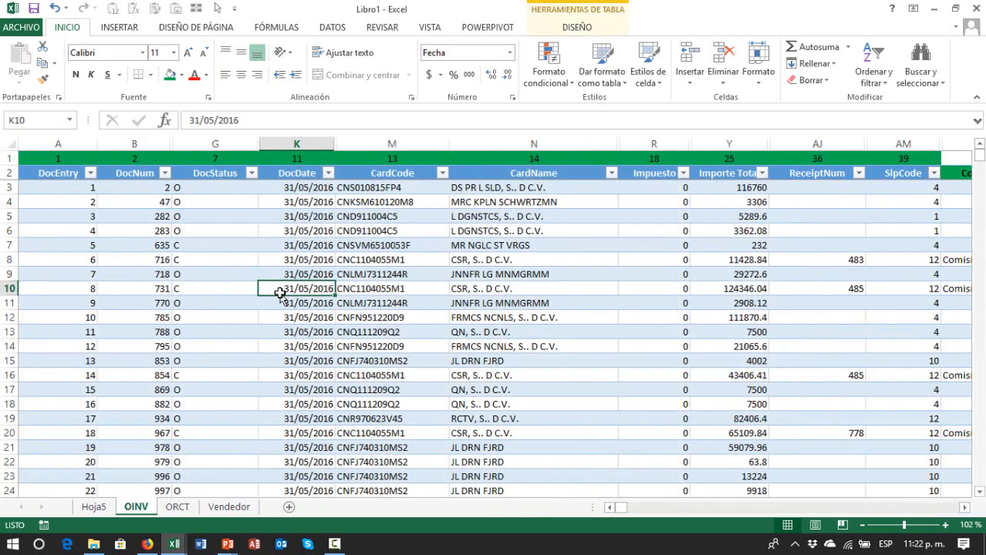
key(ctrl+Up)
key(ctrl+Right)
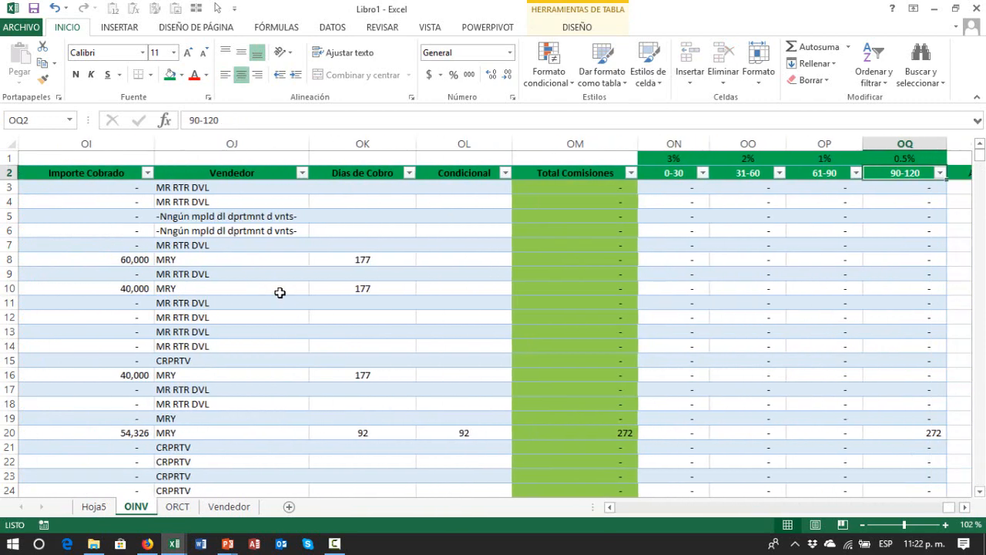
key(Left)
key(Left)
key(Left)
key(Left)
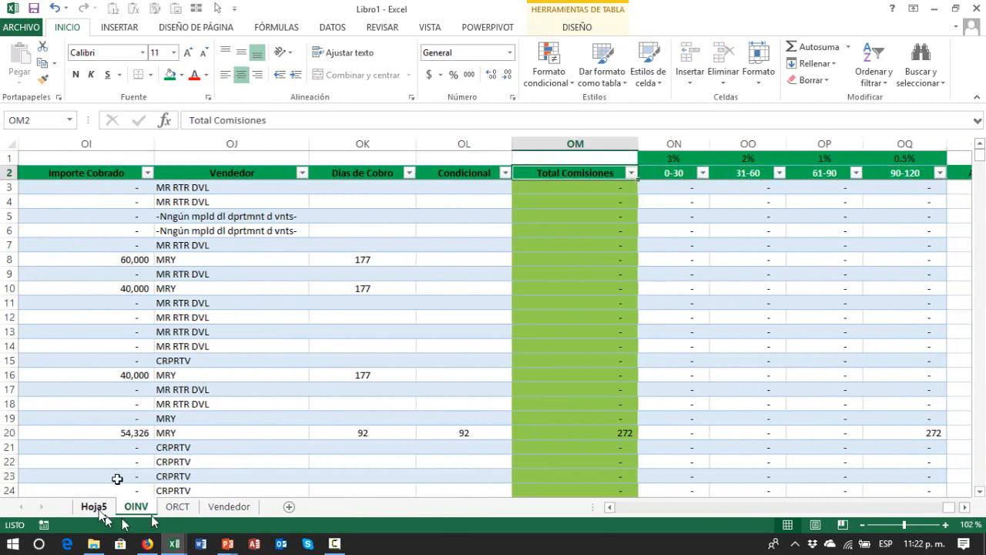
- Add the Total Comisiones field to the Hoja5 pivot table's values as a sum
click(93, 506)
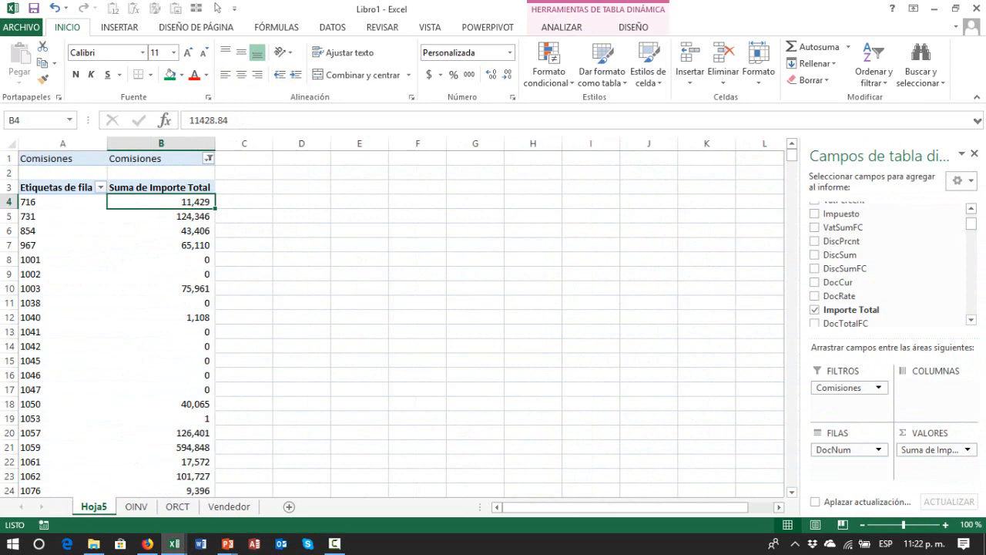
drag(972, 224, 974, 308)
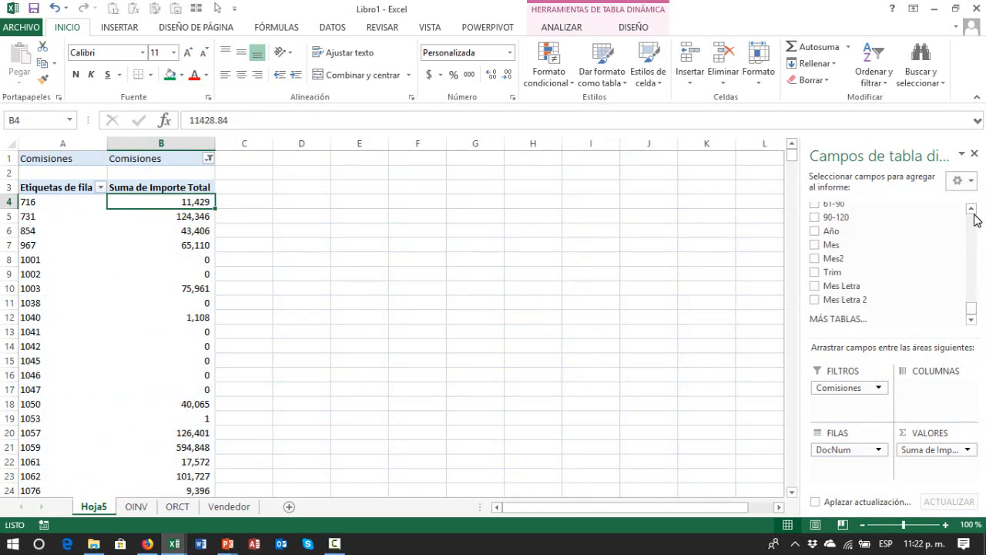
scroll(975, 220, up, 3)
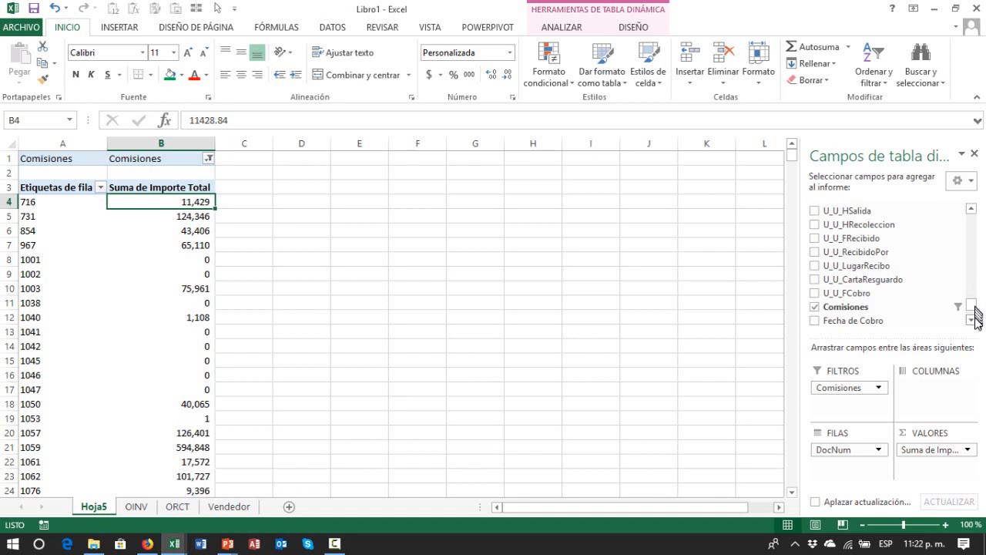
scroll(975, 319, down, 6)
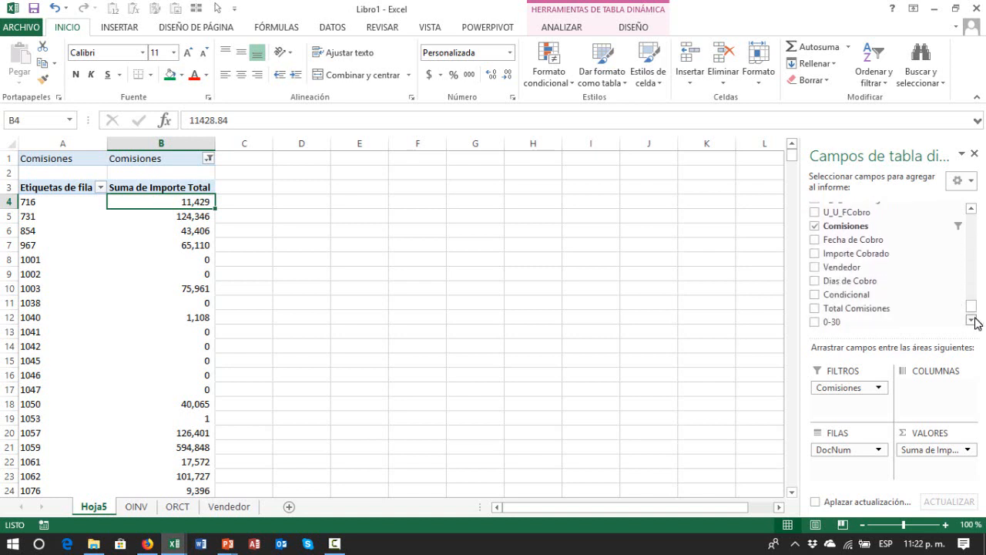
click(972, 319)
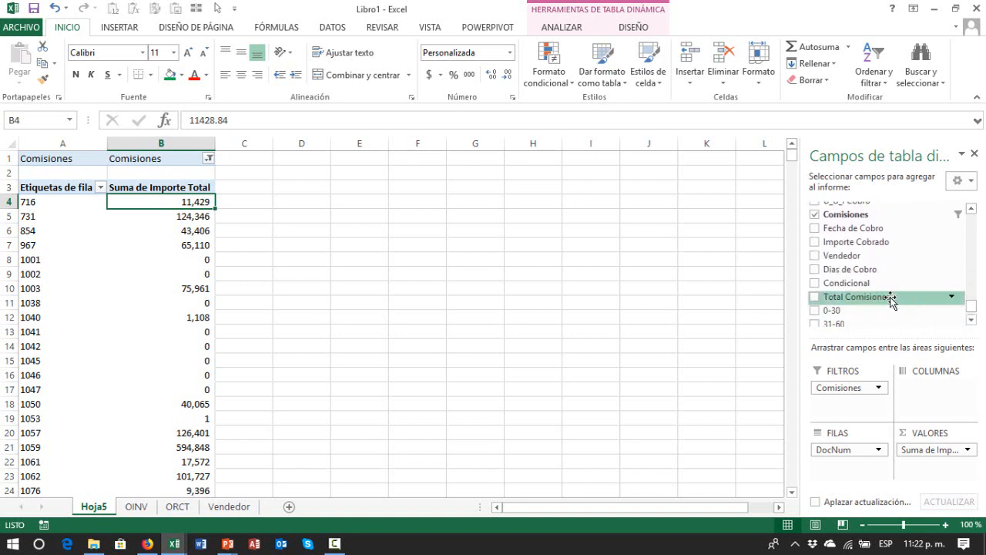
drag(888, 339, 938, 475)
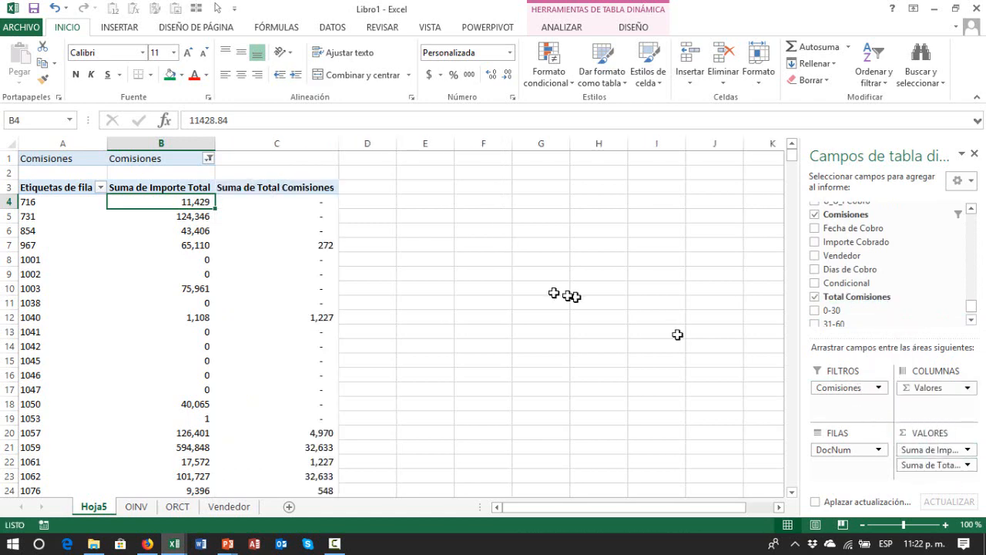
- Format the whole Suma de Total Comisiones column with thousands separators and no decimals
click(451, 277)
key(Left)
key(Left)
key(Up)
key(Up)
key(Up)
key(Up)
key(Up)
key(Up)
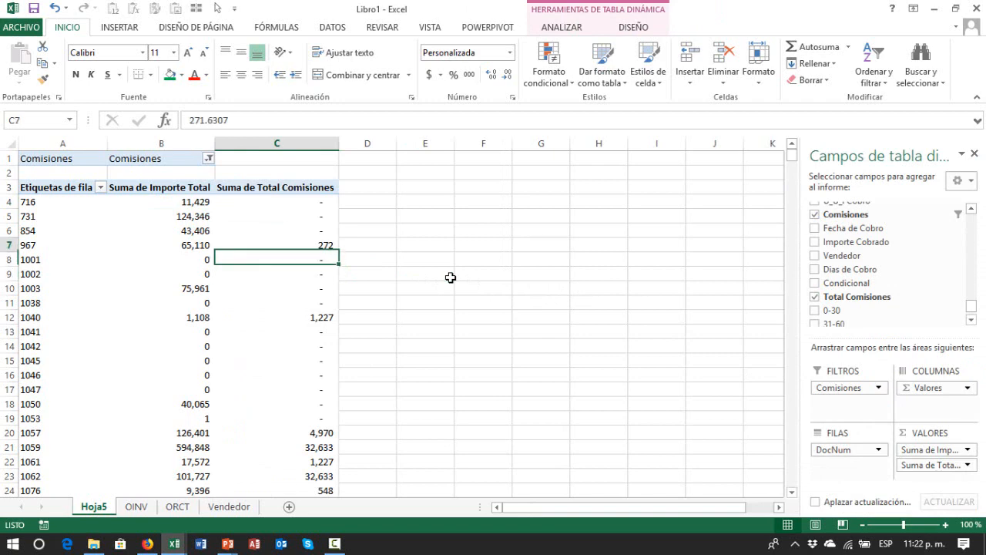
key(Down)
key(ctrl+shift+Down)
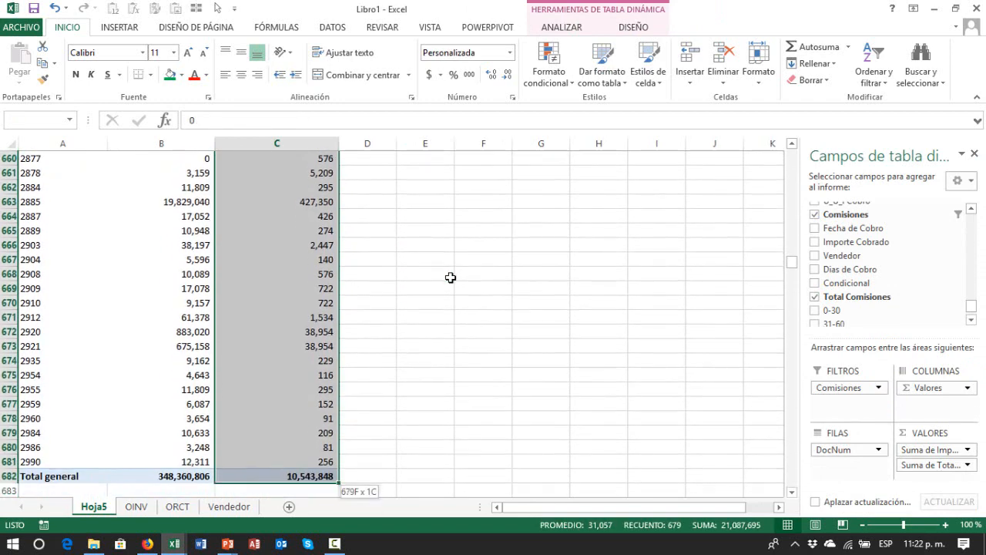
click(469, 74)
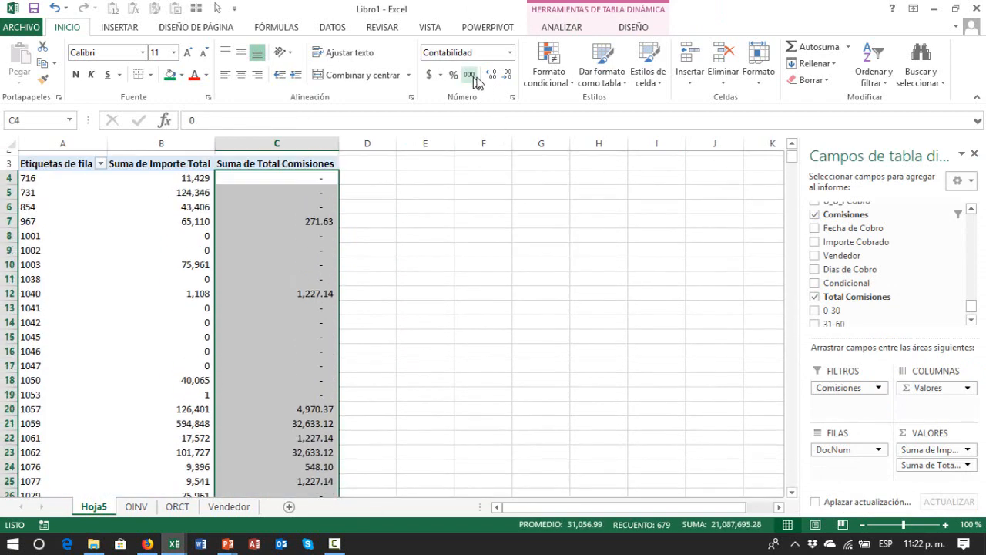
click(506, 77)
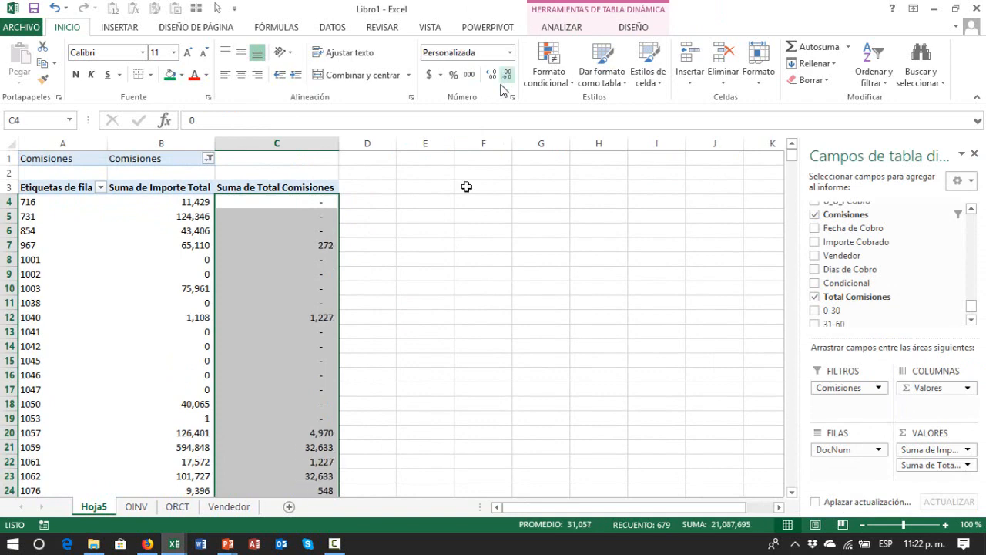
click(436, 260)
- Check the pivot table's upper rows up to the first invoice number, 716
key(Up)
key(Left)
key(Left)
key(Left)
key(Left)
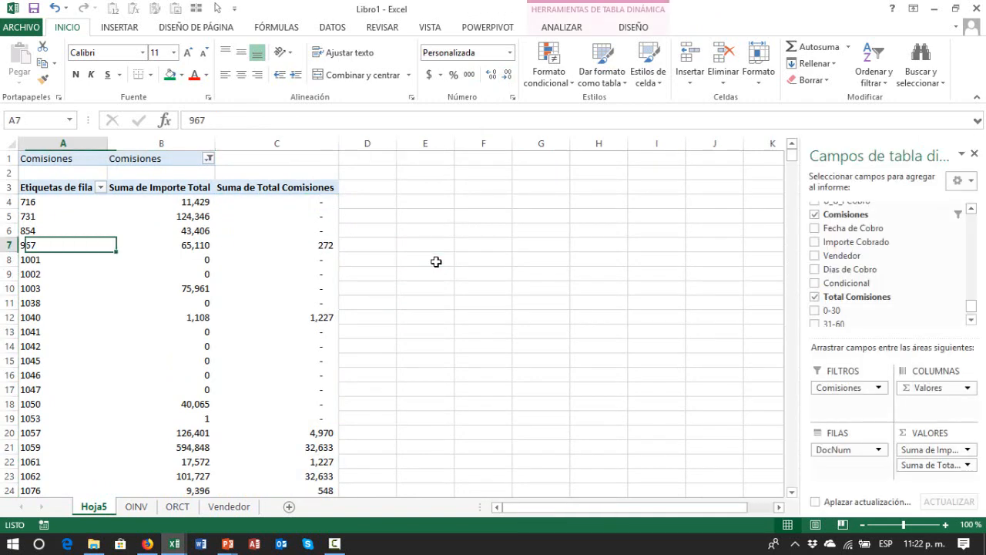
key(Up)
key(Up)
key(Up)
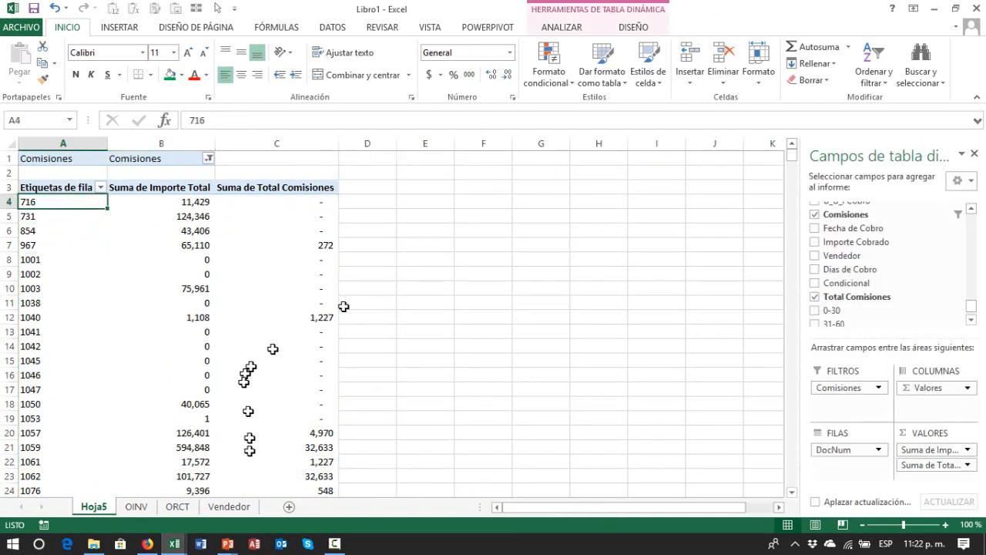
- Search the OINV sheet's DocNum column for invoice 716
click(136, 506)
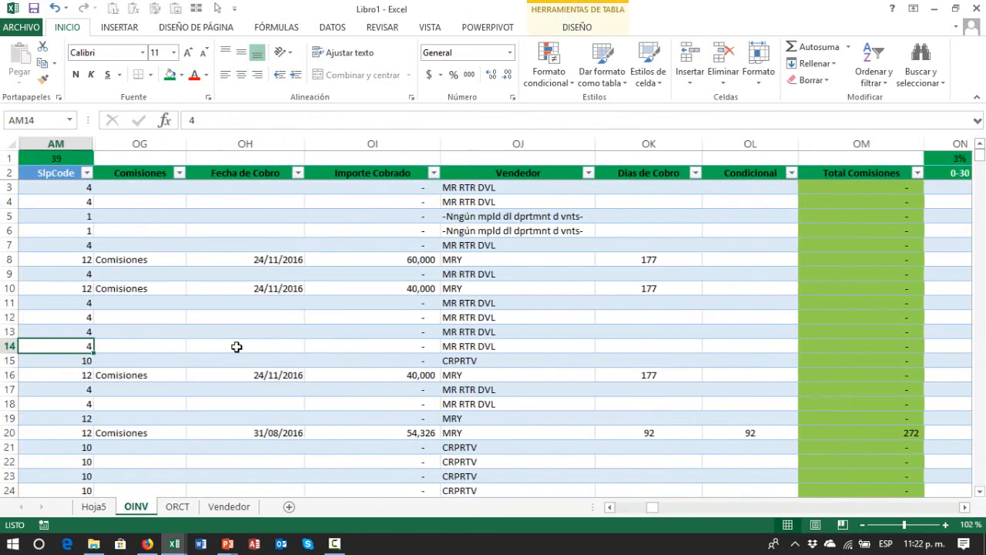
key(ctrl+Left)
key(ctrl+Left)
key(ctrl+Up)
key(Down)
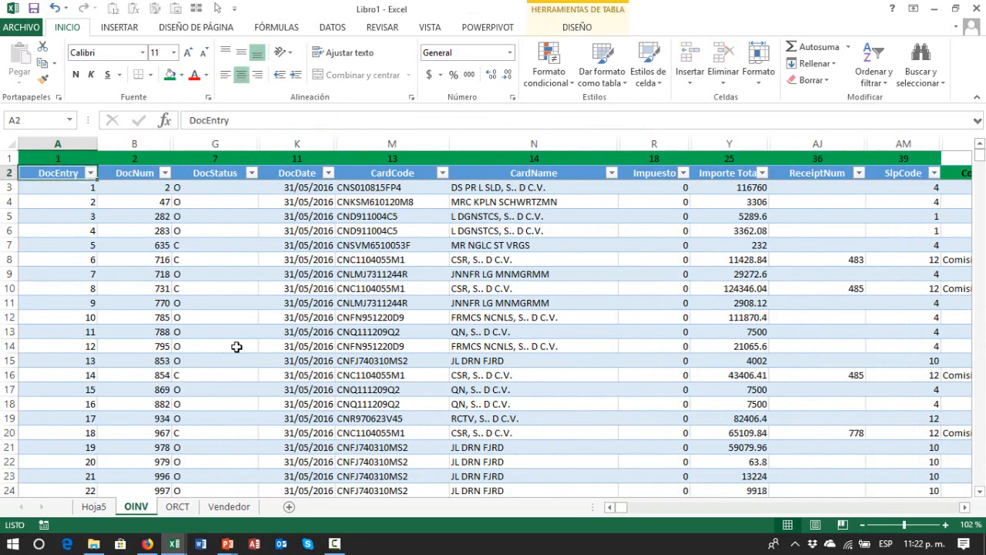
key(Down)
key(Right)
key(ctrl+shift+Down)
key(ctrl+shift+Up)
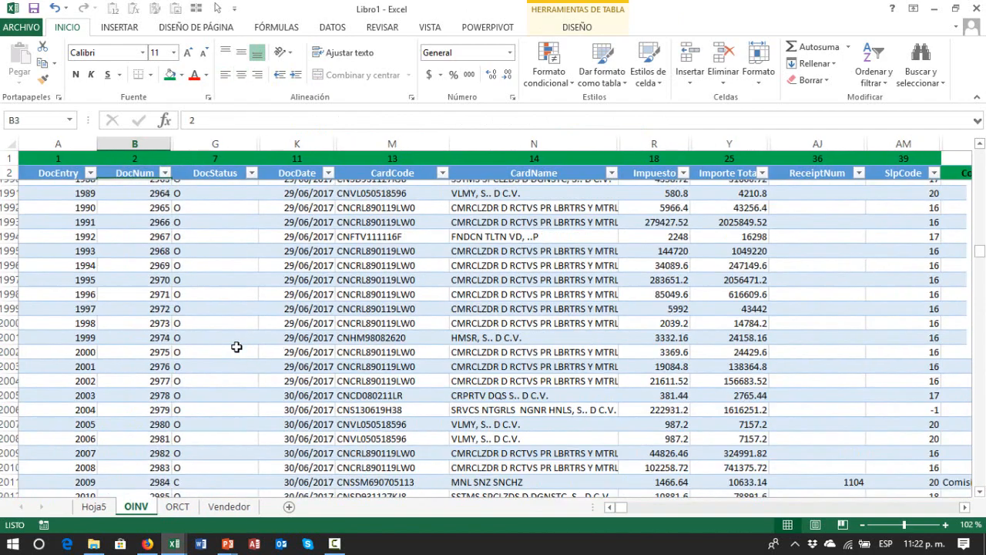
key(ctrl+shift+Down)
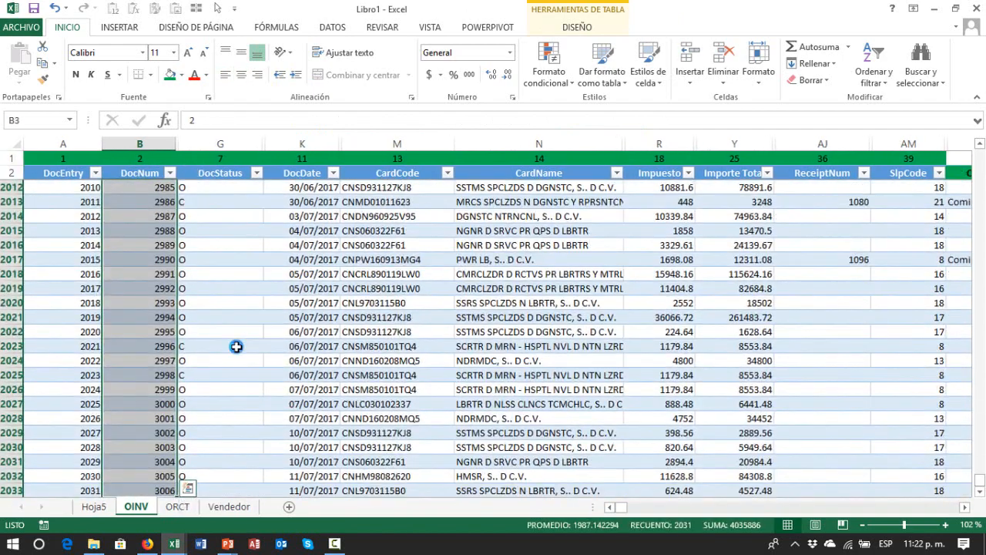
key(ctrl+b)
text(716)
key(Return)
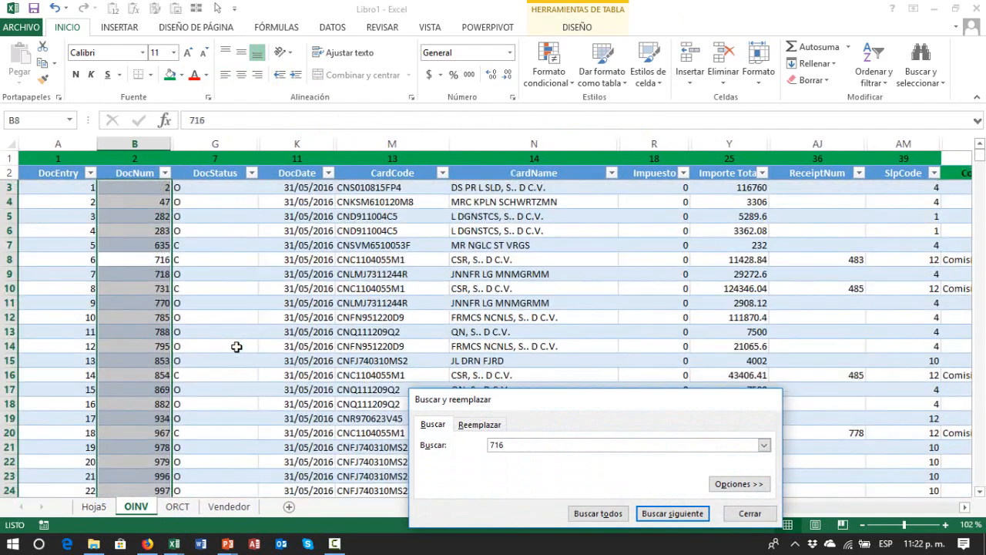
- Check the Total Comisiones and 0-30 to 90-120 commission columns in invoice 716's row of the OINV sheet
key(Escape)
key(Right)
key(Right)
key(Right)
key(Right)
key(Right)
key(Right)
key(Right)
key(Right)
key(Right)
key(Right)
key(Right)
key(Right)
key(Right)
key(Right)
key(Right)
key(Right)
key(Right)
key(Right)
key(Right)
key(Right)
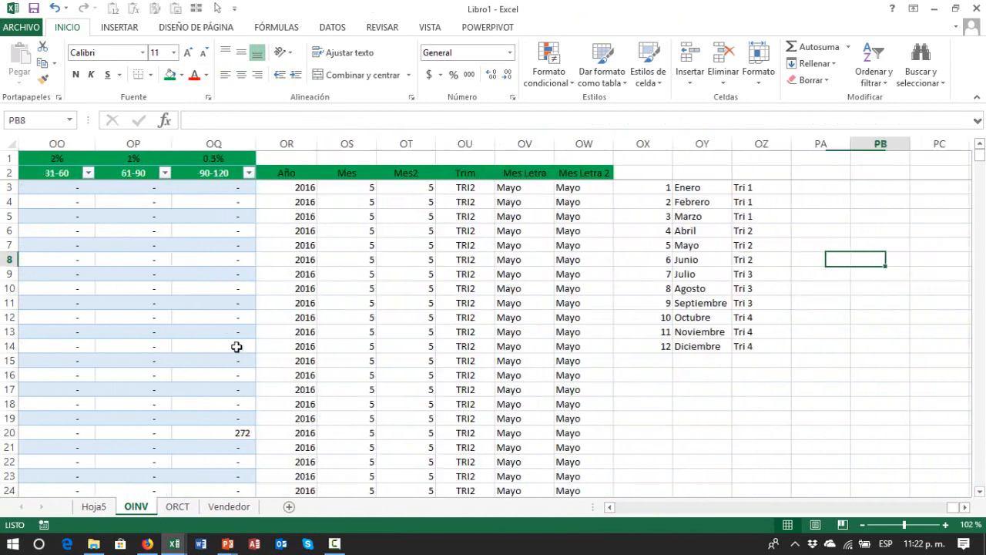
key(ctrl+Left)
key(Left)
key(Left)
key(Left)
key(Left)
key(Left)
key(Left)
key(Left)
key(Left)
key(Left)
key(Left)
key(Left)
key(Left)
key(Left)
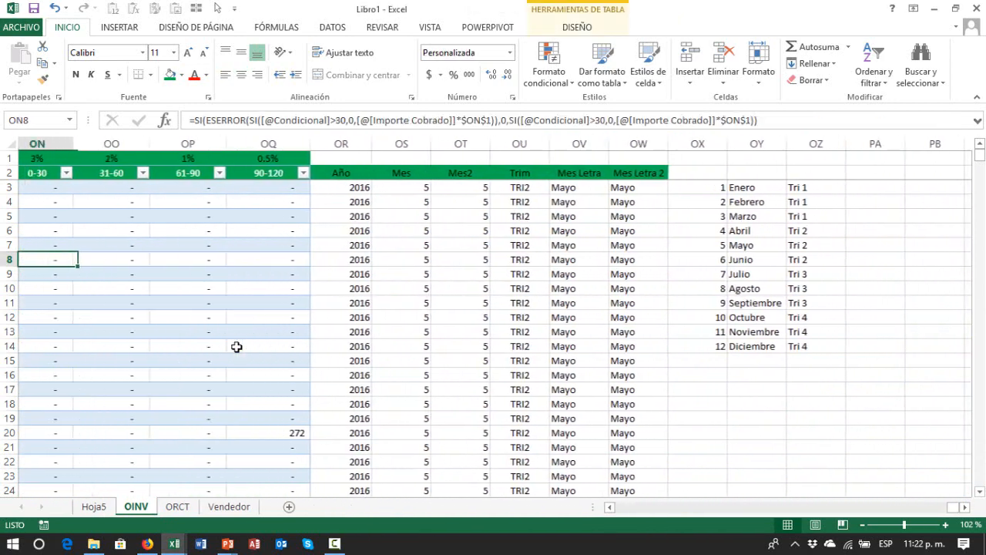
key(Left)
key(Right)
key(Right)
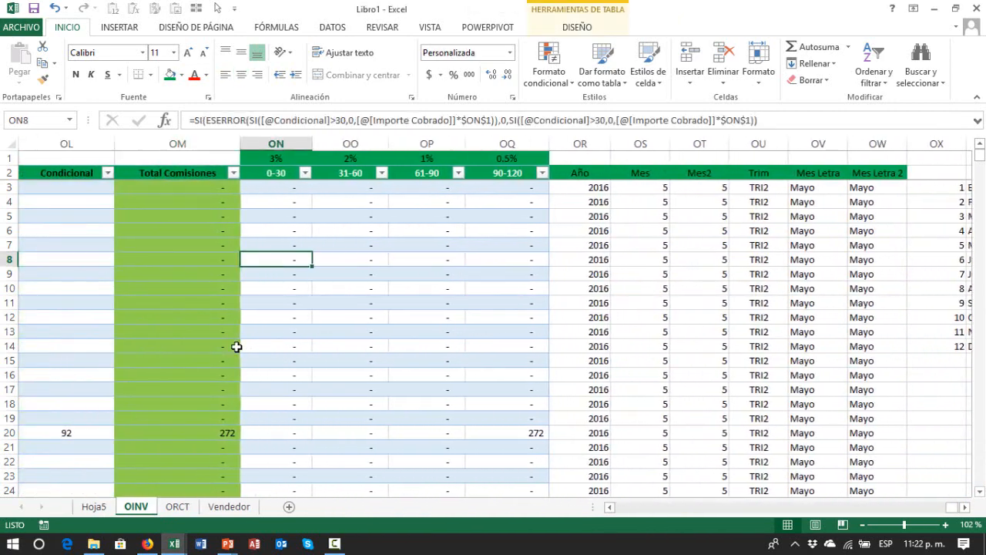
- Examine invoice 716's Comisiones, Fecha de Cobro, Importe Cobrado, Dias de Cobro and Condicional cells, including their formulas
key(Left)
key(Left)
key(Left)
key(Left)
key(Left)
key(Left)
key(Left)
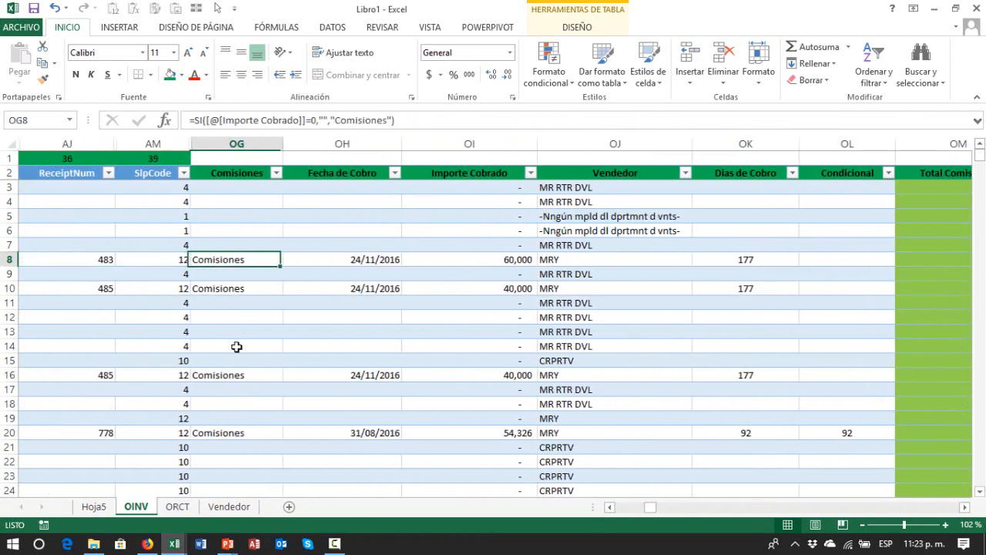
key(Right)
key(Right)
key(Left)
key(Left)
key(Right)
key(Right)
key(Right)
key(Right)
key(Right)
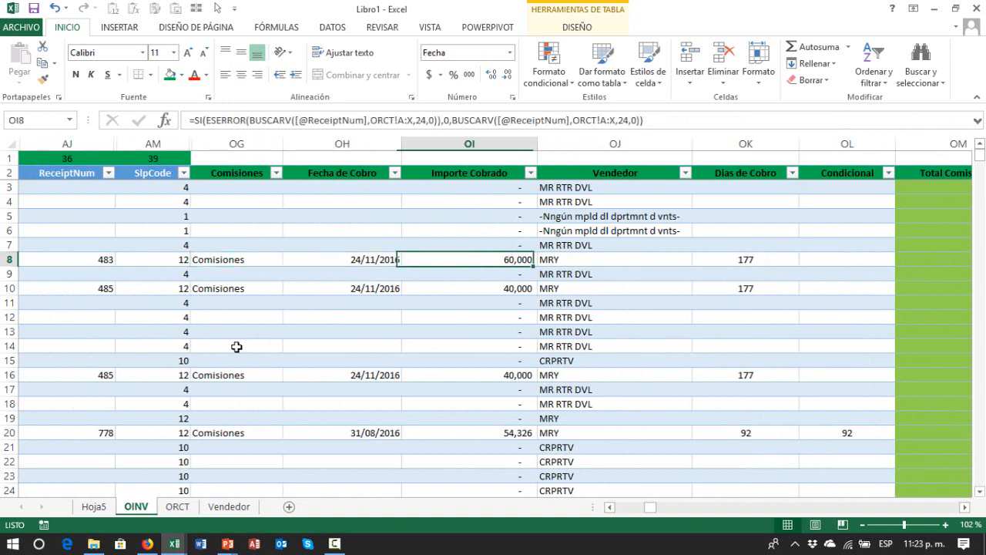
key(Left)
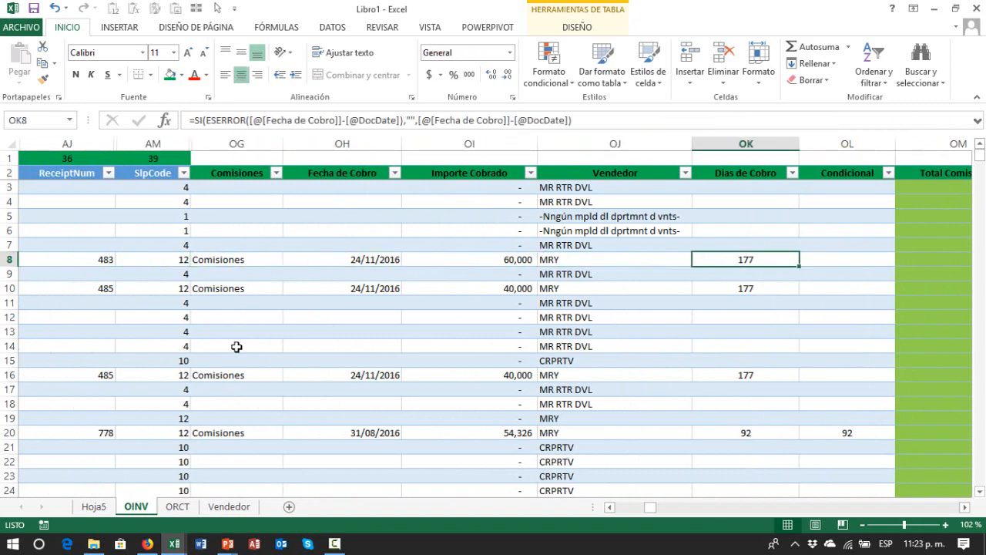
key(Right)
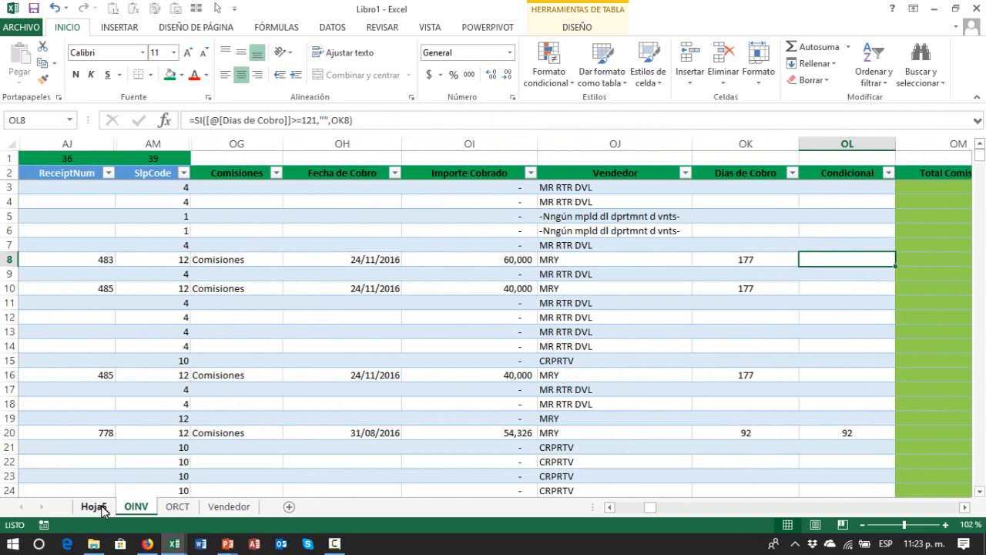
click(764, 255)
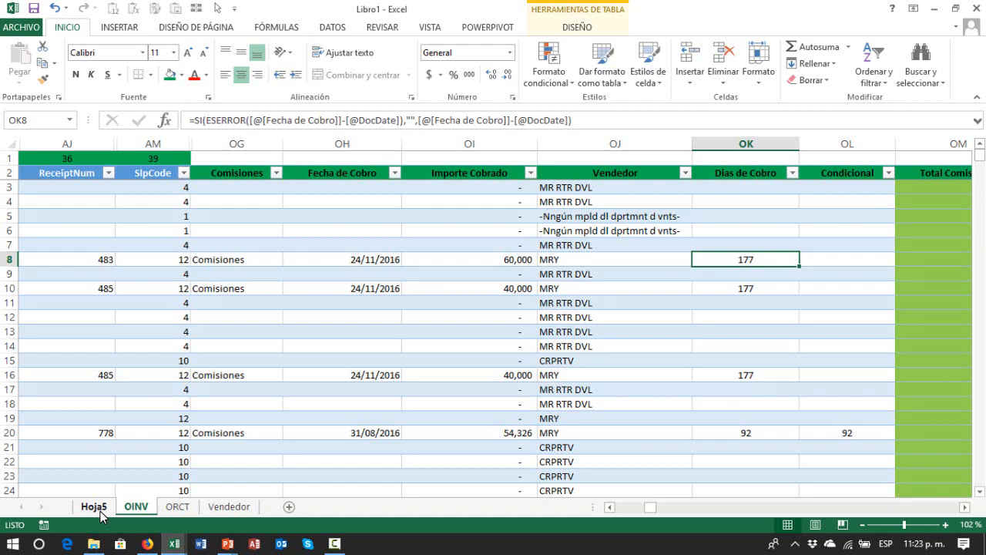
- Add the Dias de Cobro field to the values of the Hoja5 pivot table, ahead of Importe Total
click(101, 511)
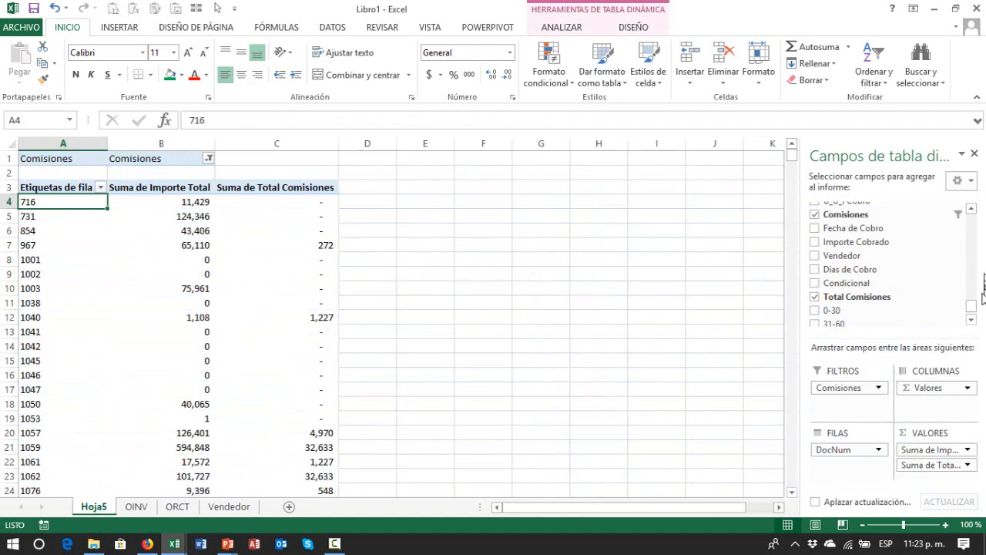
click(971, 210)
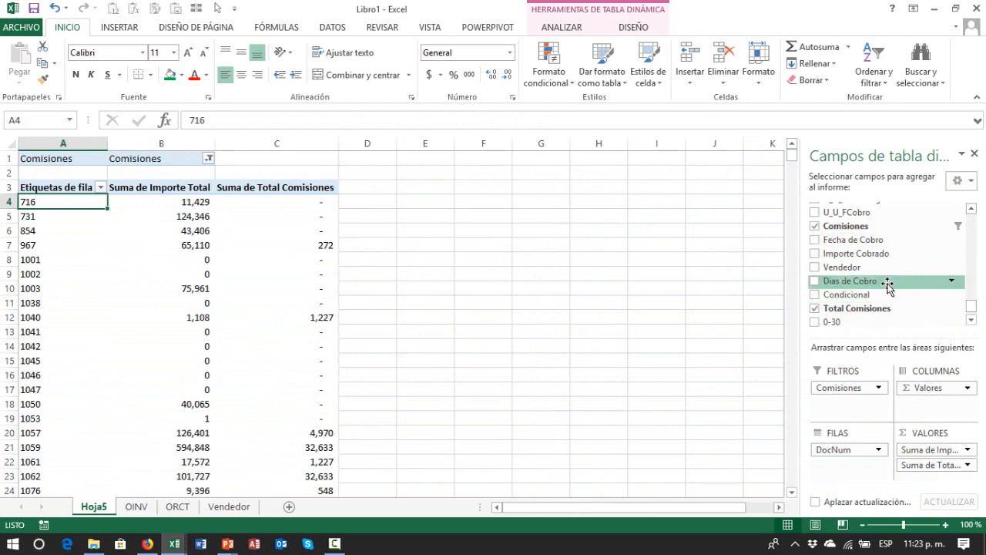
drag(888, 286, 940, 451)
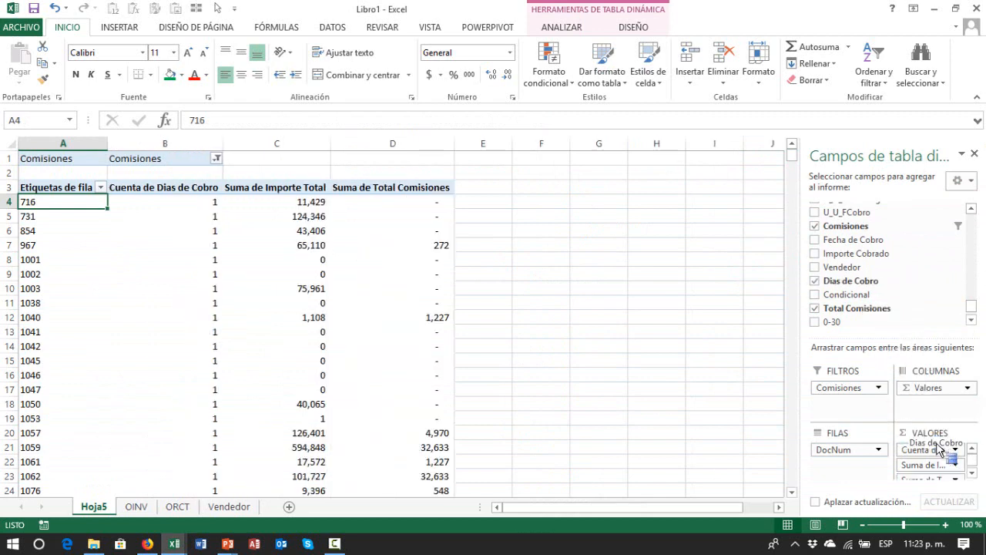
- Summarize the Dias de Cobro value field by Suma instead of Cuenta
click(972, 473)
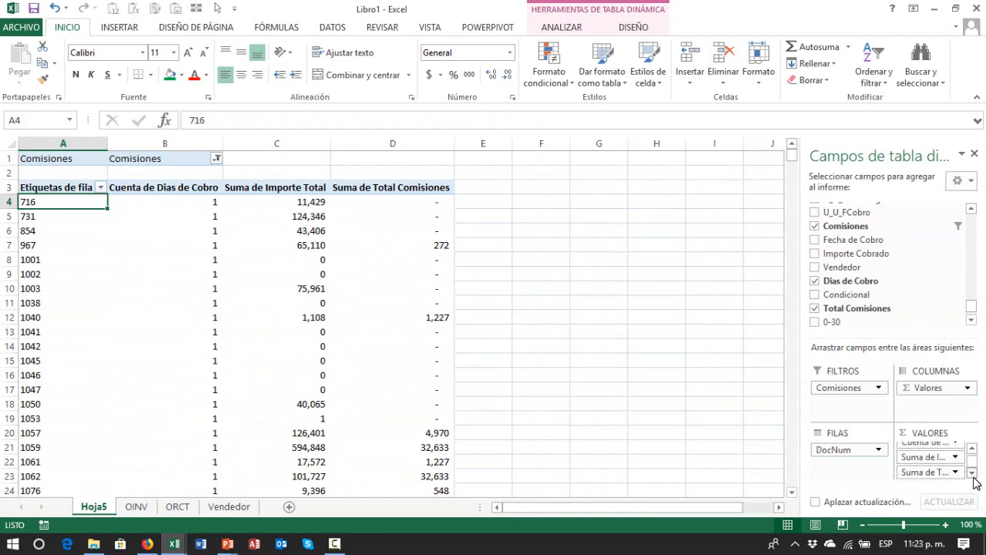
click(972, 450)
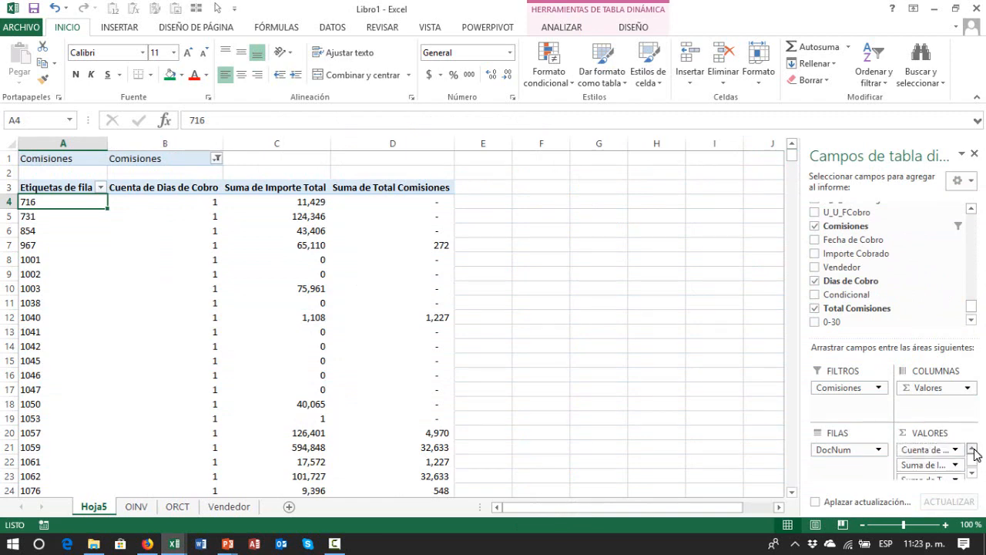
click(957, 453)
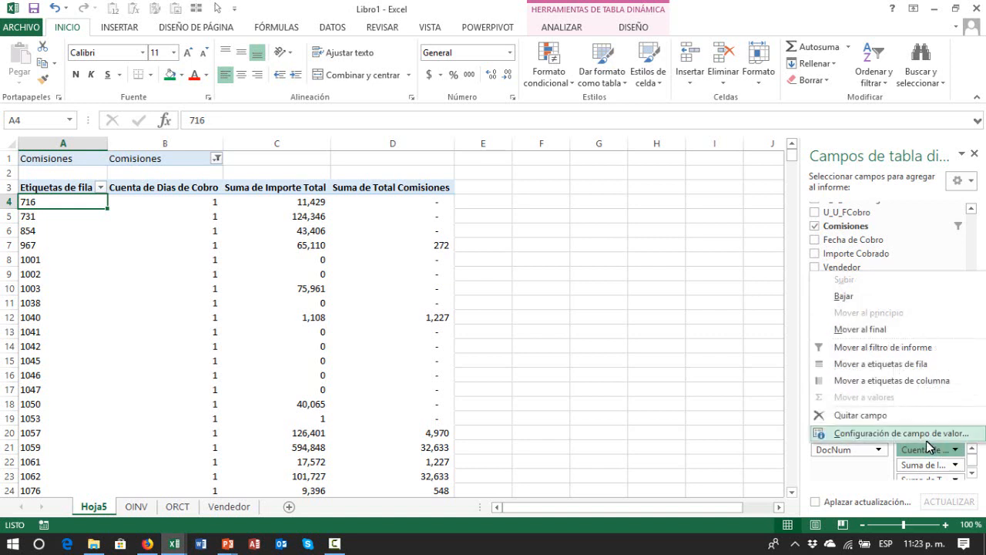
click(901, 433)
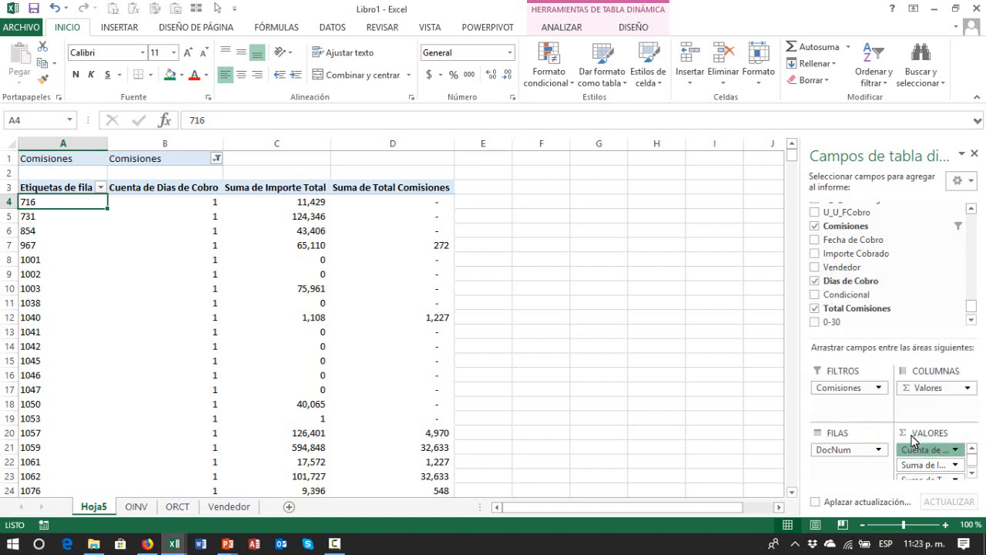
click(423, 198)
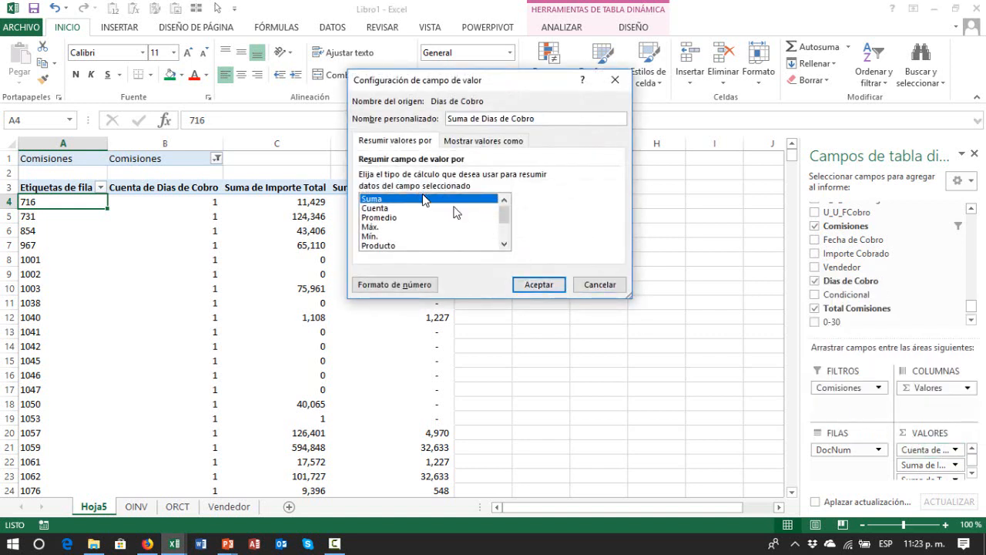
click(537, 284)
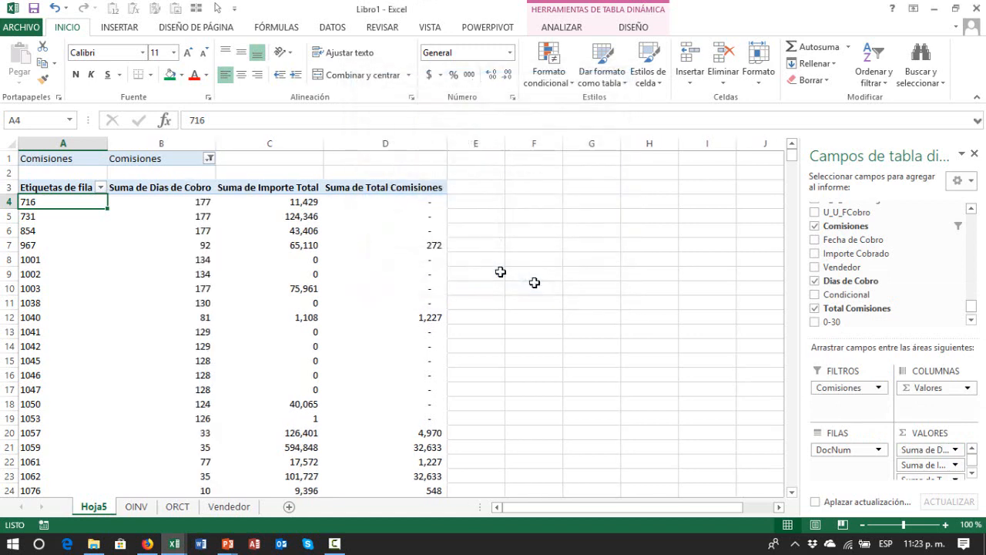
- Review the pivot table's Comisiones filter, headers and first invoice rows across collection days, total amount and commissions
click(297, 230)
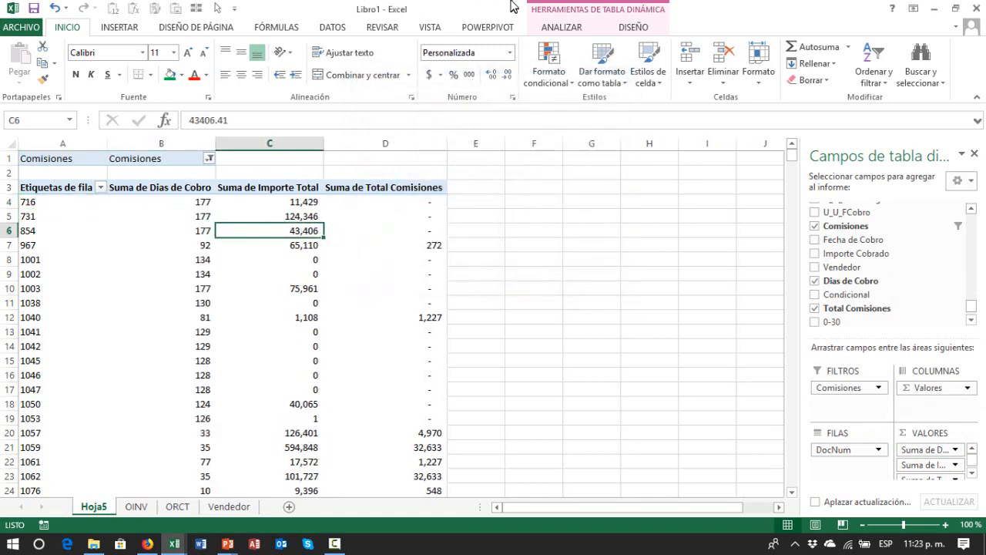
key(Up)
key(Up)
key(Left)
key(Up)
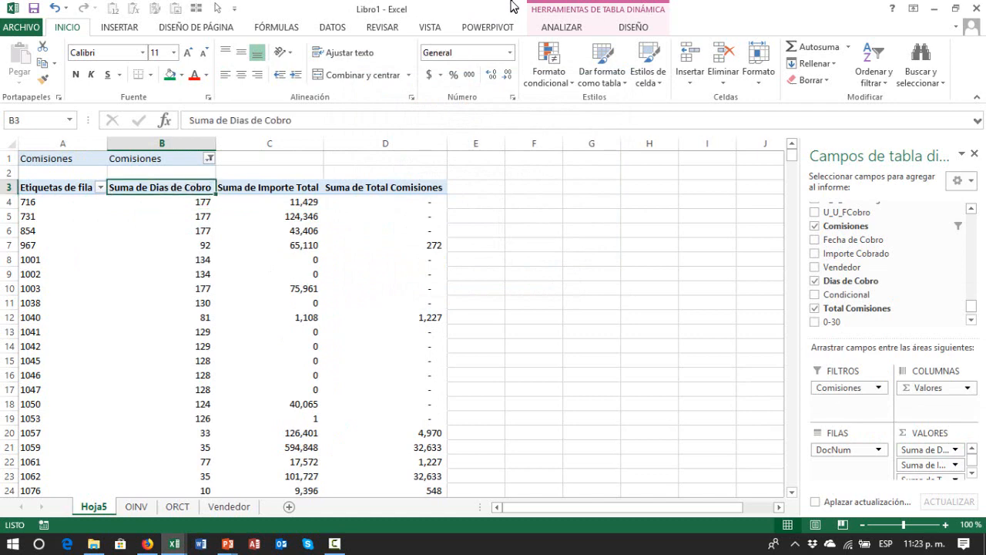
key(Left)
key(Down)
key(Right)
key(Left)
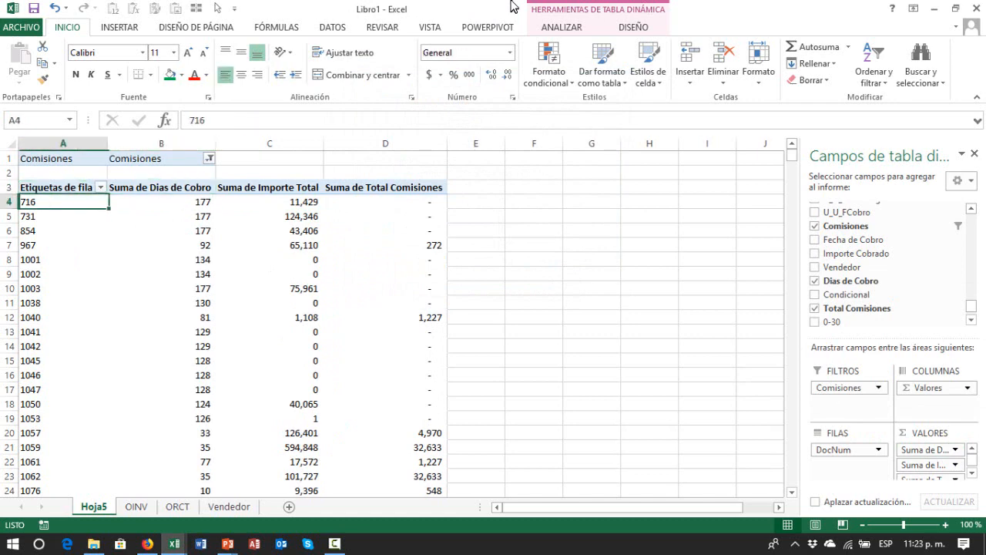
key(Right)
key(Up)
key(Up)
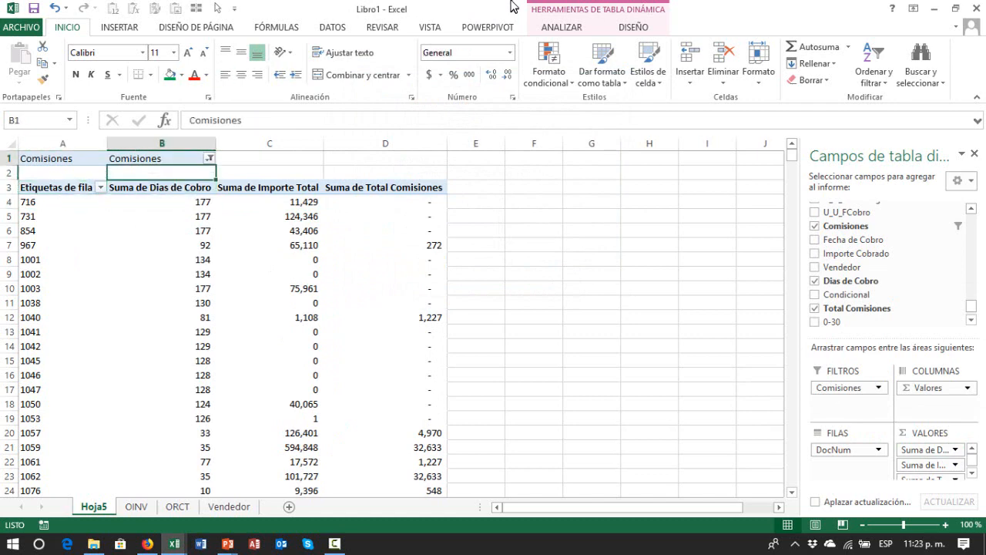
key(Up)
key(Left)
key(Right)
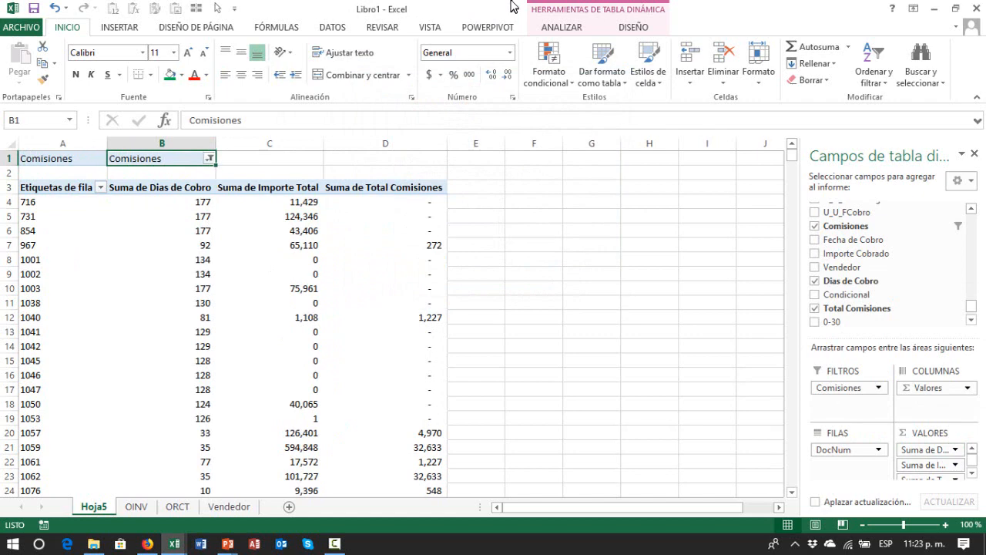
key(Down)
key(Right)
key(Right)
key(Down)
key(Down)
key(Left)
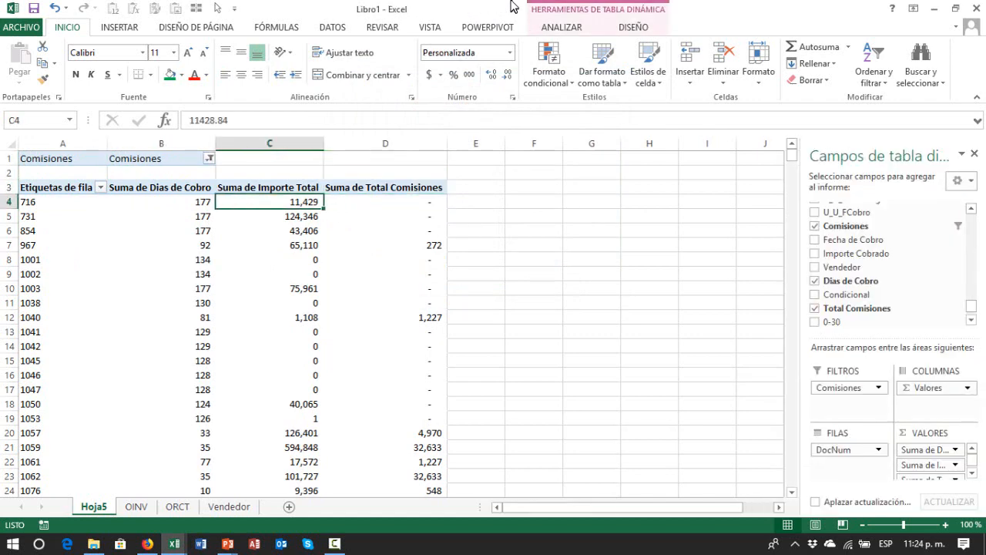
key(Left)
key(Right)
key(Right)
key(Down)
key(Down)
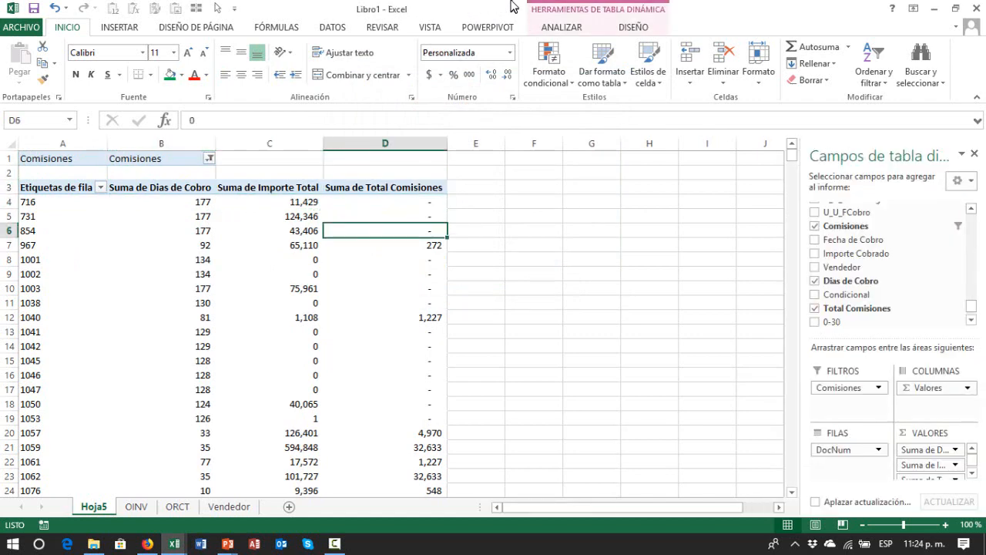
- Read down the Suma de Total Comisiones column and compare the commissions with each invoice's collection days
key(Up)
key(Up)
key(Down)
key(Down)
key(Down)
key(Down)
key(Down)
key(Down)
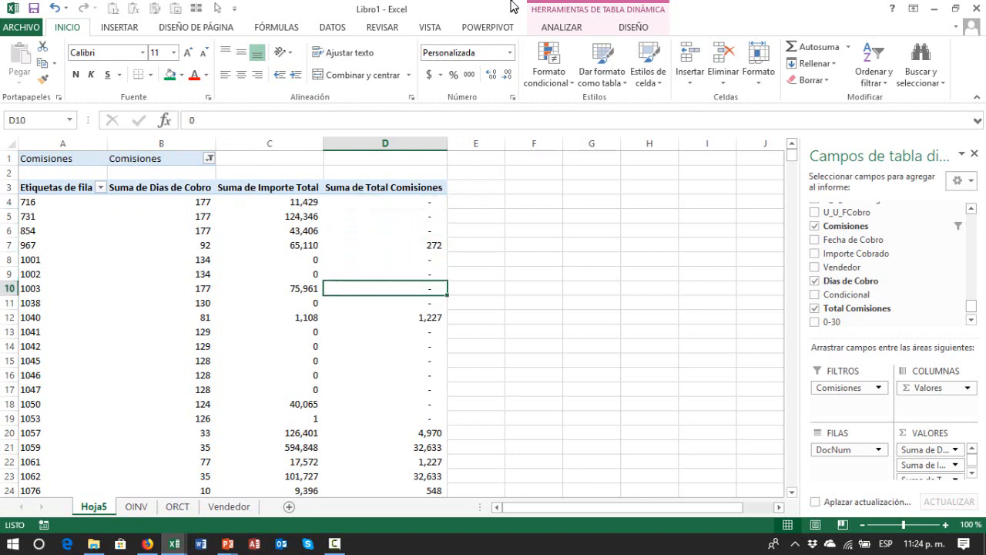
key(Down)
key(Down)
key(Down)
key(Down)
key(Down)
key(Down)
key(Down)
key(Down)
key(Down)
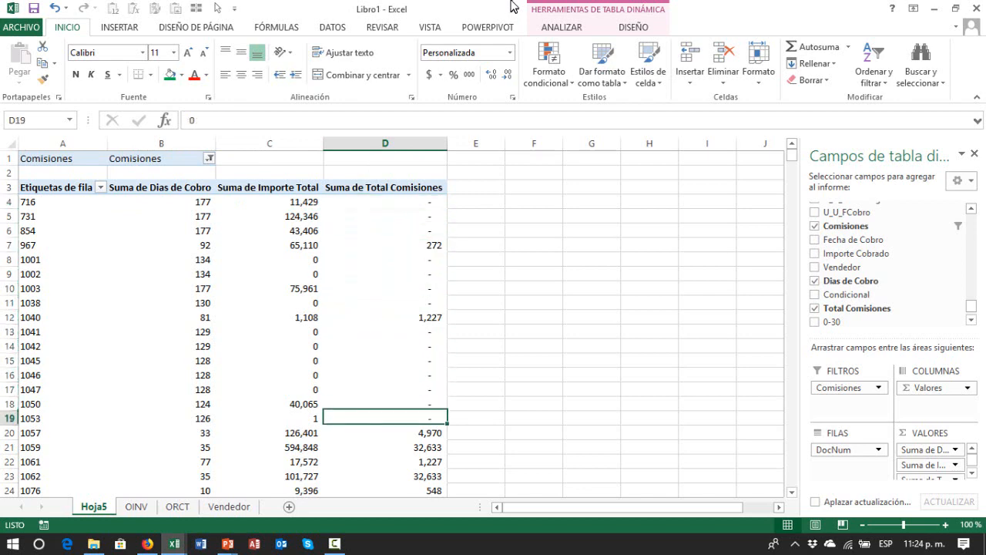
key(Down)
key(Down)
key(Down)
key(Down)
key(Down)
key(Down)
key(Down)
key(Down)
key(Down)
key(Down)
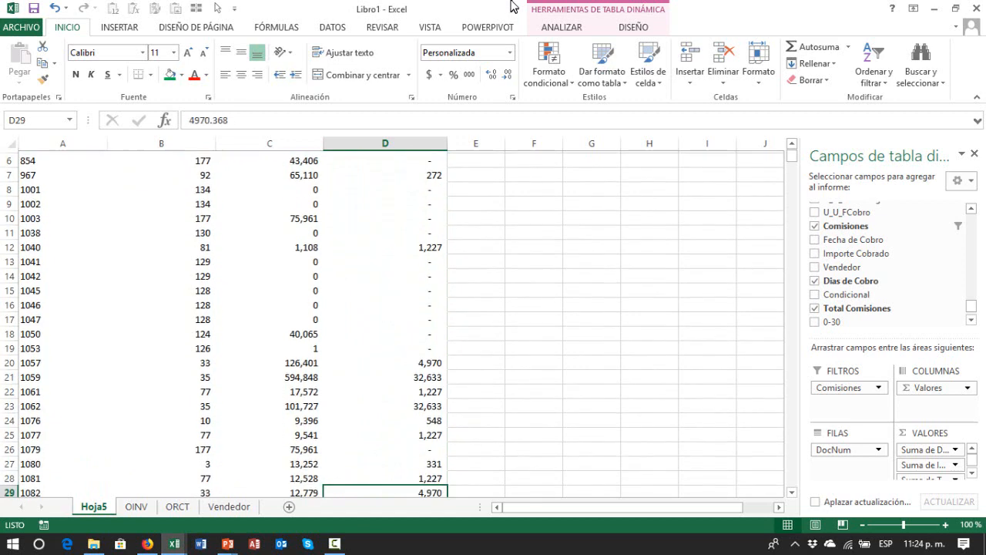
key(Down)
key(Down)
key(Down)
key(Down)
key(Down)
key(Down)
key(Down)
key(Down)
- Go back up the commissions column to the invoice 1079 row and select its invoice number
key(Up)
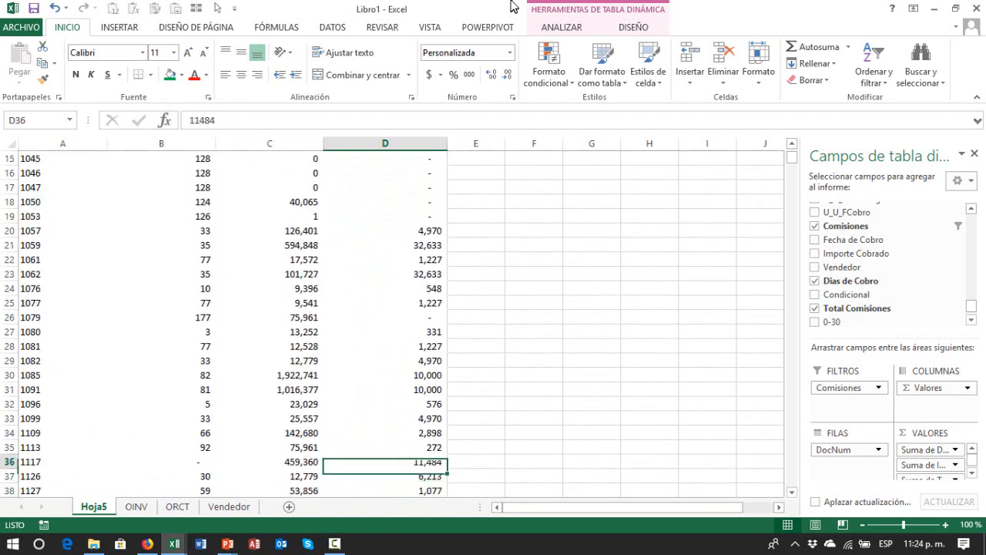
key(Up)
key(Up)
key(Up)
key(Up)
key(Up)
key(Up)
key(Up)
key(Up)
key(Up)
key(Up)
key(Down)
key(Up)
key(Left)
key(Left)
key(Left)
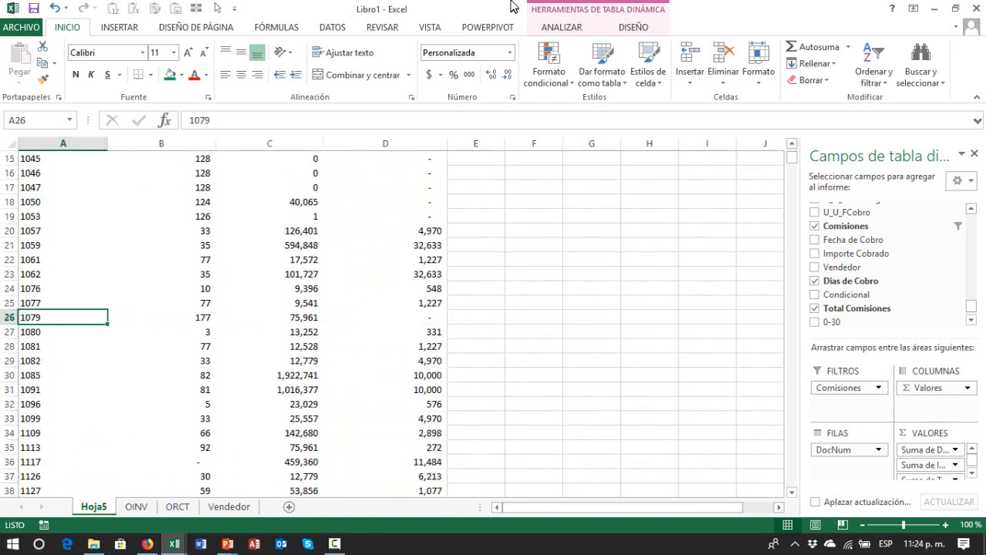
- Read down the Suma de Total Comisiones column from invoice 1079 to invoice 1252 and compare commissions with collection days
key(Right)
key(Right)
key(Right)
key(Down)
key(Down)
key(Down)
key(Down)
key(Down)
key(Down)
key(Down)
key(Down)
key(Down)
key(Down)
key(Down)
key(Down)
key(Down)
key(Down)
key(Down)
key(Down)
key(Down)
key(Down)
key(Down)
key(Down)
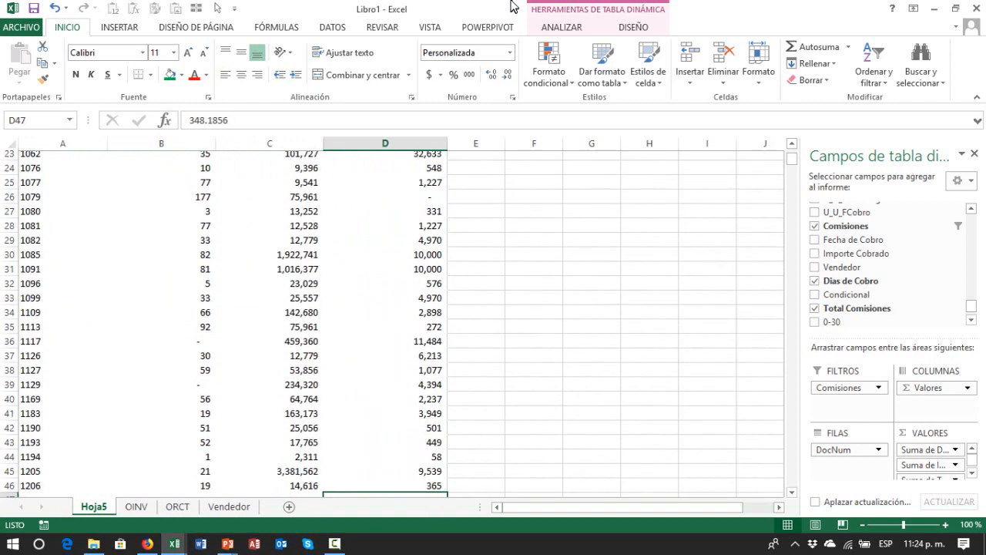
key(Down)
key(Down)
key(Down)
key(Down)
key(Down)
key(Down)
key(Down)
key(Down)
key(Down)
key(Down)
key(Down)
key(Down)
key(Down)
key(Down)
key(Down)
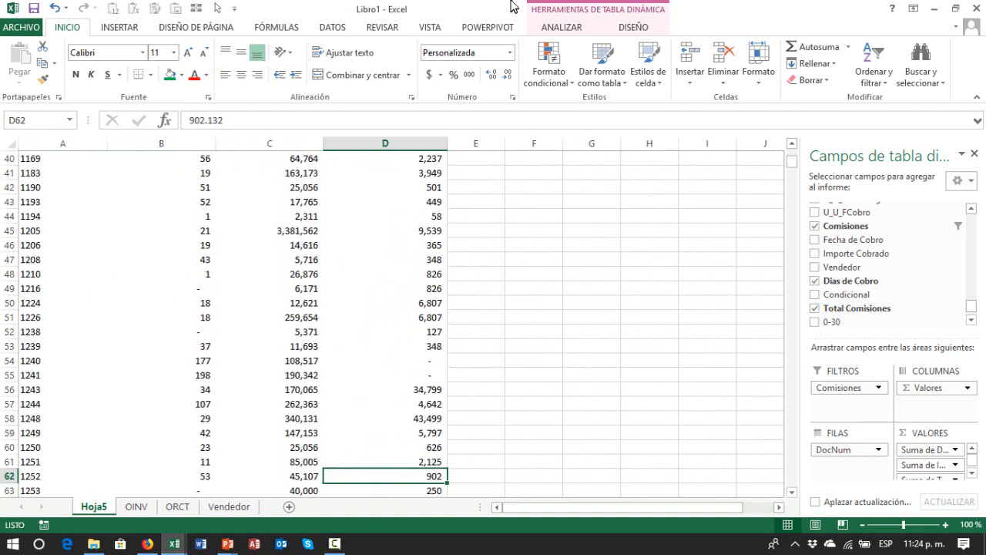
- Go back up to invoices 1240 and 1241 and highlight both rows from commissions to invoice number to examine them
key(Up)
key(Up)
key(Up)
key(Up)
key(Up)
key(Up)
key(Up)
key(Up)
key(Up)
key(Up)
key(Up)
key(Up)
key(Up)
key(Down)
key(Down)
key(Down)
key(Down)
key(Down)
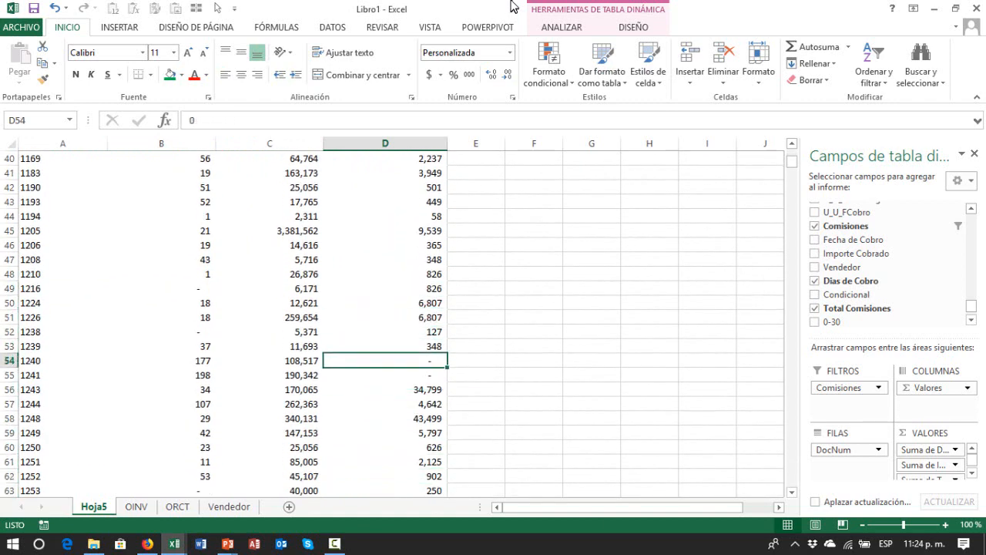
key(shift+Down)
key(shift+Left)
key(shift+Left)
key(shift+Left)
key(Right)
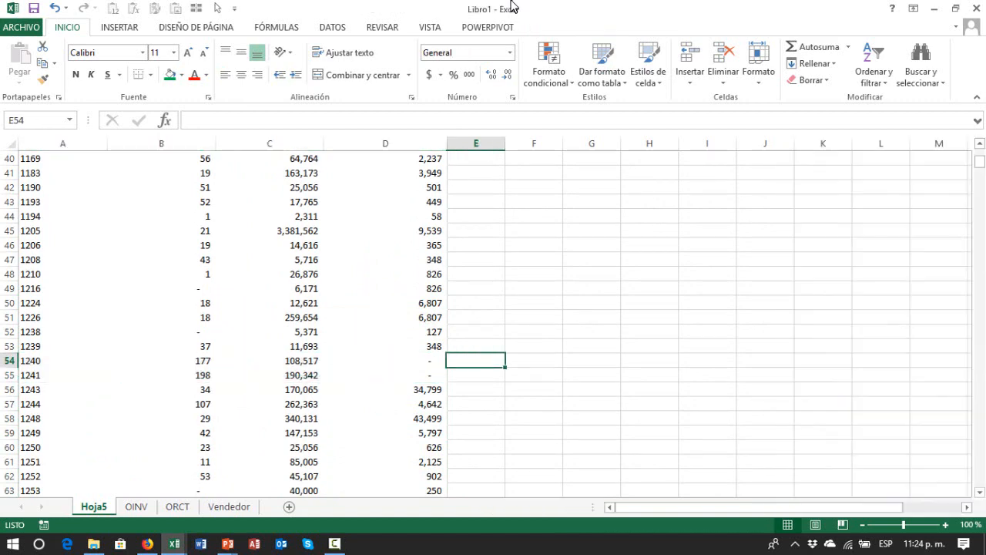
- Return to the first pivot table rows and compare invoice 967's commission with its collection days
key(Left)
key(ctrl+Up)
key(ctrl+Up)
key(Down)
key(Down)
key(Down)
key(Down)
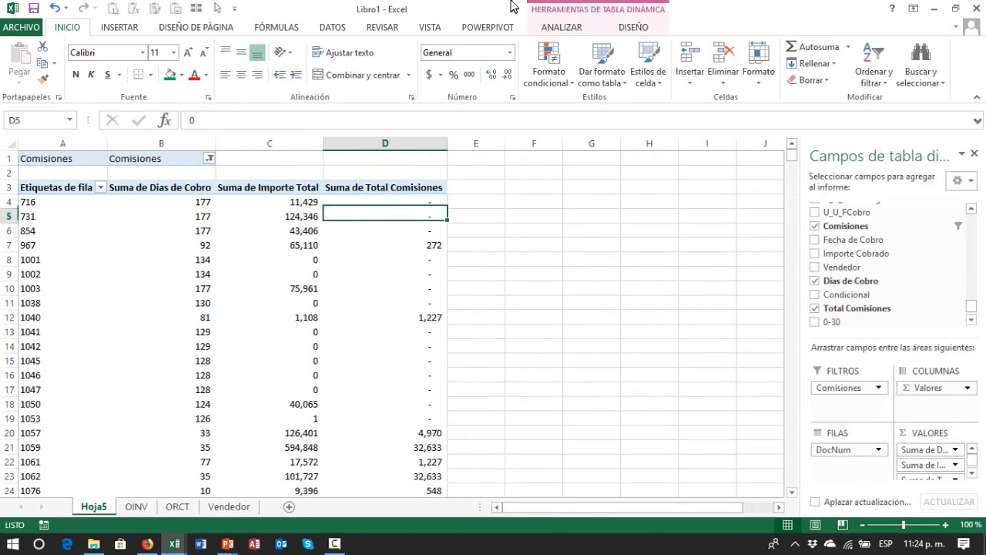
key(Down)
key(Down)
key(Left)
key(Left)
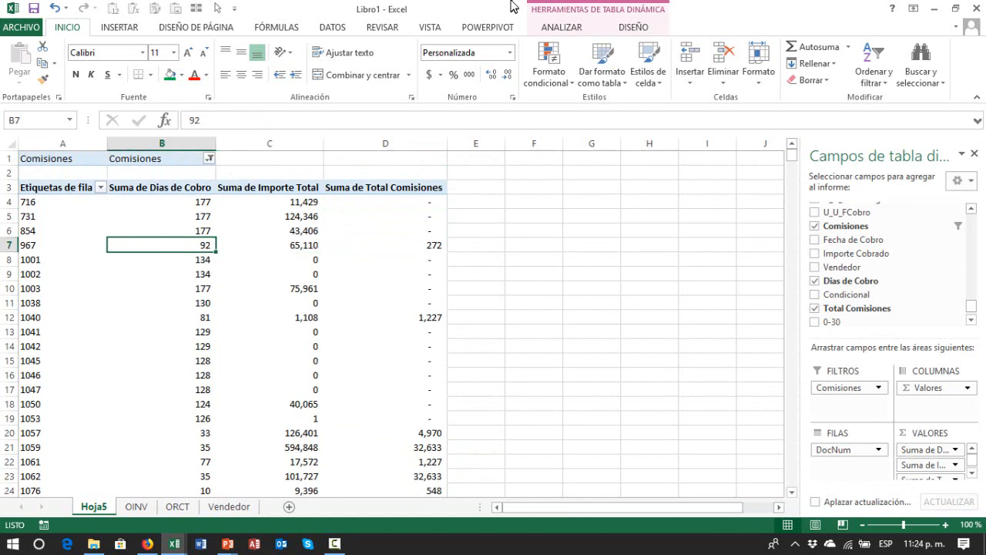
- Examine the Suma de Dias de Cobro column from its header down through invoice 1003
key(Up)
key(Up)
key(Up)
key(Up)
key(shift+Down)
key(shift+Down)
key(shift+Down)
key(shift+Down)
key(shift+Down)
key(shift+Down)
key(shift+Down)
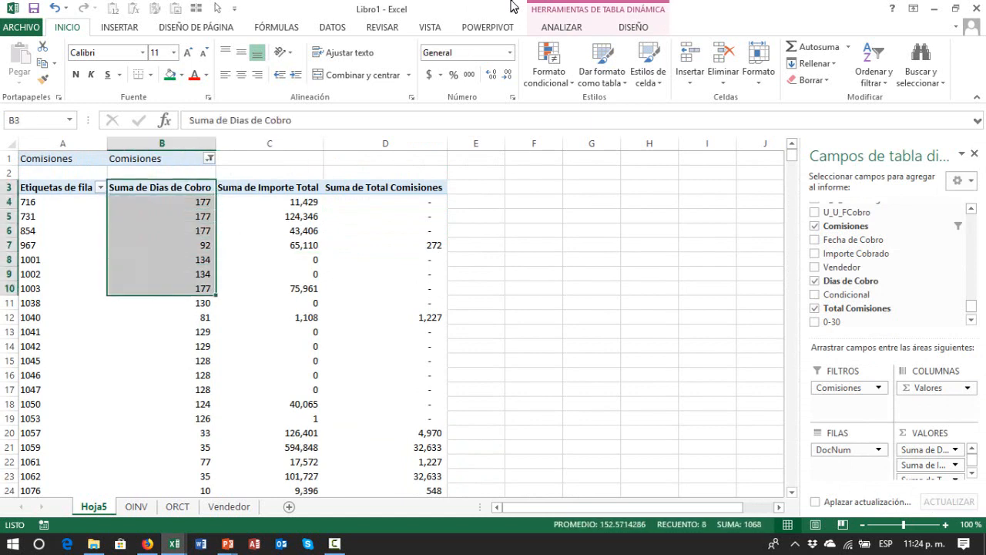
key(Up)
key(Down)
key(Down)
key(Down)
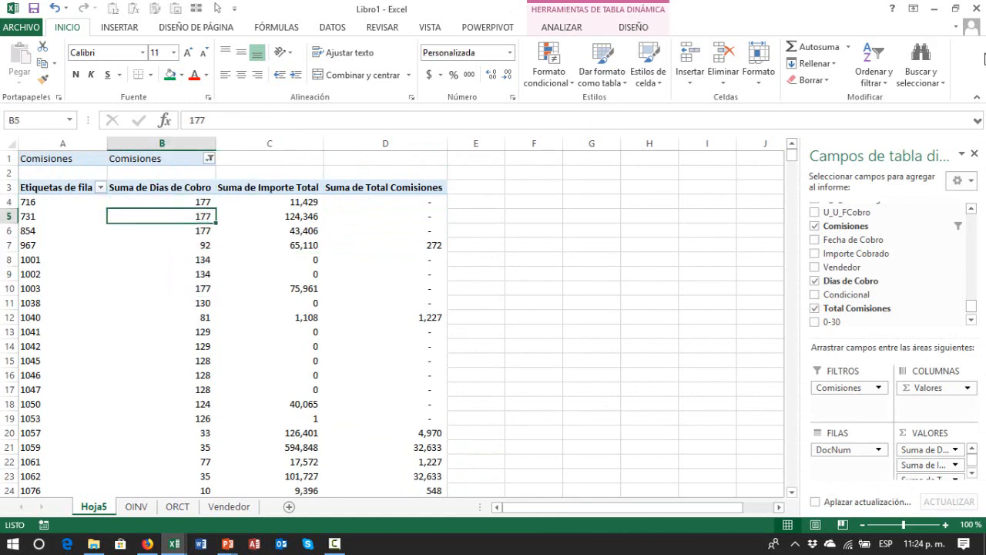
- Add the 0-30 field to the pivot table's values after Suma de Total Comisiones
click(975, 320)
click(974, 320)
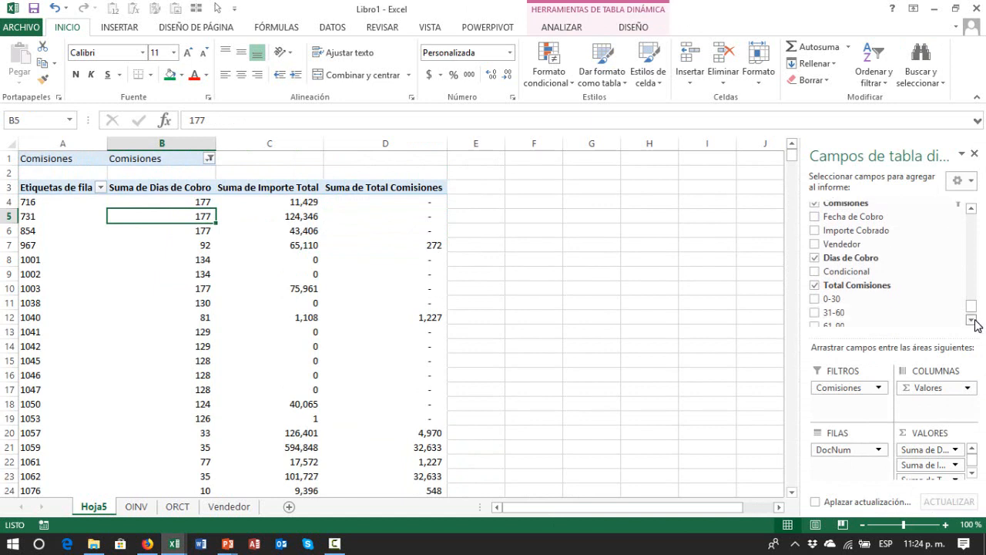
click(975, 320)
click(975, 319)
click(974, 320)
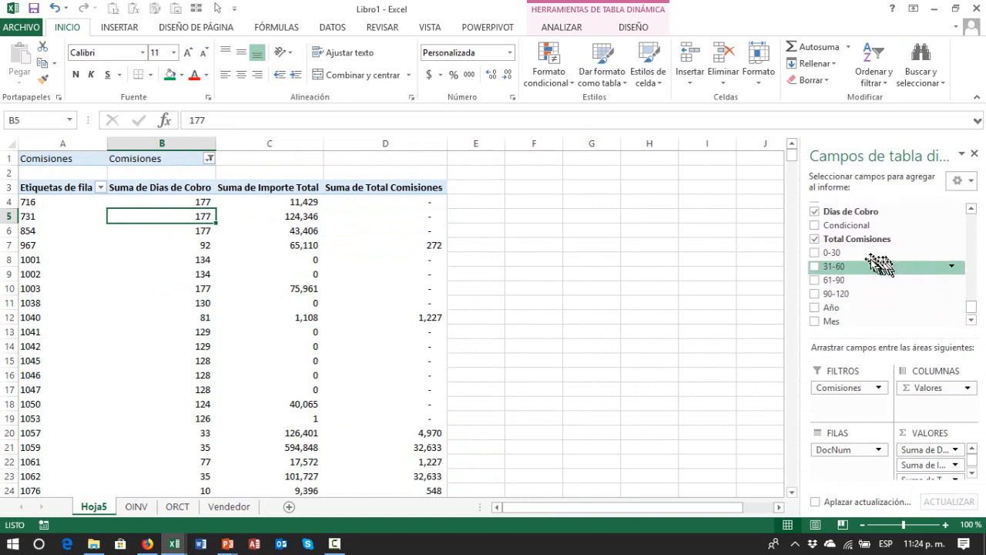
drag(866, 266, 941, 483)
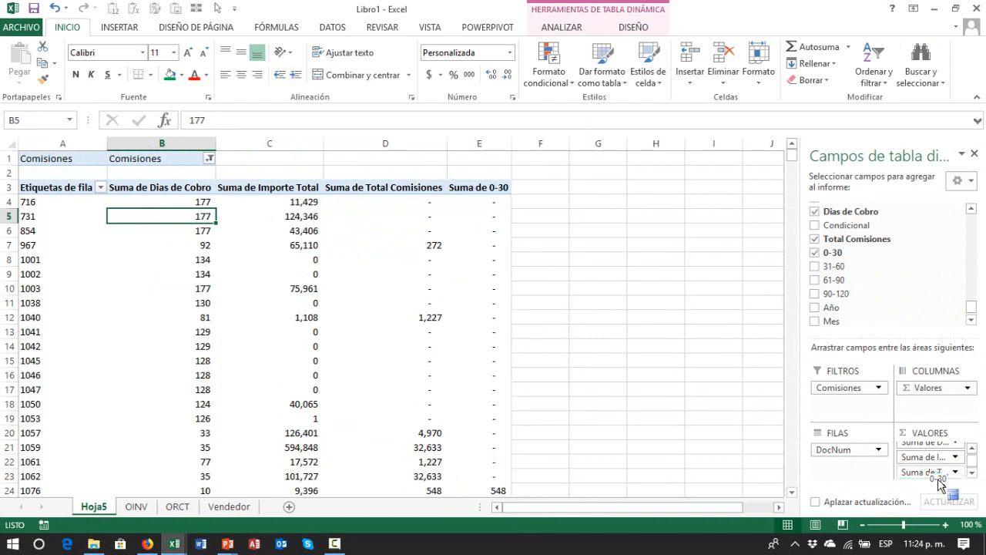
- Review the Suma de 0-30 column from its first invoices down to the Total general row and back to its header
click(575, 297)
key(Left)
key(Left)
key(Up)
key(Up)
key(Up)
key(Up)
key(Up)
key(Up)
key(Up)
key(Up)
key(Down)
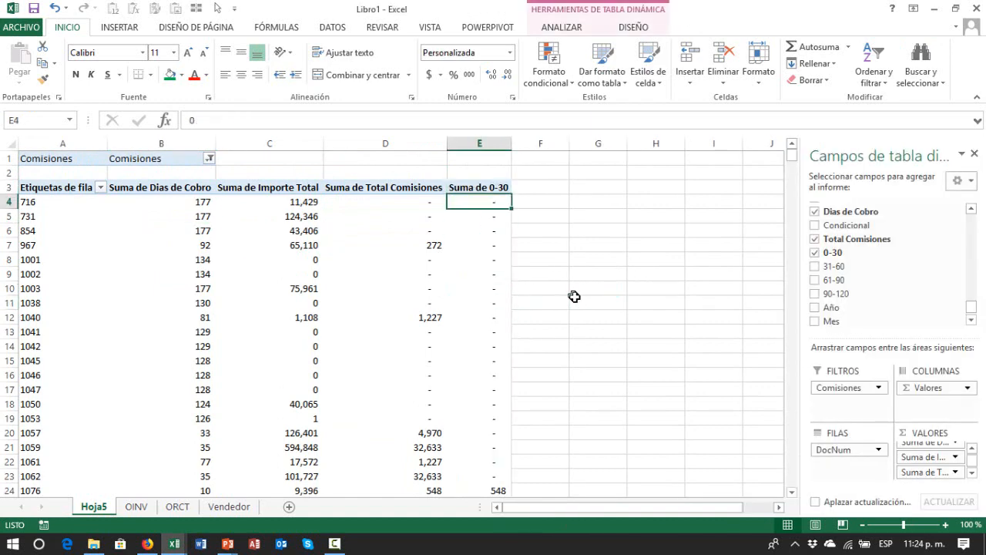
key(Down)
key(Down)
key(Down)
key(Down)
key(Down)
key(Down)
key(ctrl+Down)
key(Down)
key(Up)
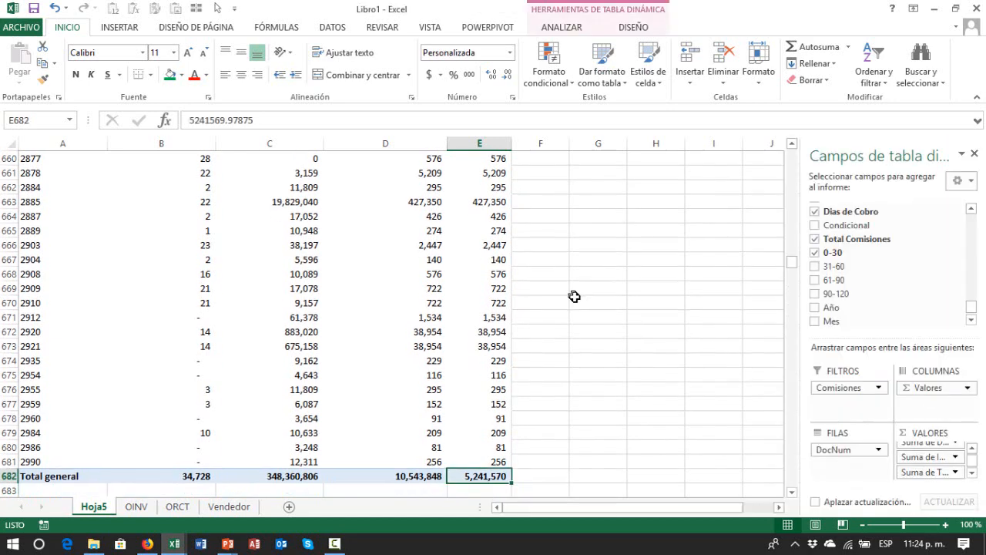
key(ctrl+Up)
key(Down)
key(Up)
key(Down)
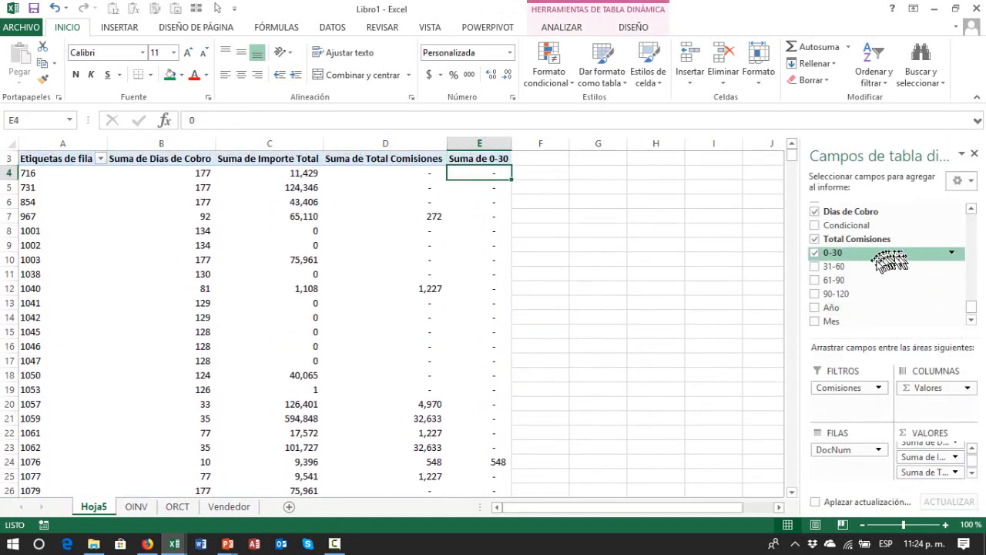
- Add the 31-60, 61-90 and 90-120 fields to the pivot table's values and go up to the new column headers
click(815, 279)
click(816, 295)
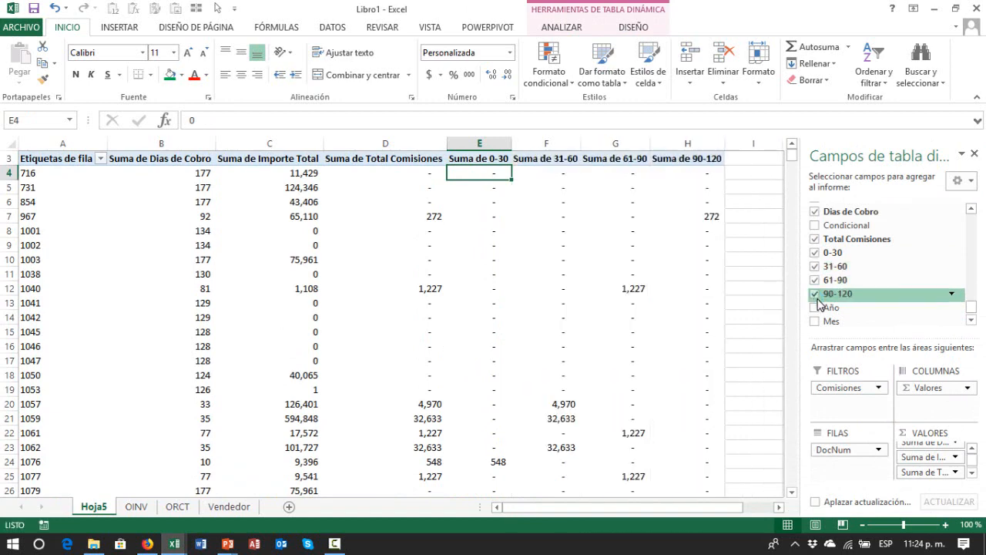
click(691, 301)
key(Up)
key(Up)
key(ctrl+Up)
key(ctrl+Up)
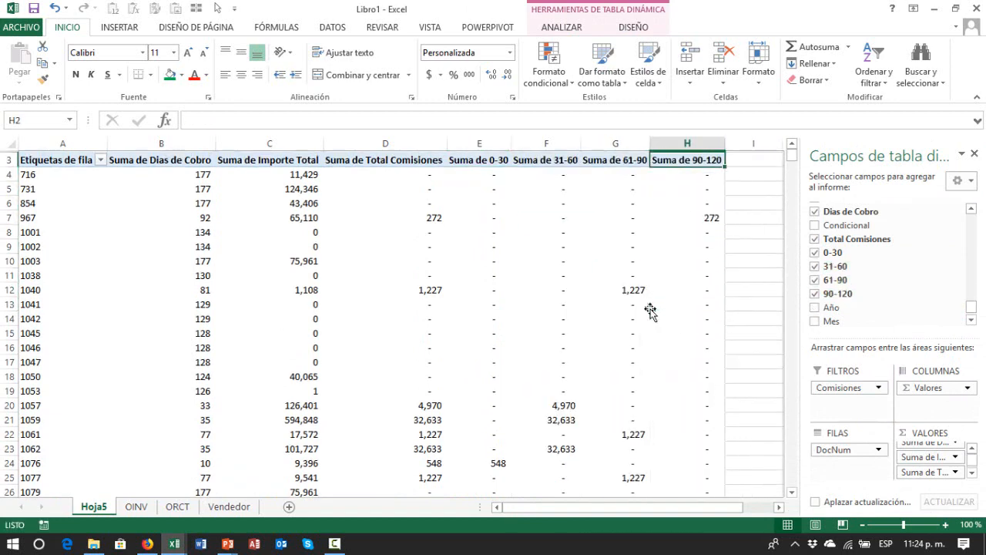
- Freeze the panes at cell B4 so the header rows and the invoice number column stay in view
key(ctrl+Left)
key(ctrl+Left)
key(Down)
key(Right)
key(Down)
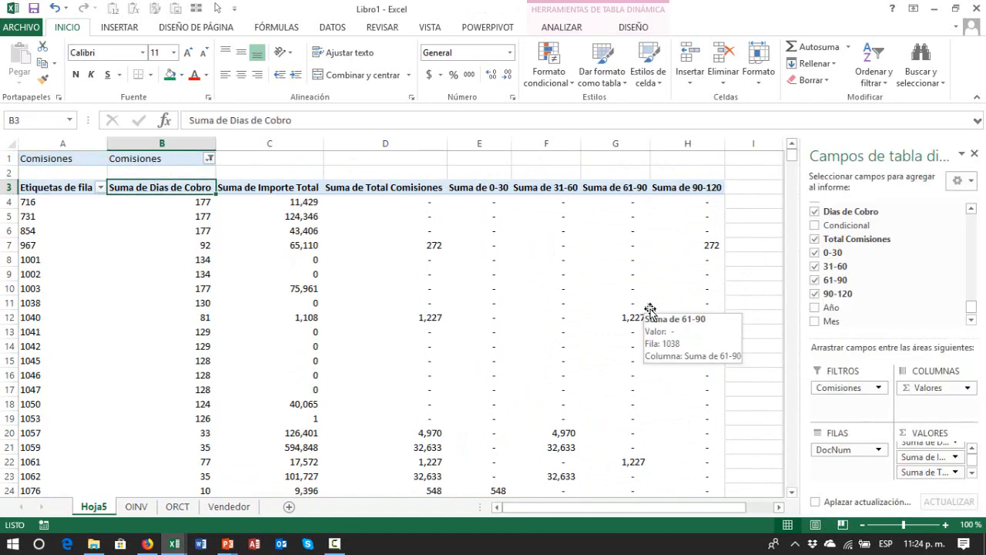
key(Down)
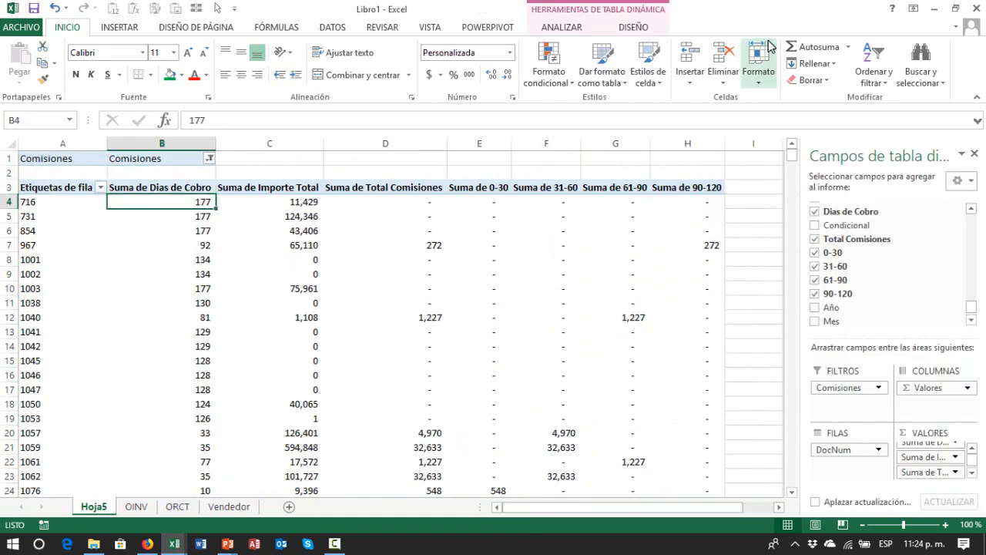
click(431, 29)
click(570, 52)
click(614, 100)
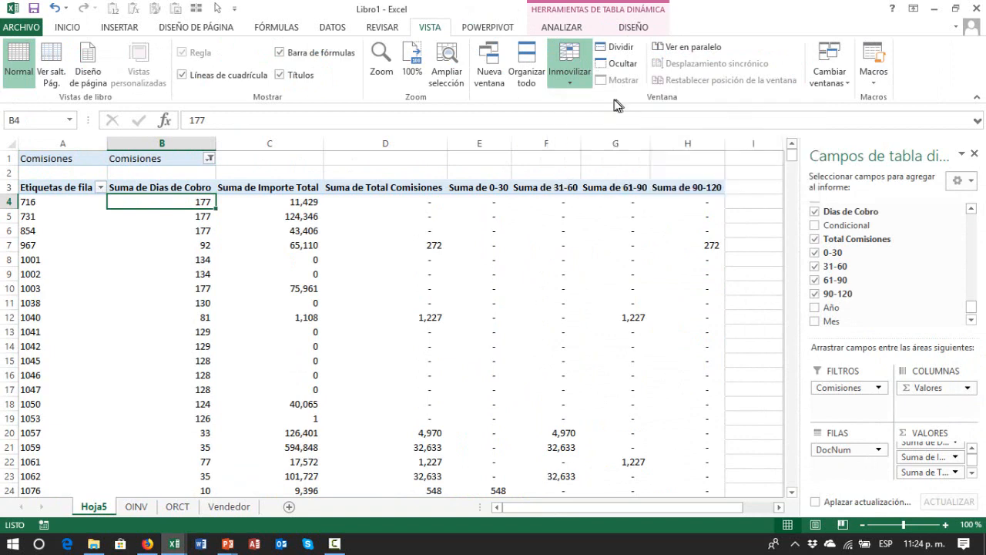
- Review the pivot table's invoice rows under the frozen headers from the first invoice down to the Total general row
click(434, 202)
key(Home)
key(Down)
key(Down)
key(Down)
key(Down)
key(Down)
key(Down)
key(Down)
key(Down)
key(Down)
key(Down)
key(Down)
key(Down)
key(Down)
key(Down)
key(Down)
key(Down)
key(Down)
key(Down)
key(Down)
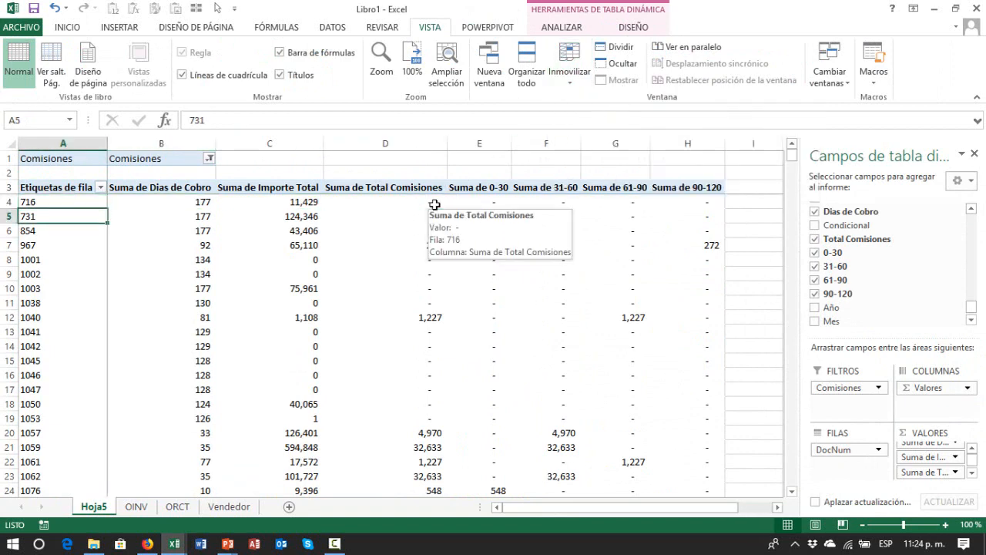
key(Down)
key(Down)
key(Down)
key(Down)
key(Down)
key(Down)
key(Down)
key(Down)
key(Down)
key(Down)
key(Down)
key(Down)
key(Down)
key(Down)
key(Down)
key(Down)
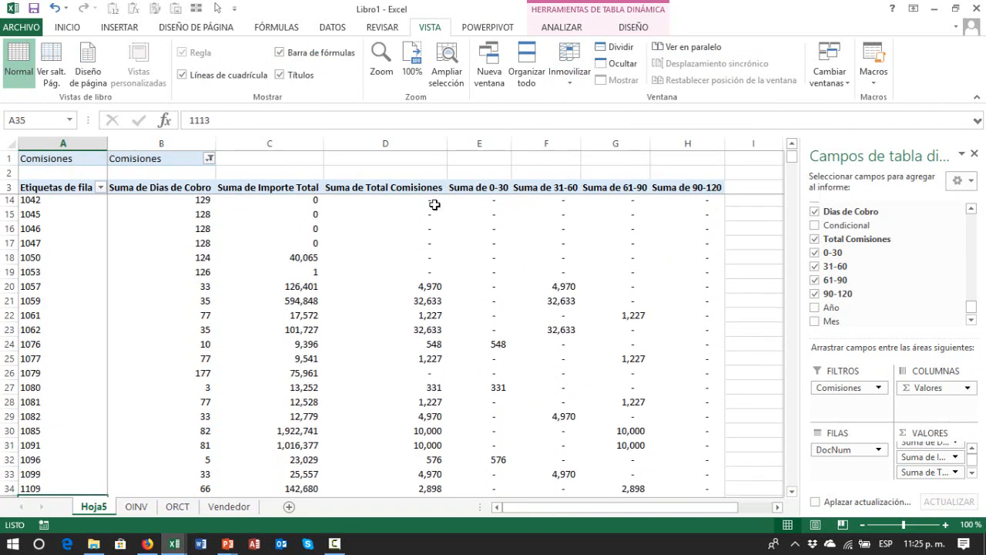
key(Down)
key(Down)
key(Down)
key(Down)
key(Down)
key(Down)
key(Down)
key(Down)
key(Down)
key(Down)
key(Down)
key(Down)
key(Down)
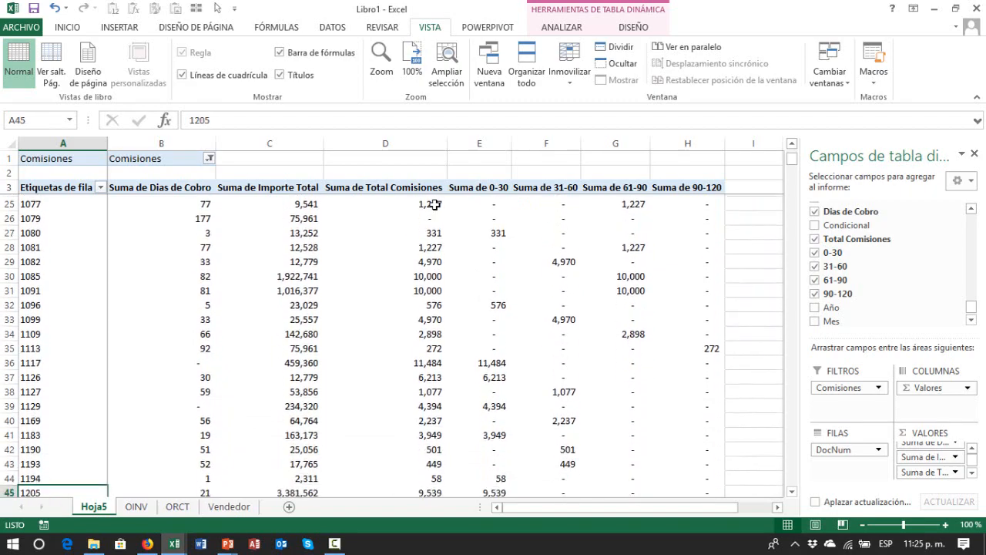
key(Down)
key(Down)
key(Down)
key(Down)
key(Down)
key(Down)
key(Down)
key(Down)
key(Down)
key(Down)
key(Down)
key(Down)
key(Down)
key(Down)
key(Down)
key(Down)
key(Down)
key(Down)
key(Down)
key(Down)
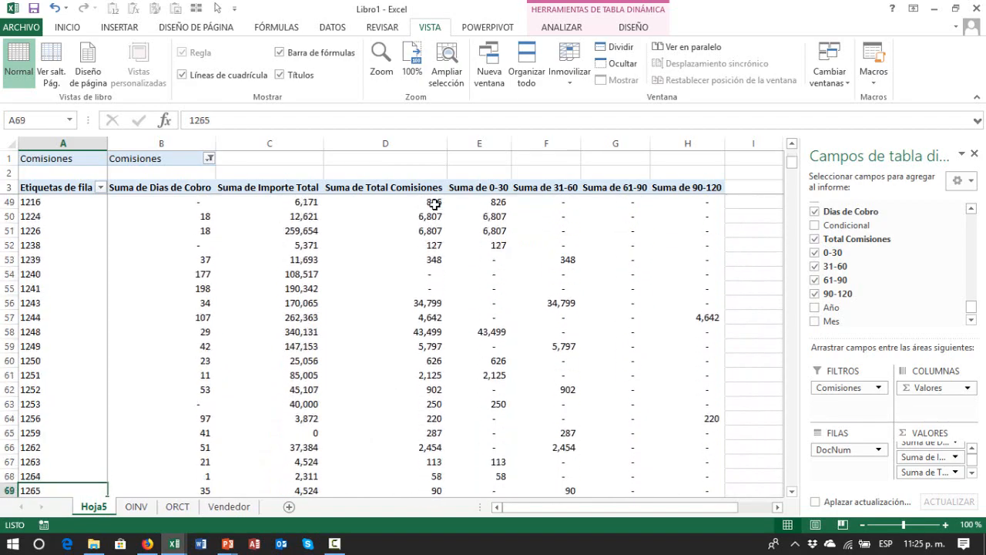
key(Down)
key(Down)
key(Down)
key(Down)
key(Down)
key(Down)
key(Down)
key(Down)
key(Down)
key(Down)
key(Down)
key(Down)
key(Down)
key(Down)
key(Down)
key(Down)
key(Down)
key(Down)
key(Down)
key(Down)
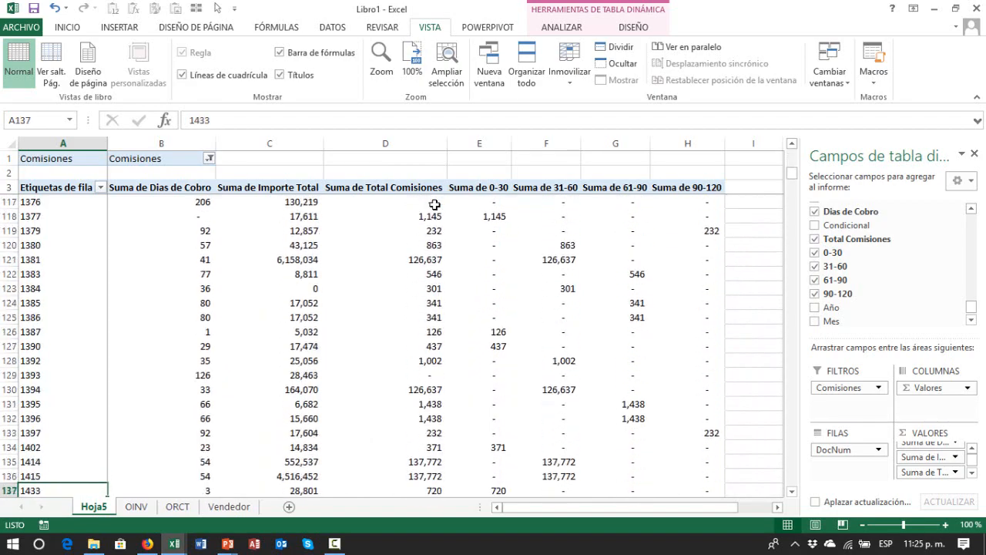
key(ctrl+Down)
key(Down)
key(Up)
- Check the Total general values across the columns and sum the four aging-range totals in E682:H682 to compare with Suma de Total Comisiones
key(Right)
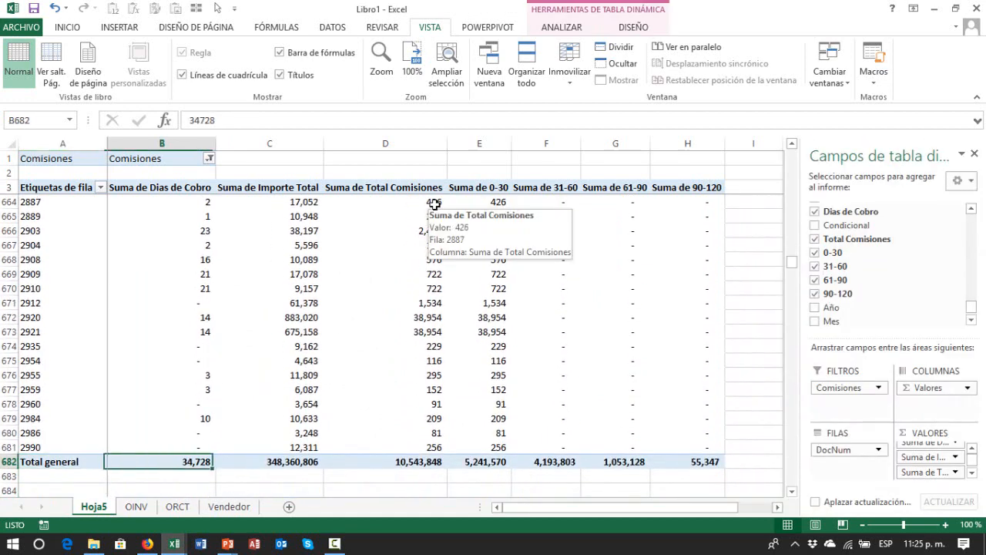
key(Right)
key(Right)
key(Right)
key(Down)
key(Left)
key(Up)
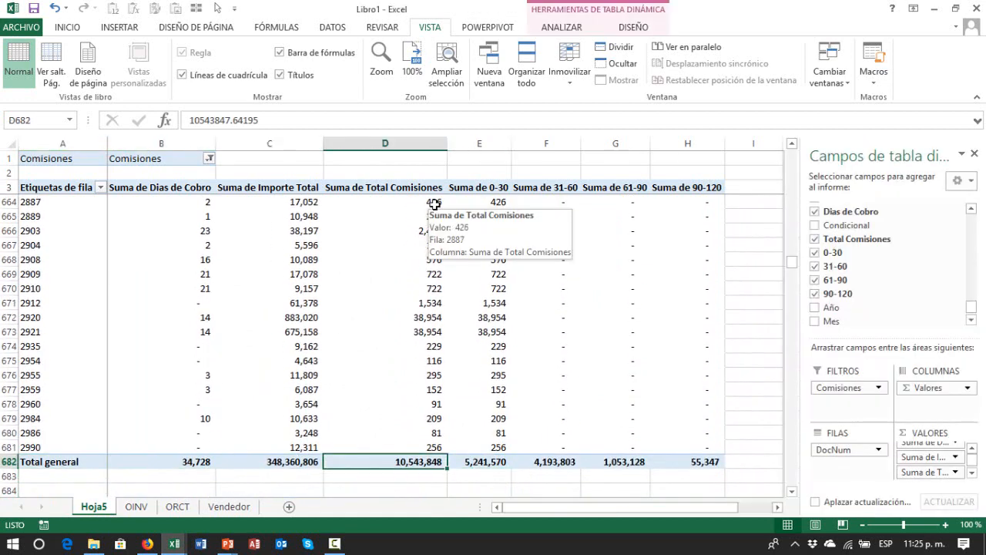
key(Left)
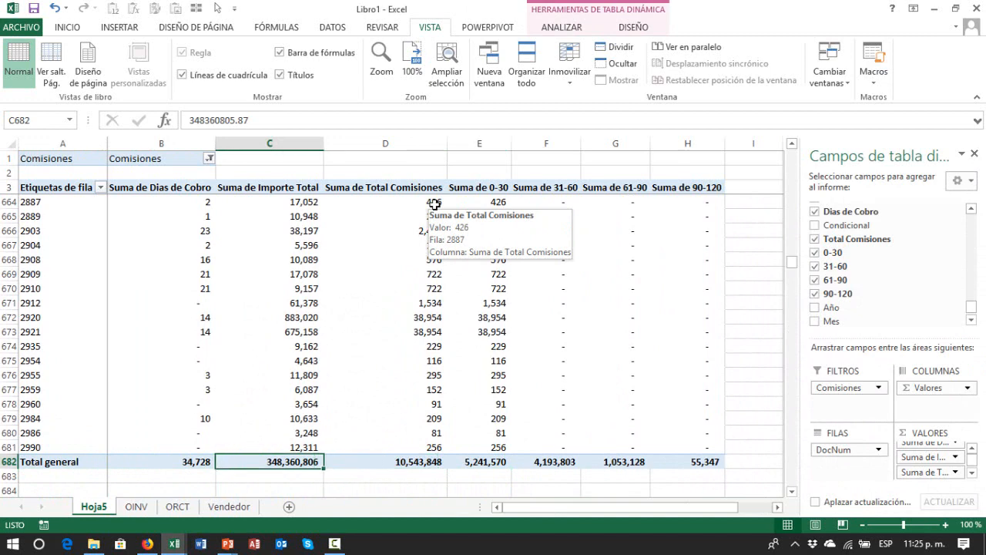
key(Right)
key(Right)
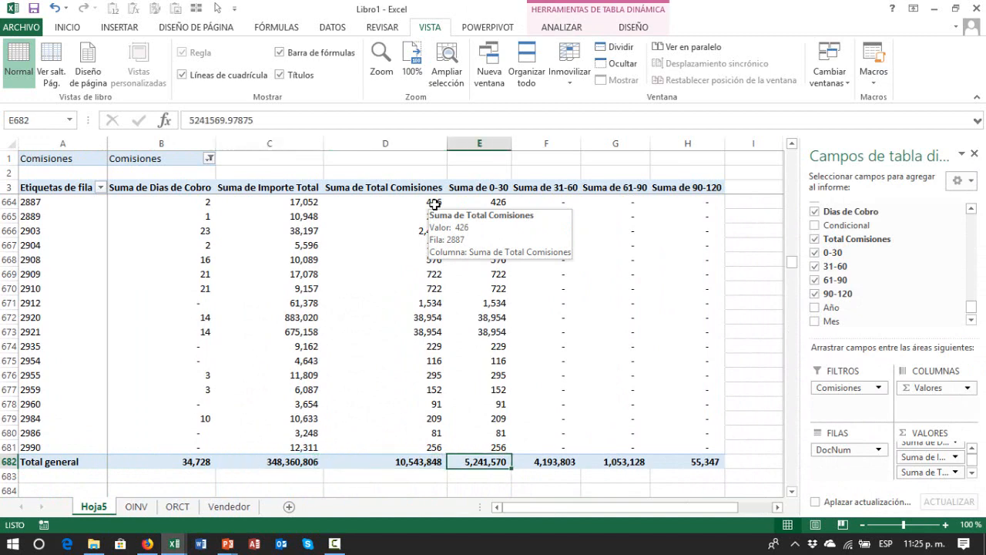
key(shift+Right)
key(shift+Right)
key(shift+Right)
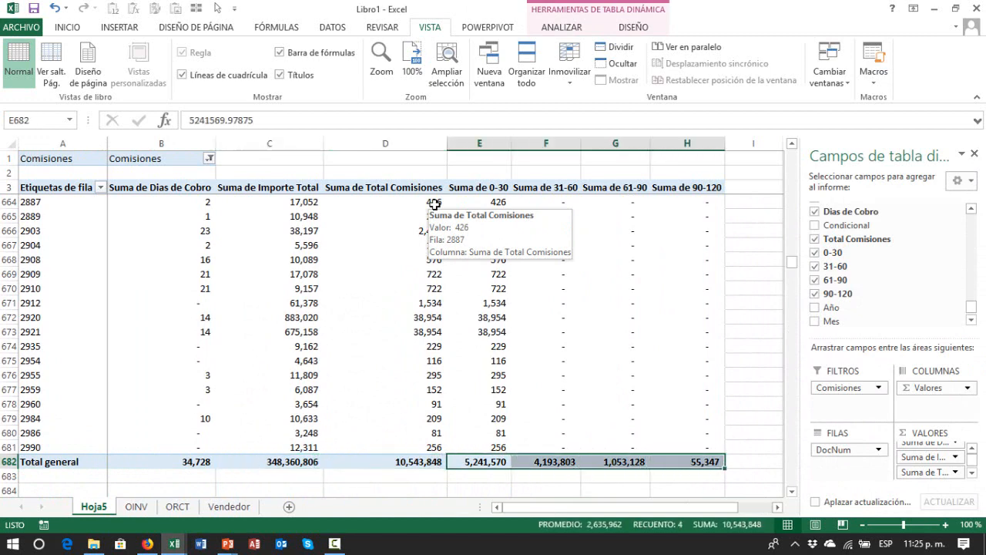
key(Down)
key(Up)
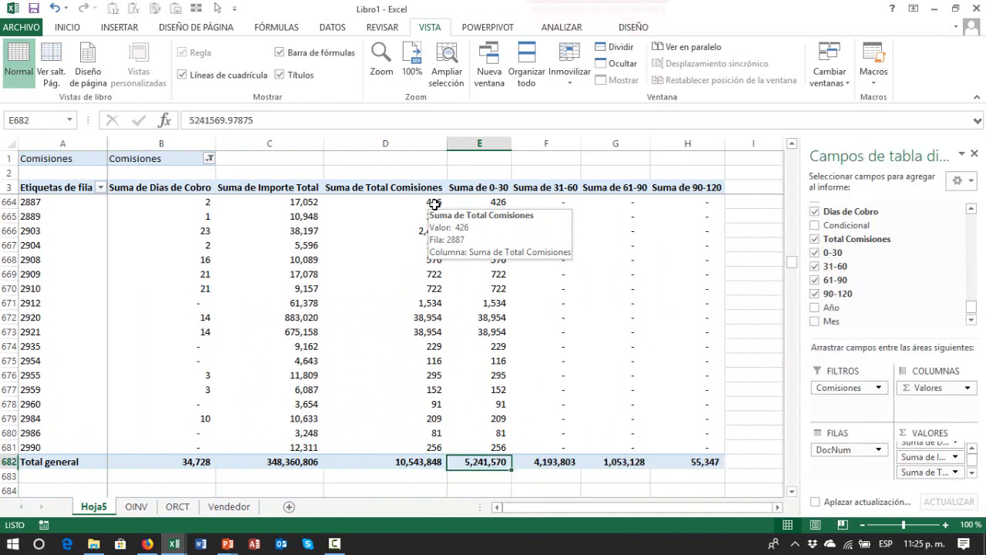
- Recheck the combined sum of the aging-range totals in E682:H682, and that of only the 0-30 and 31-60 totals
key(Right)
key(Right)
key(Down)
key(Down)
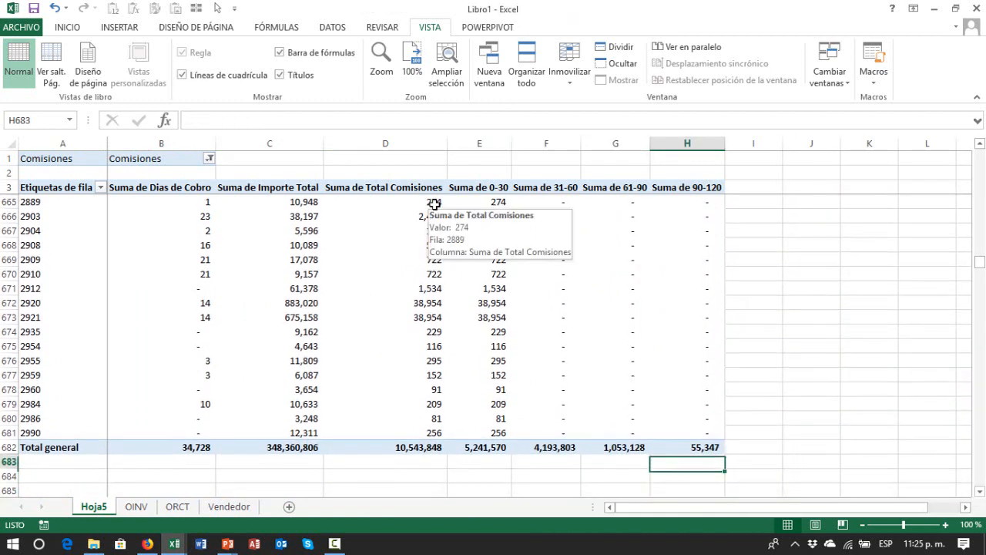
key(Up)
key(Left)
key(Left)
key(Up)
key(Down)
key(Down)
key(Up)
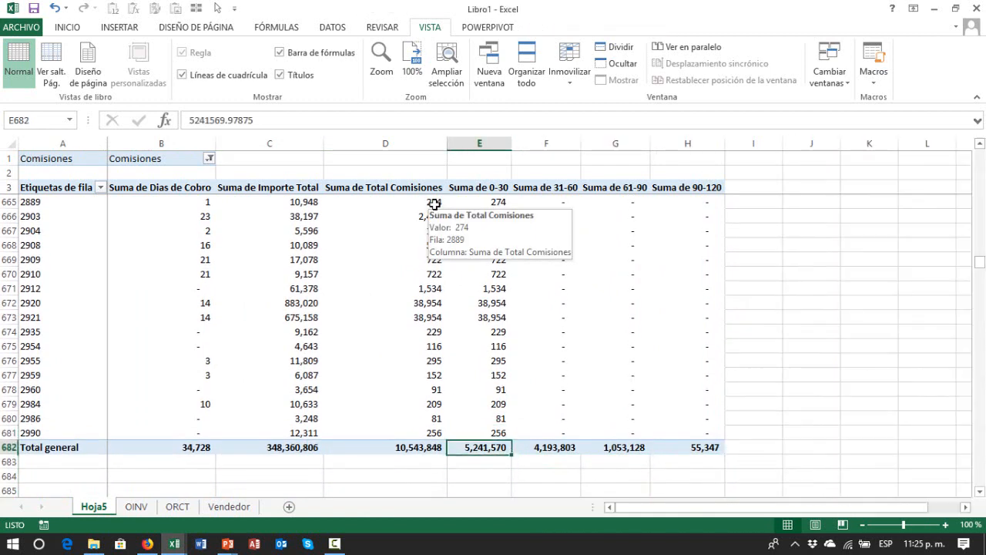
key(Down)
key(Up)
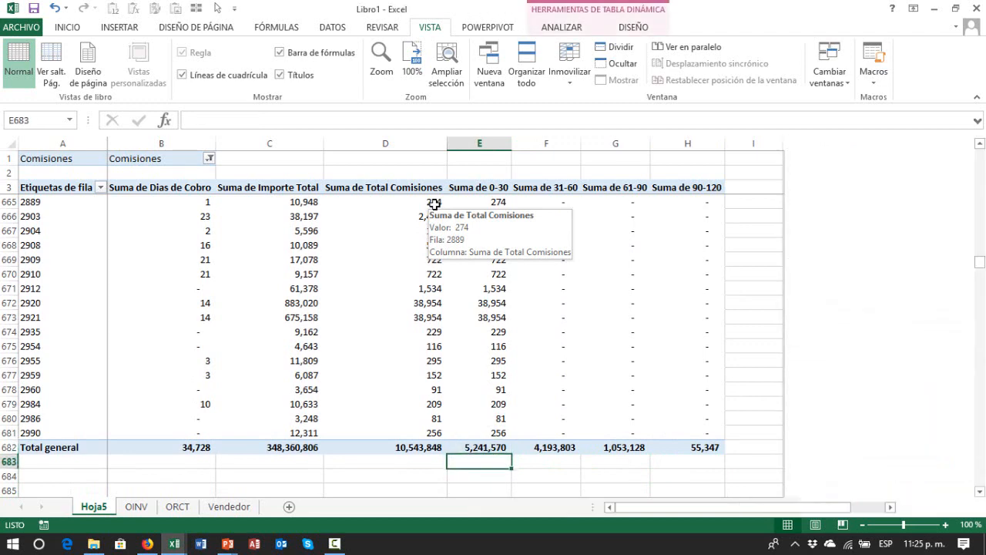
key(ctrl+shift+Right)
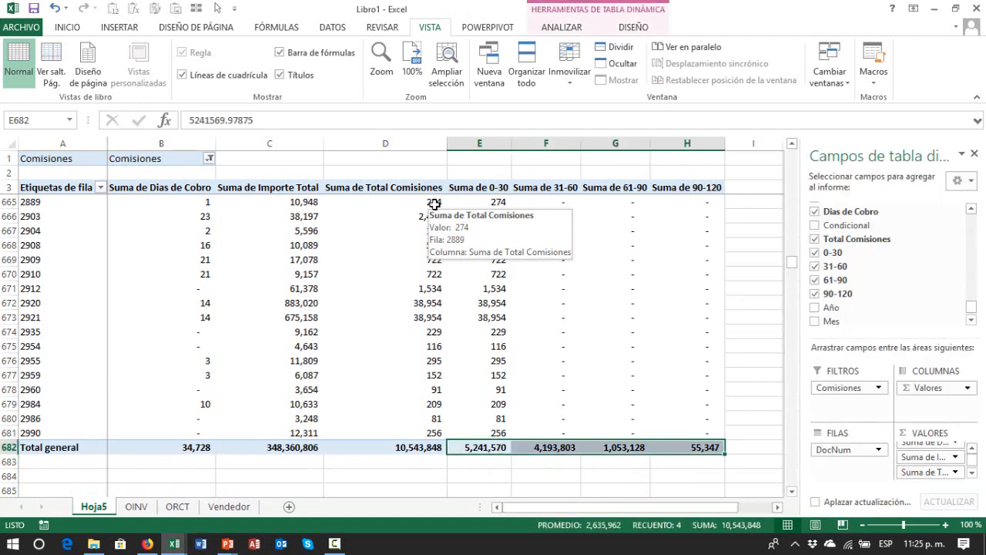
key(shift+Left)
key(shift+Left)
key(shift+Left)
key(shift+Right)
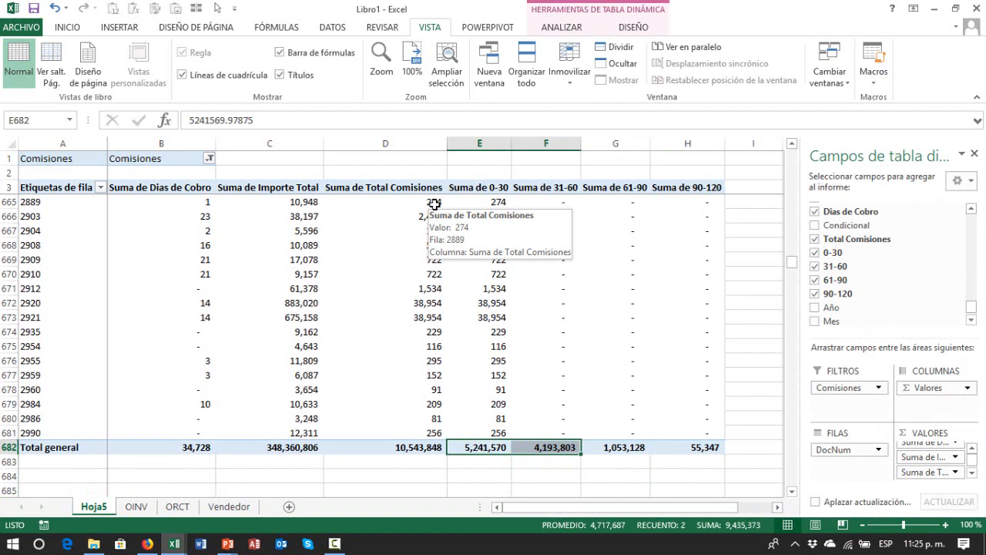
- Return to the first invoice and add the CardName field to the pivot table's rows below DocNum
key(Left)
key(ctrl+Left)
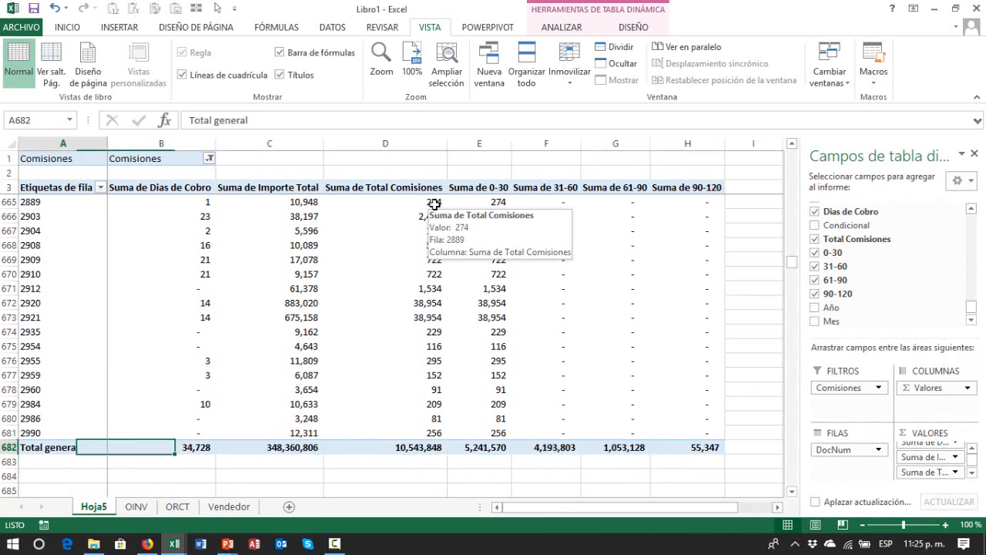
key(ctrl+Up)
key(Down)
key(Up)
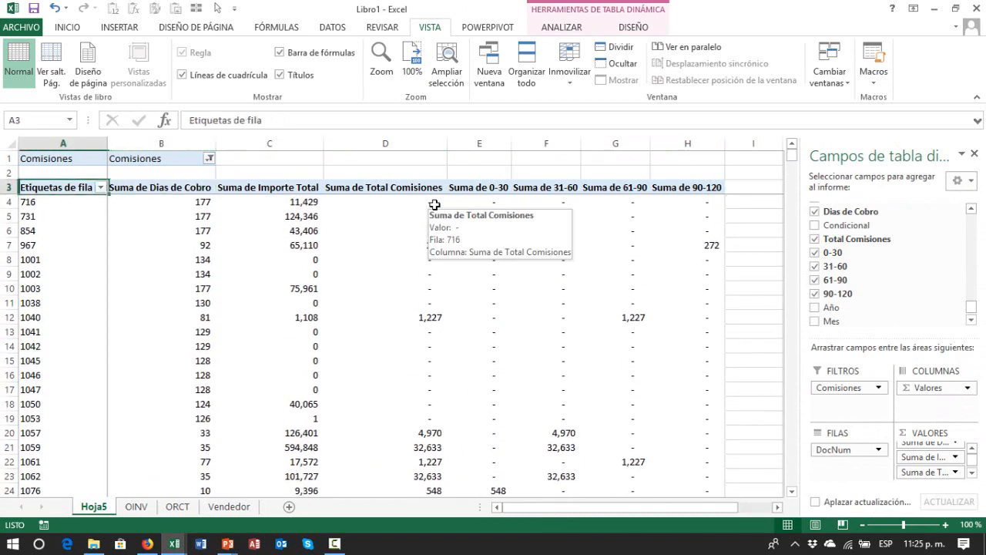
key(Down)
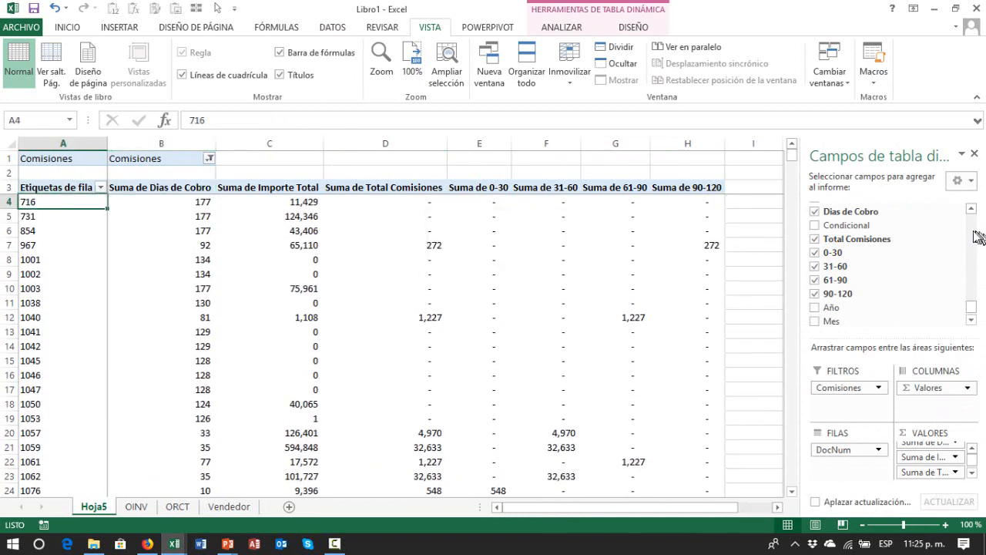
drag(969, 295, 971, 221)
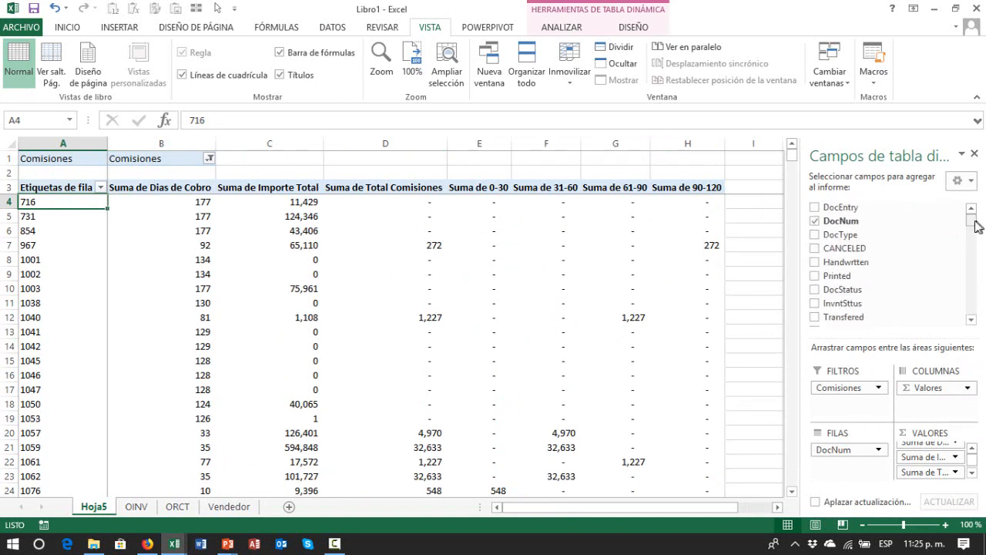
click(971, 322)
click(972, 322)
click(972, 322)
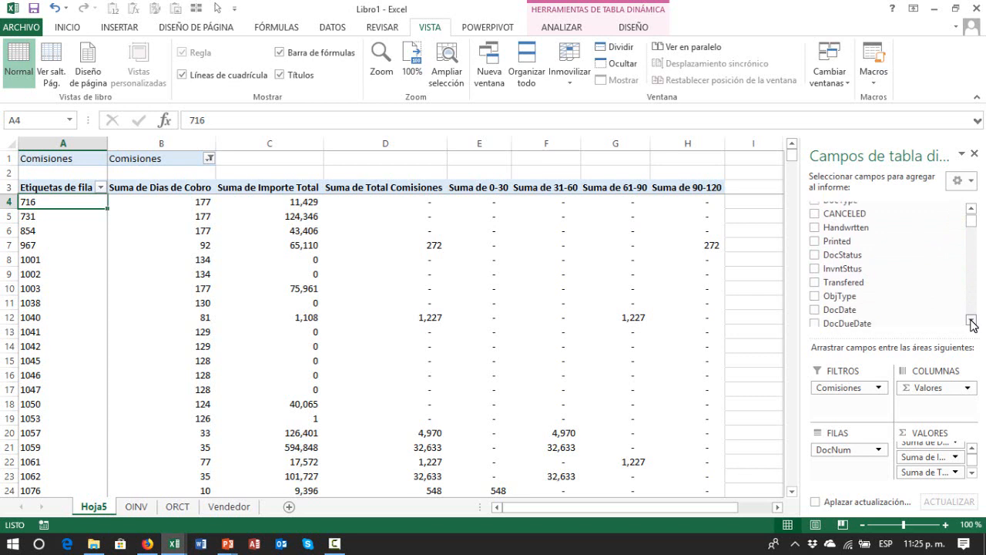
click(972, 322)
click(972, 322)
click(972, 322)
click(972, 322)
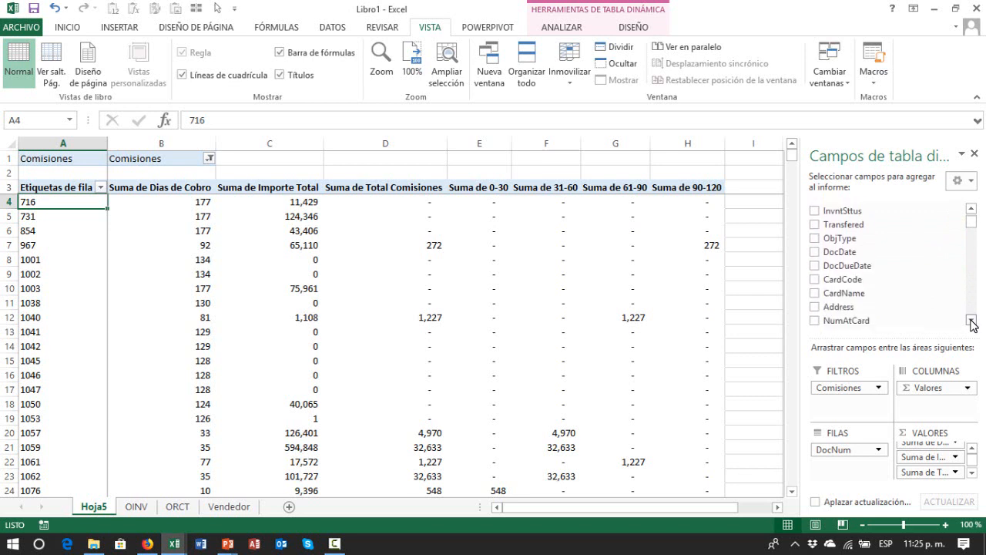
drag(870, 296, 867, 469)
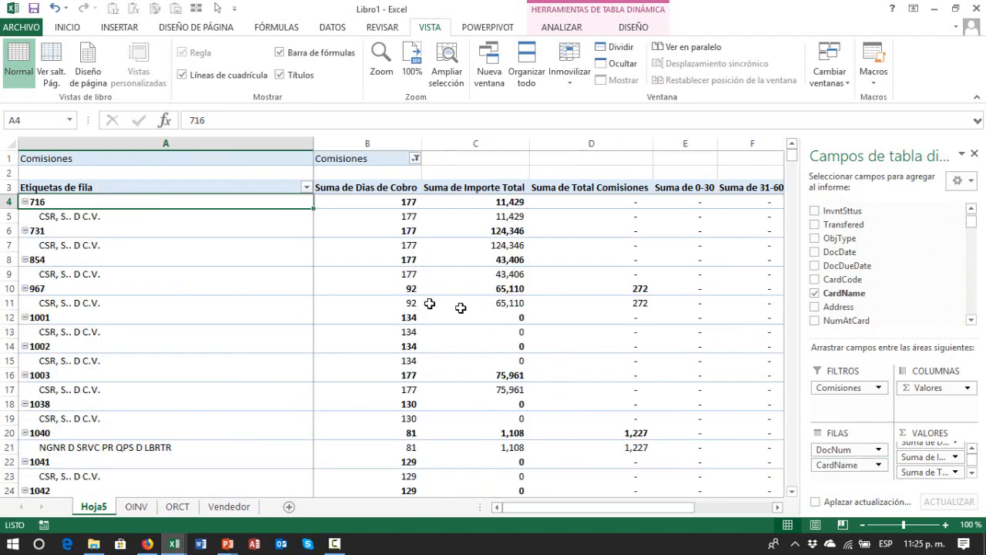
- Check the customer names under the first invoices and narrow column A so more value columns fit in view
click(236, 260)
key(Up)
key(Up)
key(Up)
key(Up)
key(Up)
key(Up)
key(Up)
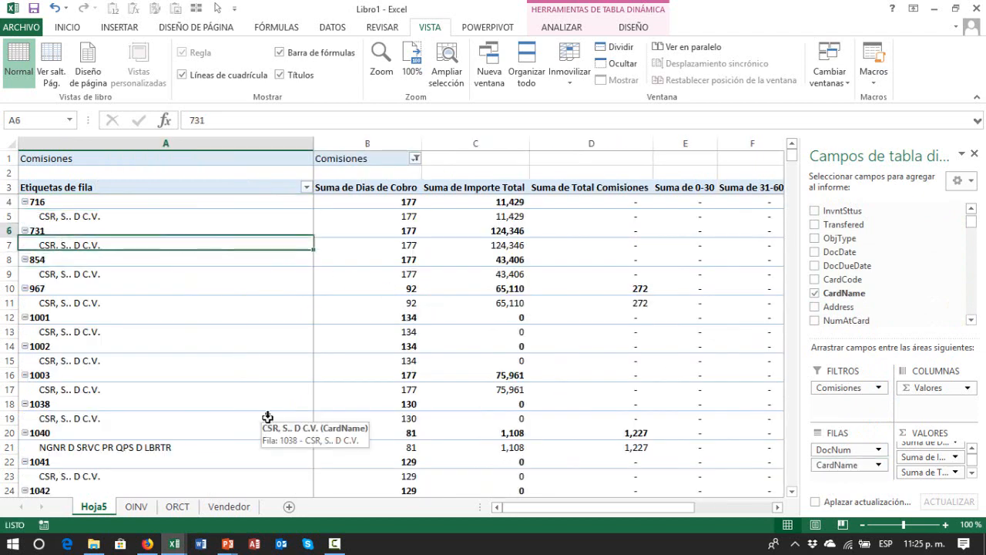
key(Down)
key(Down)
key(Down)
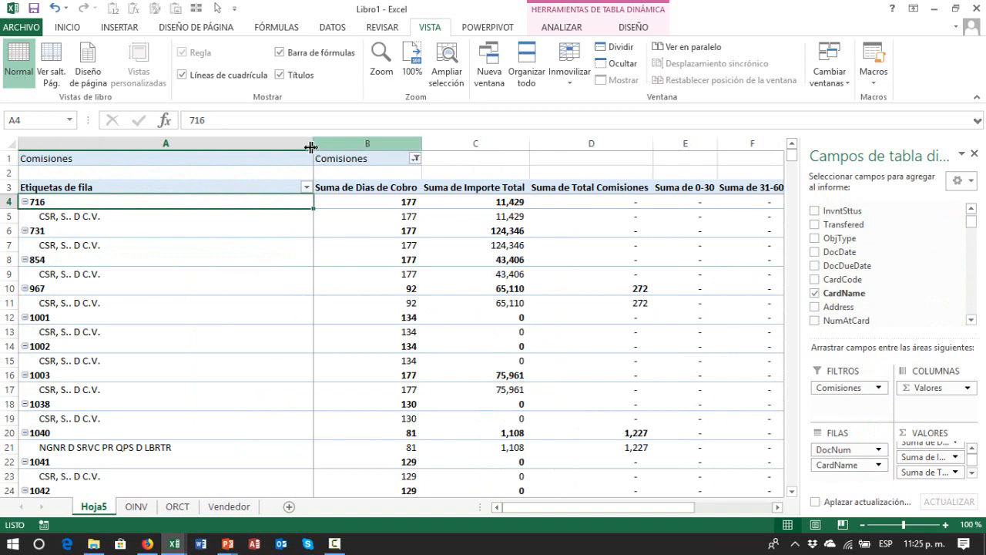
drag(312, 147, 199, 165)
- Enable the classic pivot table layout in the PivotTable options and select the Total 716 subtotal label
click(106, 217)
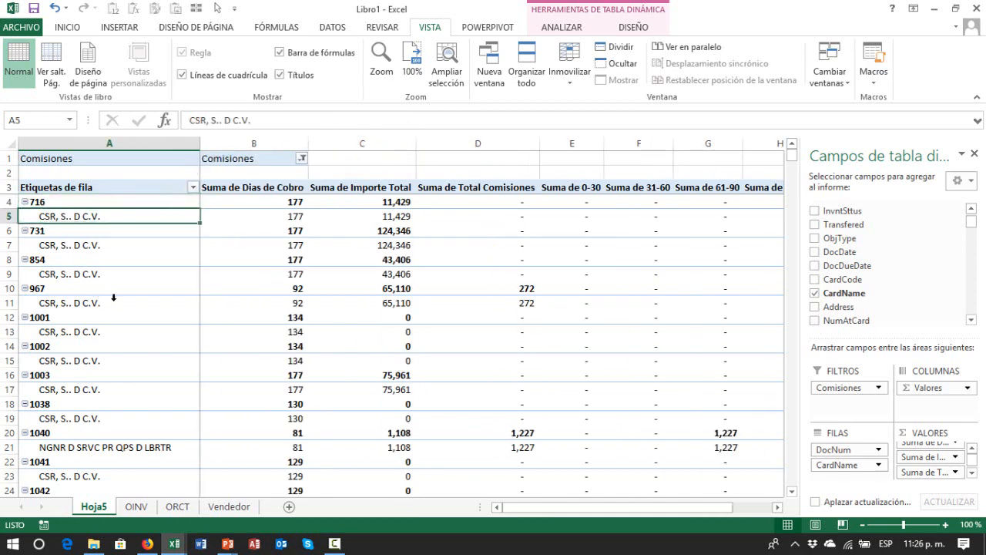
right_click(92, 217)
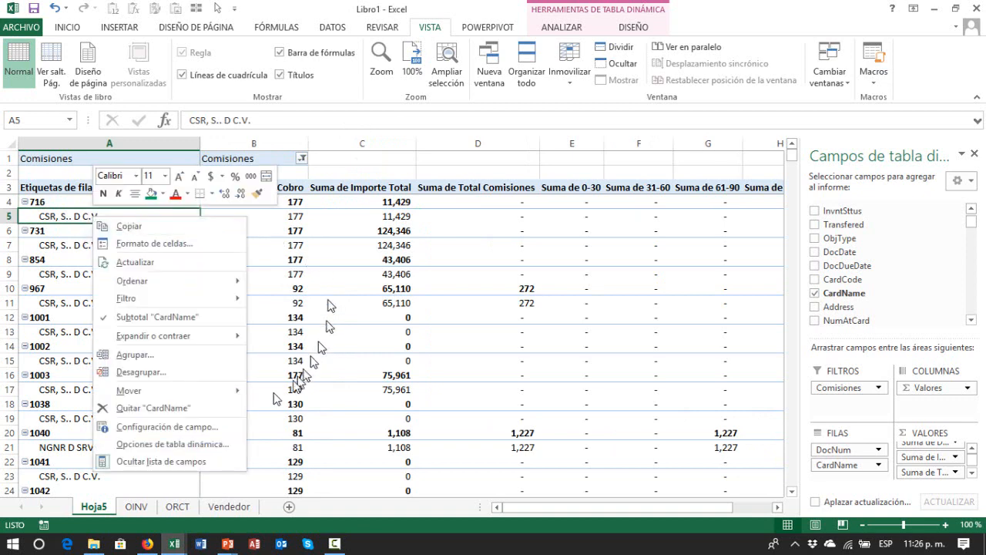
click(162, 444)
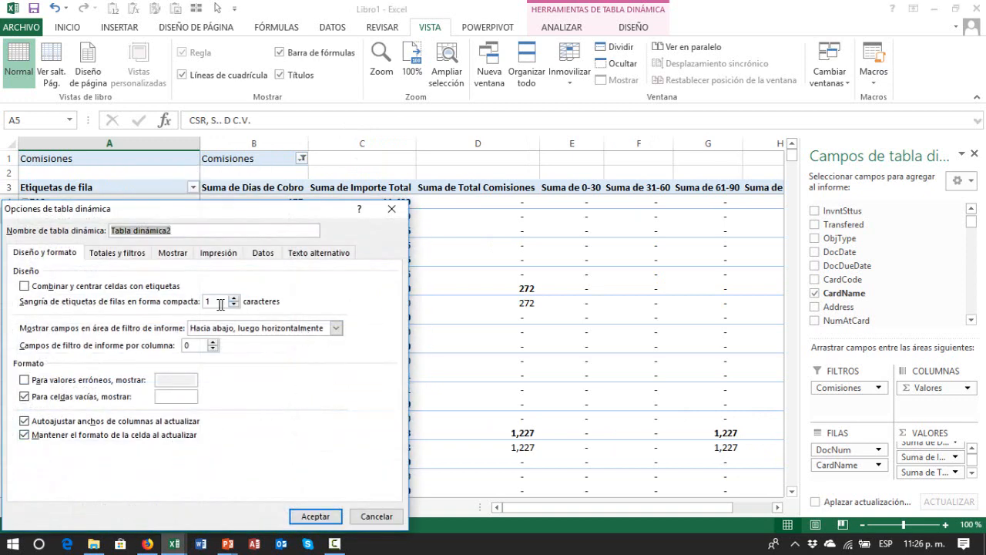
click(174, 253)
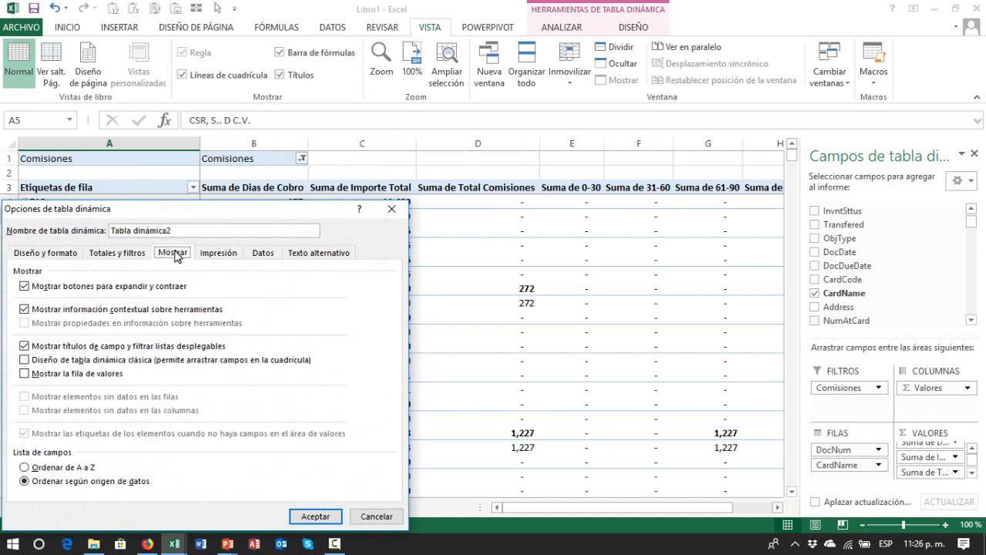
click(57, 358)
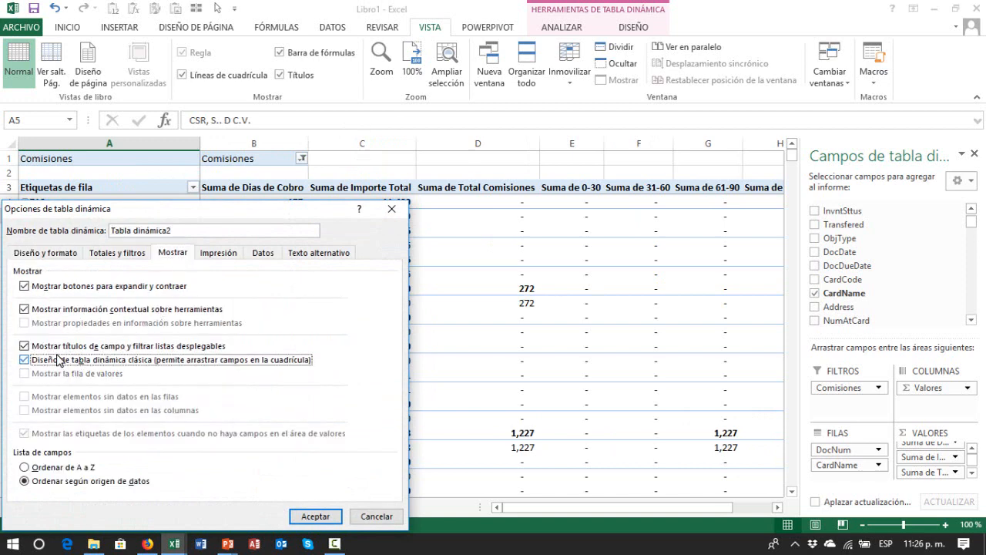
click(315, 516)
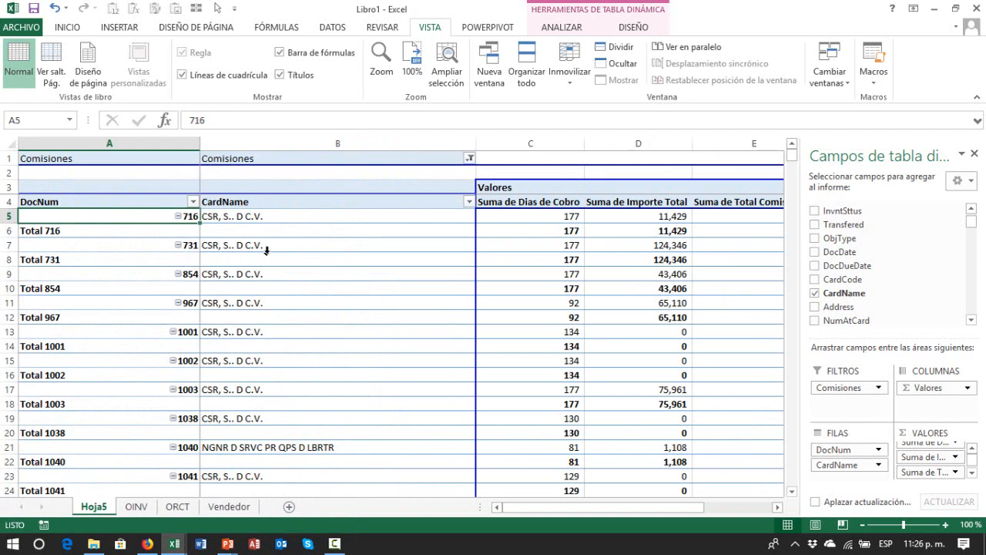
click(127, 230)
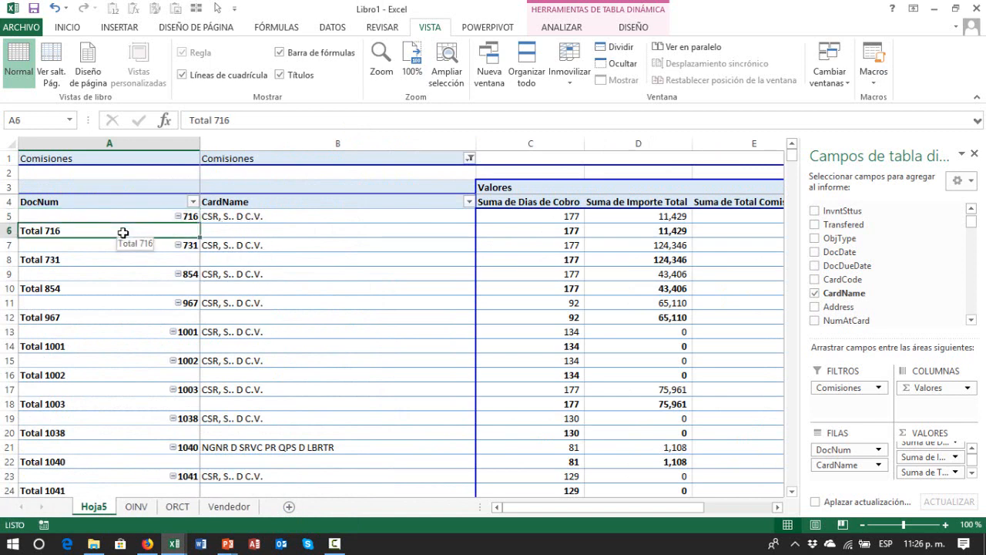
- Remove the DocNum subtotals from the pivot table so each invoice takes a single row
key(Up)
key(Down)
key(Up)
key(Right)
key(Left)
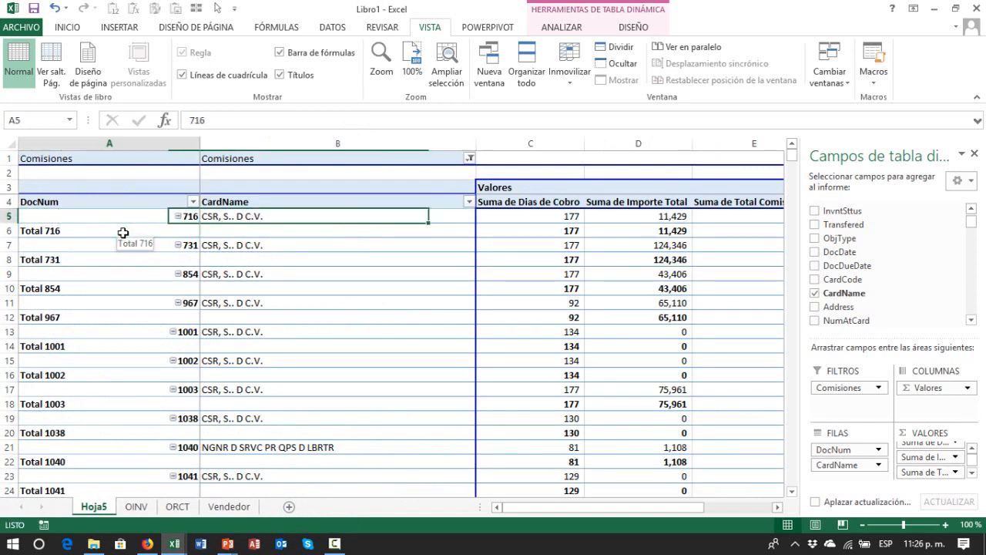
key(Down)
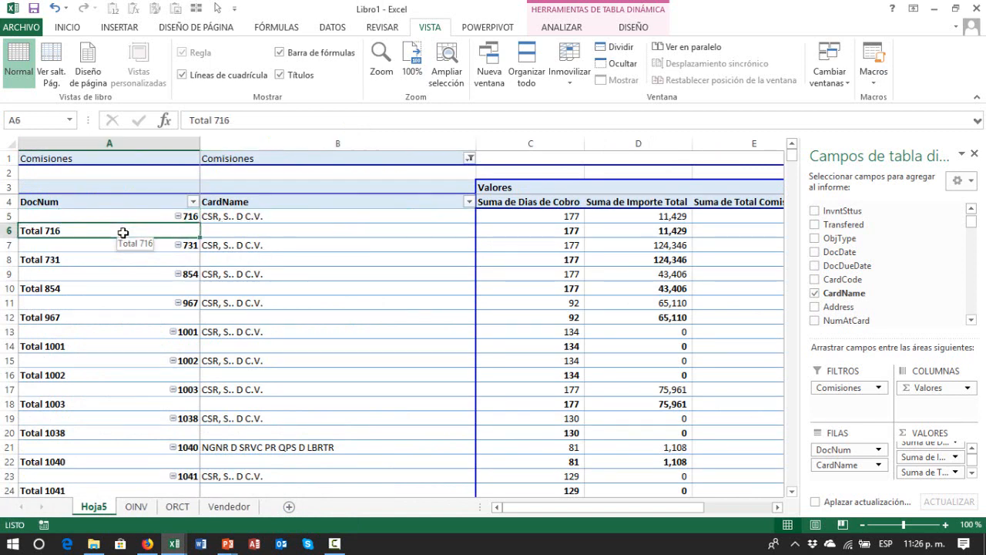
right_click(45, 230)
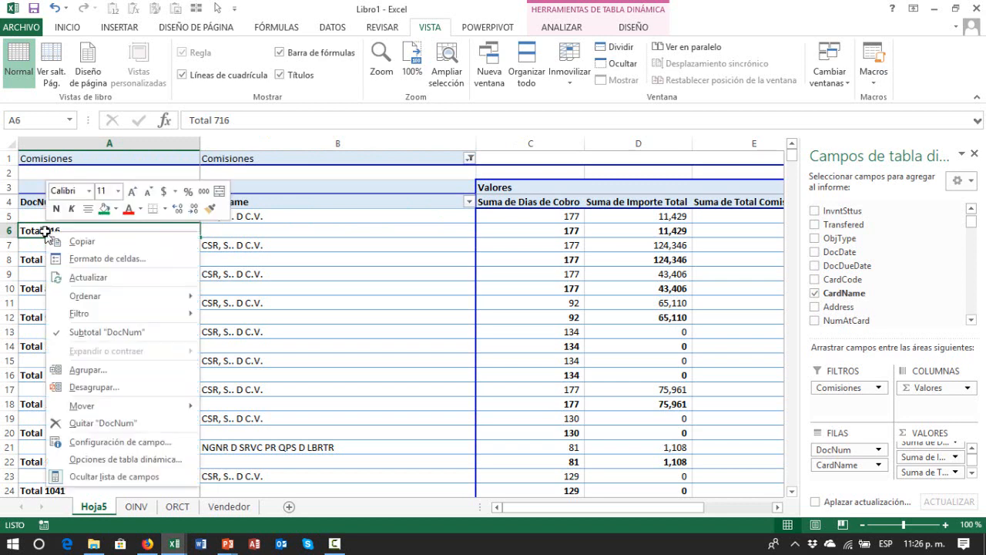
click(110, 332)
click(236, 336)
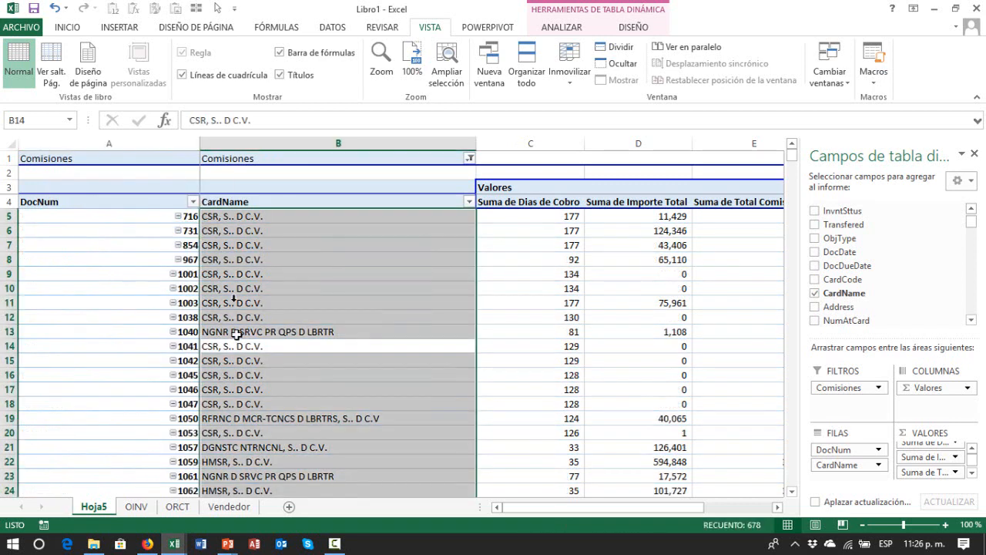
- Narrow column A to fit the DocNum values and select the first invoice's customer in B5
click(245, 216)
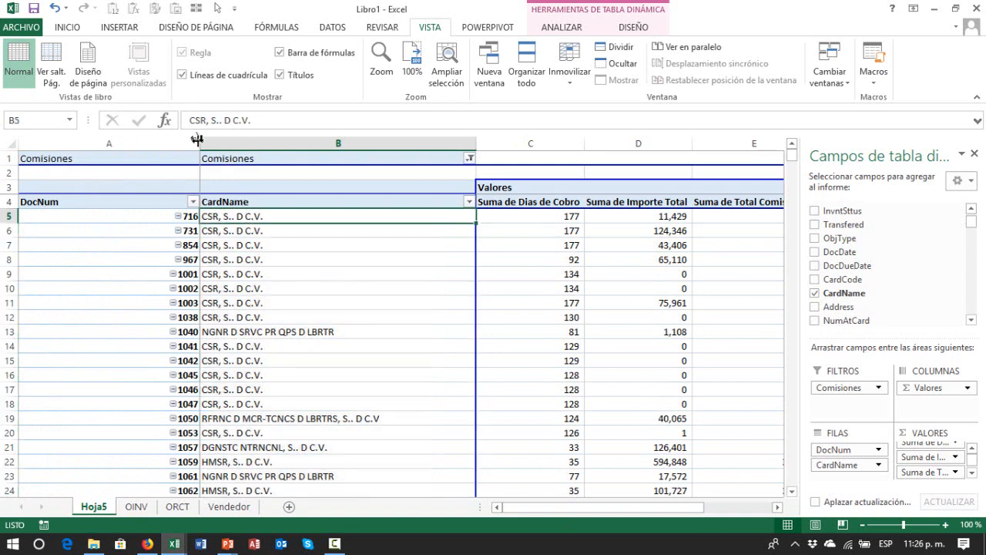
drag(199, 145, 85, 146)
click(174, 277)
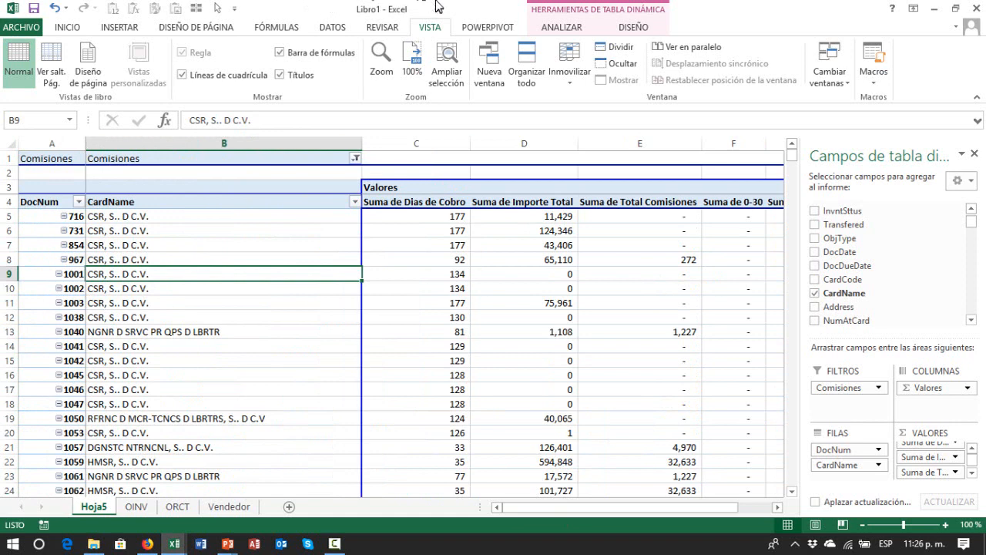
key(Up)
key(Up)
key(Up)
key(Up)
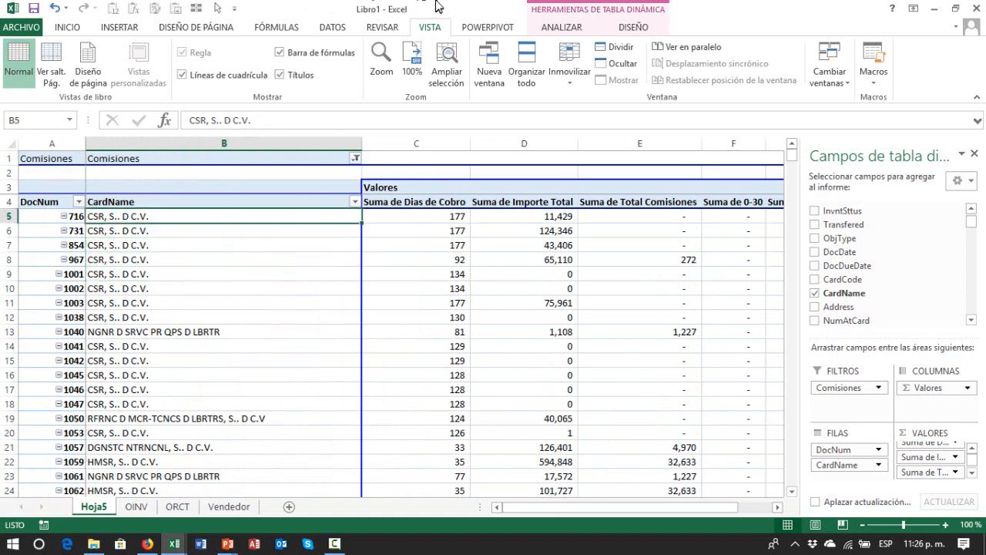
- Examine the customer names listed beside the invoices in the CardName column, down to about row 59 and back to the first
key(Down)
key(Down)
key(Down)
key(Down)
key(Down)
key(Down)
key(Down)
key(Down)
key(Down)
key(Down)
key(Down)
key(Down)
key(Down)
key(Down)
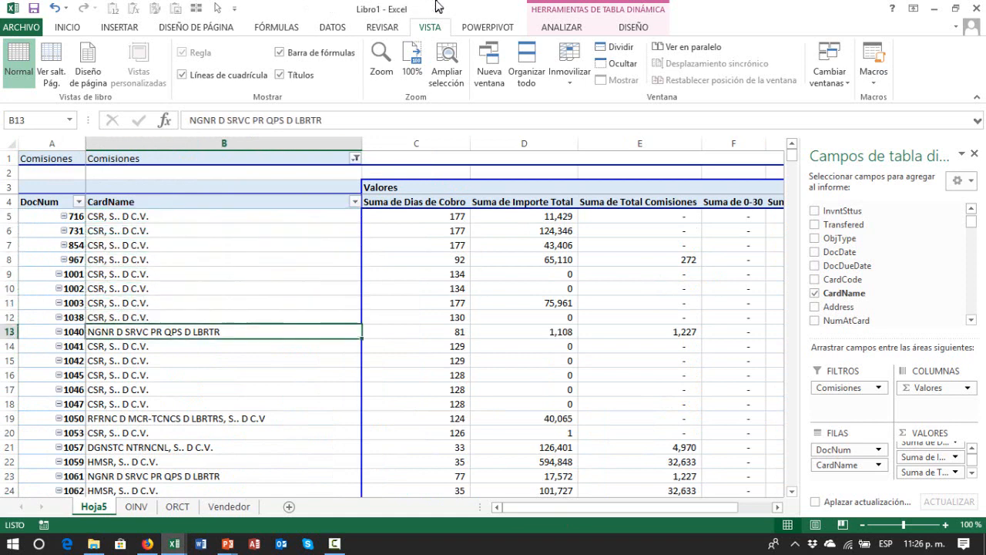
key(Down)
key(Down)
key(Down)
key(Down)
key(Down)
key(Down)
key(Down)
key(Down)
key(Down)
key(Down)
key(Down)
key(Down)
key(Down)
key(Down)
key(Down)
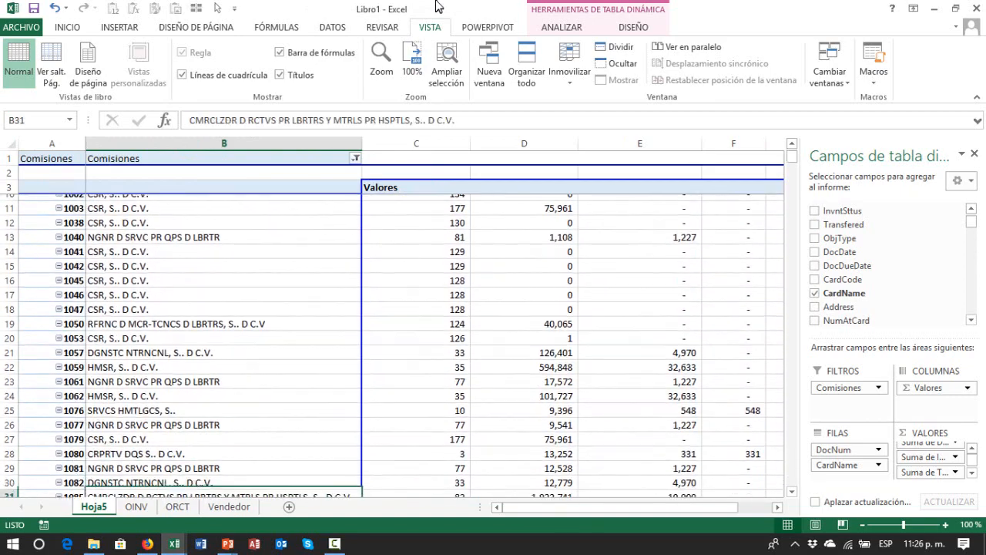
key(Down)
key(Down)
key(Down)
key(Down)
key(Down)
key(Down)
key(Down)
key(Down)
key(Down)
key(Down)
key(Down)
key(Down)
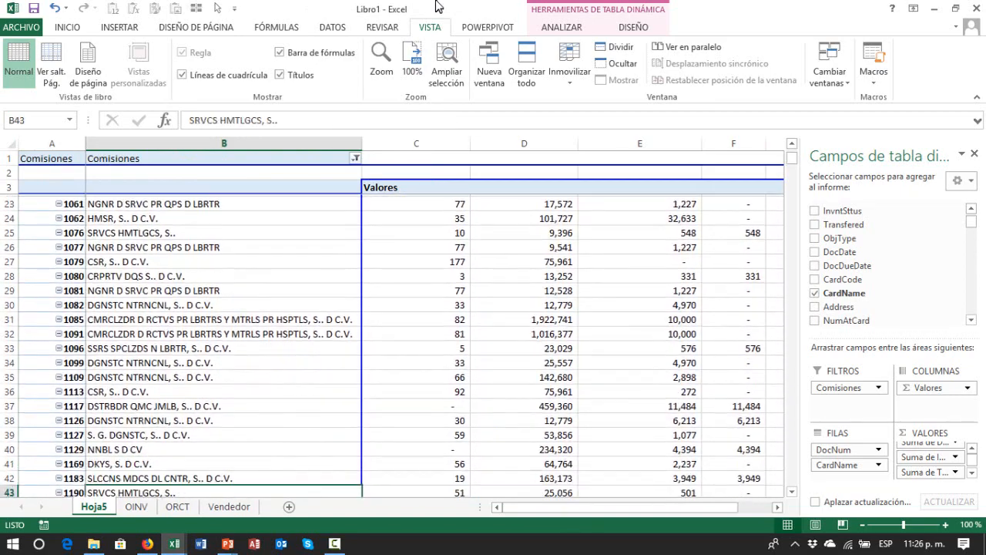
key(Down)
key(Down)
key(Down)
key(Down)
key(Down)
key(Down)
key(Down)
key(Down)
key(Down)
key(Down)
key(Down)
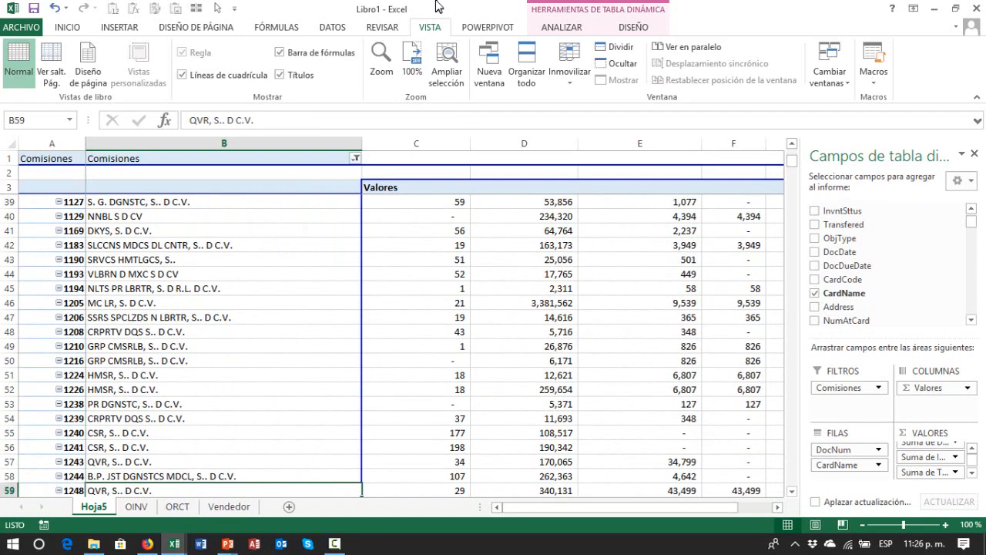
key(Up)
key(Up)
key(Up)
key(Up)
key(Up)
key(Up)
key(Up)
key(Up)
key(Up)
key(Up)
key(Up)
key(Up)
key(Up)
key(Up)
key(Up)
key(Up)
key(Up)
key(Up)
key(Up)
key(Up)
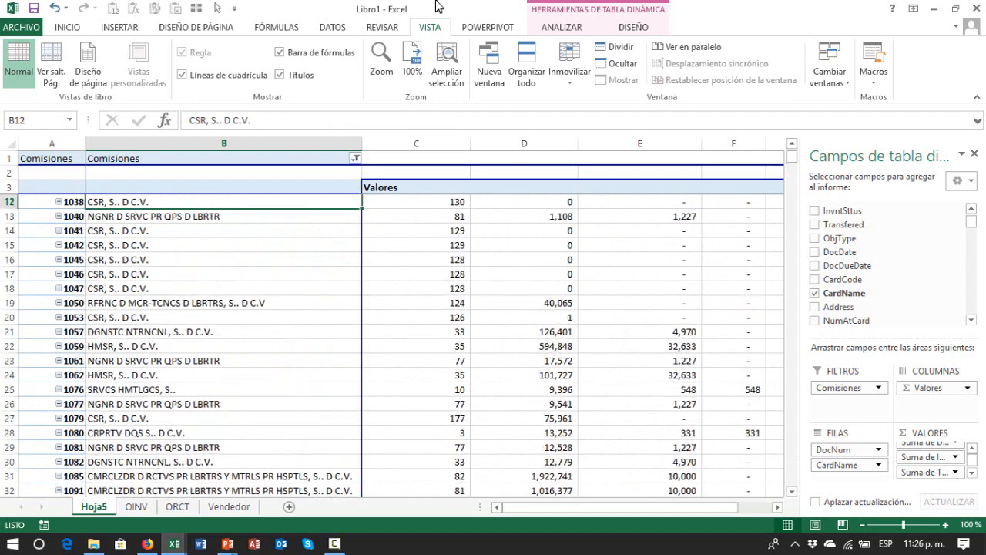
key(Down)
key(Down)
key(Down)
key(Down)
key(Down)
key(Down)
key(Down)
key(Down)
key(Up)
key(Up)
key(Up)
key(Up)
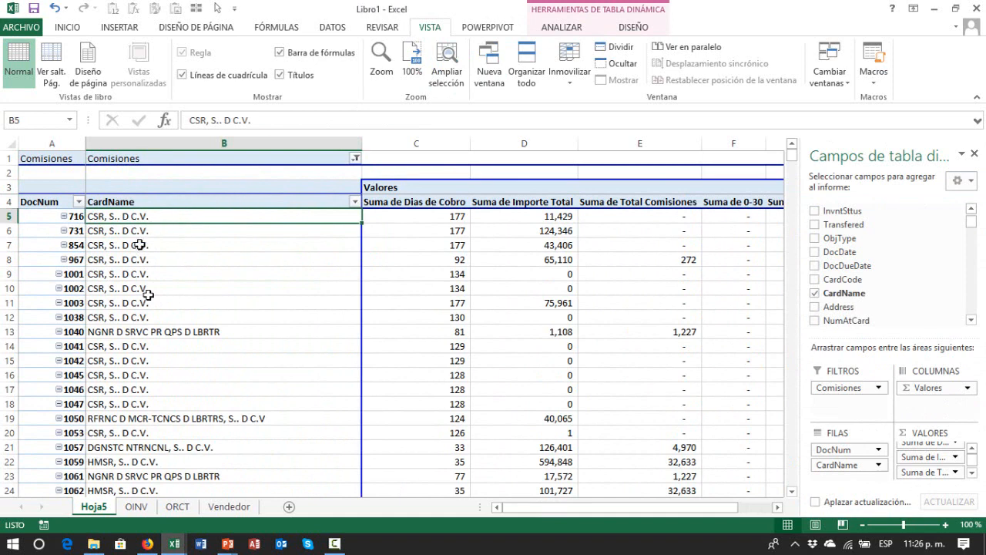
- Sort the CardName field from A to Z and check the order of the customers
click(142, 353)
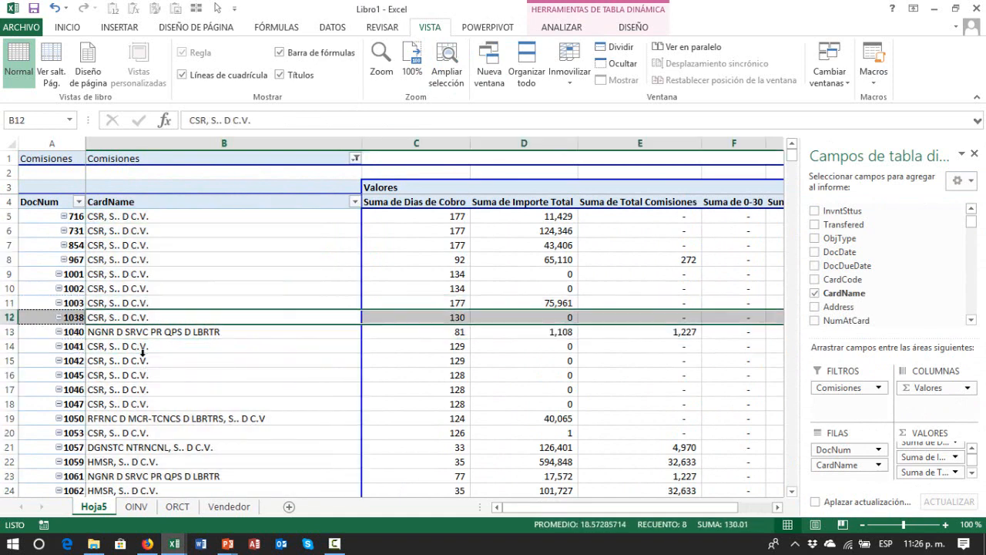
click(143, 348)
click(225, 246)
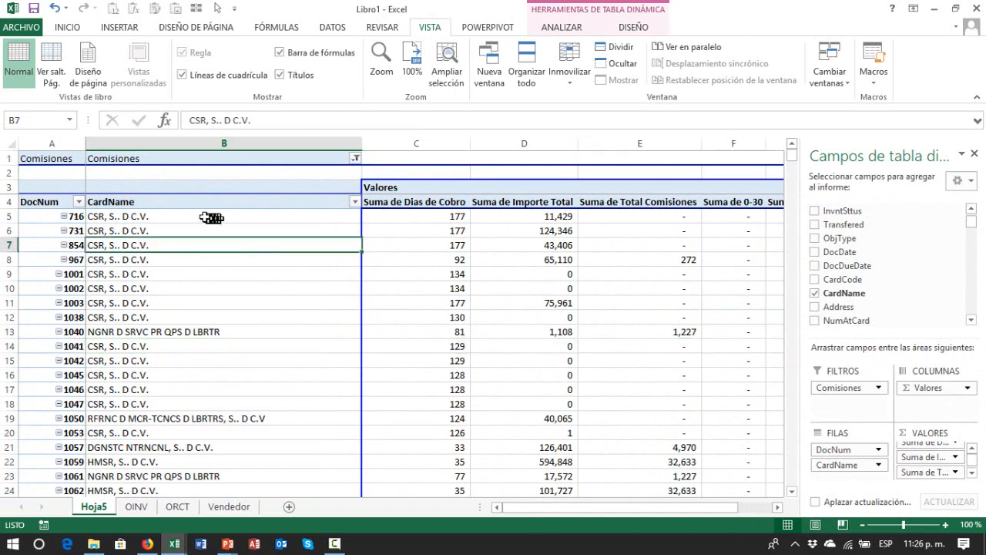
right_click(205, 218)
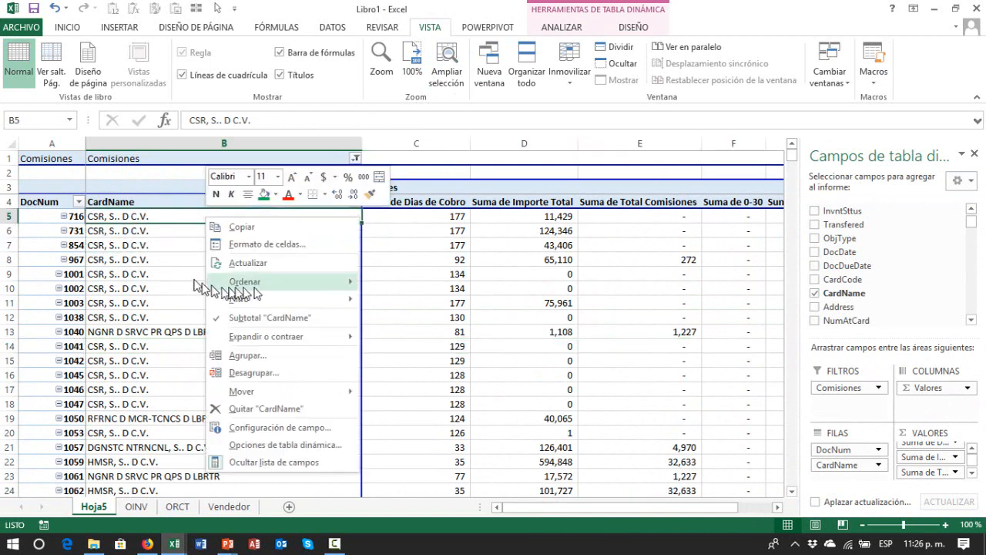
mouse_move(306, 283)
click(391, 284)
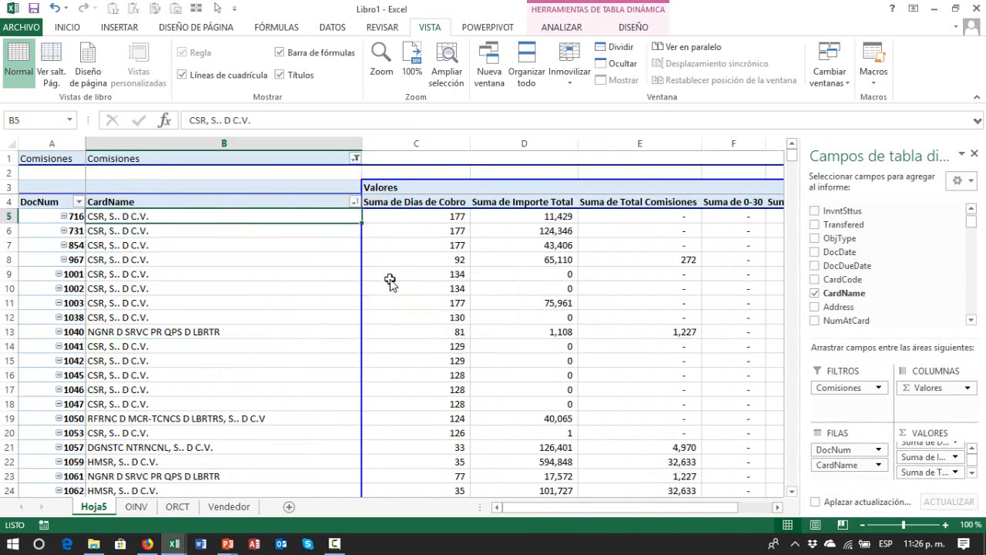
click(208, 239)
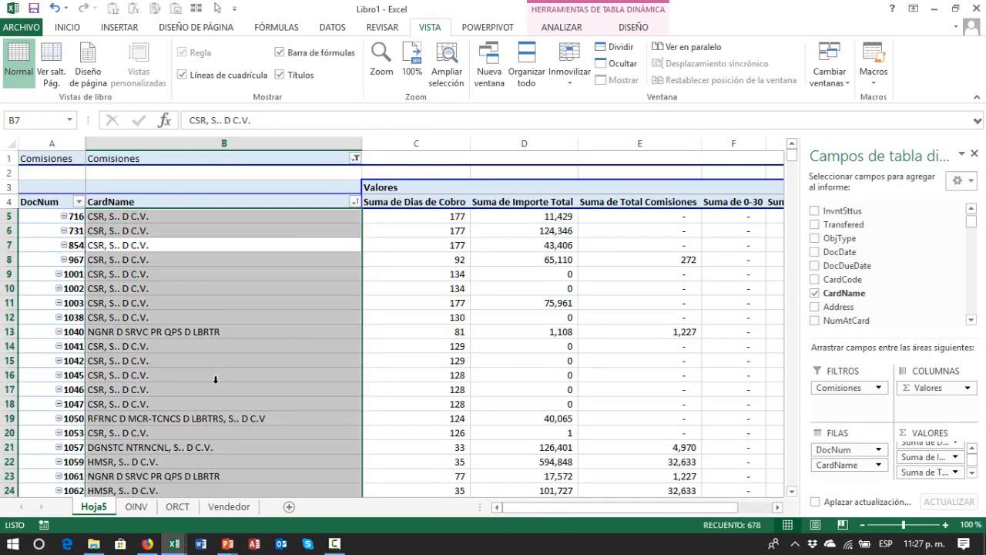
click(274, 274)
click(211, 219)
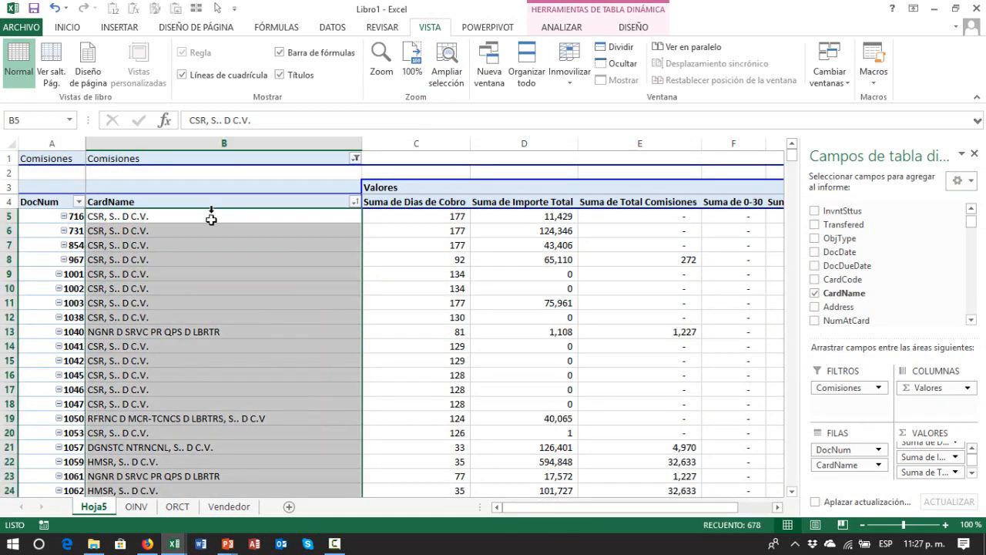
click(151, 206)
click(385, 244)
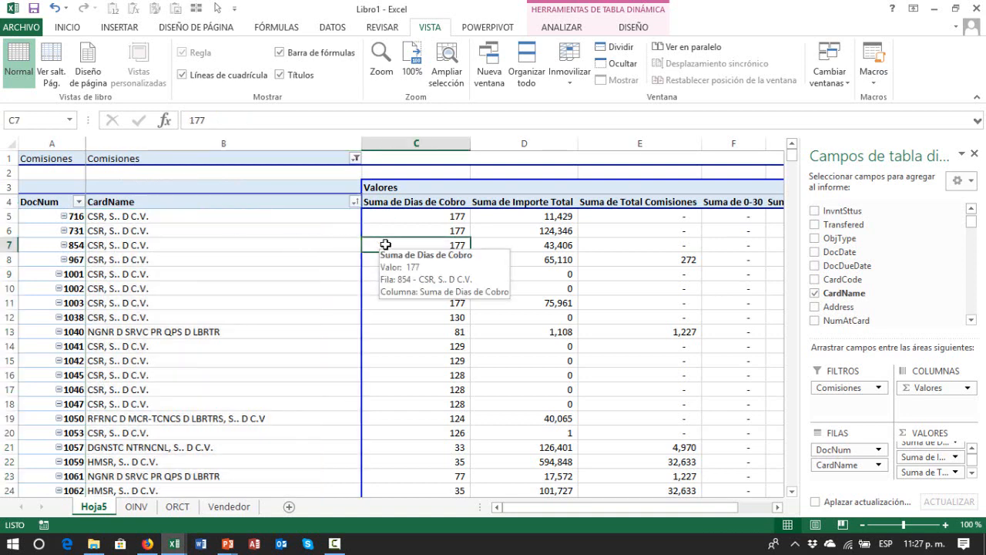
- Move DocNum below CardName in the pivot table's rows and widen column A to fit the customer names
key(Left)
key(Up)
key(Up)
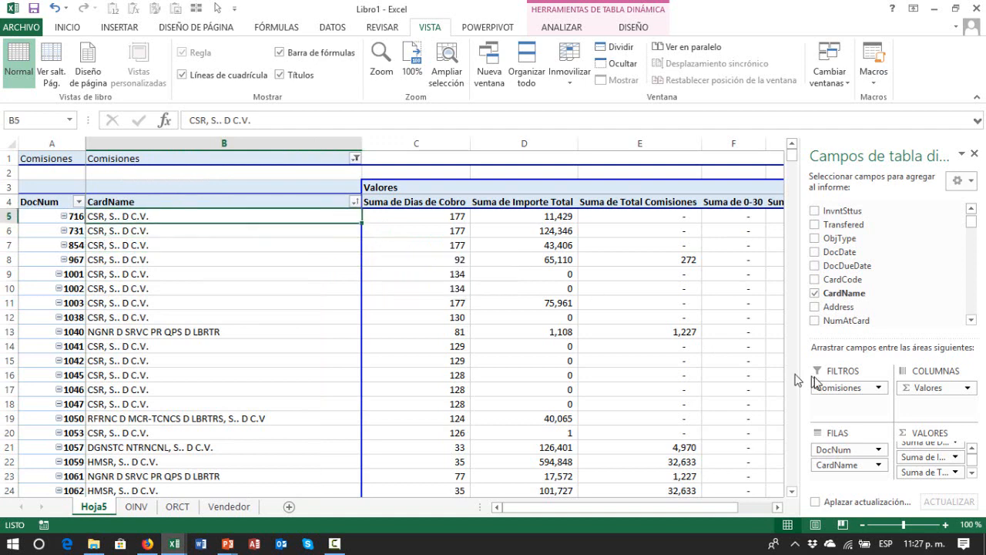
drag(844, 450, 848, 481)
click(48, 243)
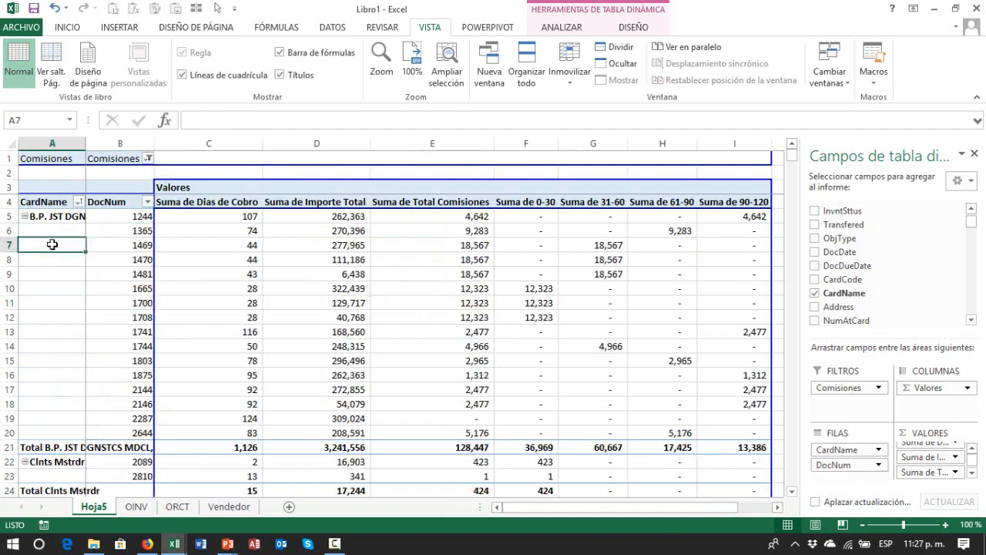
drag(85, 144, 180, 161)
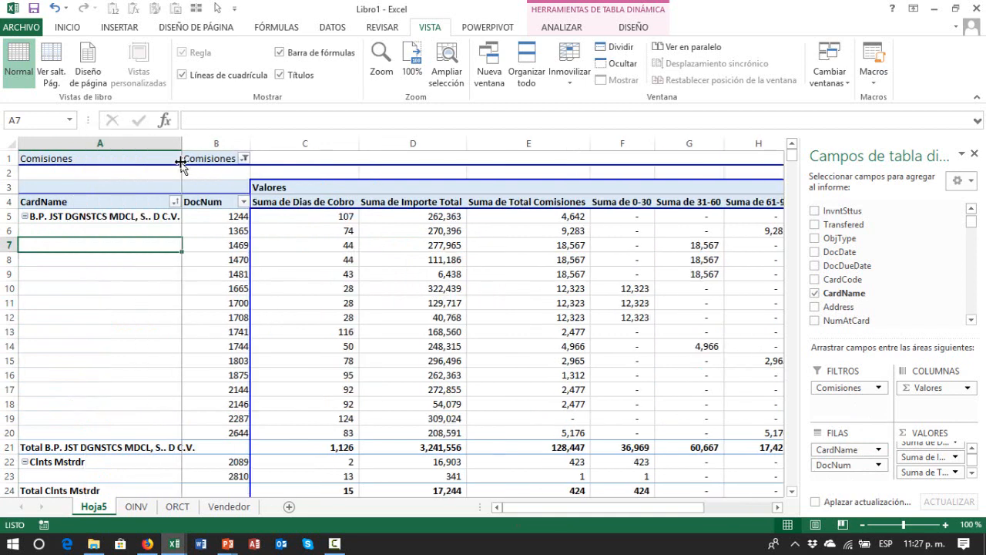
- Sort the customers from A to Z again with CardName as the outer row field
click(108, 270)
right_click(77, 215)
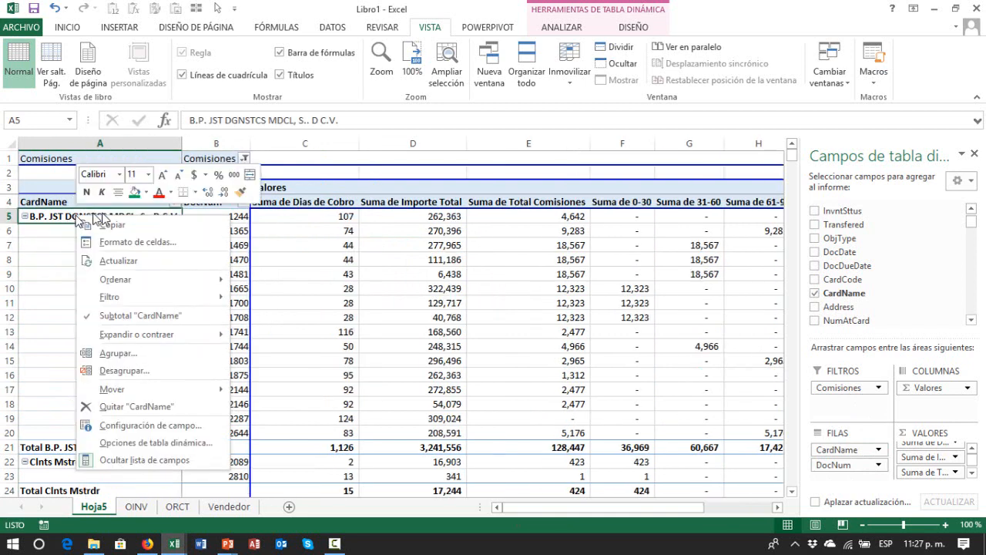
mouse_move(181, 284)
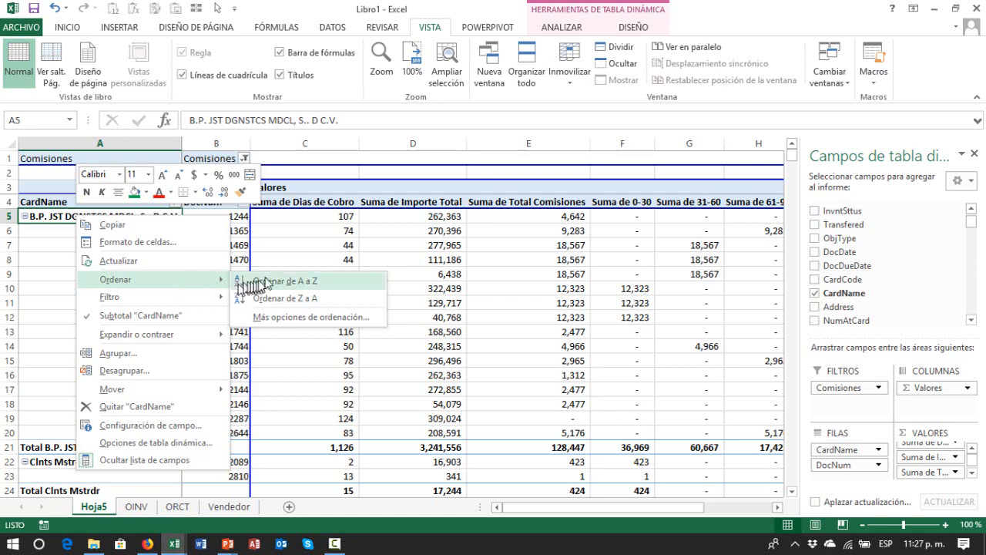
click(268, 280)
click(166, 276)
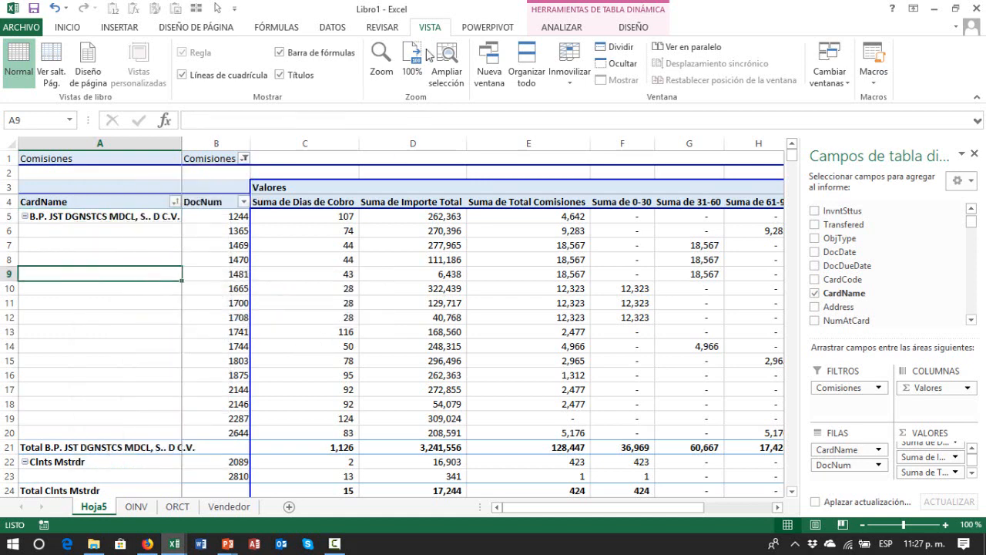
- Widen column B holding the DocNum values
key(Up)
key(Up)
key(Up)
key(Up)
key(Up)
key(Right)
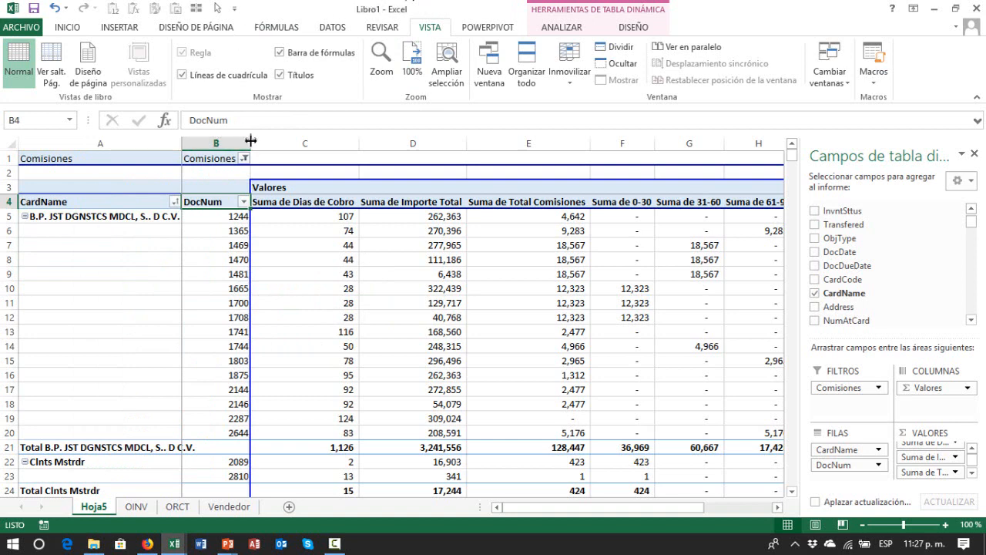
drag(250, 144, 294, 145)
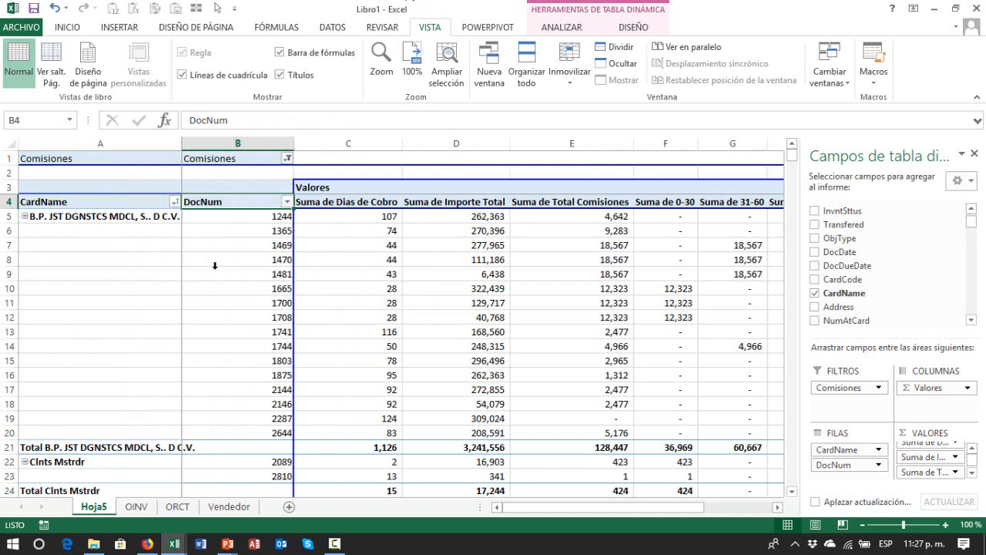
- Examine the invoices grouped under the first customer, down to its total row
key(Left)
key(Down)
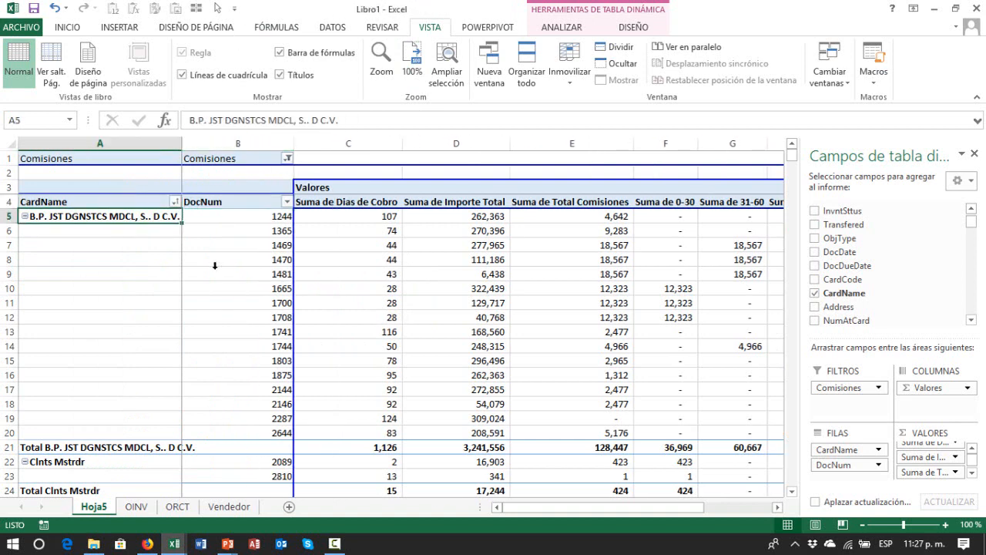
key(Down)
key(Down)
key(Down)
key(Down)
key(Down)
key(Down)
key(Down)
key(Down)
key(Down)
key(Down)
key(Down)
key(Down)
key(Down)
key(Down)
key(Down)
key(Down)
key(Down)
key(Down)
key(Up)
key(Up)
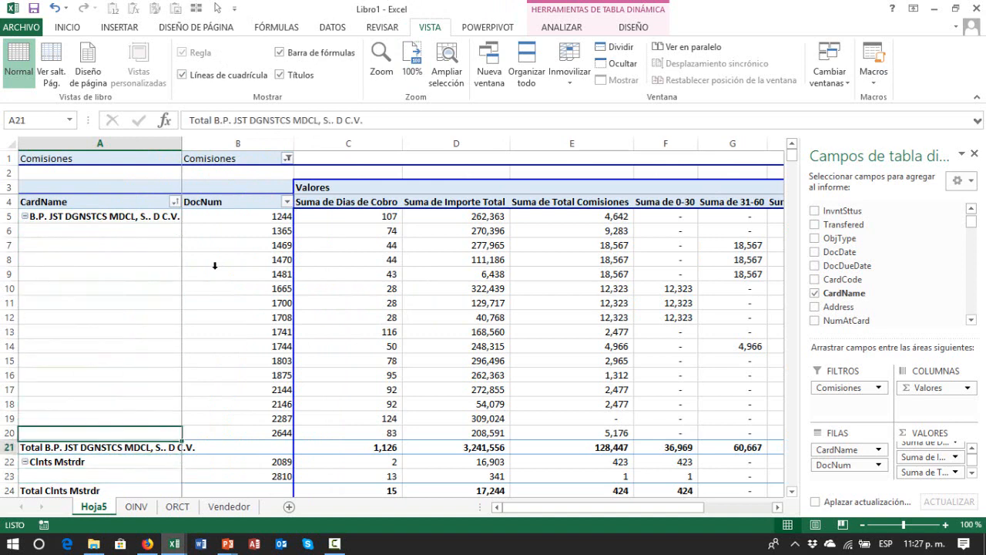
- Examine the first customer's total row across the collection days, amount and commission columns
key(Up)
key(Right)
key(Down)
key(Right)
key(Right)
key(Right)
key(Right)
key(Right)
key(Right)
key(Right)
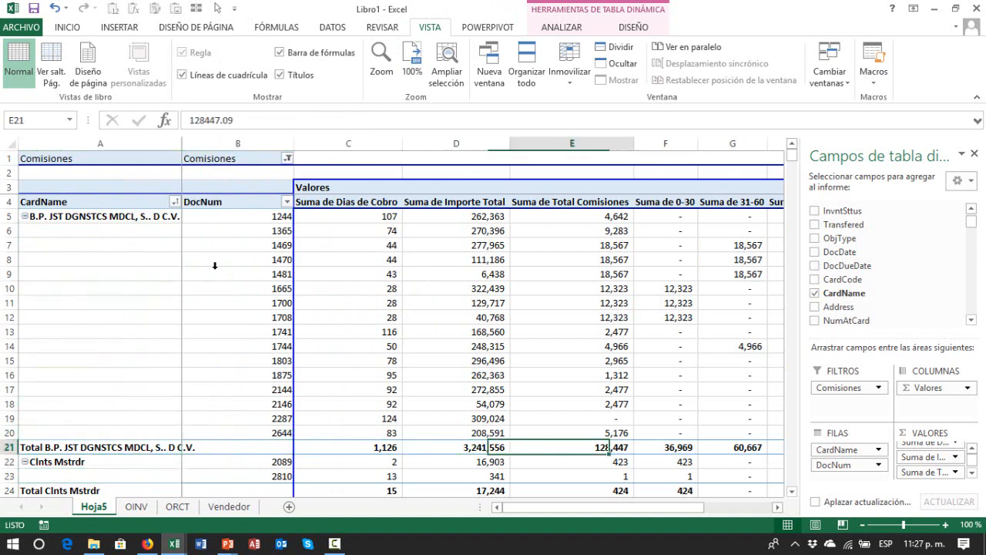
key(Home)
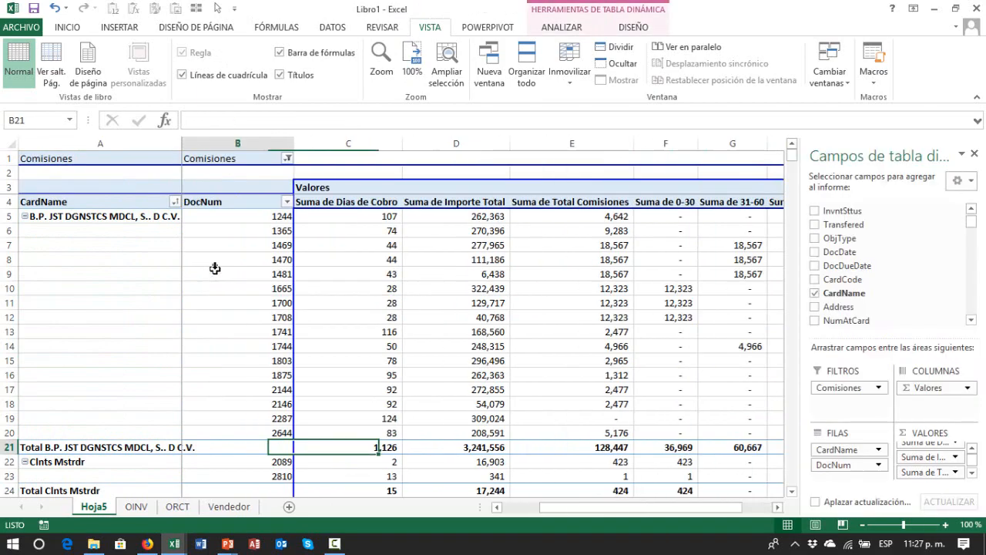
- Review the invoices and total rows of the following customers down the pivot table, and return to the first customer
key(Down)
key(Down)
key(Down)
key(Down)
key(Down)
key(Down)
key(Down)
key(Down)
key(Down)
key(Down)
key(Down)
key(Down)
key(Down)
key(Down)
key(Down)
key(Down)
key(Down)
key(Down)
key(Down)
key(Down)
key(Down)
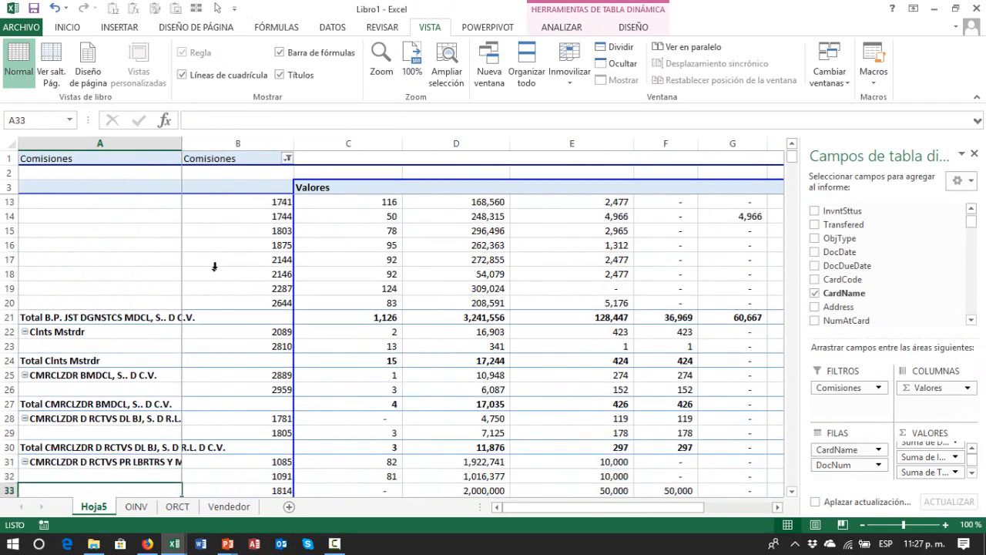
key(Down)
key(Down)
key(Down)
key(Down)
key(Down)
key(Down)
key(Down)
key(Down)
key(Down)
key(Down)
key(Down)
key(Down)
key(Down)
key(Down)
key(Down)
key(Down)
key(Down)
key(Down)
key(Down)
key(Down)
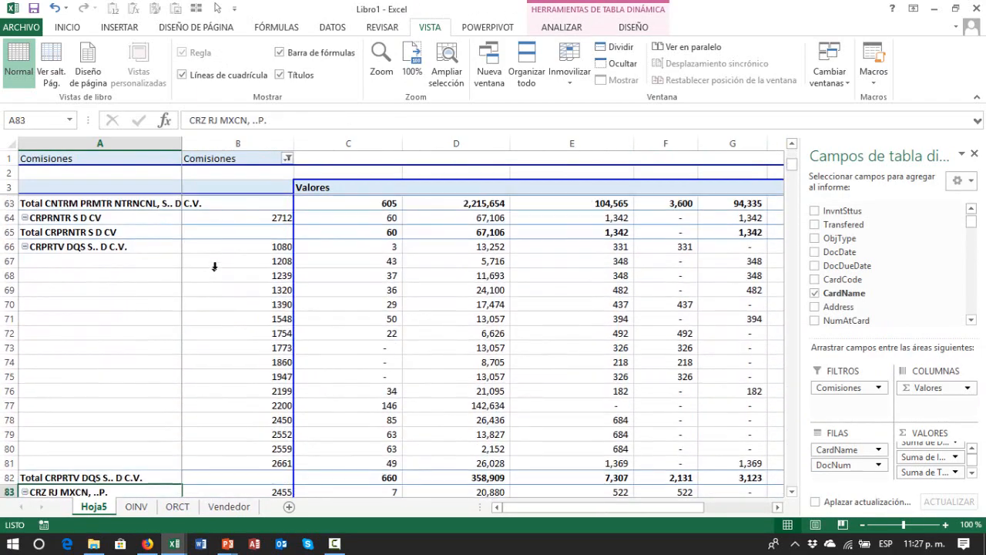
key(ctrl+Down)
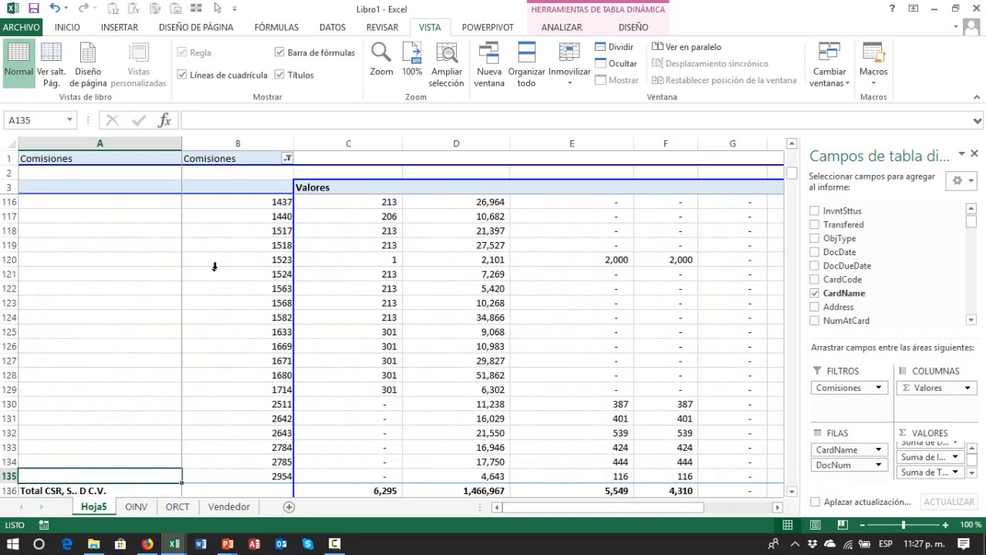
key(ctrl+Up)
key(Up)
key(Up)
key(Up)
key(Up)
key(Up)
key(Up)
key(Up)
key(Up)
key(Up)
key(Up)
key(Up)
key(Up)
key(Up)
key(Up)
key(Up)
key(Up)
key(Up)
key(Up)
key(Up)
key(Up)
key(Up)
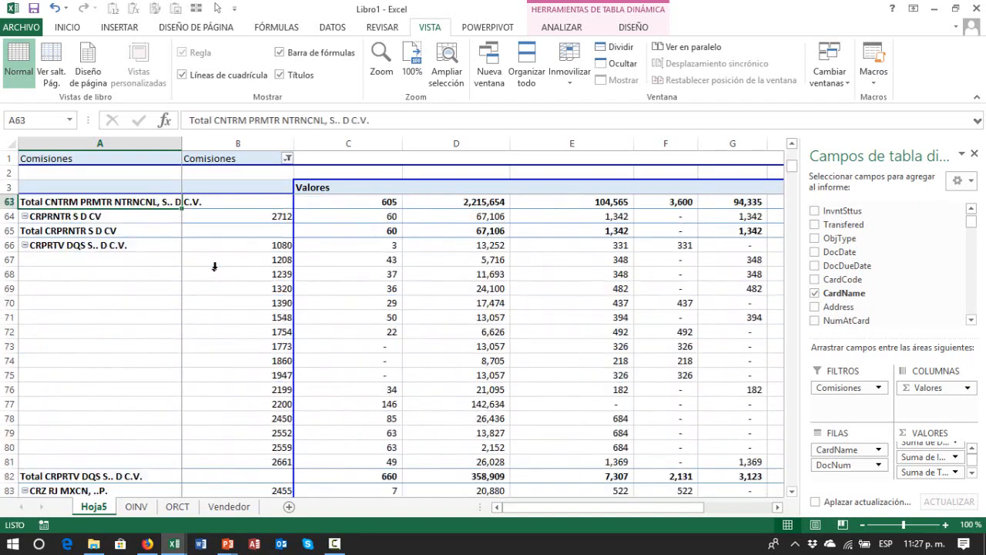
key(Down)
key(Down)
key(Down)
key(Down)
key(Down)
key(Down)
key(Down)
key(Down)
key(Down)
key(Down)
key(Down)
key(Down)
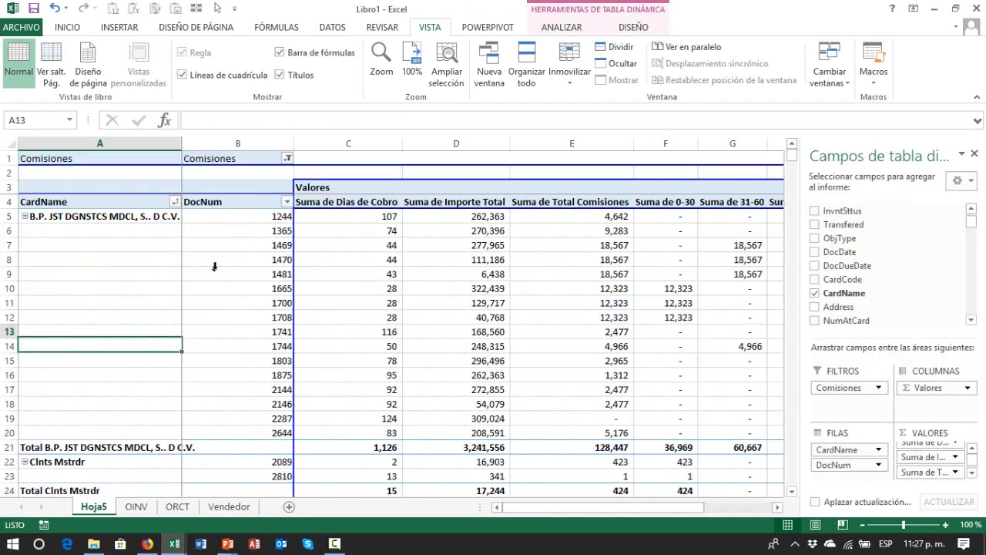
key(Up)
key(Up)
key(Up)
key(Up)
key(Up)
key(Up)
key(Up)
key(Up)
key(Up)
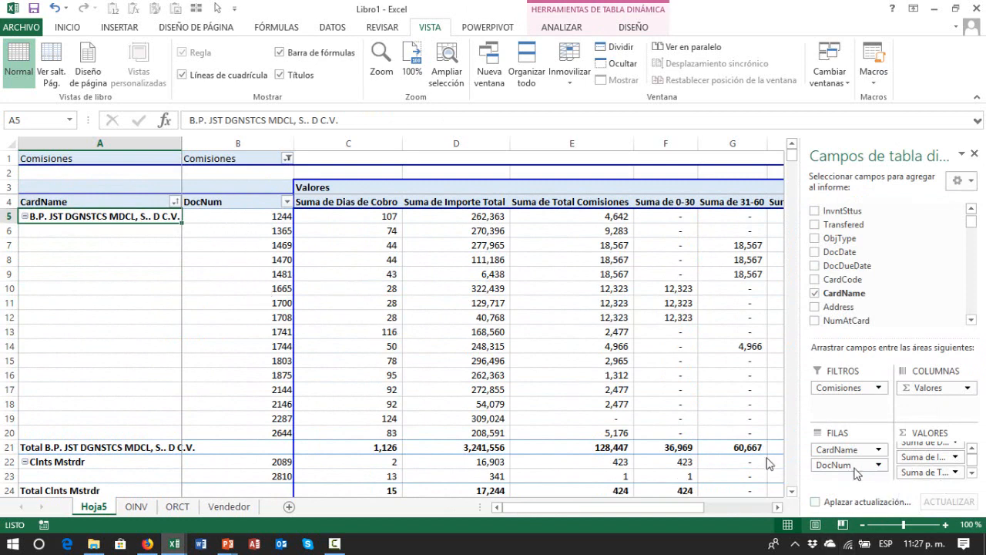
- Collapse the entire CardName field to show one total row per customer
right_click(133, 220)
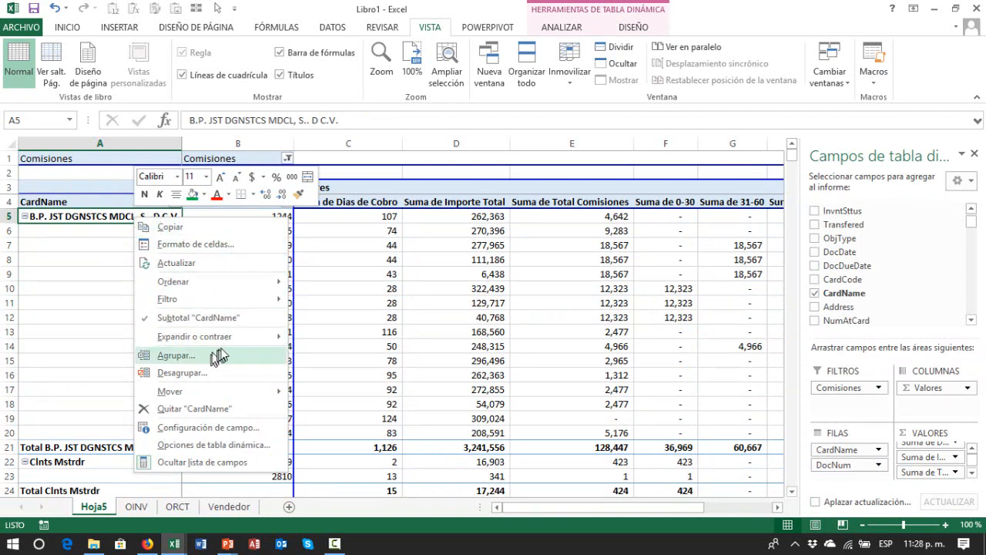
mouse_move(246, 338)
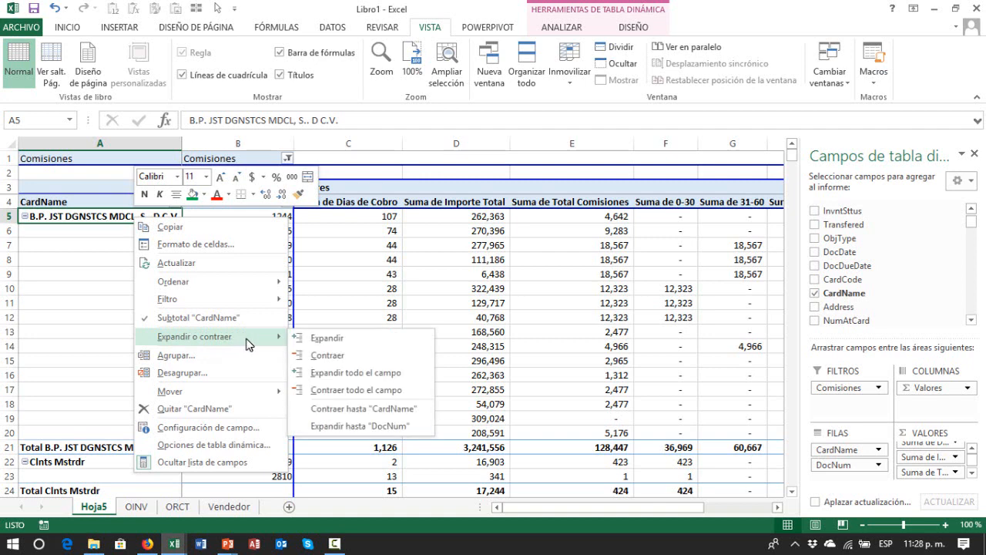
click(358, 393)
click(162, 320)
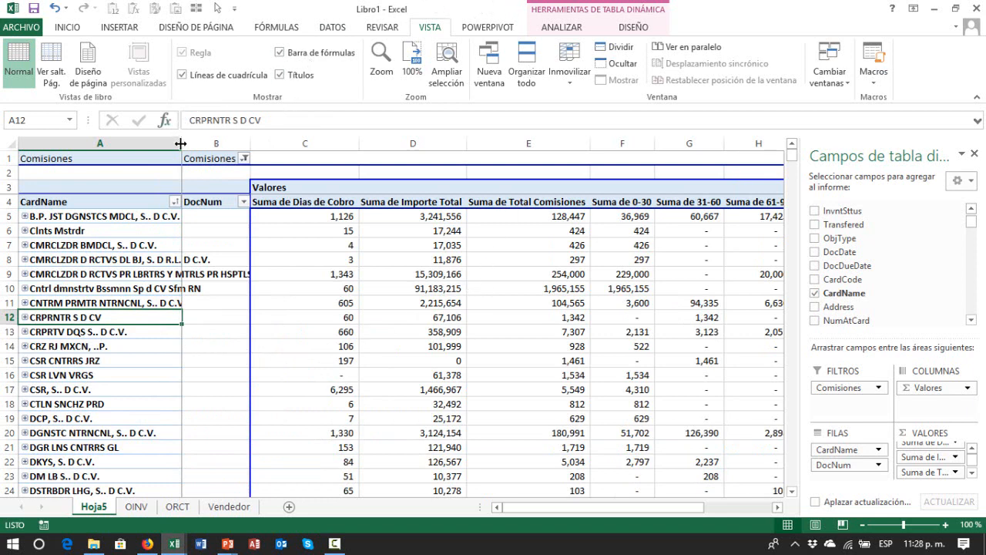
- Try to widen column A to fit the customer names in the collapsed pivot table
drag(180, 143, 260, 159)
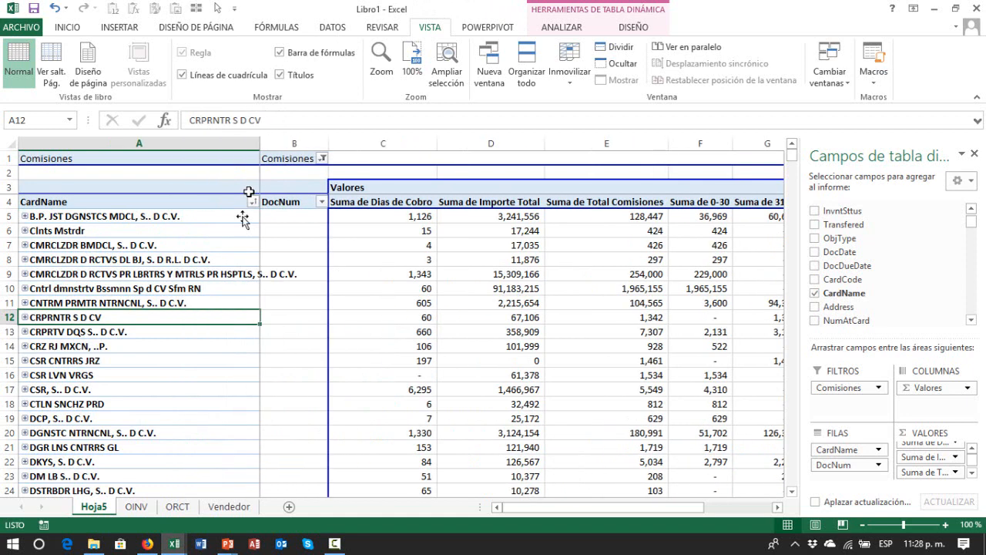
click(216, 295)
click(331, 270)
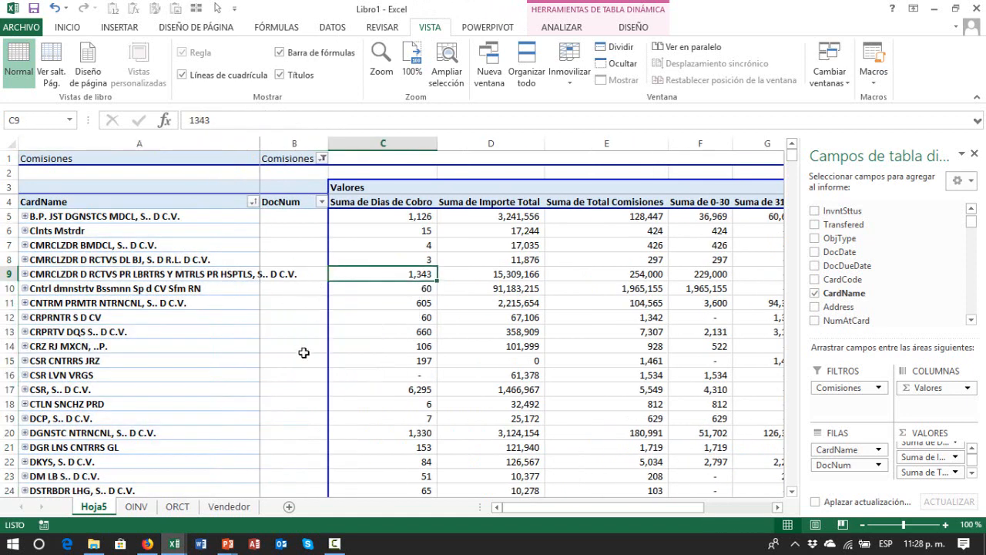
- Examine the CardName and DocNum columns of the collapsed pivot table
key(Left)
key(Left)
key(Up)
key(Up)
key(Up)
key(Up)
key(Up)
key(Right)
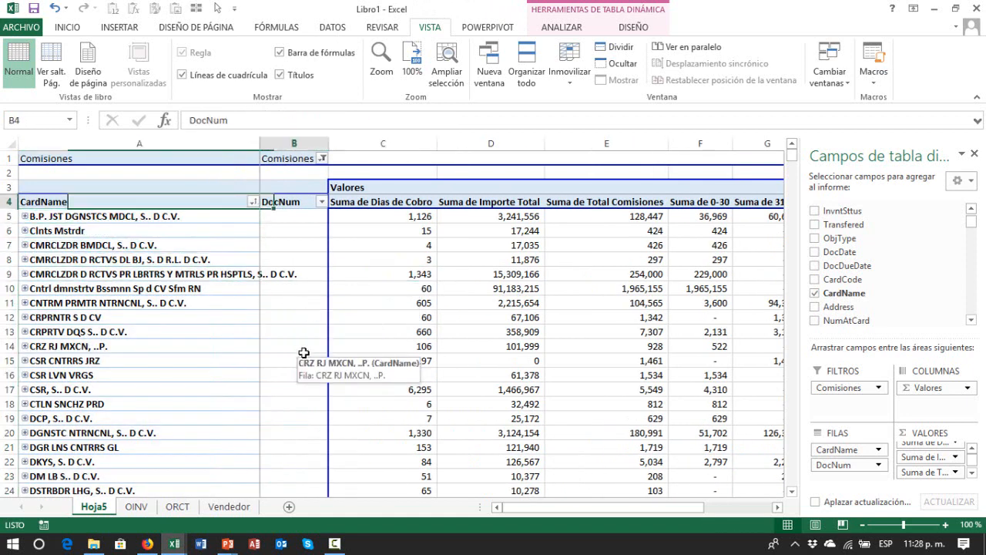
key(Down)
key(Down)
key(Down)
key(Down)
key(Down)
key(Down)
key(Down)
key(Down)
key(Down)
key(Down)
key(Down)
key(Down)
key(Down)
key(Down)
key(Down)
key(Down)
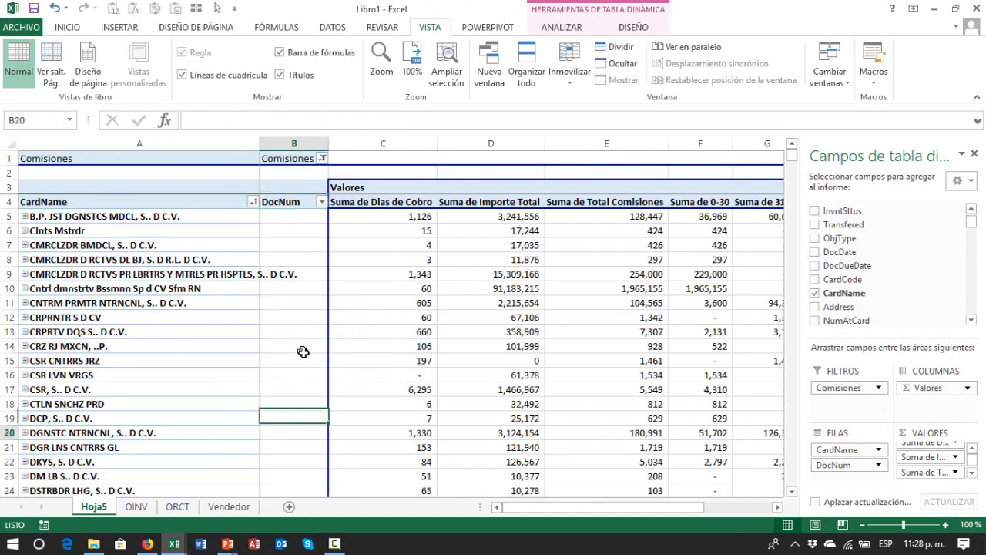
- Widen column A further so the longest customer name in row 9 fits
drag(260, 143, 342, 147)
click(296, 244)
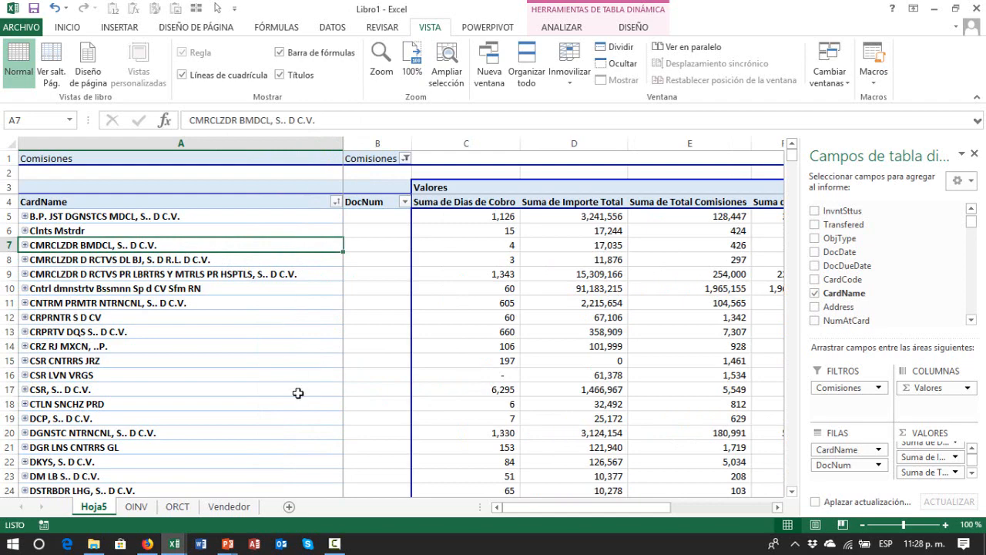
- Review the collapsed list of customers with their total collection days, amounts and commissions
key(Down)
key(Down)
key(Down)
key(Down)
key(Down)
key(Down)
key(Down)
key(Down)
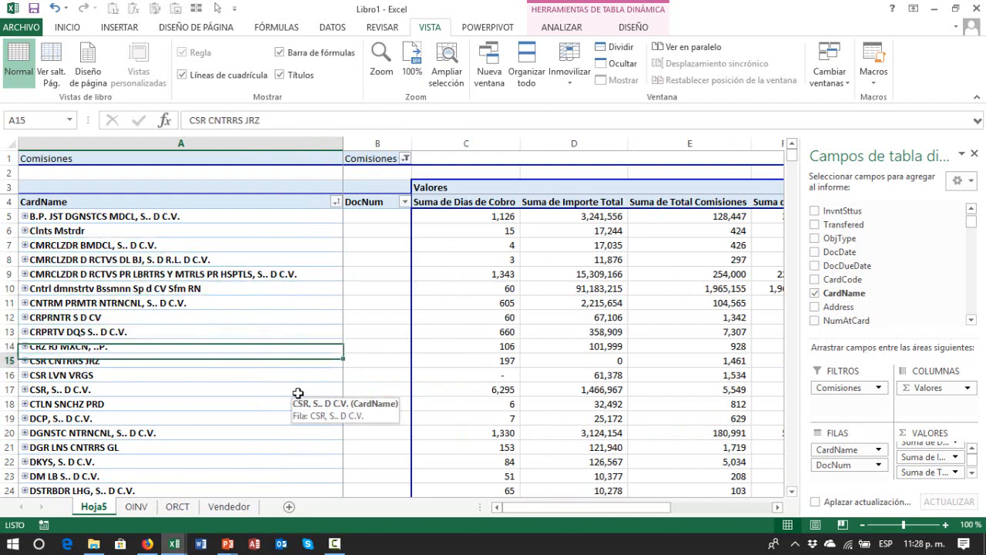
key(Down)
key(Down)
key(Down)
key(Down)
key(Down)
key(Down)
key(Down)
key(Down)
key(Down)
key(Down)
key(Down)
key(Down)
key(Down)
key(Down)
key(Down)
key(Down)
key(Down)
key(Down)
key(Down)
key(Down)
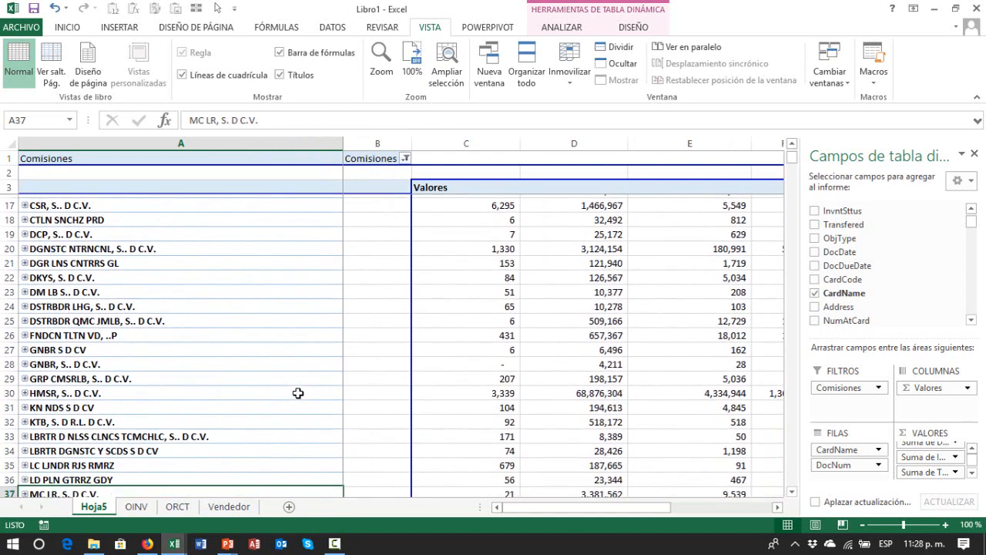
- Scan the remaining collapsed customers down to the Total general row and return to the start of the pivot table
key(Down)
key(Down)
key(Down)
key(Down)
key(Down)
key(Down)
key(Down)
key(Down)
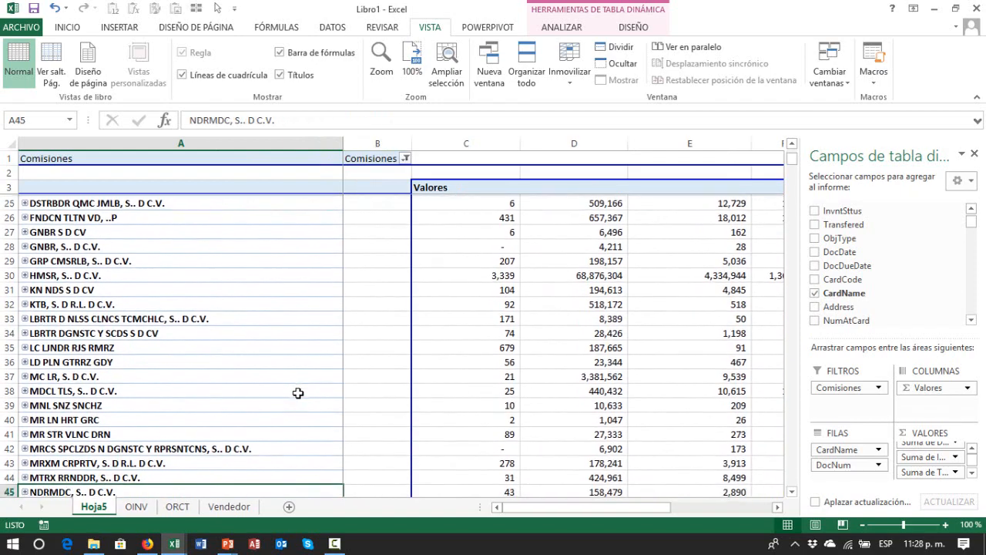
key(Down)
key(Down)
key(Down)
key(Down)
key(Down)
key(Down)
key(Down)
key(Down)
key(Down)
key(Down)
key(Down)
key(Down)
key(Down)
key(Down)
key(Down)
key(Down)
key(Down)
key(Down)
key(Down)
key(Down)
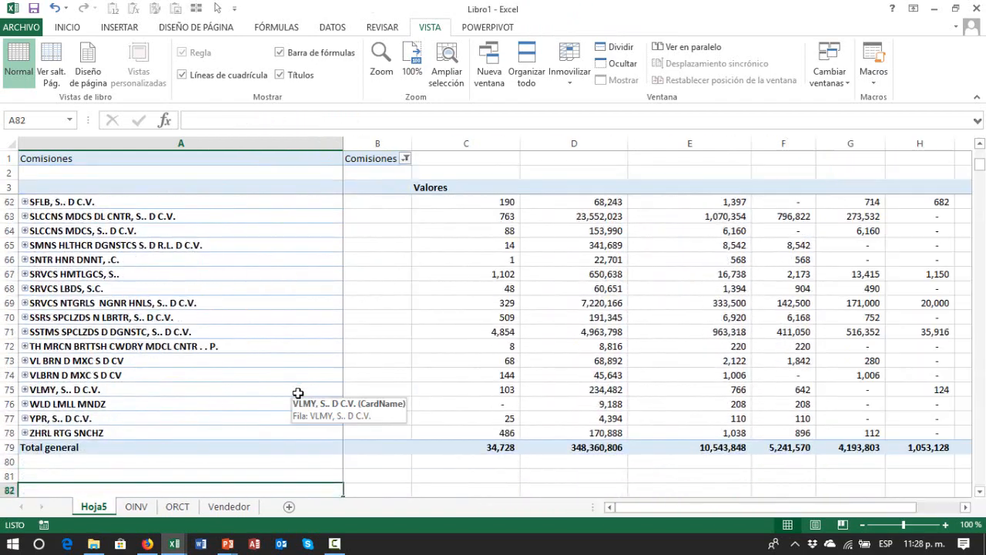
key(ctrl+Up)
key(ctrl+Up)
key(Up)
key(Up)
key(Down)
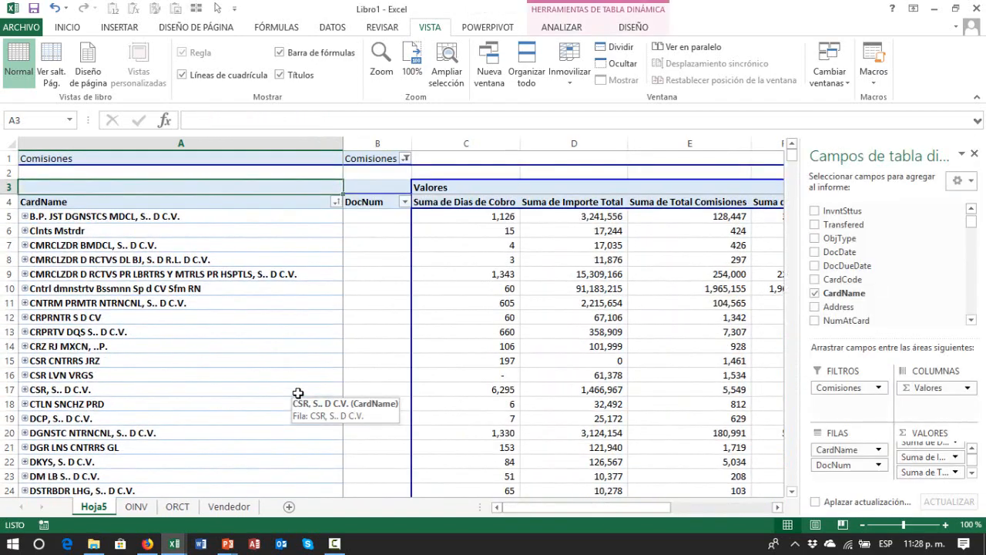
key(Down)
key(Down)
key(Down)
key(Down)
key(Down)
key(Down)
key(Down)
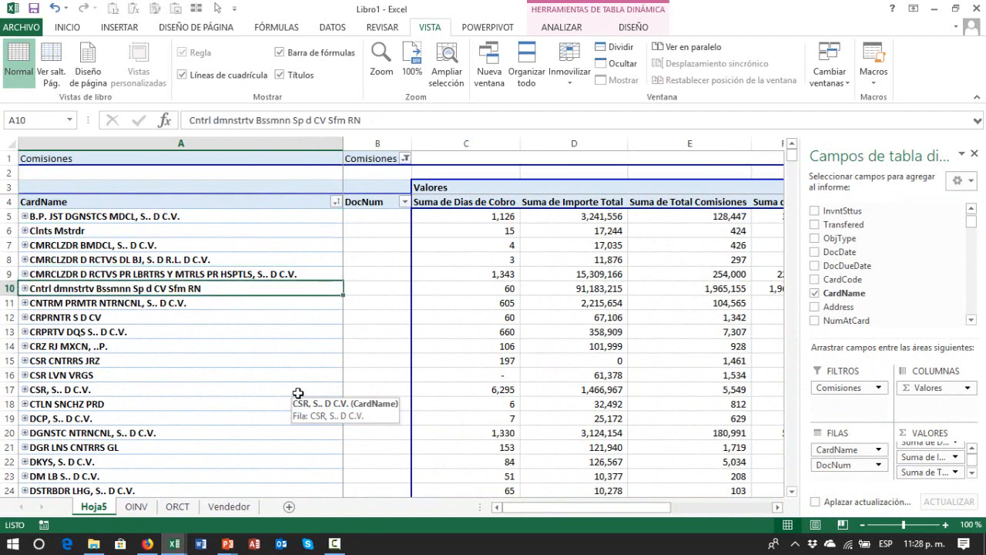
- Expand the first customer in row 5 to check its invoice numbers and collapse it again
click(25, 217)
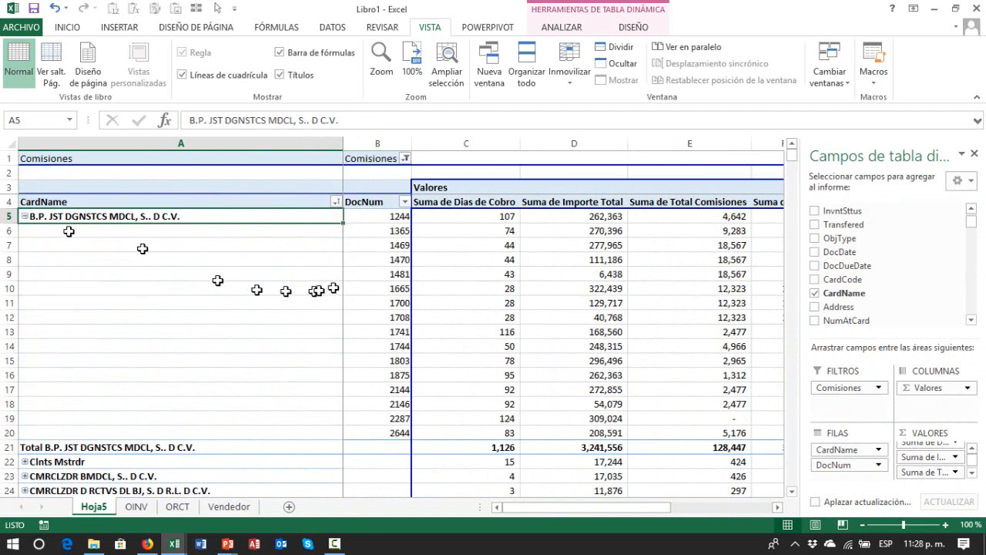
click(25, 217)
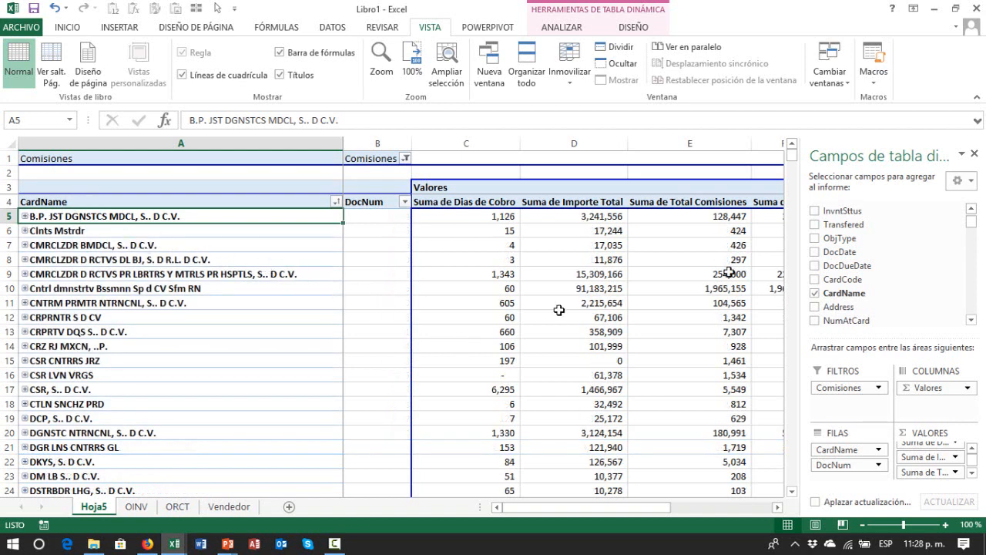
- Hide the PivotTable field list and reduce the sheet zoom to 90% so all value columns fit
click(974, 154)
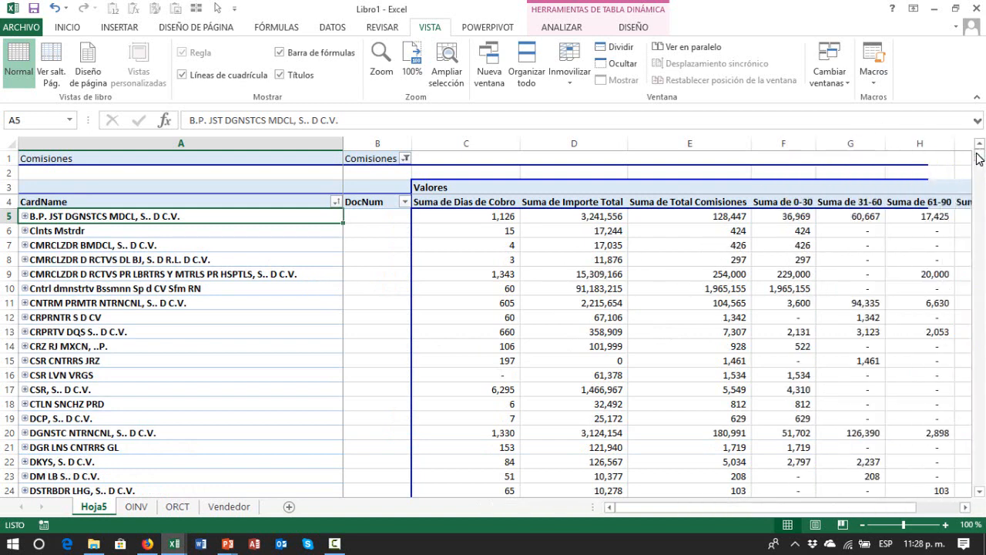
click(463, 288)
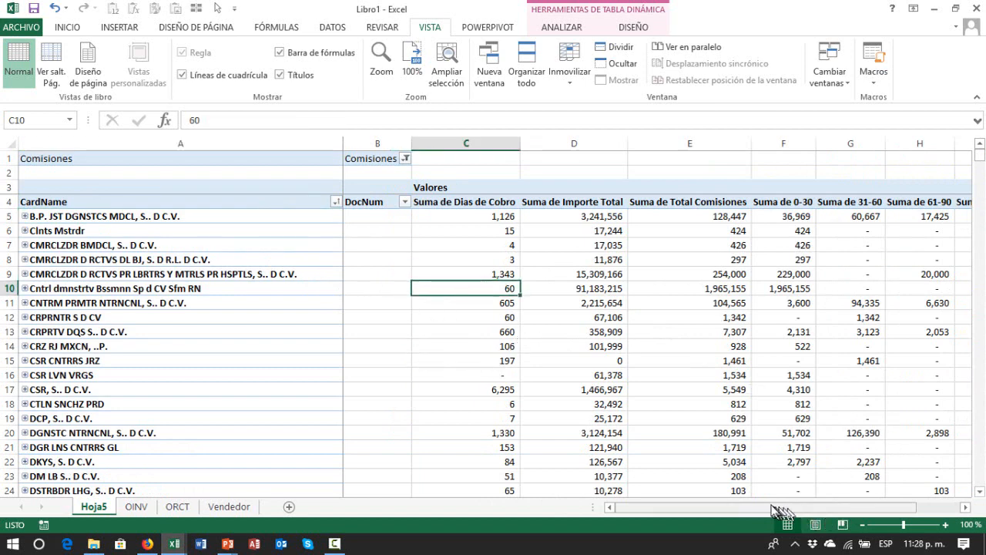
drag(770, 508, 847, 522)
click(862, 524)
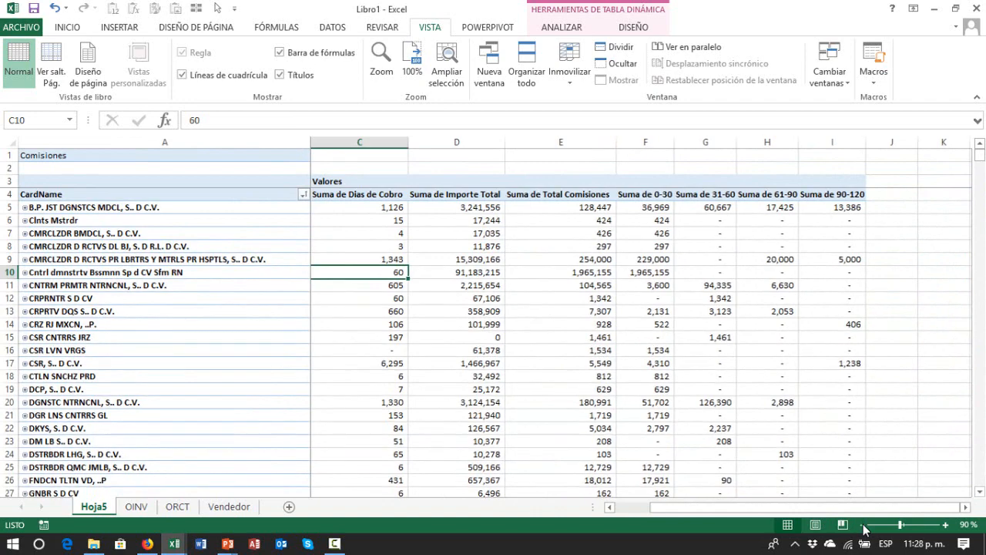
key(Left)
key(Left)
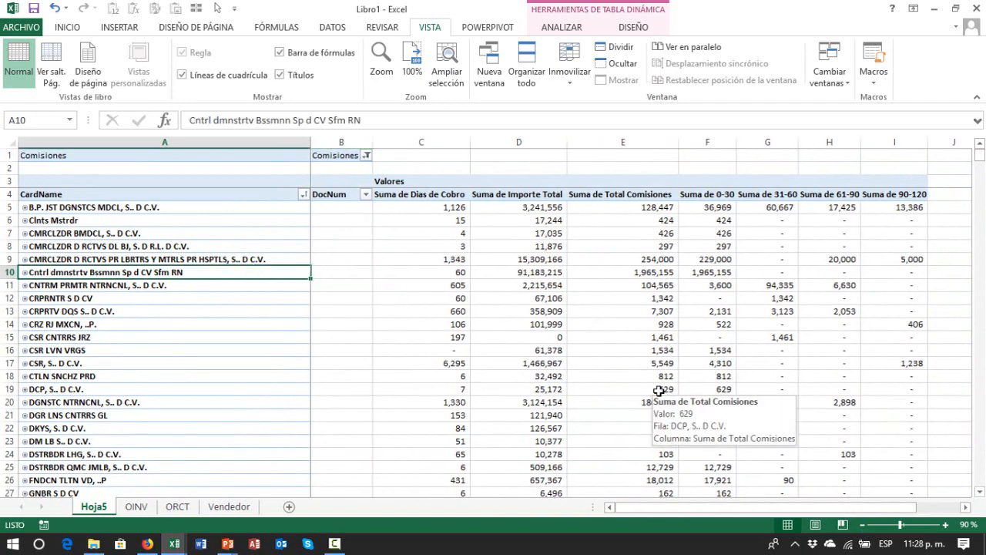
- Examine the Total general row of the pivot table, especially the grand total of Suma de Total Comisiones
key(Up)
key(Up)
key(Up)
key(Up)
key(Up)
key(Up)
key(Up)
key(Up)
key(Down)
key(Down)
key(Down)
key(Down)
key(Down)
key(Down)
key(Down)
key(Down)
key(Down)
key(Down)
key(Down)
key(Down)
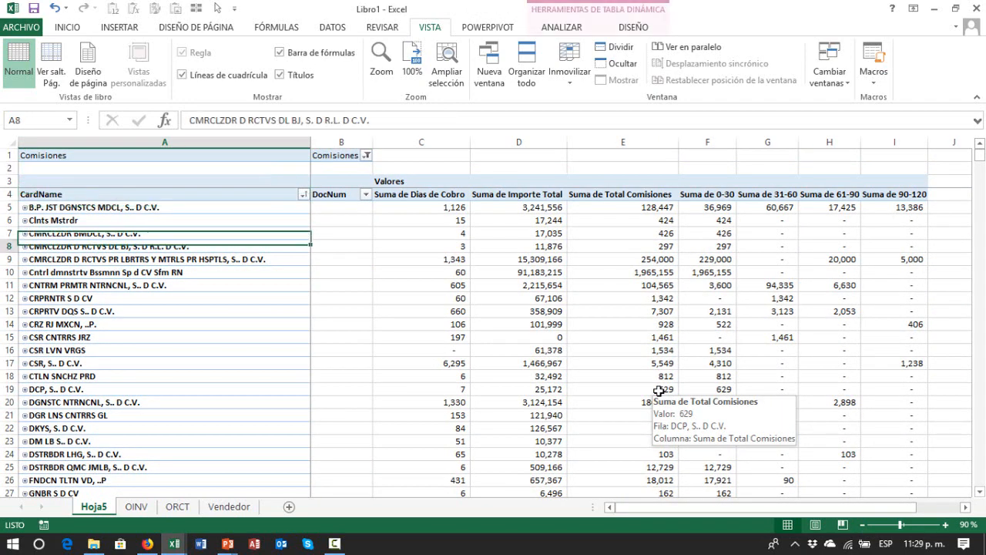
key(ctrl+Down)
key(Down)
scroll(659, 392, down, 1)
key(Up)
key(Right)
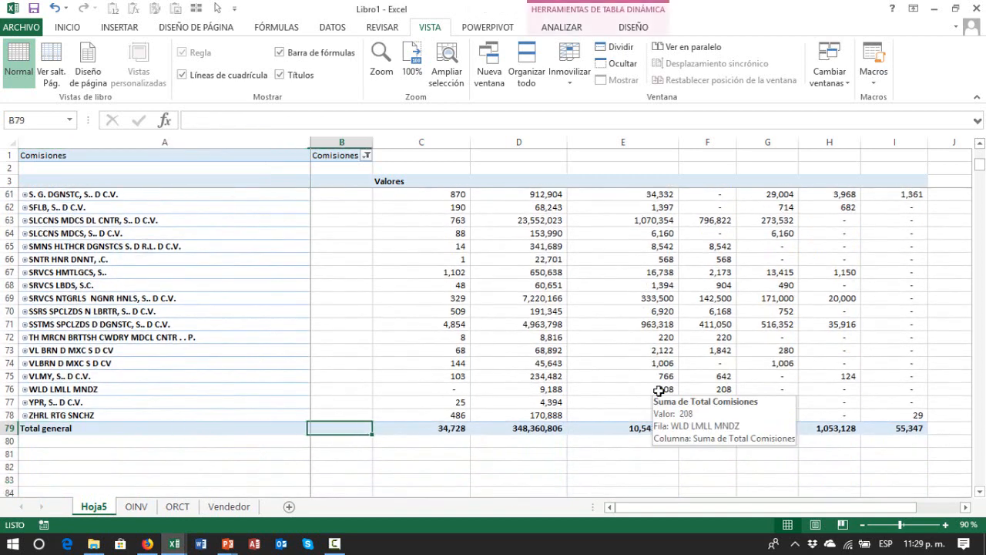
key(Right)
key(Right)
key(Down)
key(Down)
key(Down)
key(Down)
key(Right)
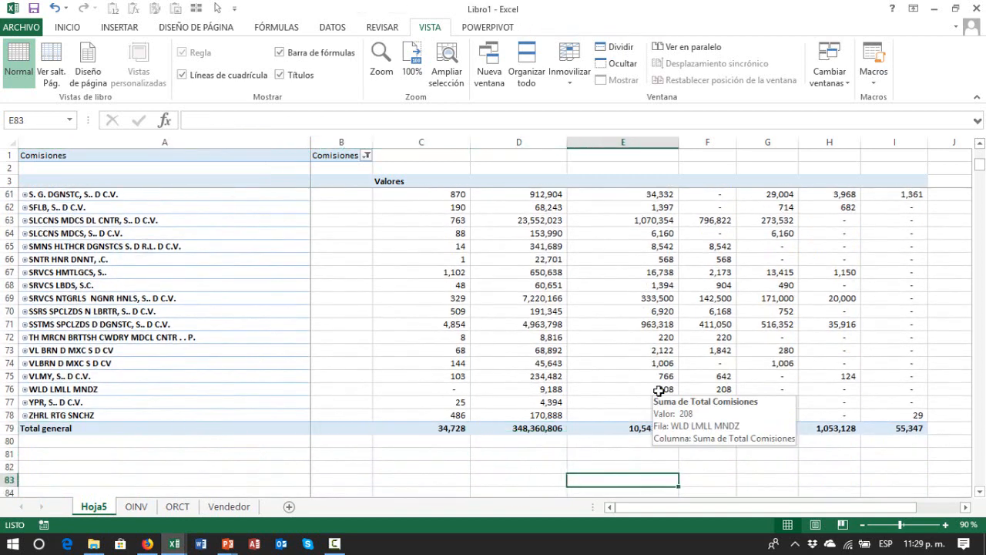
key(Up)
key(Up)
key(Up)
key(Up)
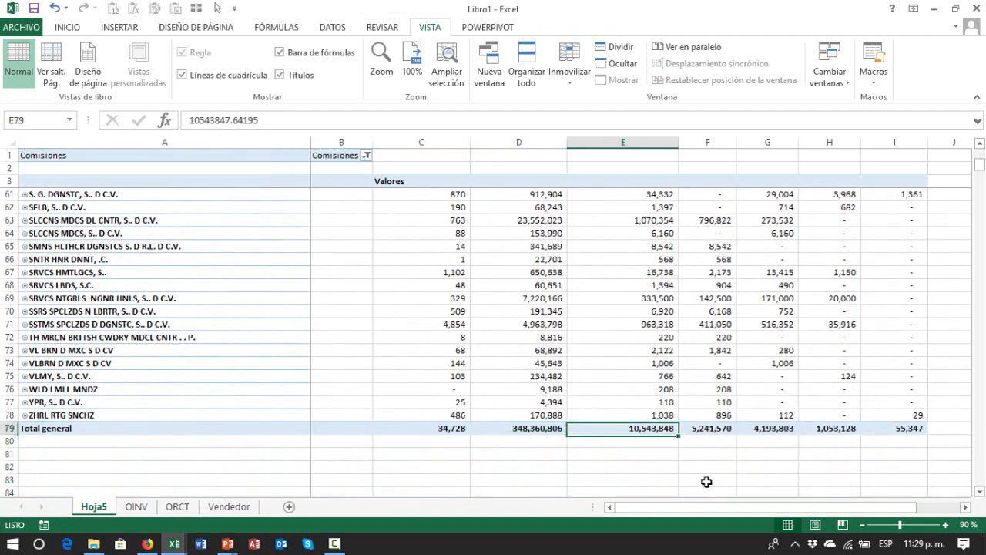
- Return to the start of the pivot table and show its field list again from a CardName cell
key(ctrl+Home)
key(Up)
key(Up)
key(Up)
key(Down)
key(Down)
key(Down)
key(Down)
key(Down)
key(Down)
key(Down)
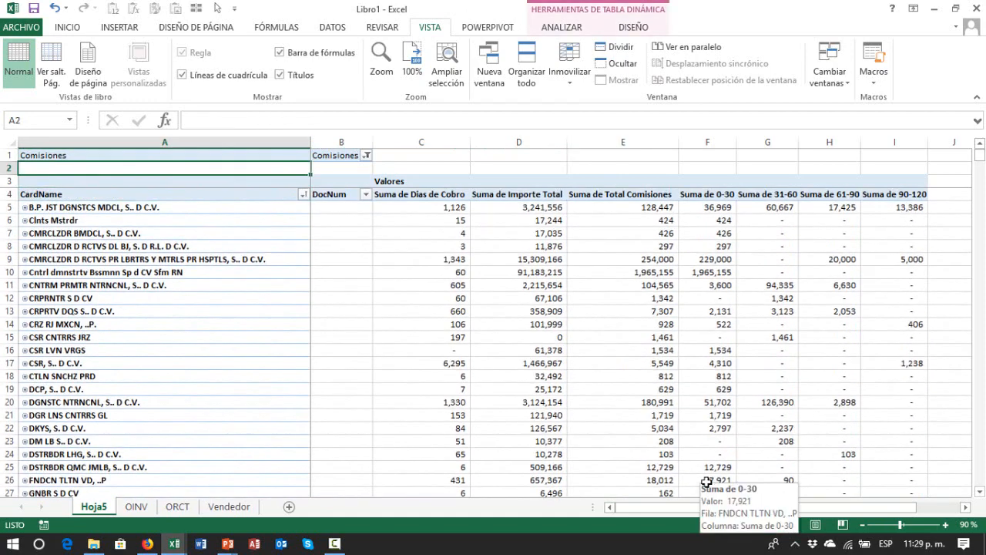
right_click(159, 256)
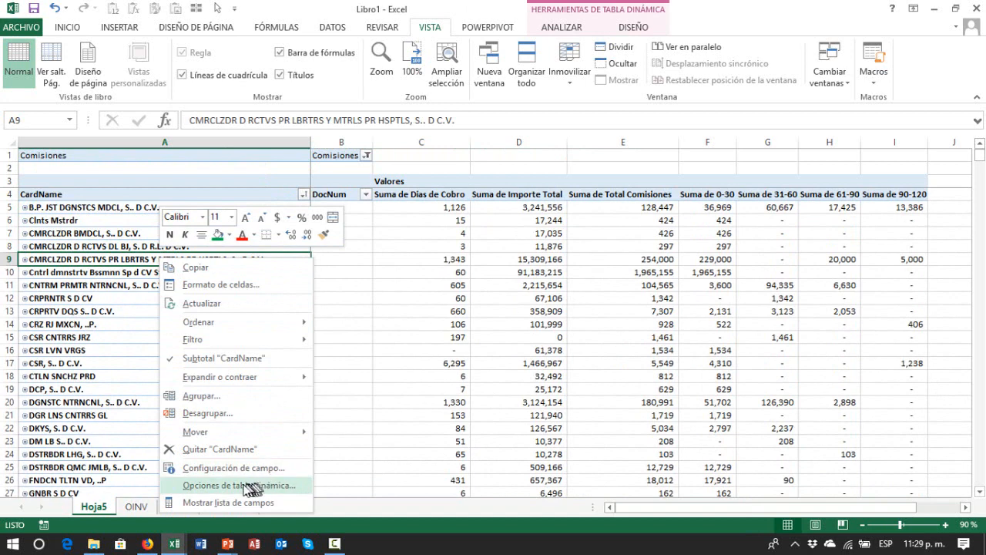
click(217, 504)
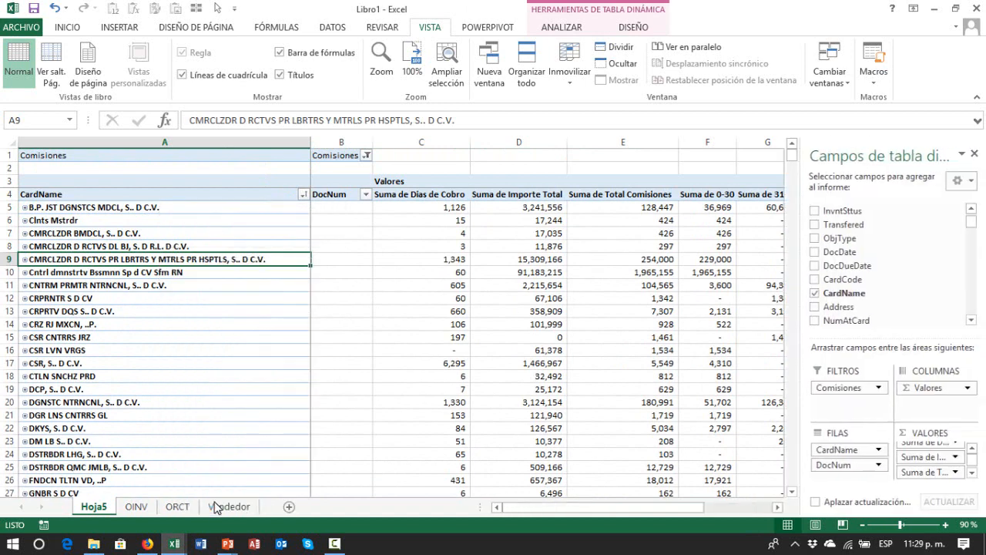
- Check the Comisiones report filter above the pivot table in cell B1
drag(902, 222, 430, 271)
drag(472, 302, 470, 300)
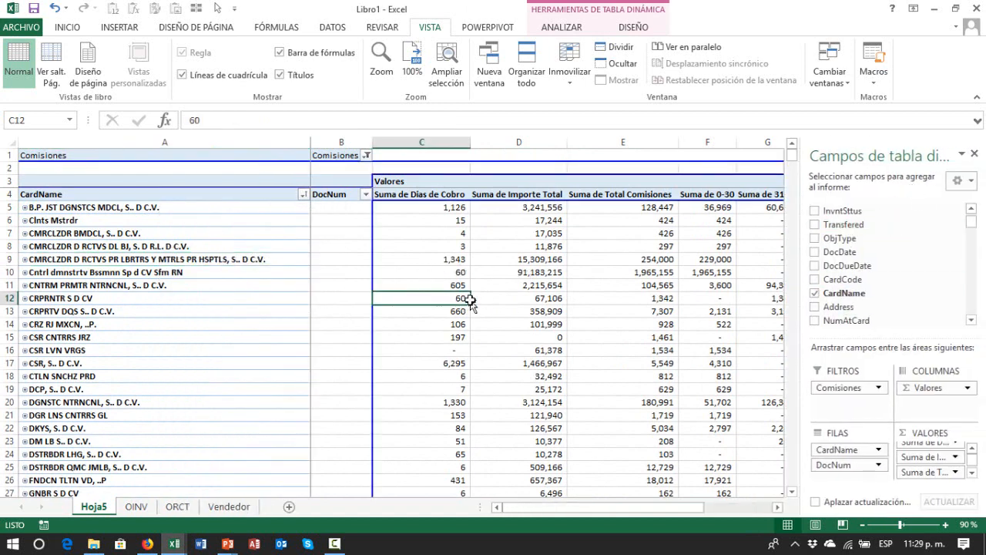
key(Up)
key(Up)
key(Up)
key(Up)
key(Up)
key(Up)
key(Up)
key(Up)
key(Up)
key(Up)
key(Up)
key(Left)
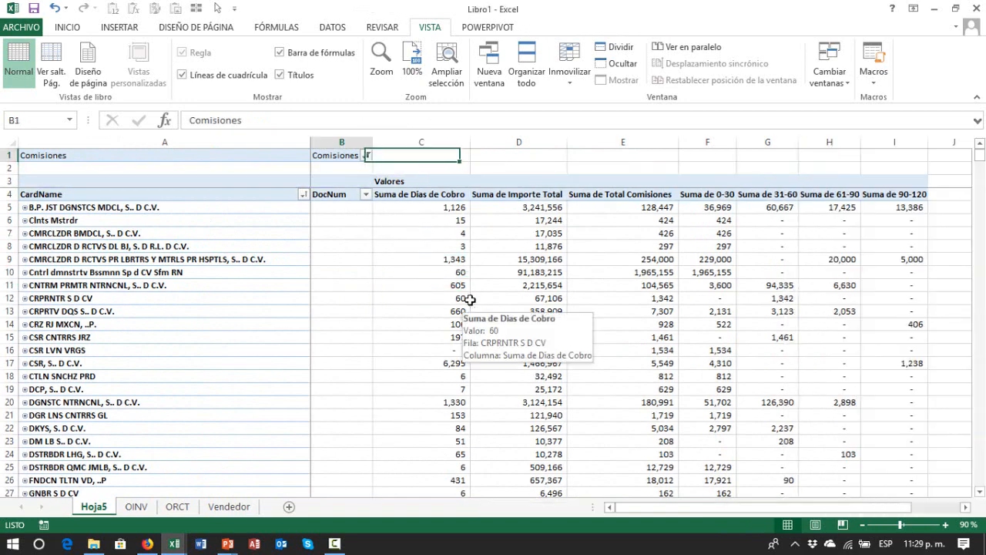
- Open the OINV sheet and review its header columns from Fecha de Cobro to the 90-120 commission range
click(135, 506)
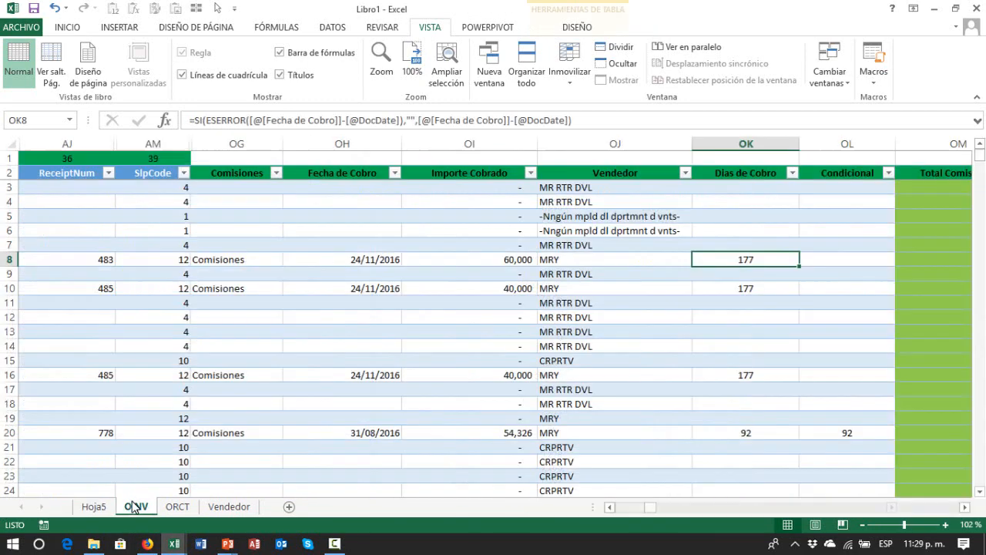
click(342, 350)
key(Up)
key(Up)
key(Up)
key(Up)
key(Up)
key(Up)
key(Up)
key(Up)
key(Up)
key(Up)
key(Up)
key(Up)
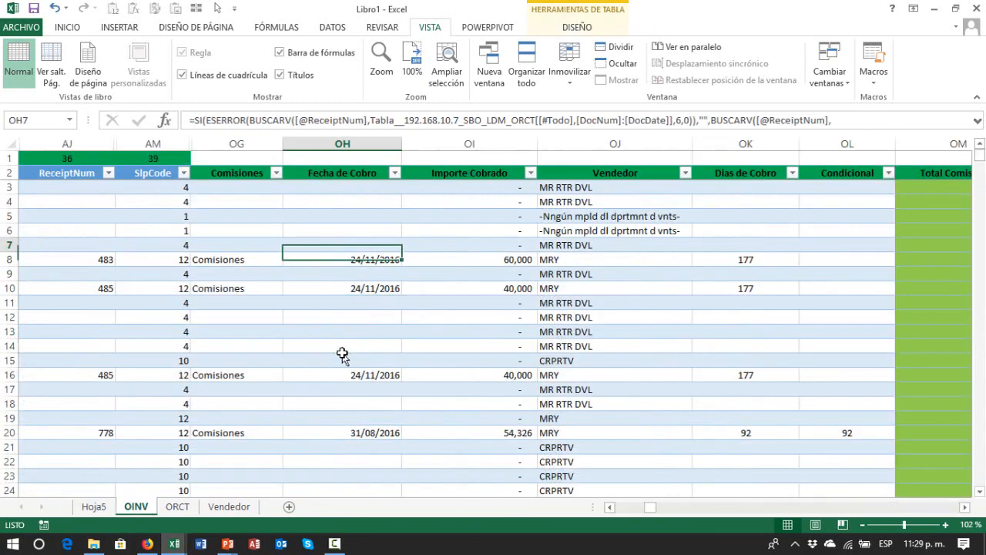
key(Right)
key(Right)
key(Right)
key(Right)
key(Right)
key(Right)
key(Right)
key(Right)
key(Right)
key(Right)
key(Left)
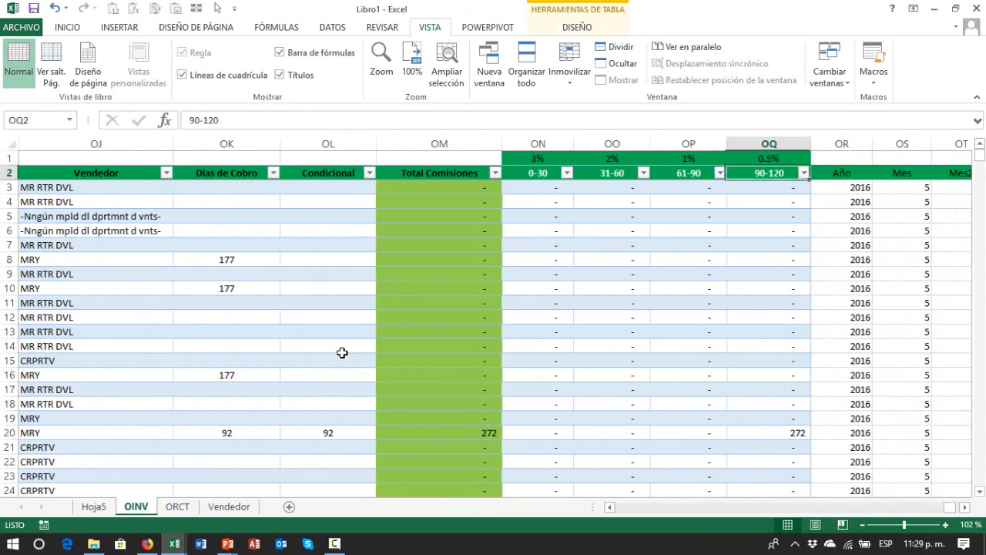
- Examine the Año column of the OINV table down to its last rows and return to its first data row
key(Right)
key(Right)
key(Right)
key(Left)
key(Left)
key(Down)
key(Down)
key(Down)
key(Down)
key(Down)
key(Down)
key(Down)
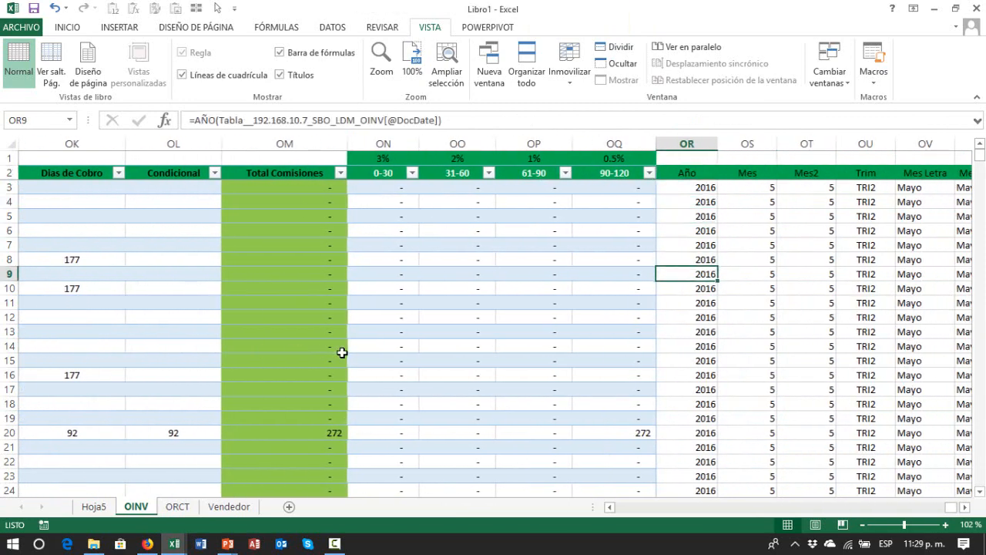
key(ctrl+Down)
key(Down)
key(Down)
key(Down)
key(Down)
key(Up)
key(ctrl+Up)
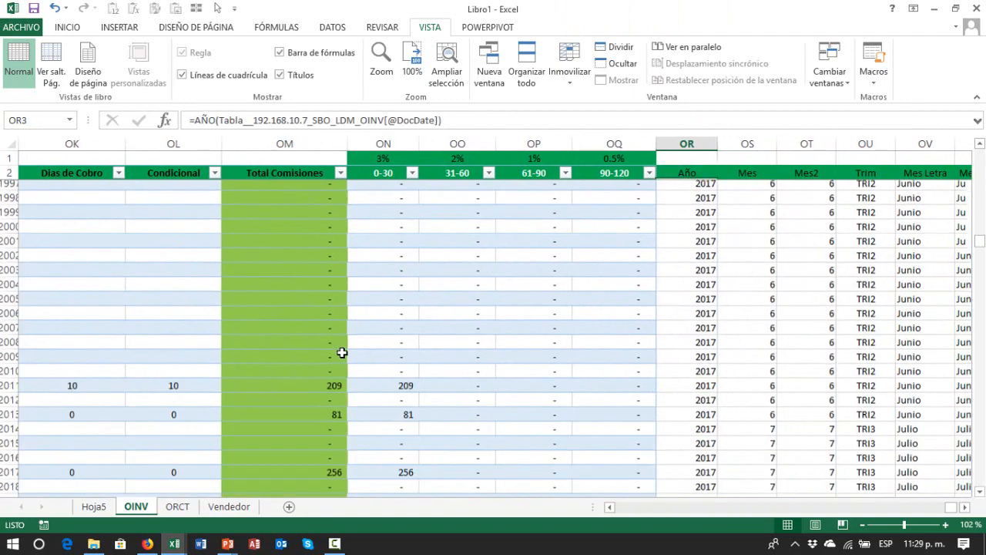
- Check further rows of the year column in the OINV table and go back to its first record
key(Down)
key(Down)
key(Down)
key(Down)
key(Down)
key(ctrl+Up)
key(Down)
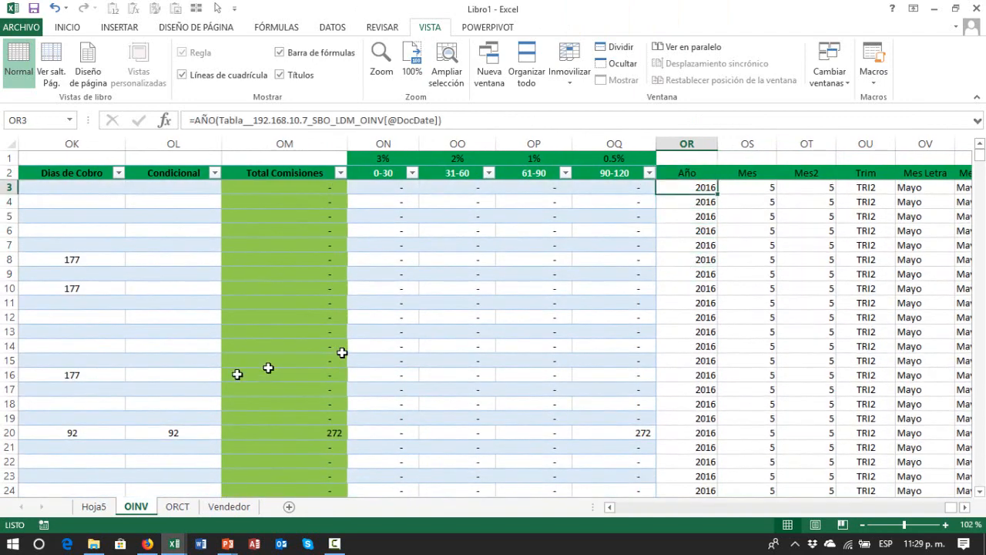
- Return to the pivot table on Hoja5 and add the Año field to the columns area above Valores
click(94, 507)
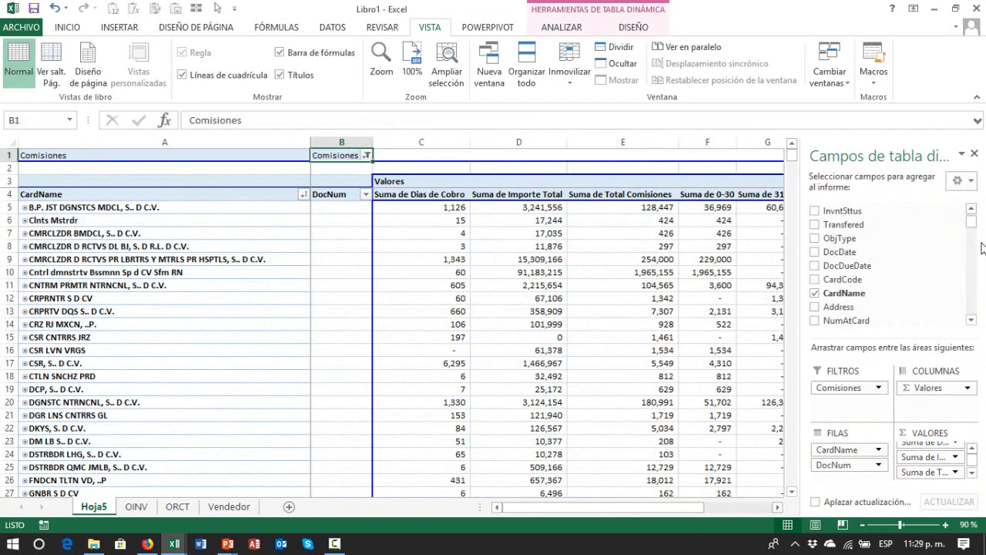
drag(973, 228, 979, 315)
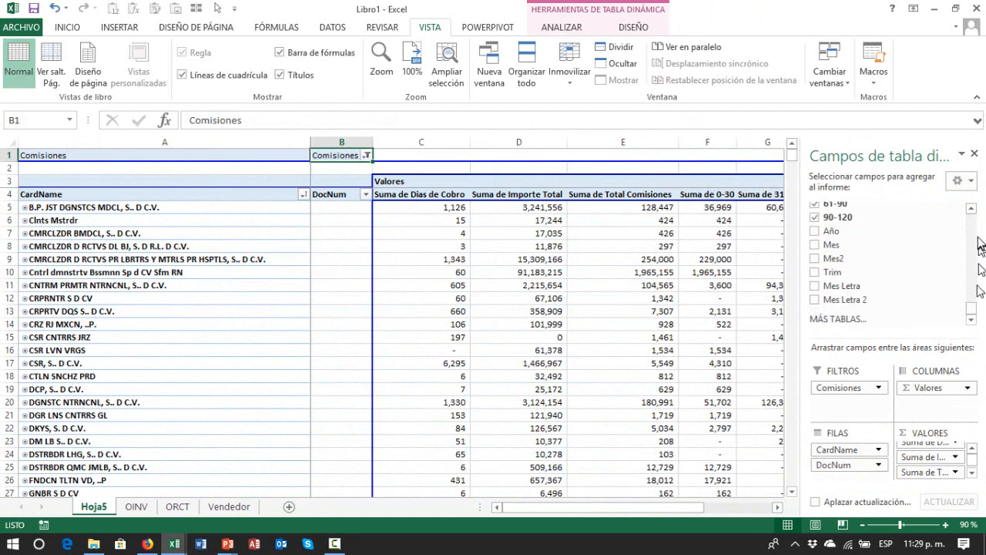
click(970, 211)
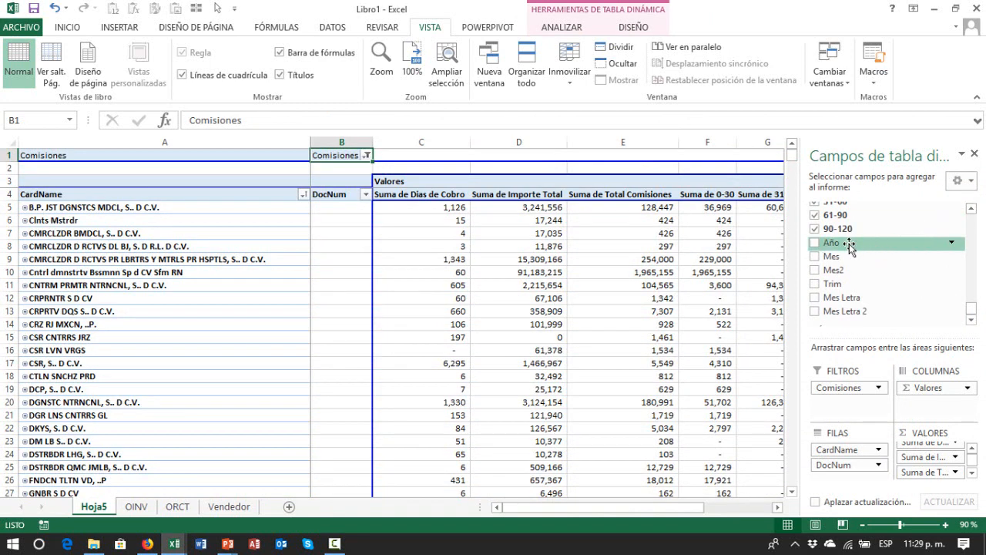
drag(848, 244, 923, 386)
- Examine the 2016 collection days and total amounts of the first customers in the pivot table
click(510, 245)
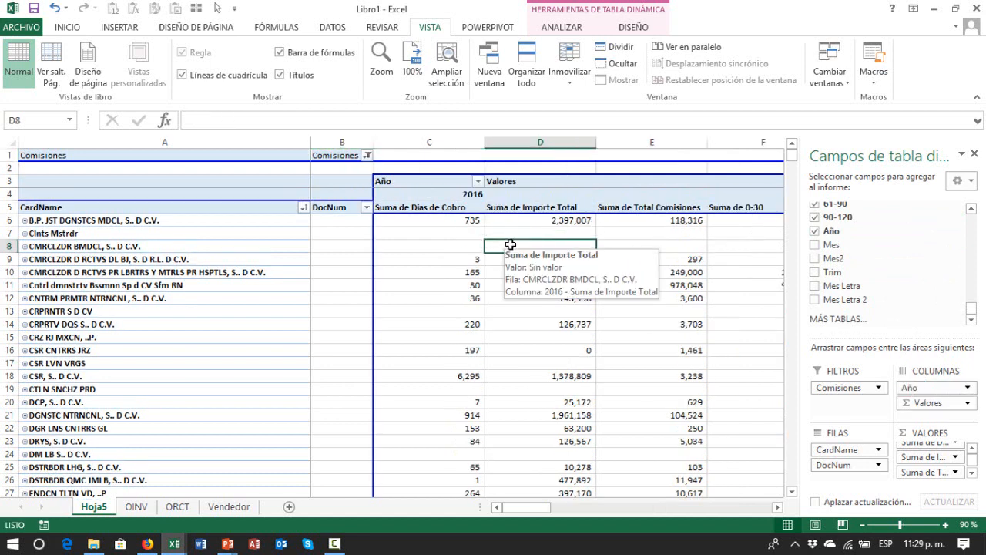
key(Left)
key(Left)
key(Left)
key(Right)
key(Right)
key(Right)
key(Up)
key(Up)
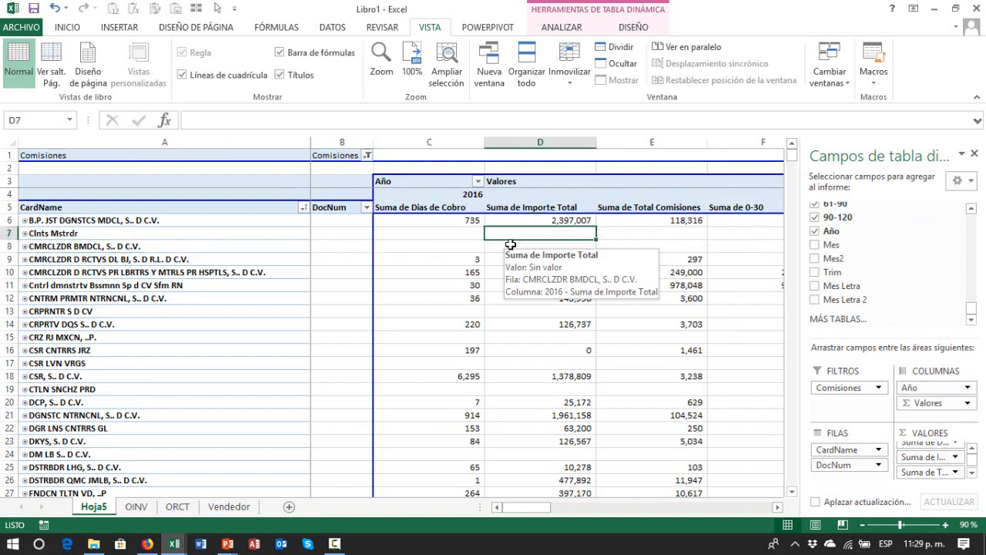
key(Up)
key(Left)
key(Down)
key(Down)
key(Down)
key(Down)
key(Up)
key(Up)
key(Up)
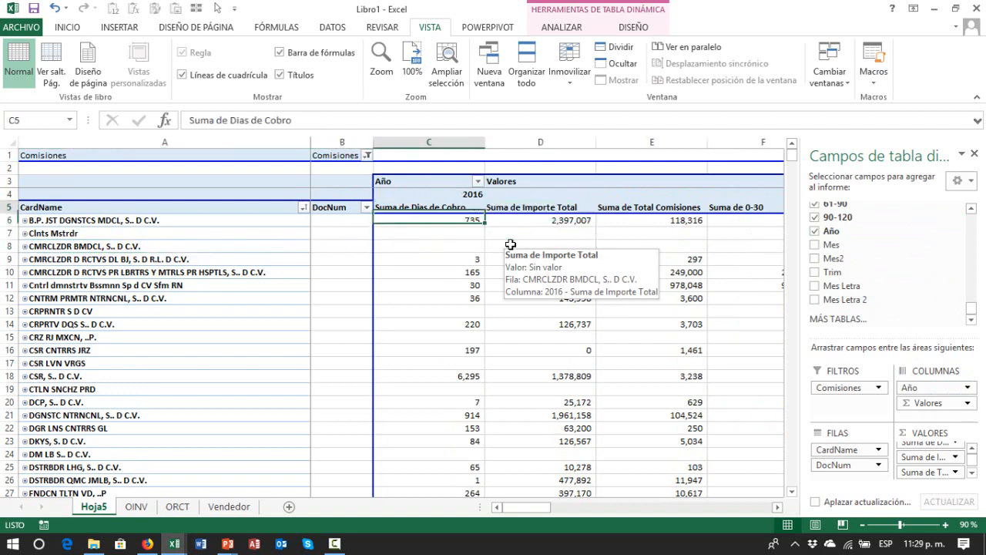
- Compare the pivot table's year headings by going from the 2016 block across to the 2017 block
key(Up)
key(Right)
key(Right)
key(Right)
key(Right)
key(Right)
key(Right)
key(Right)
key(Right)
key(Right)
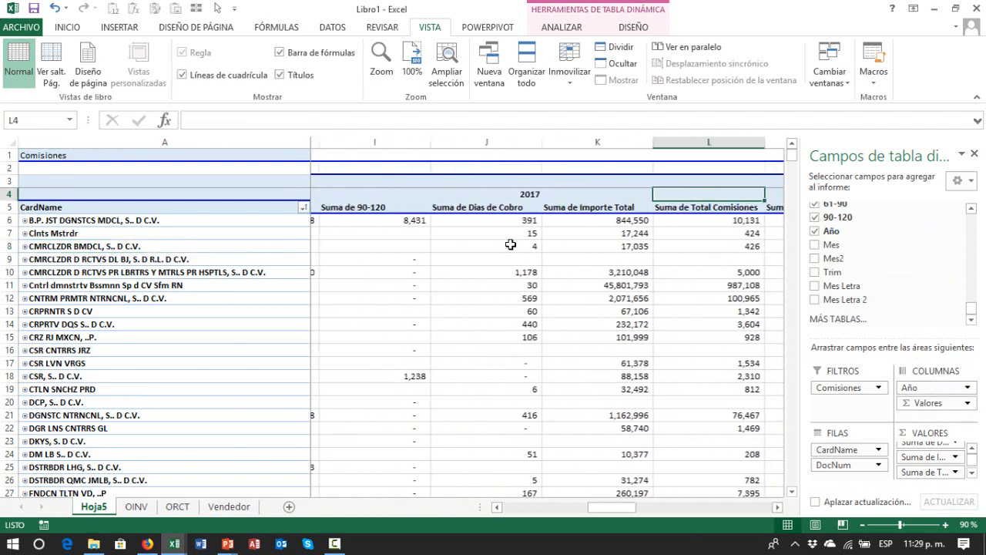
key(Left)
key(Left)
key(Down)
key(Down)
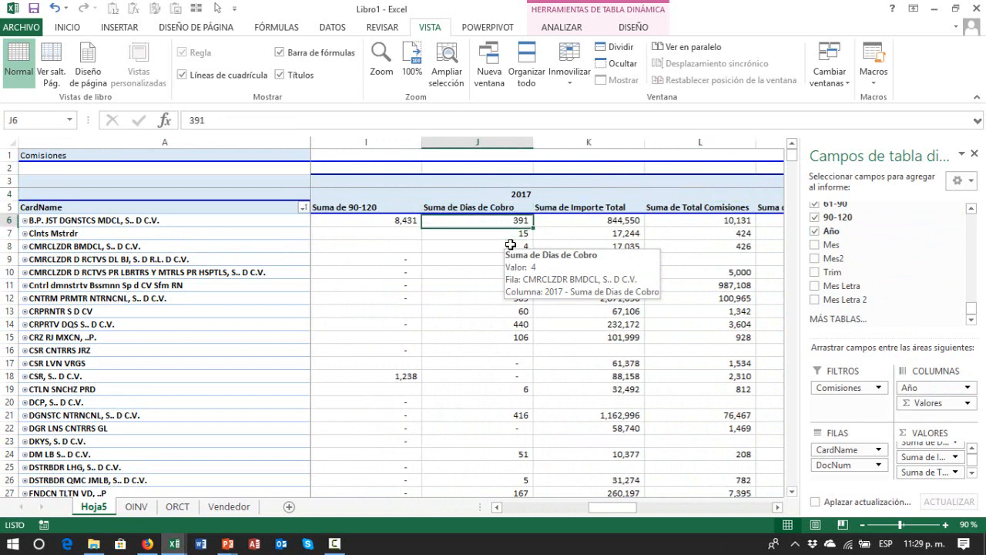
key(Up)
key(Up)
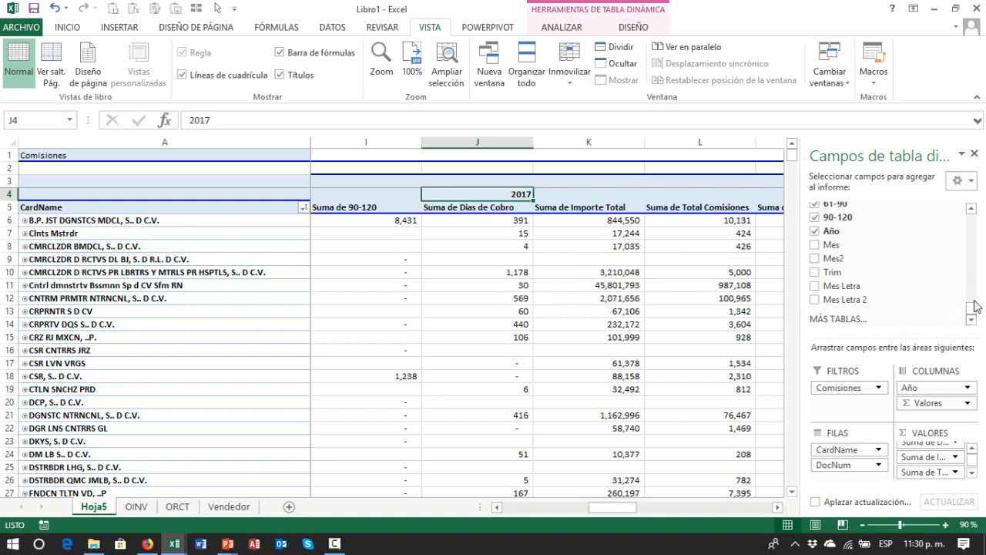
- Remove the 90-120, 61-90, 31-60 and 0-30 fields from the pivot table's values
click(972, 209)
click(973, 209)
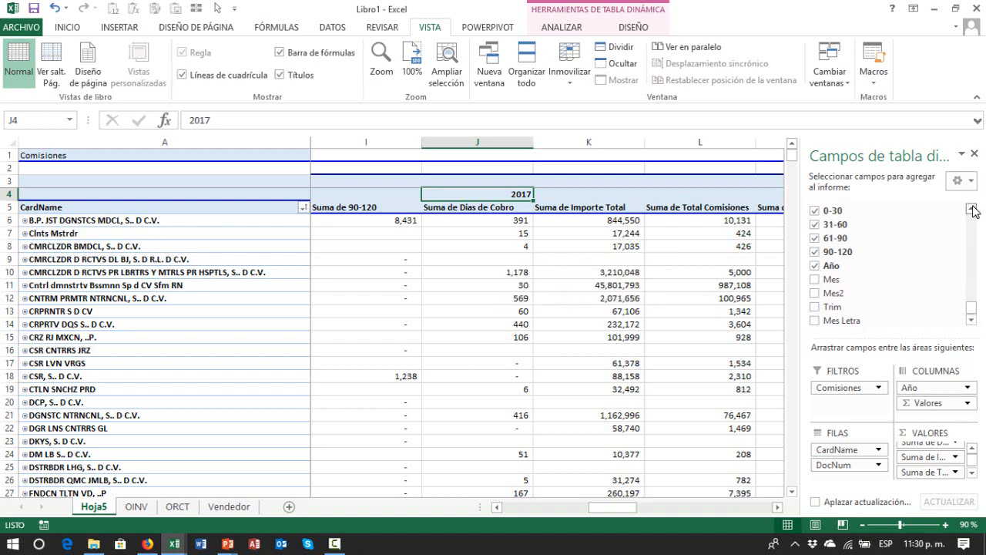
click(973, 209)
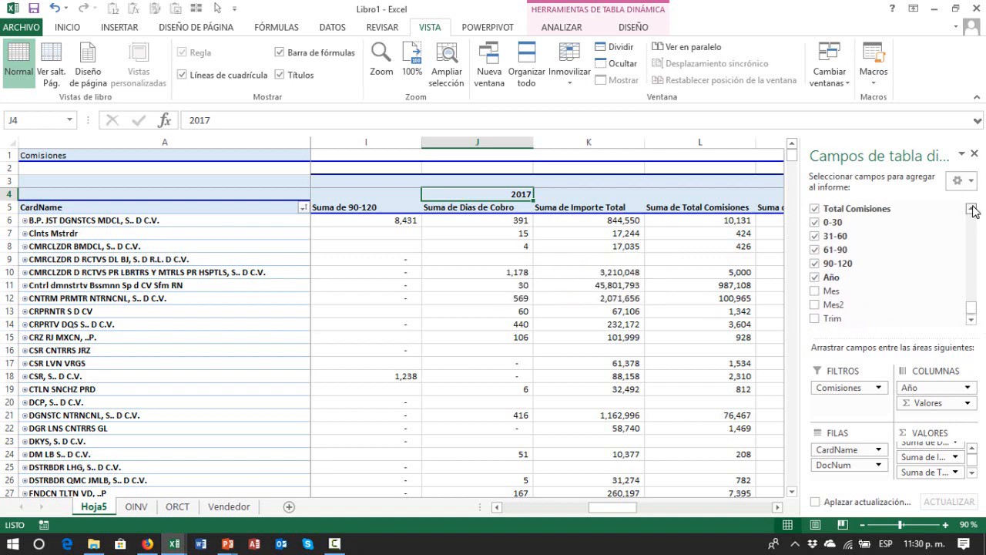
click(816, 264)
click(816, 250)
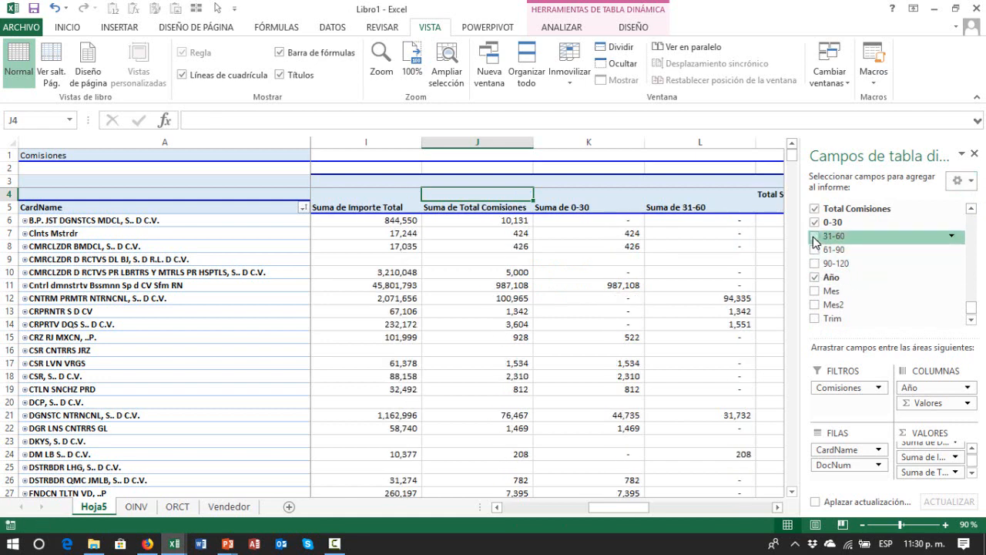
click(815, 238)
click(815, 223)
- Add the Mes field to the pivot table's columns area, between Año and Valores
click(971, 209)
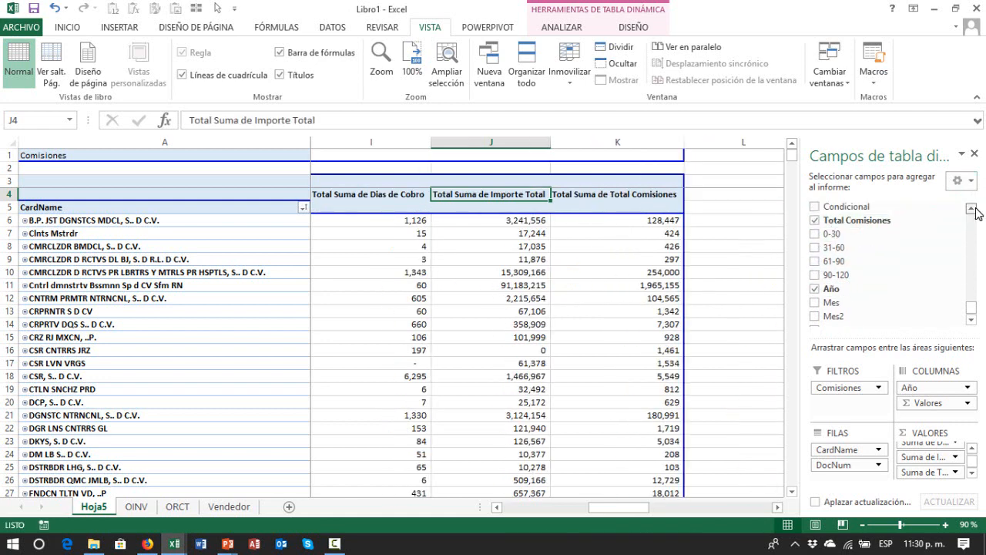
click(971, 209)
click(971, 209)
click(972, 208)
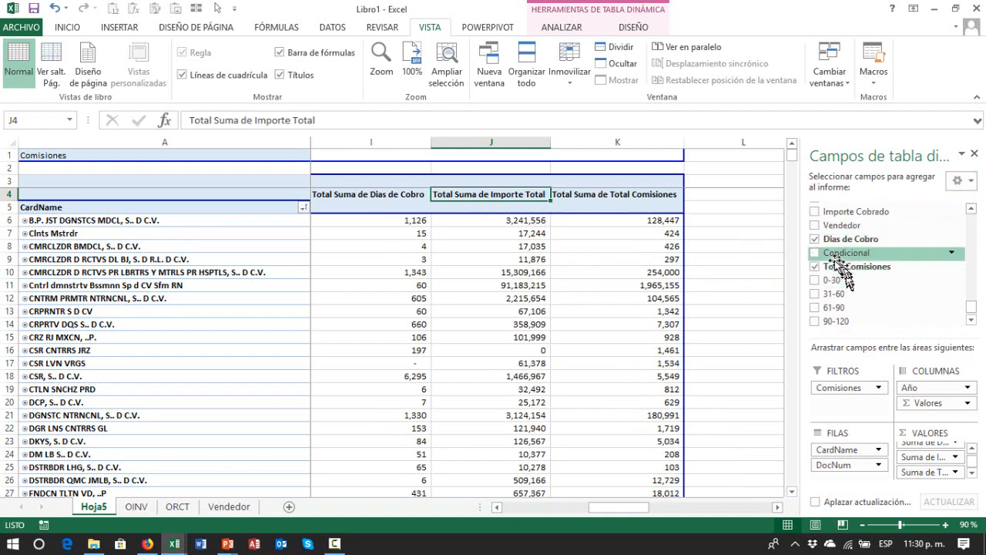
click(971, 320)
click(972, 320)
click(971, 320)
click(971, 320)
click(972, 320)
click(972, 319)
click(971, 322)
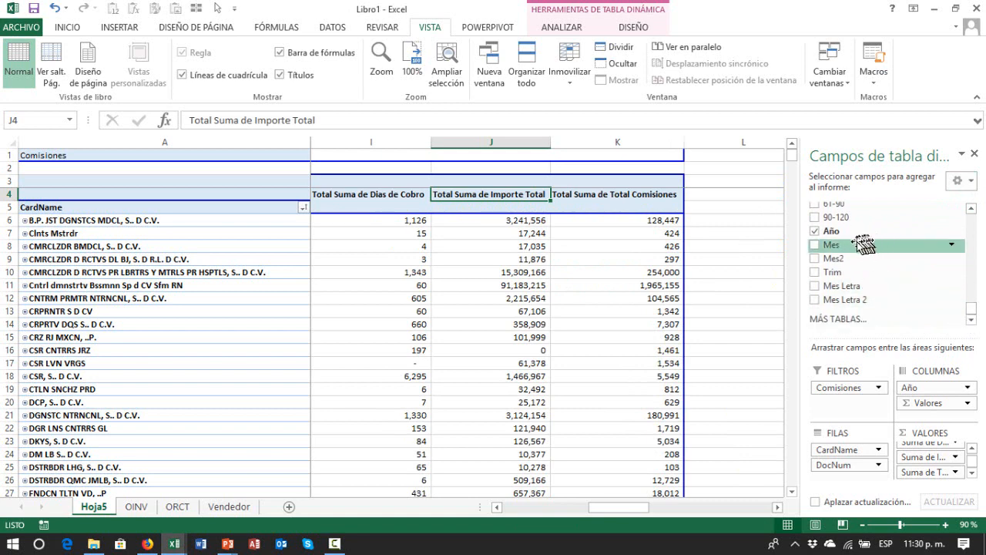
mouse_move(852, 246)
mouse_down()
mouse_move(874, 385)
mouse_move(943, 395)
mouse_move(936, 399)
mouse_up()
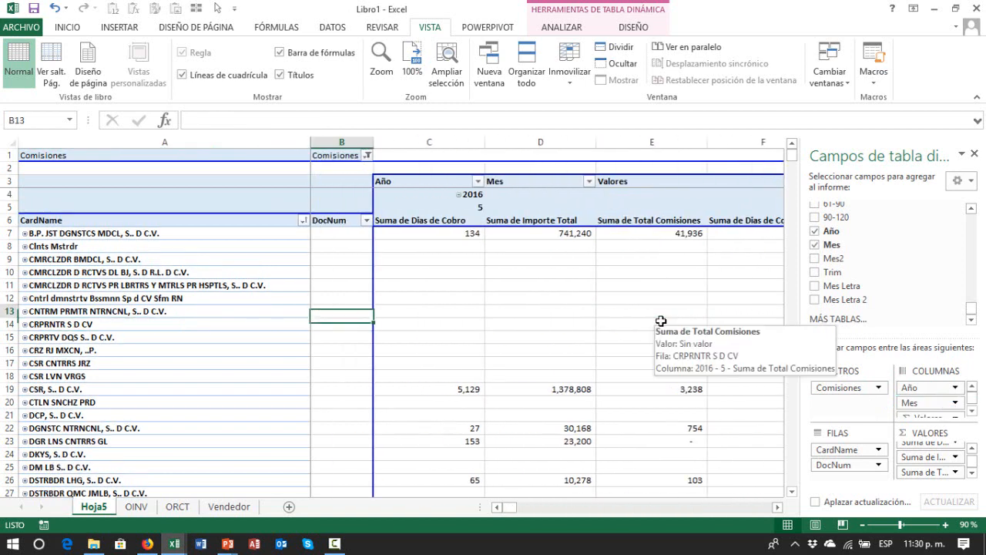
- Examine the month headings under 2016, going from month 5 across to month 6 and back
key(Up)
key(Up)
key(Up)
key(Up)
key(Up)
key(Up)
key(Up)
key(Up)
key(Up)
key(Right)
key(Down)
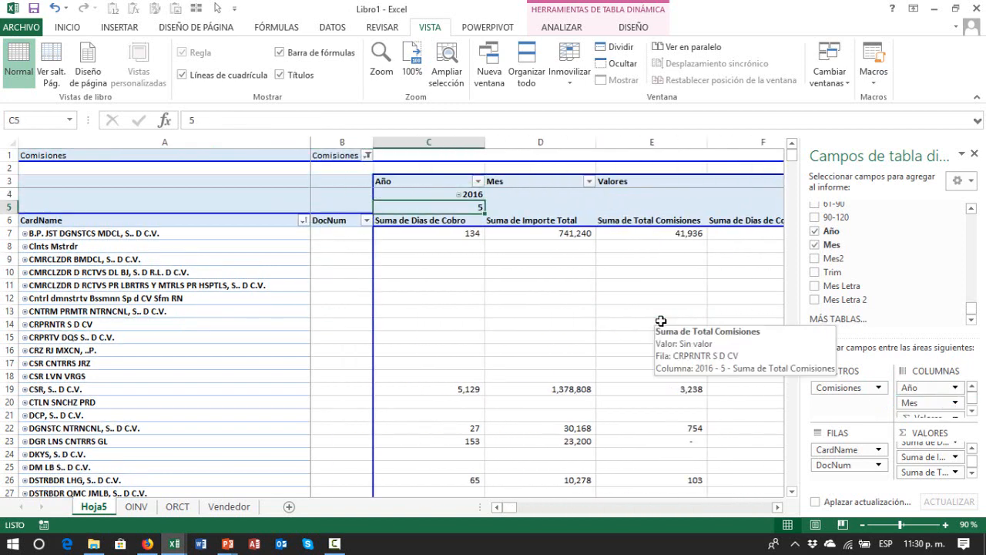
key(Right)
key(Right)
key(Right)
key(Right)
key(Right)
key(Left)
key(Left)
key(Left)
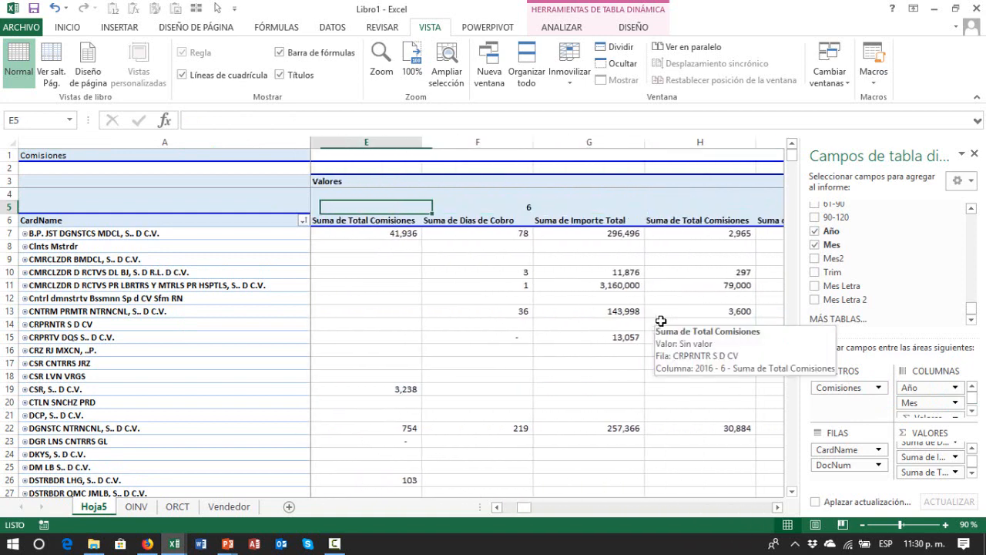
key(Left)
key(Left)
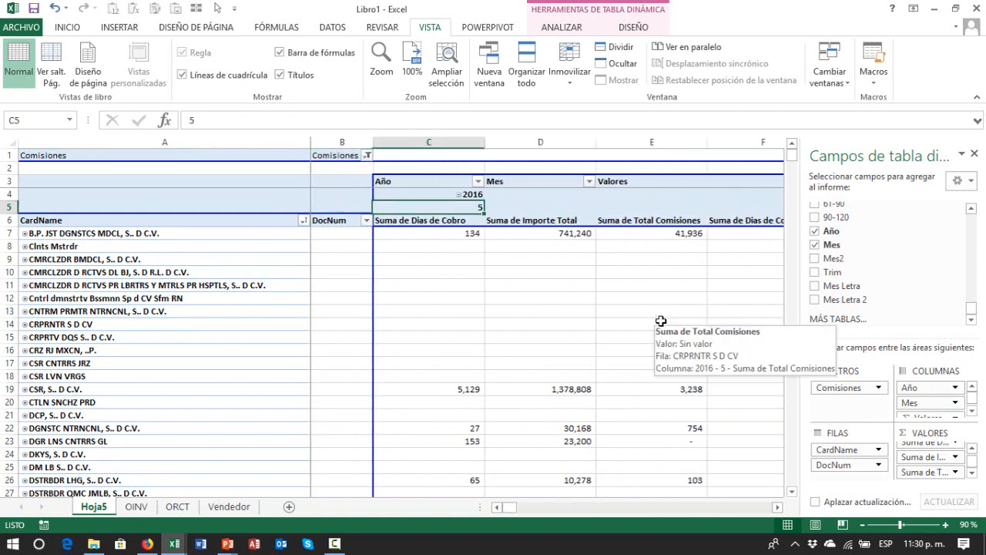
- Review the value headings under month 5 of 2016, from Suma de Dias de Cobro to Suma de Total Comisiones
key(Down)
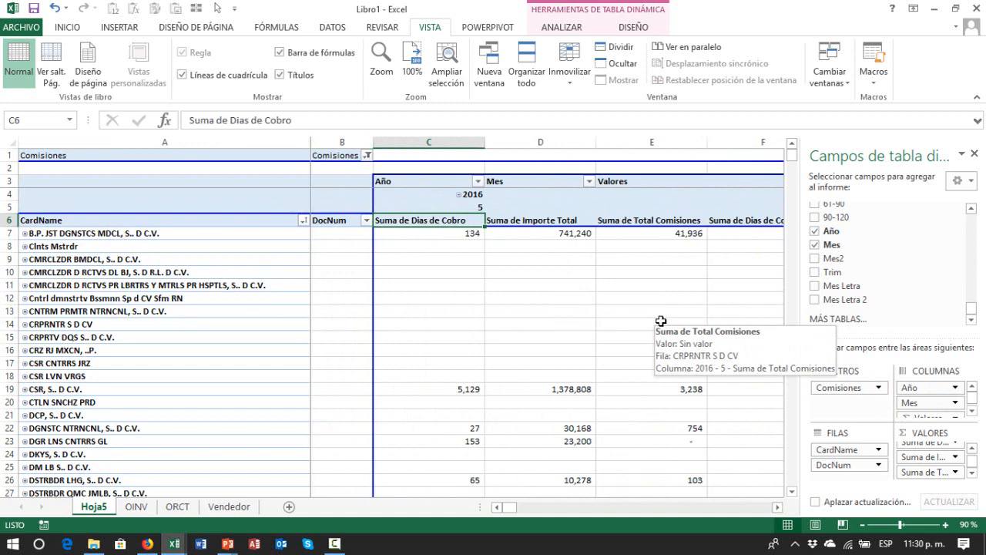
key(Right)
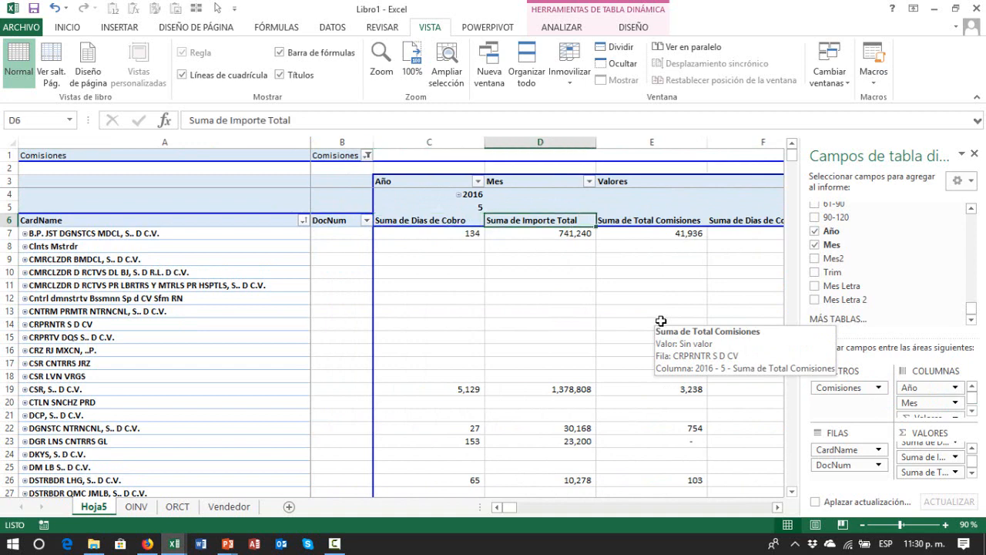
key(Right)
key(Right)
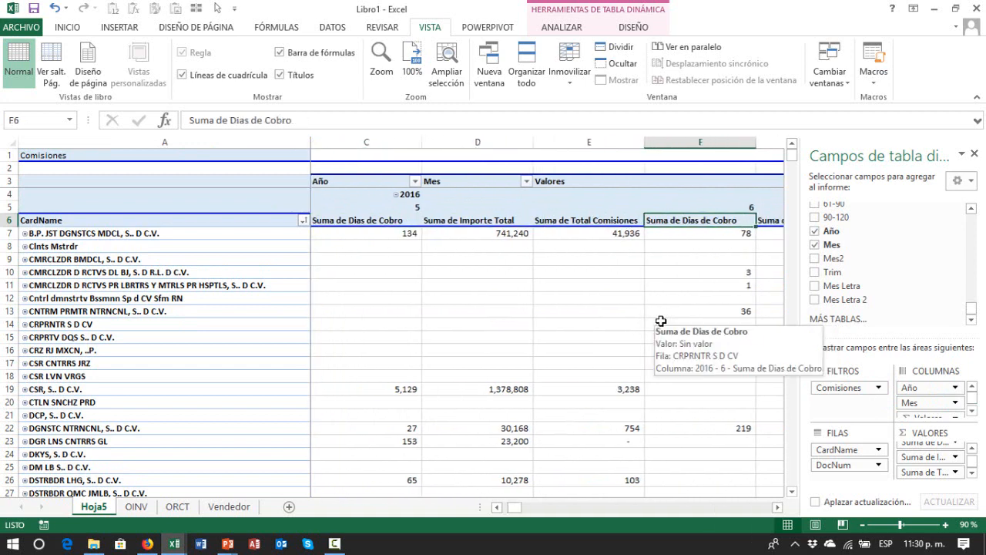
key(Left)
key(Left)
key(Left)
key(Up)
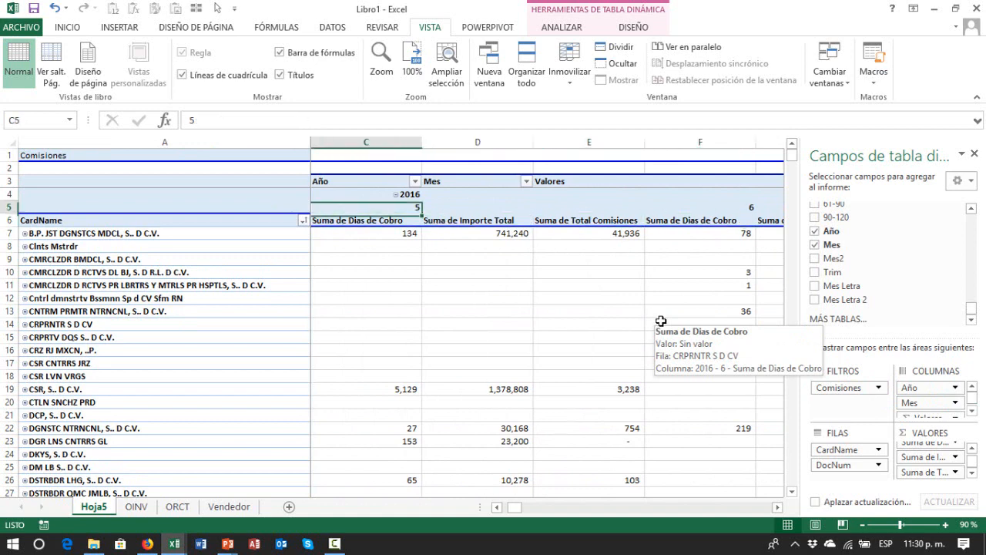
- Select the month 5 heading together with its three value headings in C5:E6
key(shift+Down)
key(shift+Right)
key(shift+Right)
key(shift+Right)
key(shift+Left)
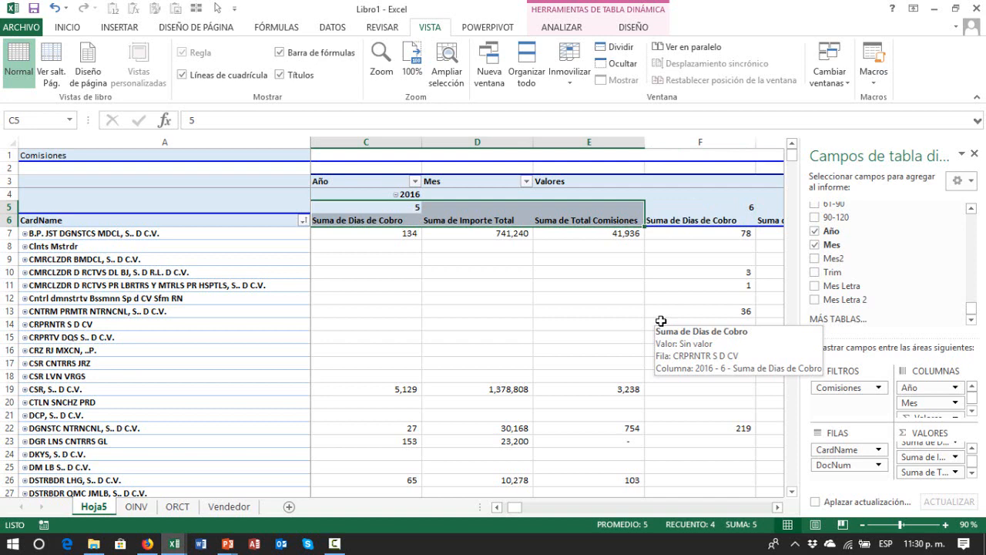
- Remove the Importe Total field from the pivot table's values
click(502, 302)
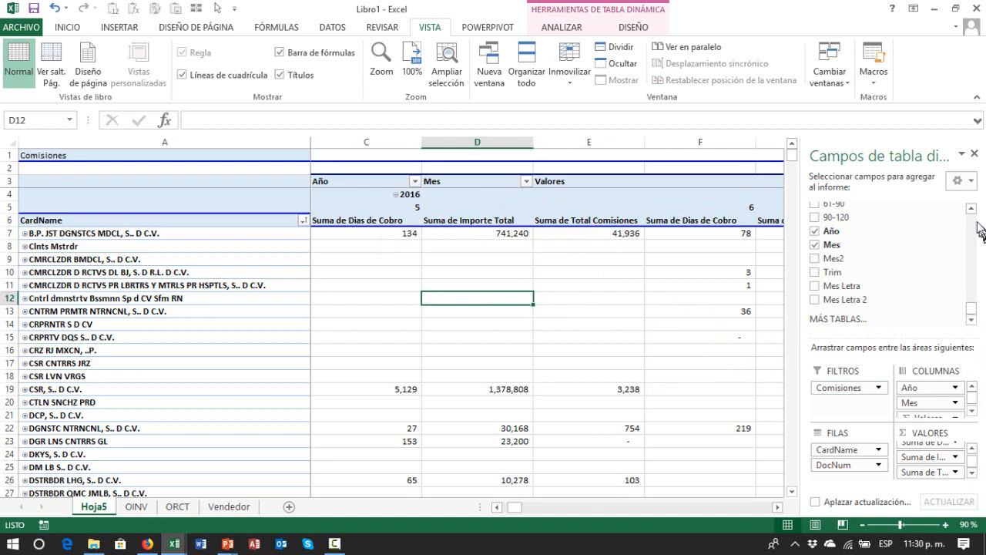
scroll(972, 214, up, 6)
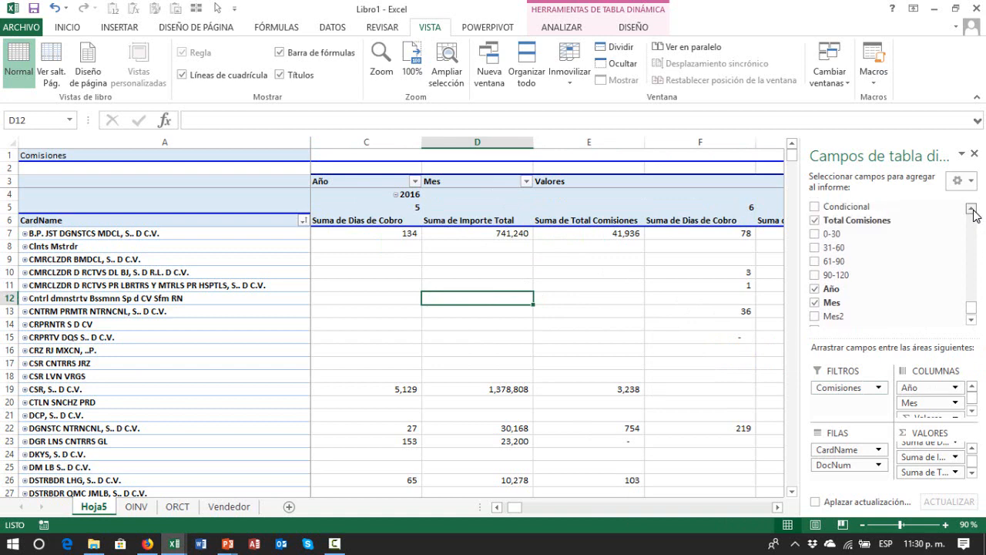
scroll(972, 211, up, 2)
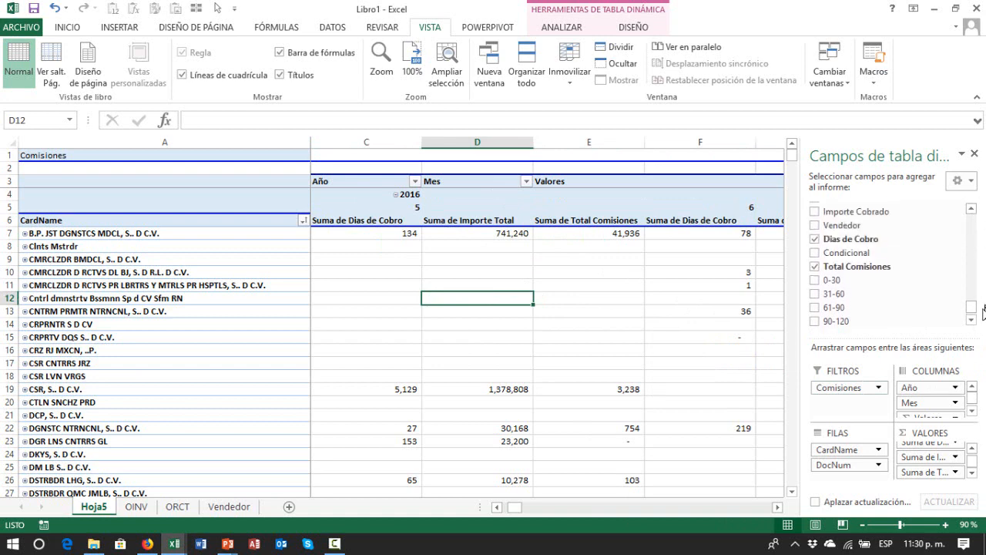
drag(972, 308, 975, 216)
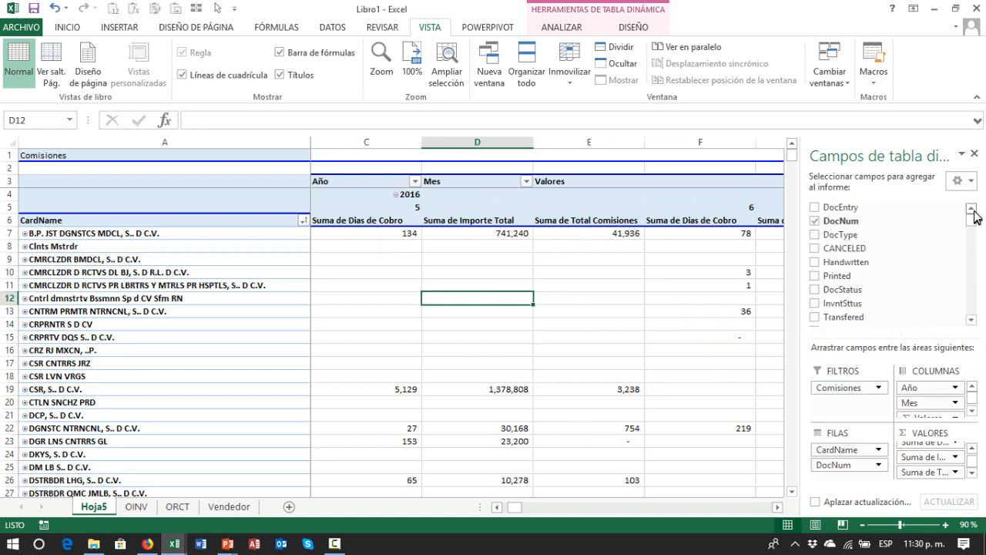
click(972, 308)
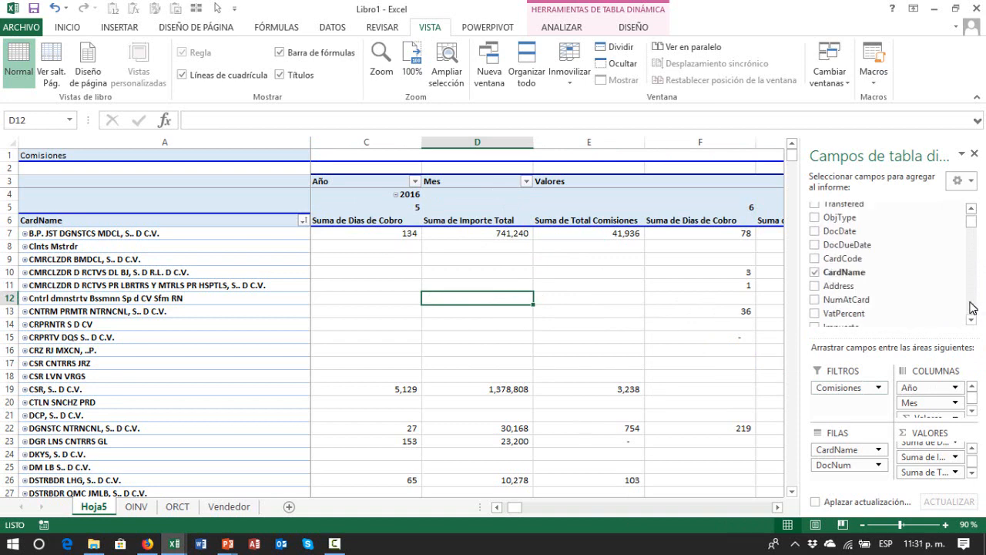
click(972, 308)
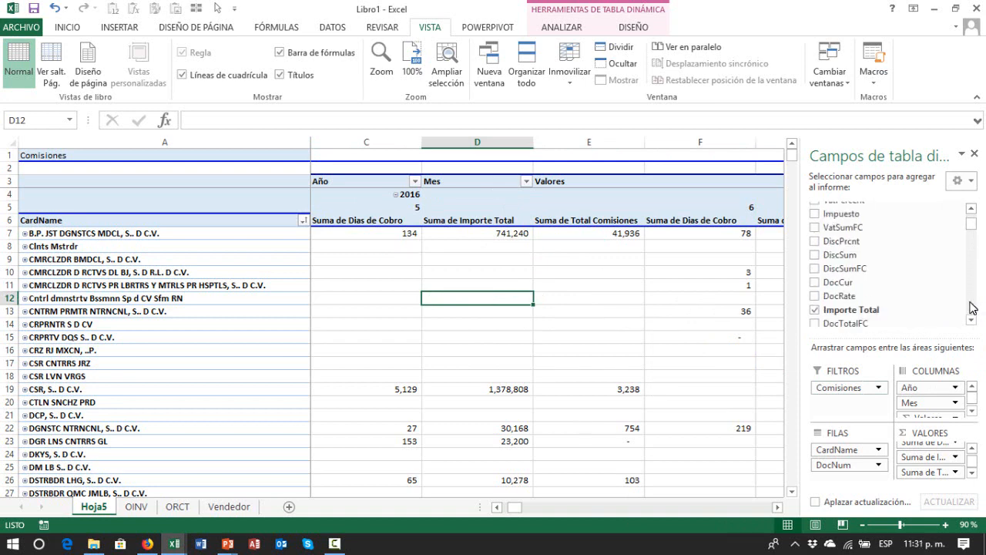
click(814, 309)
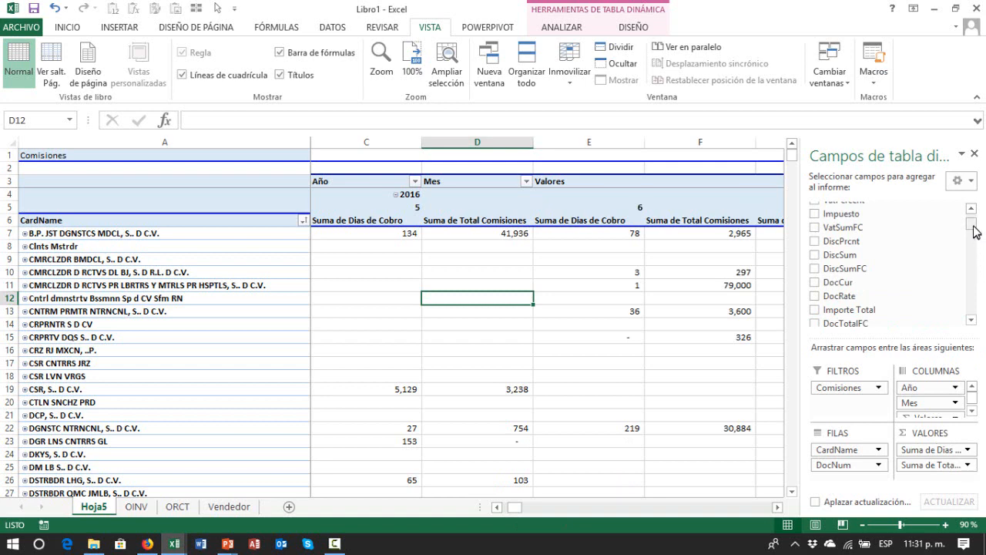
- Replace Mes with the Mes Letra field in the pivot table's columns area, below Año
drag(973, 226, 974, 312)
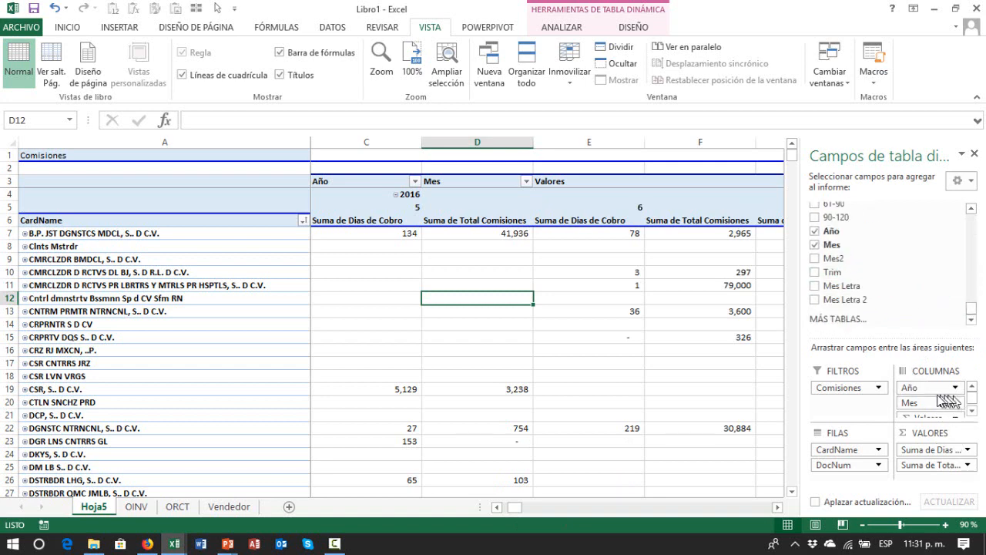
drag(924, 404, 914, 270)
drag(892, 301, 929, 404)
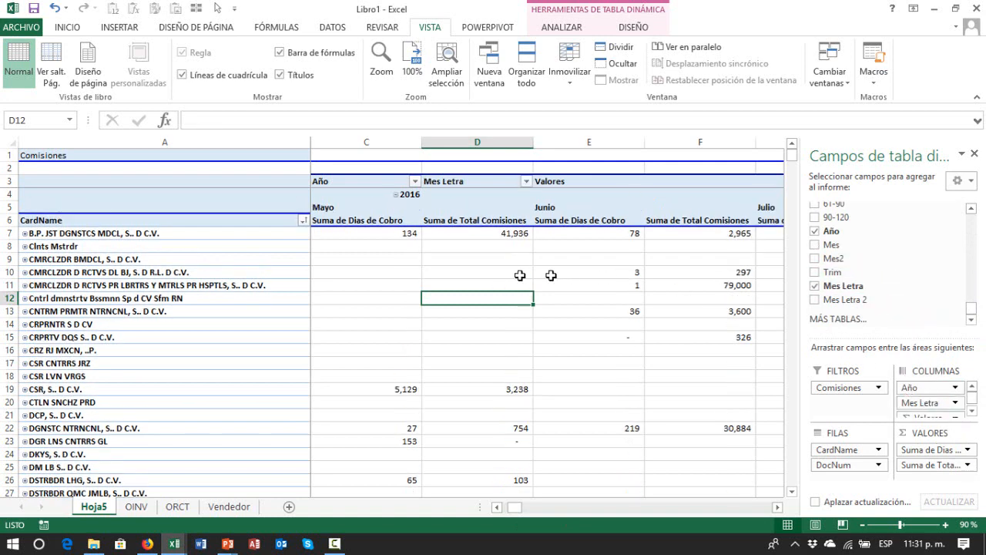
click(430, 271)
key(Left)
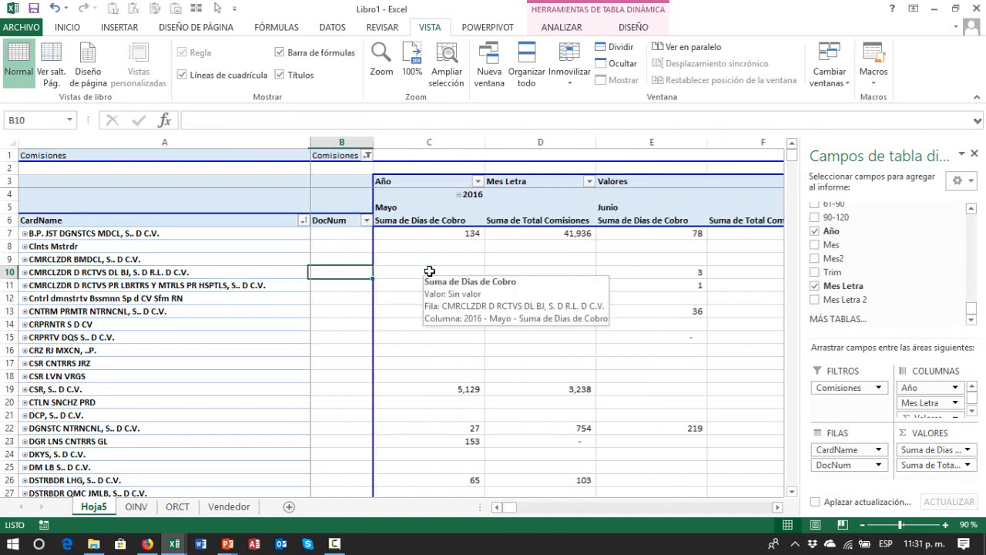
- Center the month headings across row 5 of the pivot table
key(Right)
key(Right)
key(Right)
key(Left)
key(Left)
key(Left)
key(Left)
key(Left)
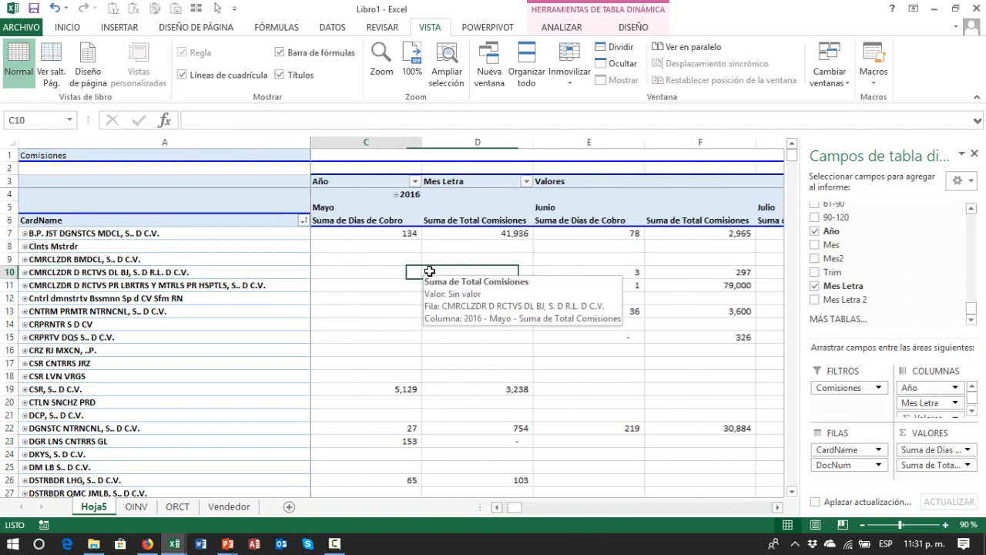
key(Right)
key(Up)
key(Up)
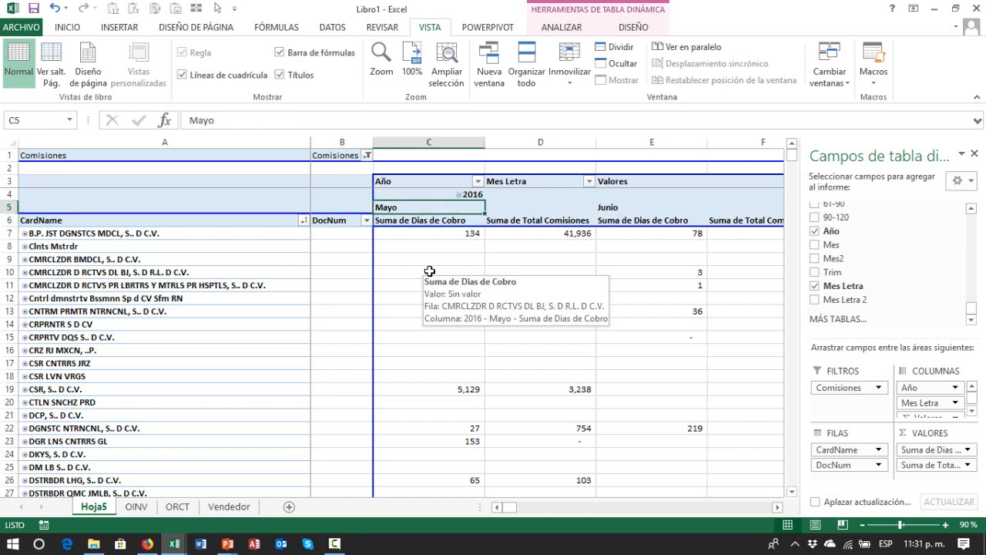
key(shift+space)
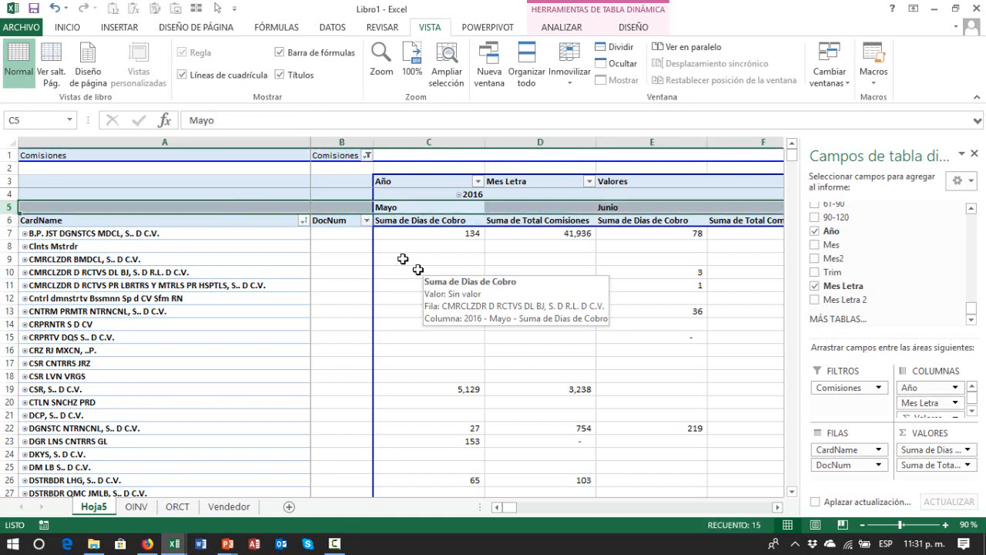
click(68, 28)
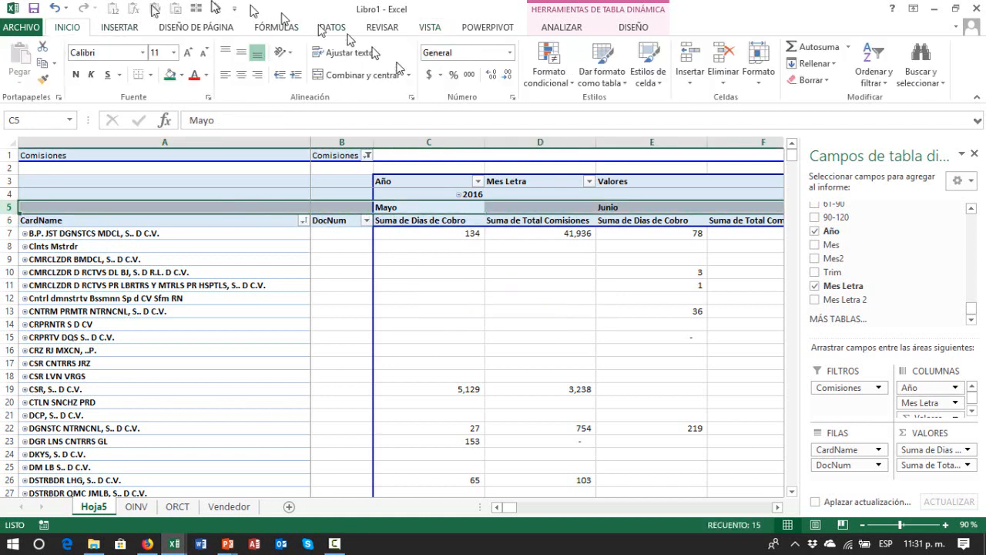
click(428, 223)
key(Up)
key(Up)
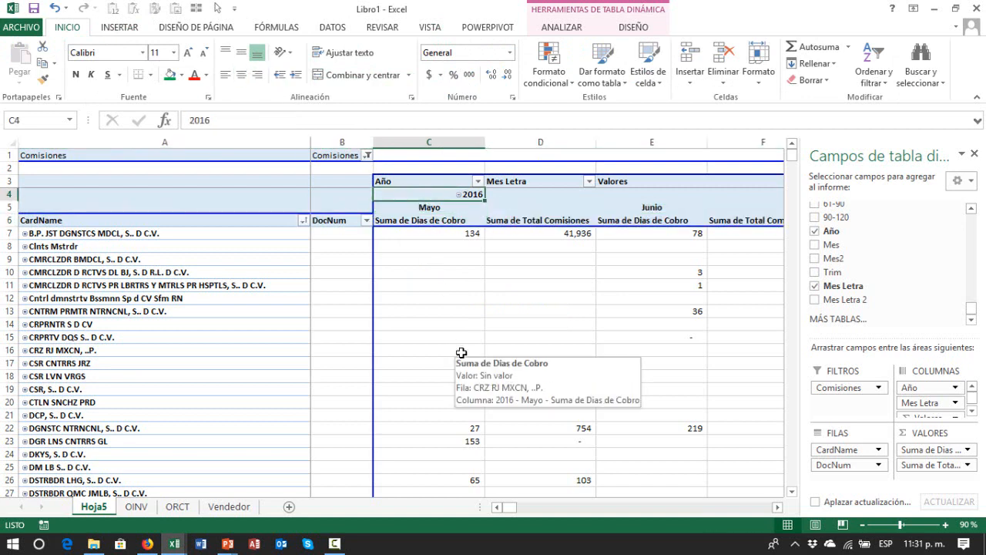
key(Down)
key(Down)
key(Down)
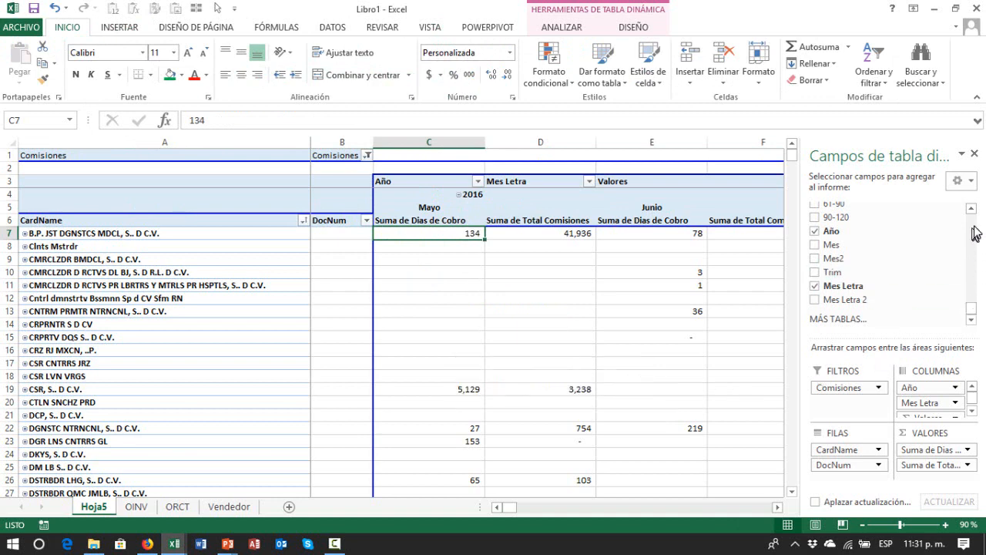
- Remove the Dias de Cobro field from the pivot table's values, keeping only Total Comisiones
scroll(976, 232, up, 3)
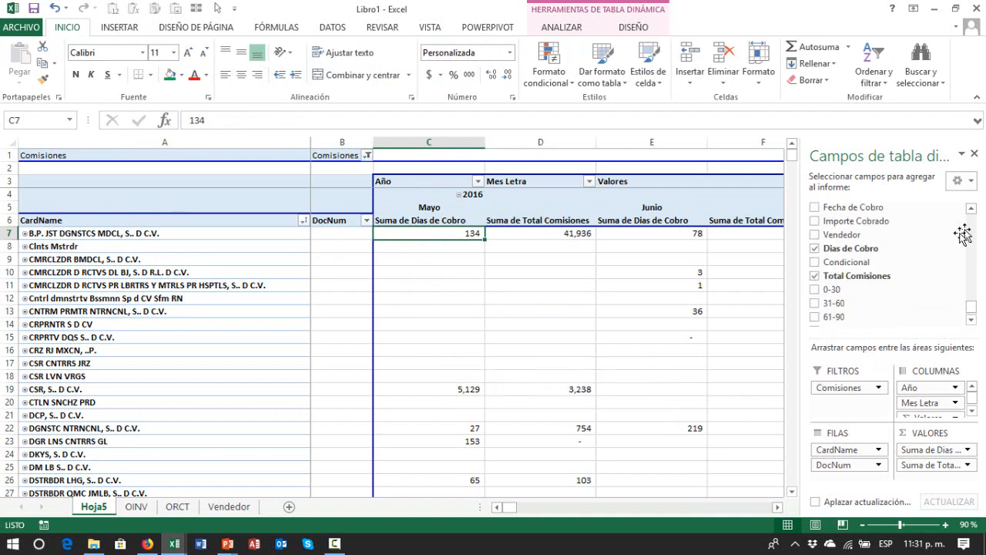
click(815, 250)
click(561, 299)
key(Left)
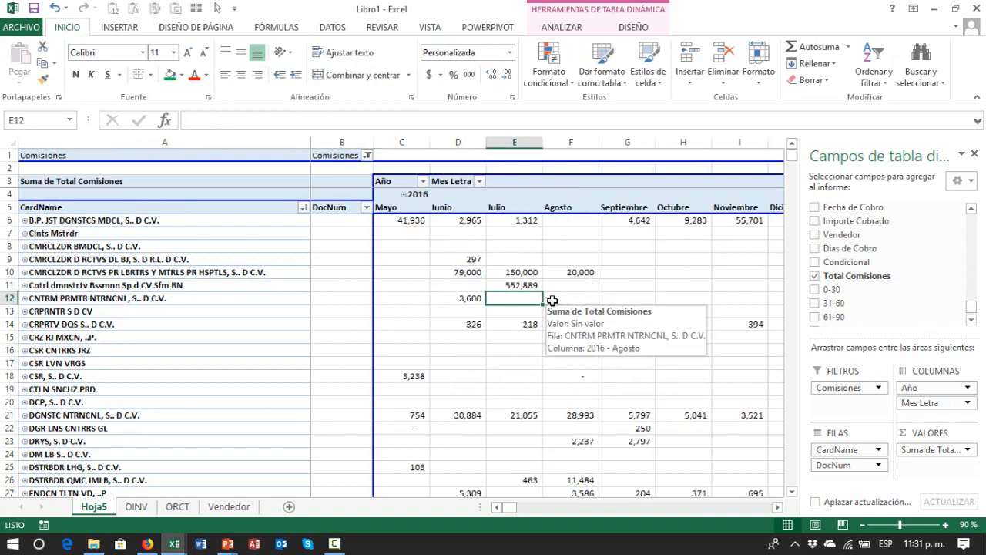
- Review the pivot table's layout around the Comisiones filter and the CardName and DocNum row headings
key(Left)
key(Left)
key(Left)
key(Left)
key(Up)
key(Up)
key(Up)
key(Up)
key(Up)
key(Up)
key(Up)
key(Up)
key(Right)
key(Down)
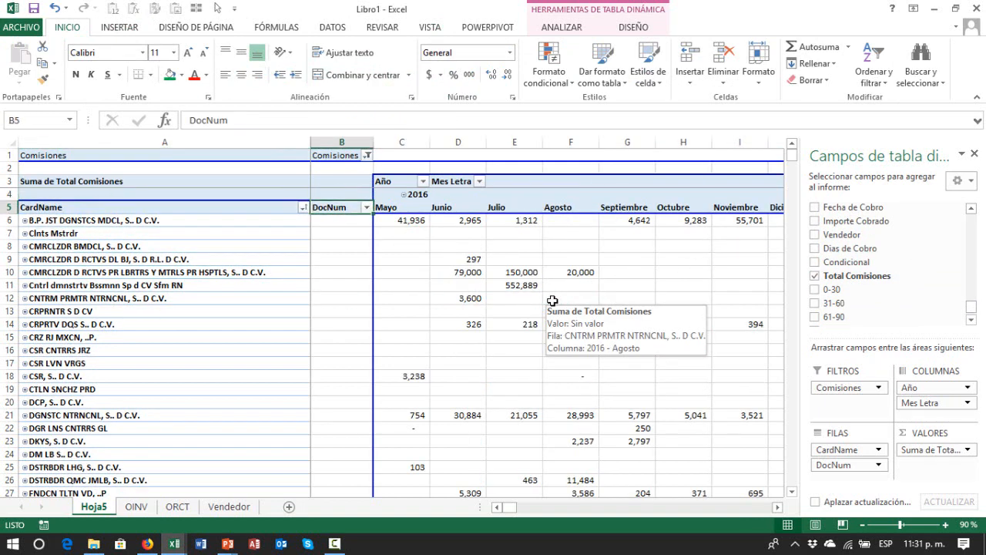
key(Left)
key(Right)
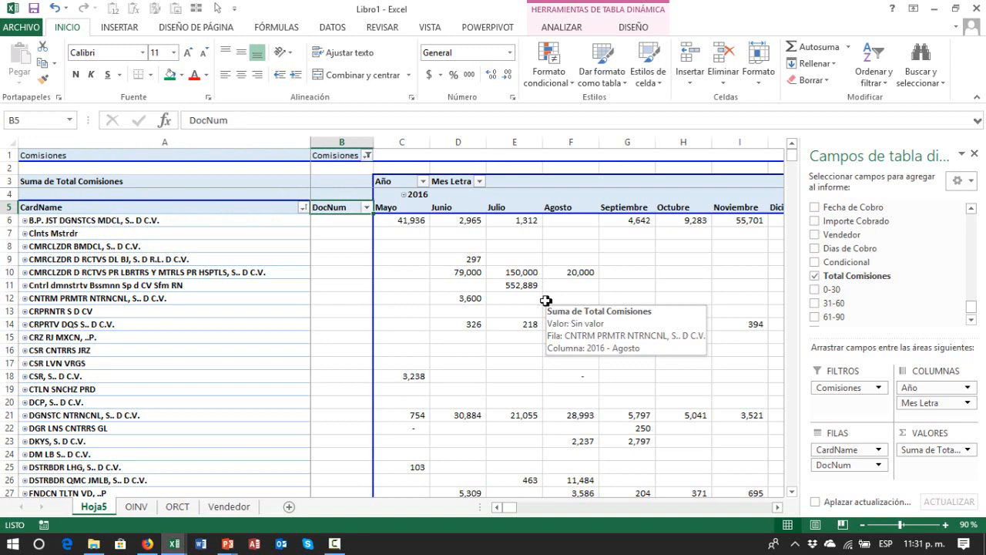
- Expand customer B.P. JST DGNSTCS MDCL to list its invoices by DocNum, and select the customer's name in A6
click(25, 221)
click(332, 312)
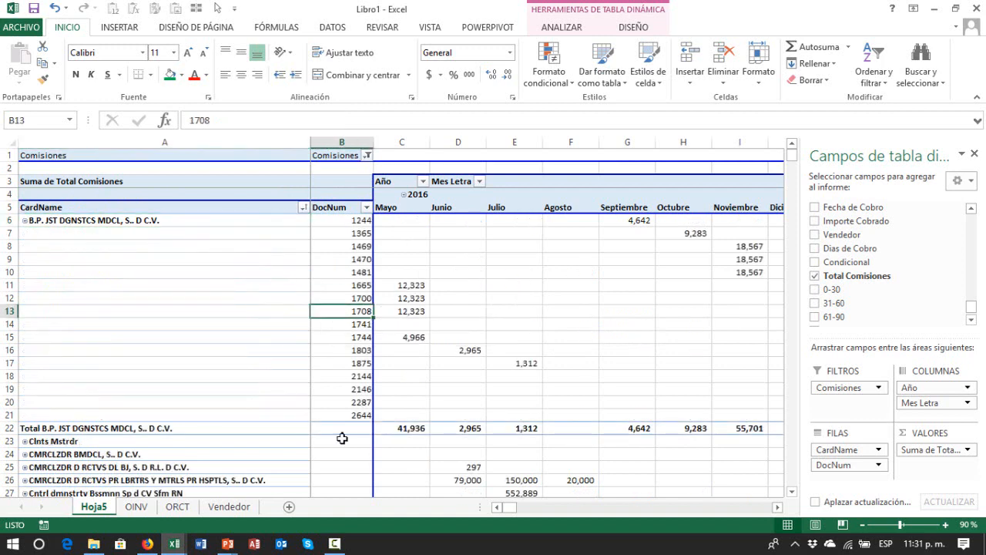
key(Left)
key(ctrl+Up)
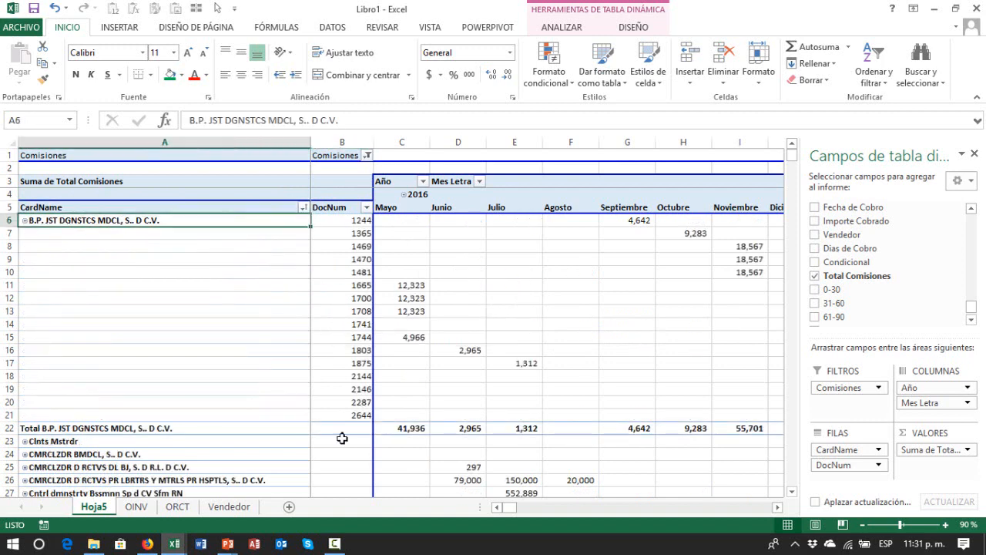
- Examine the expanded customer's invoice numbers in the DocNum column and their commissions for Mayo 2016
key(Right)
key(Down)
key(Down)
key(Down)
key(Down)
key(Down)
key(Down)
key(Down)
key(Down)
key(Right)
key(Up)
key(Up)
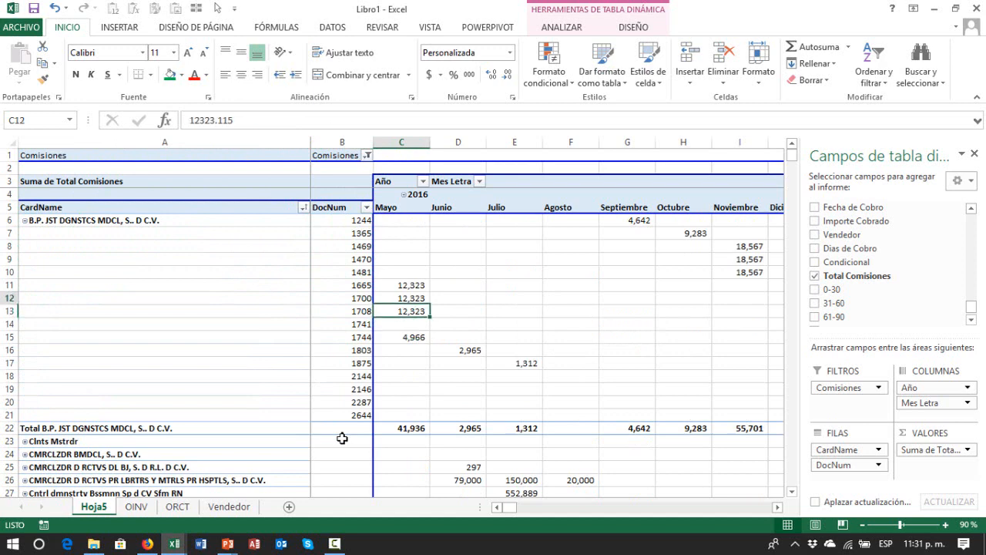
key(Up)
key(Up)
key(Up)
key(Up)
key(Up)
key(Up)
key(Down)
key(Down)
key(Down)
key(Down)
key(Down)
key(Down)
key(Down)
key(Down)
key(Down)
key(Down)
key(Down)
key(Down)
key(Down)
key(Down)
key(Down)
key(Down)
key(Down)
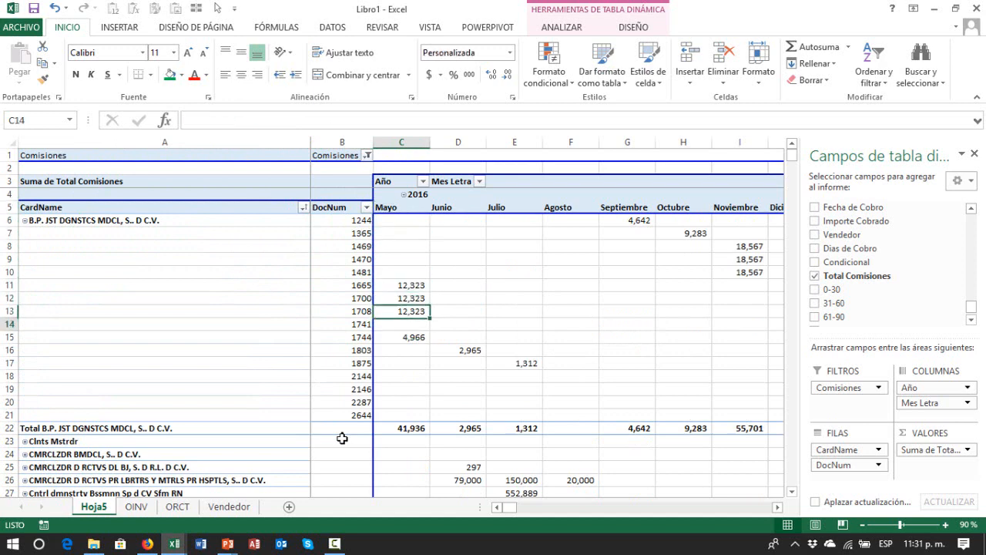
- Review the first client's total row across the 2016 months and its commissions up to the month headings
key(Right)
key(Right)
key(Right)
key(Right)
key(Right)
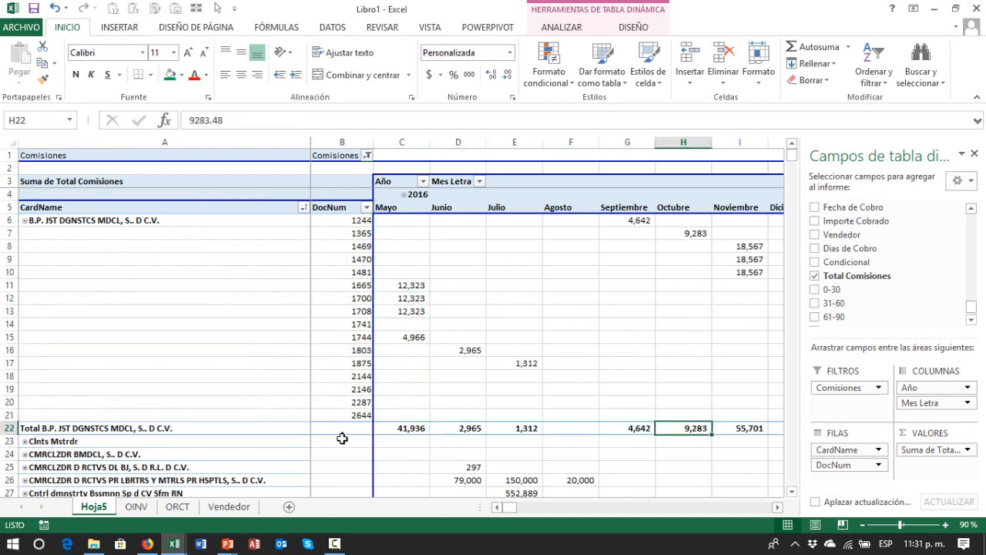
key(Left)
key(Left)
key(Left)
key(Left)
key(Up)
key(Up)
key(Up)
key(Up)
key(Up)
key(Up)
key(Up)
key(Up)
key(Up)
key(Up)
key(Up)
key(Up)
key(Up)
key(Up)
key(Up)
key(Up)
key(Up)
key(Left)
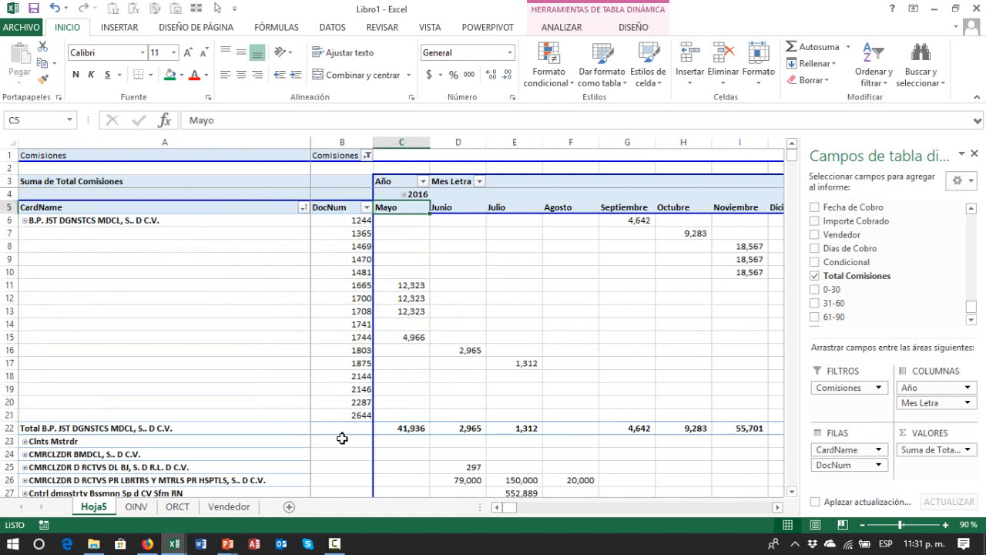
- Look across the first client's 2016 months up to Diciembre to check which columns stay frozen
key(Down)
key(Right)
key(Right)
key(Right)
key(Right)
key(Right)
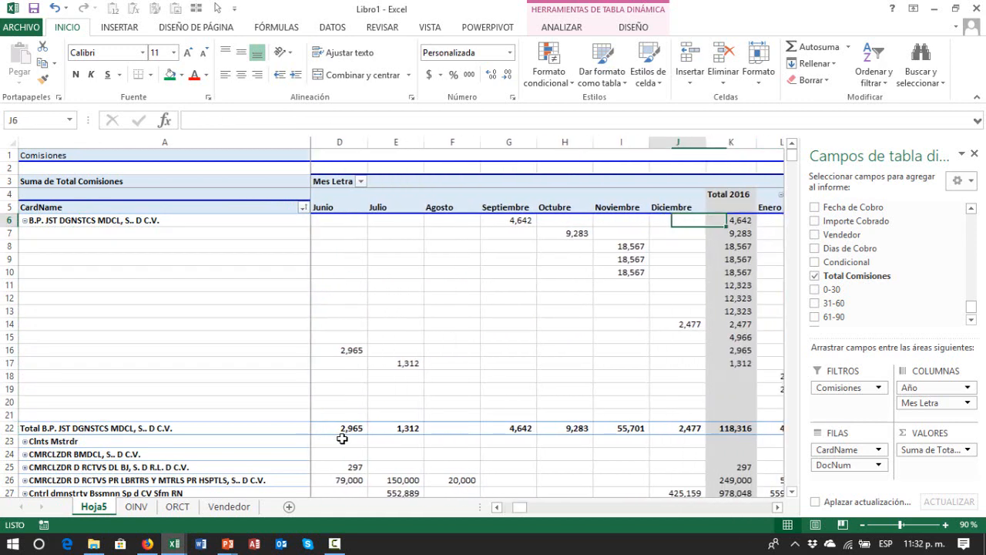
- Unfreeze the panes and freeze them again at cell C6, keeping rows 1 to 5 and columns A and B fixed
key(Left)
key(Left)
key(Left)
key(Left)
key(Left)
key(Left)
key(Left)
key(Up)
key(Right)
key(Down)
key(Right)
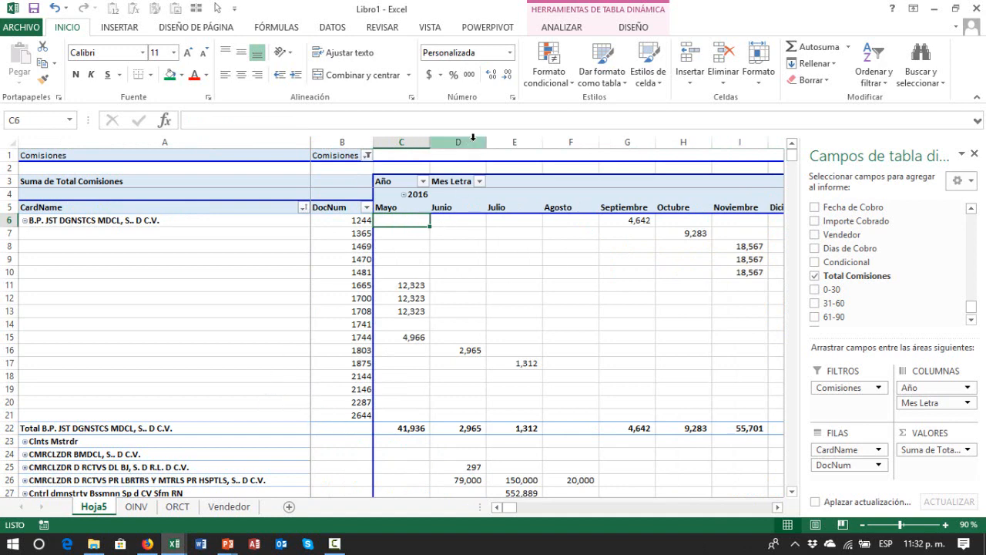
click(440, 28)
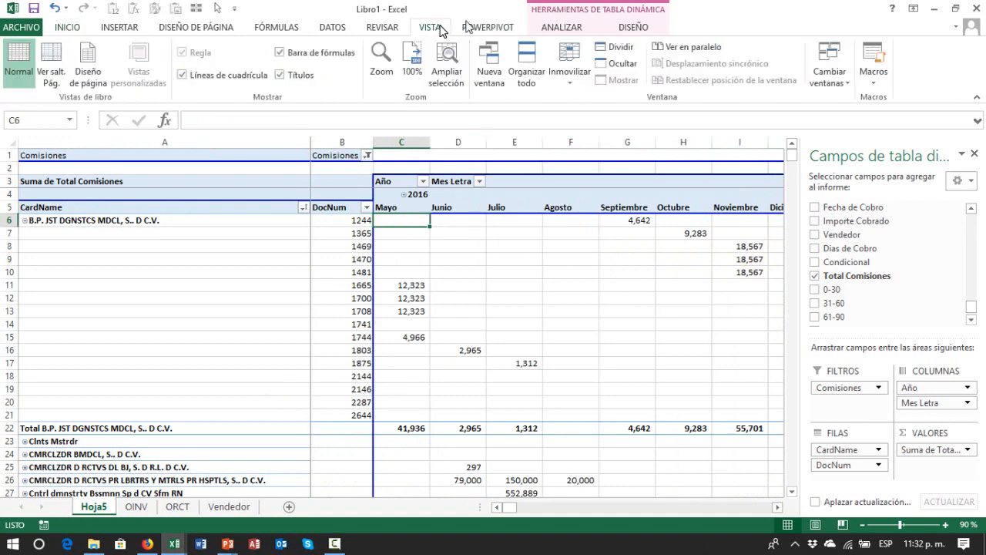
click(569, 60)
click(623, 103)
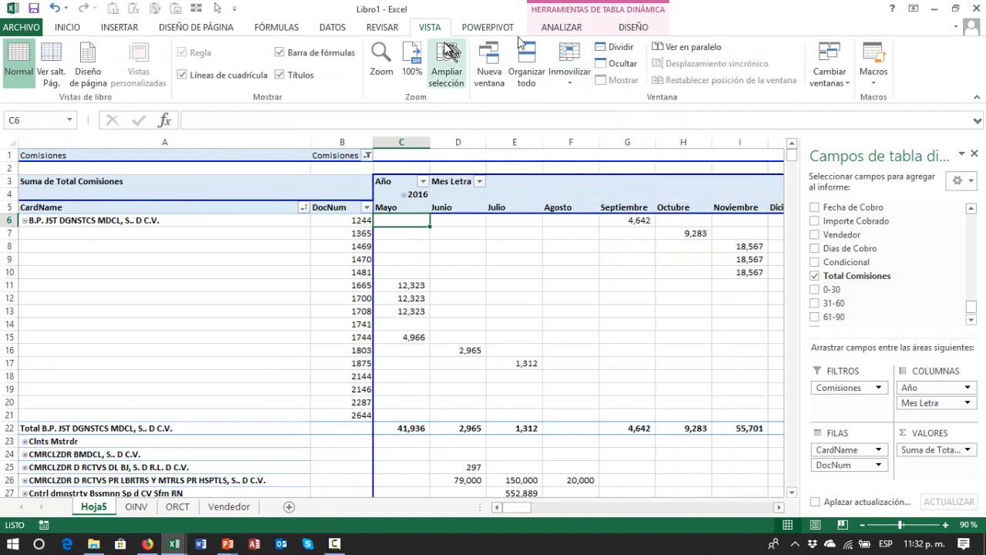
click(574, 70)
click(586, 104)
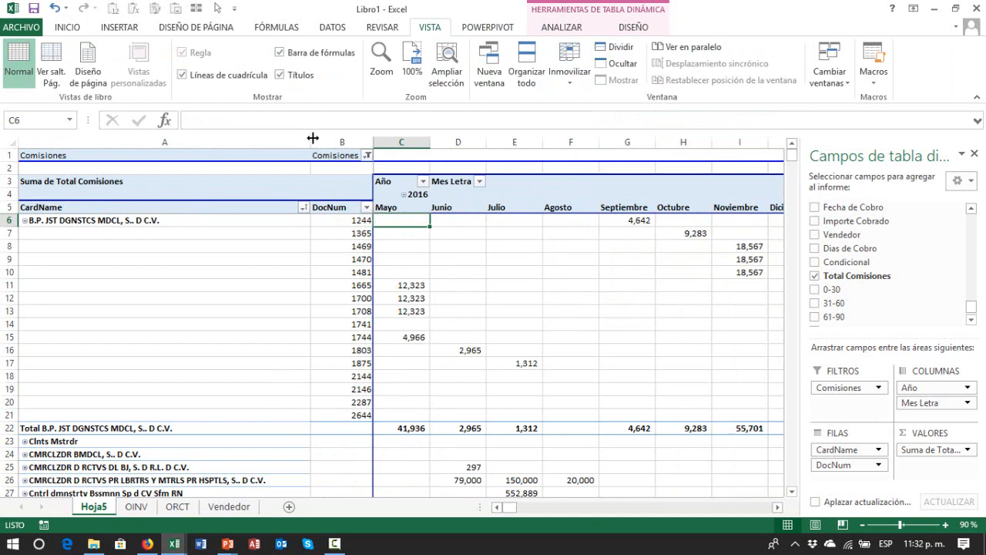
- Narrow the CardName column A slightly to leave more room for the month columns
drag(313, 138, 277, 141)
click(403, 275)
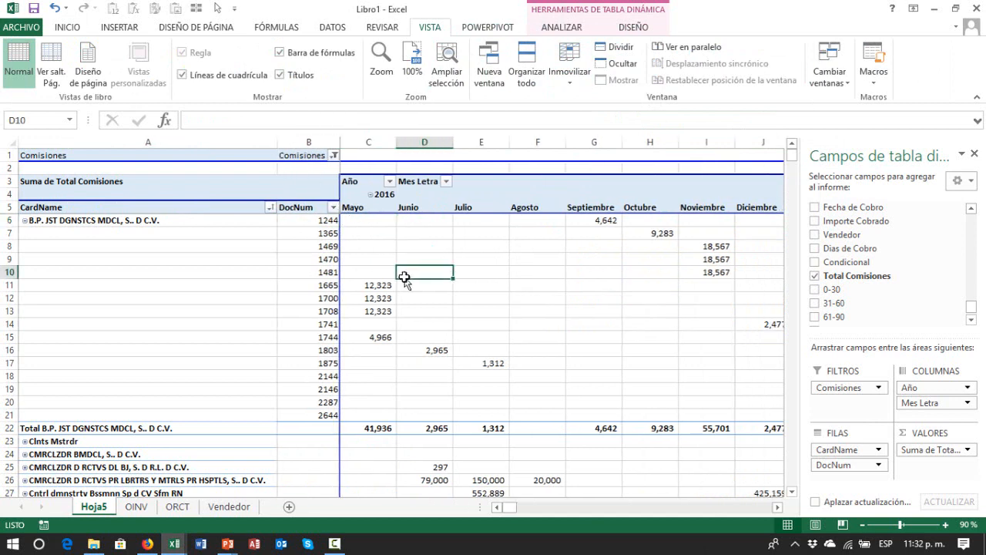
- Look across the pivot table's month columns from 2016 through 2017 to the grand total, checking the frozen columns
key(Right)
key(Right)
key(Right)
key(Right)
key(Right)
key(Right)
key(Right)
key(Right)
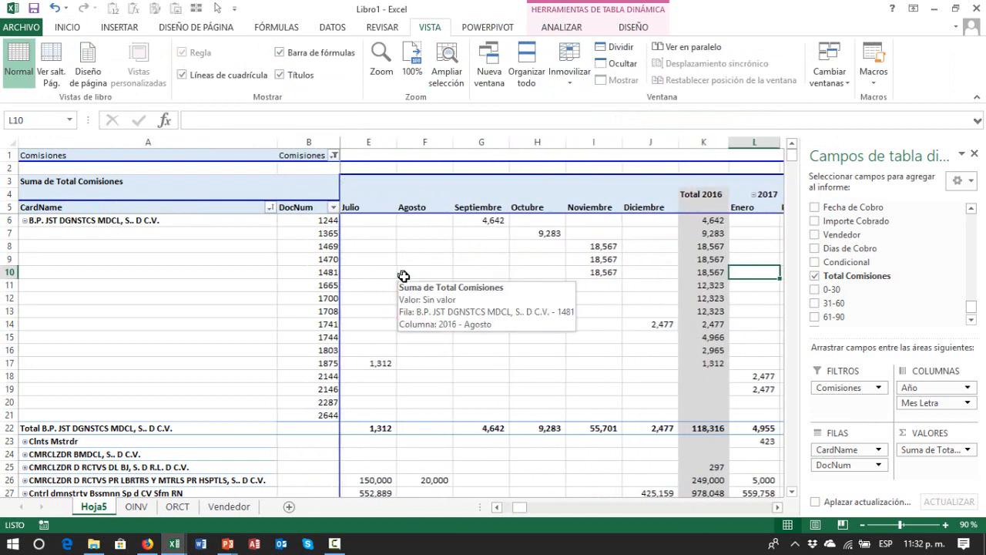
key(Right)
key(Right)
key(Right)
key(Right)
key(Right)
key(Right)
key(Right)
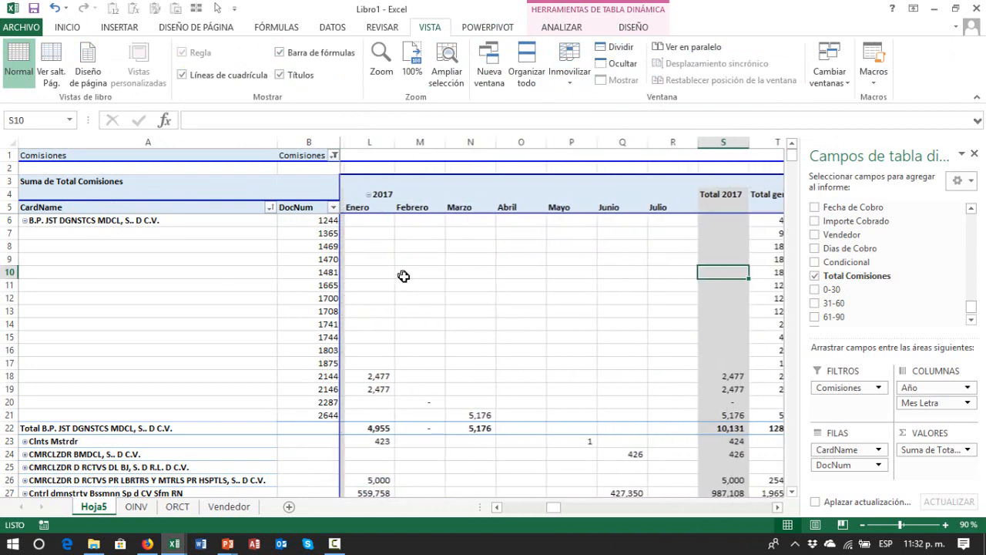
key(Right)
key(Right)
key(Left)
key(Up)
key(Up)
key(Up)
key(Up)
key(Up)
key(Up)
key(Left)
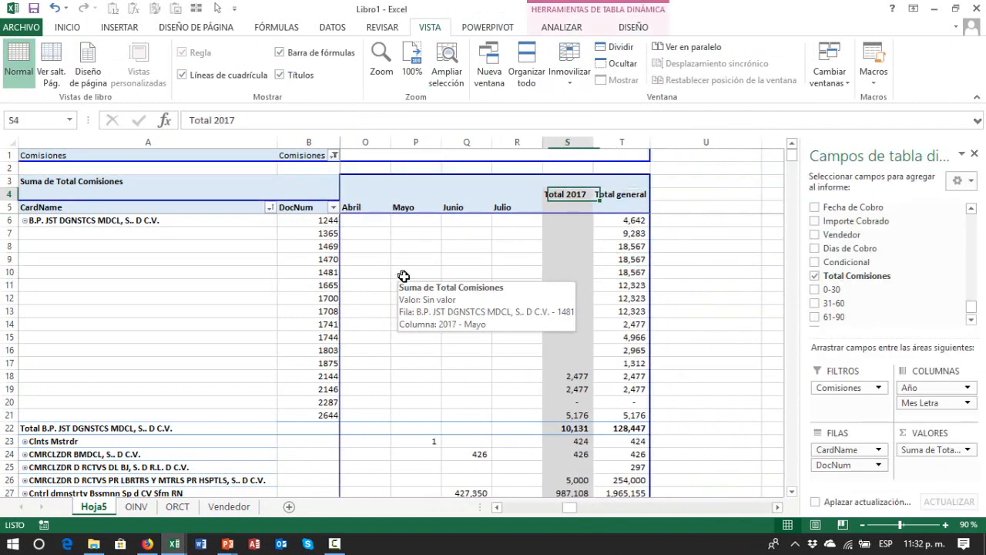
- Examine the first client's values in the Total 2017 column
key(Down)
key(Down)
key(ctrl+Down)
key(Up)
key(Up)
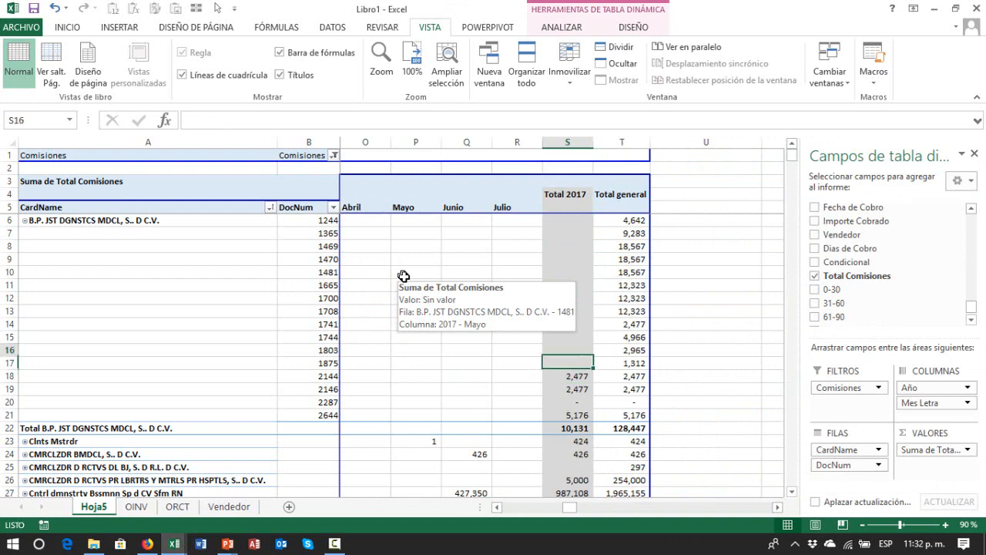
key(ctrl+Up)
- Compare the 2016 and 2017 headings and subtotals by going back and forth along row 4
key(Left)
key(Left)
key(Left)
key(Left)
key(Left)
key(Left)
key(Left)
key(Left)
key(Left)
key(Left)
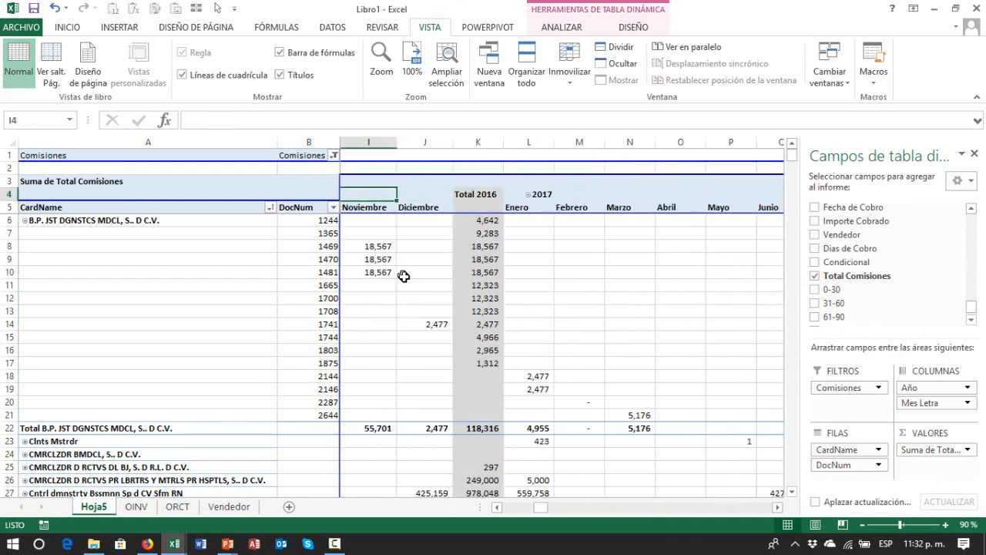
key(Left)
key(Left)
key(Left)
key(Right)
key(Right)
key(Right)
key(Right)
key(Right)
key(Right)
key(Right)
key(Right)
key(Right)
key(Right)
key(Right)
key(Right)
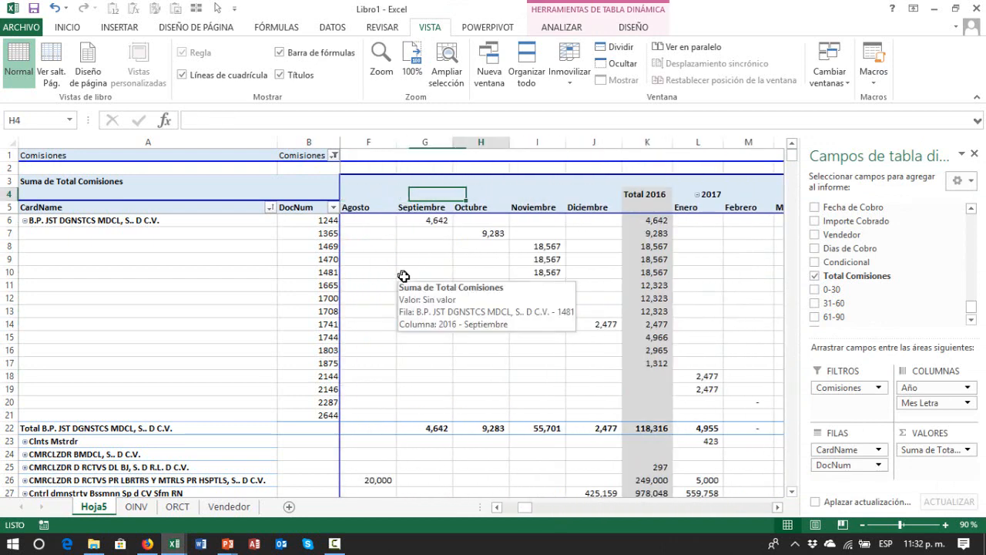
key(Right)
key(Right)
key(Right)
key(Left)
key(Left)
key(Left)
key(Left)
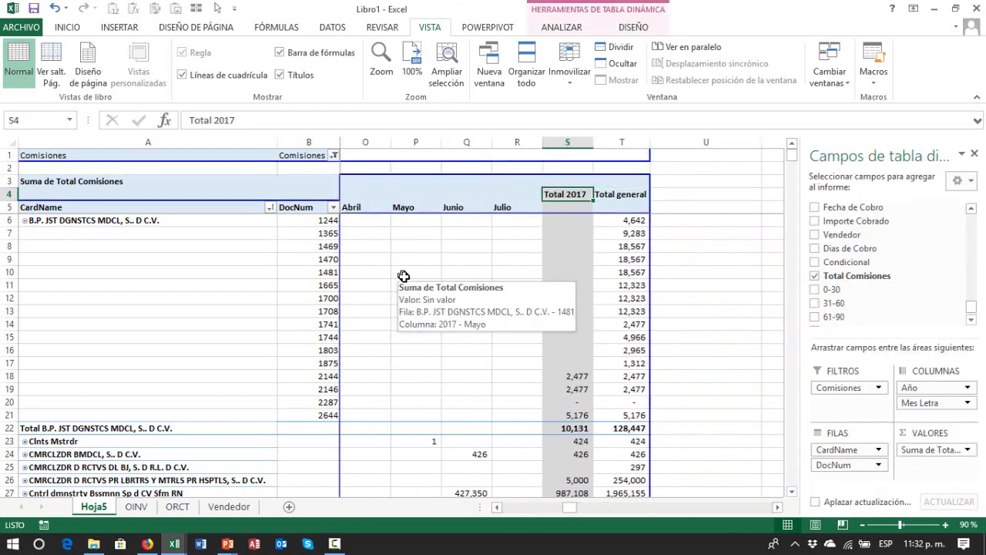
key(Left)
key(Left)
key(Left)
key(Left)
key(Left)
key(Left)
key(Left)
key(Left)
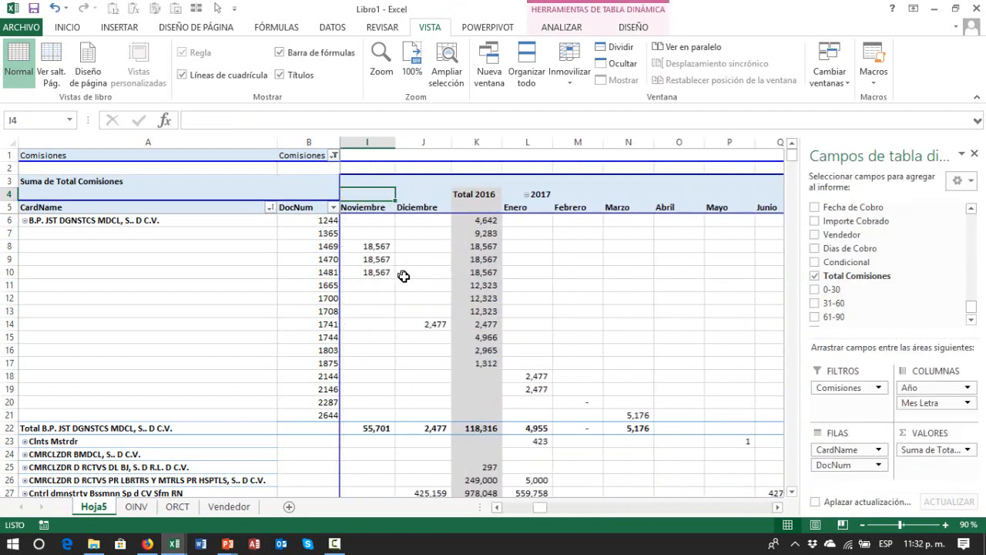
- Switch to the OINV sheet and examine its header row from the commission ranges to the month and quarter lookup table
click(136, 506)
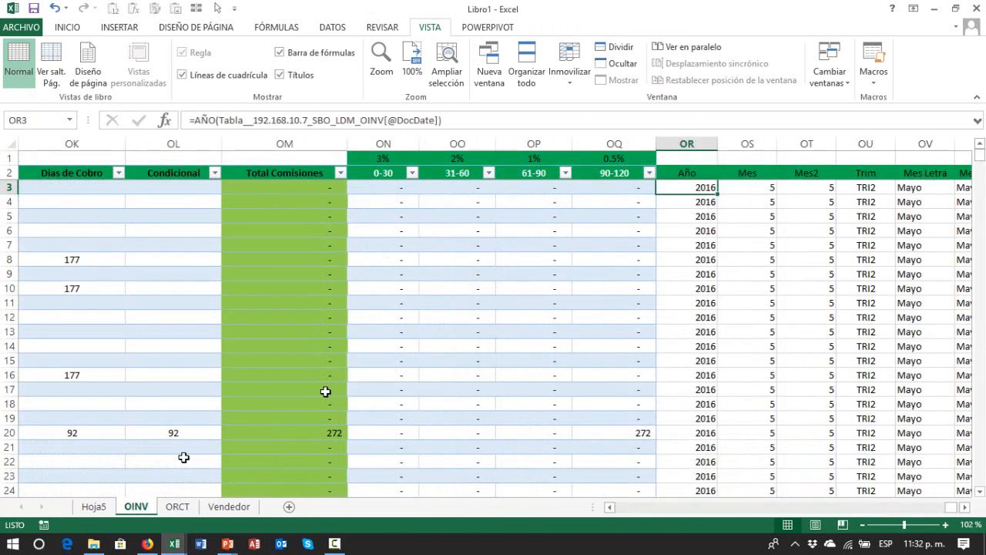
click(406, 370)
key(Up)
key(Up)
key(Up)
key(Up)
key(Up)
key(Up)
key(Up)
key(Up)
key(Up)
key(Up)
key(Up)
key(Up)
key(Up)
key(Up)
key(Right)
key(Right)
key(Right)
key(Right)
key(Right)
key(Right)
key(Right)
key(Right)
key(Right)
key(Right)
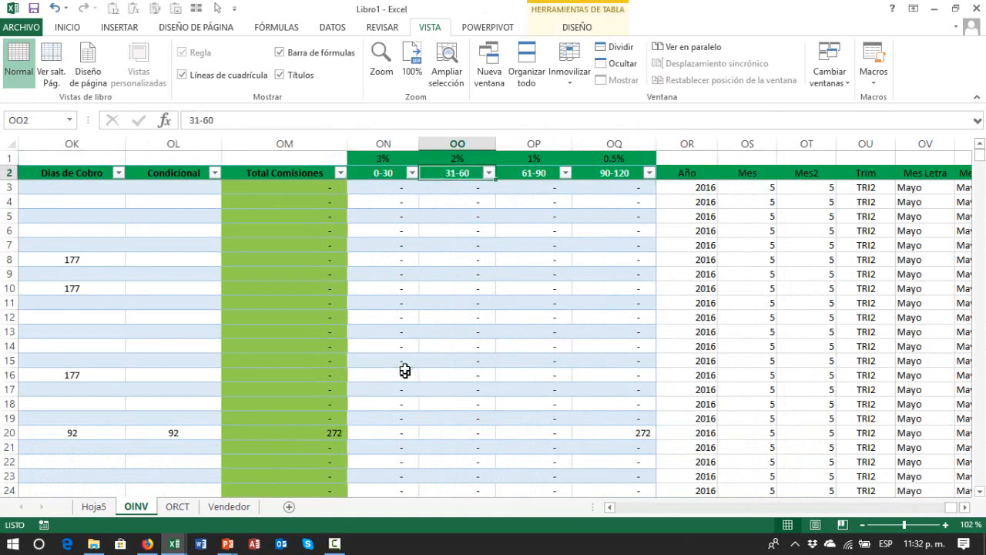
key(Right)
key(Right)
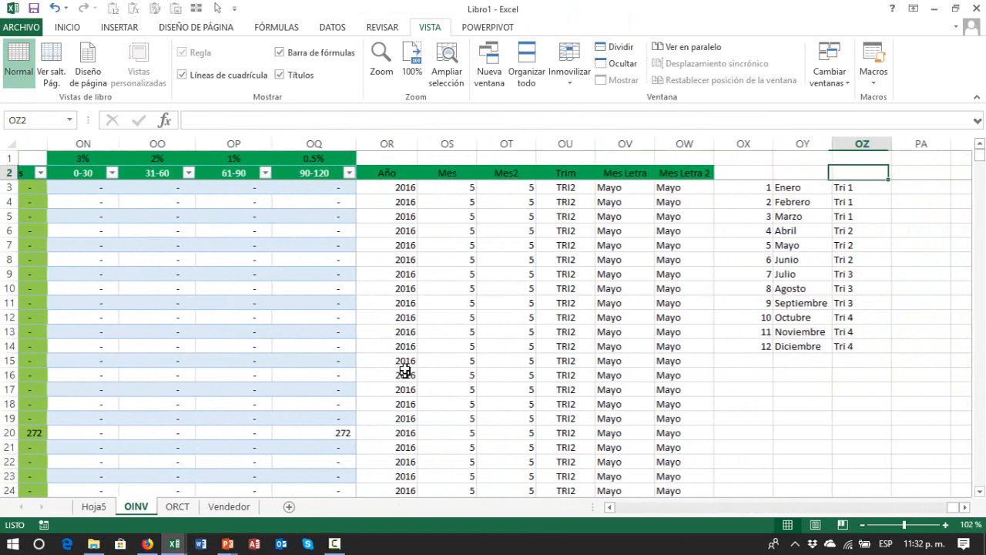
- Examine the added date columns on the OINV sheet from Mes Letra 2 back to Mes
key(Left)
key(Left)
key(Left)
key(Left)
key(Left)
key(Left)
key(Left)
key(Left)
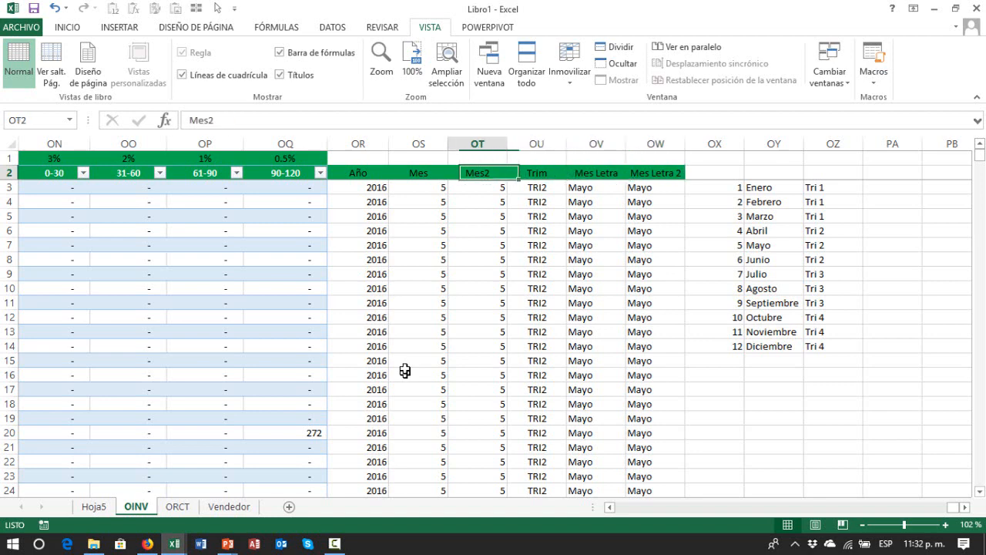
key(Right)
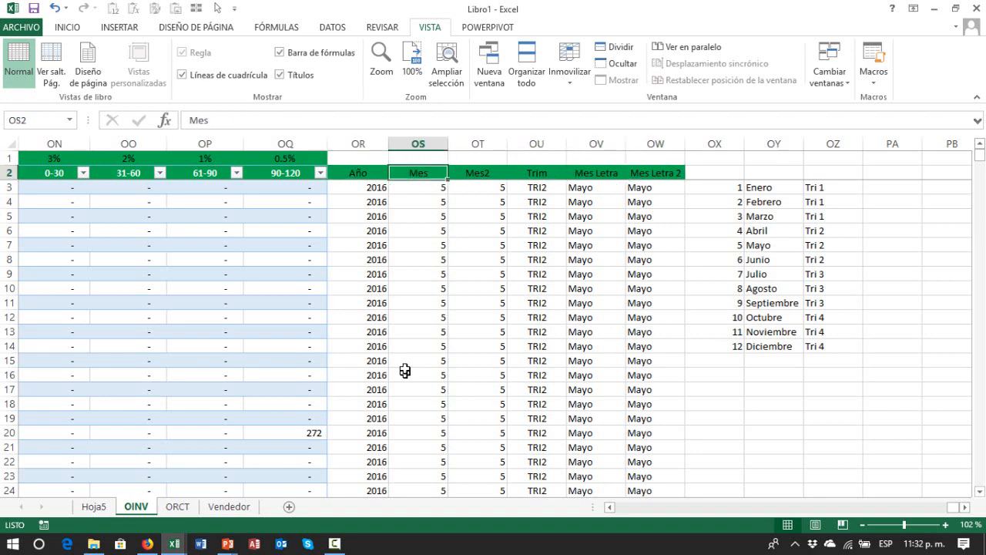
- Insert a new column before Mes on the OINV sheet and copy the Año header into its row 2
key(ctrl+space)
key(ctrl+plus)
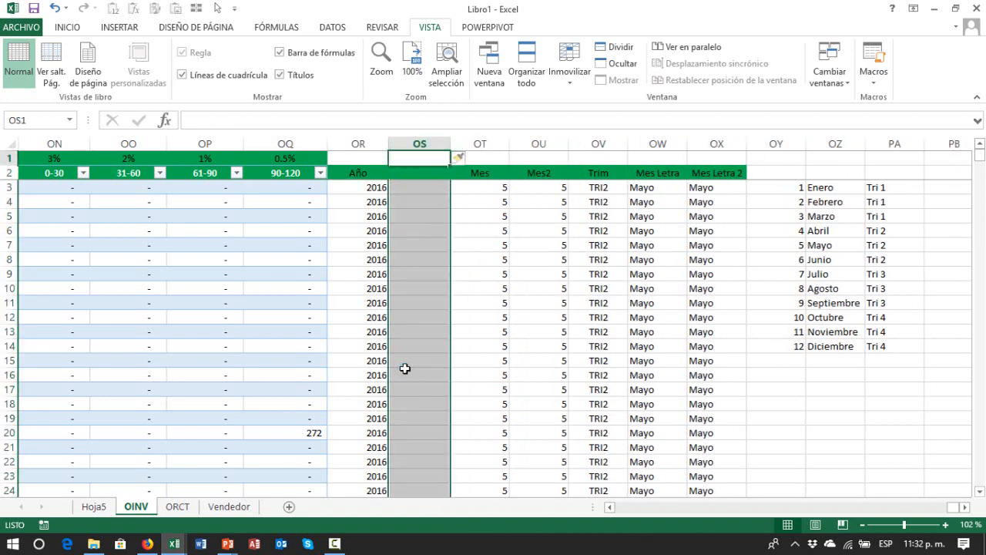
key(Left)
key(Right)
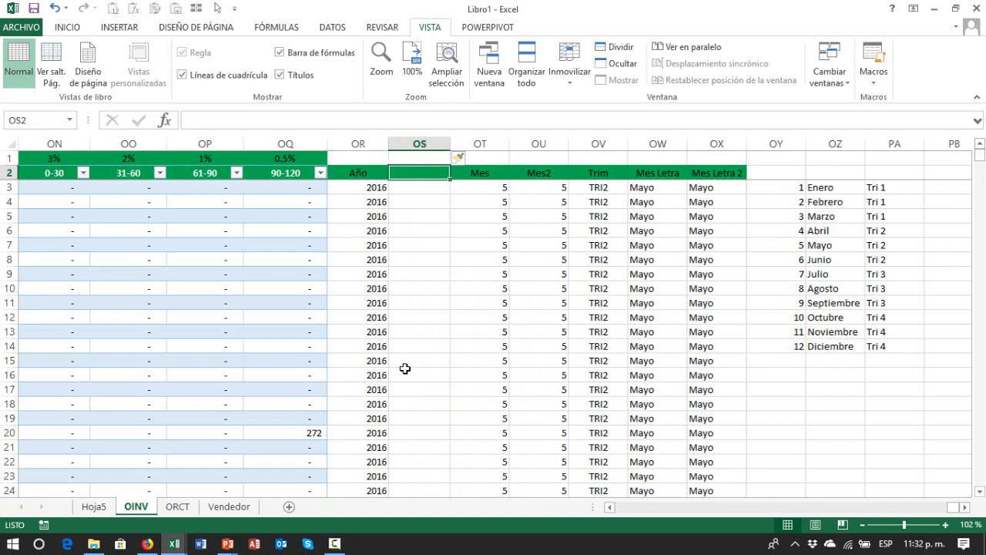
key(Left)
key(ctrl+c)
key(Right)
key(ctrl+v)
key(Up)
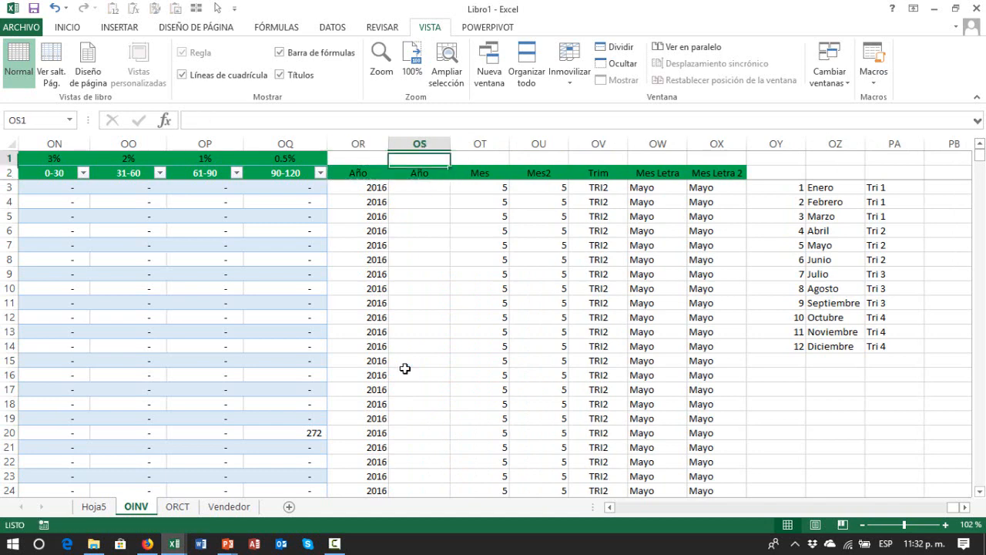
- Enter =+OR3 in cell OS3, fill the formula down to the last data row, and check the end of the column
key(Down)
key(Down)
text(+)
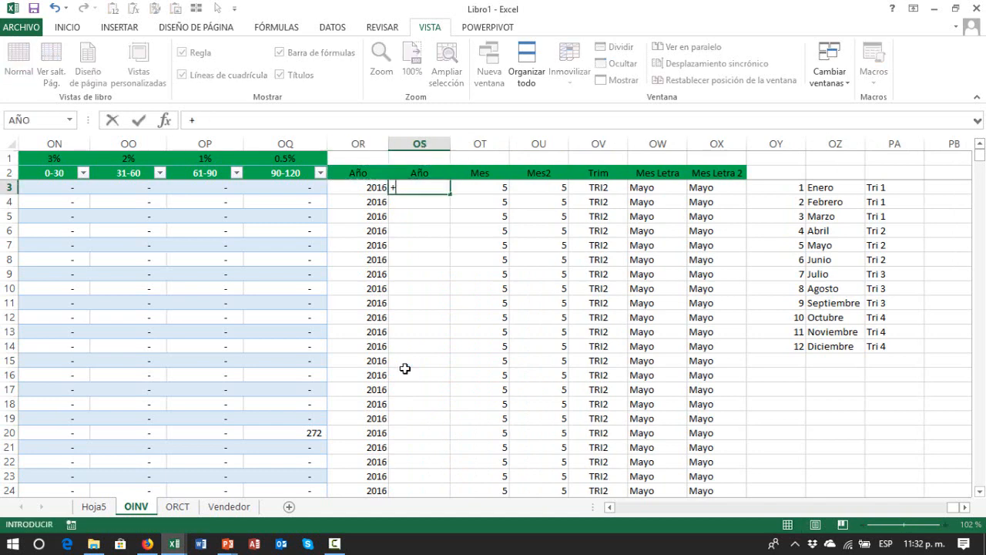
key(Left)
key(ctrl+Return)
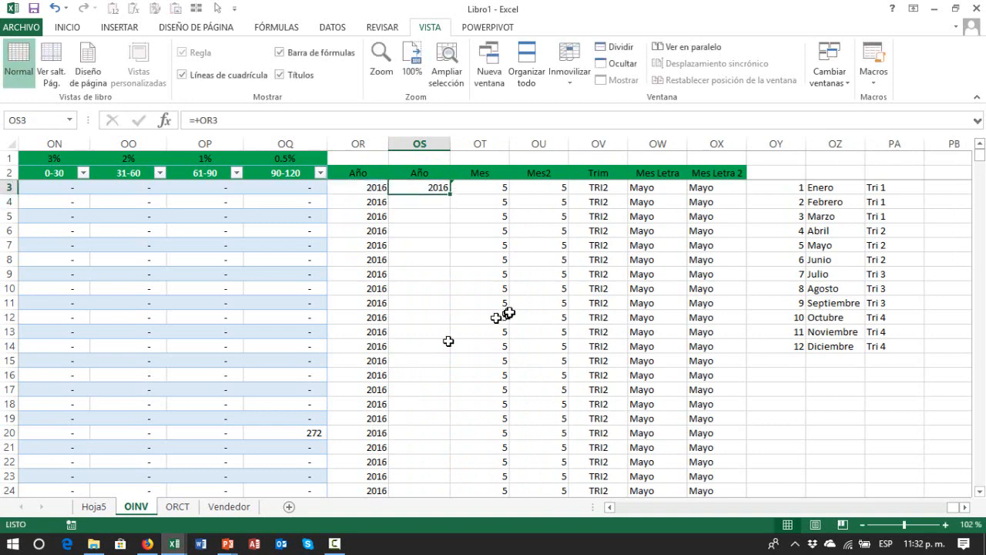
double_click(451, 194)
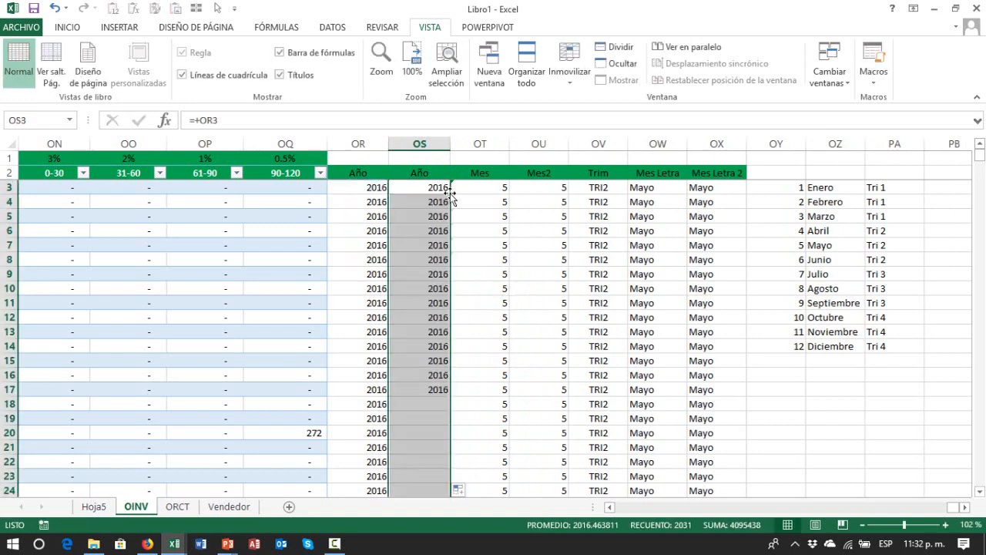
key(ctrl+Down)
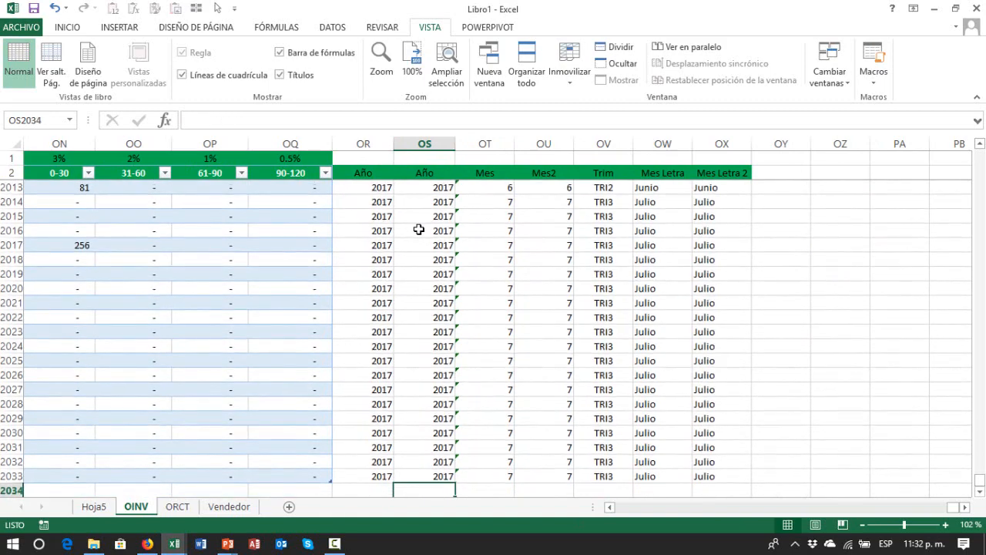
key(ctrl+Up)
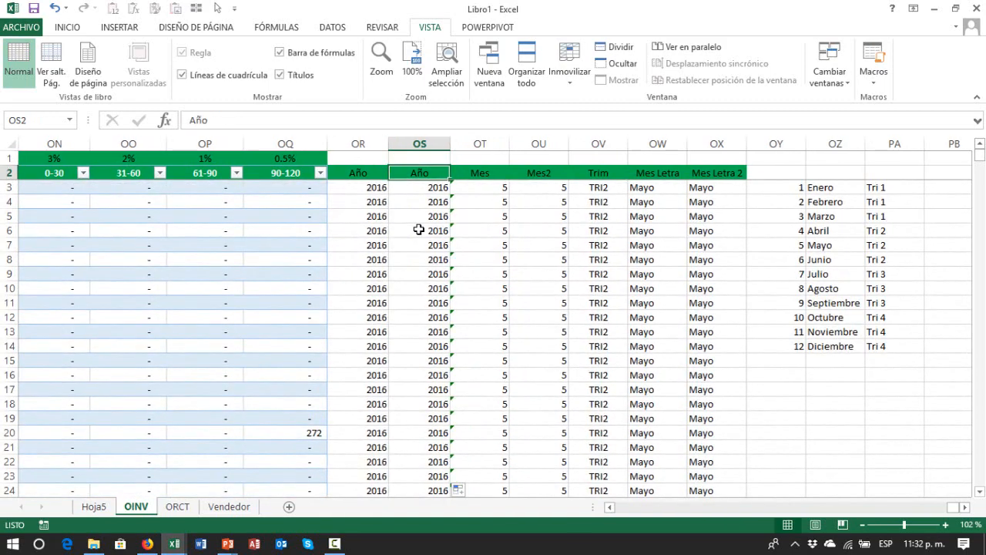
key(Down)
- Refresh the pivot table on the Hoja5 sheet and add the Año2 field as a report filter above Comisiones
click(94, 506)
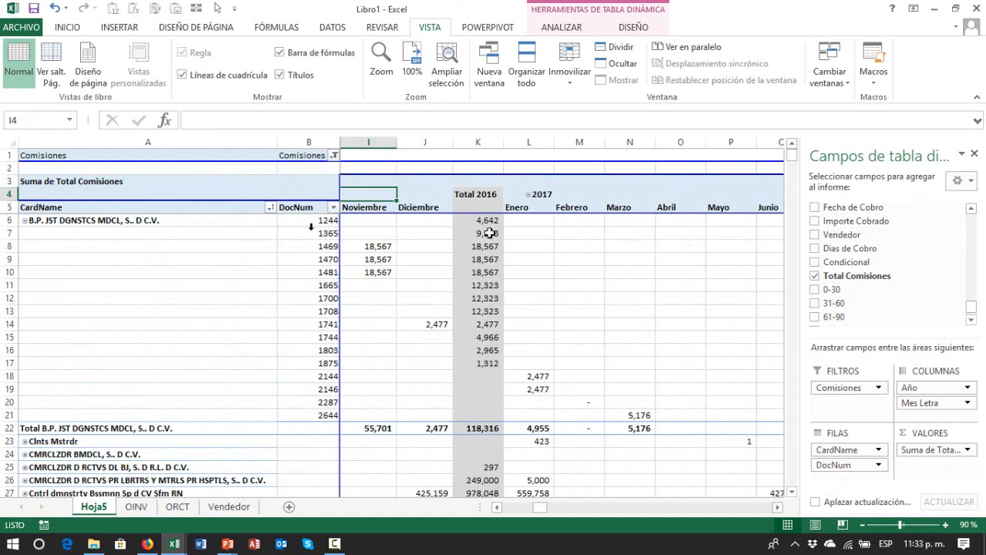
right_click(223, 273)
click(273, 322)
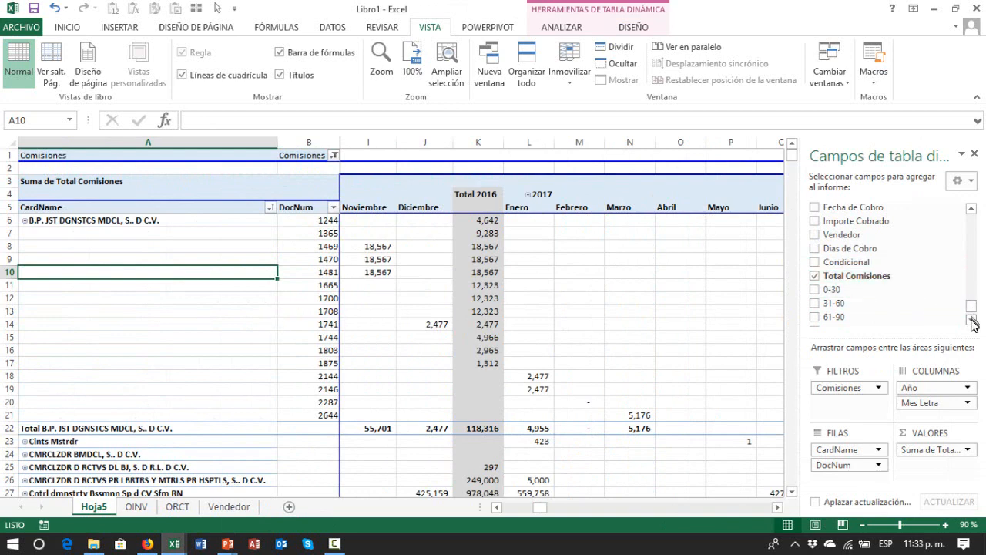
scroll(972, 323, down, 3)
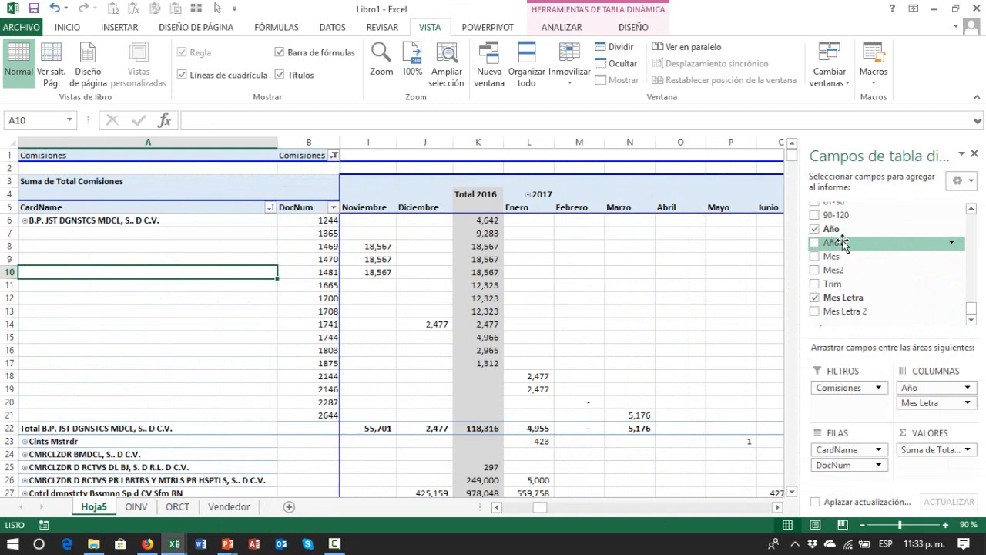
drag(844, 243, 854, 391)
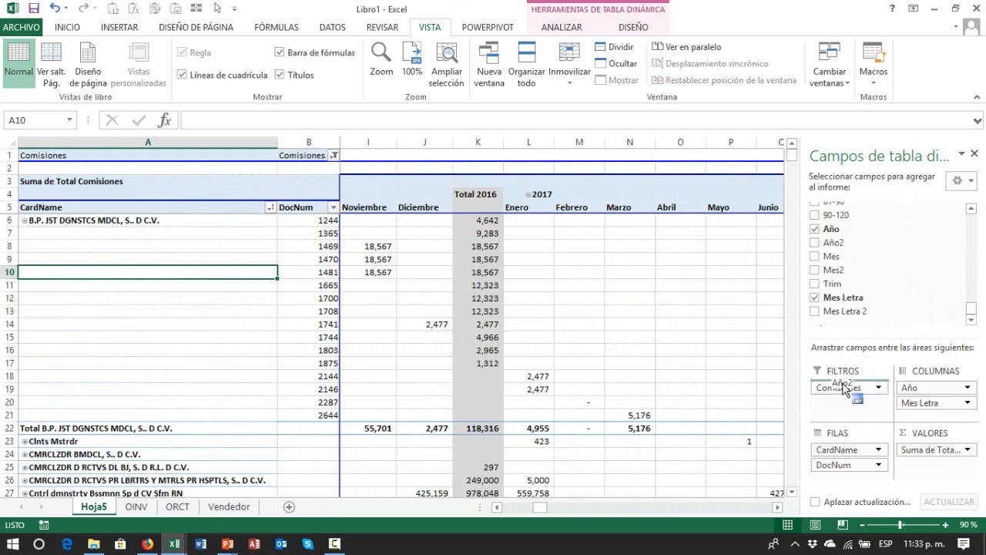
drag(845, 389, 846, 387)
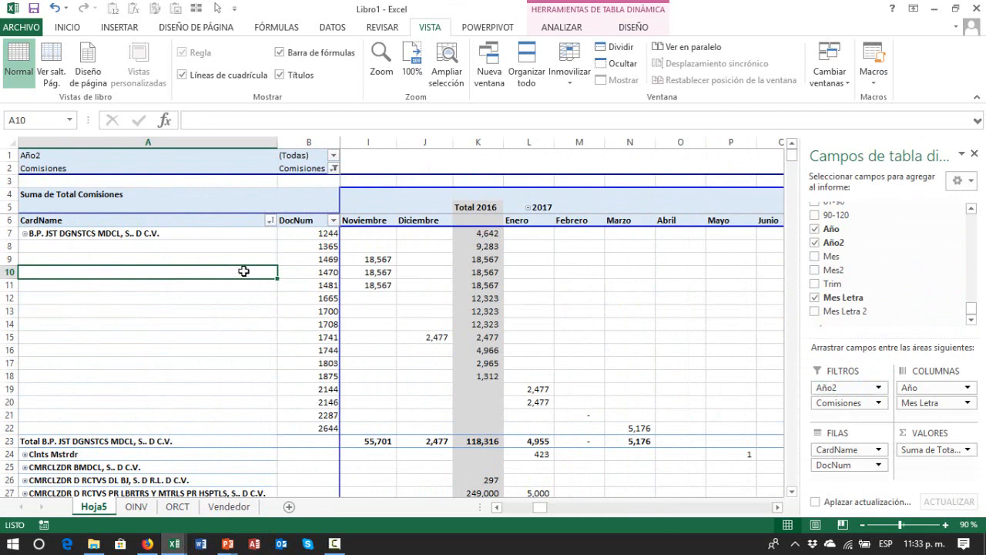
- Filter the pivot table by Año2 so that only 2017 is included
key(ctrl+Home)
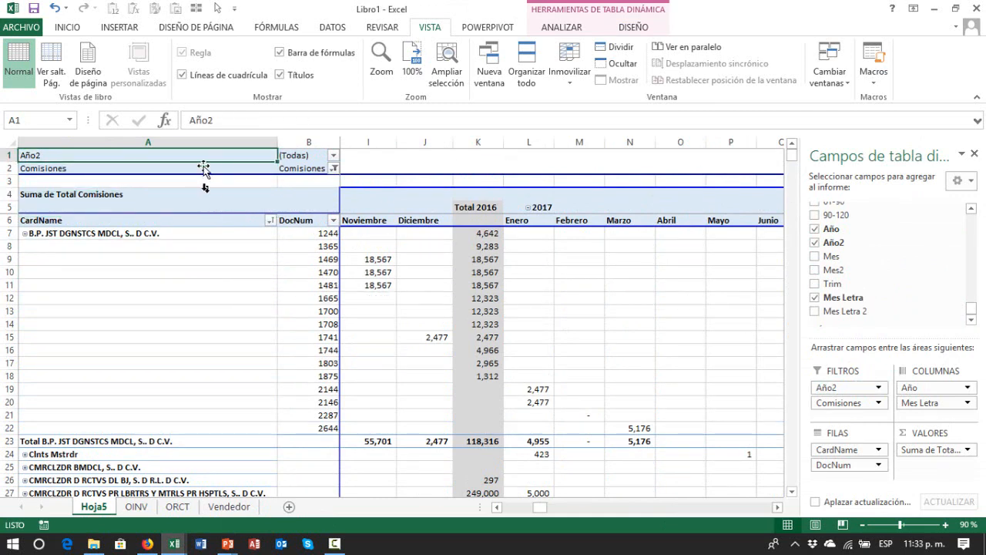
click(334, 156)
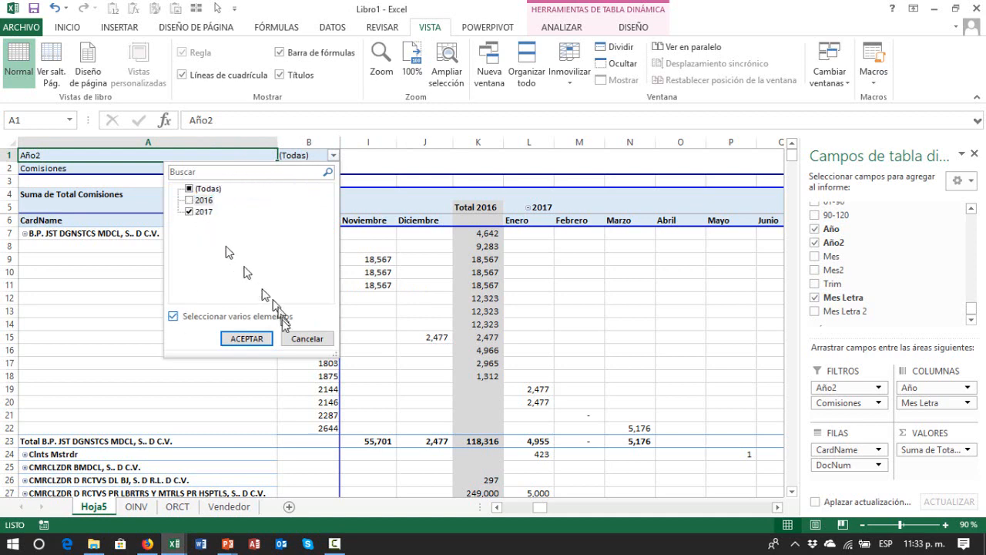
click(247, 339)
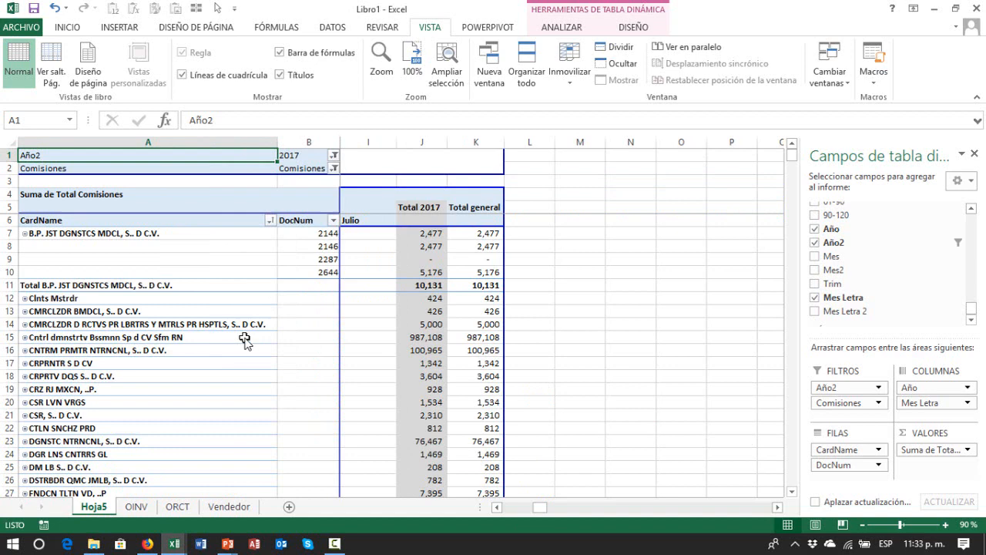
- Examine the first client's total row across the filtered months and the 2017 column heading
click(559, 285)
key(Left)
key(Left)
key(Left)
key(Left)
key(Left)
key(Left)
key(Left)
key(Left)
key(Left)
key(Left)
key(Left)
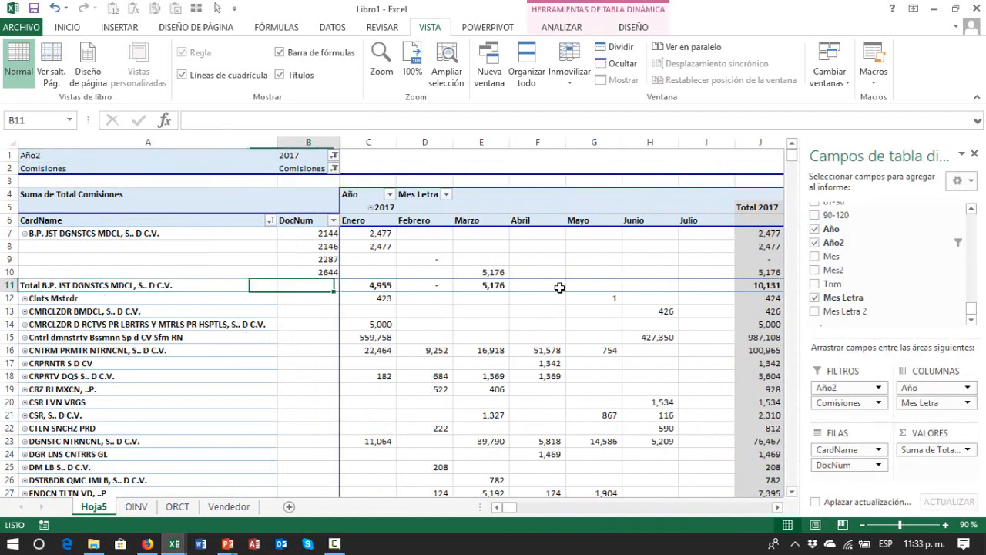
key(Up)
key(Up)
key(Up)
key(Up)
key(Up)
key(Up)
key(Right)
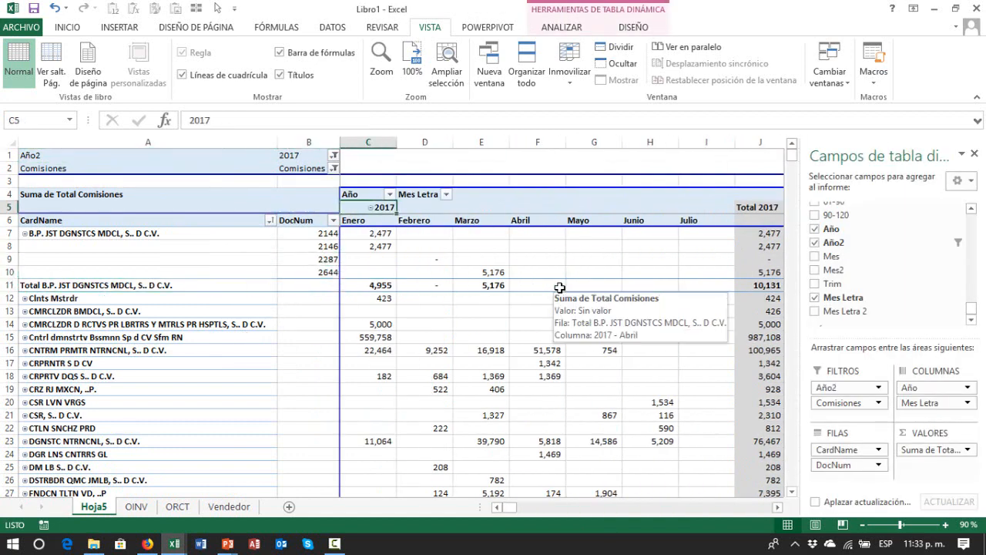
- Hide the pivot field list and review the first client's rows from the totals back to the document numbers
click(974, 156)
click(898, 245)
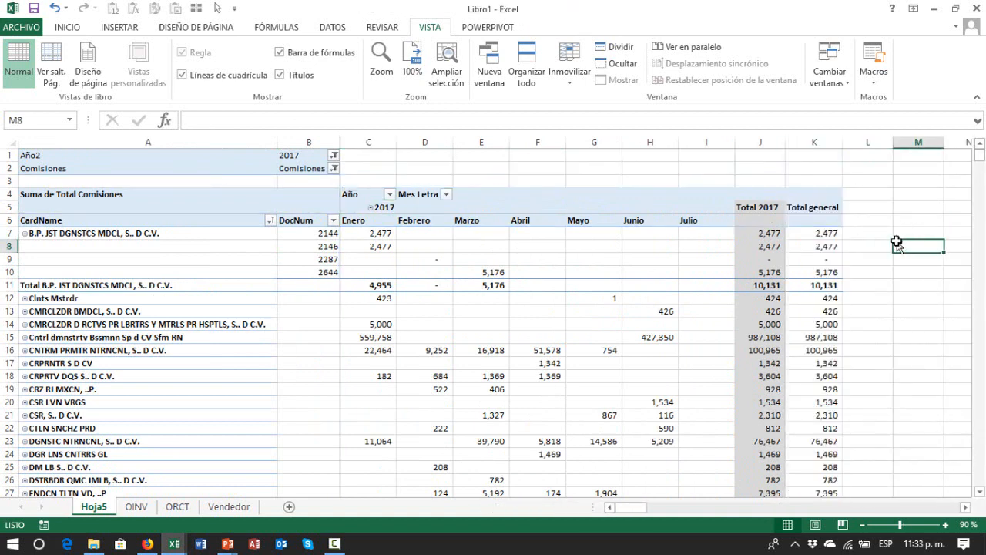
key(Left)
key(Left)
key(Left)
key(Left)
key(Left)
key(Left)
key(Left)
key(Left)
key(Left)
key(Left)
key(Left)
key(Left)
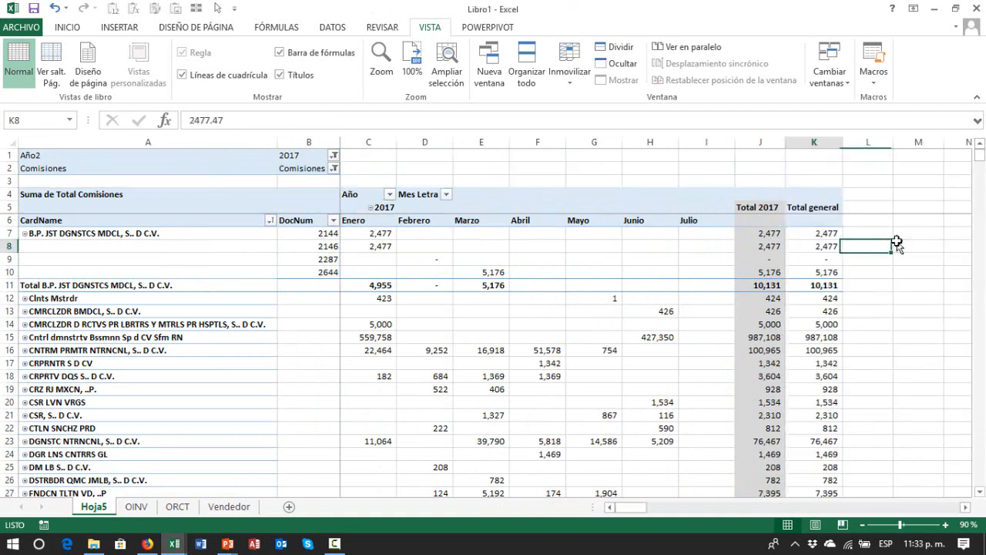
key(Up)
key(Right)
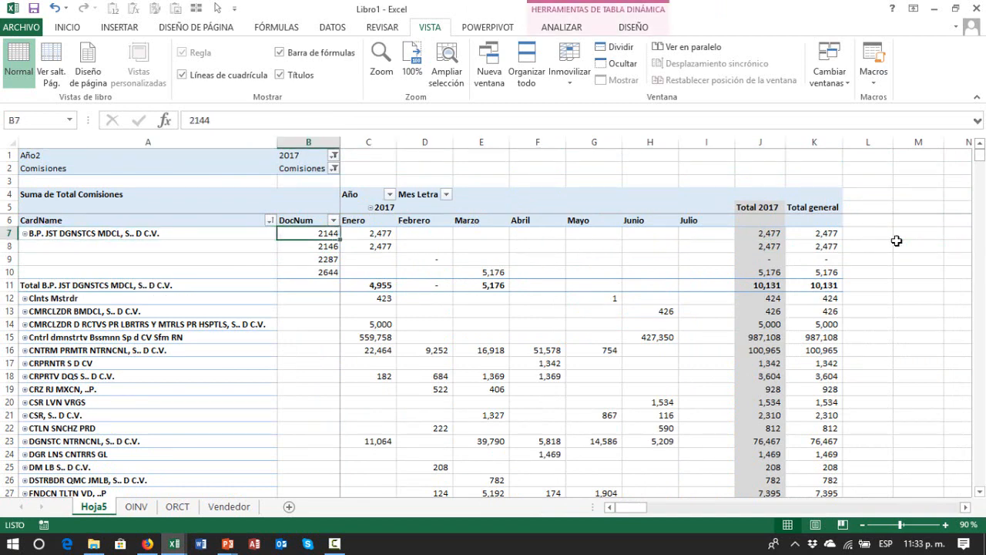
- Examine the first client's document numbers and their amounts in the Enero to Marzo columns
key(Down)
key(Down)
key(Down)
key(Up)
key(Up)
key(Up)
key(Right)
key(Right)
key(Right)
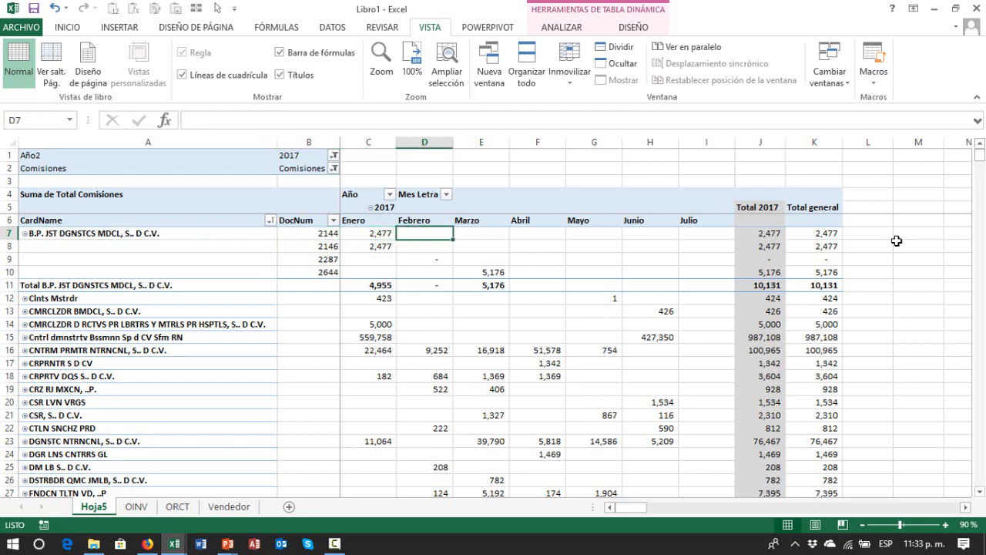
key(Down)
key(Down)
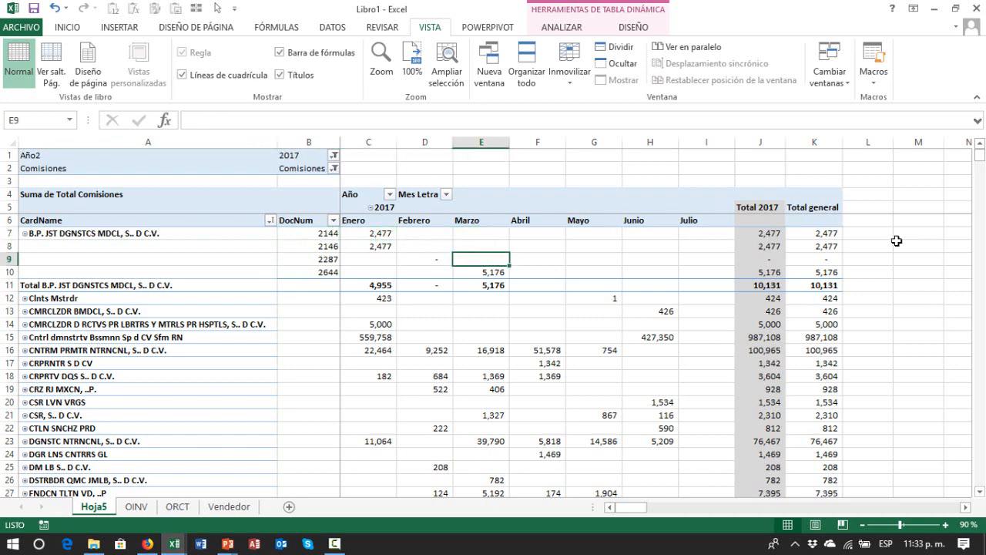
- Review the month headings from Enero through Julio up to the Total 2017 column
key(Up)
key(Up)
key(Up)
key(Left)
key(Left)
key(Right)
key(Right)
key(Right)
key(Right)
key(Right)
key(Right)
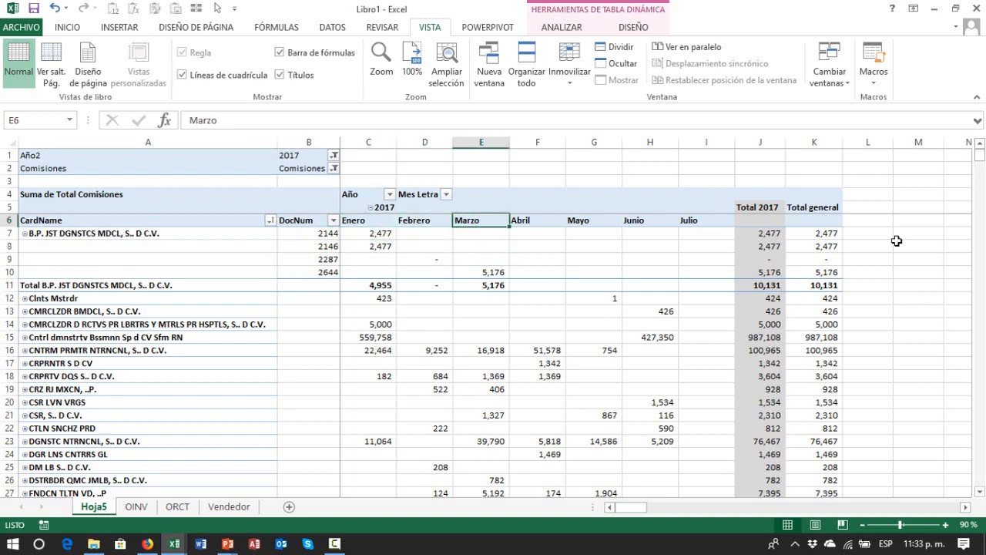
key(Right)
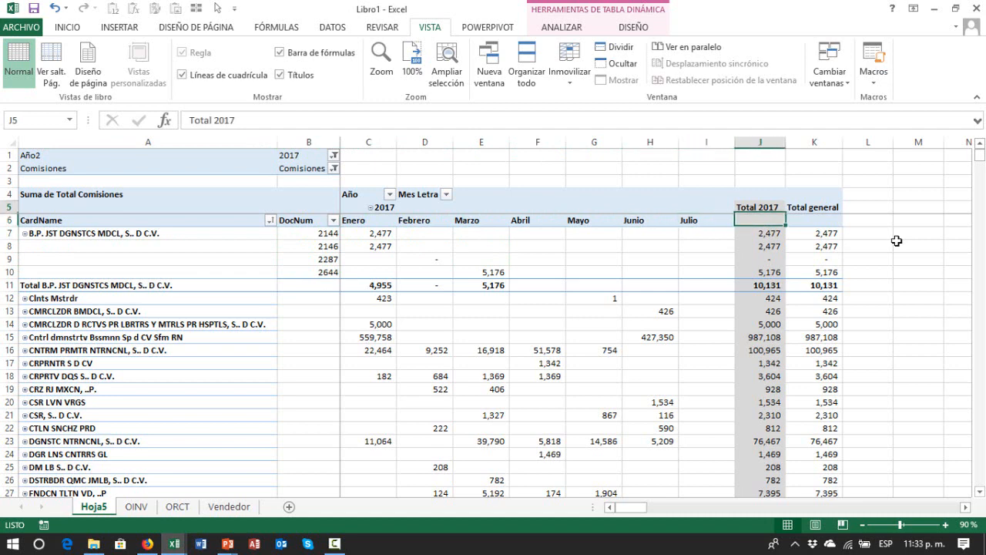
- Examine the first client's rows in the Julio column and return to its DocNum entries
key(Down)
key(Down)
key(Left)
key(Down)
key(Down)
key(Down)
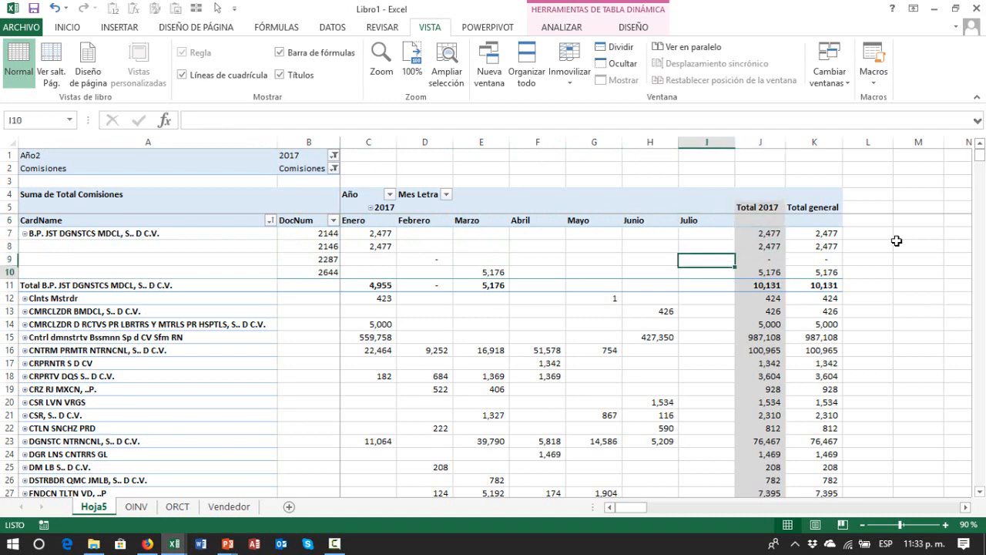
key(Home)
key(Right)
key(Up)
key(Up)
key(Up)
key(Up)
key(Up)
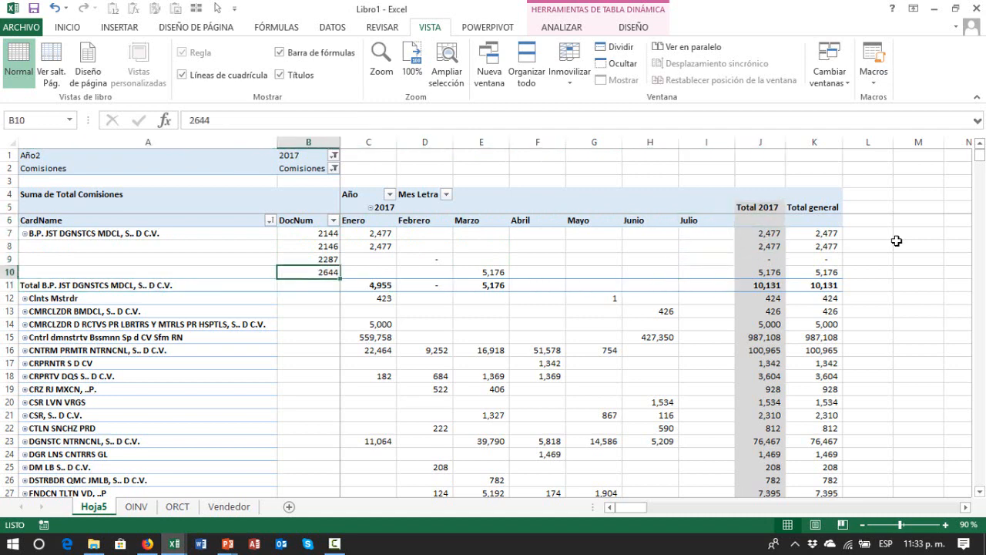
key(Left)
key(Down)
key(Right)
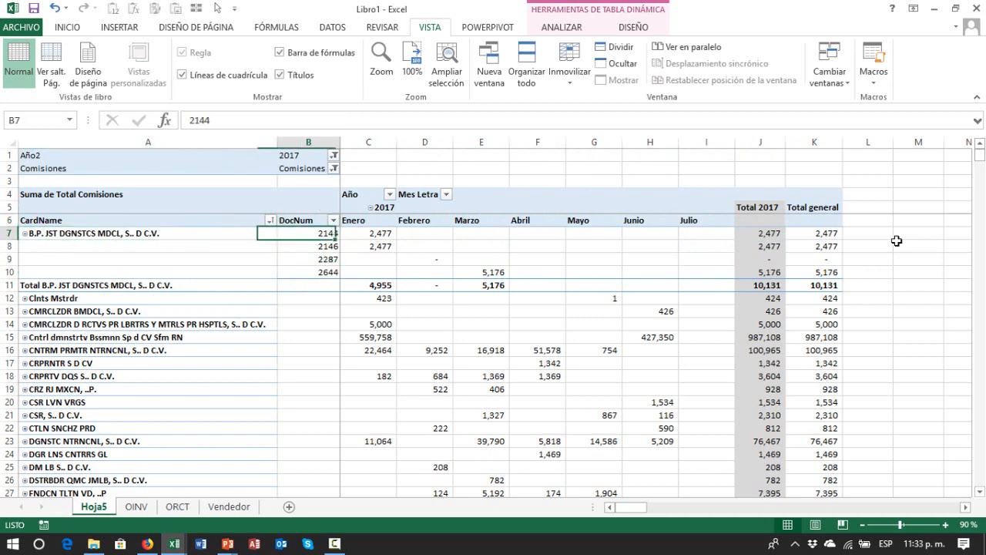
- Review the CardName list from the first client down to CRPRNTR S D CV and back
key(Left)
key(Down)
key(Down)
key(Down)
key(Down)
key(Down)
key(Down)
key(Down)
key(Down)
key(Down)
key(Down)
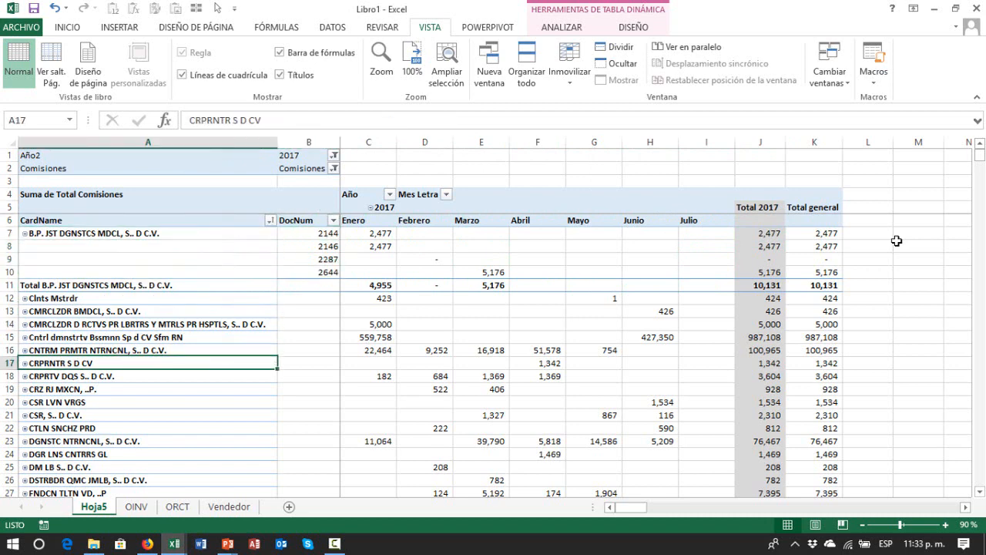
key(Up)
key(Up)
key(Up)
key(Up)
key(Up)
key(Up)
key(Up)
key(Up)
key(Up)
key(Up)
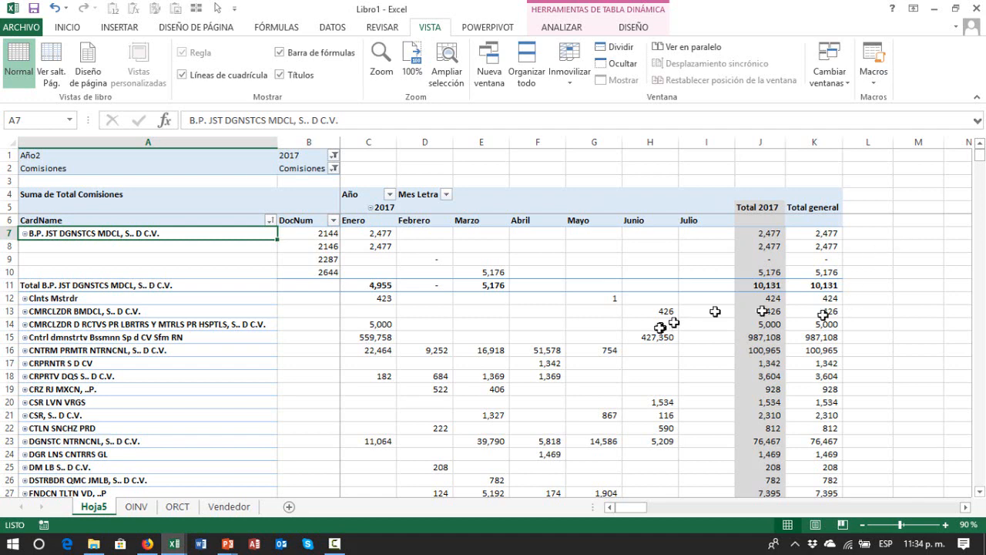
- Show the pivot field list again and remove CardName from the row fields, keeping DocNum
click(361, 379)
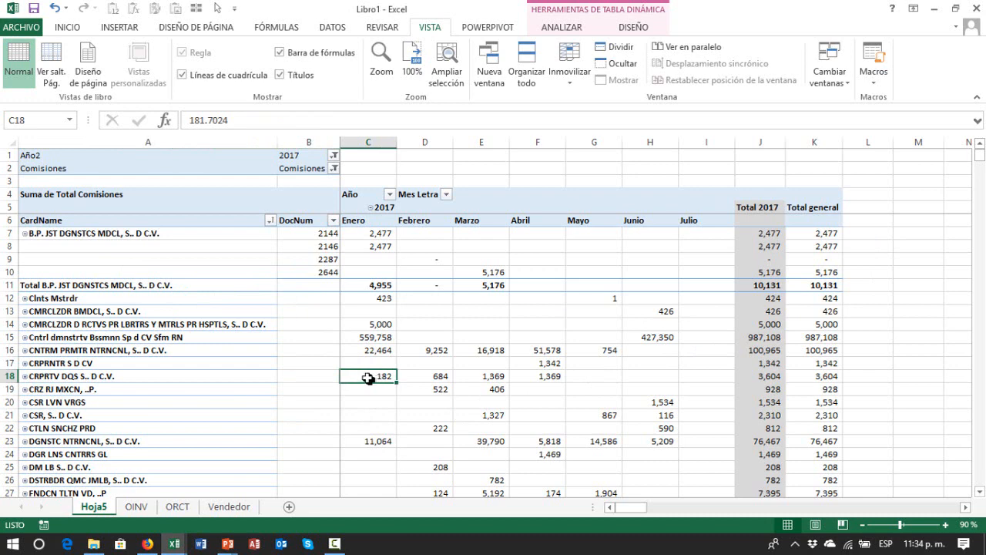
right_click(369, 378)
click(461, 372)
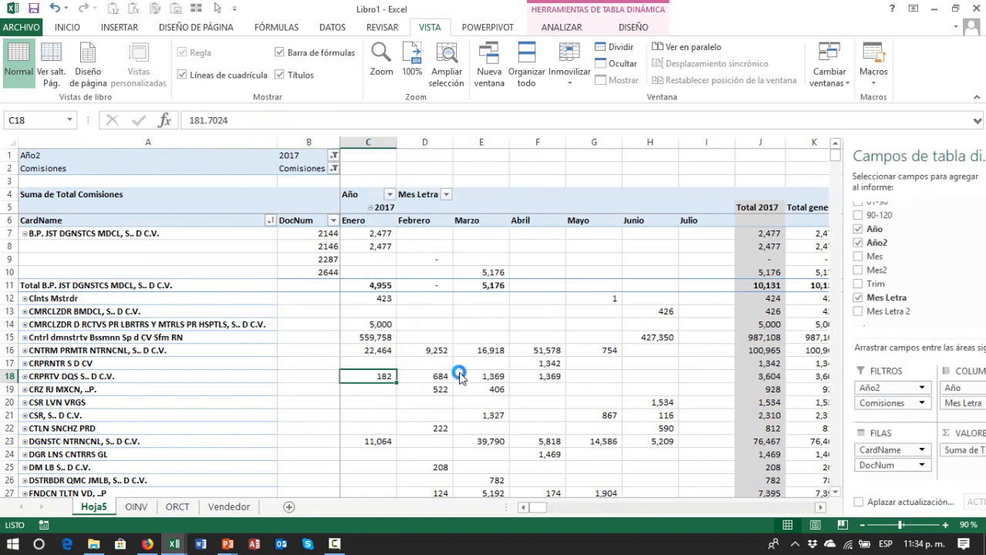
click(972, 320)
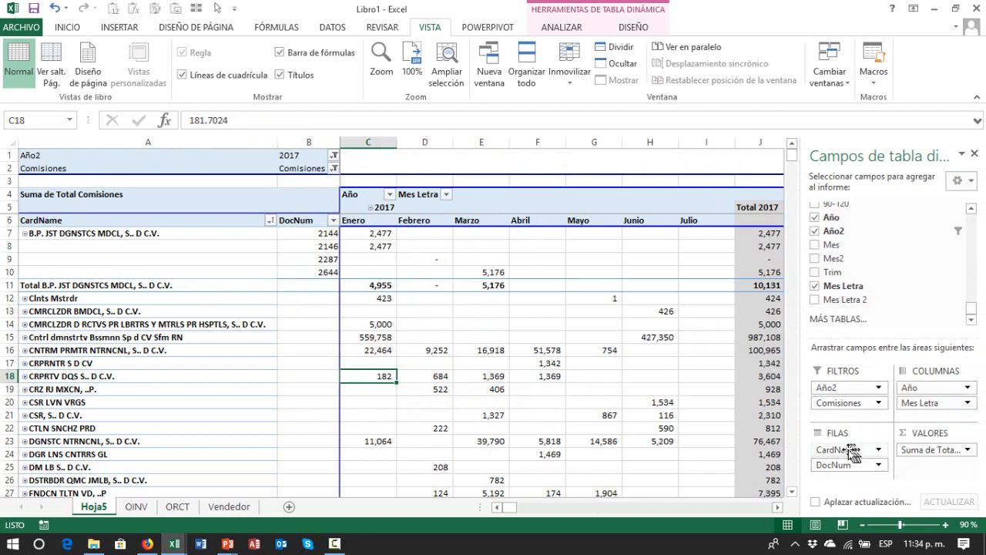
drag(848, 450, 869, 266)
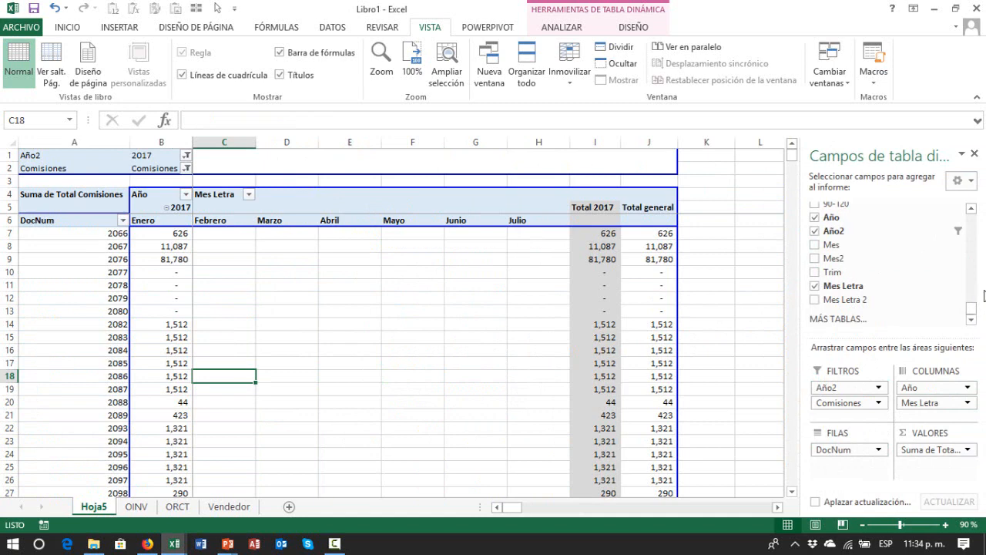
- Add the Vendedor field to the pivot table's rows above DocNum
click(973, 210)
click(973, 210)
click(974, 210)
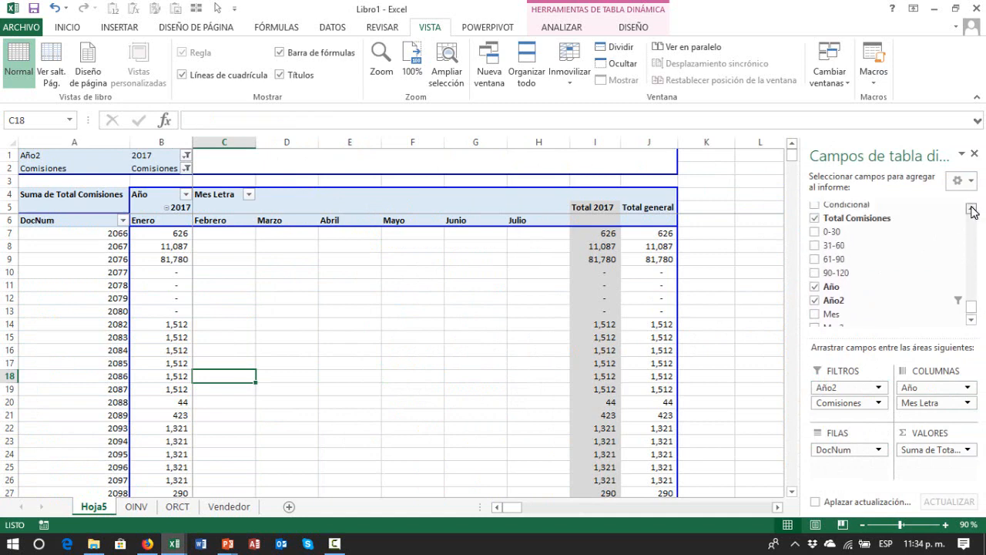
click(973, 210)
click(973, 211)
click(973, 210)
click(973, 210)
click(973, 210)
drag(925, 235, 947, 231)
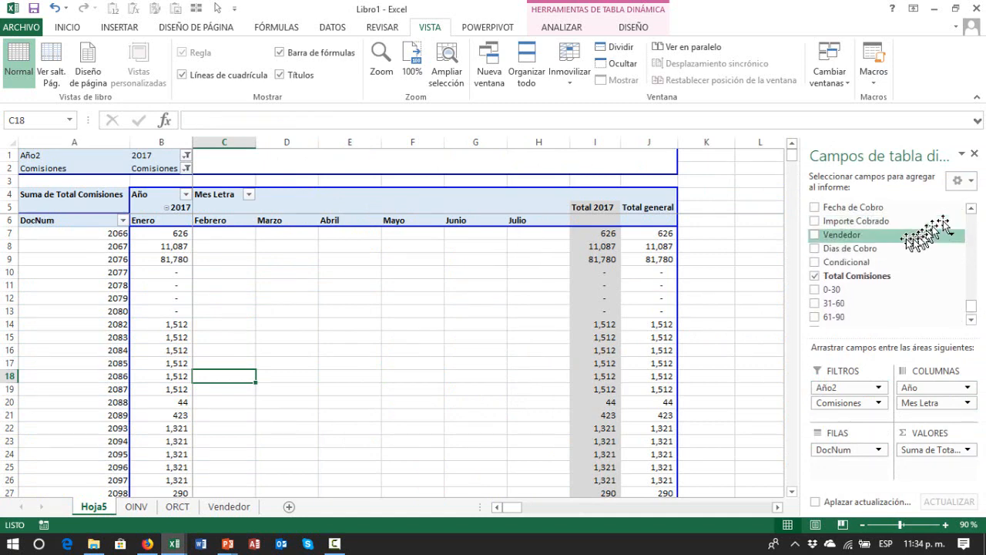
drag(879, 235, 850, 452)
click(93, 328)
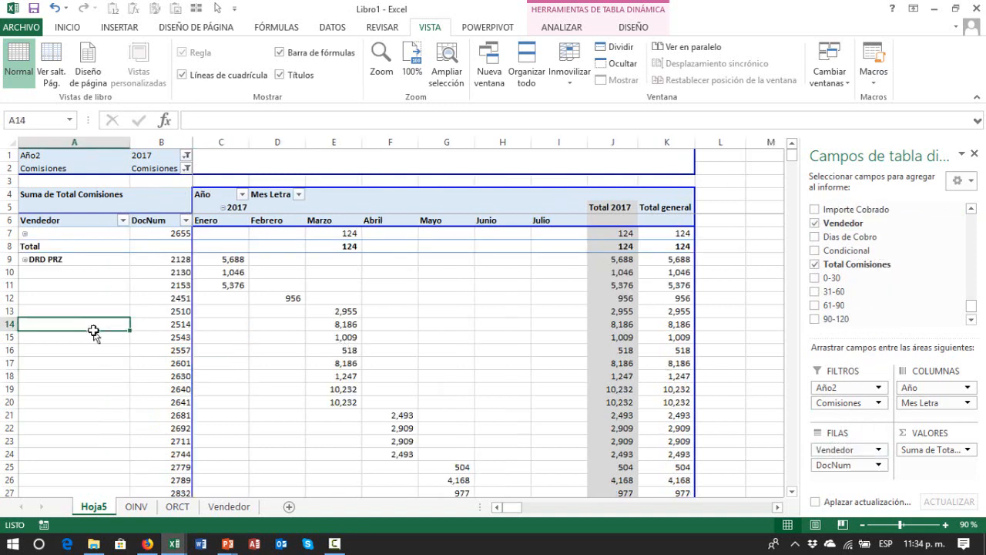
- Review the Vendedor column from the report filters down through the first named seller's rows
key(Up)
key(Up)
key(Up)
key(Up)
key(Up)
key(Up)
key(Up)
key(Up)
key(Up)
key(Up)
key(Up)
key(Up)
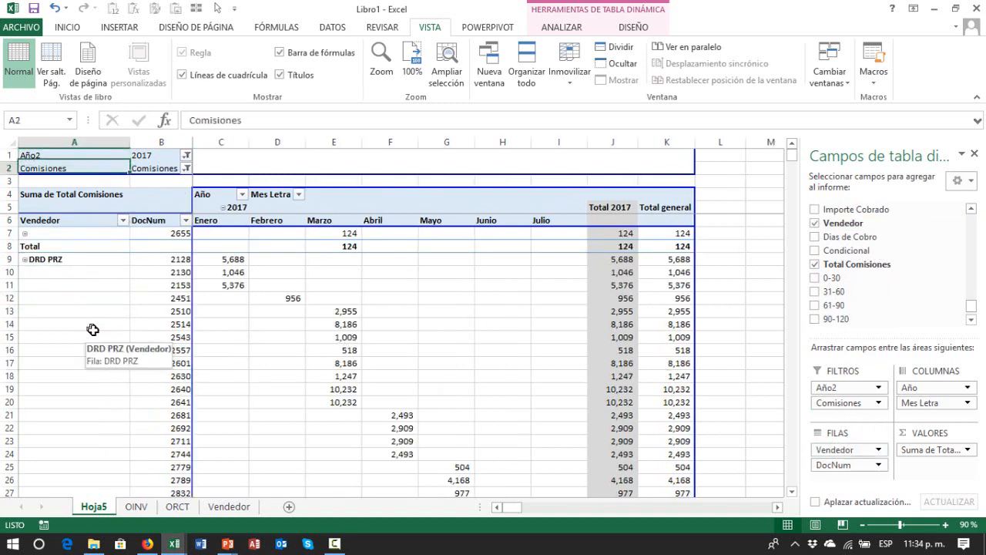
key(Down)
key(Down)
key(Down)
key(Down)
key(Down)
key(Down)
key(Down)
key(Down)
key(Down)
key(Down)
key(Down)
key(Down)
key(Down)
key(Down)
key(Right)
key(Right)
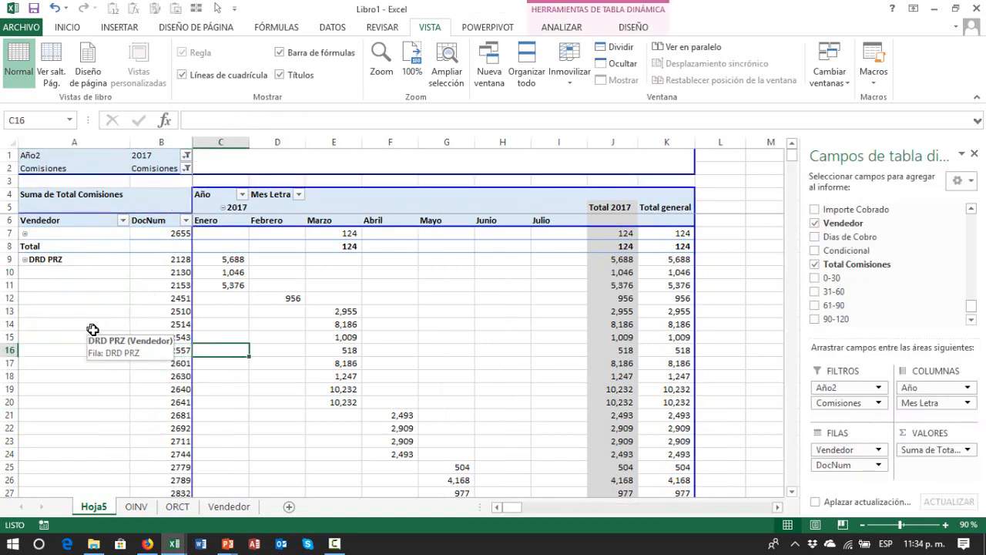
- Examine the first named seller's DocNum group down to its total row
key(Down)
key(Left)
key(Left)
key(ctrl+Up)
key(Down)
key(Down)
key(Down)
key(Down)
key(Down)
key(Down)
key(Down)
key(Down)
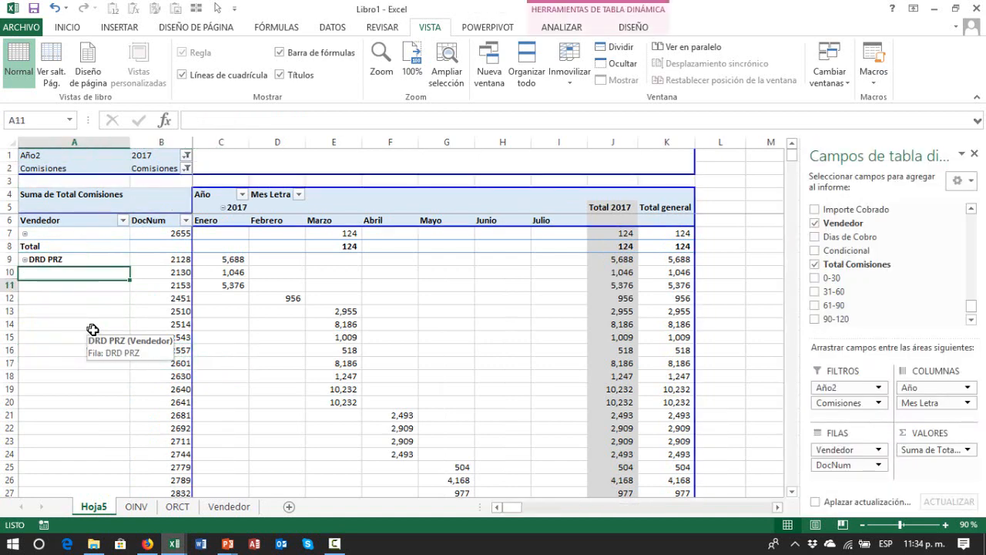
key(ctrl+Down)
key(Down)
key(Up)
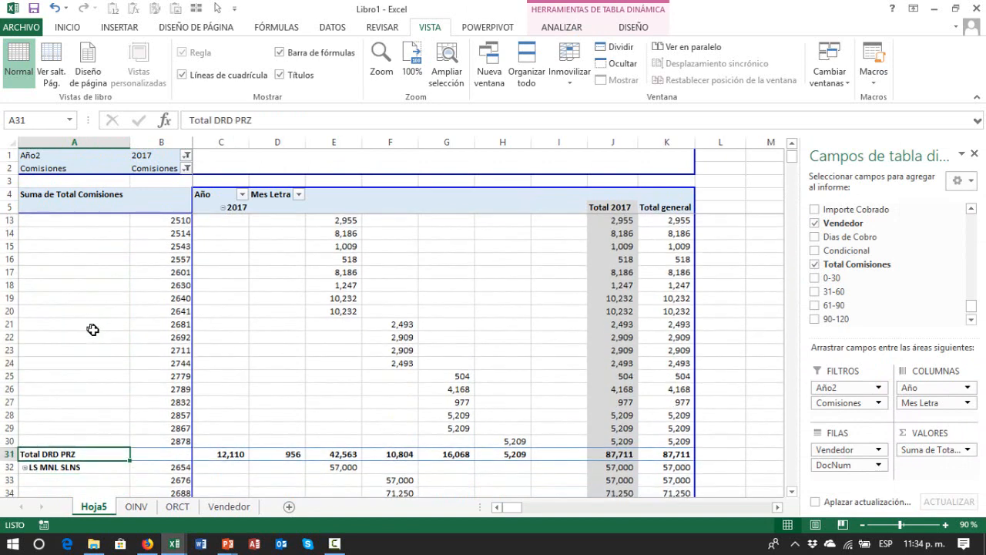
- Examine the first named seller's monthly totals from Enero to Julio and return to the first data row
key(Right)
key(Right)
key(Right)
key(Right)
key(Right)
key(Right)
key(Right)
key(Right)
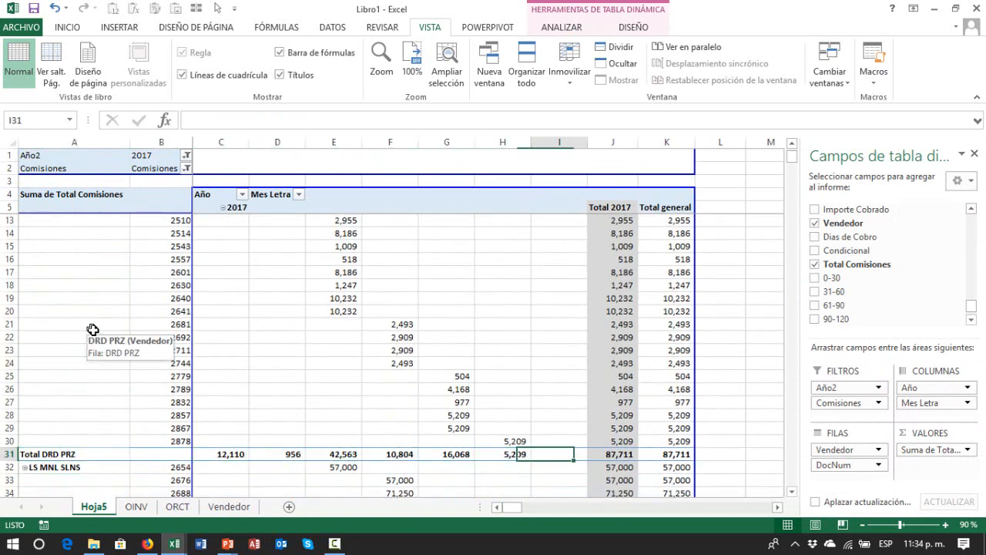
key(ctrl+Up)
key(Left)
key(Left)
key(Left)
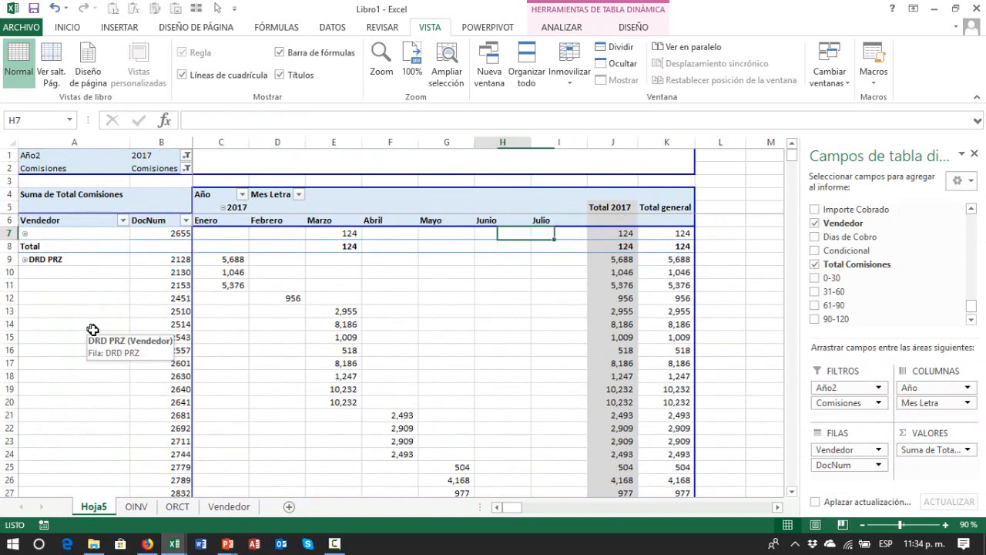
- Examine the first row with a blank Vendedor and its DocNum under the column headings
key(Left)
key(Left)
key(Left)
key(Left)
key(Left)
key(Up)
key(Up)
key(Down)
key(Down)
key(Right)
key(Up)
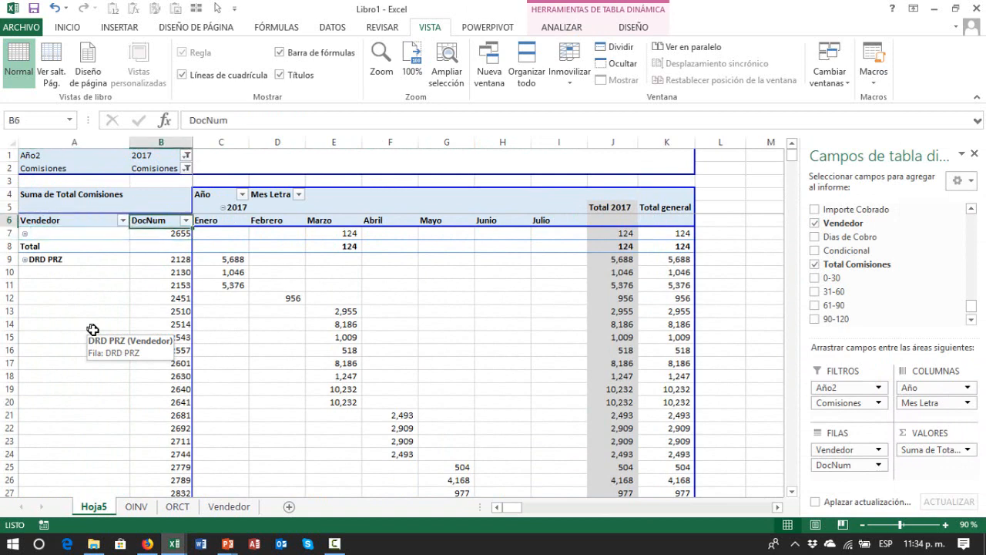
key(Left)
key(Down)
key(Right)
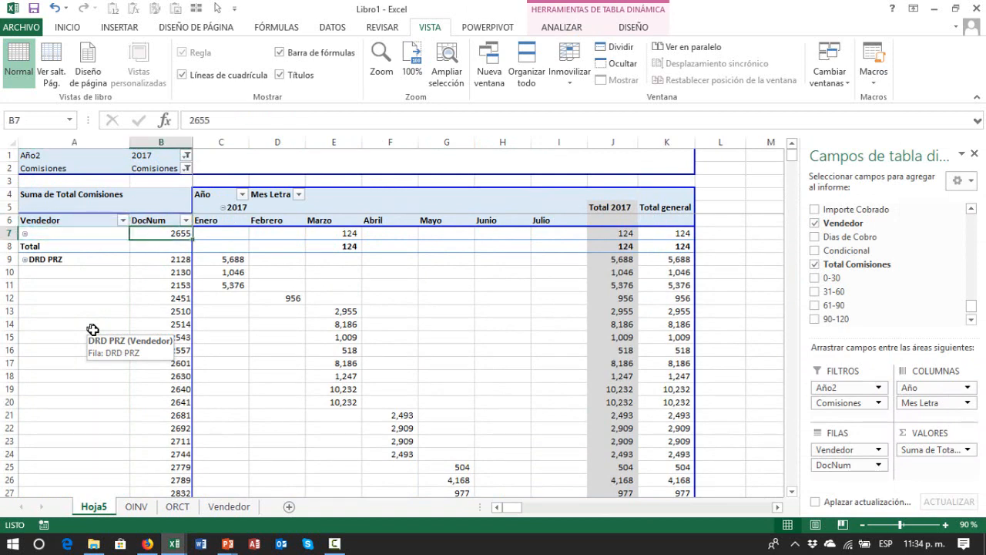
key(Left)
key(Up)
key(Up)
key(Down)
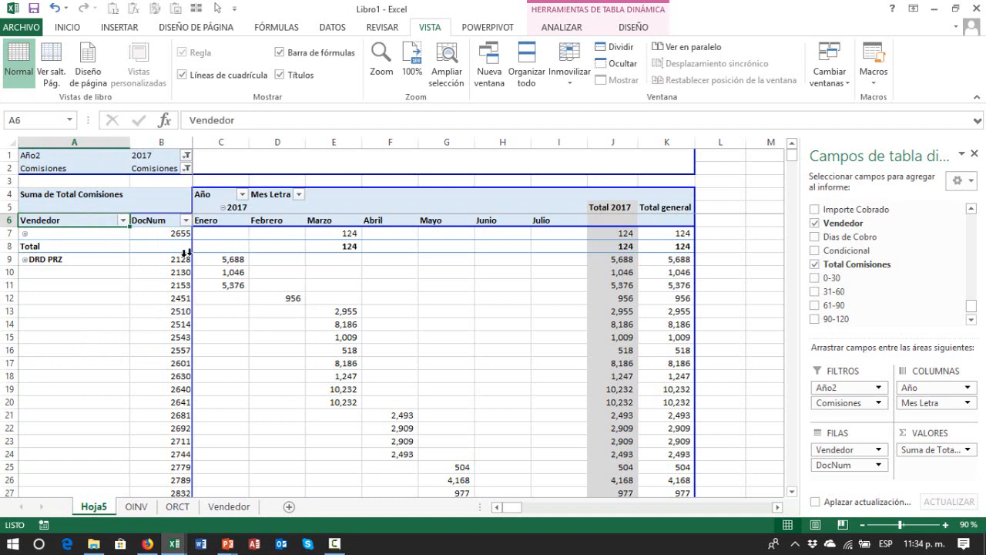
- Refresh the pivot table and recheck the row with the blank Vendedor
right_click(141, 284)
click(192, 74)
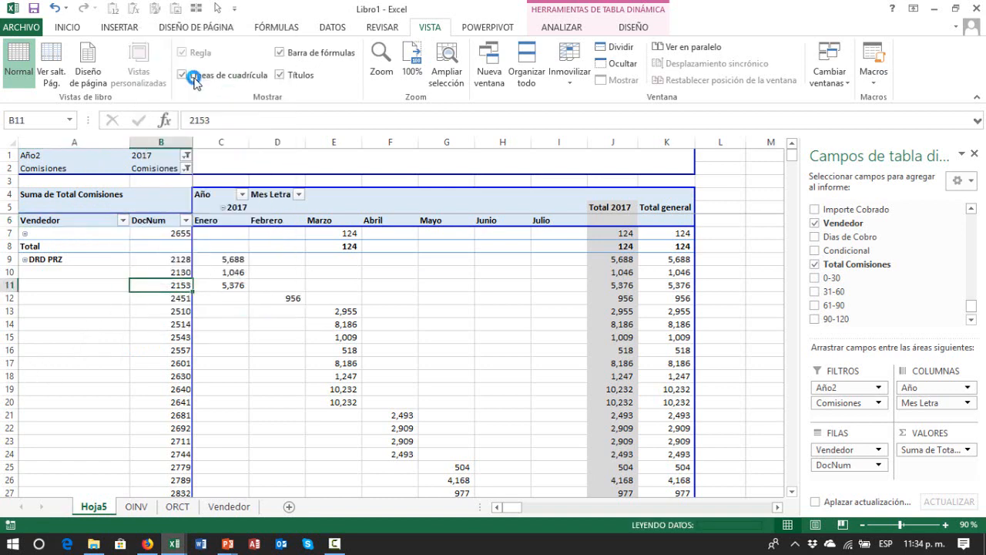
click(211, 235)
key(Up)
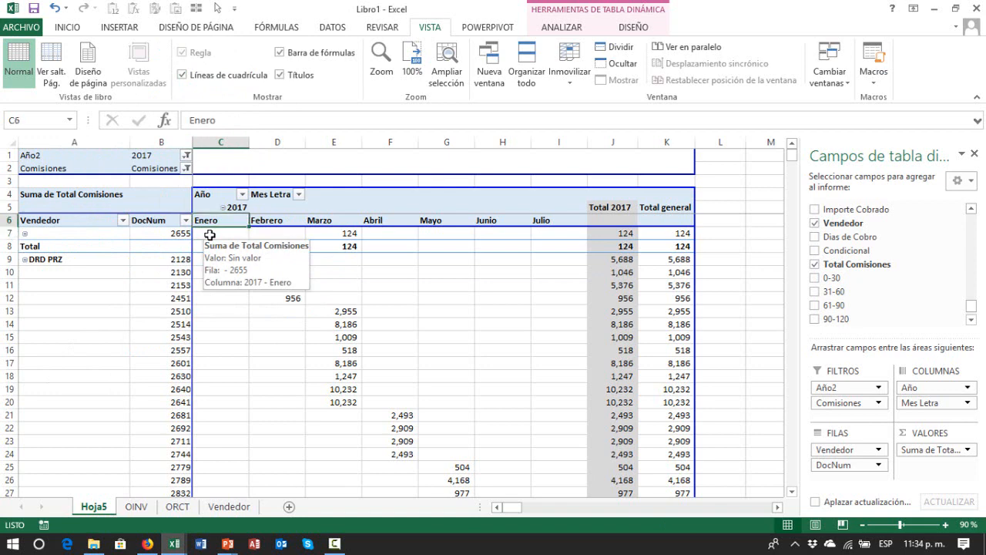
key(Left)
key(Left)
key(Down)
key(Right)
key(Right)
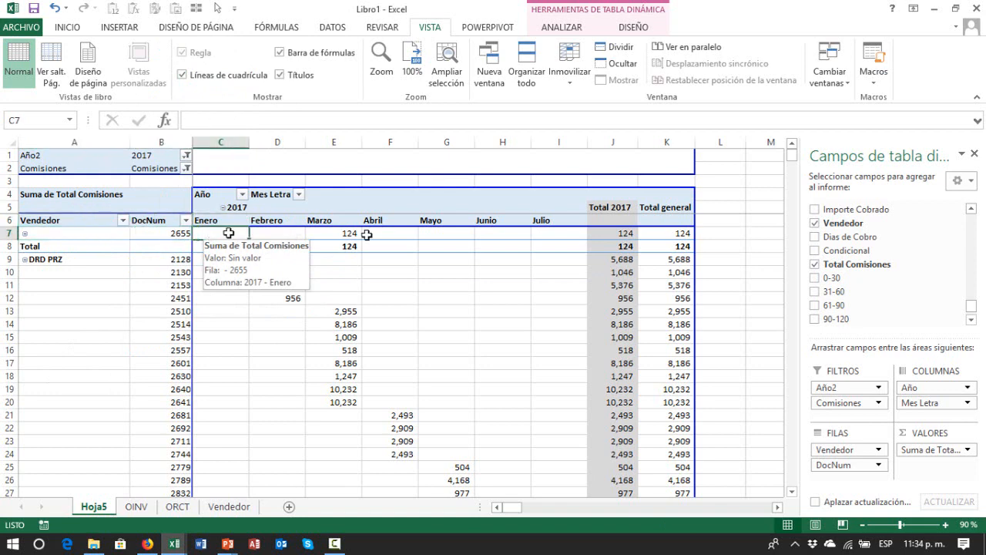
- Sort the Vendedor field from A to Z
right_click(99, 236)
mouse_move(223, 301)
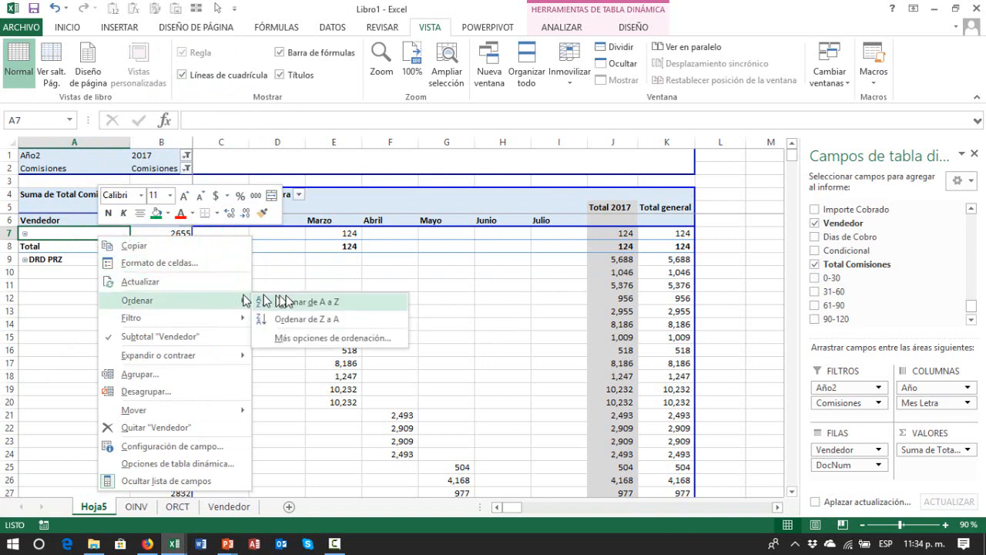
click(296, 302)
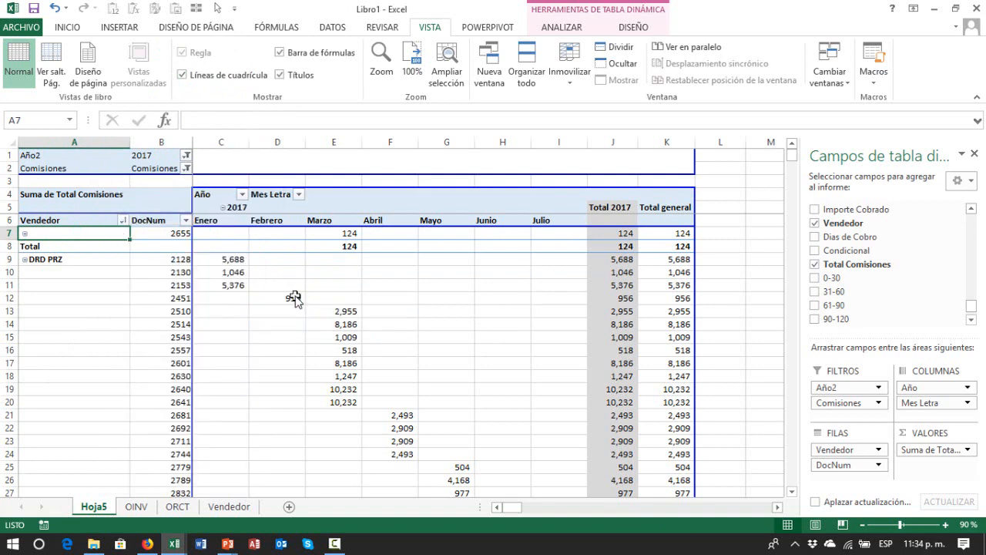
- Unfreeze the worksheet panes on Hoja5
click(214, 238)
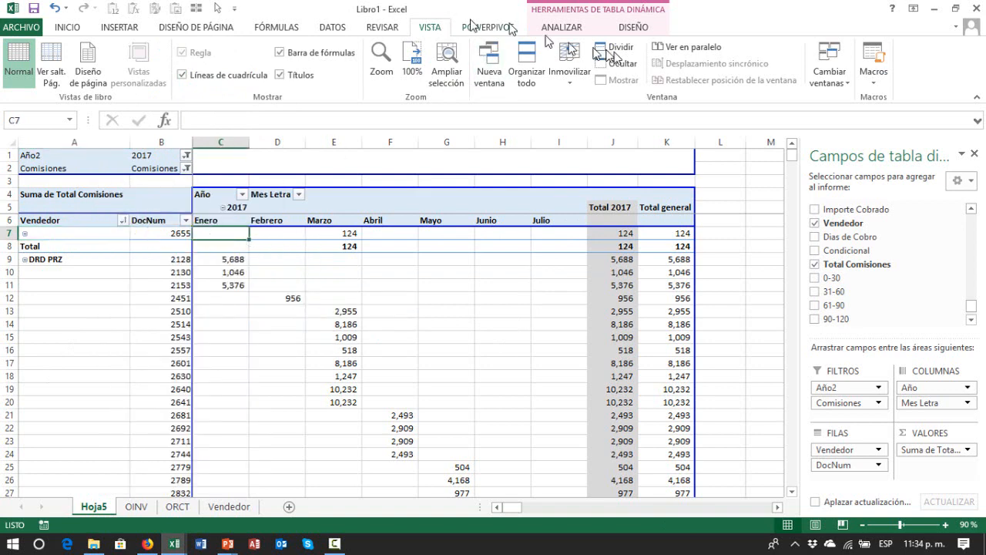
click(569, 66)
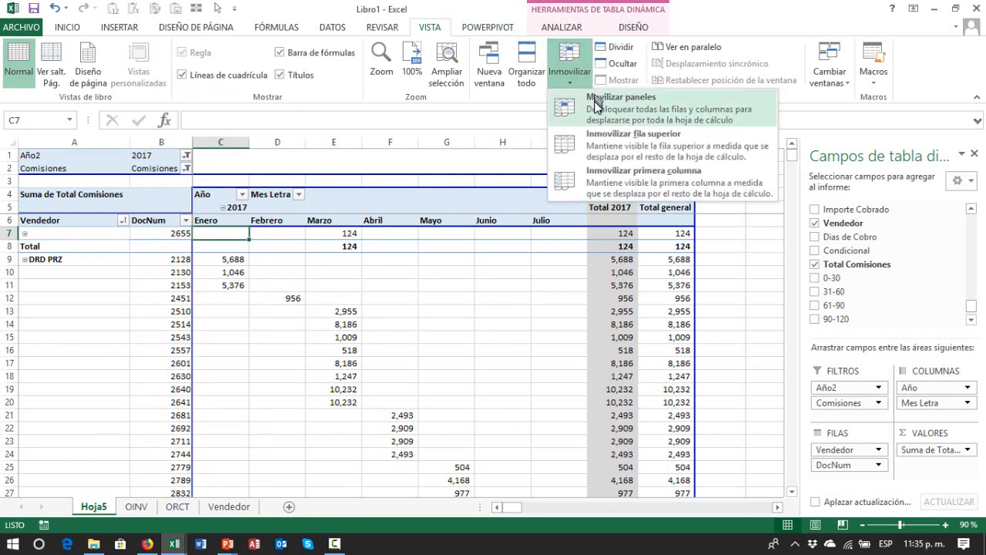
click(594, 105)
click(480, 282)
key(Up)
key(Up)
key(Up)
key(Up)
key(Up)
key(Up)
key(Up)
key(Up)
key(Up)
key(Up)
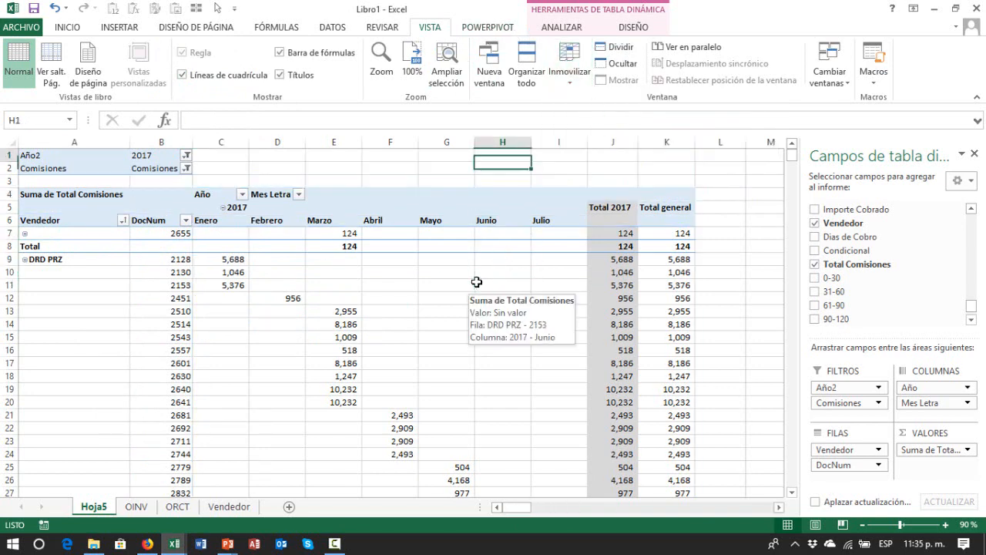
- Freeze the panes at C7 to lock the heading rows and the Vendedor and DocNum columns
key(Left)
key(Left)
key(Left)
key(Left)
key(Left)
key(Left)
key(Left)
key(Down)
key(Down)
key(Down)
key(Down)
key(Down)
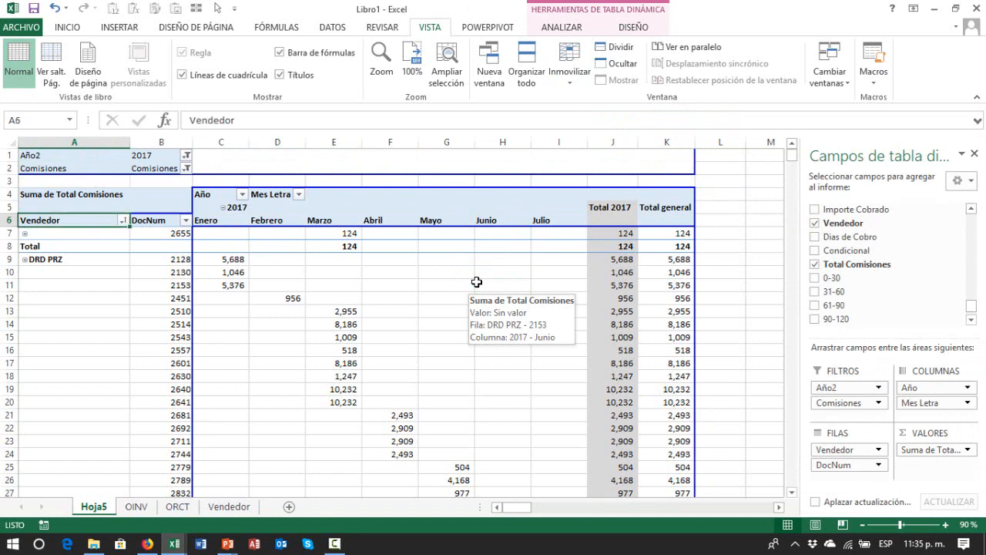
key(Down)
key(Right)
key(Right)
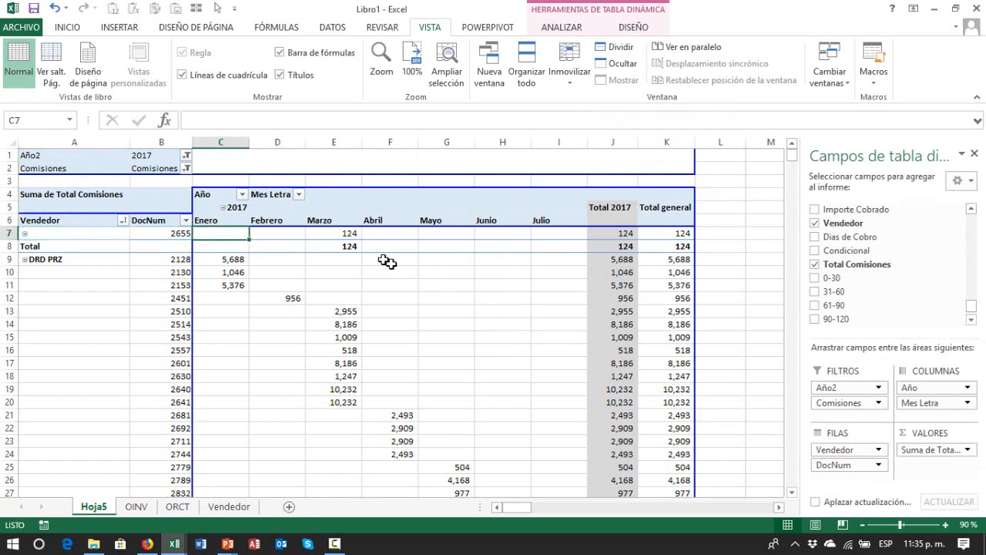
click(571, 58)
click(591, 105)
click(393, 255)
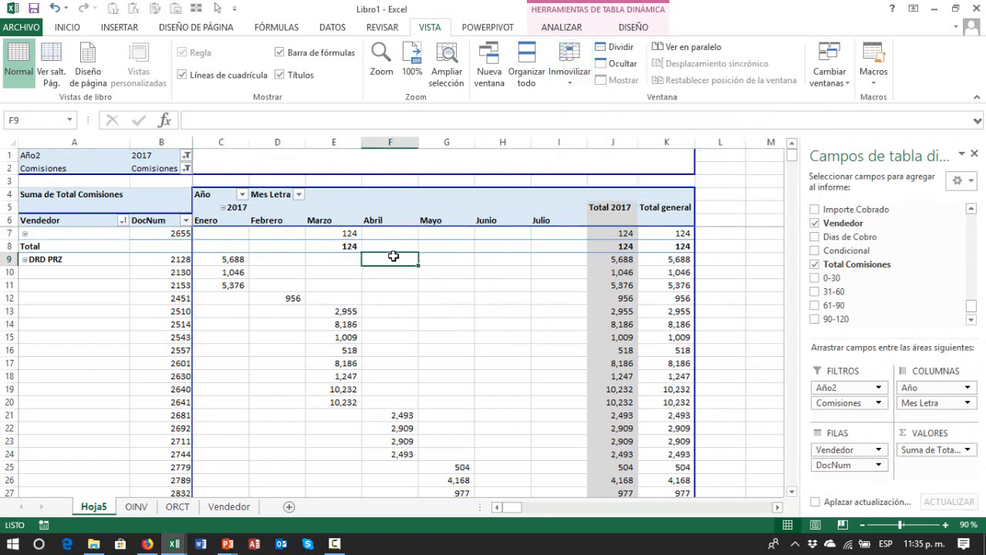
- Copy DocNum 2655 from the blank-Vendedor row and open the OINV sheet
key(Up)
key(Left)
key(Up)
key(Left)
key(Left)
key(Left)
key(Left)
key(Right)
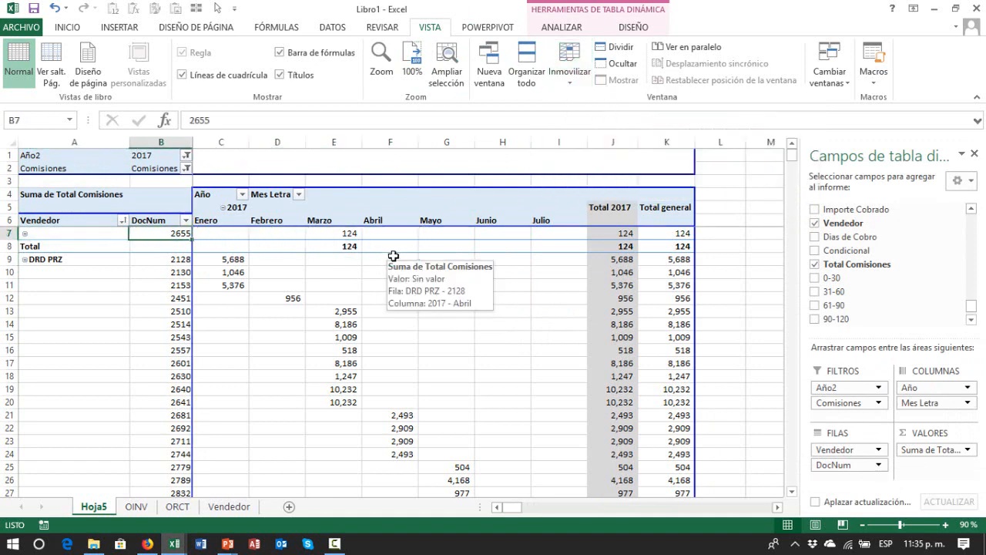
key(ctrl+c)
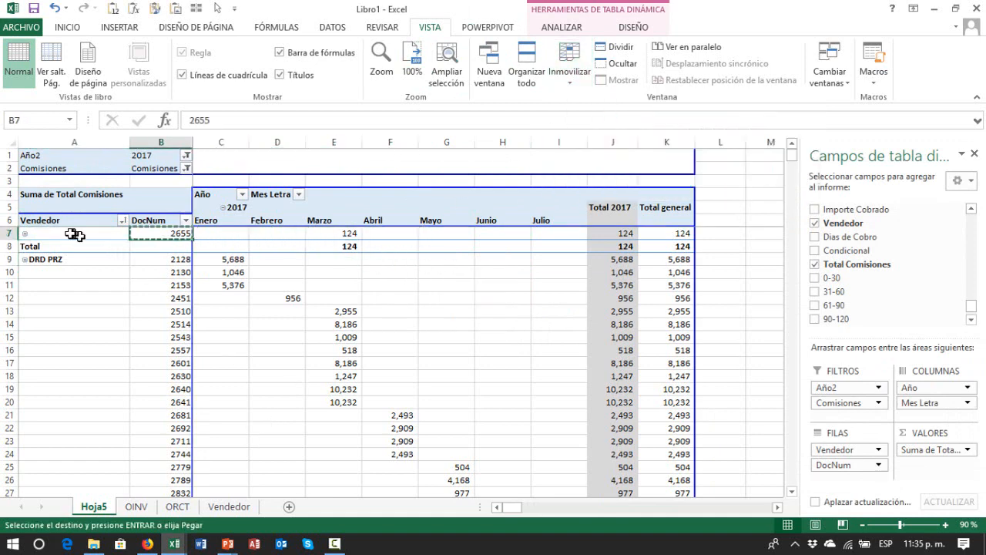
click(136, 506)
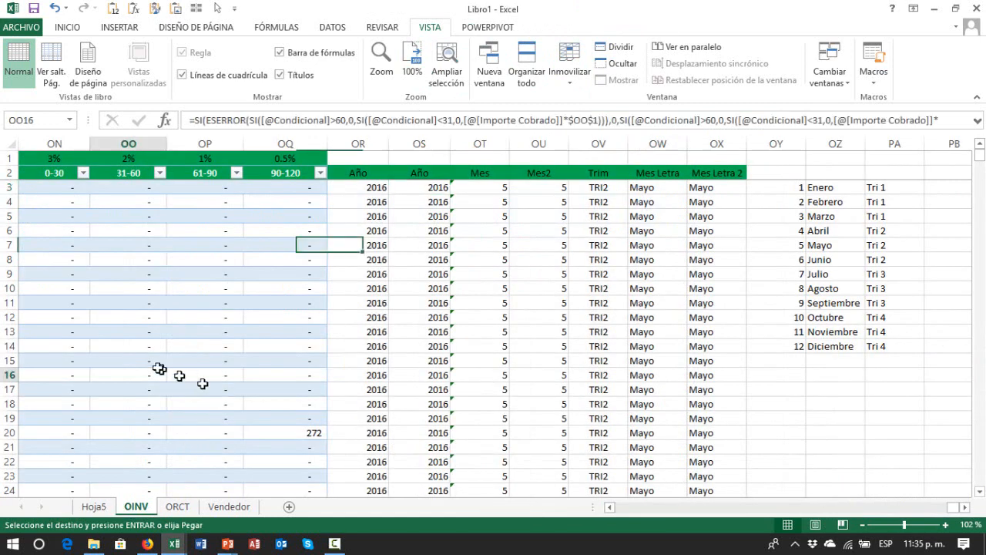
click(158, 371)
key(ctrl+v)
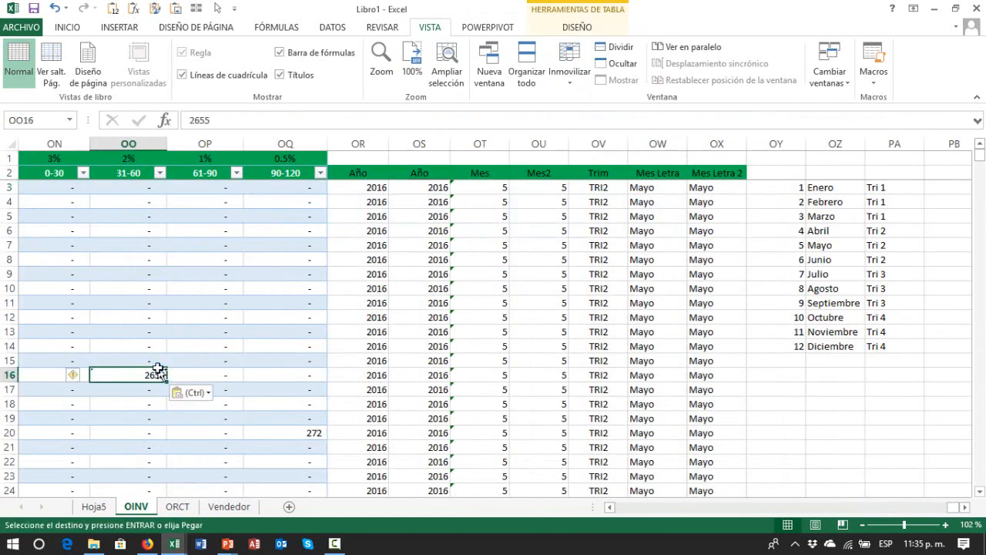
key(ctrl+z)
- Search the OINV sheet for 2655
key(ctrl+f)
key(ctrl+v)
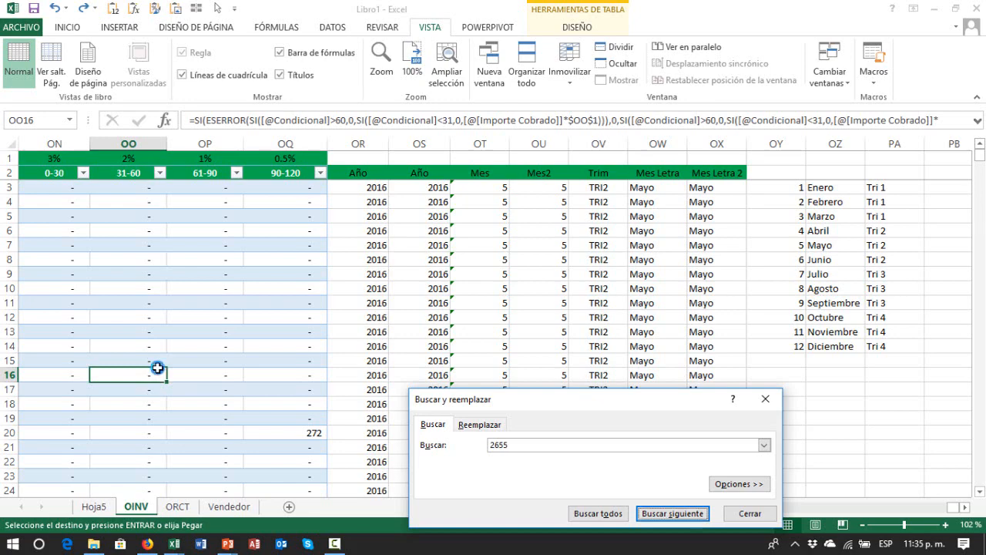
key(Escape)
key(Left)
key(Left)
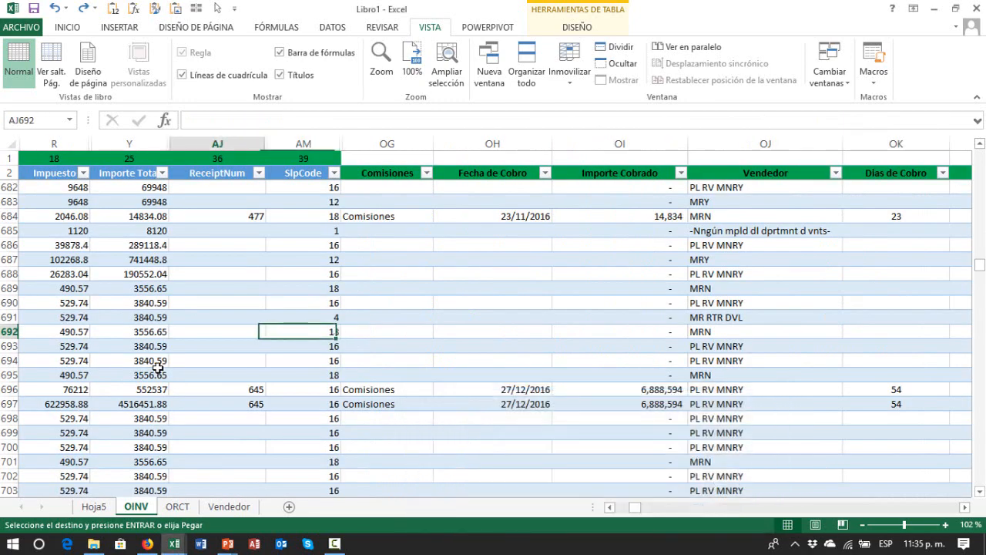
- Search the DocNum column of the OINV sheet for document 2655
key(Home)
key(Up)
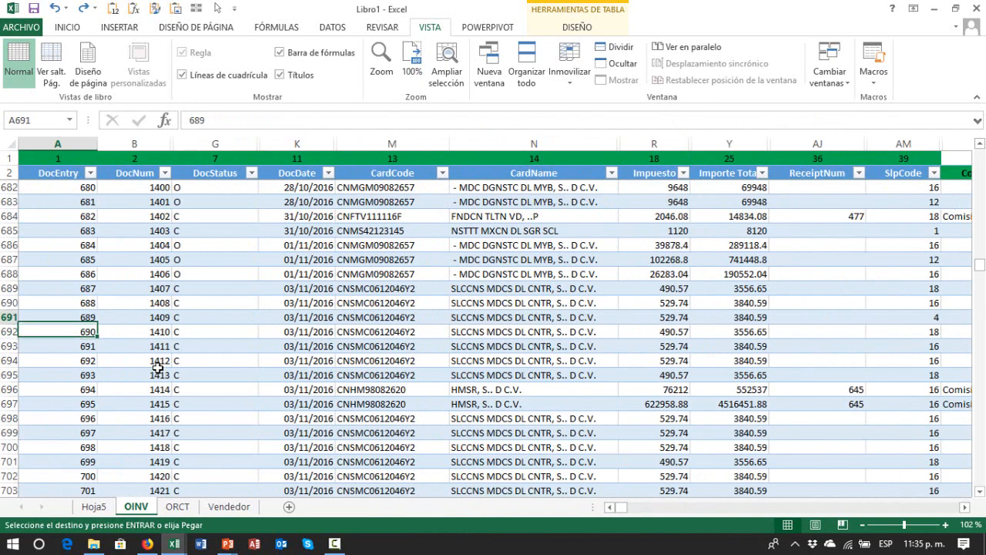
key(Right)
key(Down)
key(Left)
key(Down)
key(Right)
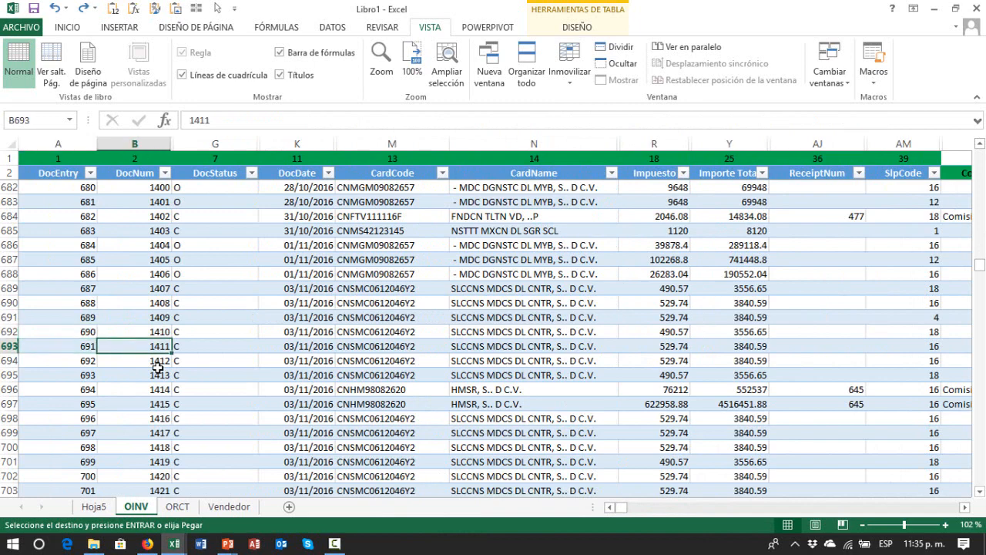
key(ctrl+space)
key(ctrl+b)
text(2655)
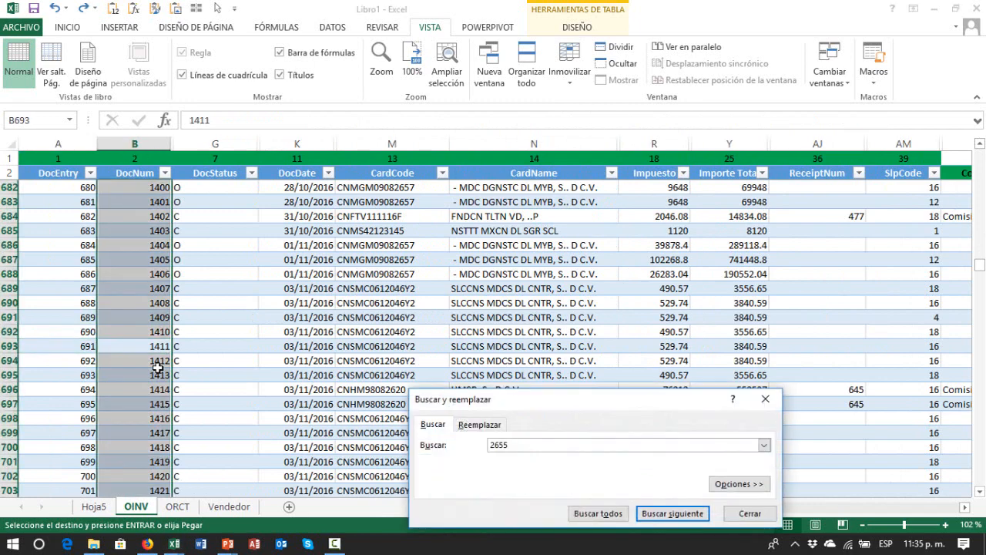
key(Return)
key(Escape)
- Examine the commission columns in the row of DocNum 2655, checking its Importe Cobrado and Vendedor cells
key(Left)
key(Right)
key(Right)
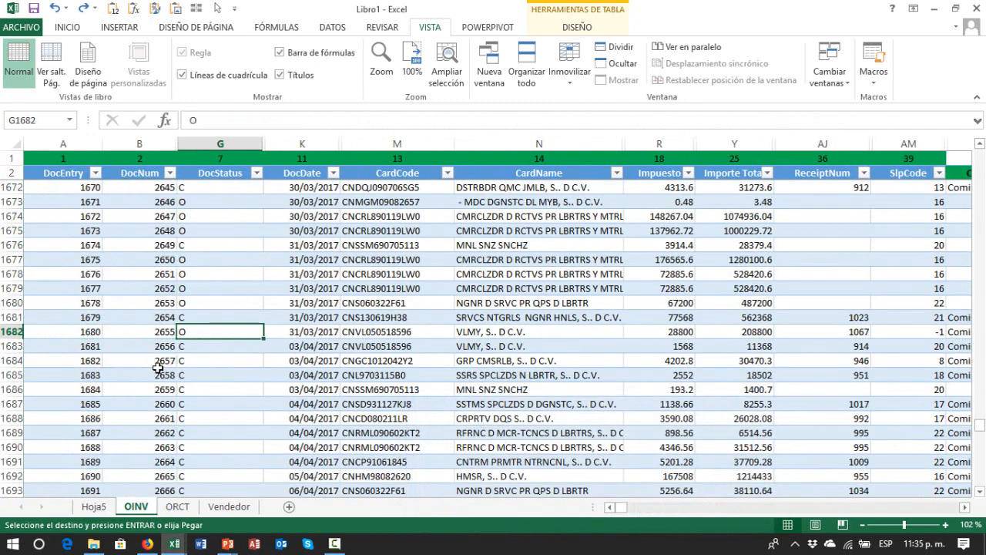
key(Right)
key(Right)
key(Right)
key(Right)
key(Right)
key(Right)
key(Right)
key(Right)
key(Right)
key(Right)
key(Right)
key(Right)
key(Right)
key(Right)
key(Right)
key(Right)
key(Right)
key(Right)
key(Right)
key(Left)
key(Left)
key(Left)
key(Left)
key(Left)
key(Left)
key(Left)
key(Left)
key(Left)
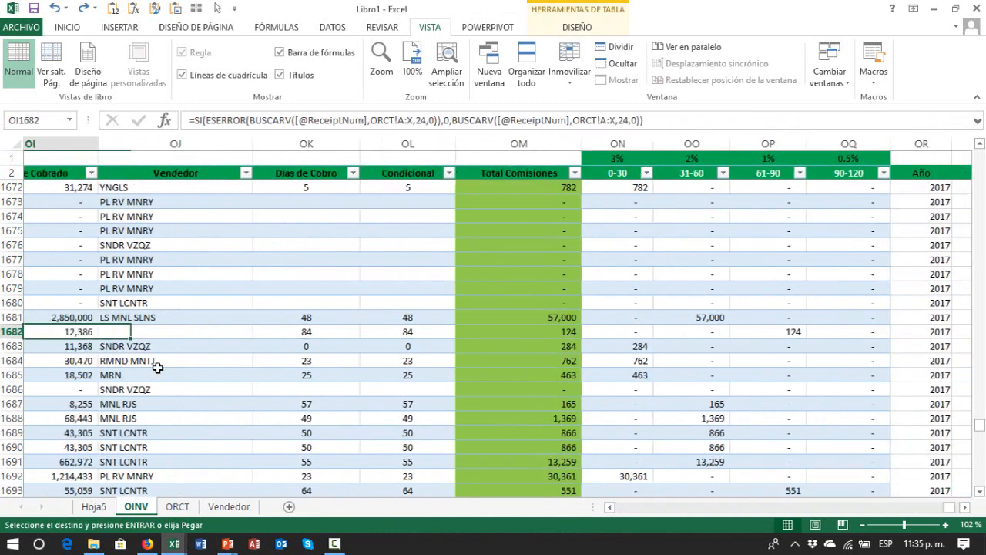
key(Right)
key(Left)
key(shift+Right)
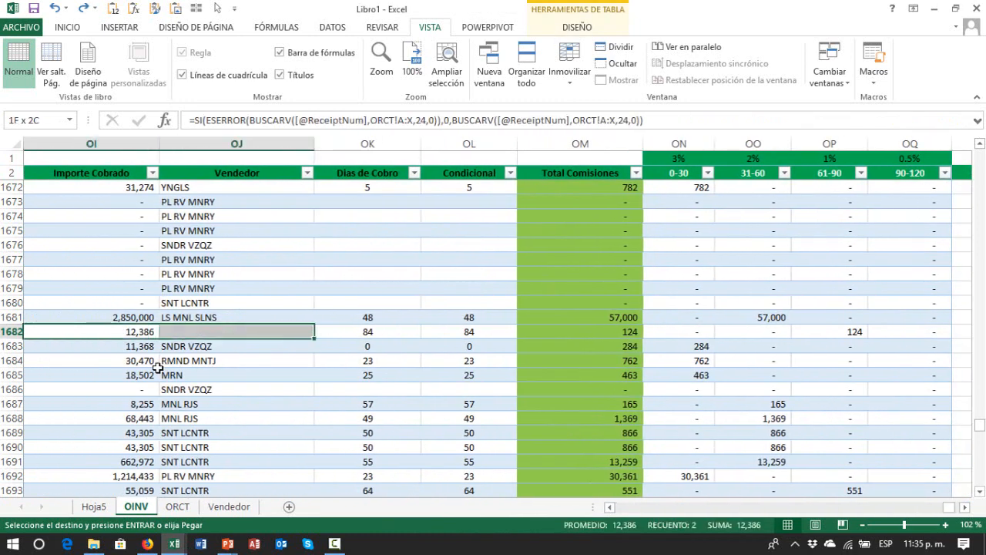
key(shift+Right)
key(ctrl+v)
- Return to the pivot table on Hoja5 and select the blank Vendedor cell beside DocNum 2655
click(93, 505)
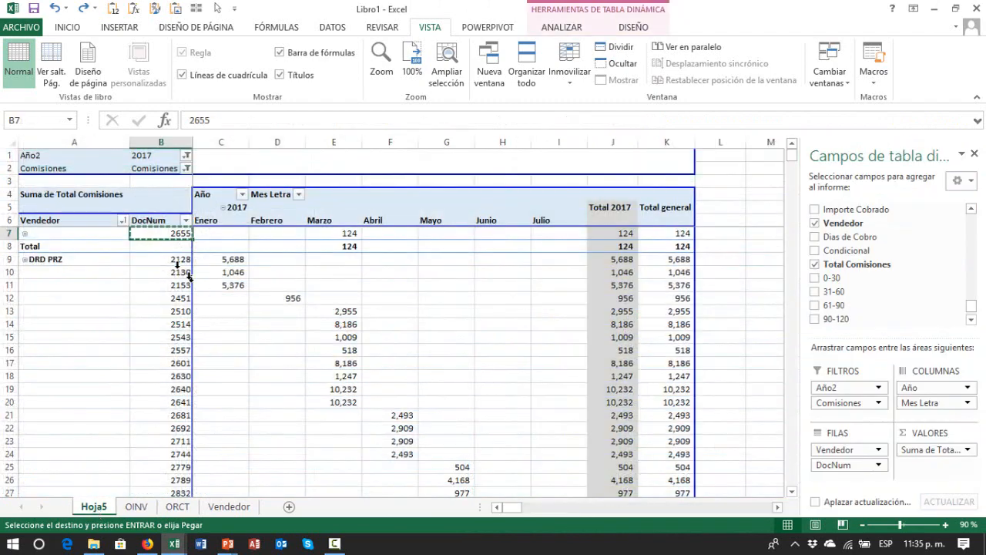
key(Left)
key(Up)
key(Down)
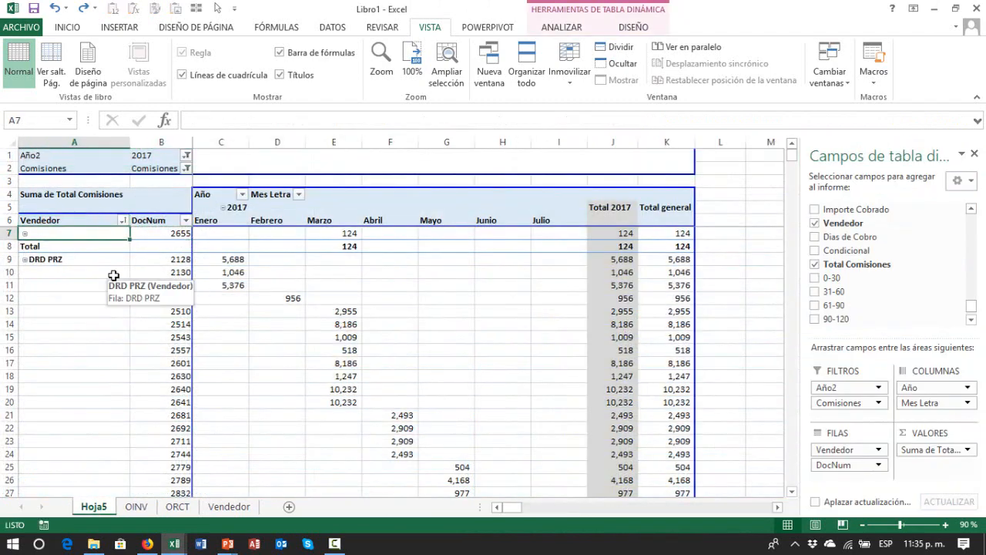
- Review the documents, monthly commissions and subtotals listed under each seller in the pivot table
key(Down)
key(Down)
key(Down)
key(Down)
key(Down)
key(Down)
key(Down)
key(Down)
key(Down)
key(Down)
key(Down)
key(Down)
key(Down)
key(Down)
key(Down)
key(Down)
key(Down)
key(Down)
key(Down)
key(Down)
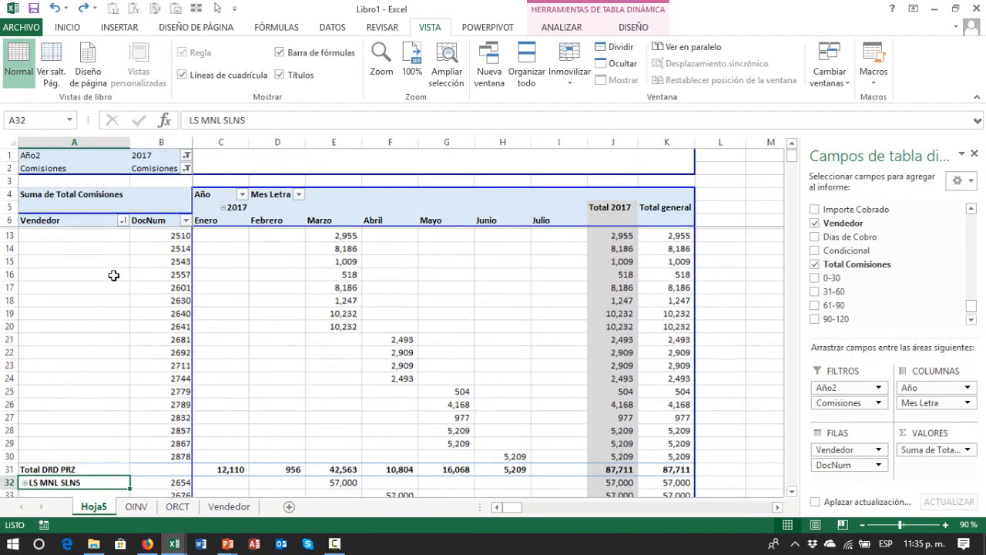
key(Down)
key(Down)
key(Down)
key(Down)
key(Down)
key(Down)
key(Down)
key(Down)
key(Down)
key(Down)
key(Down)
key(Down)
key(Down)
key(Down)
key(Down)
key(Down)
key(Down)
key(Down)
key(Down)
key(Down)
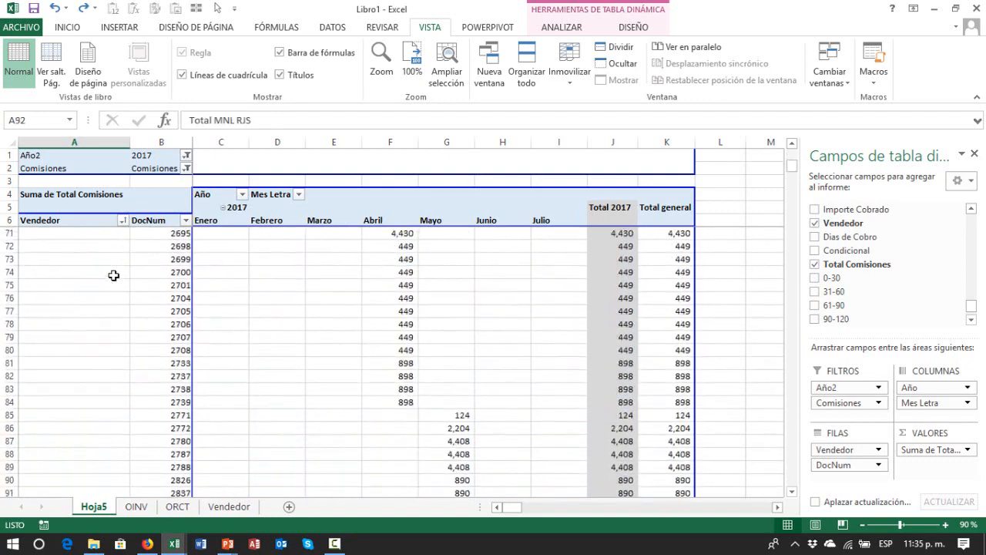
key(ctrl+Down)
key(ctrl+Down)
key(ctrl+Down)
key(Down)
key(Down)
key(Down)
key(Down)
key(Down)
key(Down)
key(Down)
key(Down)
key(Down)
key(Down)
key(Down)
key(Down)
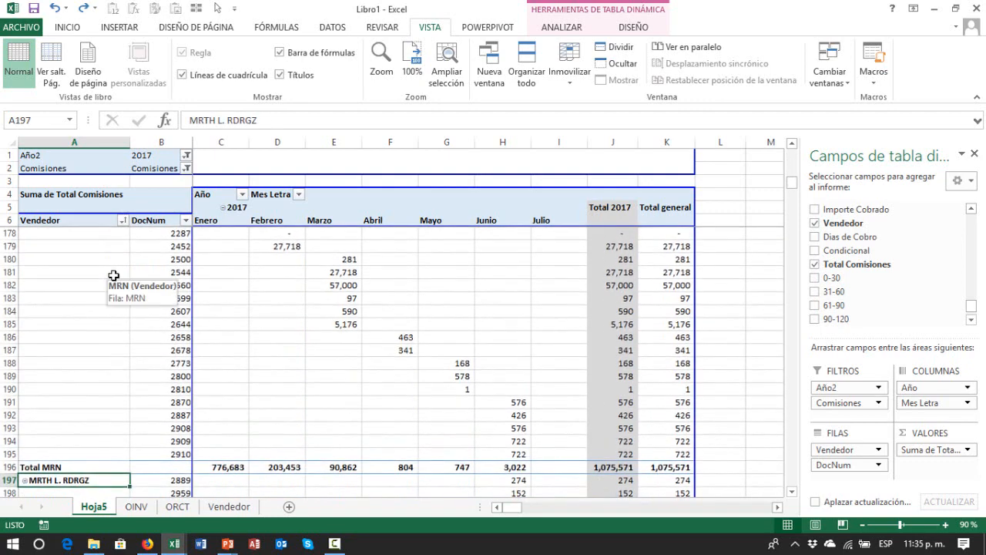
key(Right)
key(Right)
key(Right)
key(Right)
key(Right)
key(Right)
key(Down)
key(Right)
key(Right)
key(Right)
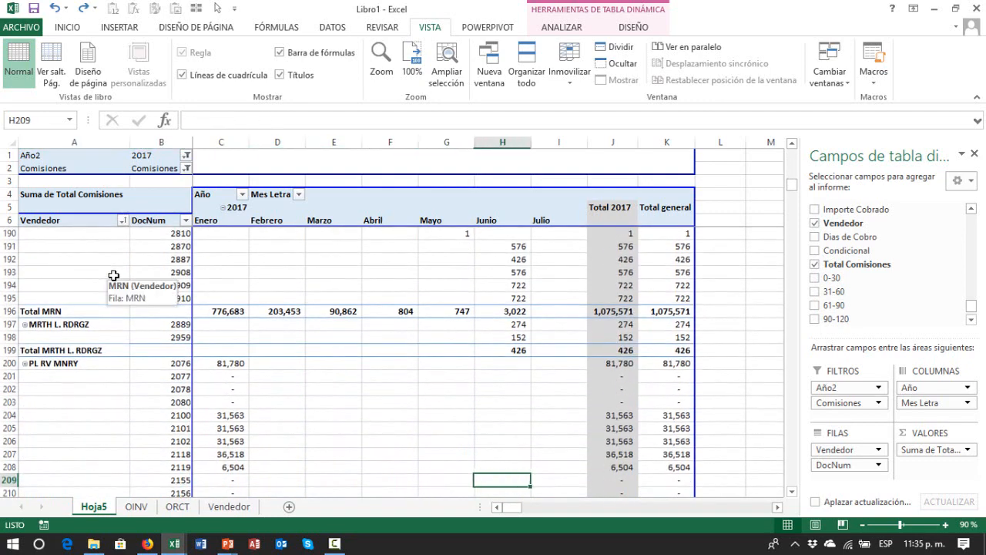
- Examine the last seller's subtotal and the Total general row at the end of the pivot table
key(Page_Down)
key(Page_Down)
key(Page_Down)
key(Page_Down)
key(Page_Down)
key(Page_Down)
key(Page_Down)
key(Page_Down)
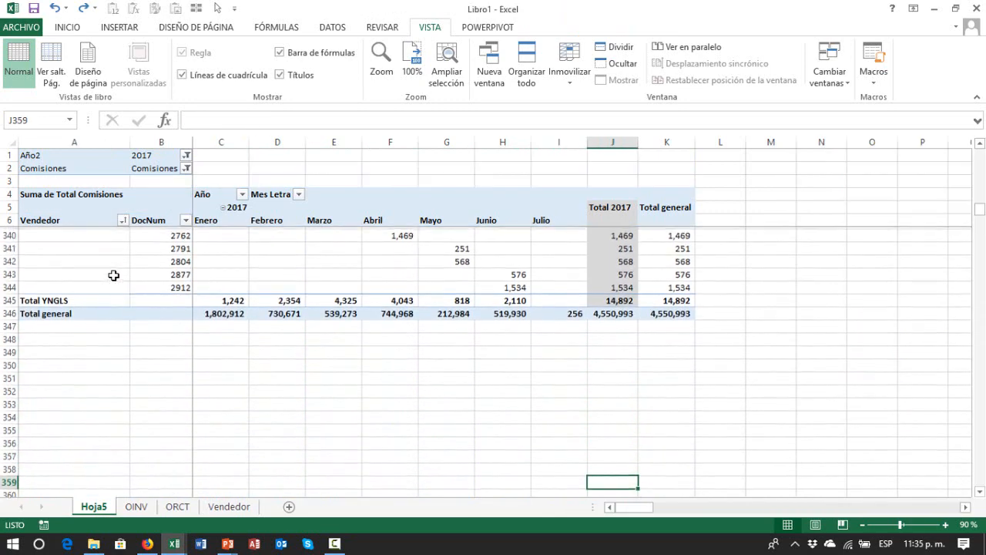
key(Up)
key(Up)
key(Up)
key(Up)
key(Up)
key(Up)
key(Up)
key(Up)
key(Up)
key(Up)
key(Up)
key(Up)
key(Up)
key(Up)
key(Up)
key(Up)
- Go back to the start of the pivot table and select the Año2 filter label in cell A1
key(ctrl+Up)
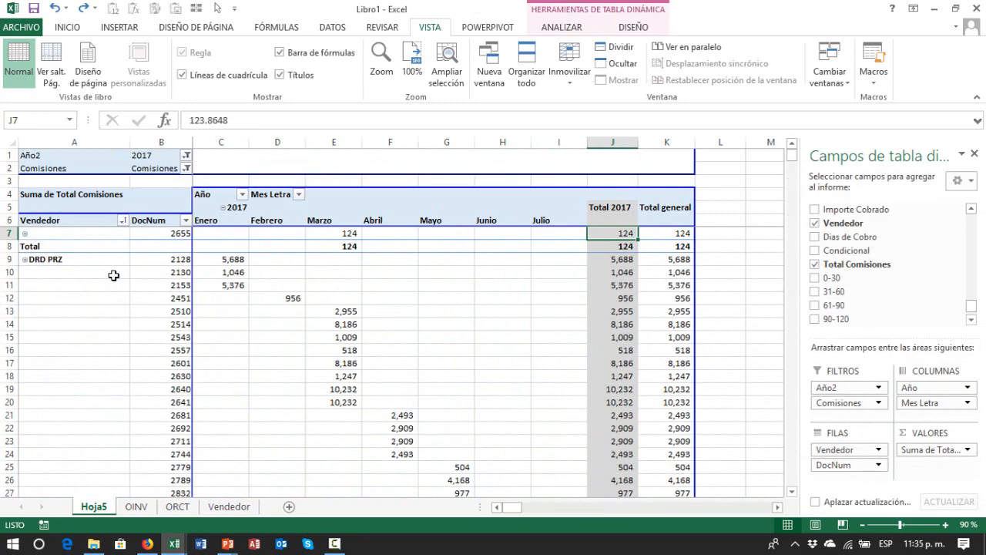
key(Up)
key(Up)
key(ctrl+Left)
key(Left)
key(Left)
key(Right)
key(Right)
key(Left)
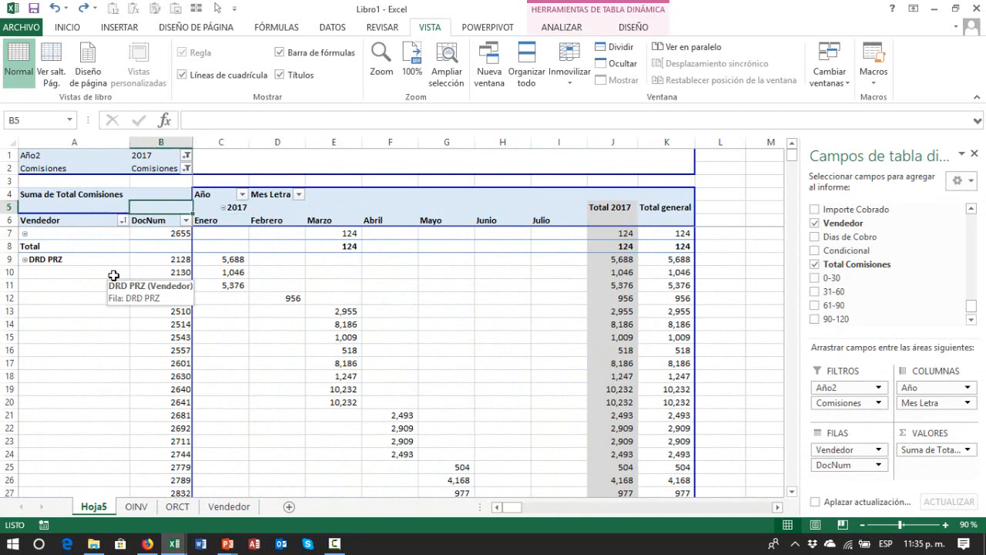
key(Down)
key(Left)
key(ctrl+Up)
key(ctrl+Up)
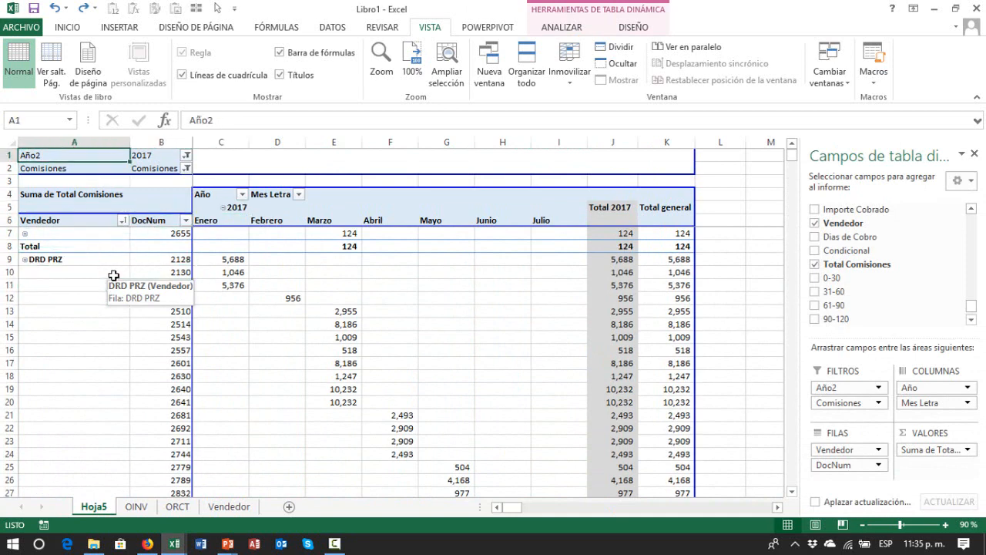
- Collapse the entire Vendedor field so the pivot table shows one row per seller without its documents
key(Down)
key(Down)
key(Down)
key(Down)
key(Down)
key(Down)
key(Down)
key(Down)
key(Down)
key(Down)
key(Down)
key(Down)
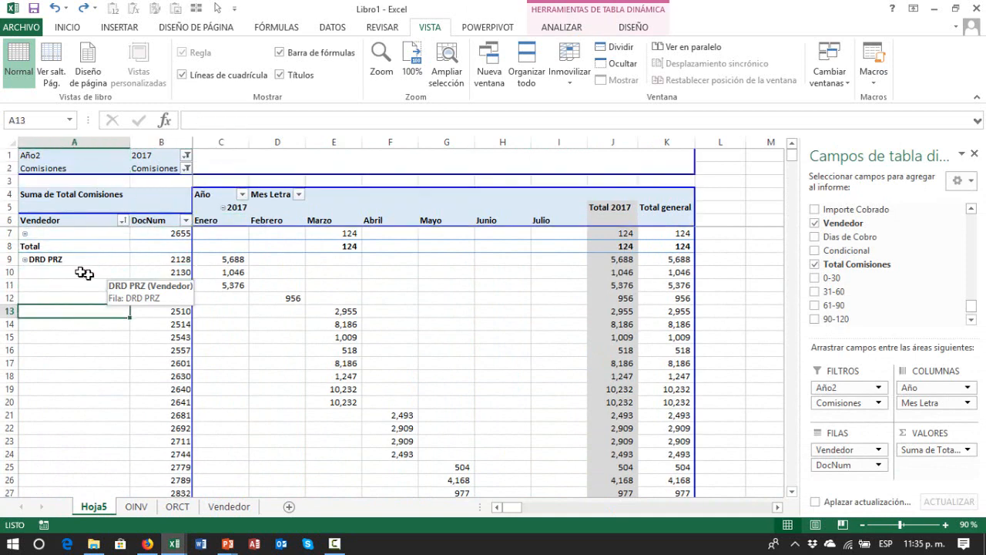
click(50, 276)
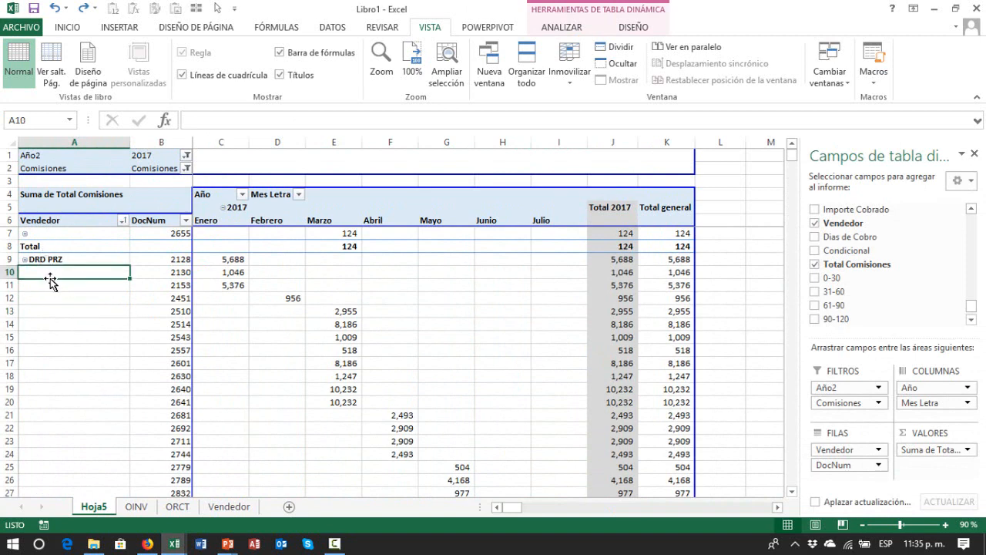
right_click(46, 274)
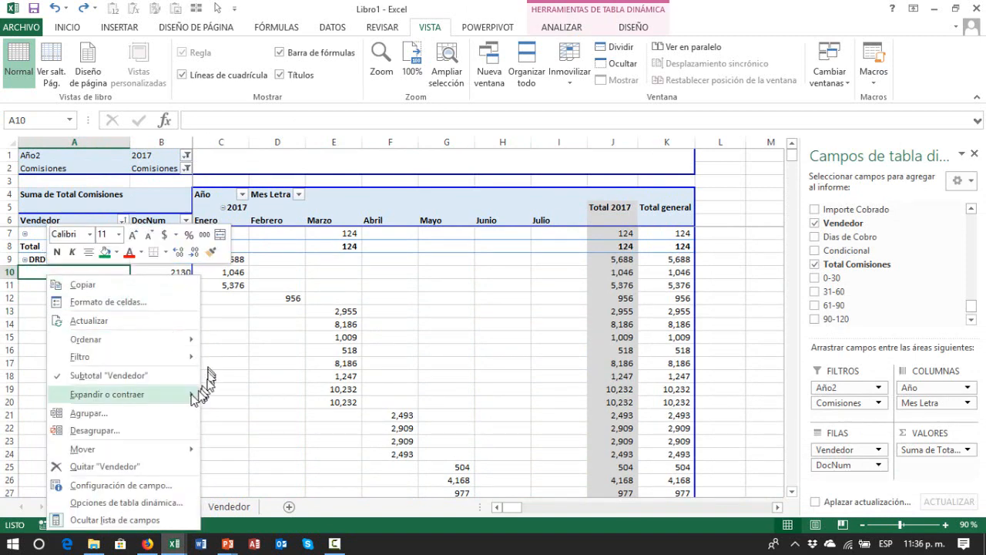
mouse_move(161, 396)
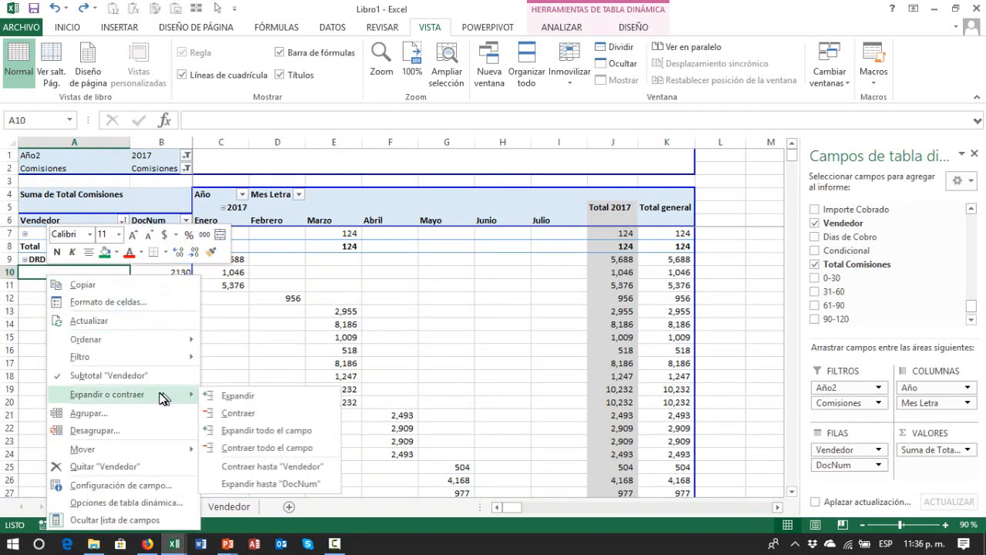
click(281, 448)
click(299, 337)
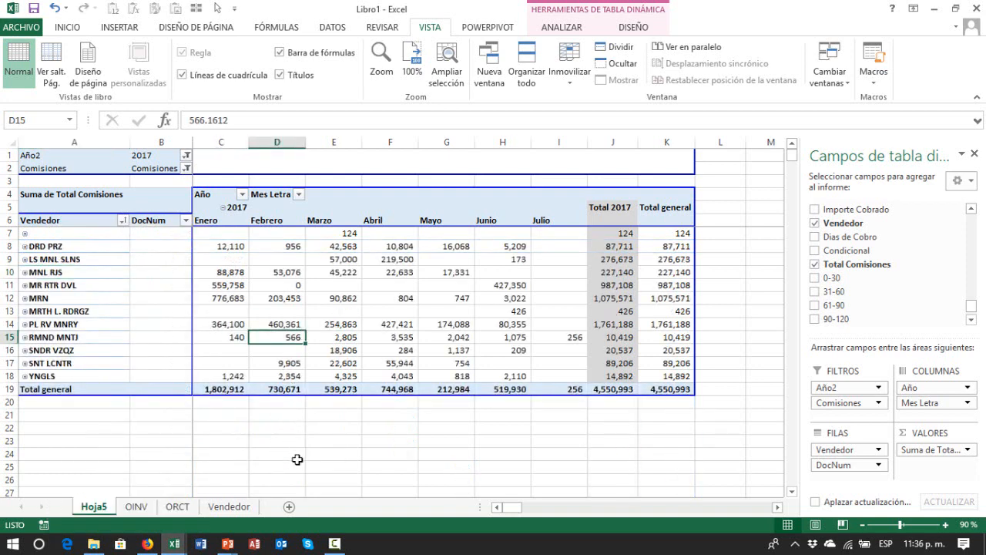
- Look over the report filters, the year header and the month headings of the collapsed pivot table
key(Left)
key(Left)
key(Left)
key(Up)
key(ctrl+Up)
key(ctrl+Up)
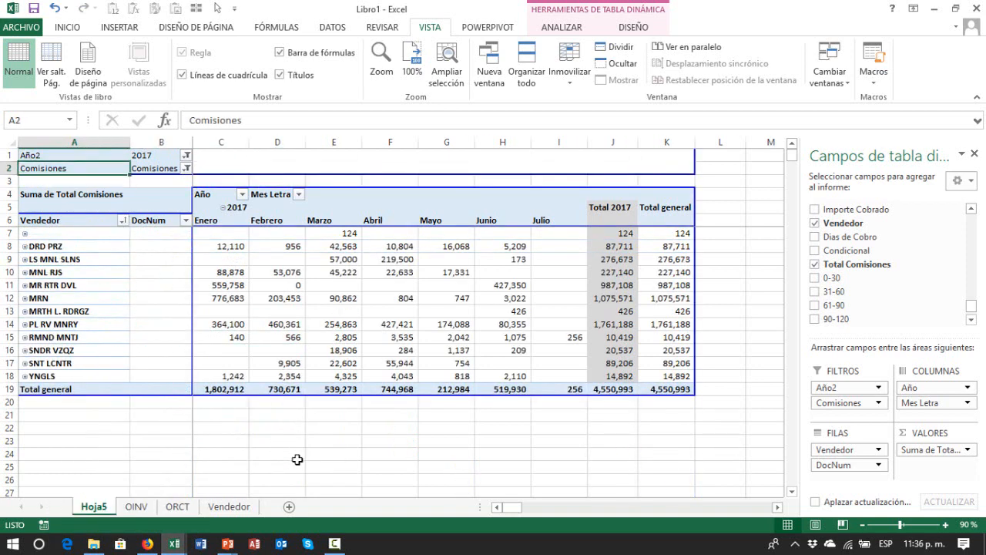
key(Down)
key(Right)
key(Down)
key(Right)
key(Right)
key(Down)
key(Right)
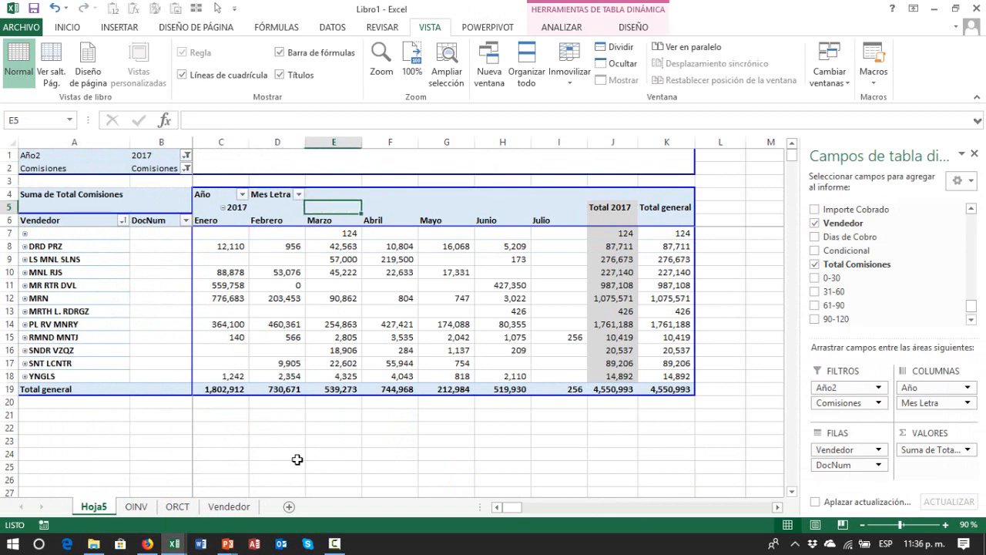
key(Down)
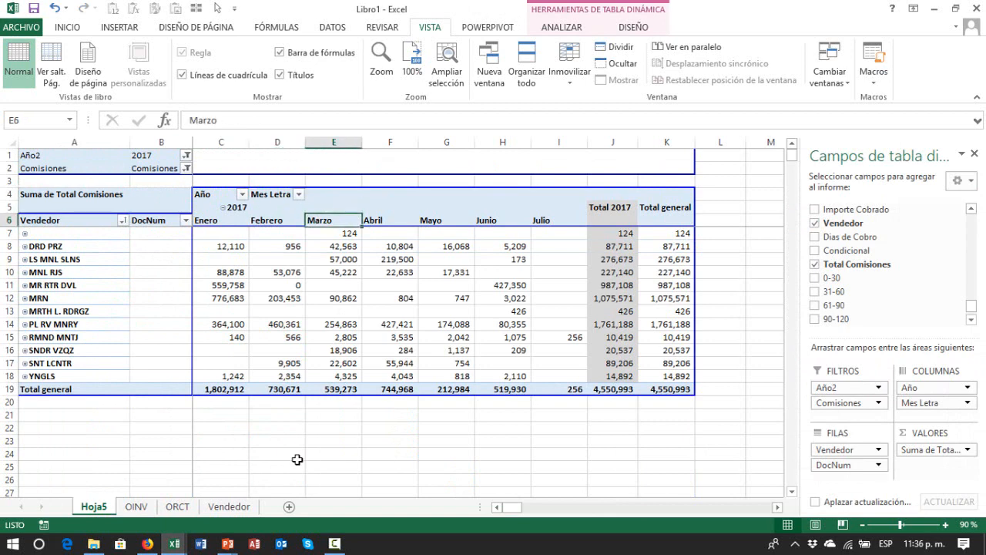
- Include 2016 together with 2017 in the Año2 report filter
click(185, 156)
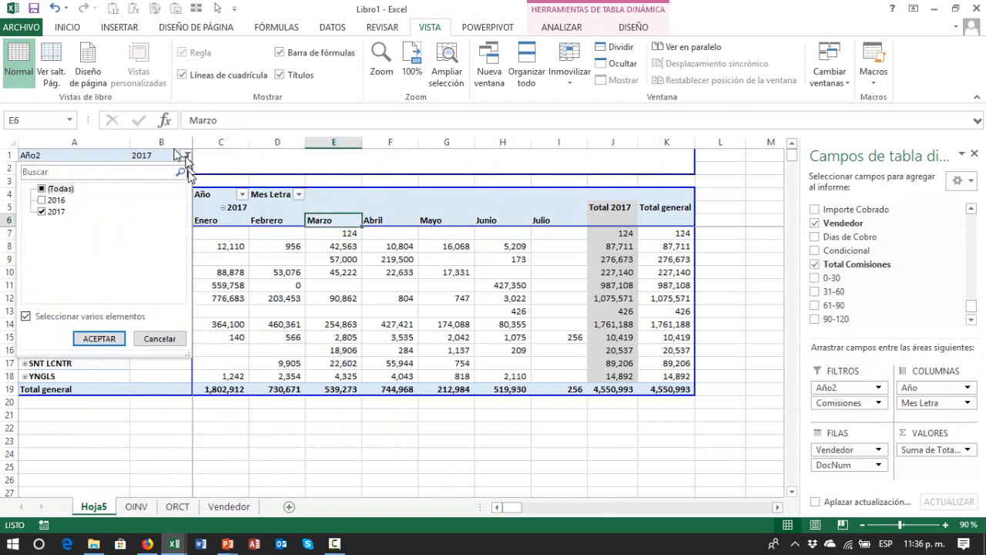
click(42, 200)
click(99, 338)
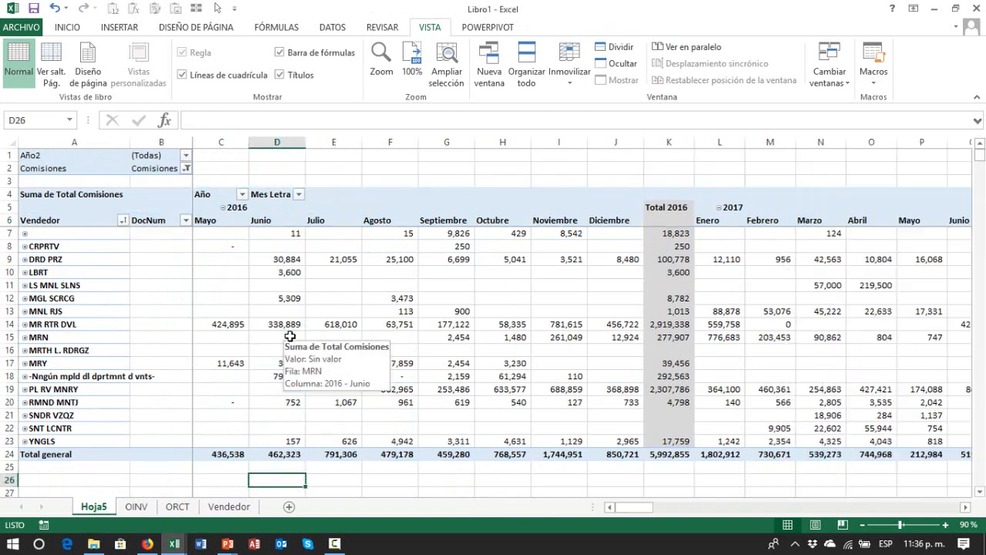
- Compare the monthly commissions of 2016 and 2017 across the columns, including both year totals and the Total general column
key(Down)
key(Right)
key(Right)
key(Right)
key(Right)
key(Right)
key(Right)
key(Right)
key(Right)
key(Right)
key(Right)
key(Right)
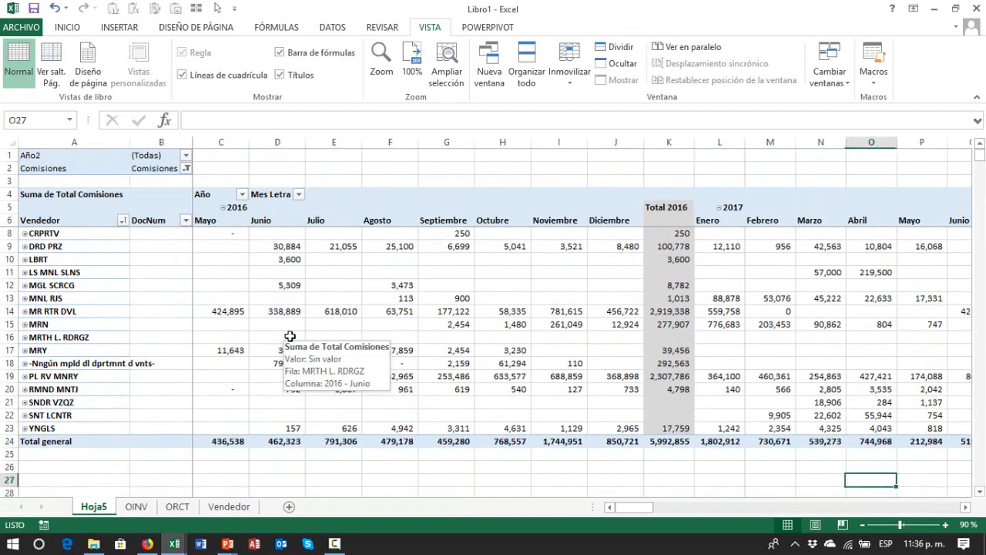
key(Right)
key(Right)
key(Right)
key(Right)
key(Right)
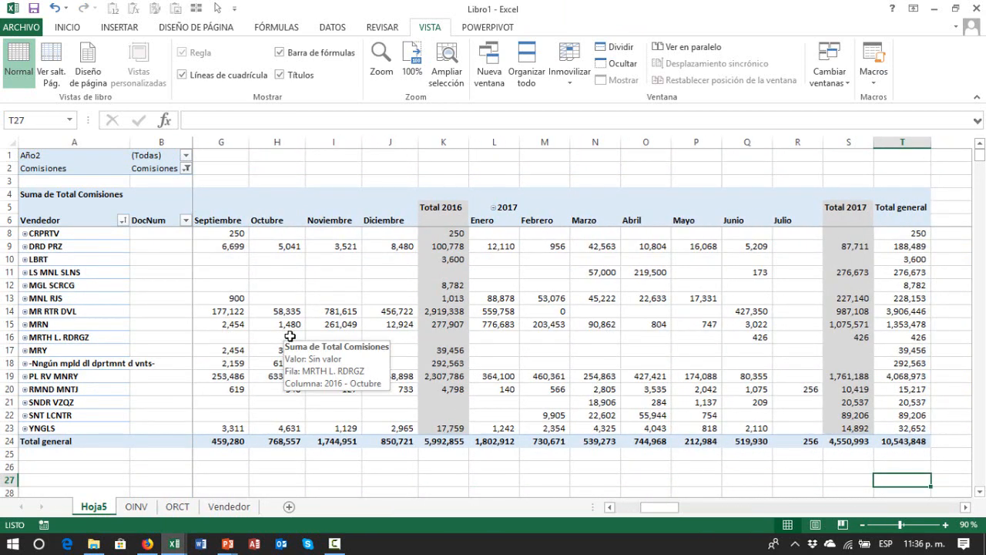
key(Left)
key(Left)
key(Left)
key(Left)
key(Left)
key(Left)
key(Left)
key(Left)
key(Left)
key(Left)
key(Left)
key(Left)
key(Left)
key(Left)
key(Left)
key(Left)
key(Left)
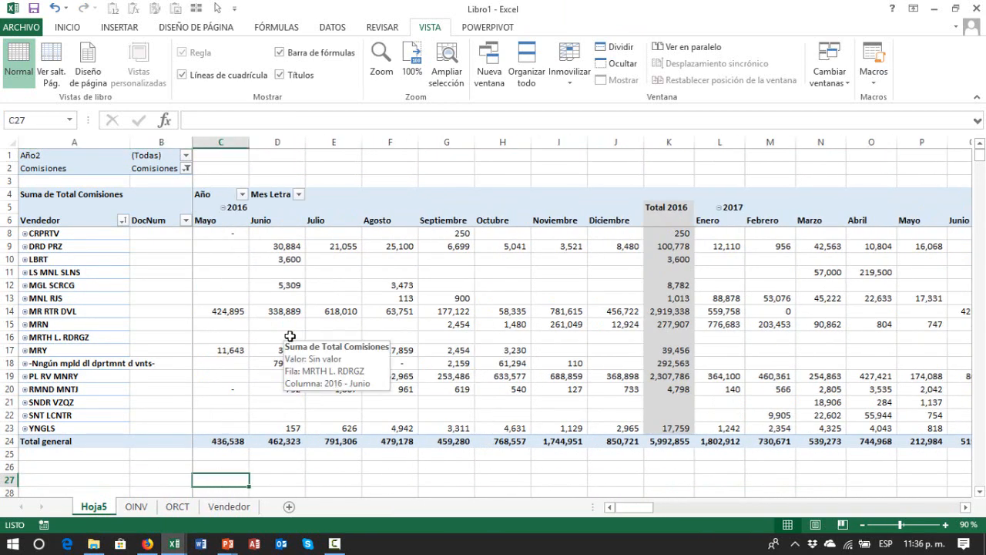
key(Up)
key(Right)
key(Right)
key(Right)
key(Right)
key(Right)
key(Right)
key(Right)
key(Right)
key(Right)
key(Right)
key(Right)
key(Right)
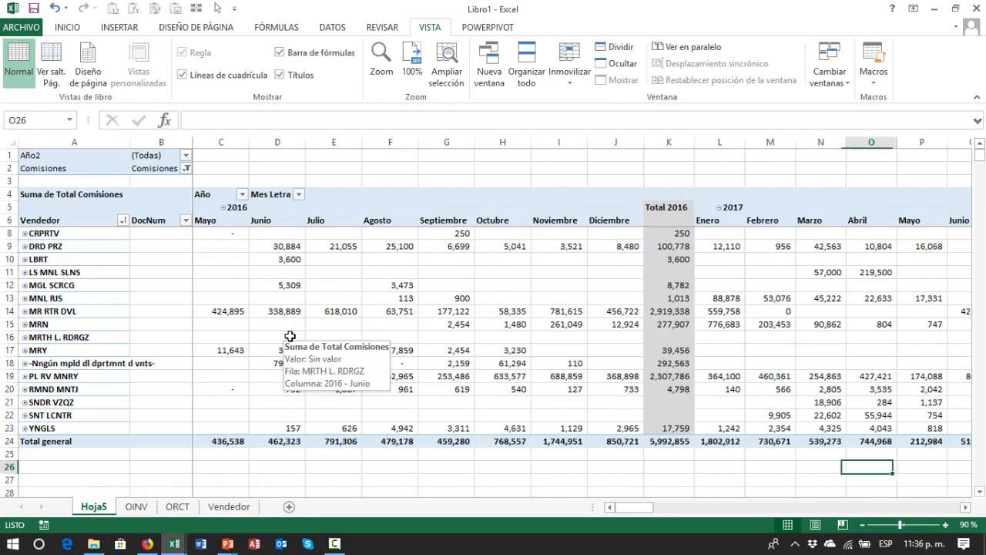
key(Right)
key(Right)
key(Right)
key(Right)
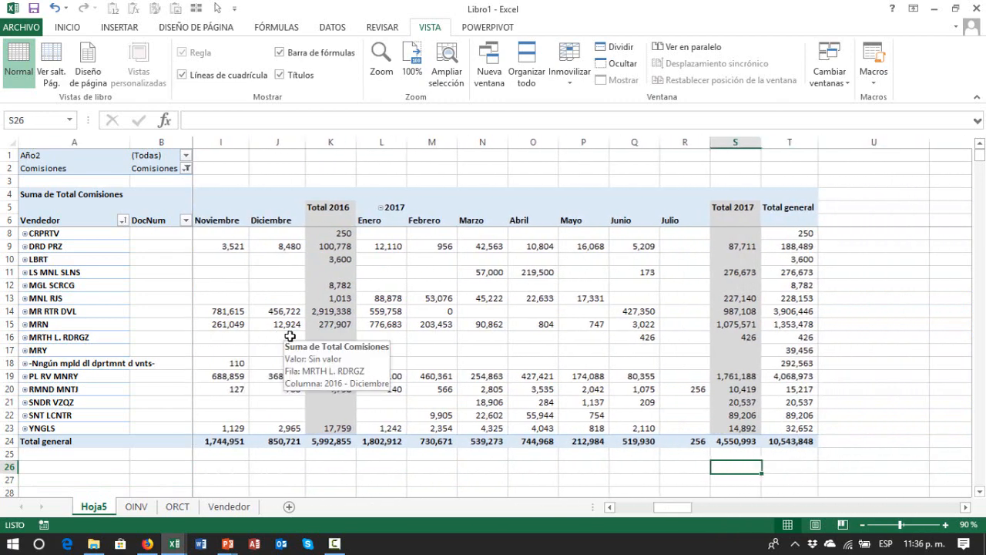
- Examine the two-year report from its header rows back to the seller column and below the Total general row
key(Up)
key(Up)
key(Up)
key(Up)
key(Up)
key(Up)
key(Up)
key(Up)
key(Up)
key(Up)
key(Up)
key(Up)
key(Up)
key(Up)
key(Up)
key(Up)
key(Up)
key(Up)
key(Up)
key(Up)
key(Left)
key(Left)
key(Left)
key(Left)
key(Left)
key(Left)
key(Left)
key(Left)
key(Left)
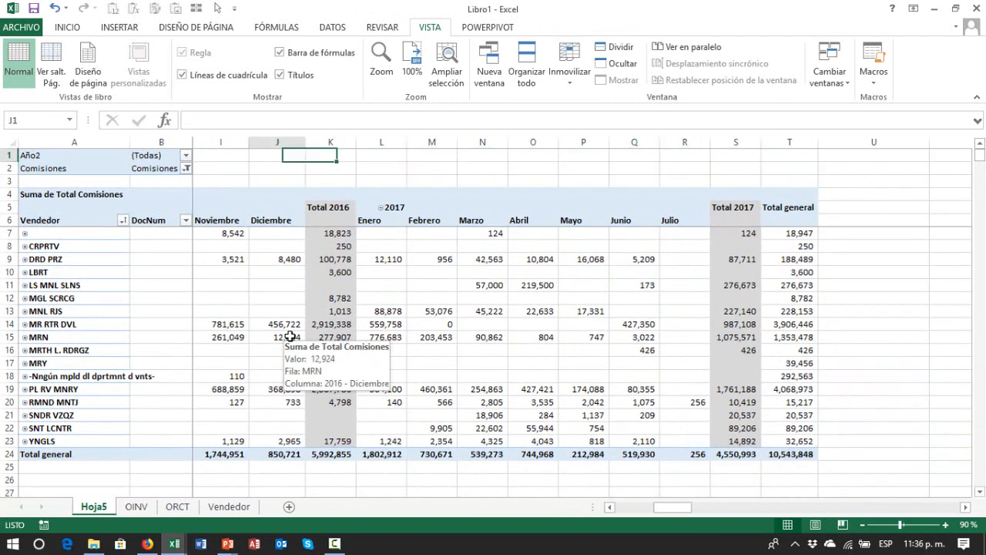
key(Left)
key(Left)
key(Left)
key(Left)
key(Left)
key(Left)
key(Left)
key(Left)
key(Down)
key(Down)
key(Down)
key(Down)
key(Down)
key(Down)
key(Down)
key(Down)
key(Down)
key(Down)
key(Down)
key(Down)
key(Down)
key(Down)
key(Down)
key(Down)
key(Down)
key(Down)
key(Down)
key(Down)
key(Left)
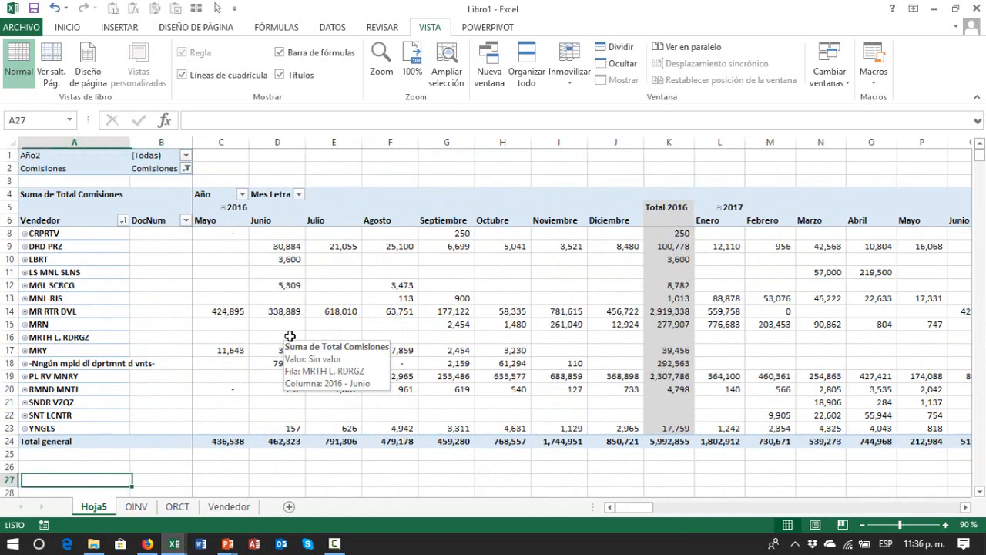
key(Right)
key(Left)
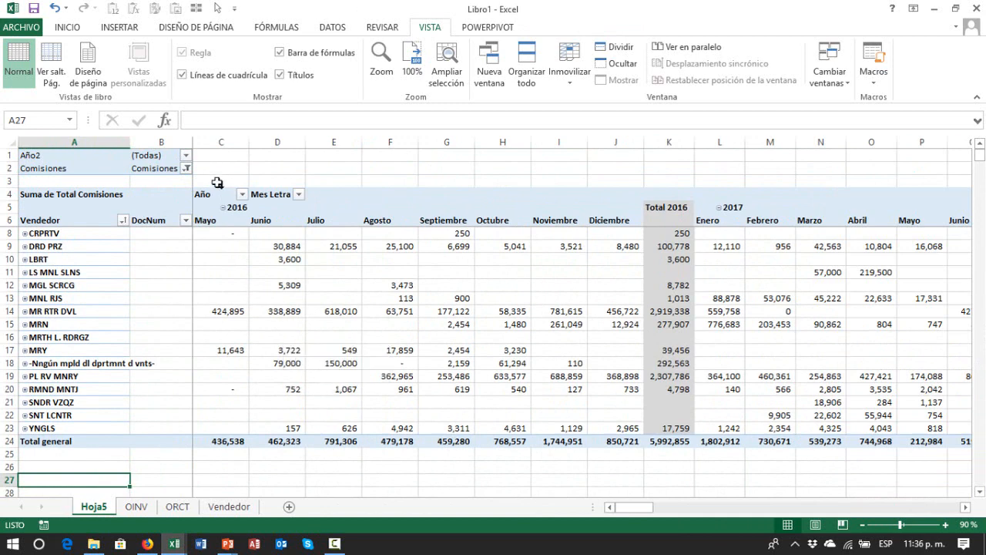
- Exclude 2016 from the Año2 report filter so that only 2017 is included
click(185, 156)
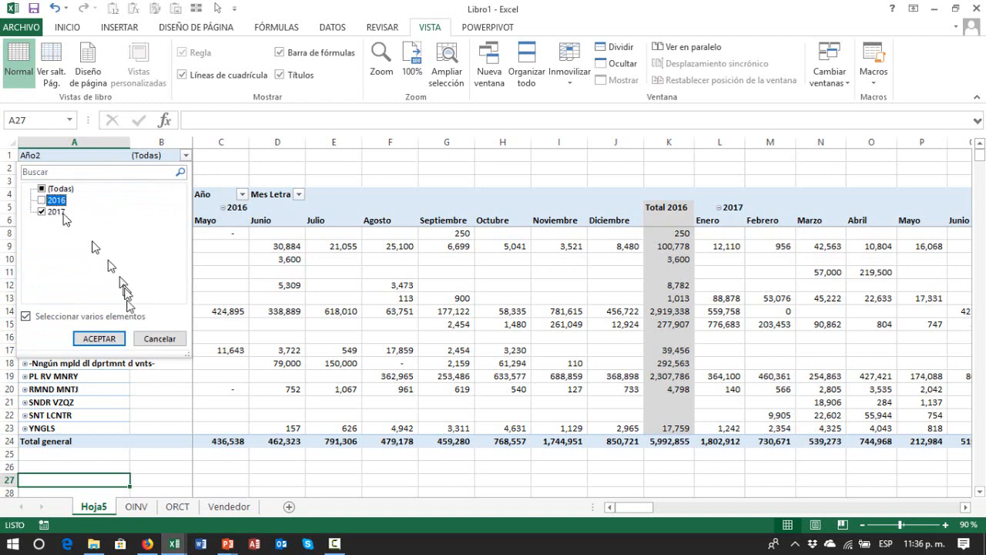
click(99, 338)
click(337, 429)
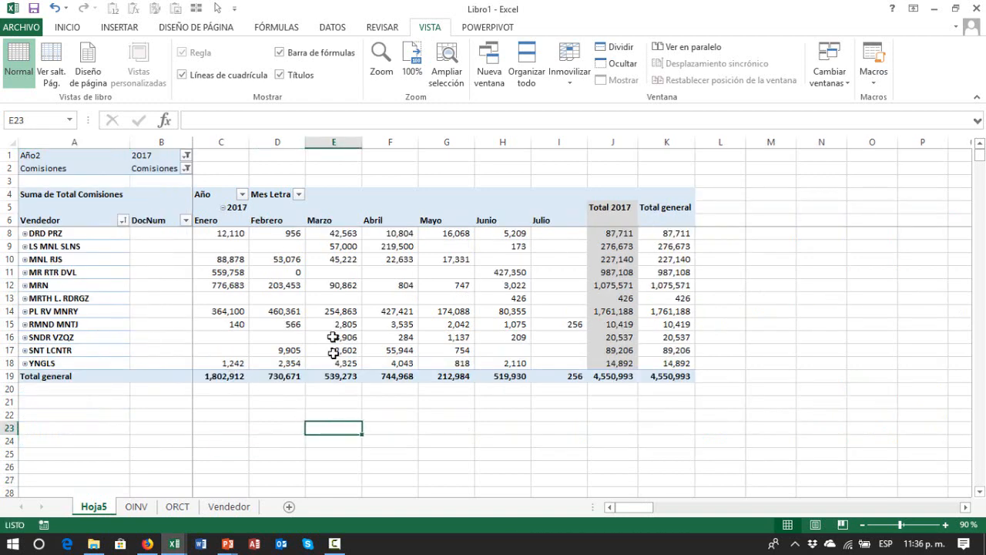
- Start inserting a pivot chart based on the 2017 commissions pivot table and examine the 3D column preview
click(117, 28)
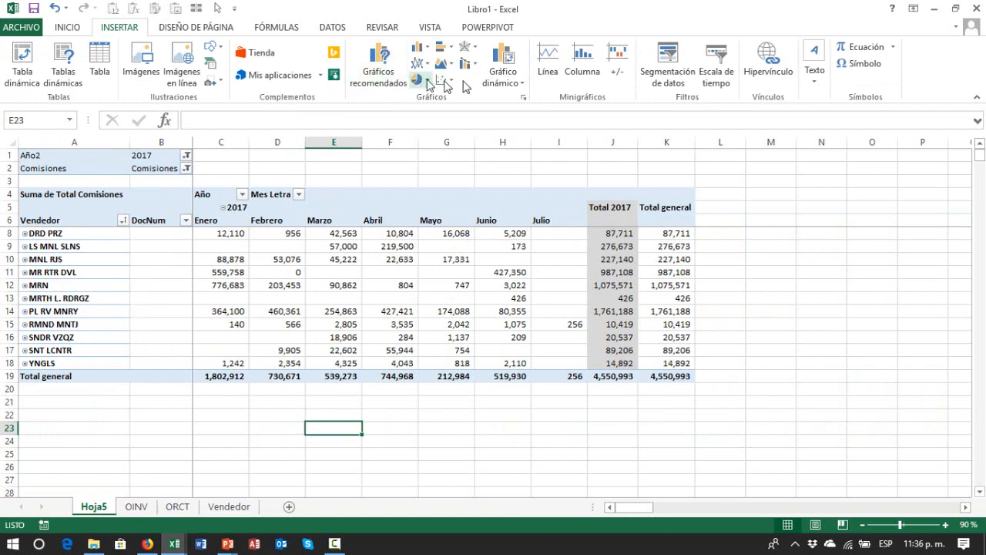
click(505, 89)
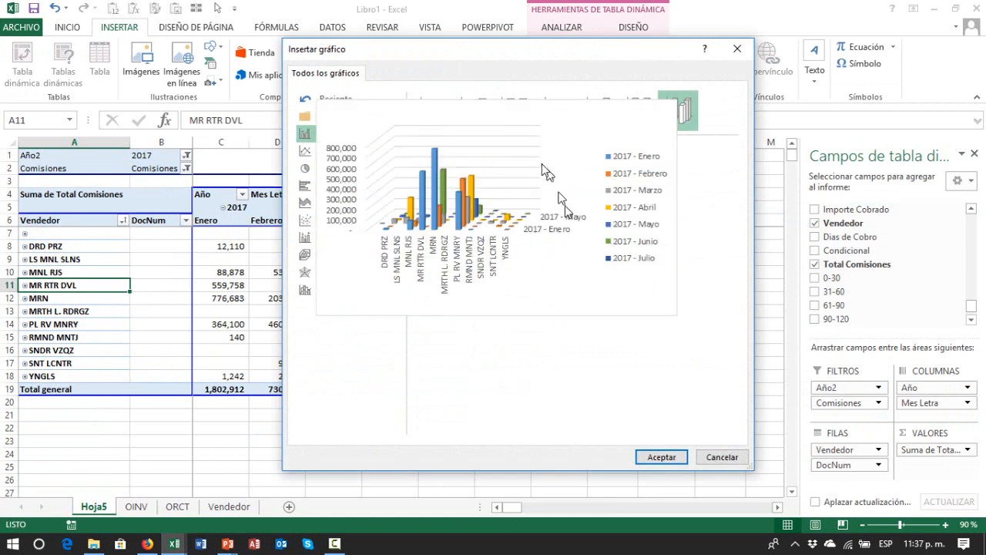
mouse_move(553, 226)
- Preview the clustered, stacked, 100% stacked, 3D clustered and 3D stacked column variants for the pivot chart
click(435, 114)
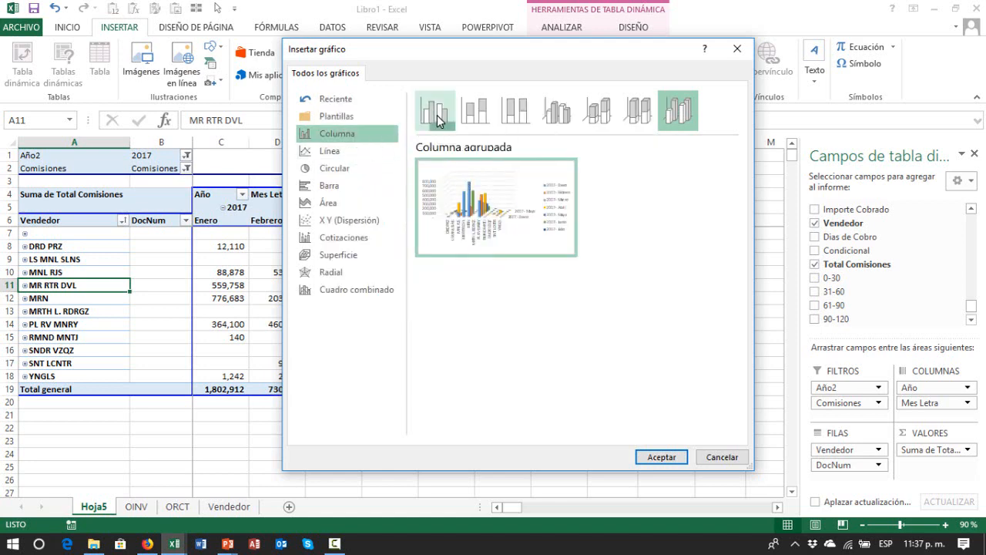
mouse_move(478, 212)
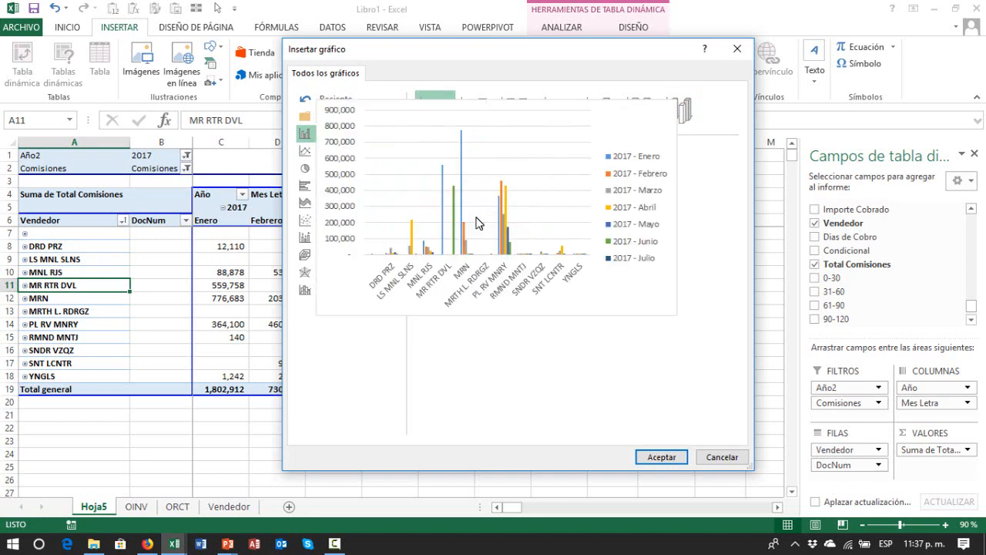
click(477, 108)
mouse_move(513, 218)
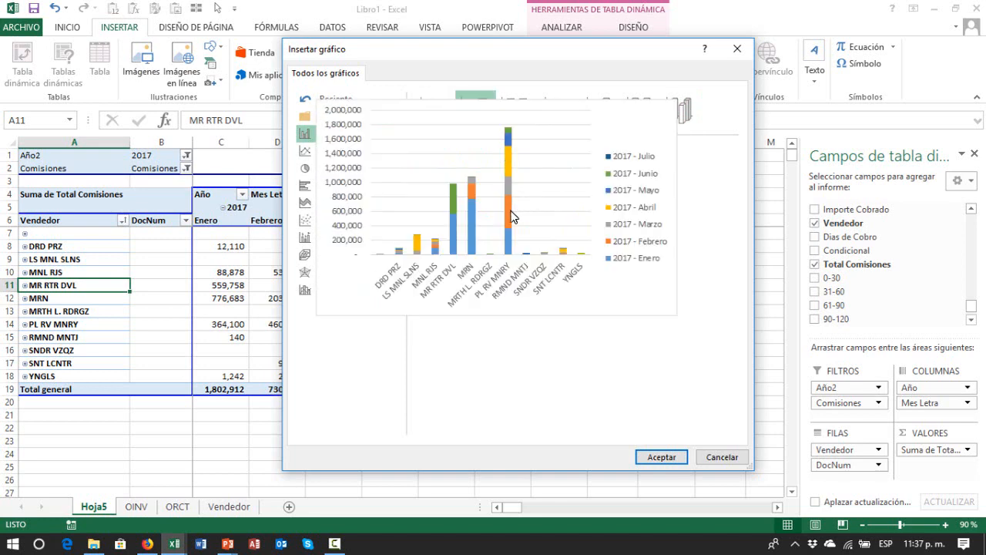
click(516, 108)
mouse_move(501, 195)
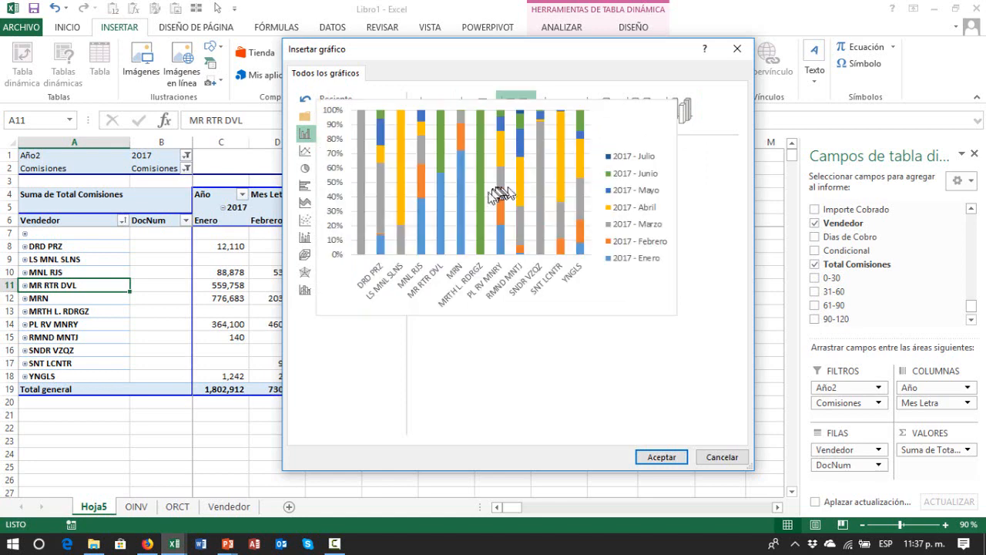
click(554, 107)
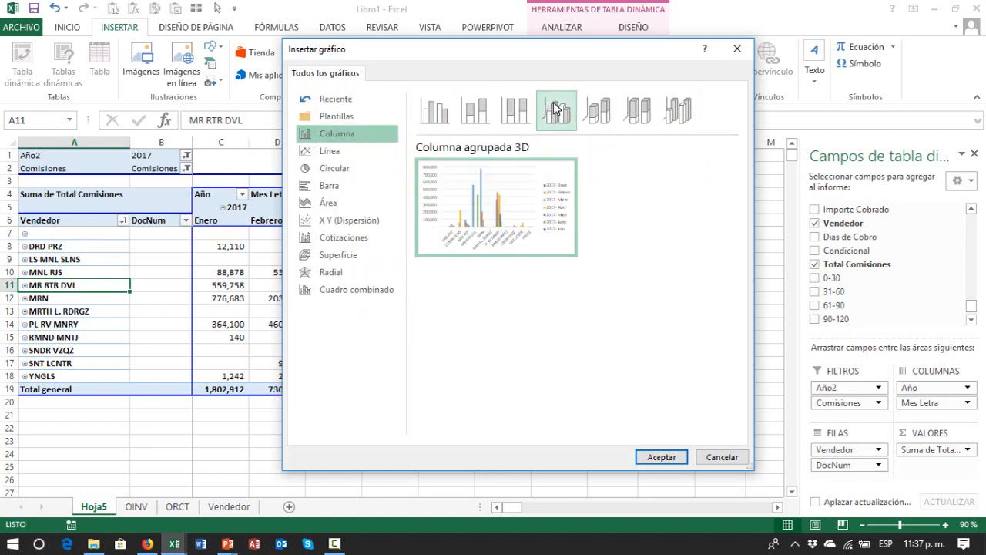
mouse_move(508, 211)
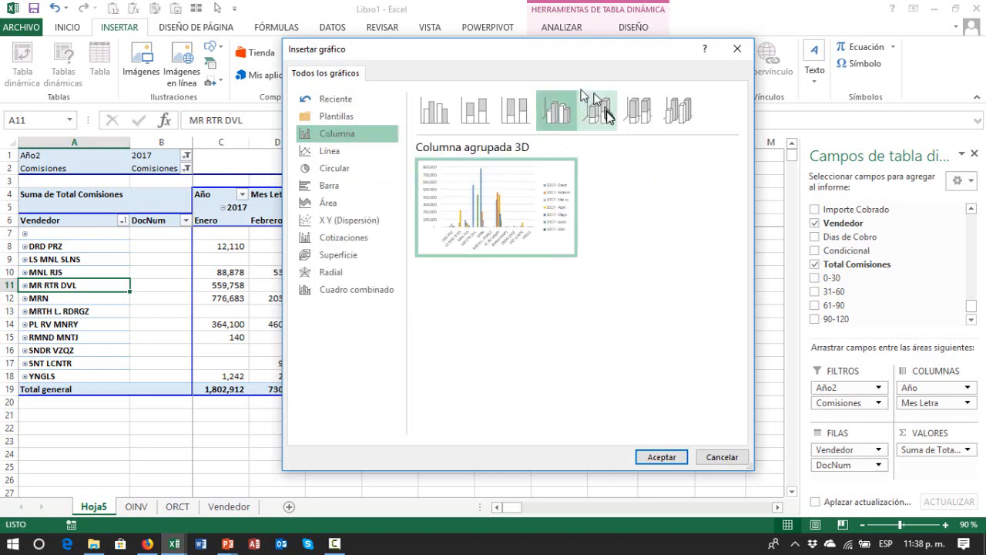
click(604, 113)
mouse_move(559, 179)
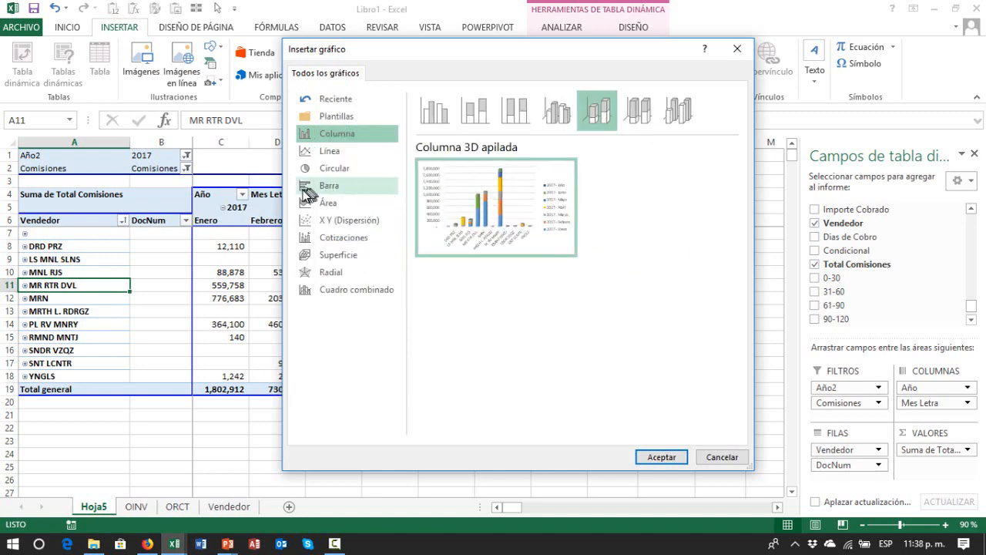
- Preview the bar chart variants, including clustered, stacked, 3D stacked and 3D clustered bars
click(328, 190)
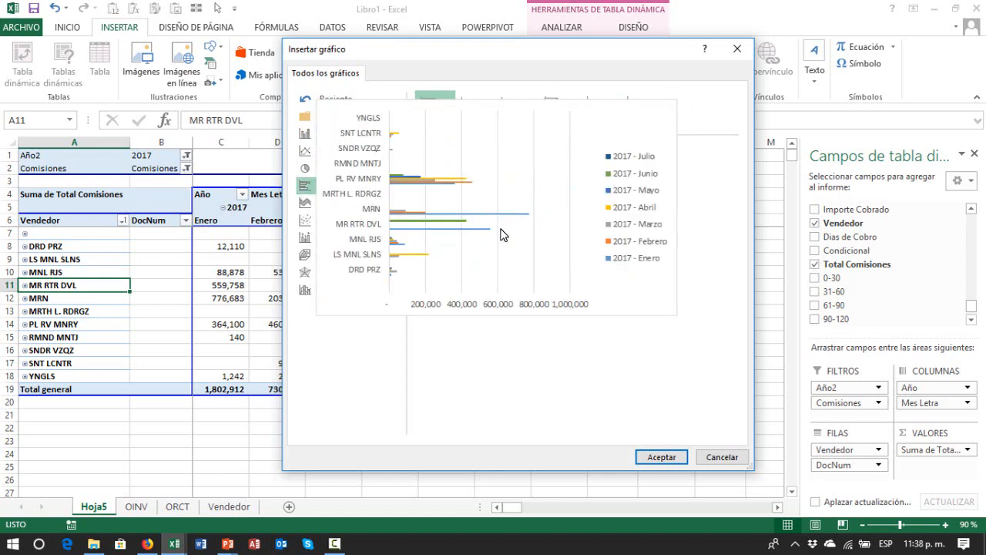
click(482, 108)
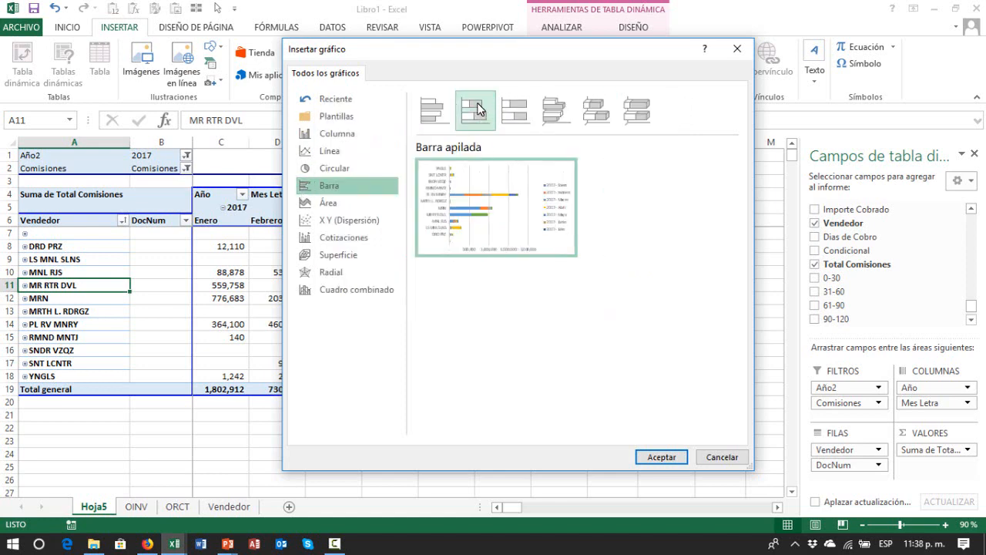
click(626, 108)
click(596, 110)
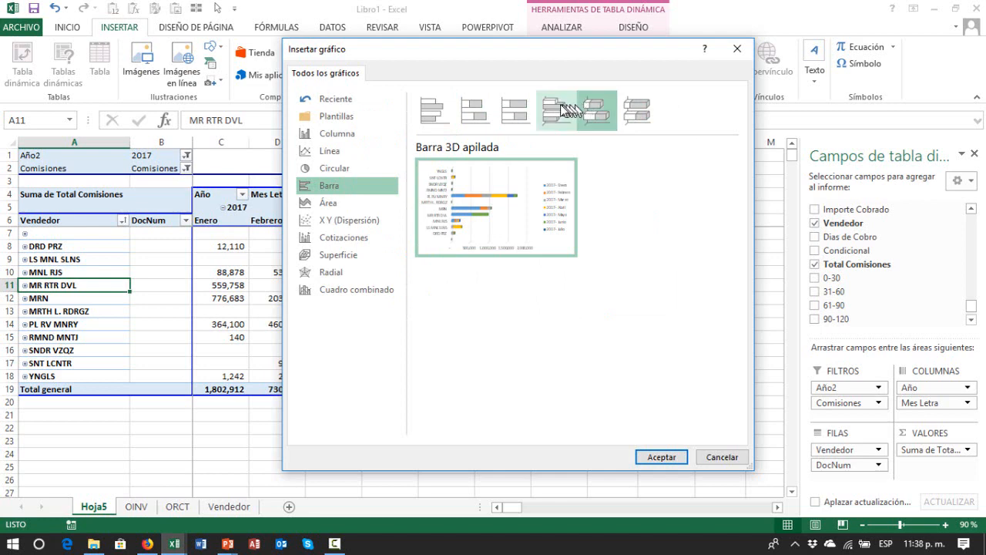
click(555, 110)
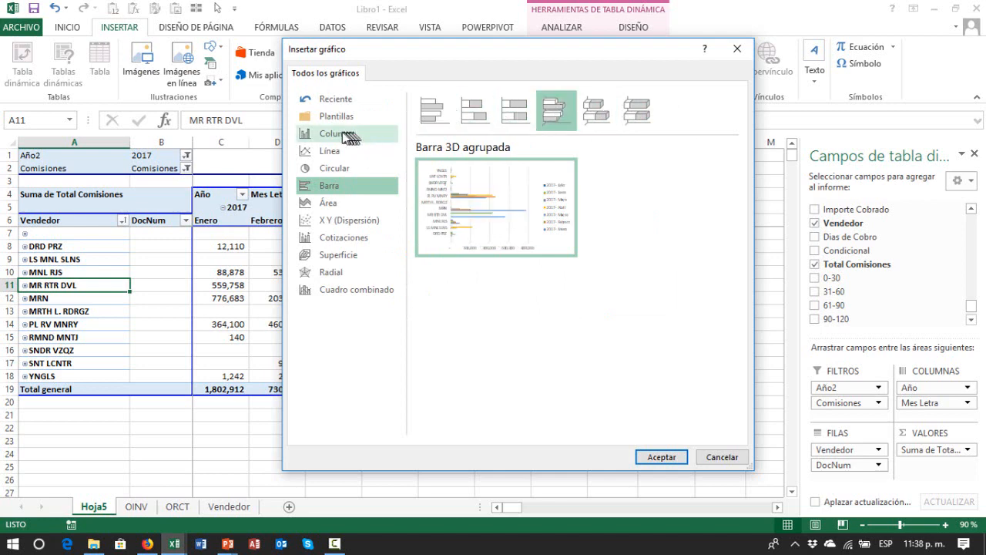
- Preview the flat and 3D pie charts and check several X Y (Dispersión) variants
click(334, 168)
mouse_move(474, 235)
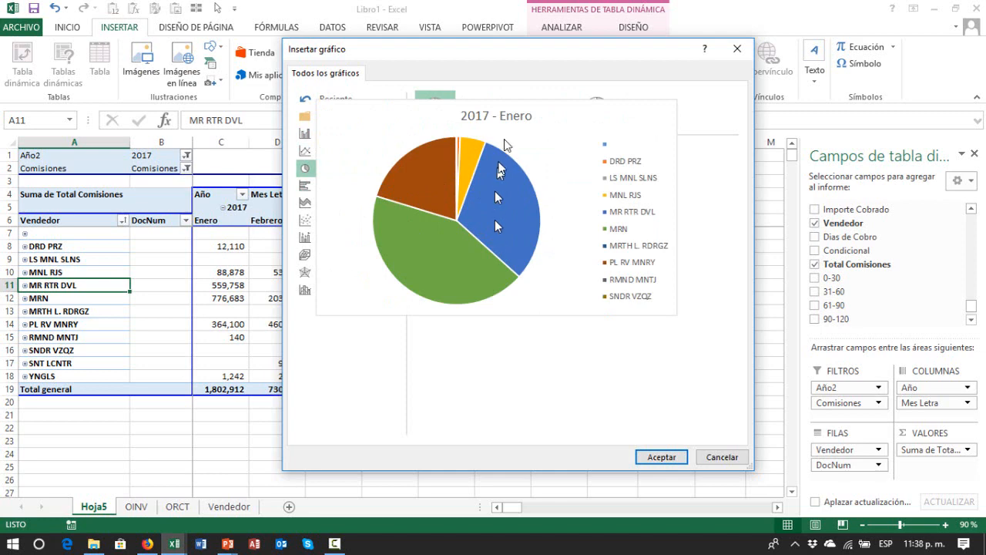
click(482, 111)
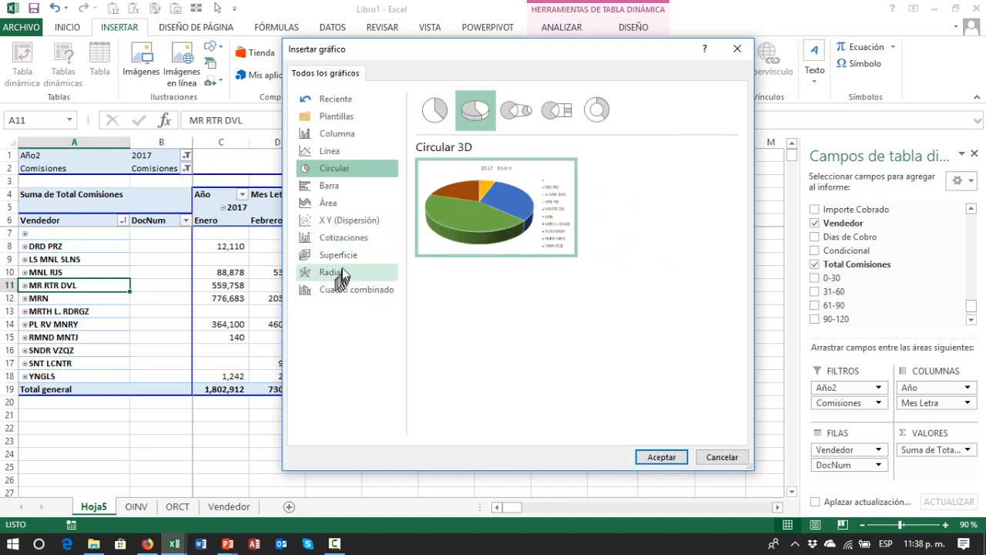
click(331, 219)
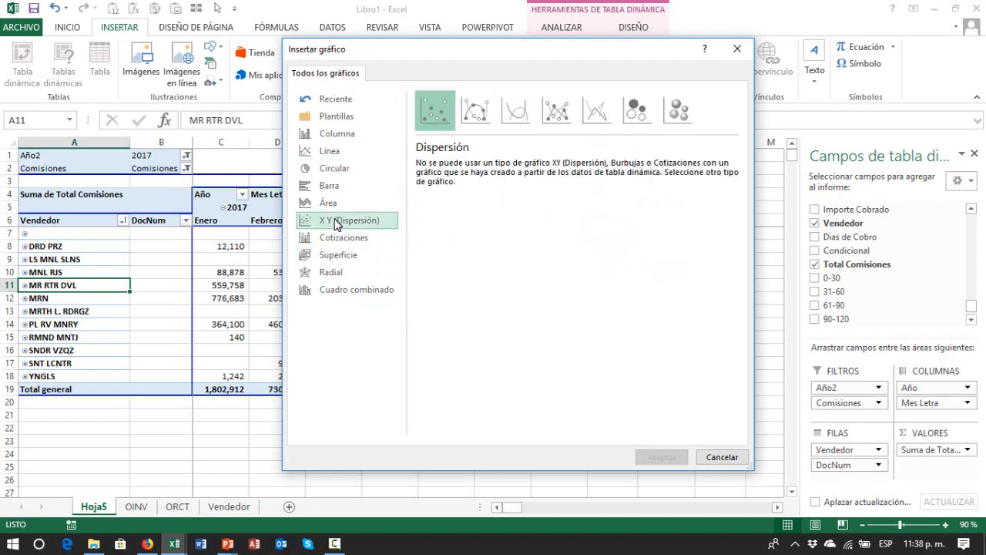
click(475, 114)
click(516, 112)
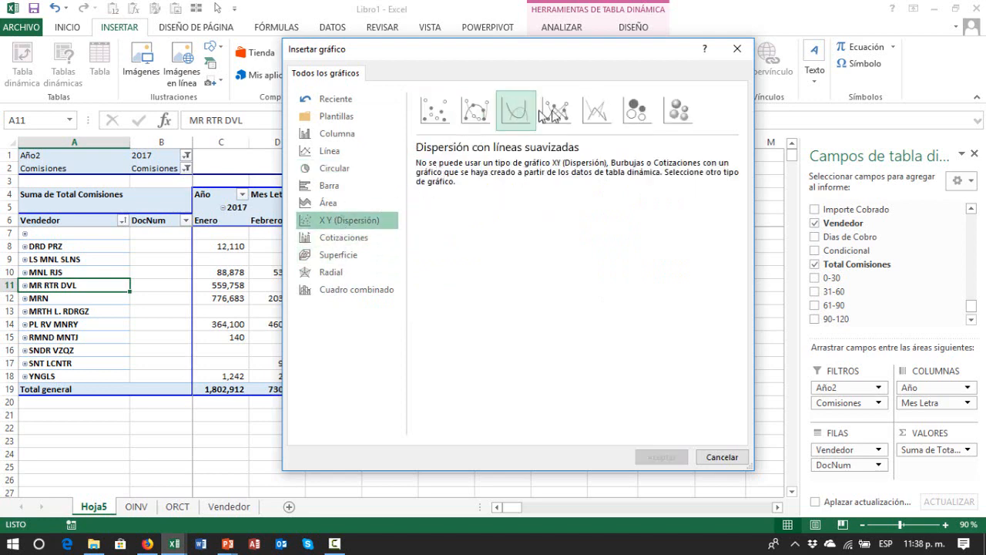
click(556, 112)
- Insert the pivot chart using the Columnas 3D column type
click(316, 135)
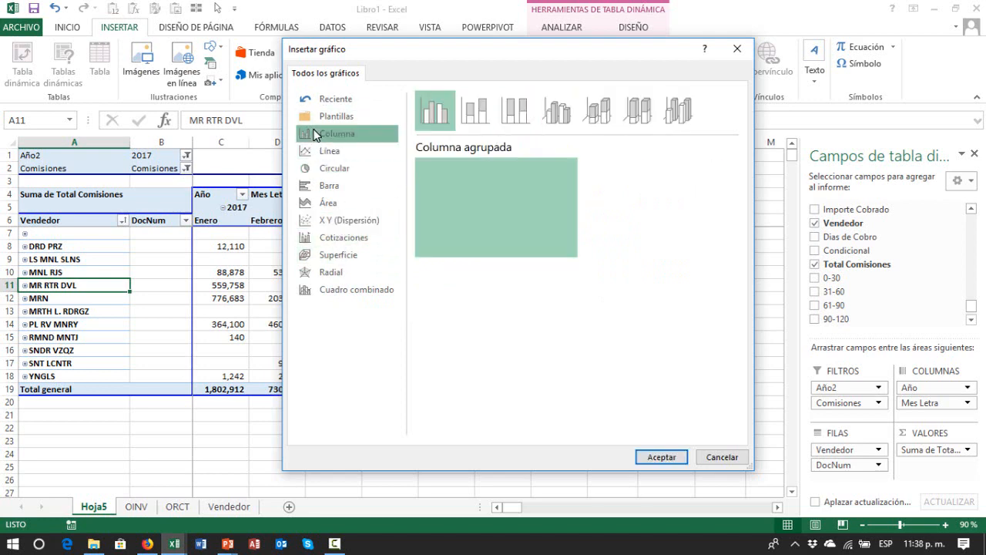
click(679, 111)
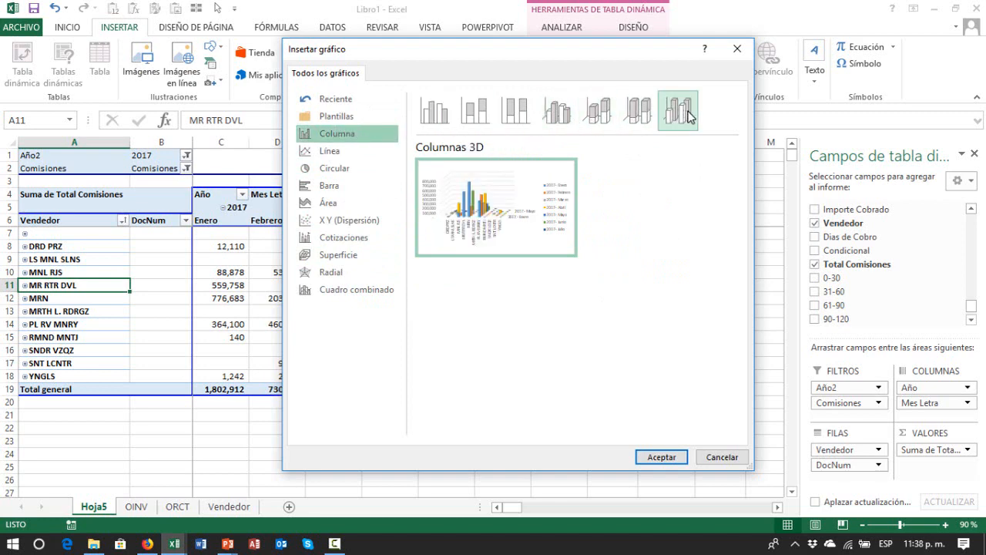
mouse_move(505, 189)
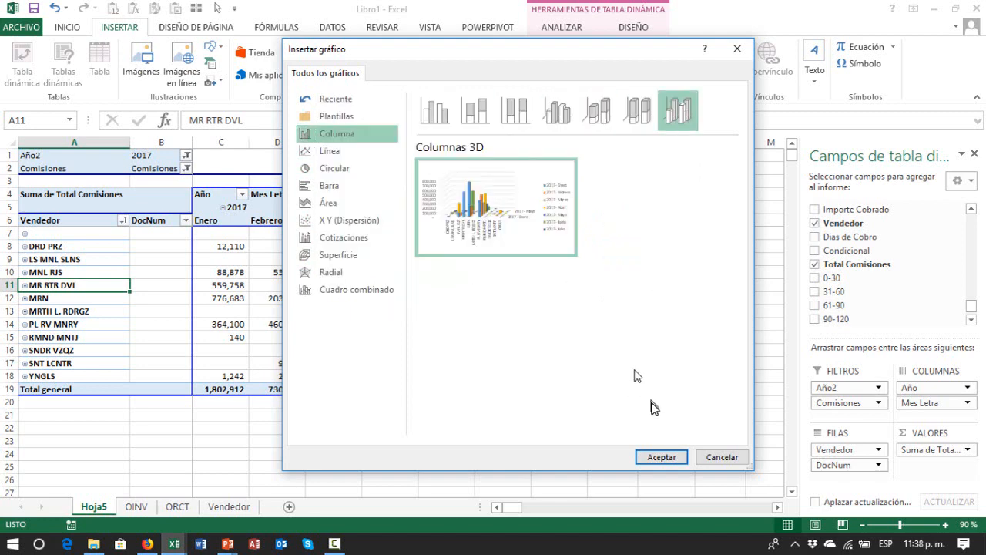
click(657, 459)
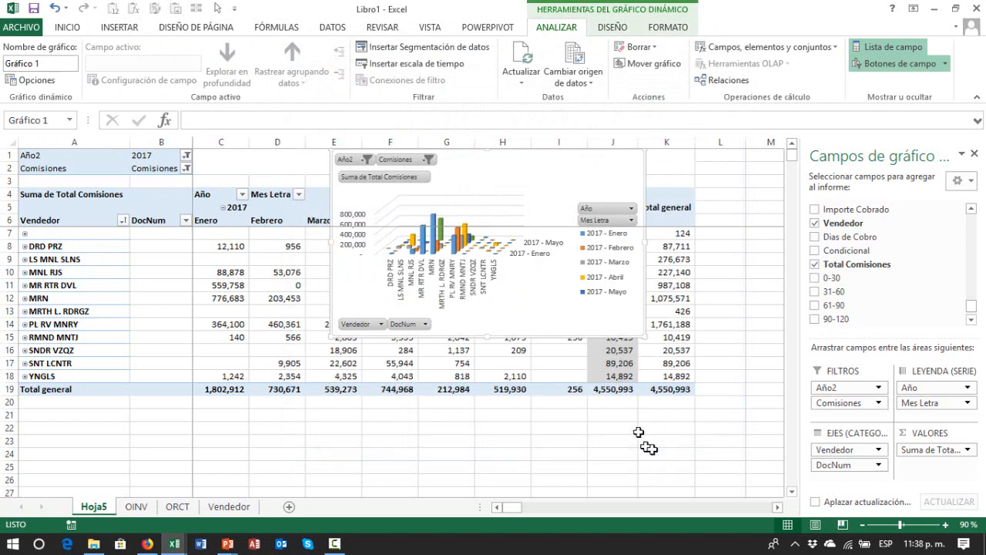
- Move the pivot chart below the pivot table, starting at column C, and enlarge it to reach about column J
click(487, 251)
click(516, 319)
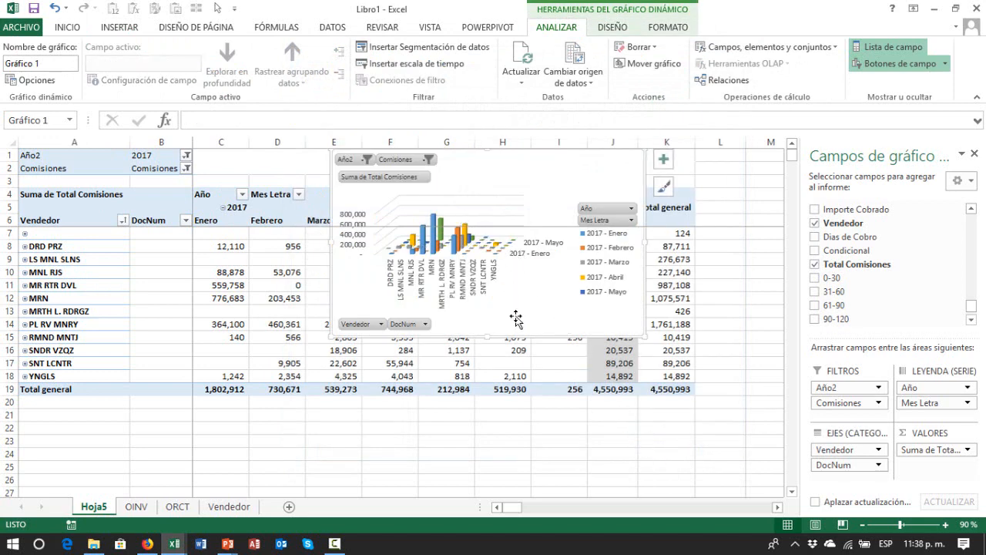
drag(516, 318, 378, 409)
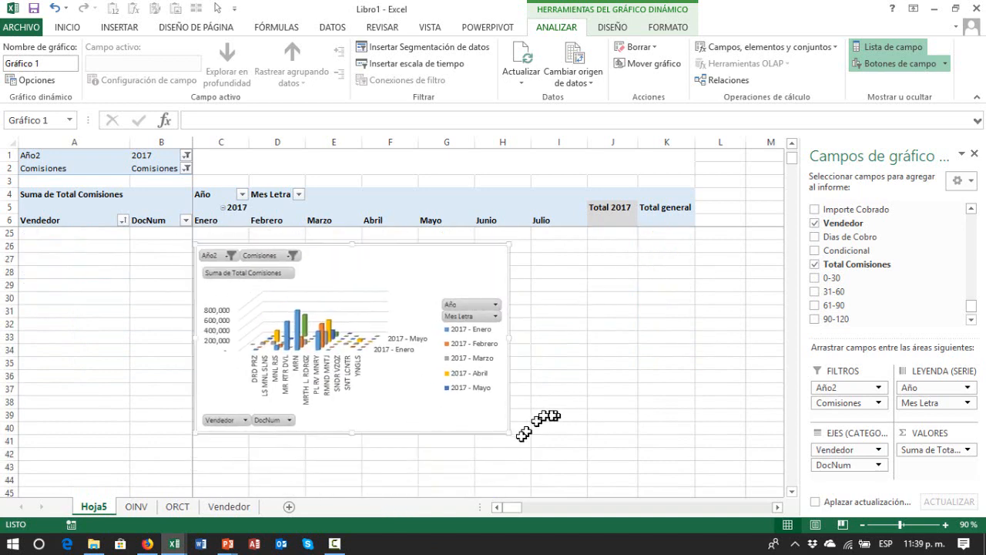
drag(509, 433, 606, 494)
- Examine the enlarged 3D column chart with its seller axis, value scale and month legend
click(652, 365)
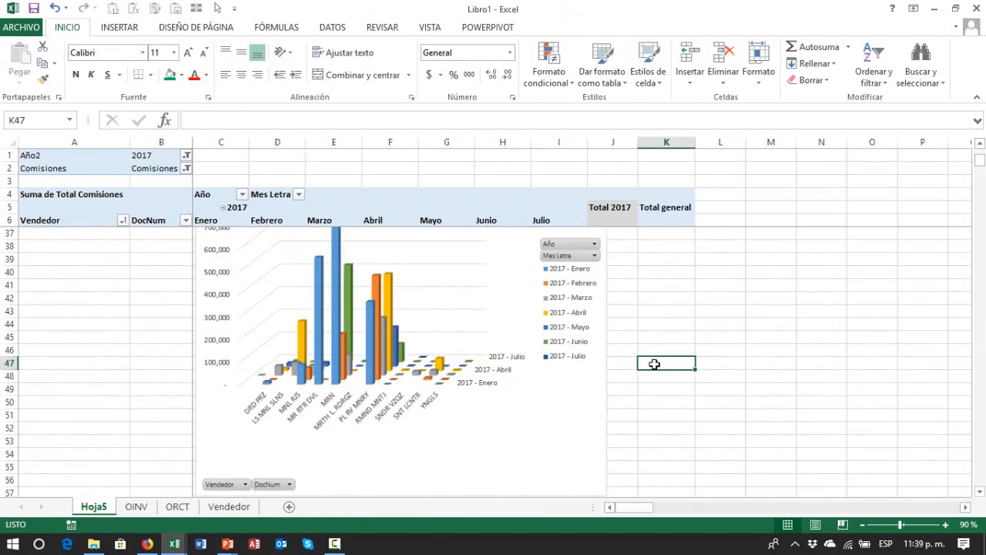
key(Up)
key(Up)
key(Up)
key(Up)
key(Up)
key(Up)
key(Up)
key(Up)
key(Up)
key(Up)
key(Up)
key(Up)
key(Up)
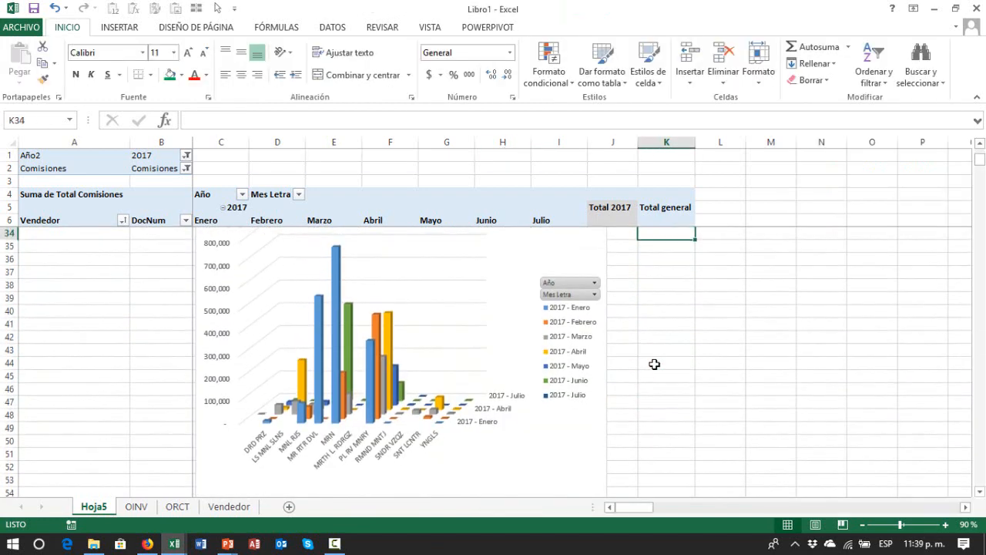
click(599, 422)
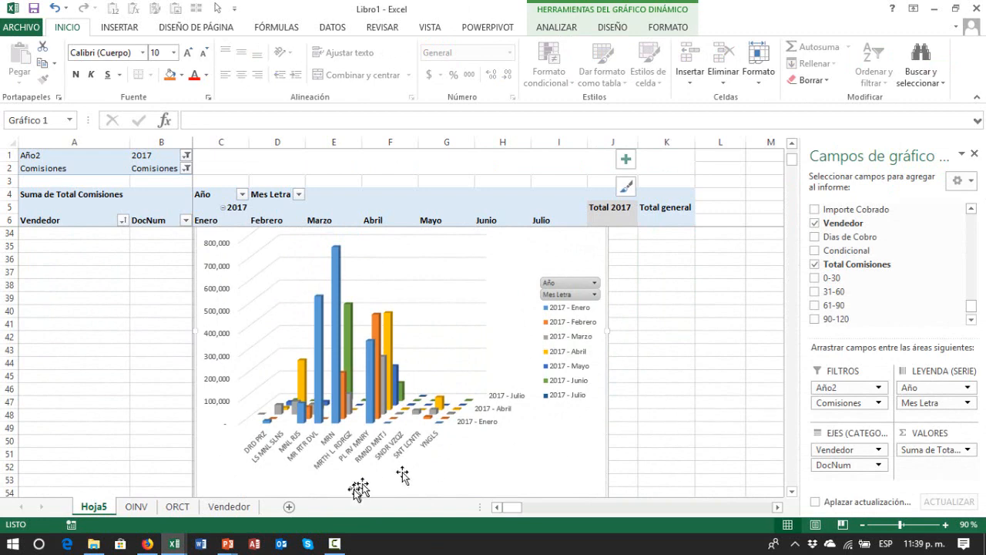
- Add a new worksheet and place it before Hoja5 as the first sheet
click(289, 506)
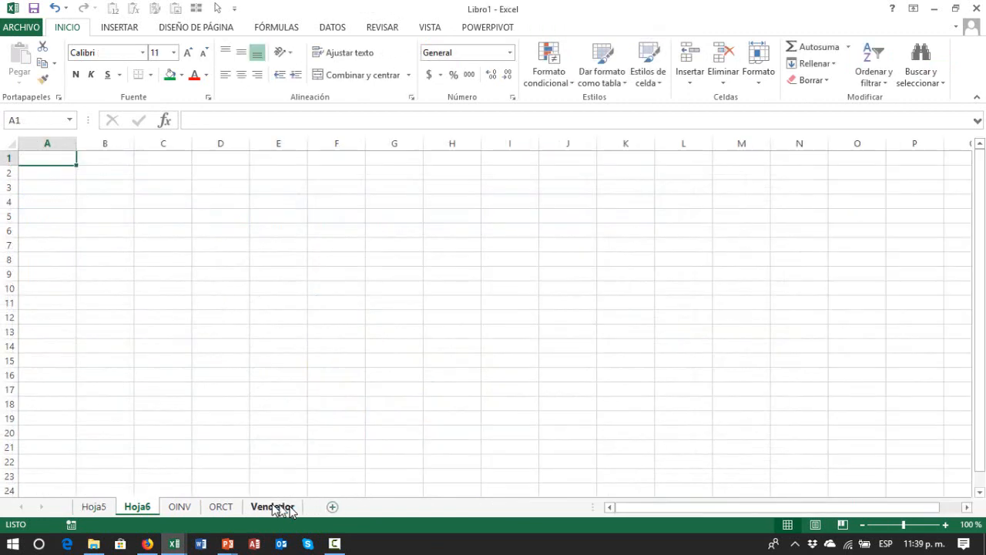
drag(73, 509, 70, 510)
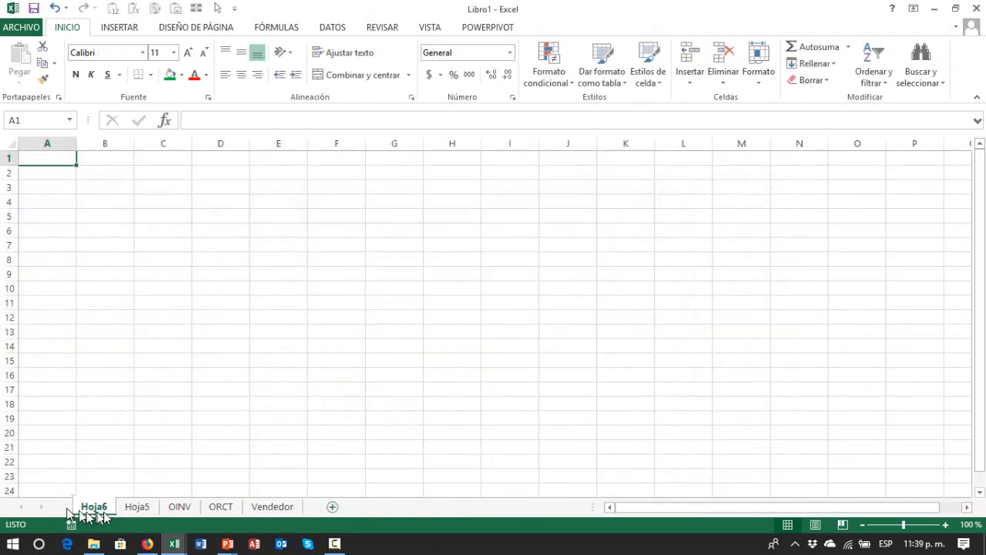
- Rename the Hoja5 sheet as Tabla and the new Hoja6 sheet as Grafico
click(129, 508)
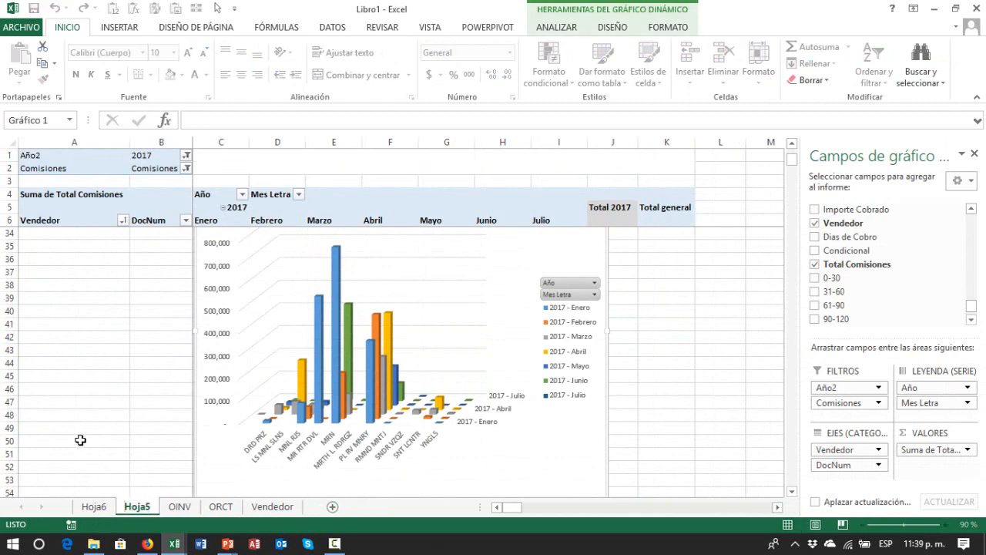
key(BackSpace)
text(Tabla)
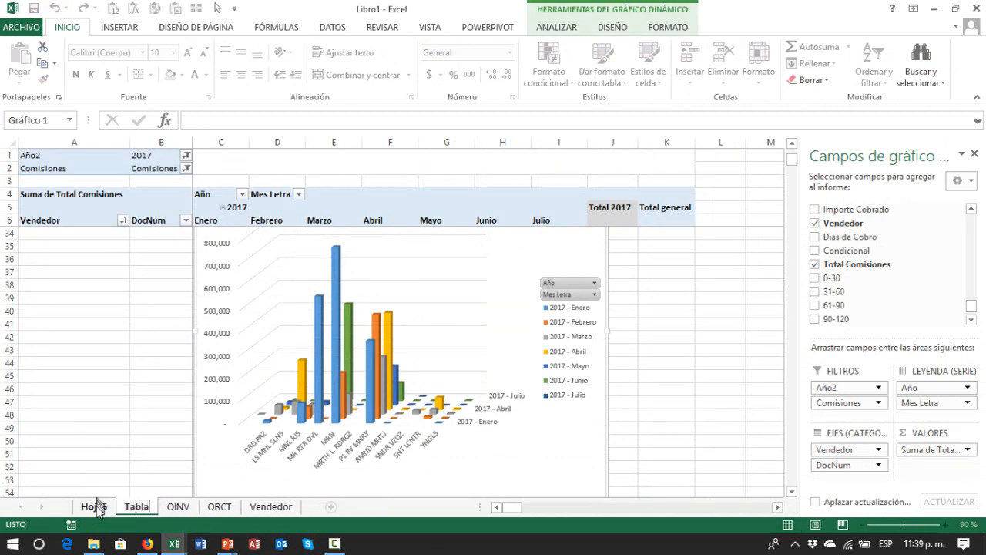
click(94, 506)
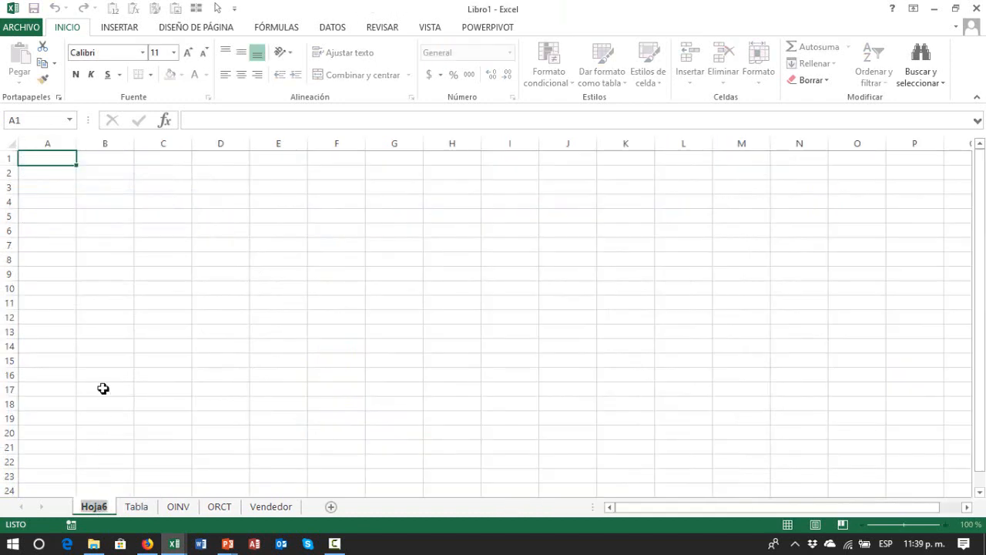
text(Grafico)
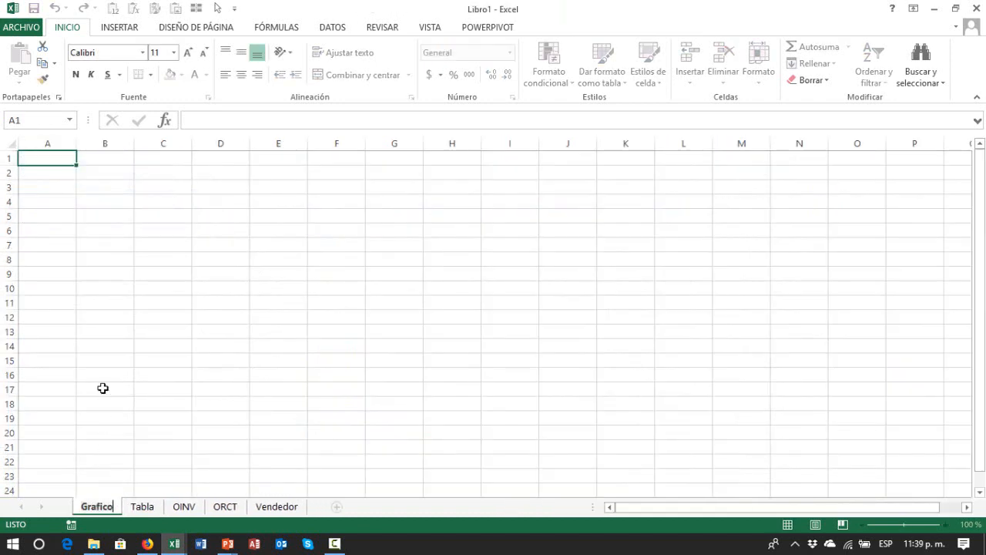
click(103, 388)
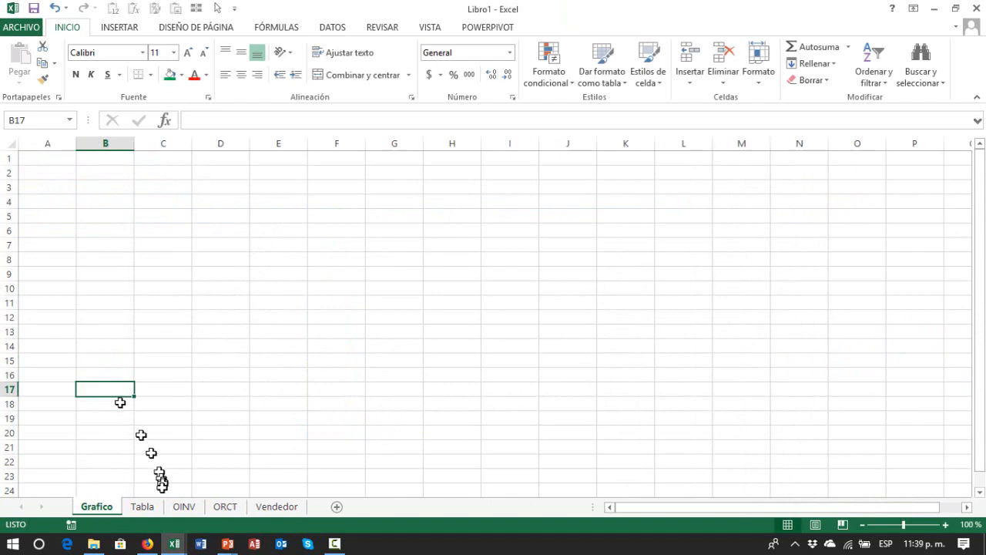
- Move the 3D pivot chart from the Tabla sheet to cell A1 of the Grafico sheet
click(143, 507)
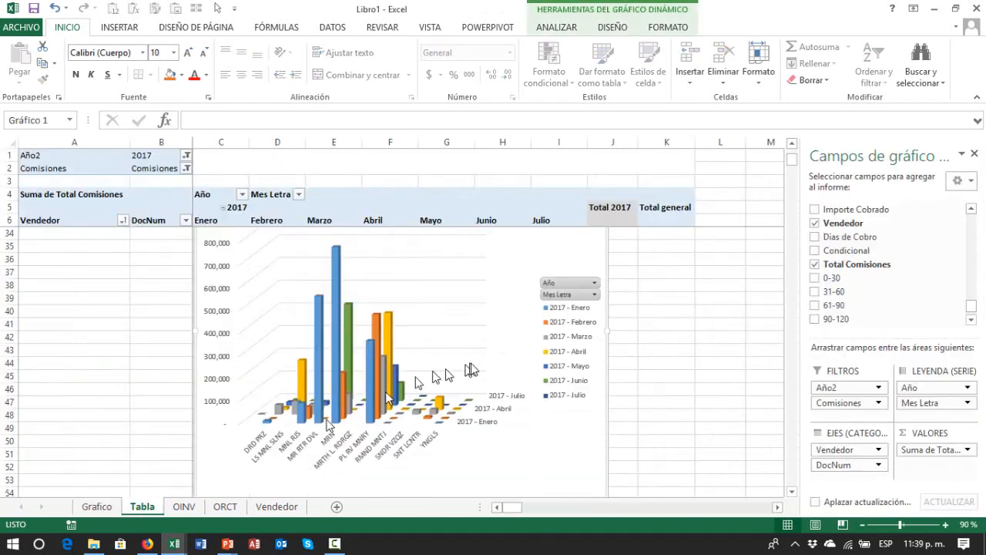
right_click(601, 429)
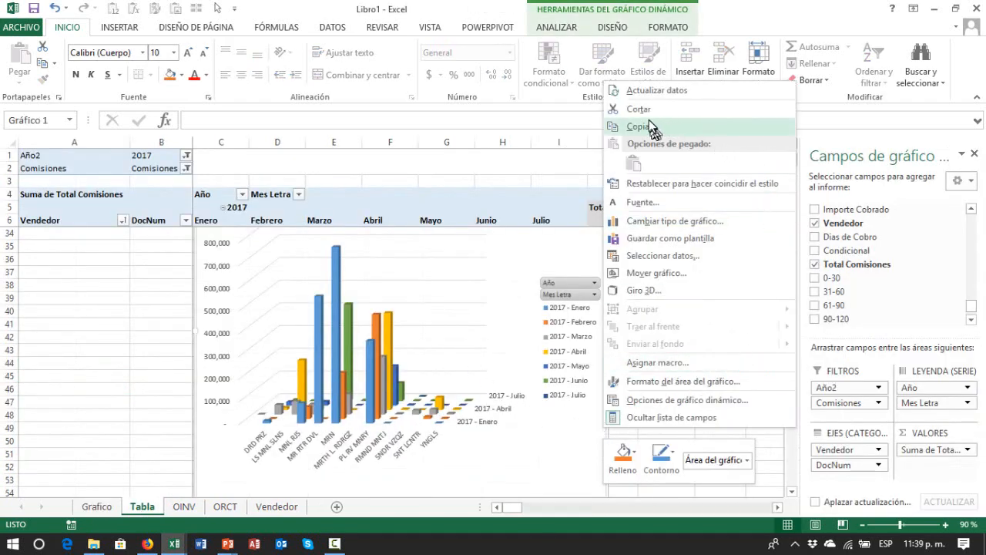
click(640, 112)
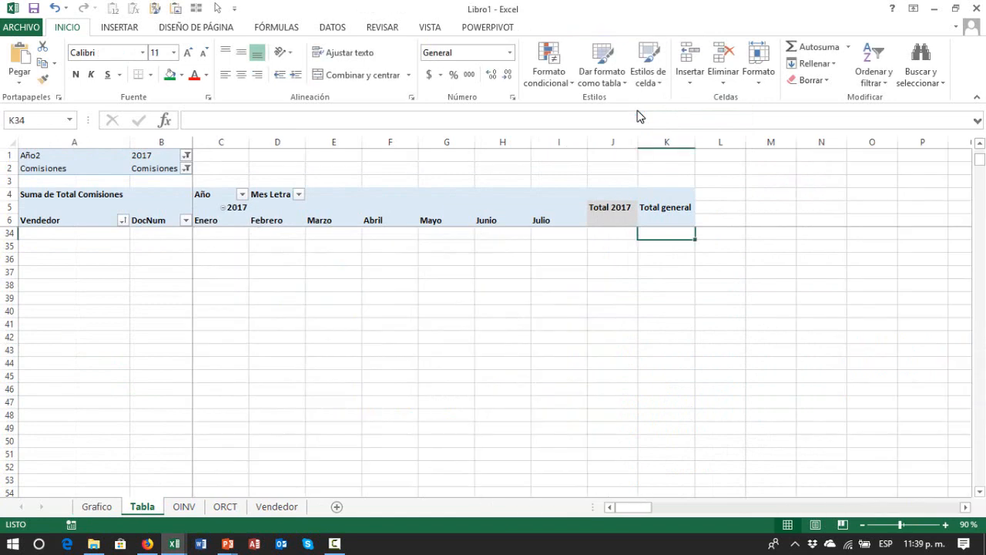
click(96, 506)
key(Home)
key(ctrl+Home)
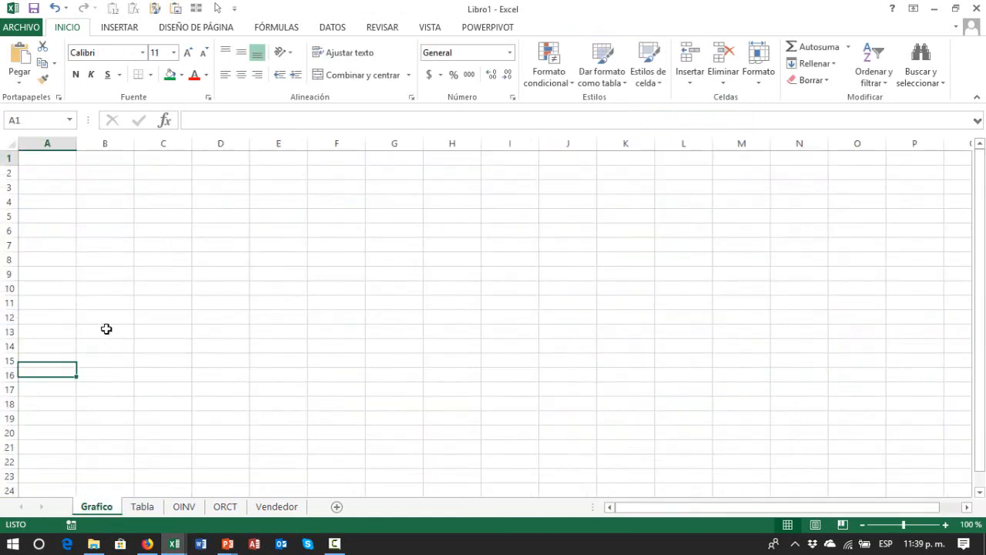
key(ctrl+v)
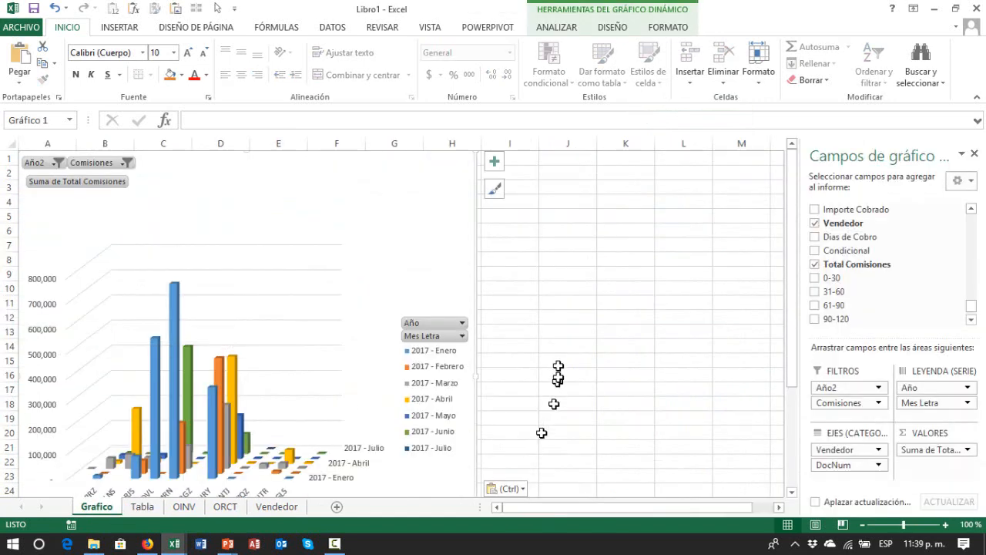
click(558, 364)
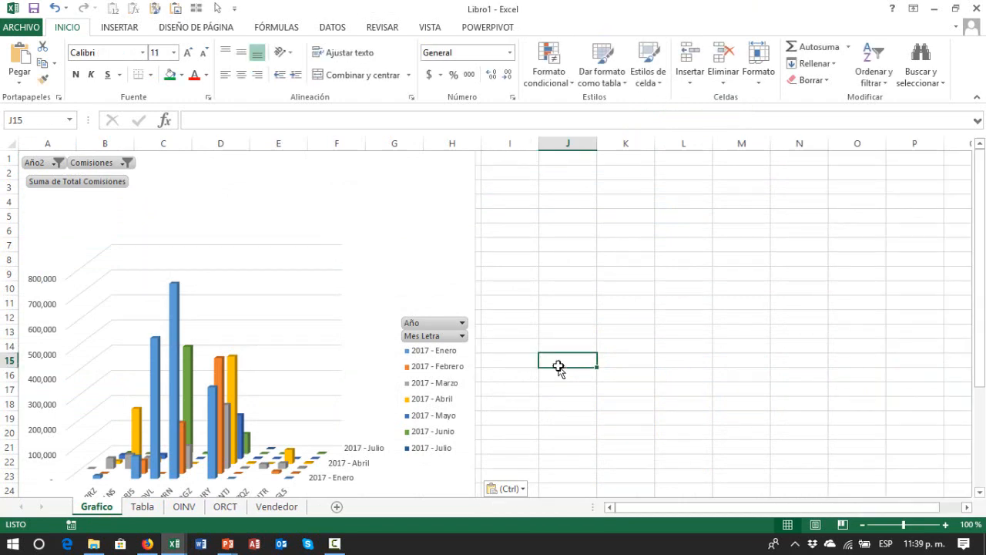
- Examine the chart on the Grafico sheet and the months offered by its Mes Letra filter
key(Down)
key(Down)
key(Down)
key(Down)
key(Down)
key(Down)
key(Down)
key(Down)
key(Down)
key(Down)
key(Down)
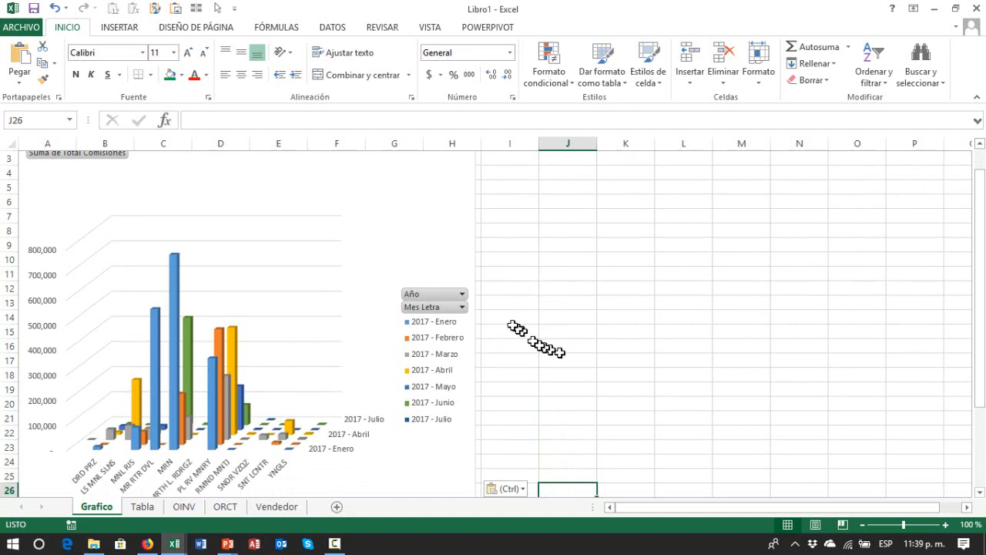
click(463, 307)
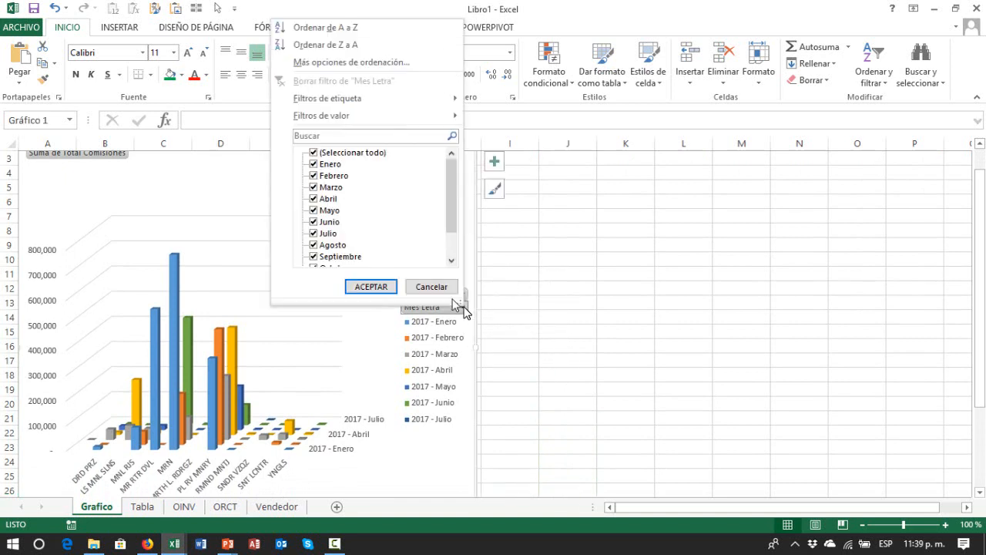
drag(448, 187, 448, 232)
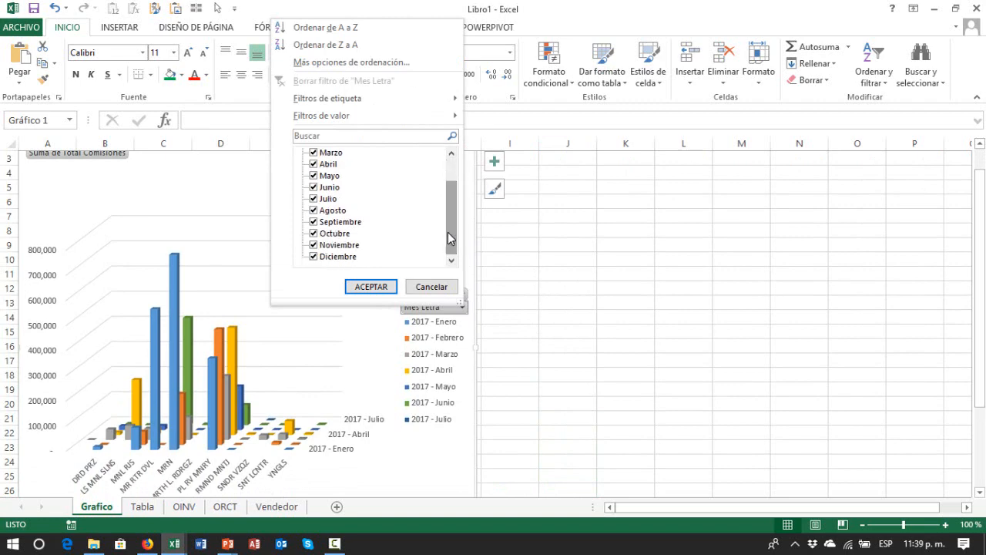
key(Escape)
- Review the seller rows and monthly commissions in the pivot table on the Tabla sheet
click(142, 506)
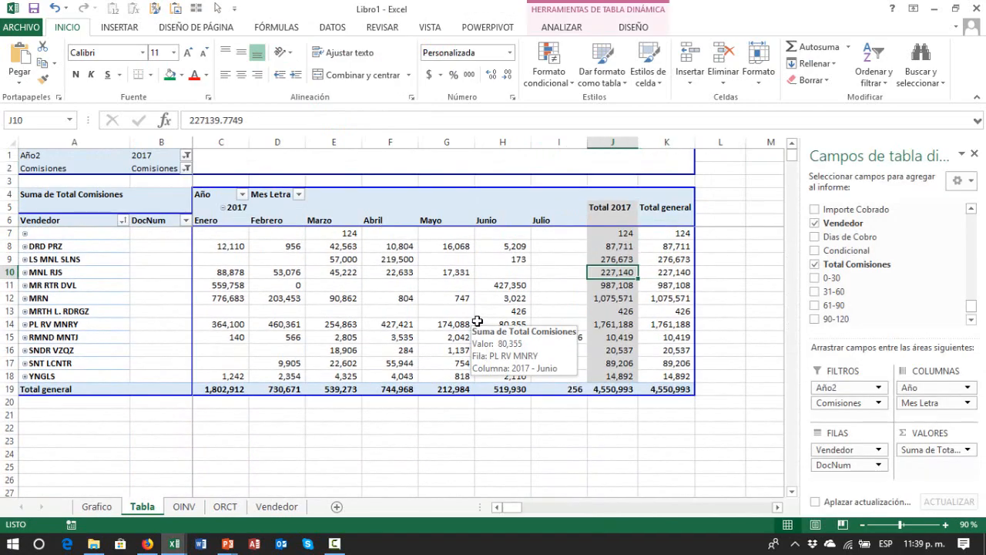
key(Up)
key(Up)
key(Up)
key(Up)
key(Down)
key(Down)
key(Down)
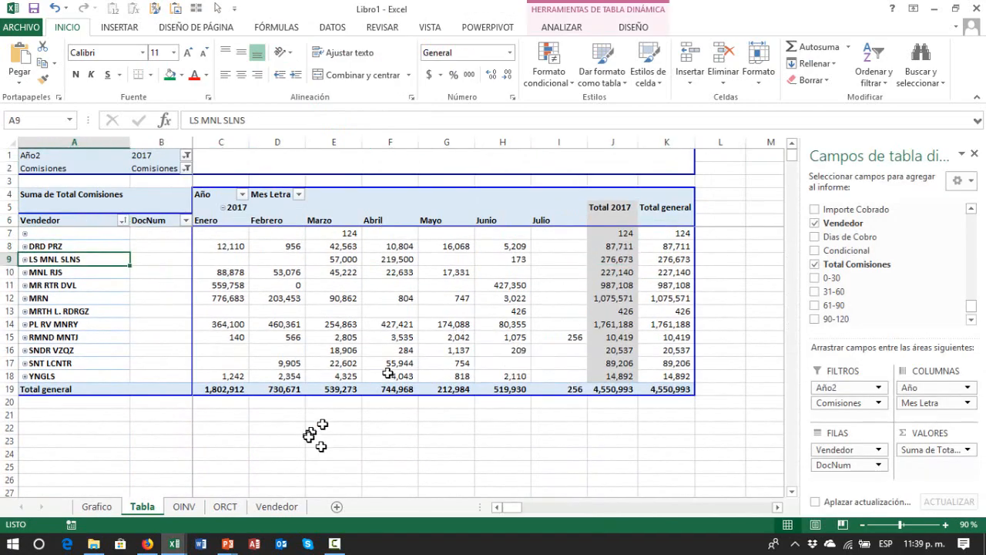
- Exclude Enero from the pivot chart on the Grafico sheet with the Mes Letra filter
click(97, 505)
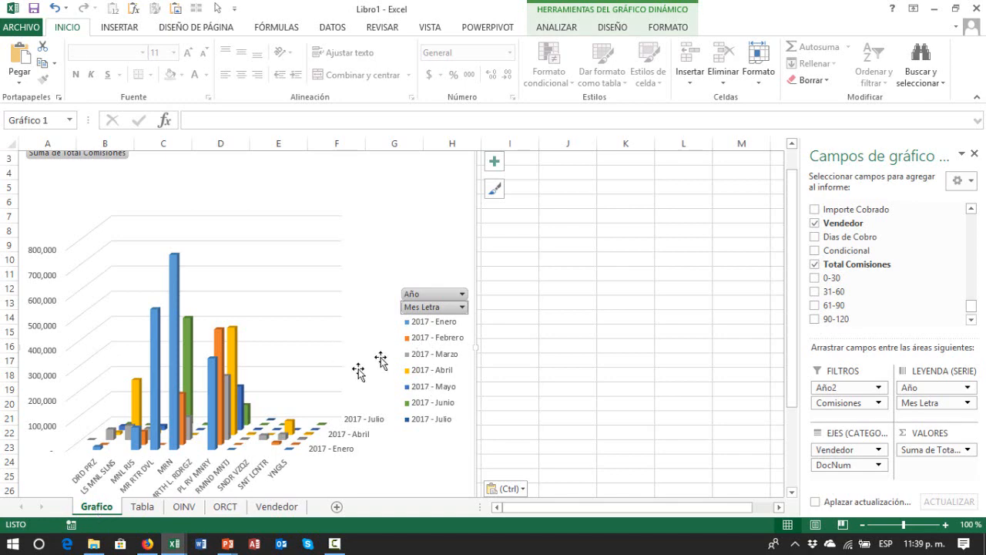
click(461, 307)
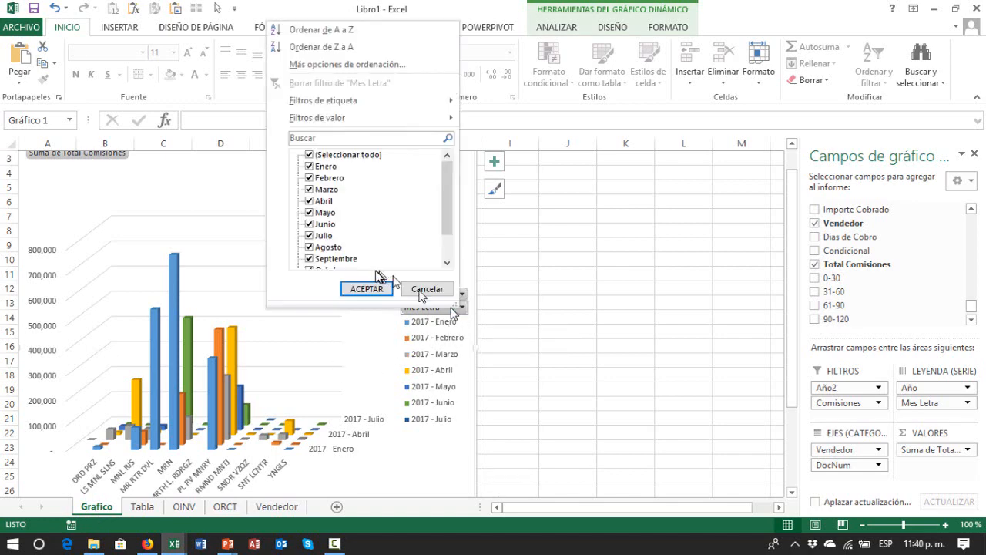
drag(449, 224, 447, 265)
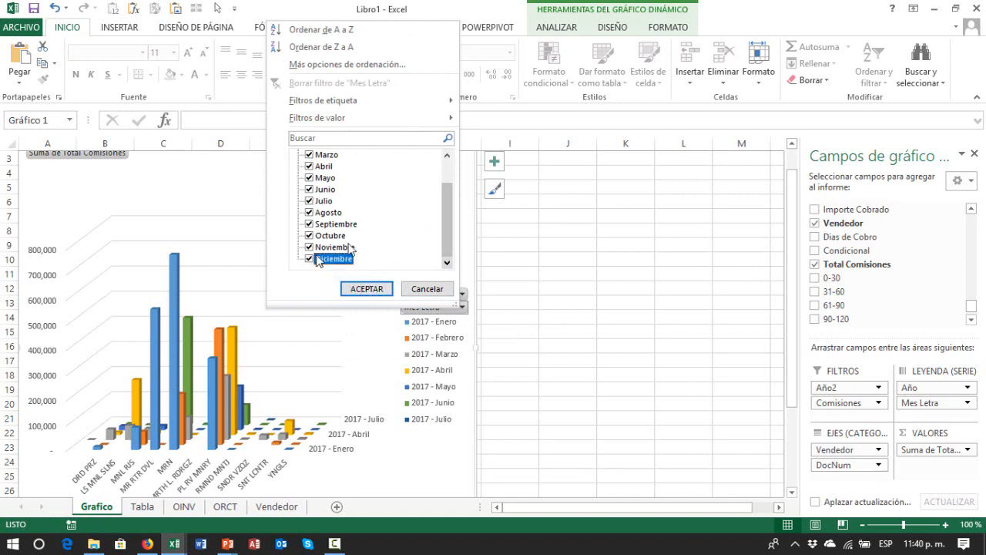
drag(446, 233, 443, 198)
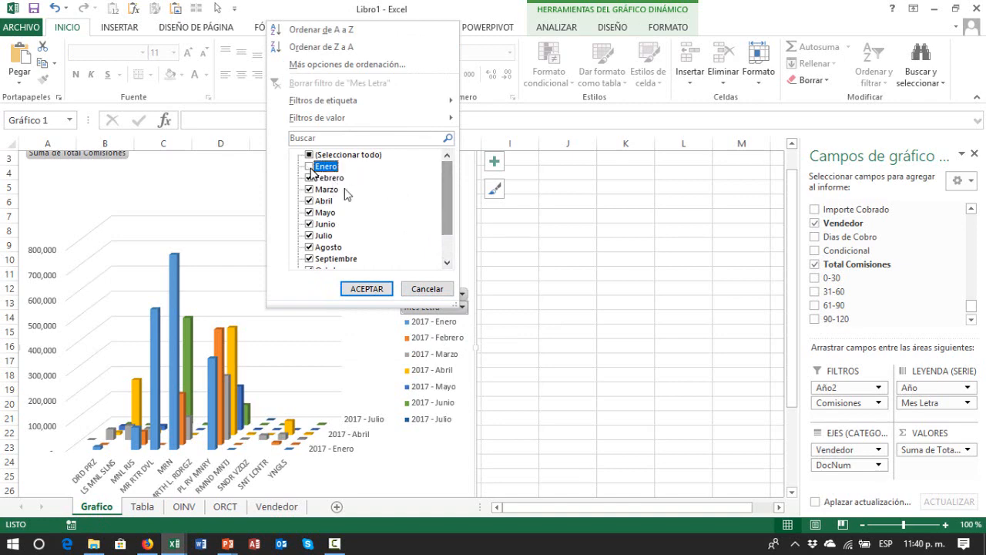
click(370, 287)
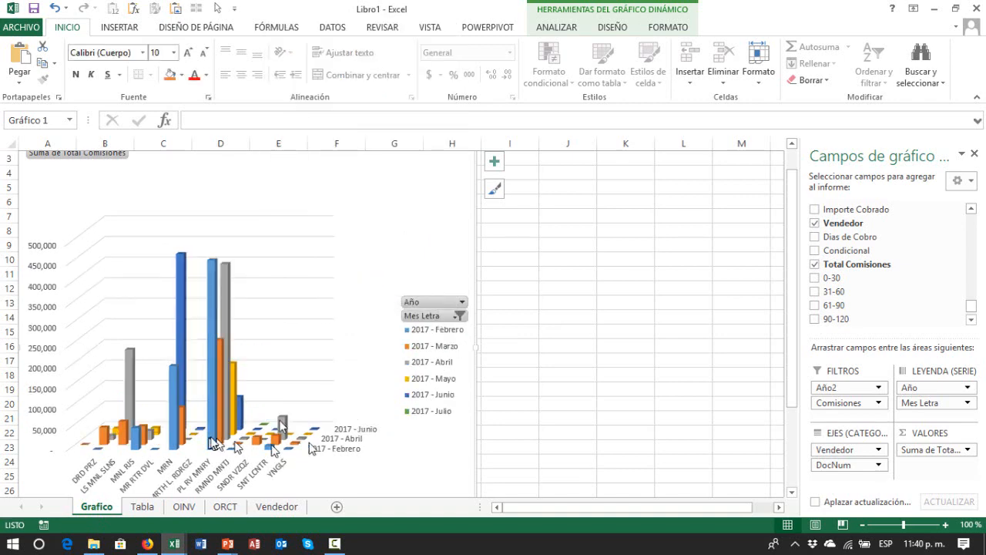
- Check on the Tabla sheet how the chart's month filter affects the pivot table's month columns
click(141, 506)
key(Left)
key(Left)
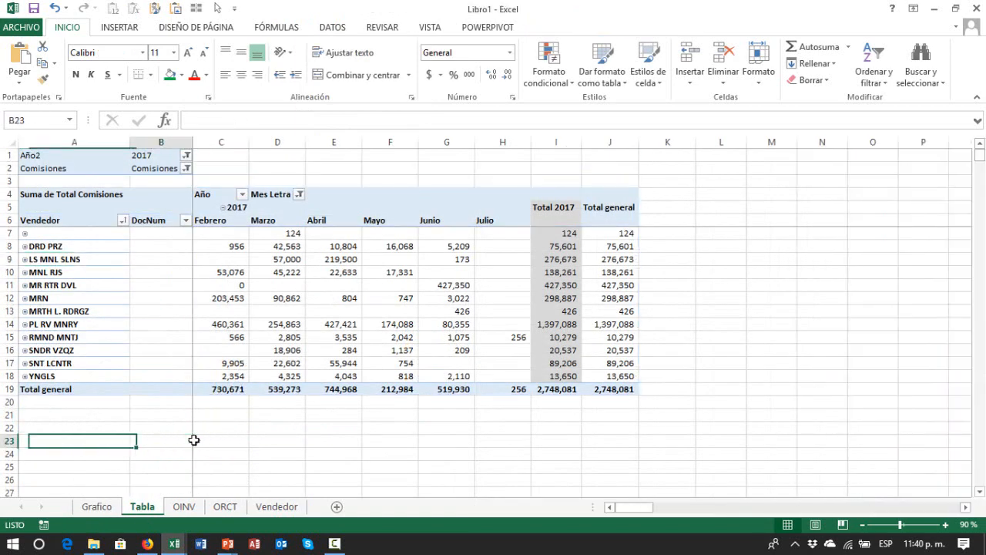
key(Right)
key(Right)
key(Up)
key(Up)
key(Up)
key(Up)
key(Up)
key(Up)
key(Up)
key(Up)
key(Up)
key(Up)
key(Up)
key(Up)
key(Up)
key(Up)
key(Up)
key(Up)
key(Up)
key(Up)
key(Up)
key(Up)
key(Down)
key(Down)
key(Down)
key(Down)
key(Down)
key(Down)
key(Down)
key(Down)
key(Down)
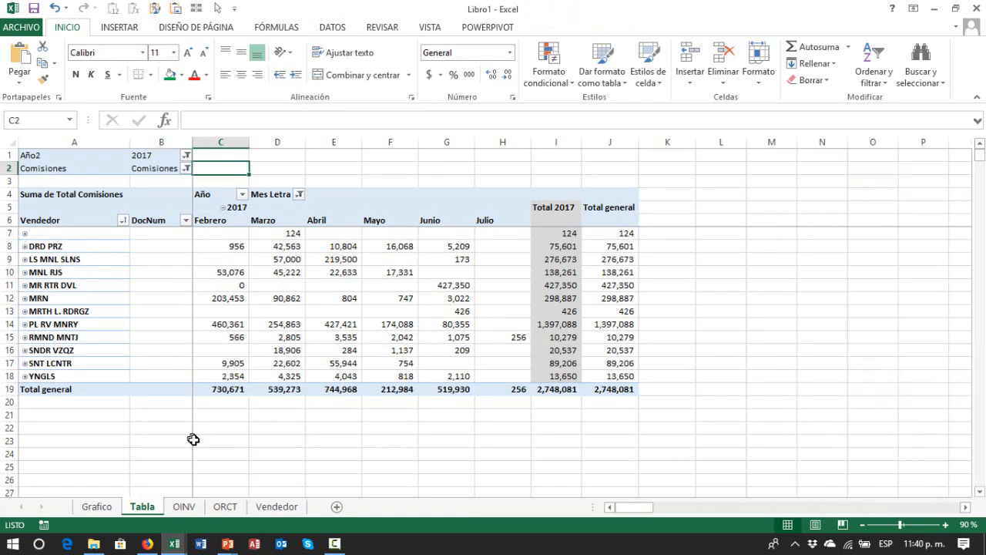
- Include Enero again in the pivot chart's Mes Letra filter and exclude 2016 from its Año filter
click(98, 507)
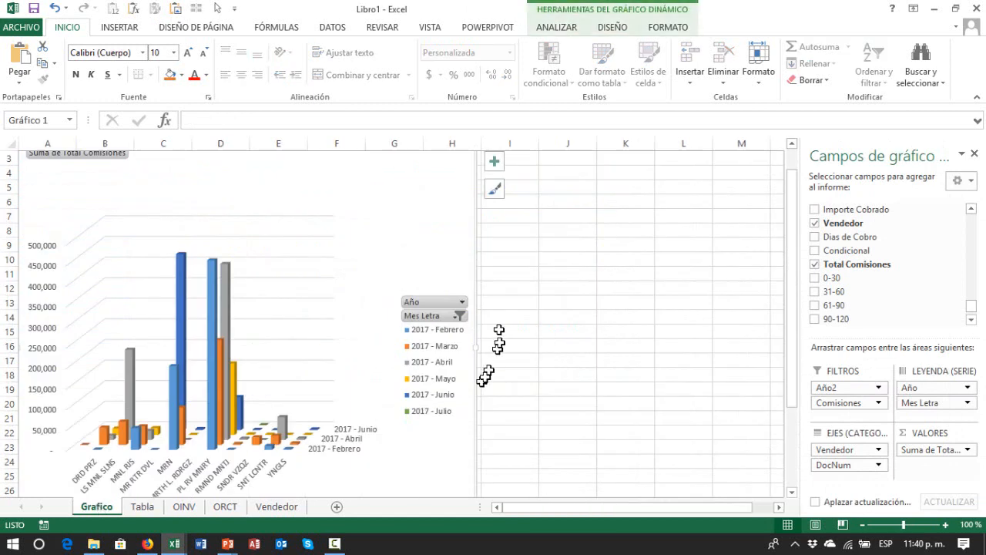
click(461, 303)
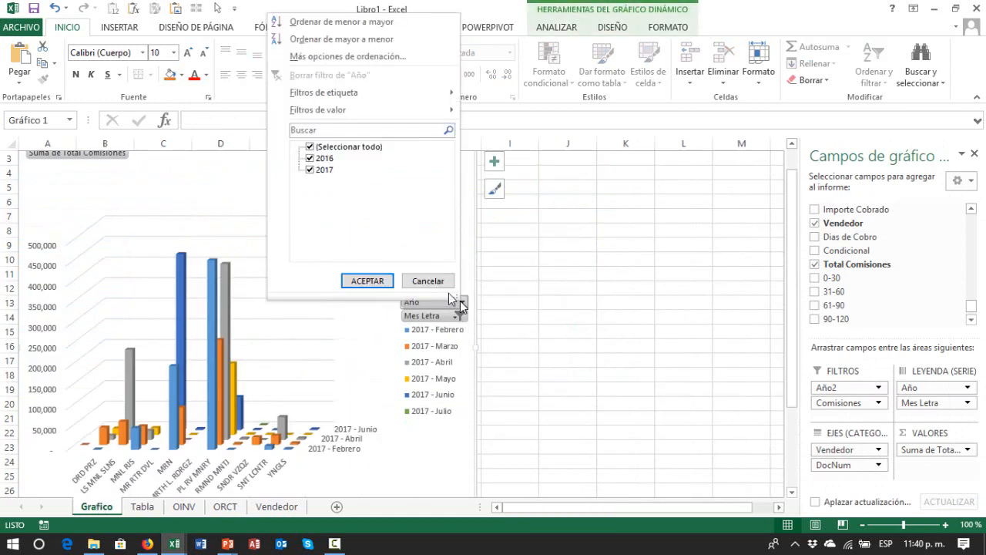
click(436, 282)
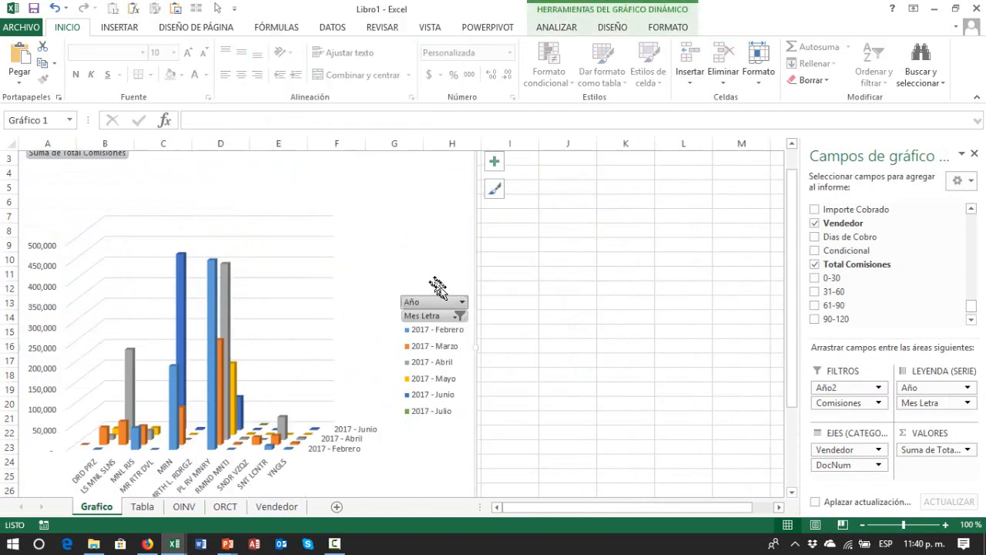
click(460, 317)
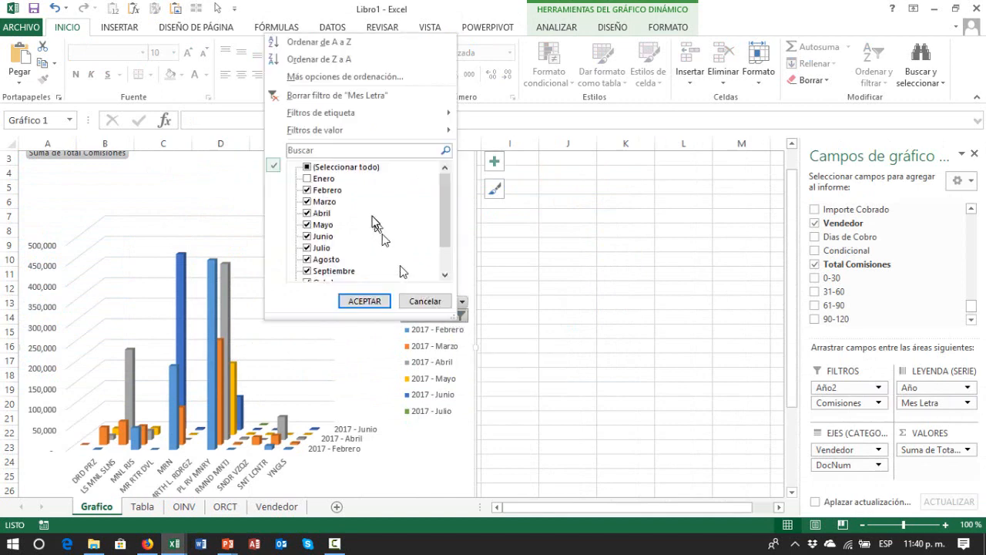
click(370, 301)
click(463, 295)
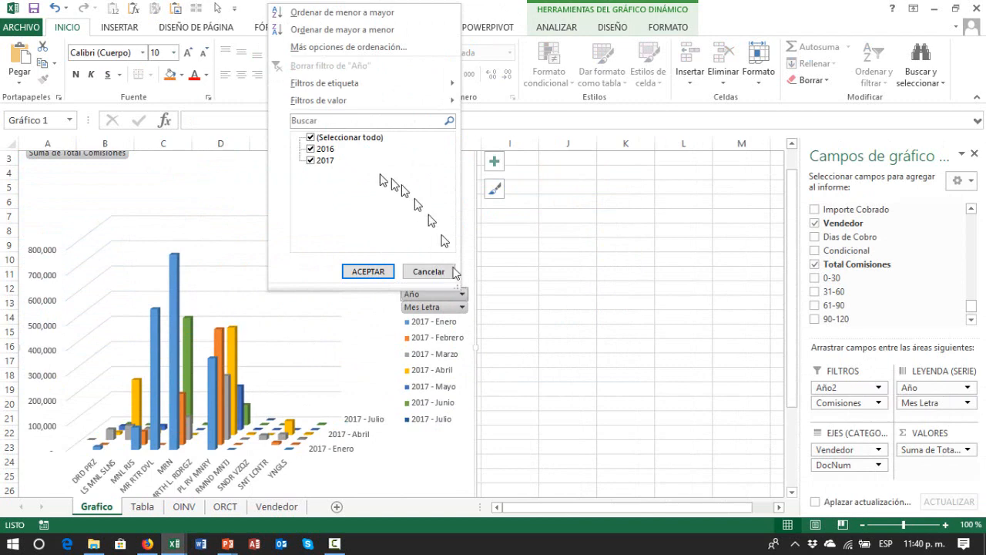
click(373, 271)
- Examine the whole pivot chart on the Grafico sheet, including its field filters, seller axis and month legend
click(551, 385)
key(Down)
key(Down)
key(Down)
key(Down)
key(Down)
key(Down)
key(Down)
key(Down)
key(Down)
key(Down)
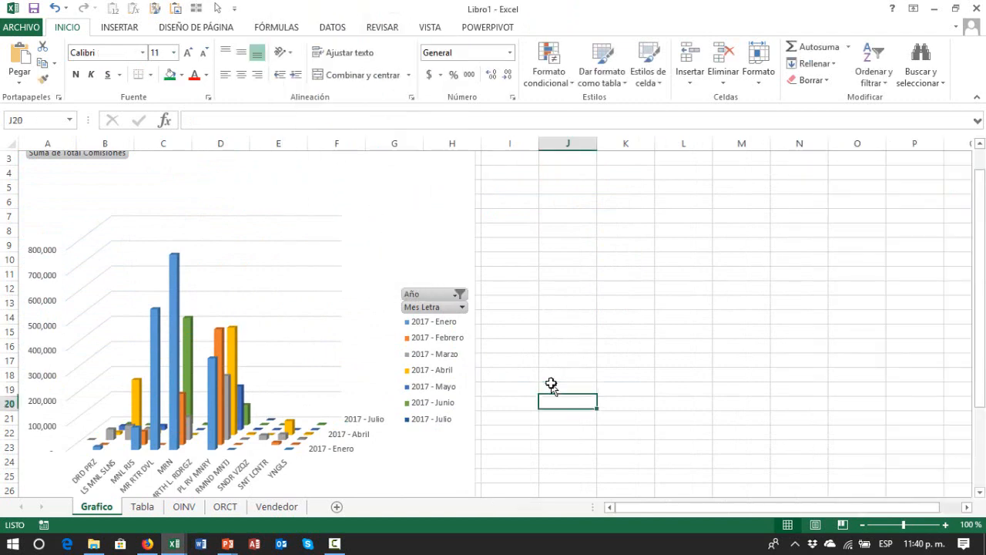
key(Left)
key(Left)
key(Left)
key(Left)
key(Left)
key(Left)
key(Left)
key(Left)
key(Left)
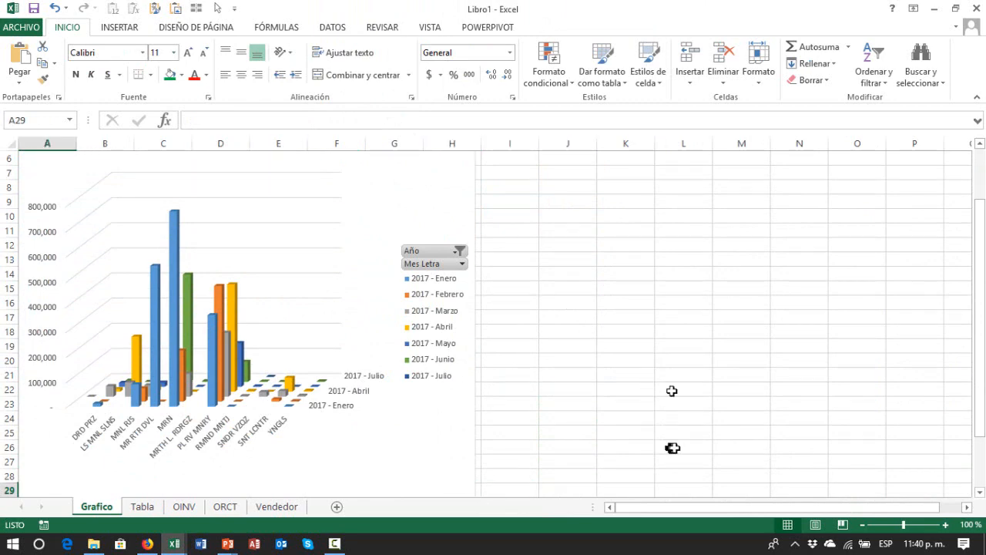
click(613, 286)
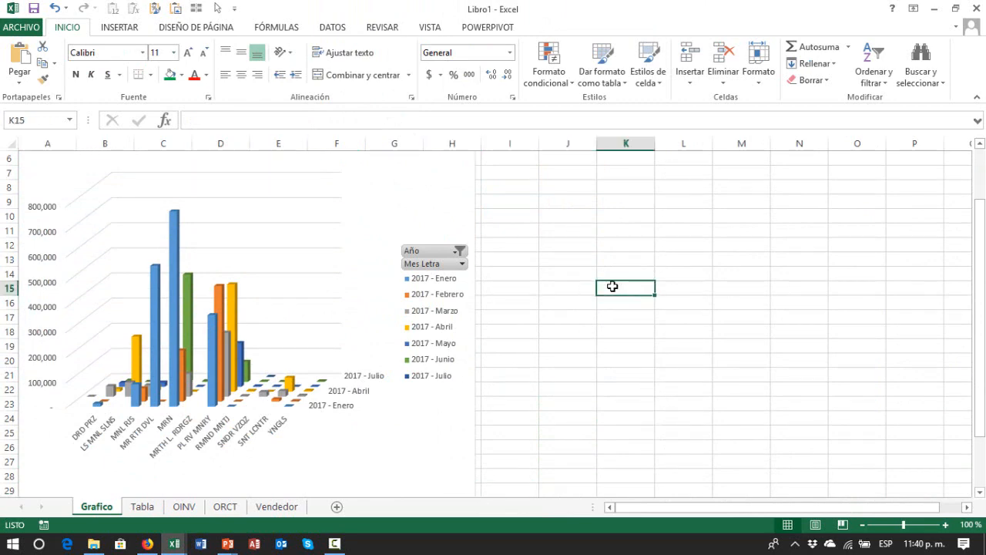
key(Left)
key(Left)
key(Left)
key(Left)
key(Left)
key(Left)
key(Left)
key(Left)
key(Left)
key(Left)
key(Up)
key(Up)
key(Up)
key(Up)
key(Up)
key(Up)
key(Up)
key(Up)
key(Up)
key(Up)
key(Up)
key(Up)
key(Up)
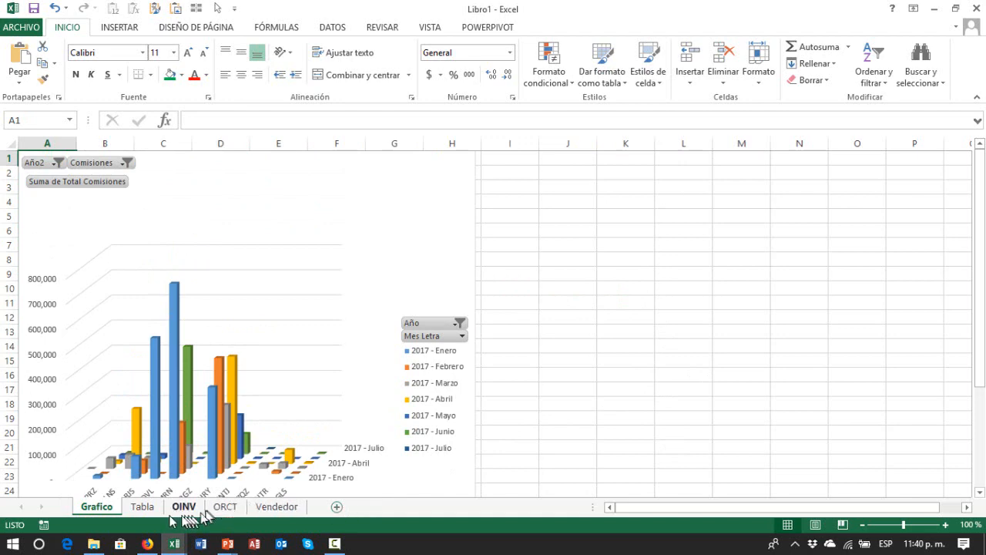
- Review the pivot table on the Tabla sheet and the commission and document columns of the OINV source table
click(143, 511)
click(229, 456)
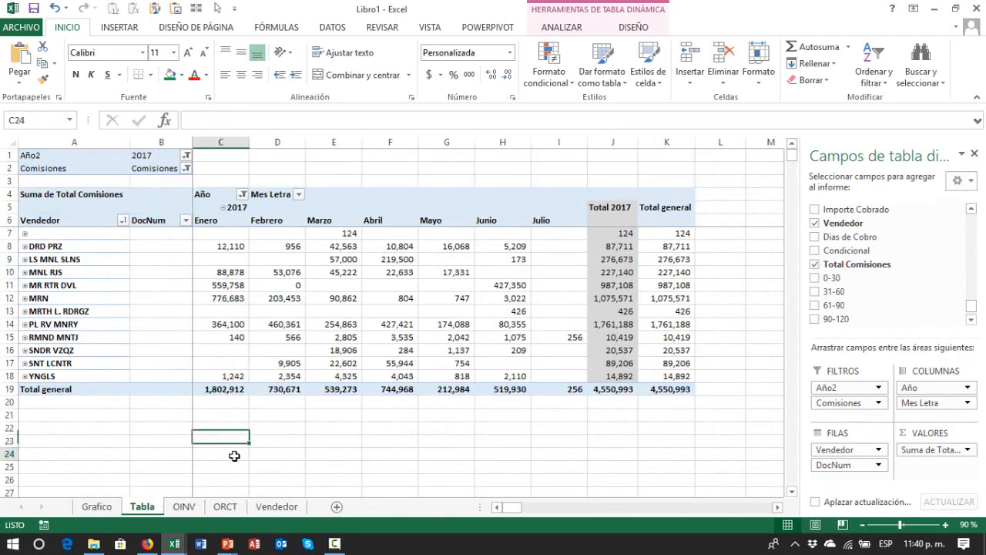
click(189, 506)
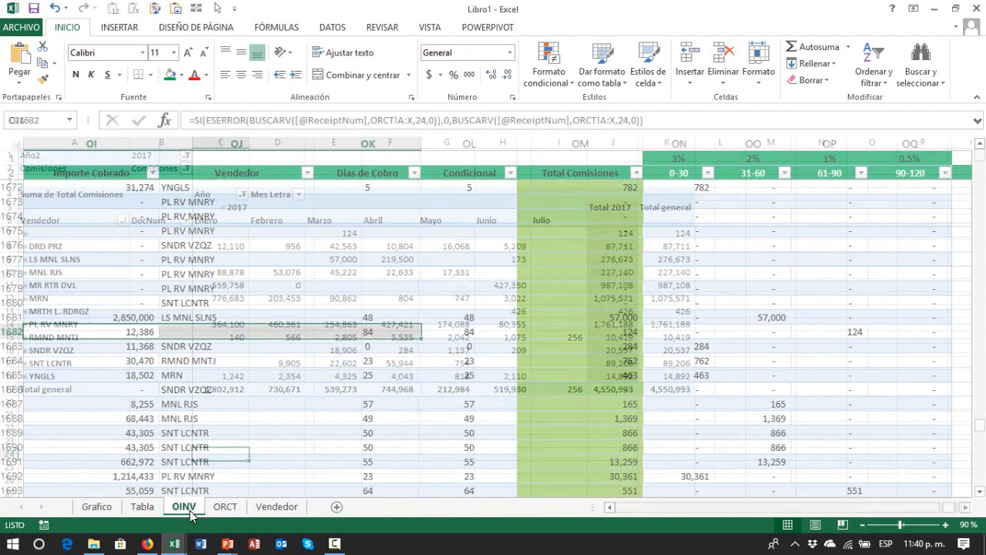
click(459, 327)
key(Up)
key(Up)
key(Up)
key(Up)
key(Up)
key(Up)
key(Up)
key(Up)
key(Up)
key(Up)
key(Up)
key(Up)
key(Up)
key(Up)
key(Up)
key(Up)
key(Up)
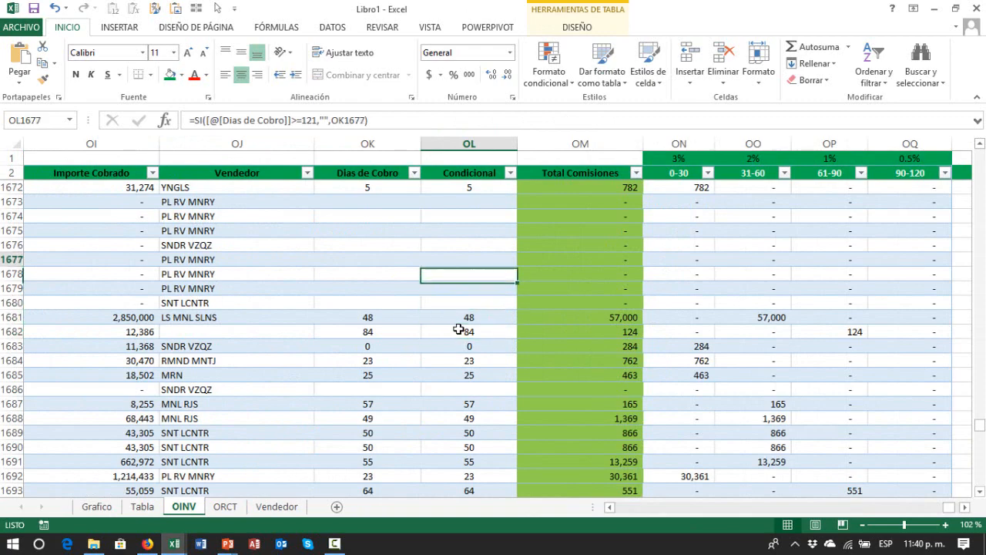
key(Home)
key(ctrl+Up)
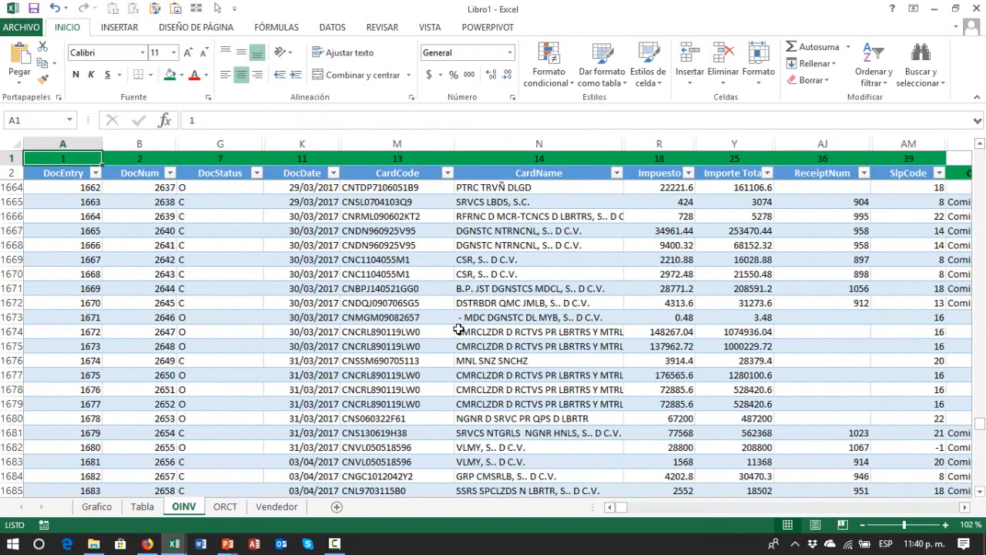
key(ctrl+Right)
key(Left)
key(Left)
key(Left)
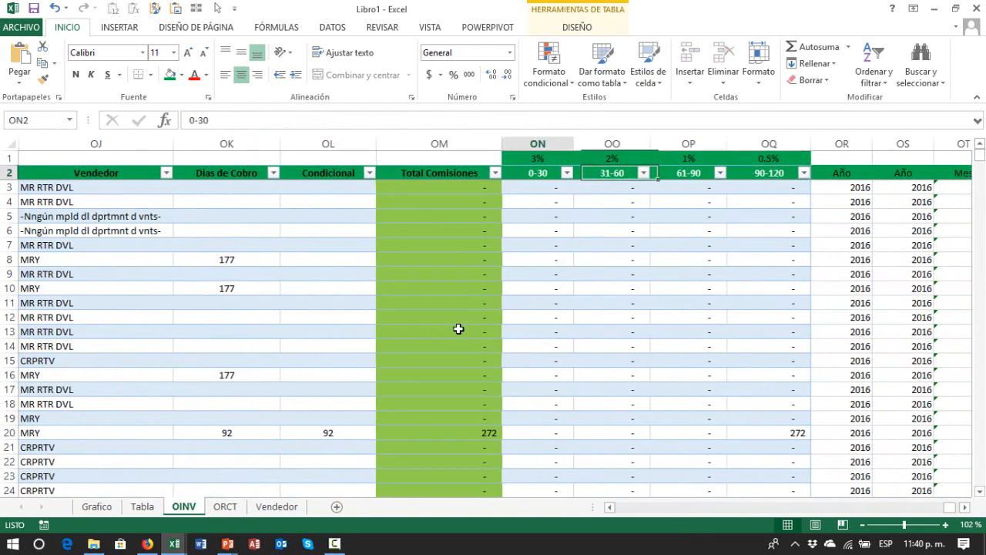
key(Home)
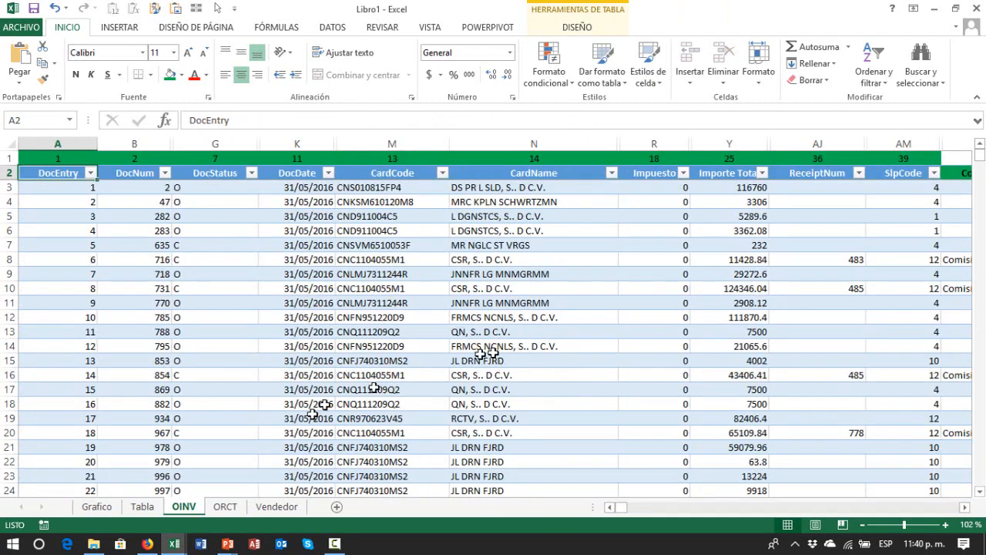
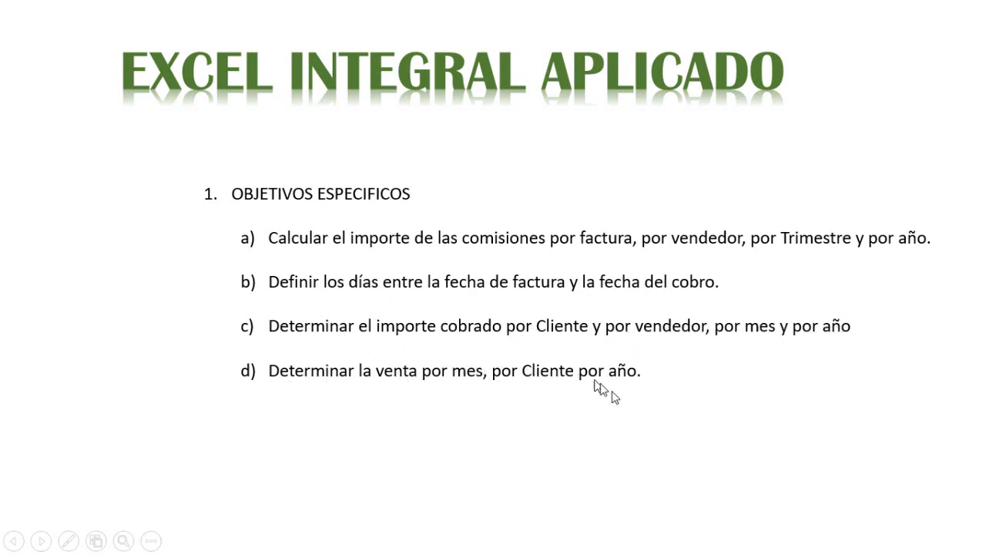
- Switch from the objectives slide back to the OINV sheet in Excel
key(alt+Tab)
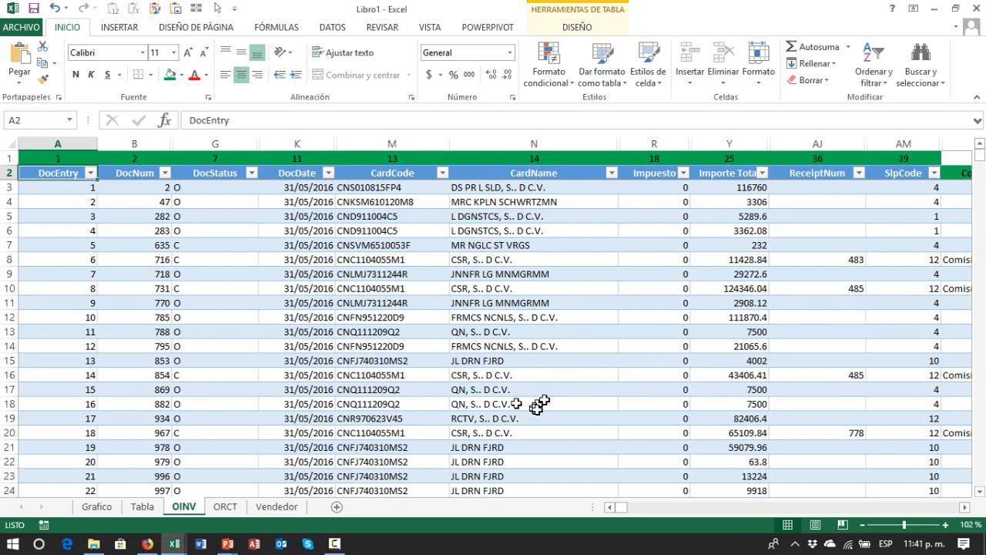
- Review the commissions pivot table on the Tabla sheet, from its Año2 and Comisiones filters down to the seller rows
click(408, 418)
click(143, 506)
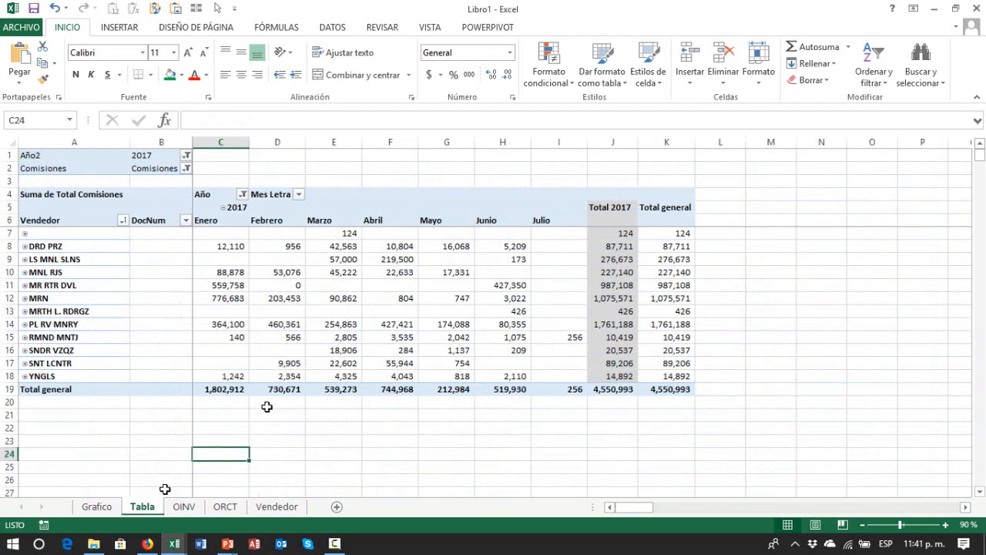
click(396, 427)
key(Up)
key(Up)
key(Up)
key(Up)
key(Up)
key(Up)
key(Up)
key(Up)
key(Up)
key(Up)
key(Up)
key(Up)
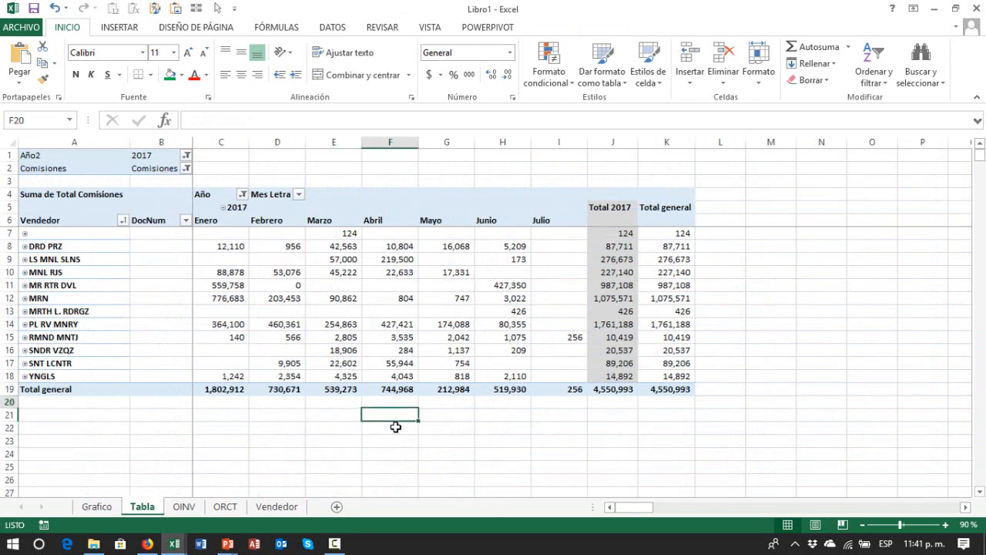
key(Left)
key(Left)
key(Left)
key(Left)
key(Left)
key(Up)
key(Up)
key(Up)
key(Up)
key(Up)
key(Up)
key(Up)
key(Up)
key(Up)
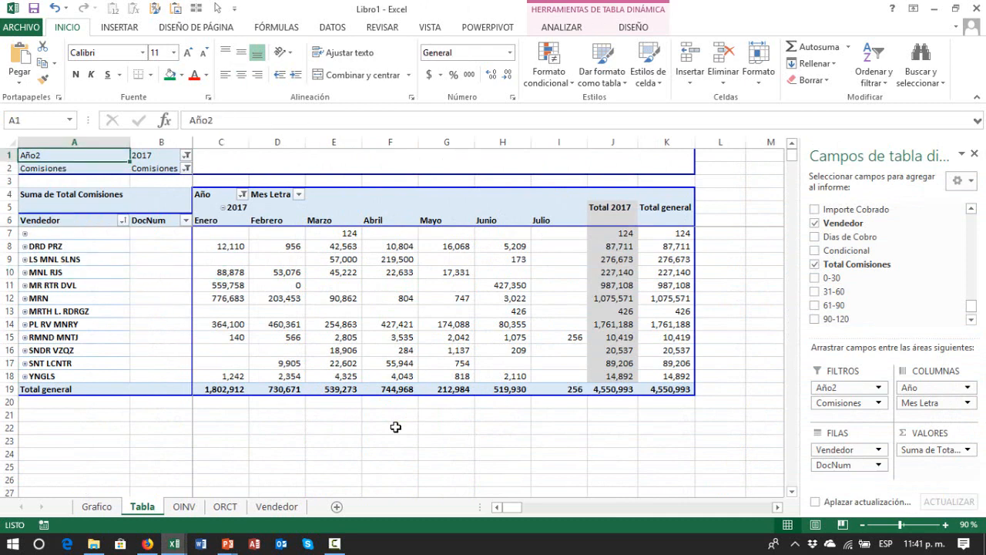
key(Down)
key(Down)
key(Down)
key(Down)
key(Down)
key(Down)
key(Down)
key(Down)
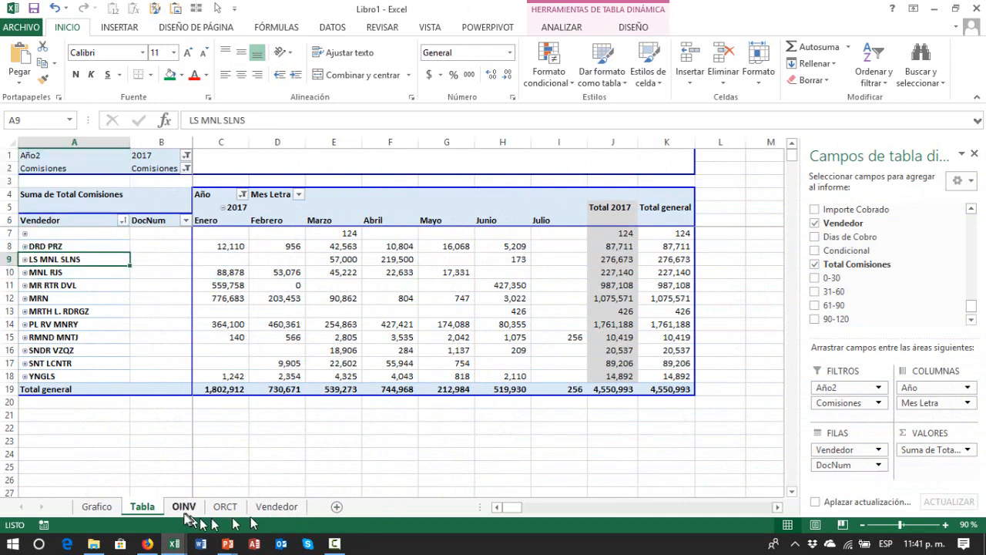
- Create a copy of the Tabla sheet and place it before the Grafico sheet
right_click(148, 510)
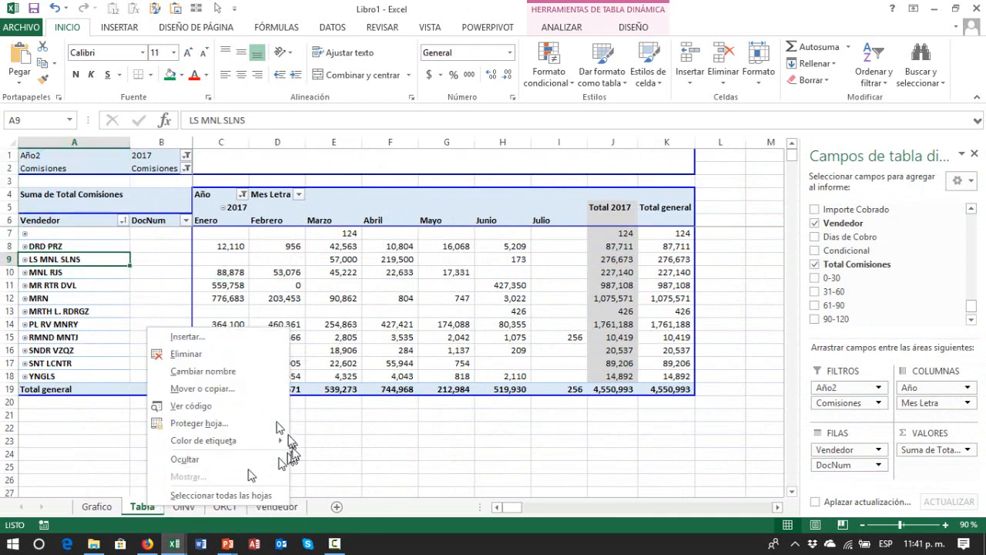
click(219, 390)
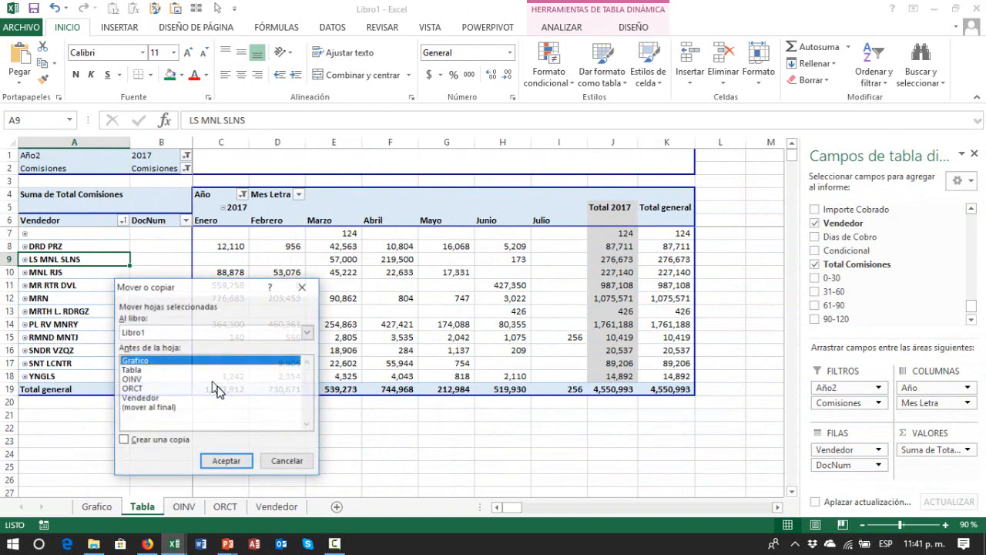
click(133, 440)
click(218, 462)
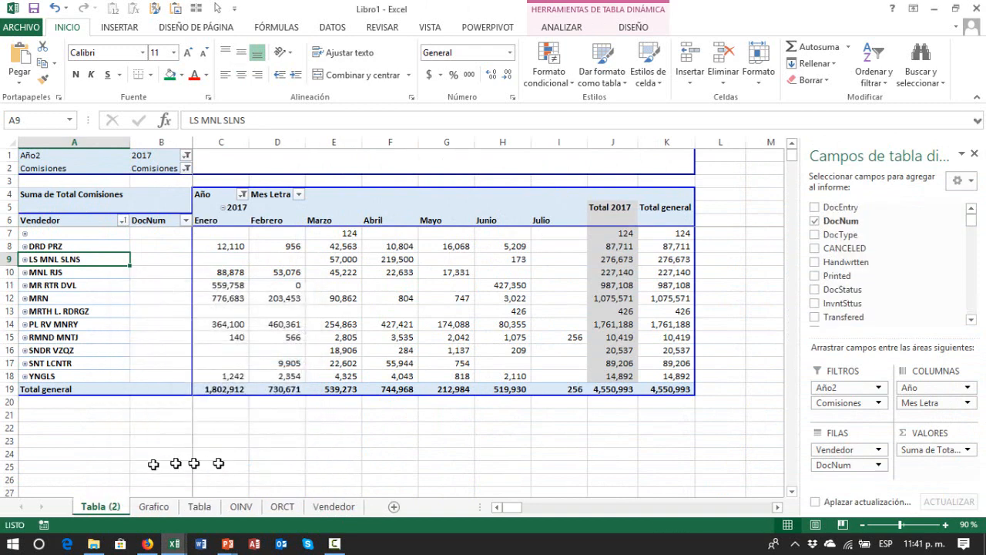
click(279, 324)
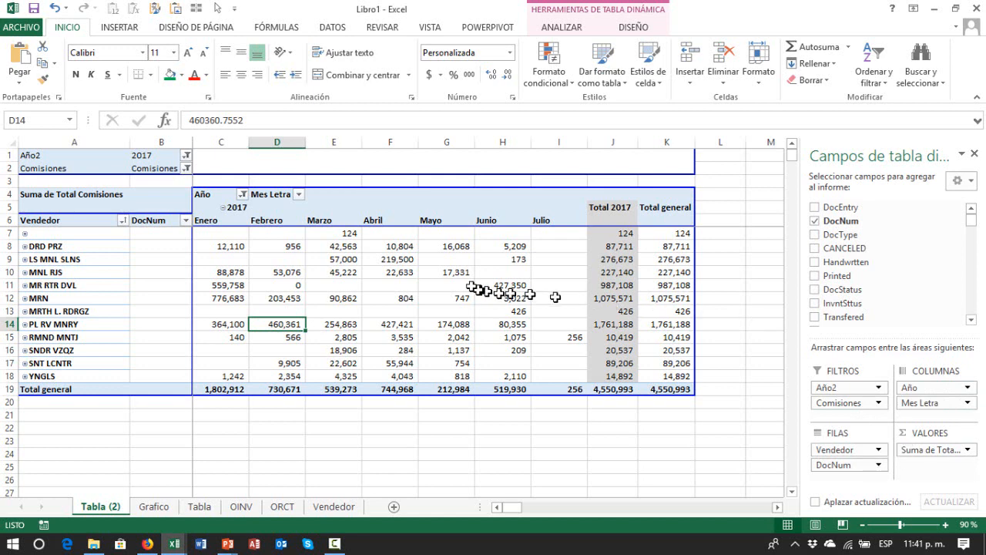
- Expand the entire Vendedor field in the copied pivot table to list every seller's DocNum entries
right_click(87, 266)
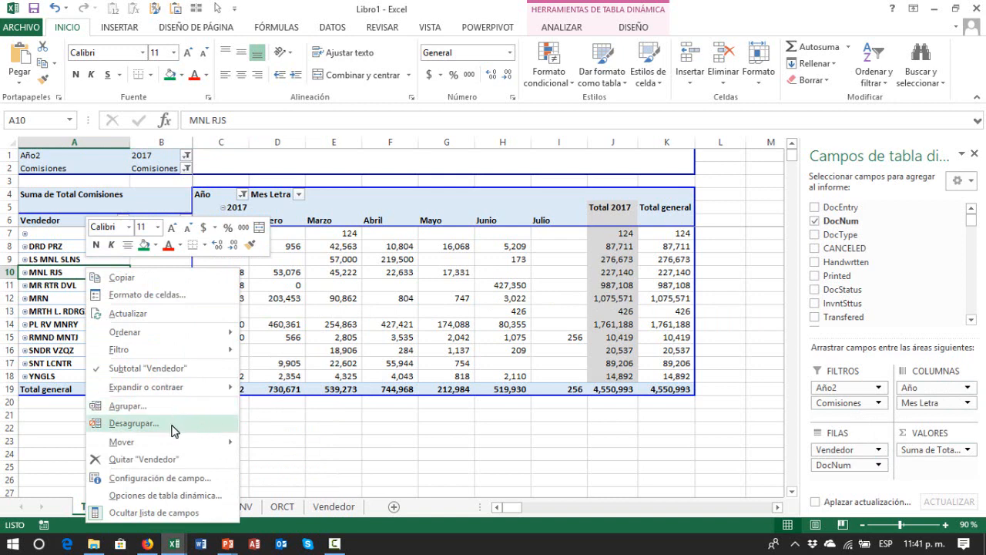
mouse_move(189, 386)
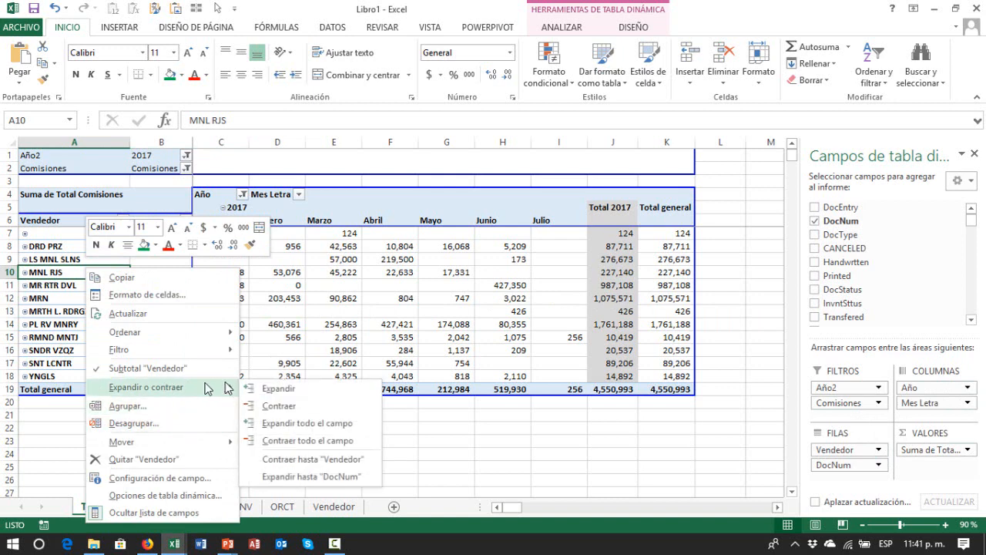
click(305, 424)
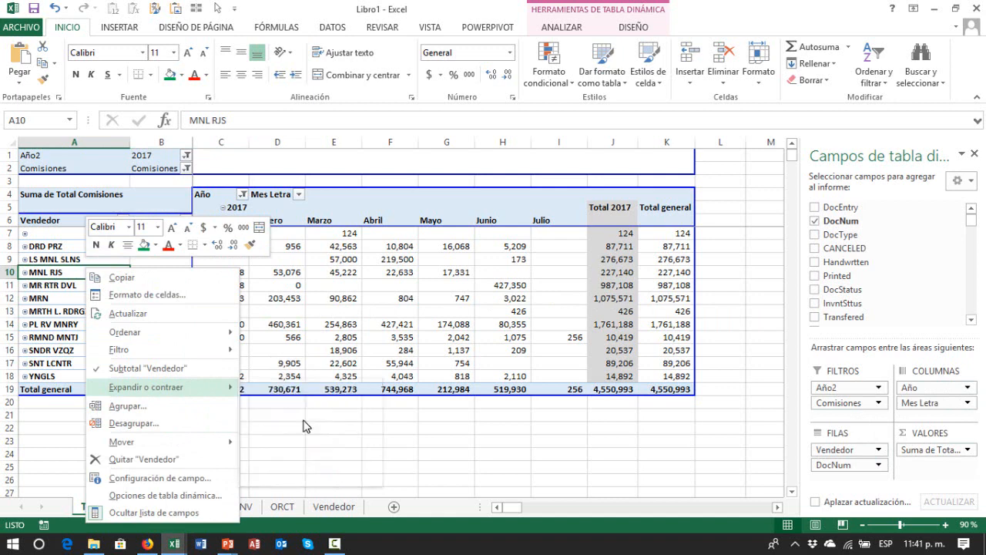
click(292, 418)
key(Left)
key(Left)
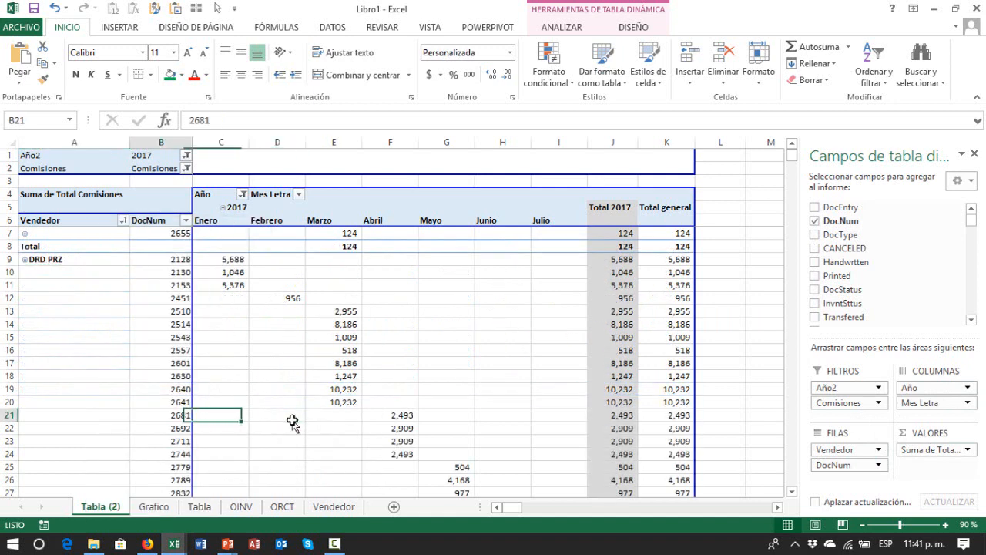
key(Left)
key(ctrl+Up)
key(ctrl+Home)
key(Down)
key(ctrl+Down)
key(ctrl+Down)
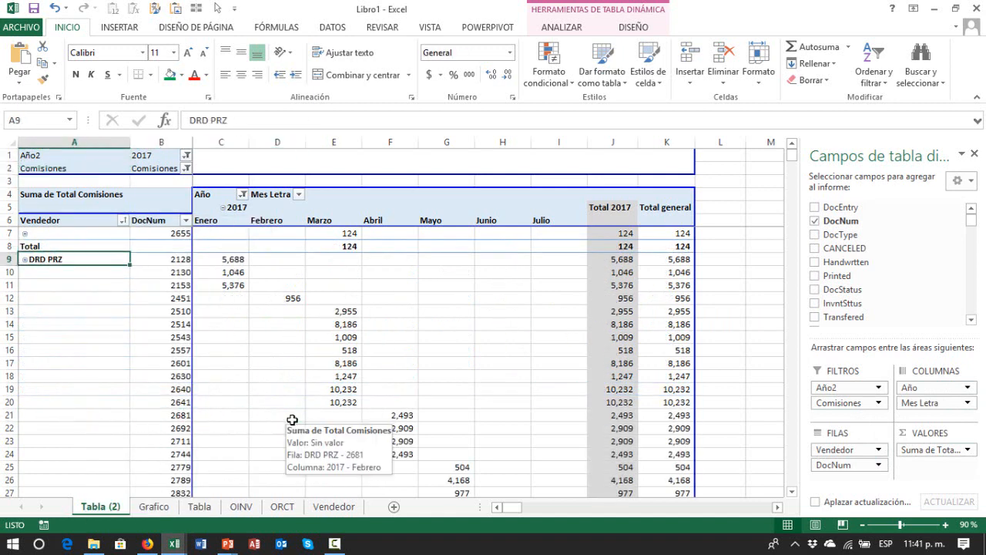
key(Down)
key(Down)
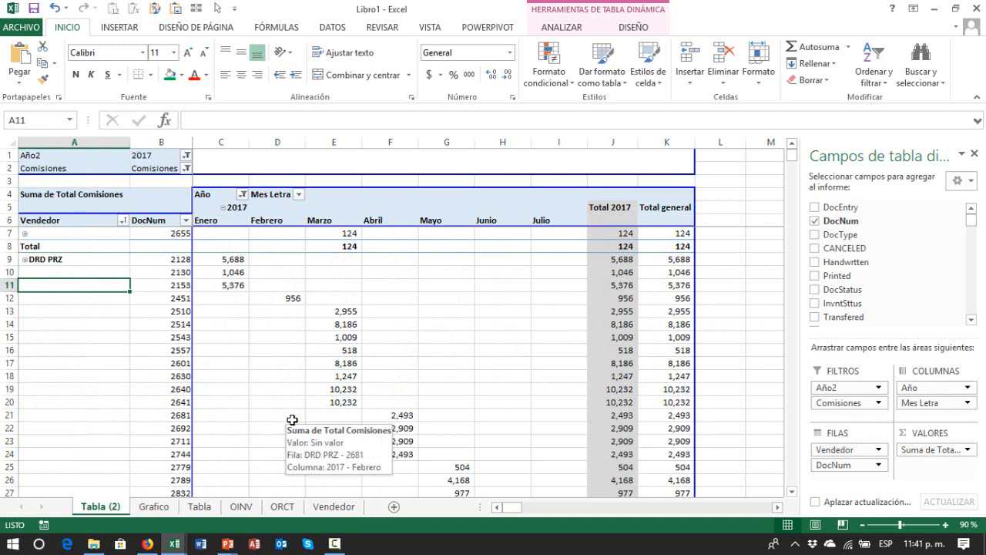
- Create a copy of the Tabla (2) sheet and place it before Tabla (2)
right_click(112, 515)
click(168, 393)
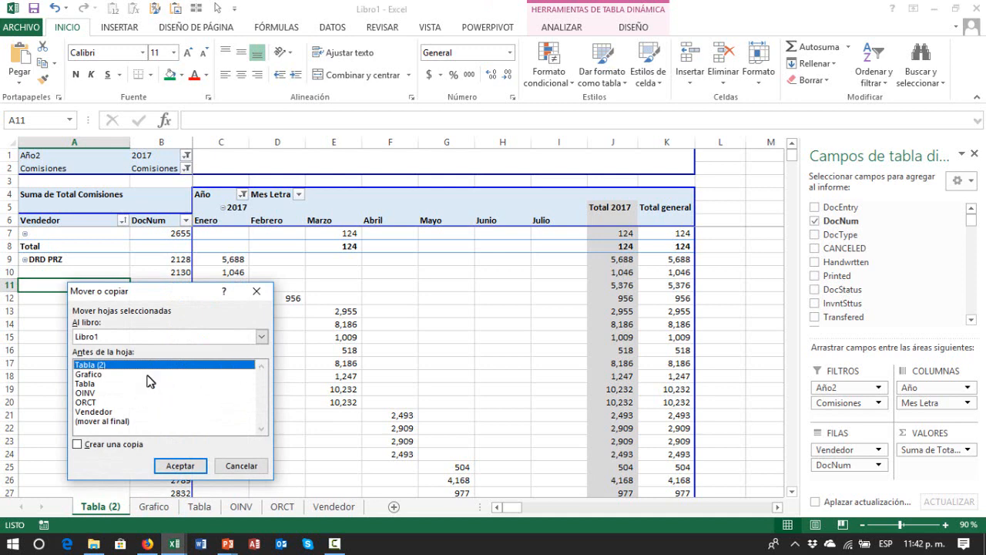
click(177, 465)
click(233, 377)
click(282, 349)
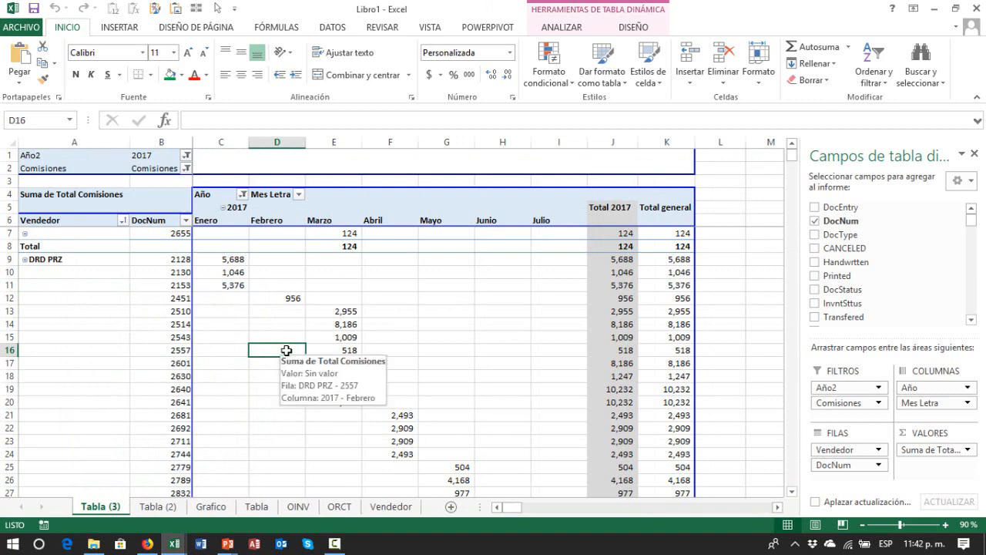
key(Left)
key(Left)
key(Left)
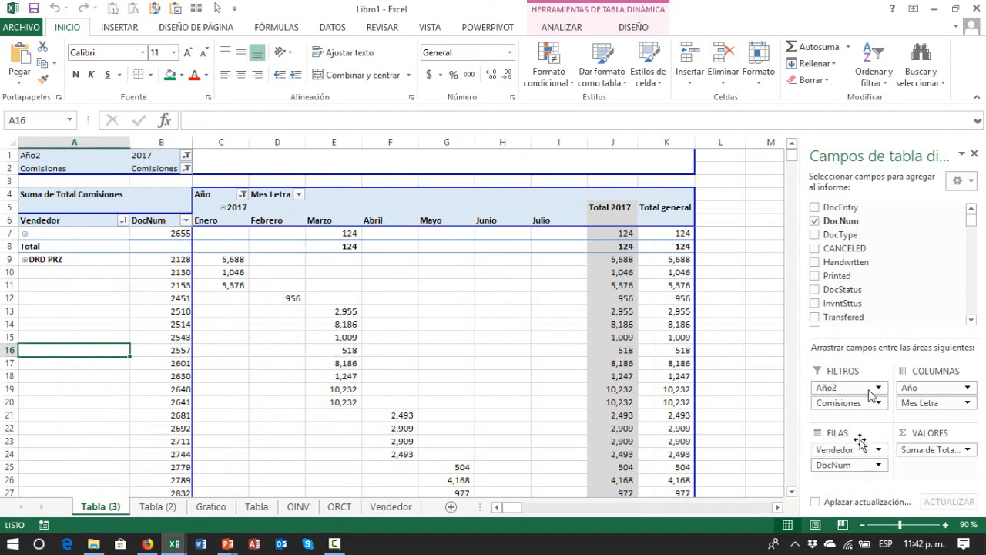
- Remove the Comisiones field from the report filters of the Tabla (3) pivot table
drag(844, 408, 890, 266)
click(422, 292)
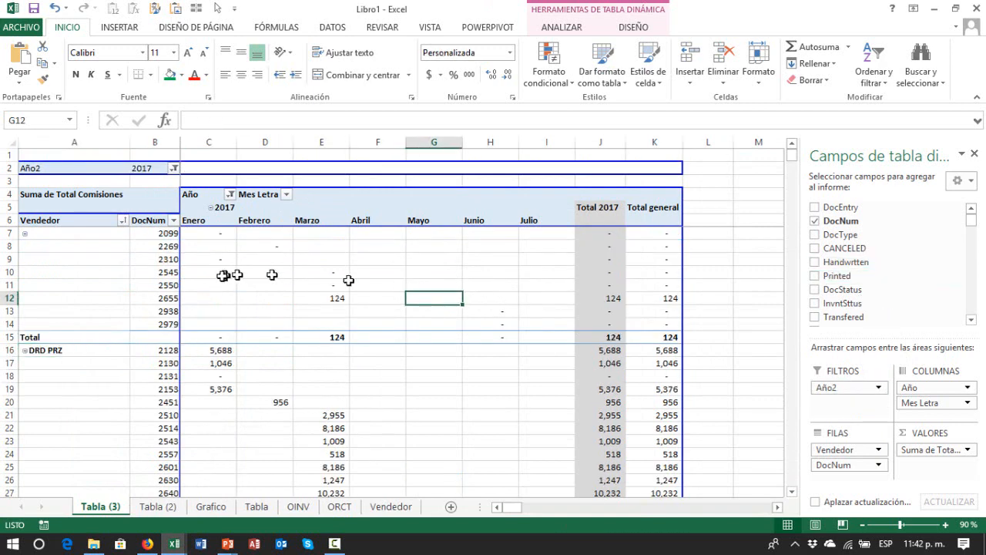
key(Left)
key(Left)
key(Left)
key(Left)
key(Left)
key(Left)
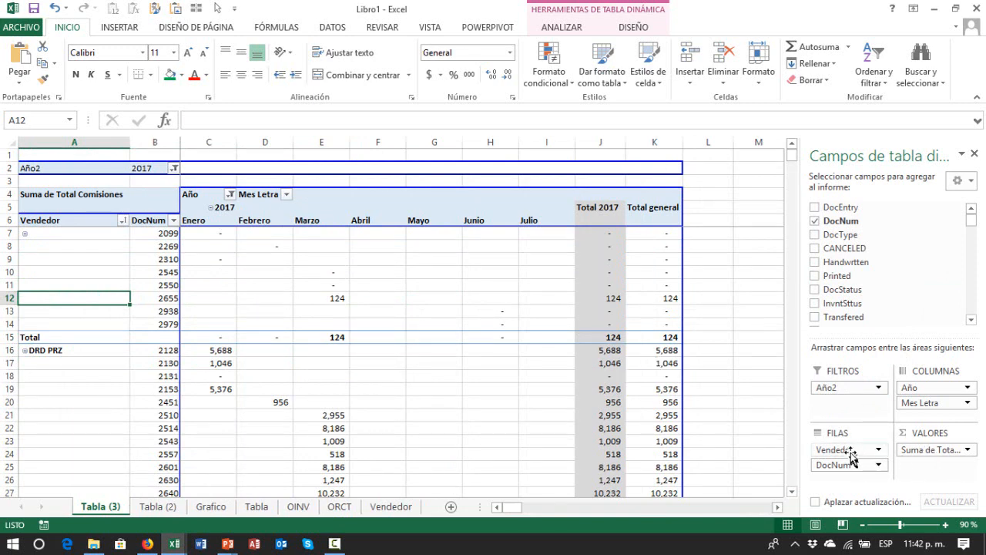
- Replace the Vendedor and DocNum row fields with CardName in the Tabla (3) pivot table
drag(850, 451, 892, 308)
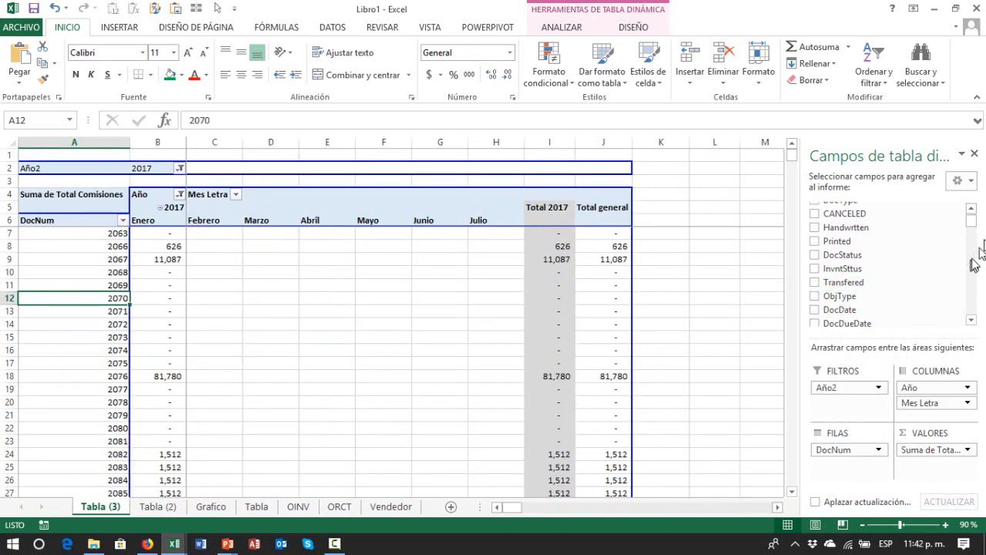
click(975, 291)
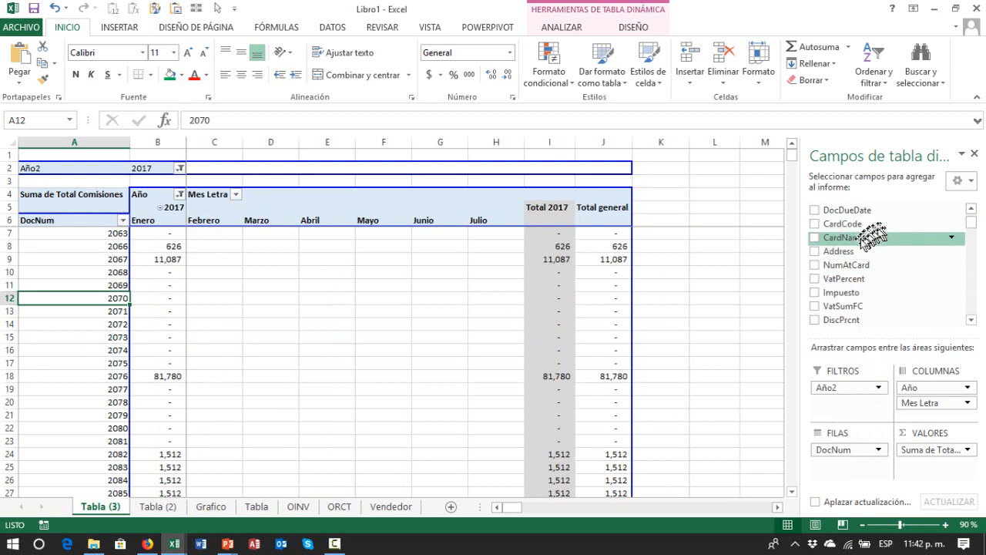
drag(857, 283, 857, 453)
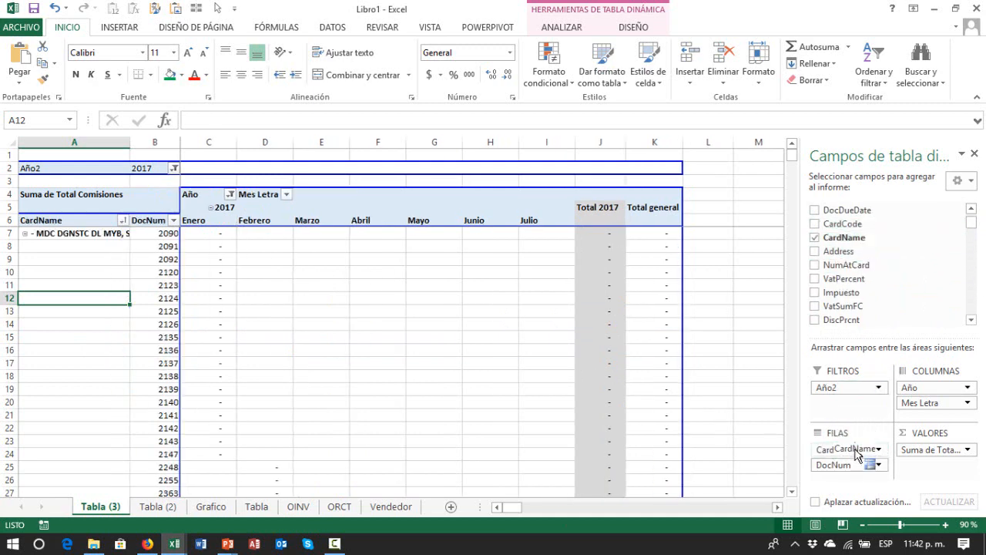
click(353, 320)
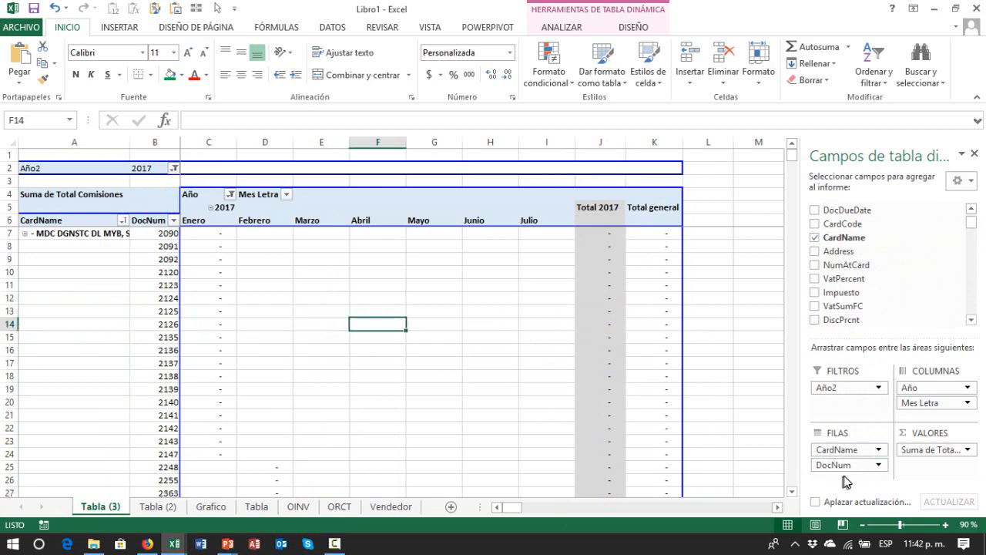
drag(841, 435, 873, 322)
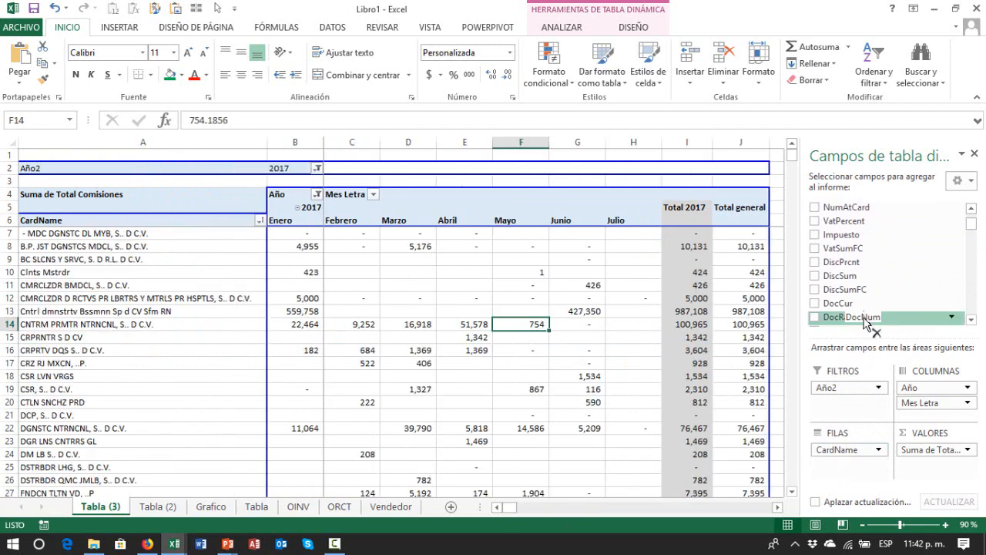
- Examine the 2017 commissions per customer, moving through the CardName rows and the month and total columns
click(404, 290)
key(Left)
key(Left)
key(Left)
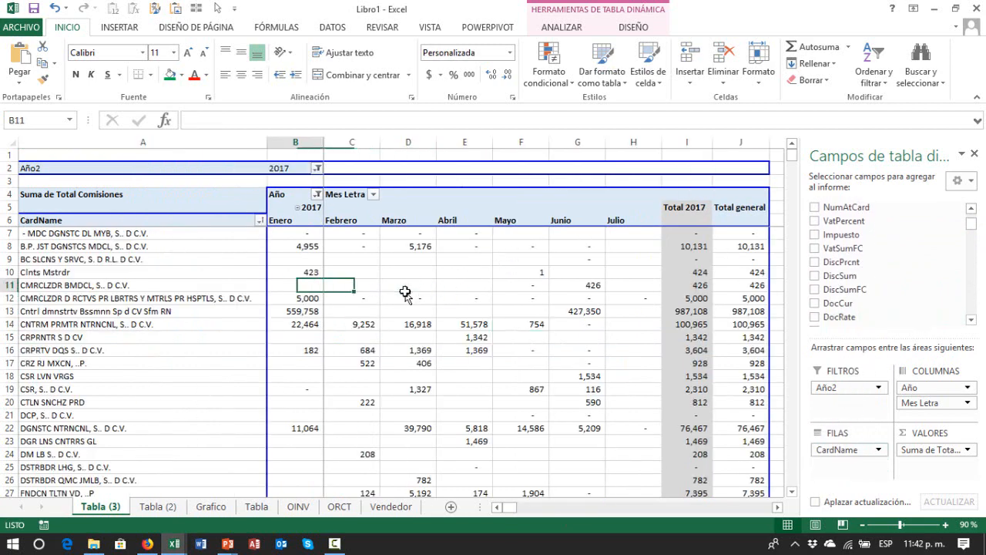
key(Up)
key(Up)
key(ctrl+Up)
key(ctrl+Up)
key(ctrl+Up)
key(ctrl+Down)
key(ctrl+Down)
key(ctrl+Down)
key(ctrl+Up)
key(ctrl+Up)
key(Down)
key(Down)
key(Down)
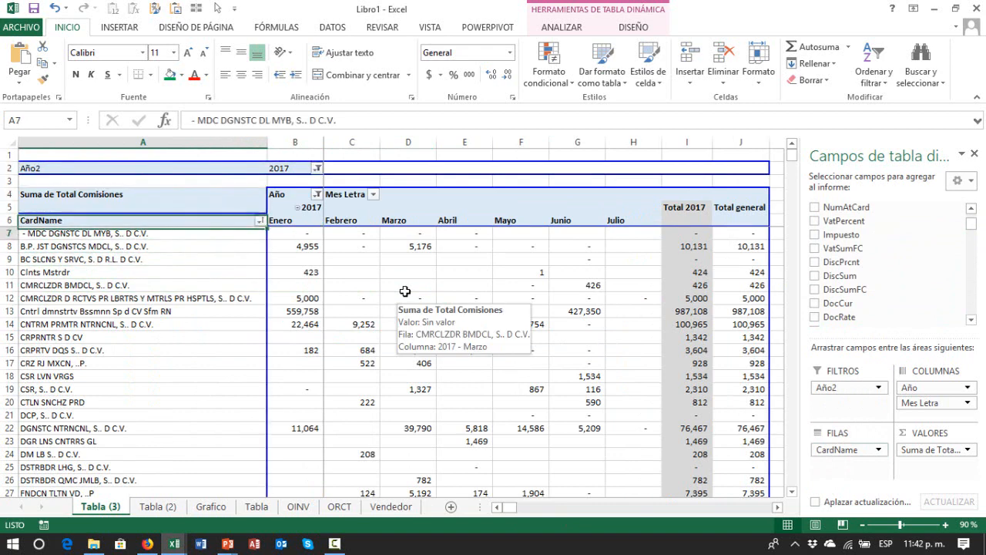
key(Down)
key(Down)
key(Down)
key(Down)
key(Down)
key(Right)
key(Right)
key(Right)
key(Right)
key(Up)
key(Up)
key(Up)
key(Up)
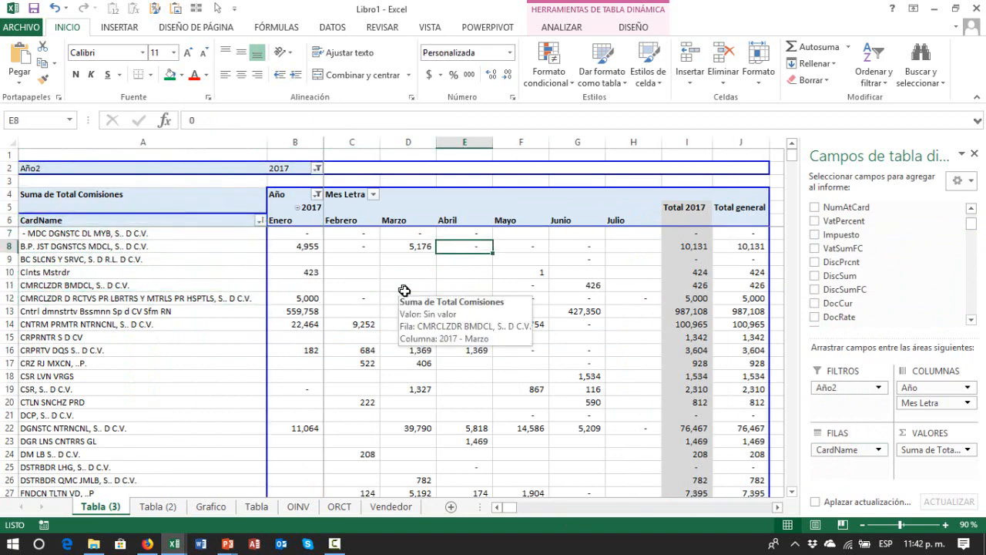
key(Right)
key(Right)
key(Right)
key(Right)
key(Right)
key(Left)
key(Left)
key(Left)
key(Left)
key(Left)
key(Left)
key(Left)
key(Left)
key(Left)
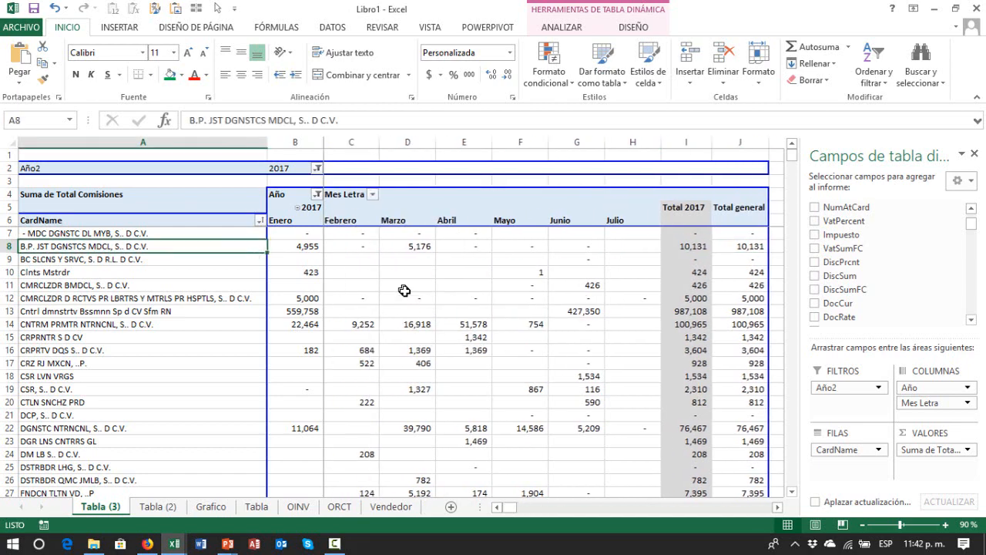
key(Up)
key(Up)
key(Up)
key(Up)
key(Up)
key(Up)
key(Up)
key(Down)
key(Down)
key(Down)
key(Down)
key(Down)
key(Down)
key(Down)
key(Down)
key(Down)
key(Down)
key(Down)
key(Down)
key(Down)
key(Down)
key(Down)
key(Down)
key(Down)
key(Down)
key(Down)
key(Down)
key(Down)
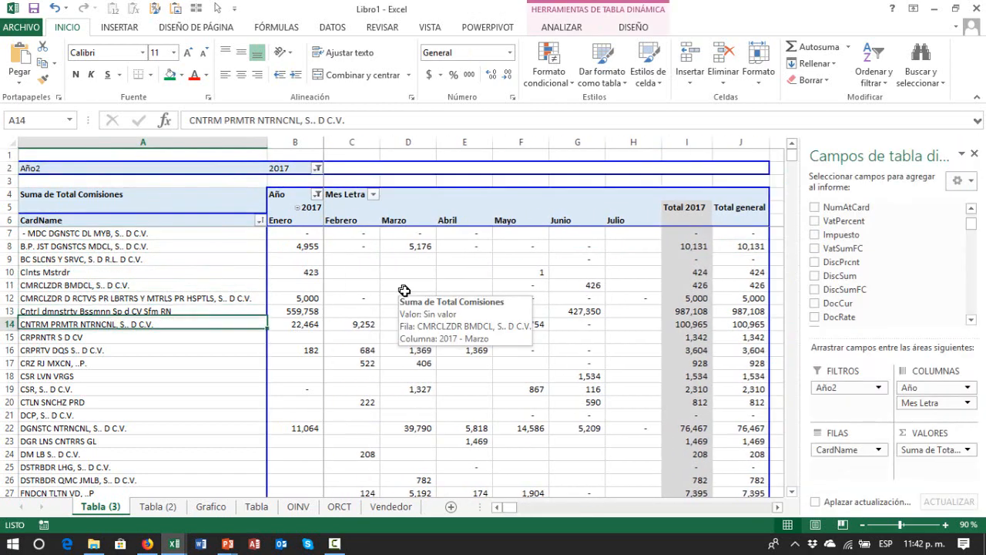
key(Down)
key(Down)
key(Down)
key(Down)
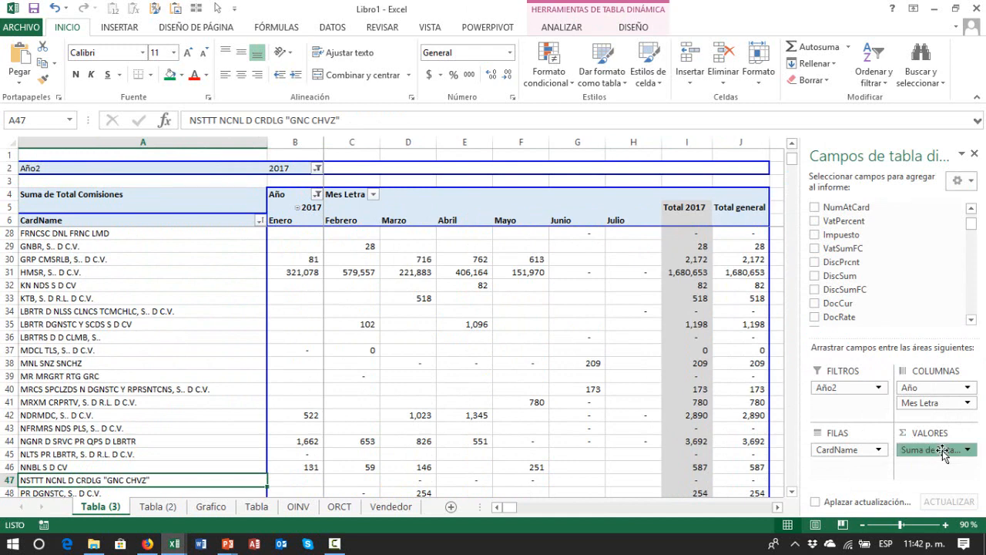
- Replace Total Comisiones with the sum of Importe Total as the pivot table's value field
drag(937, 417, 933, 284)
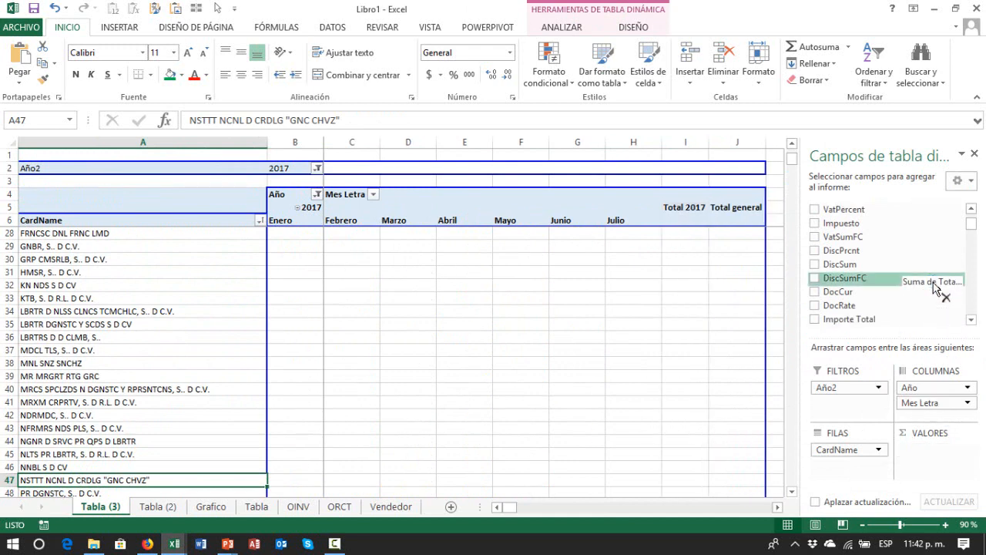
click(972, 211)
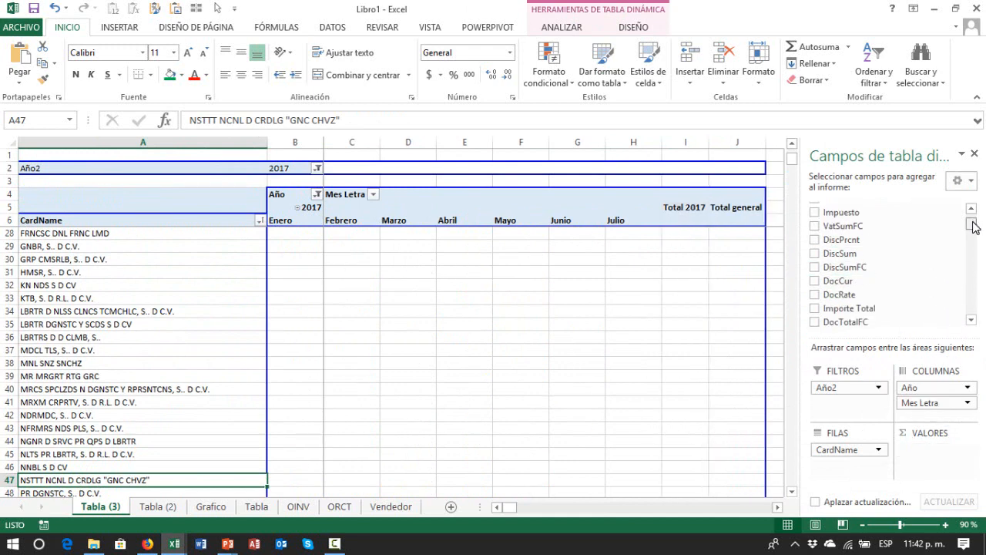
click(971, 310)
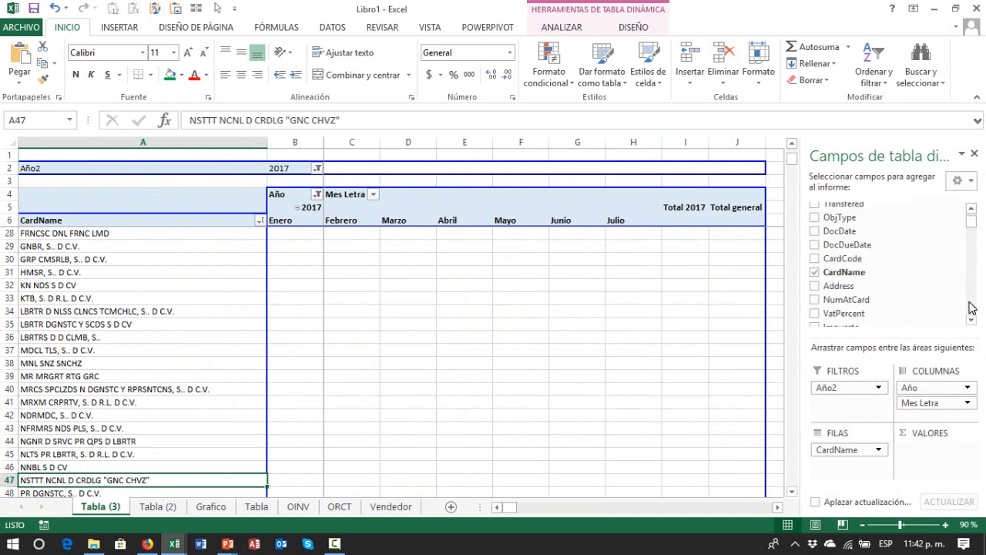
click(972, 310)
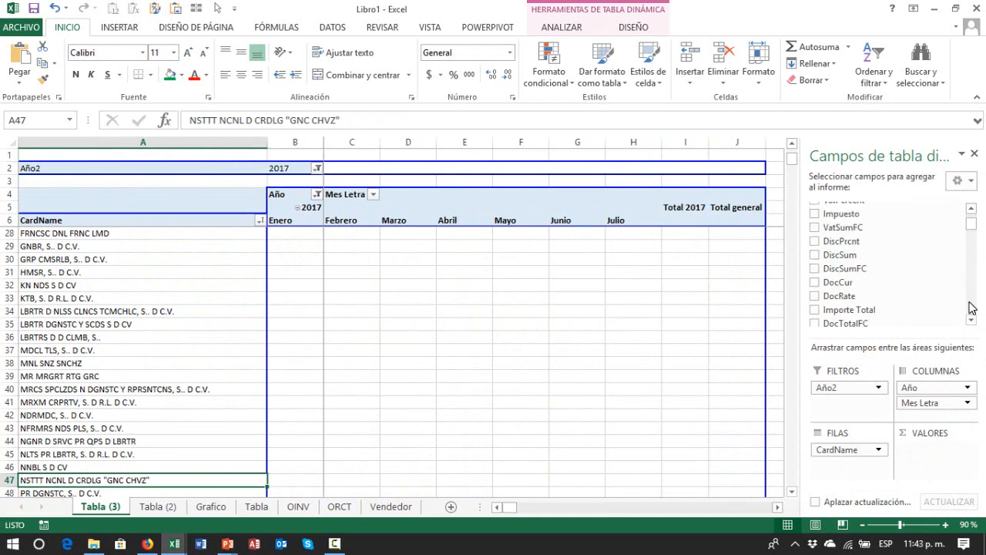
drag(907, 308, 932, 456)
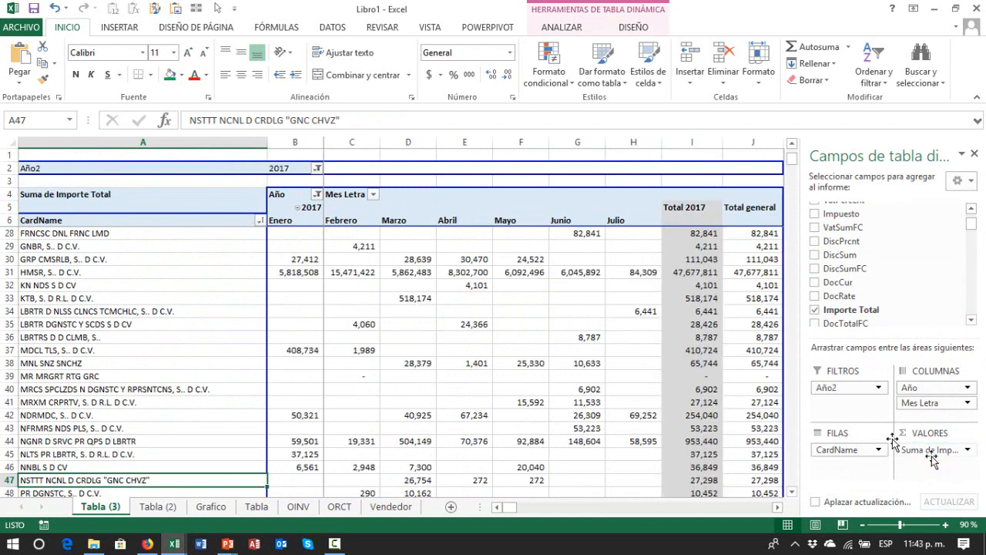
- Examine one customer's 2017 invoiced amounts in the Tabla (3) pivot table across the month and total columns
click(679, 361)
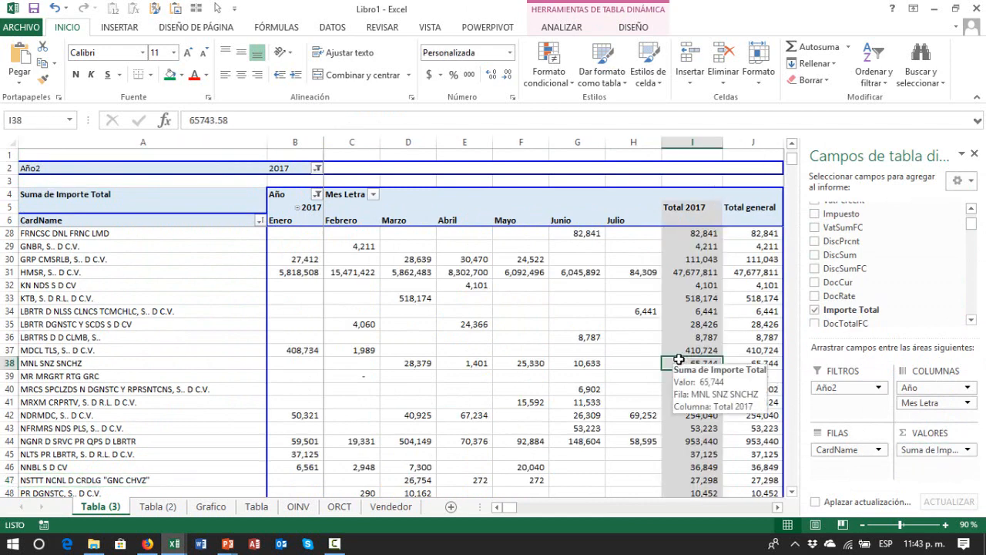
key(Left)
key(Left)
key(Left)
key(Left)
key(Left)
key(Left)
key(Left)
key(Left)
key(Right)
key(Right)
key(Right)
key(Right)
key(Right)
key(Right)
key(Right)
key(Right)
key(Right)
key(Right)
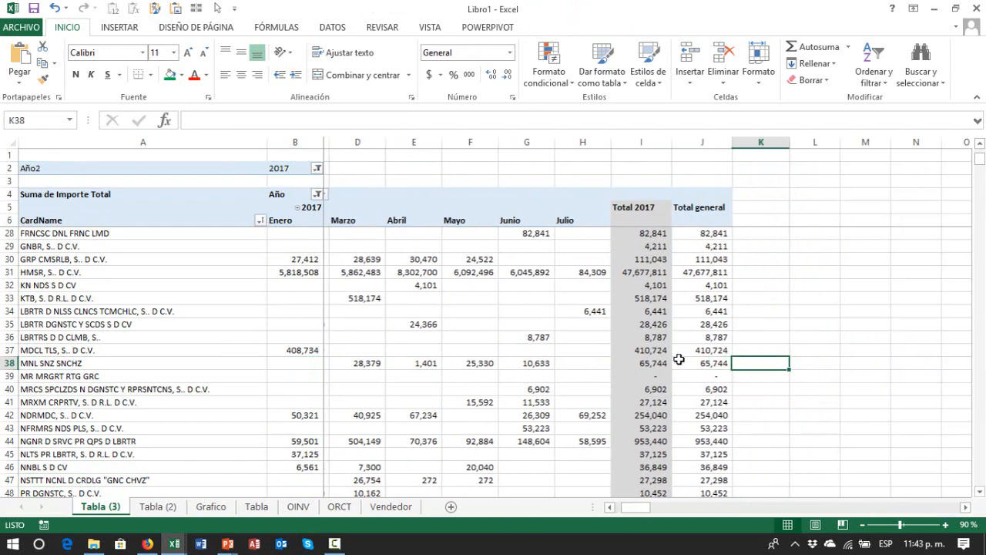
key(Left)
key(Left)
key(Left)
key(Left)
key(Left)
key(Left)
key(Left)
key(Left)
key(Left)
- Unfreeze the panes of the Tabla (3) sheet
key(Up)
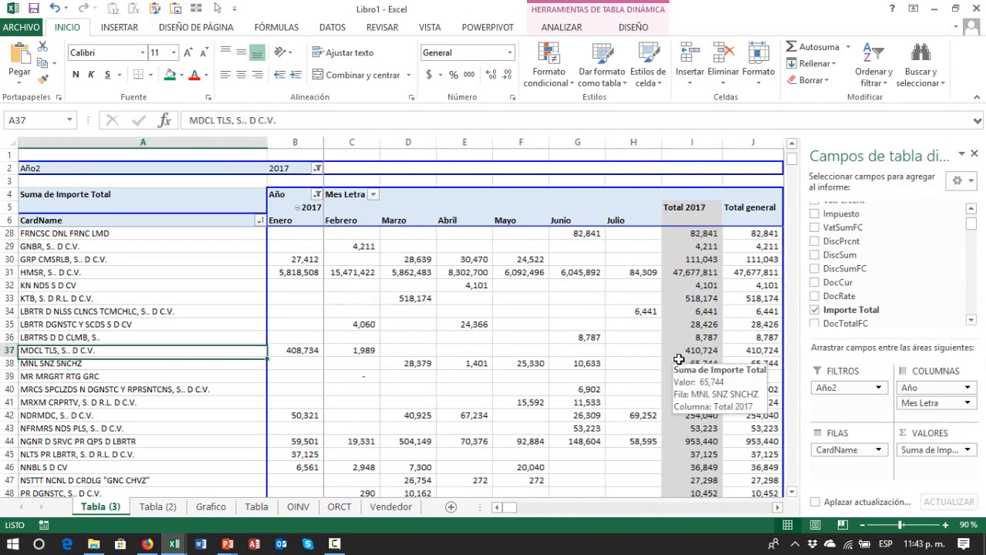
key(Up)
key(Up)
key(Up)
key(Up)
key(Up)
key(Up)
key(Up)
key(Up)
key(Up)
key(Up)
key(Up)
key(Up)
key(Up)
key(Up)
key(Up)
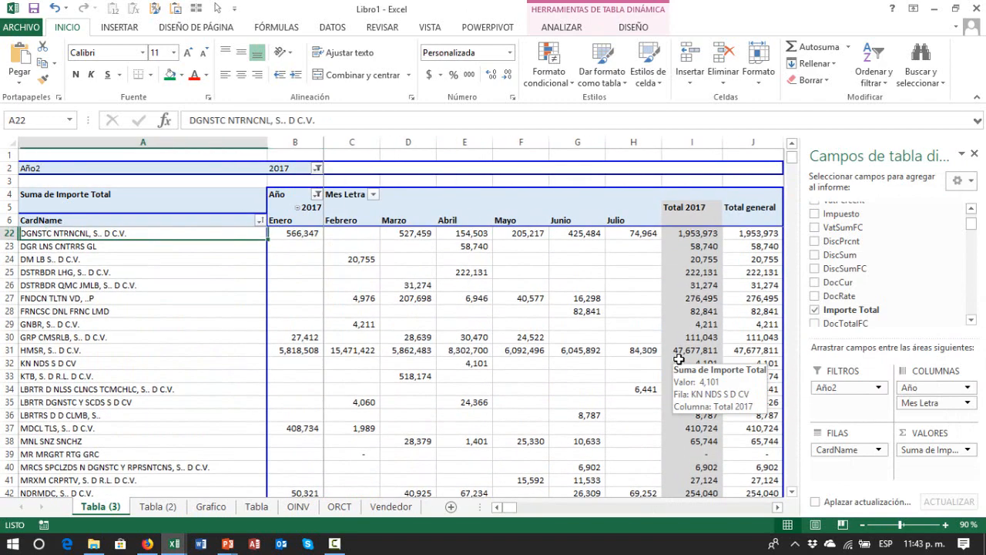
key(ctrl+Up)
key(Down)
key(Right)
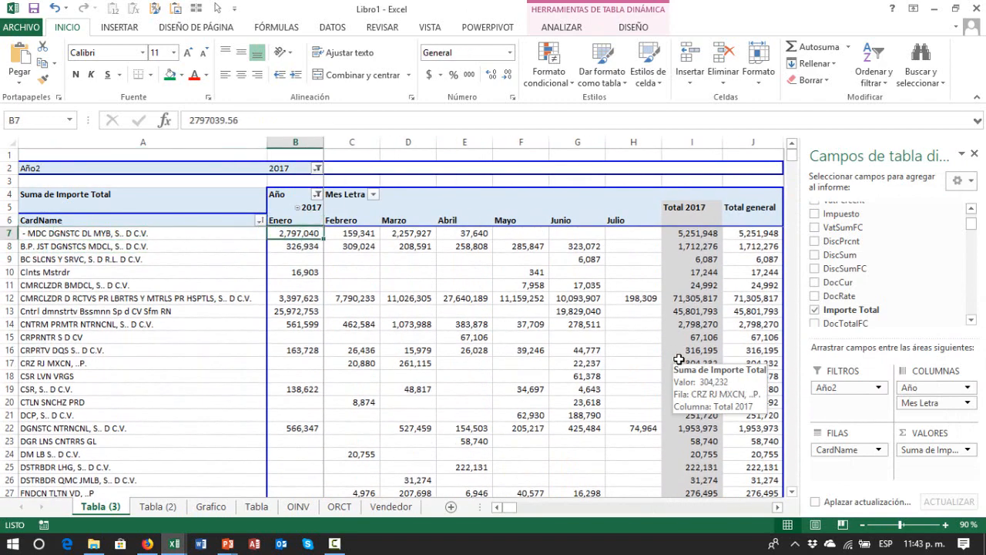
click(440, 28)
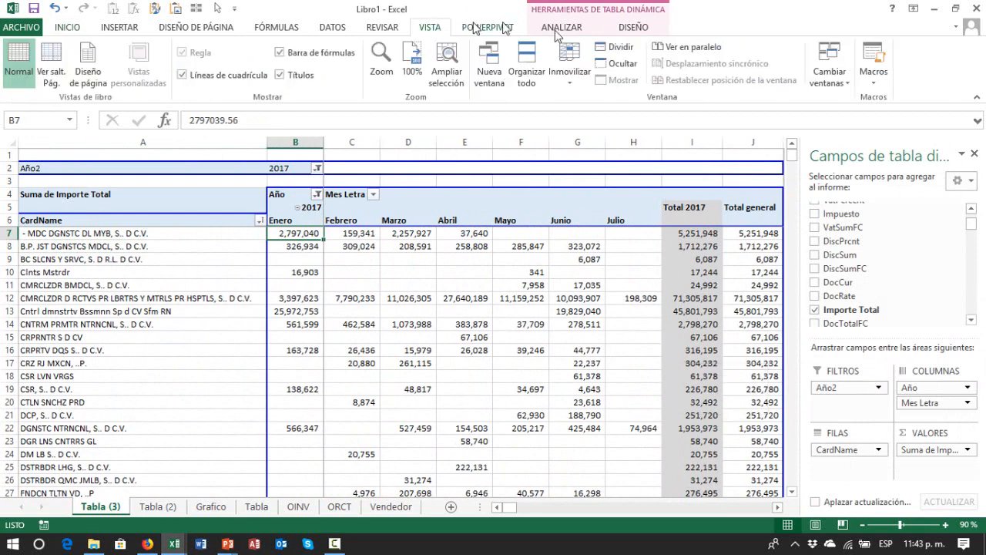
click(568, 73)
click(605, 105)
click(422, 244)
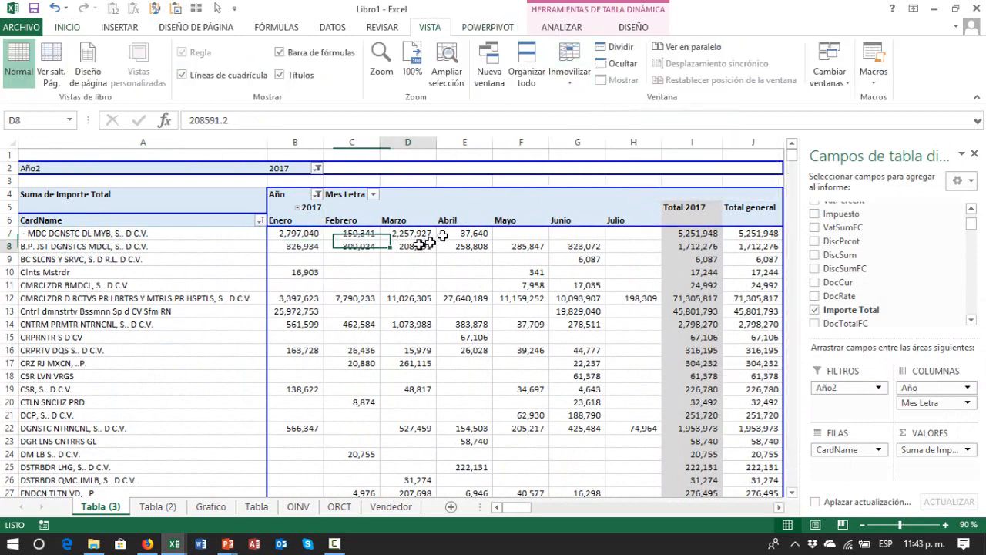
- Freeze the panes at cell B7 to lock the header rows and the CardName column of Tabla (3)
key(Down)
key(Down)
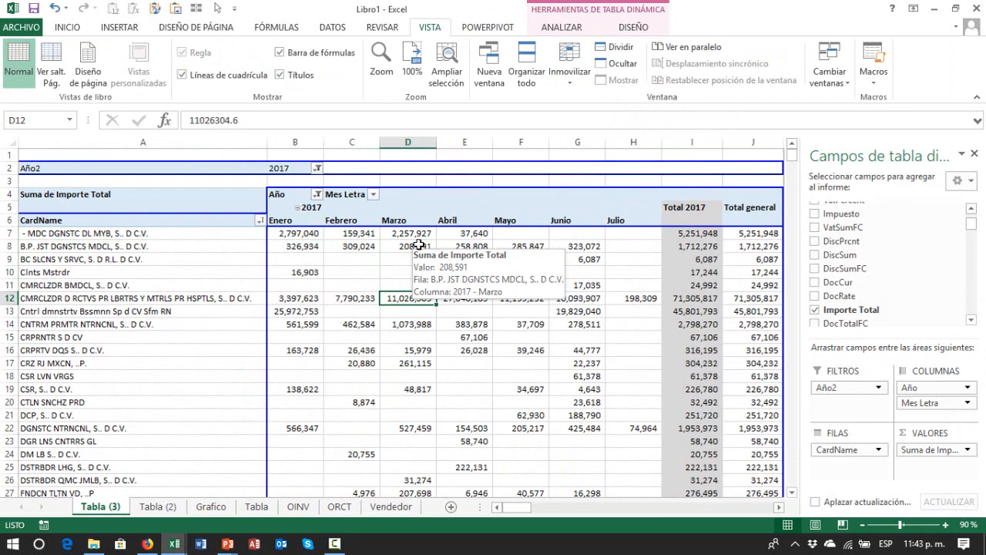
key(Left)
key(Left)
key(Left)
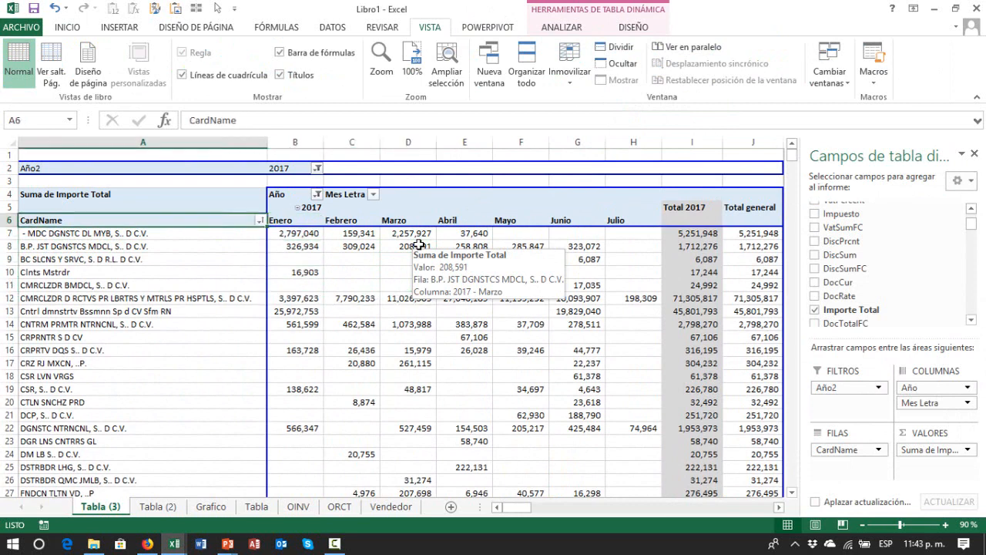
key(Right)
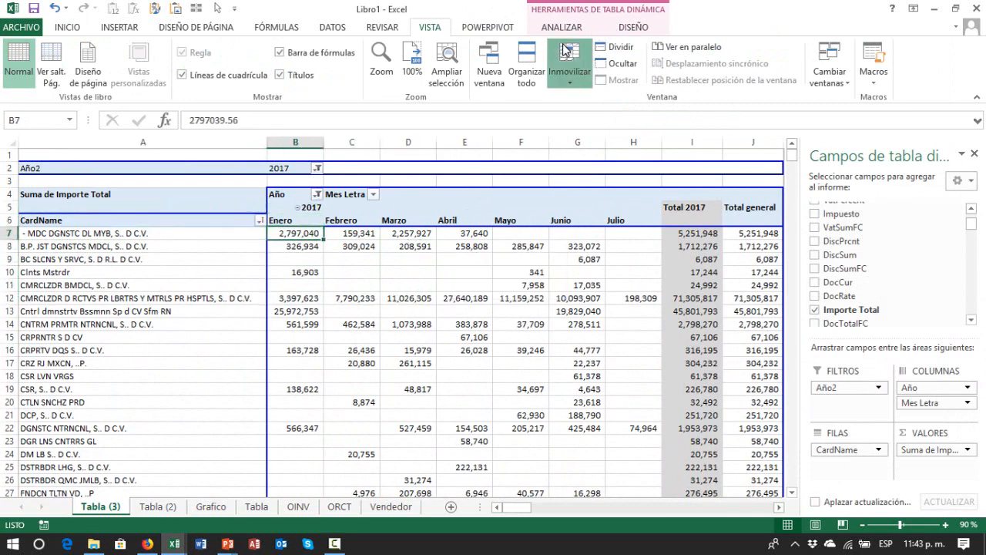
click(570, 71)
click(626, 107)
- Examine the invoiced amounts down the full customer list under the frozen headers, and return to the first customer
click(441, 233)
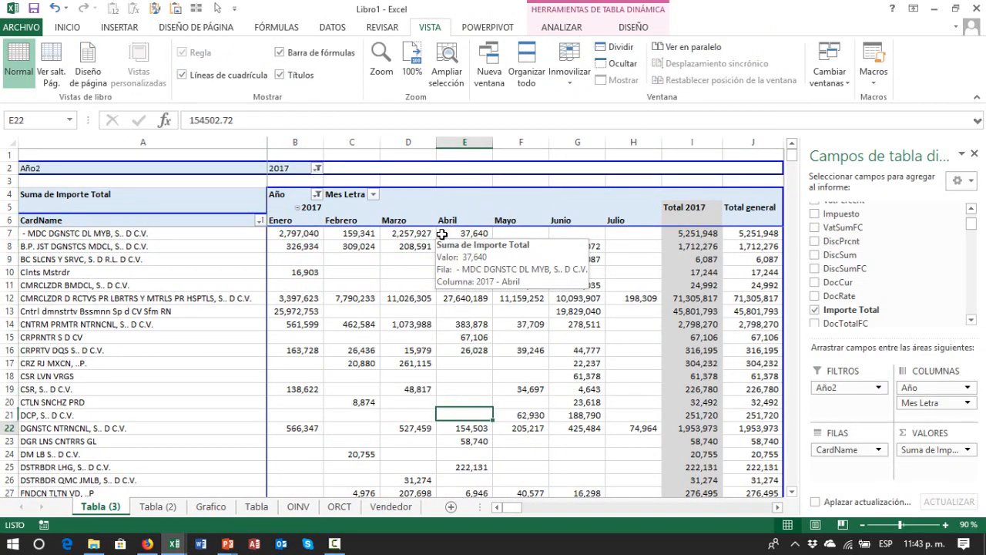
key(Down)
key(Down)
key(Down)
key(Down)
key(Down)
key(Down)
key(Down)
key(Down)
key(Down)
key(Down)
key(Down)
key(Down)
key(Down)
key(Down)
key(Down)
key(Down)
key(Down)
key(Down)
key(Down)
key(Down)
key(Left)
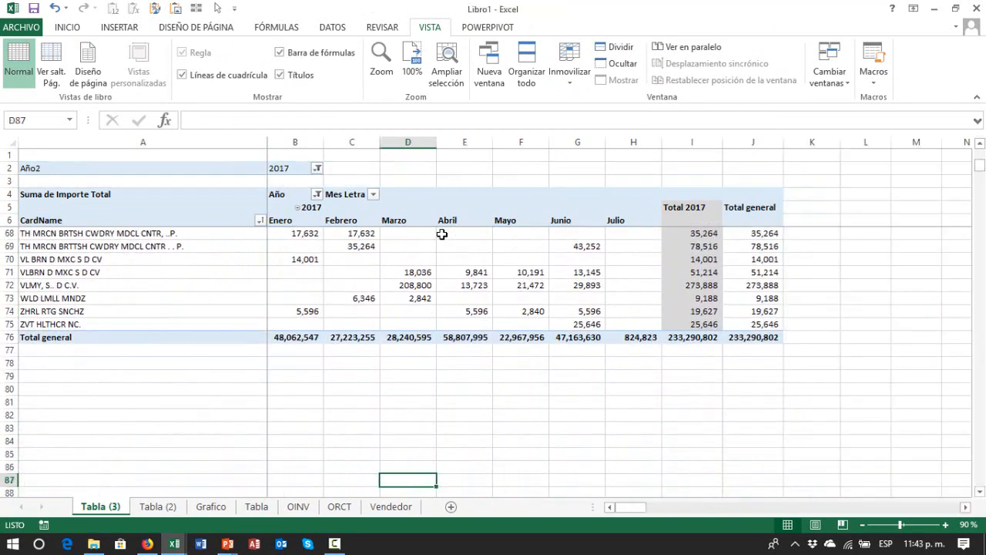
key(Left)
key(Left)
key(Left)
key(ctrl+Up)
key(ctrl+Up)
key(Down)
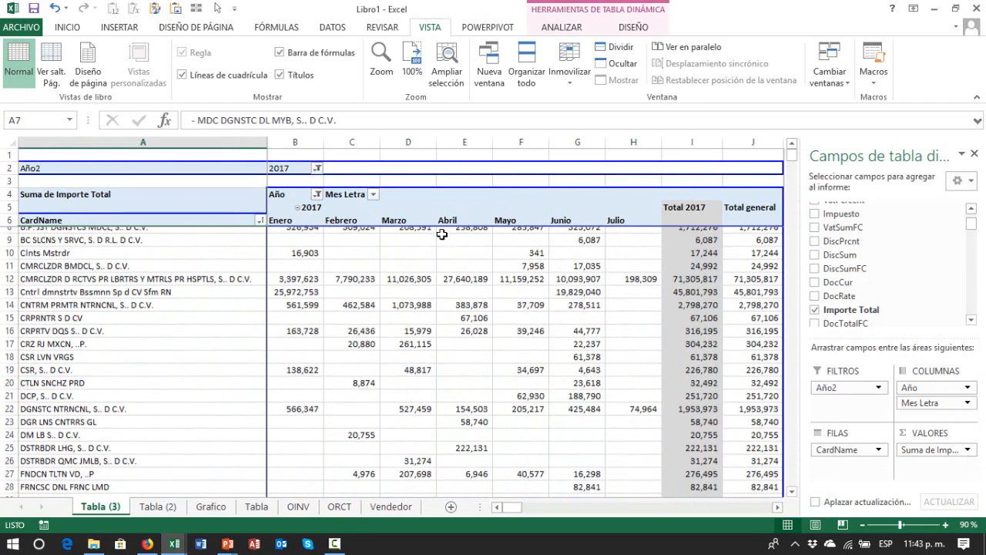
- Review the invoiced totals in the Total general row from Enero through the grand total column
key(Down)
key(Down)
key(Down)
key(Down)
key(Down)
key(Down)
key(Down)
key(ctrl+Down)
key(Down)
key(Up)
key(Right)
key(Right)
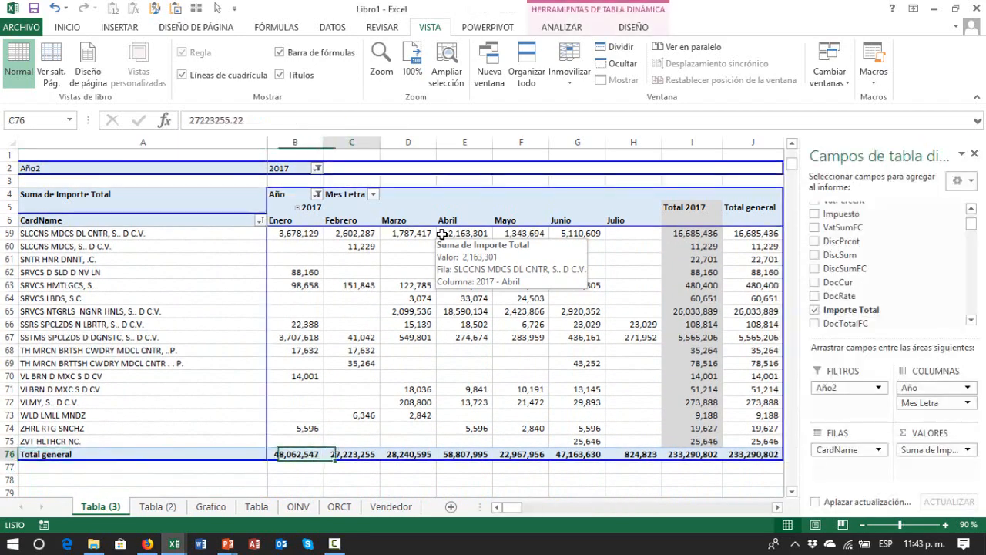
key(Right)
key(Right)
key(Right)
key(Right)
key(Right)
key(Right)
key(Right)
key(Right)
key(Left)
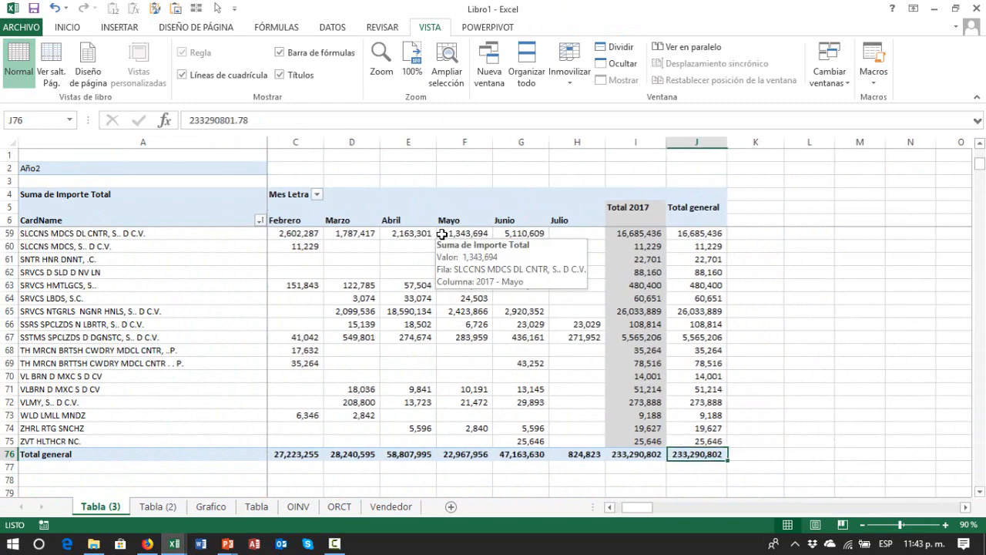
key(Left)
key(ctrl+Up)
key(Down)
key(ctrl+Left)
key(ctrl+Left)
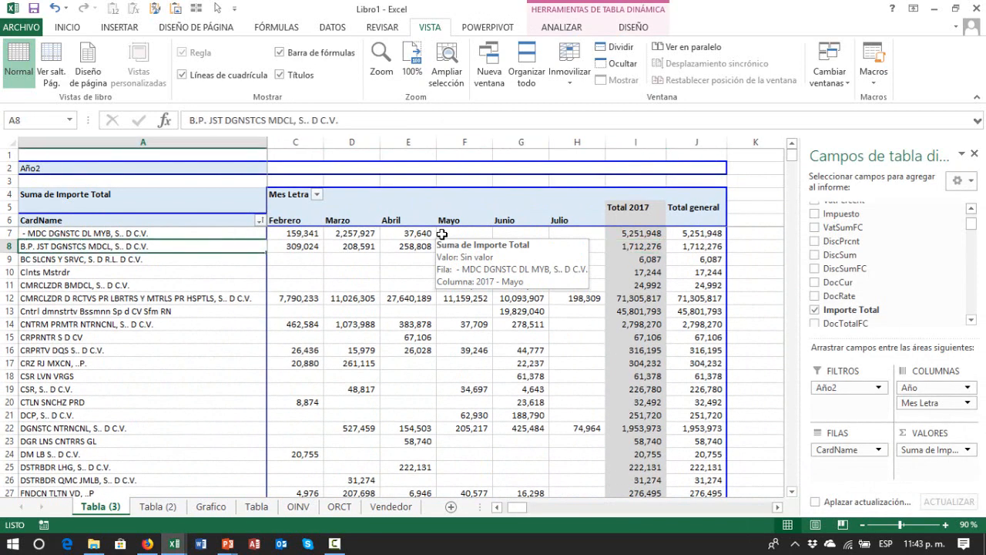
key(Up)
key(Up)
key(Up)
key(Up)
key(Up)
key(Down)
key(Down)
key(Down)
key(Down)
key(Down)
key(Down)
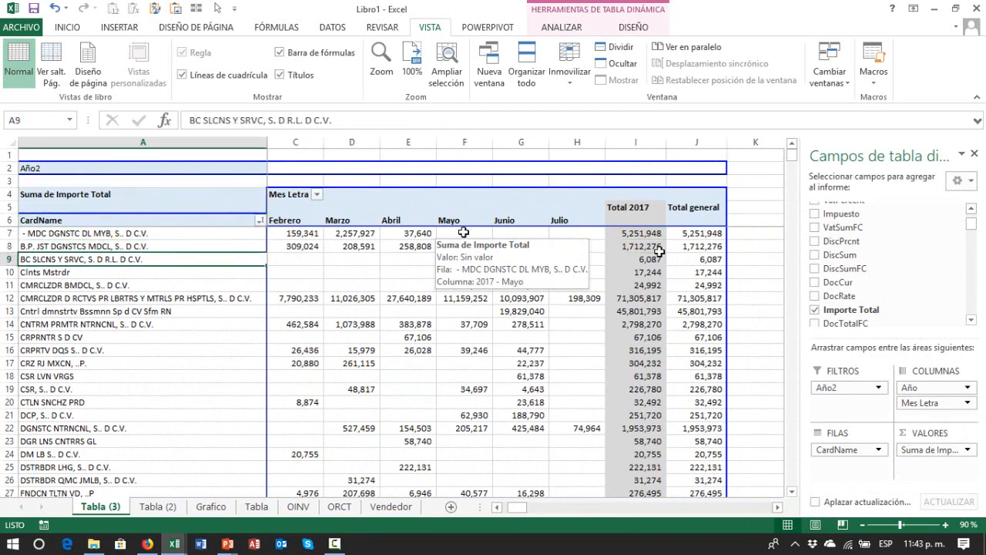
- Add Vendedor as a row field above CardName in the Tabla (3) pivot table
drag(975, 231, 980, 320)
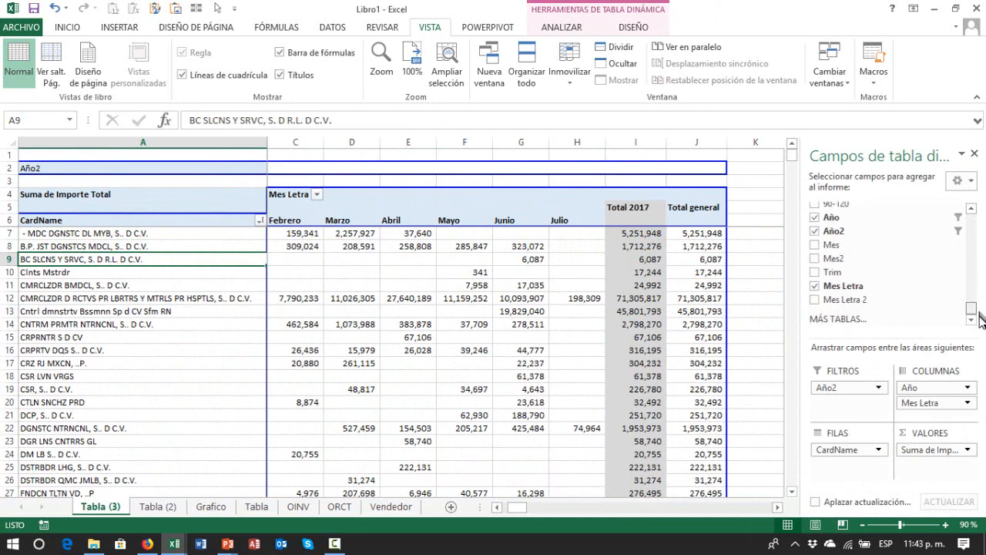
click(973, 210)
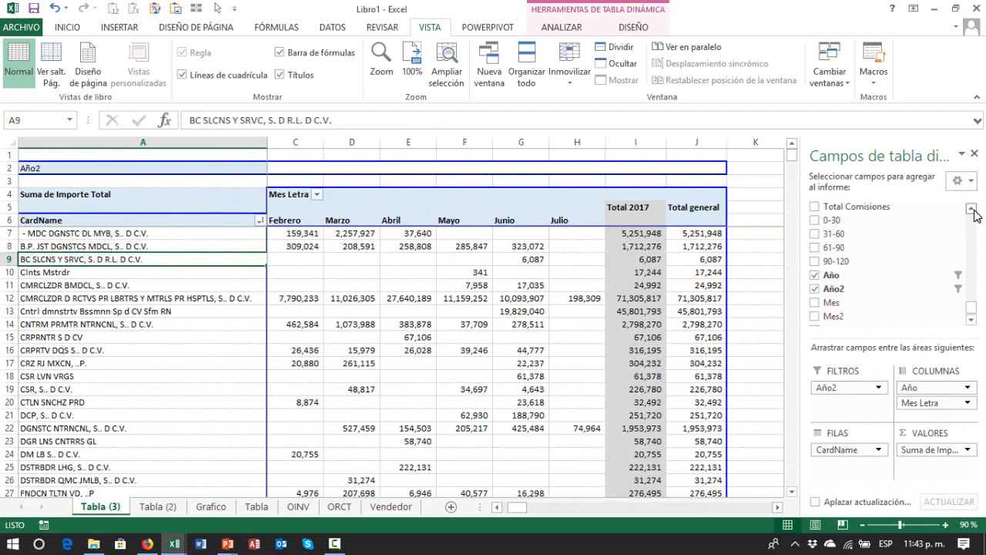
click(973, 209)
click(973, 210)
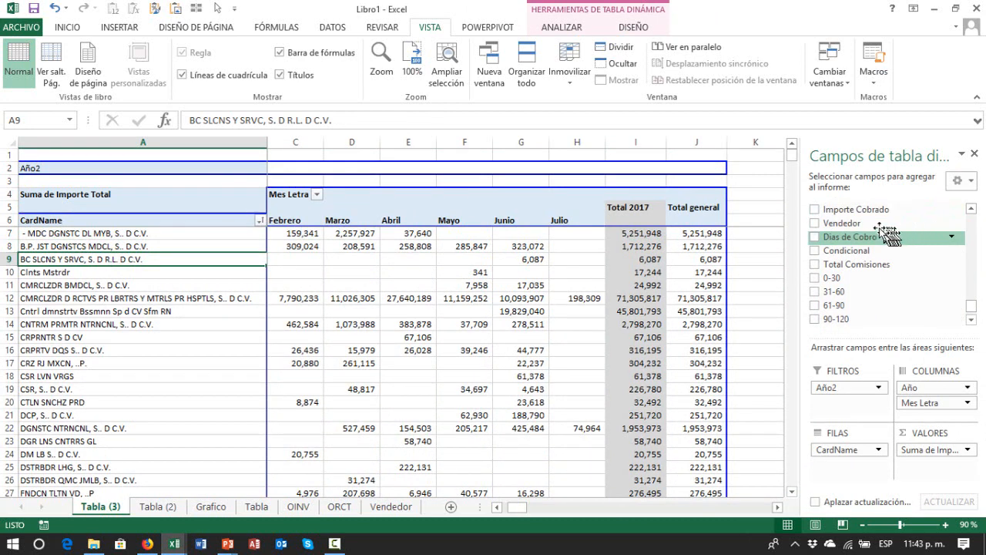
drag(871, 224, 874, 418)
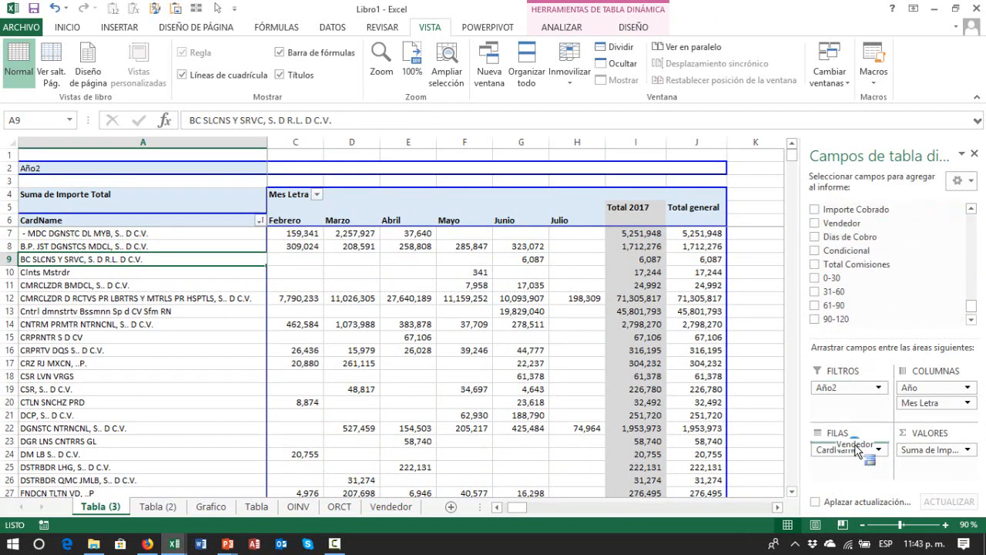
drag(857, 450, 855, 449)
- Examine the customers grouped under the blank Vendedor at the start of the Tabla (3) pivot table
click(272, 311)
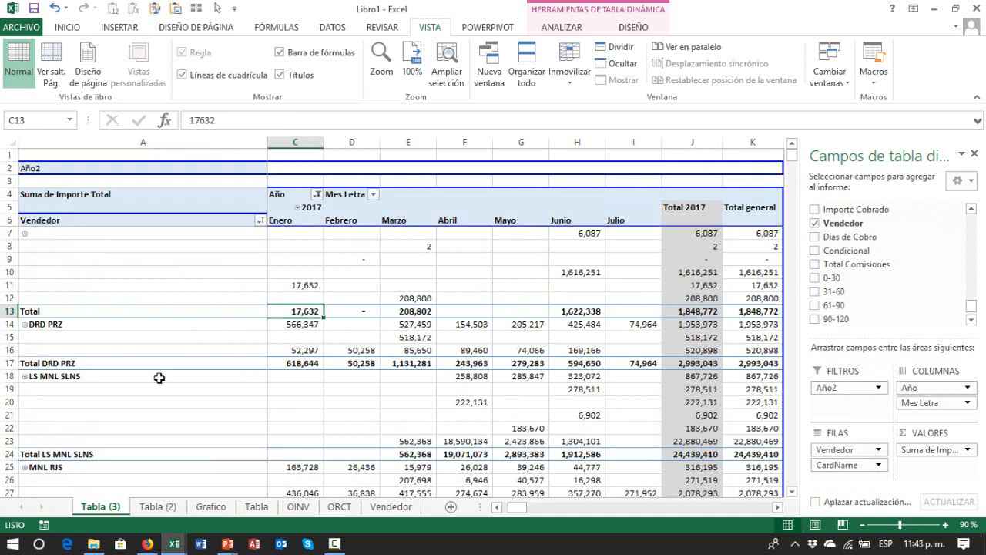
key(Left)
key(Left)
key(Right)
key(Up)
key(Left)
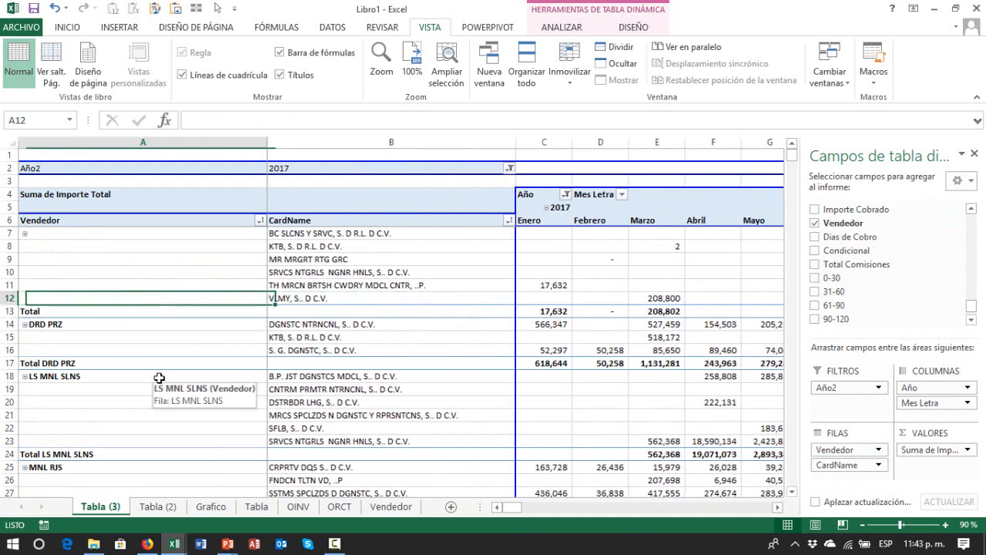
key(Up)
key(Up)
key(Up)
key(Up)
key(Up)
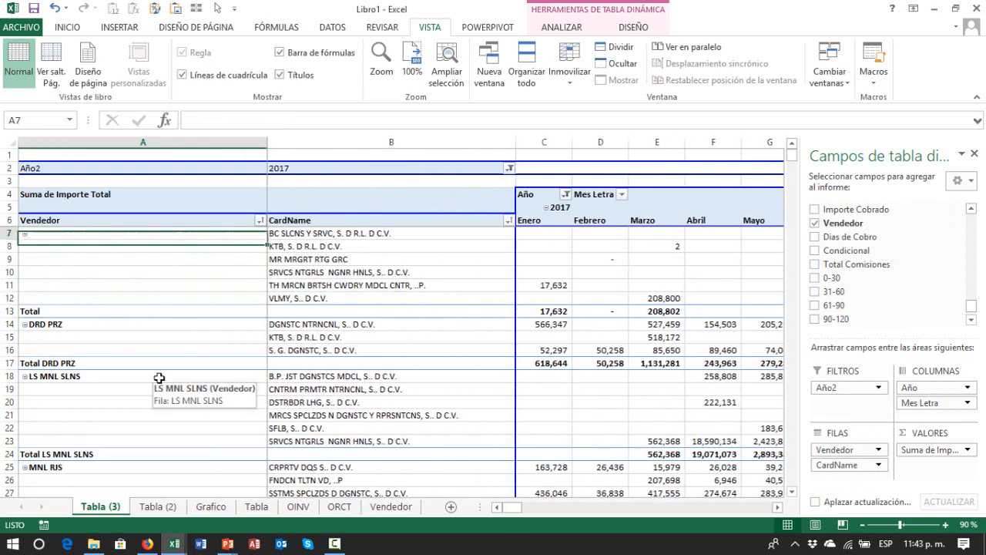
key(Right)
key(Down)
key(Down)
key(Down)
key(Down)
key(Down)
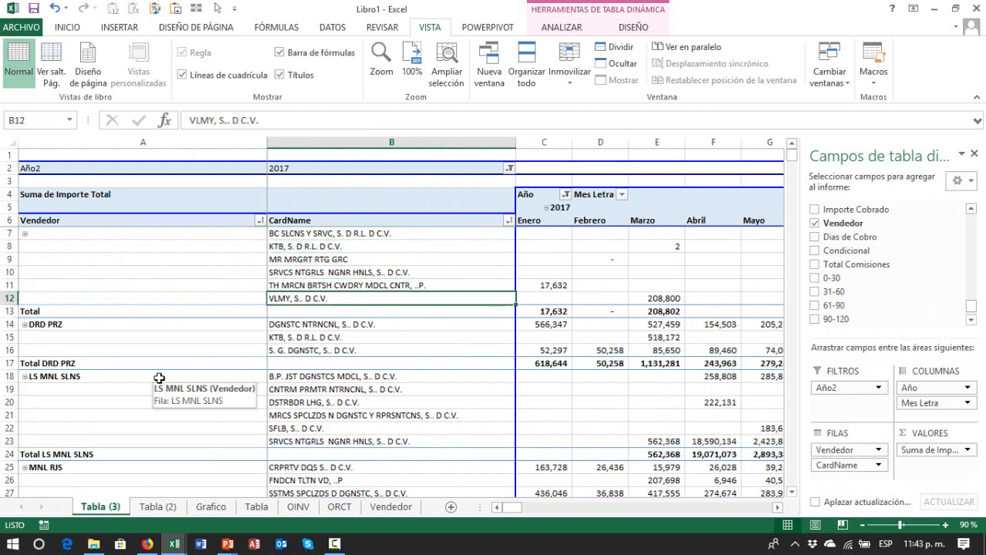
key(Down)
key(Down)
key(Down)
key(Up)
- Examine the following Vendedor groups, with their customers and subtotals, down to row 37
key(Left)
key(Down)
key(Down)
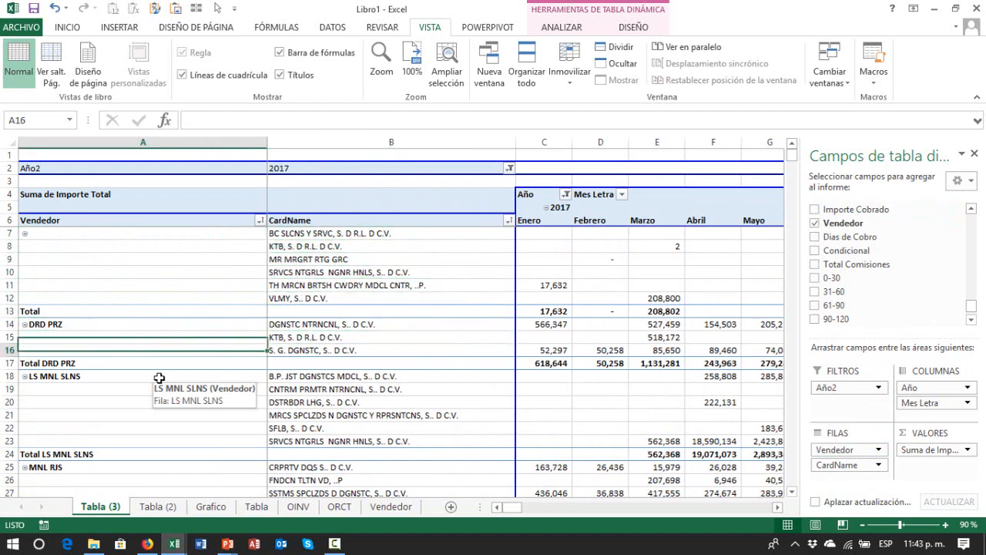
key(Down)
key(Down)
key(Down)
key(Down)
key(Down)
key(Down)
key(Down)
key(Down)
key(Down)
key(Down)
key(Down)
key(Down)
key(Down)
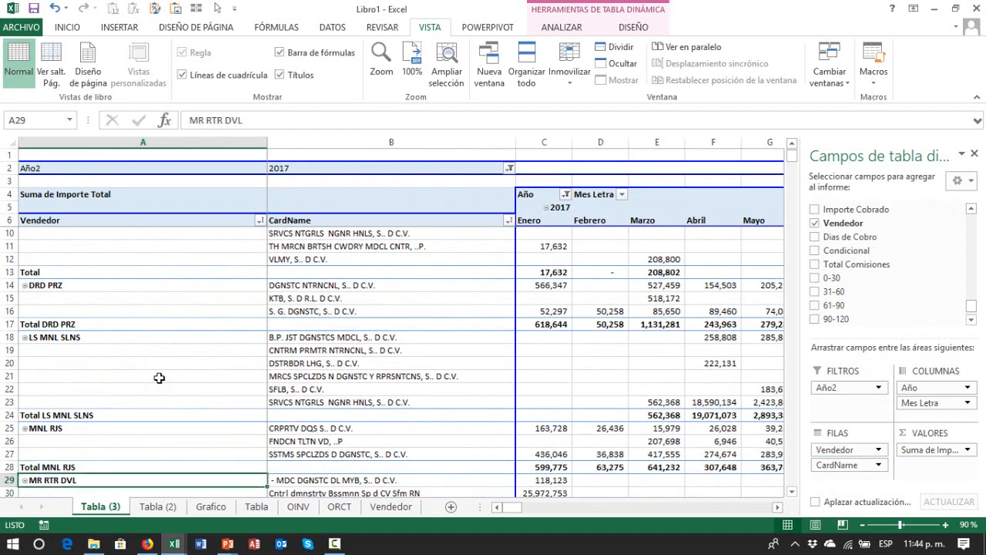
key(Down)
key(Down)
key(Down)
key(Down)
key(Down)
key(Down)
key(Up)
key(Up)
key(Up)
key(Up)
key(Up)
key(Up)
key(Up)
key(Up)
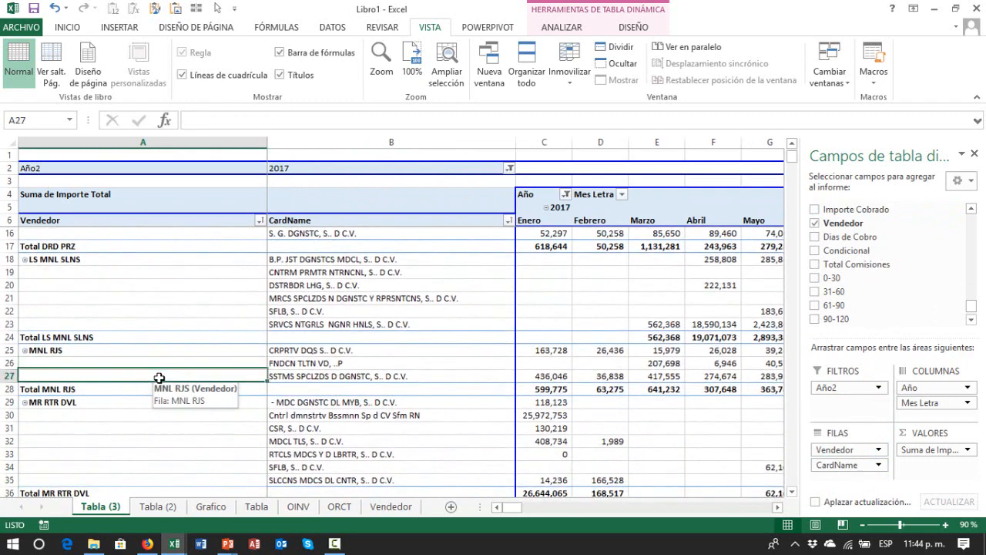
key(Down)
key(Down)
key(Down)
key(Down)
key(Down)
key(Down)
key(Down)
key(Down)
key(Down)
key(Down)
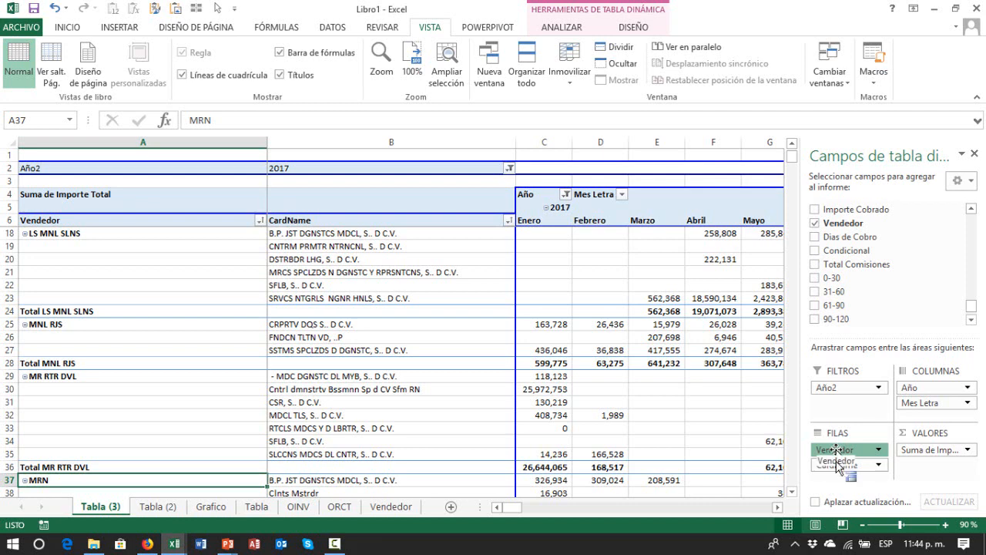
- Place Vendedor below CardName in the pivot table's row fields and remove the CardName subtotals
drag(838, 479, 838, 480)
click(300, 325)
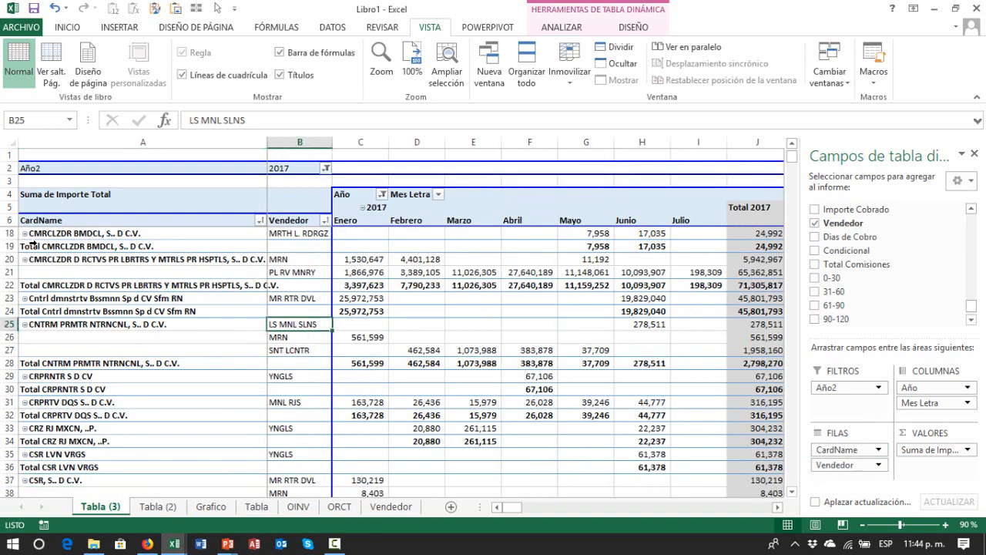
click(32, 244)
right_click(34, 245)
click(113, 347)
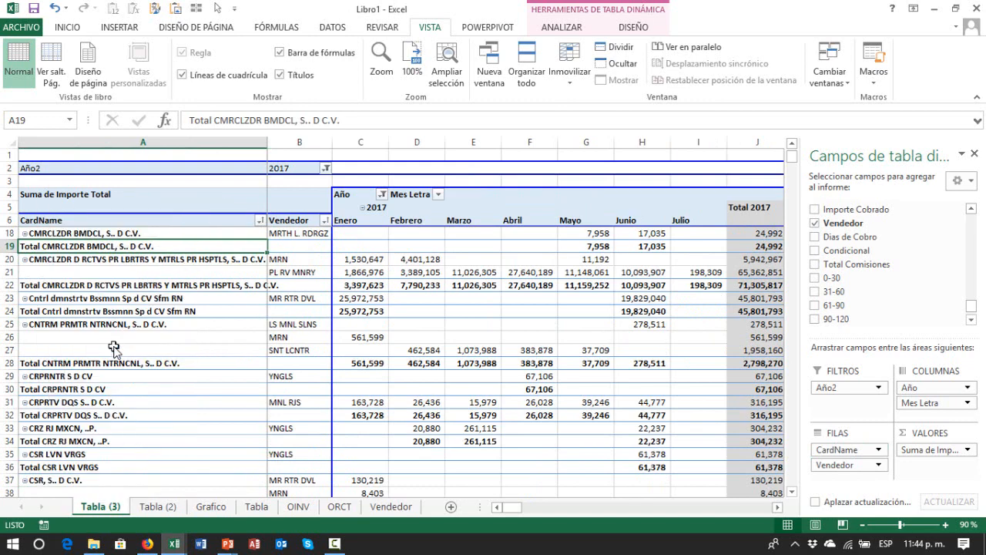
- Widen column B, which holds the Vendedor names, in Tabla (3)
click(160, 362)
key(Up)
key(Up)
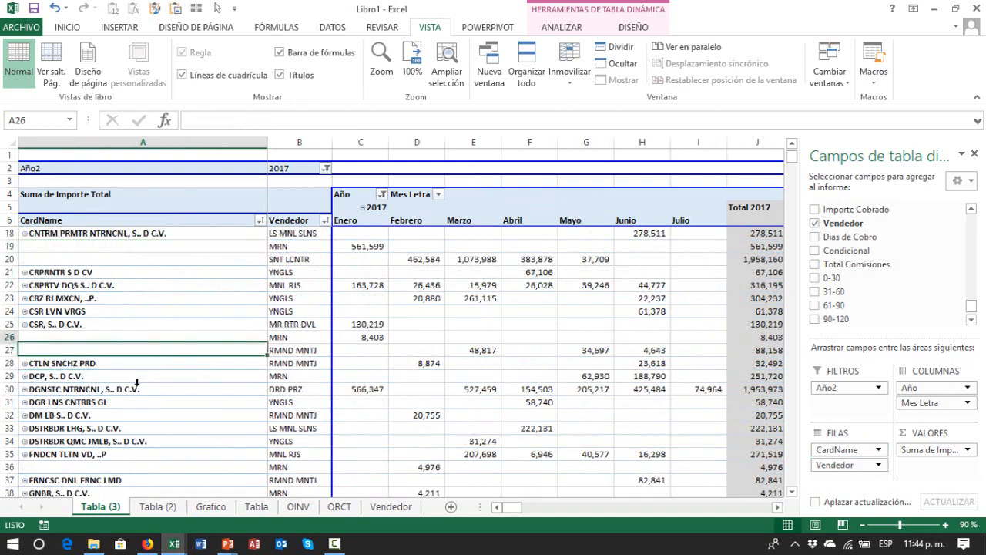
key(Right)
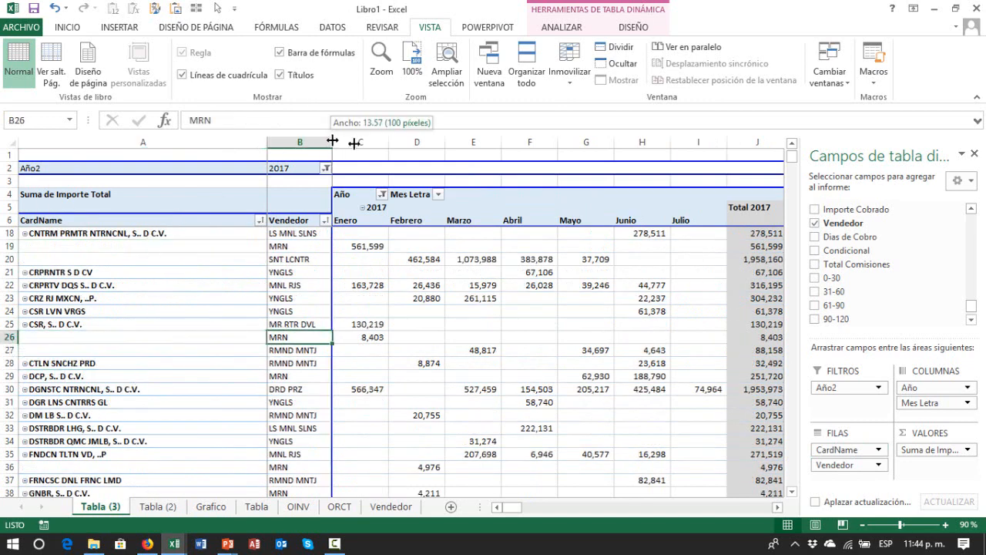
drag(332, 141, 373, 141)
- Highlight the Vendedor entries listed for the customer CNTRM PRMTR NTRNCNL, S.. D C.V
click(189, 275)
key(Up)
key(Up)
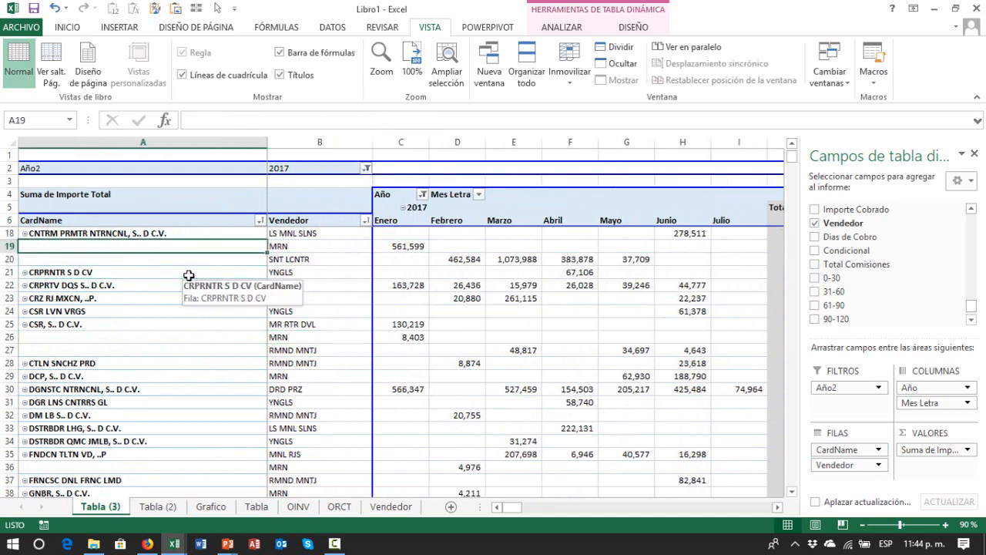
key(Up)
key(Right)
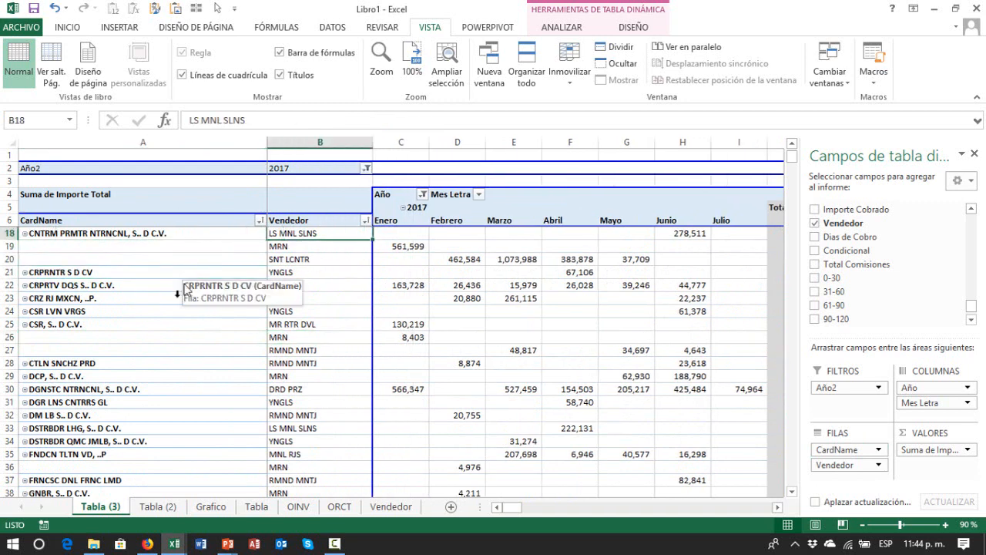
key(shift+Down)
key(shift+Down)
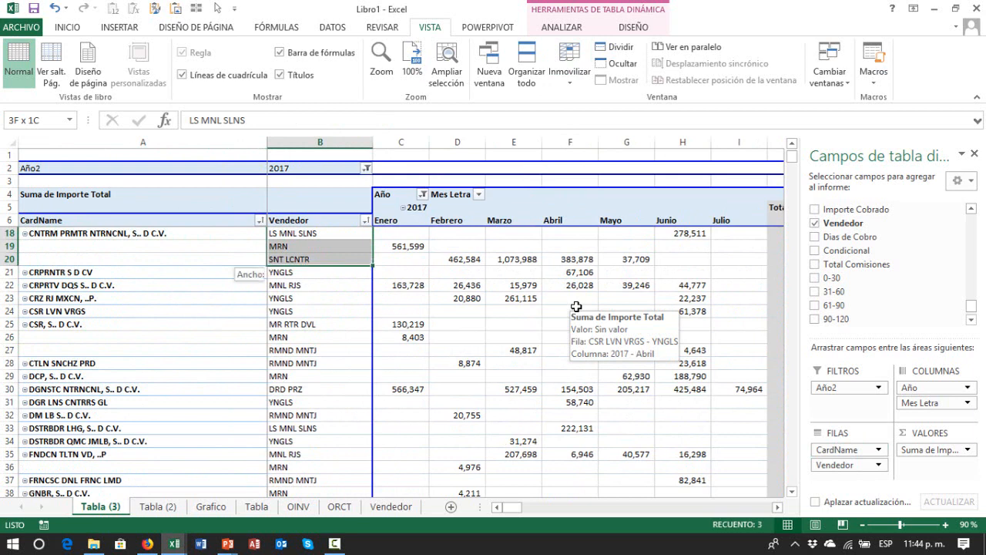
- Check the Vendedor of the next customers and highlight the entries for CSR, S.. D C.V
key(Down)
key(Down)
key(Down)
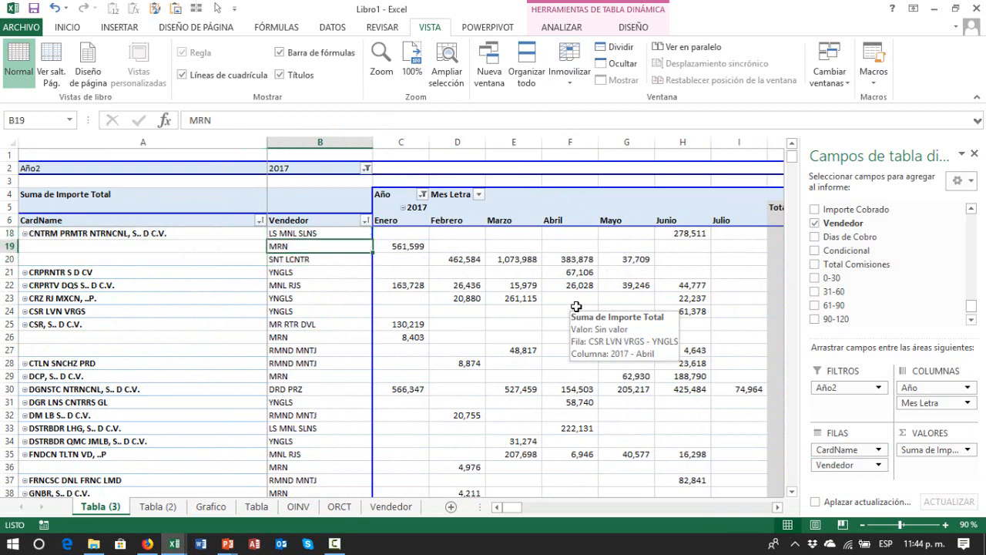
key(shift+Down)
key(shift+Down)
key(shift+Down)
key(Down)
key(Down)
key(Down)
key(Down)
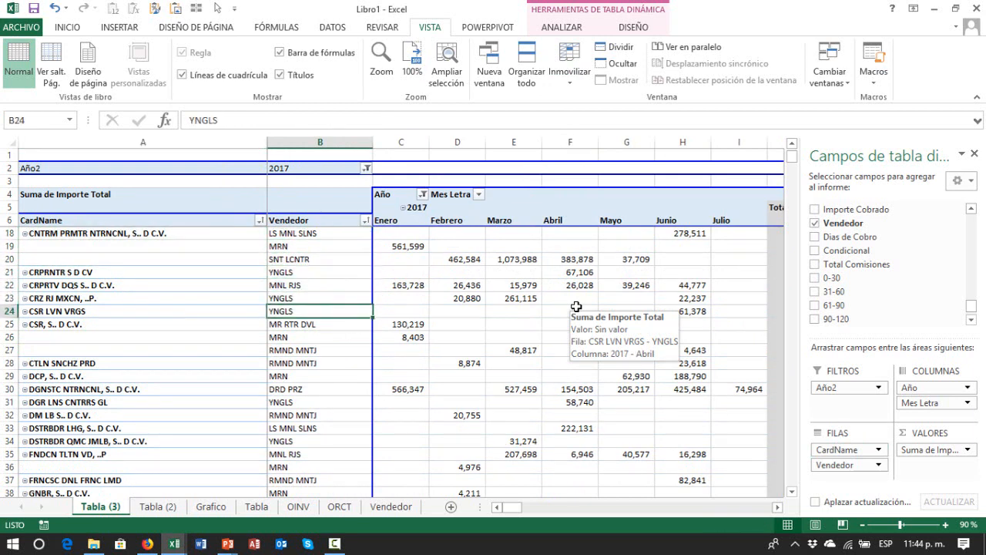
key(Left)
key(Right)
key(shift+Down)
key(shift+Down)
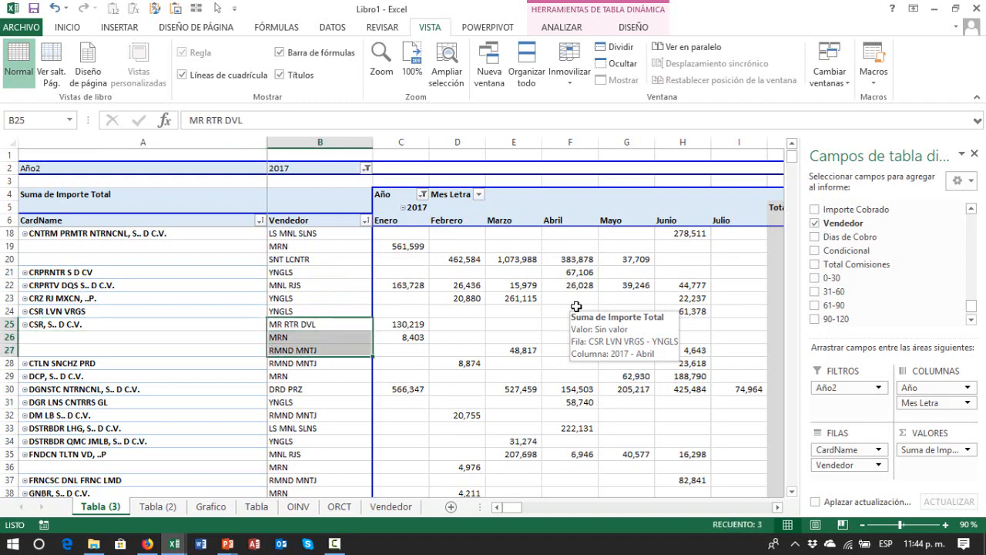
- Examine each customer's Vendedor entries down to row 52, and return to customer GRP CMSRLB, S.. D C.V
key(Down)
key(Down)
key(Down)
key(Down)
key(Down)
key(Down)
key(Down)
key(Down)
key(Down)
key(Down)
key(Down)
key(Down)
key(Down)
key(Down)
key(Down)
key(Down)
key(Down)
key(Down)
key(Down)
key(Down)
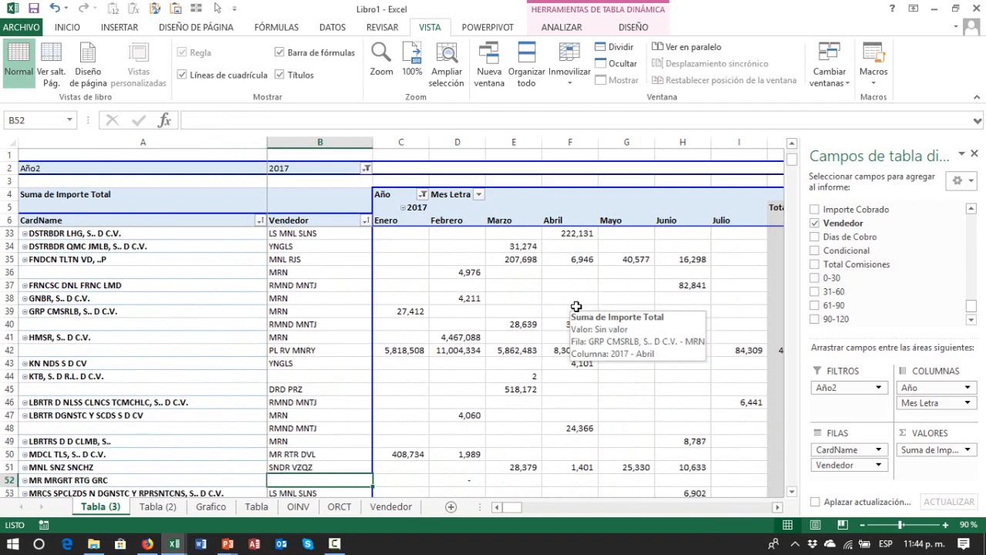
key(Up)
key(Up)
key(Up)
key(Up)
key(Up)
key(Up)
key(Up)
key(Up)
key(Left)
key(Up)
key(Up)
key(Up)
key(Up)
key(Up)
key(Up)
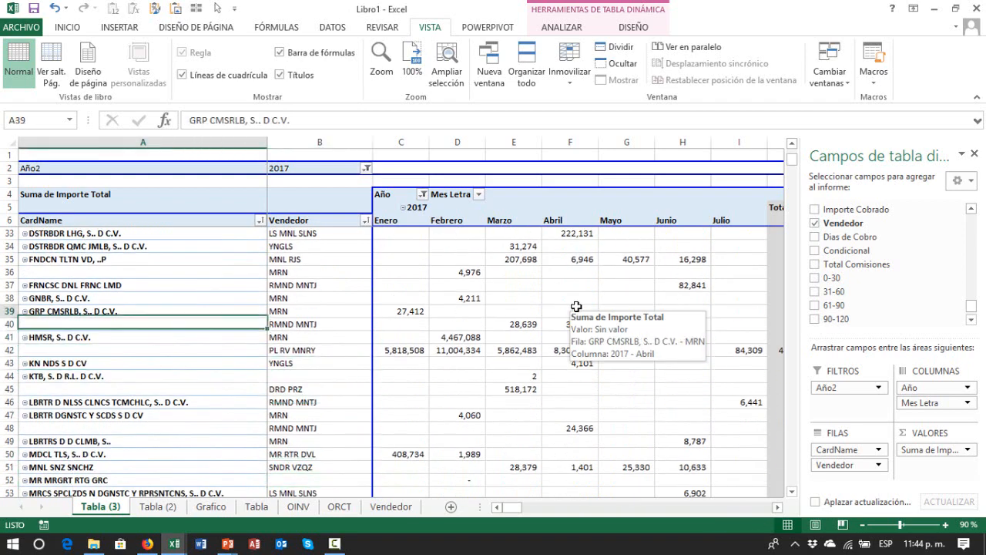
- Return to the start of the pivot table and look over the first customers down to Clnts Mstrdr
key(Right)
key(Up)
key(Up)
key(Up)
key(Up)
key(Up)
key(Up)
key(Up)
key(Up)
key(Up)
key(Up)
key(Up)
key(Up)
key(Up)
key(Up)
key(Up)
key(Up)
key(Up)
key(Up)
key(Up)
key(Up)
key(Up)
key(Up)
key(Up)
key(Up)
key(Up)
key(Up)
key(Up)
key(Up)
key(Up)
key(Up)
key(Up)
key(Left)
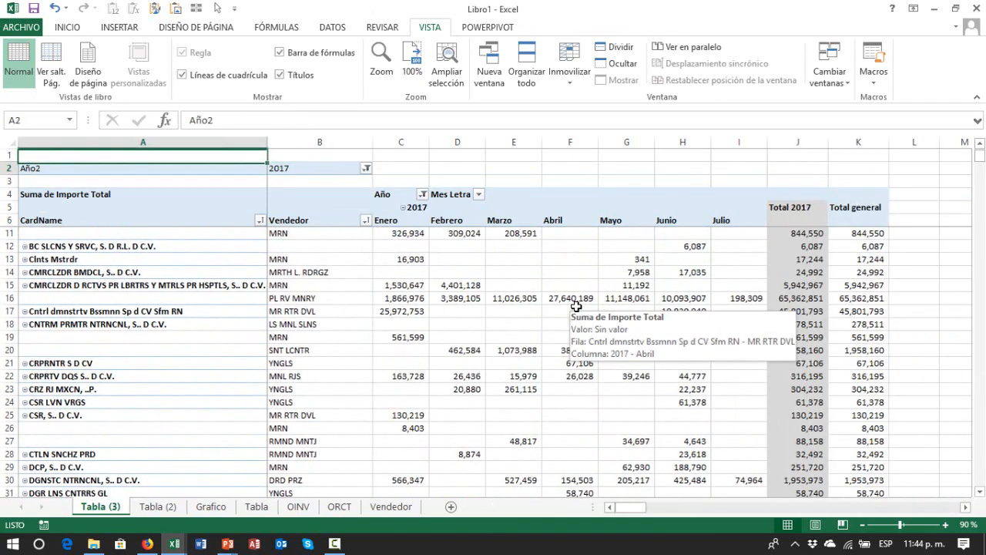
key(Down)
key(Down)
key(Down)
key(Down)
key(Down)
key(Down)
key(Down)
key(Down)
key(Down)
key(Down)
key(Down)
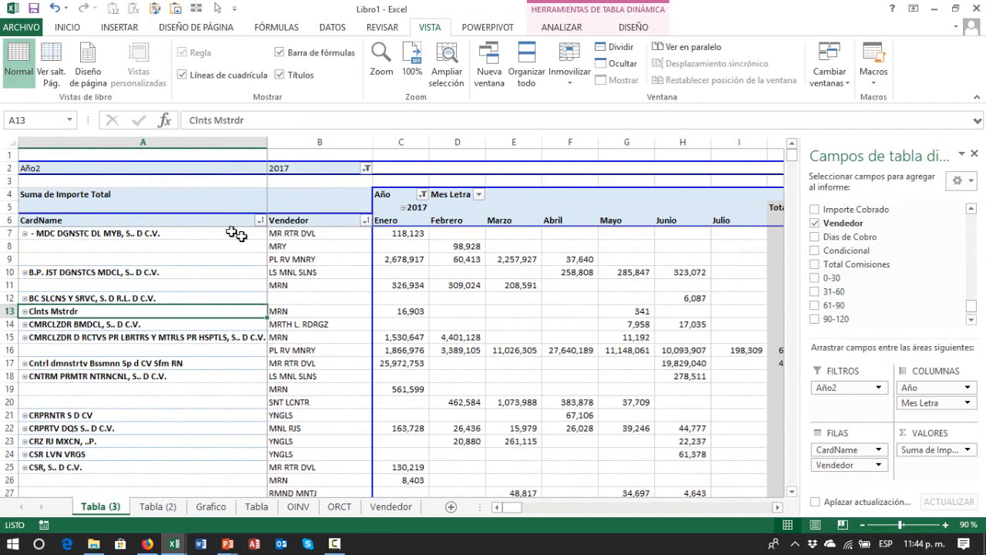
- Turn on the CardName subtotals so each customer gets its own total row
right_click(157, 235)
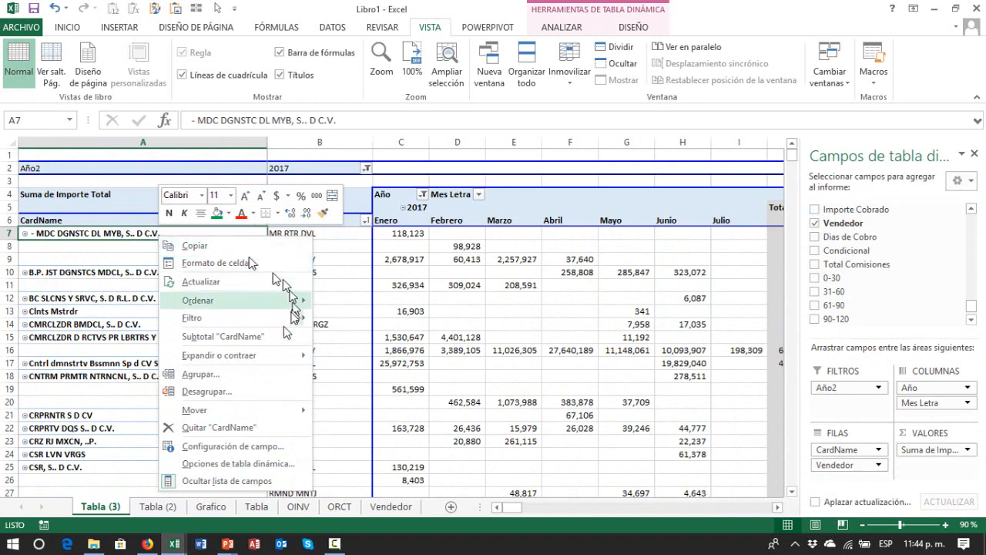
key(Escape)
key(Down)
key(Down)
key(Down)
key(Down)
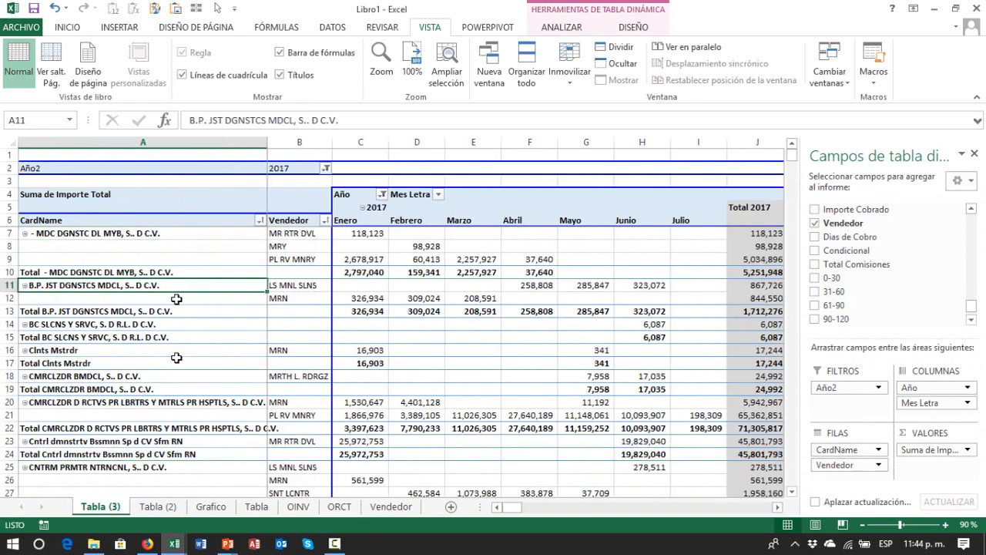
- Examine the subtotal row of customer - MDC DGNSTC DL MYB, S.. D C.V. across the months and the Total 2017 column
key(Up)
key(Right)
key(Right)
key(Right)
key(Right)
key(Right)
key(Right)
key(Right)
key(Right)
key(Right)
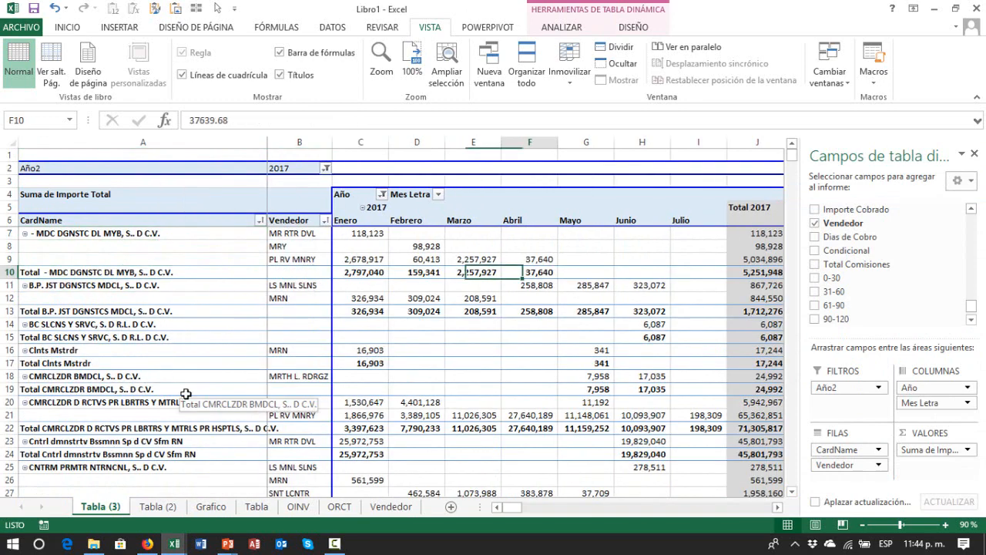
key(Right)
key(Right)
key(Right)
key(Left)
key(Left)
key(Left)
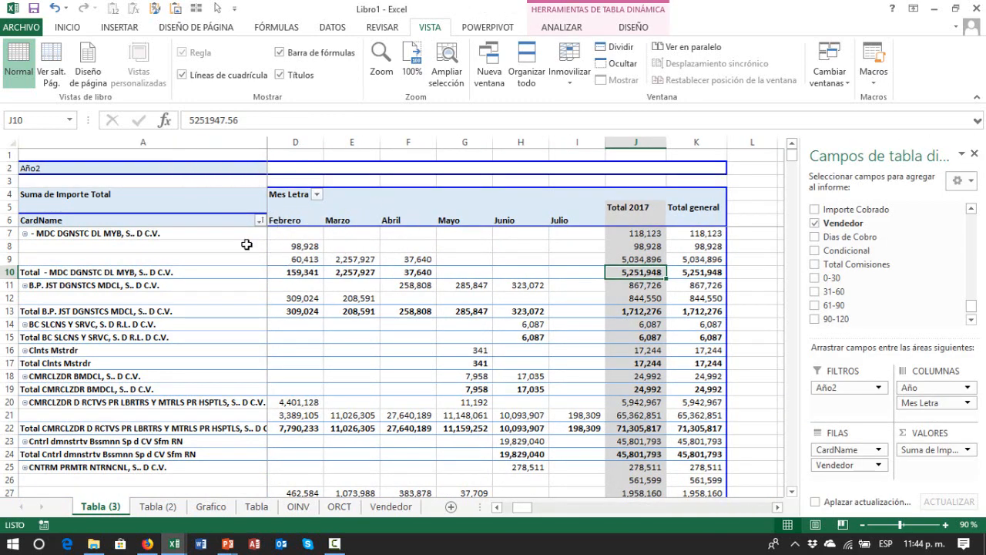
key(Left)
key(Left)
key(Left)
key(Left)
key(Left)
key(Left)
key(Left)
key(Left)
key(Left)
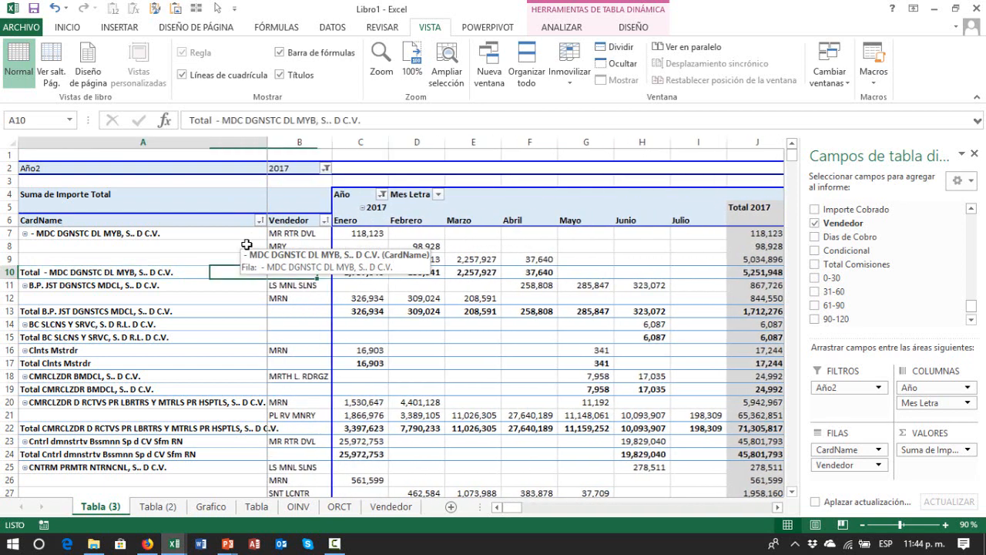
- Set the Año2 report filter to (Todas) to include every year
click(326, 168)
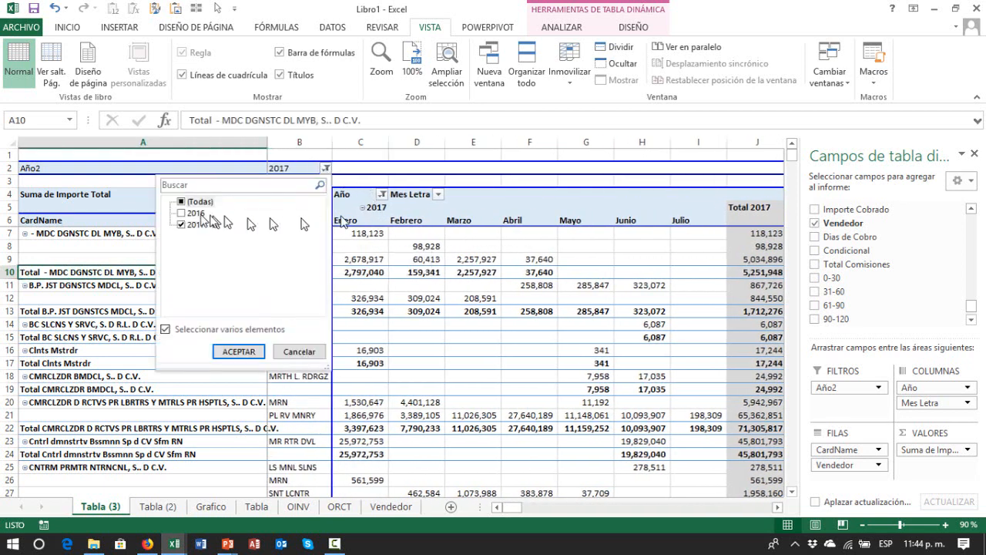
click(278, 349)
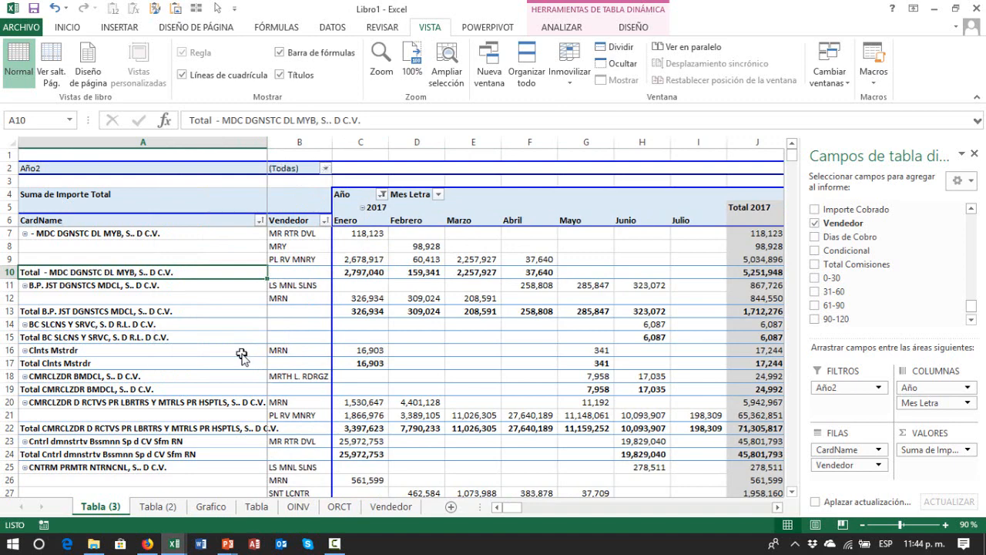
click(362, 282)
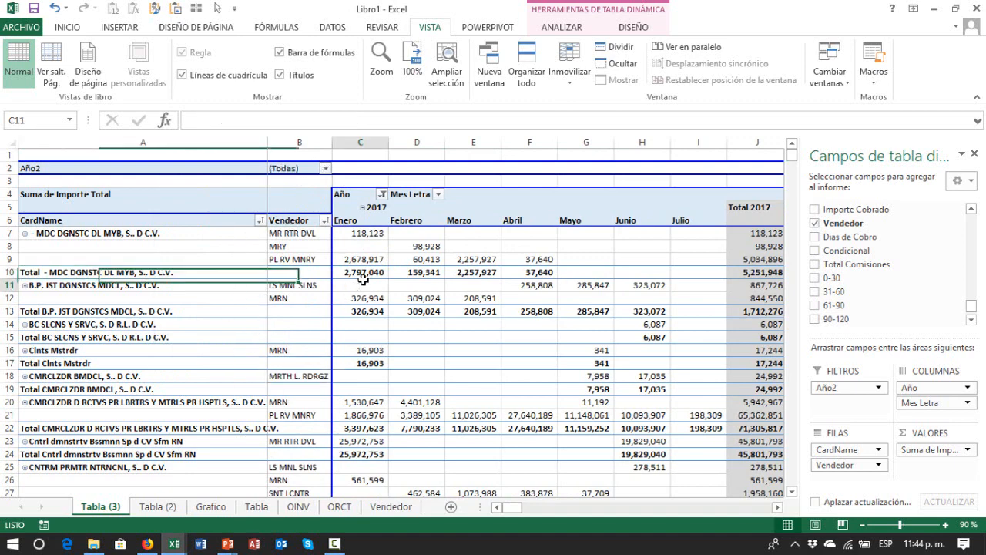
- Check the columns along row 11, customer B.P. JST DGNSTCS MDCL, S.. D C.V., past Total general and back
key(Right)
key(Right)
key(Right)
key(Right)
key(Right)
key(Right)
key(Right)
key(Right)
key(Right)
key(Right)
key(Right)
key(Left)
key(Left)
key(Left)
key(Left)
key(Left)
key(Left)
key(Left)
key(Left)
key(Left)
key(Left)
key(Left)
key(Left)
key(Left)
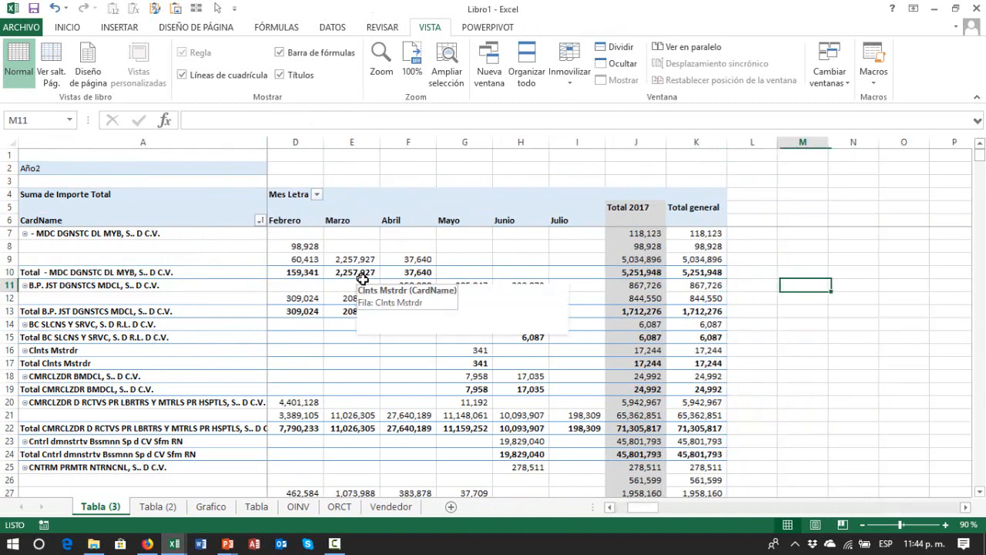
key(Right)
key(Right)
key(Left)
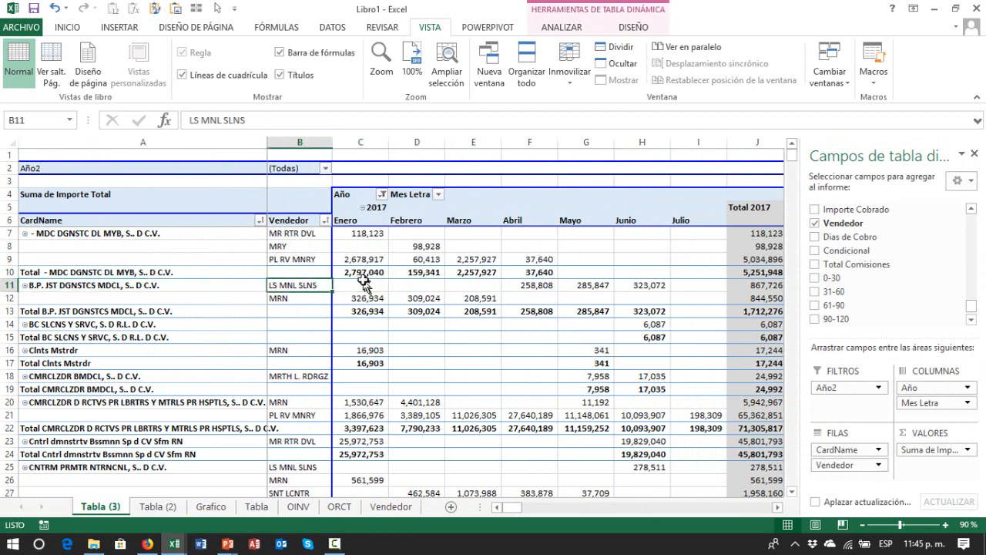
key(Left)
key(Right)
key(Right)
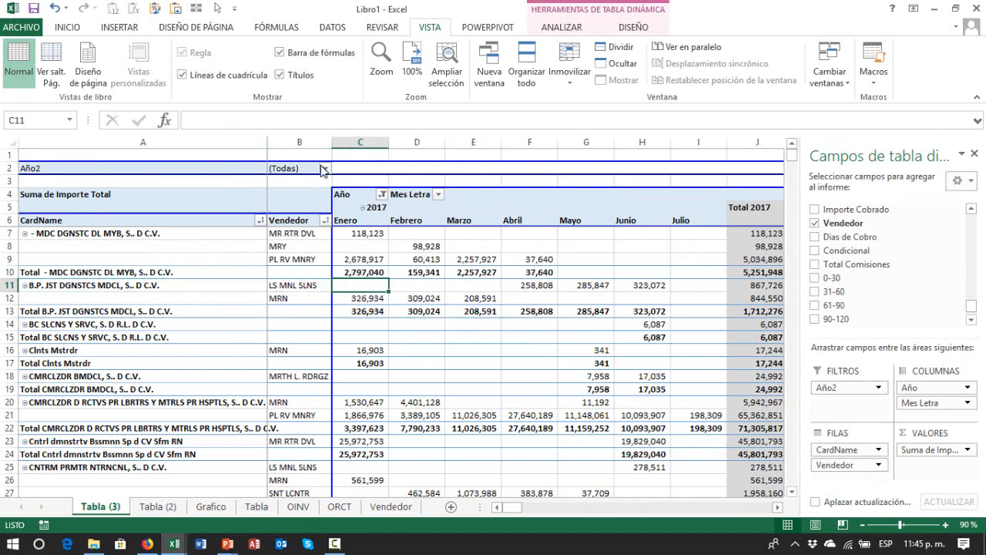
- Include both 2016 and 2017 in the Año column filter
click(382, 194)
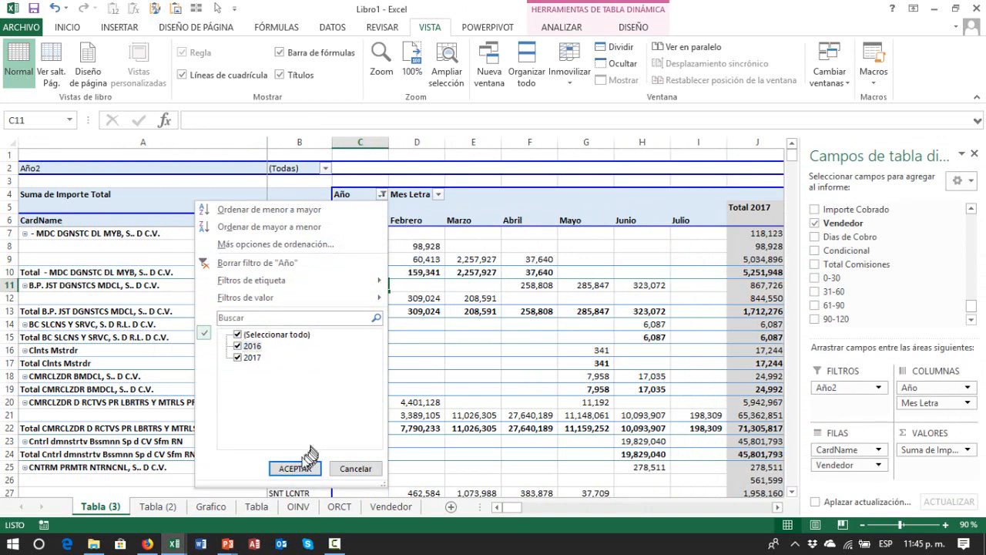
click(295, 468)
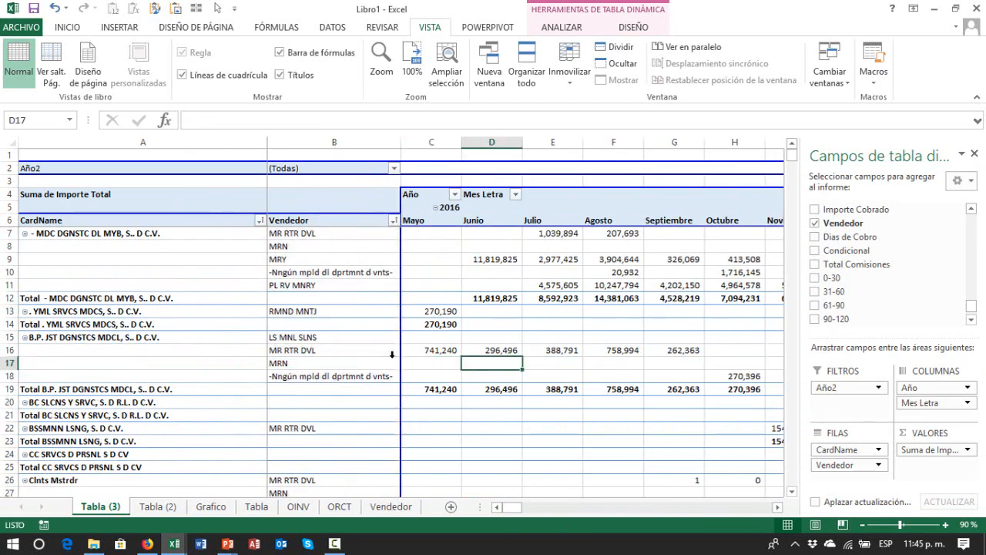
key(Up)
key(Up)
key(Up)
key(Up)
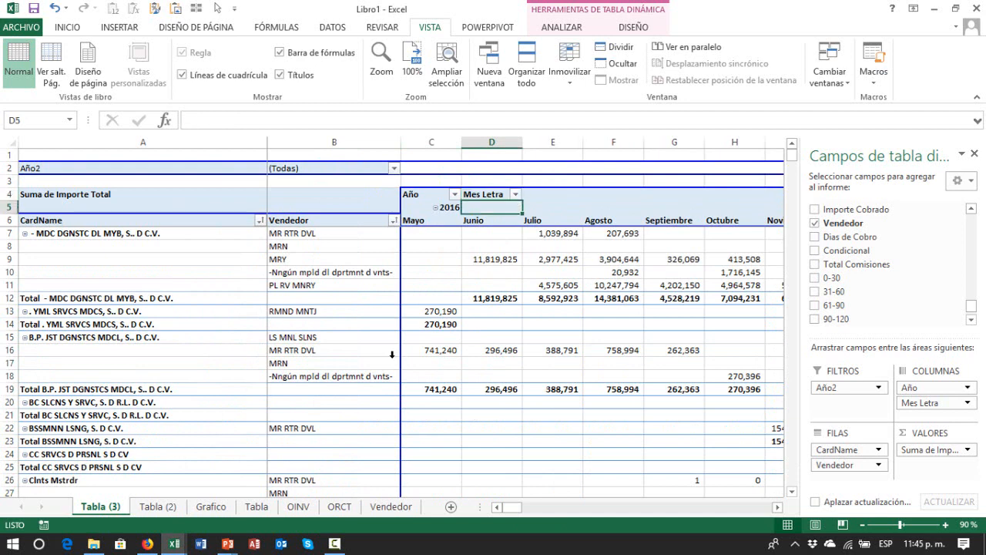
- Review the 2016 and 2017 month columns and the year totals across to the Total general column
key(Right)
key(Right)
key(Right)
key(Right)
key(Right)
key(Right)
key(Right)
key(Right)
key(Right)
key(Right)
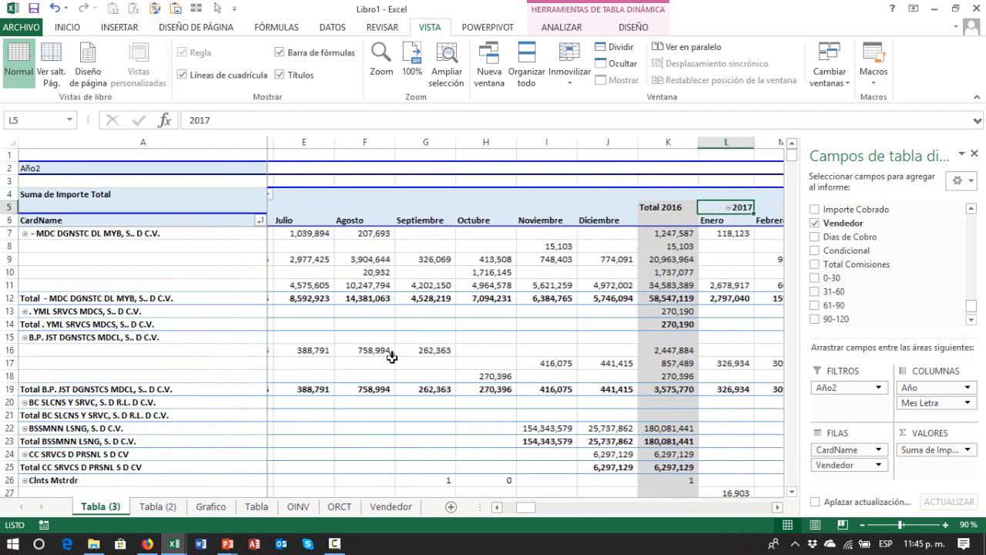
key(Right)
key(Right)
key(Right)
key(Right)
key(Right)
key(Right)
key(Right)
key(Right)
key(Right)
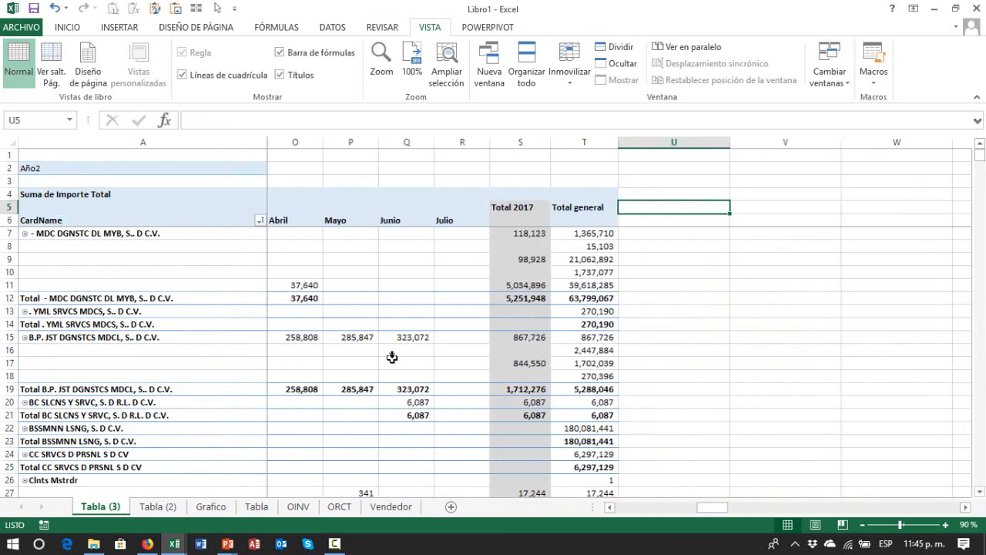
key(Left)
key(Left)
key(Left)
key(Left)
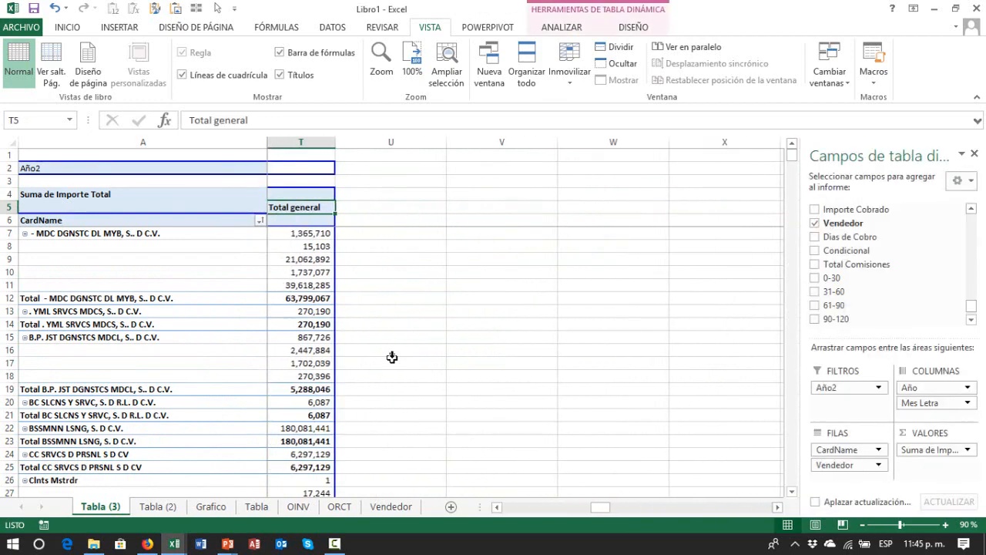
- Go to the grand total in the last row of the Total general column
key(ctrl+Down)
key(Down)
key(Up)
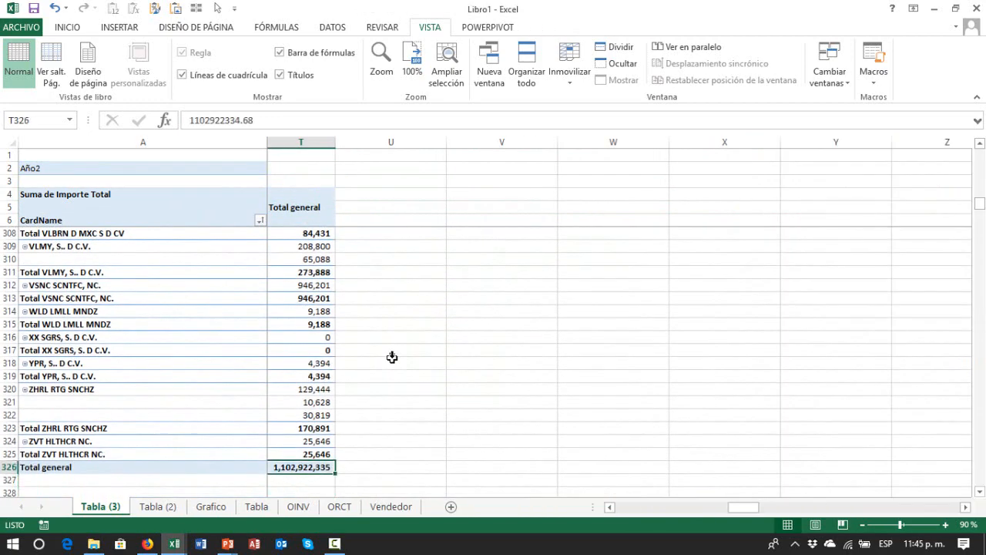
- Go back from the grand total to the CardName header at the start of the pivot table
key(ctrl+Up)
key(Up)
key(Left)
key(Left)
key(Left)
key(Left)
key(Left)
key(Left)
key(Left)
key(Left)
key(Left)
key(Left)
key(Left)
key(Left)
key(Left)
key(Left)
key(Left)
key(Left)
key(Left)
key(Left)
key(Left)
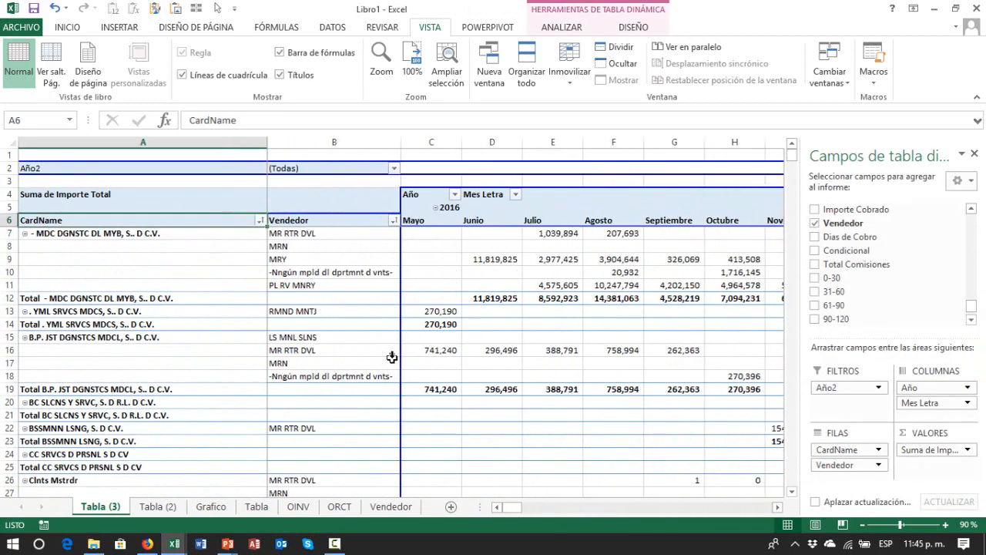
- Look over the first customer's salesperson rows and return to cell A1
key(Up)
key(Up)
key(Up)
key(Up)
key(Down)
key(Down)
key(Down)
key(Down)
key(Down)
key(Down)
key(Down)
key(Right)
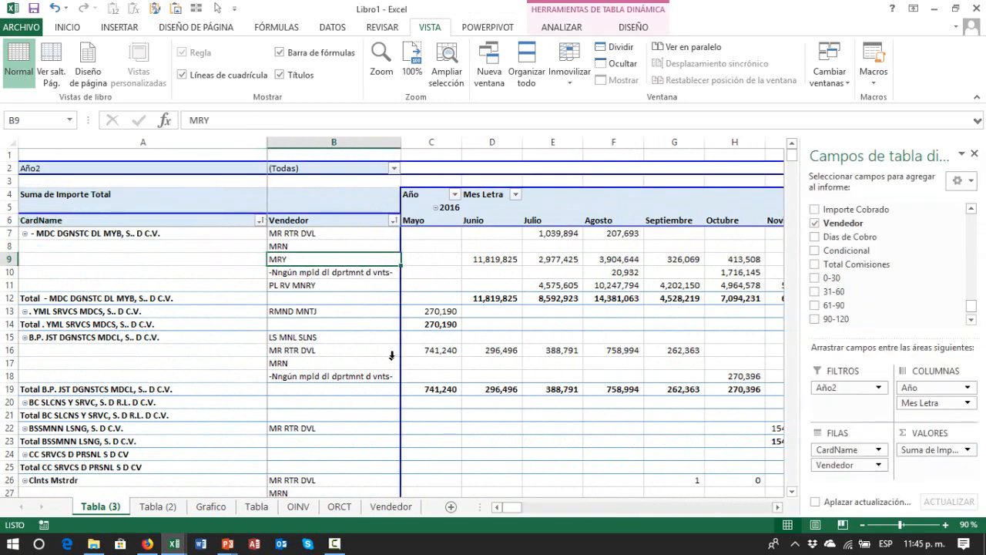
key(Left)
key(Up)
key(Up)
key(Up)
key(Up)
key(Up)
key(Up)
key(Up)
key(Up)
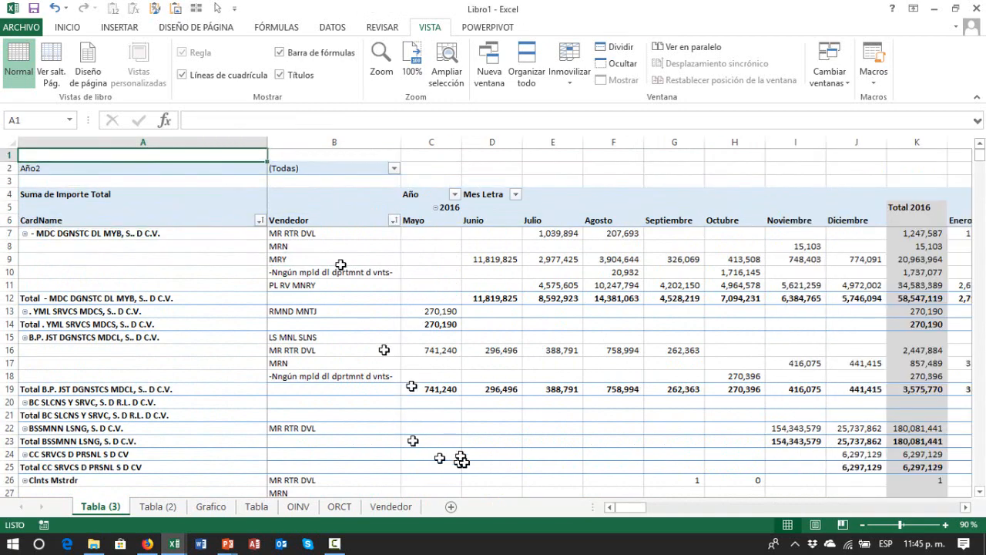
- Remove the Mes Letra field from the pivot table on the Tabla (3) sheet
click(334, 247)
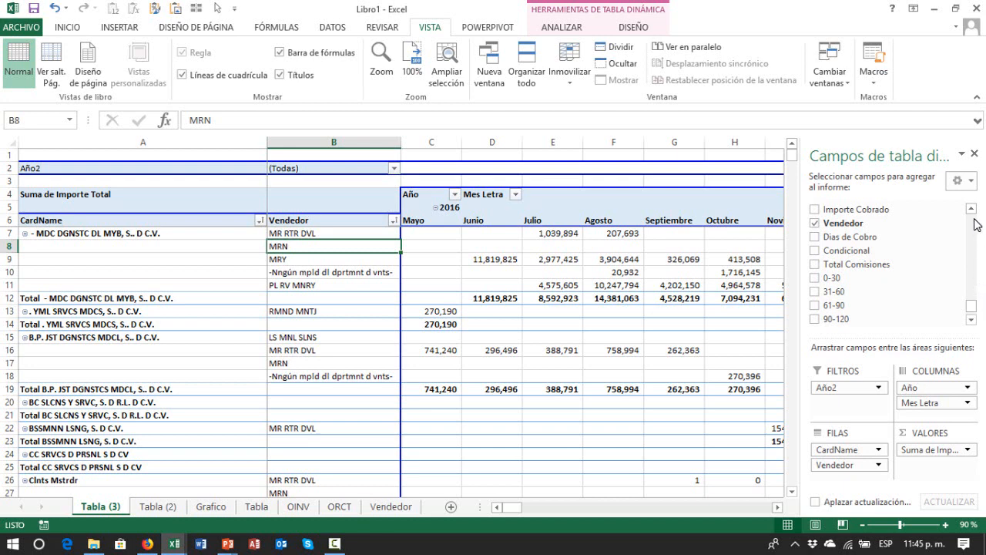
click(972, 319)
click(972, 319)
click(972, 319)
click(971, 319)
click(971, 319)
click(972, 319)
click(971, 318)
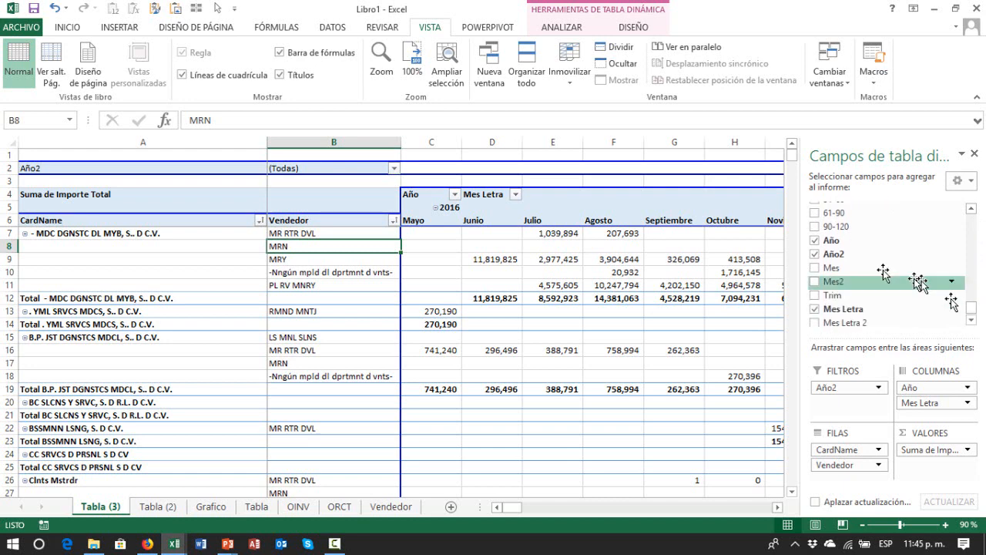
click(816, 309)
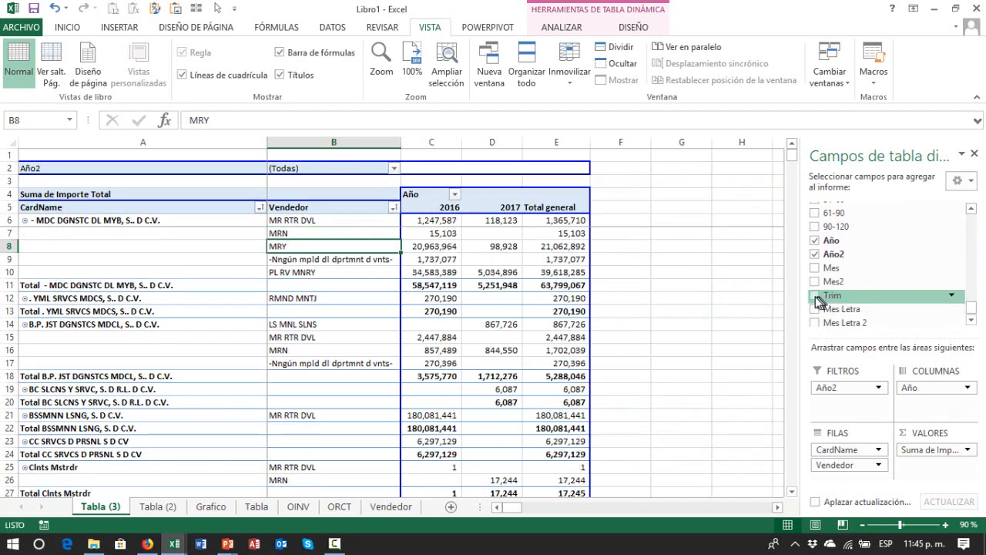
- Add the Trim field to the pivot table and place it below Año in the column area
click(815, 295)
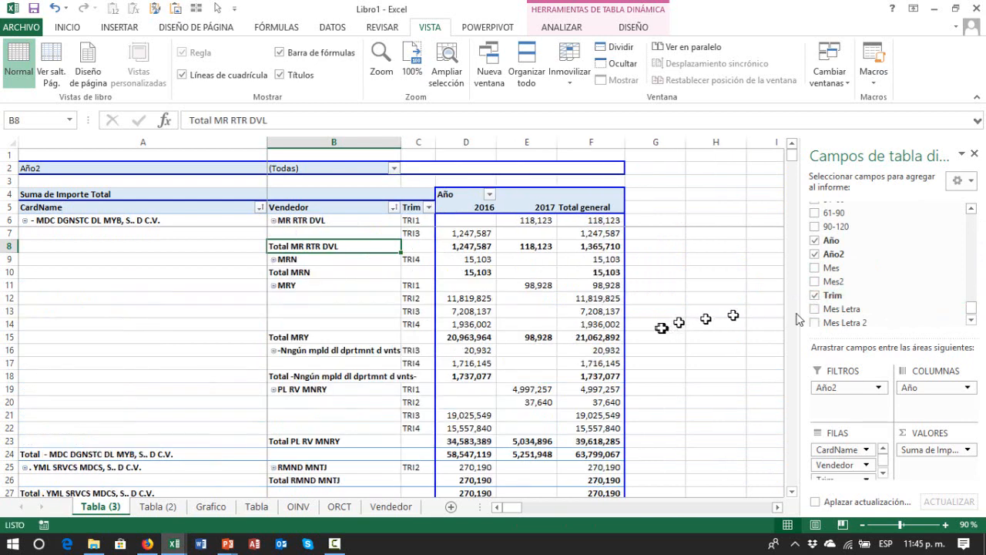
click(971, 319)
click(971, 319)
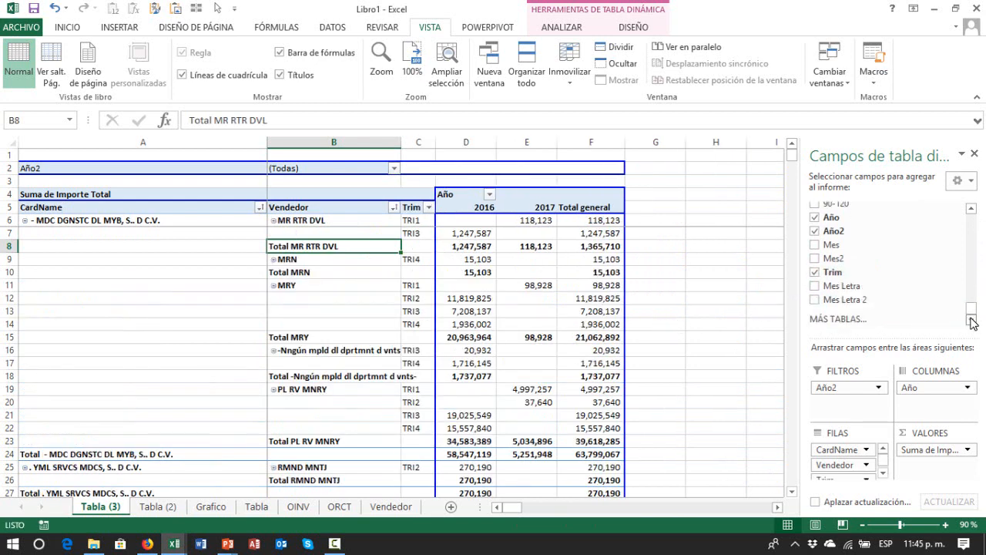
click(883, 473)
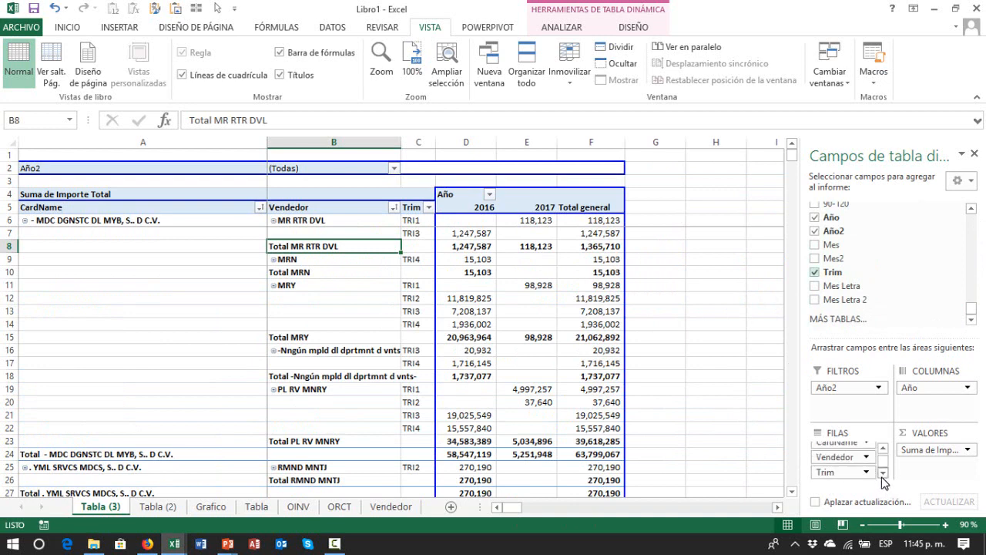
drag(869, 473, 921, 420)
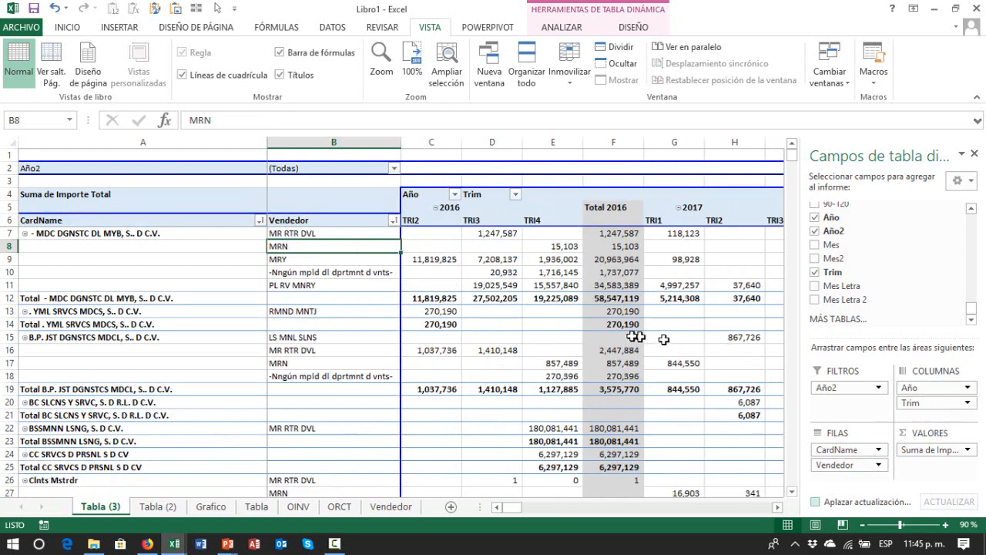
- Examine the 2016 quarter columns and the customer rows from row 15 down to row 24
click(631, 337)
key(Left)
key(Left)
key(Left)
key(Left)
key(Left)
key(Right)
key(Right)
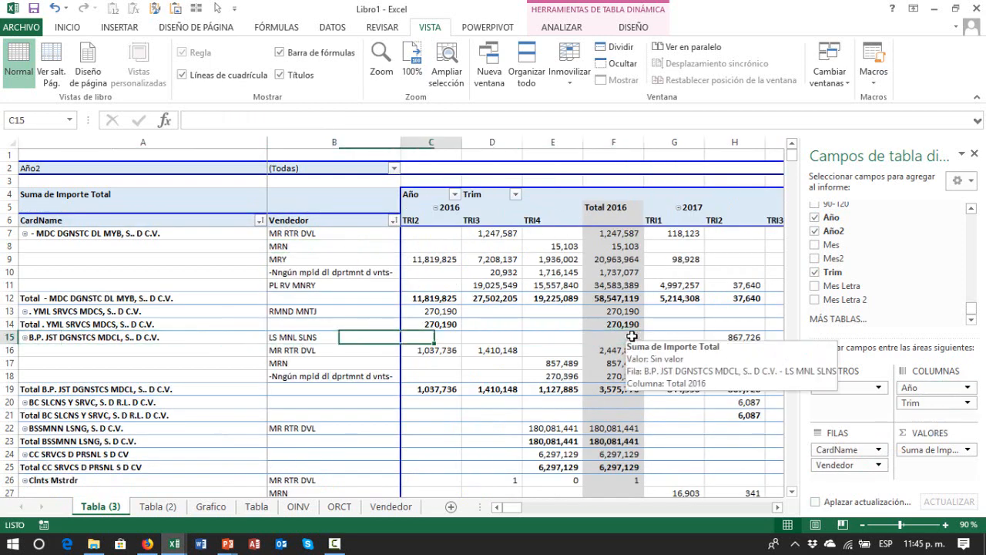
key(Down)
key(Down)
key(Down)
key(Down)
key(Down)
key(Down)
key(Down)
key(Down)
key(Down)
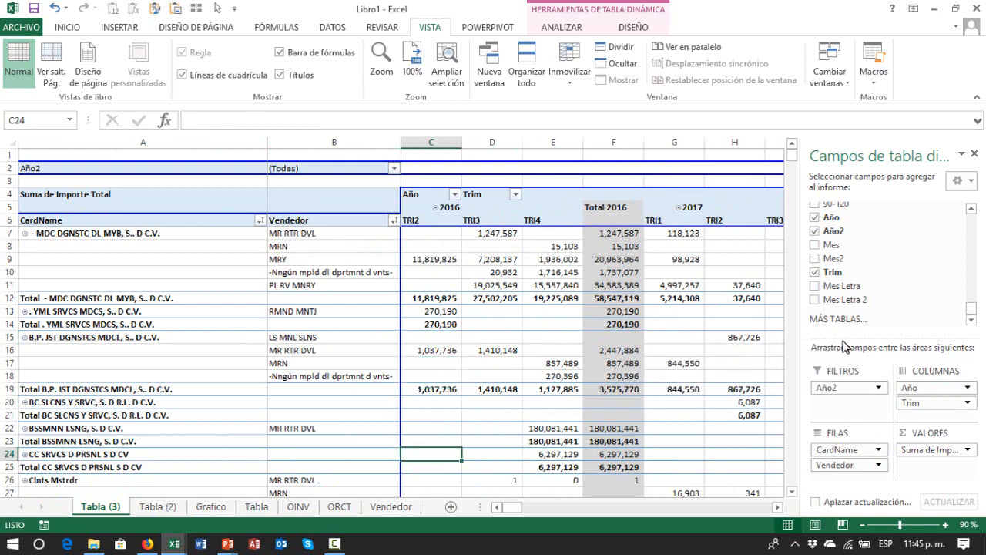
- Close the pivot field list, review the quarter and year total columns across to Total general, and return to cell A1
click(975, 154)
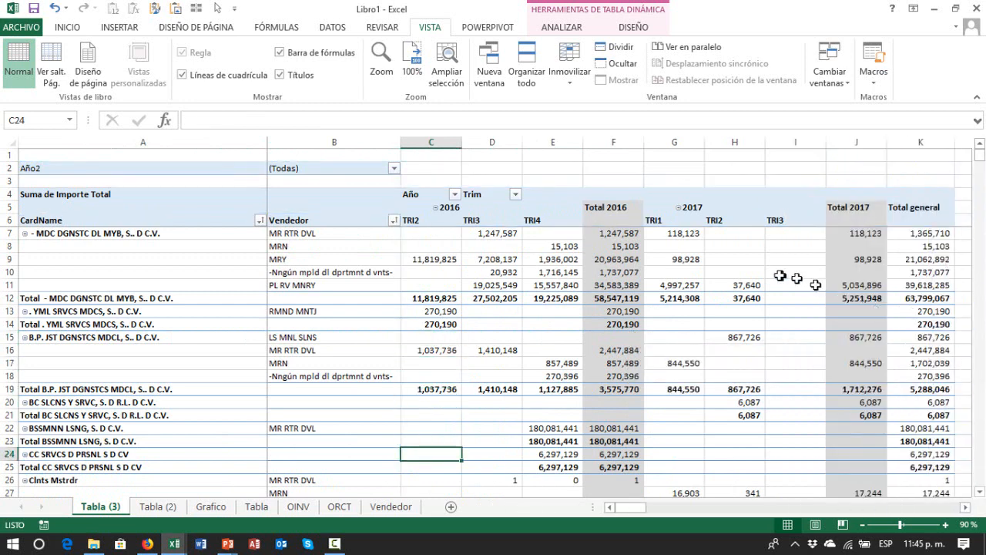
click(652, 181)
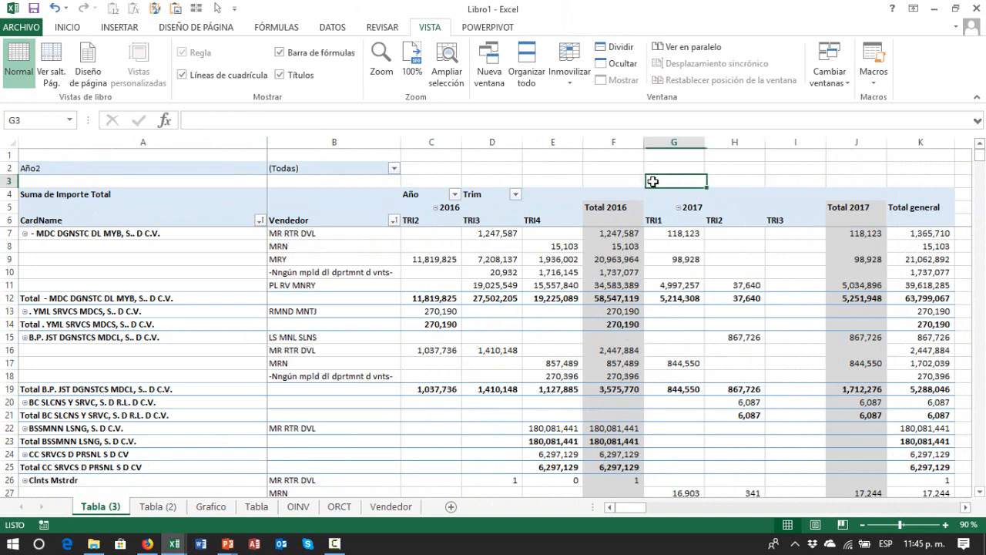
key(Left)
key(Left)
key(Left)
key(Left)
key(Left)
key(Left)
key(Right)
key(Right)
key(Right)
key(Right)
key(Right)
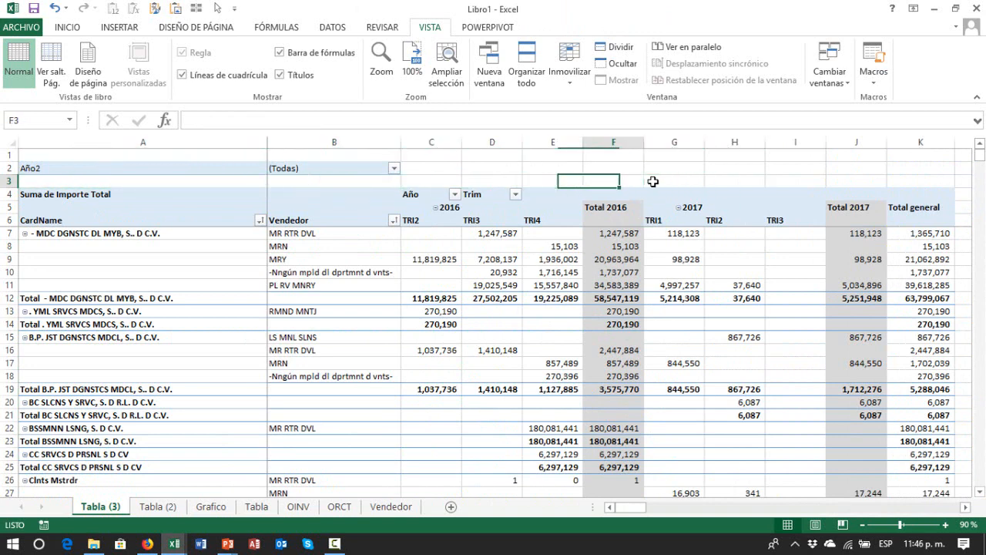
key(Right)
key(Right)
key(Right)
key(Right)
key(Right)
key(Right)
key(Left)
key(Left)
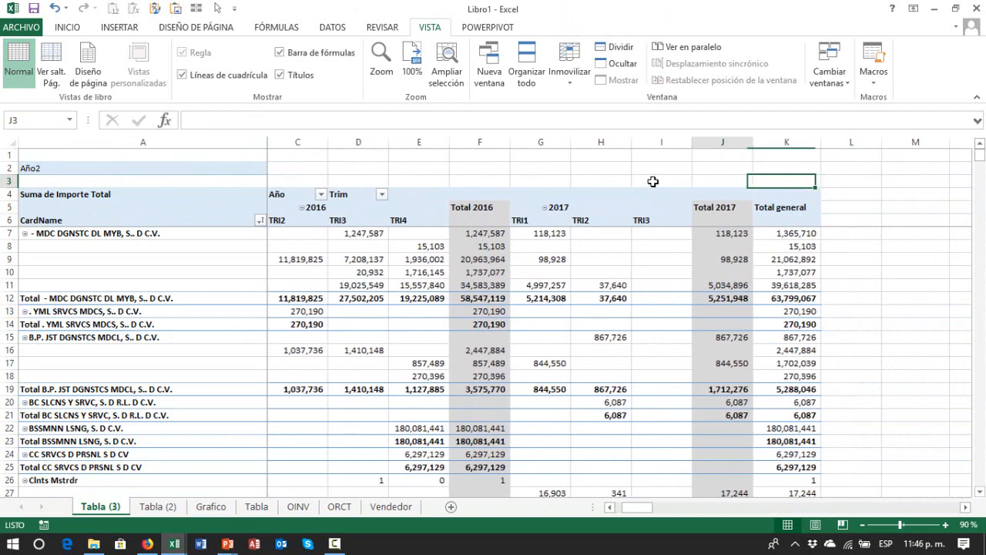
key(Left)
key(Left)
key(Left)
key(Left)
key(Left)
key(Left)
key(Left)
key(Left)
key(Left)
key(Up)
key(Up)
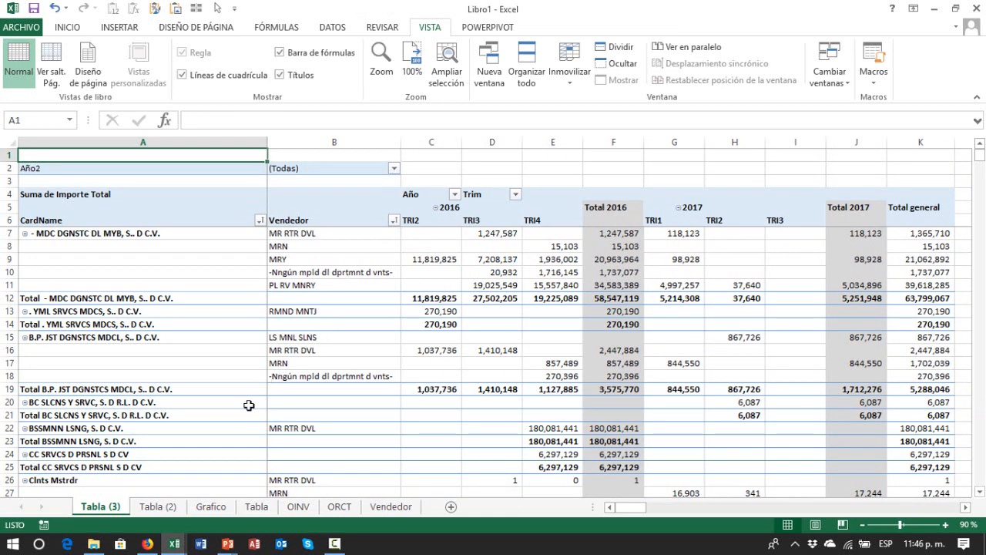
- Open the Grafico sheet and go to cell A1 to view the commissions chart
click(211, 507)
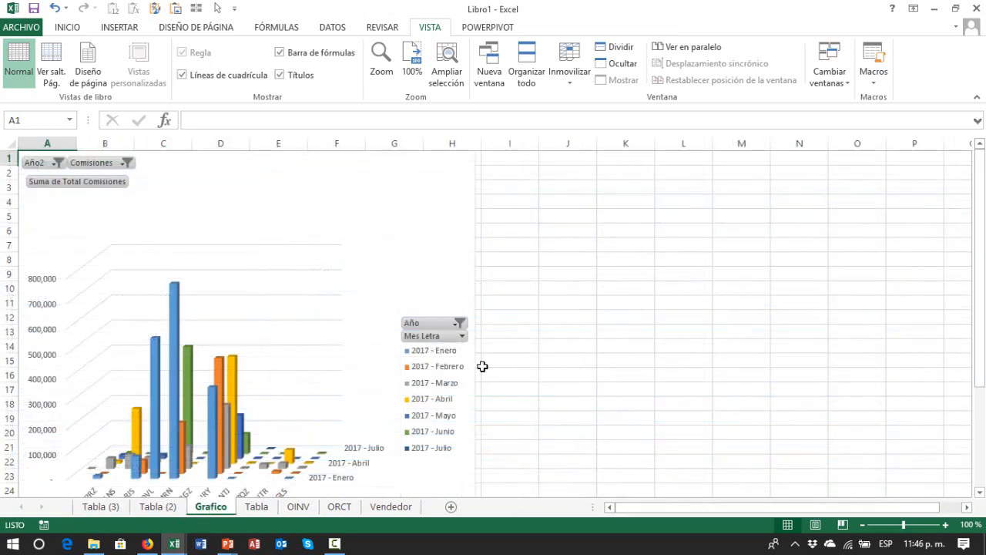
click(537, 362)
key(Up)
key(Up)
key(Up)
key(Up)
key(Up)
key(Up)
key(Up)
key(Up)
key(Up)
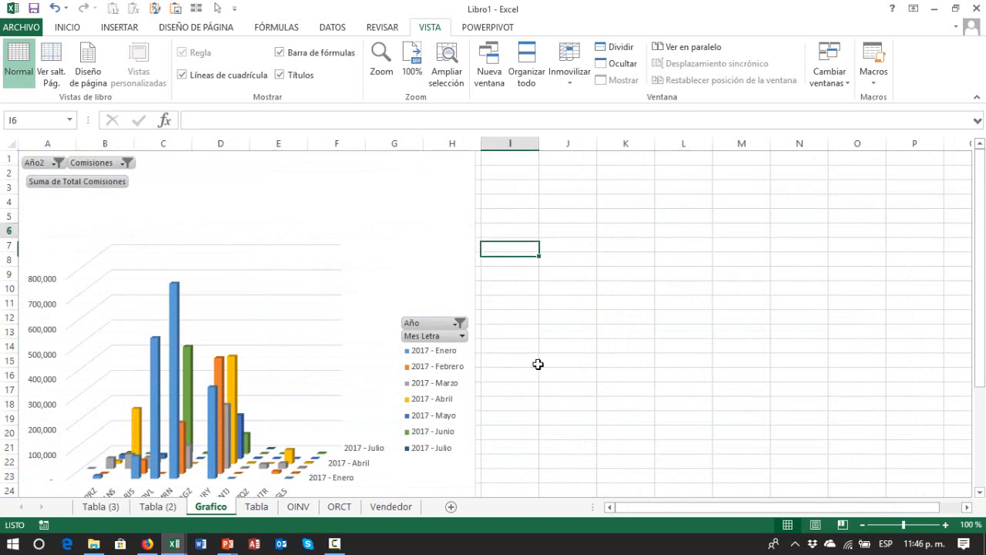
key(Up)
key(Up)
key(Up)
key(Up)
key(Up)
key(Left)
key(Left)
key(Left)
key(Left)
key(Left)
key(Left)
key(Left)
key(Left)
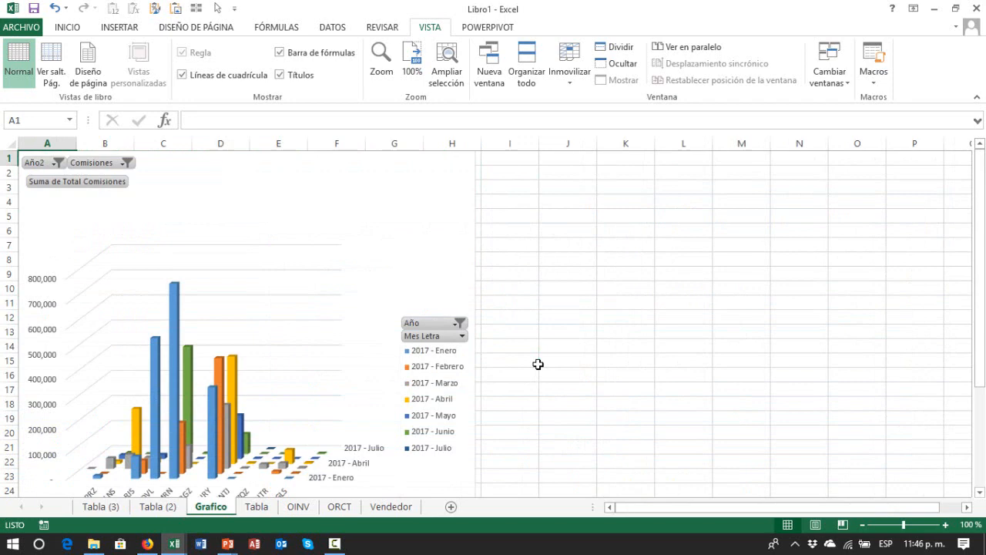
- Examine the lower part of the commissions chart down to the salesperson axis labels
key(Down)
key(Down)
key(Down)
key(Down)
key(Down)
key(Down)
key(Down)
key(Down)
key(Down)
key(Down)
key(Down)
key(Down)
key(Down)
key(Down)
key(Down)
key(Down)
key(Down)
key(Down)
key(Down)
key(Down)
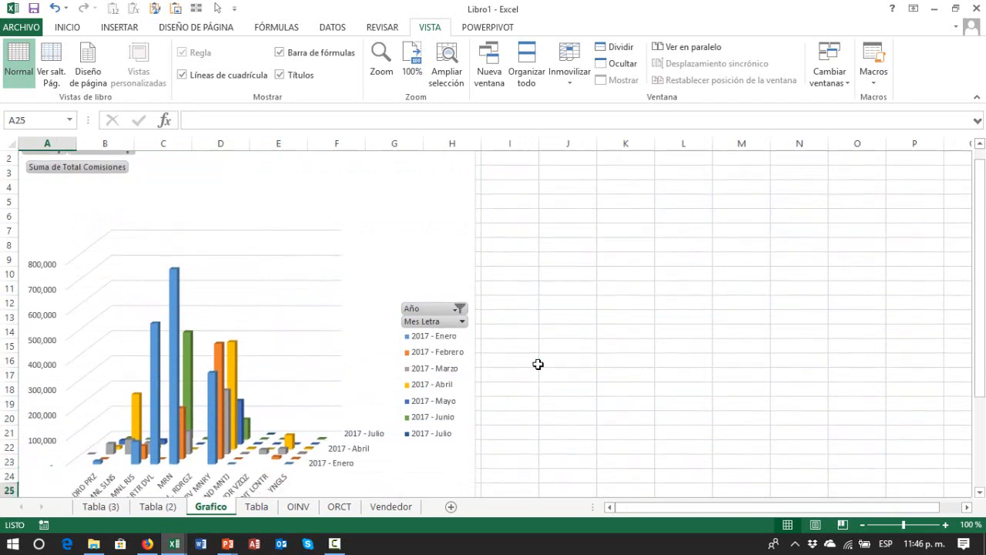
key(Down)
key(Down)
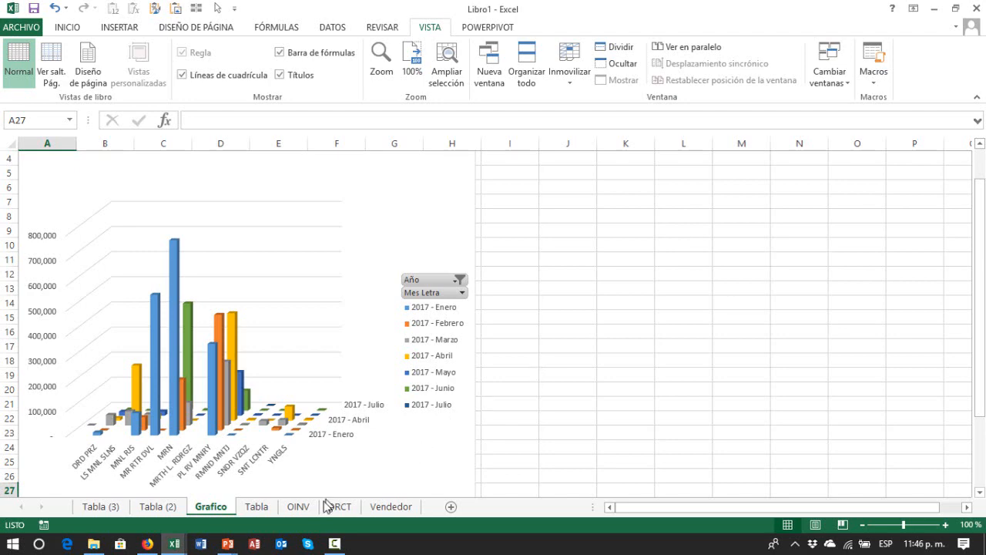
- Open the OINV sheet and go to the DocEntry header in cell A2
click(298, 507)
key(Up)
key(Up)
key(Up)
key(Up)
key(Up)
key(Up)
key(Up)
key(Up)
key(Up)
key(Up)
key(Up)
key(Up)
key(Up)
key(Up)
key(Up)
key(Up)
key(Up)
key(Up)
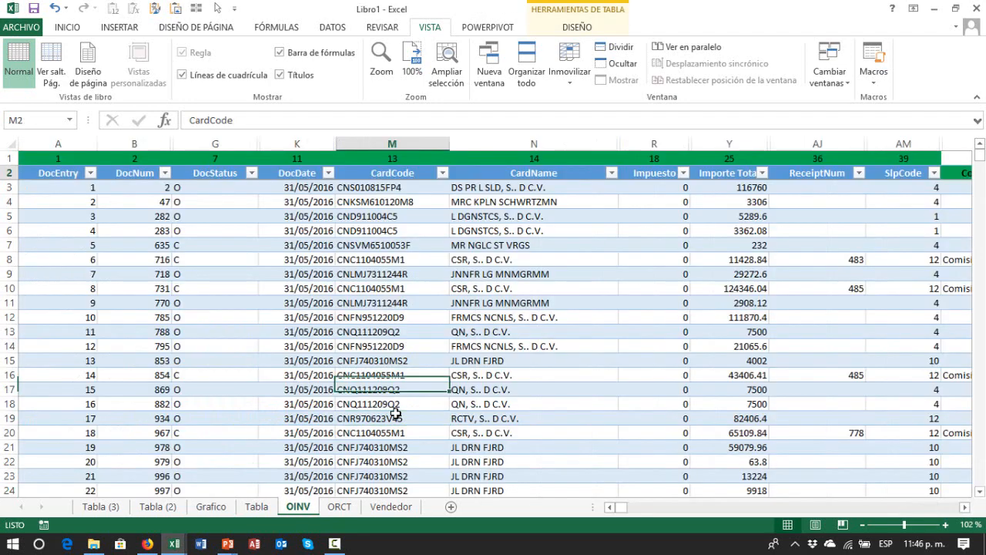
key(Left)
key(Left)
key(Left)
key(Left)
- Review the OINV column headers from DocEntry across the collection, salesperson and commission columns to the first Año column
key(Down)
key(Right)
key(Right)
key(Right)
key(Right)
key(Right)
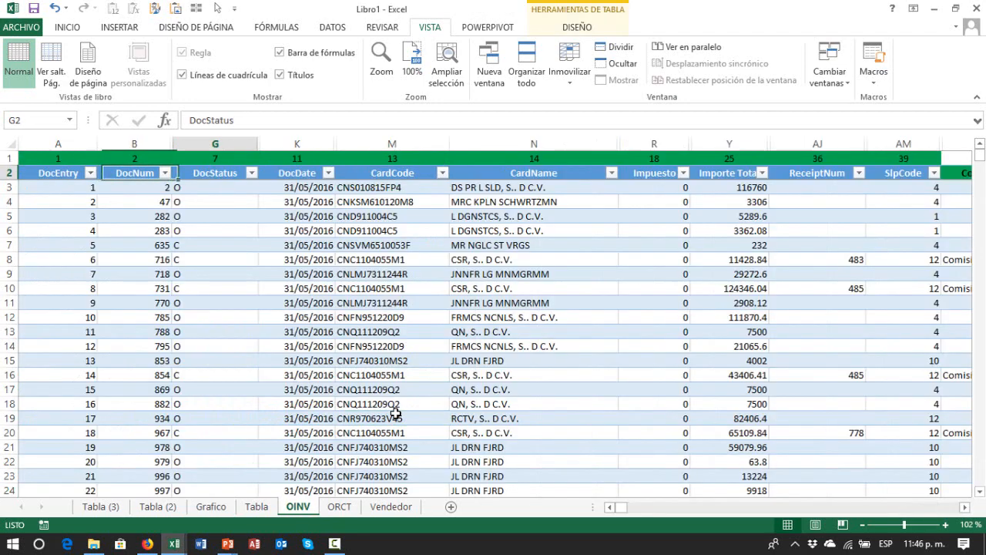
key(Right)
key(Right)
key(Right)
key(Right)
key(Right)
key(Right)
key(Right)
key(Right)
key(Right)
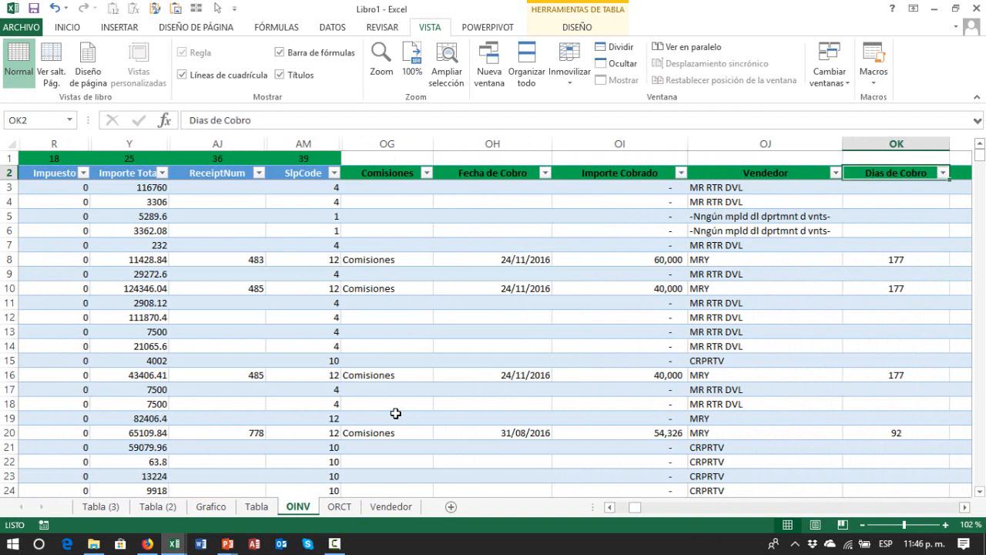
key(Right)
key(Right)
key(Right)
key(Right)
key(Right)
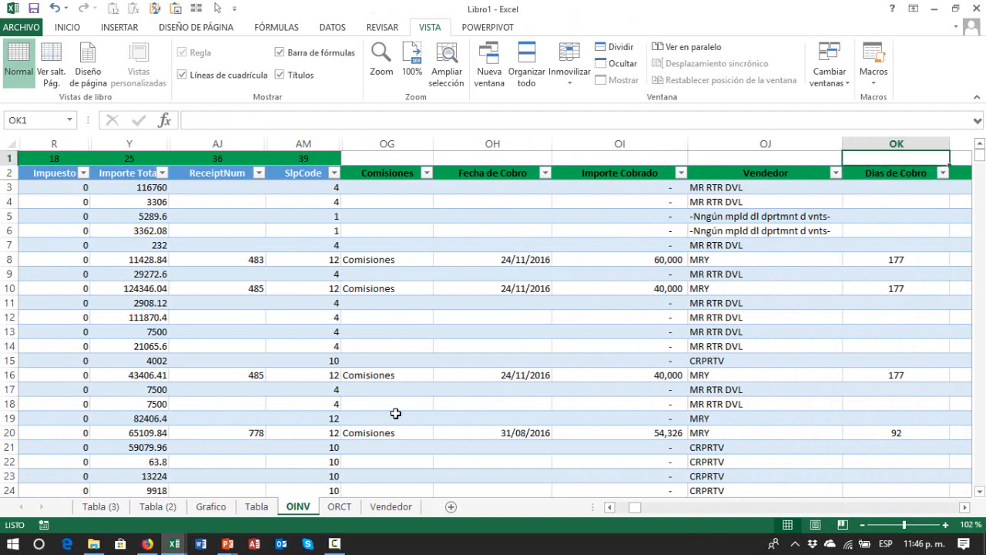
key(Right)
key(Right)
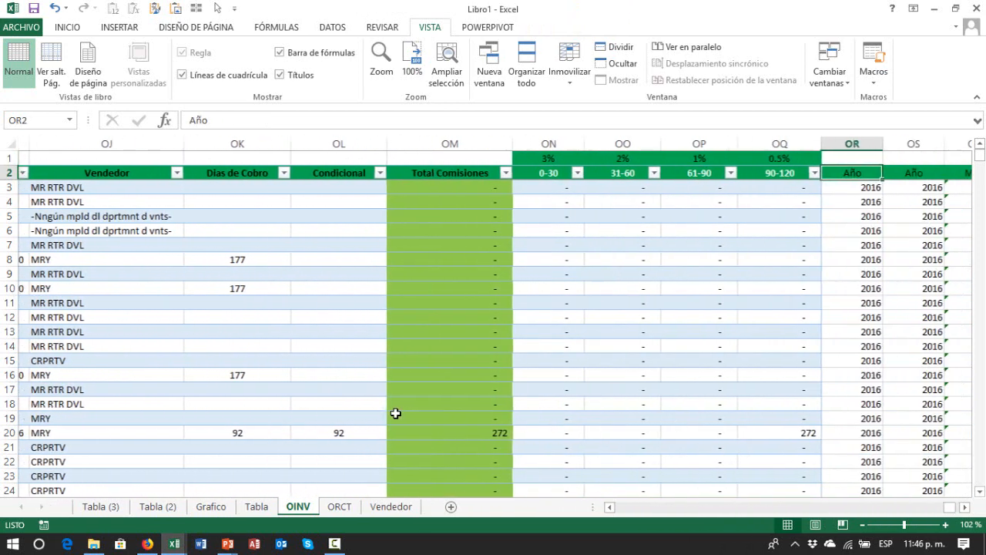
- Go back to the commission rates above the day-range columns and select ON1 through OQ1
key(Left)
key(Left)
key(Left)
key(Left)
key(Up)
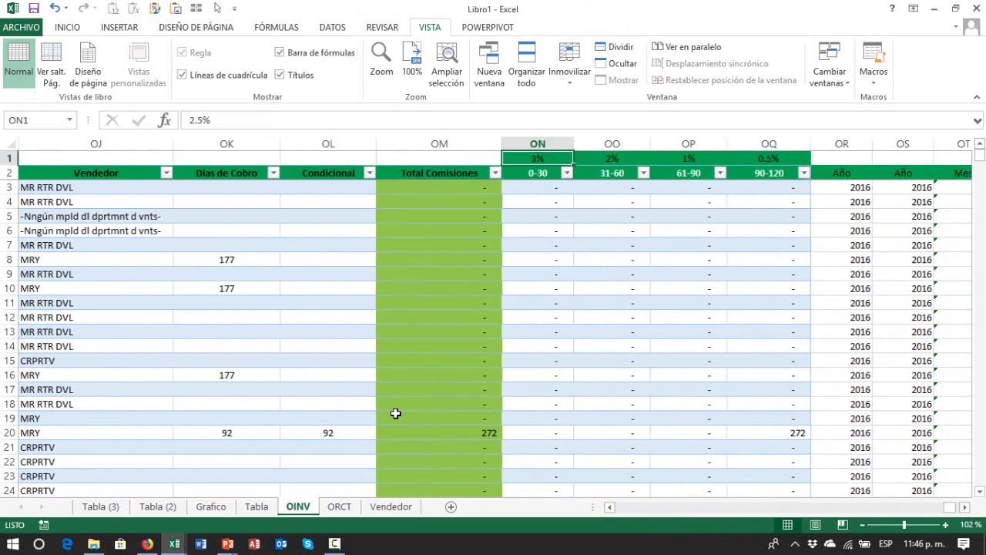
key(shift+Right)
key(shift+Right)
key(shift+Right)
- Examine the row 3 commission formulas in columns ON to OQ and their headers from 0-30 to 90-120
key(Down)
key(Down)
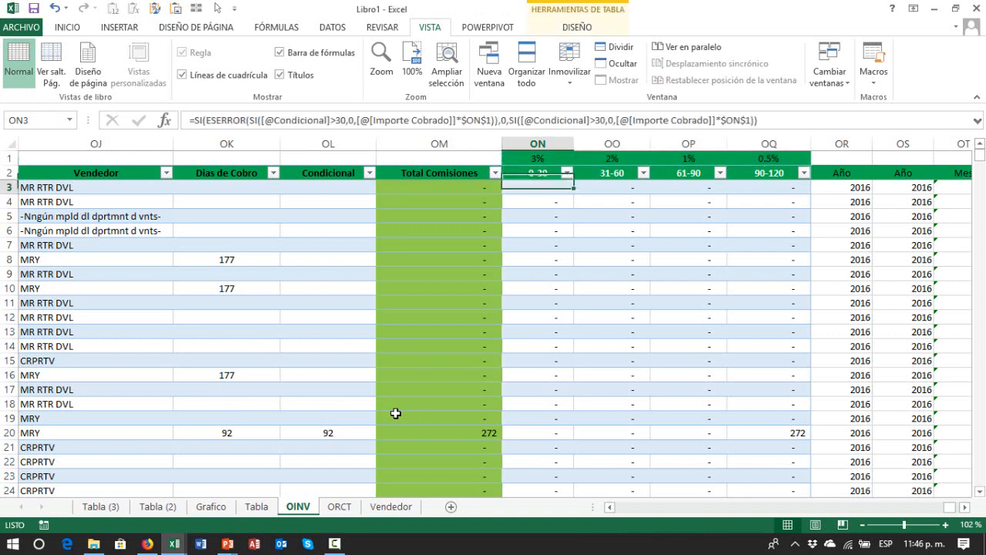
key(shift+Right)
key(shift+Right)
key(shift+Right)
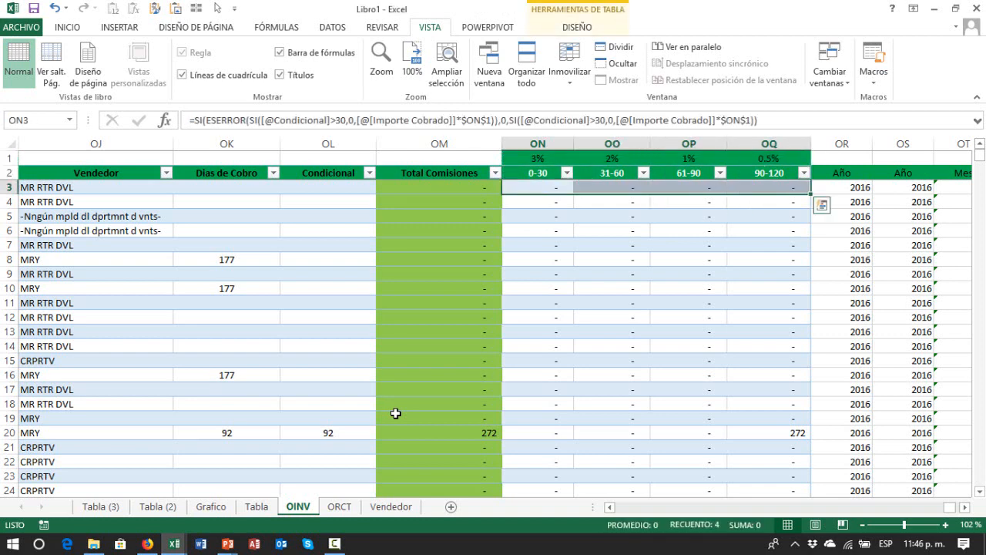
key(Up)
key(shift+Right)
key(shift+Right)
key(shift+Right)
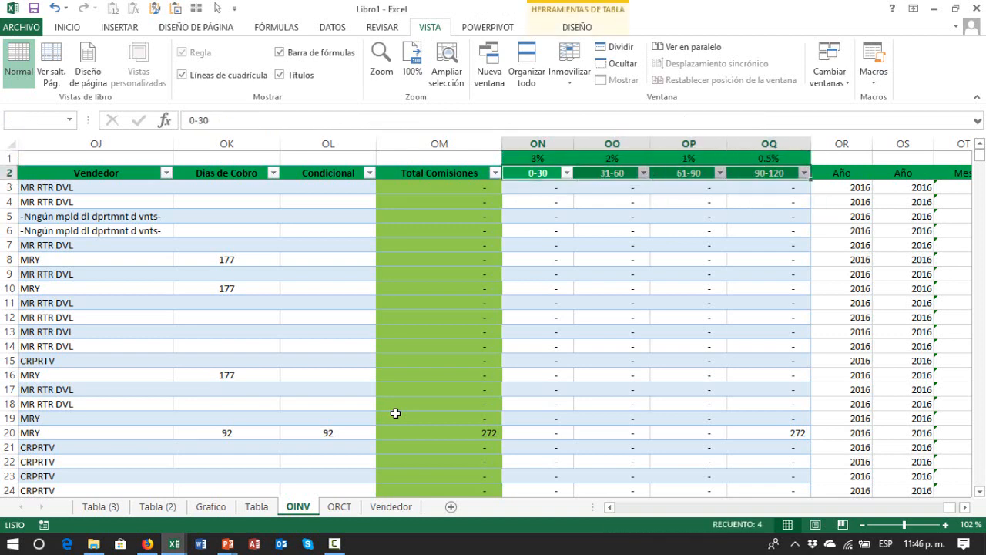
key(shift+Left)
key(shift+Left)
key(shift+Left)
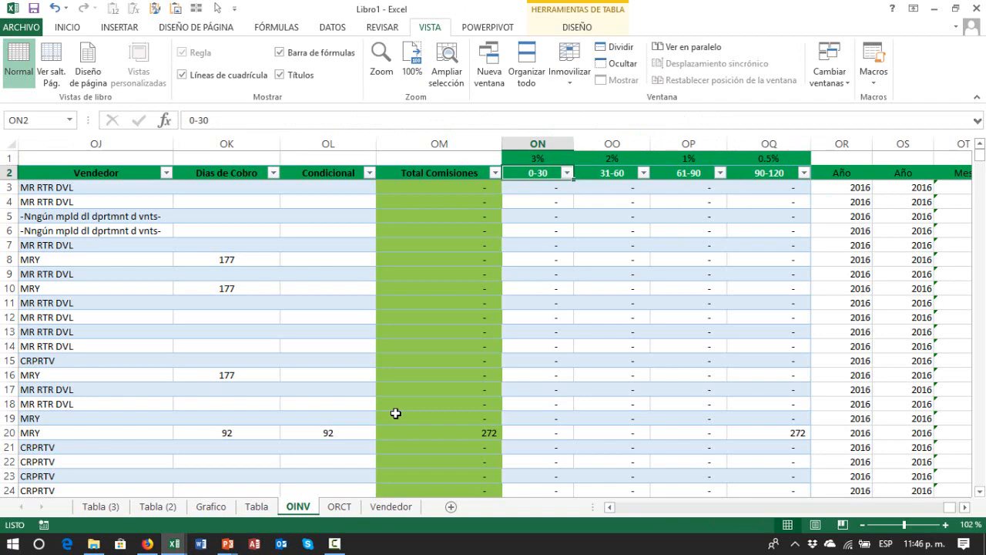
- Review the header row backwards from the 0-30 column through Vendedor and Comisiones to SlpCode
key(Left)
key(Left)
key(Left)
key(Left)
key(Left)
key(Left)
key(Left)
key(Left)
key(Left)
key(Left)
key(Left)
key(Left)
key(Left)
key(Left)
key(Left)
key(Left)
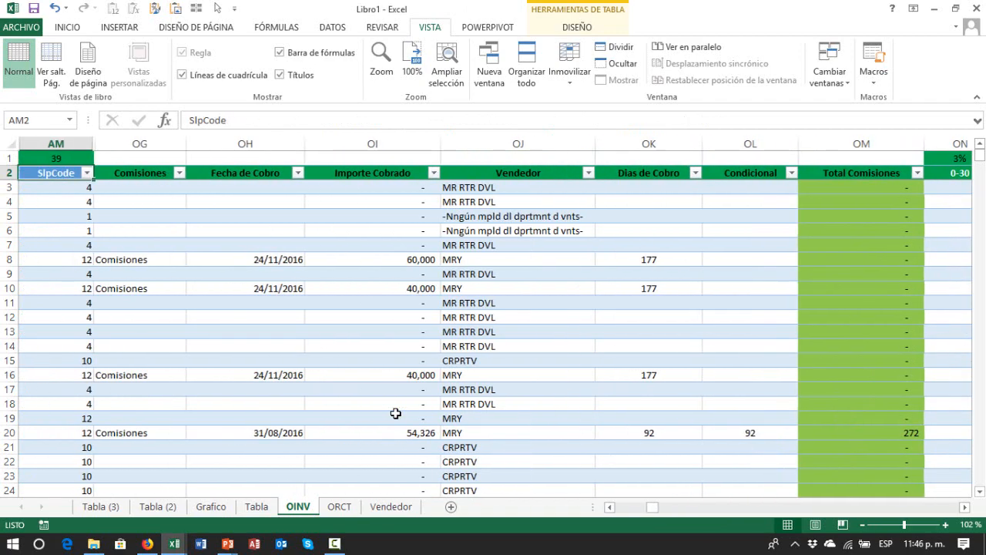
- Jump to the 90-120 and Año headers at the far end of the table, and return to cell A1
key(ctrl+Right)
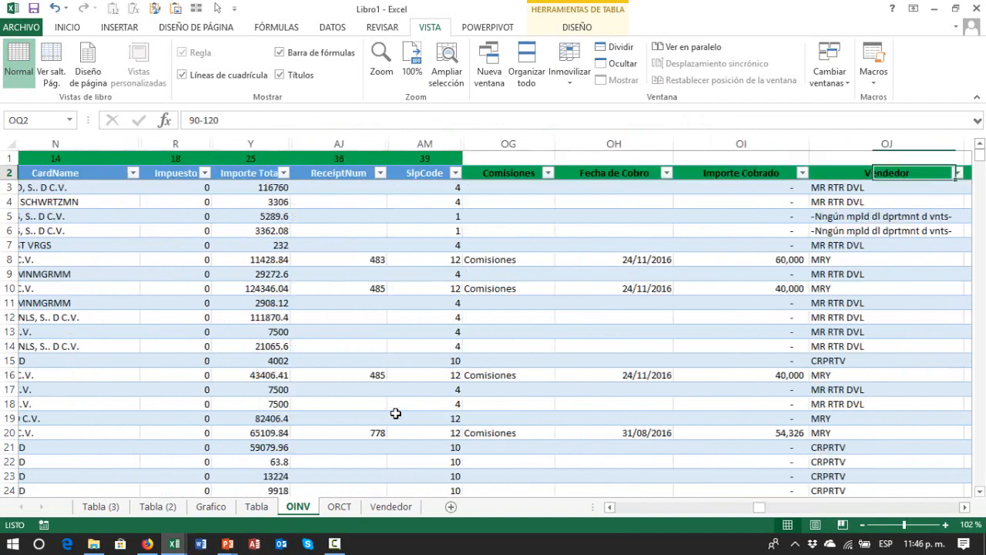
key(Right)
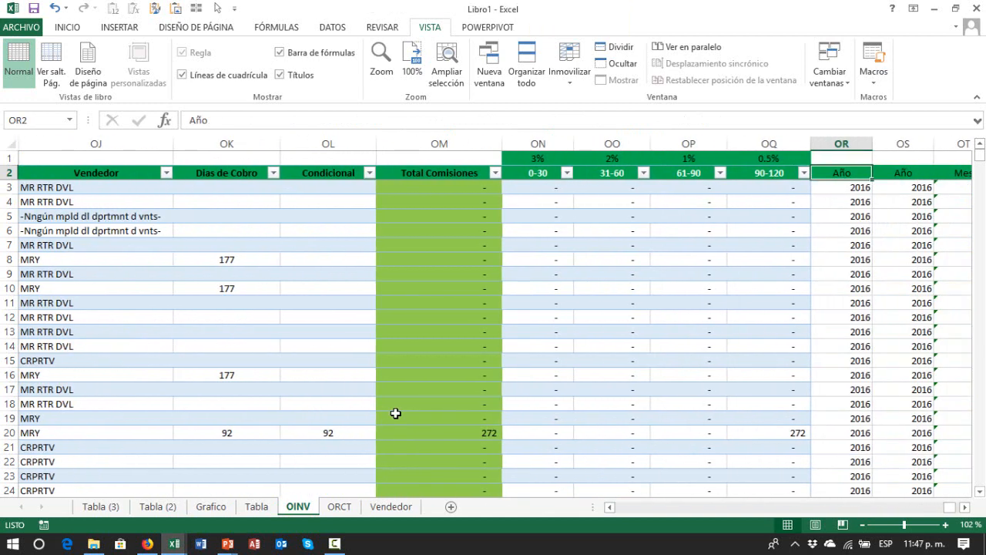
key(Left)
key(ctrl+Left)
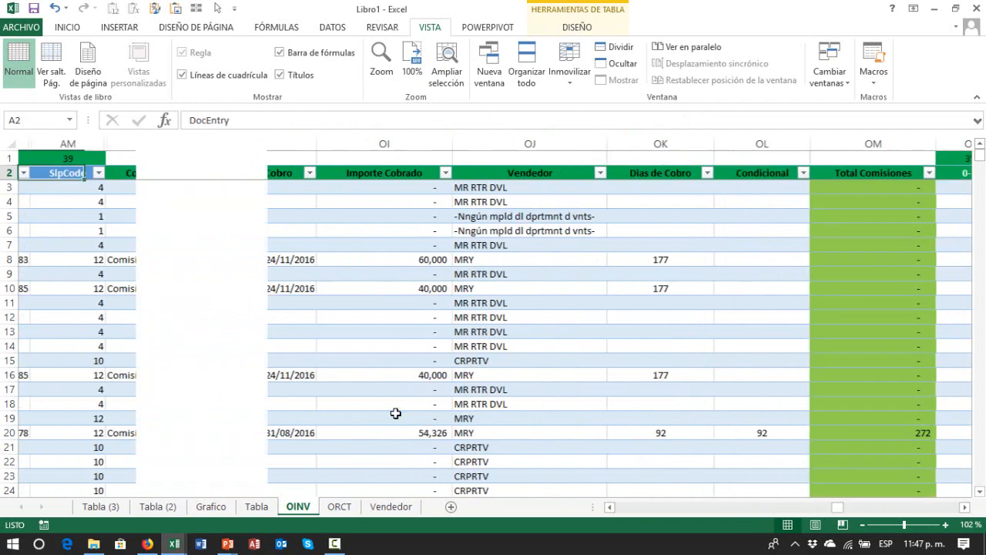
key(Up)
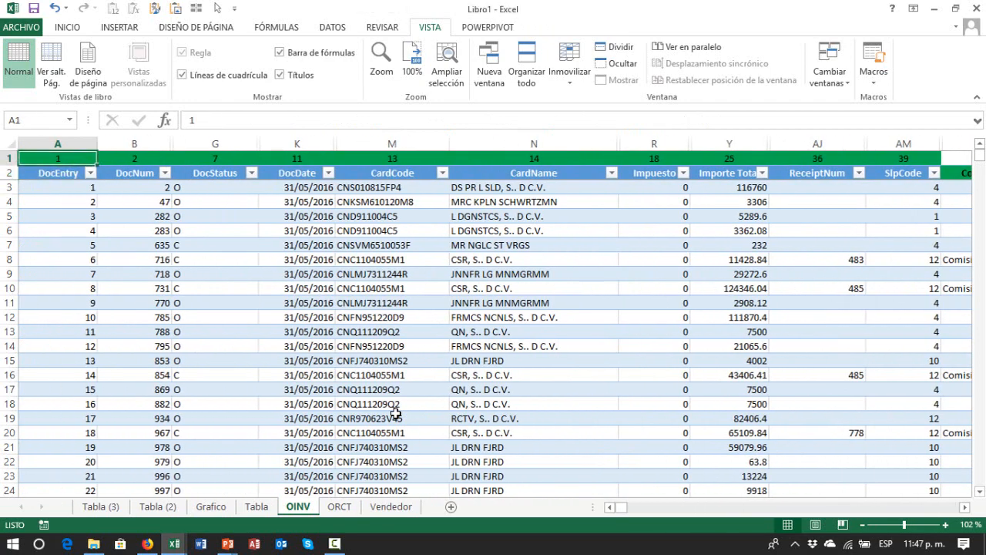
- Open the Grafico sheet and go to cell A1 to show the commissions chart from its top
click(256, 508)
click(211, 507)
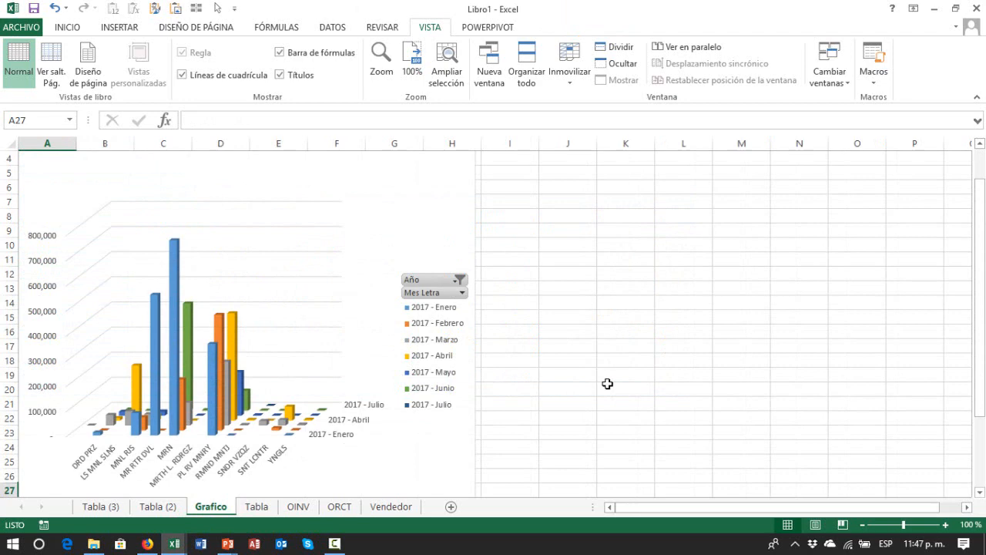
key(Up)
key(Up)
key(Up)
key(Up)
key(Up)
key(Up)
key(Up)
key(Up)
key(Up)
key(Up)
key(Up)
key(Up)
key(Up)
key(Up)
key(Up)
key(Up)
key(Up)
key(Up)
key(Up)
key(Up)
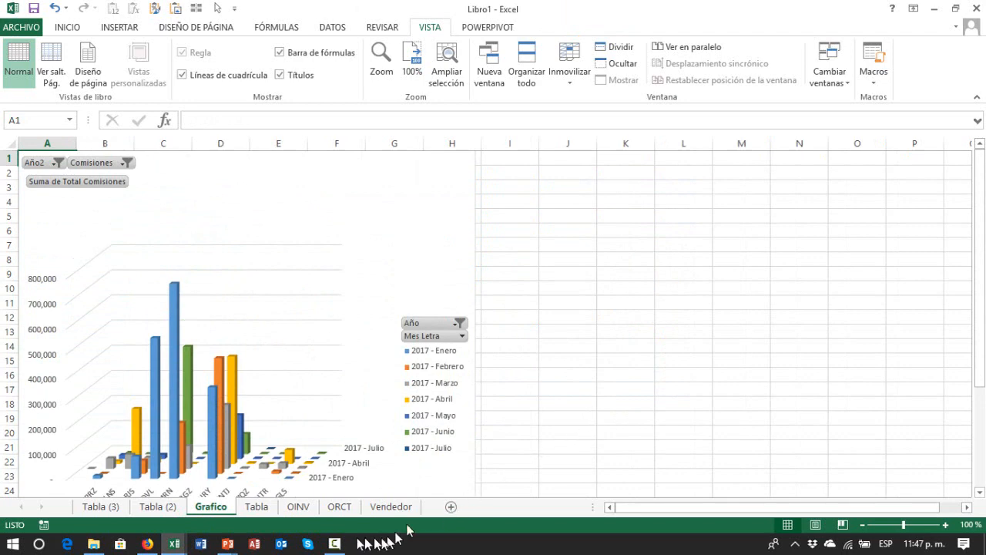
mouse_move(340, 547)
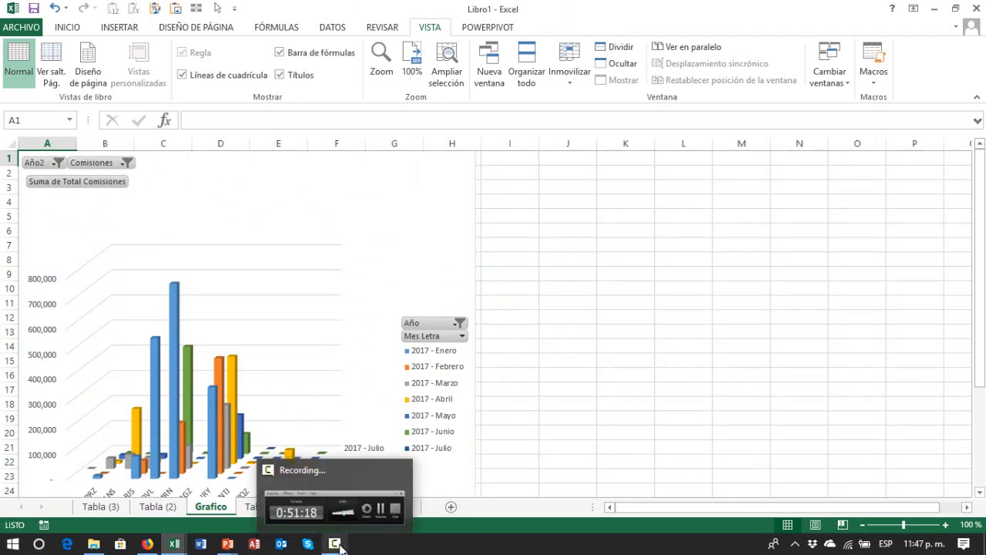
click(336, 544)
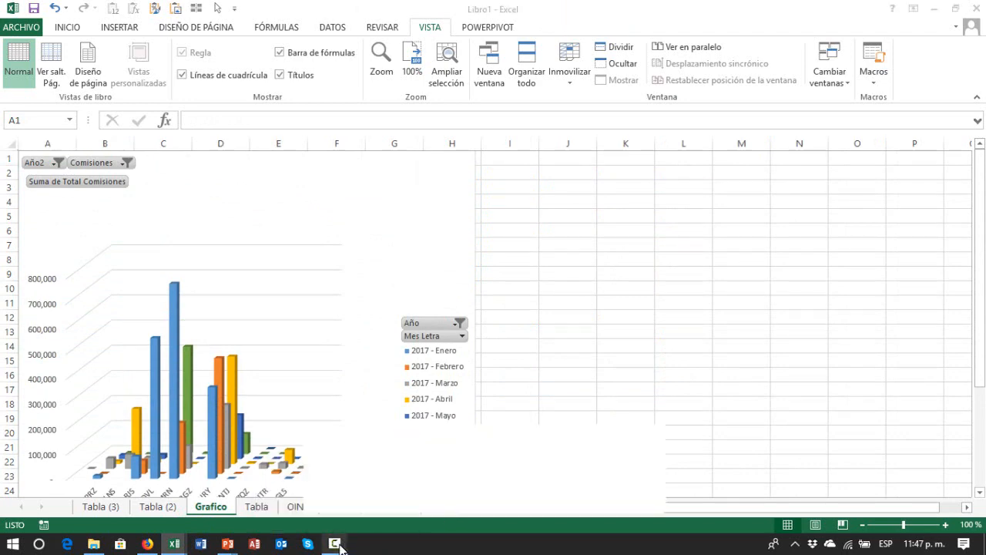